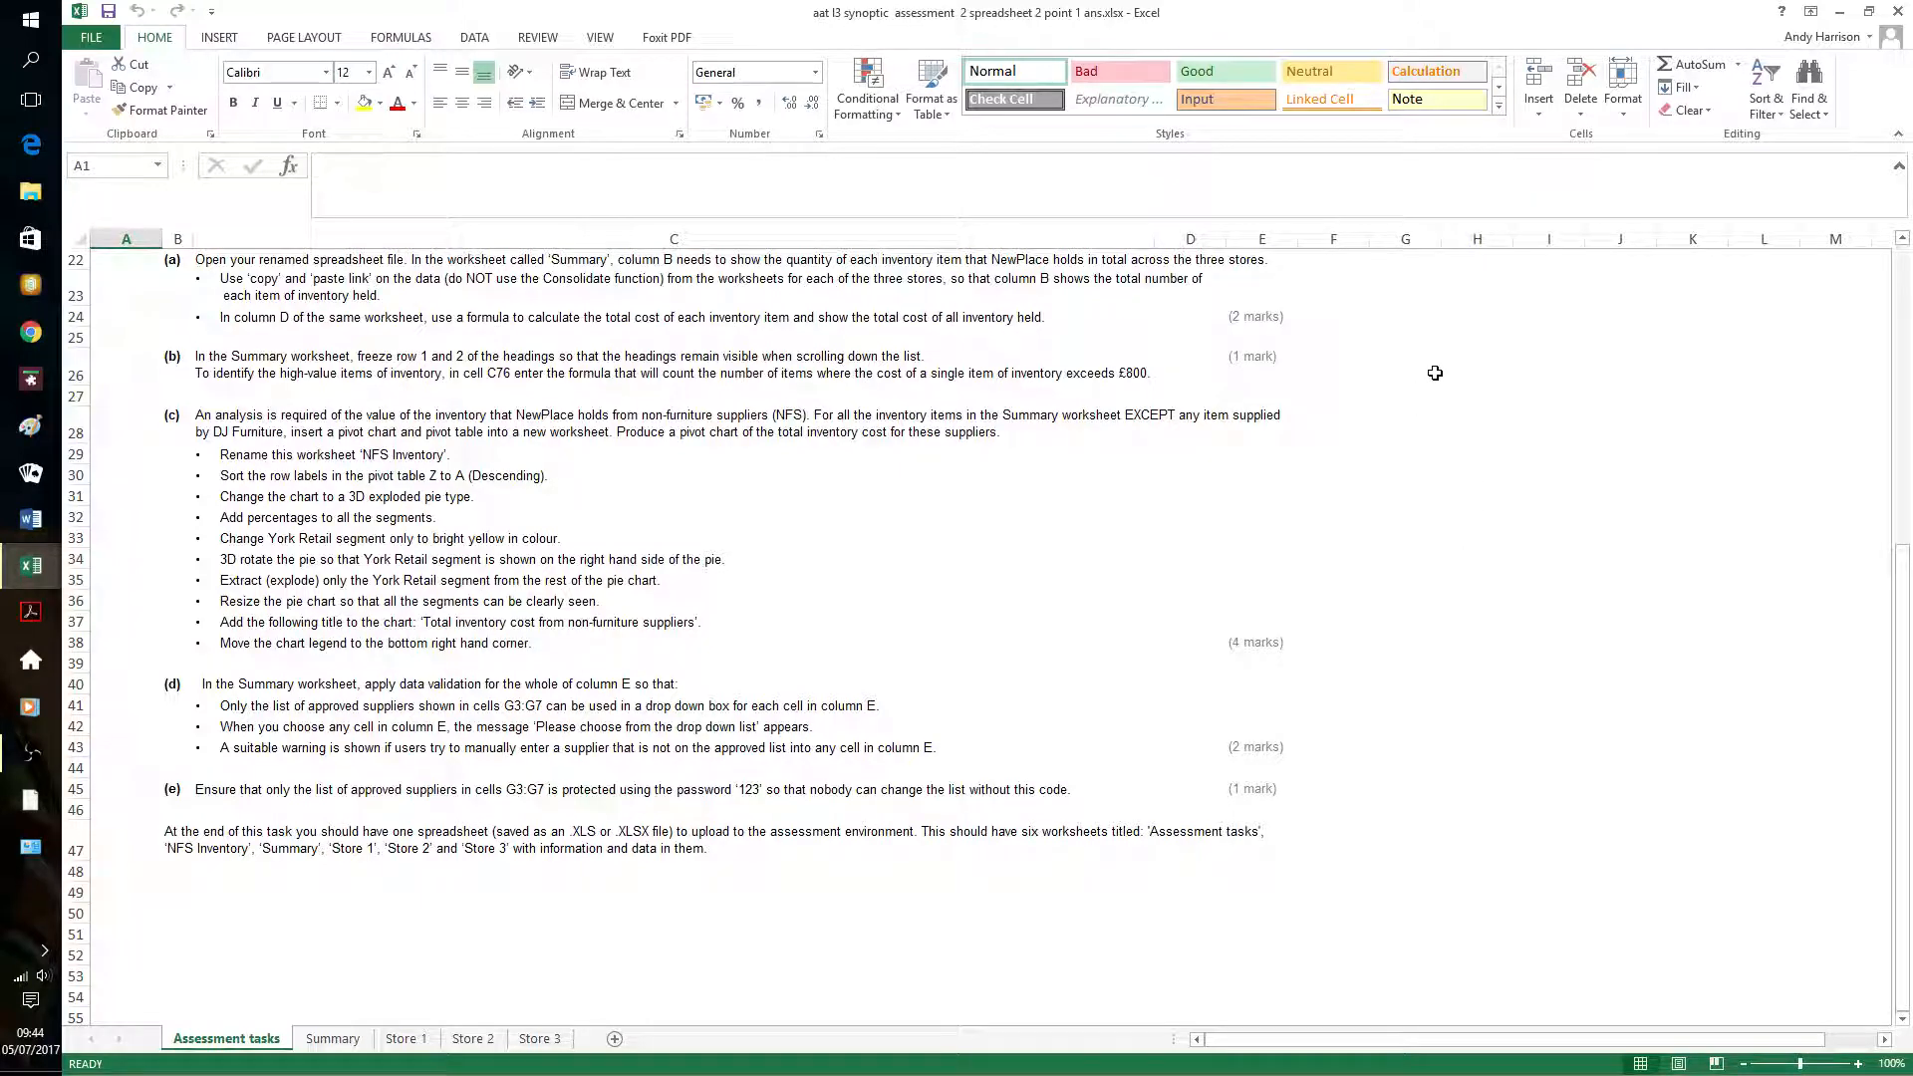
Review the assessment instructions alongside the Summary sheet and the three store stock take sheets
scroll(1432, 494, up, 3)
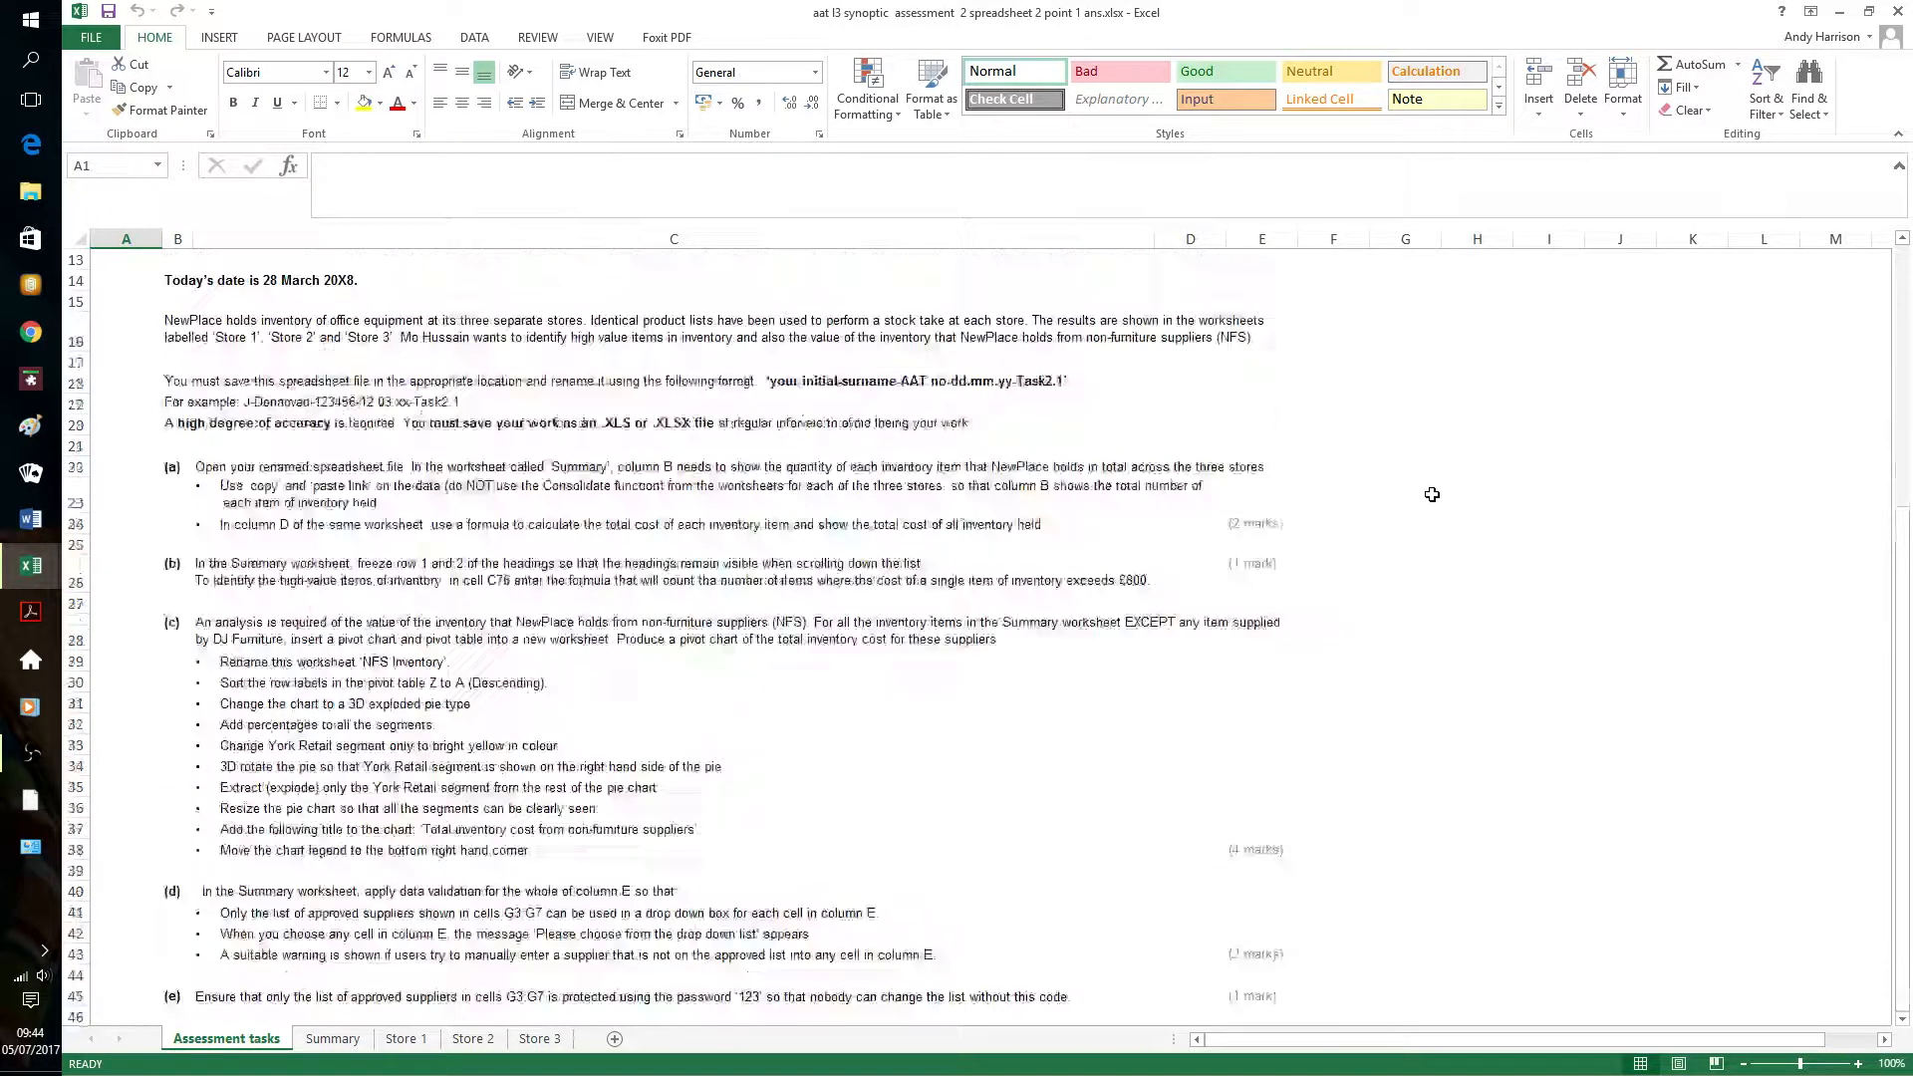
scroll(418, 551, down, 2)
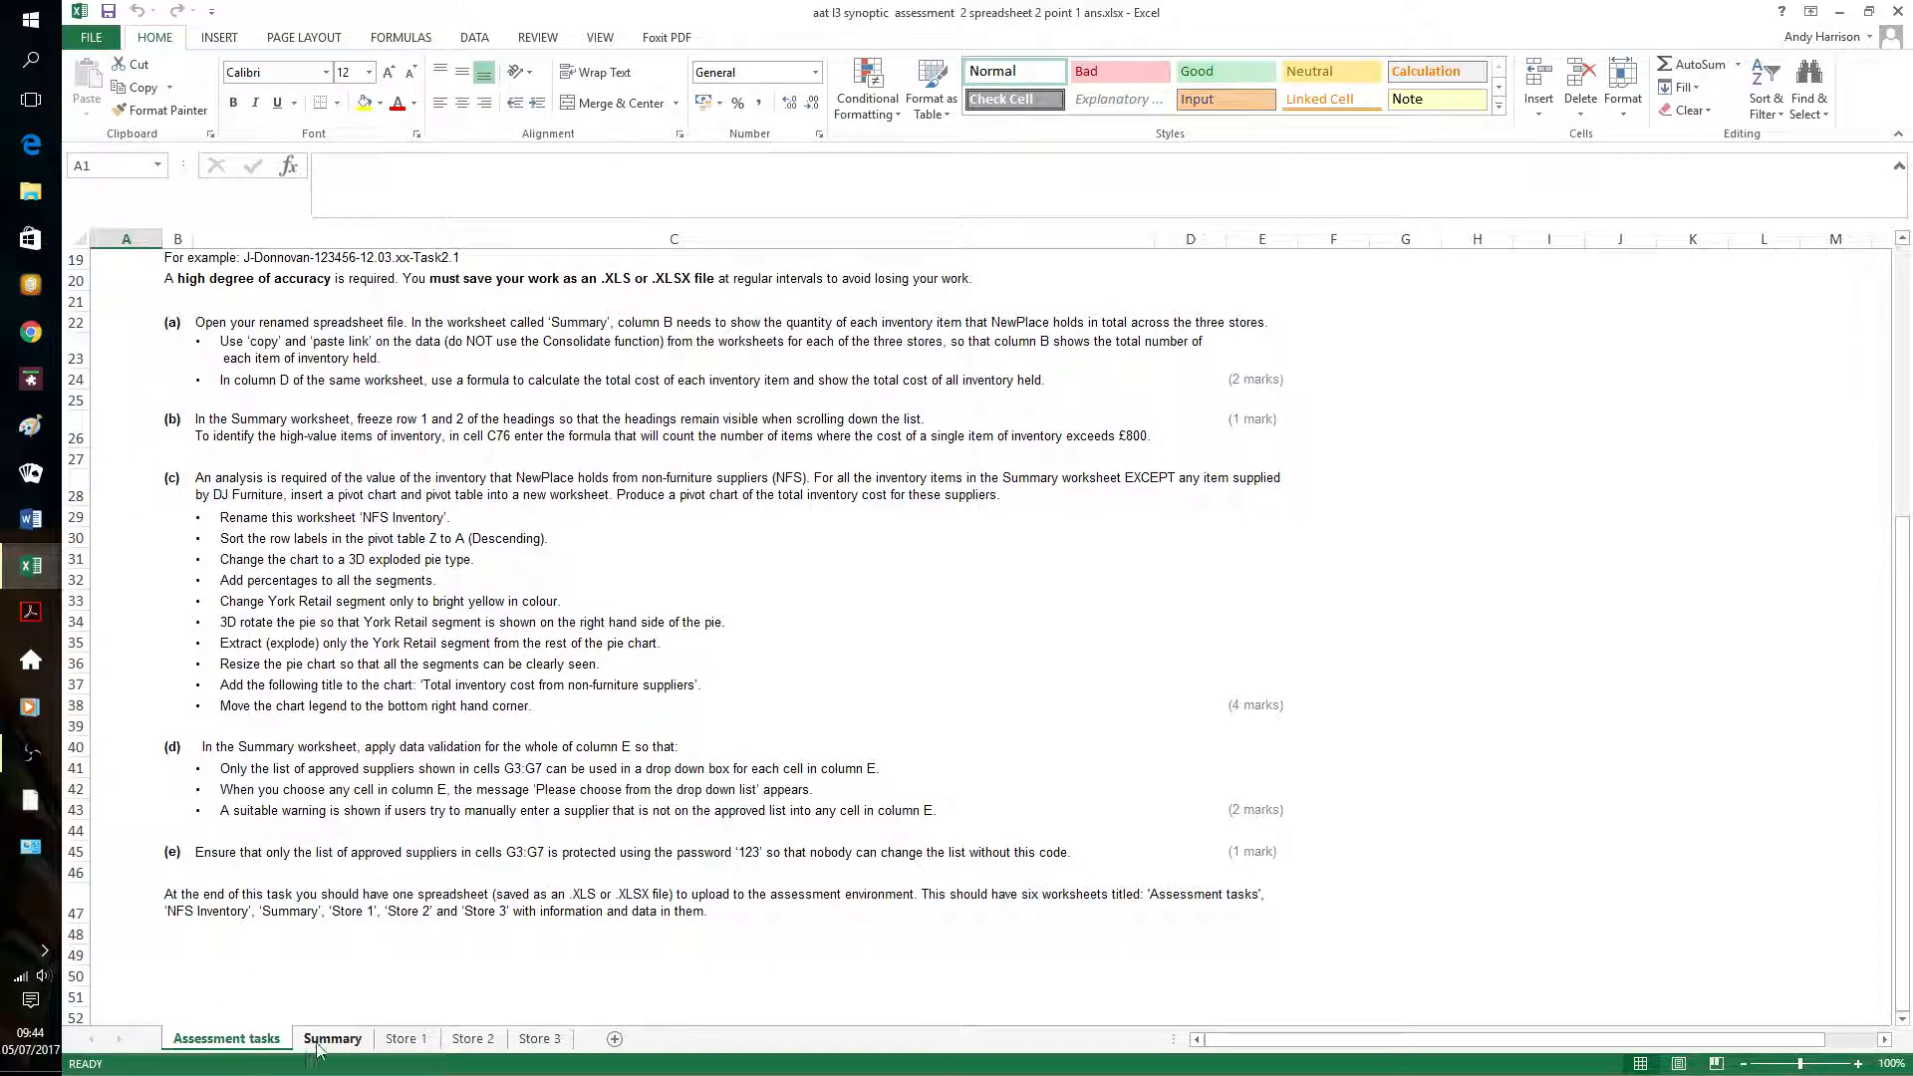
click(407, 1039)
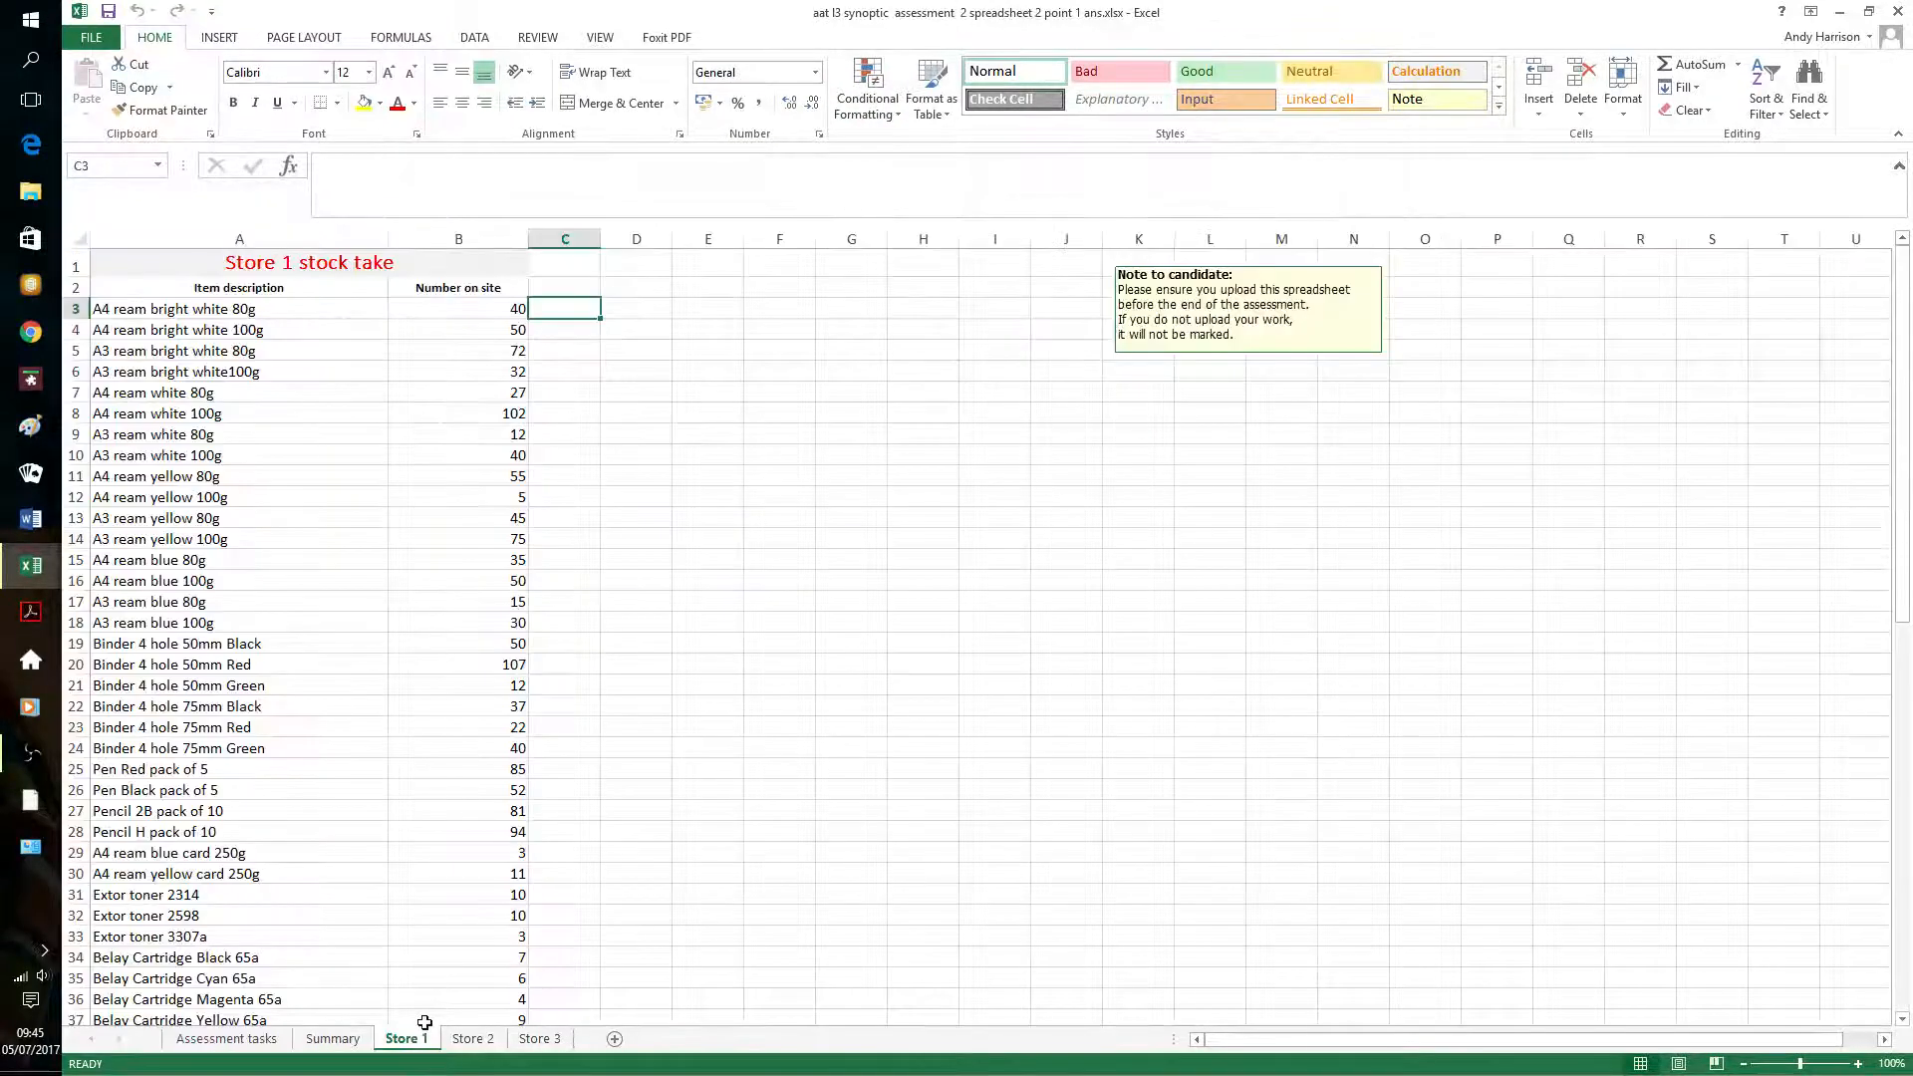
click(476, 1040)
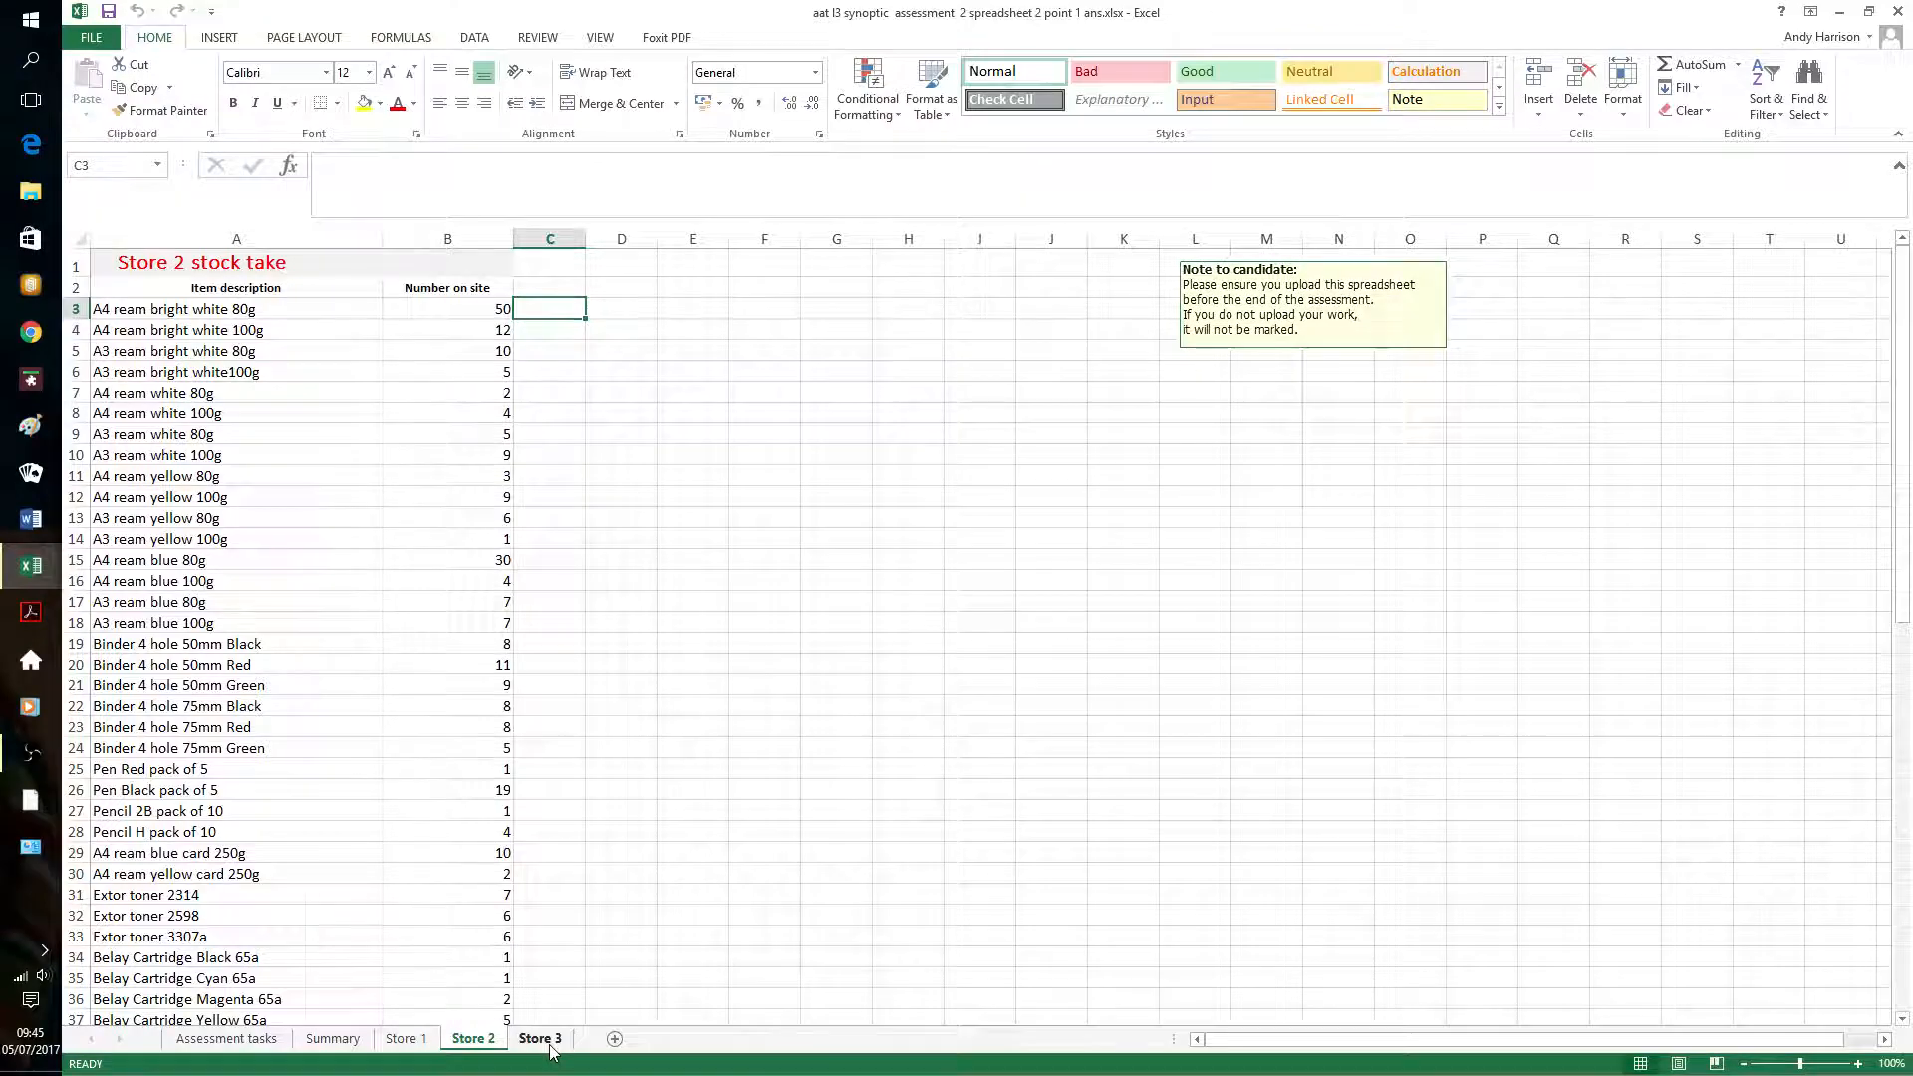
click(551, 1046)
click(406, 1039)
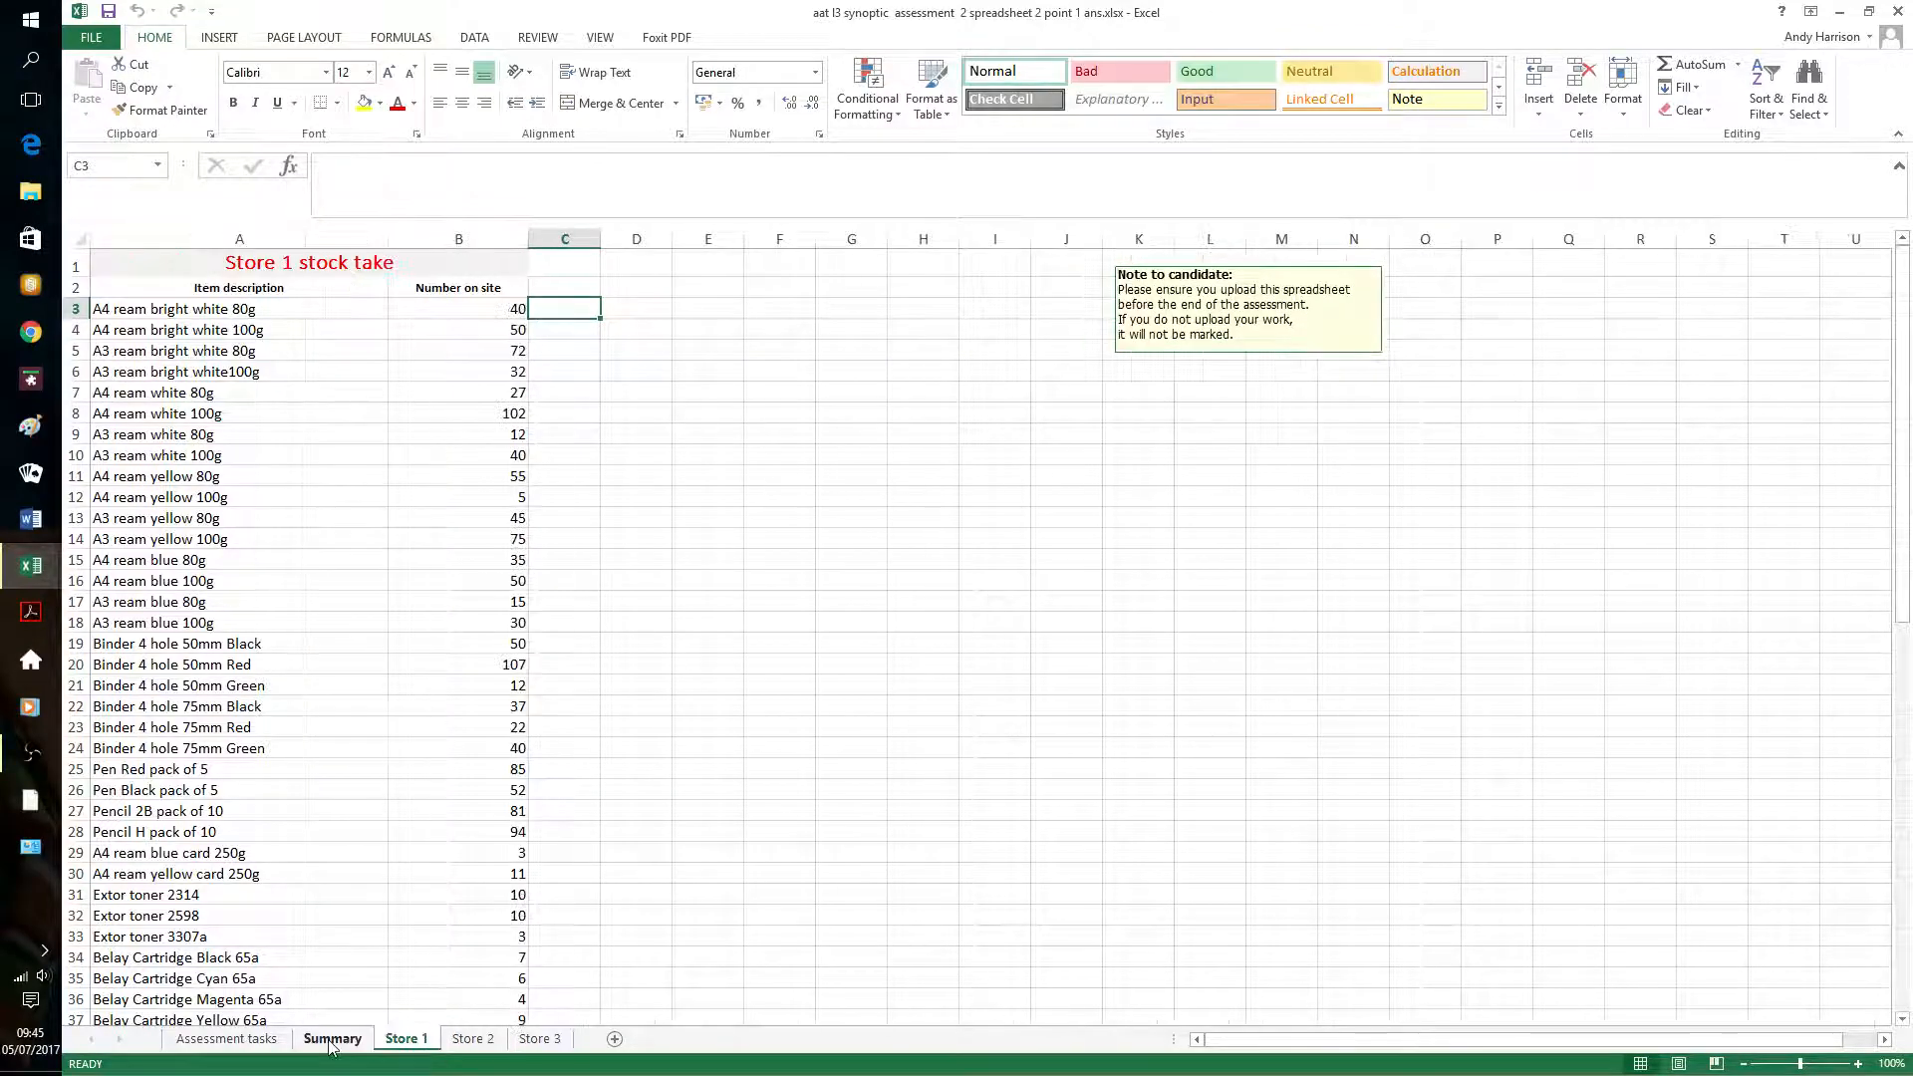
click(333, 1039)
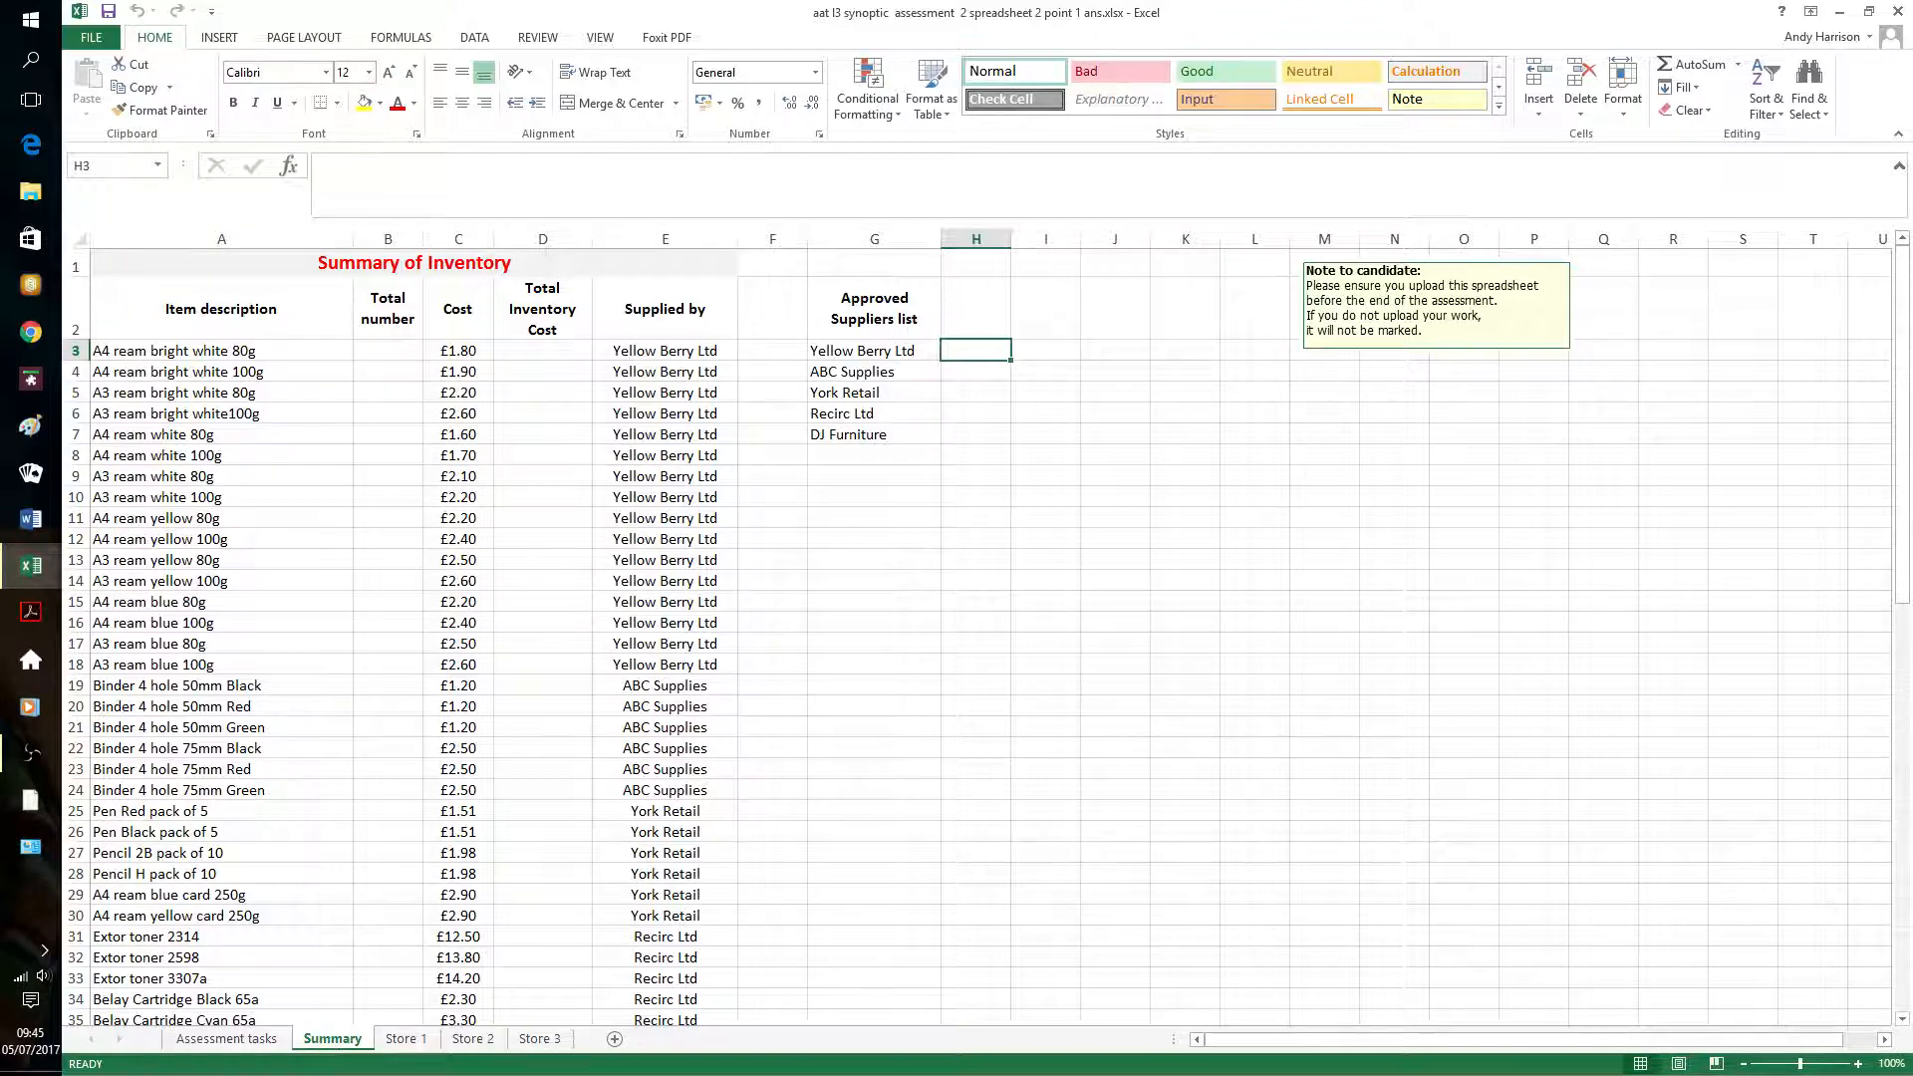
click(258, 1042)
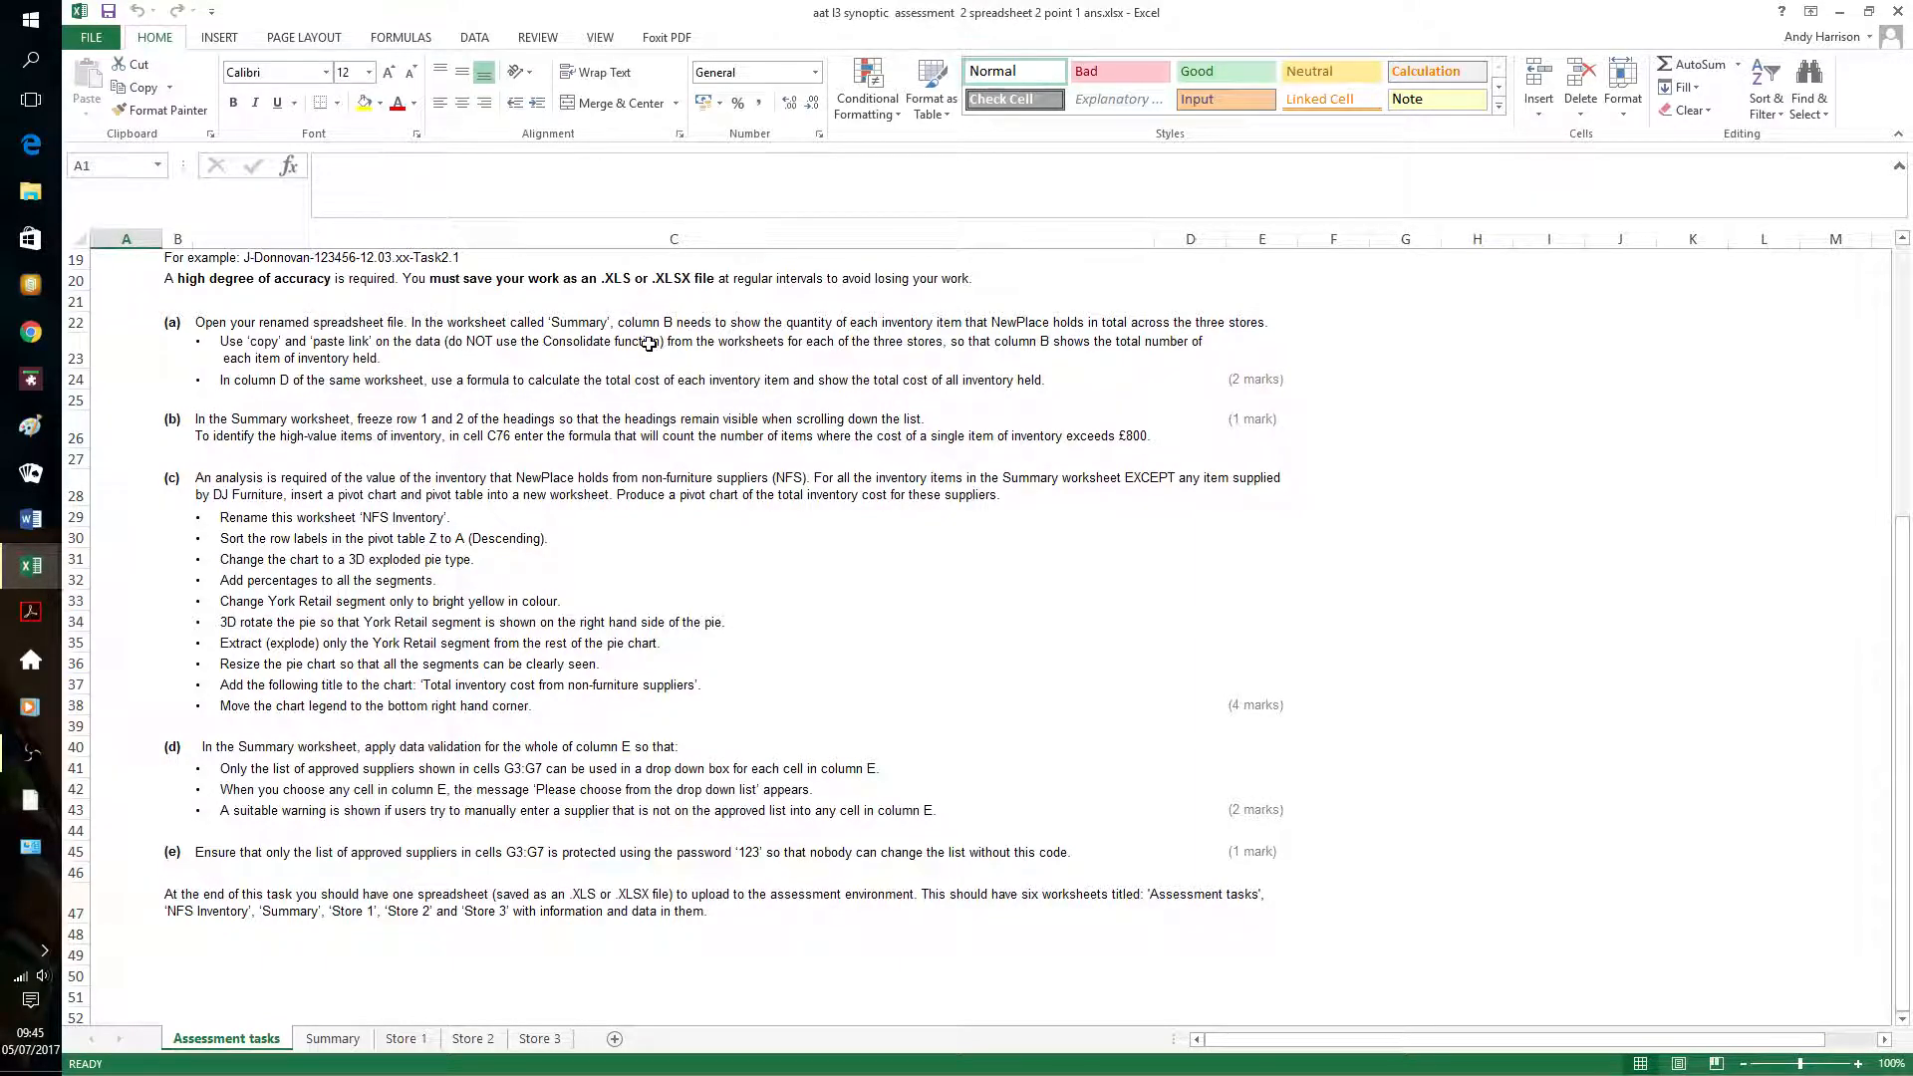
Copy cell B3 from the Store 1 sheet and paste it as a link into cell B3 of the Summary sheet
click(340, 1041)
click(388, 355)
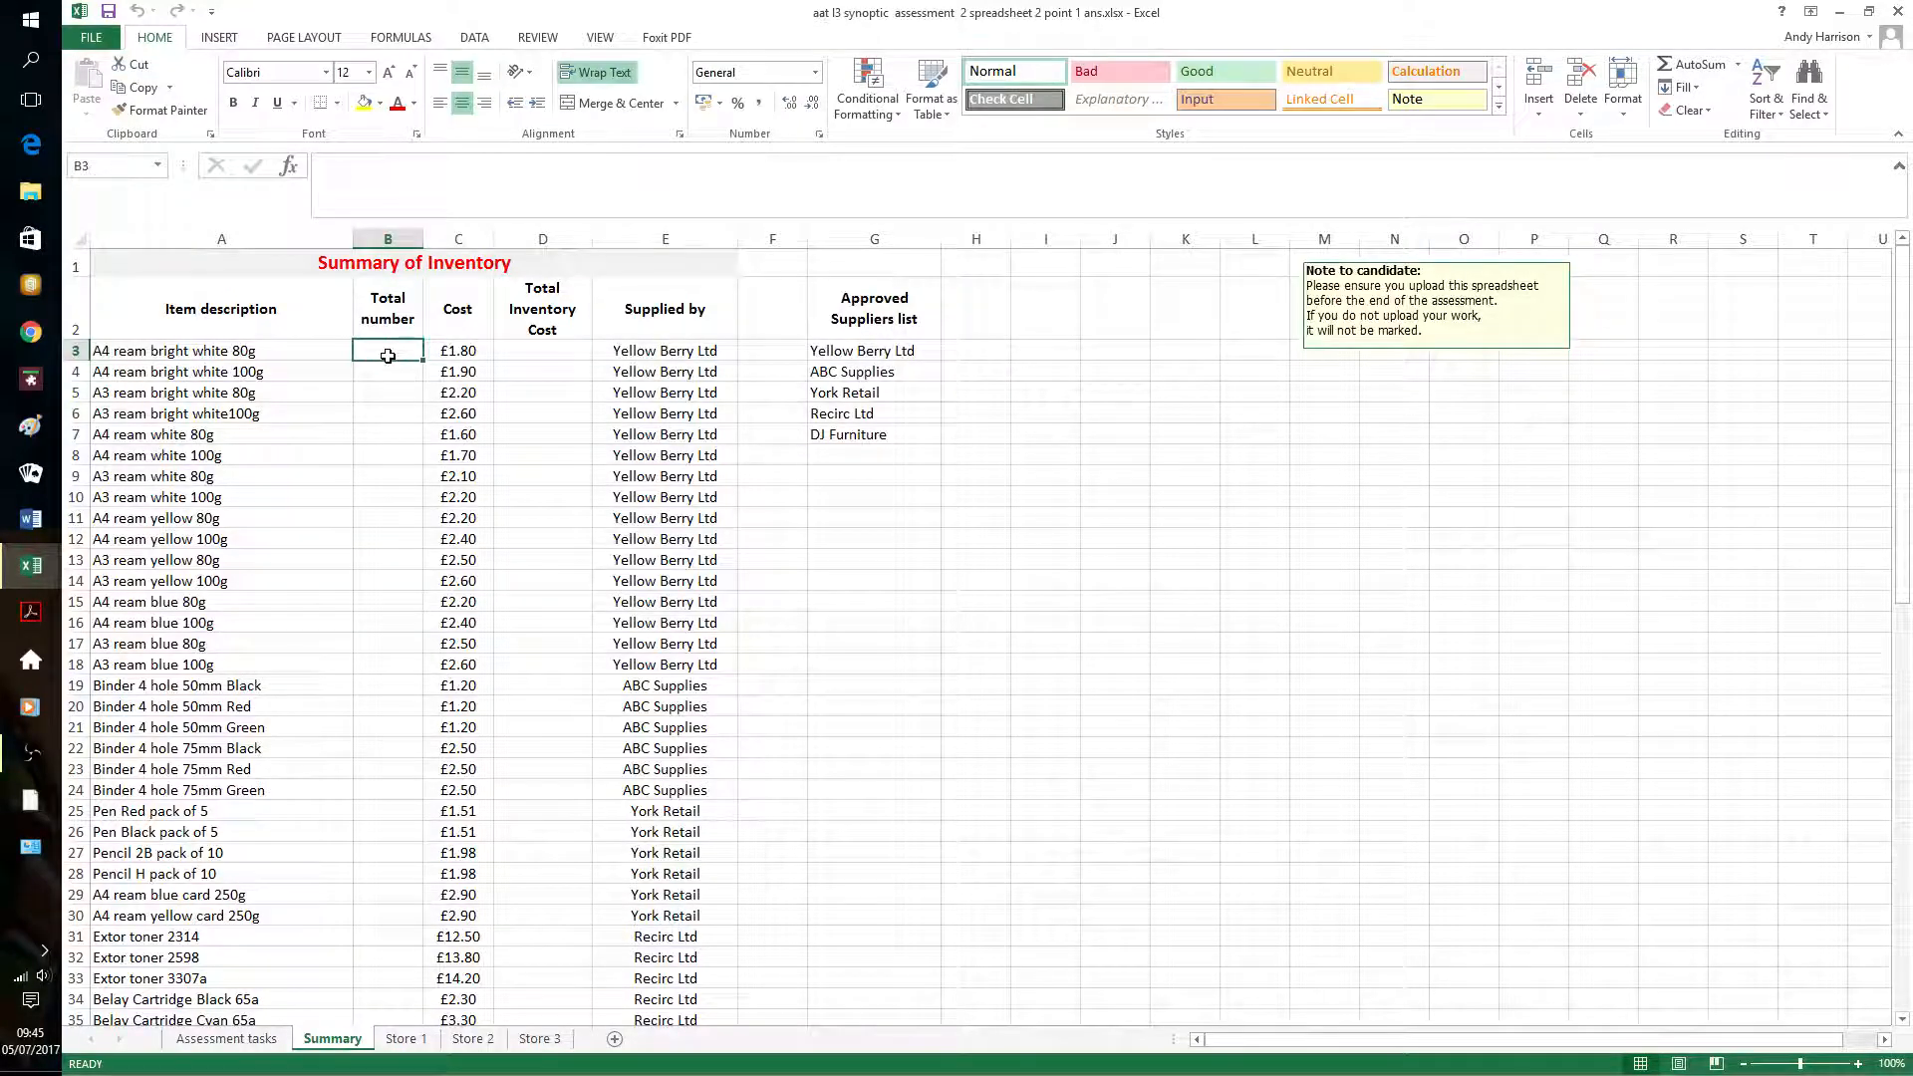
click(427, 1039)
click(442, 307)
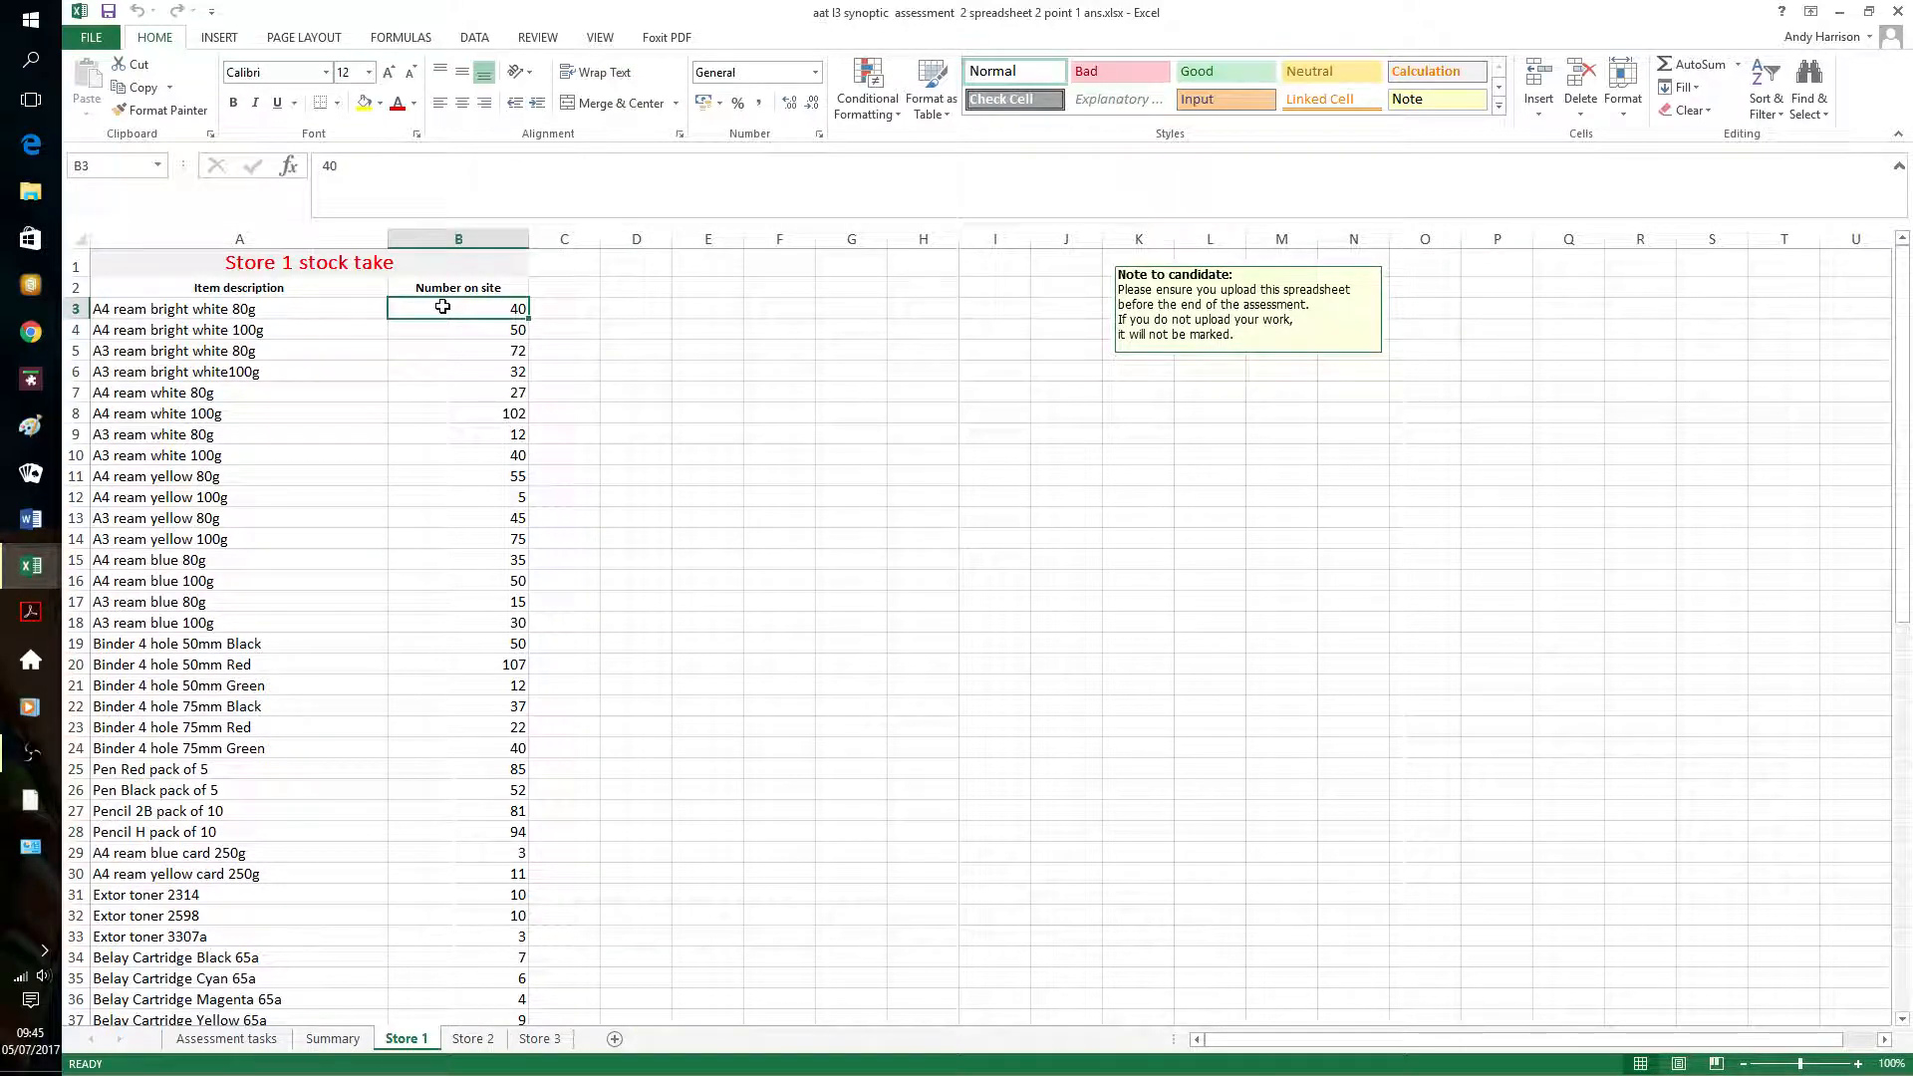
key(ctrl+c)
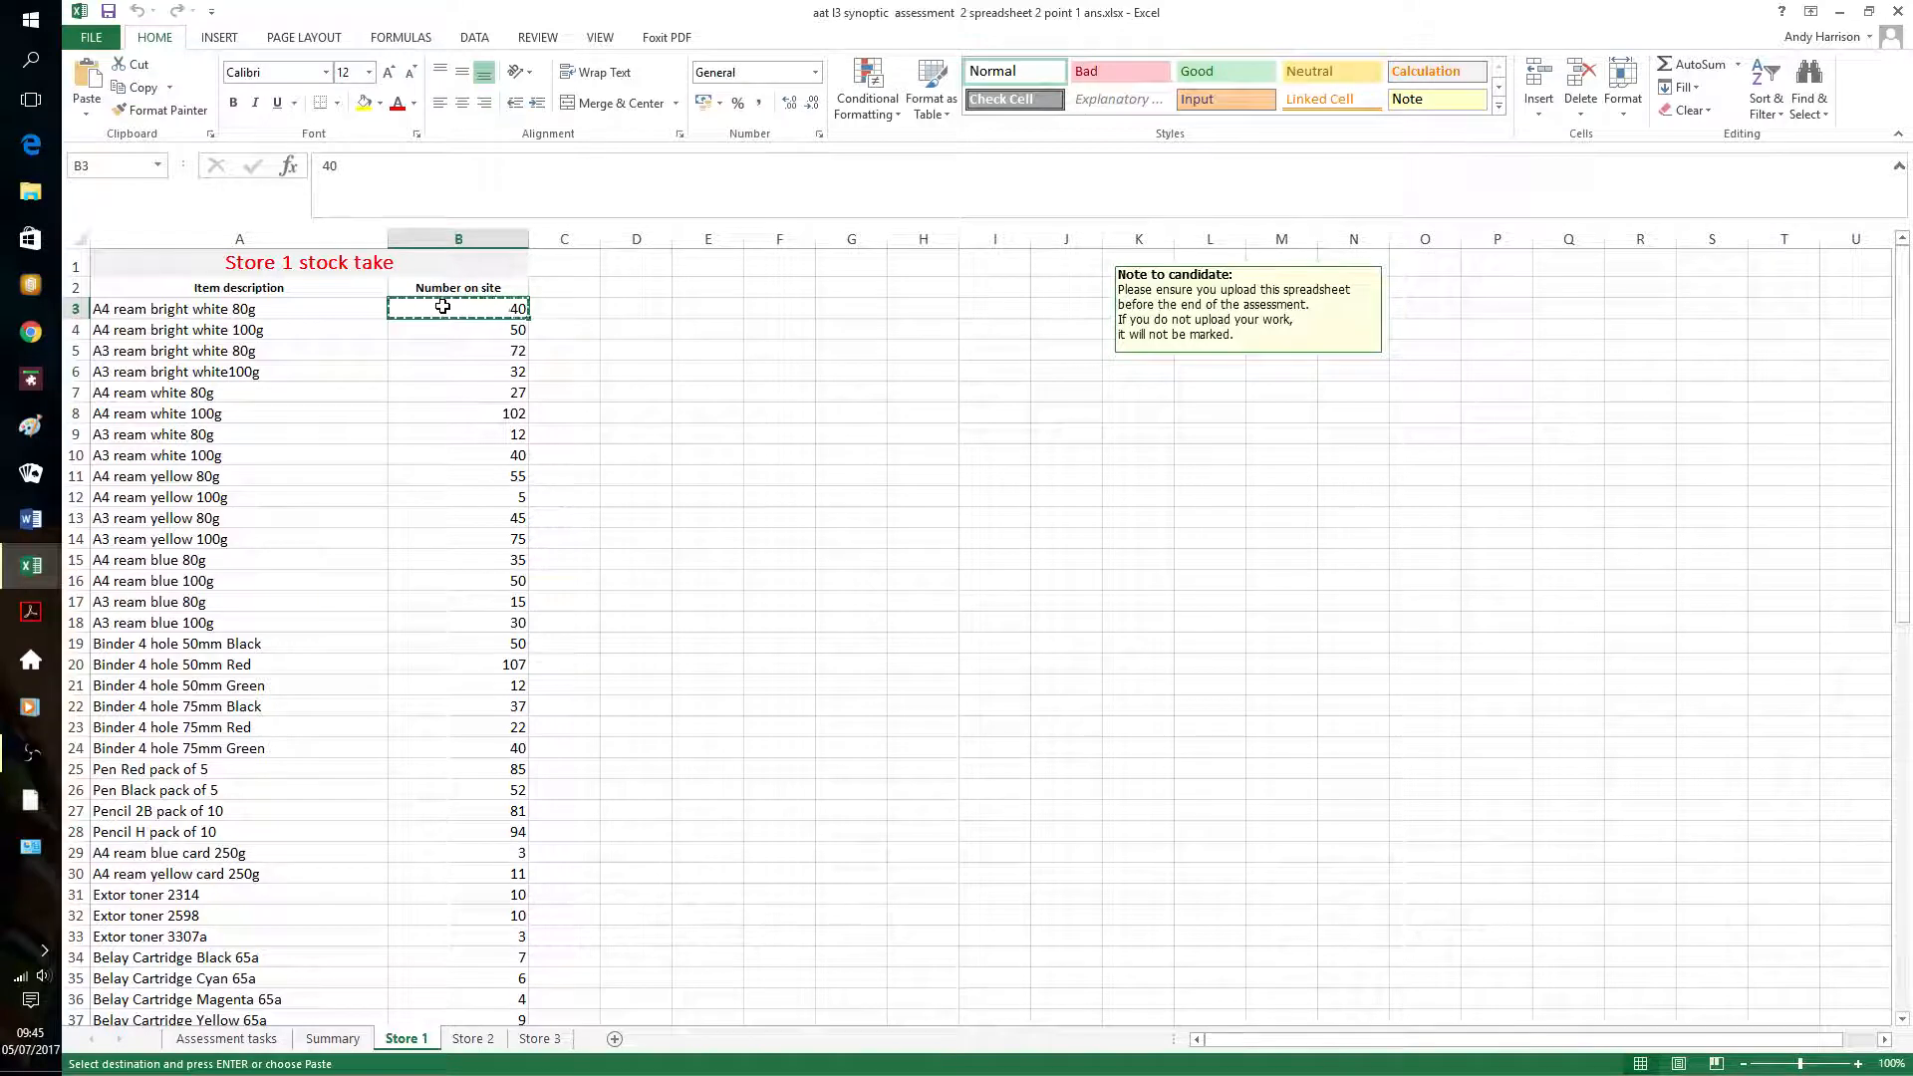
click(339, 1043)
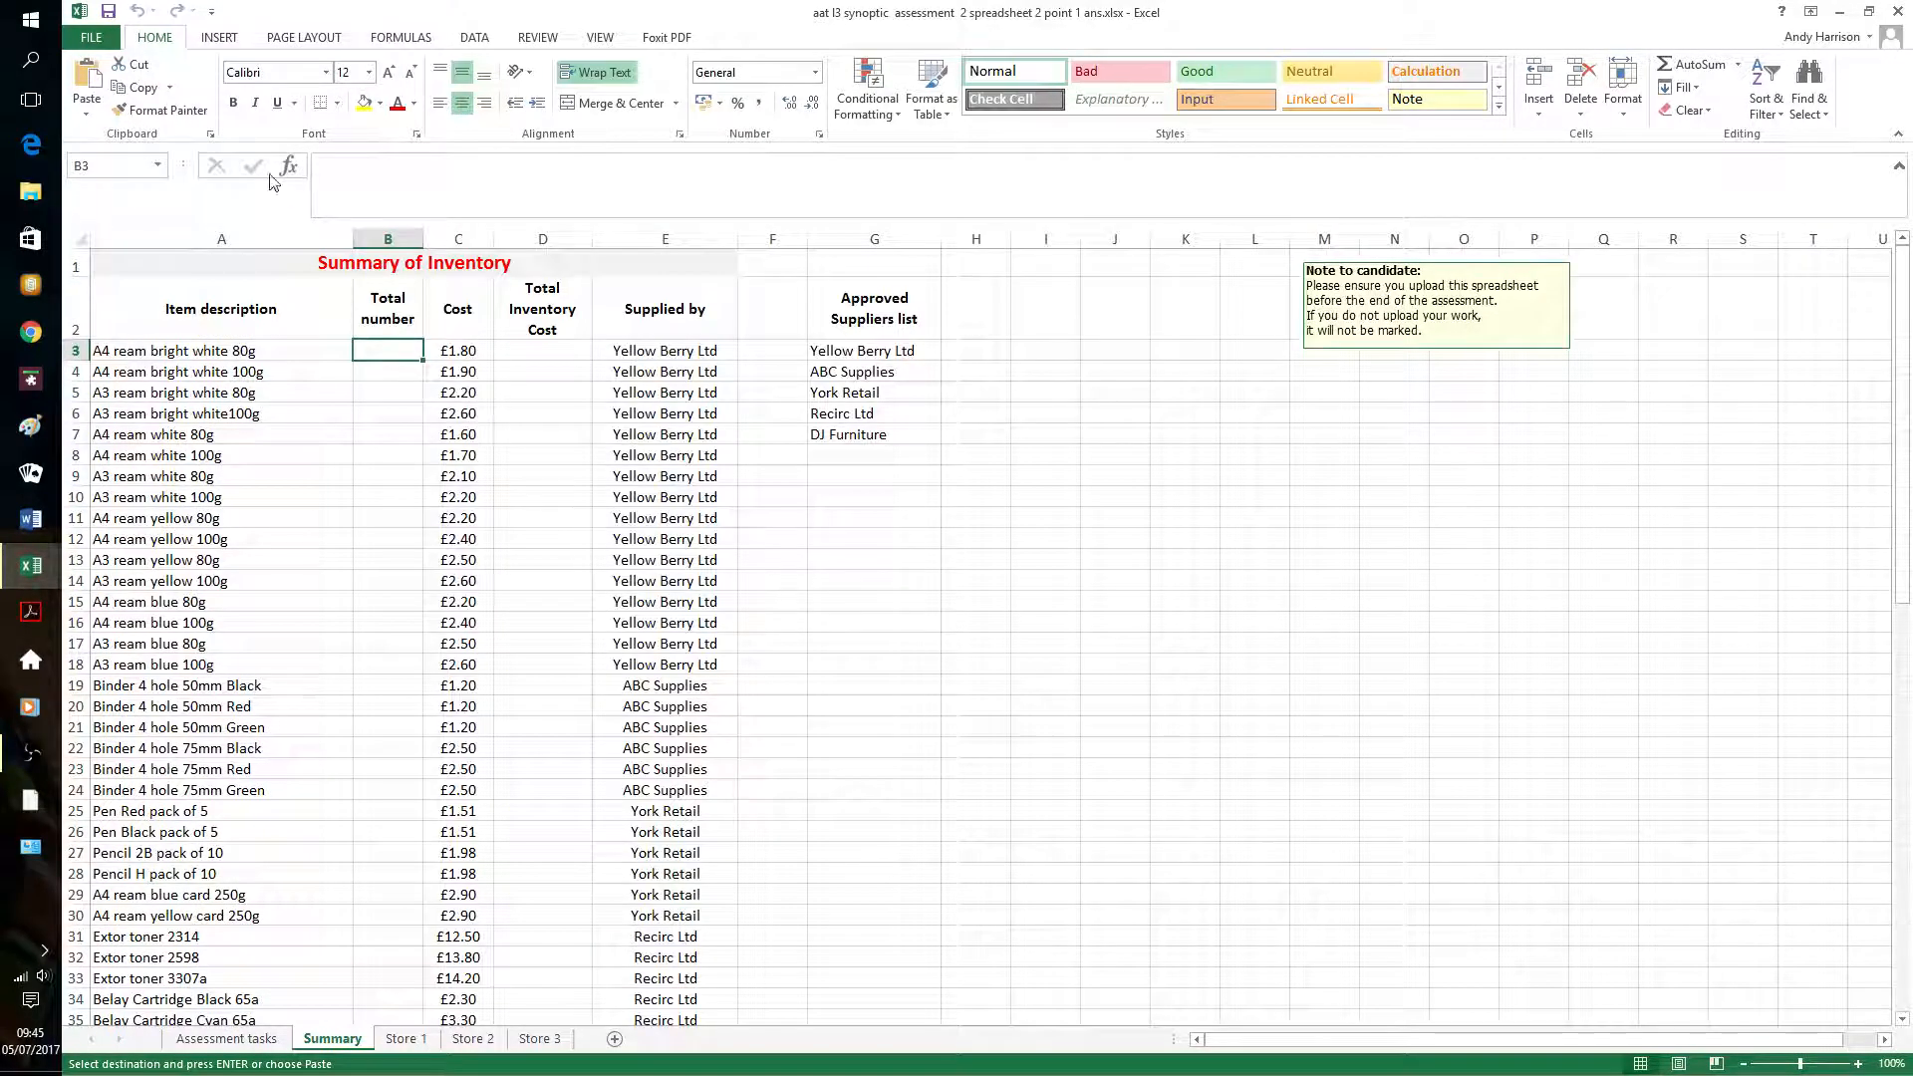
click(88, 120)
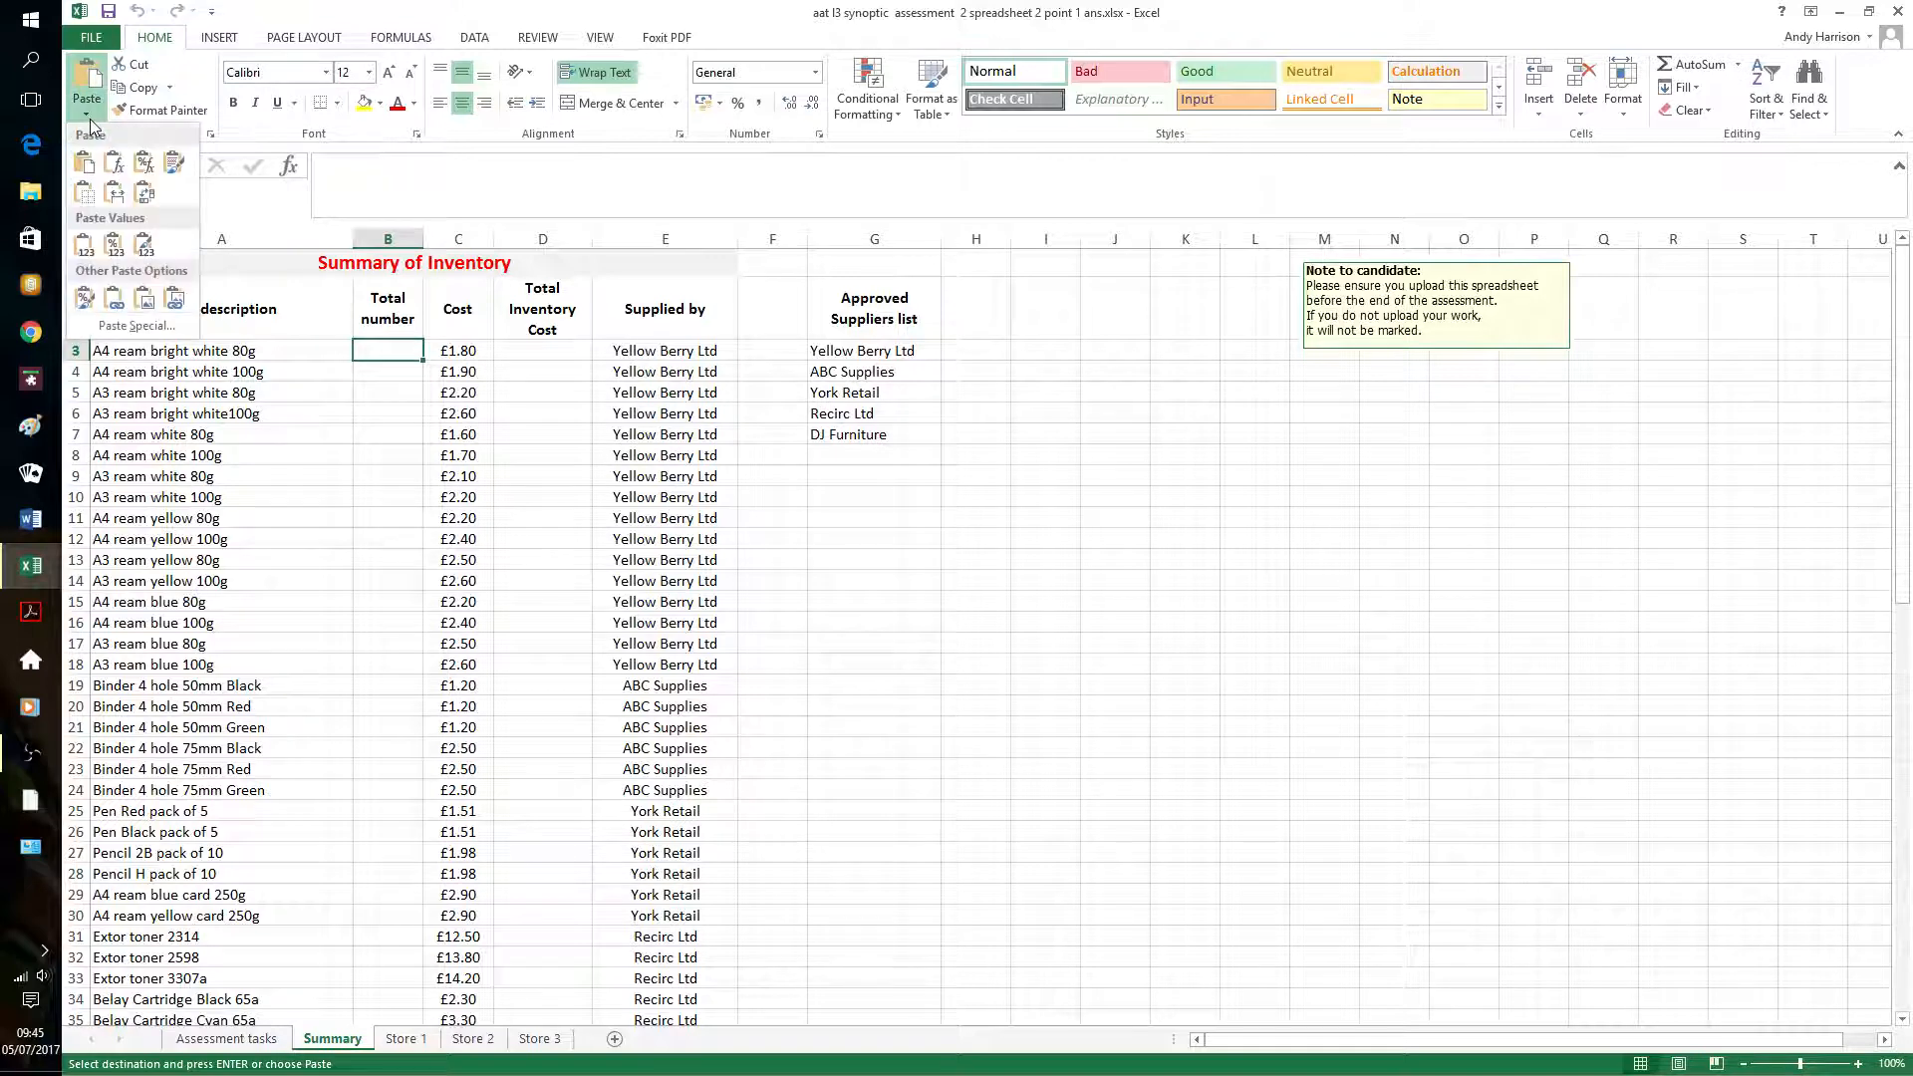
click(116, 300)
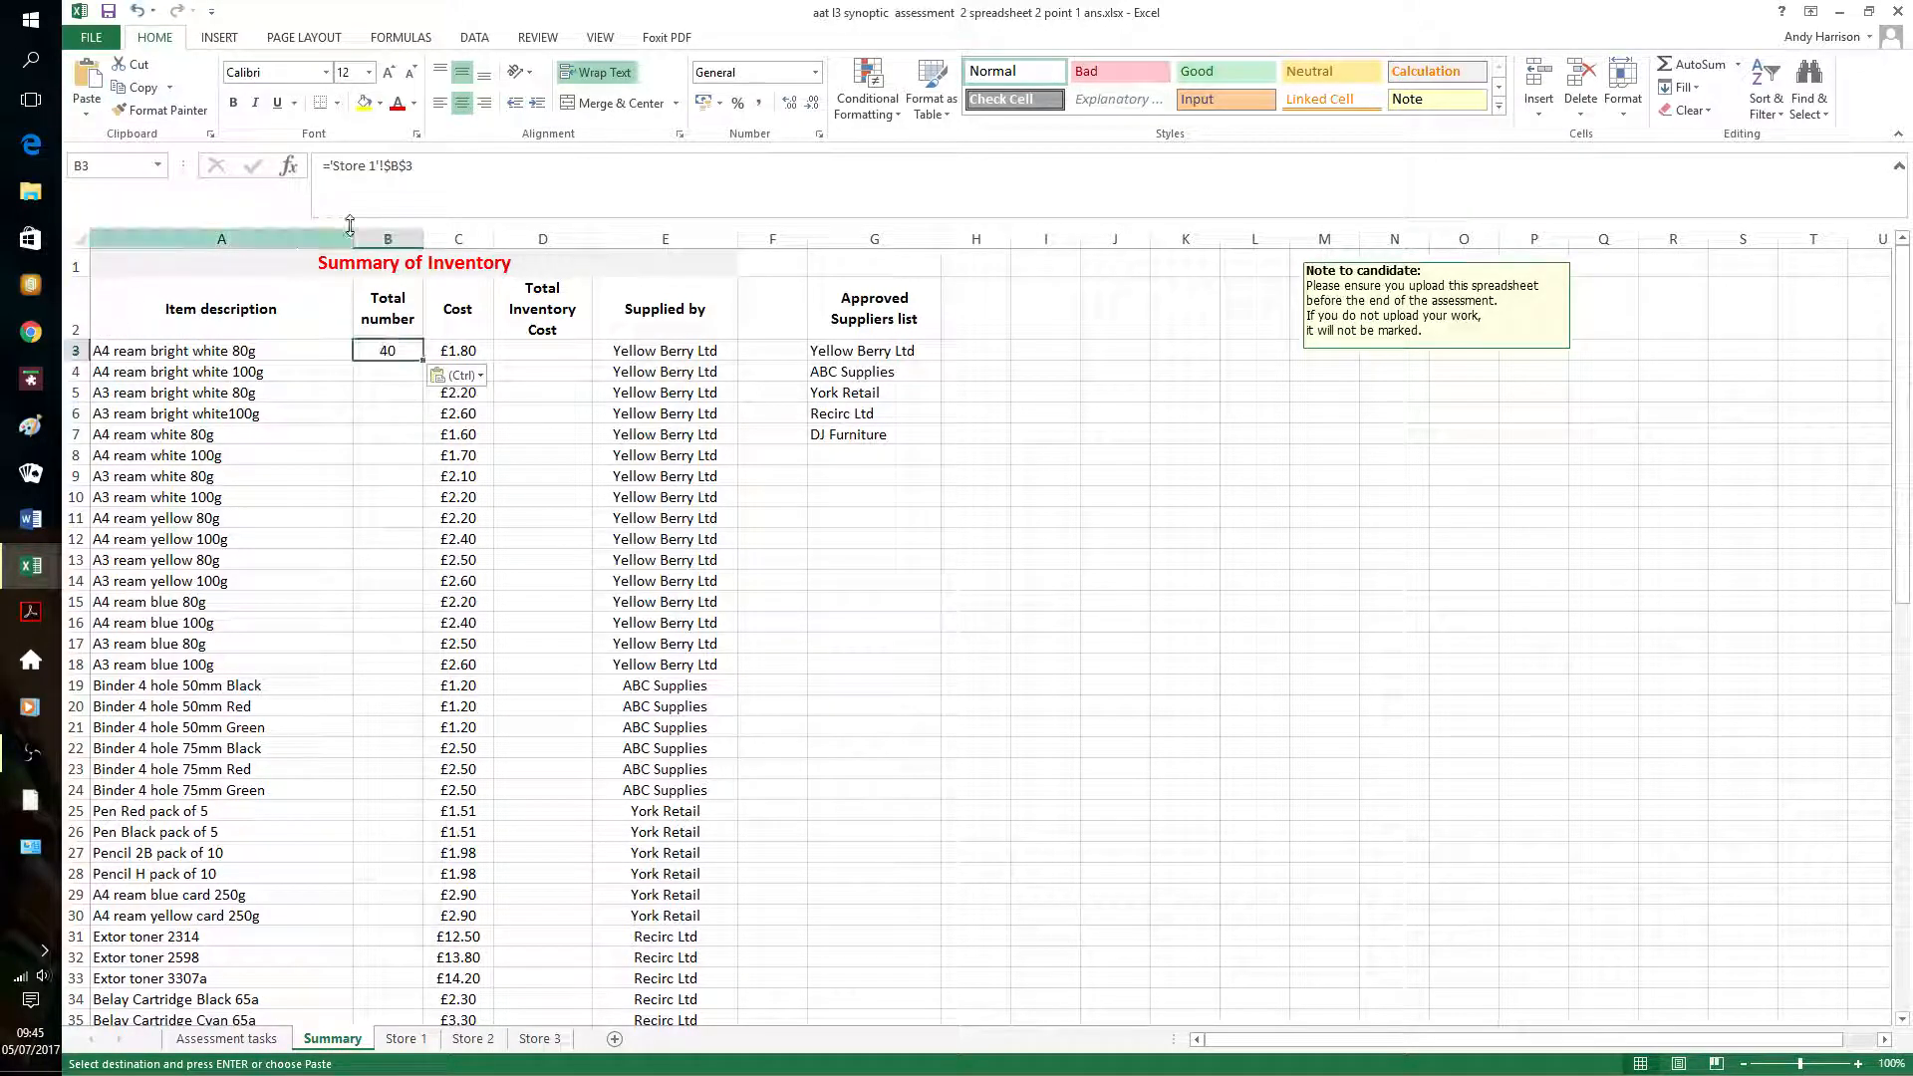
Extend the formula in Summary cell B3 by adding cell B3 of the Store 2 sheet
click(430, 166)
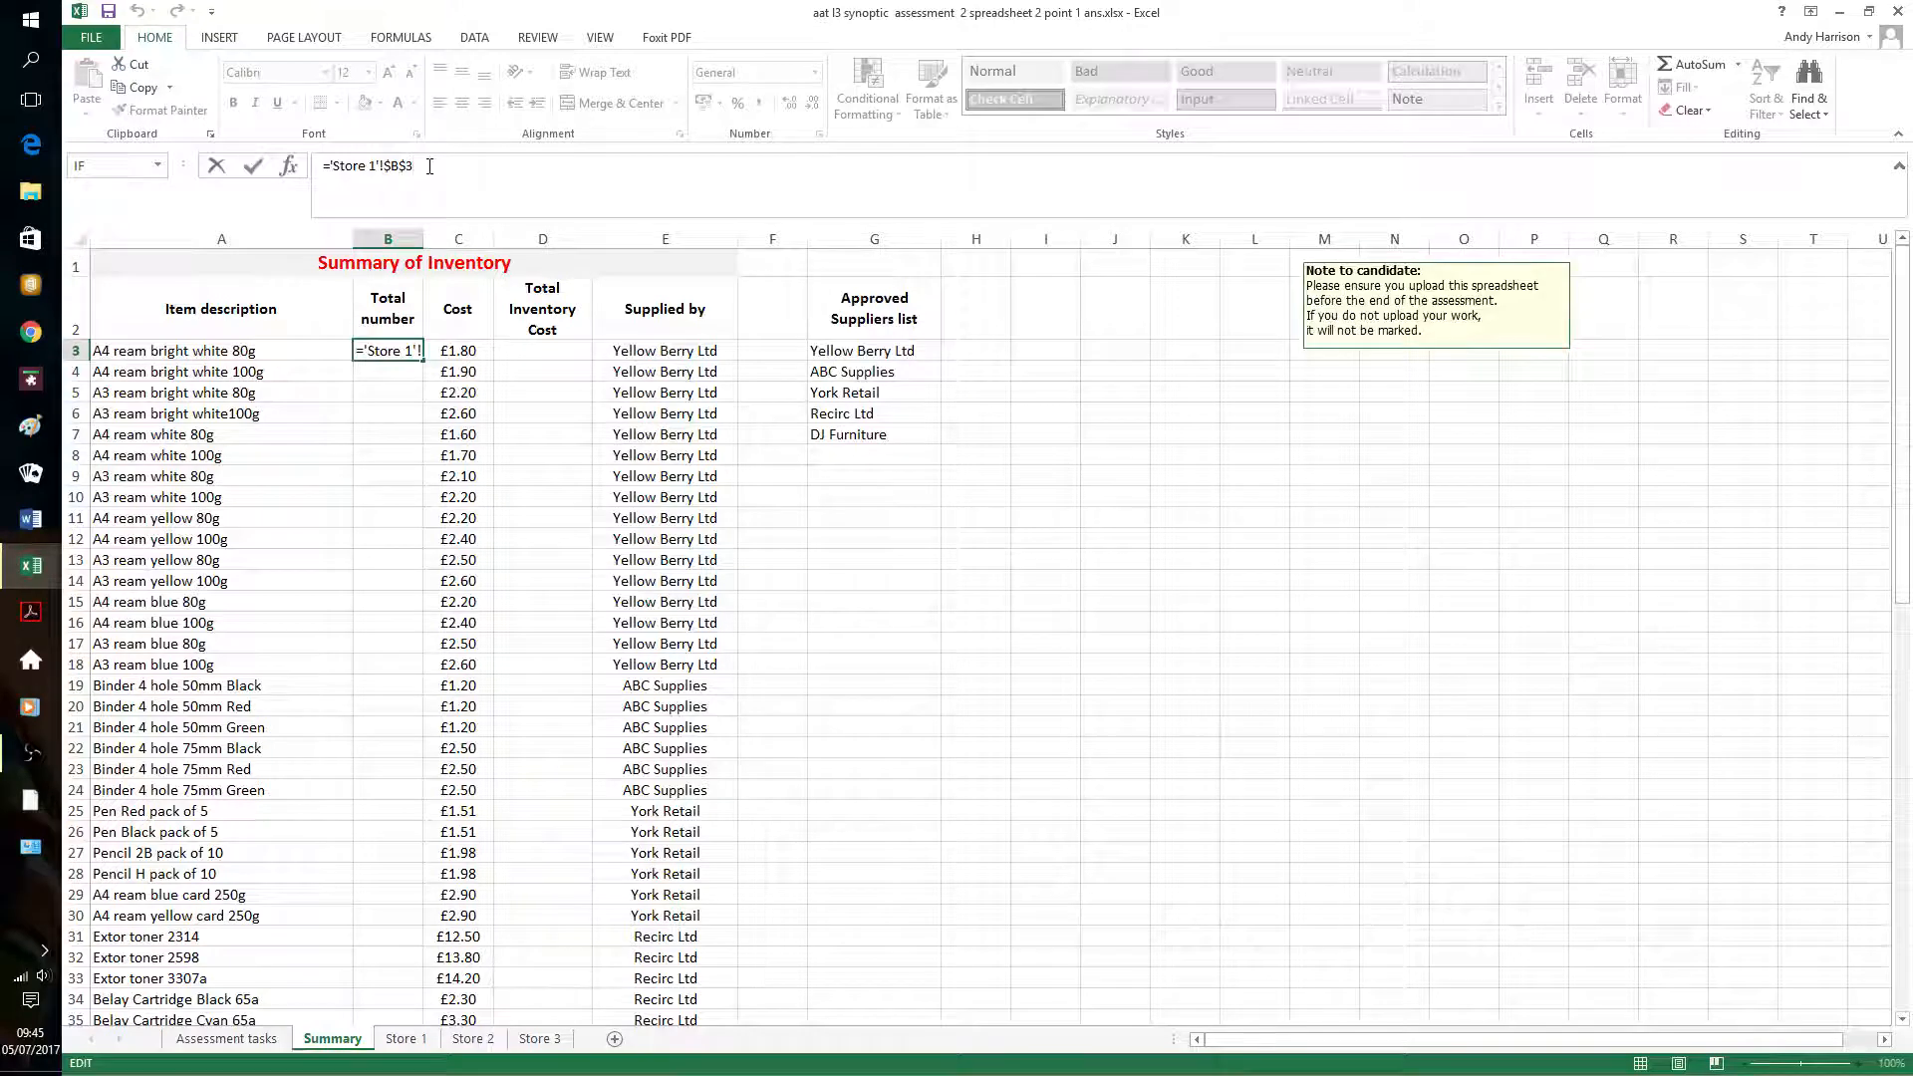
text(+)
click(473, 1038)
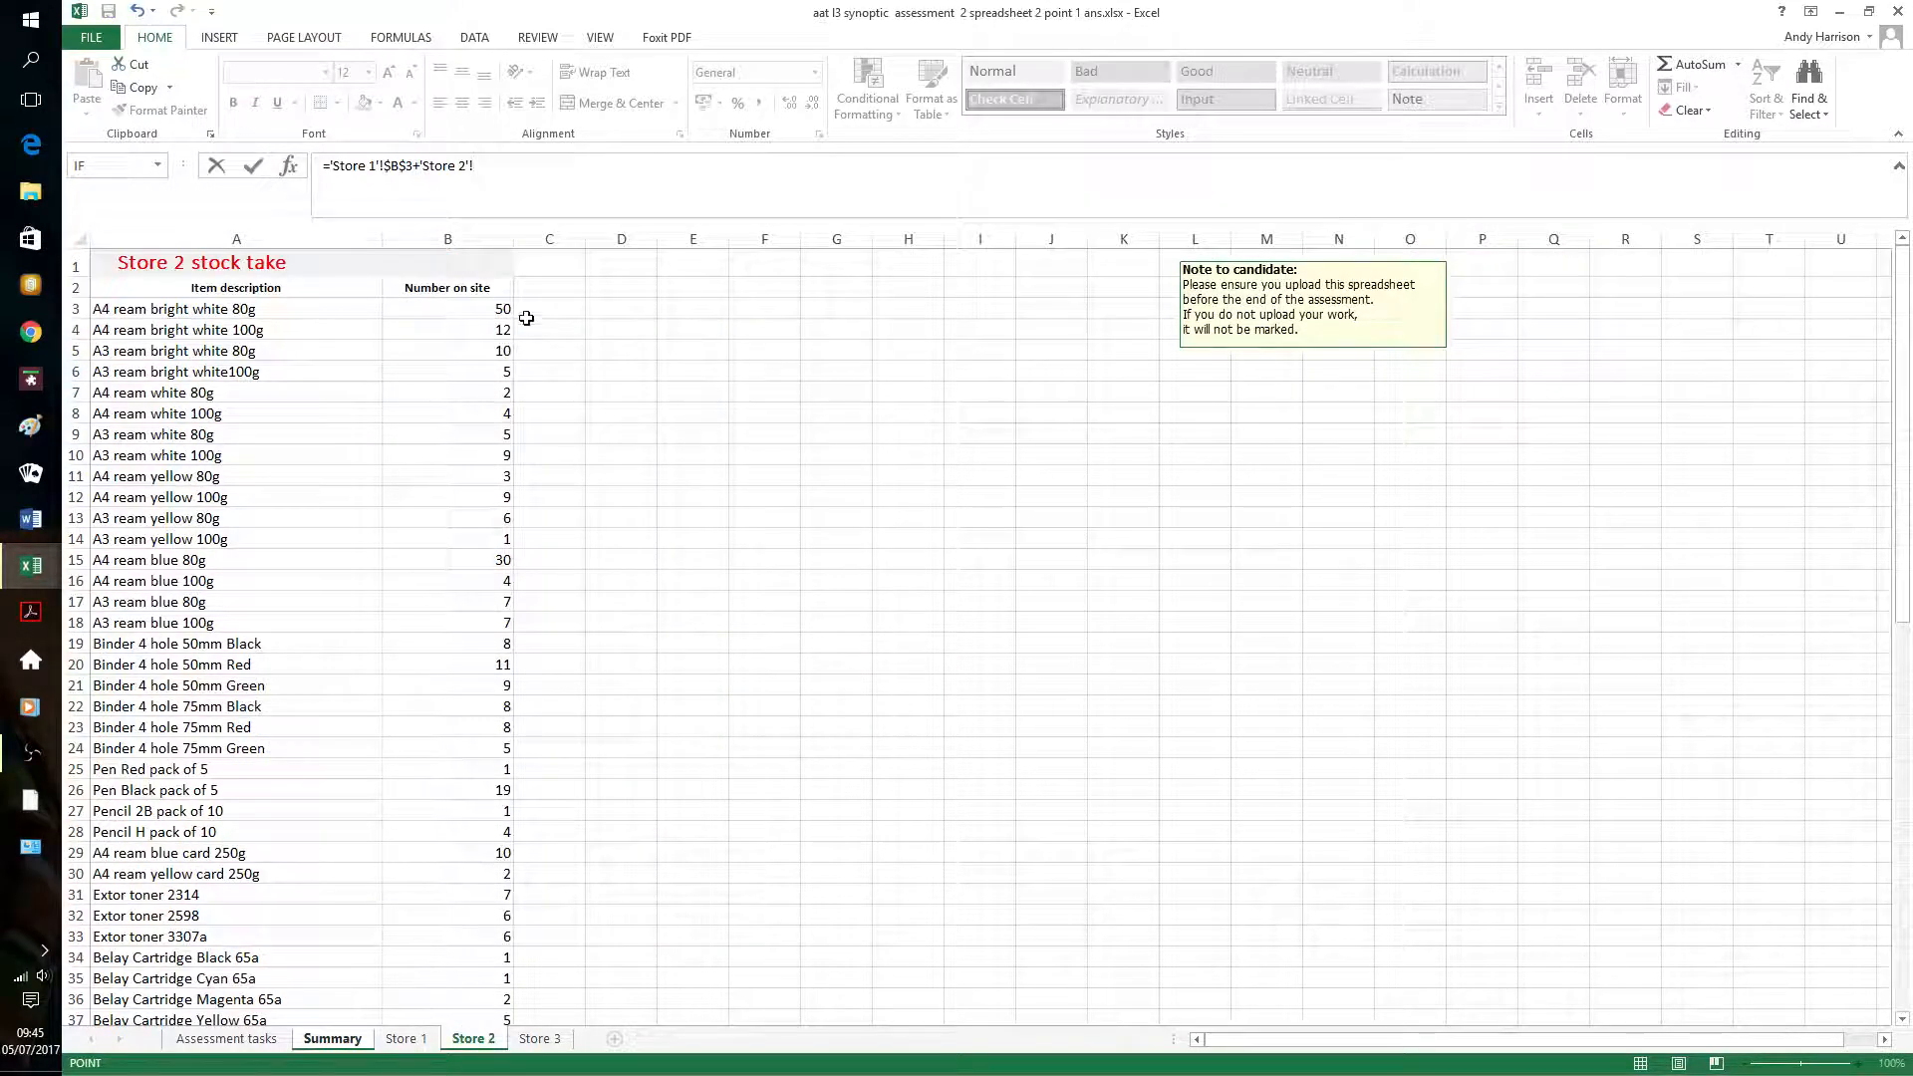
click(503, 307)
key(Return)
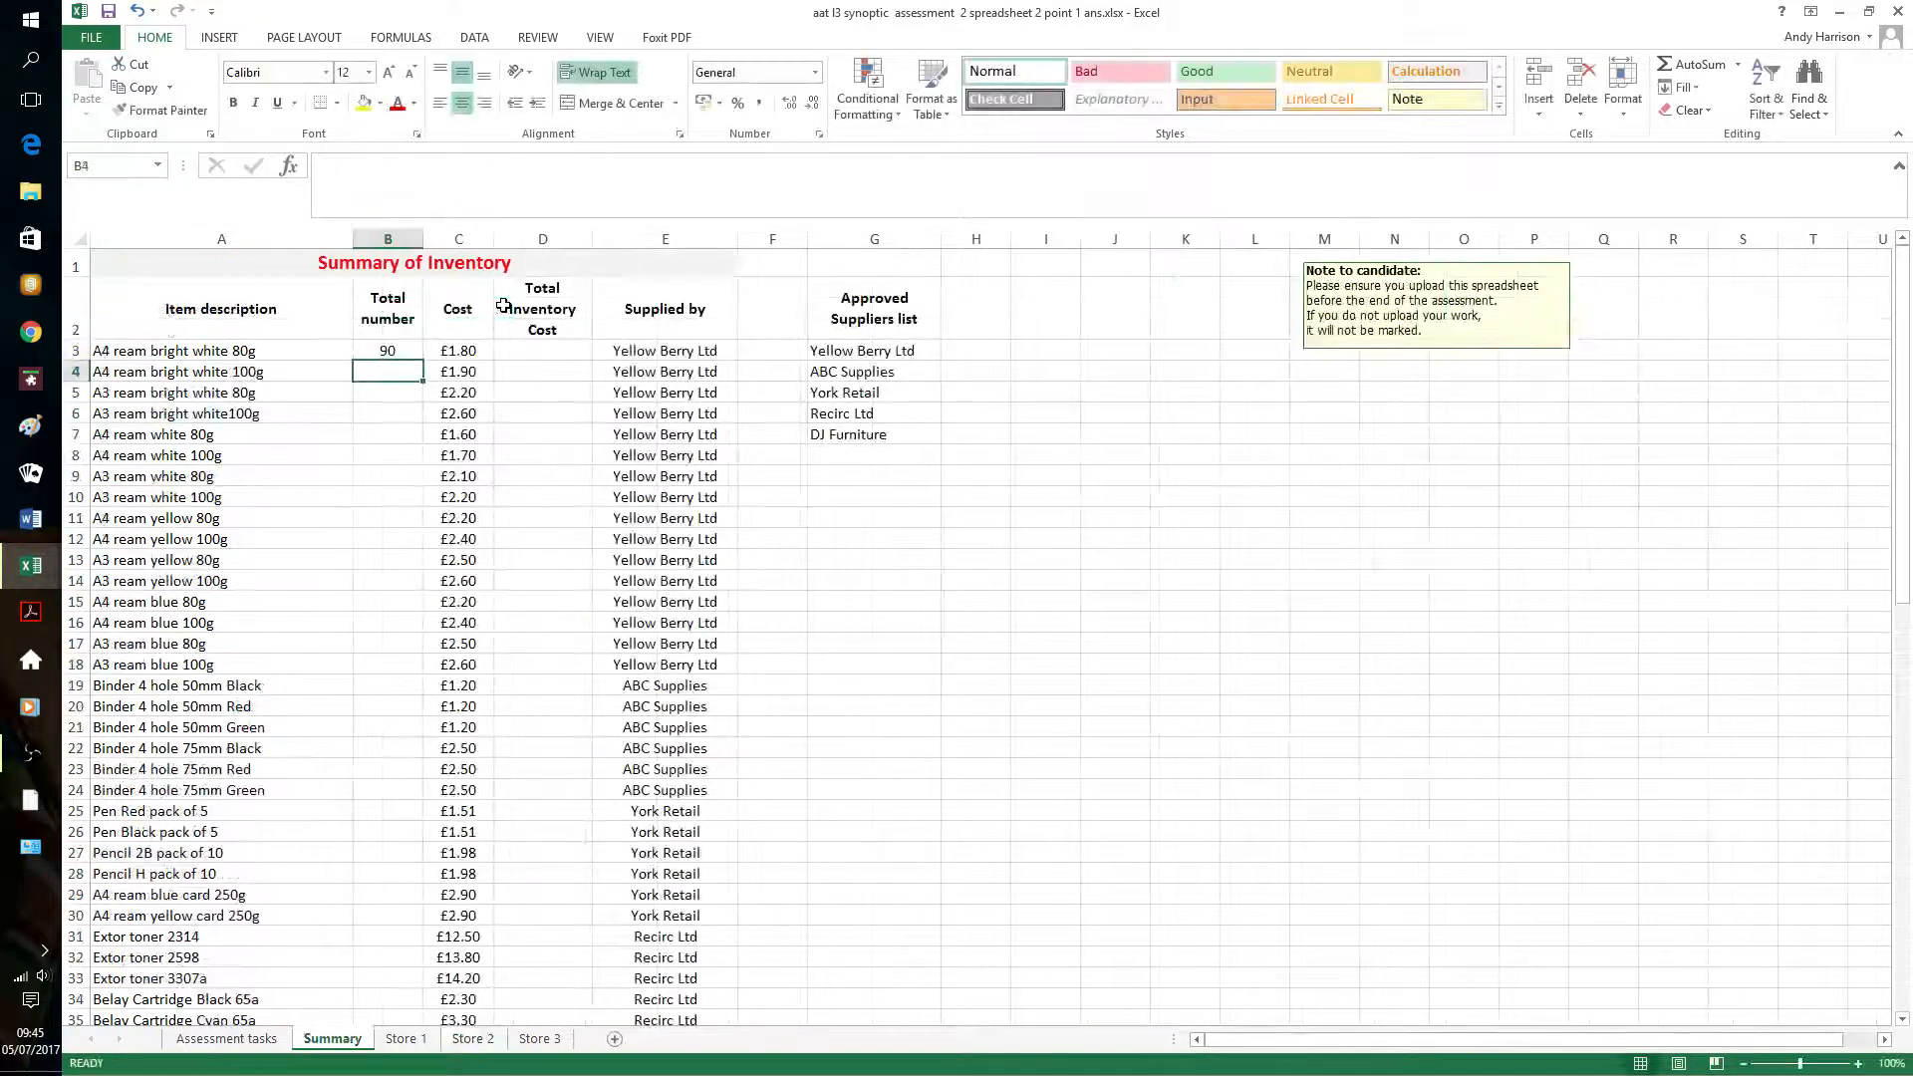
Add cell B3 of the Store 3 sheet to the formula in Summary cell B3
click(418, 350)
click(514, 167)
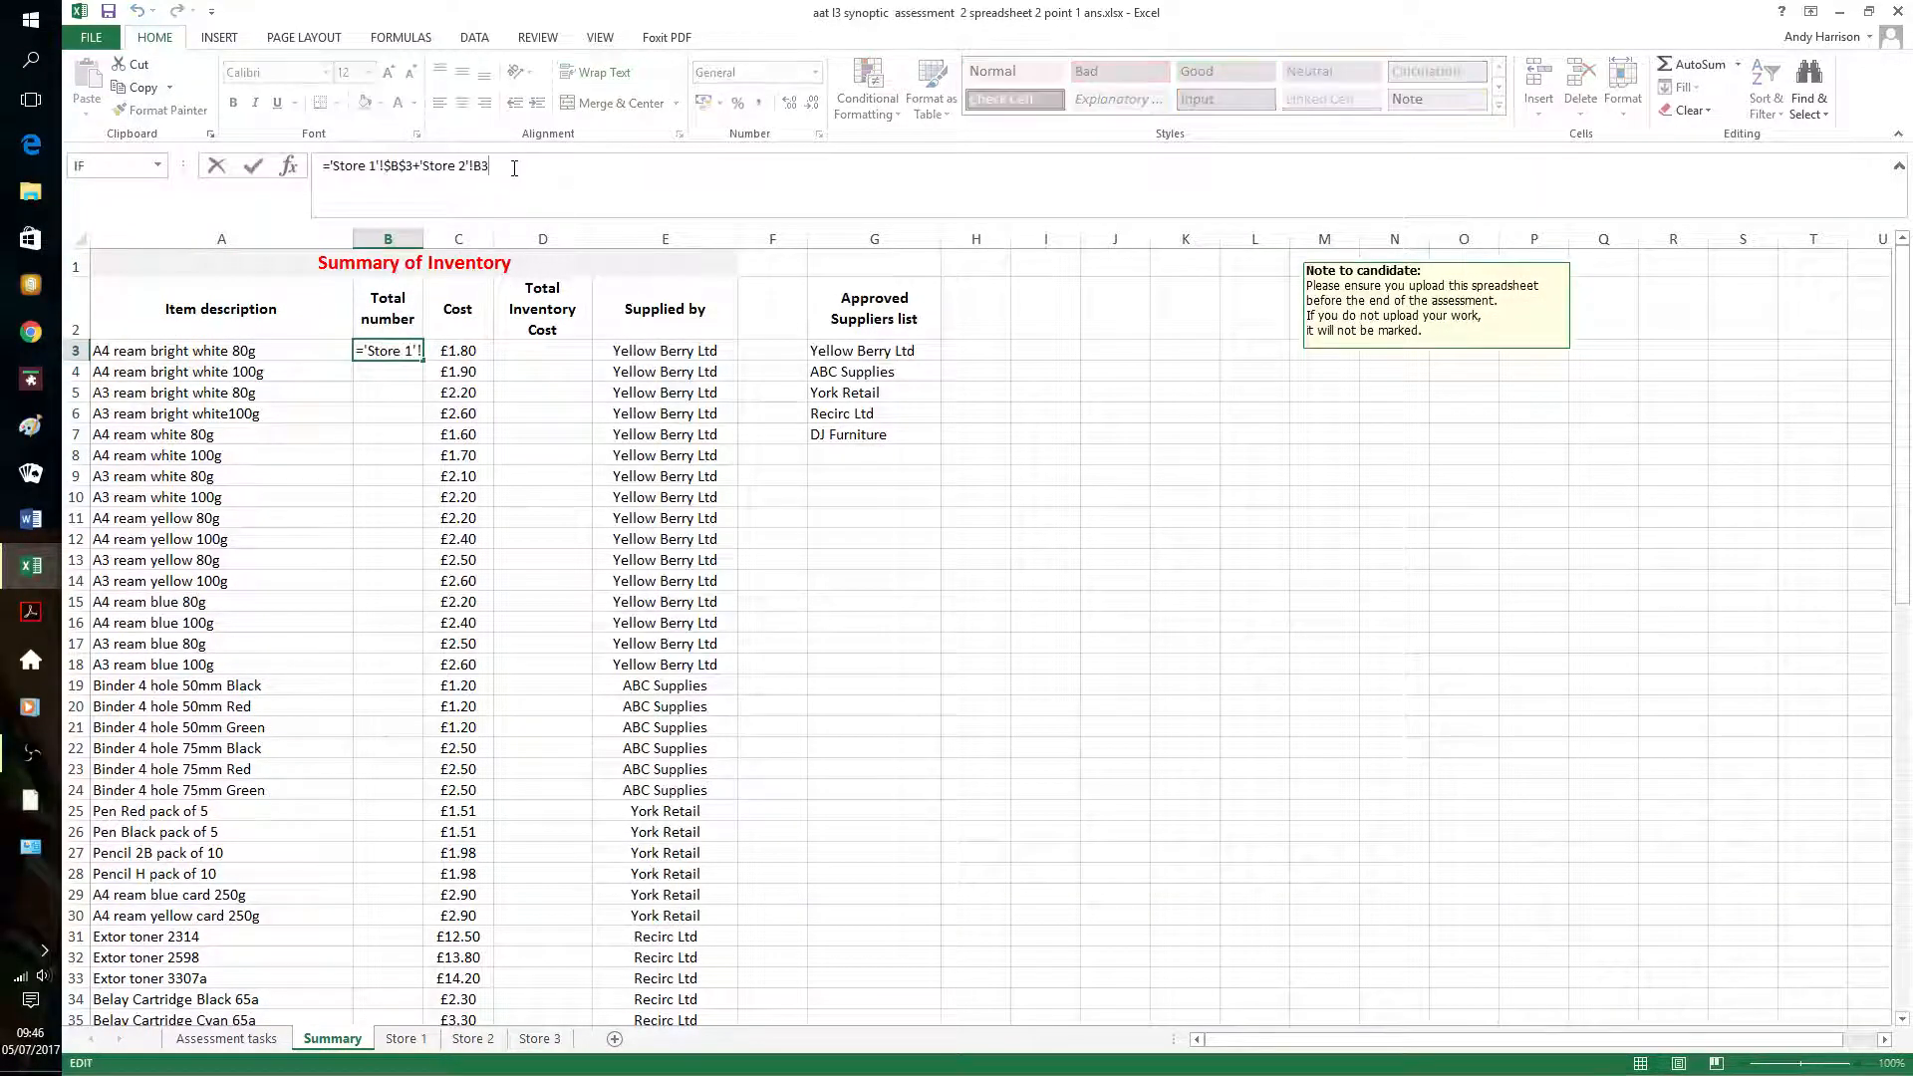
text(+)
click(539, 1038)
click(429, 312)
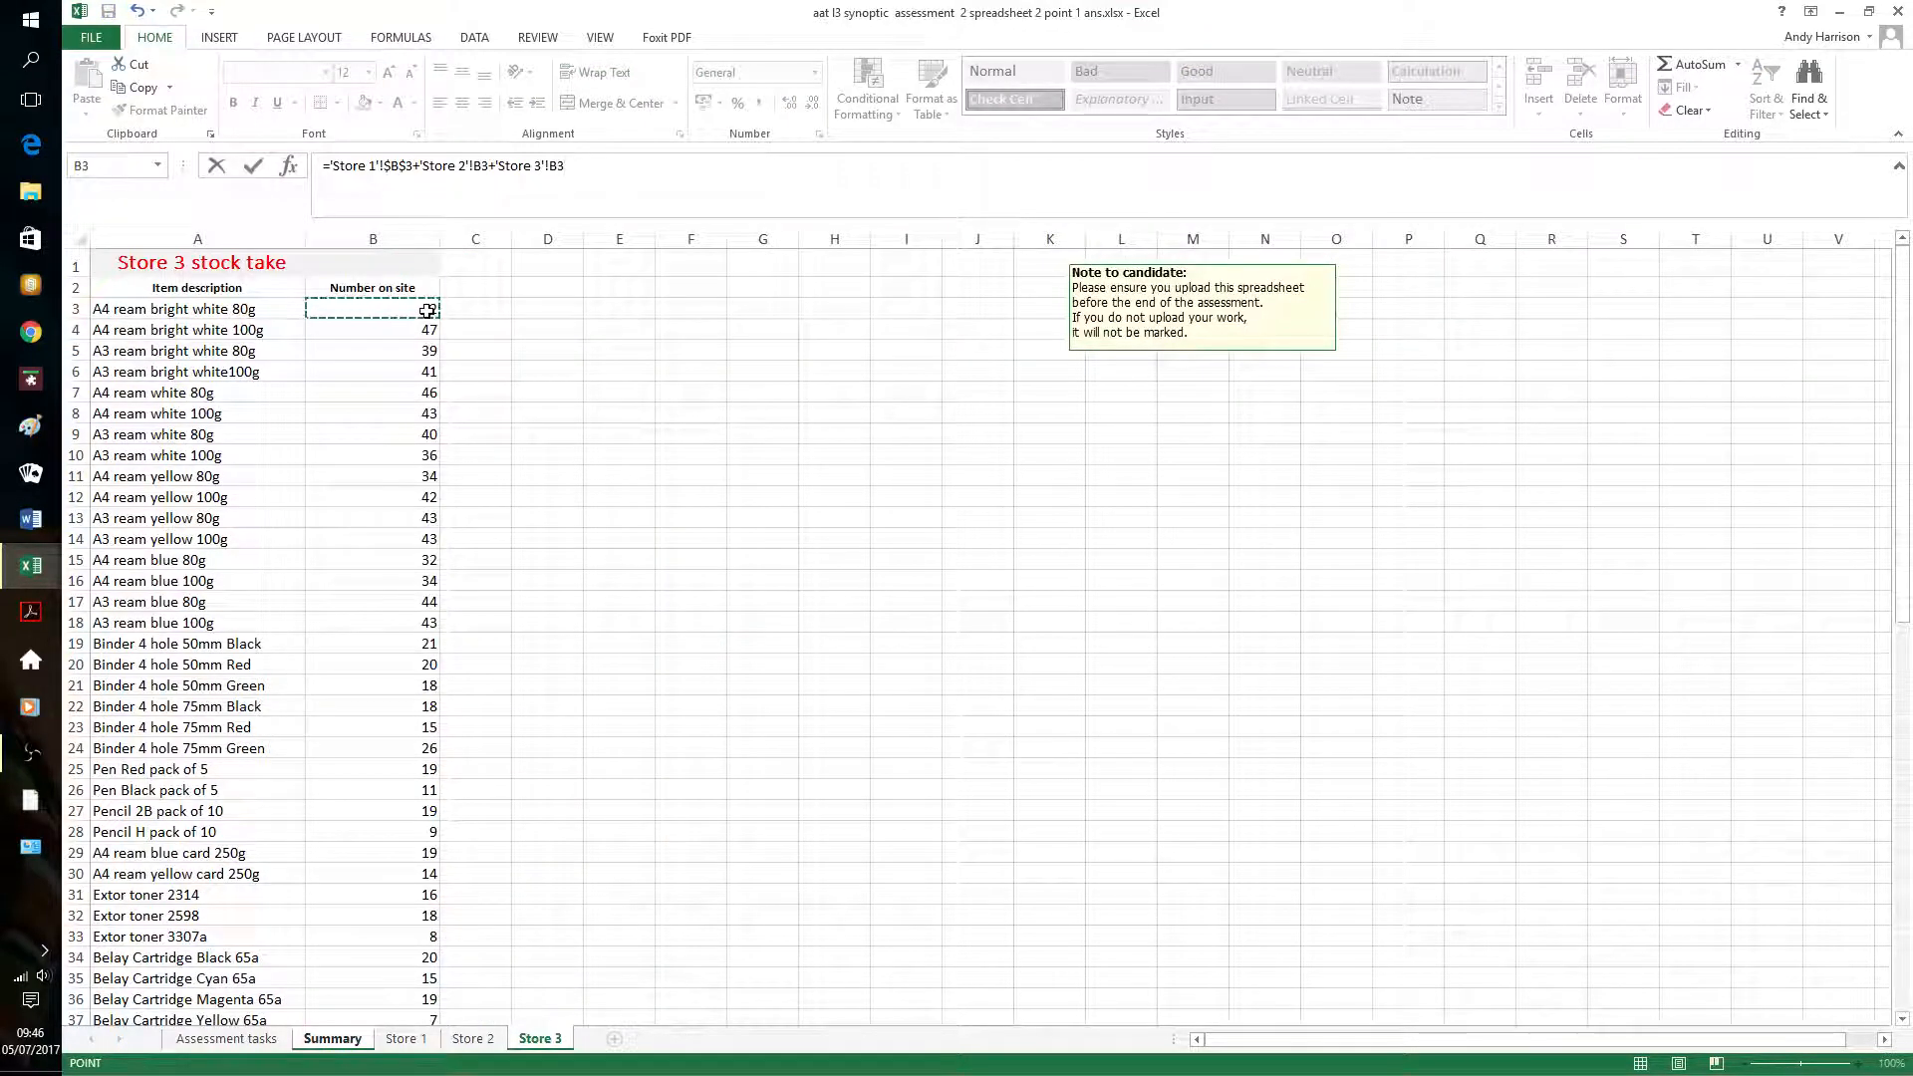
key(Return)
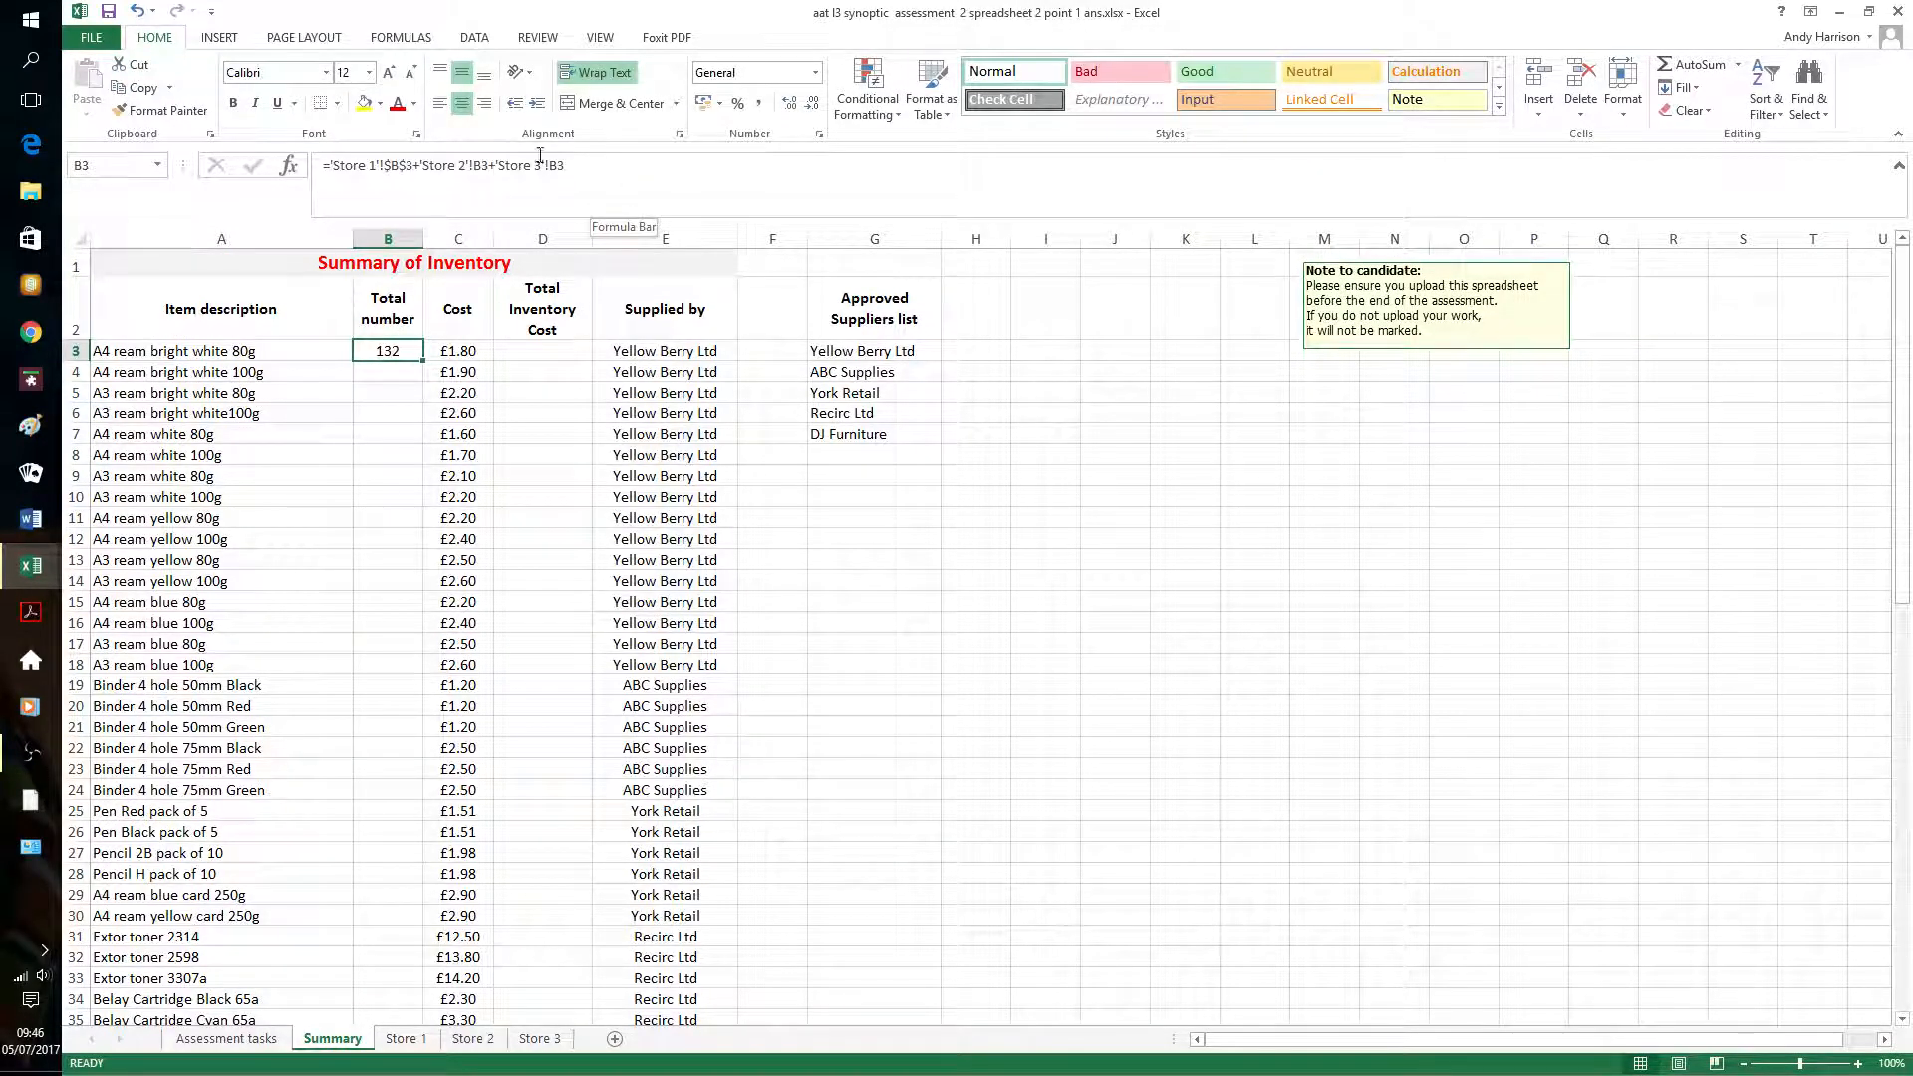
Make the Store 1 reference in Summary cell B3 relative, so the formula reads ='Store 1'!B3+'Store 2'!B3+'Store 3'!B3
click(405, 167)
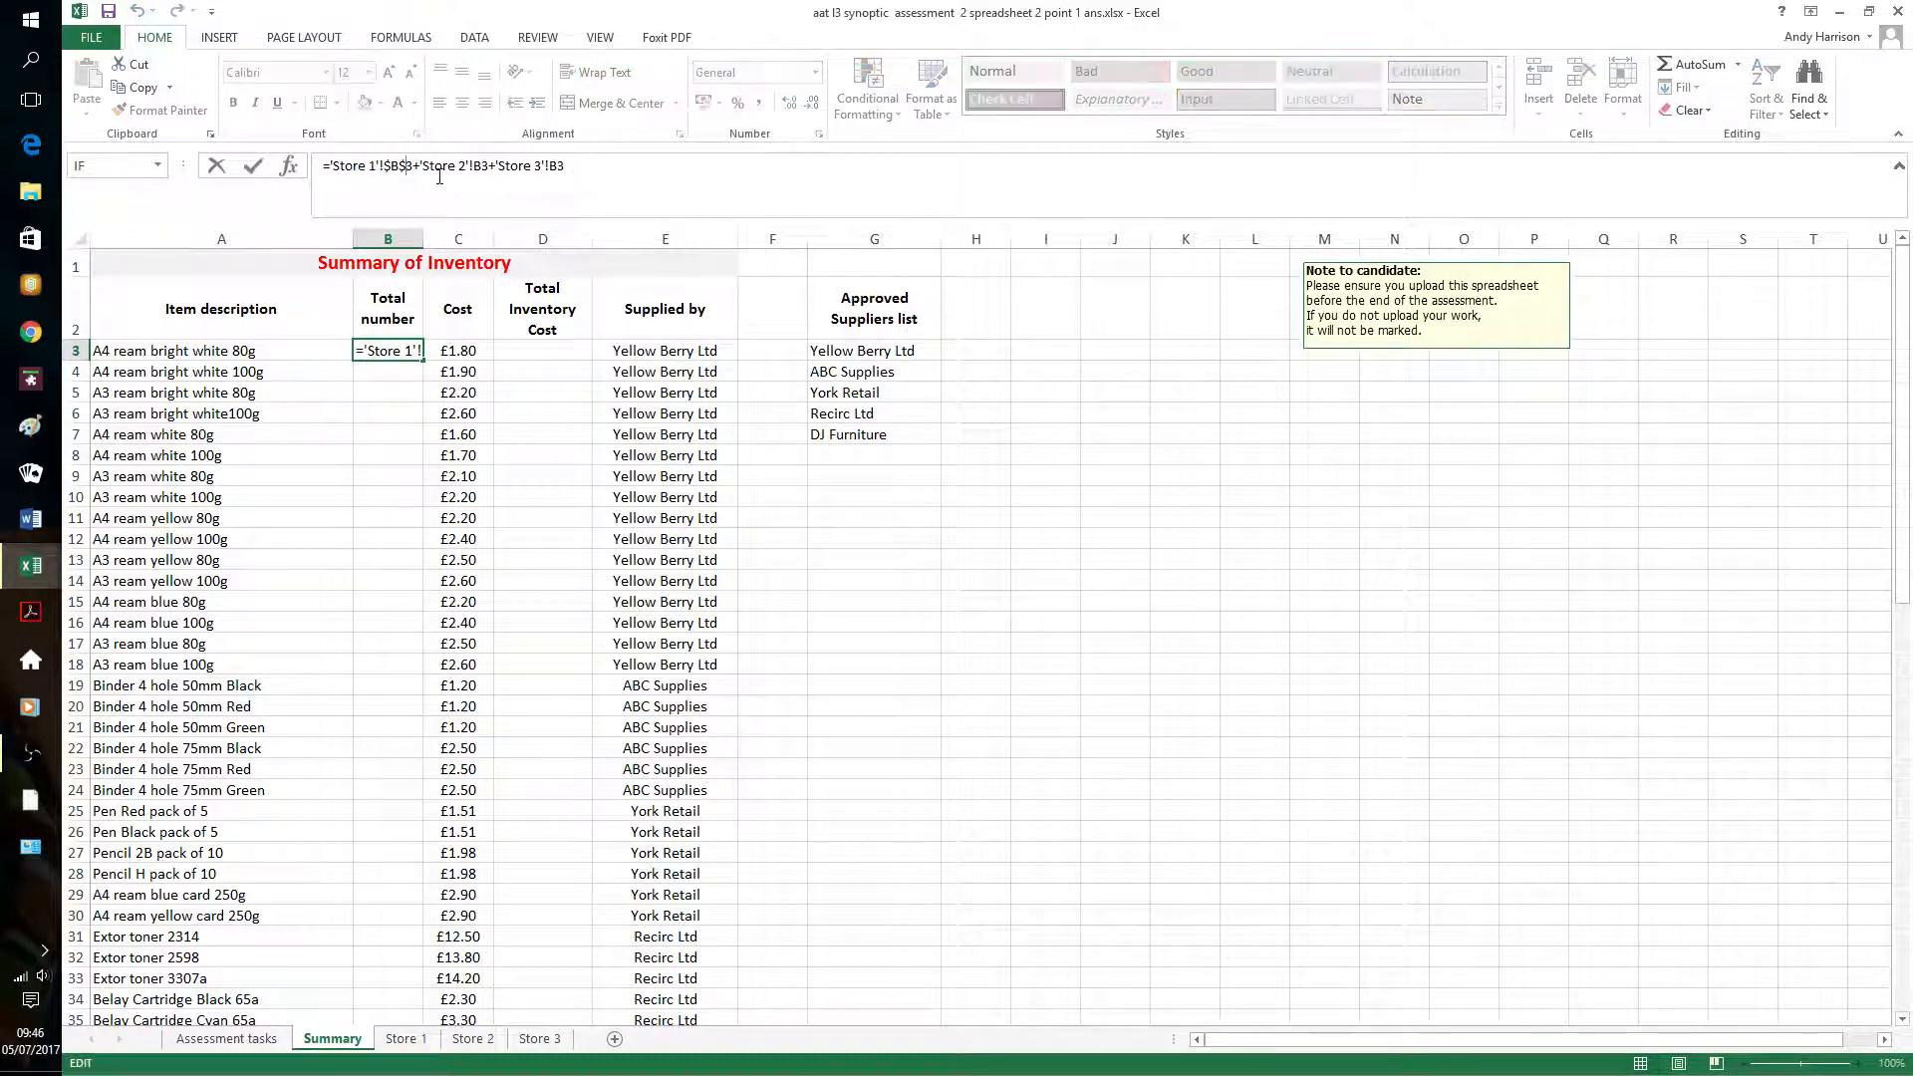
key(BackSpace)
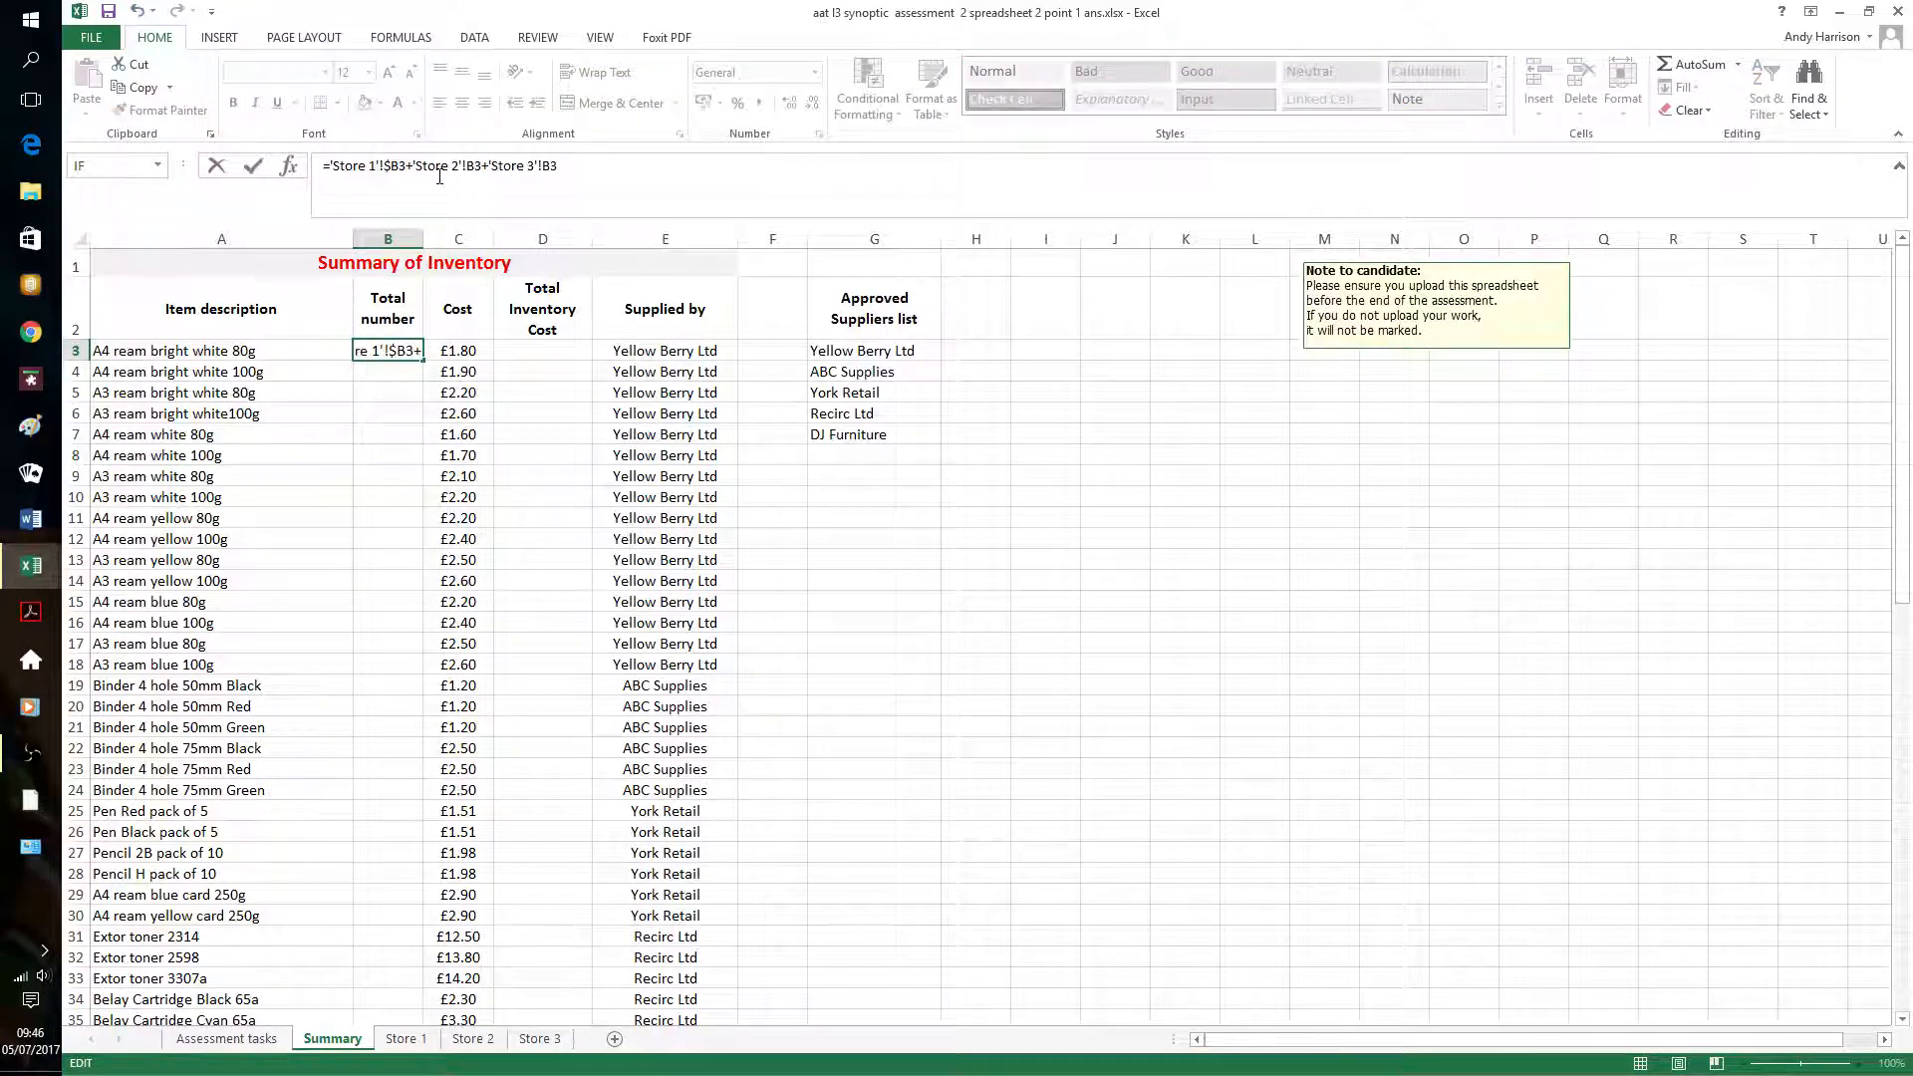
click(393, 166)
key(BackSpace)
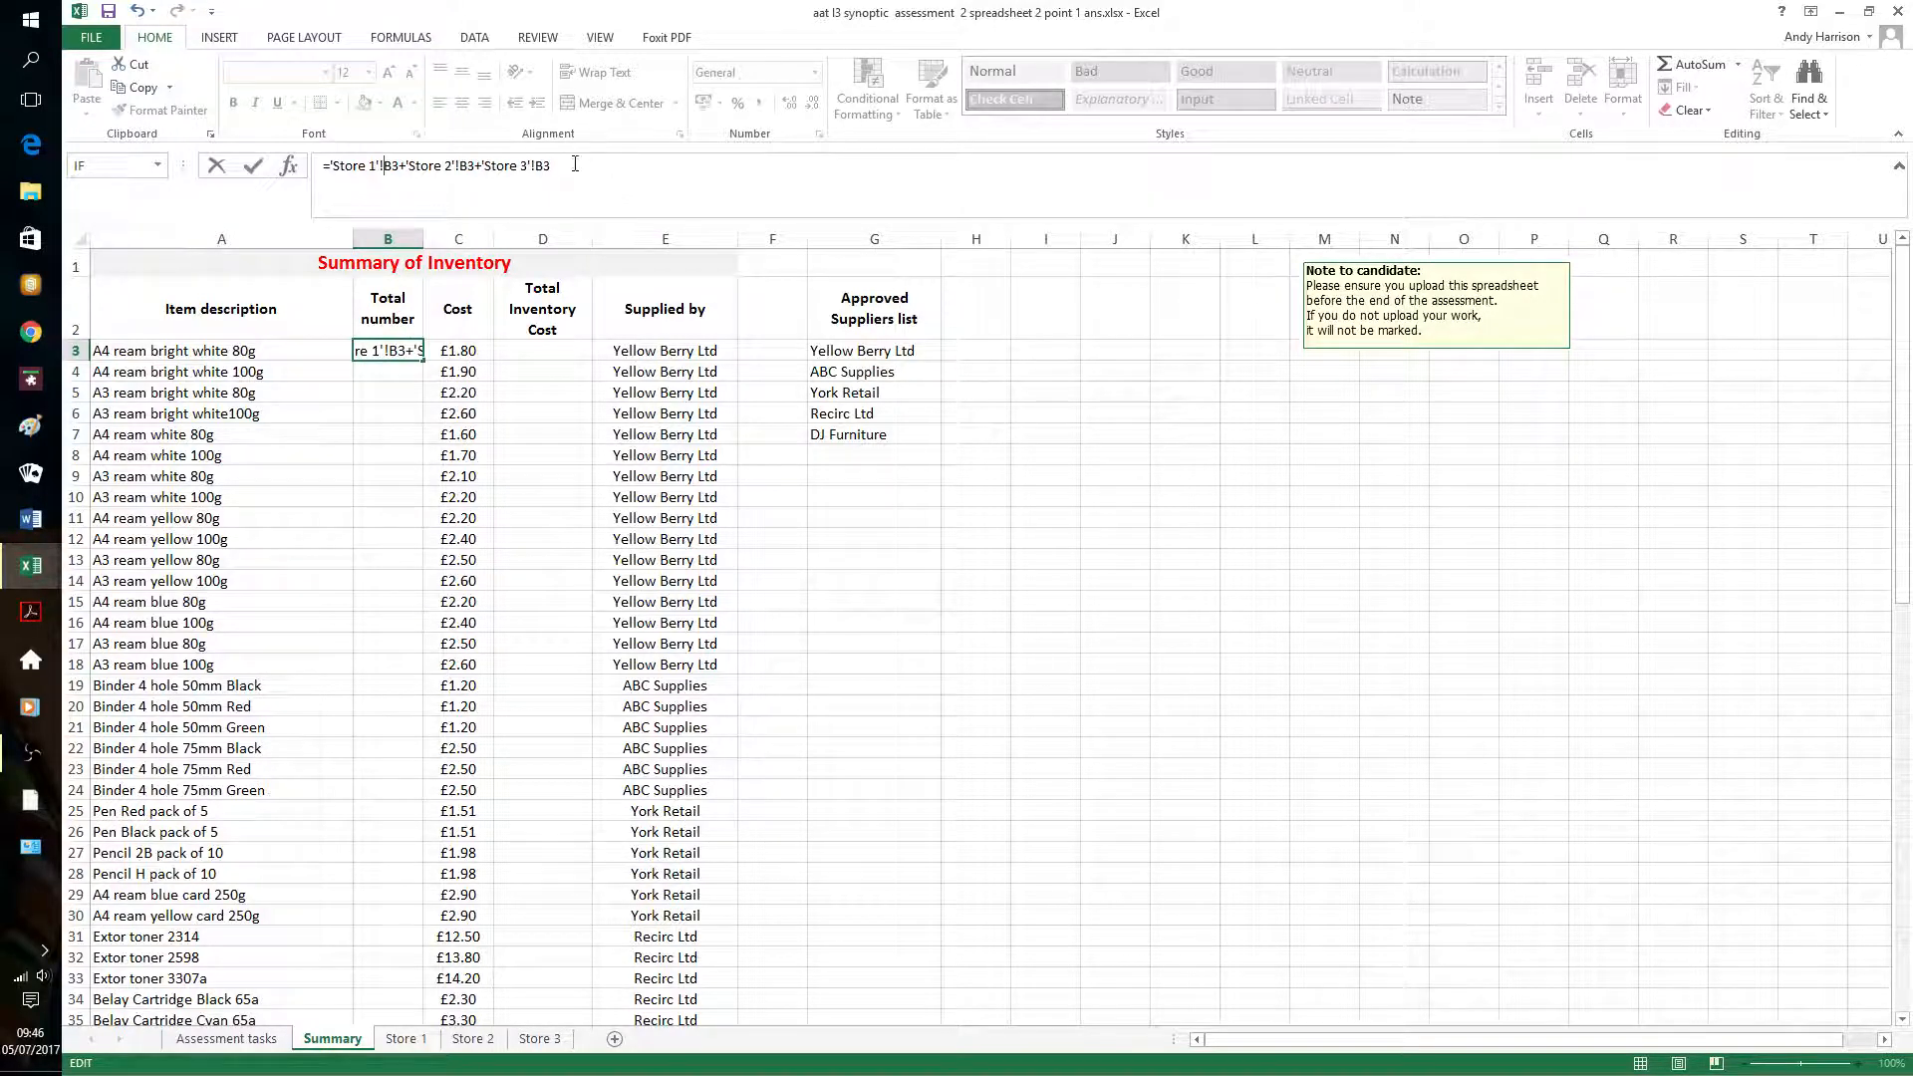
key(Return)
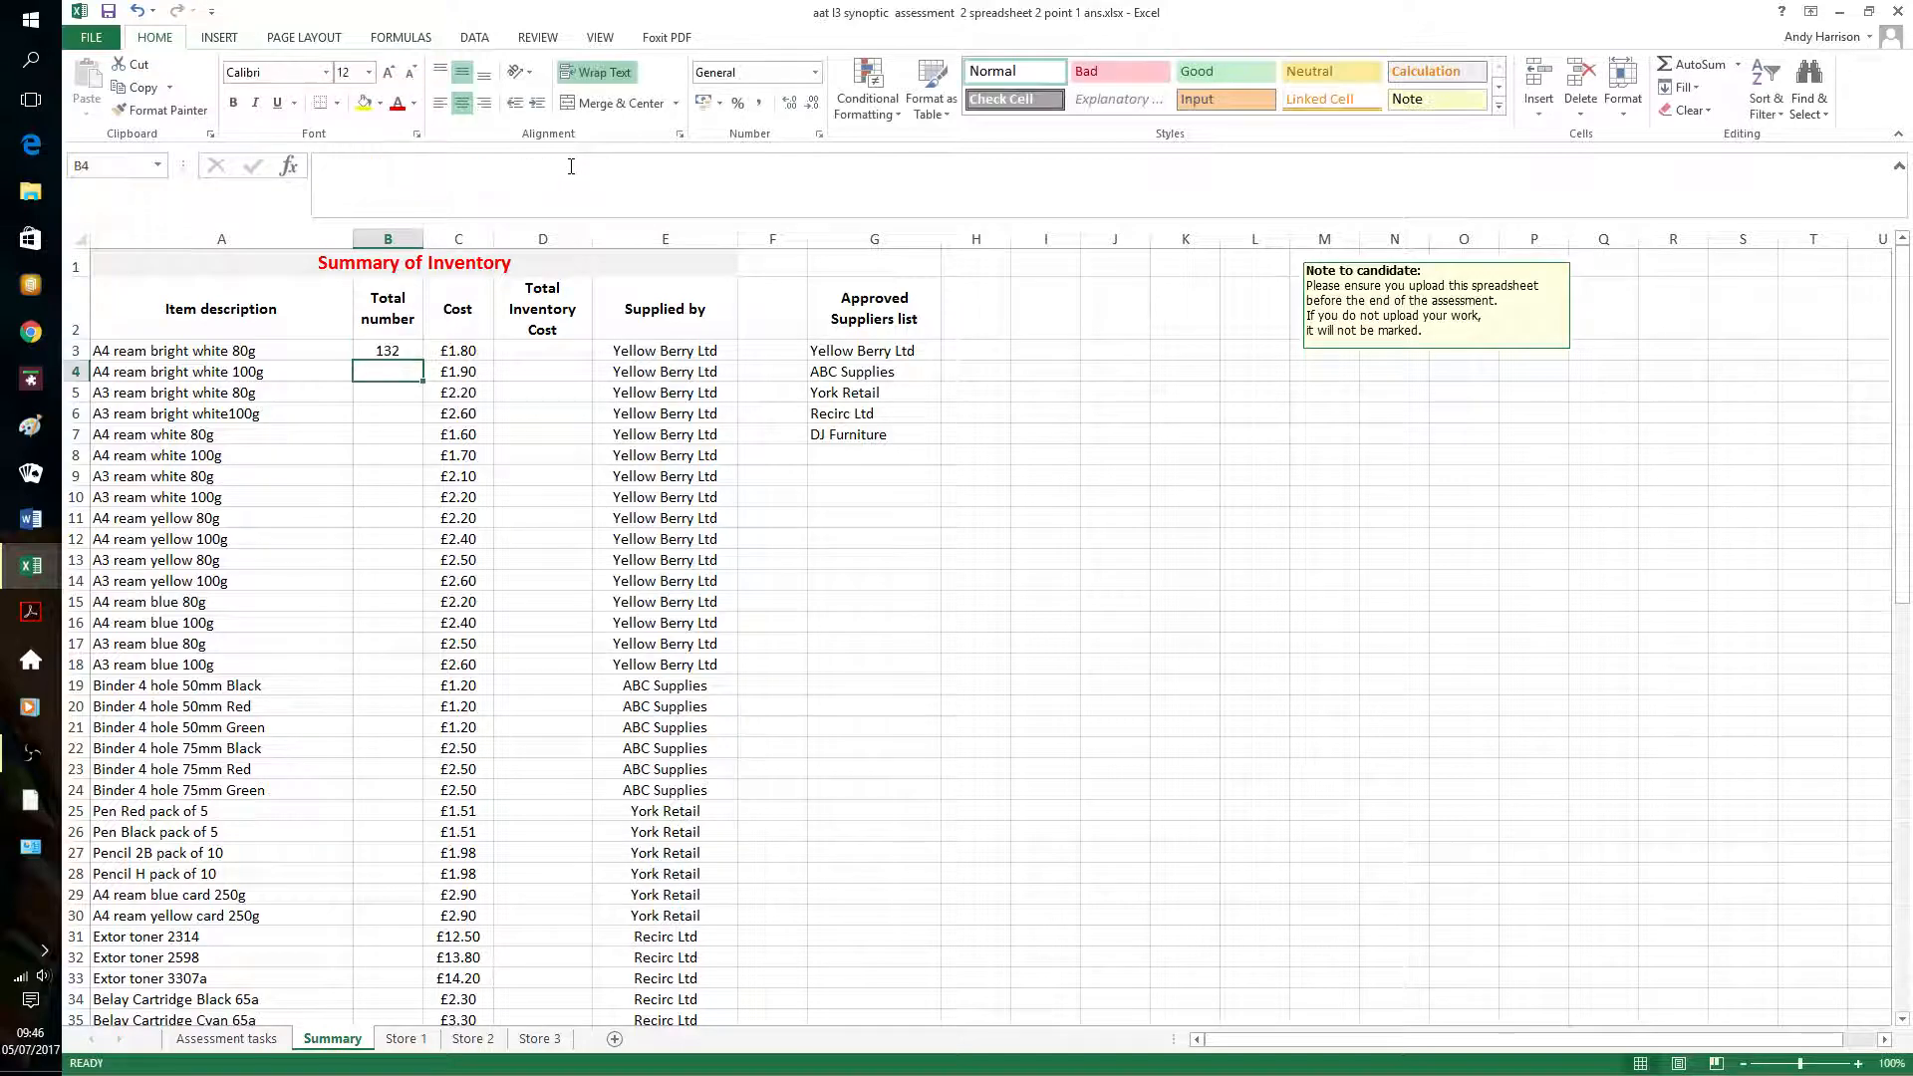
Fill the total number formula from B3 down to B75 in the Summary sheet
key(Up)
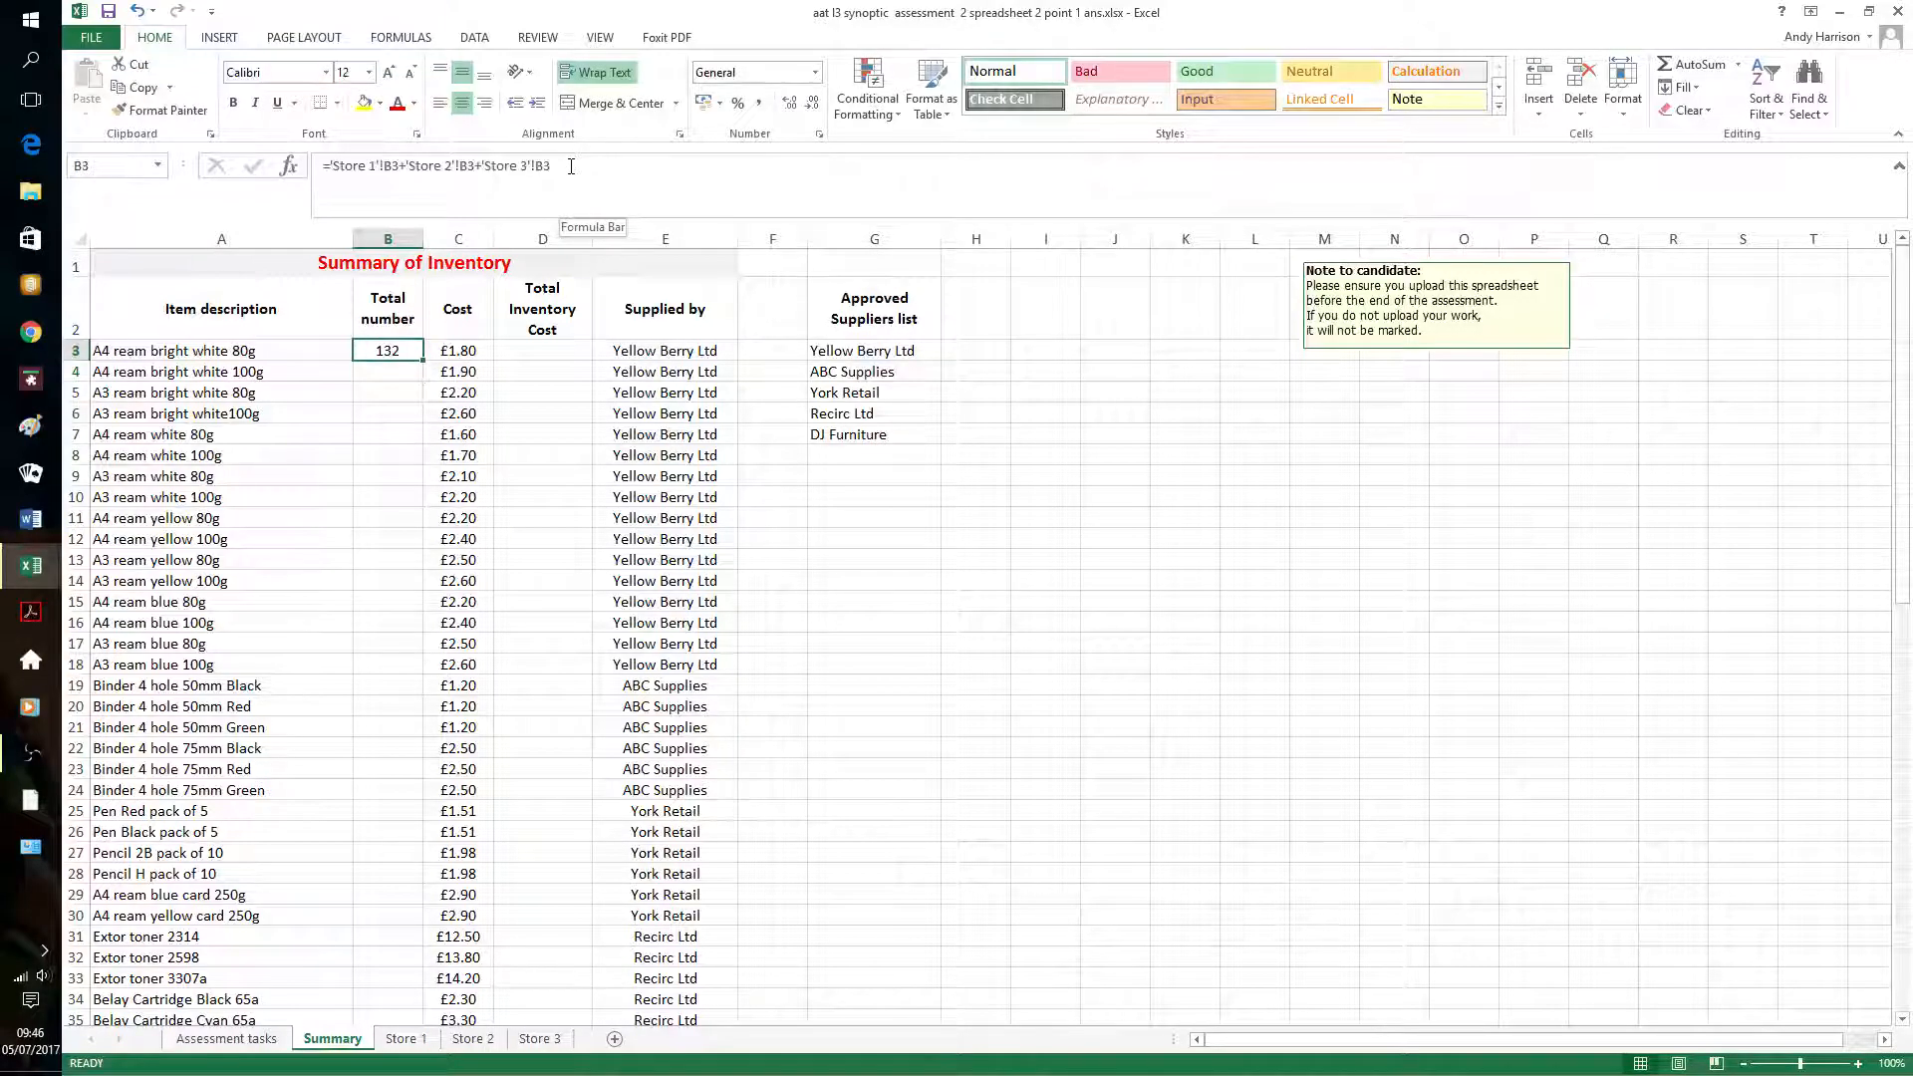
key(shift+Down)
key(shift+Down)
key(shift+Down)
key(shift+Down)
key(shift+Down)
key(shift+Down)
key(shift+Down)
key(shift+Down)
key(shift+Down)
key(shift+Down)
key(shift+Down)
key(shift+Down)
key(shift+Down)
key(shift+Down)
key(shift+Down)
key(shift+Down)
key(shift+Down)
key(shift+Down)
key(shift+Down)
key(shift+Down)
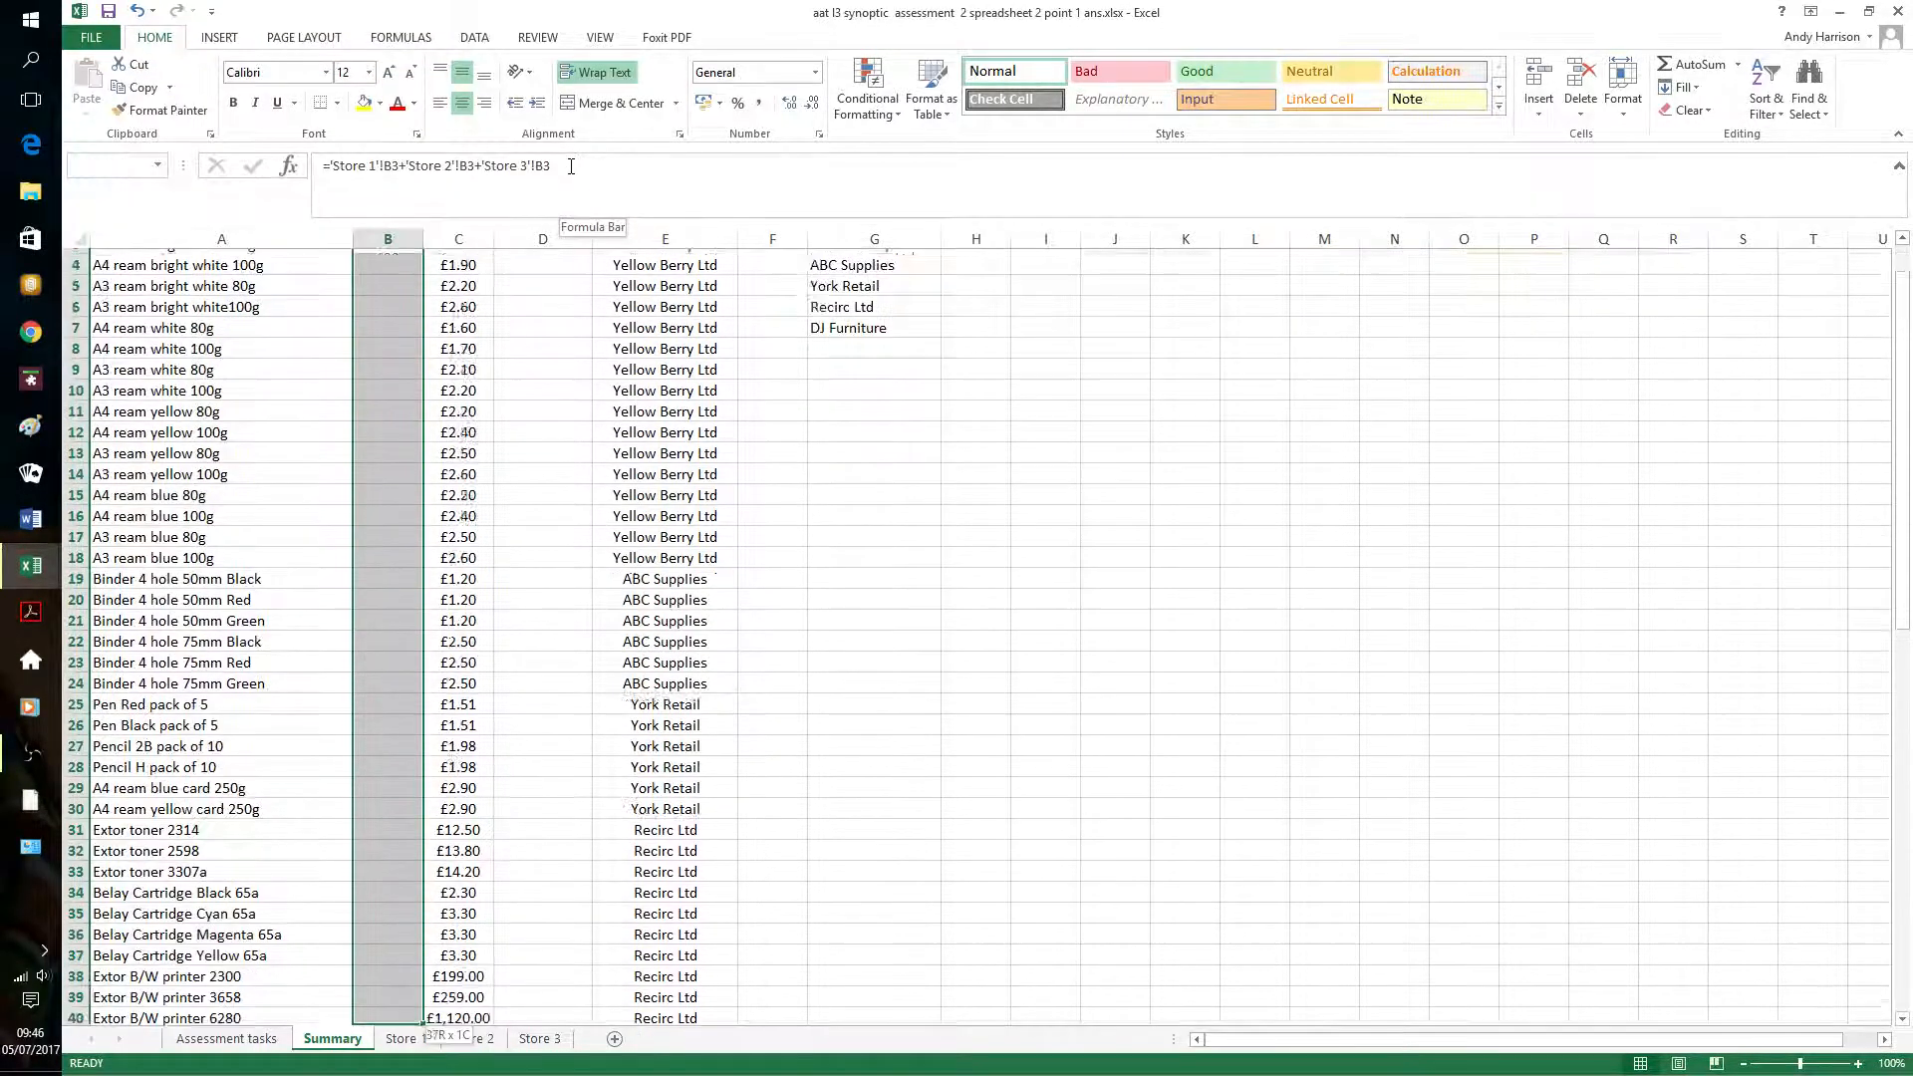
key(shift+Down)
key(shift+Down)
key(shift+Down)
key(shift+Down)
key(shift+Down)
key(shift+Down)
key(shift+Down)
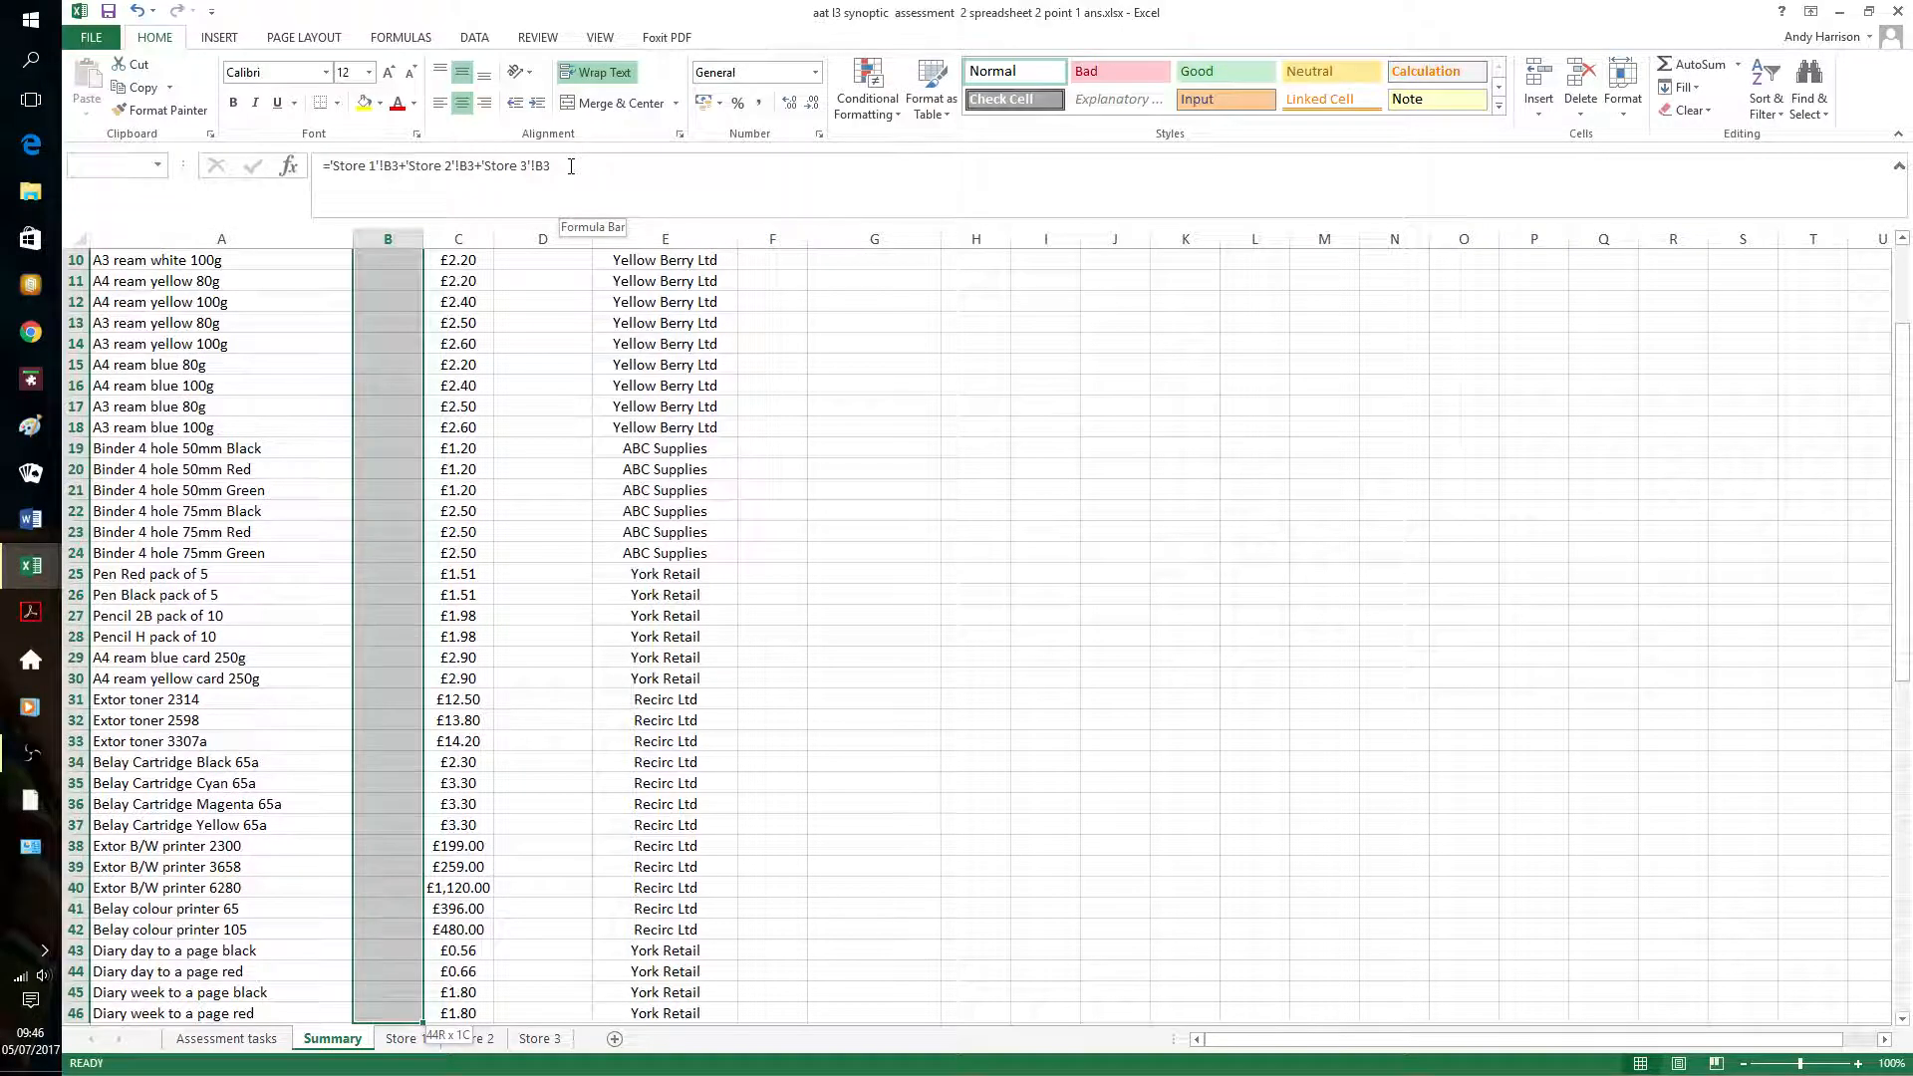
key(shift+Down)
key(shift+Down)
key(shift+Down)
key(shift+Down)
key(shift+Down)
key(shift+Down)
key(shift+Down)
key(shift+Down)
key(shift+Down)
key(shift+Down)
key(shift+Down)
key(shift+Down)
key(shift+Down)
key(shift+Down)
key(shift+Down)
key(shift+Down)
key(shift+Down)
key(shift+Down)
key(shift+Down)
key(shift+Down)
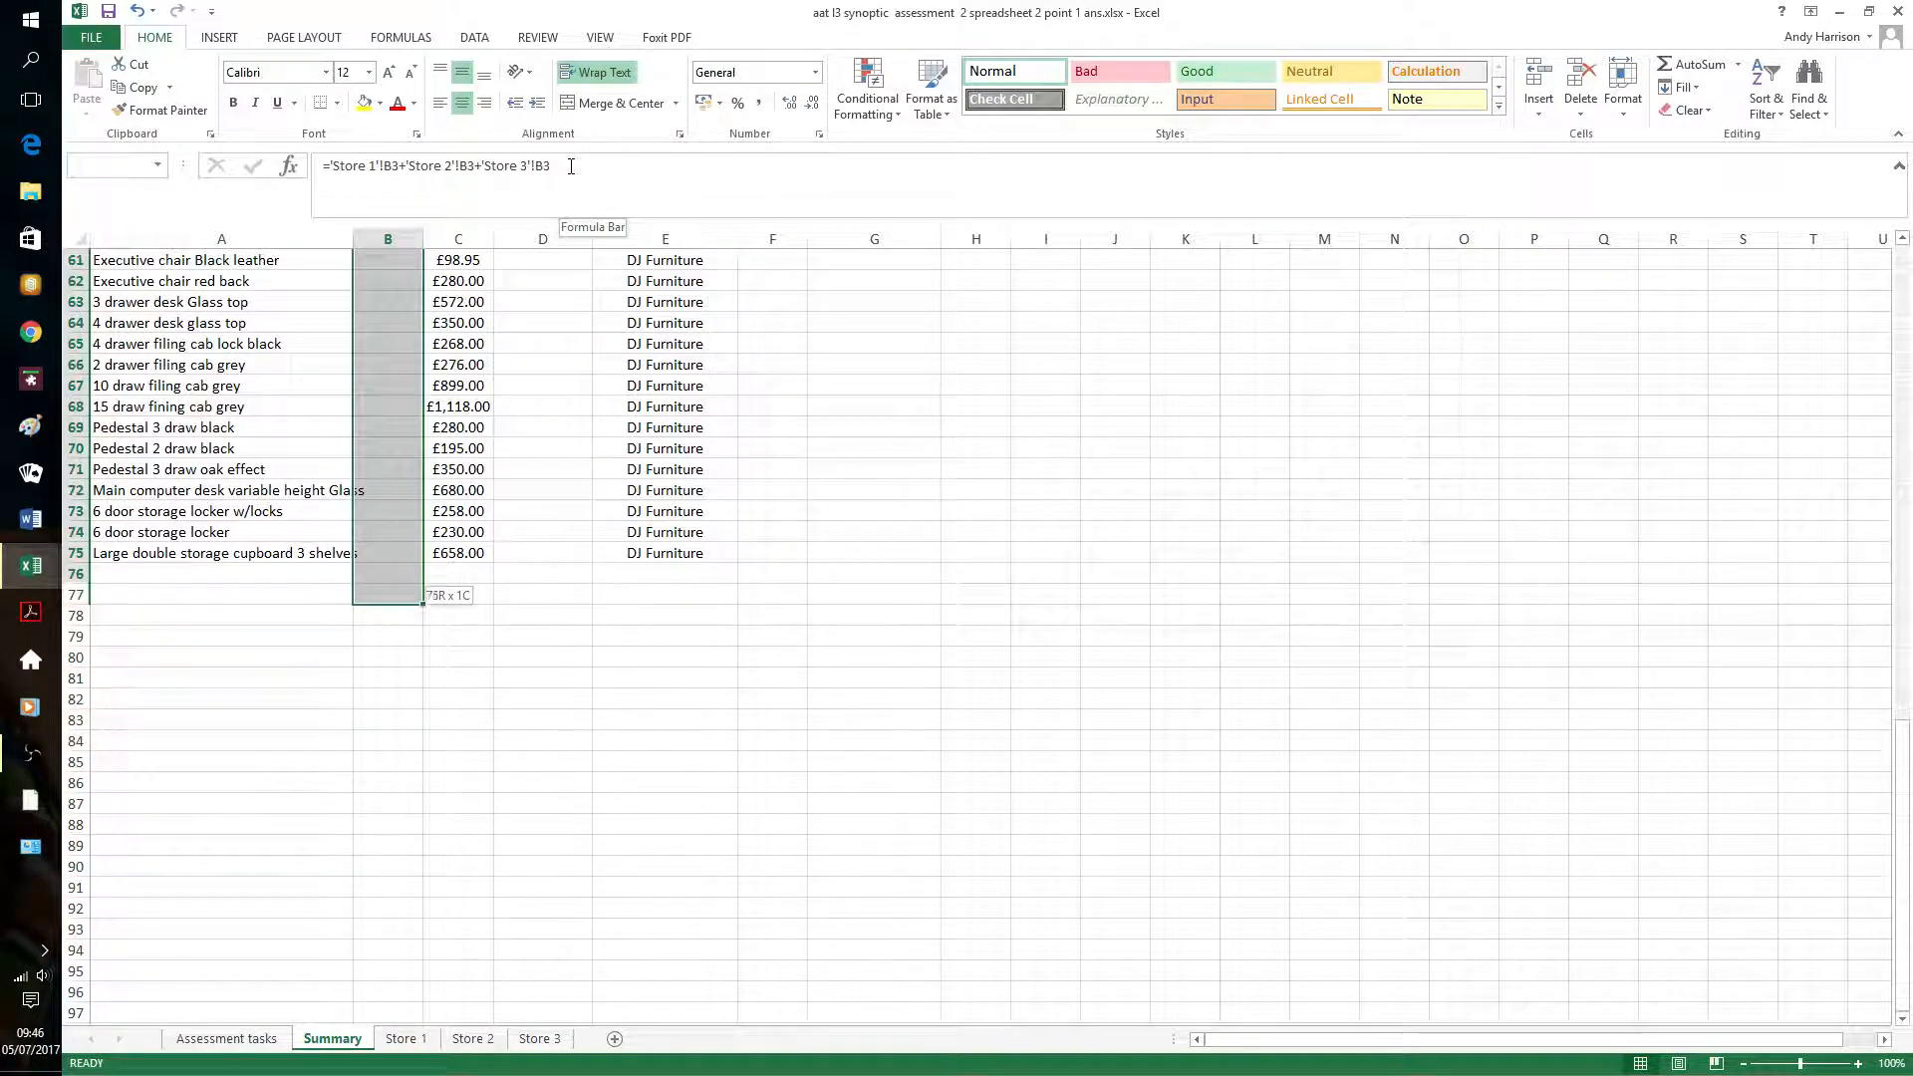
key(shift+Up)
key(shift+Up)
key(ctrl+d)
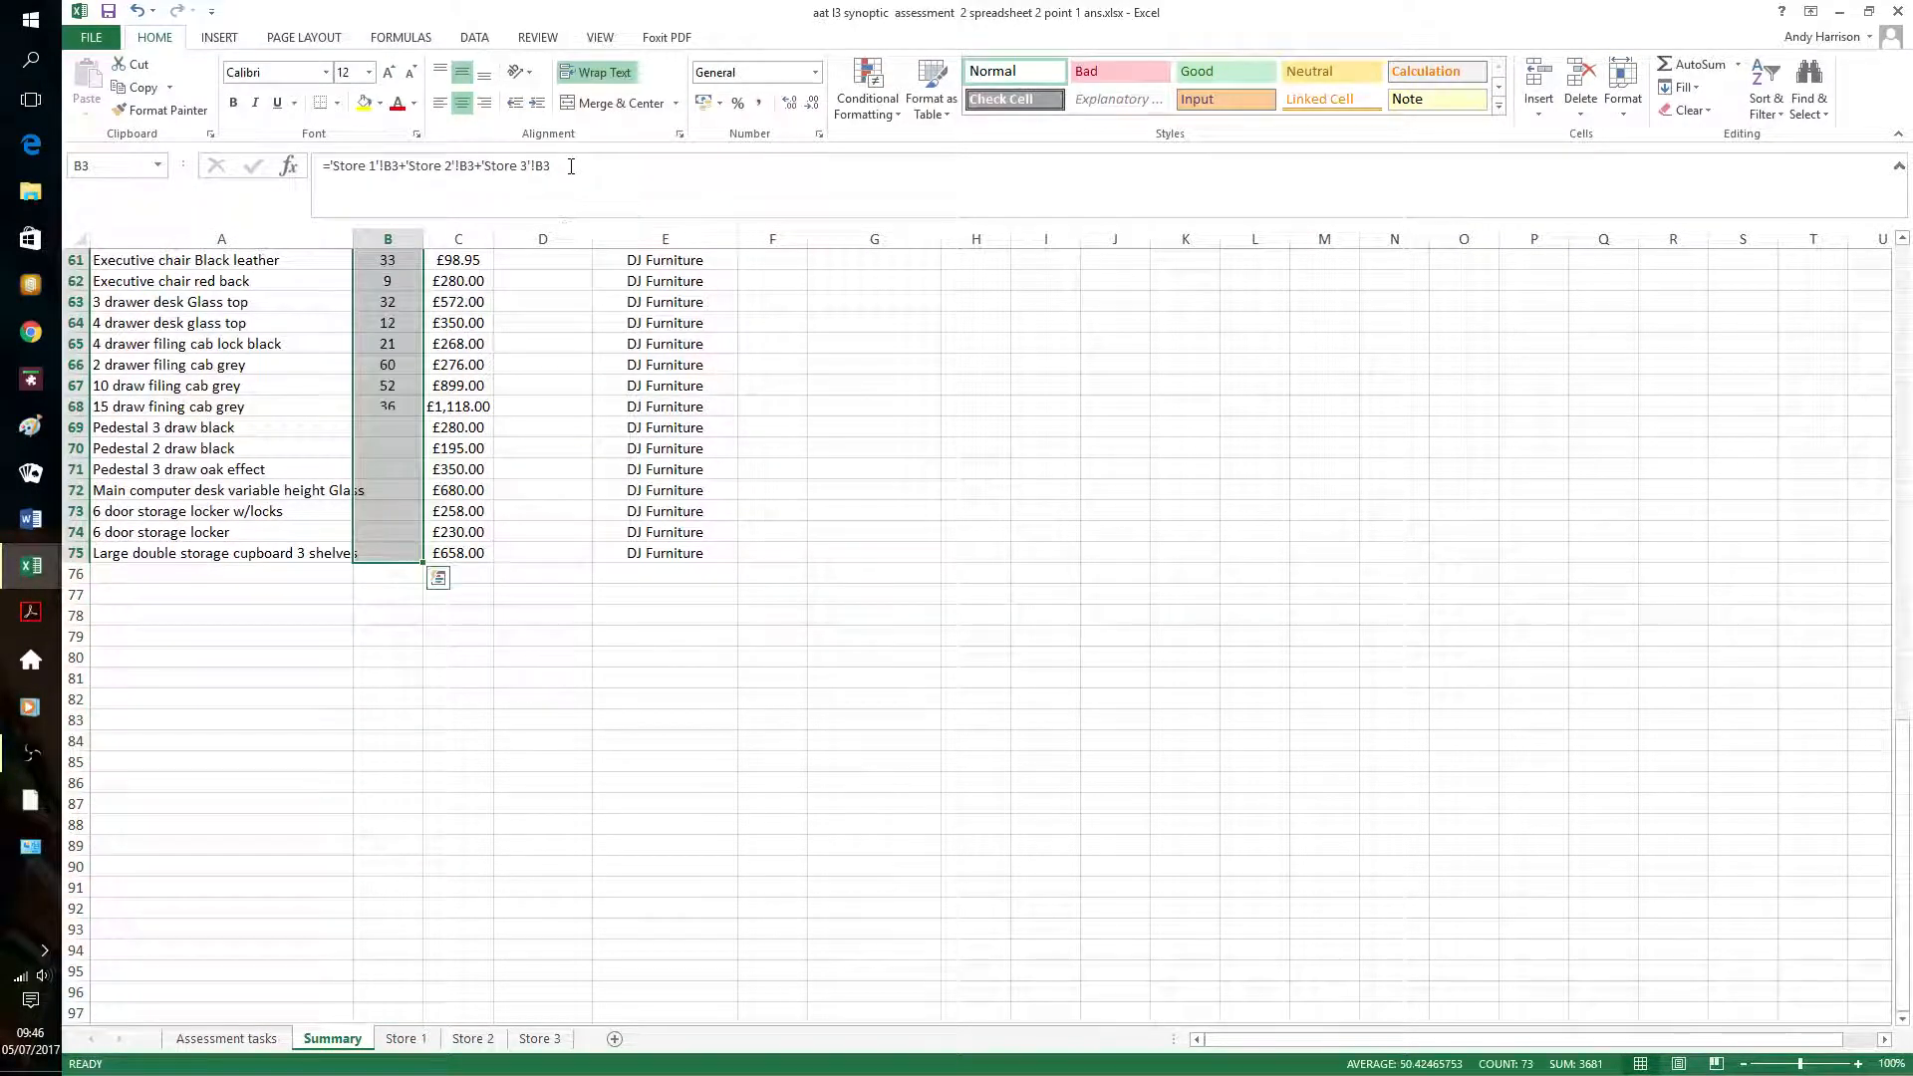
click(583, 449)
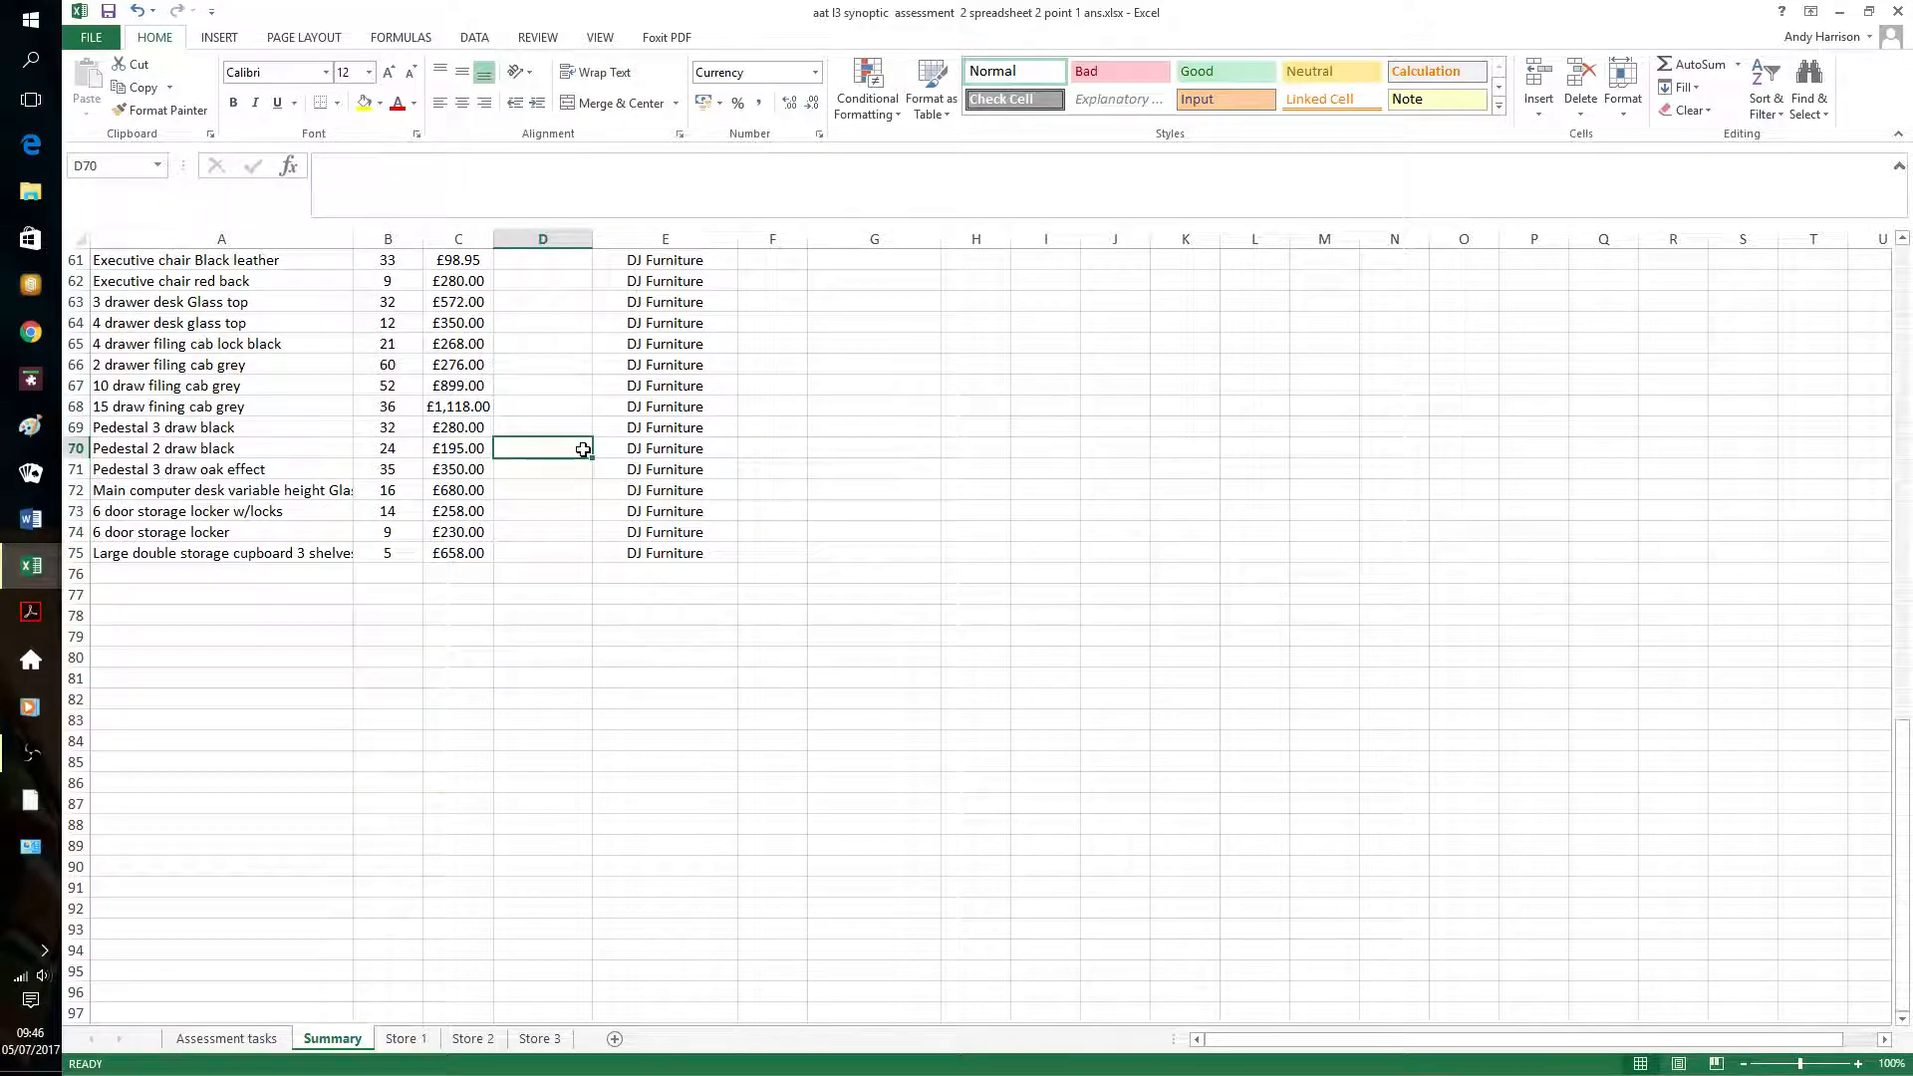
Enter the formula =B3*C3 in cell D3 of the Summary sheet to calculate the first item's total inventory cost
key(ctrl+Home)
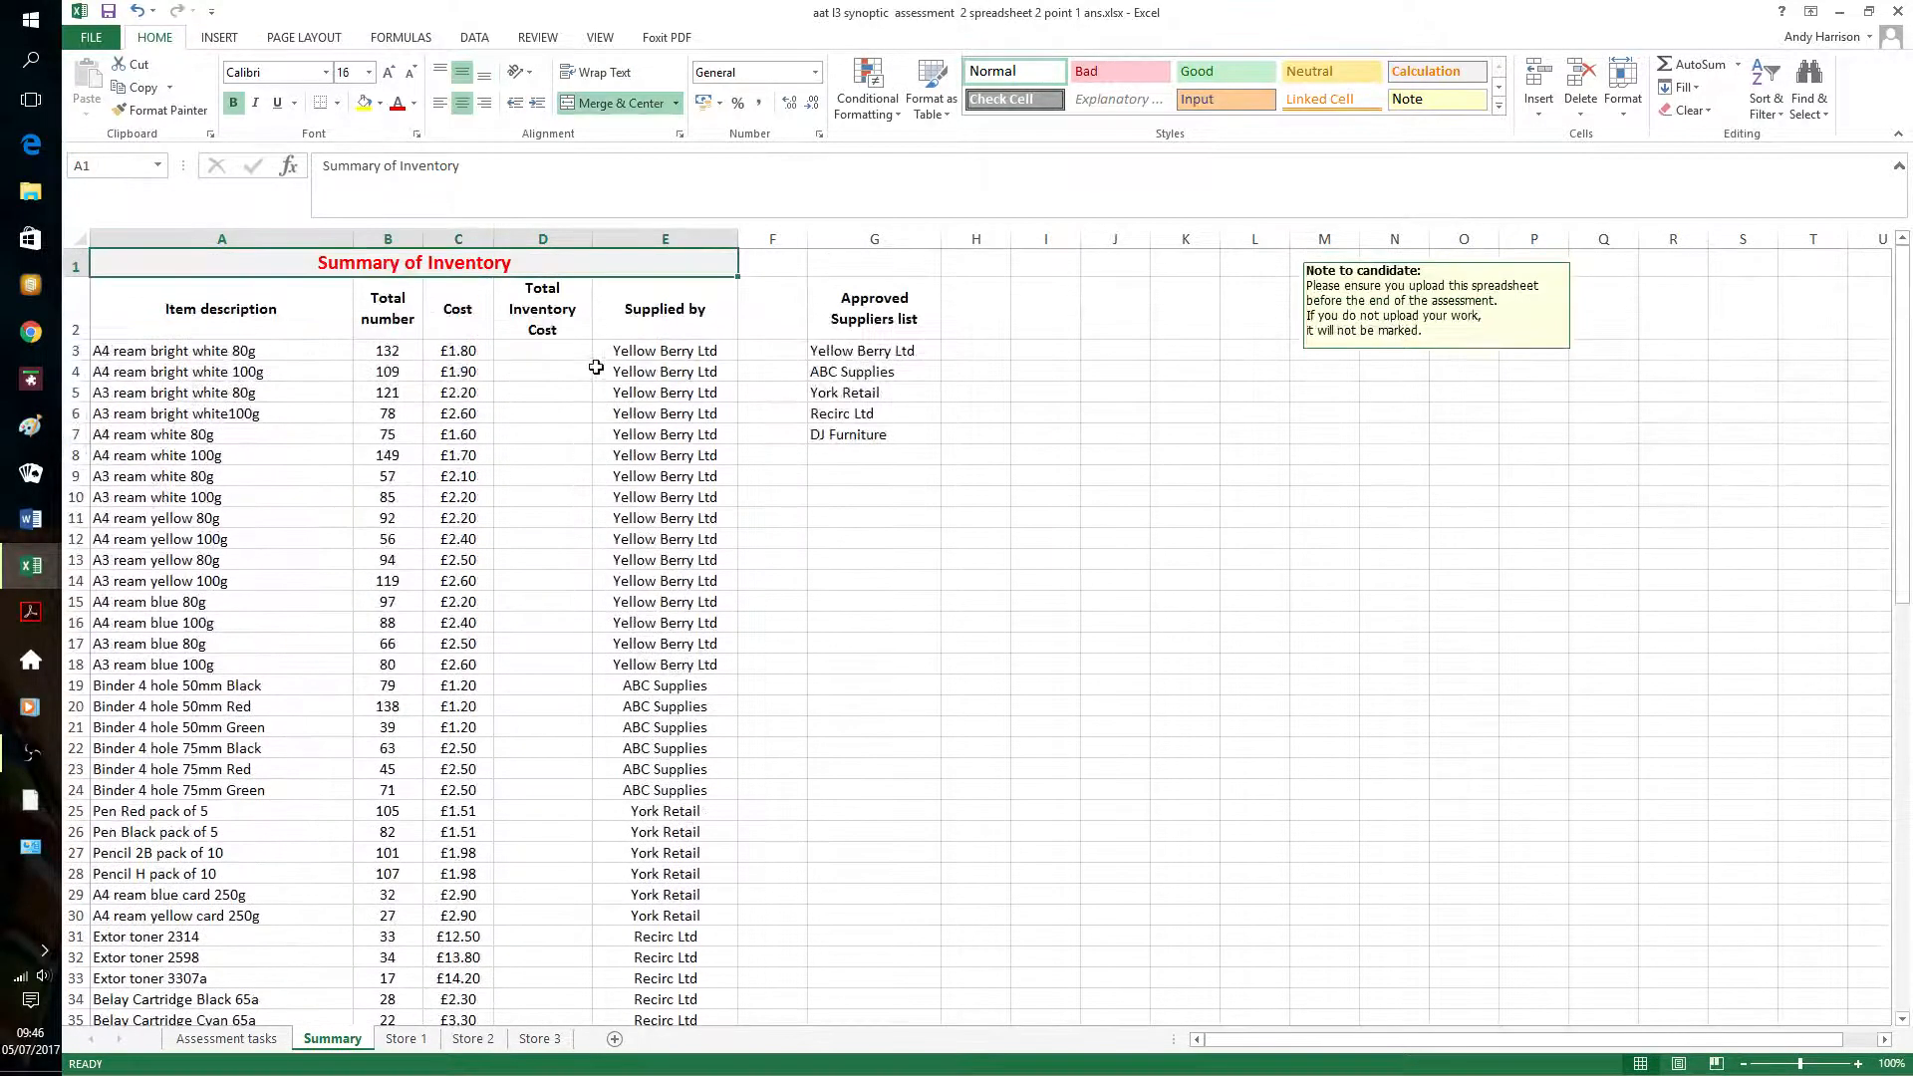
click(548, 351)
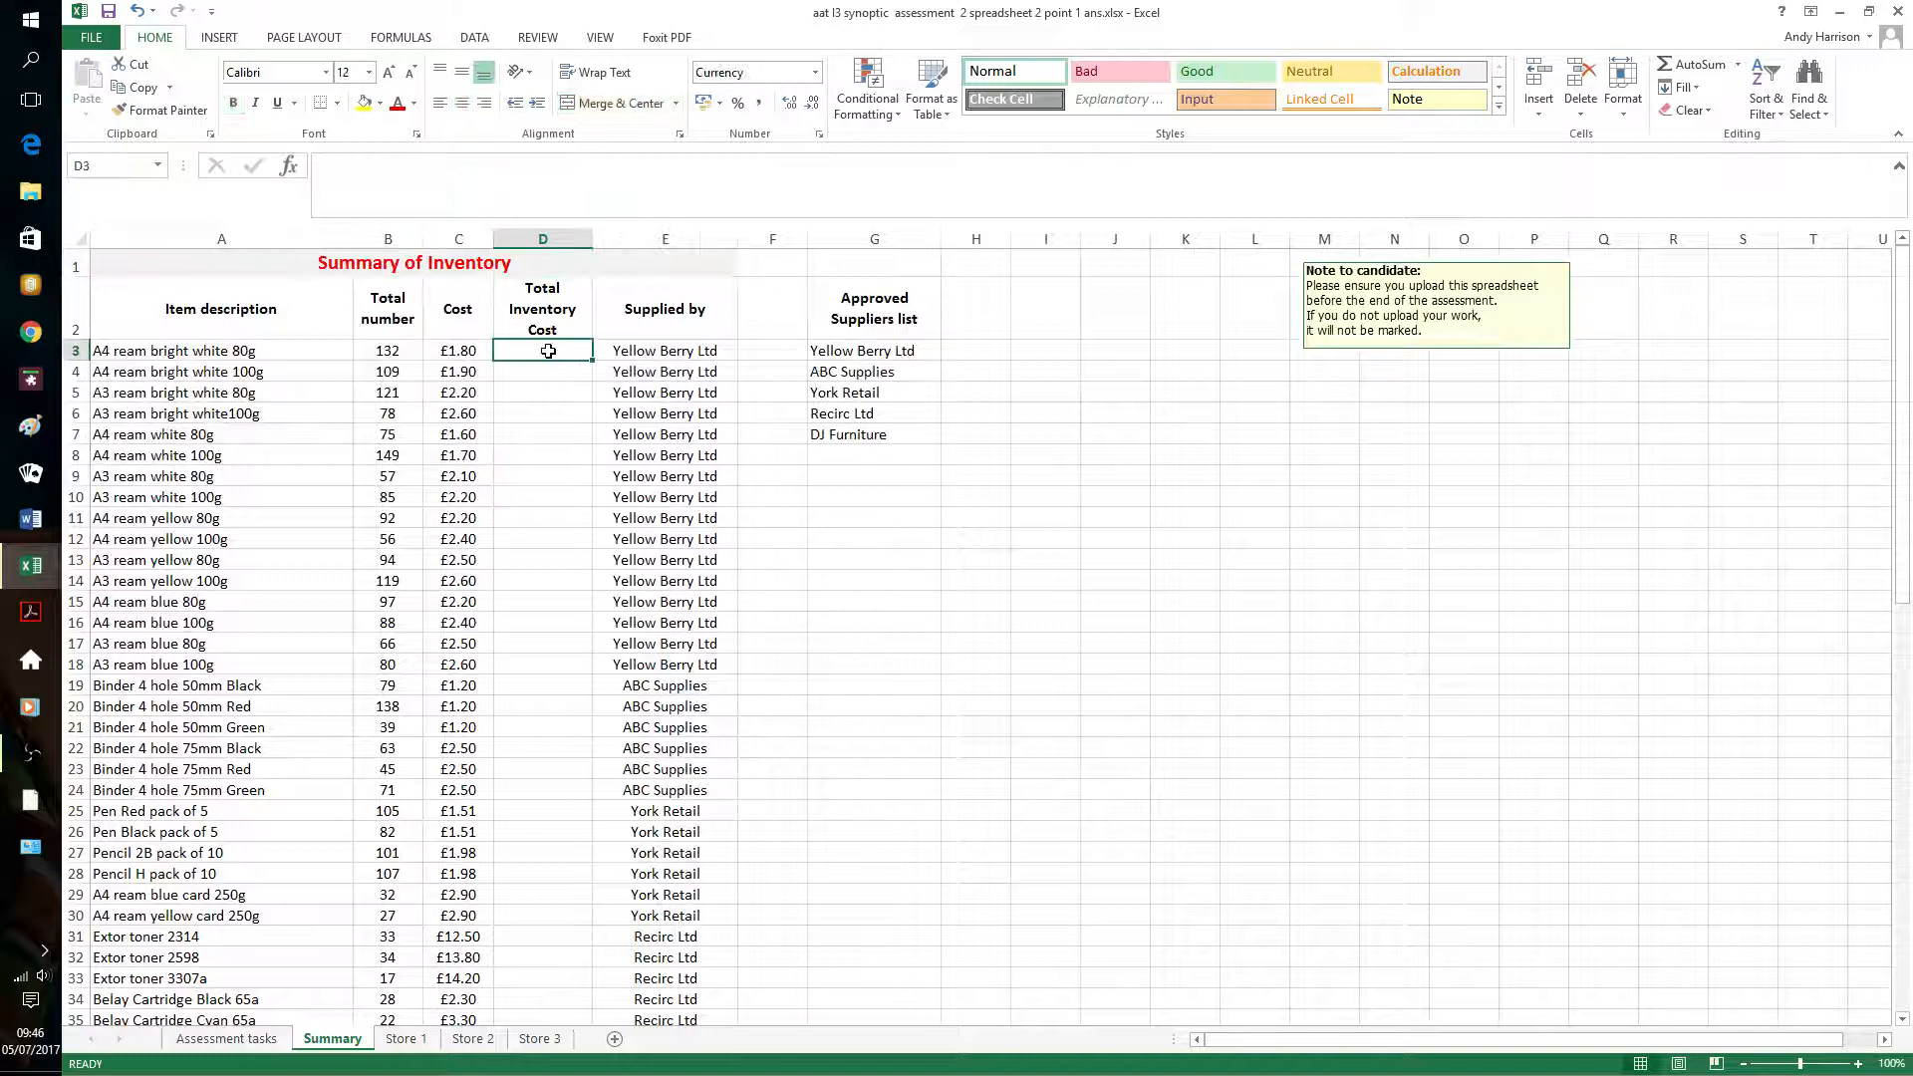
click(391, 350)
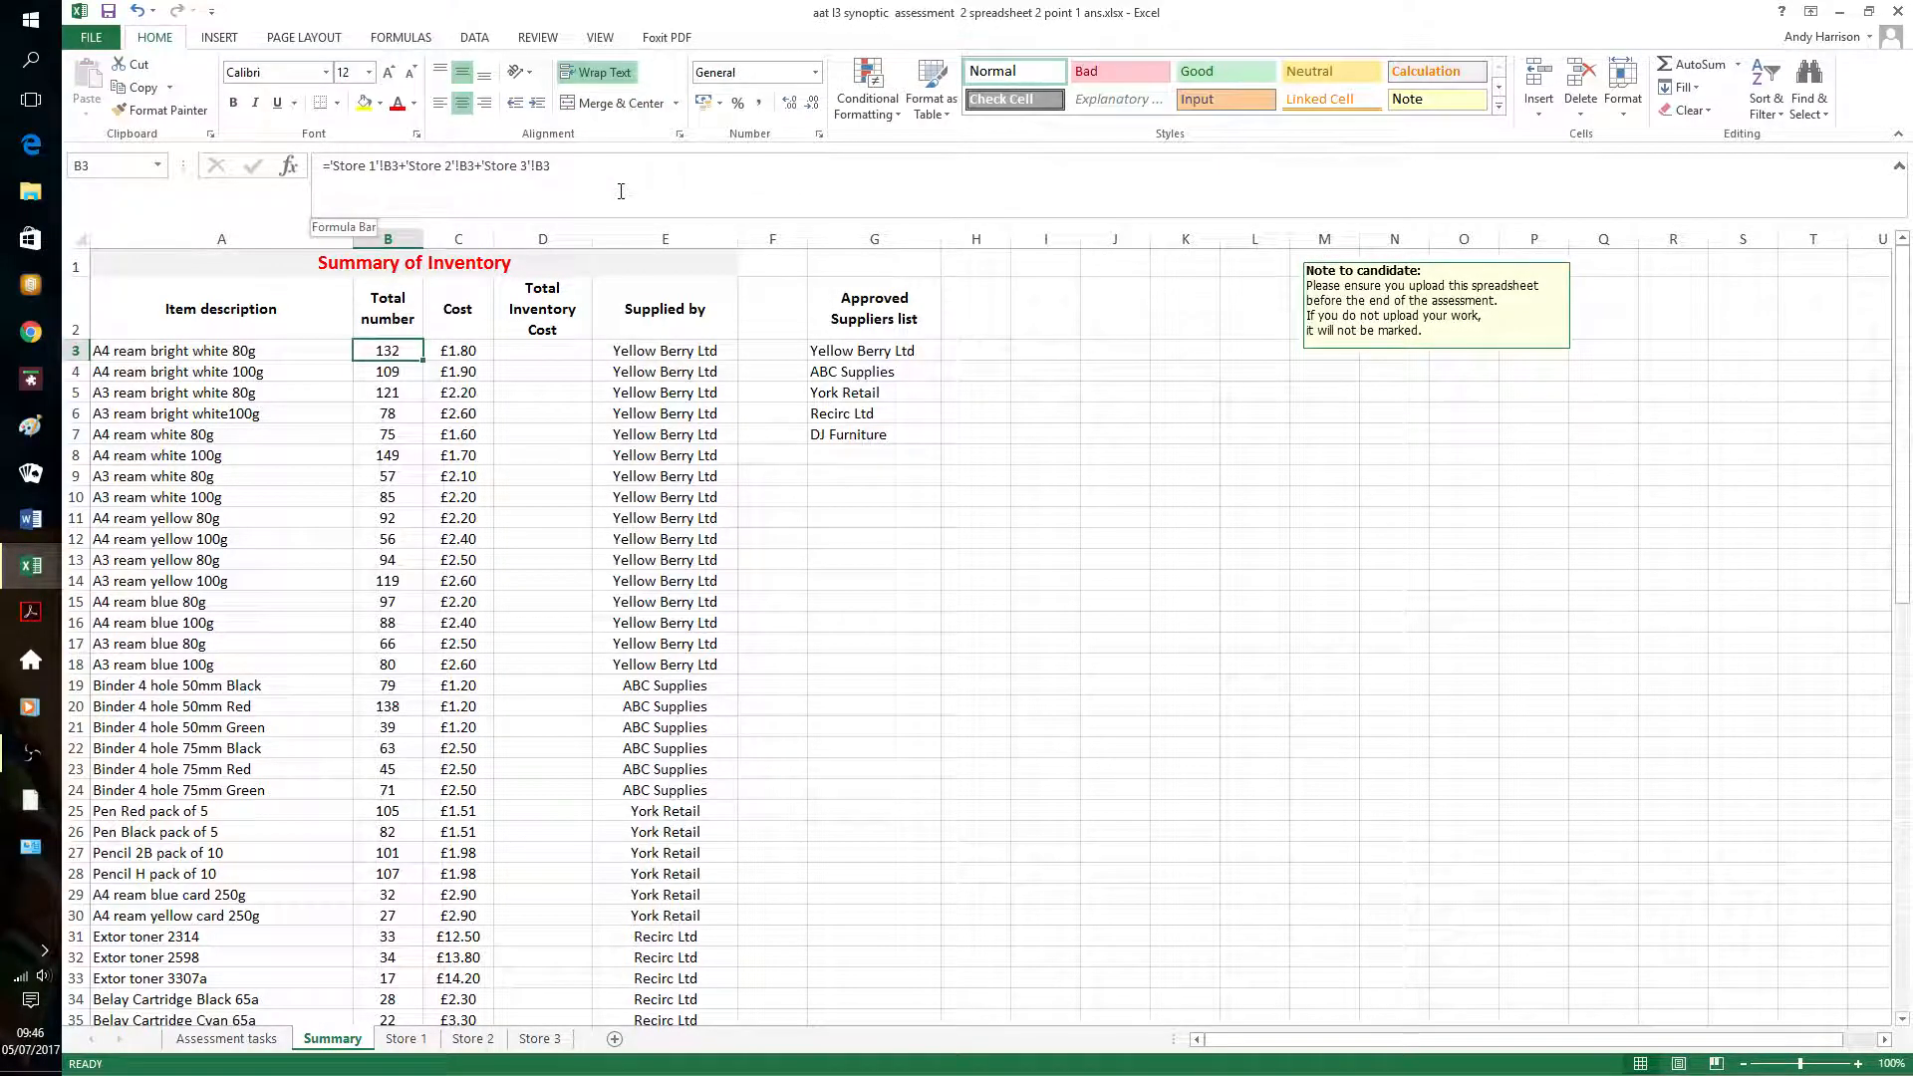
click(561, 351)
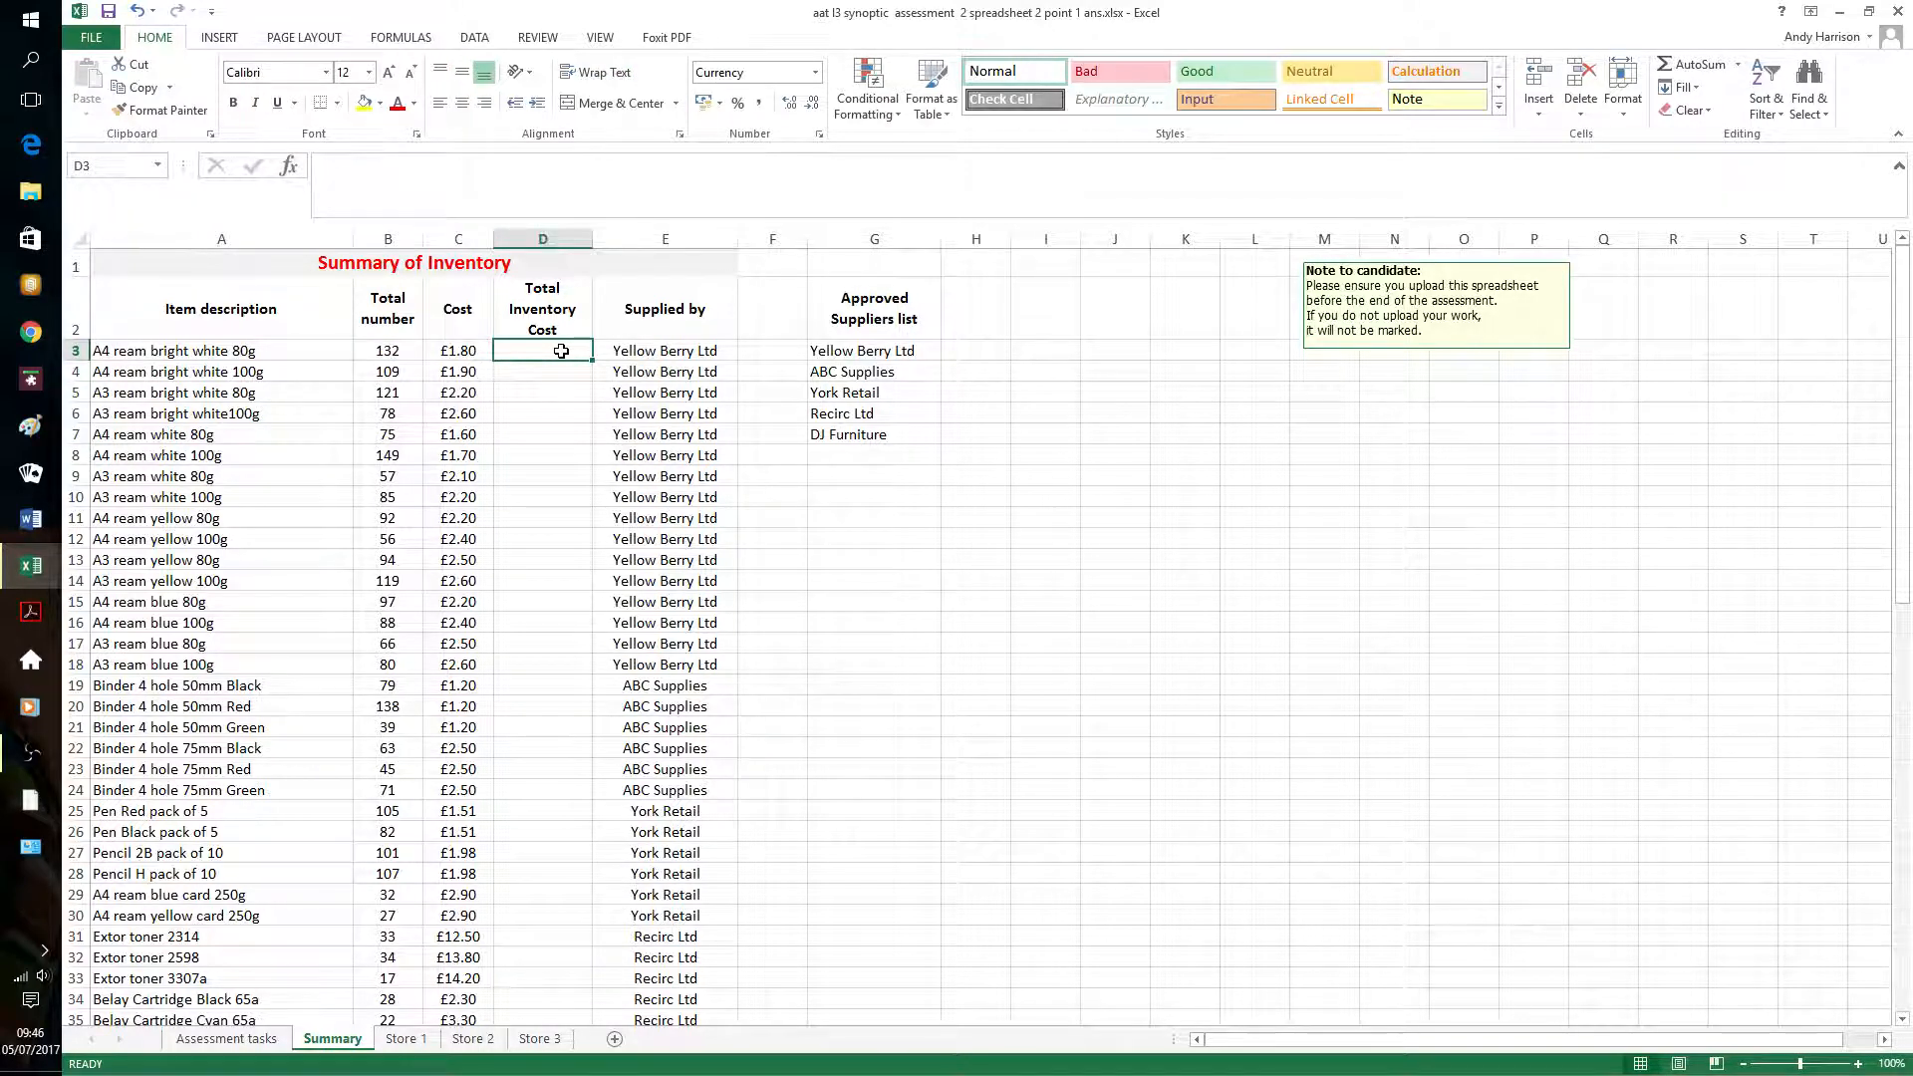
text(=)
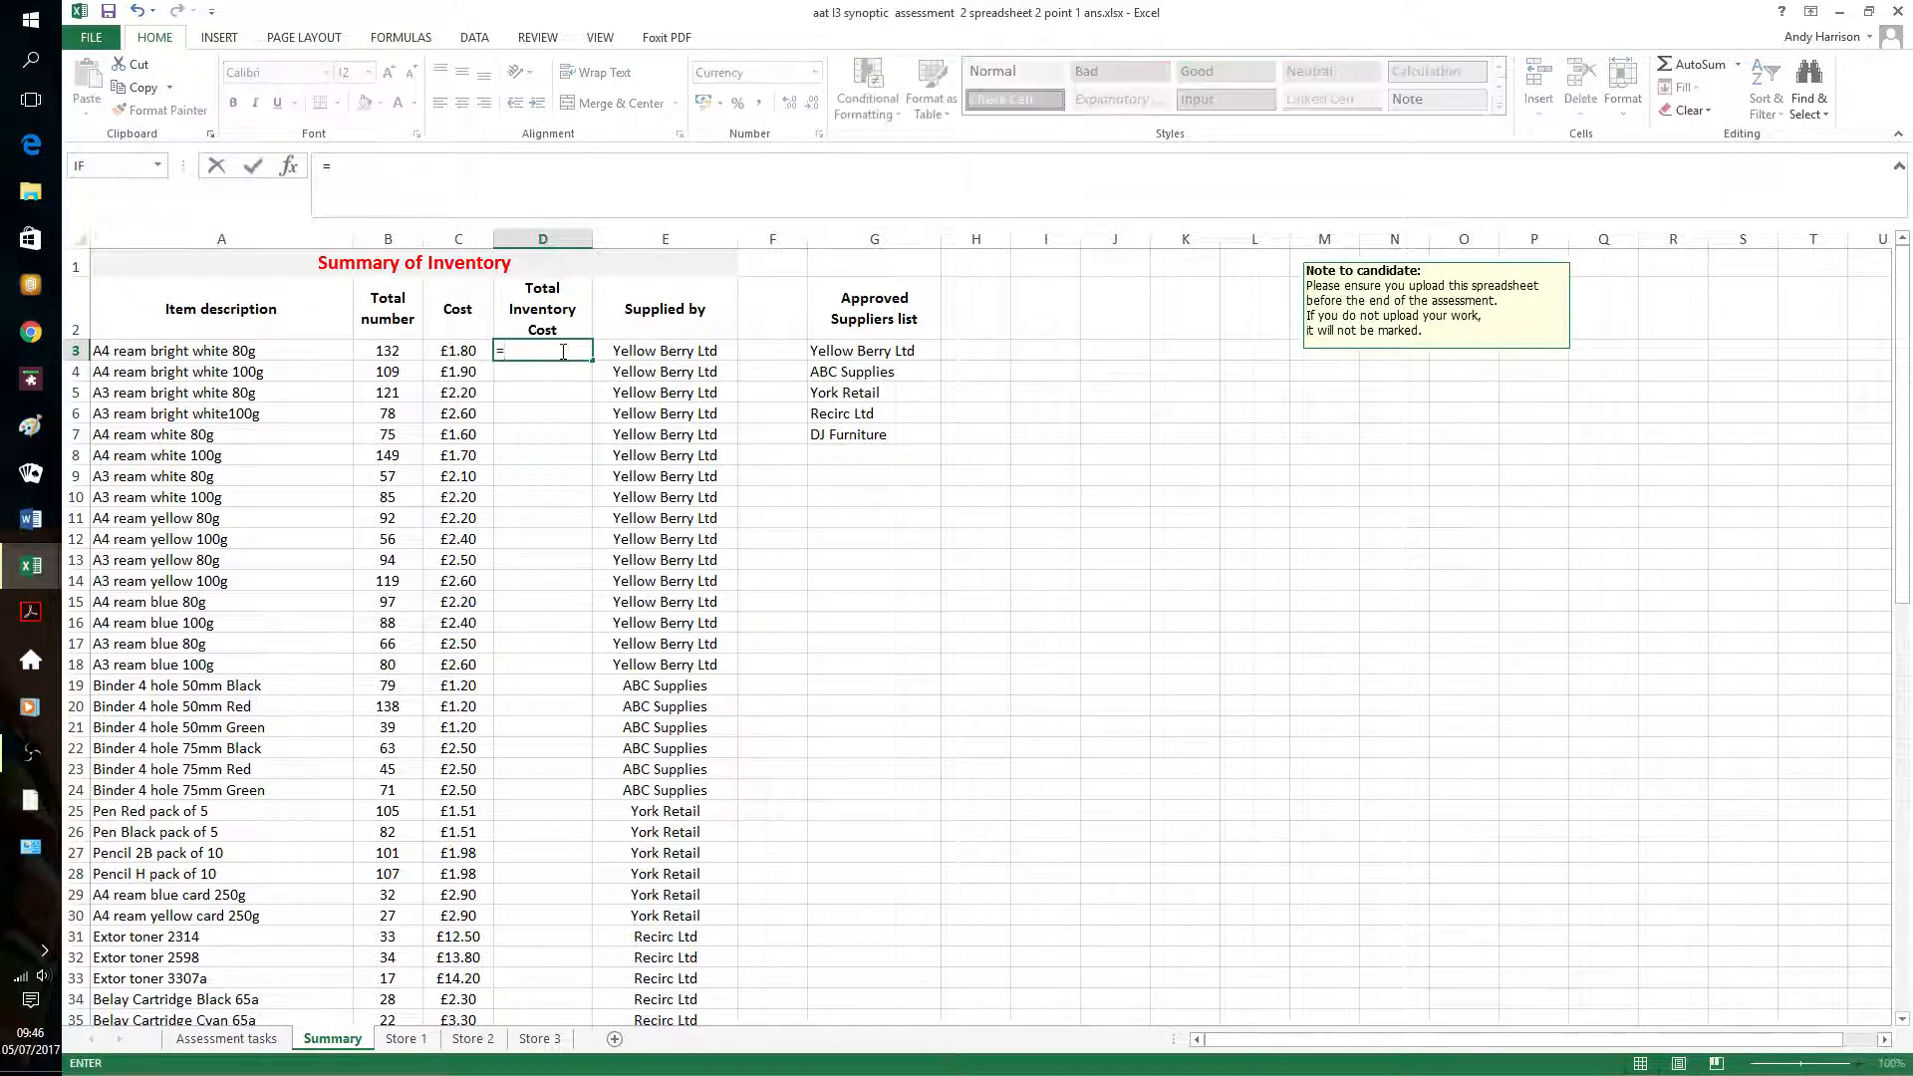
text(b3)
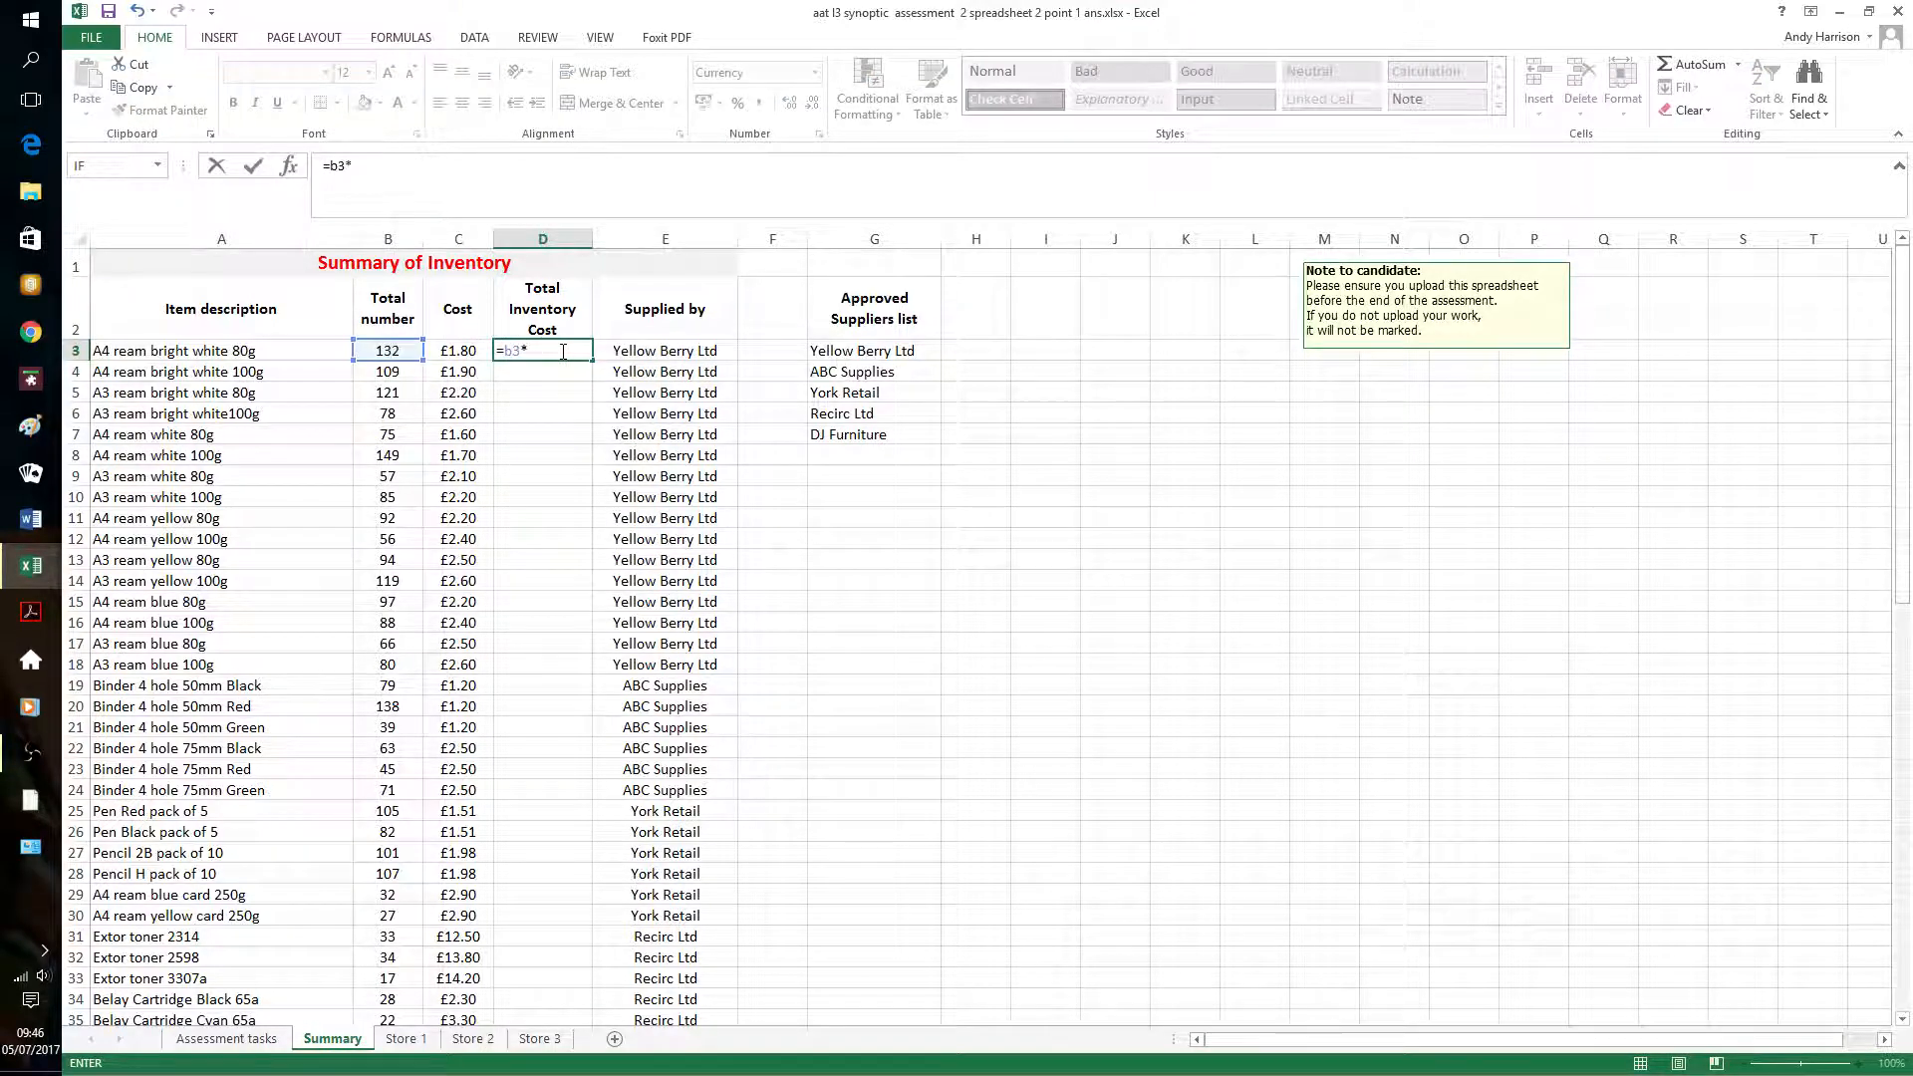
text(*c3)
key(Return)
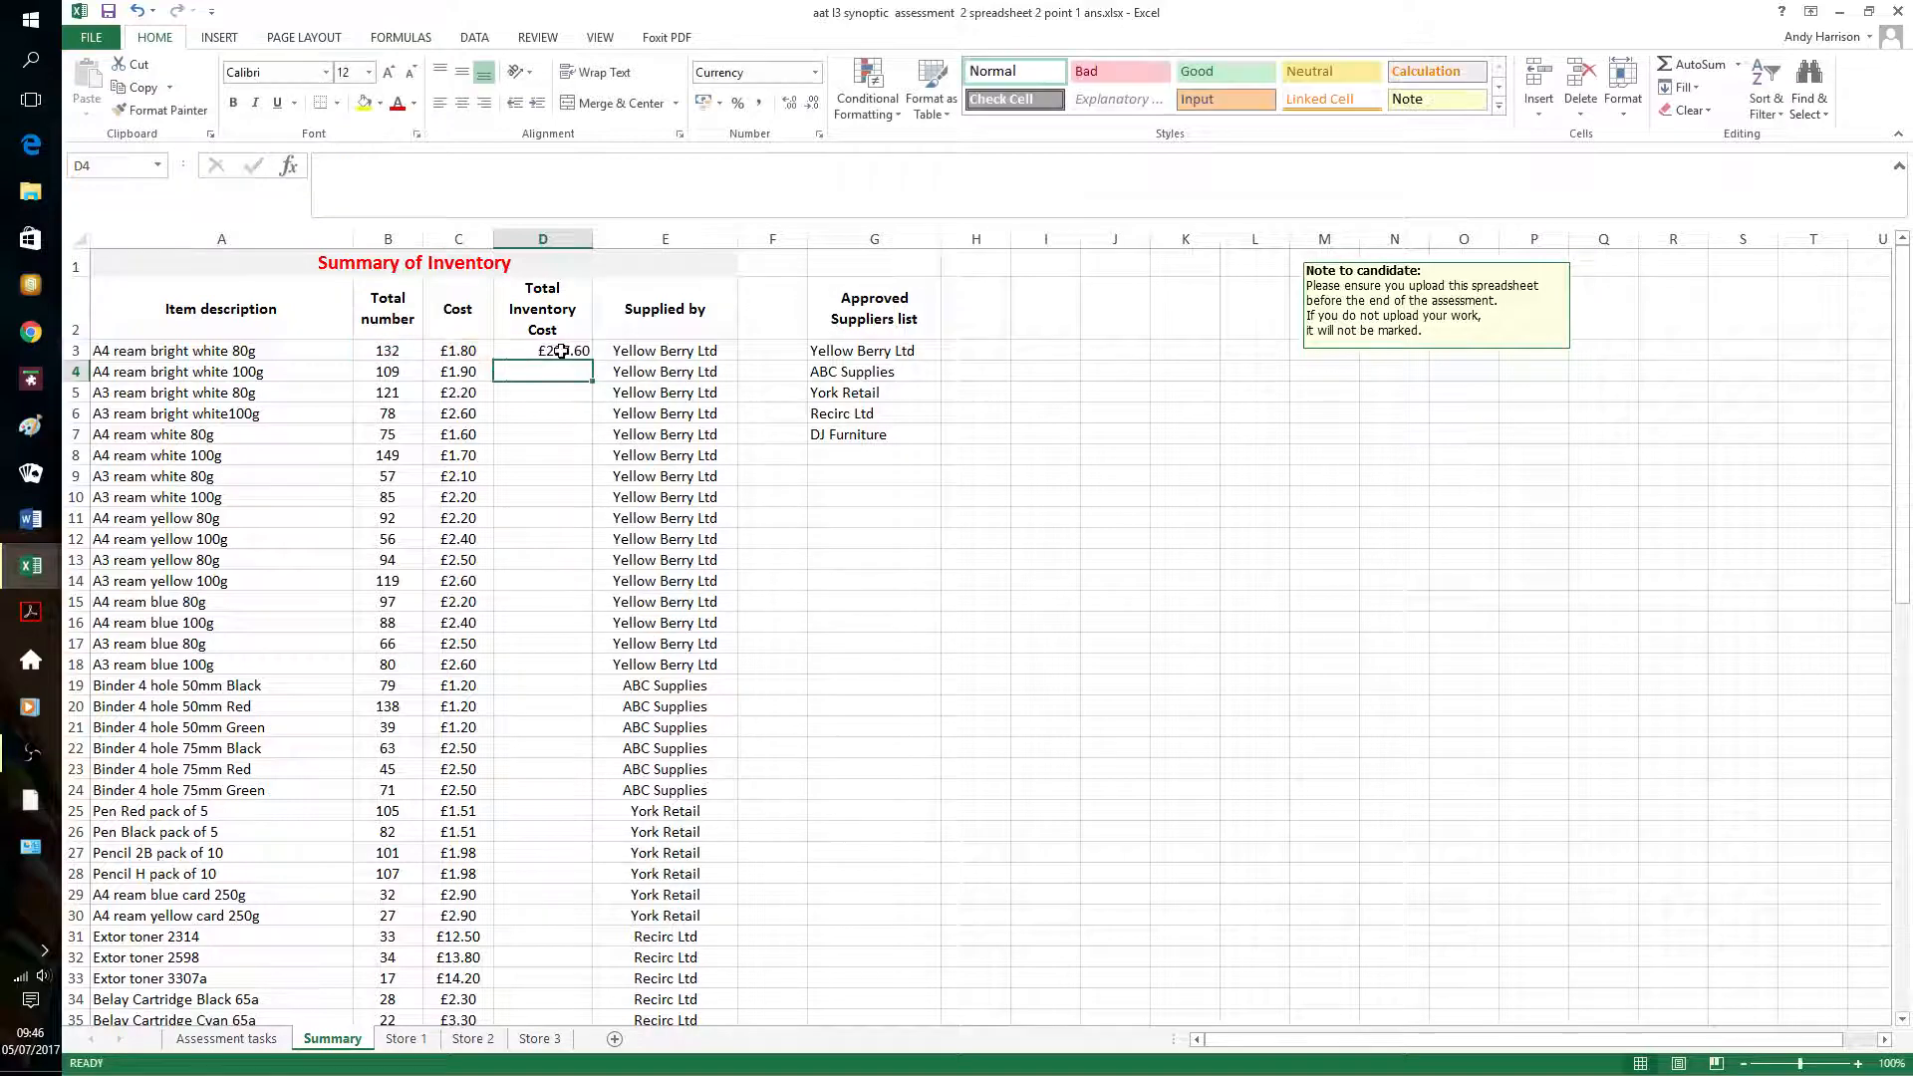
Fill the total inventory cost formula from D3 down to D75 in the Summary sheet
click(562, 350)
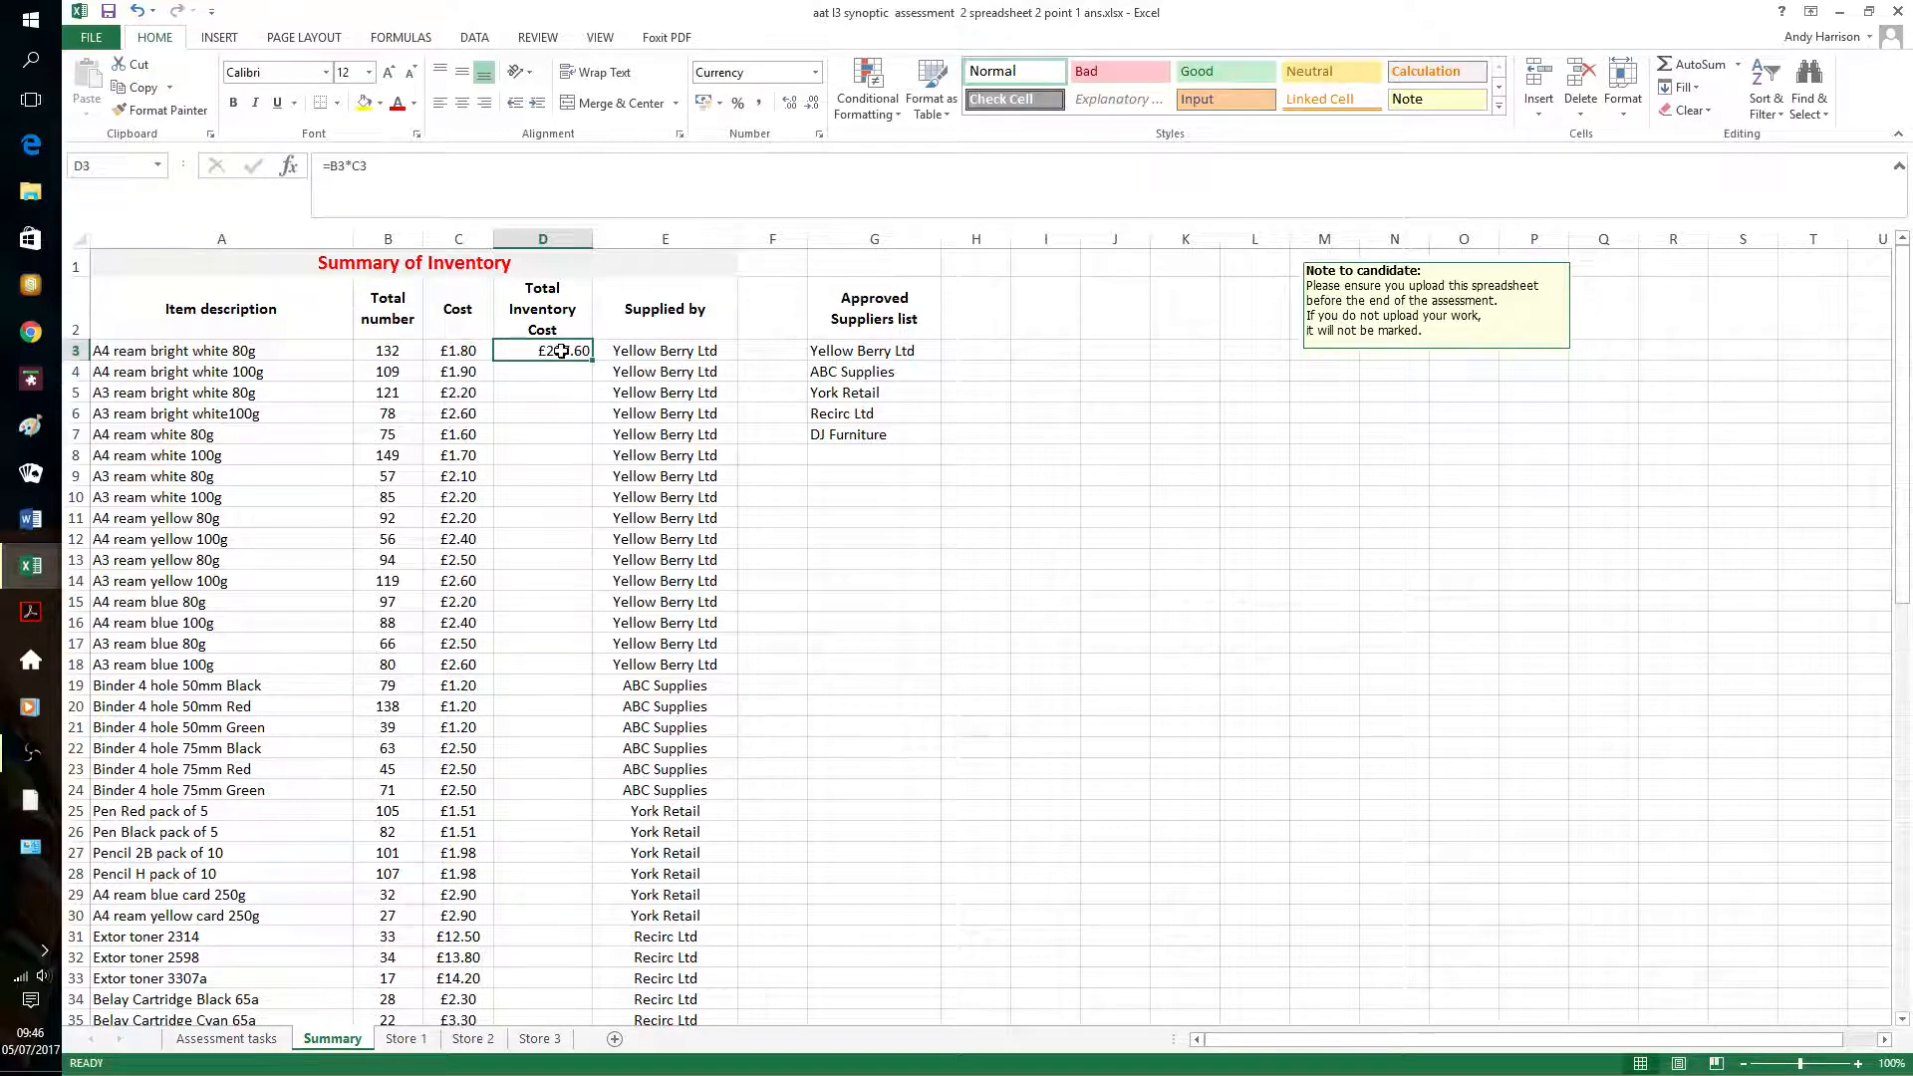
drag(562, 351, 543, 1017)
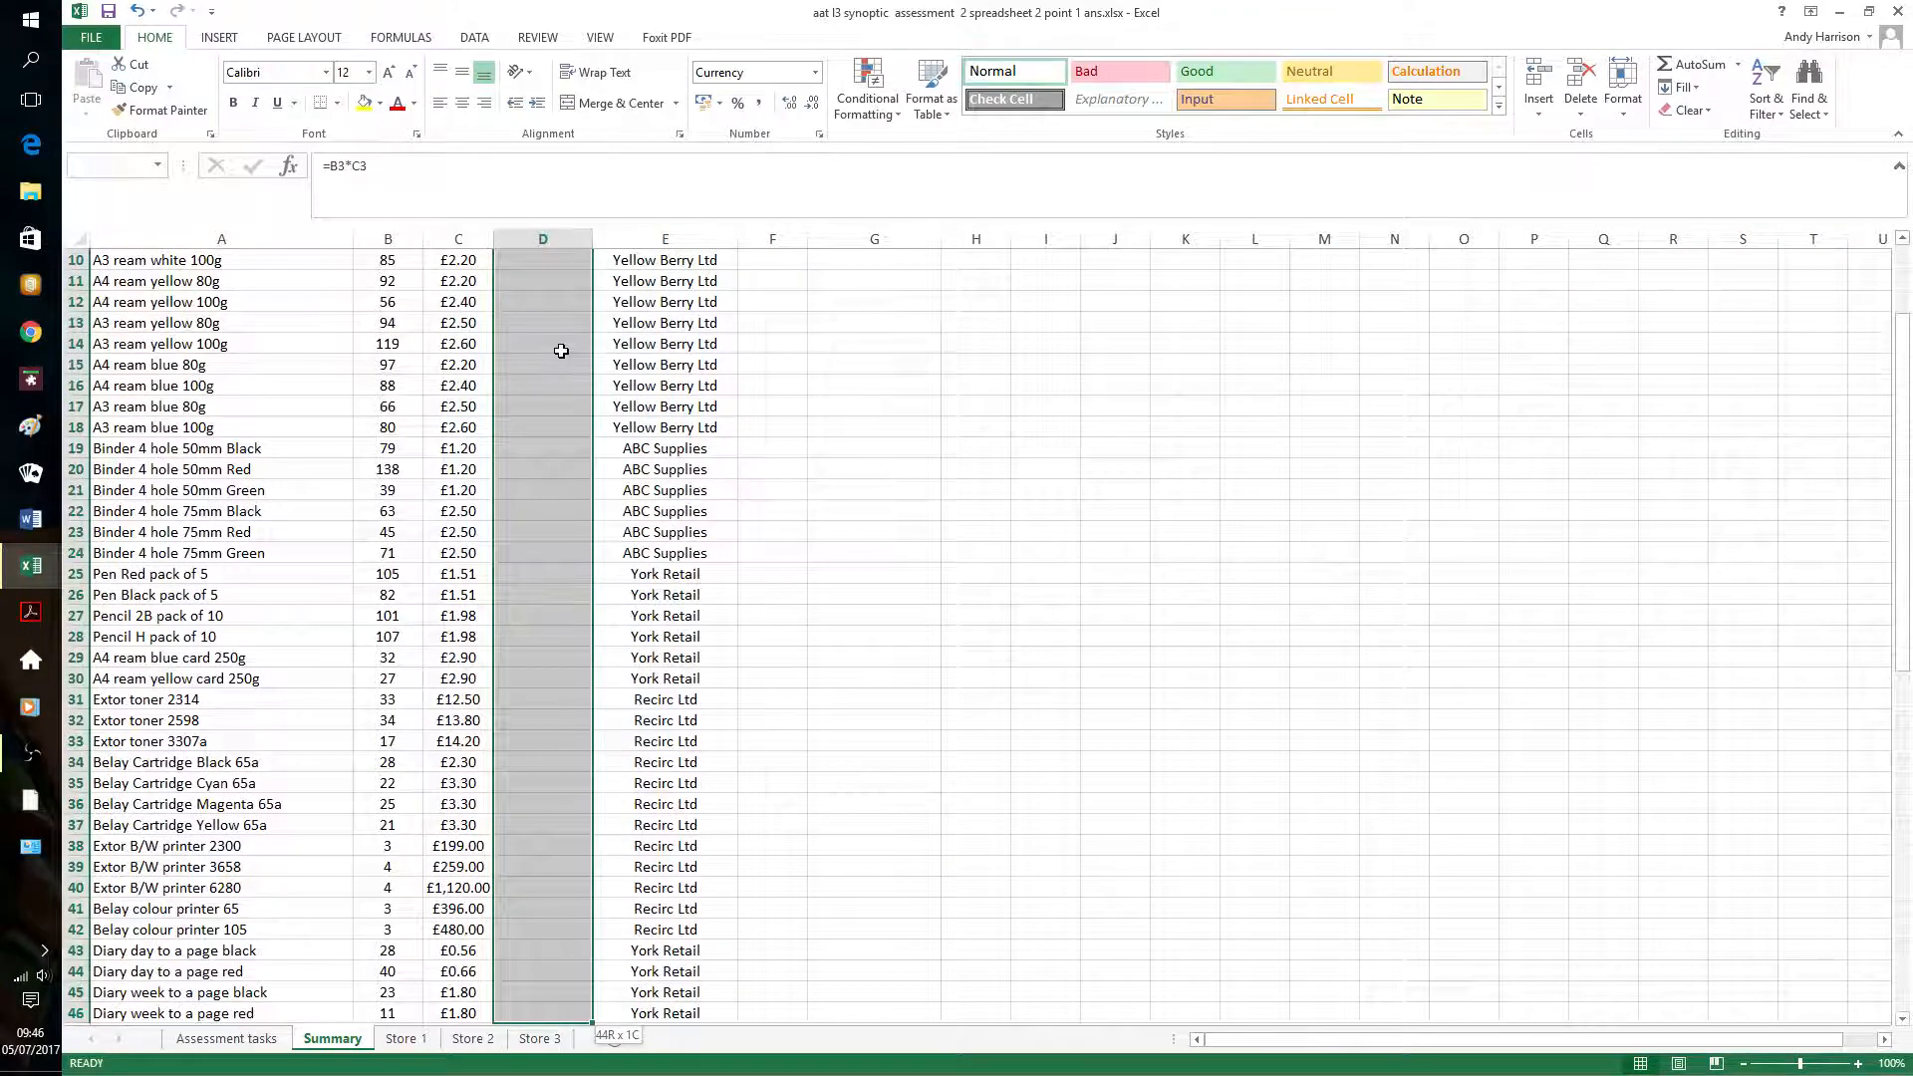
key(shift+Down)
key(shift+Down)
key(shift+Down)
key(shift+Down)
key(shift+Down)
key(shift+Down)
key(shift+Down)
key(shift+Down)
key(shift+Down)
key(shift+Down)
key(shift+Down)
key(shift+Down)
key(shift+Down)
key(shift+Down)
key(shift+Down)
key(shift+Down)
key(shift+Down)
key(shift+Down)
key(shift+Down)
key(shift+Down)
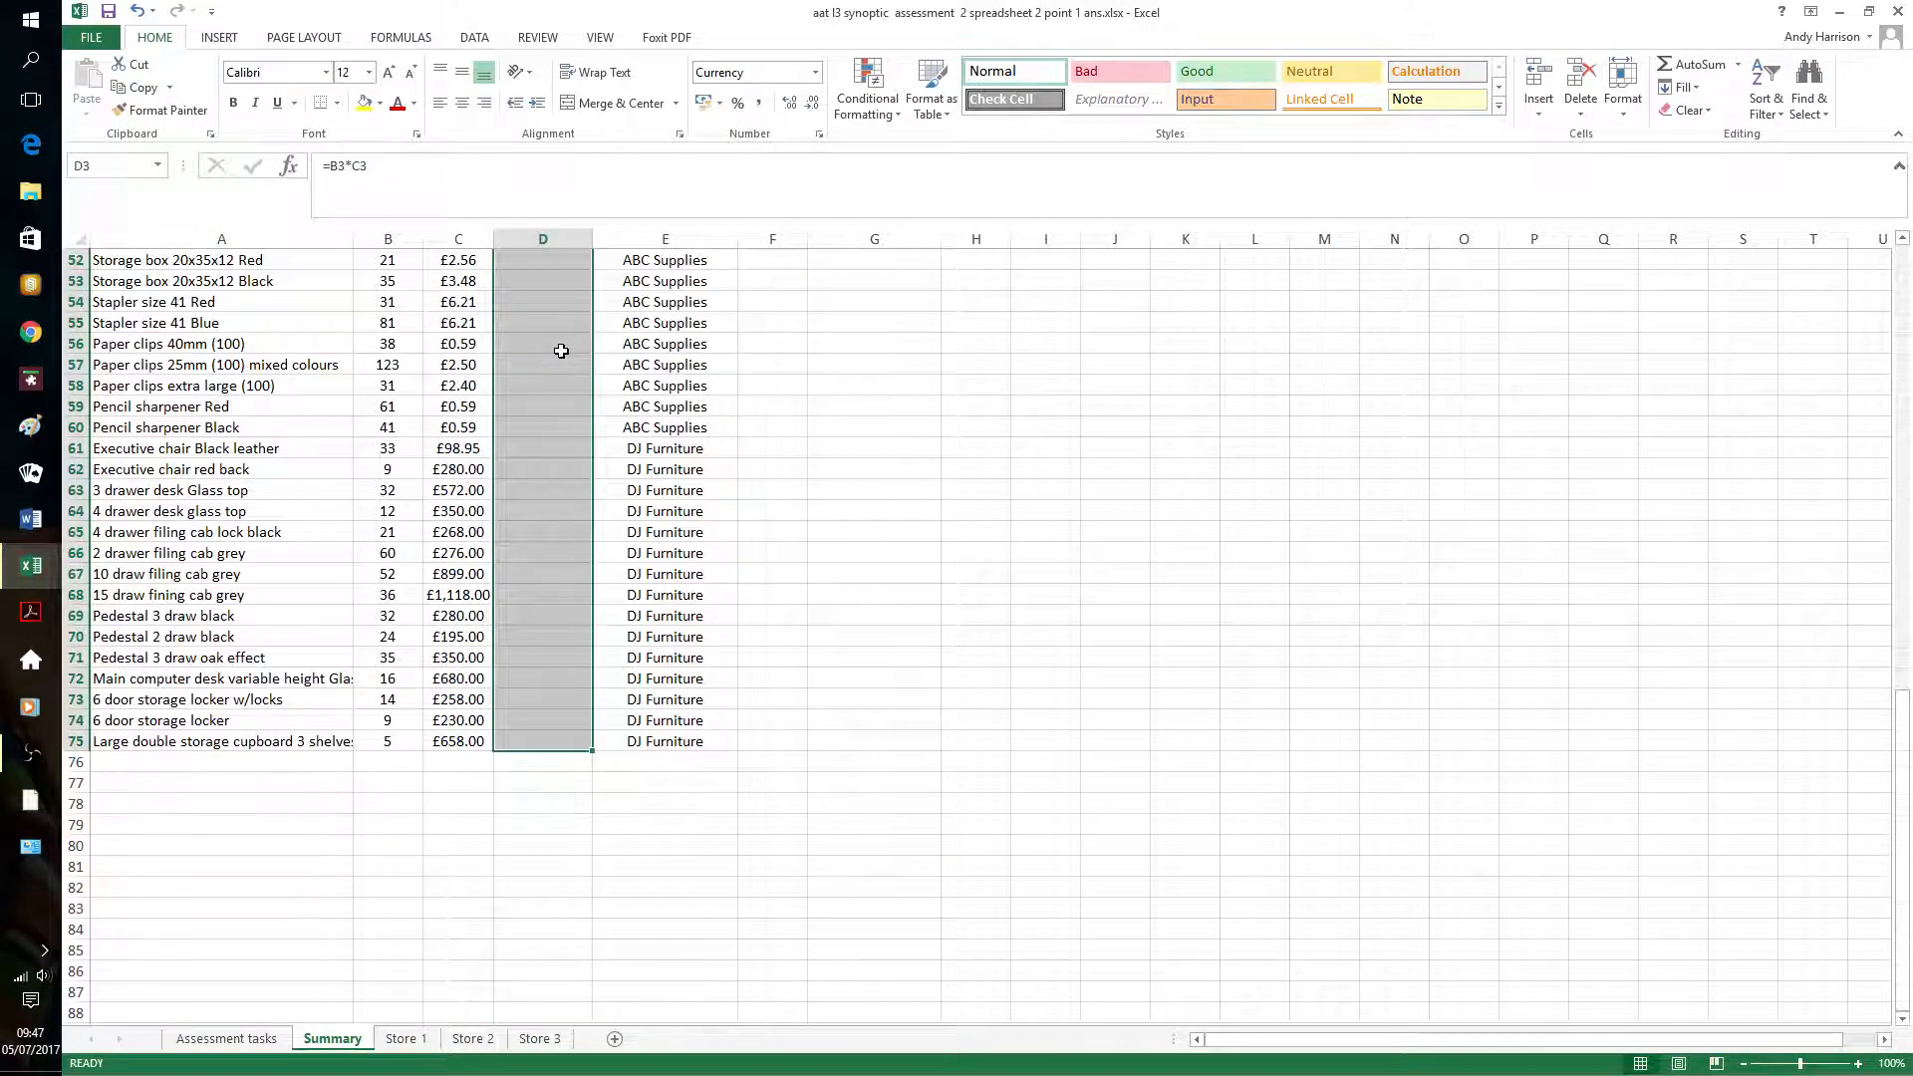
key(ctrl+d)
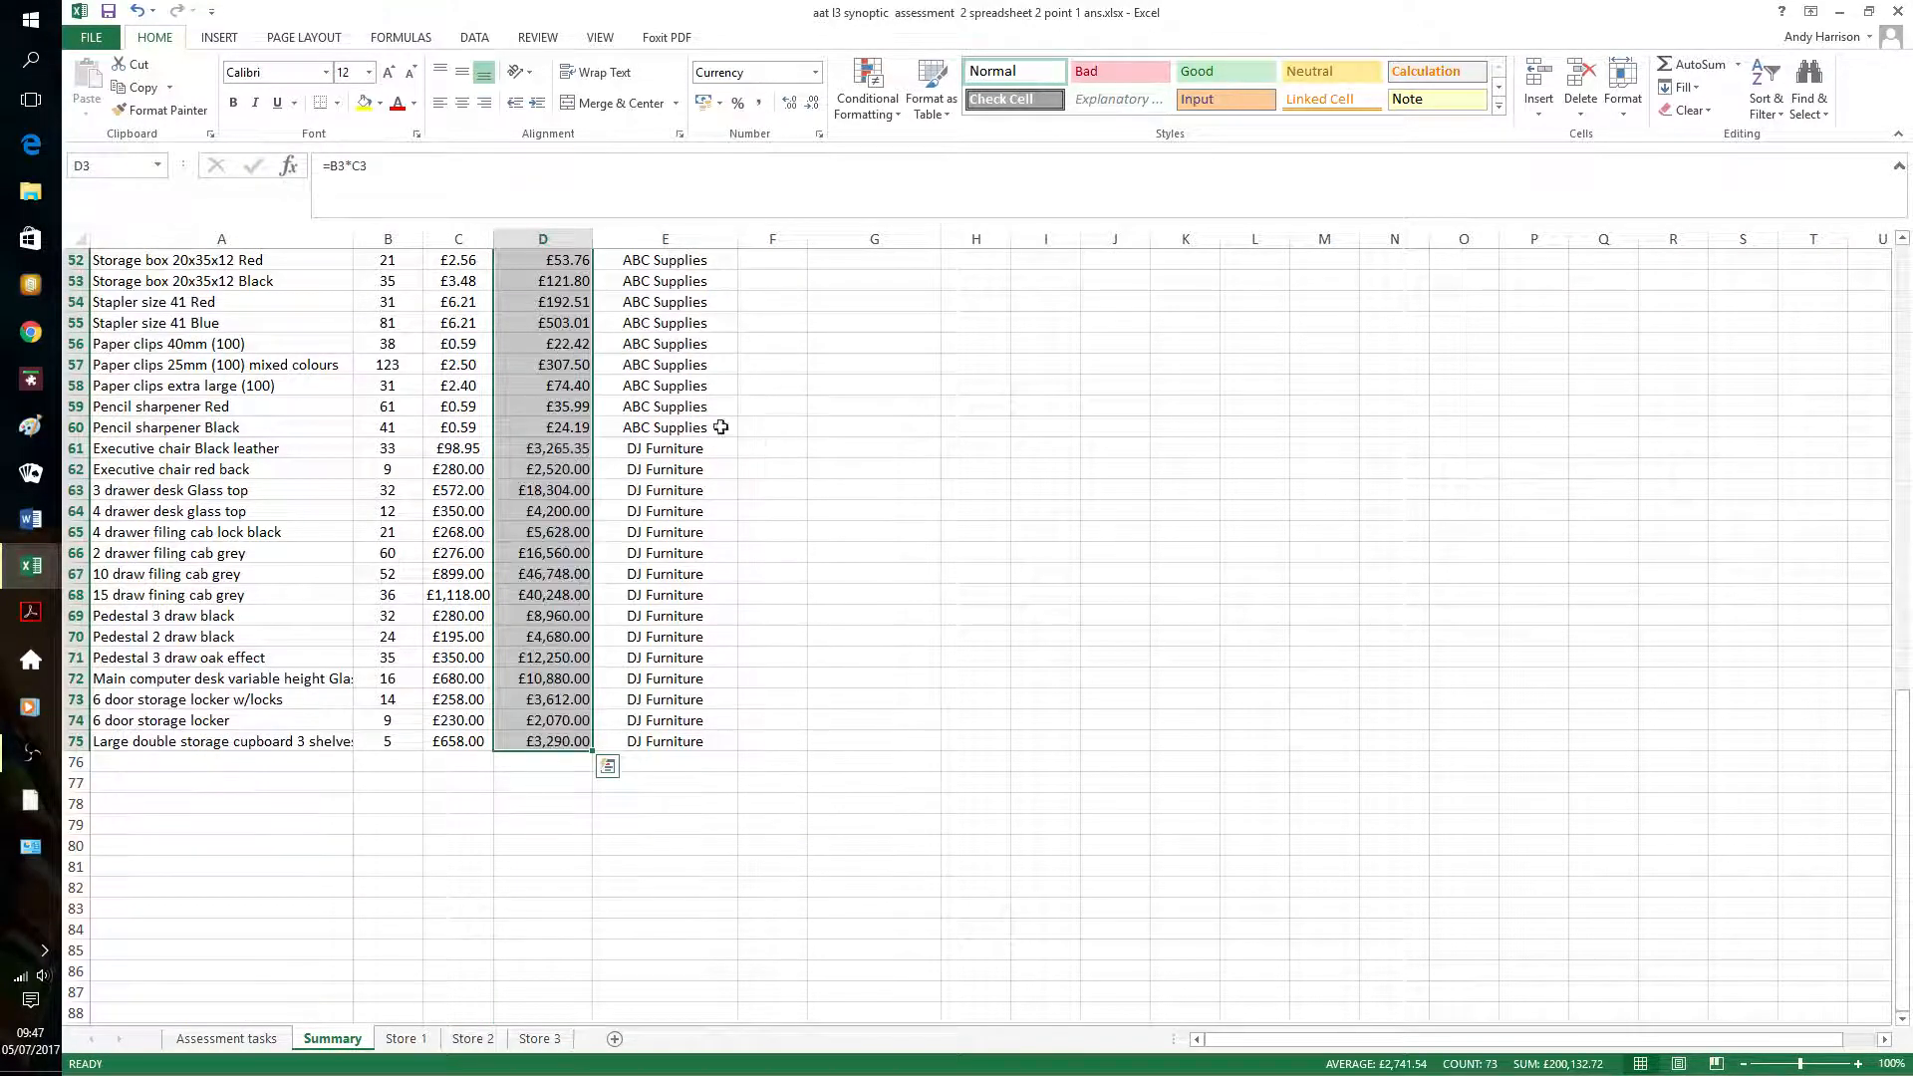
click(788, 445)
Try Freeze Panes with rows 1 and 2 of the Summary sheet selected, and unfreeze the panes again
scroll(789, 443, up, 5)
key(ctrl+Home)
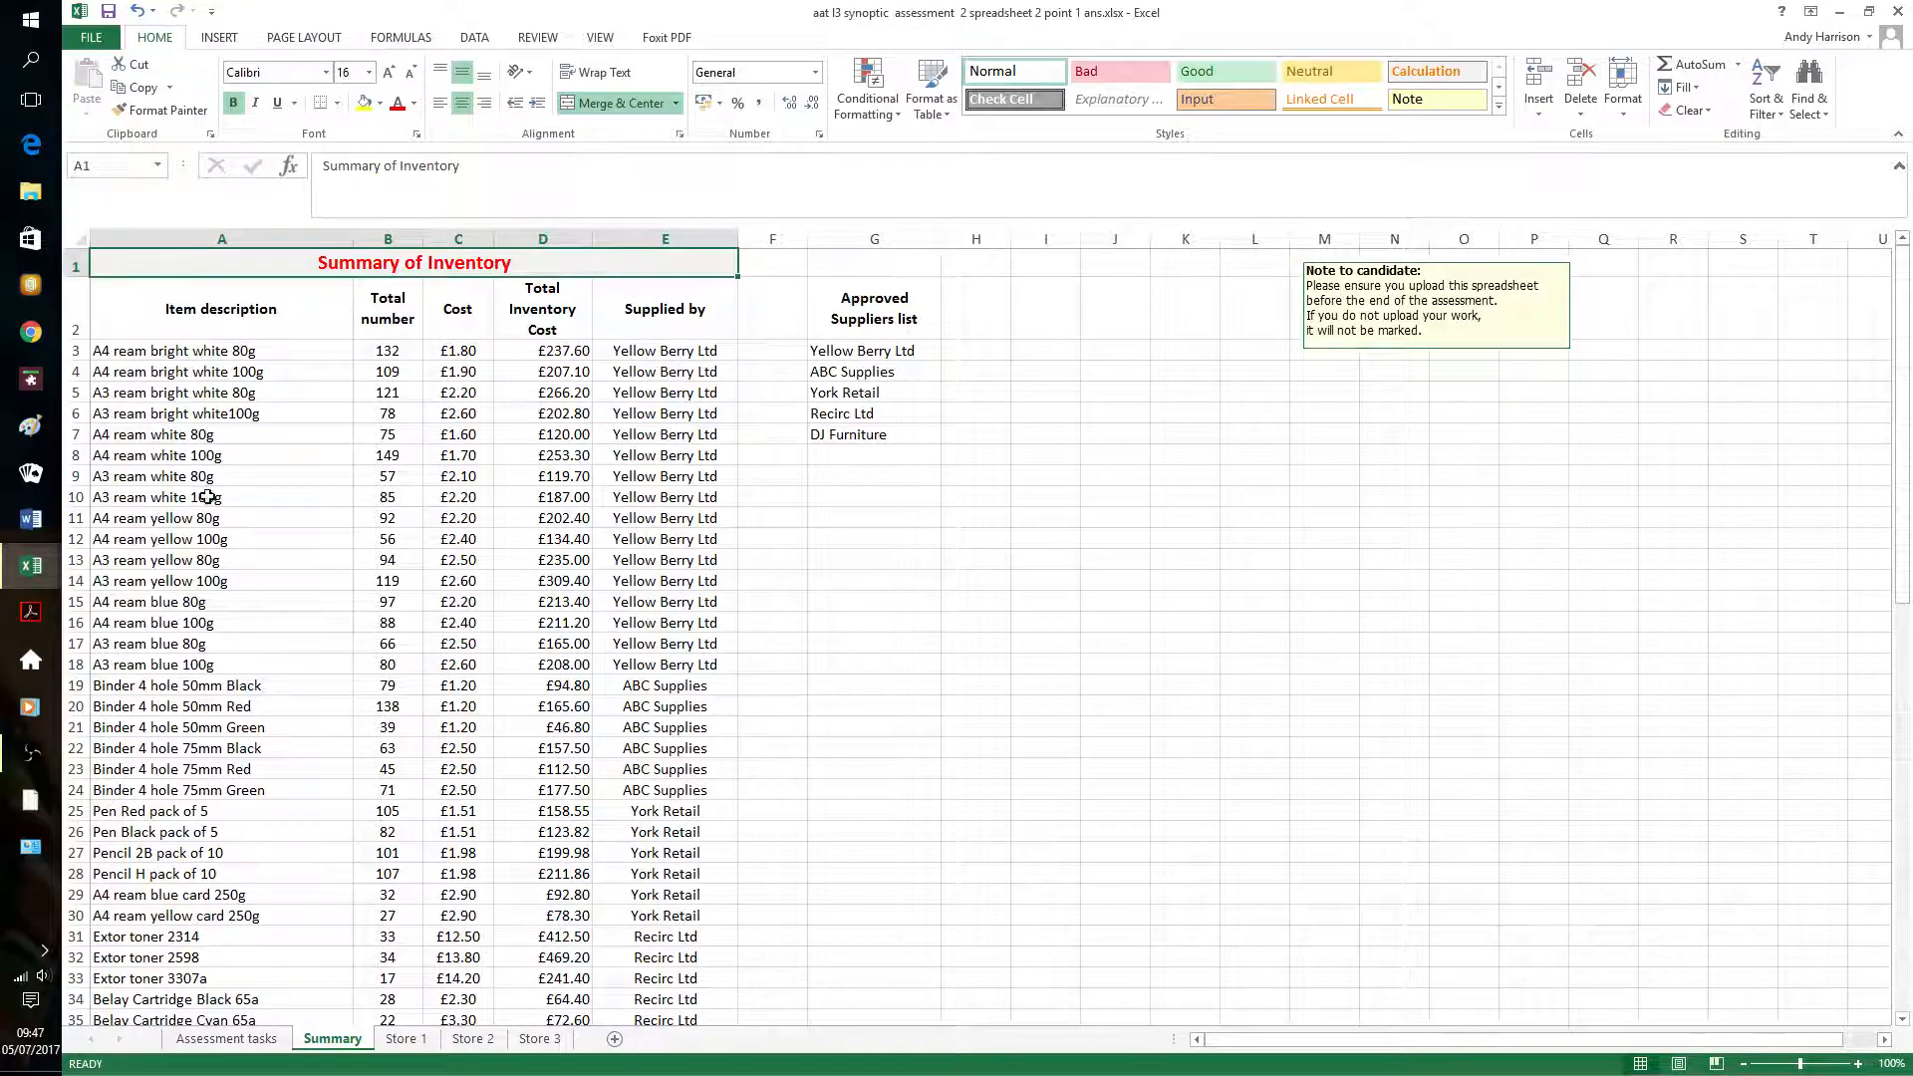
drag(75, 265, 80, 311)
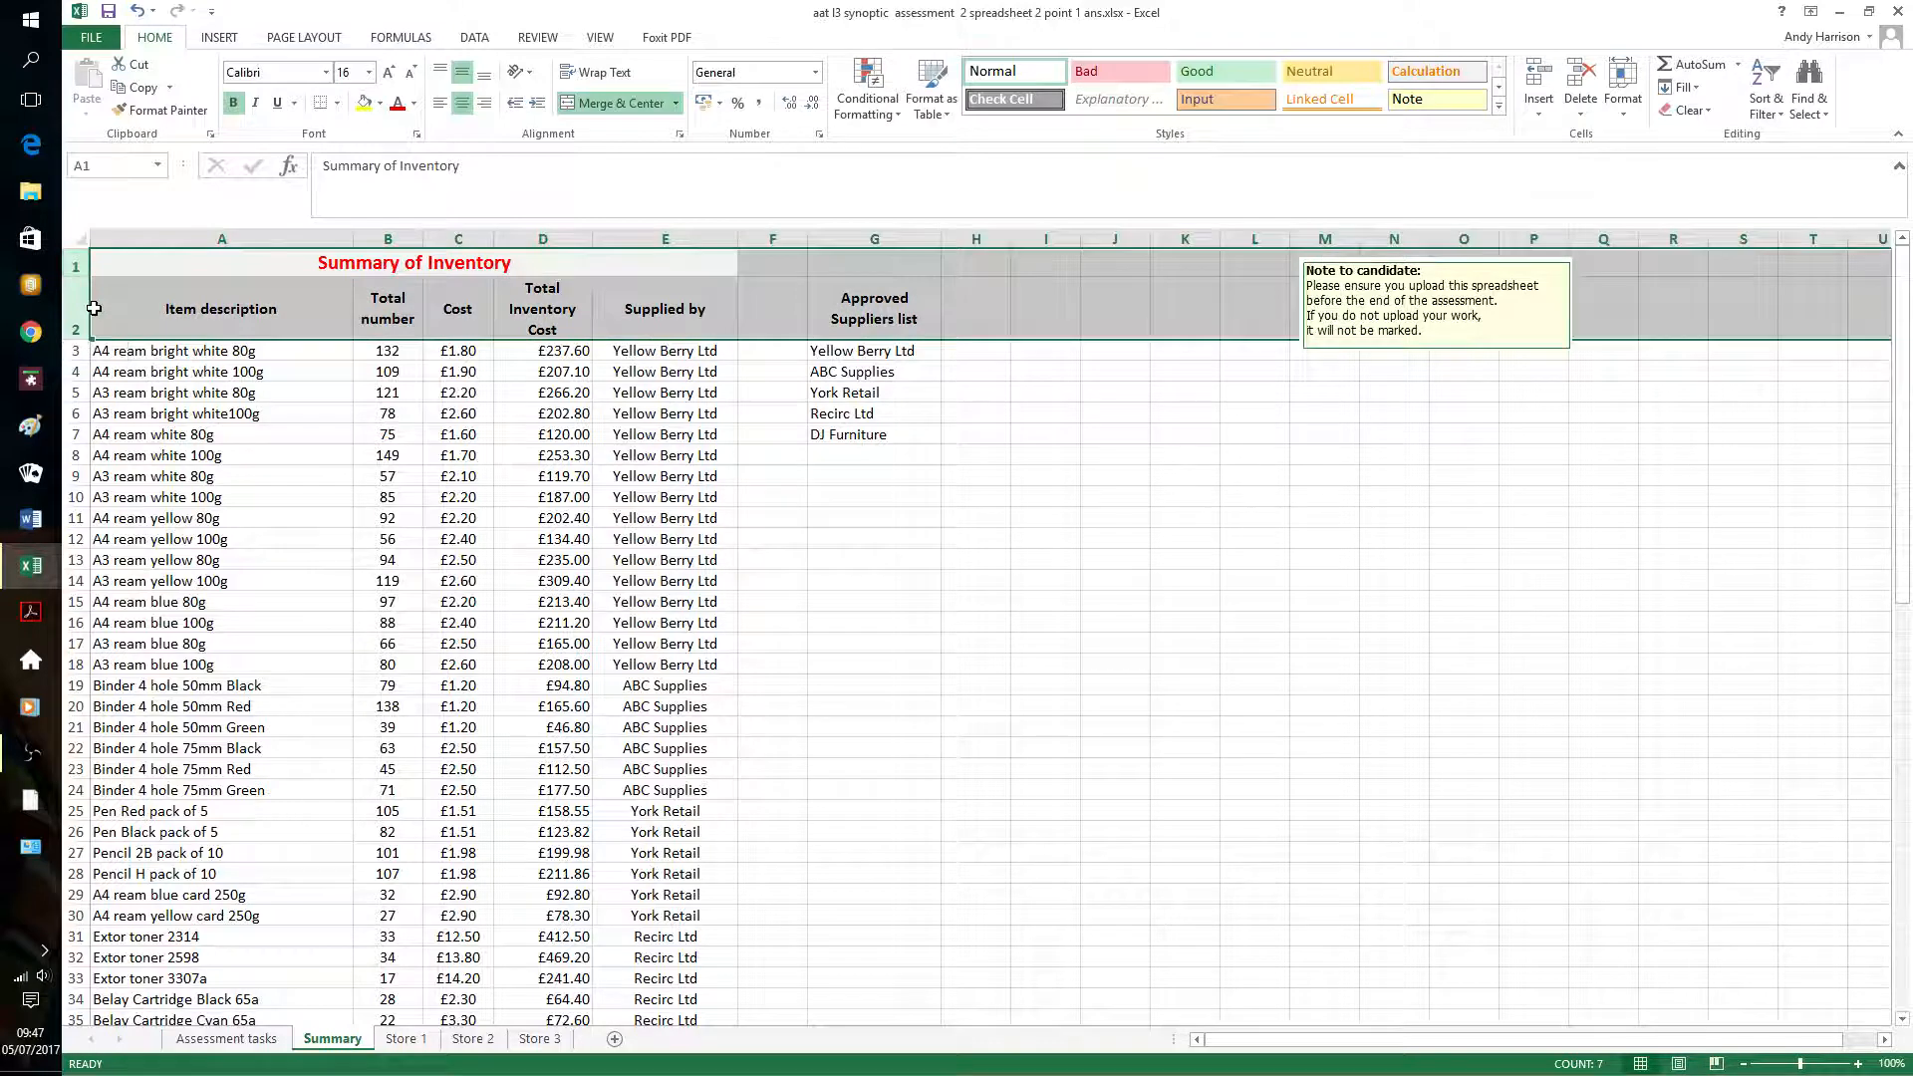
click(608, 40)
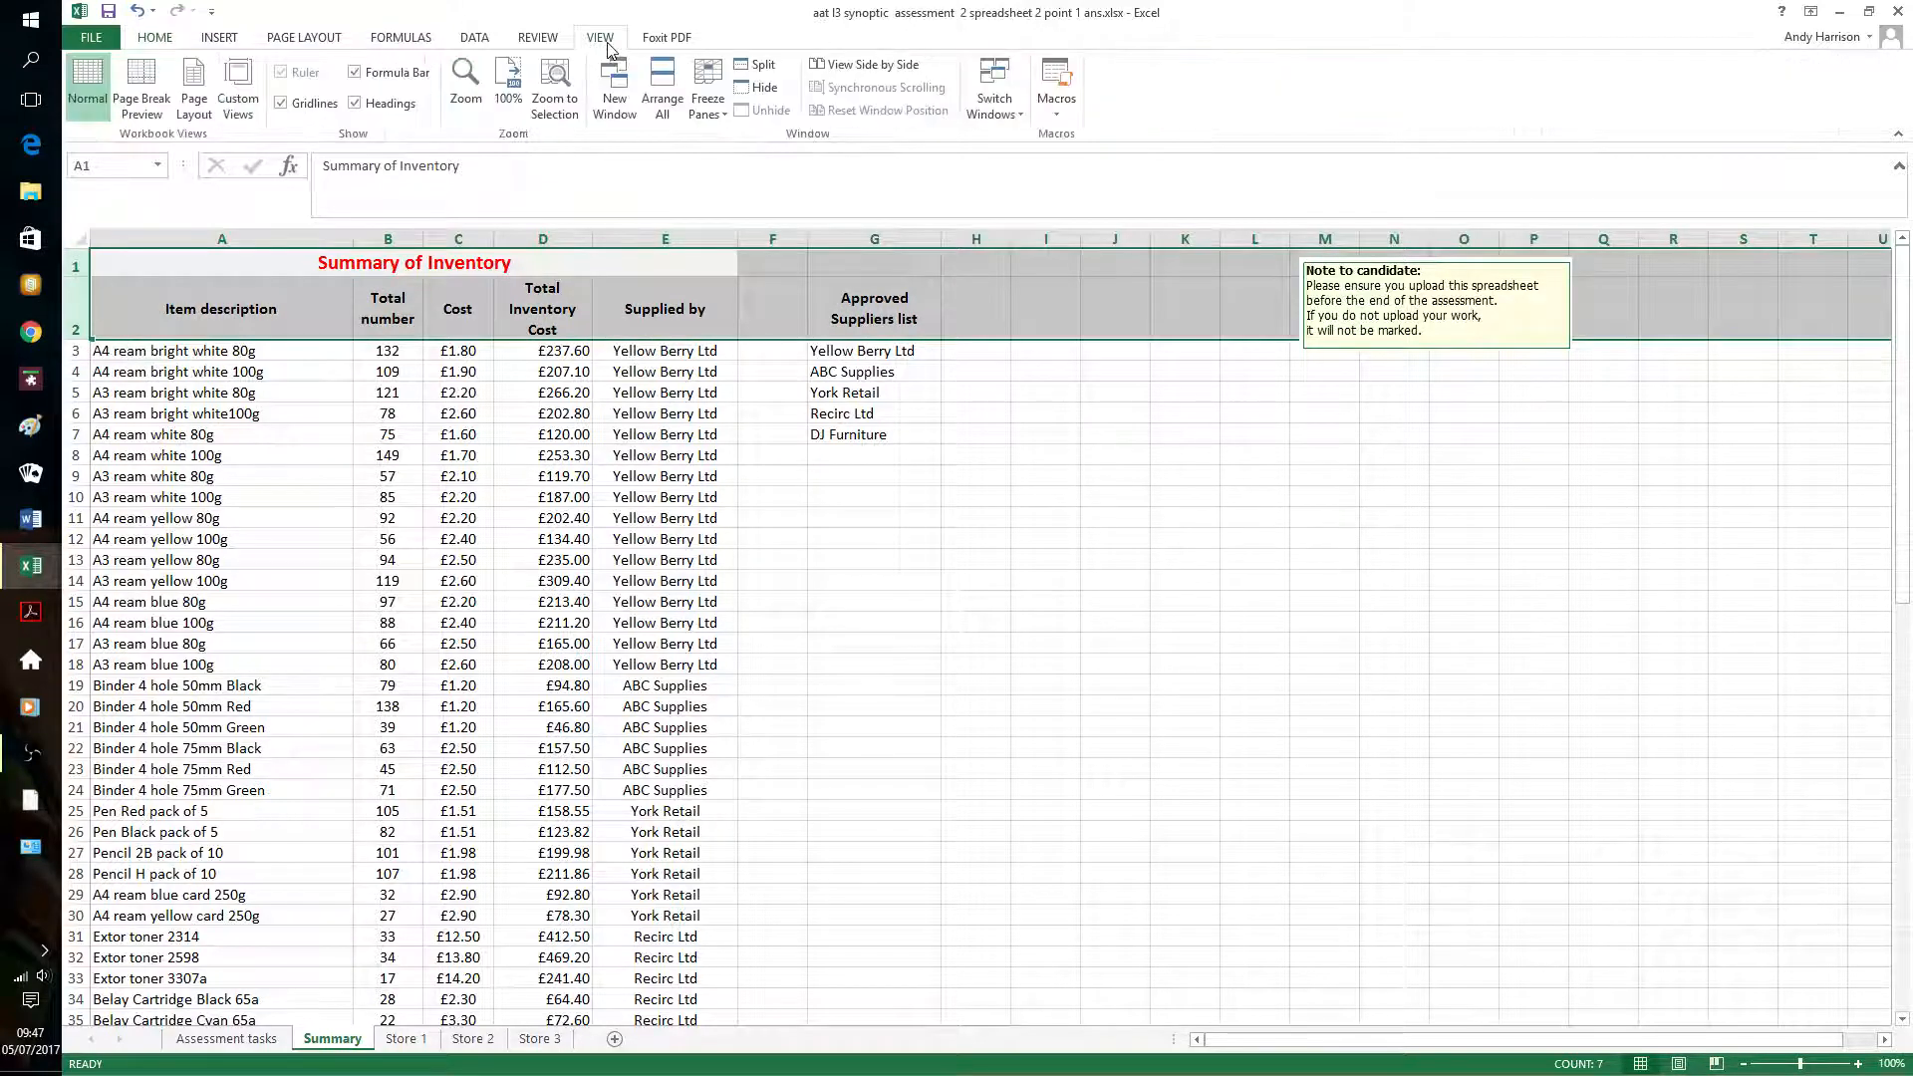
click(708, 98)
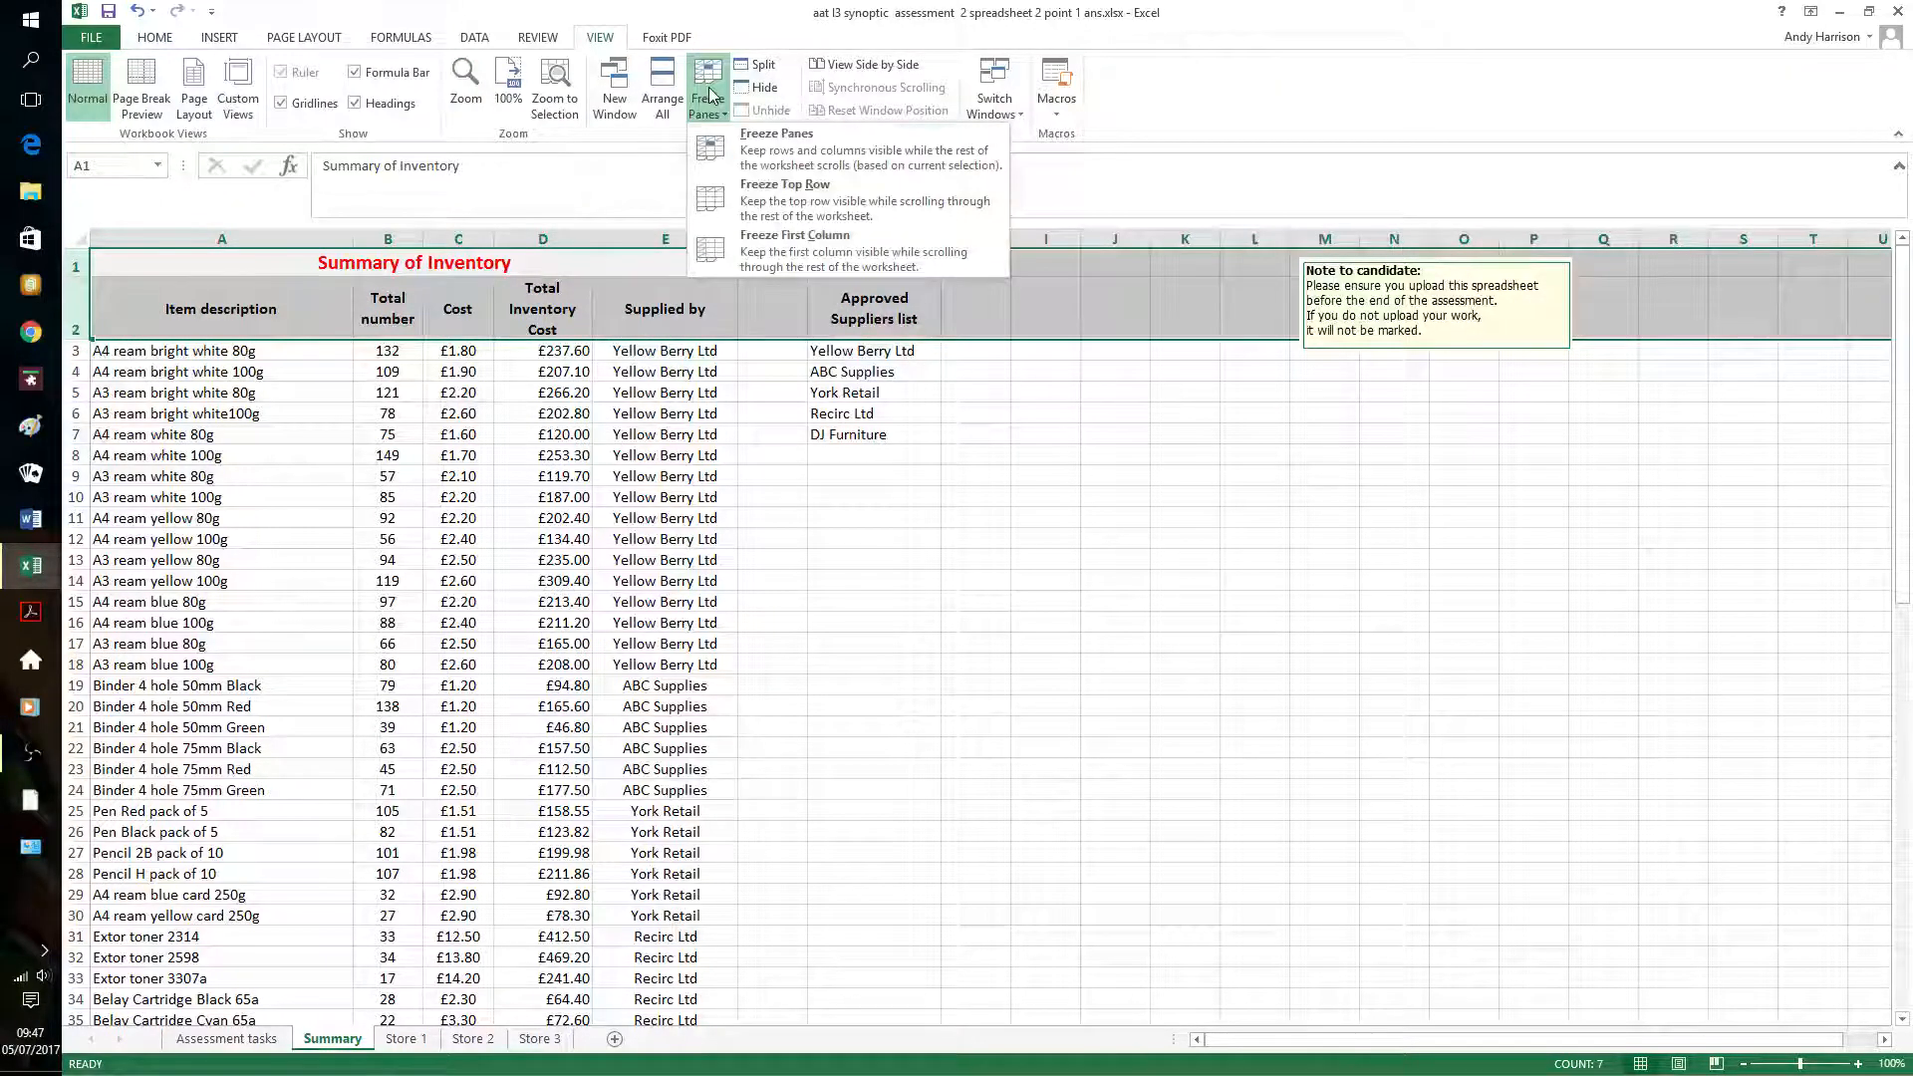
click(802, 159)
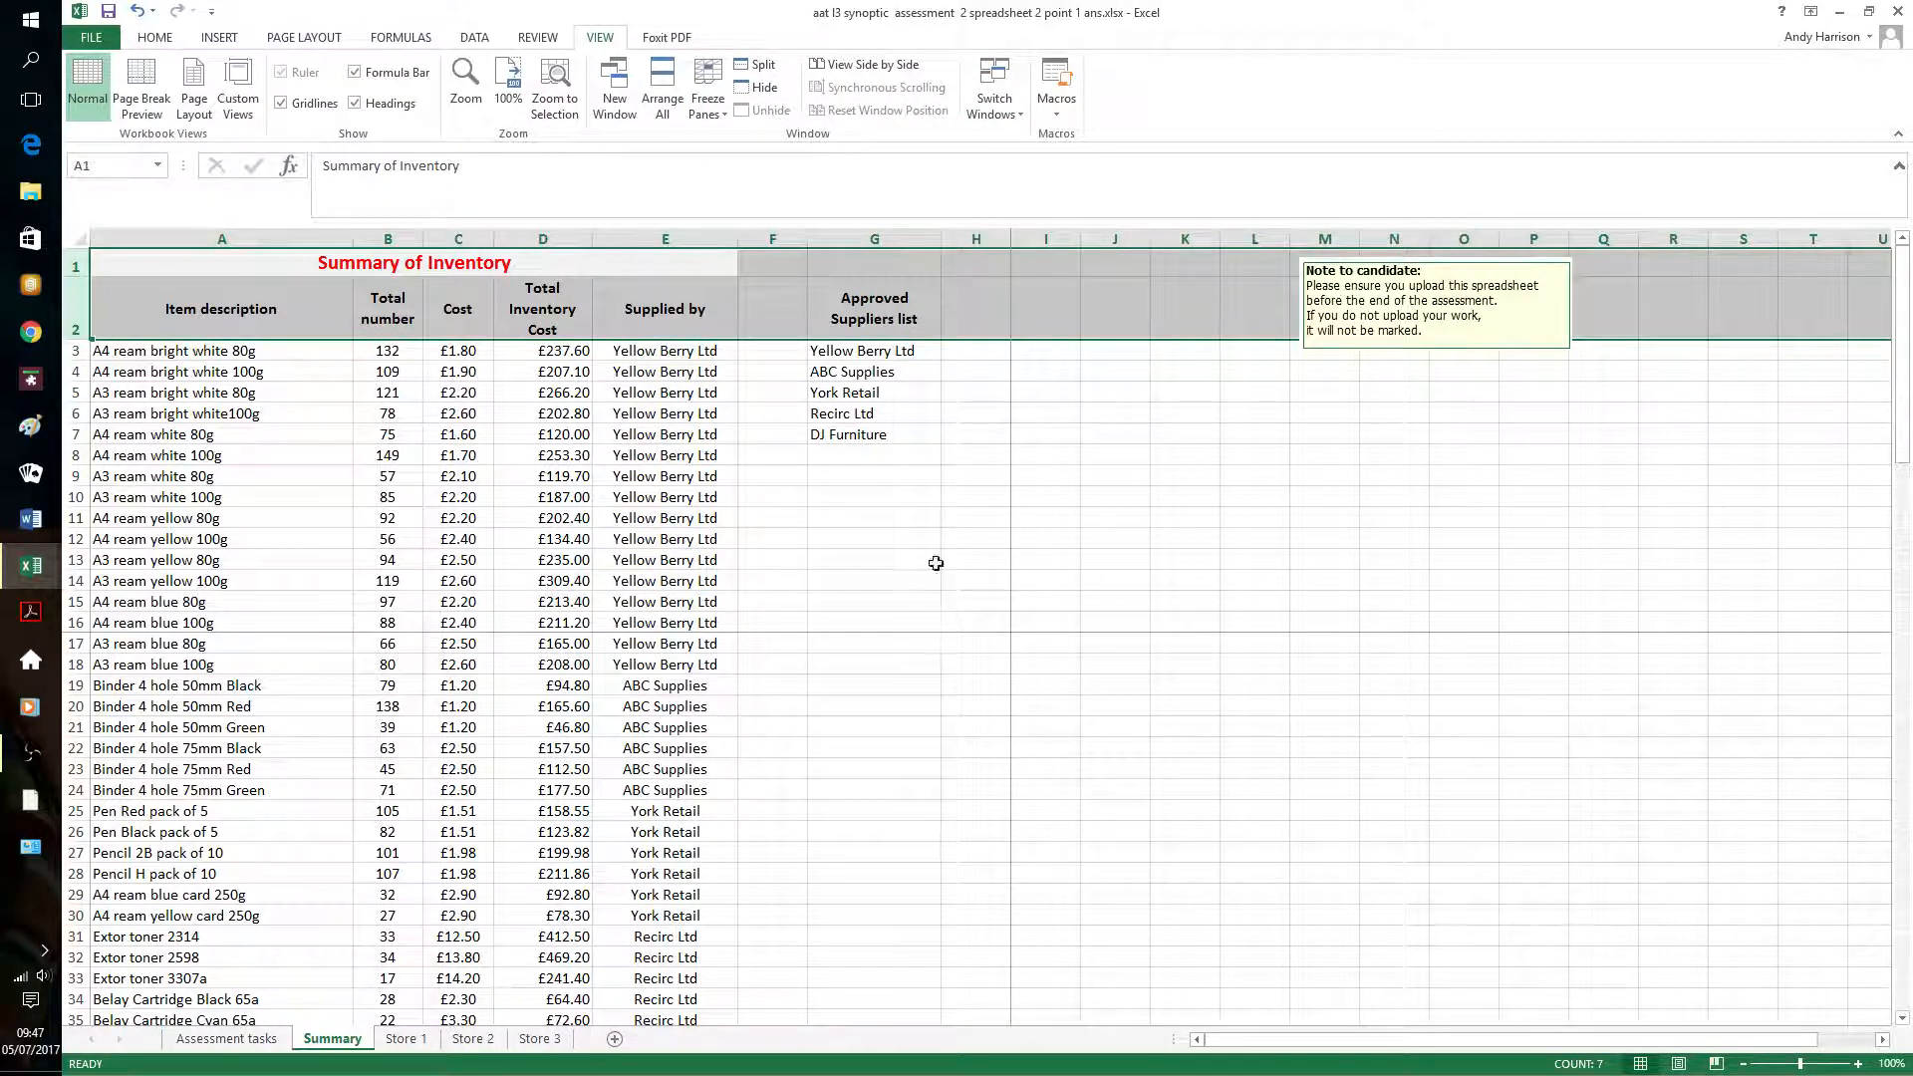
click(708, 97)
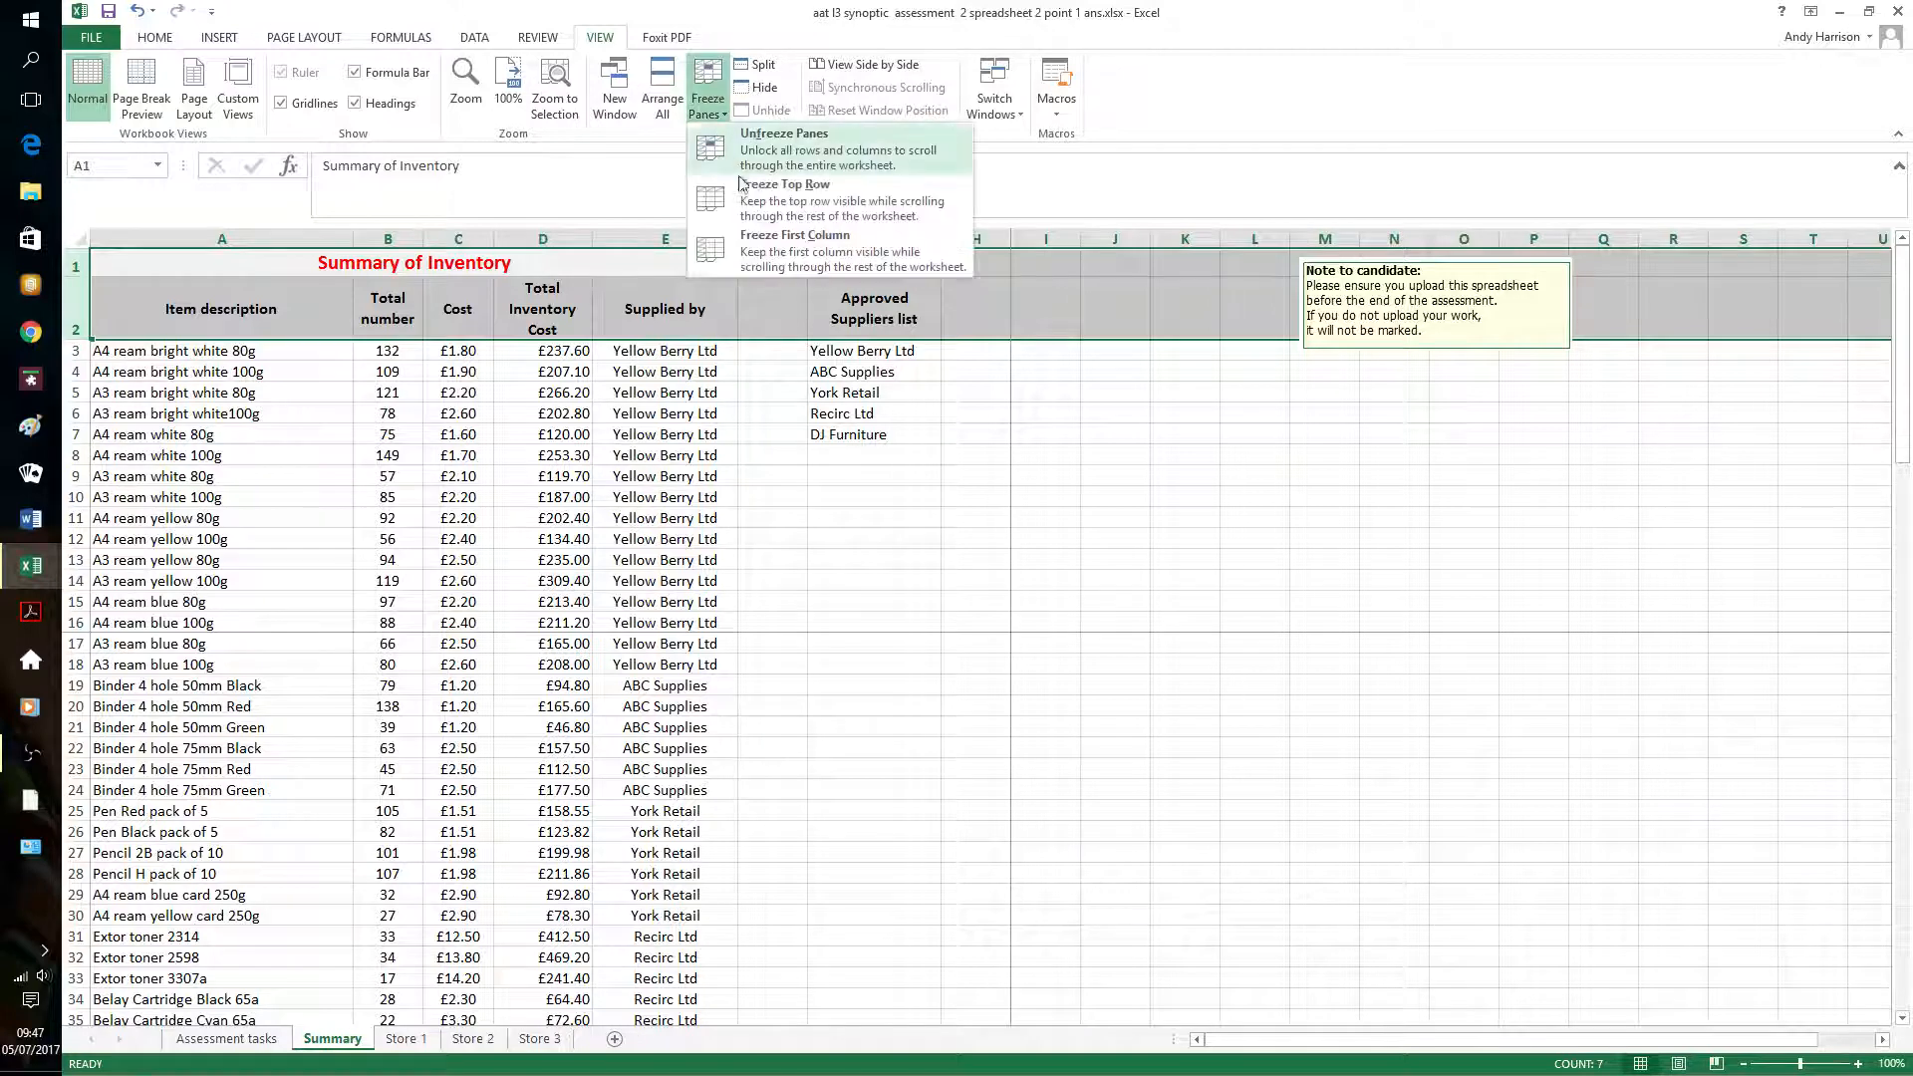
click(786, 150)
Try freezing only the top row of the Summary sheet, check it against the item list, and unfreeze it
click(707, 97)
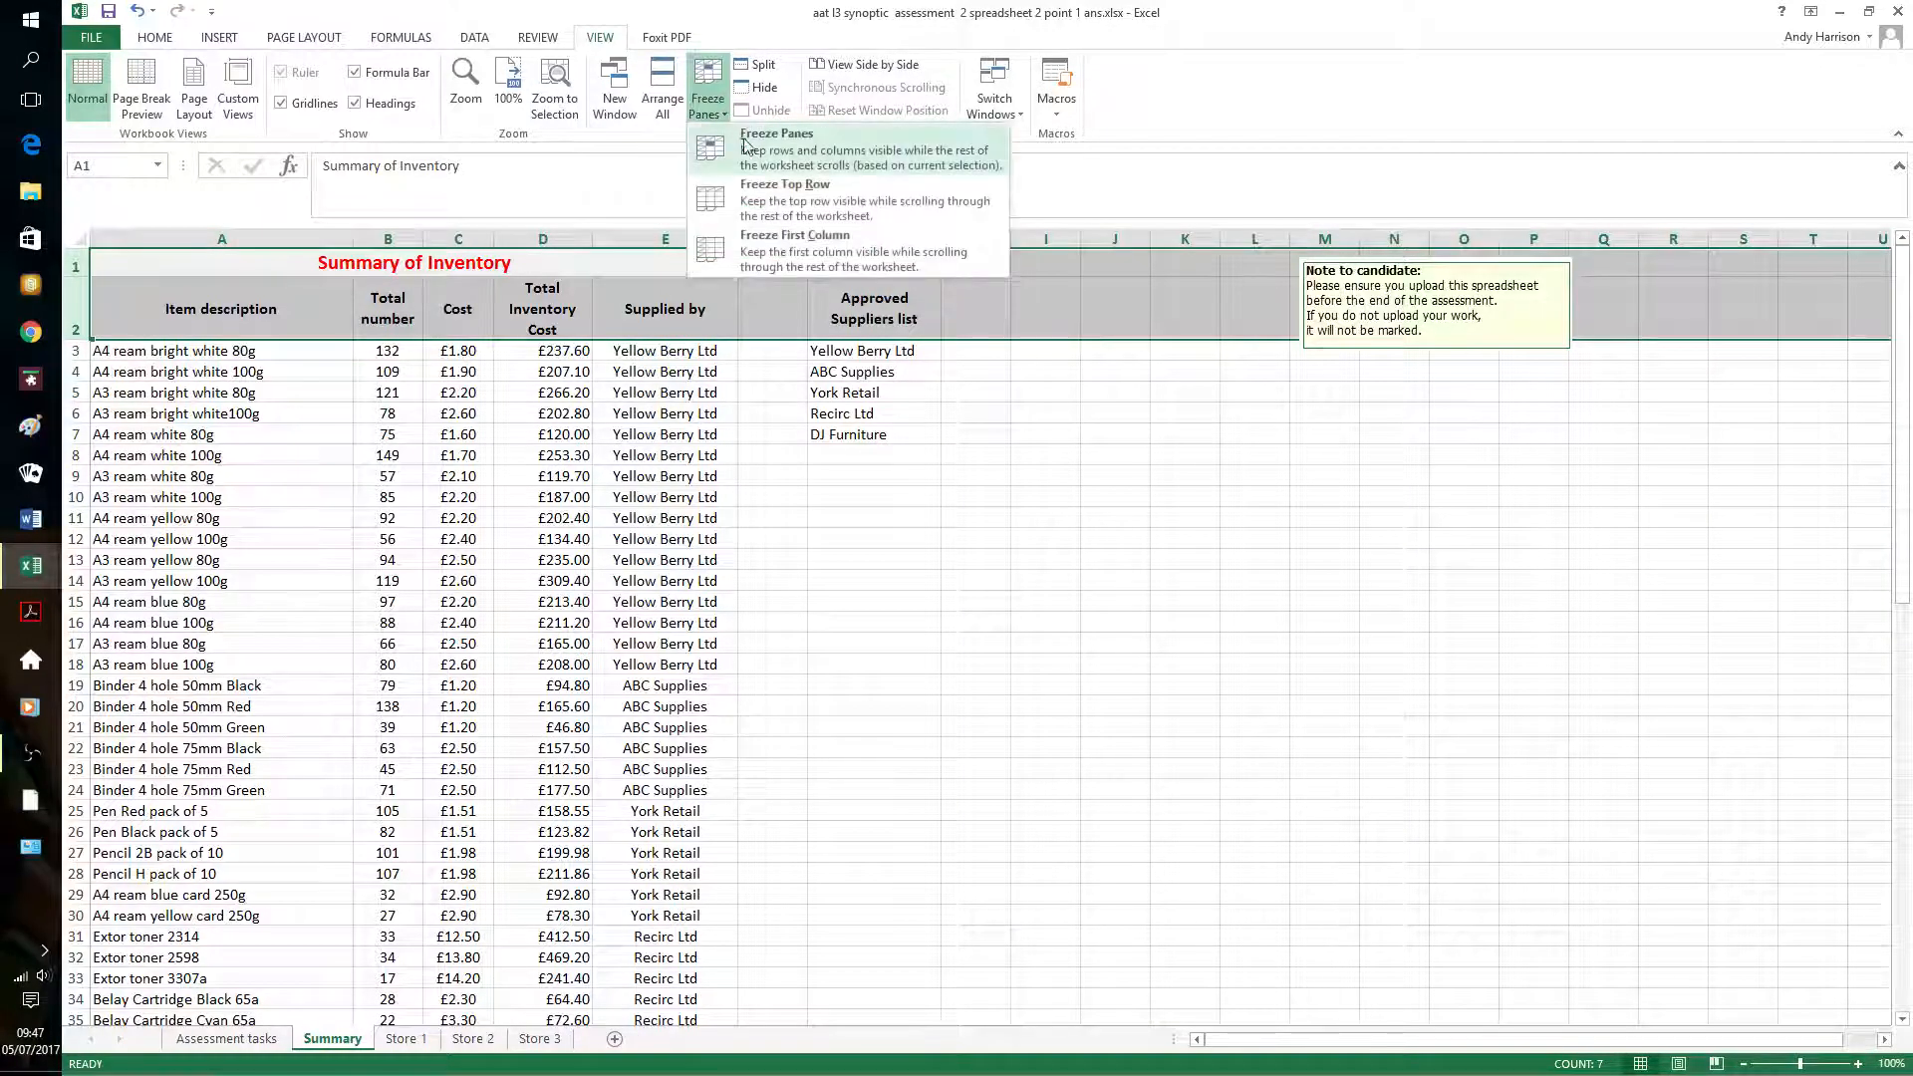
click(787, 184)
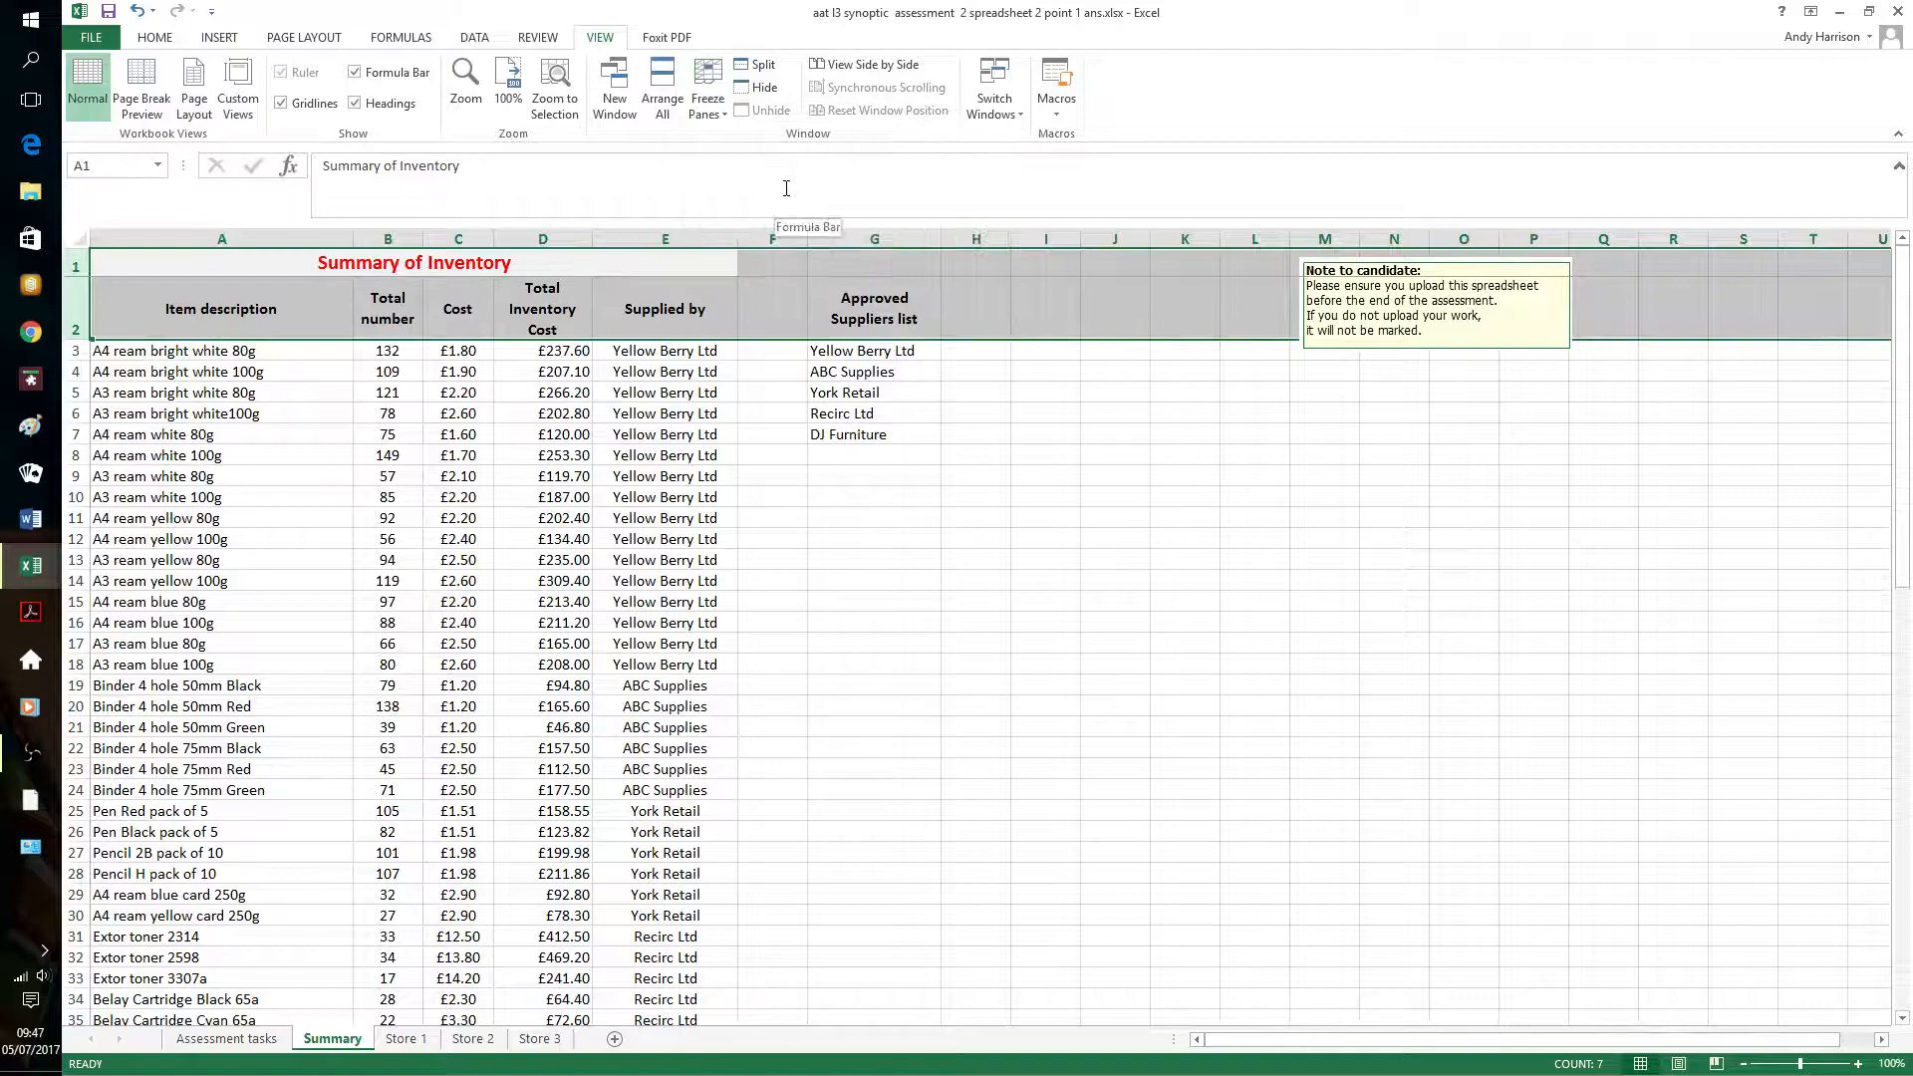
click(885, 553)
scroll(905, 526, down, 4)
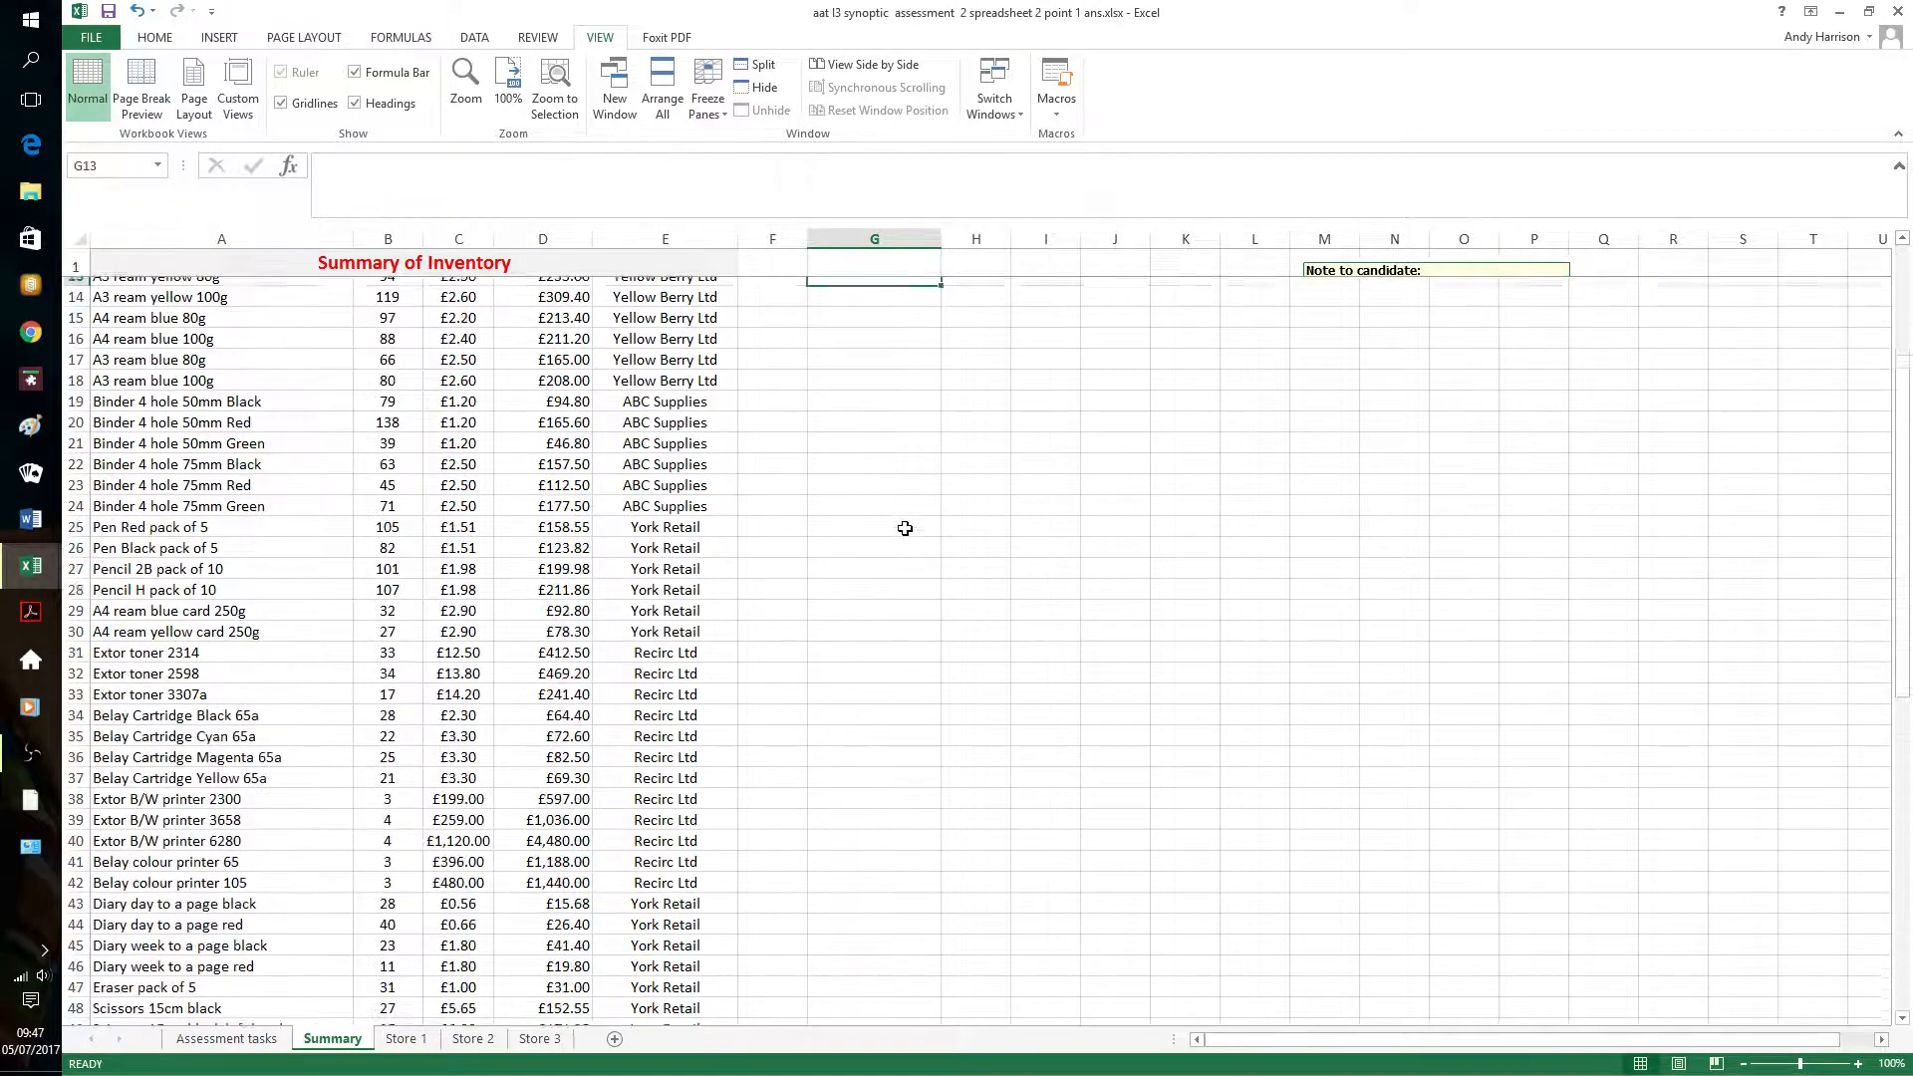
scroll(905, 529, up, 4)
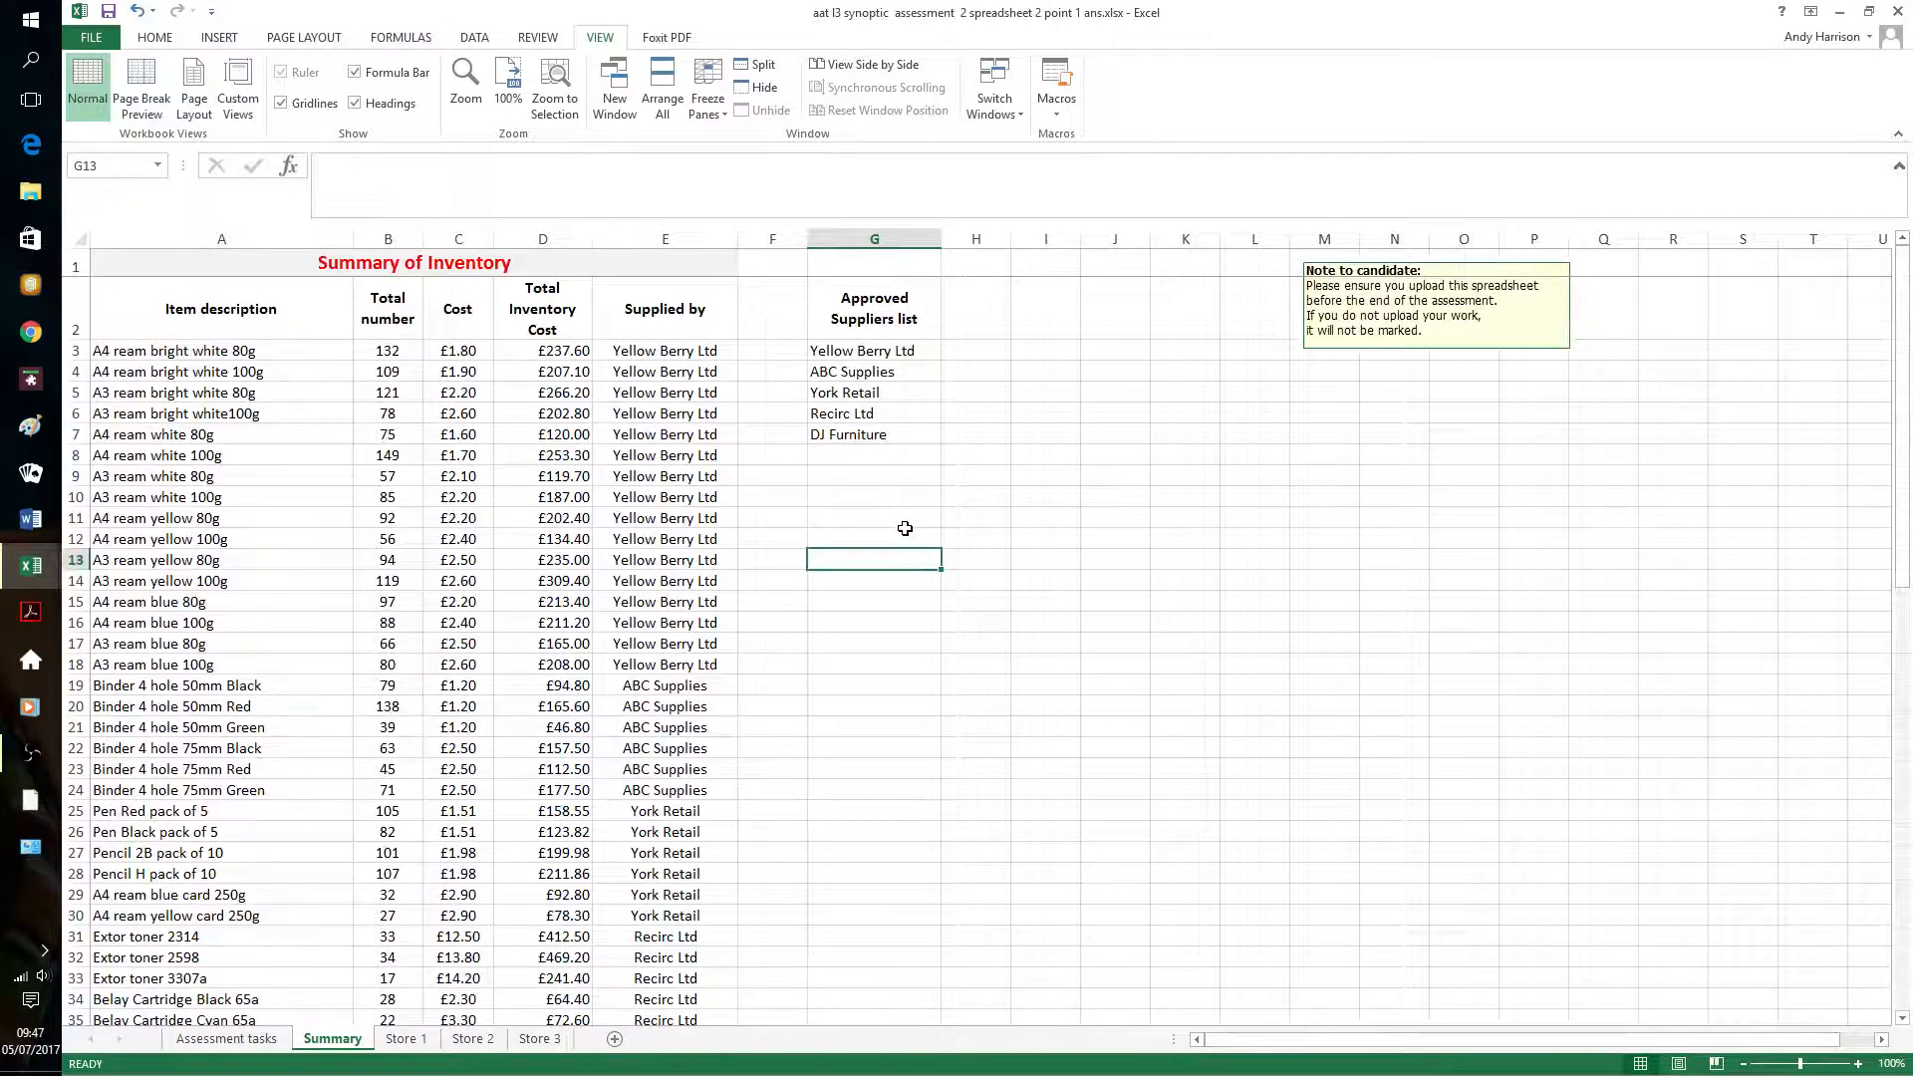
click(709, 100)
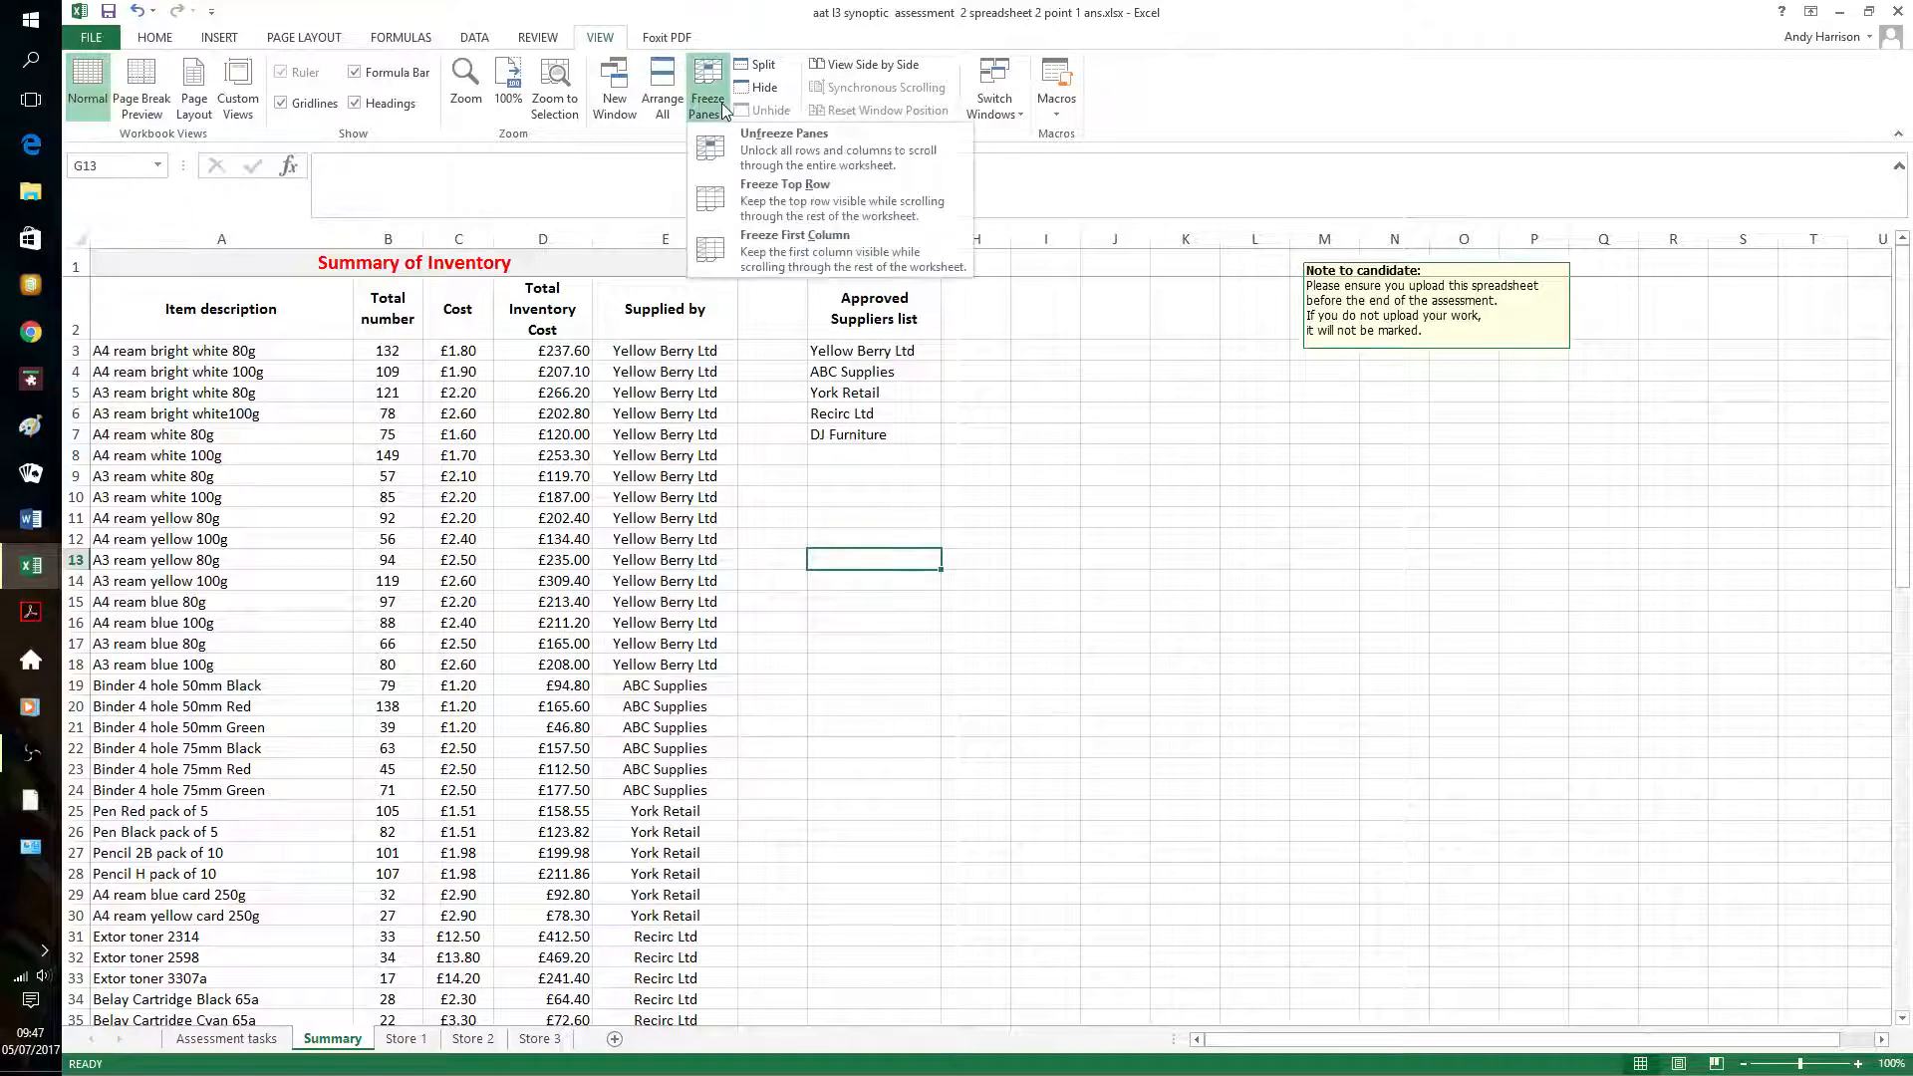
click(764, 150)
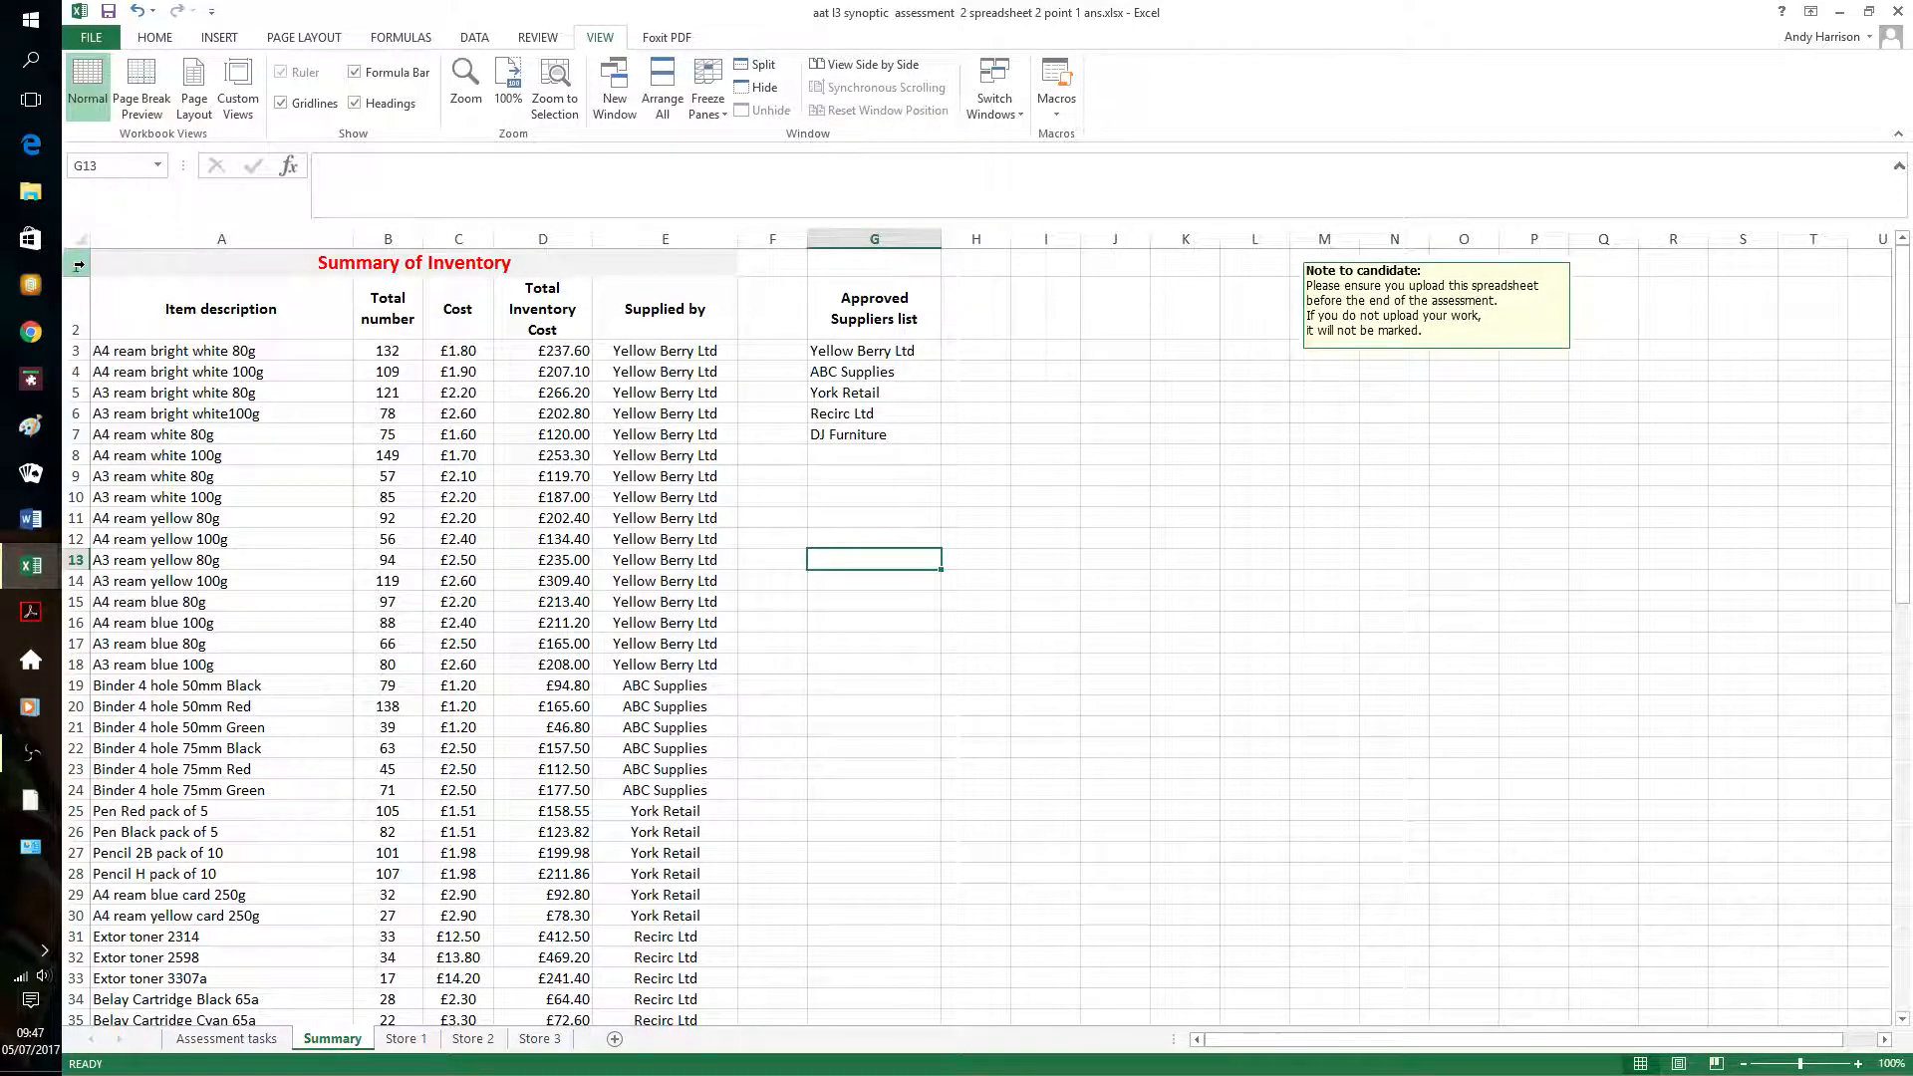
Split the Summary sheet horizontally just below row 2, without a vertical split, so the headings stay above the scrolling item list
click(758, 65)
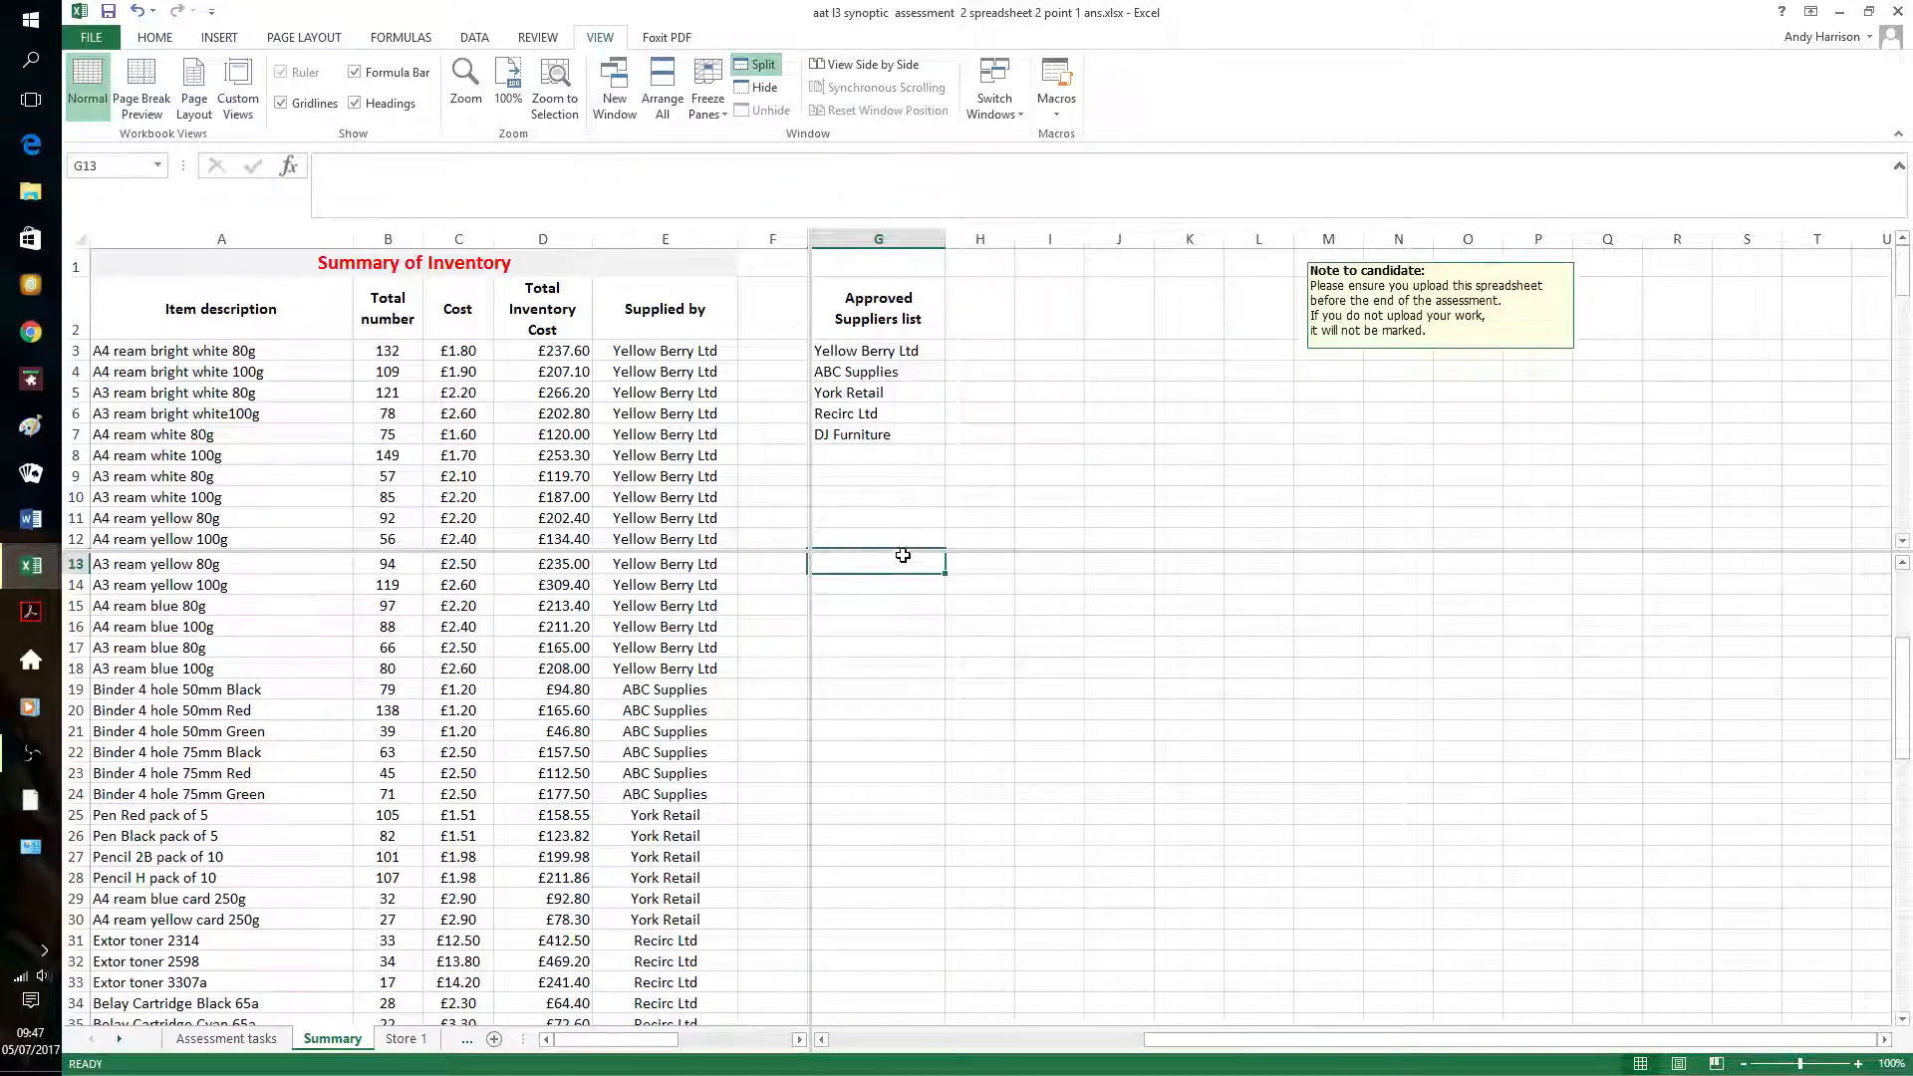
drag(902, 549, 92, 300)
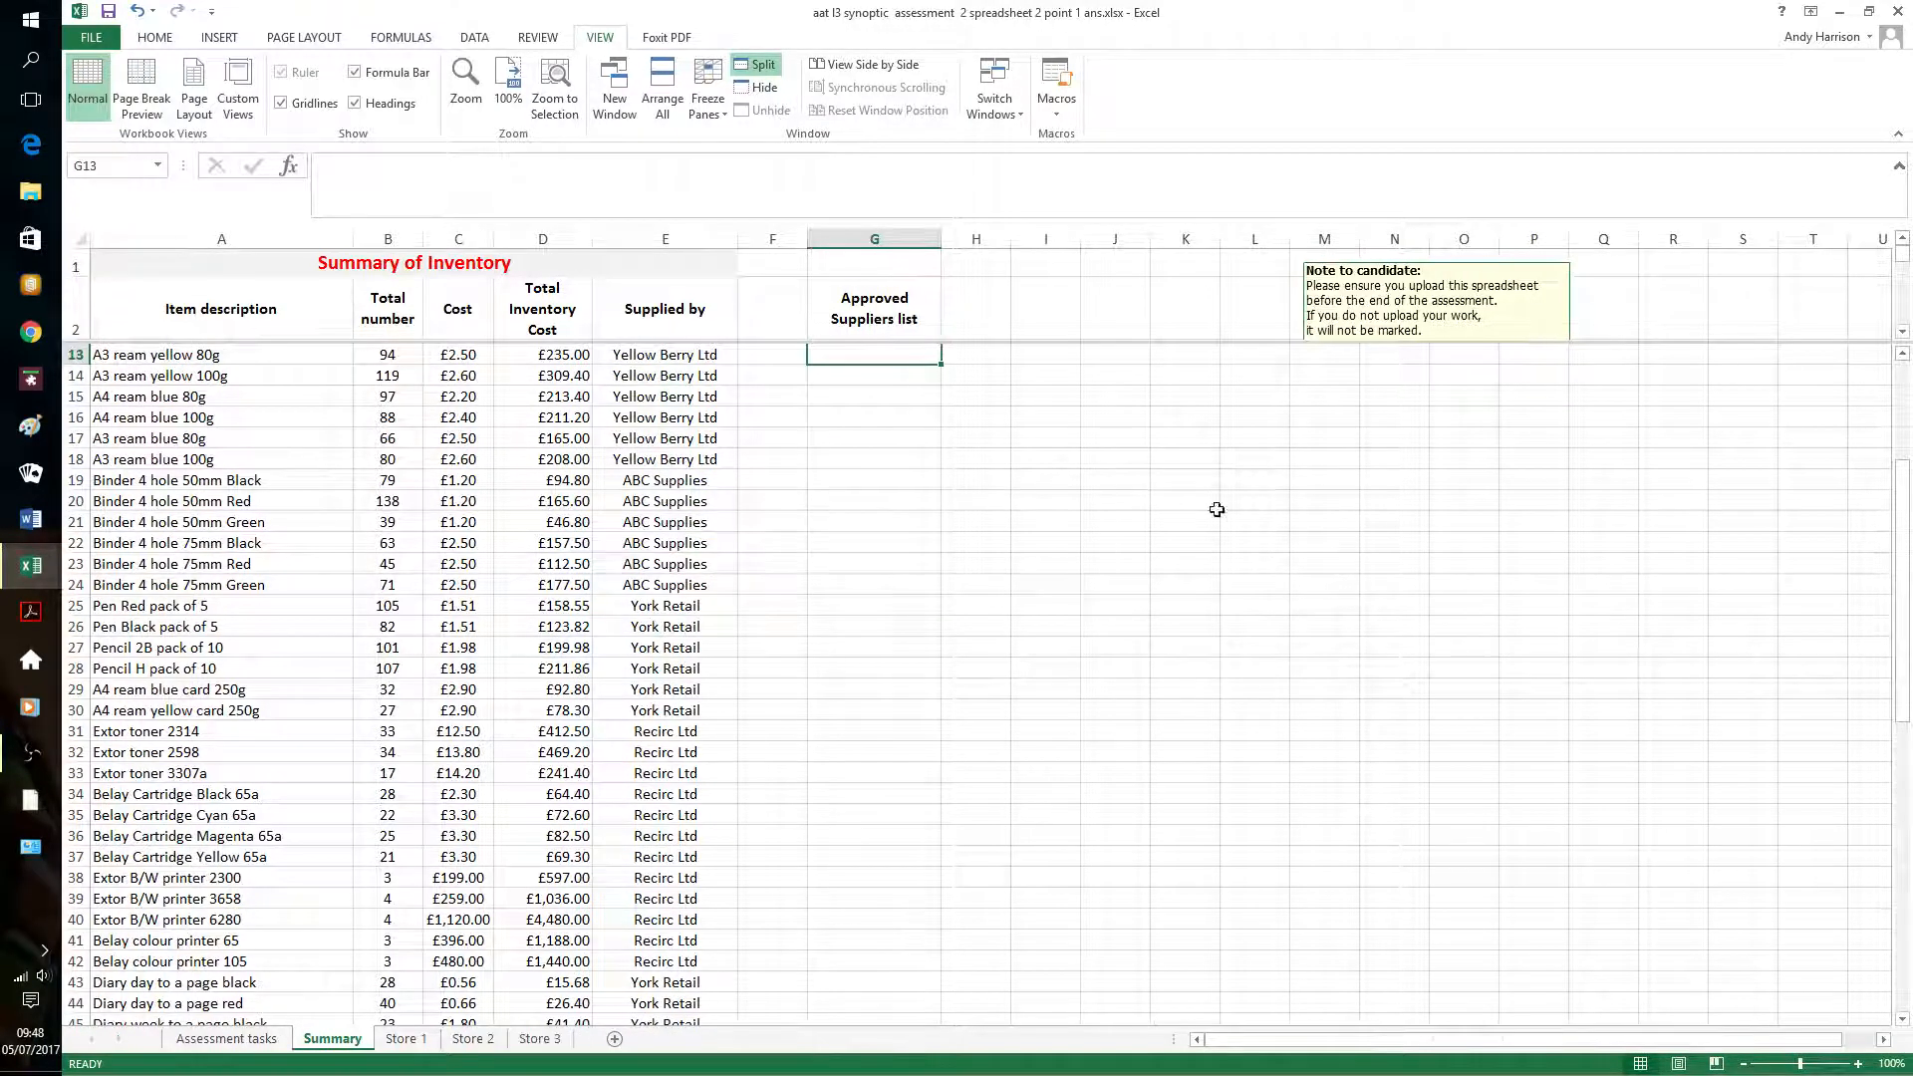
click(965, 496)
scroll(966, 496, down, 6)
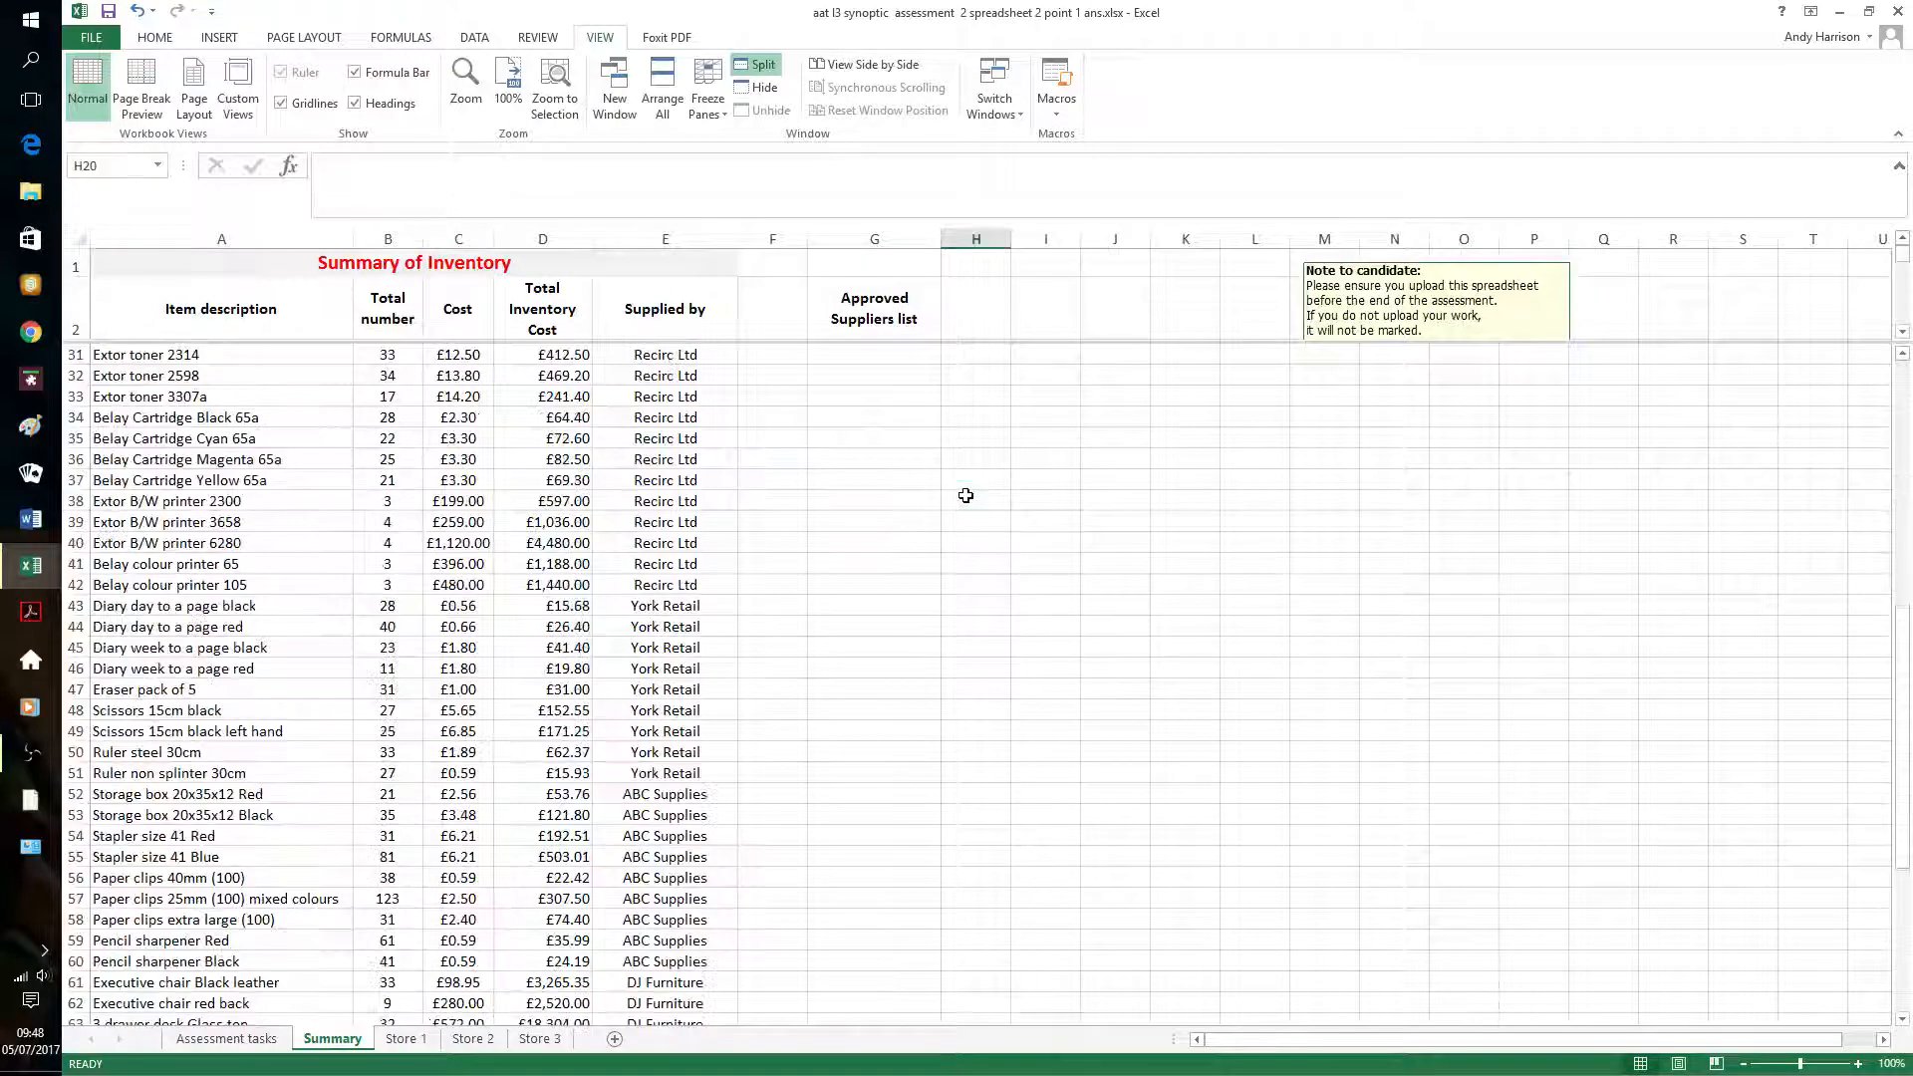
scroll(971, 495, up, 10)
scroll(992, 502, down, 3)
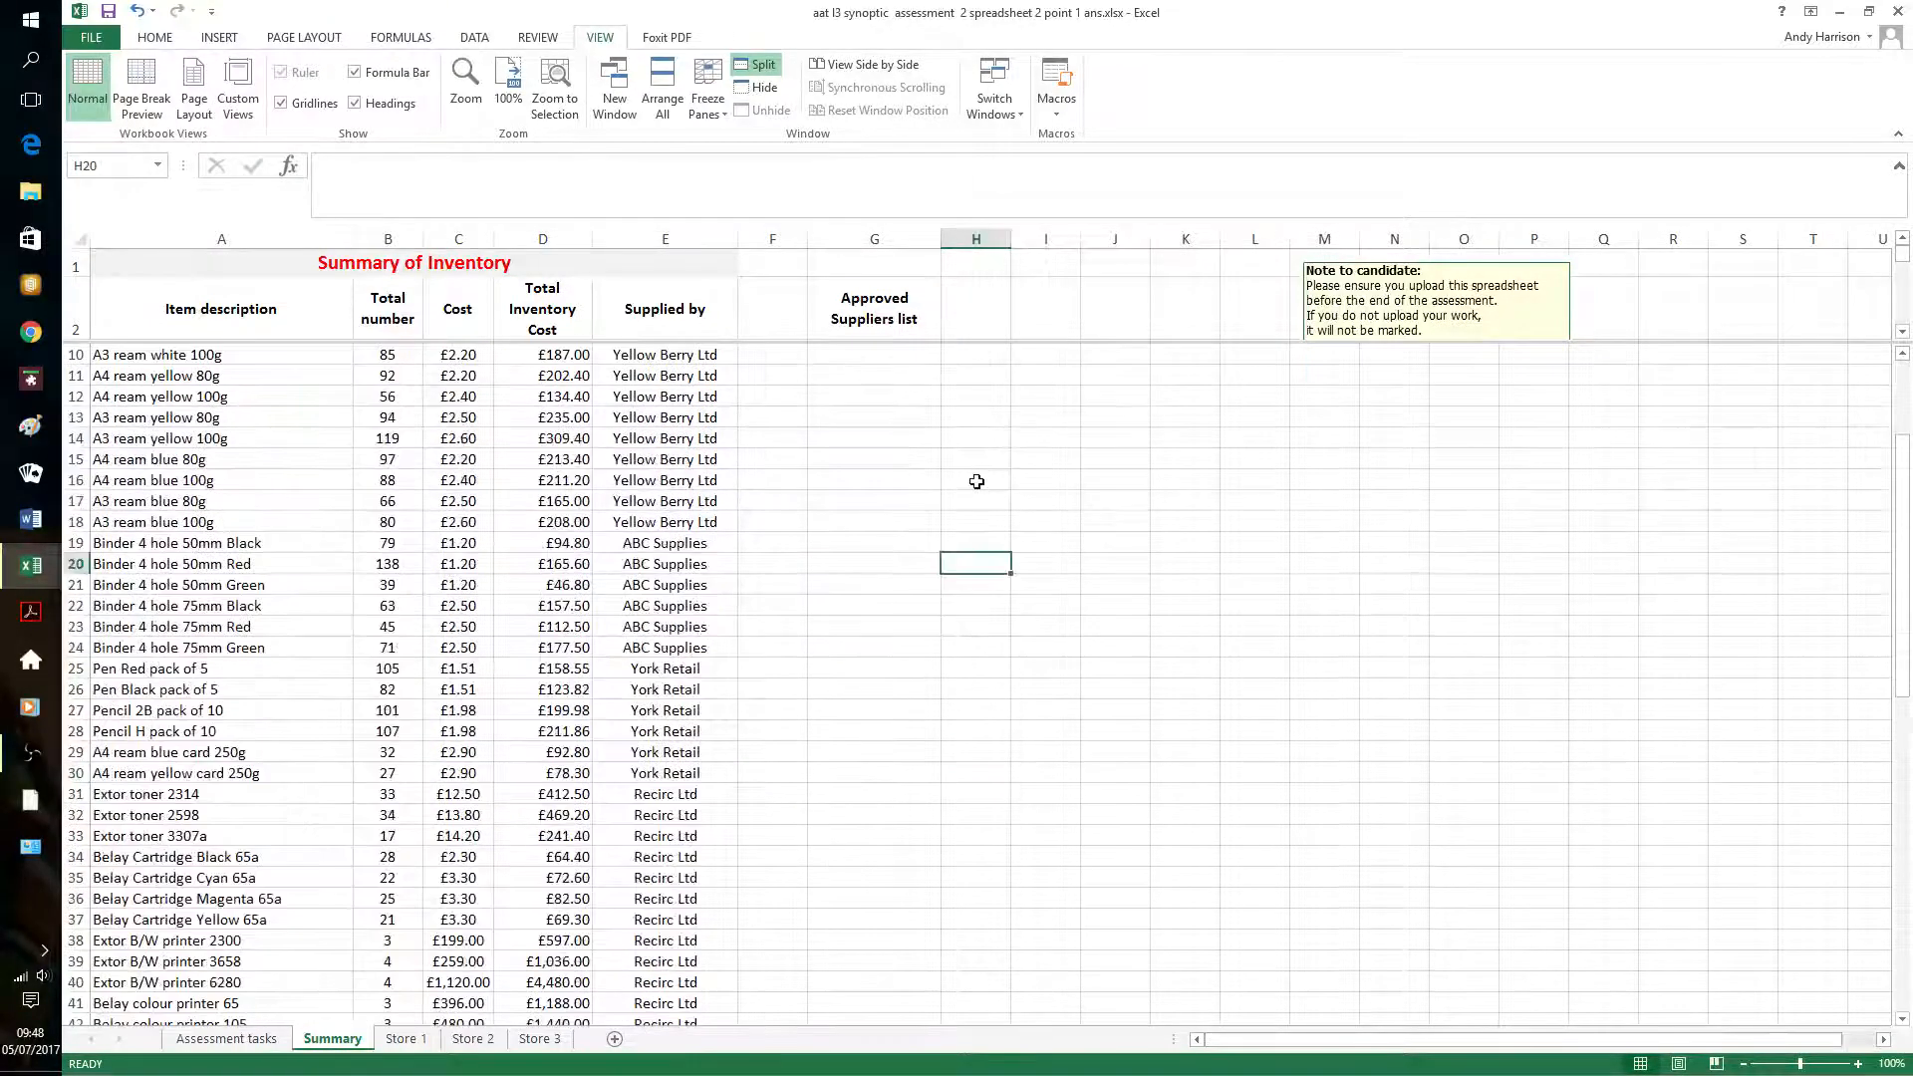
scroll(976, 488, up, 1)
scroll(962, 470, up, 1)
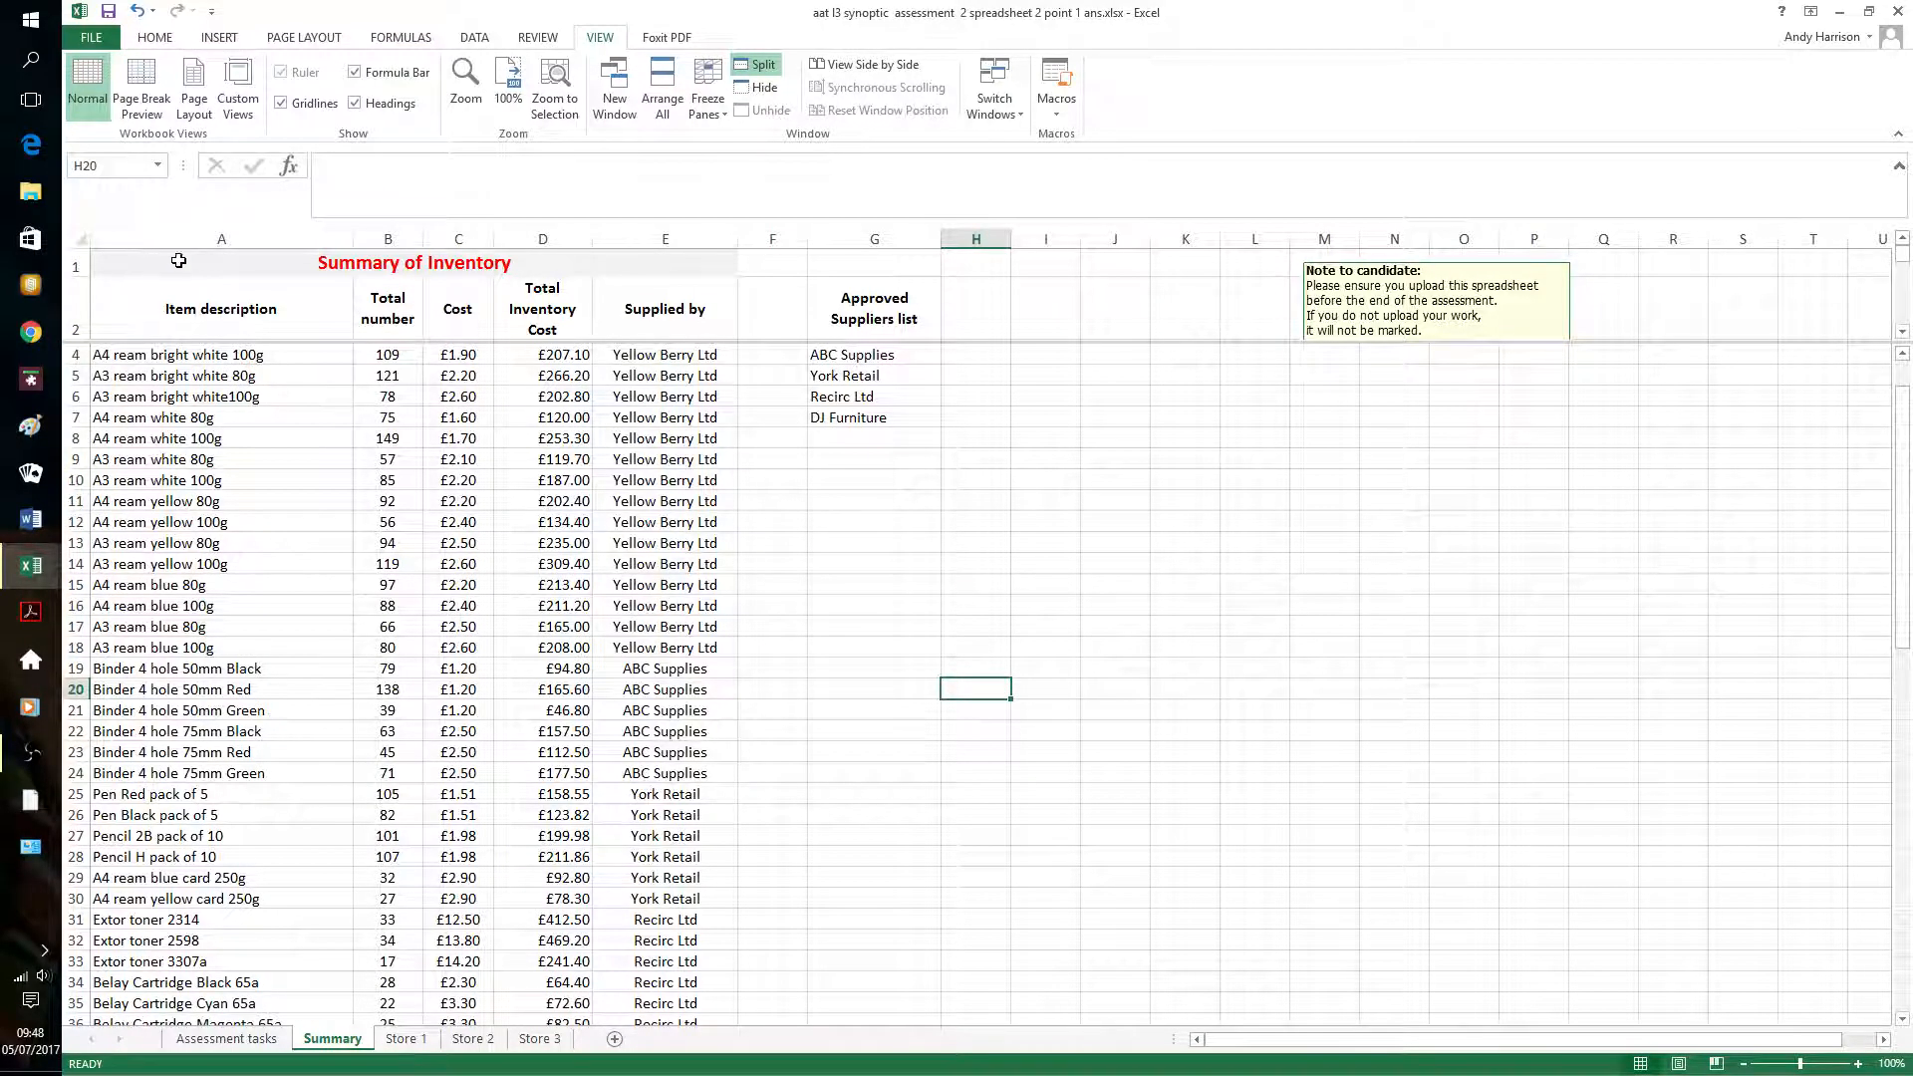
Examine how the upper pane of the split Summary sheet scrolls when moving down column A from the title to row 11
click(281, 263)
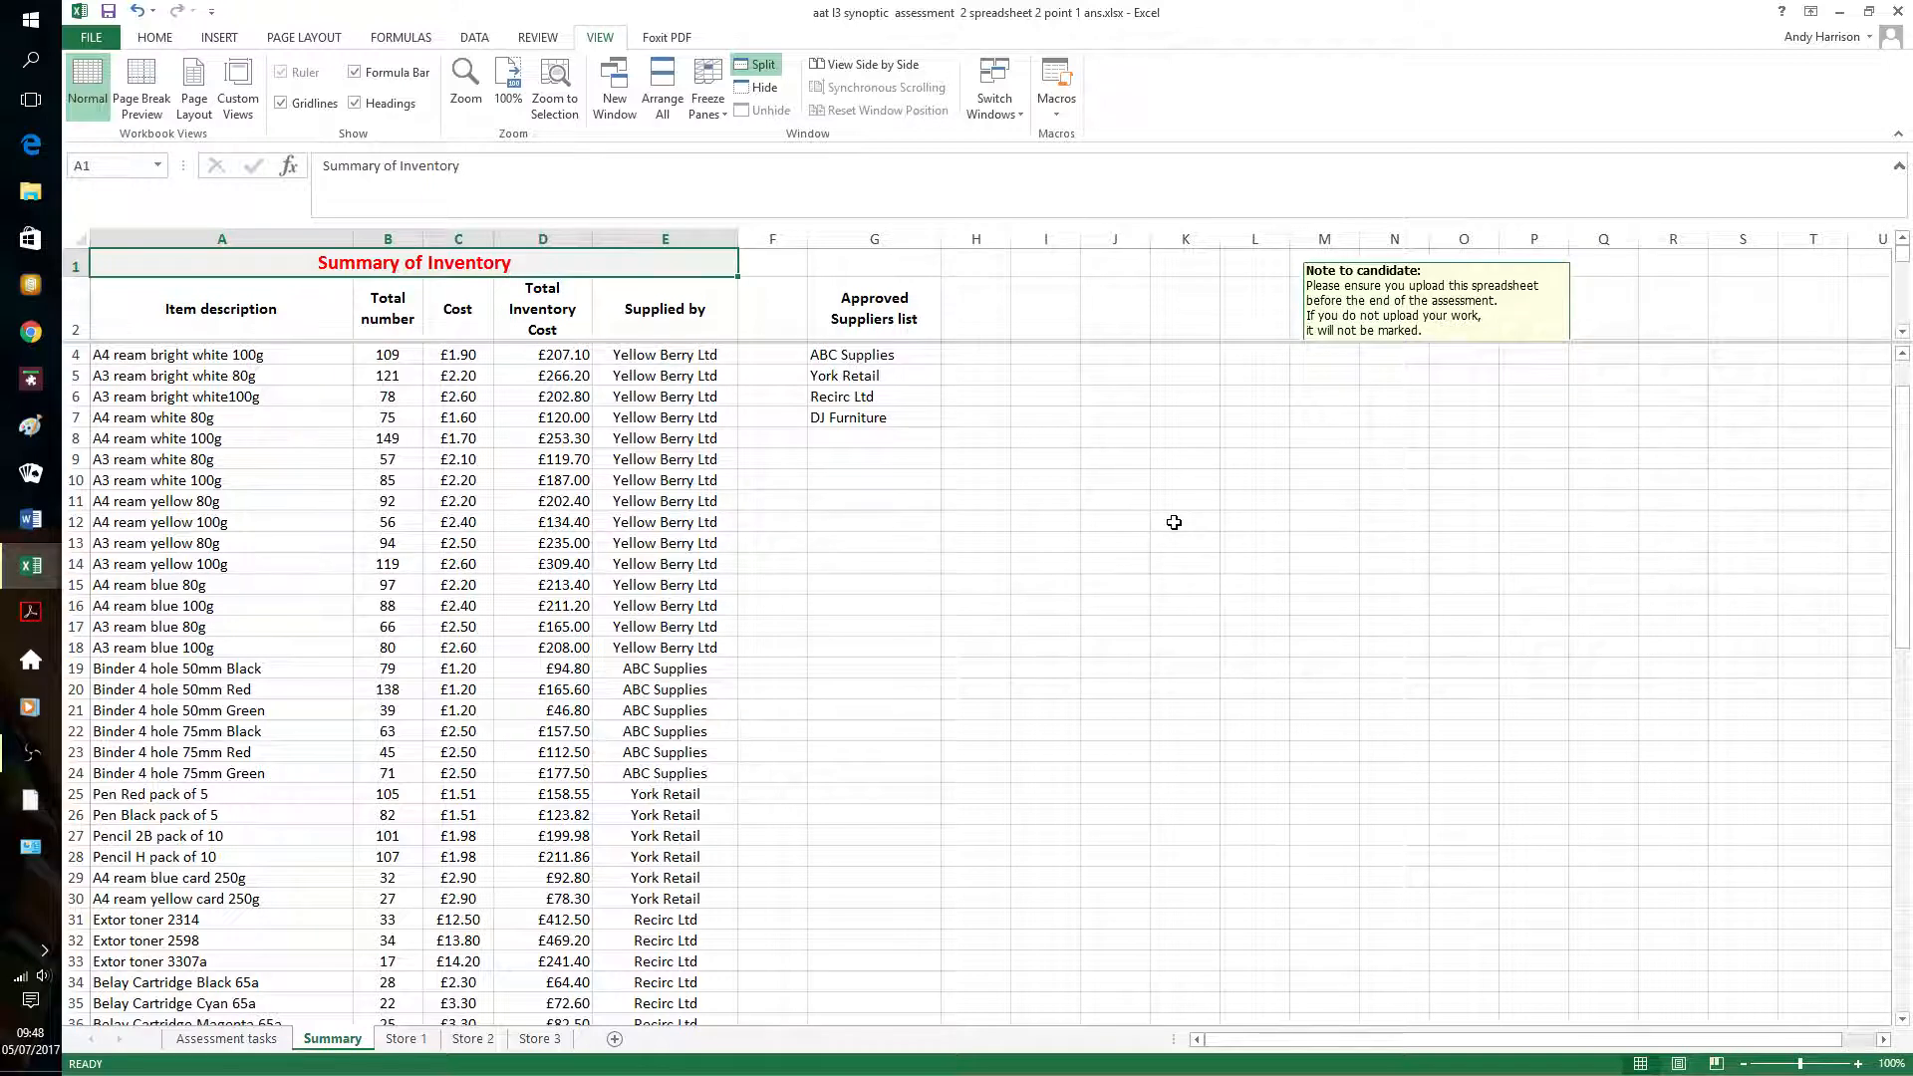
key(Down)
key(Down)
key(Down)
key(Down)
key(Down)
key(Down)
key(Down)
key(Down)
key(Down)
key(Down)
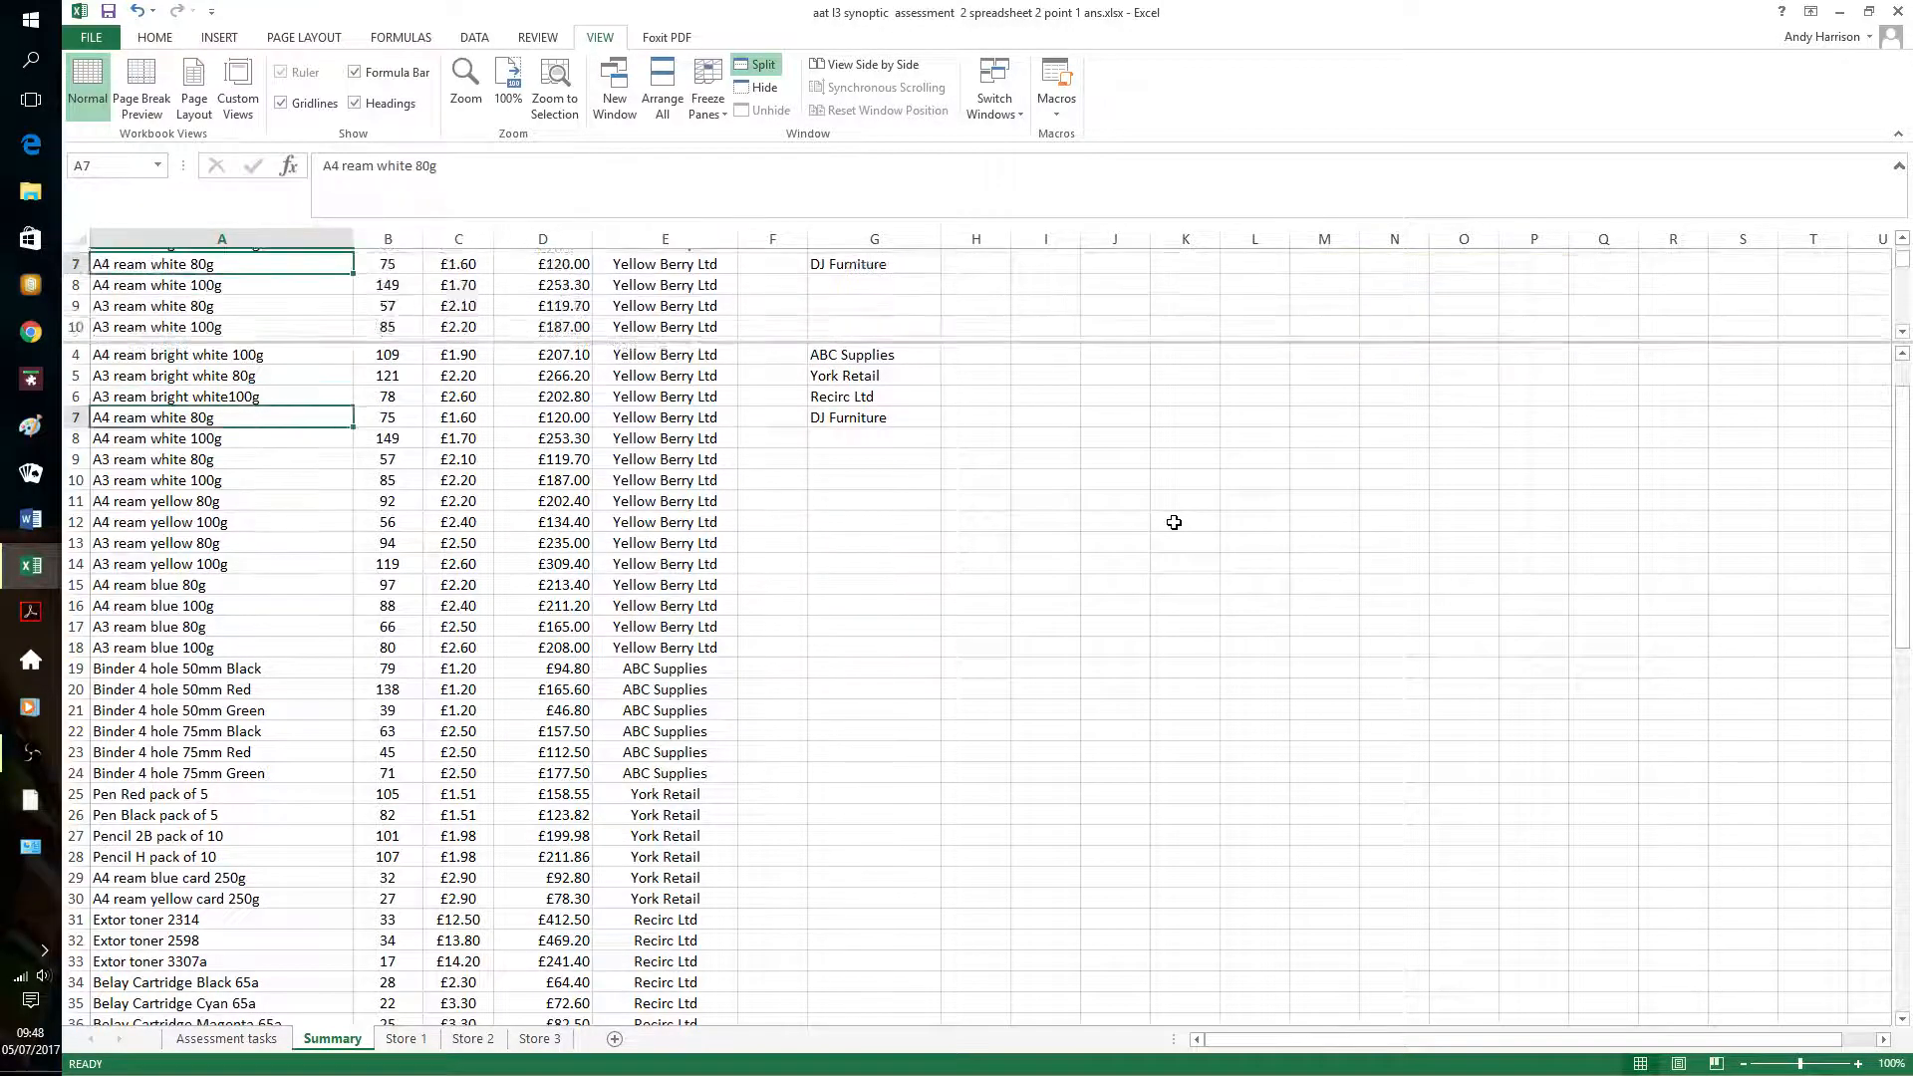
scroll(1173, 521, up, 4)
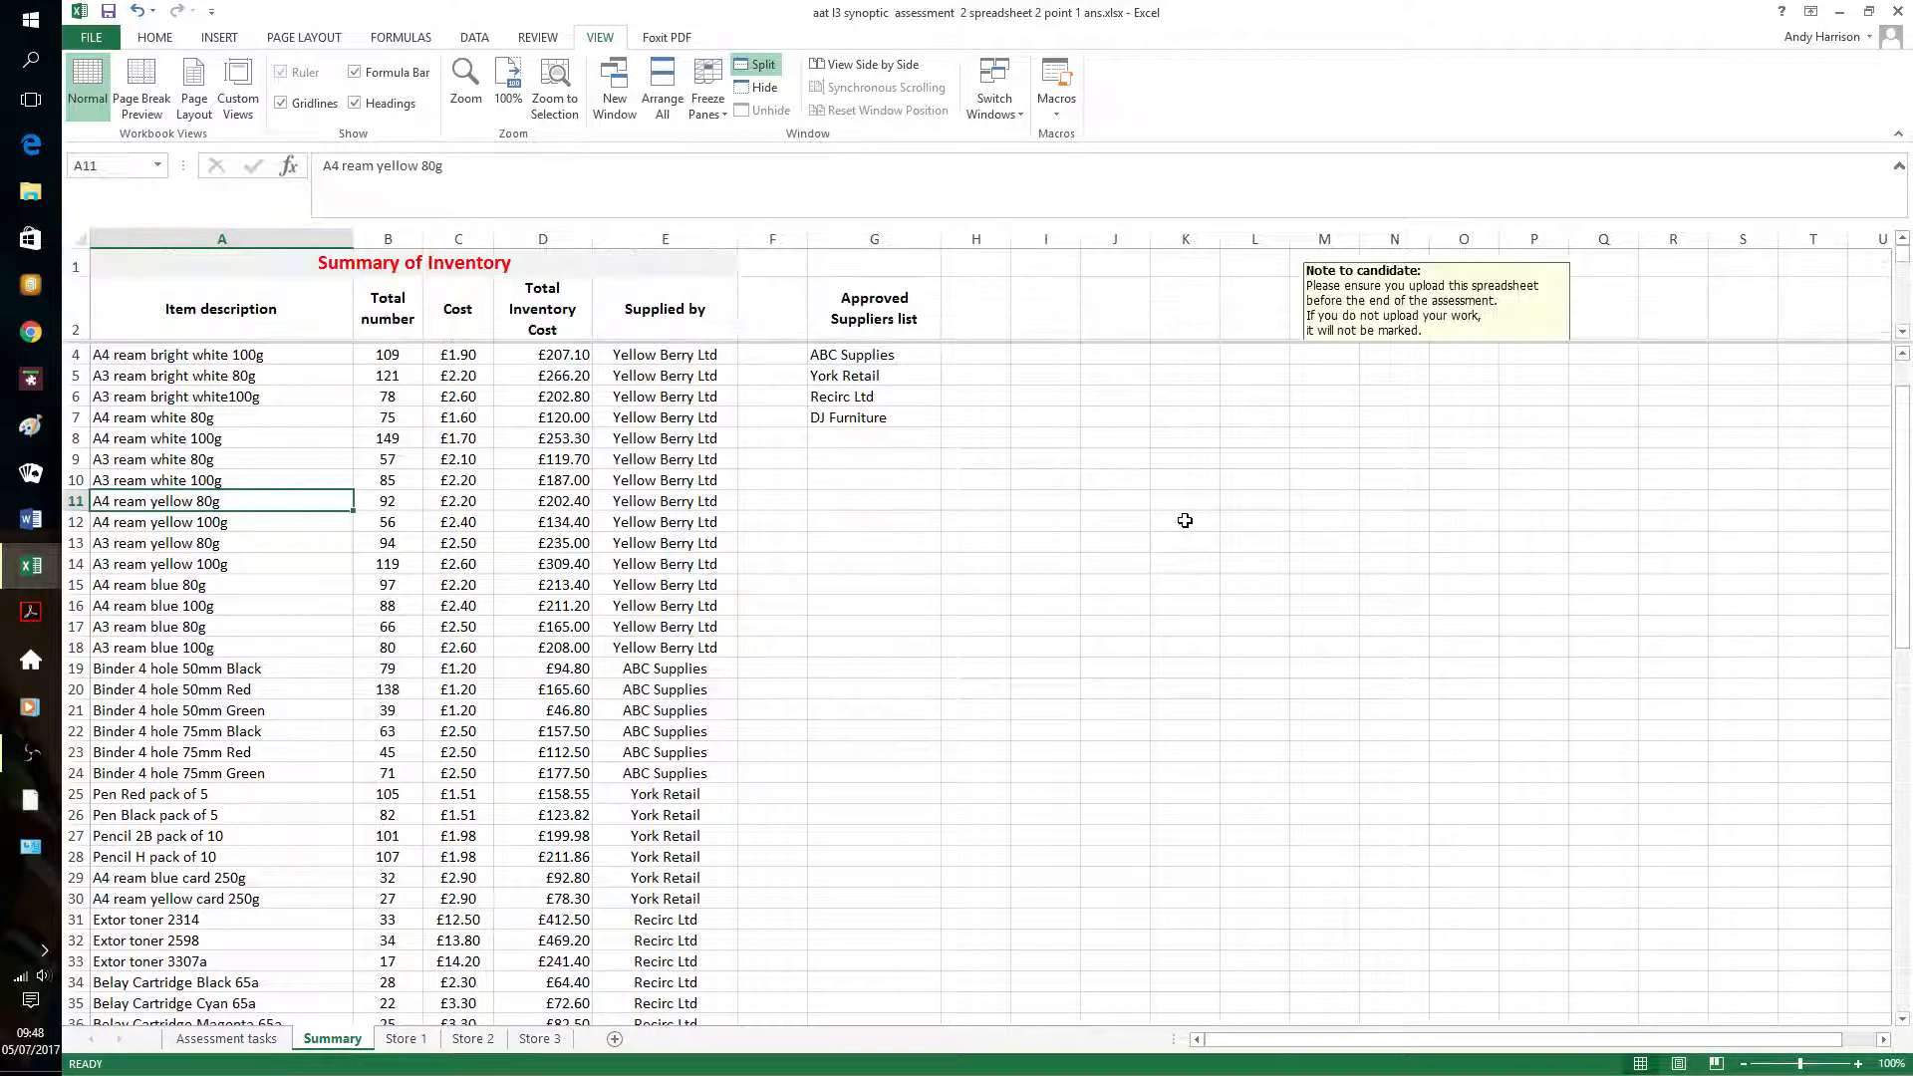
Check the headings above the lower pane of the Summary sheet while paging through column E past the end of the item list
click(634, 541)
key(Page_Down)
key(Page_Down)
key(Page_Down)
key(Page_Down)
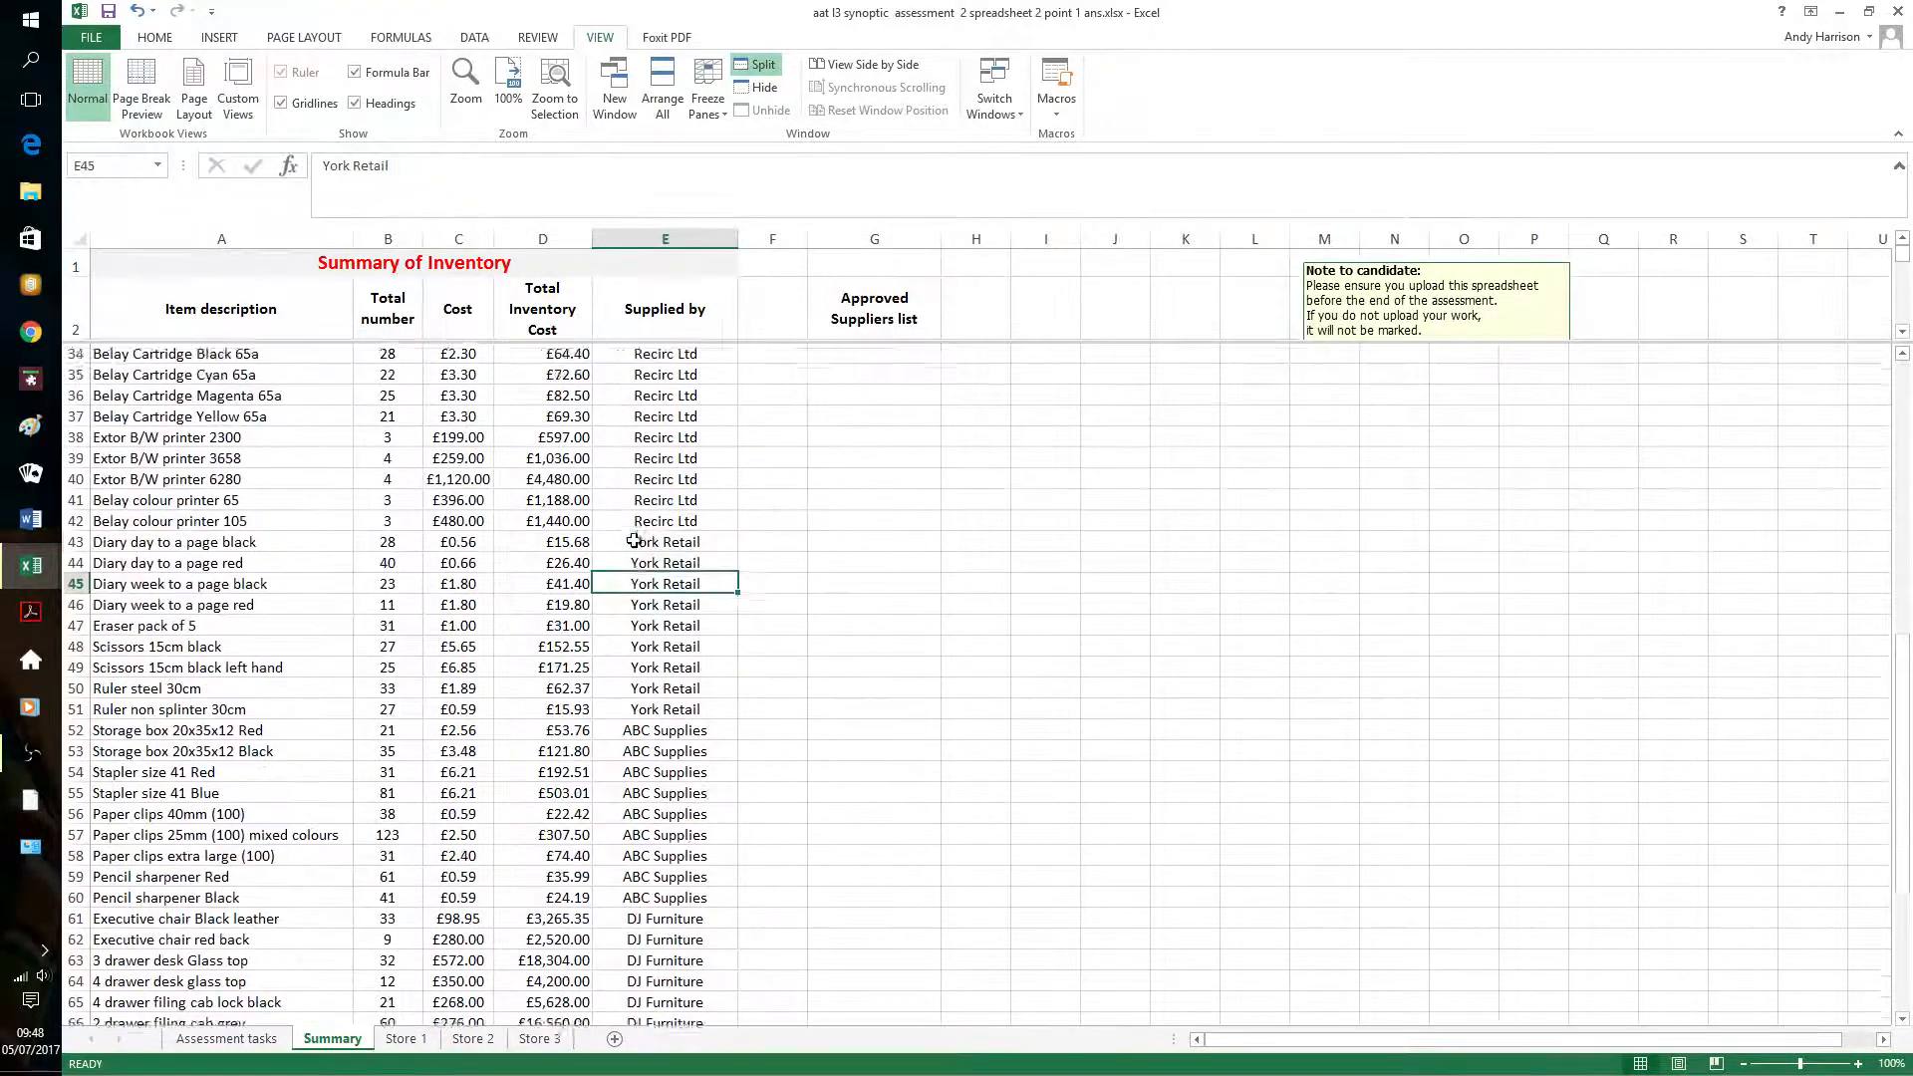
key(Page_Up)
key(Page_Up)
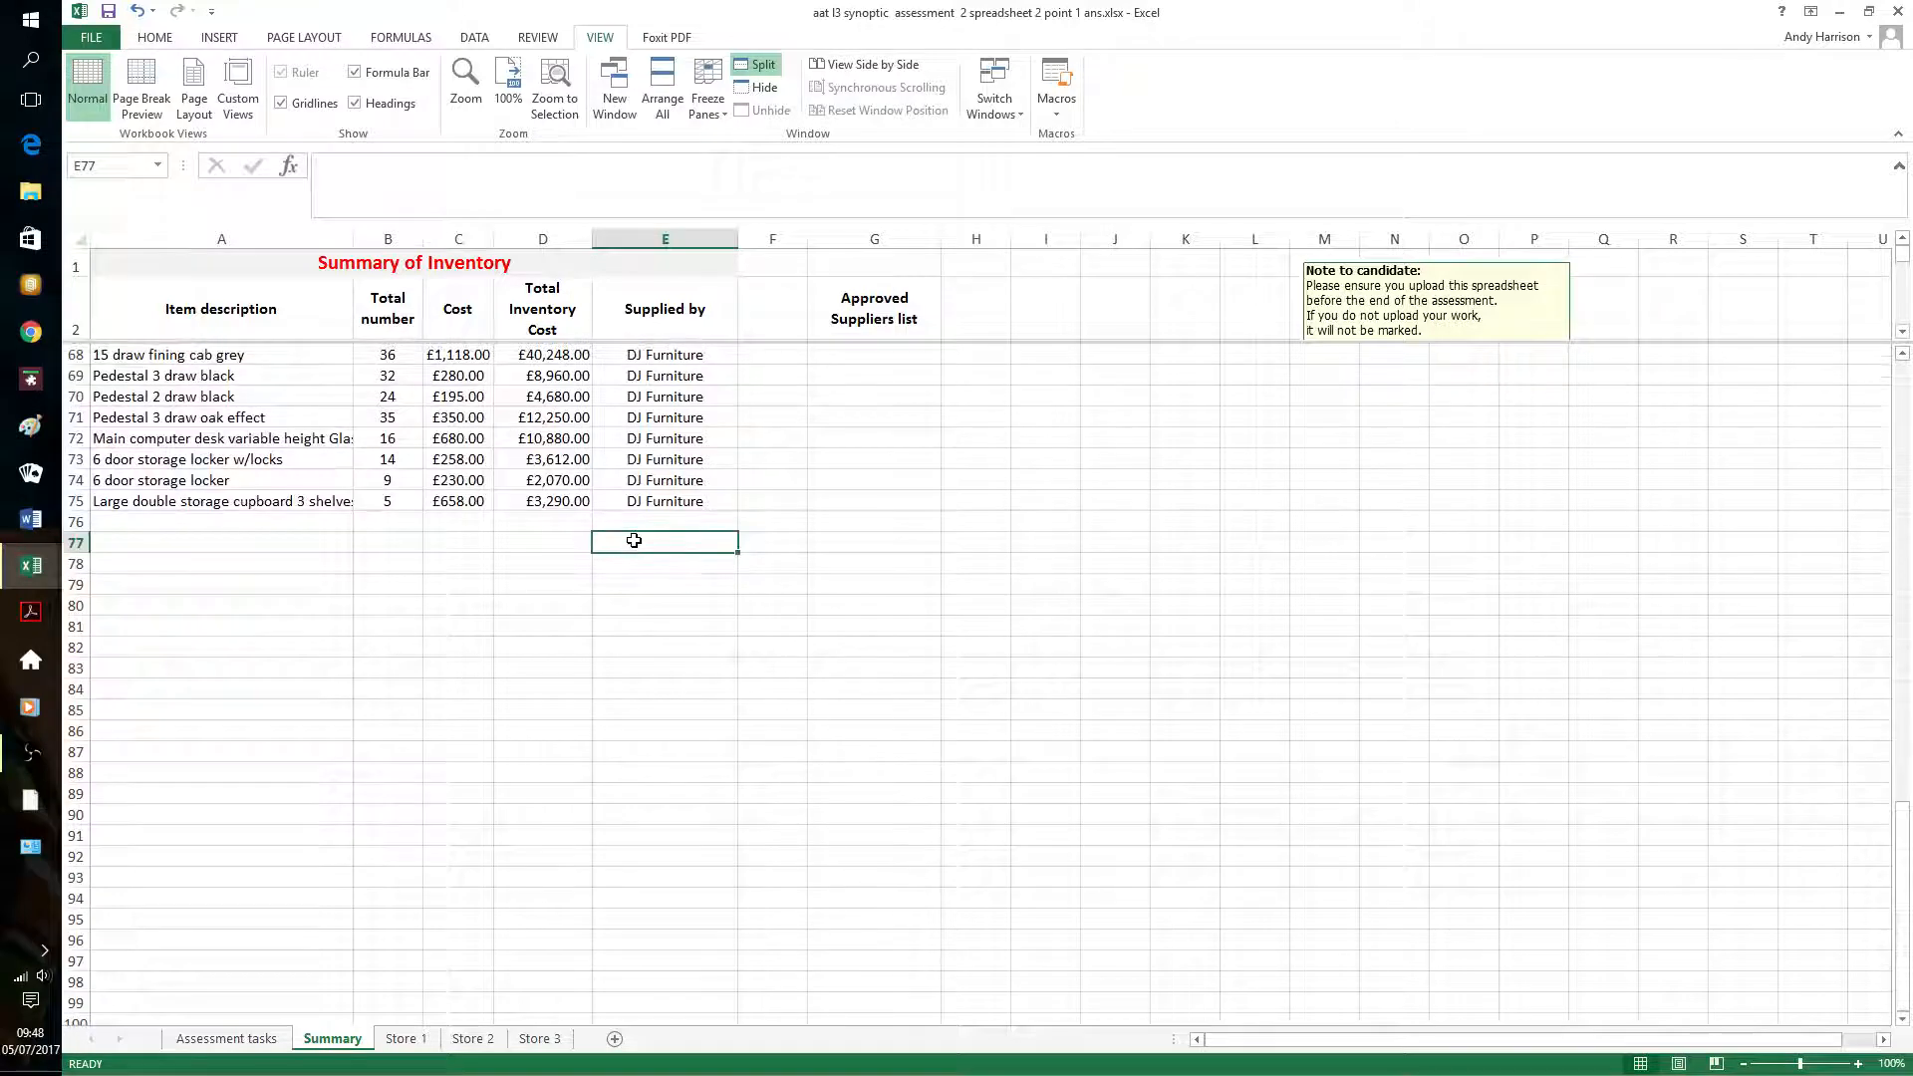
Enter a COUNTIF formula in C76 of the Summary sheet with range C3:C75 and criteria >800.00, and check the formula
click(452, 520)
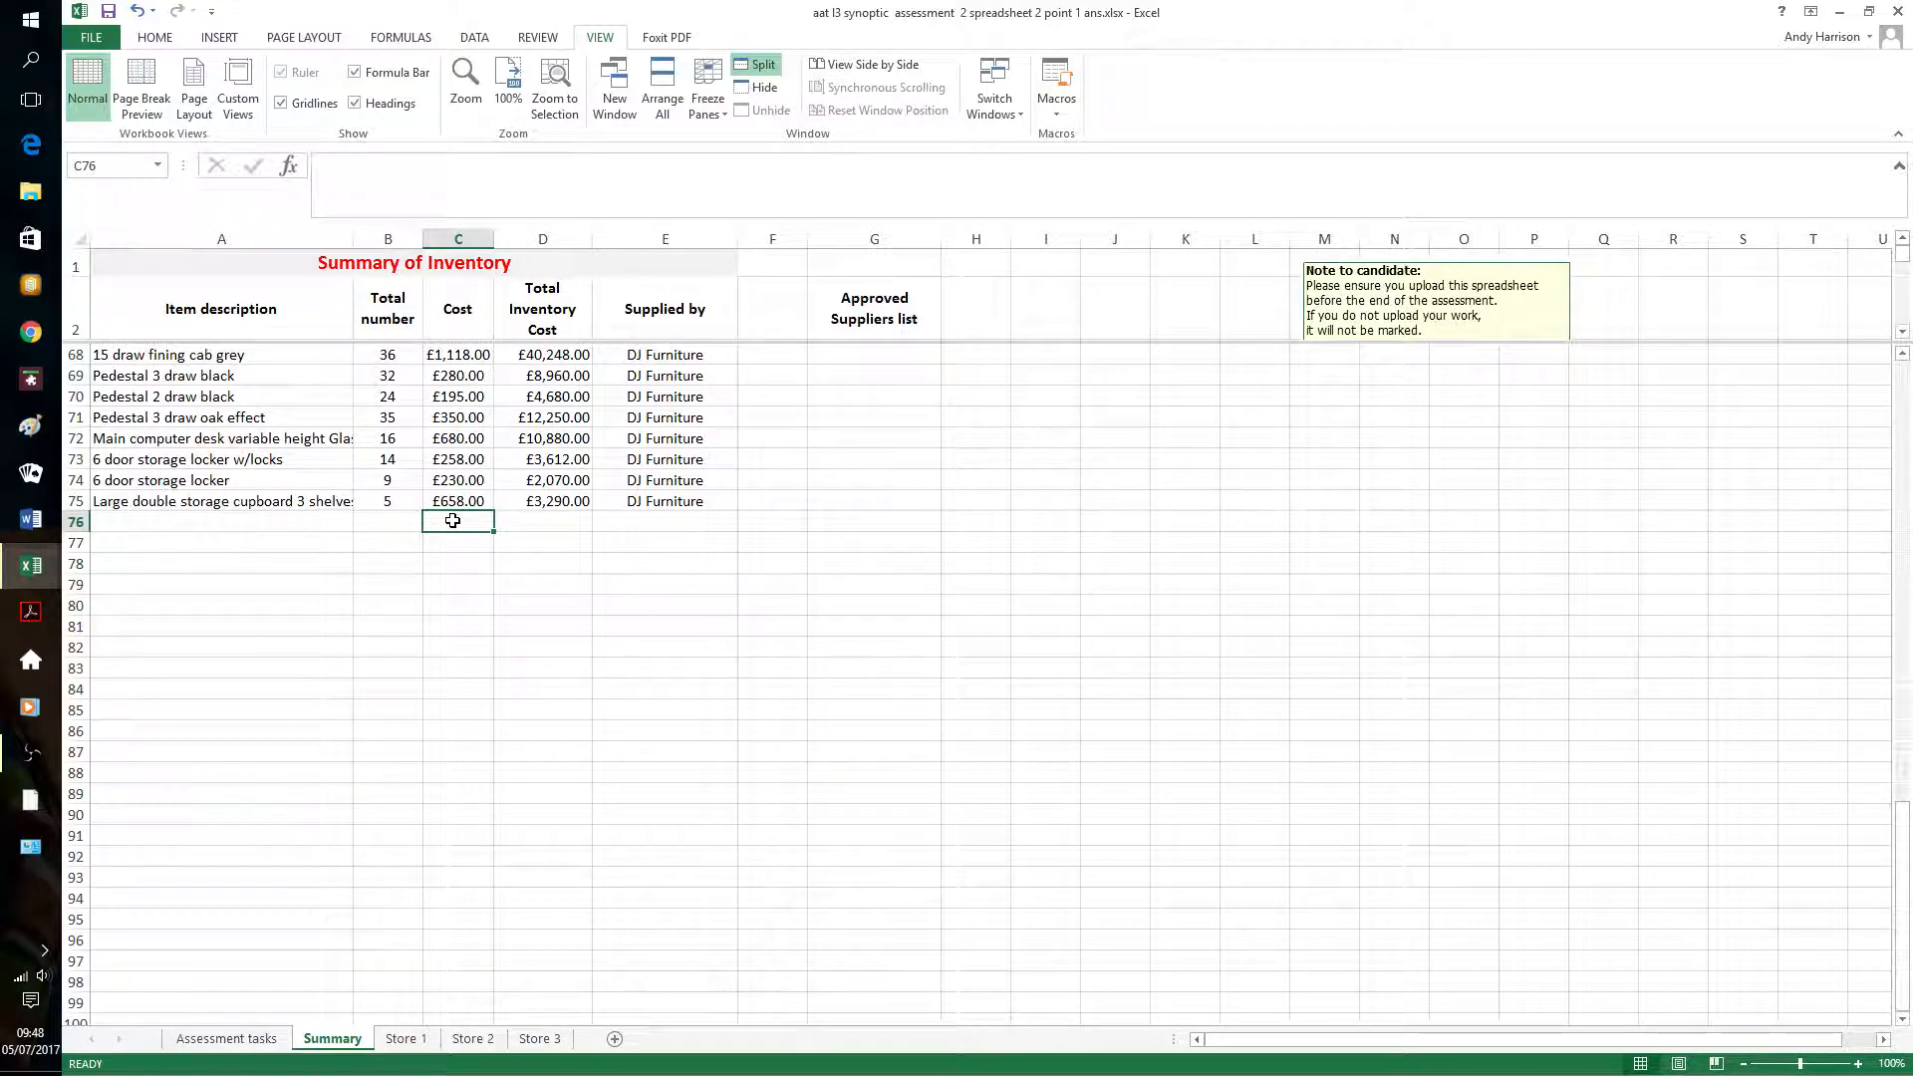
text(=)
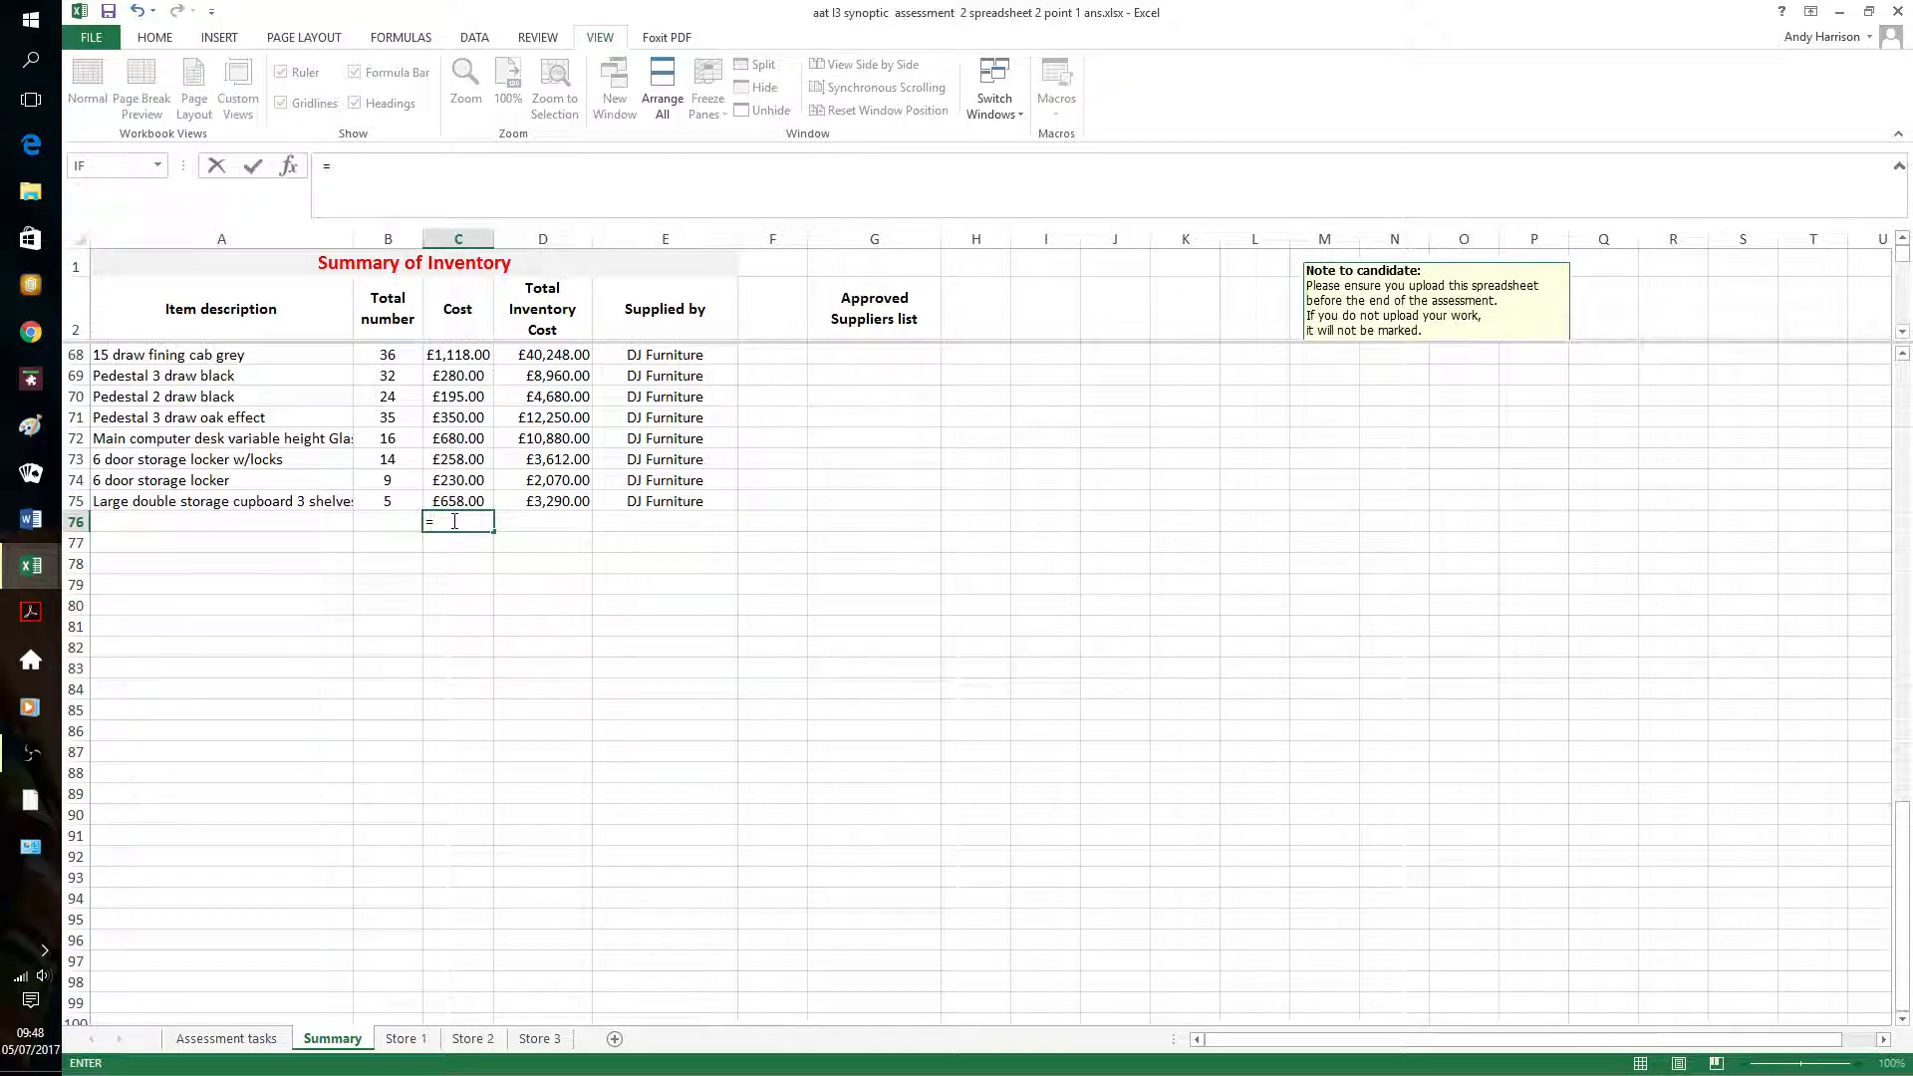
click(289, 166)
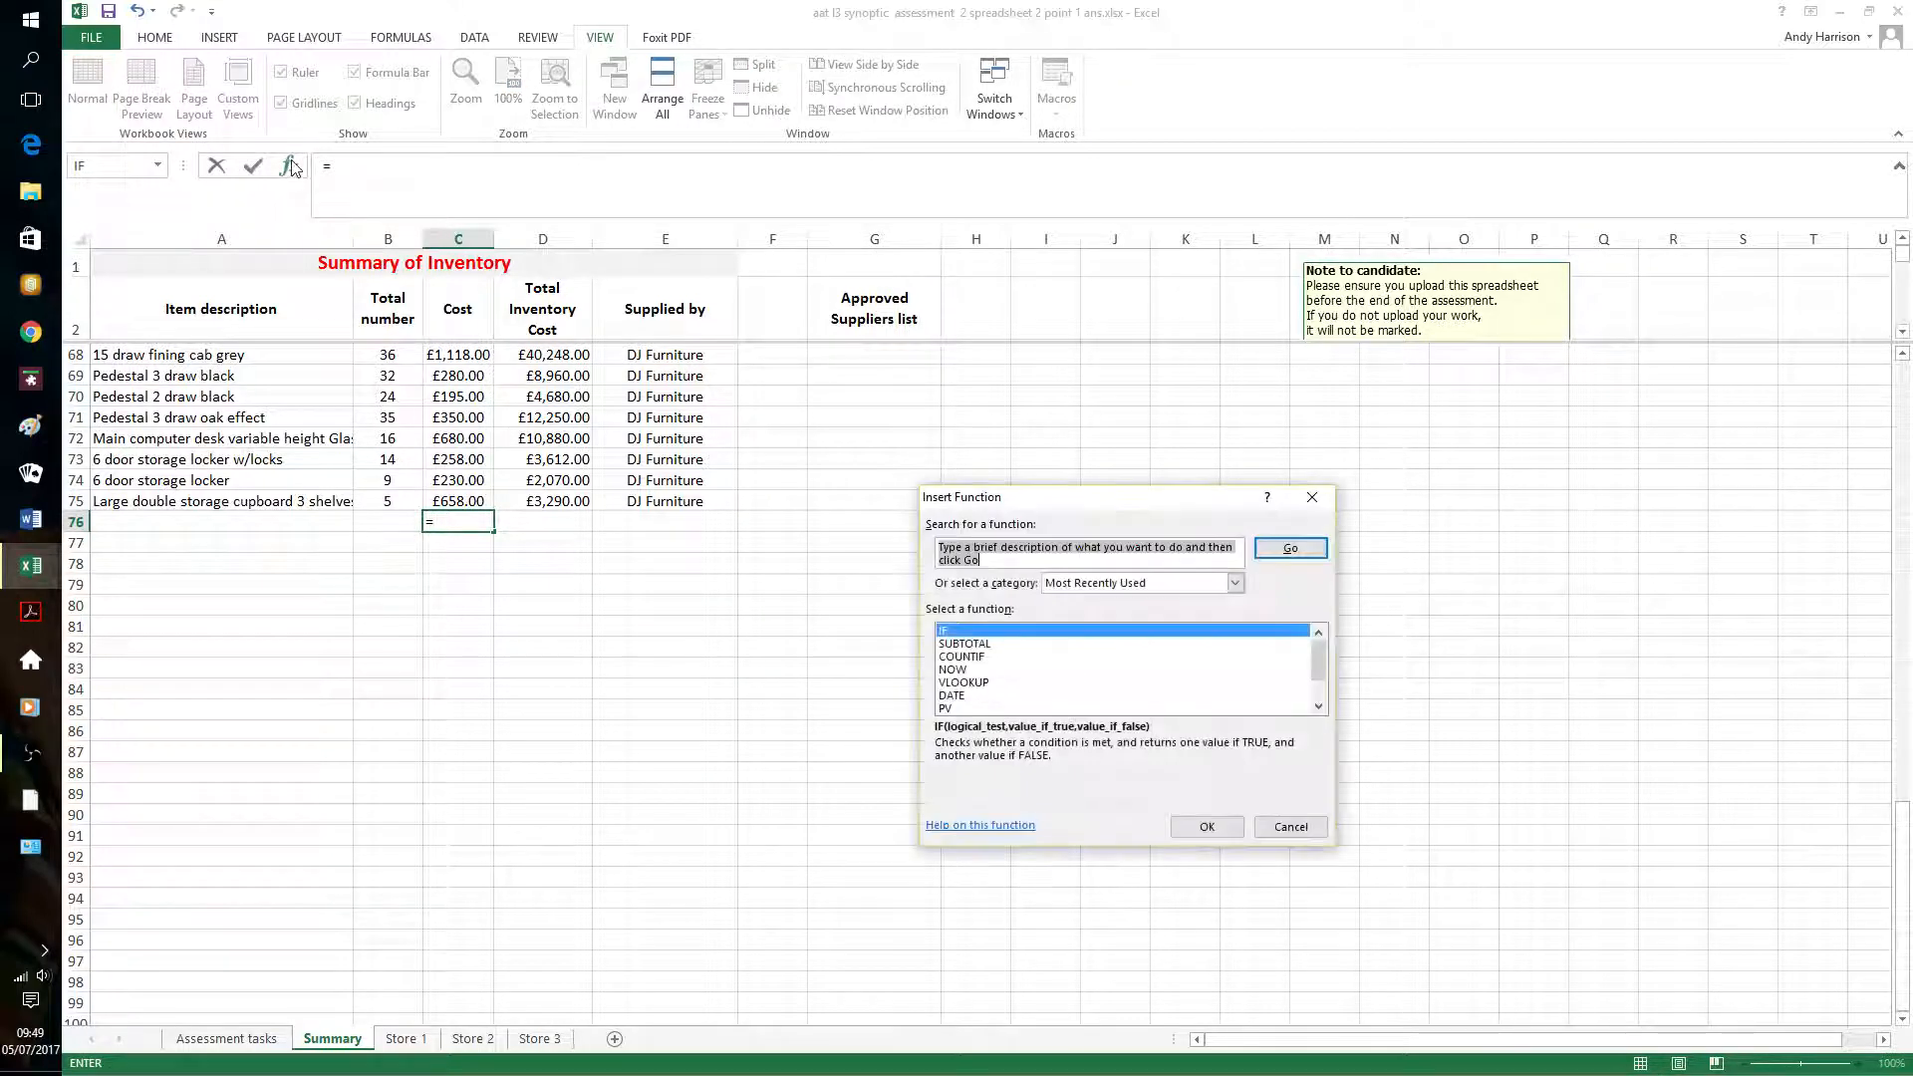
click(962, 656)
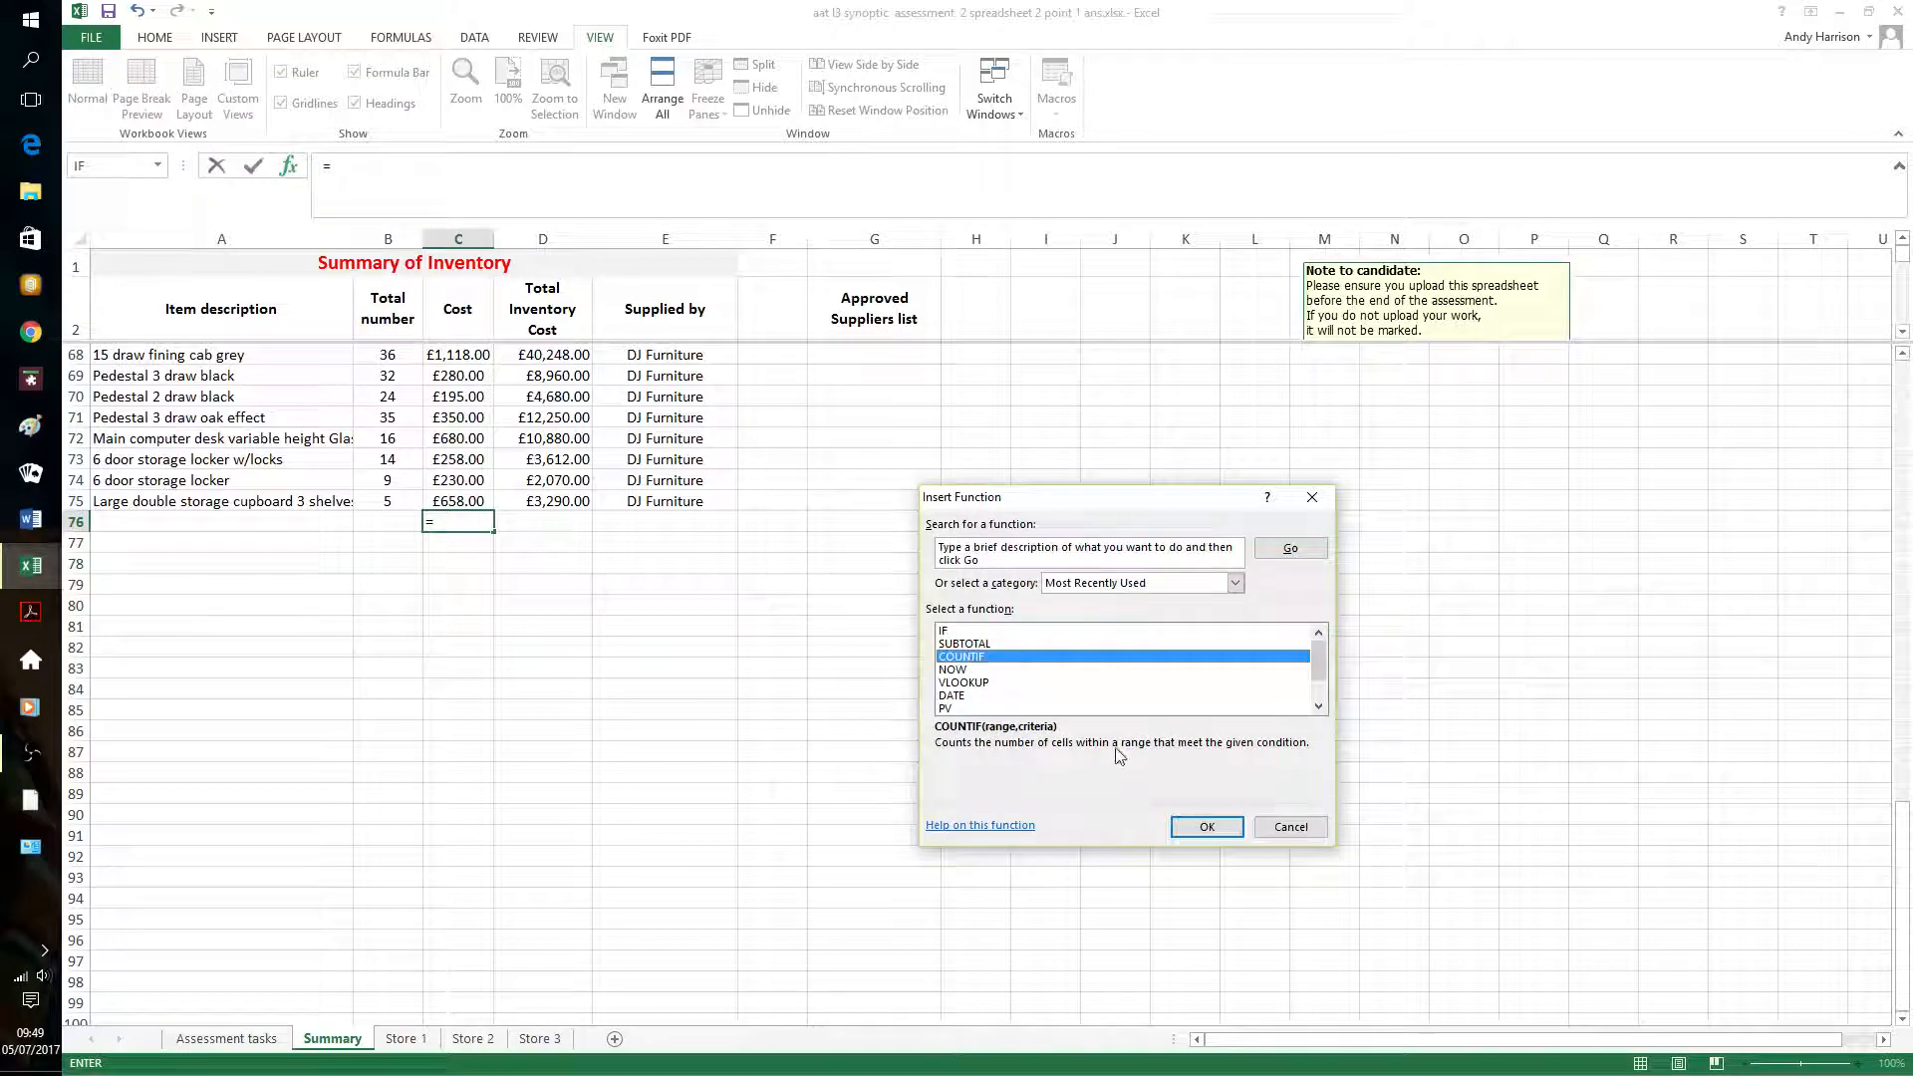
click(1207, 827)
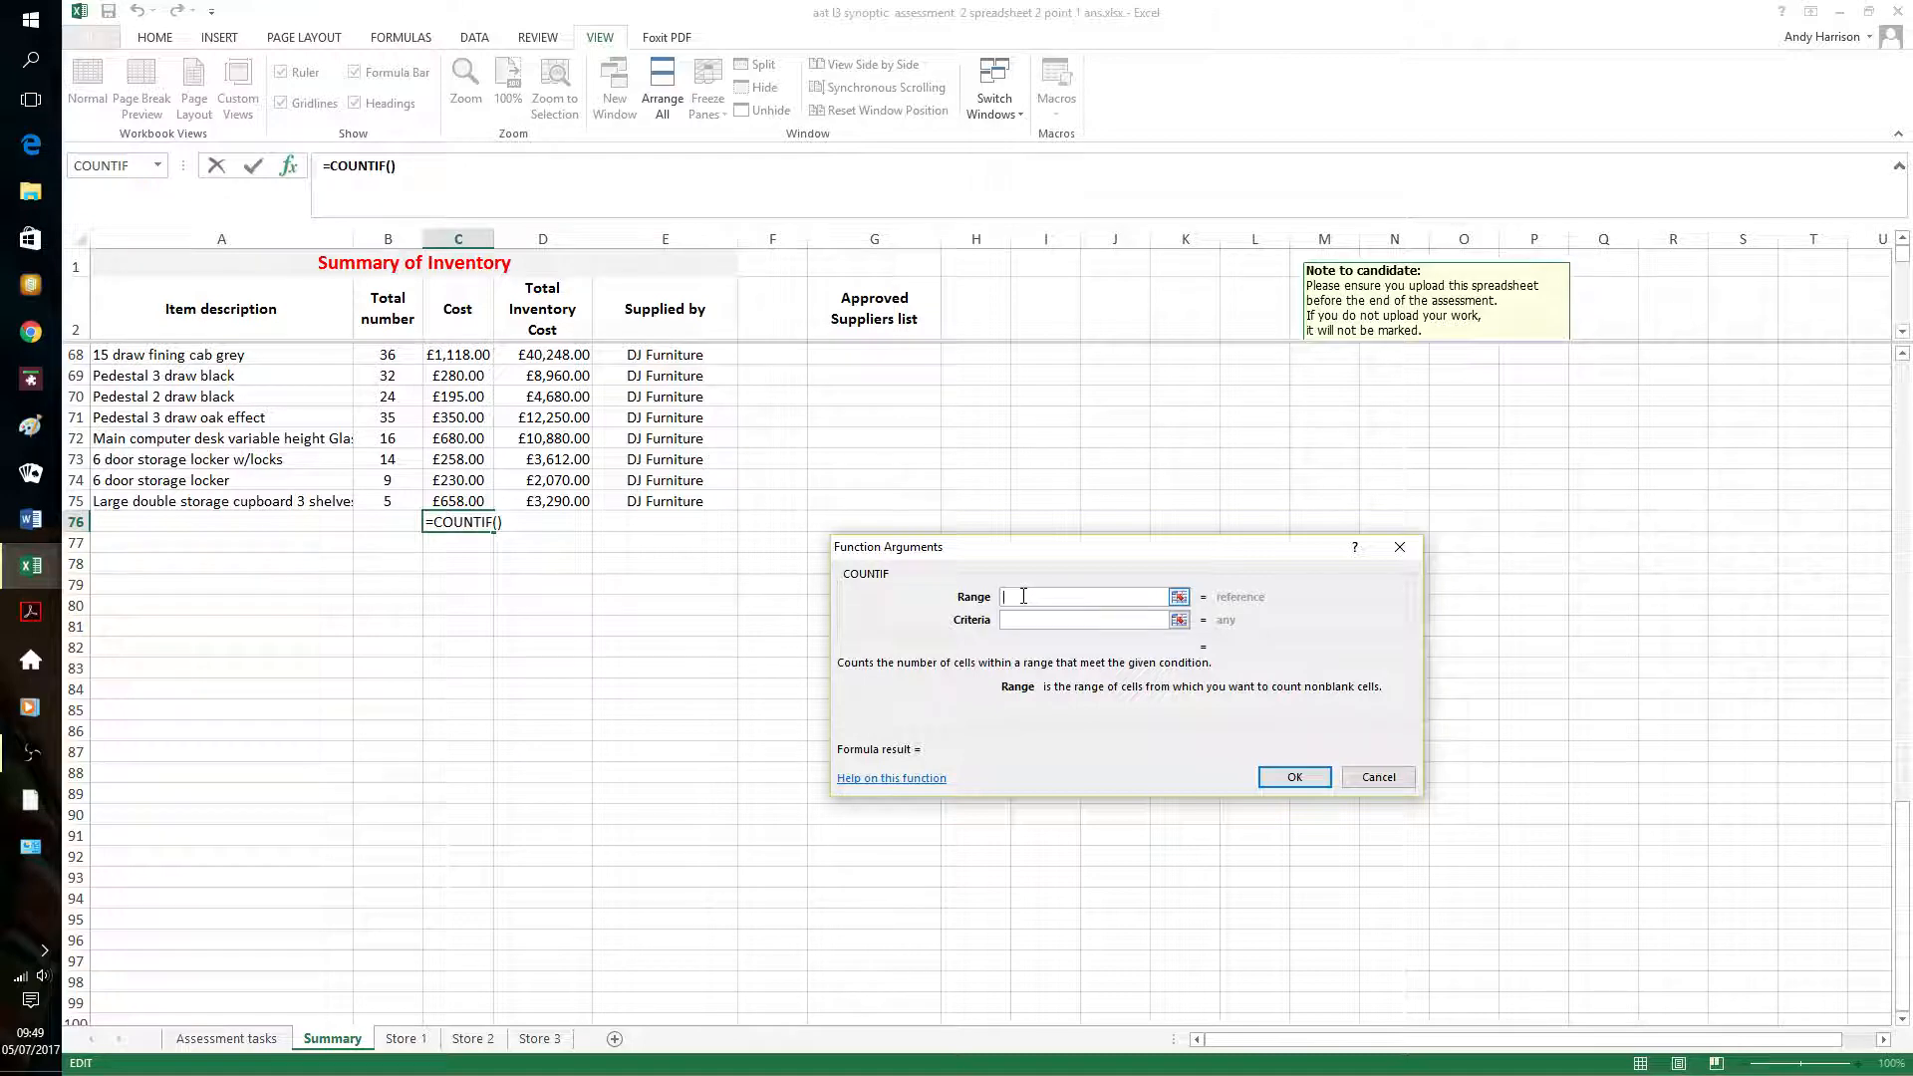
text(c3:c75)
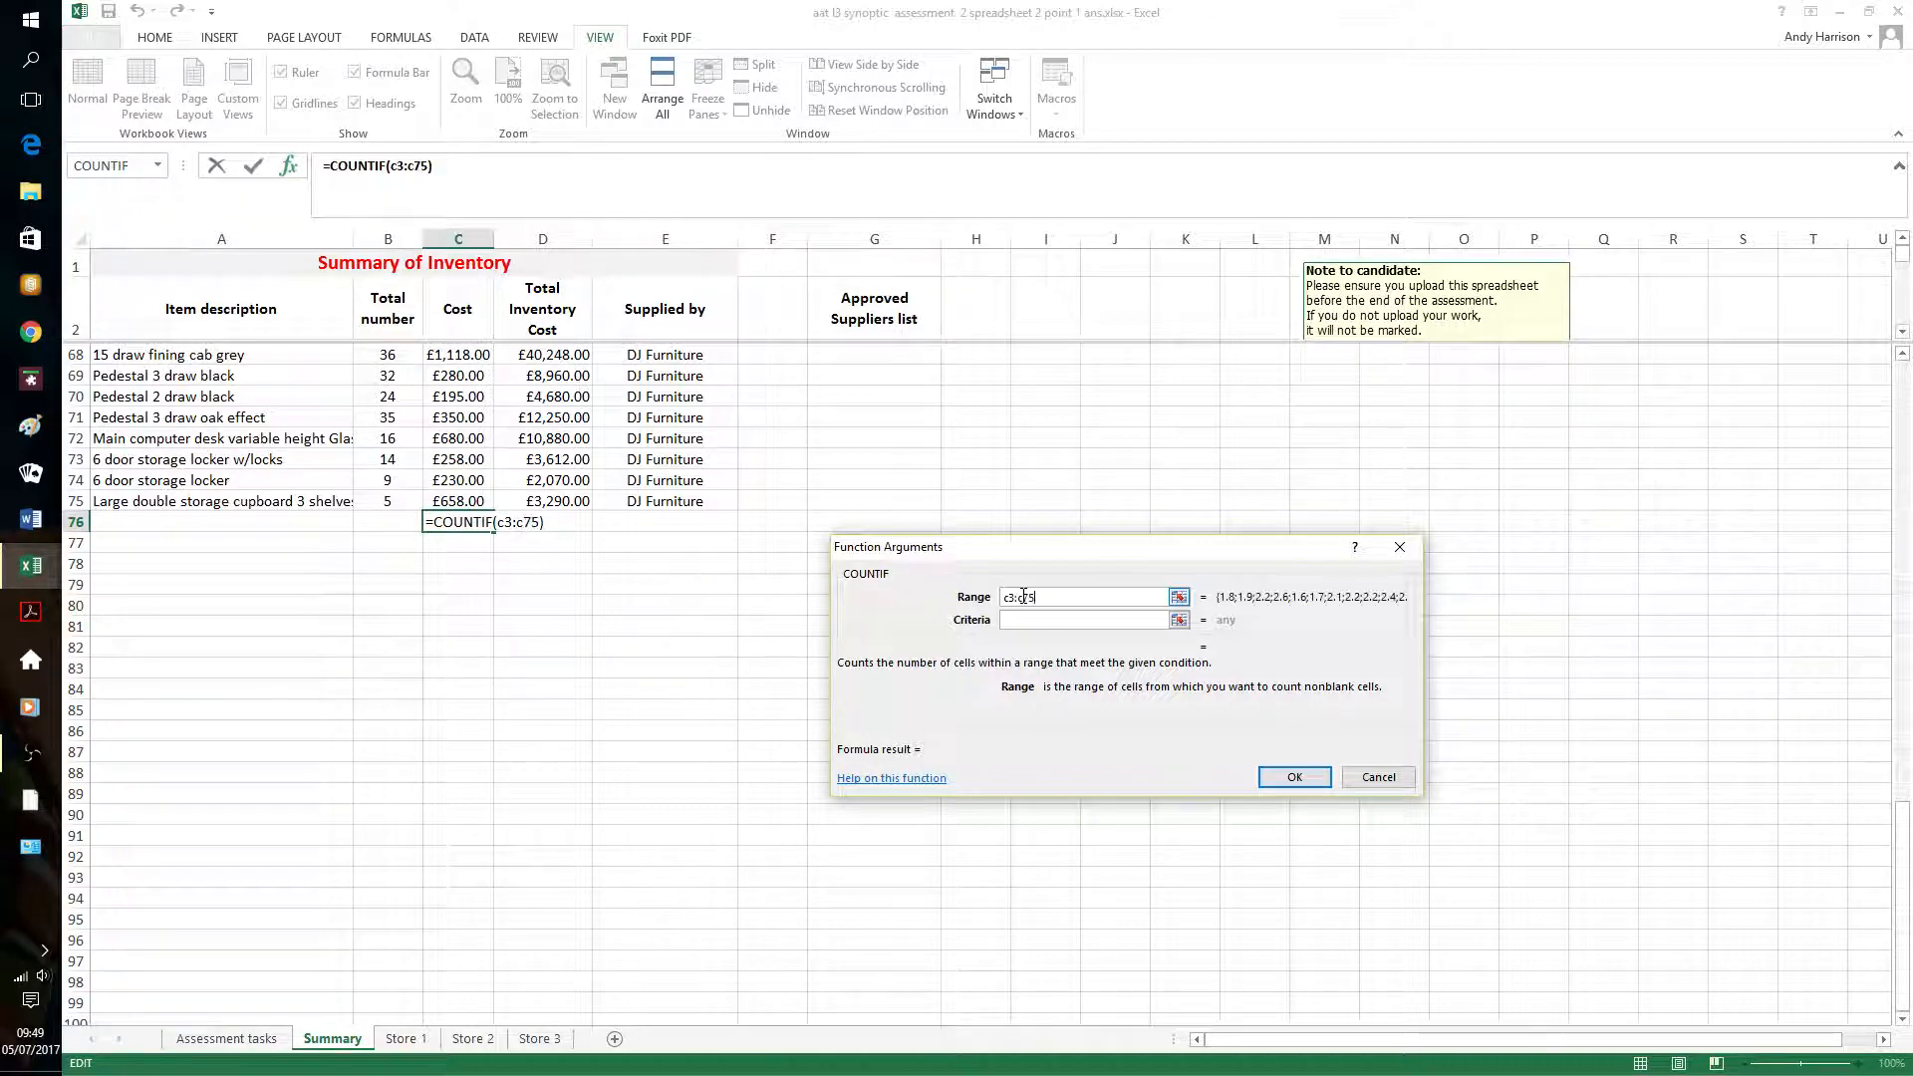
click(1038, 622)
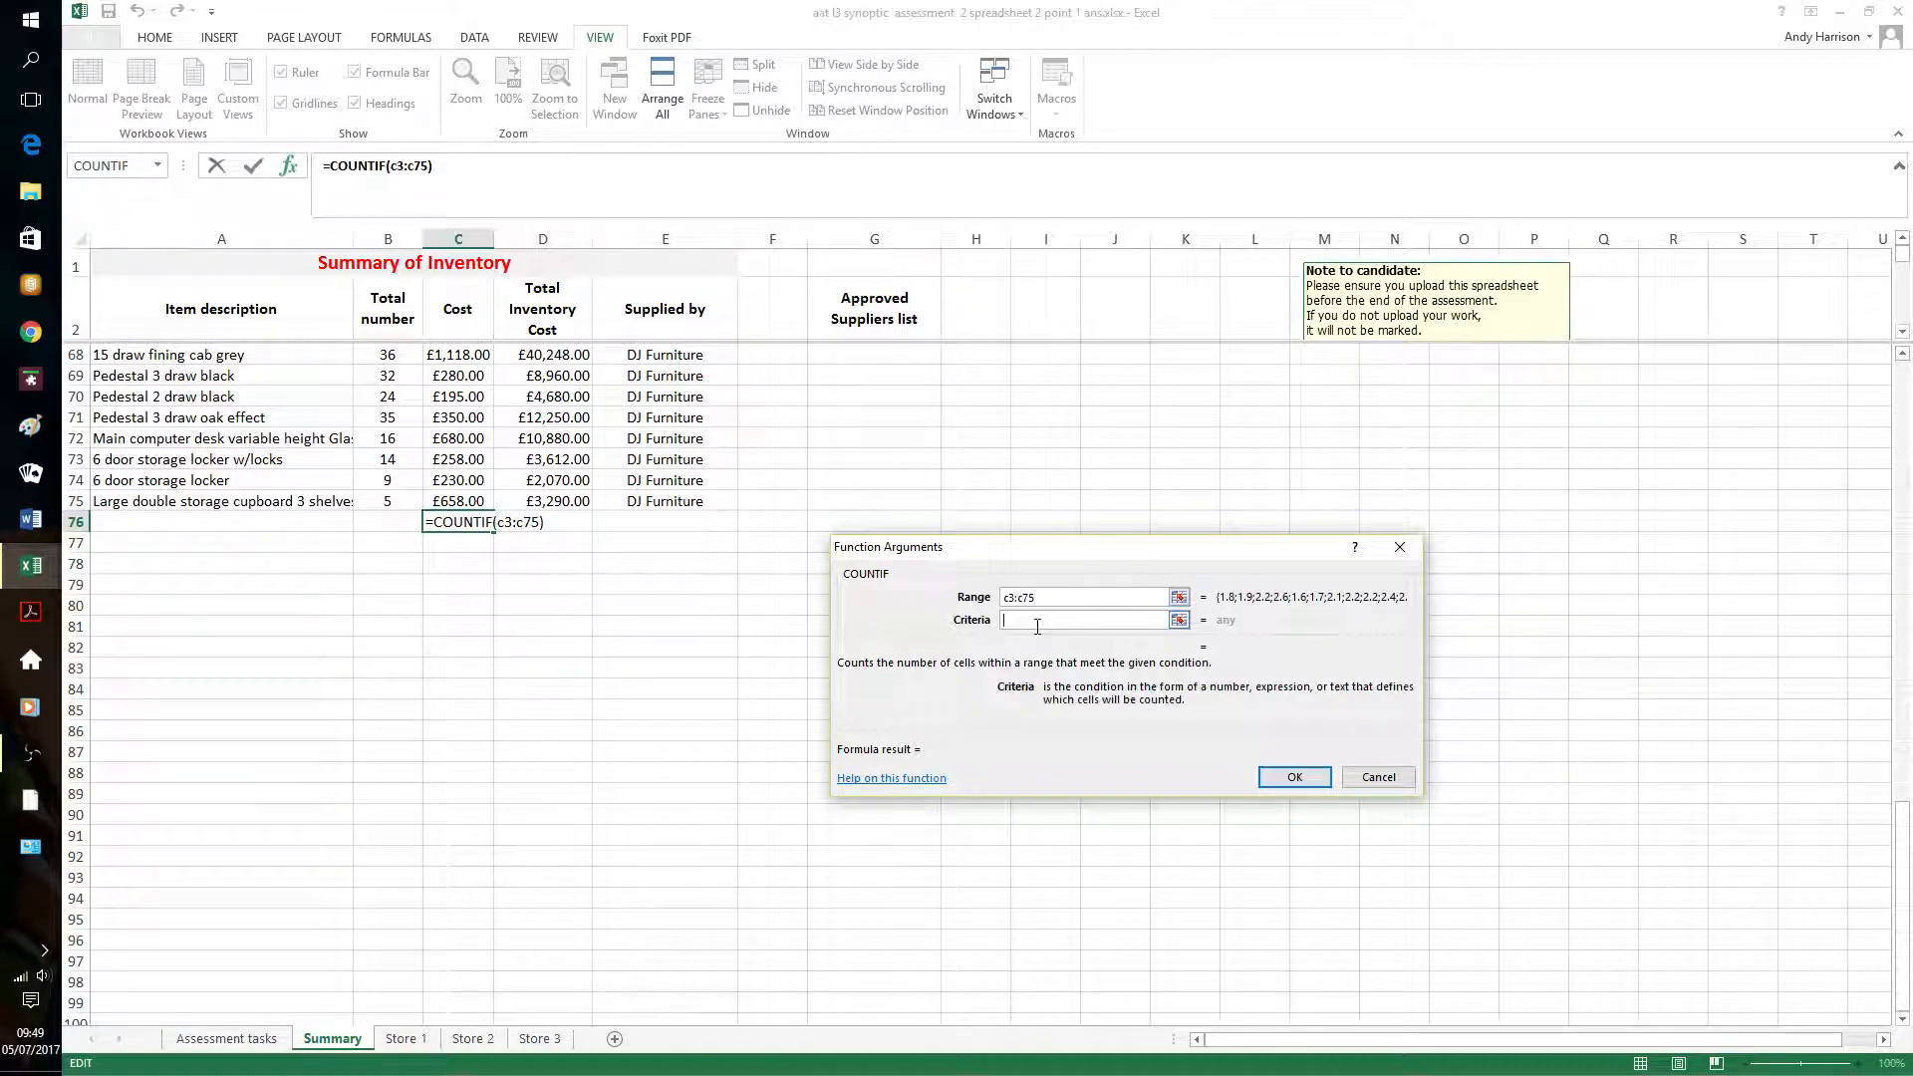
text(>800.00)
click(1294, 777)
click(649, 661)
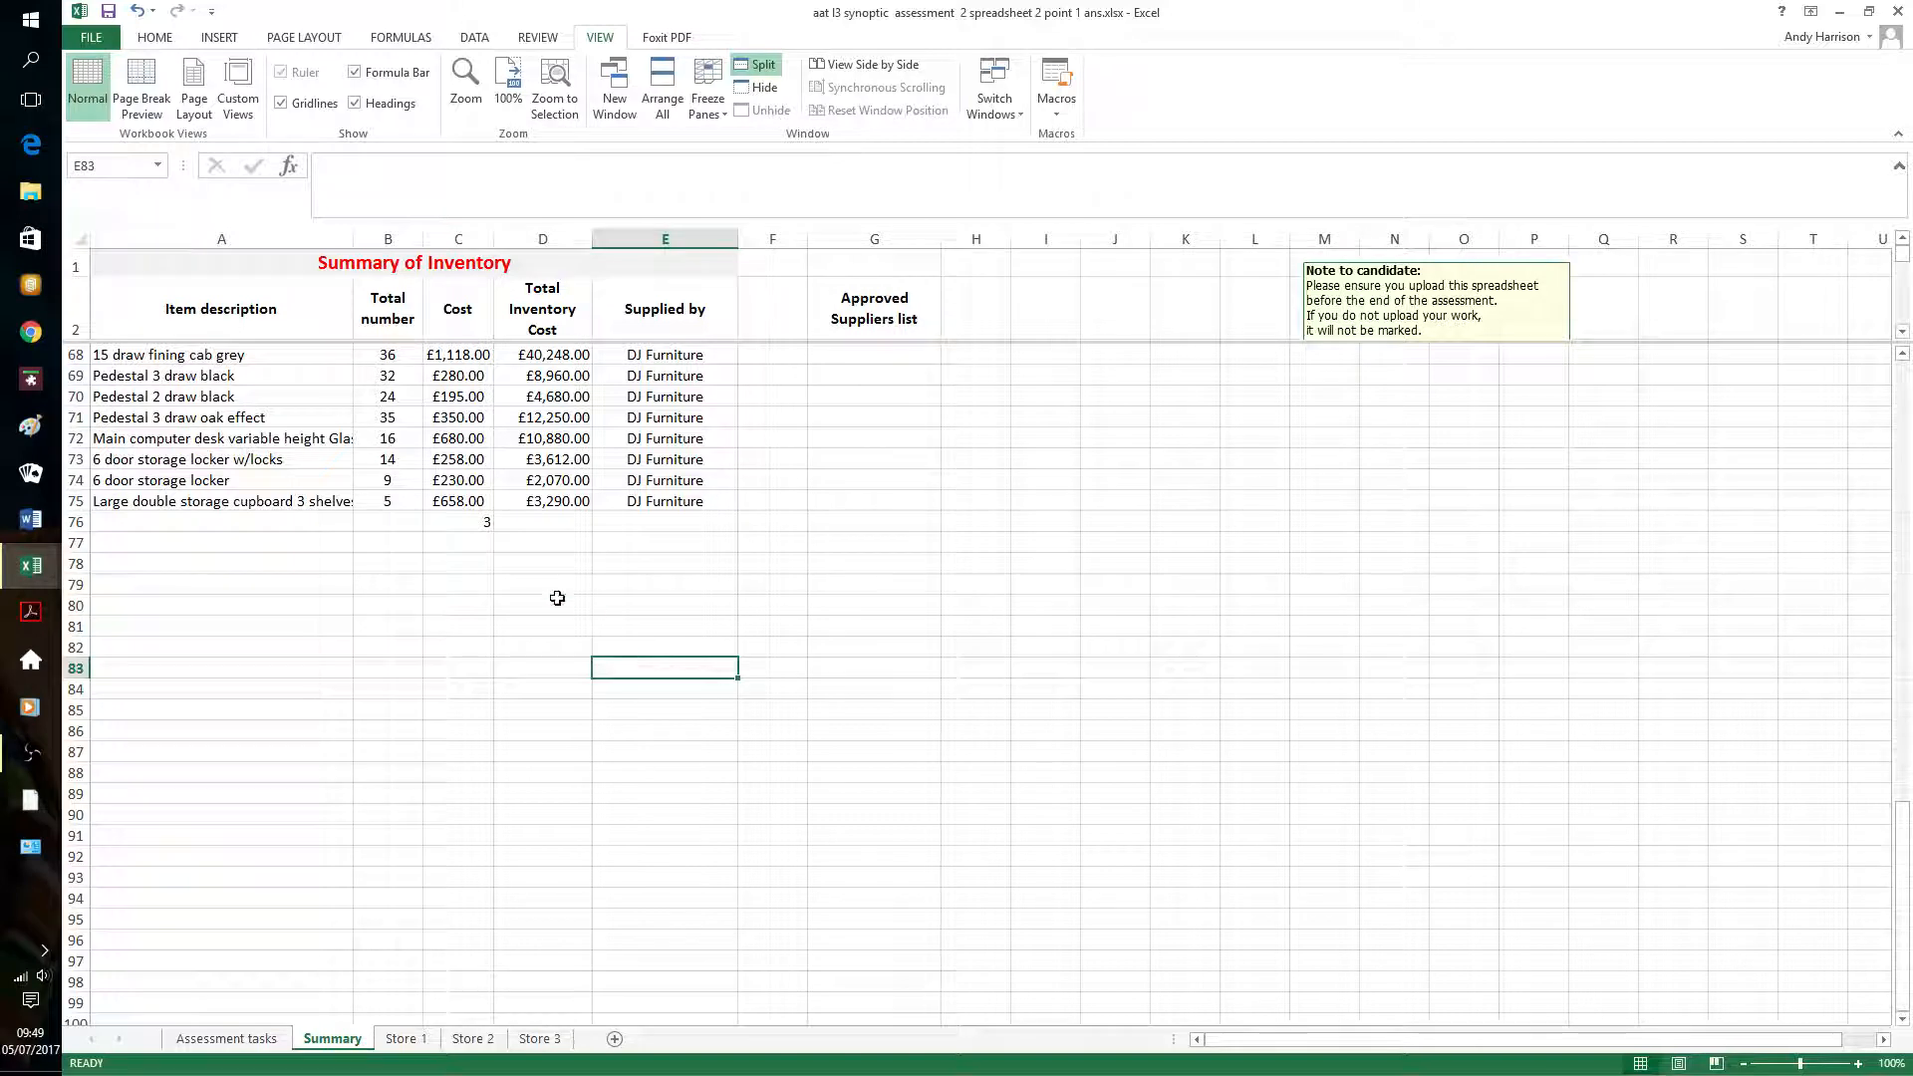
click(477, 525)
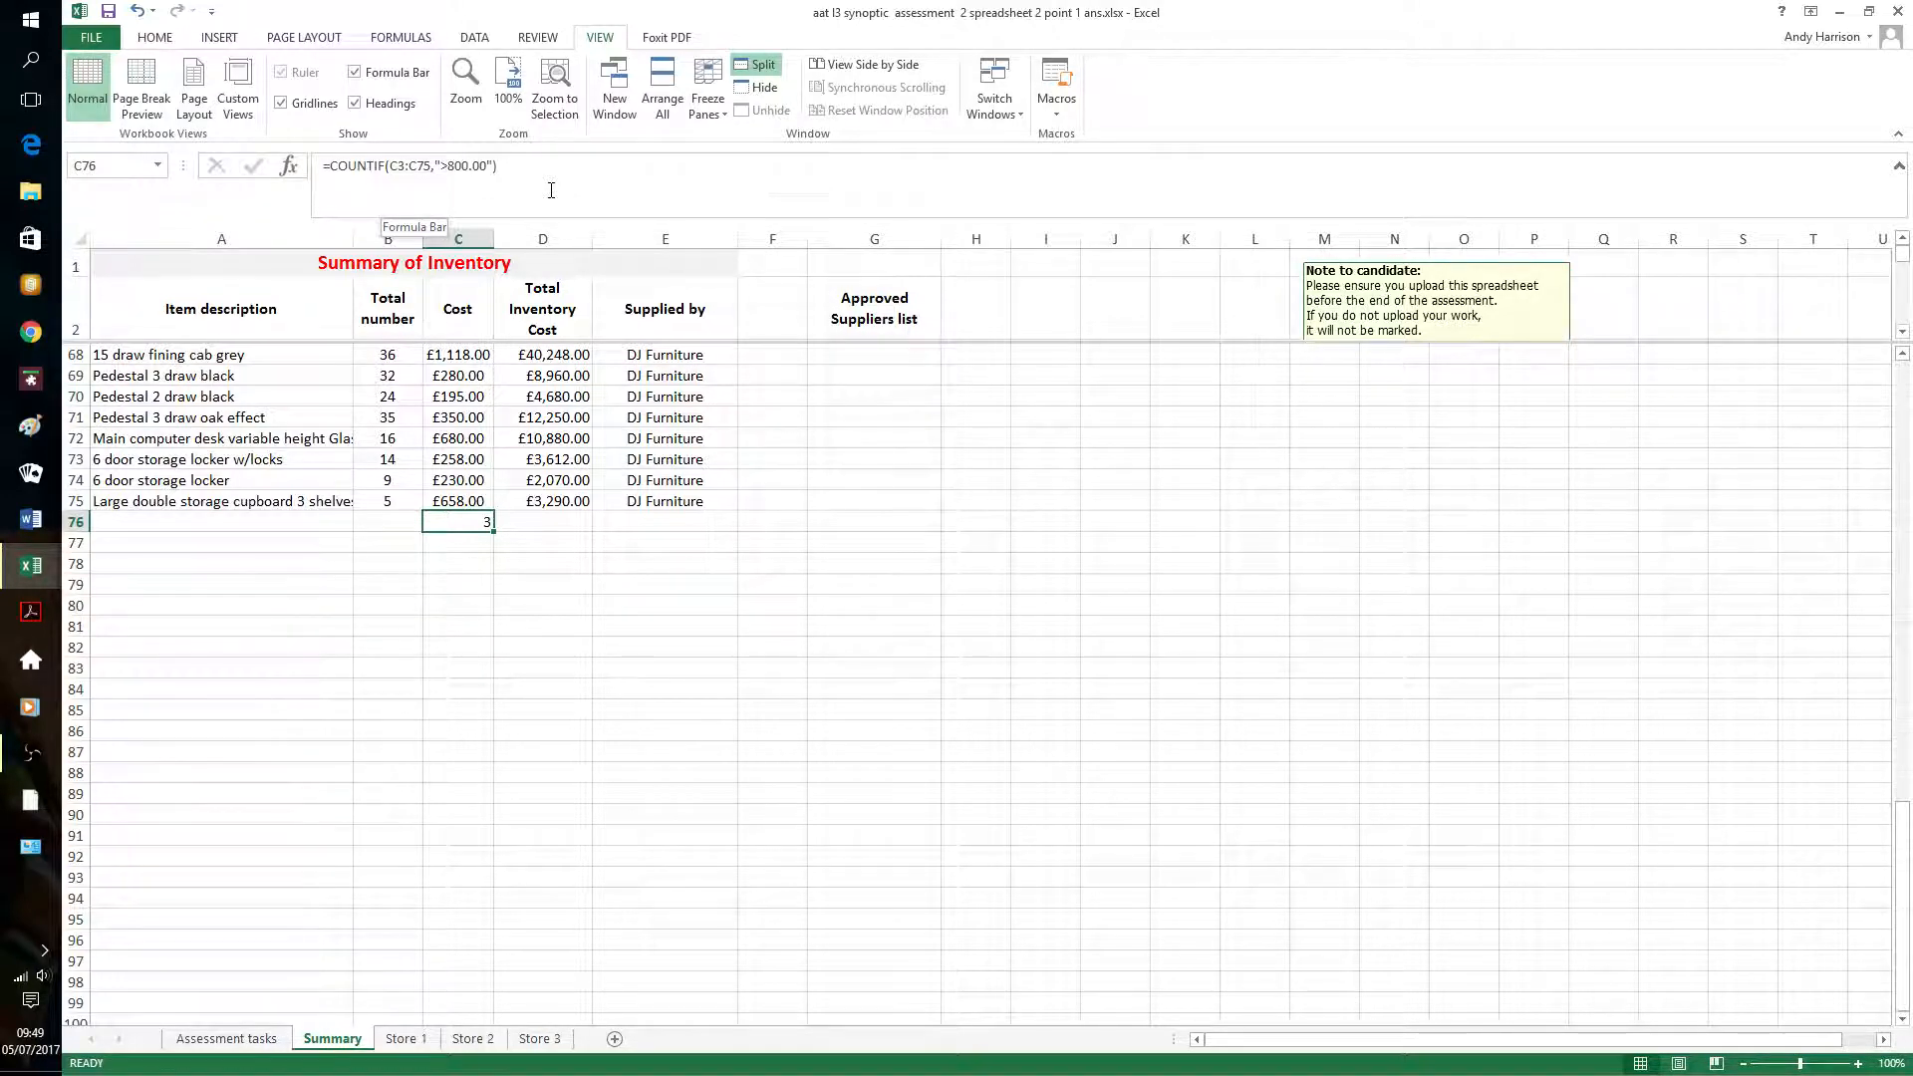
Insert a PivotChart with a PivotTable on a new worksheet, based on the Summary range A2:E75 including the column headings
scroll(888, 581, up, 20)
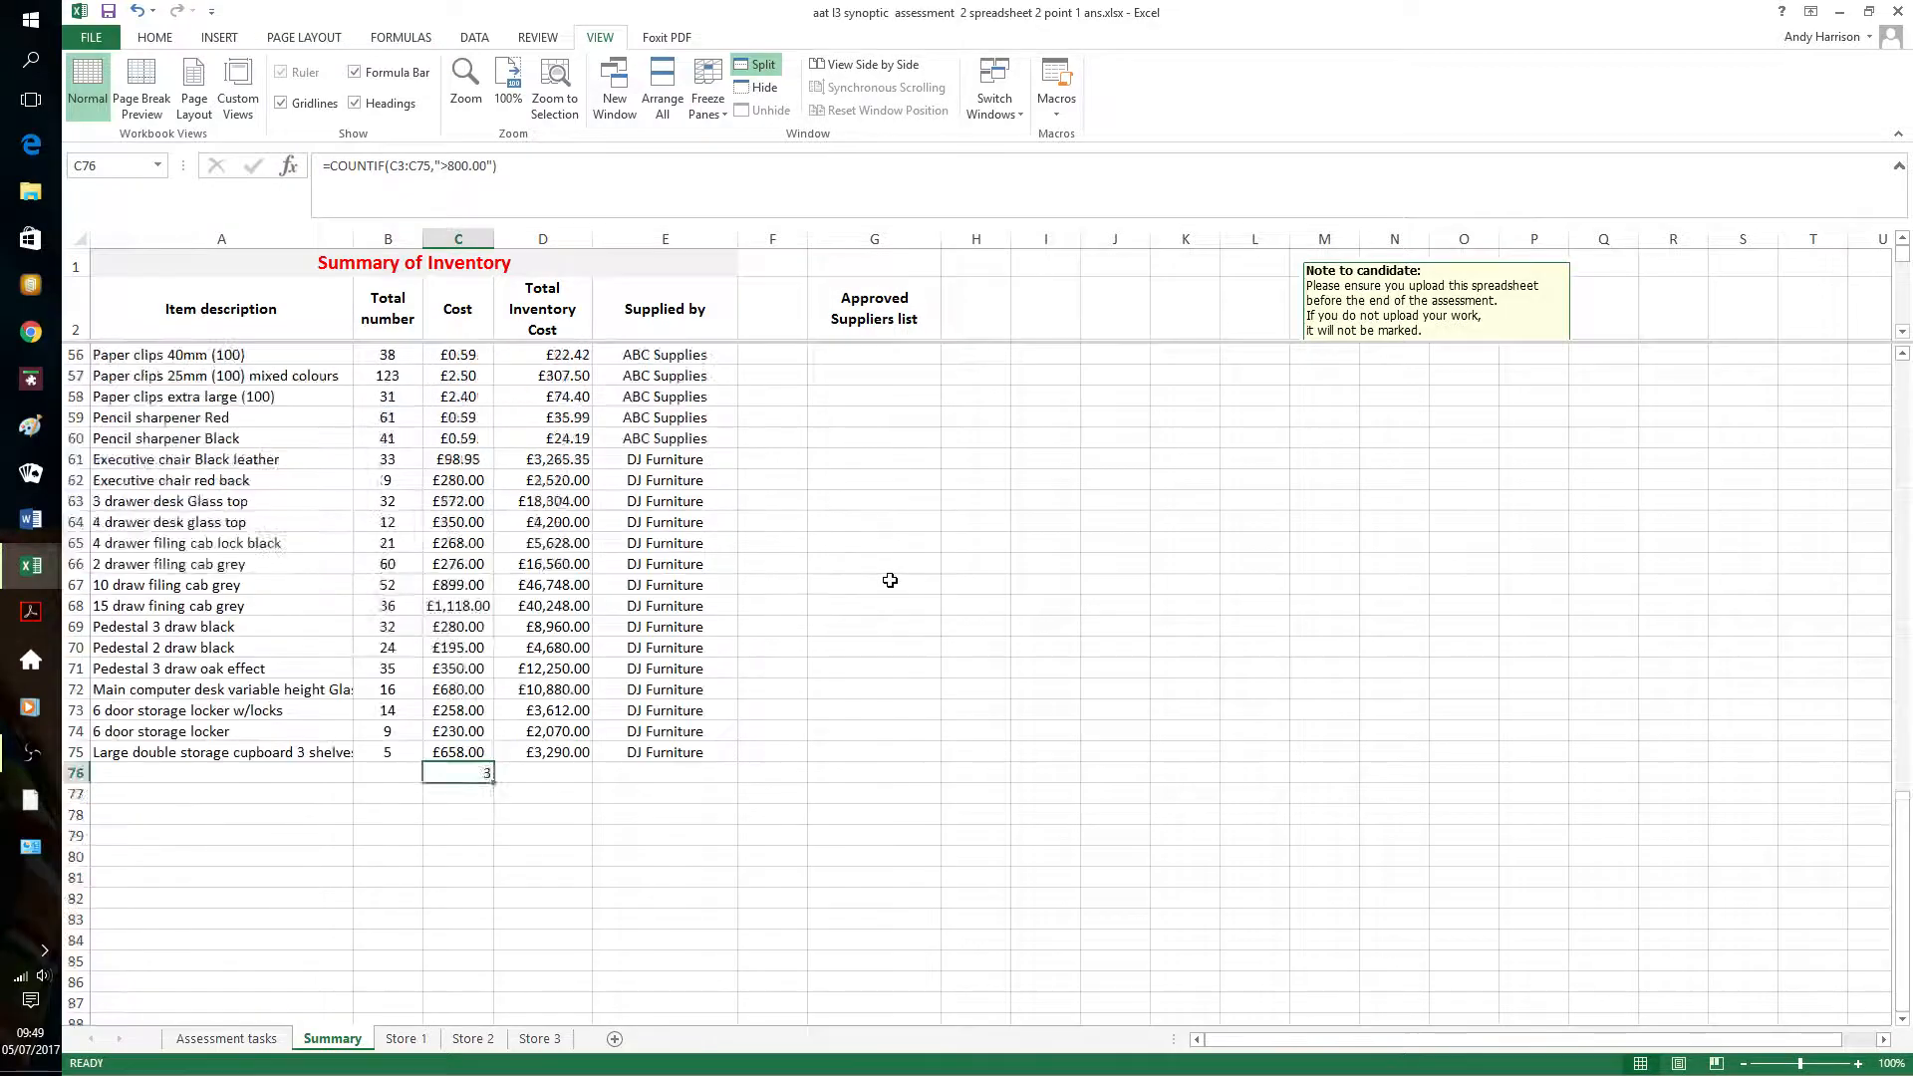
key(ctrl+Home)
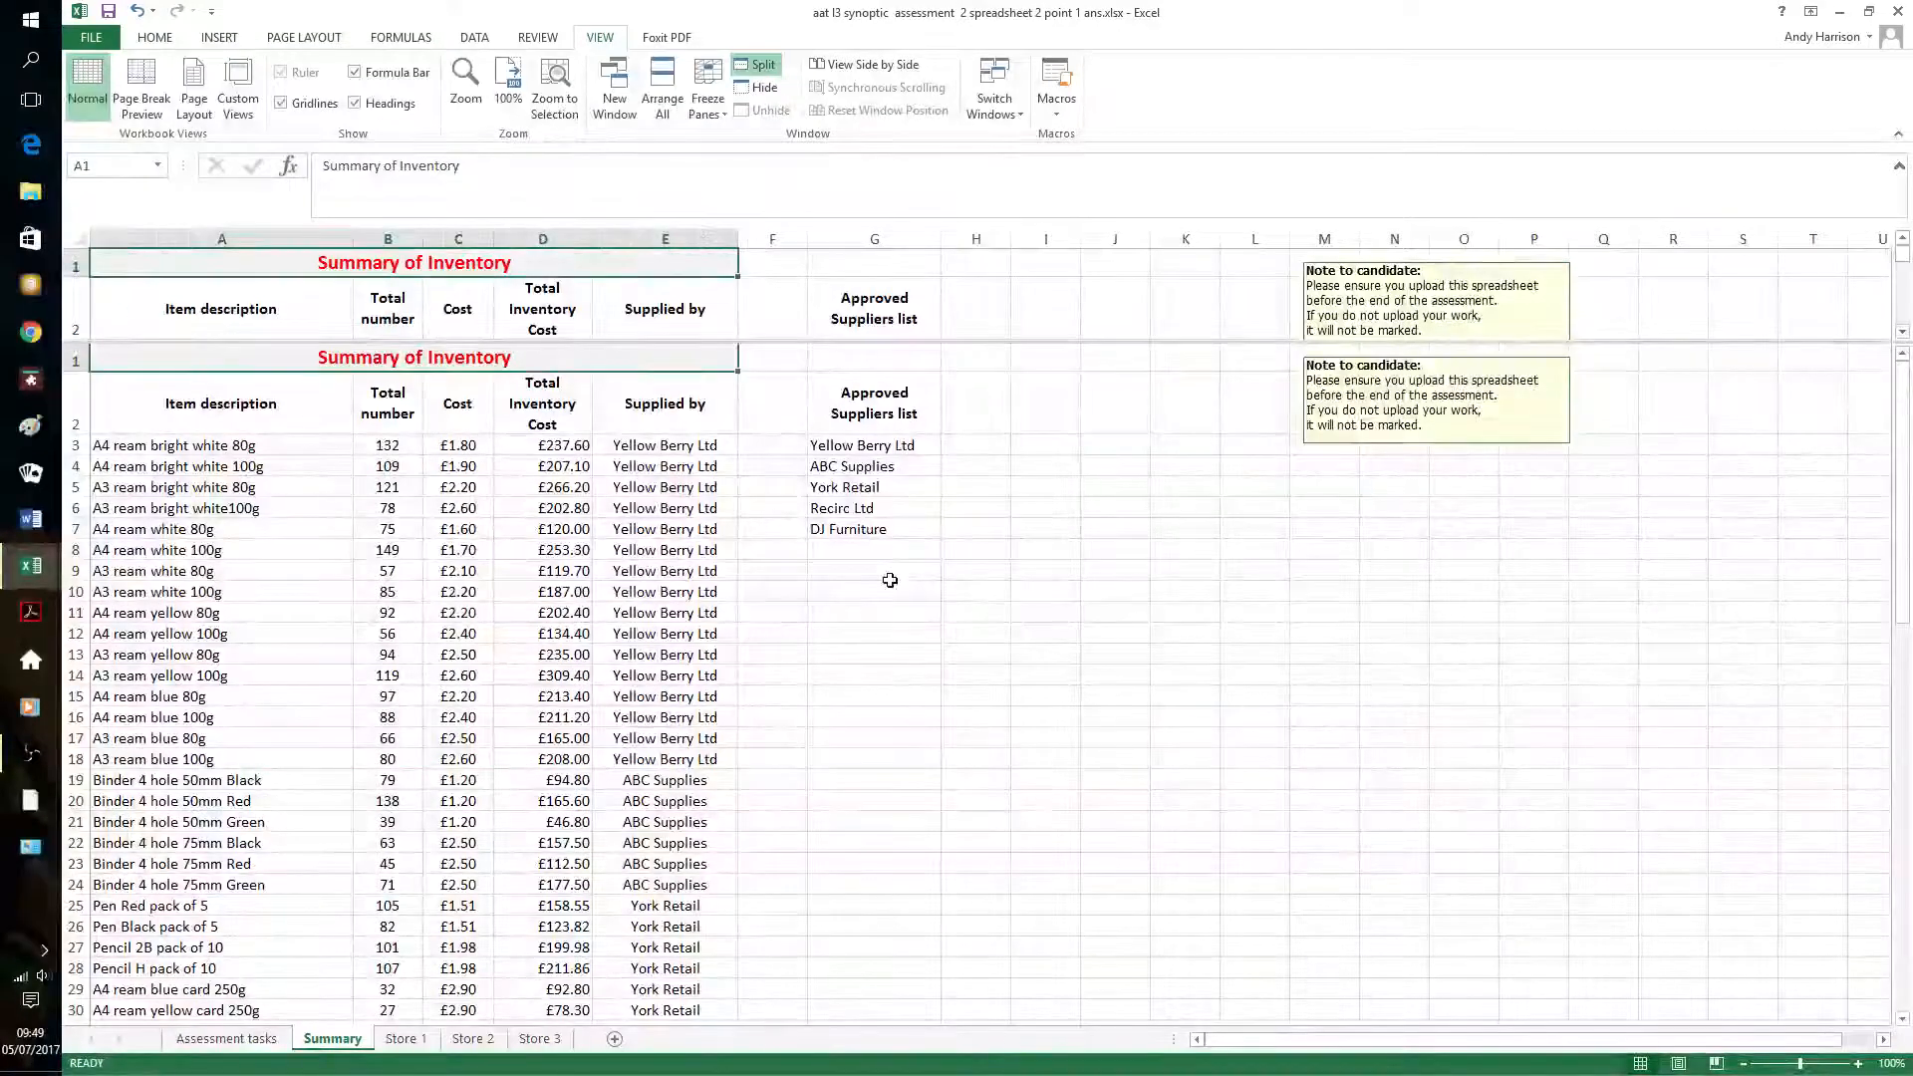
click(231, 414)
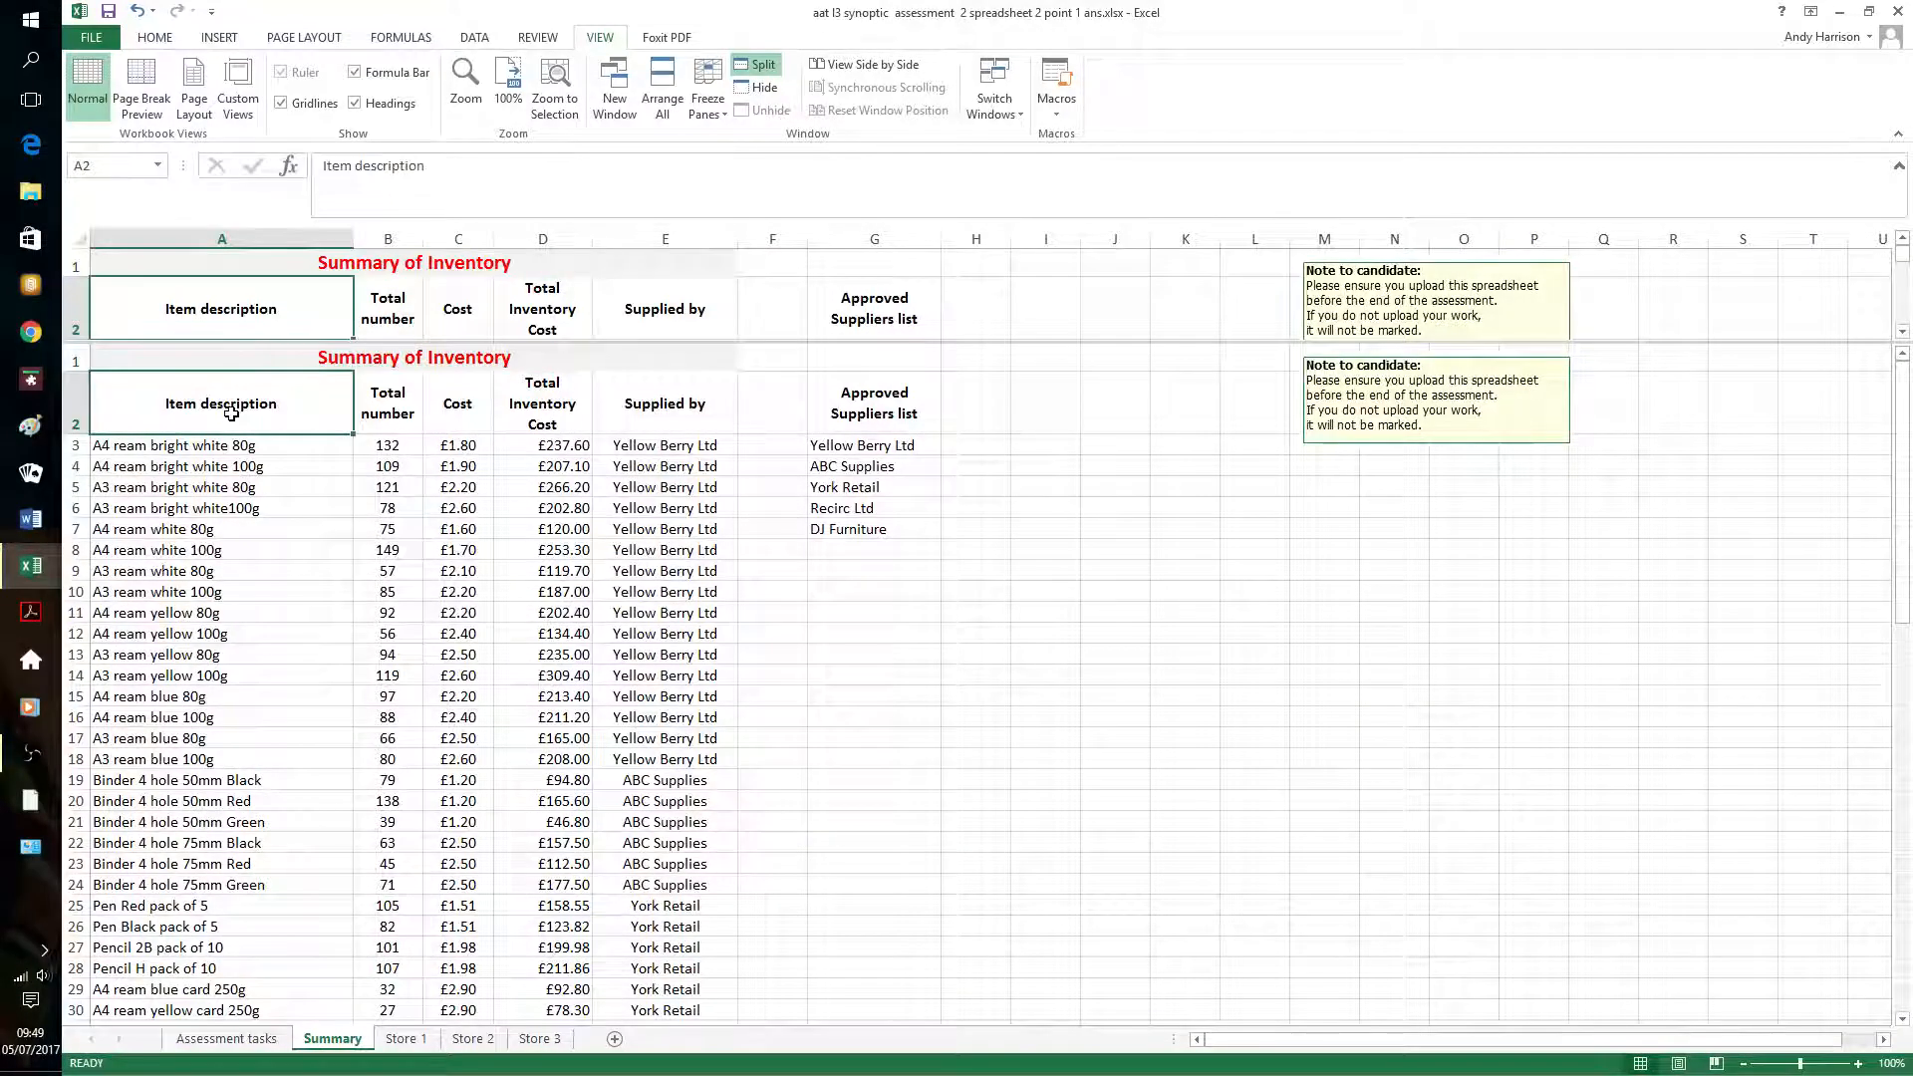
key(shift+Right)
key(shift+Right)
key(shift+Right)
key(shift+Right)
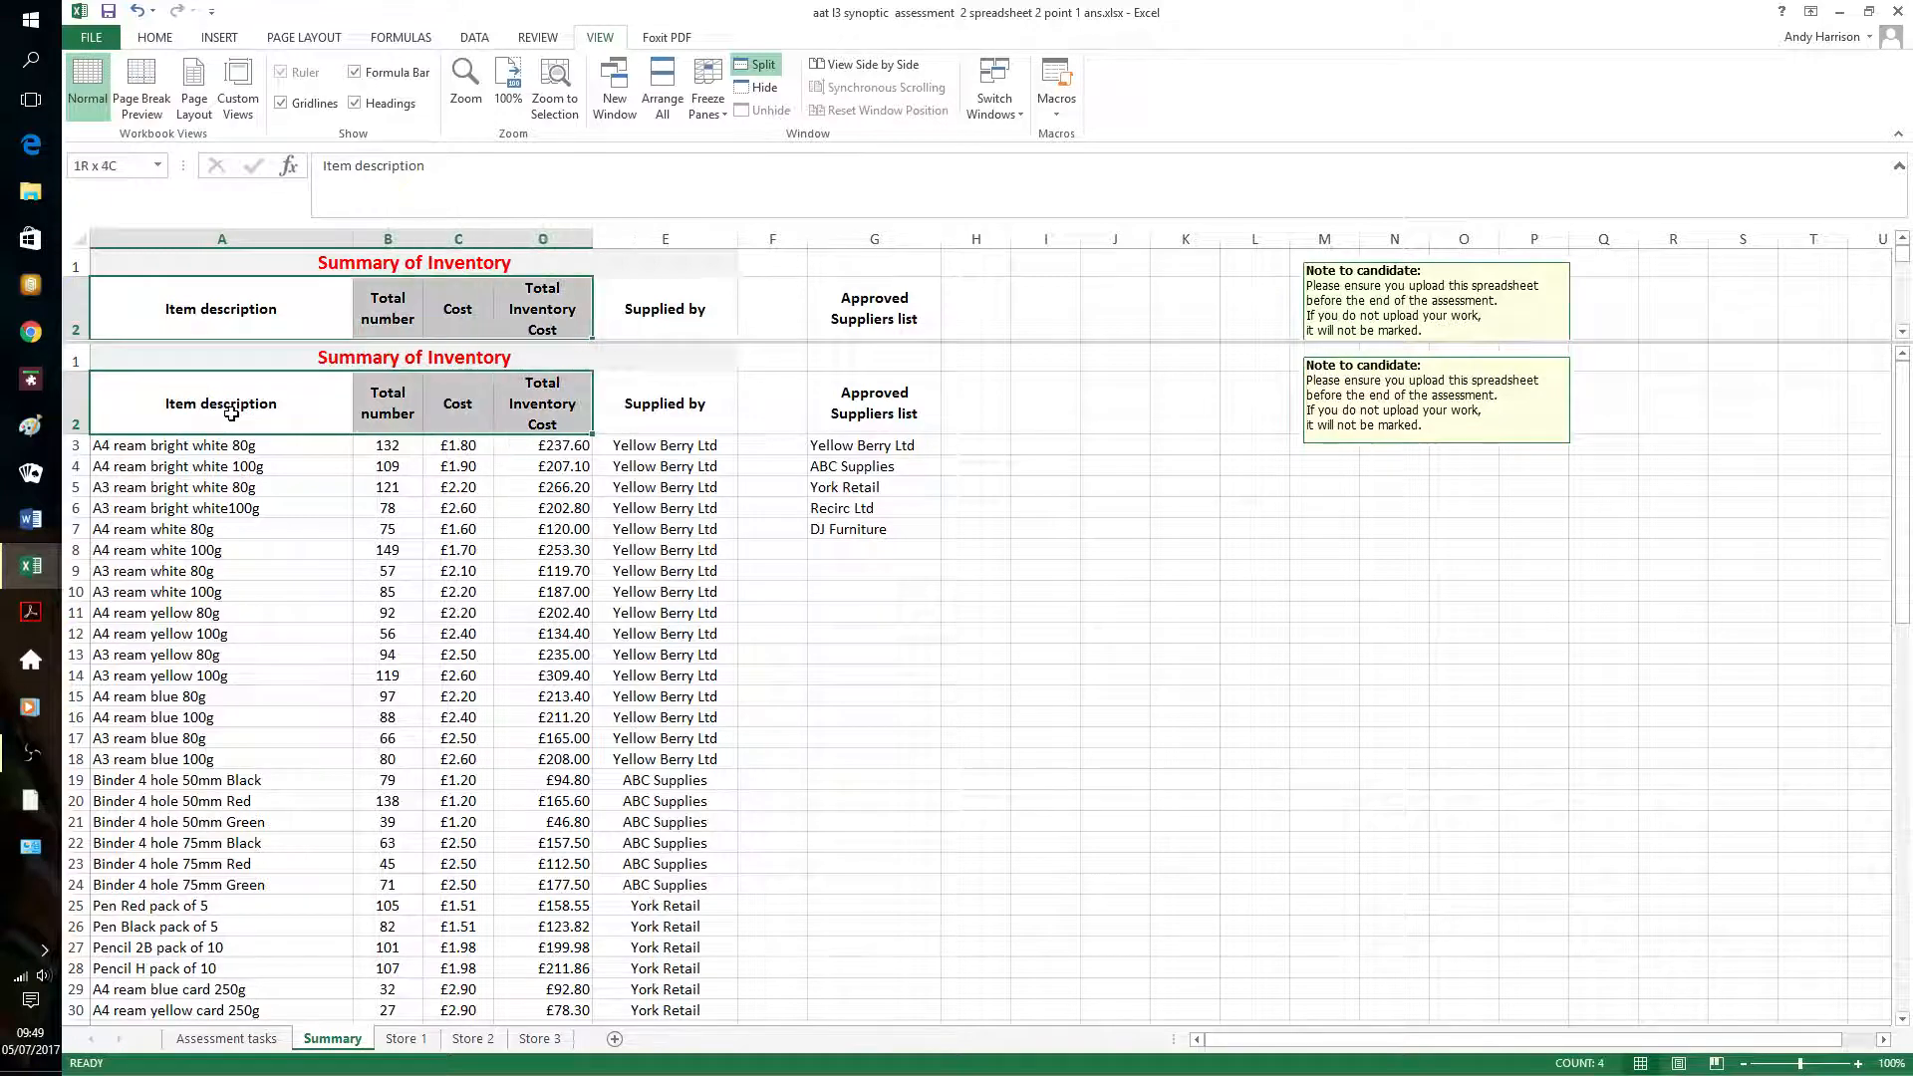
key(shift+Down)
key(shift+Down)
key(shift+Down)
key(shift+Down)
key(shift+Down)
key(shift+Down)
key(shift+Down)
key(shift+Down)
key(shift+Down)
key(shift+Down)
key(shift+Down)
key(shift+Down)
key(shift+Down)
key(shift+Down)
key(shift+Down)
key(shift+Down)
key(shift+Down)
key(shift+Down)
key(shift+Down)
key(shift+Down)
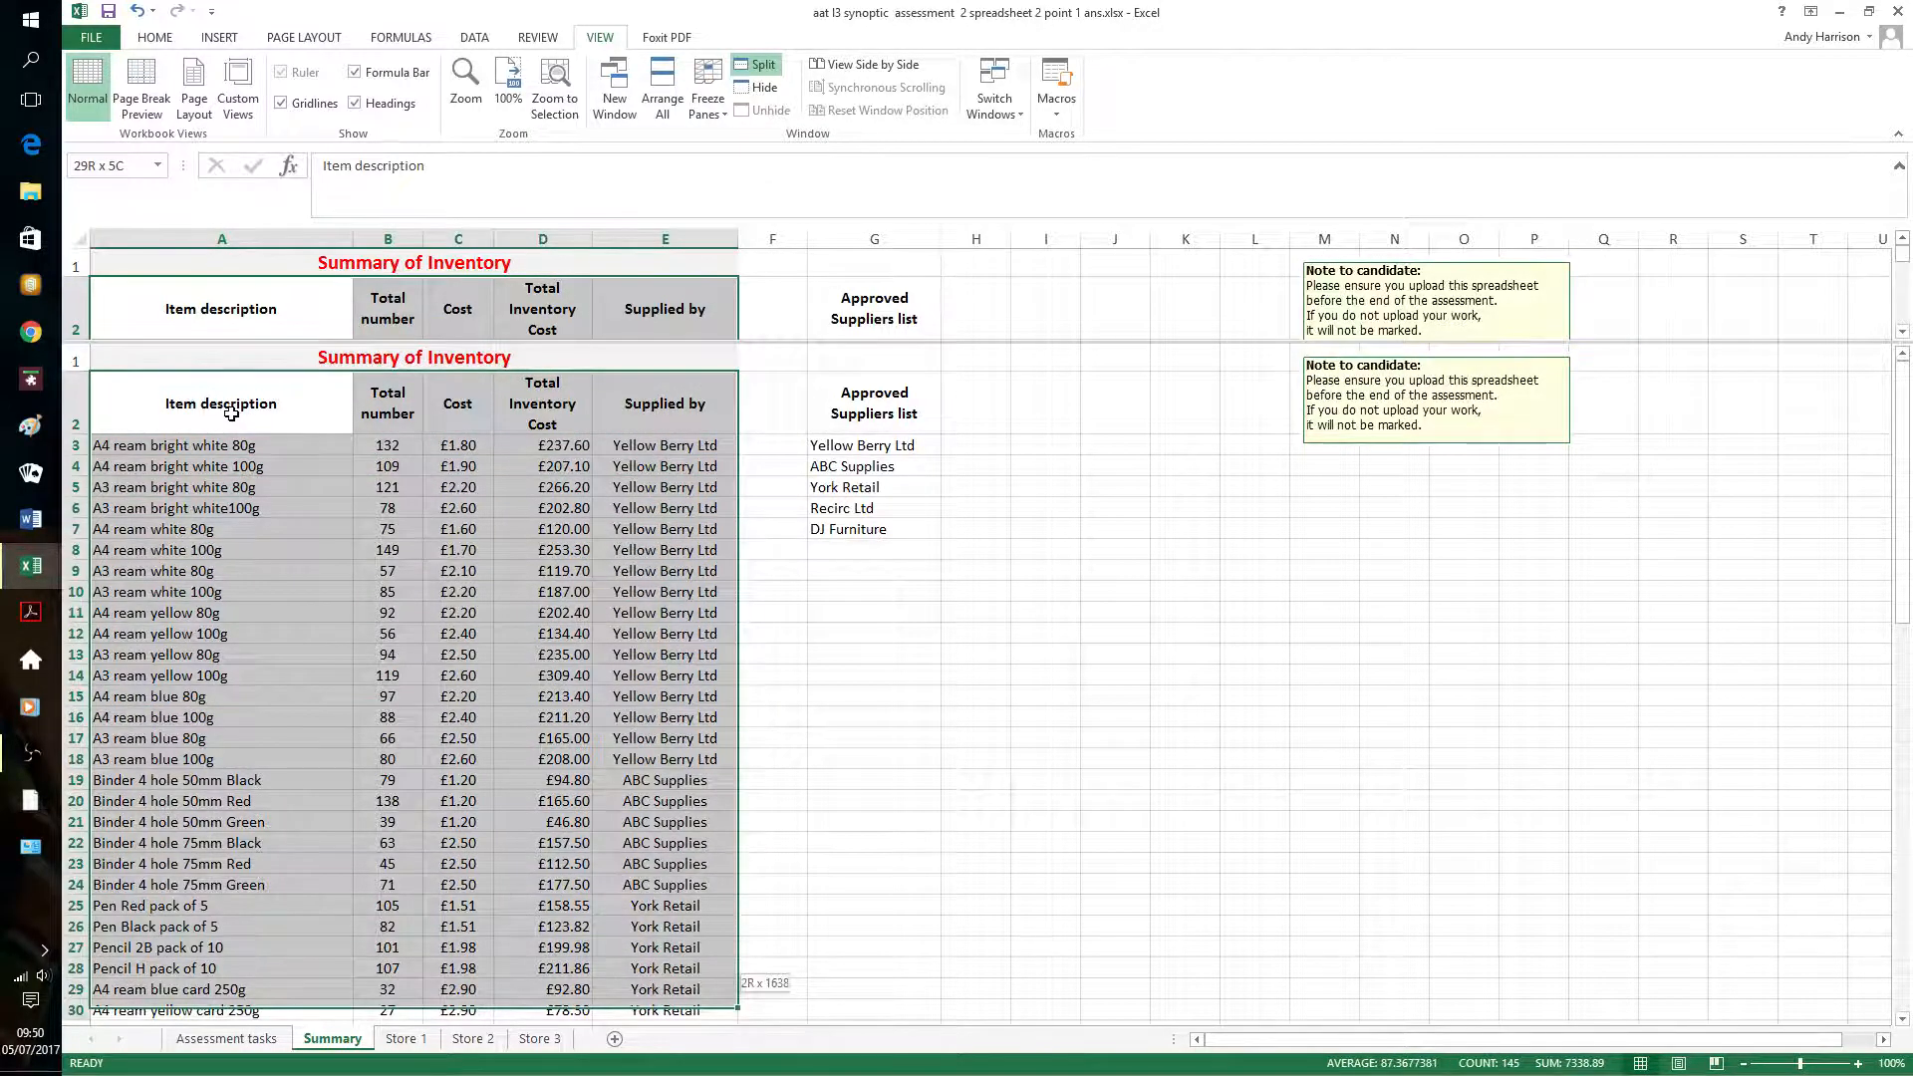
key(ctrl+shift+Down)
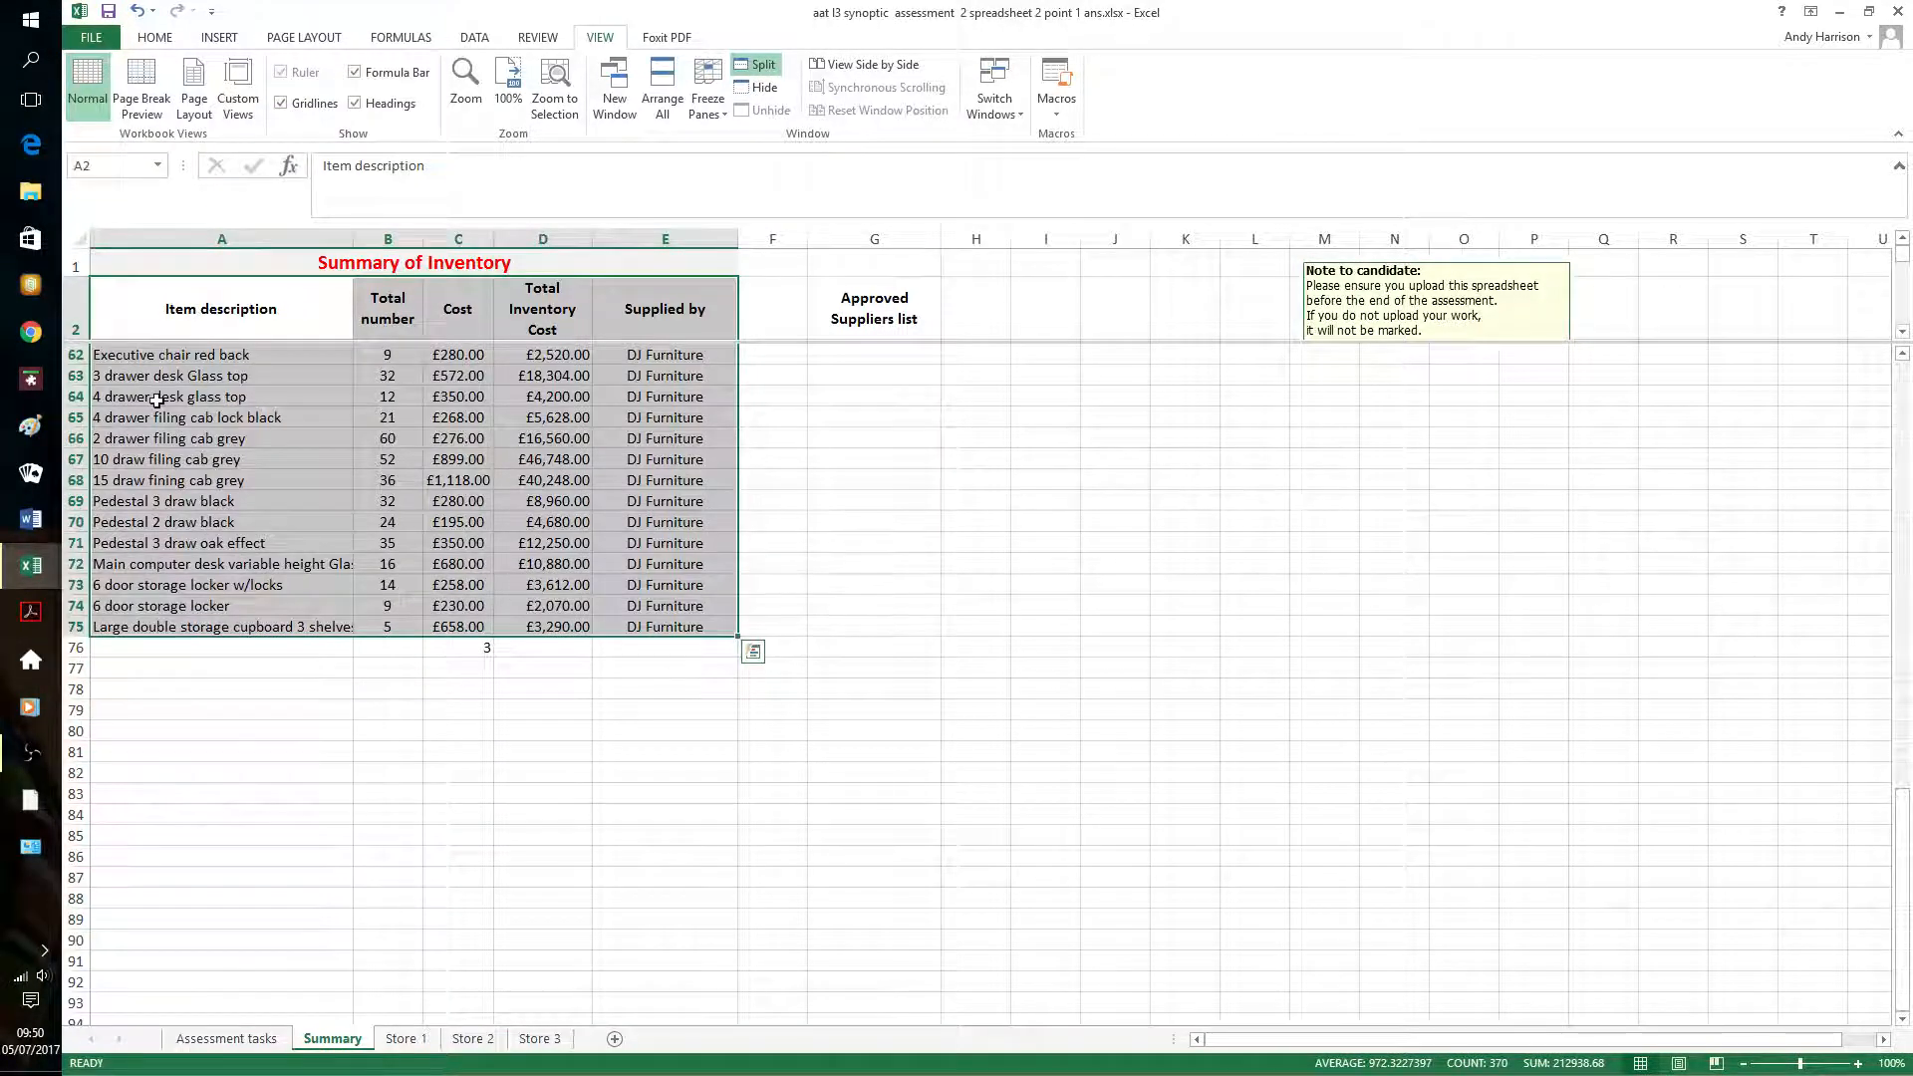
click(220, 38)
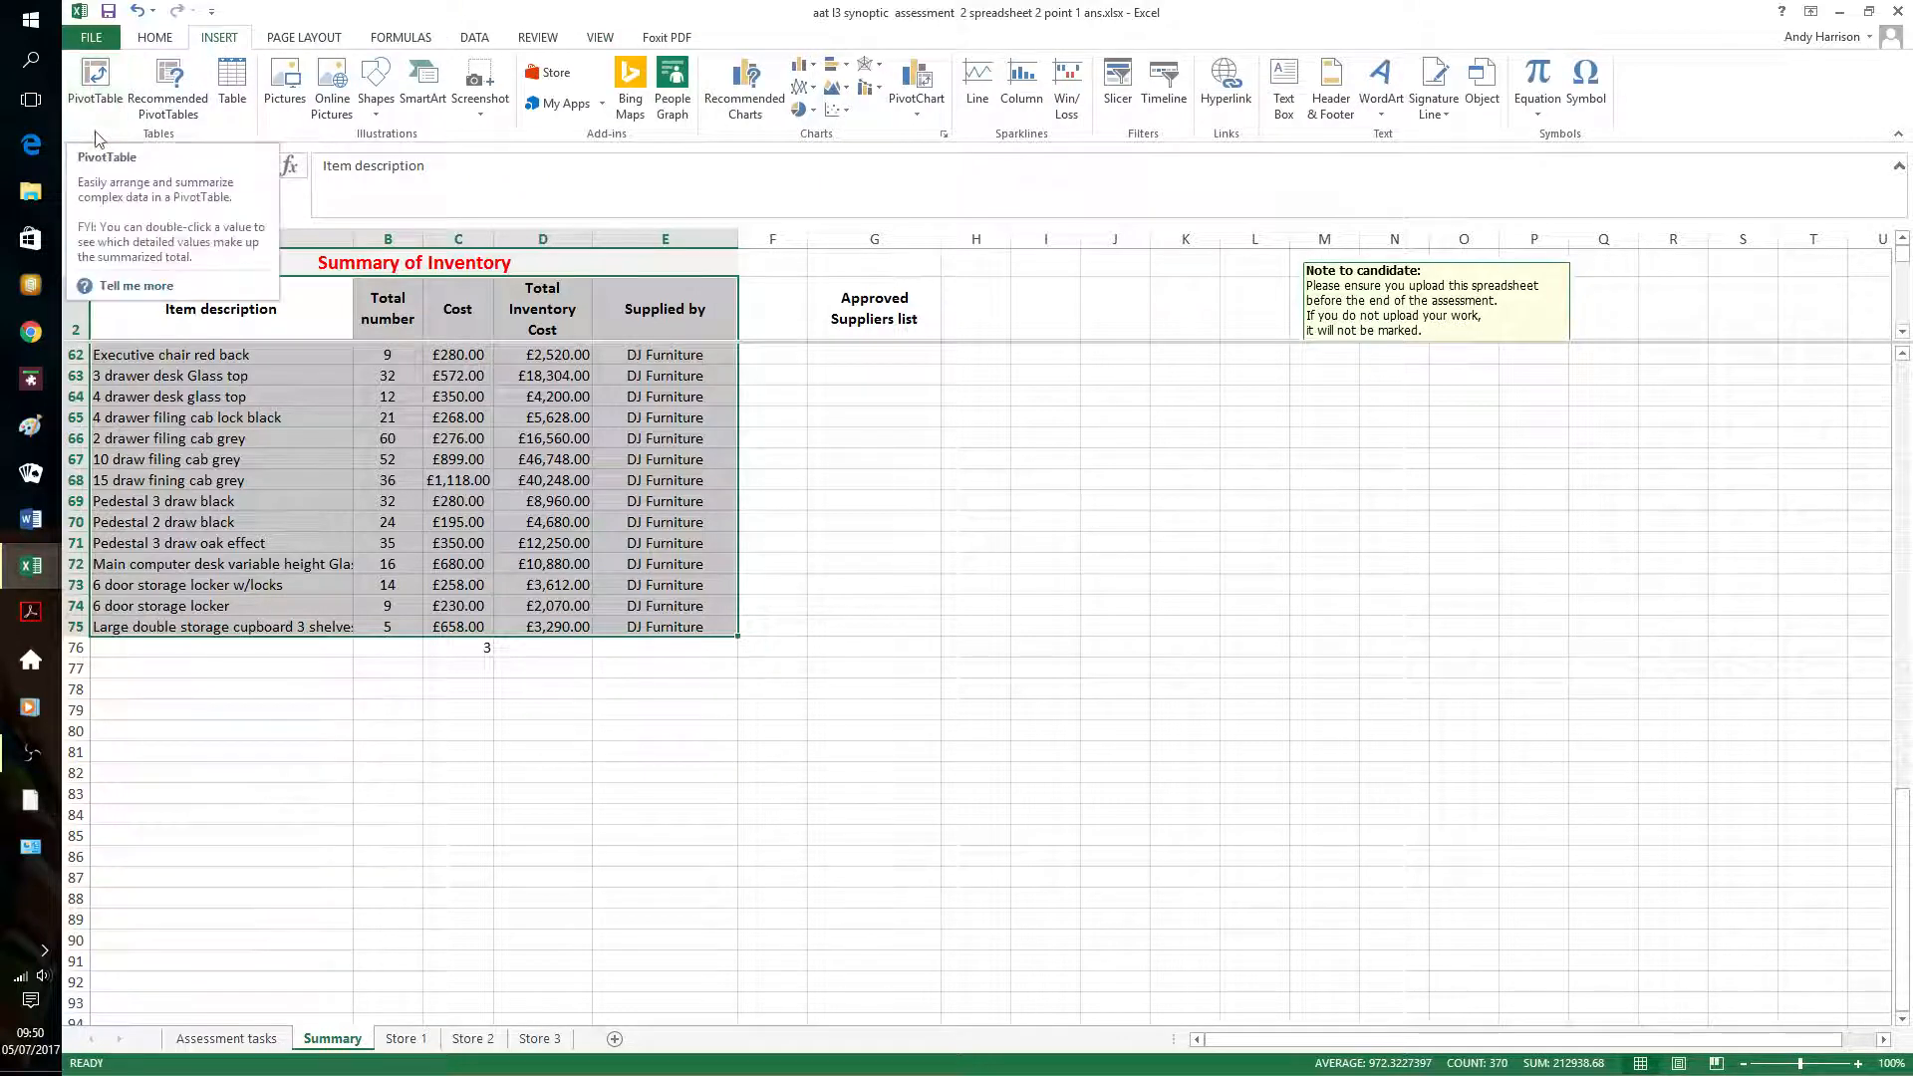
click(916, 105)
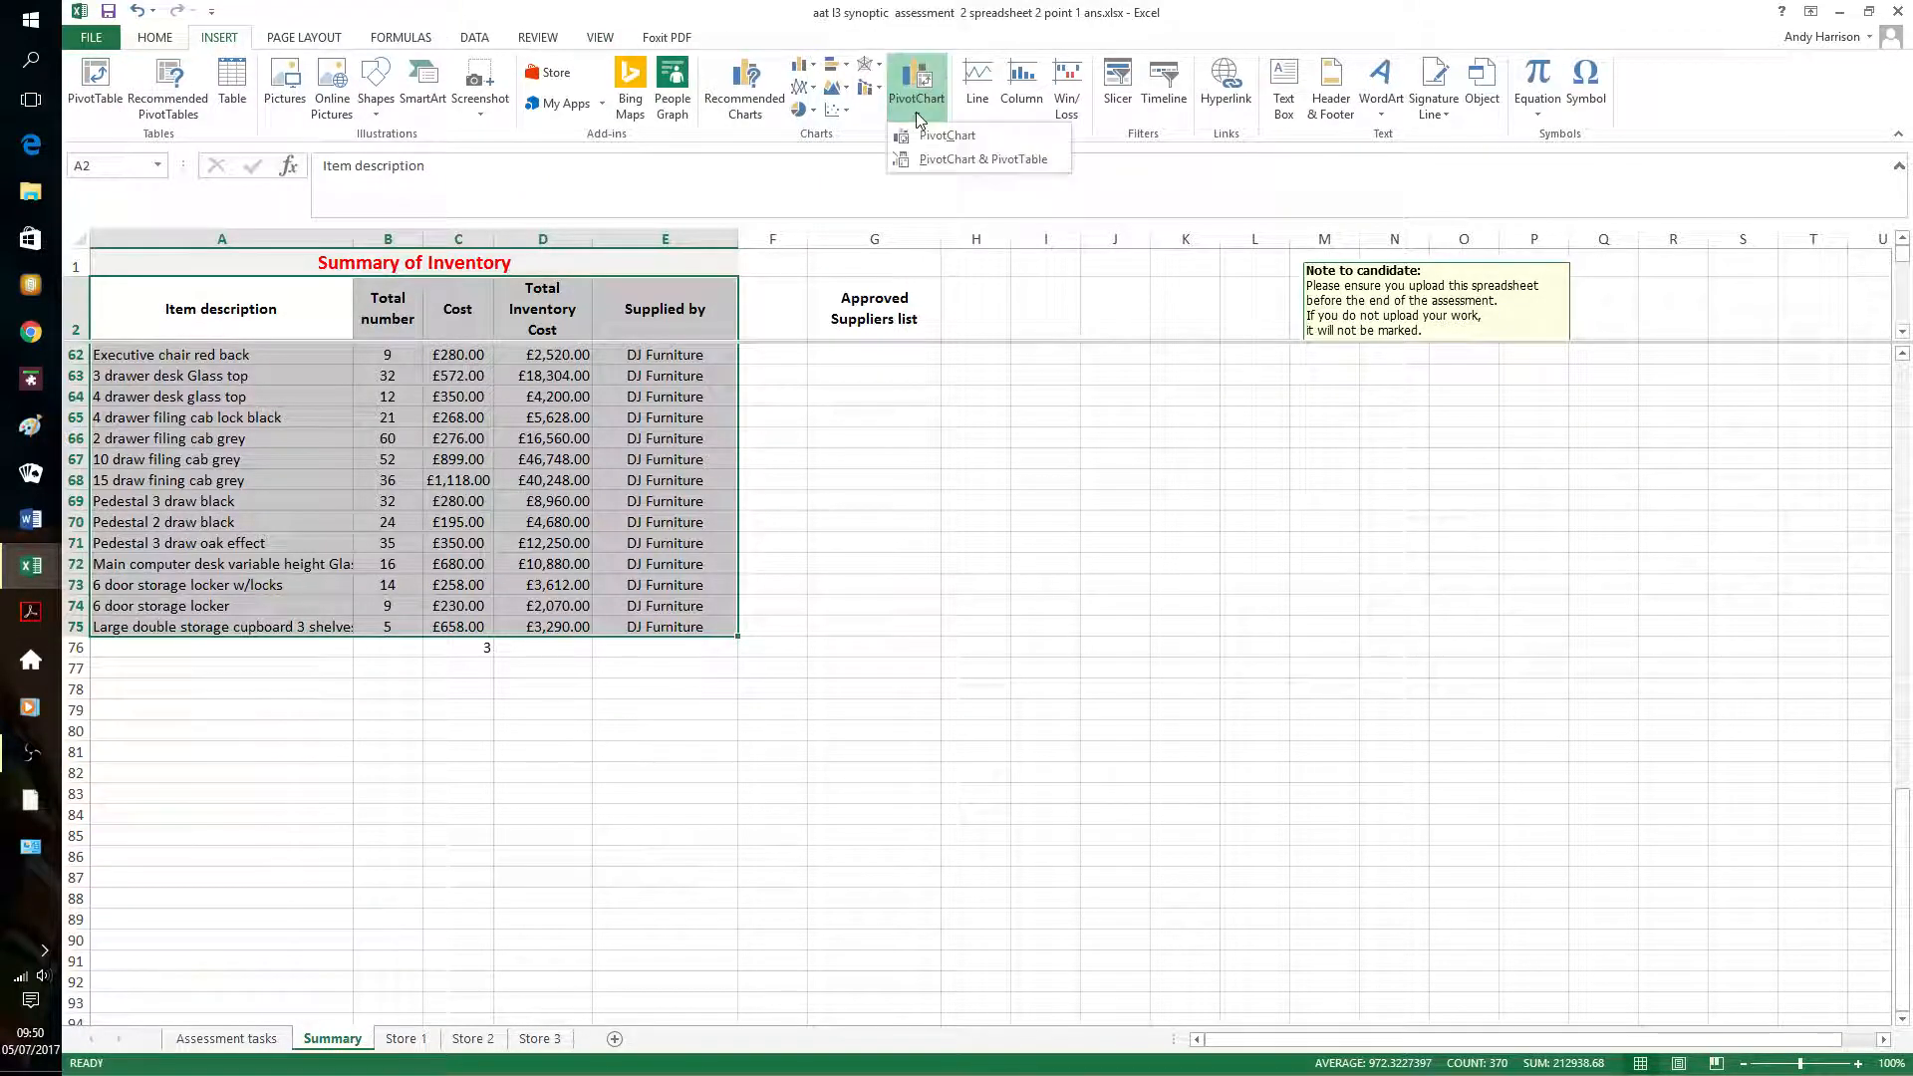
click(944, 160)
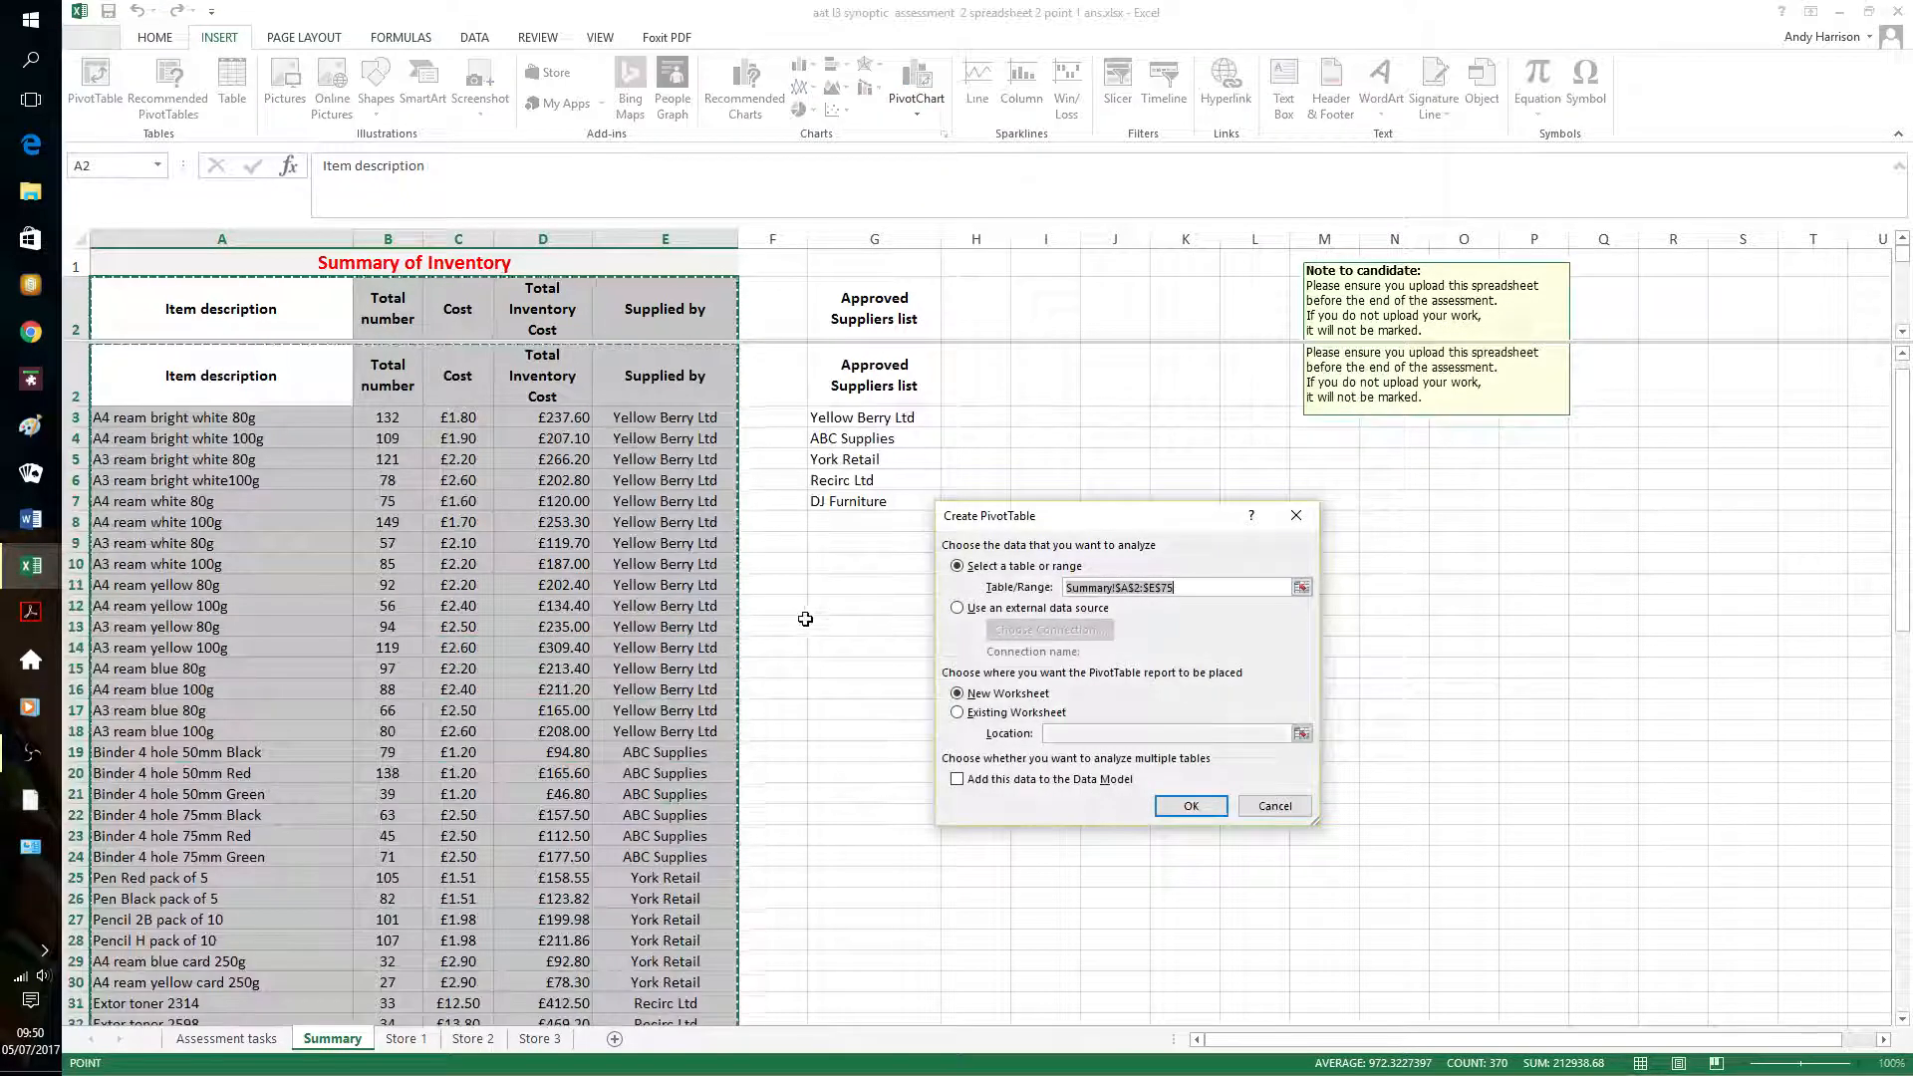
click(1192, 805)
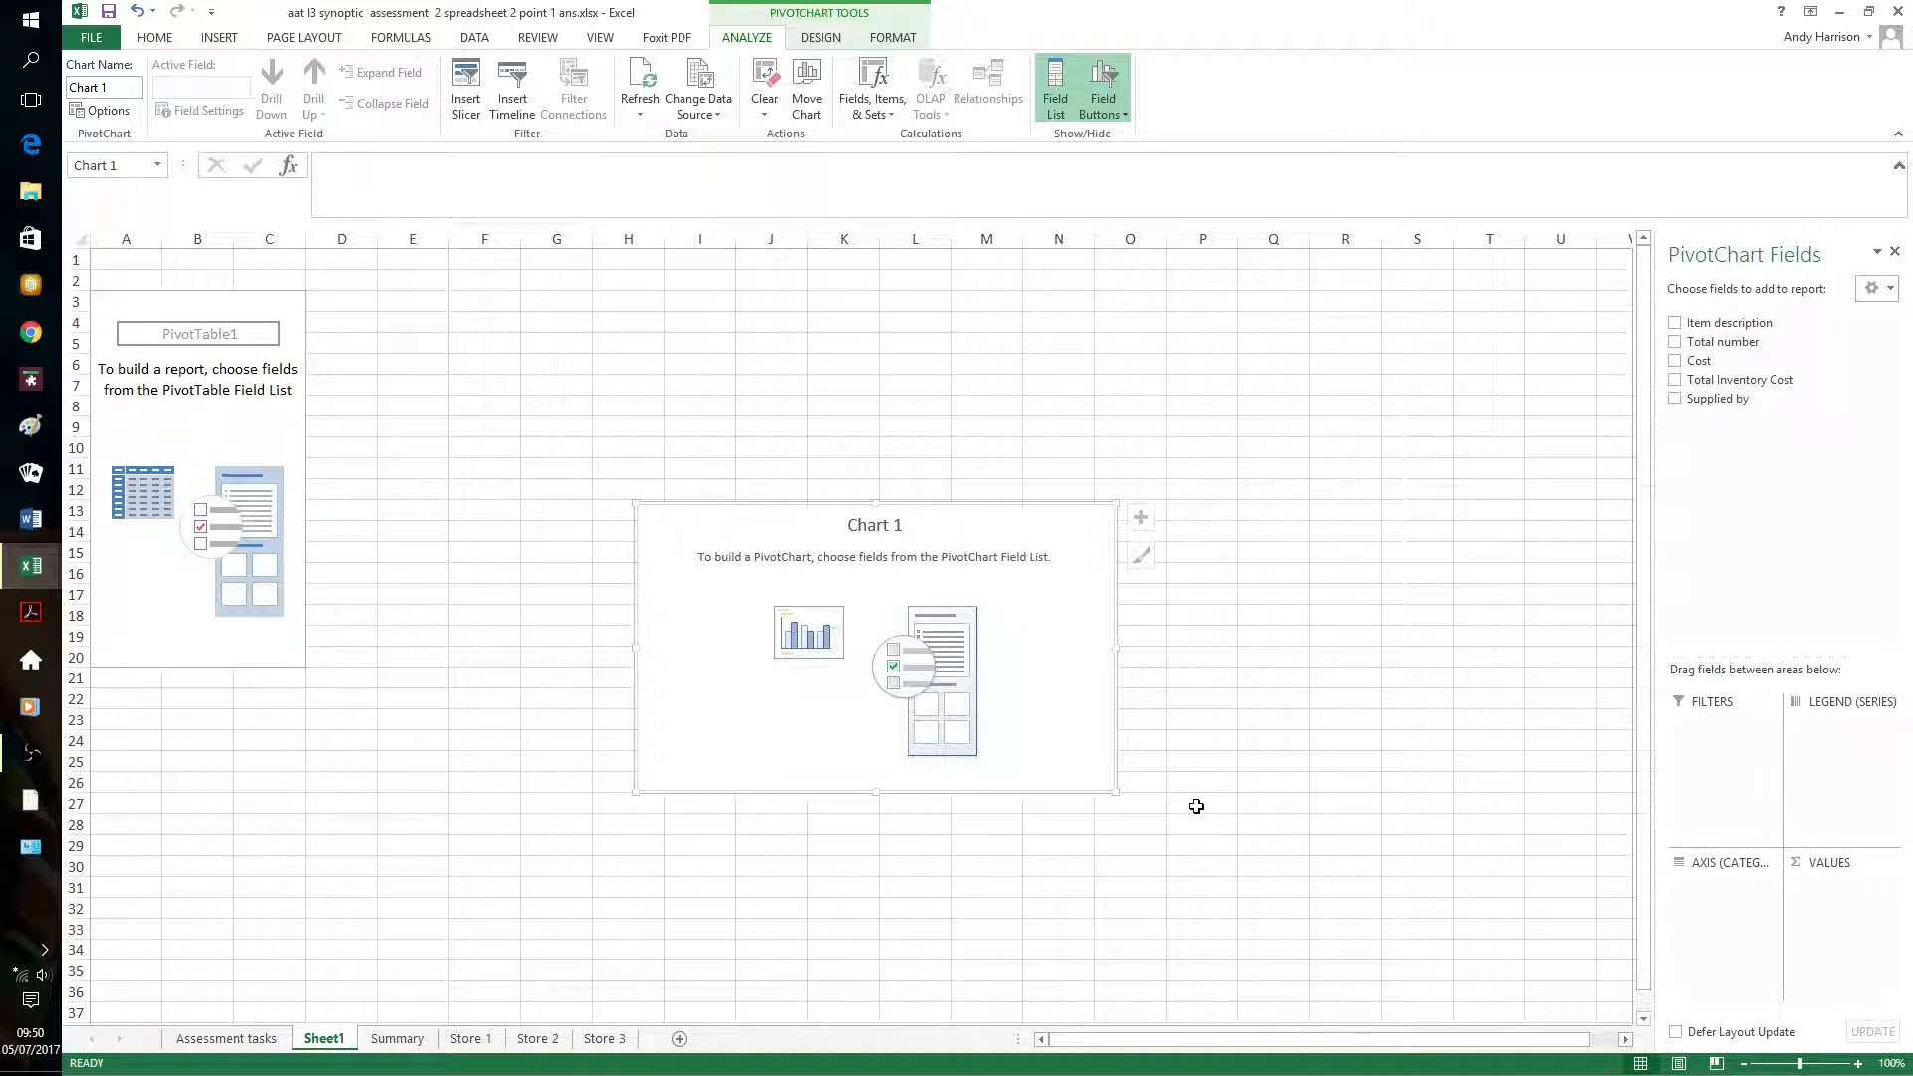
Rename the new pivot worksheet as NFS Inventory
right_click(324, 1038)
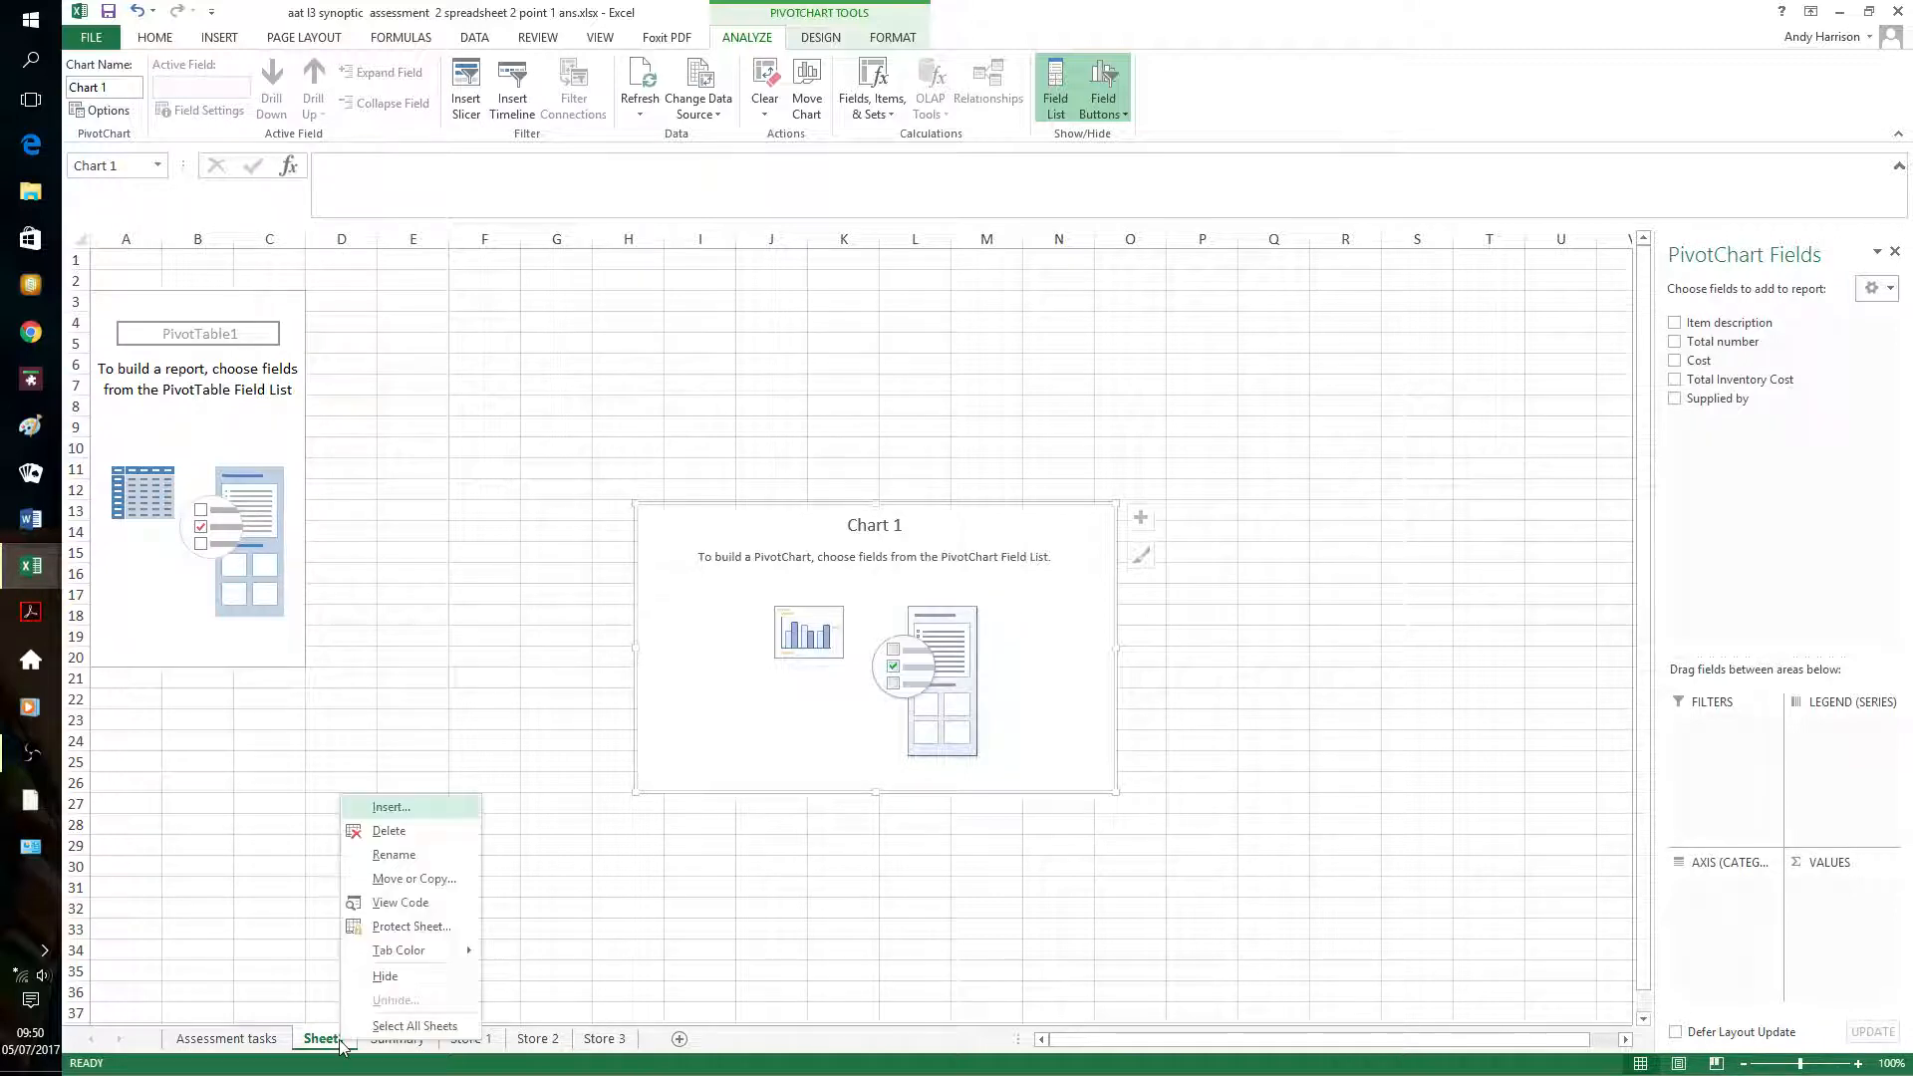
click(426, 859)
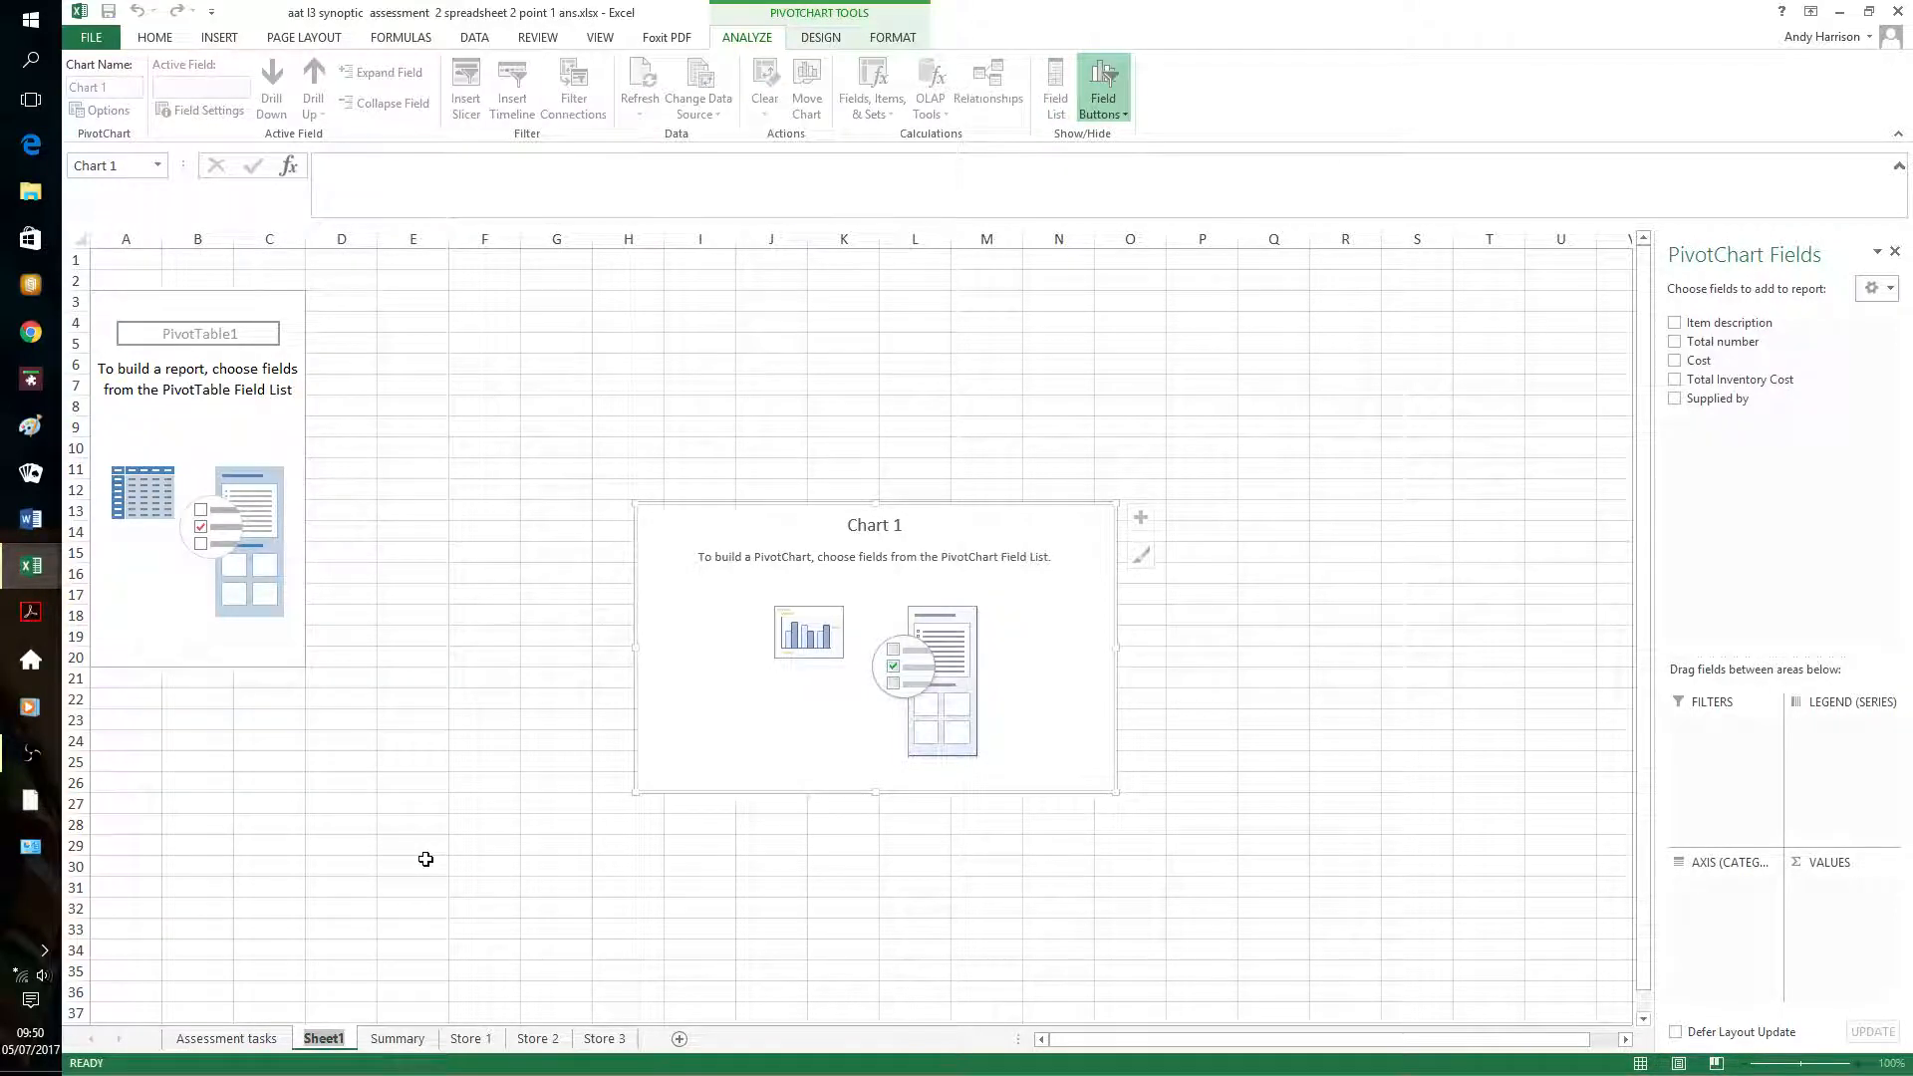
text(NF)
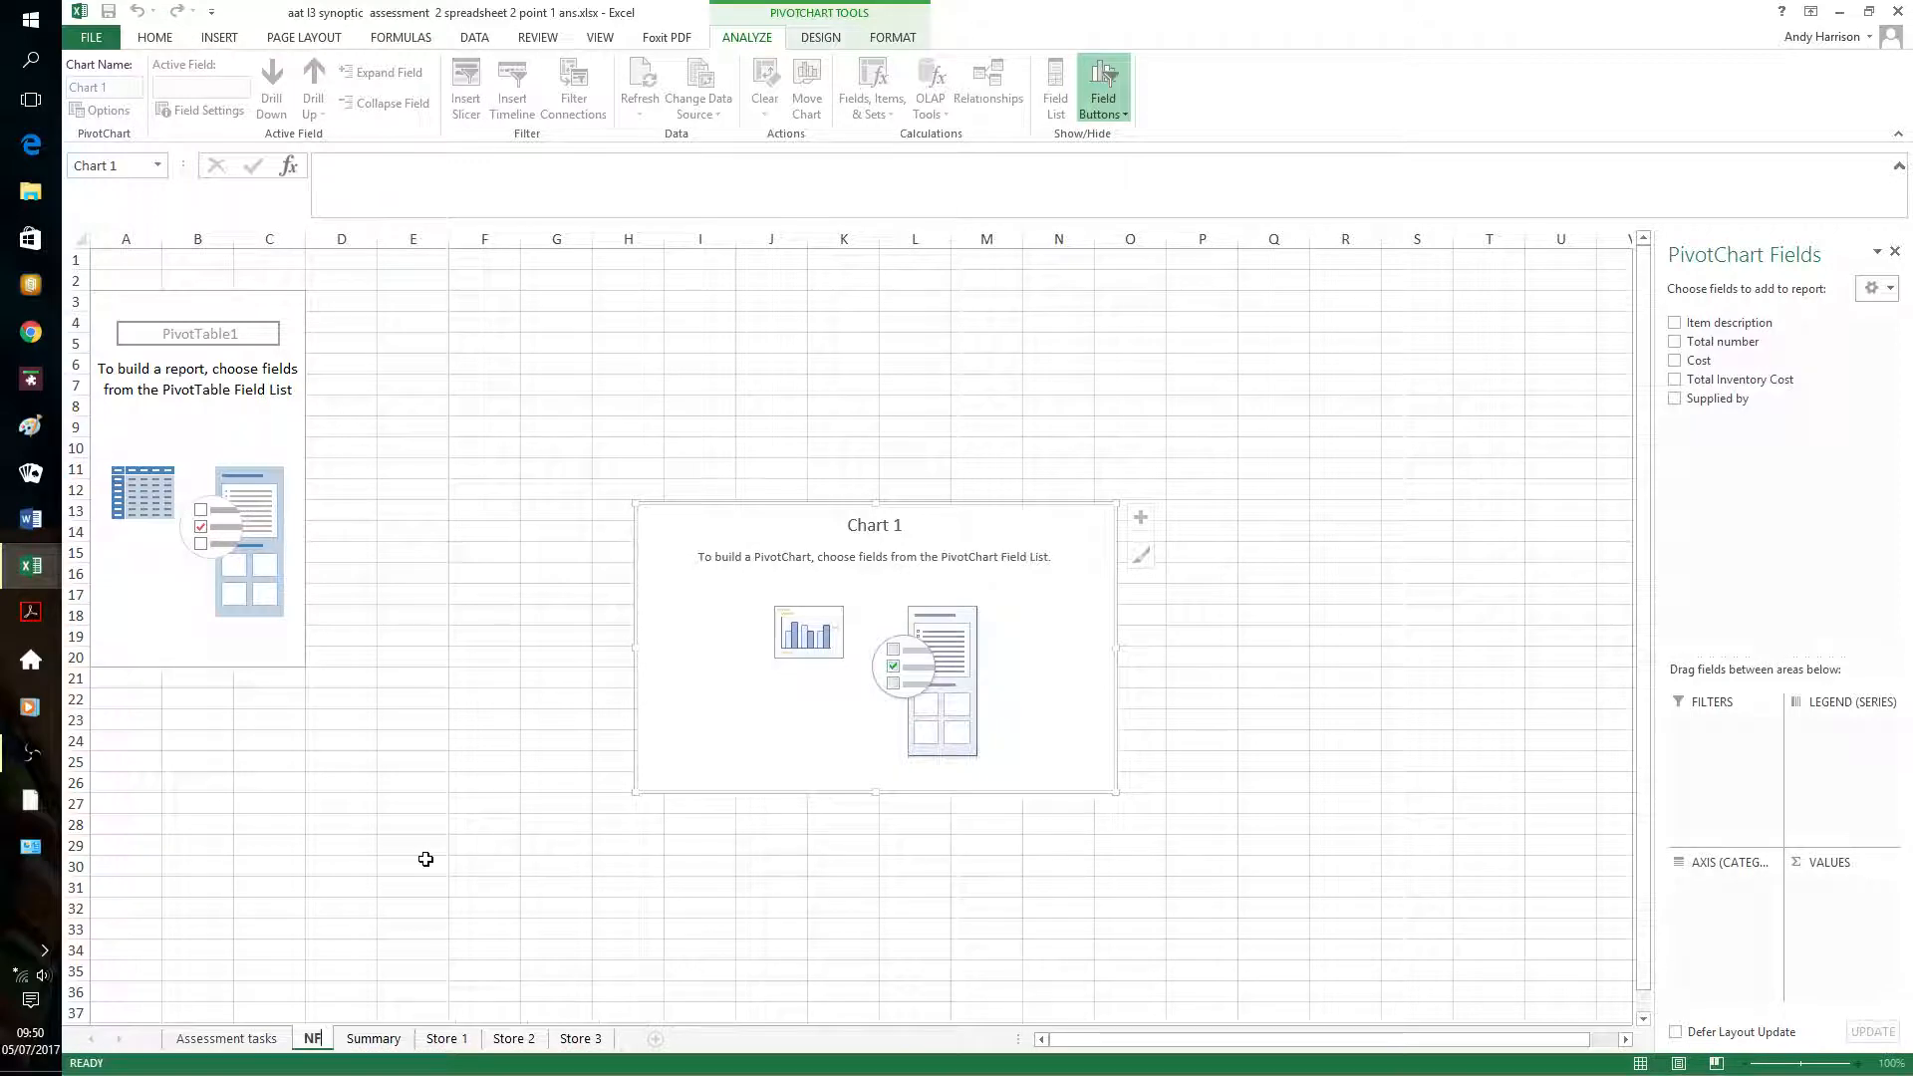
text(S In)
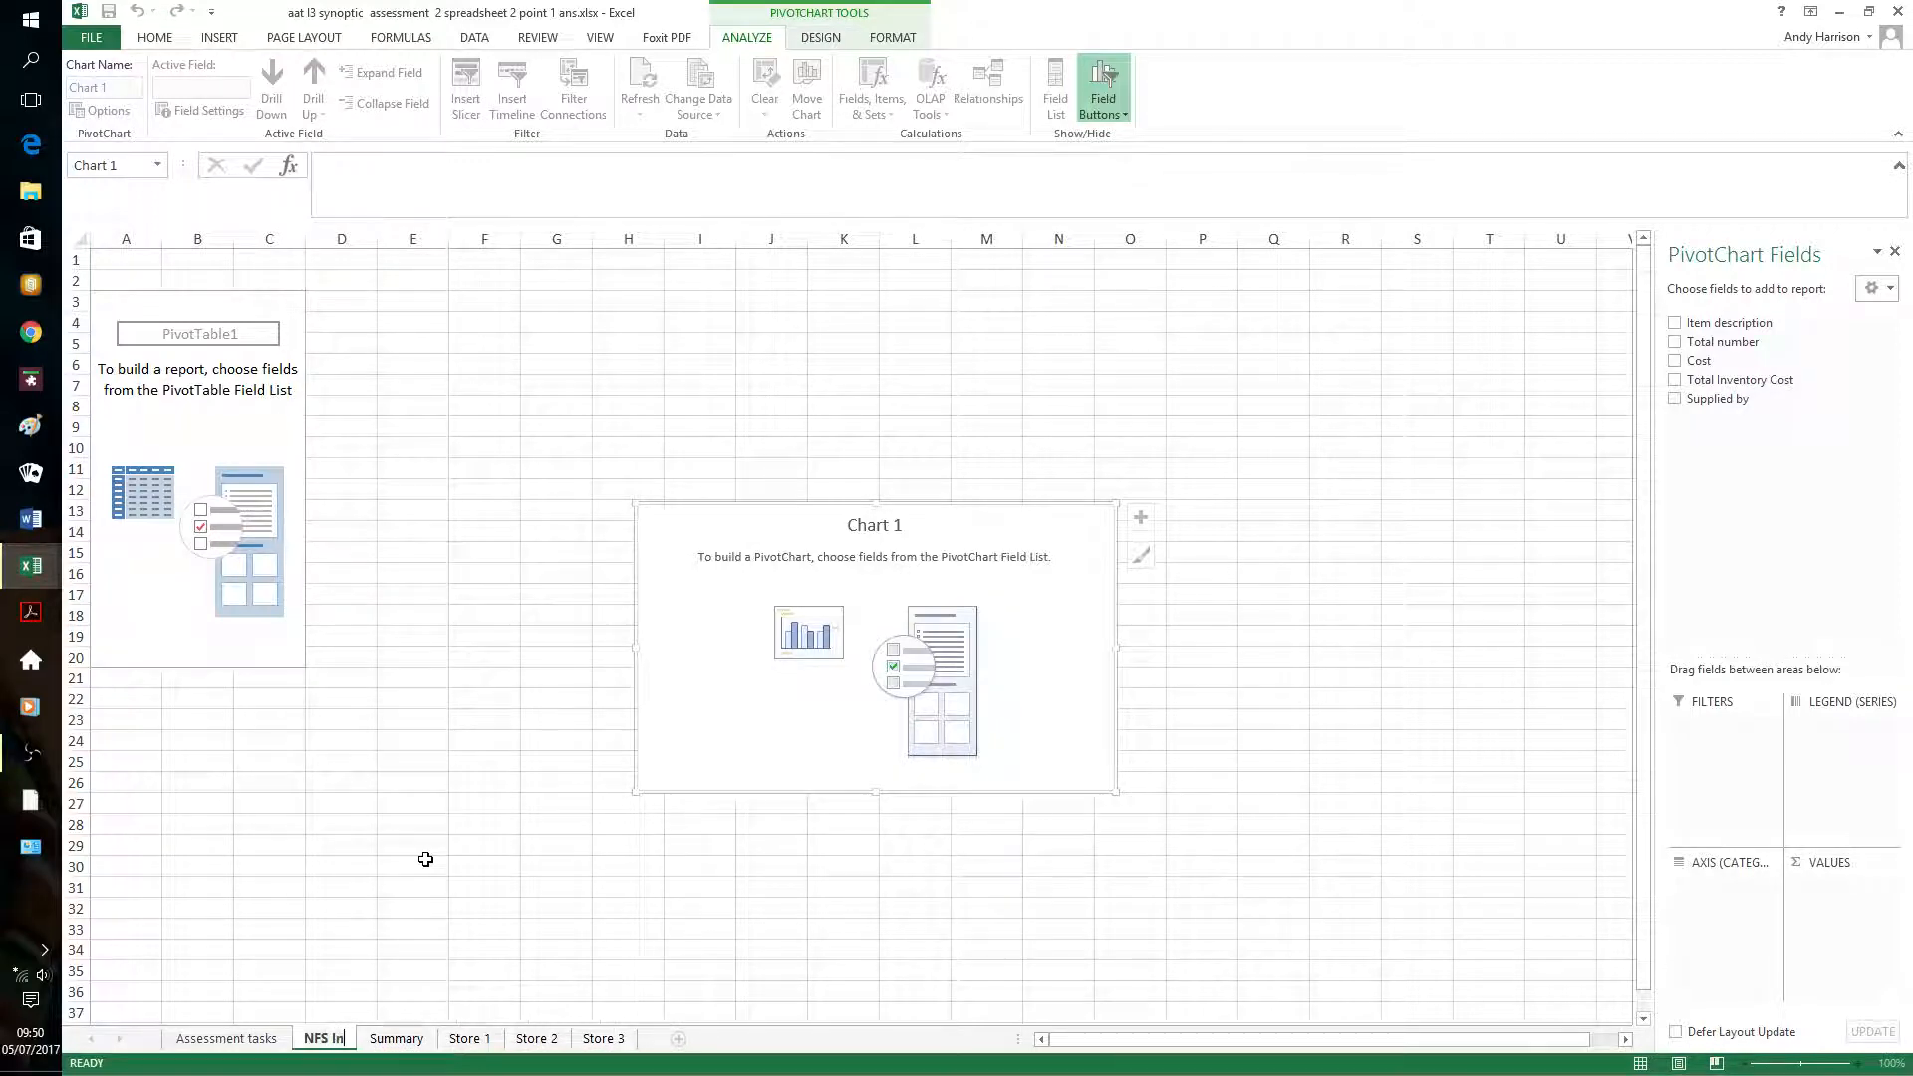
text(ventory)
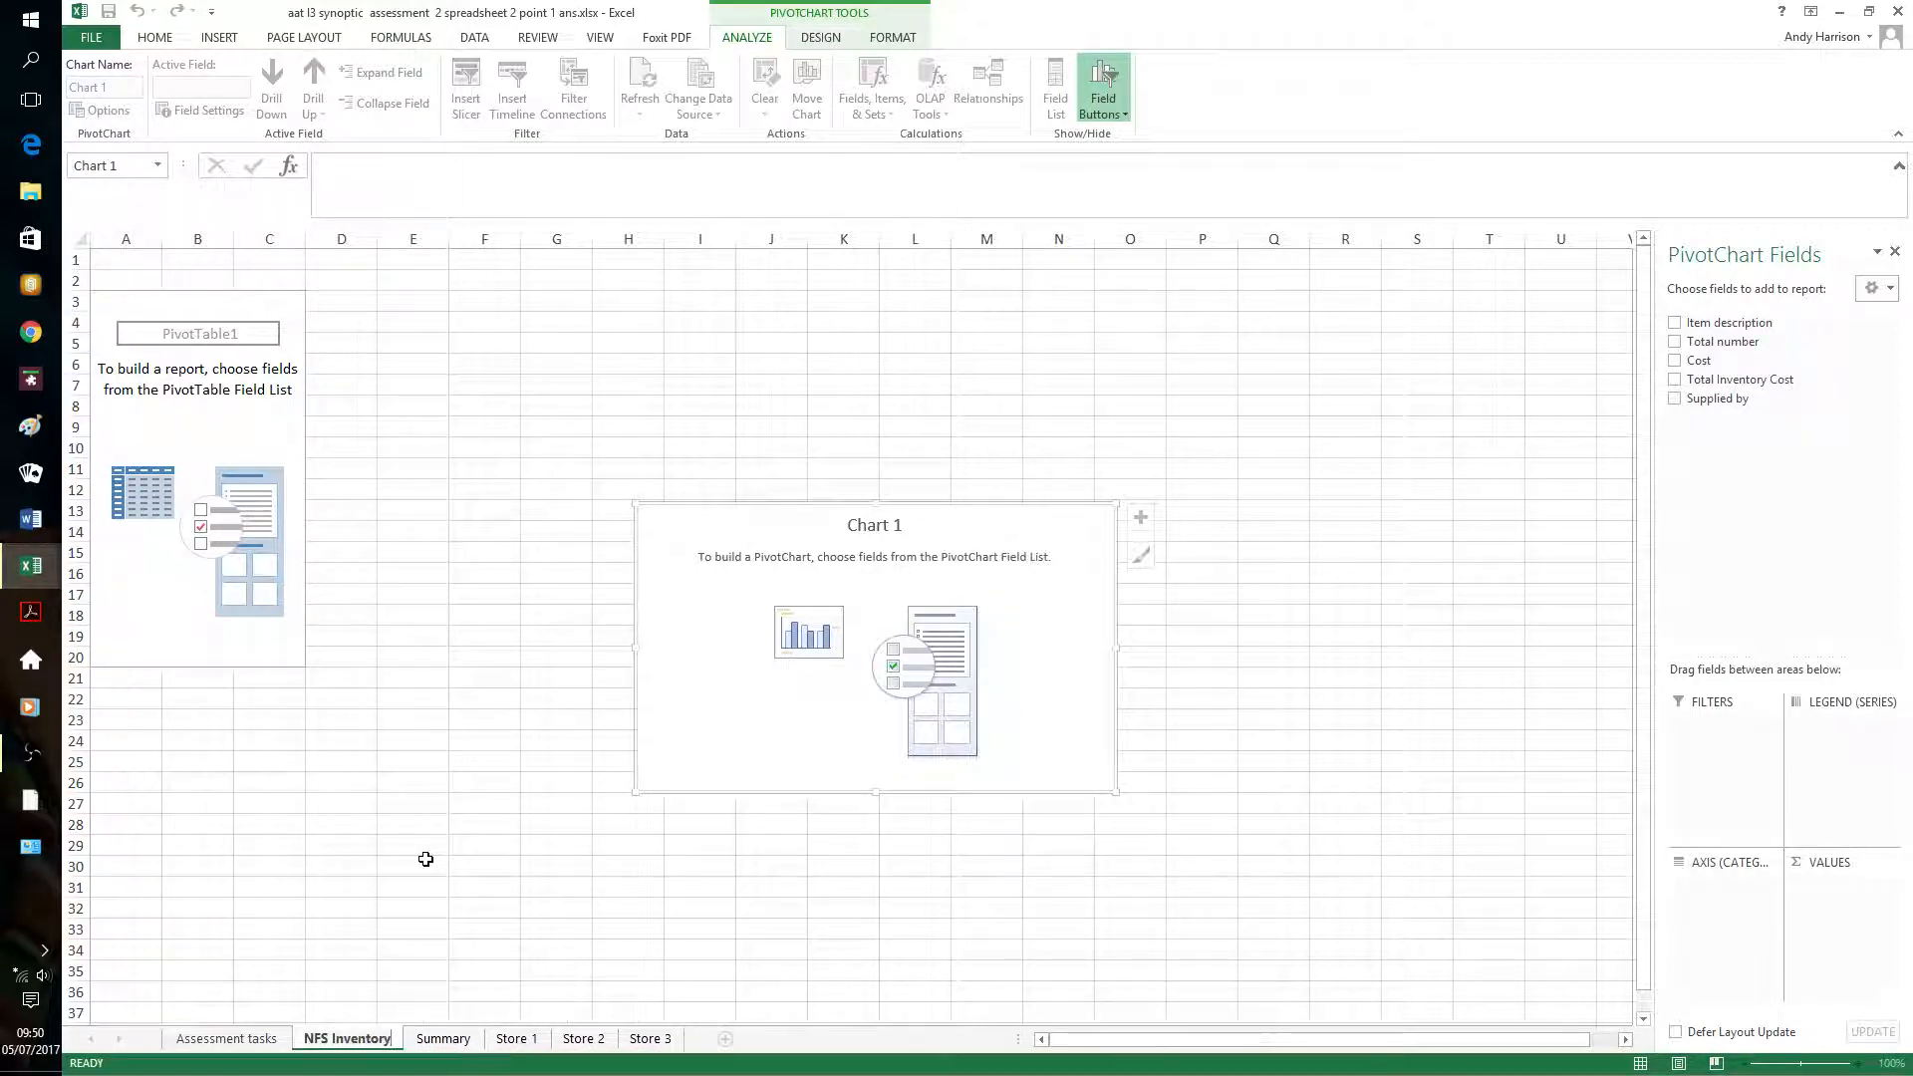
click(426, 859)
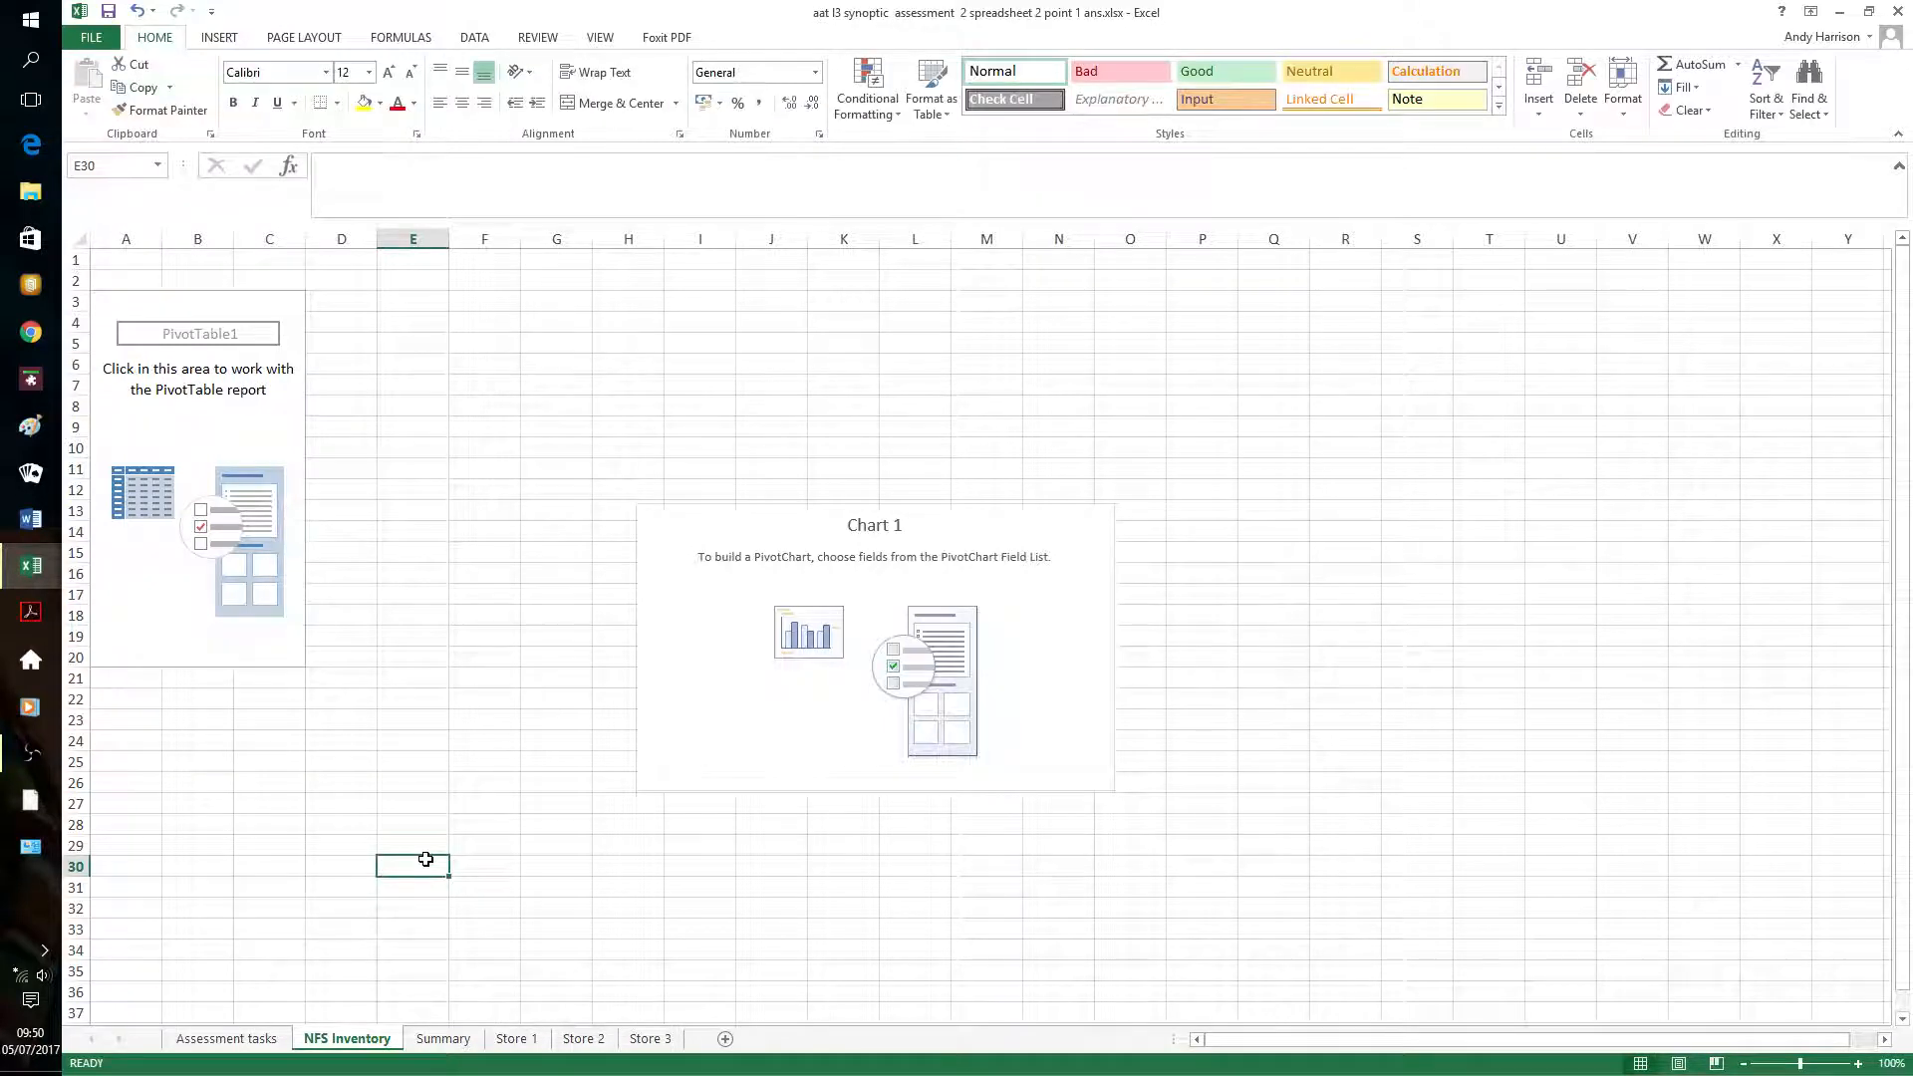
Add the Supplied by field to the PivotTable rows and filter out DJ Furniture
click(241, 466)
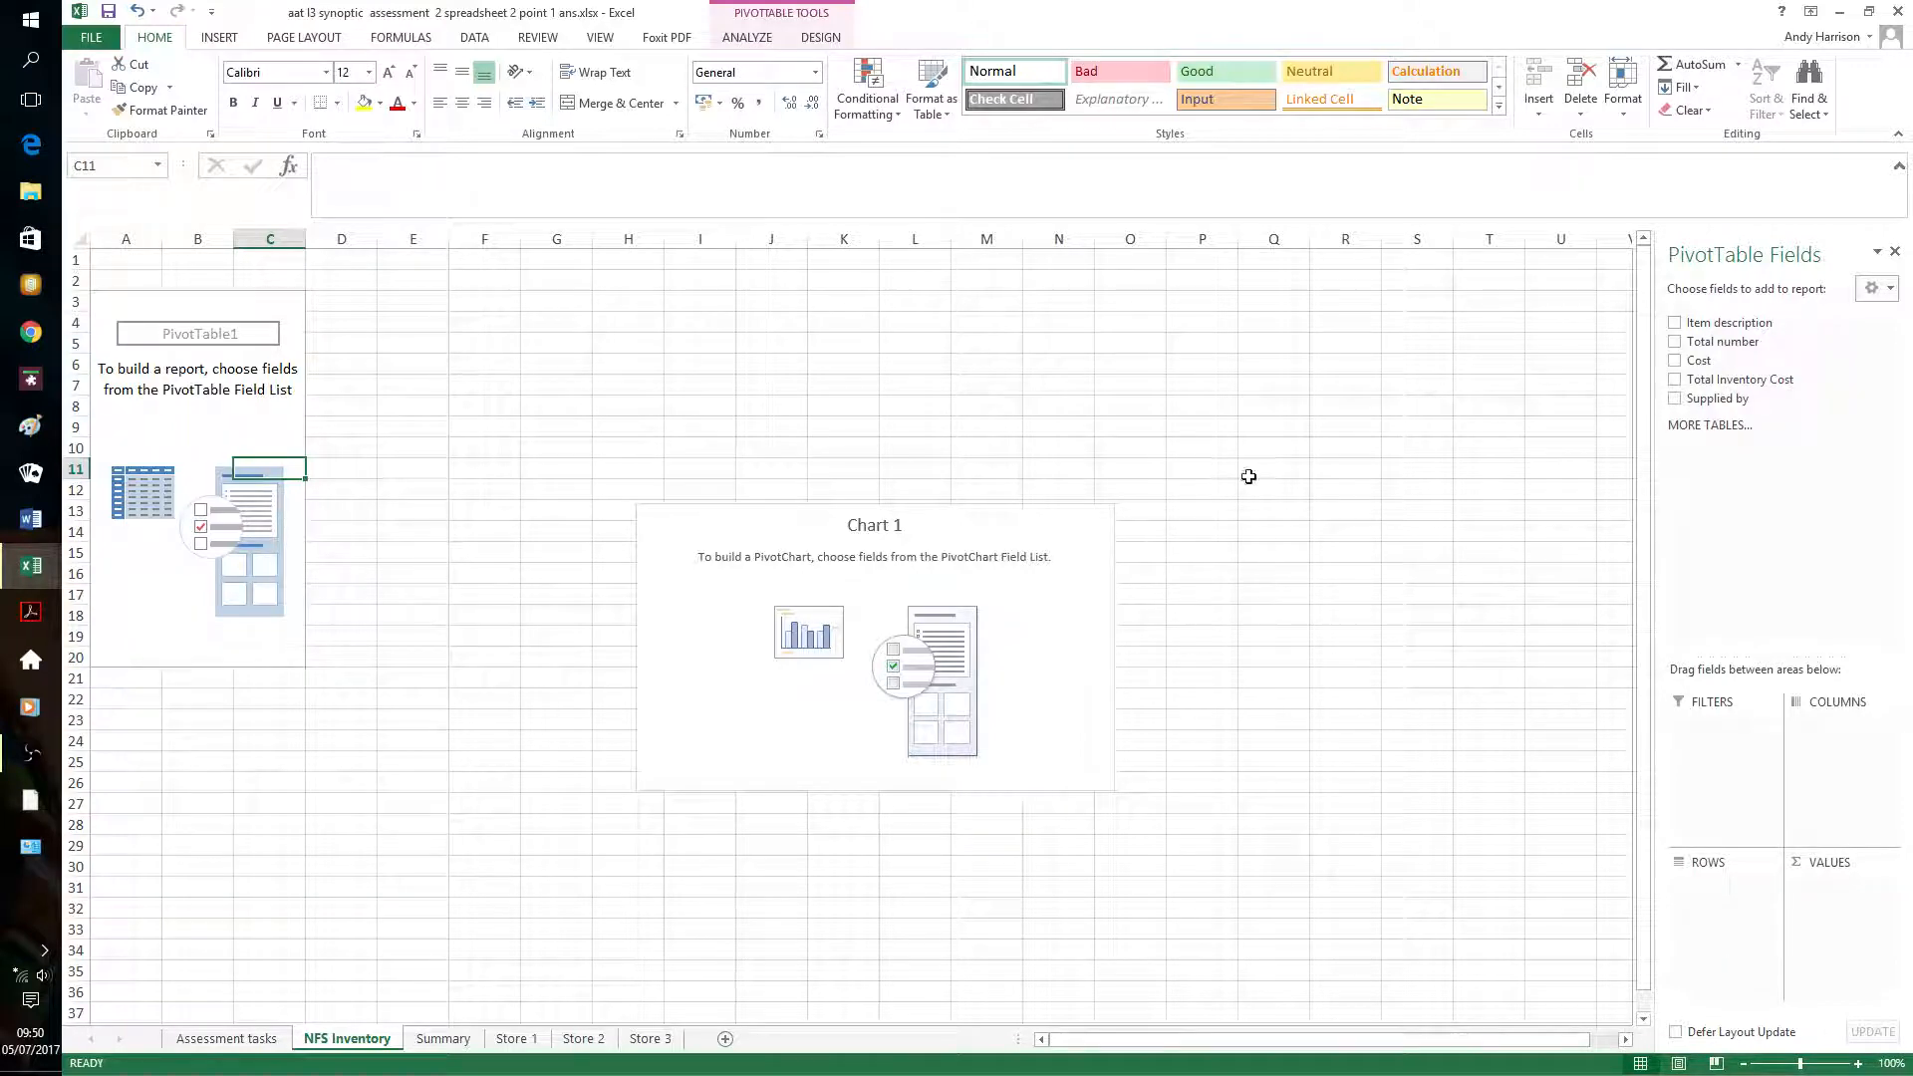
click(1675, 399)
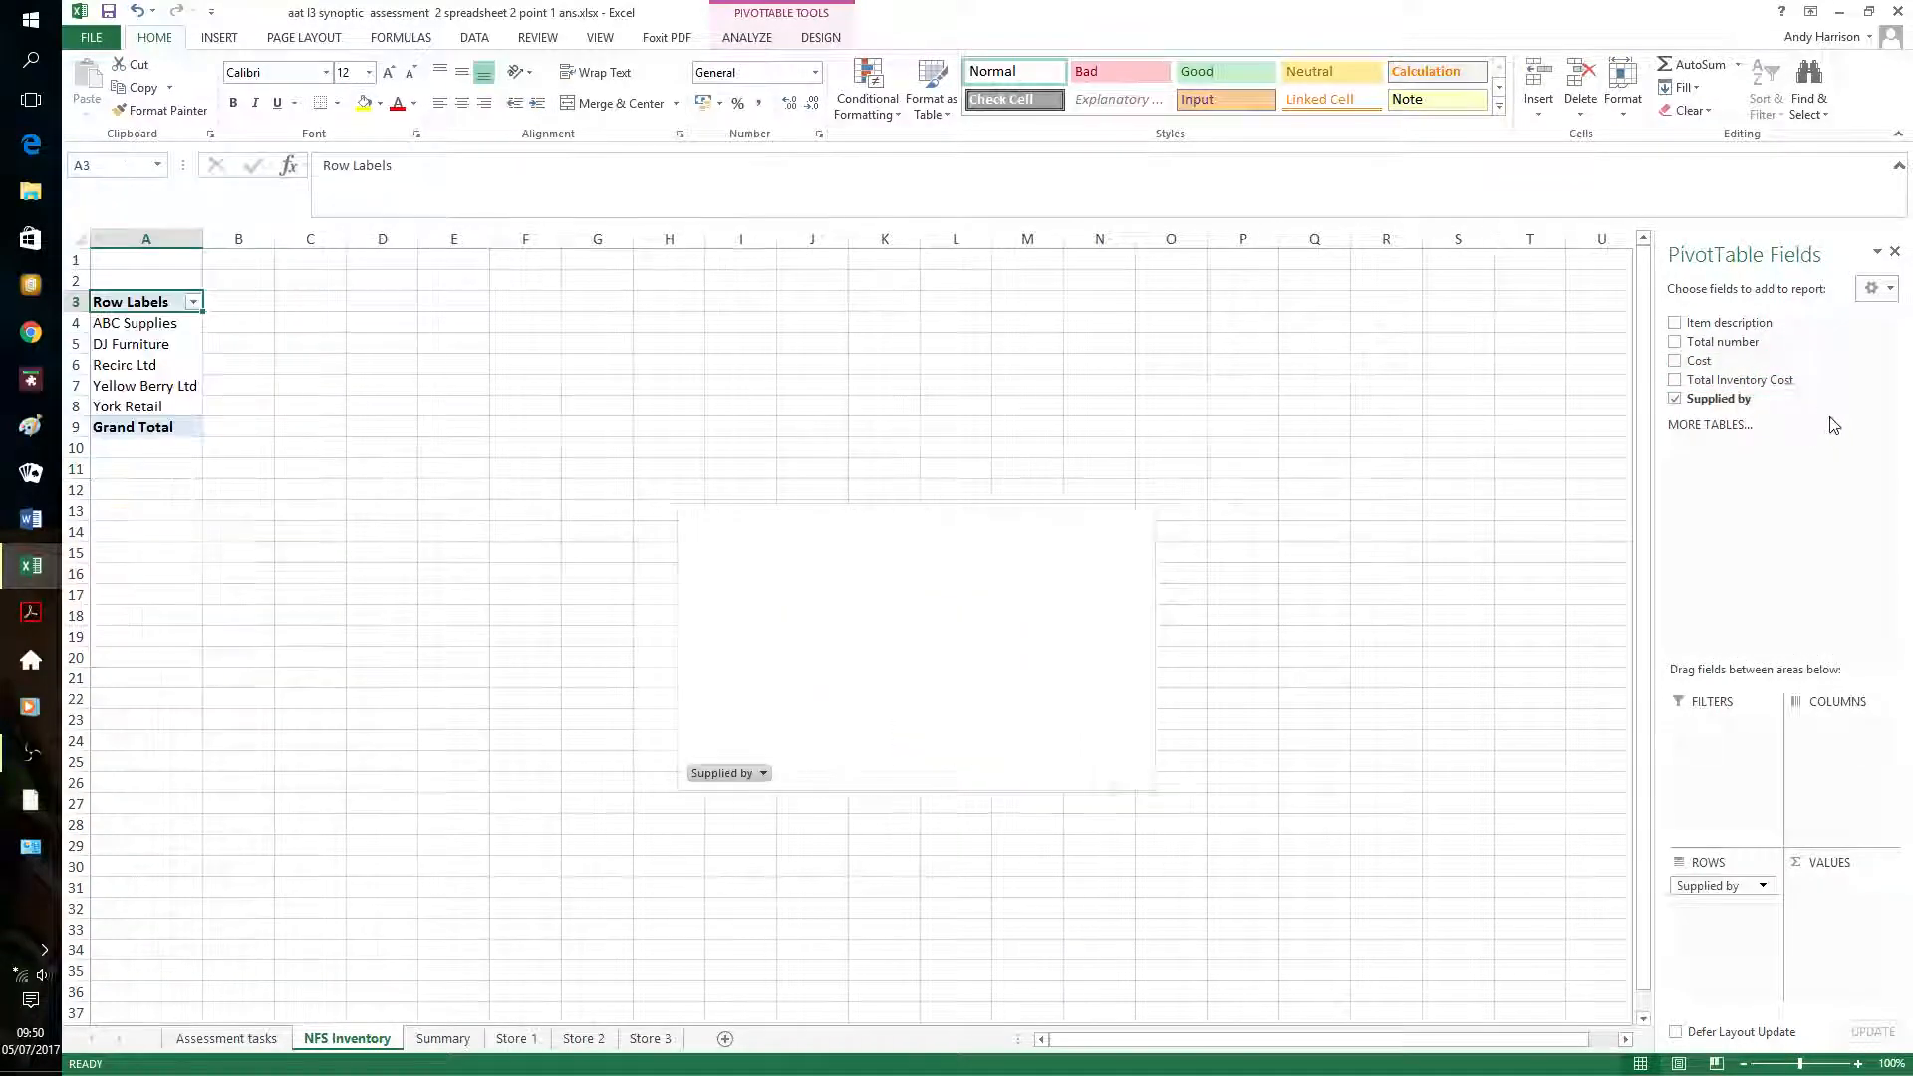
click(1879, 401)
click(1459, 628)
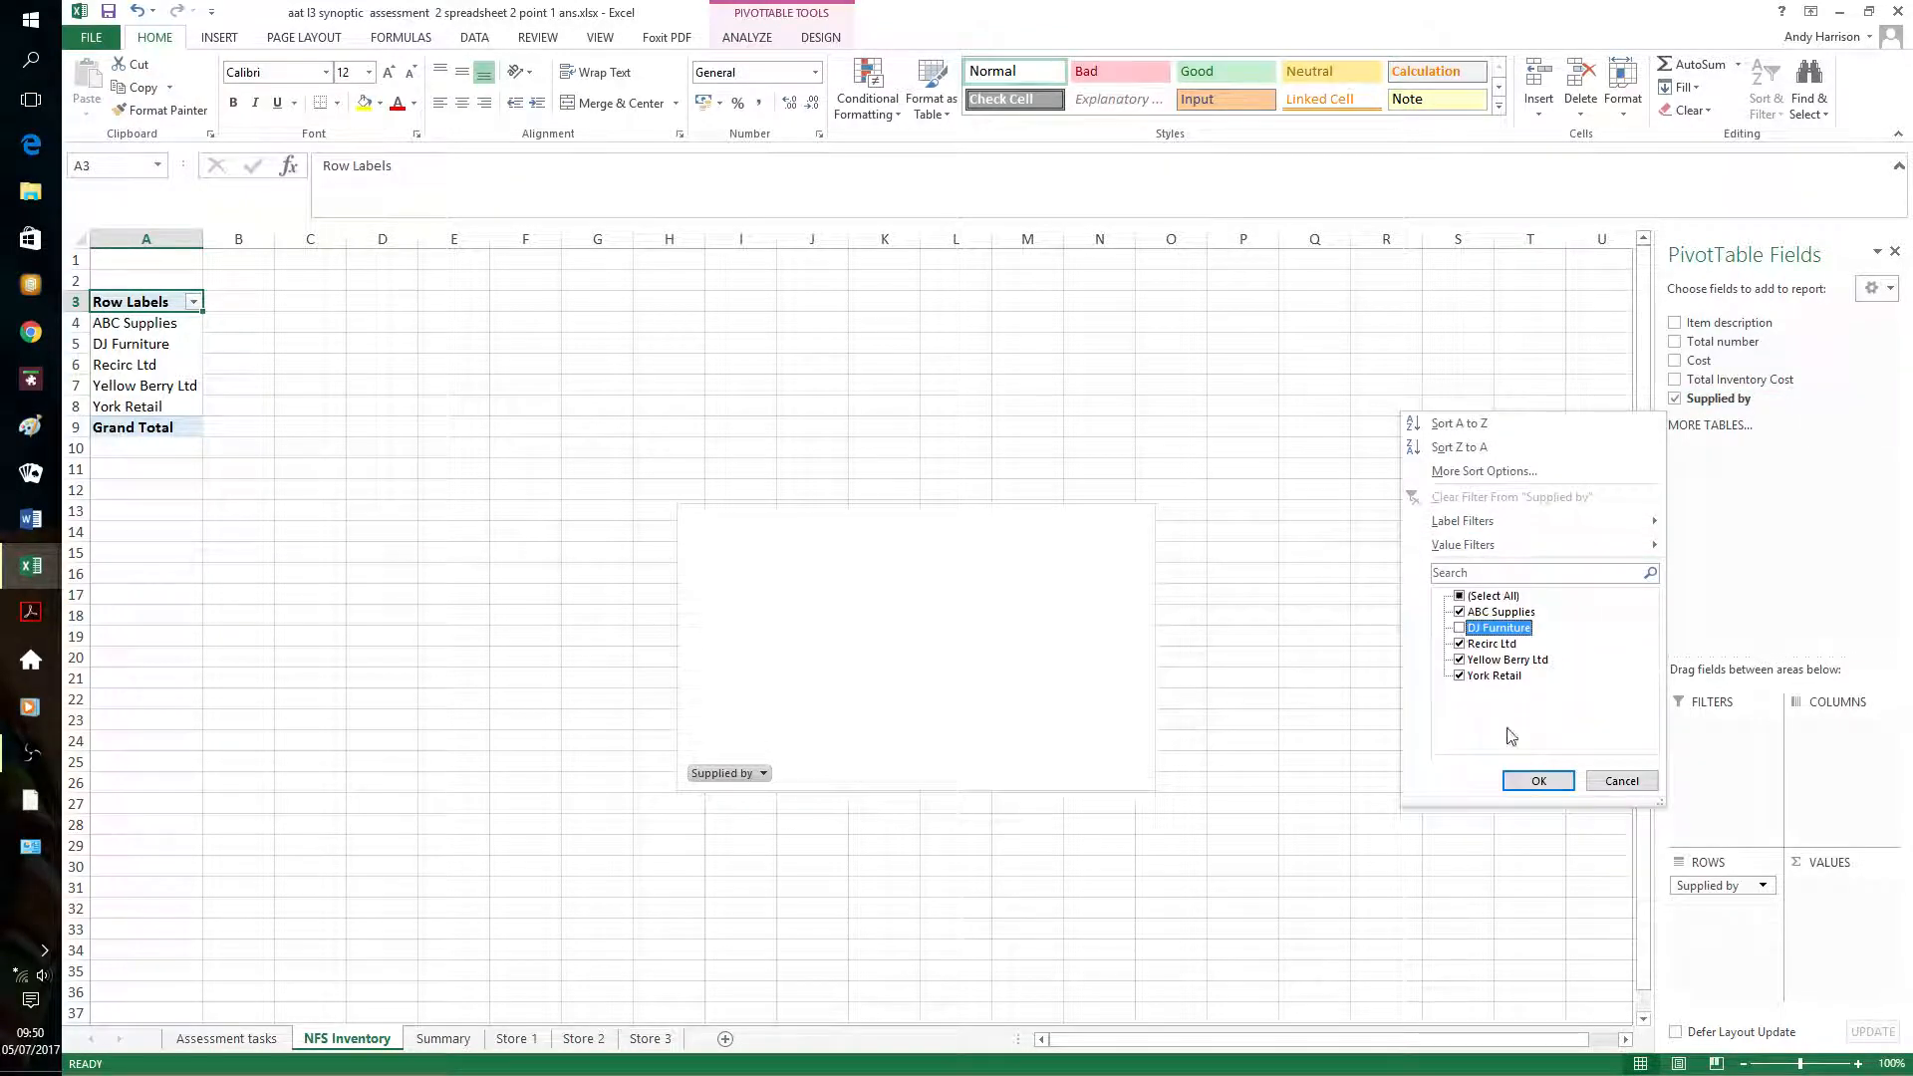
click(1539, 781)
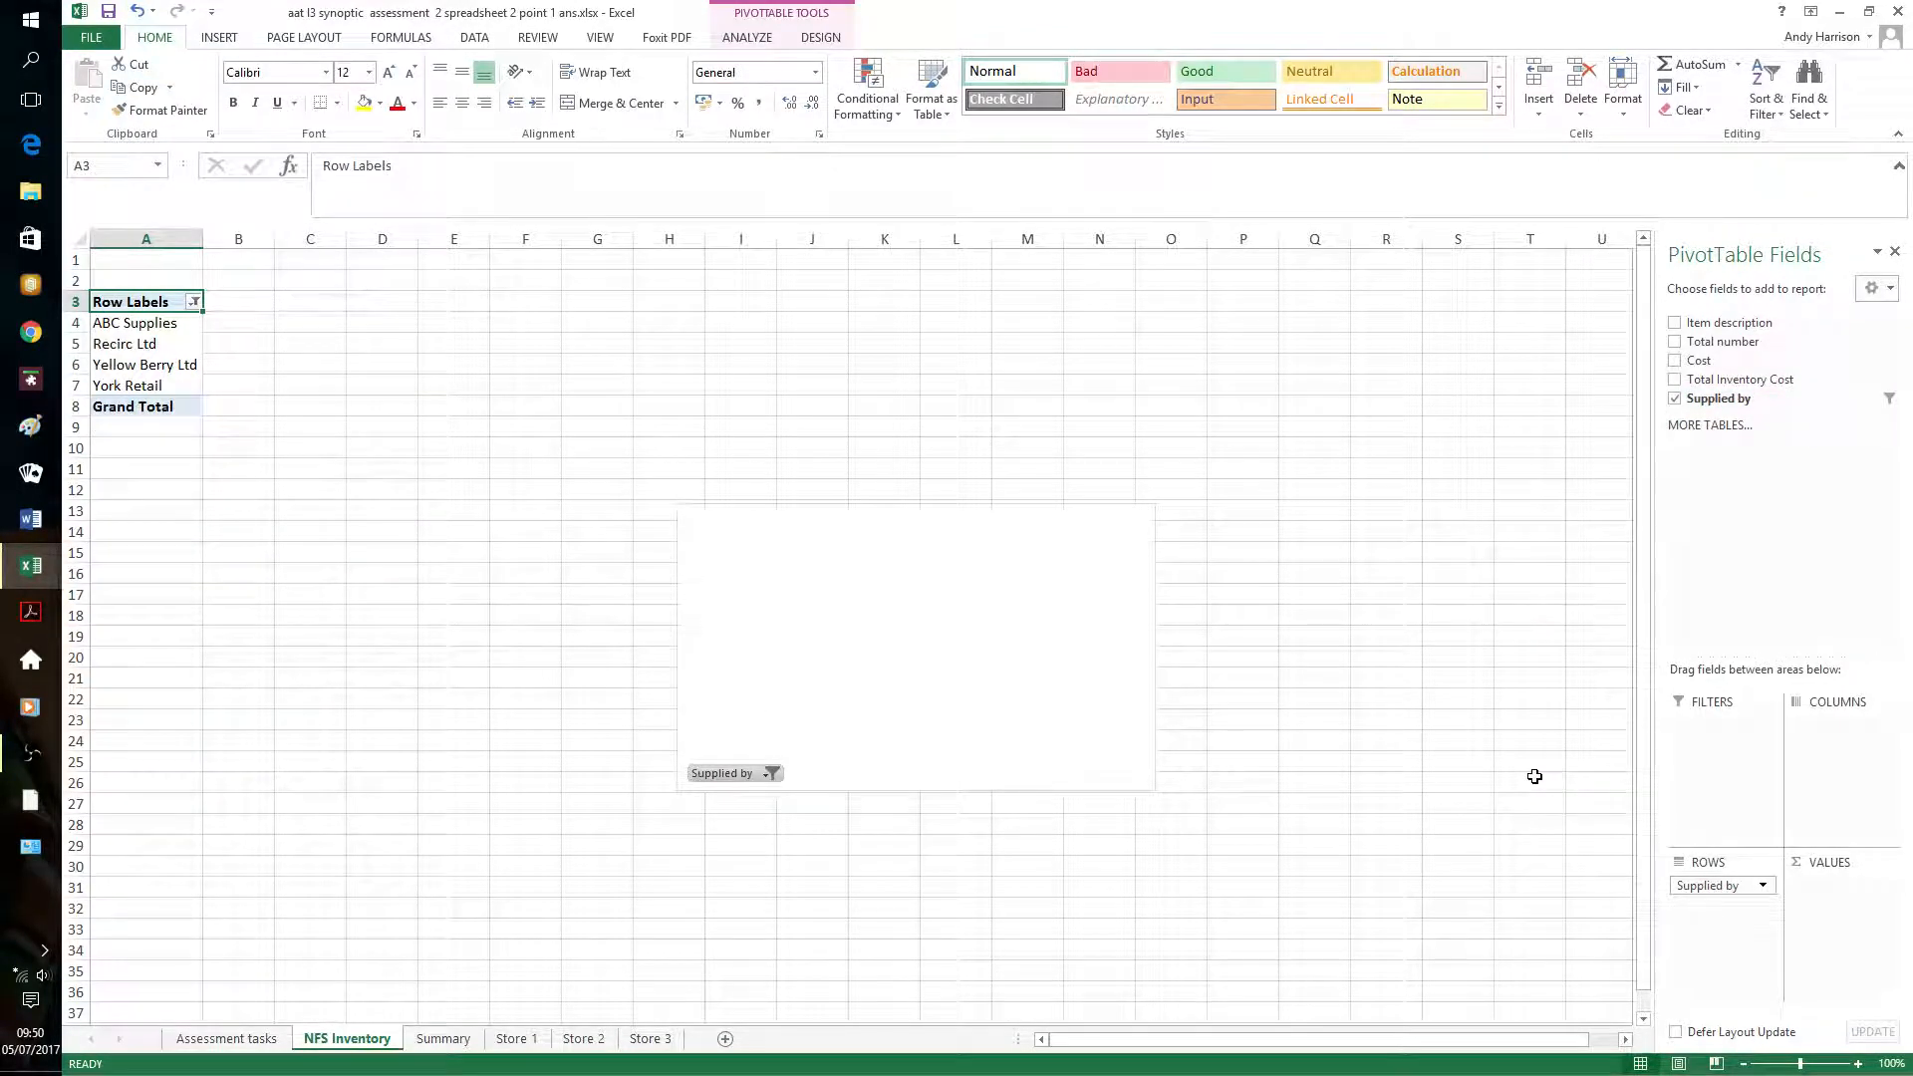
Sort the supplier row labels in the PivotTable from Z to A and select the empty PivotChart
click(170, 326)
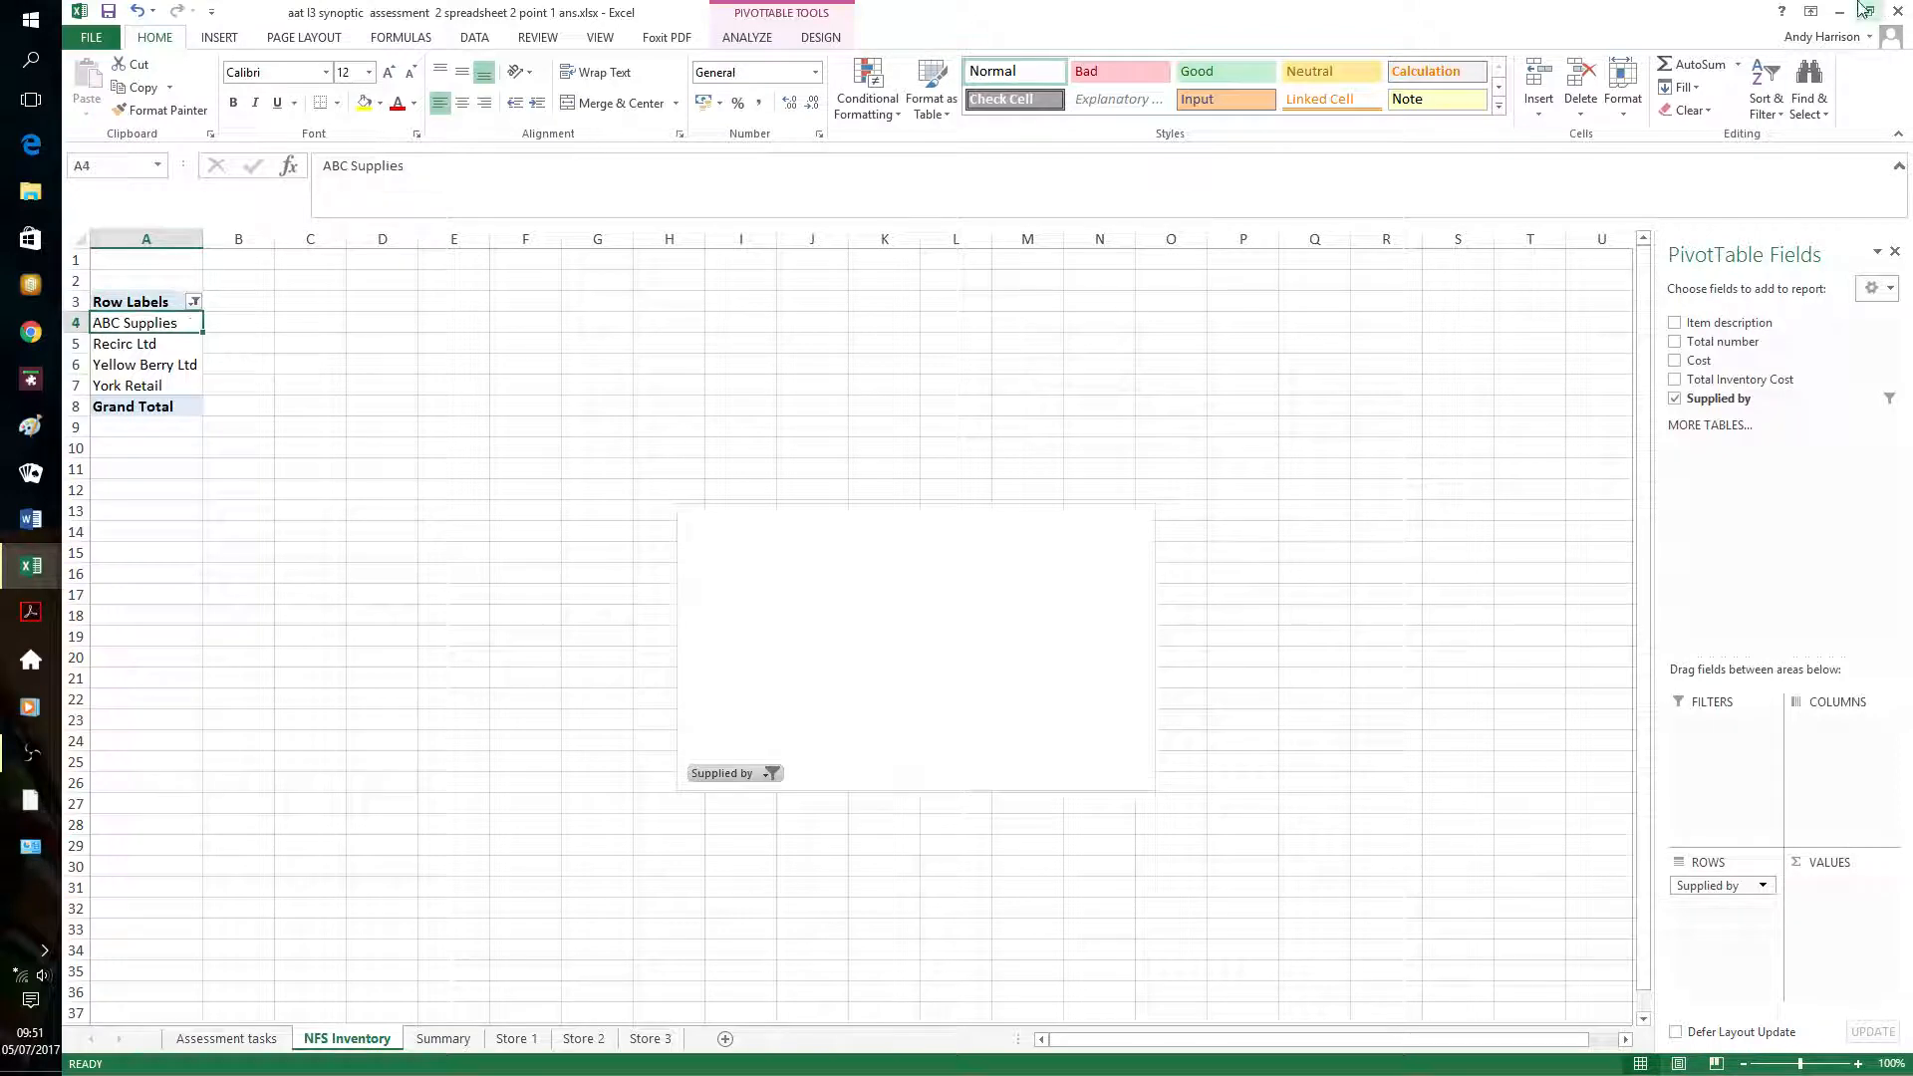
click(1782, 117)
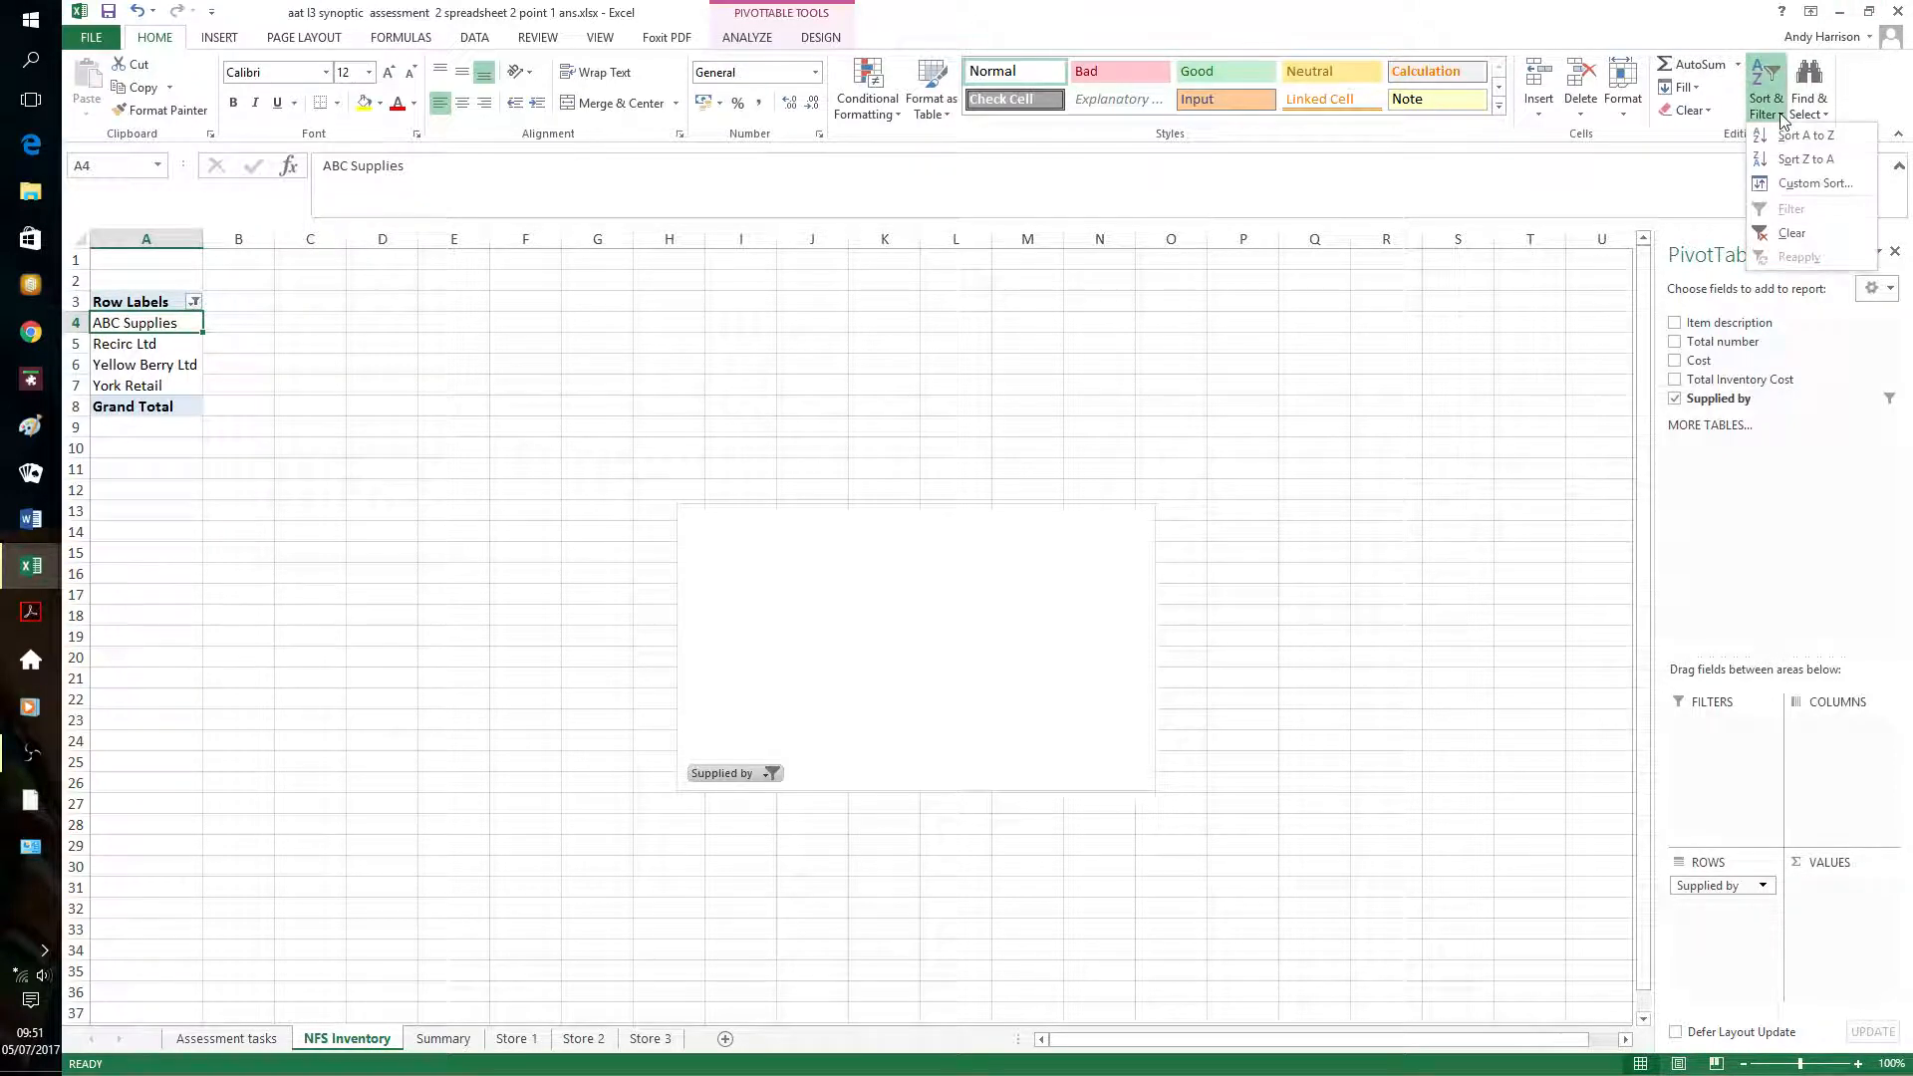
click(1799, 162)
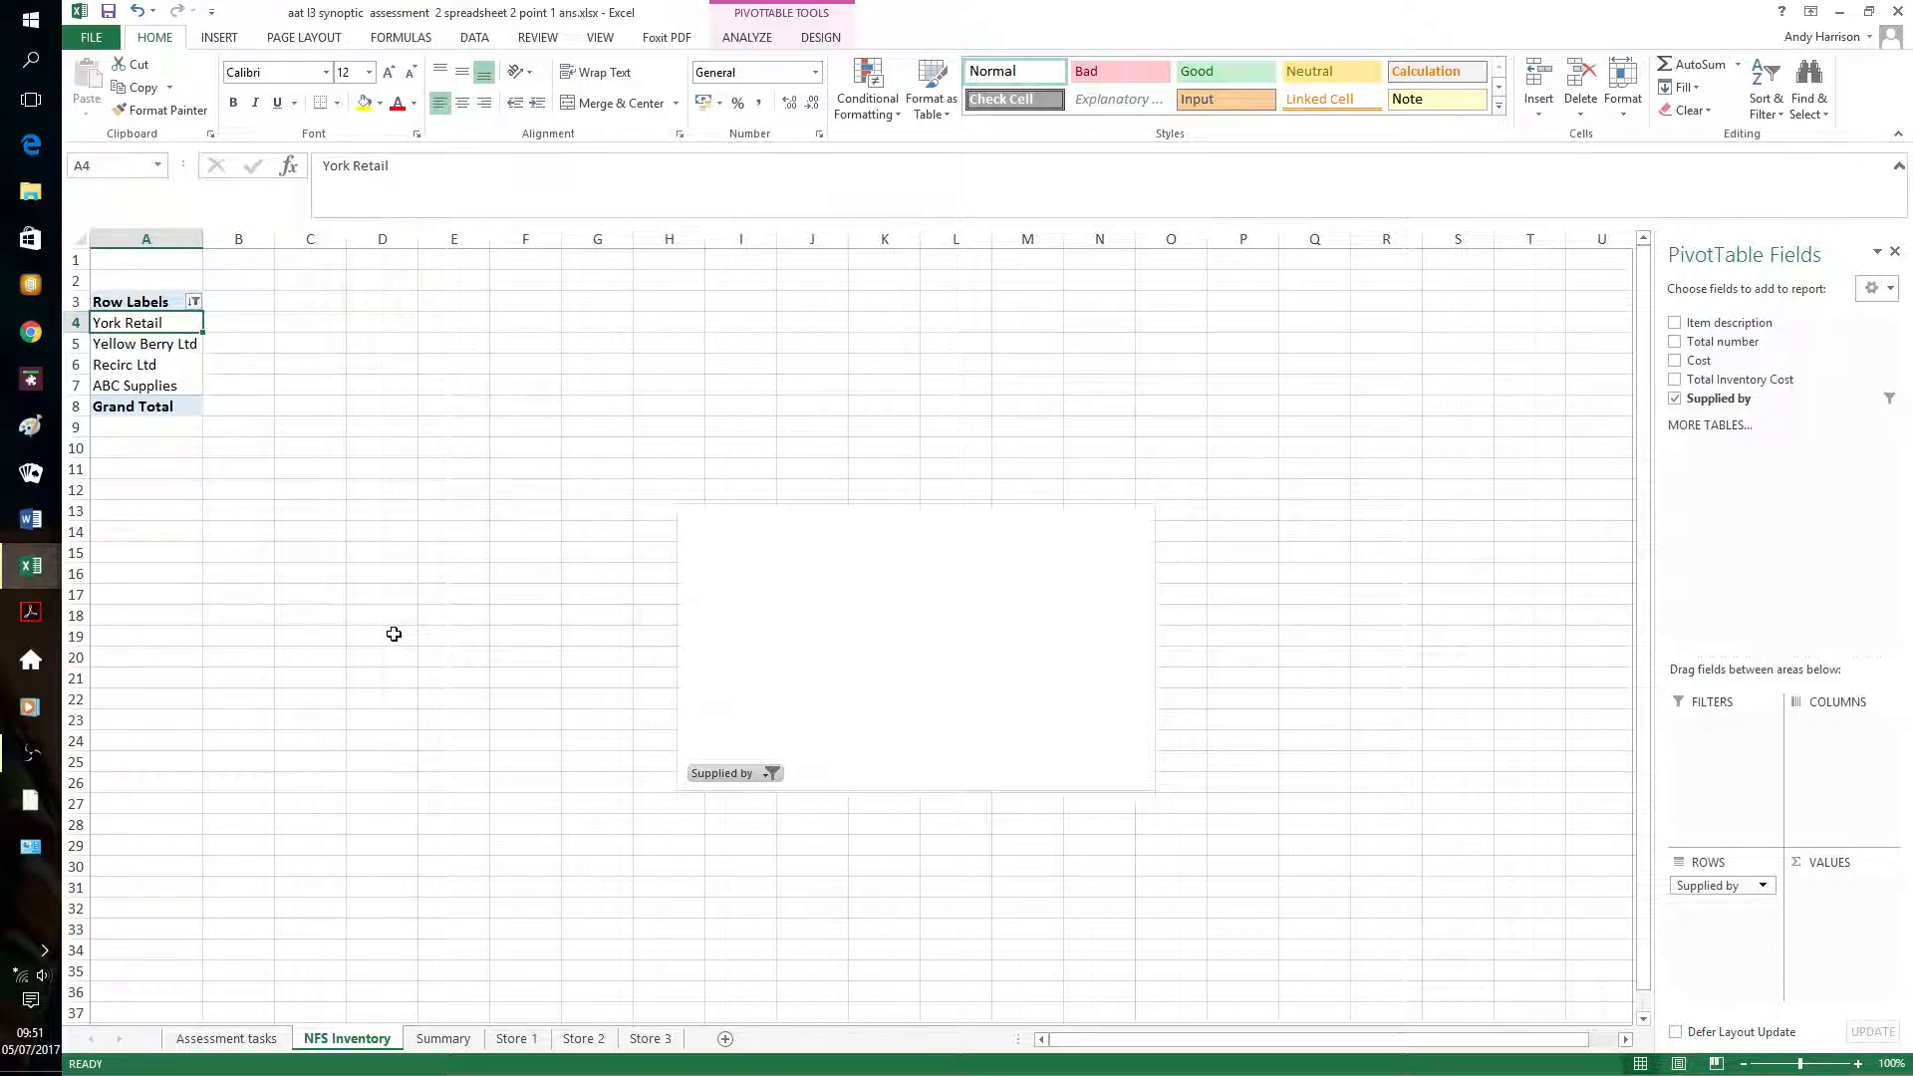
click(828, 646)
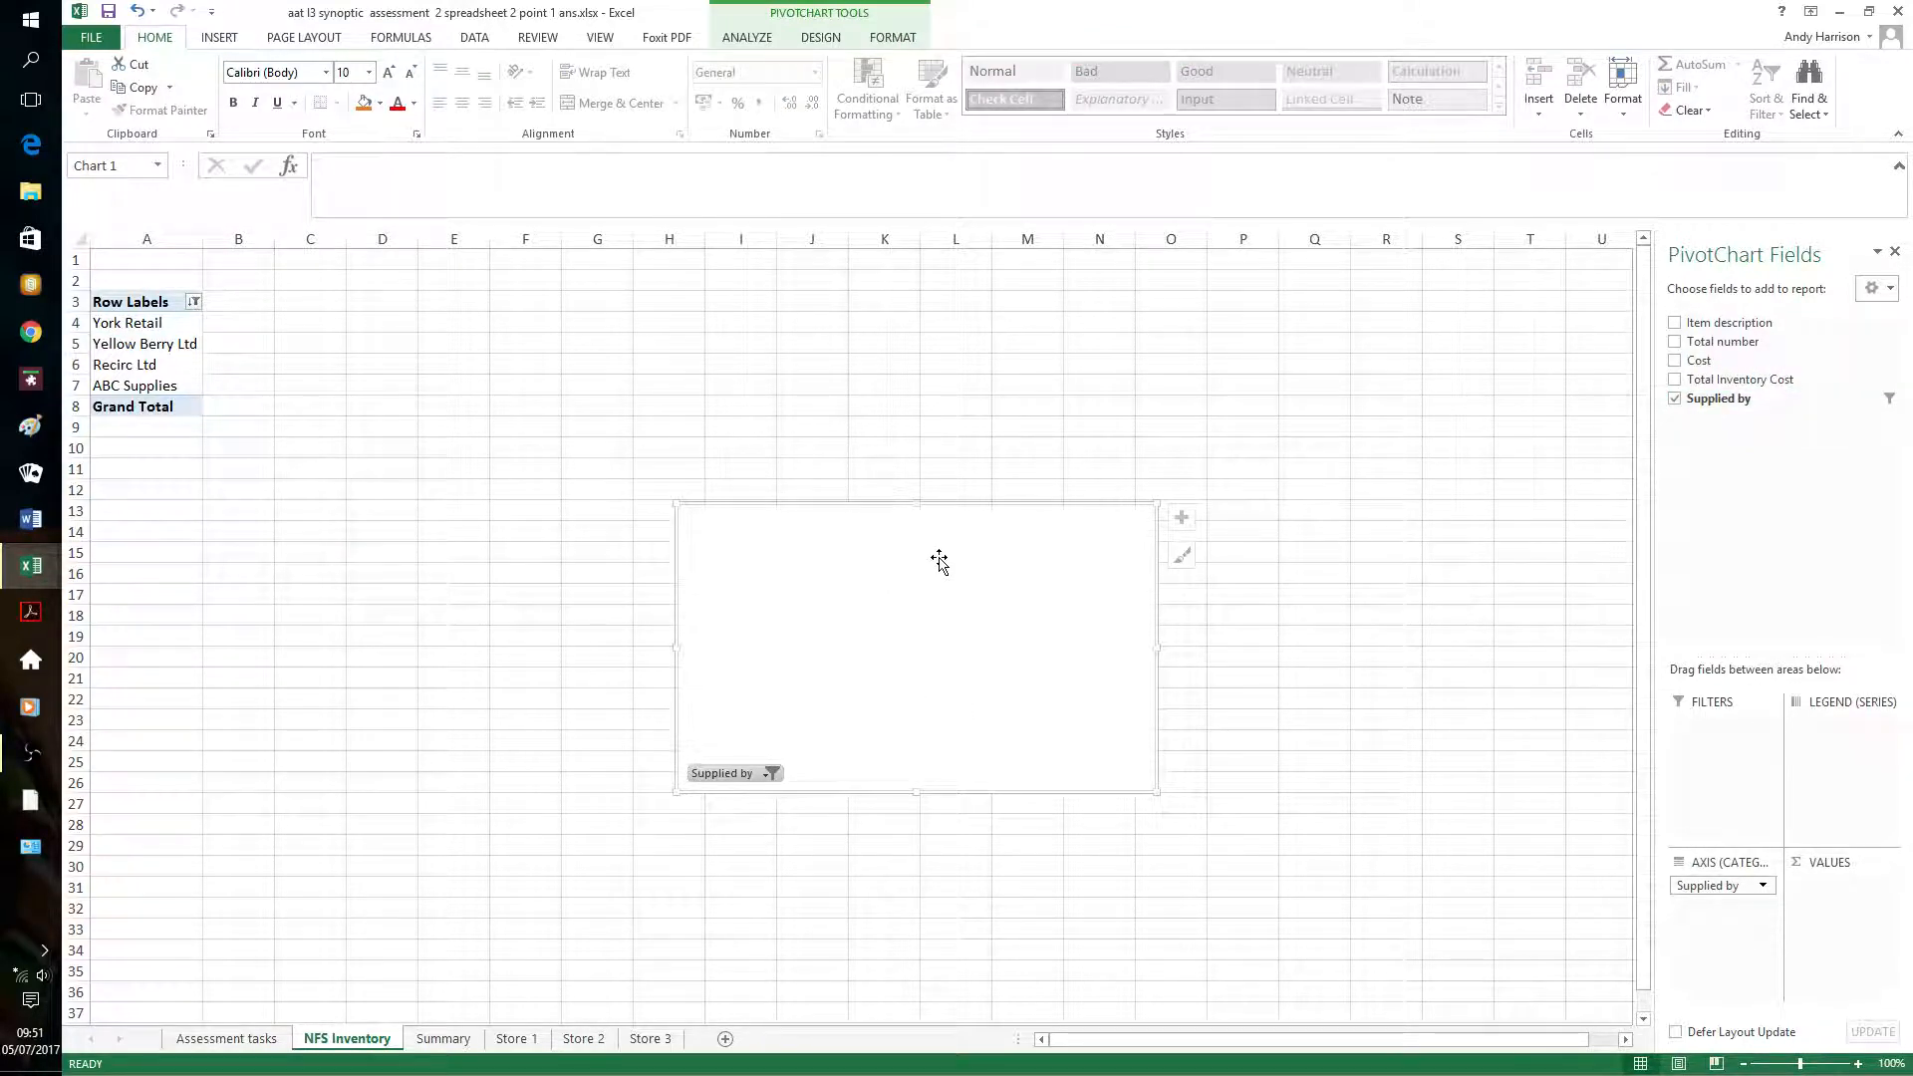
Add Total Inventory Cost to the PivotTable values and move the PivotChart up beside the table
click(1675, 380)
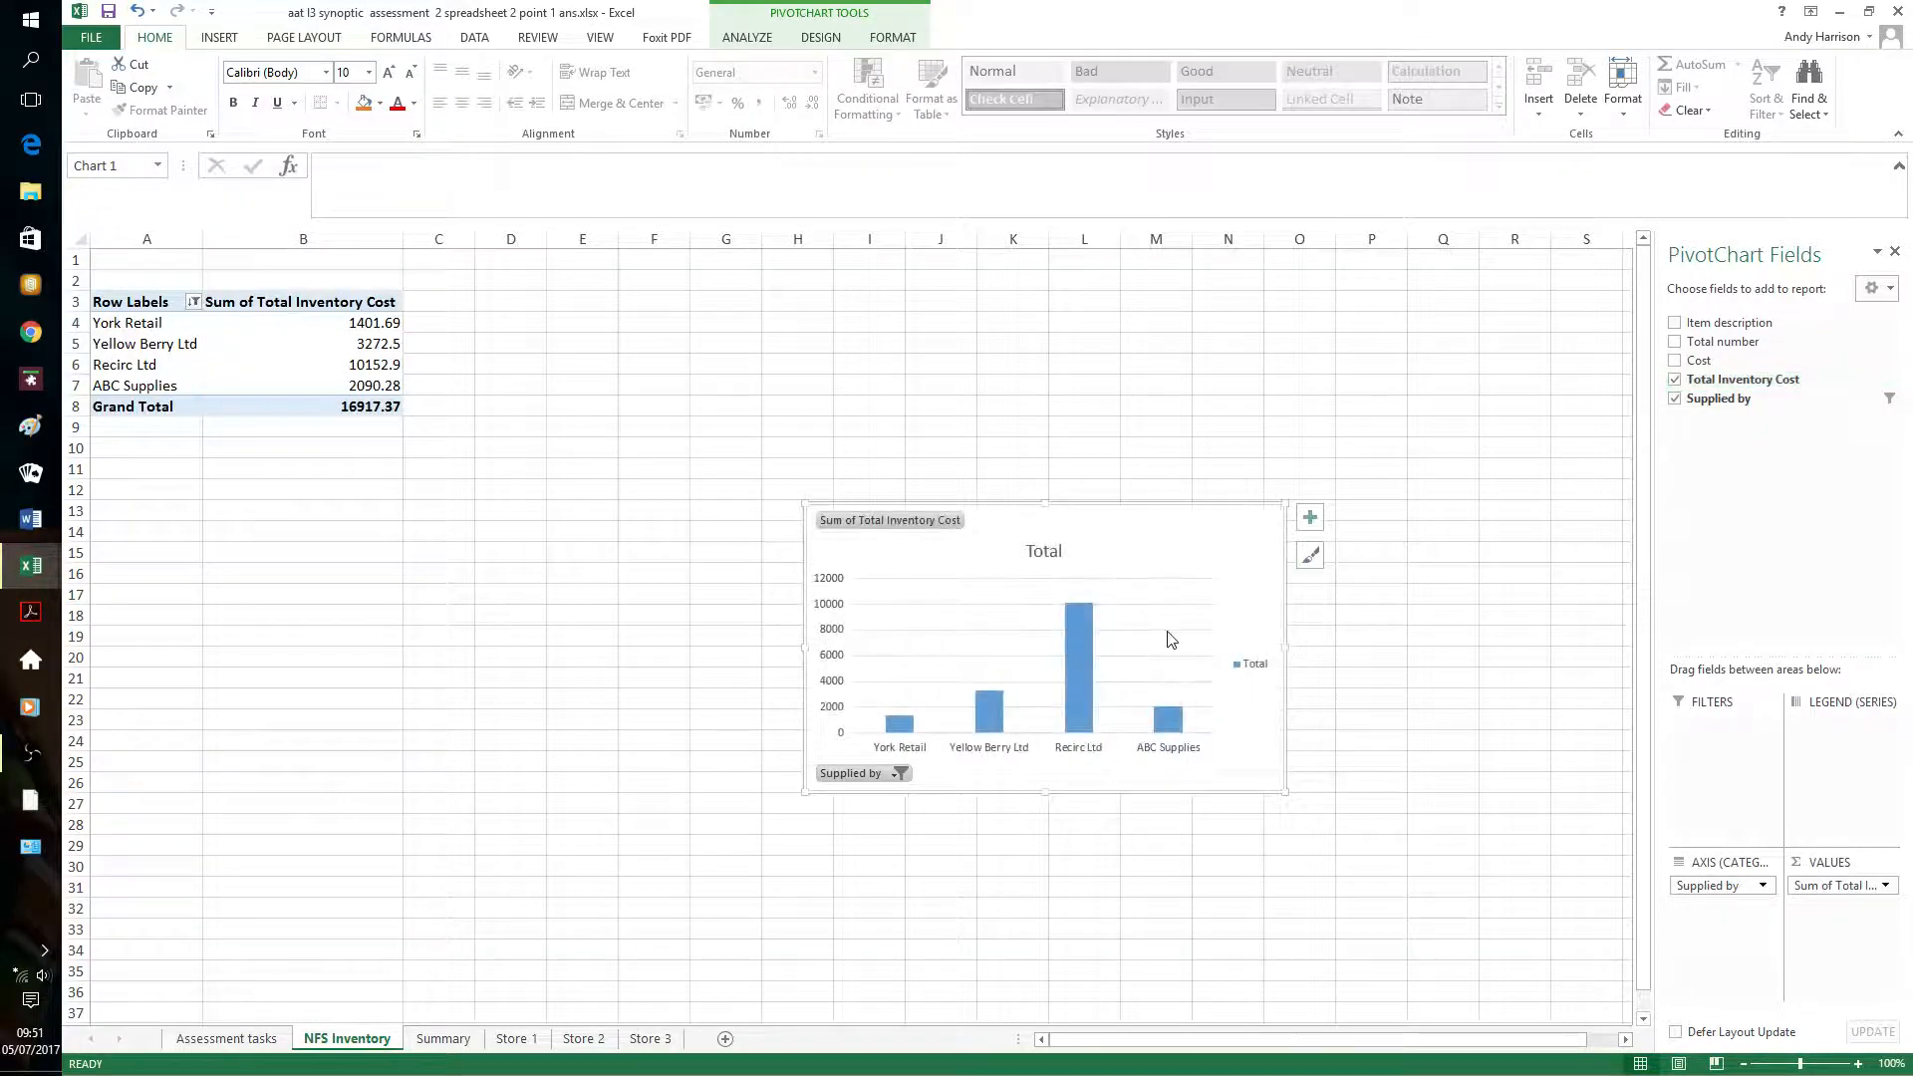
drag(805, 358, 767, 265)
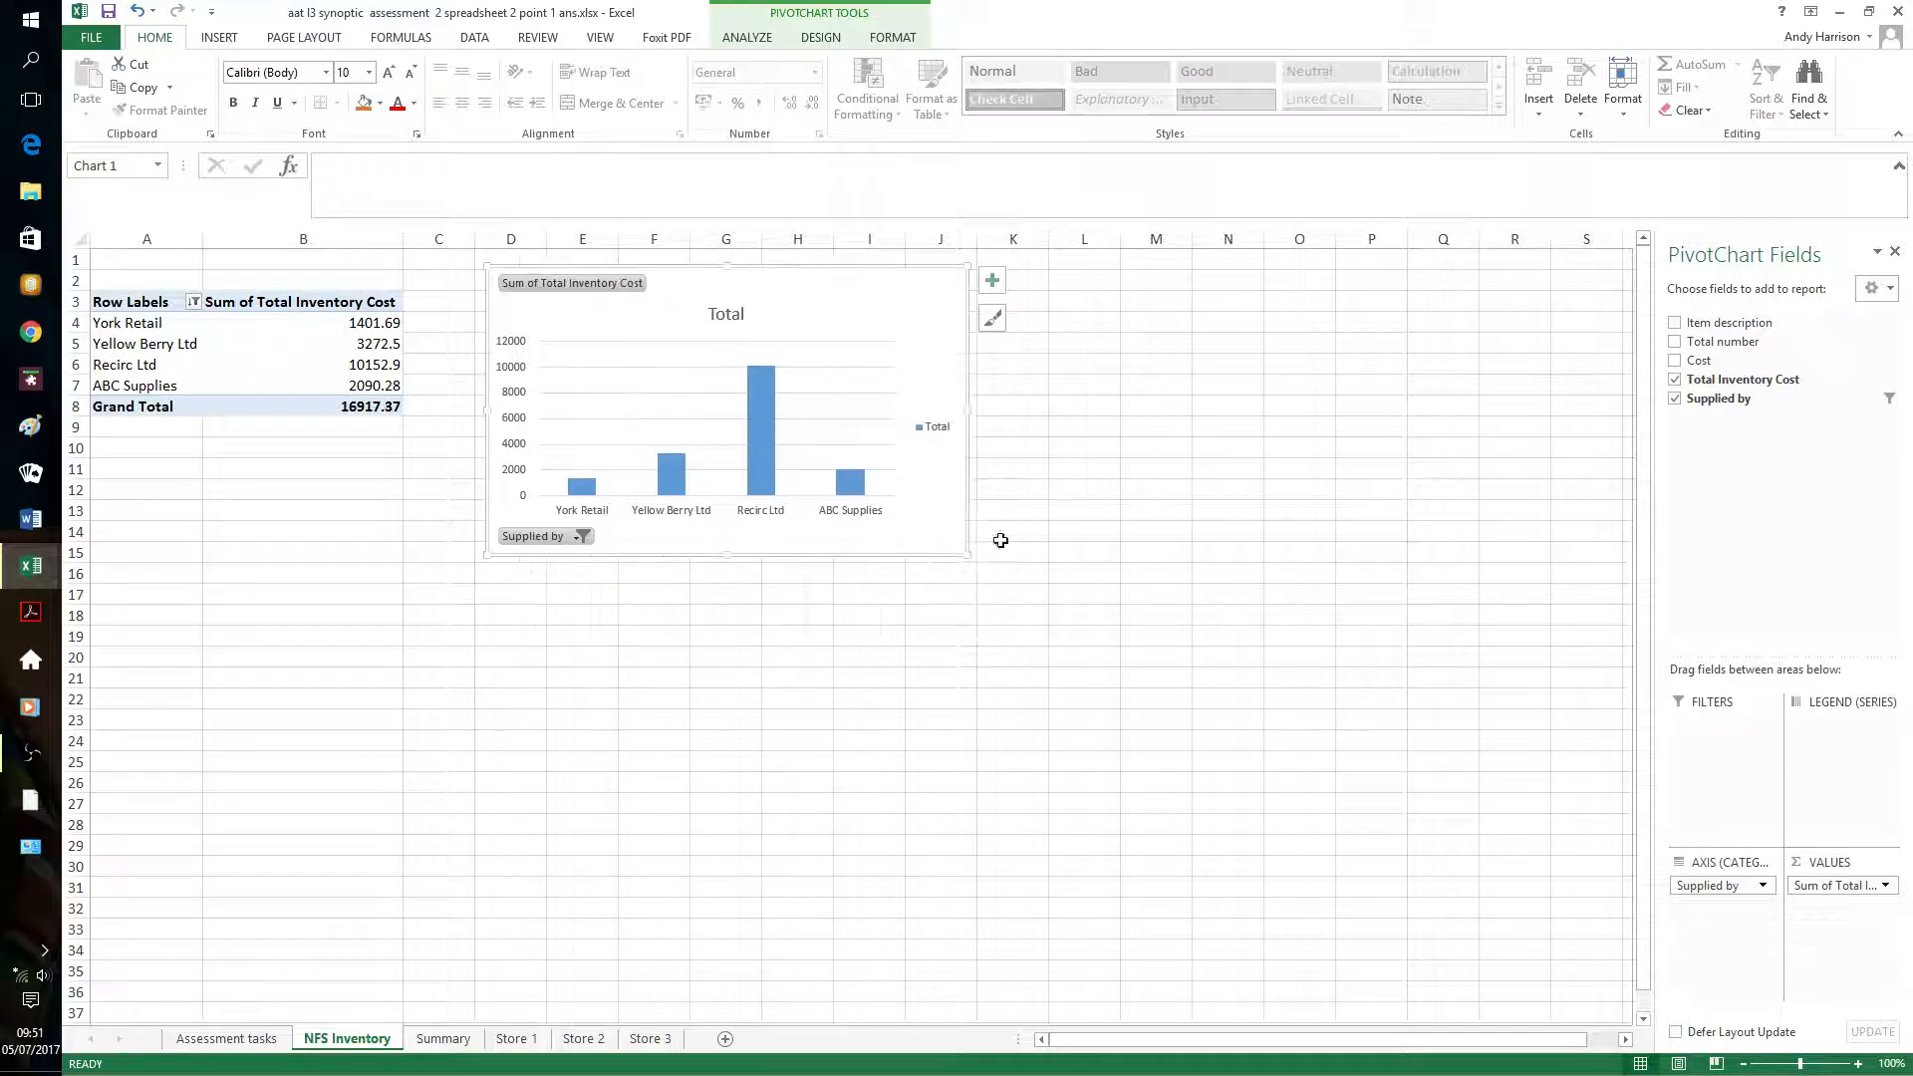
click(1856, 1064)
click(1855, 1065)
click(1855, 1064)
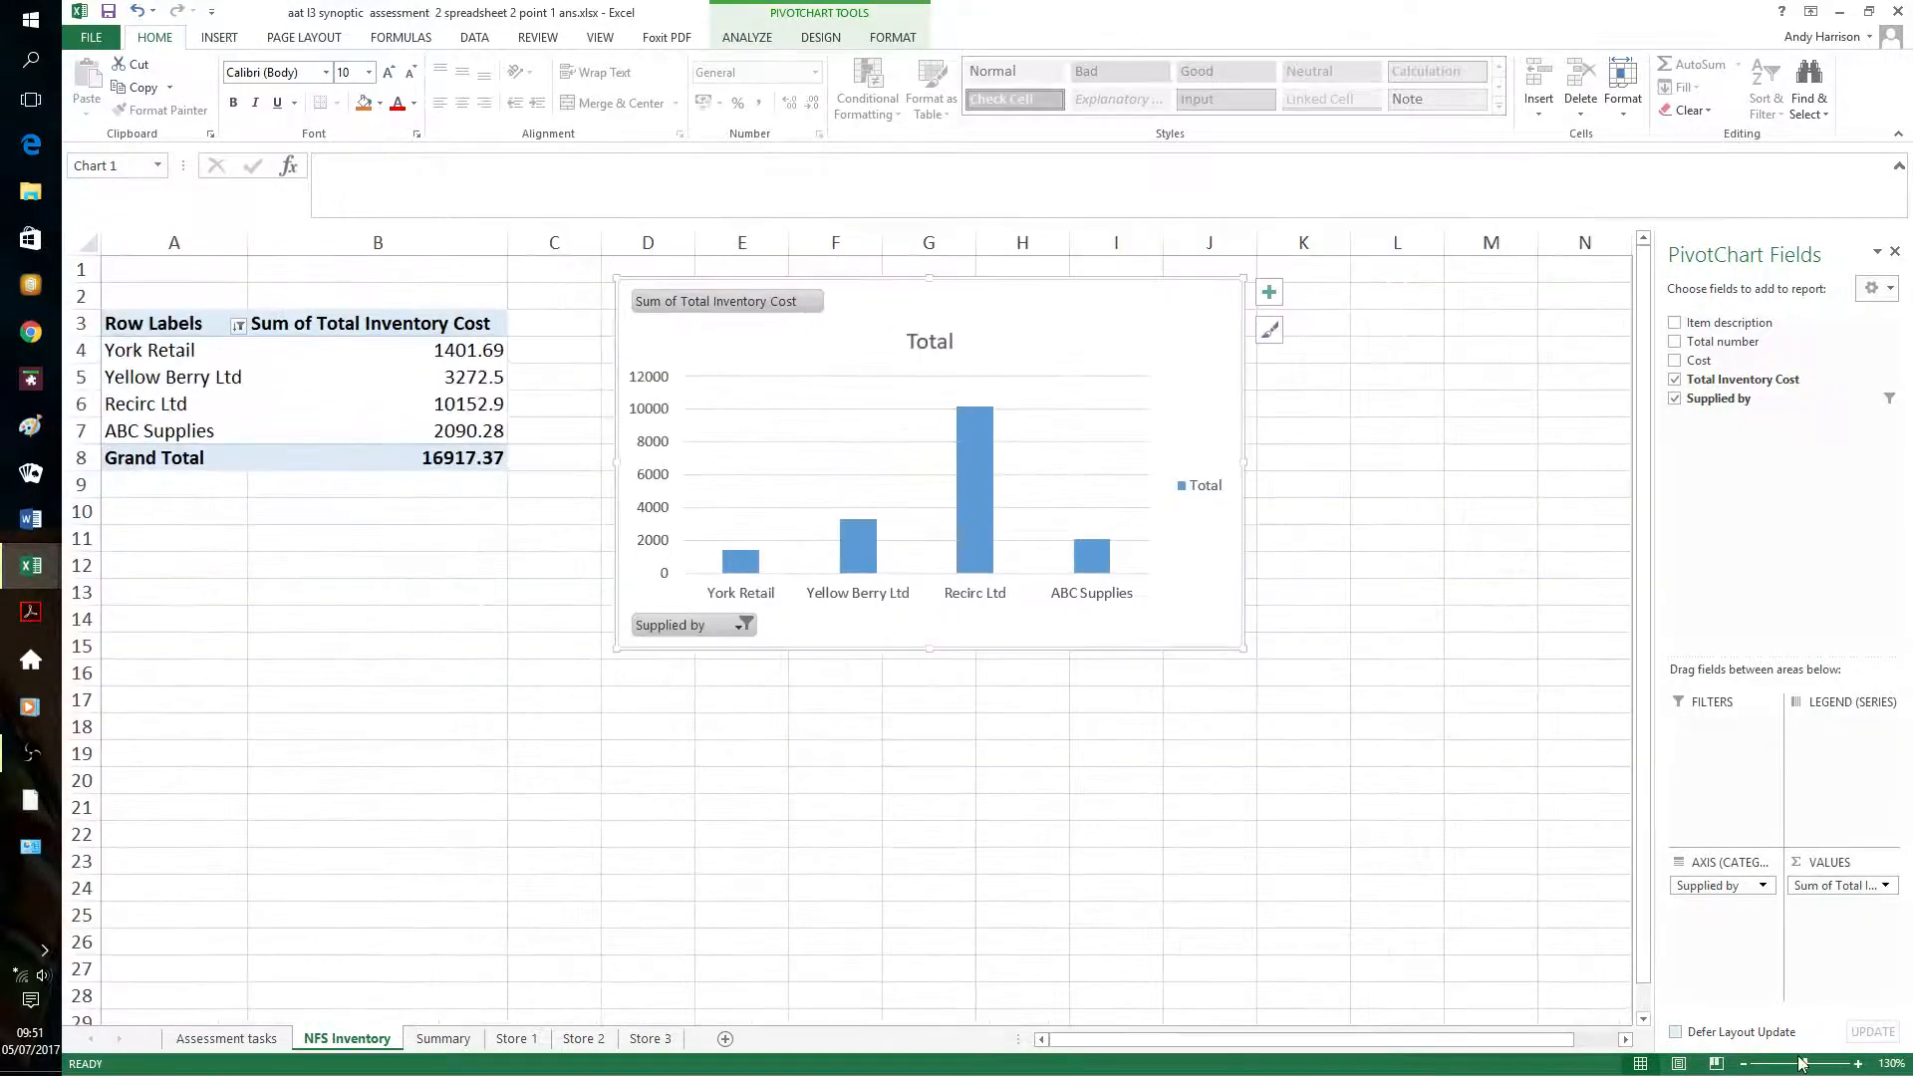
click(1233, 790)
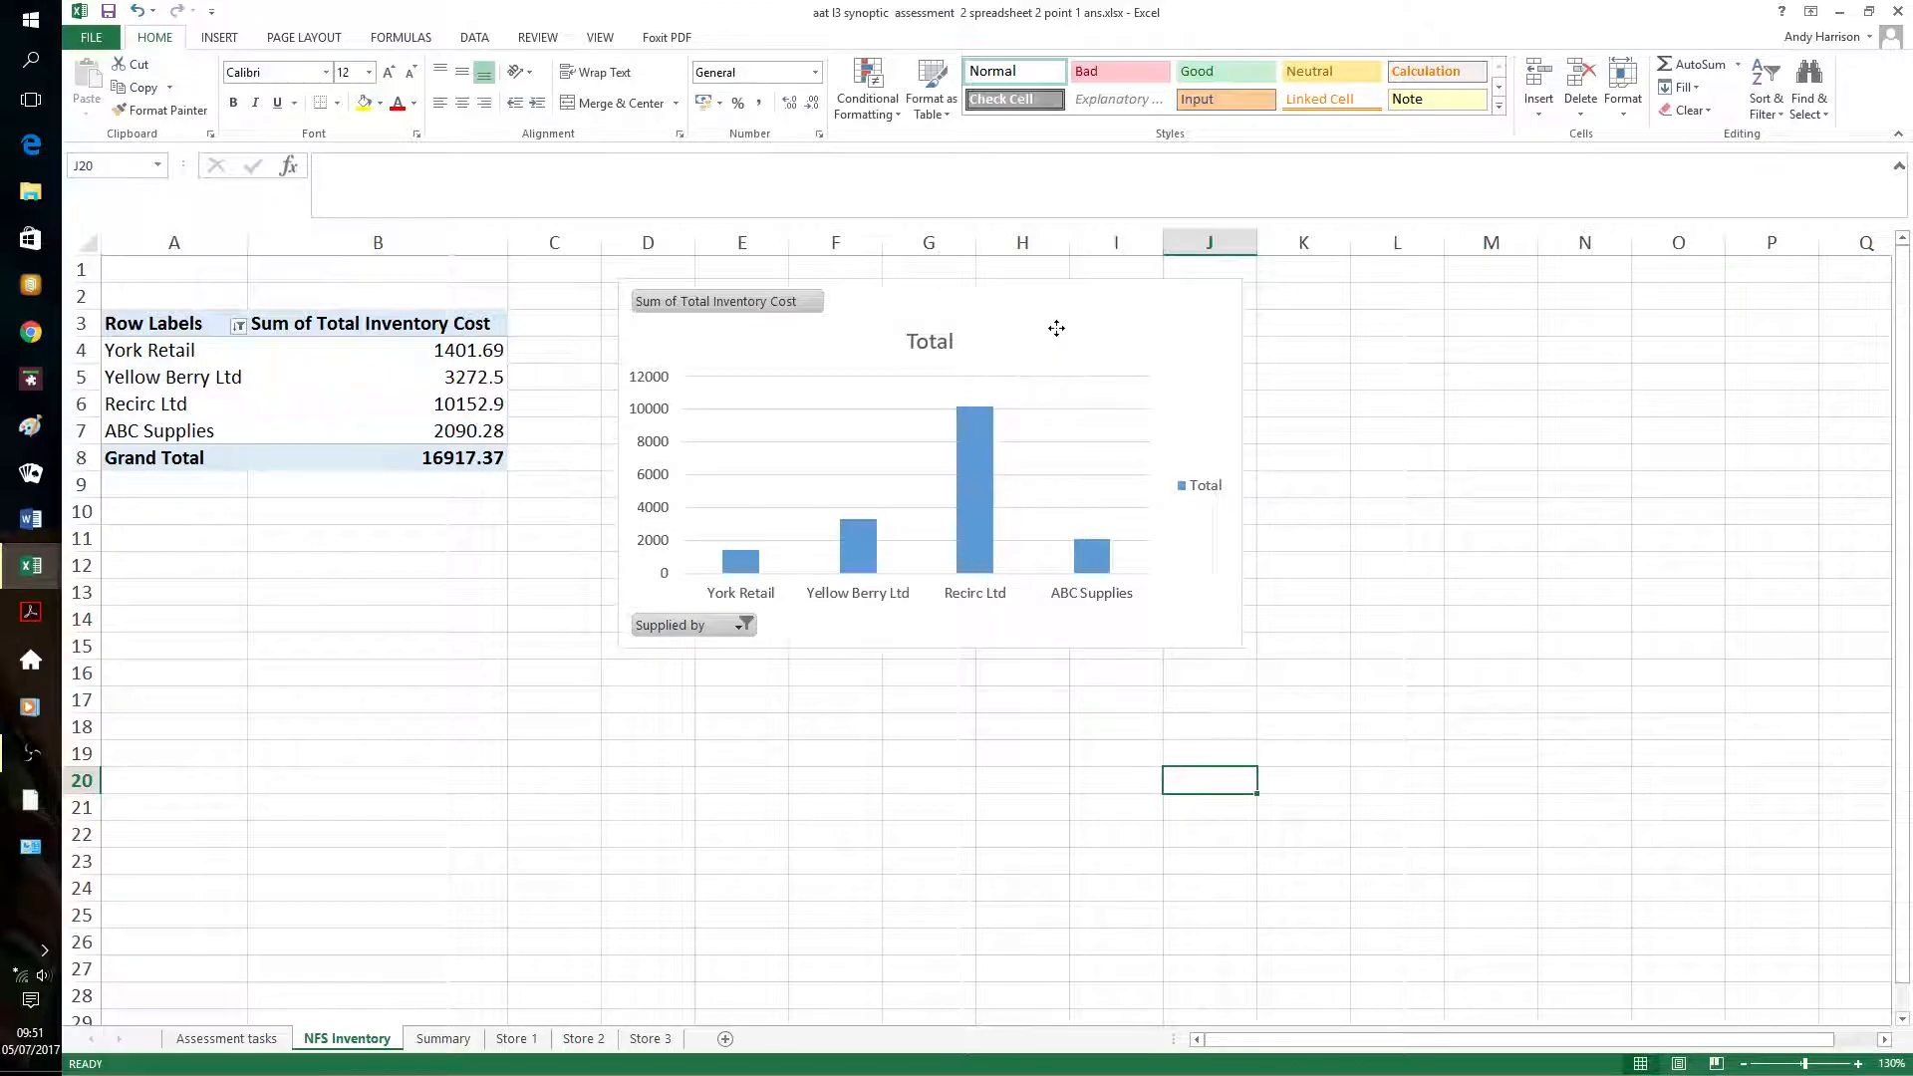
Change the PivotChart to a 3-D Pie and apply the third chart style, with grey background and dark percentage labels
click(1056, 331)
right_click(1057, 328)
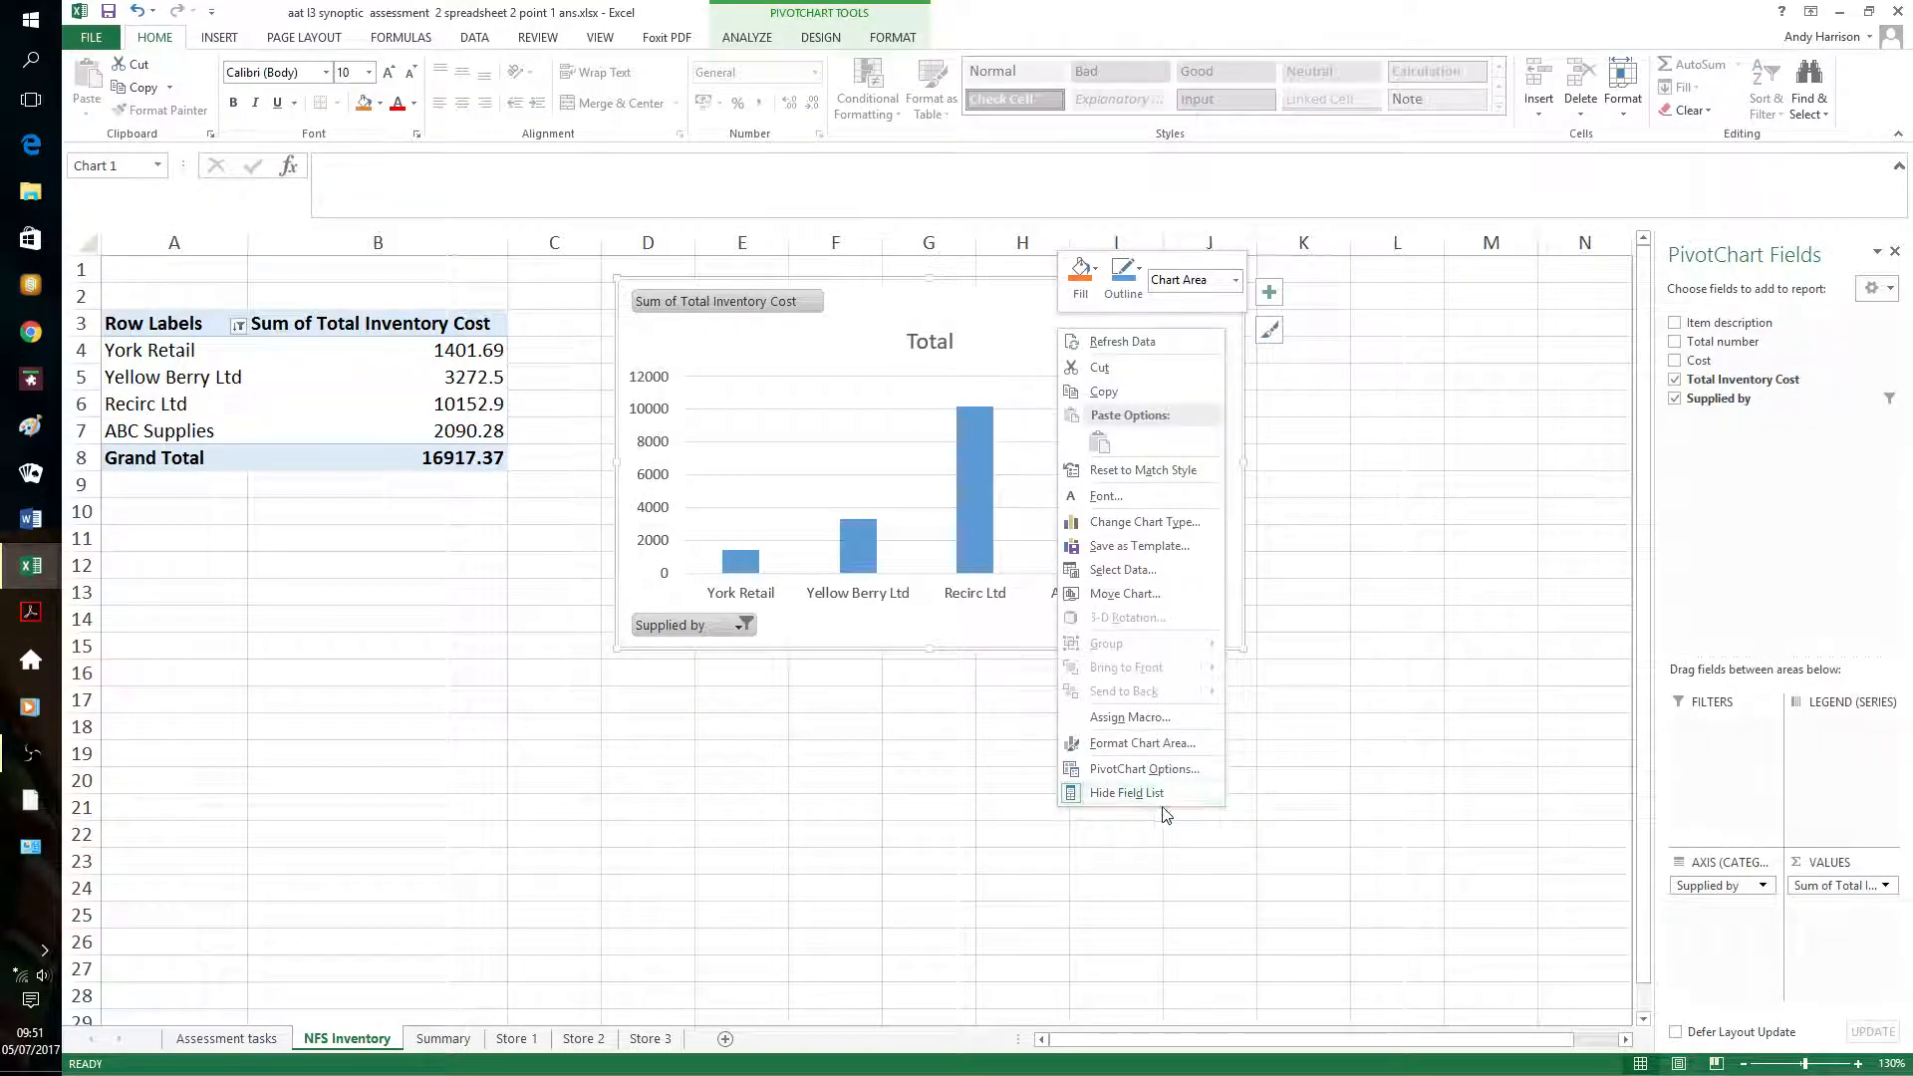
click(1143, 522)
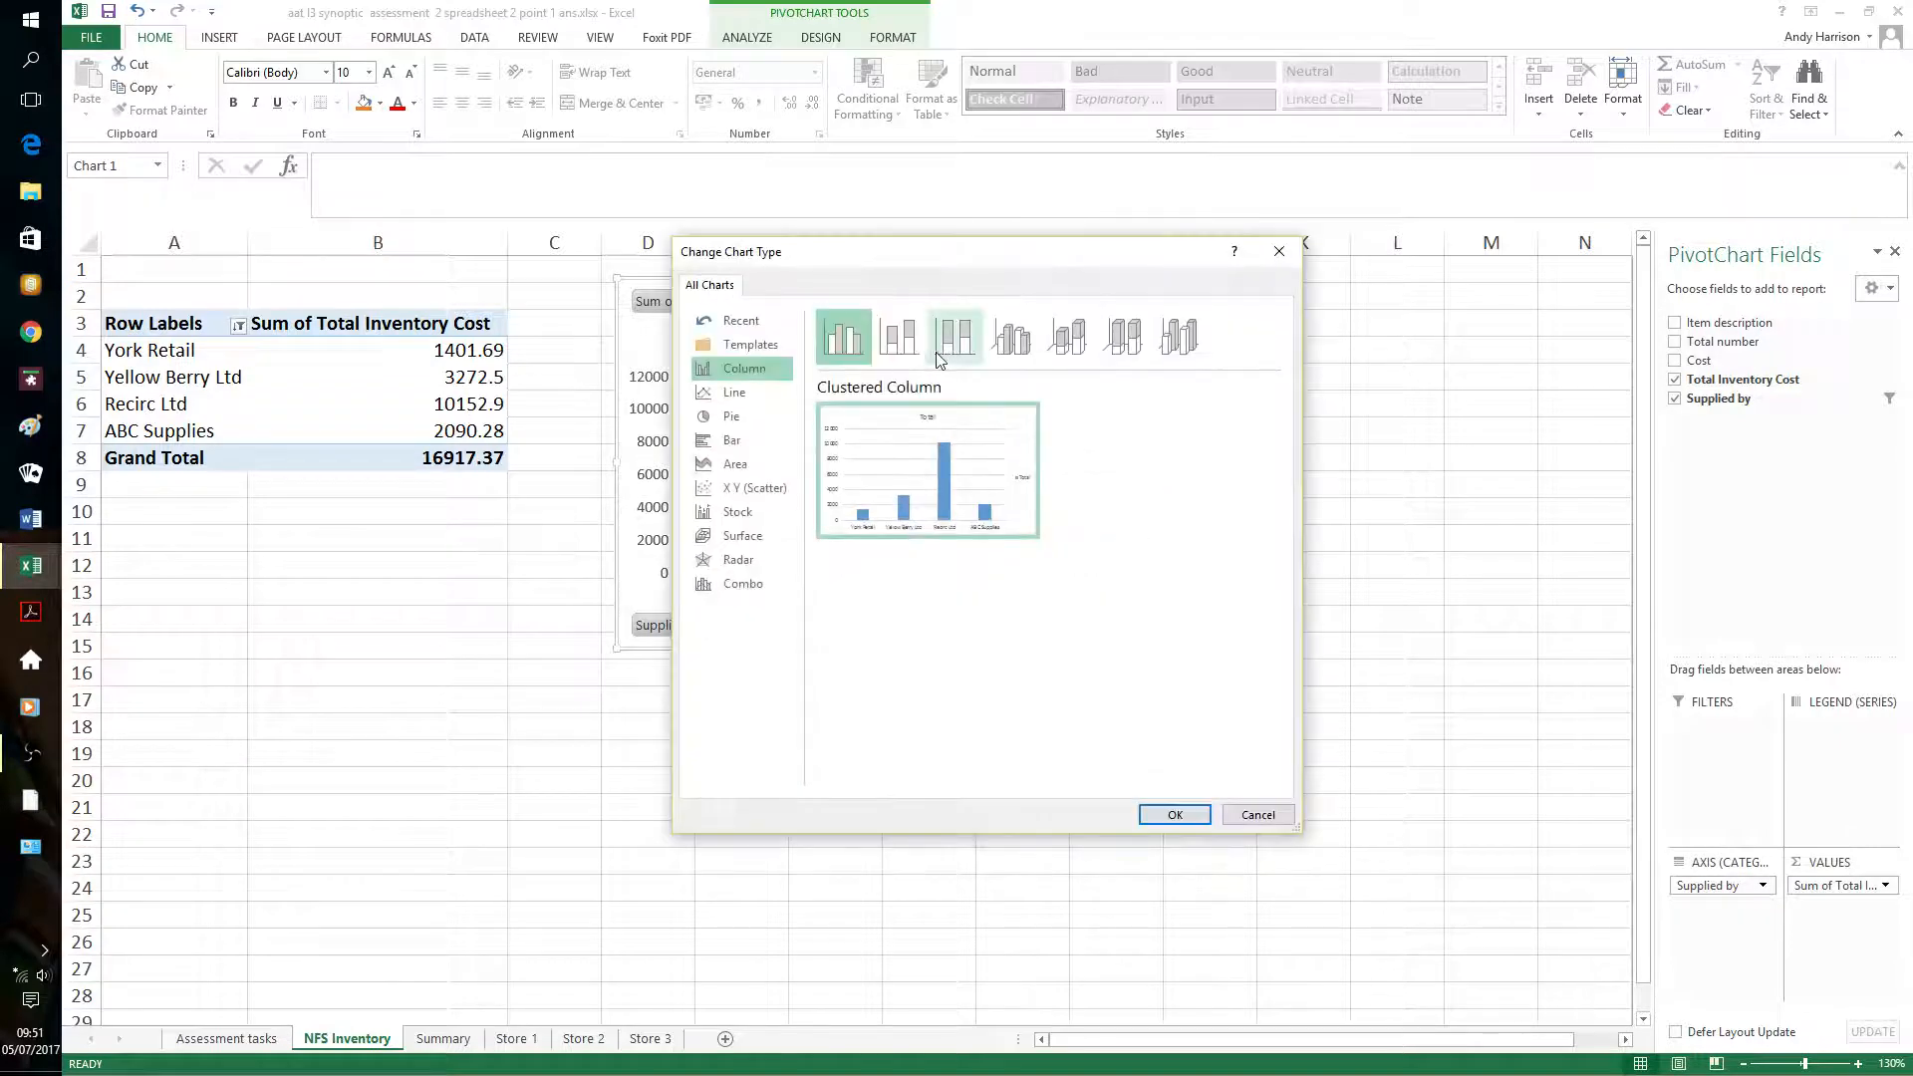
click(730, 419)
click(893, 335)
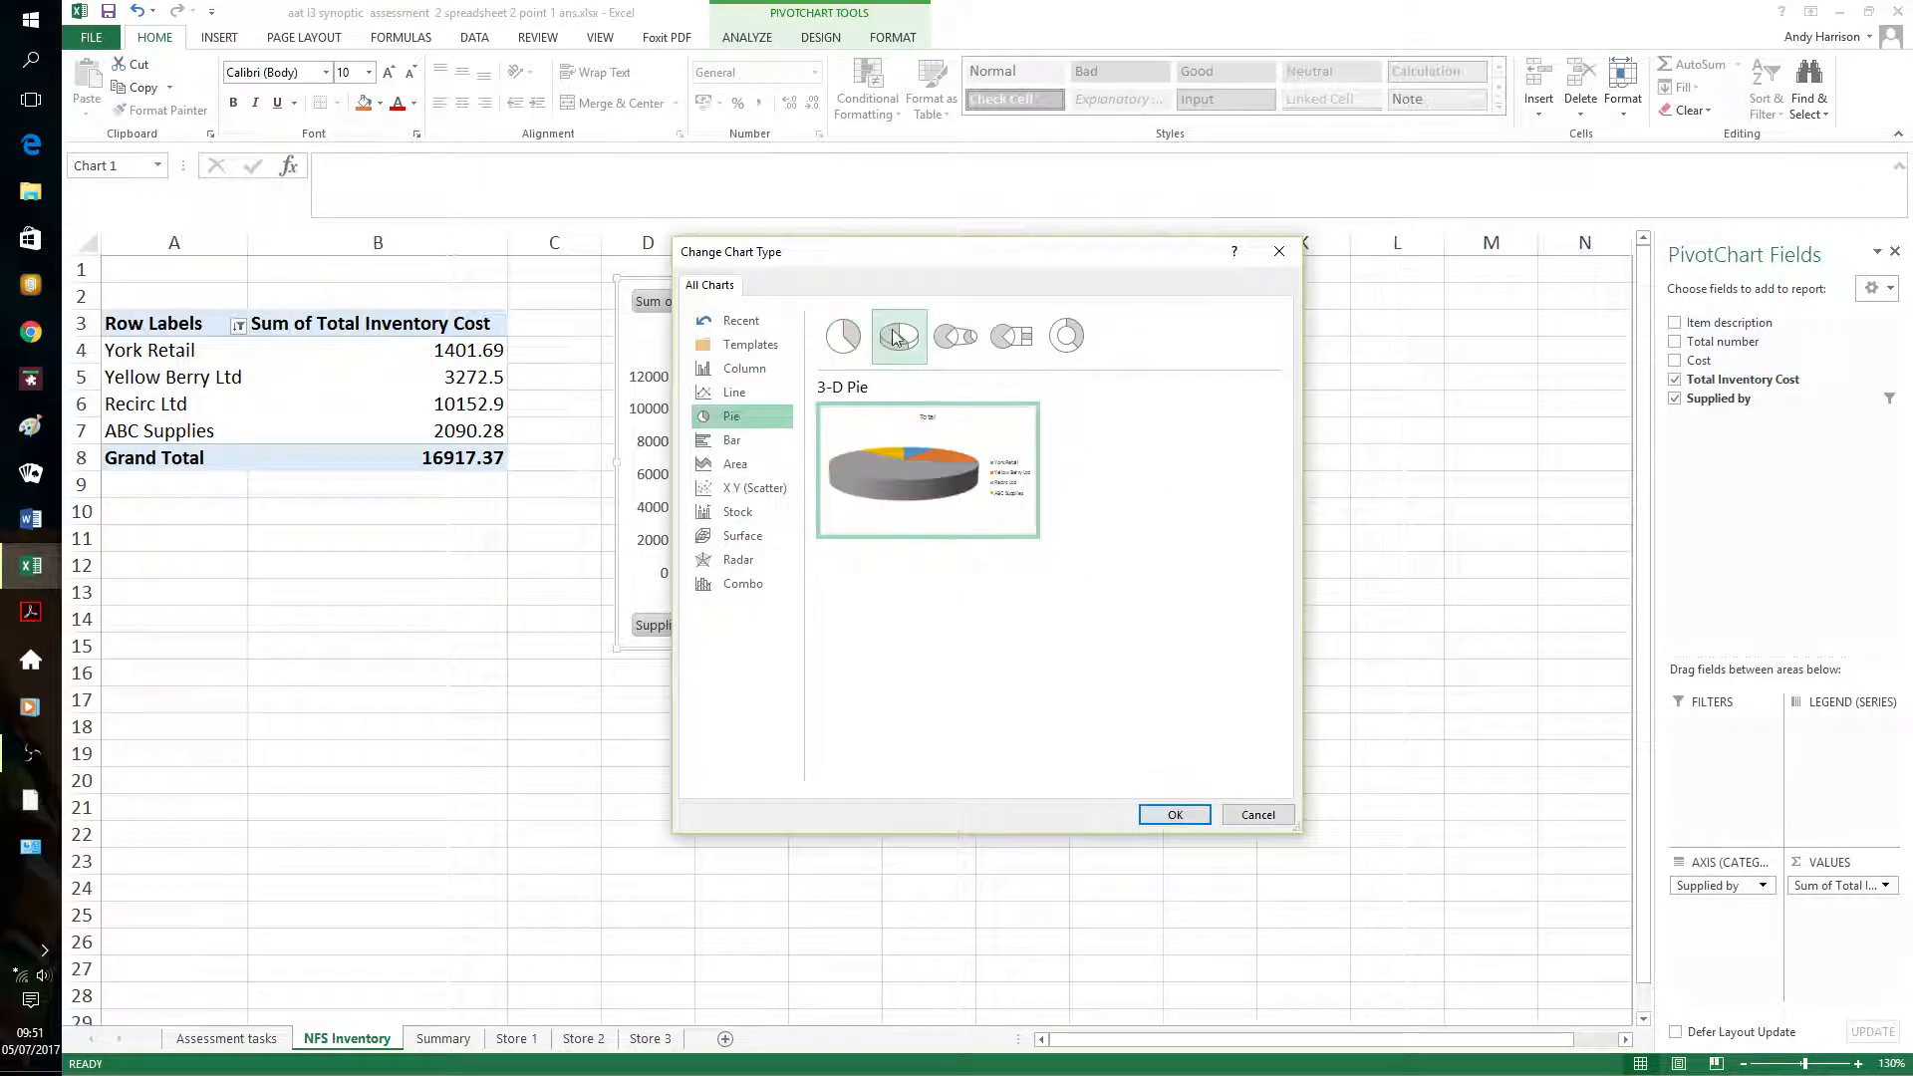
click(1176, 815)
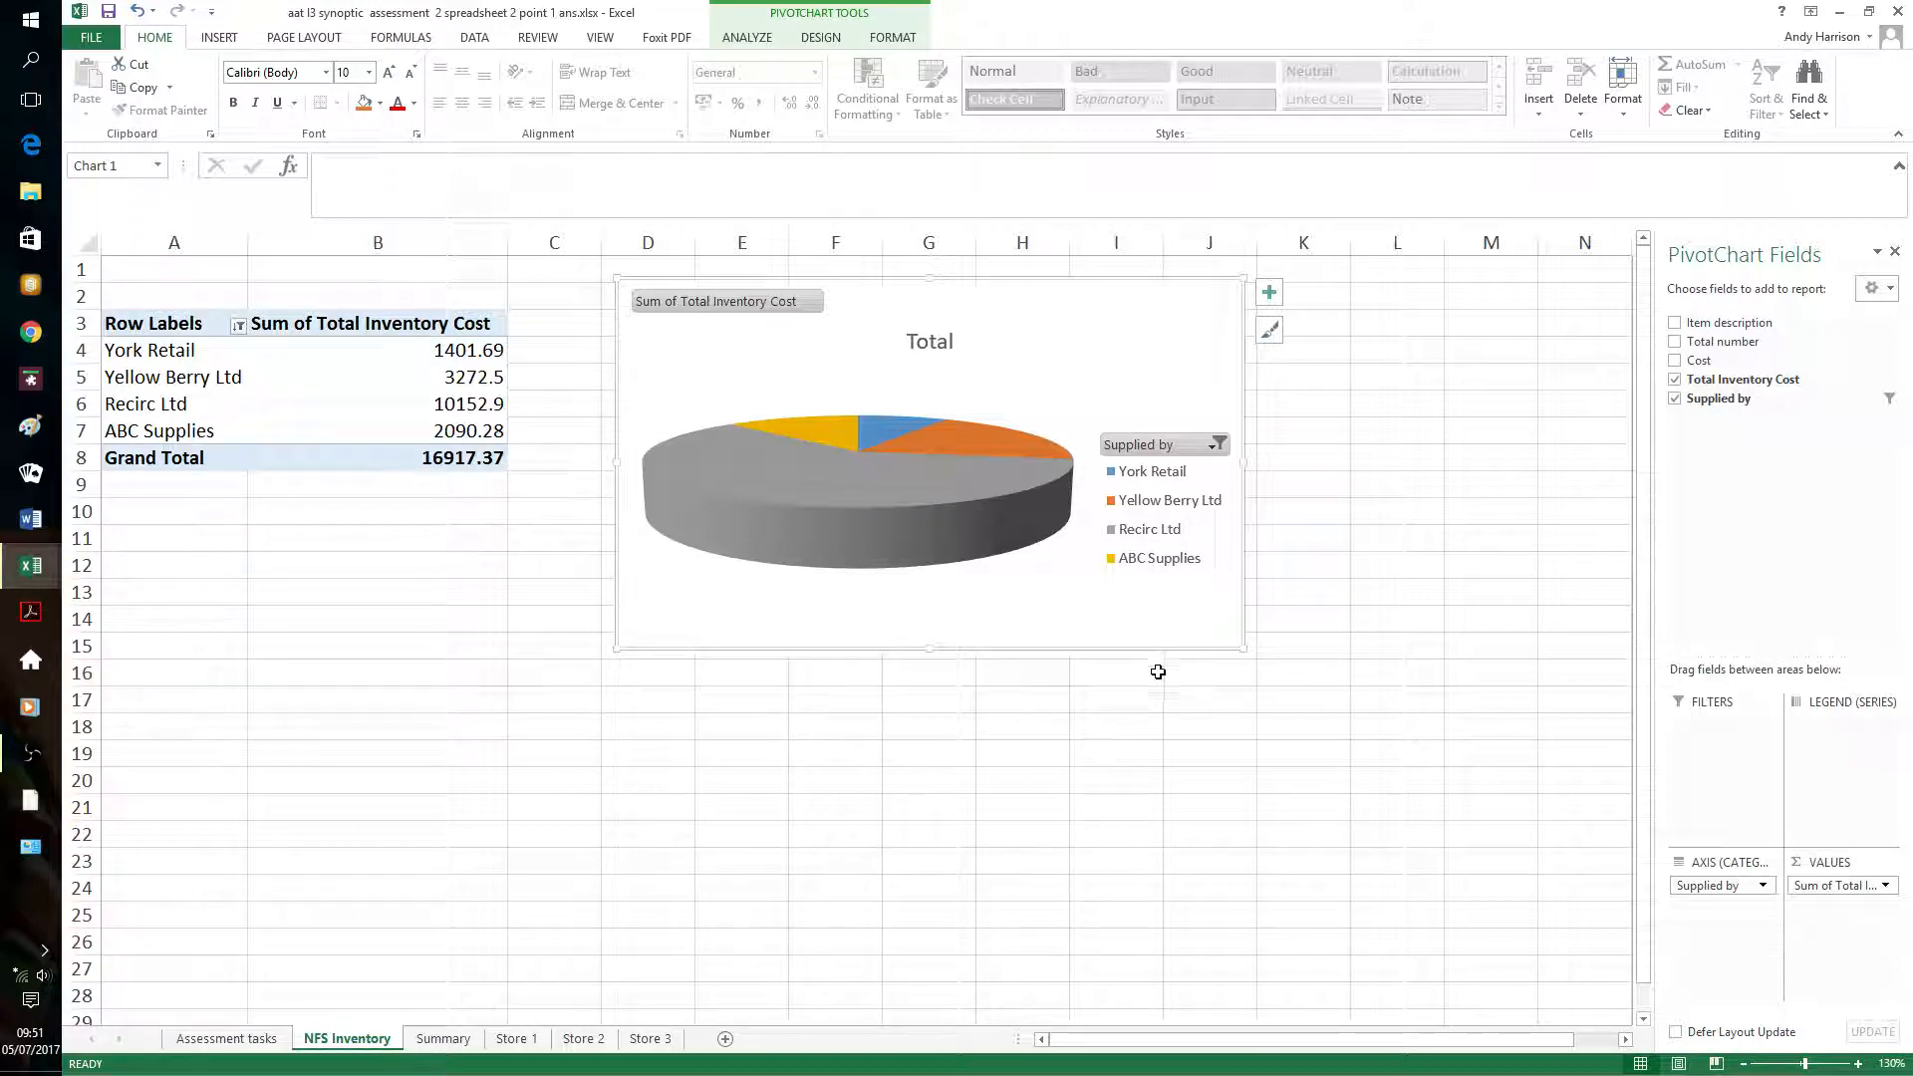
click(1270, 333)
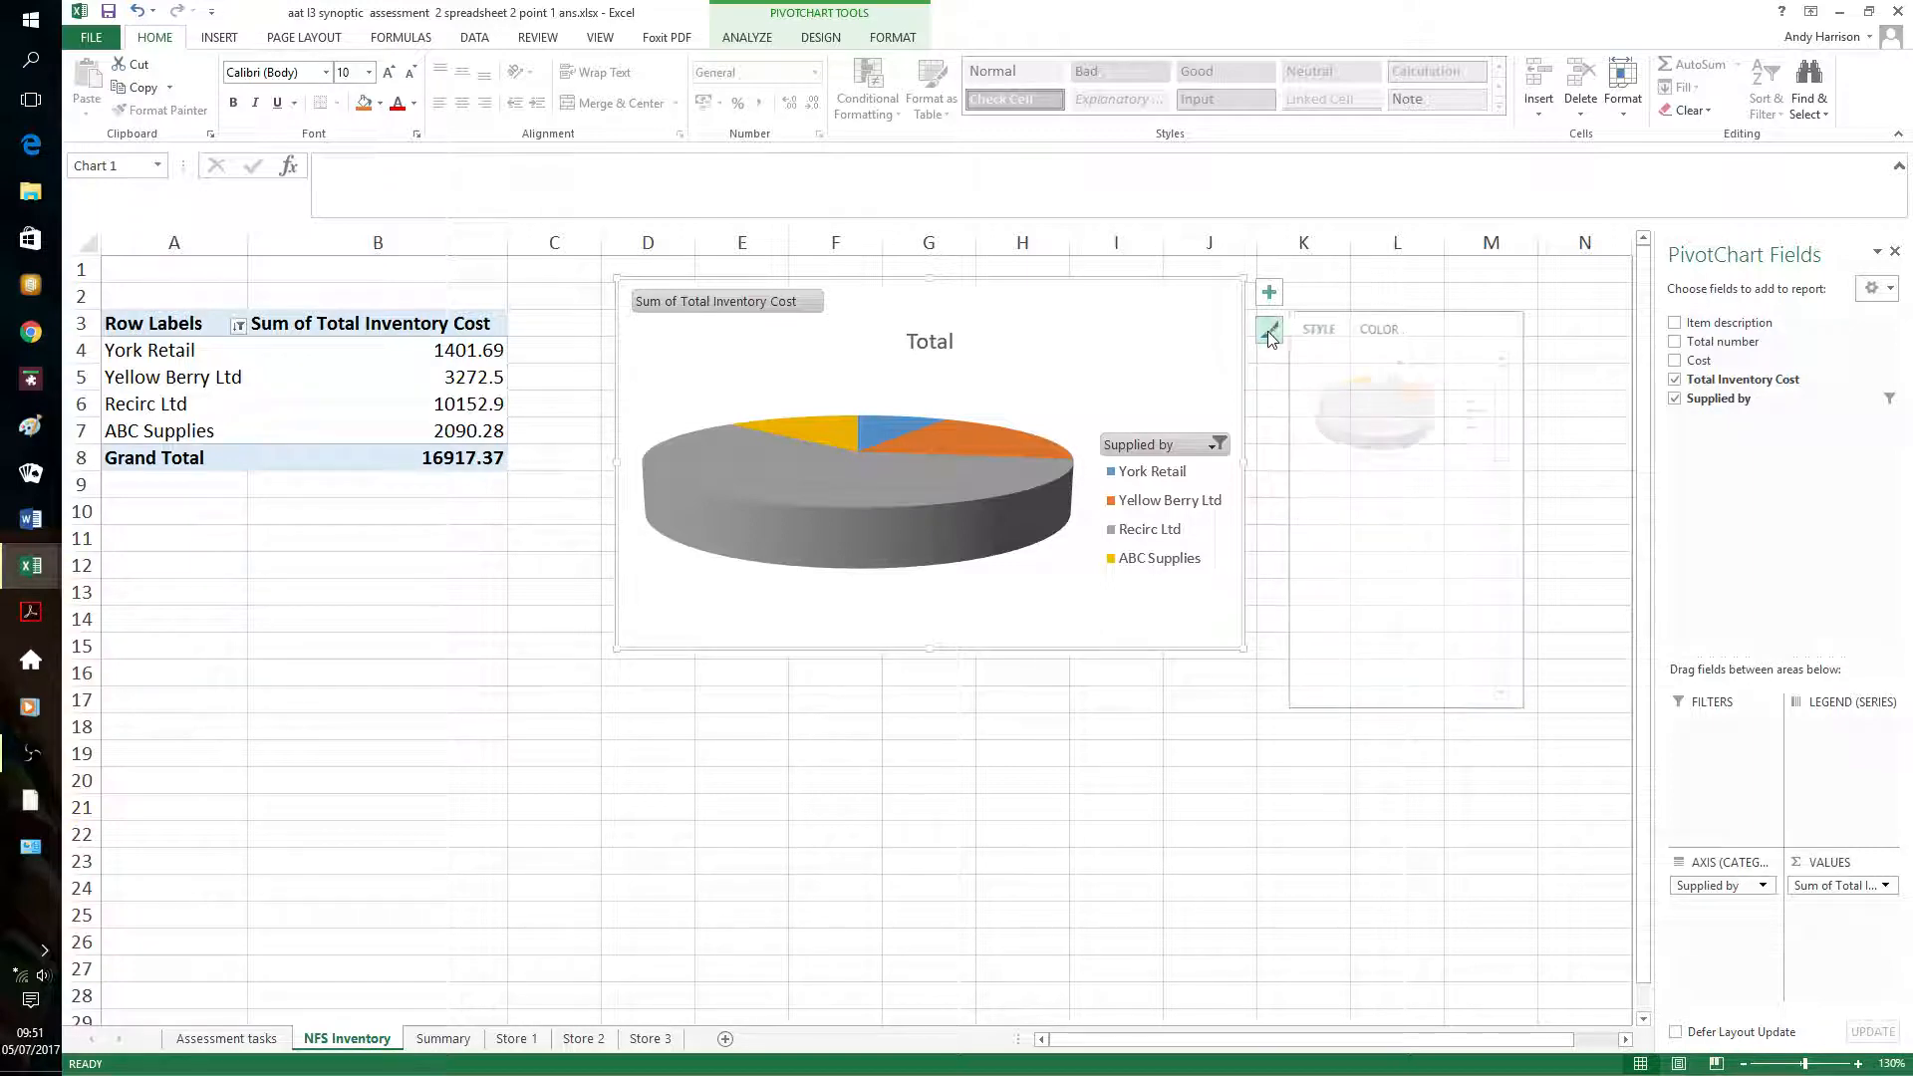
click(1403, 661)
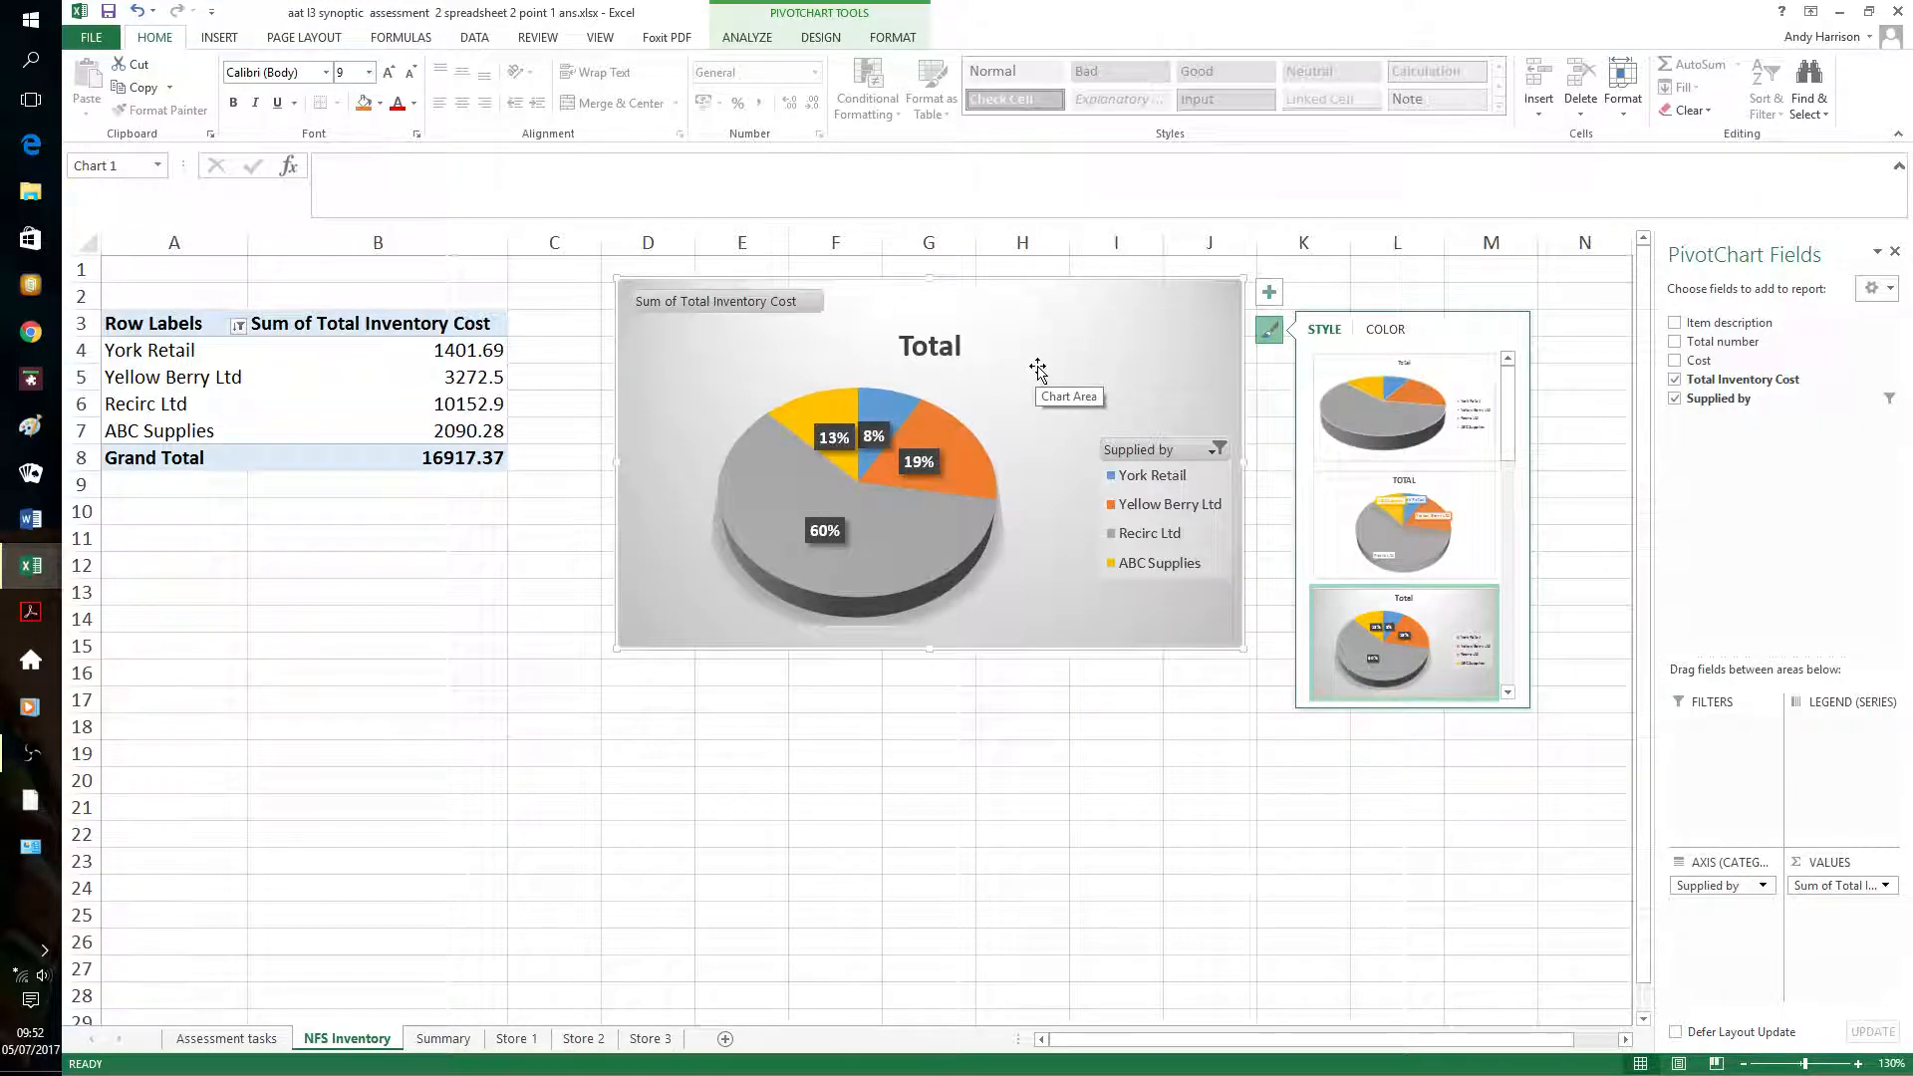
Recolour the ABC Supplies slice of the pie with the standard red fill
click(900, 414)
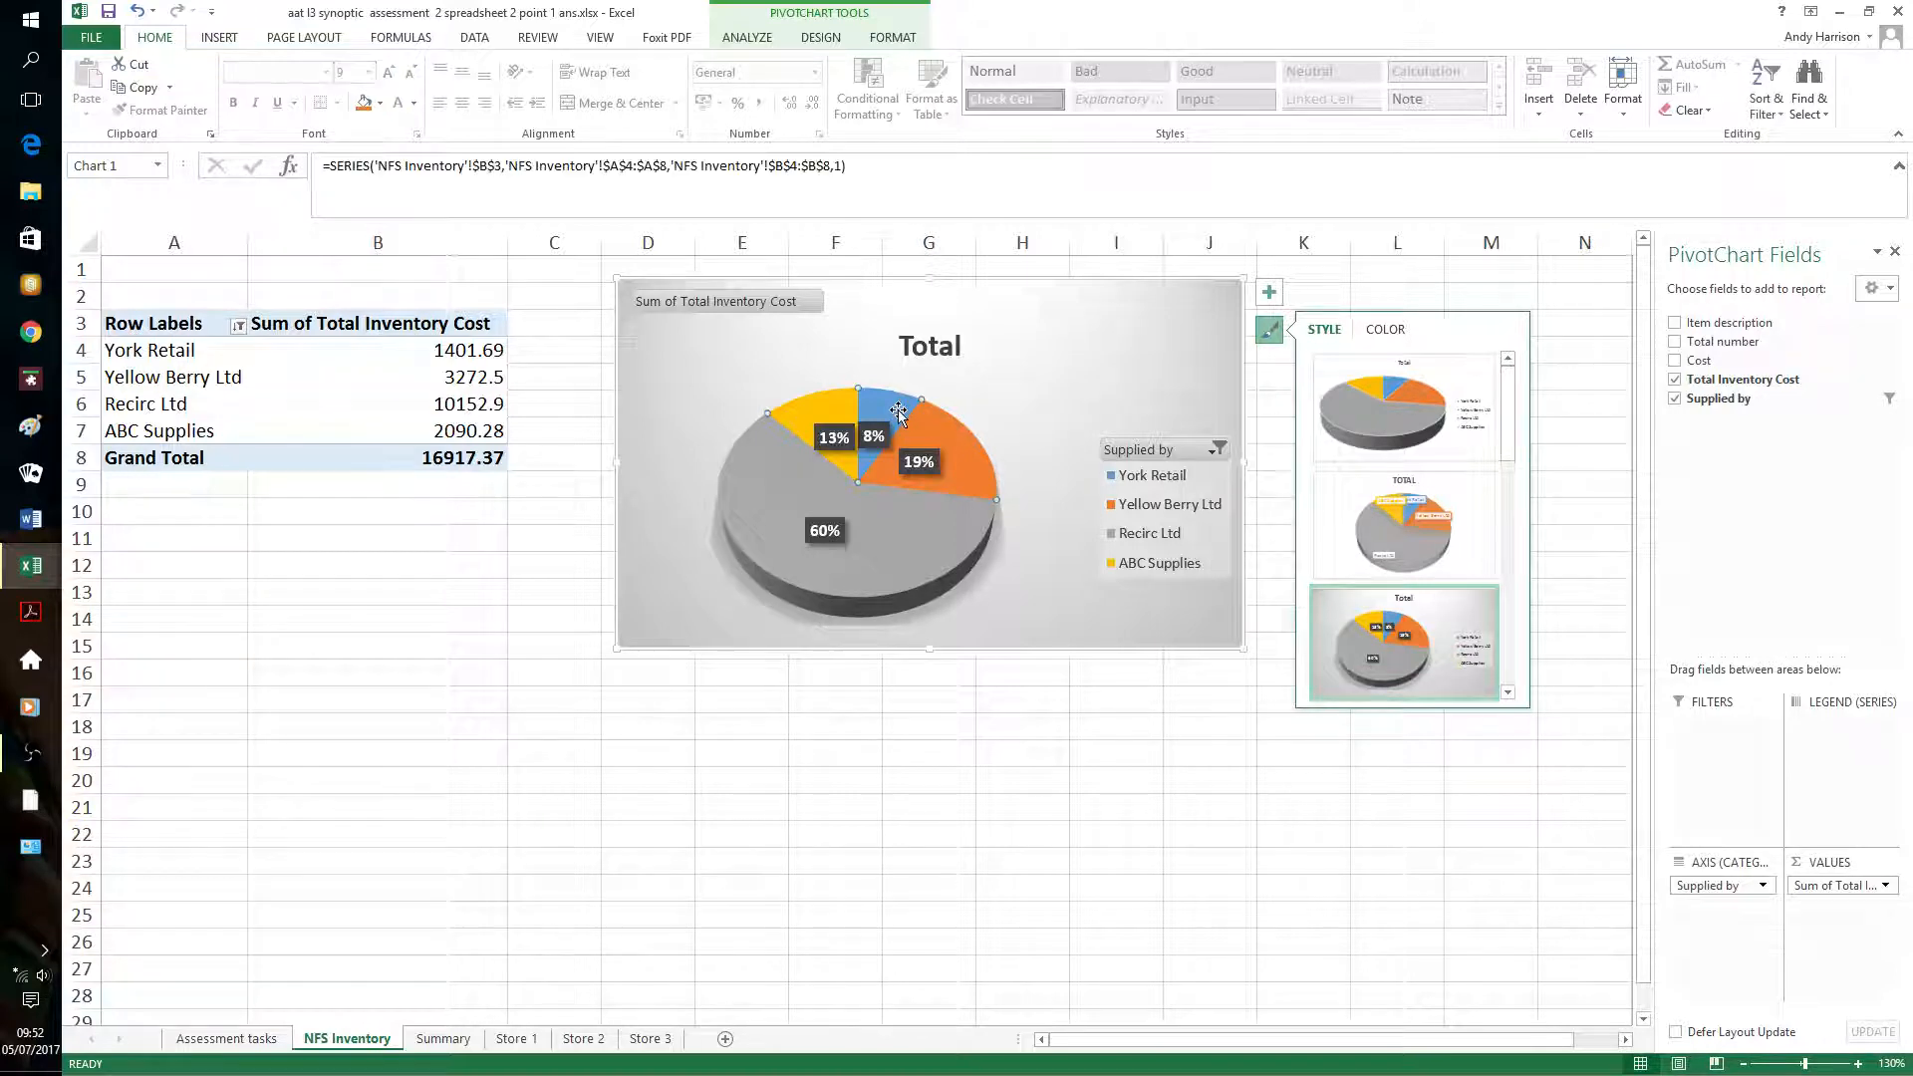
right_click(825, 413)
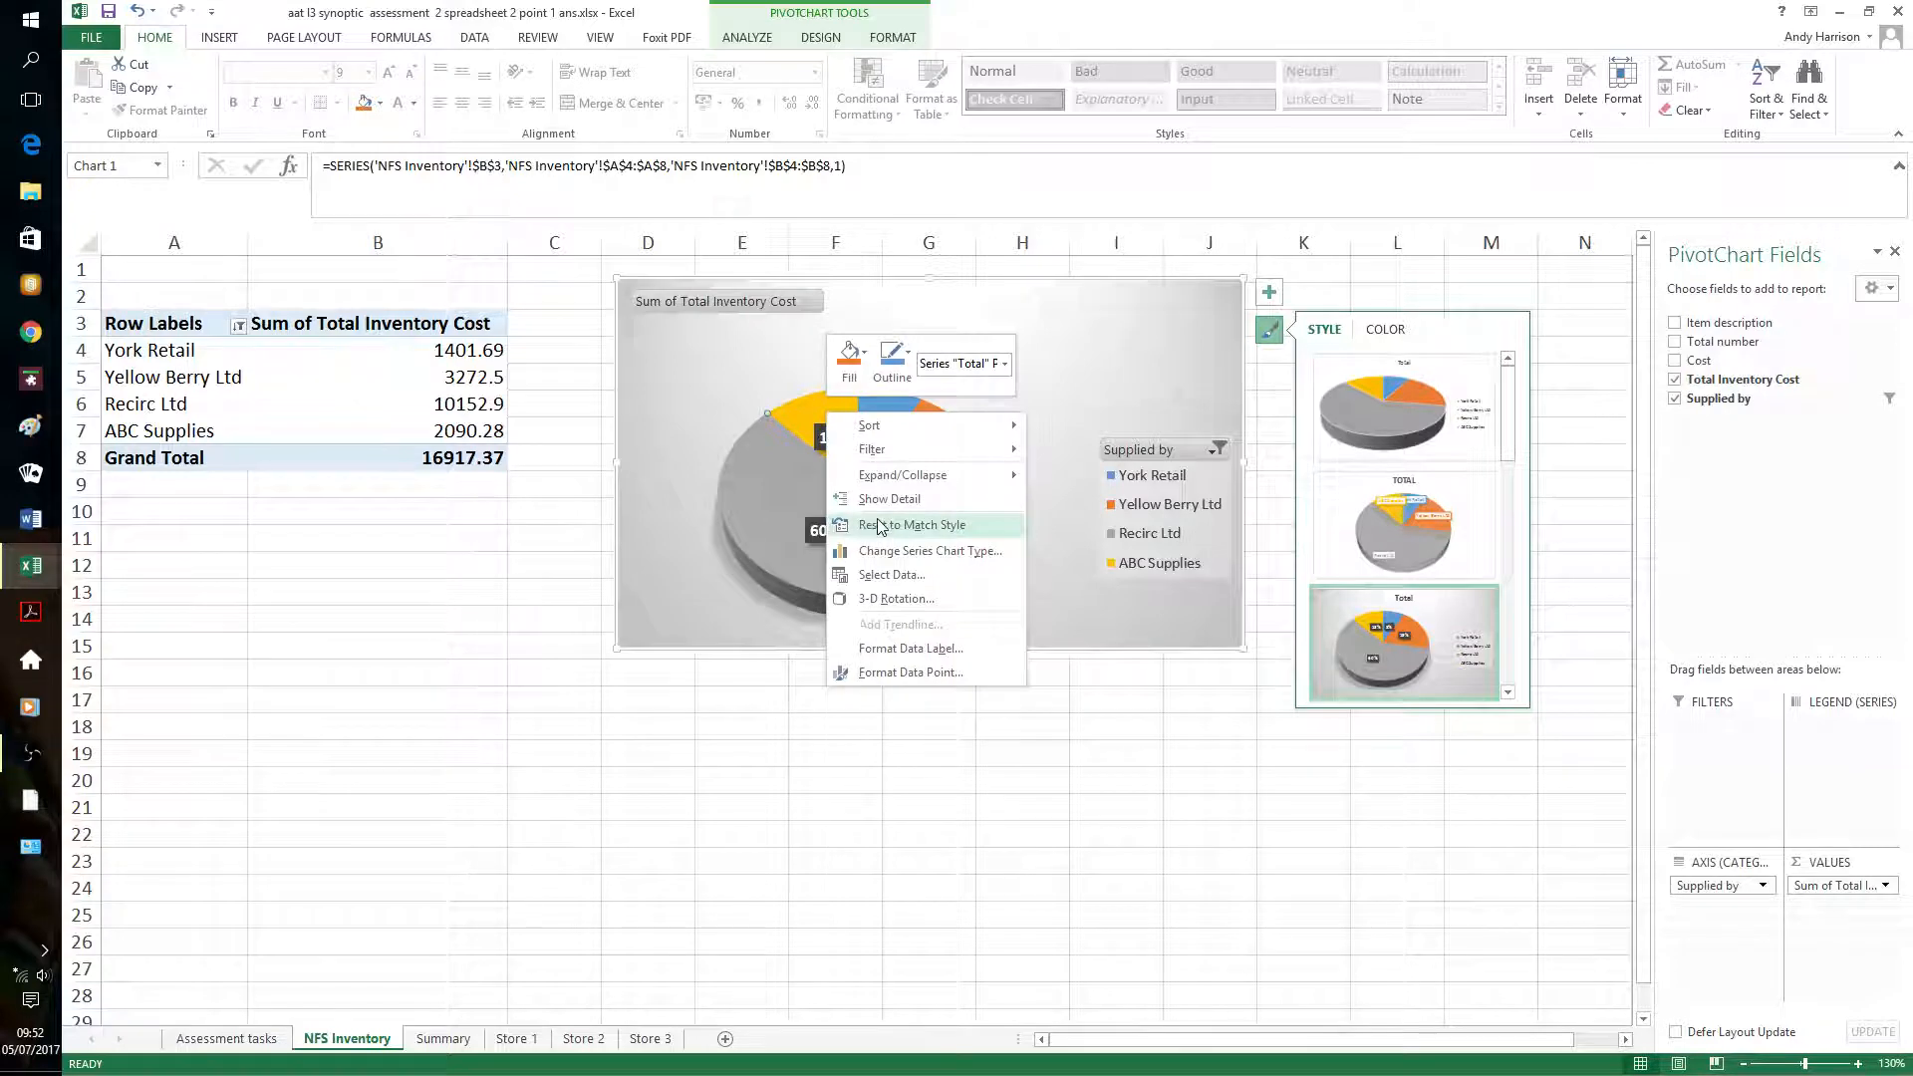
click(927, 677)
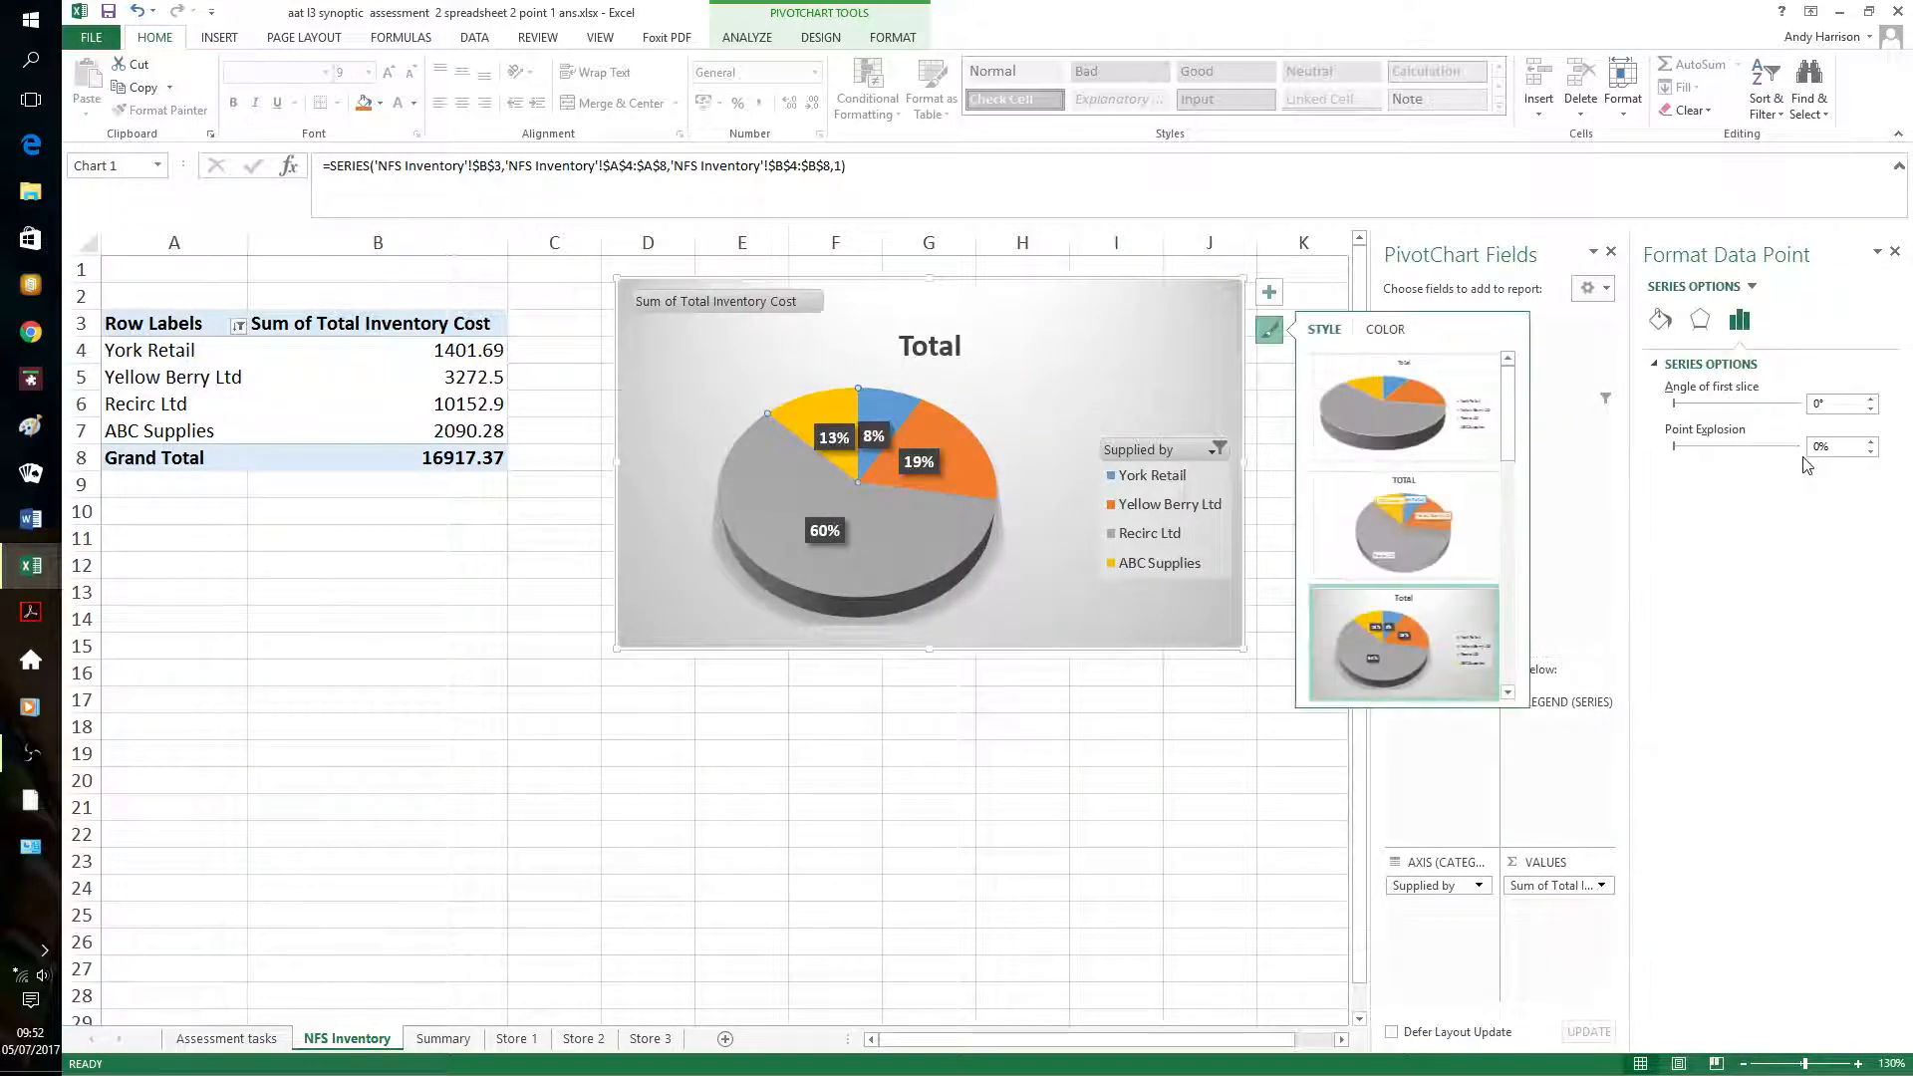
click(1662, 321)
click(1677, 365)
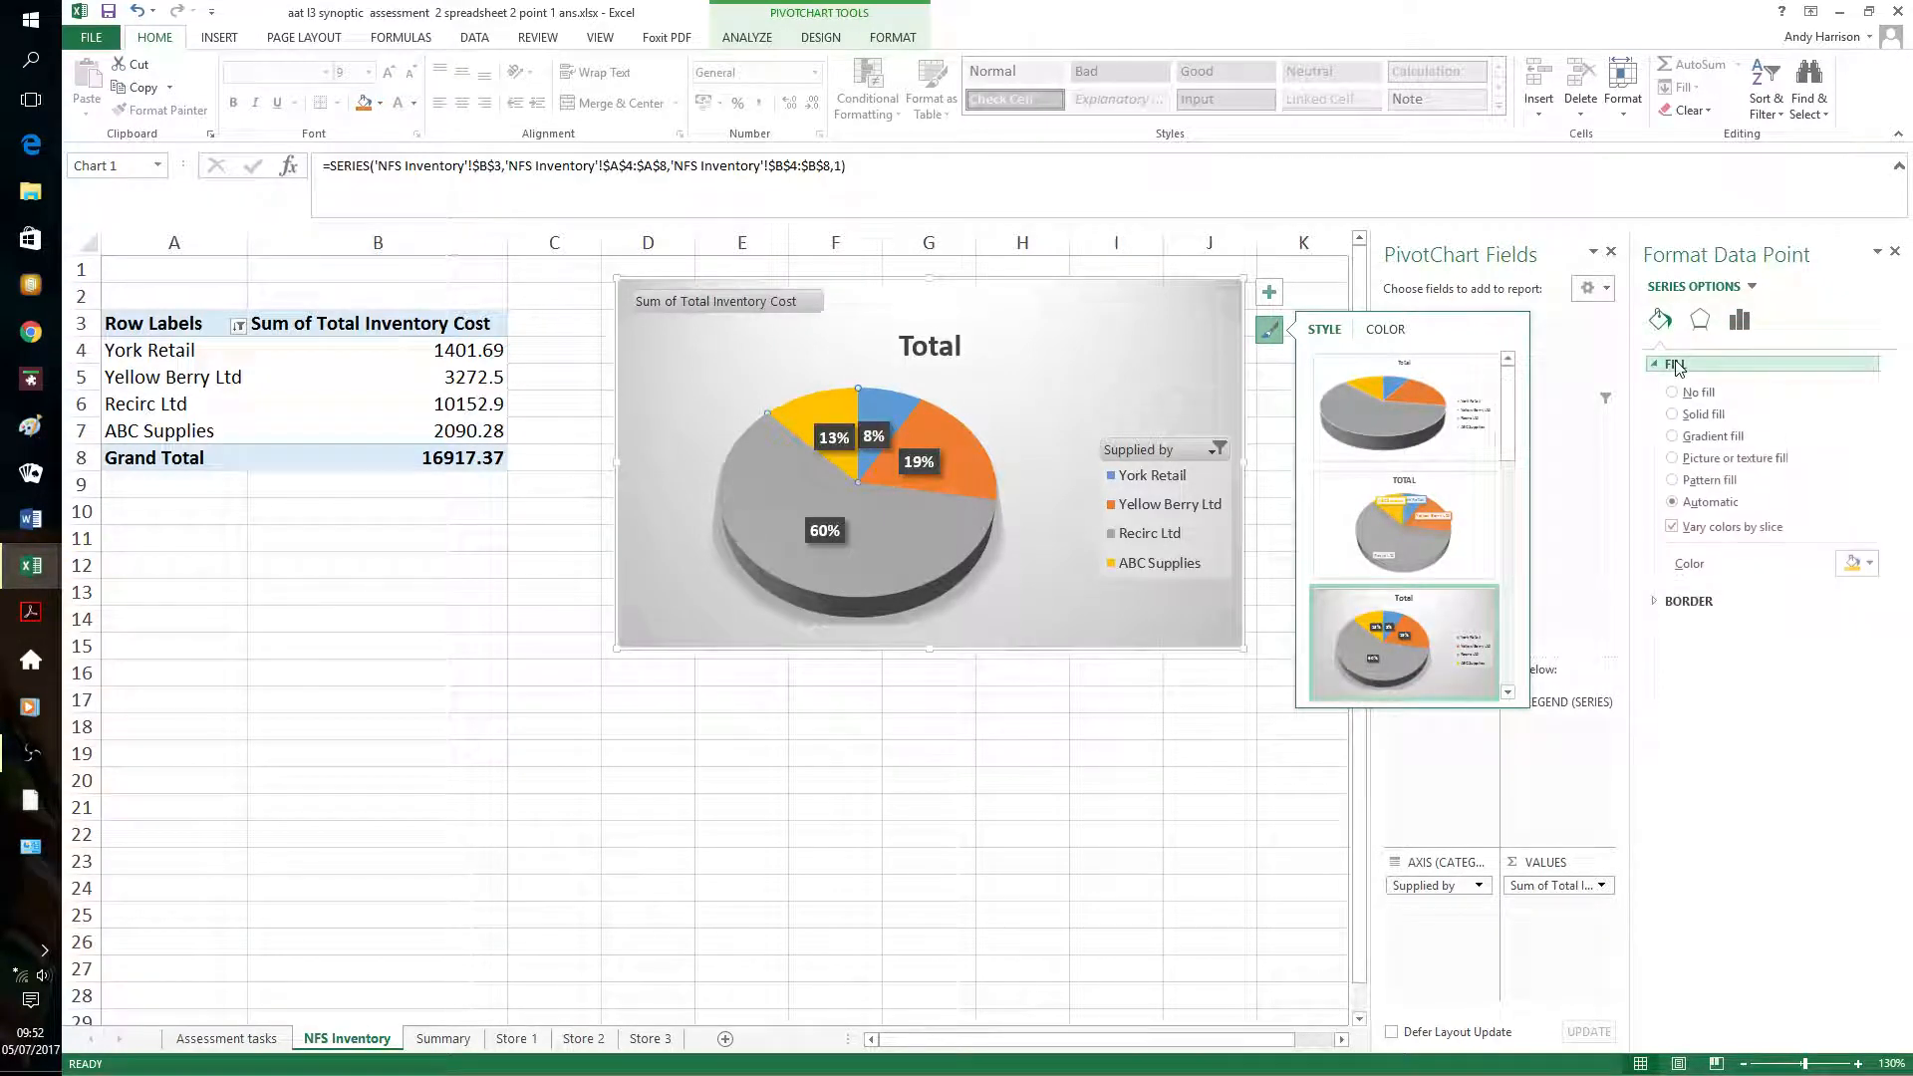
click(1869, 565)
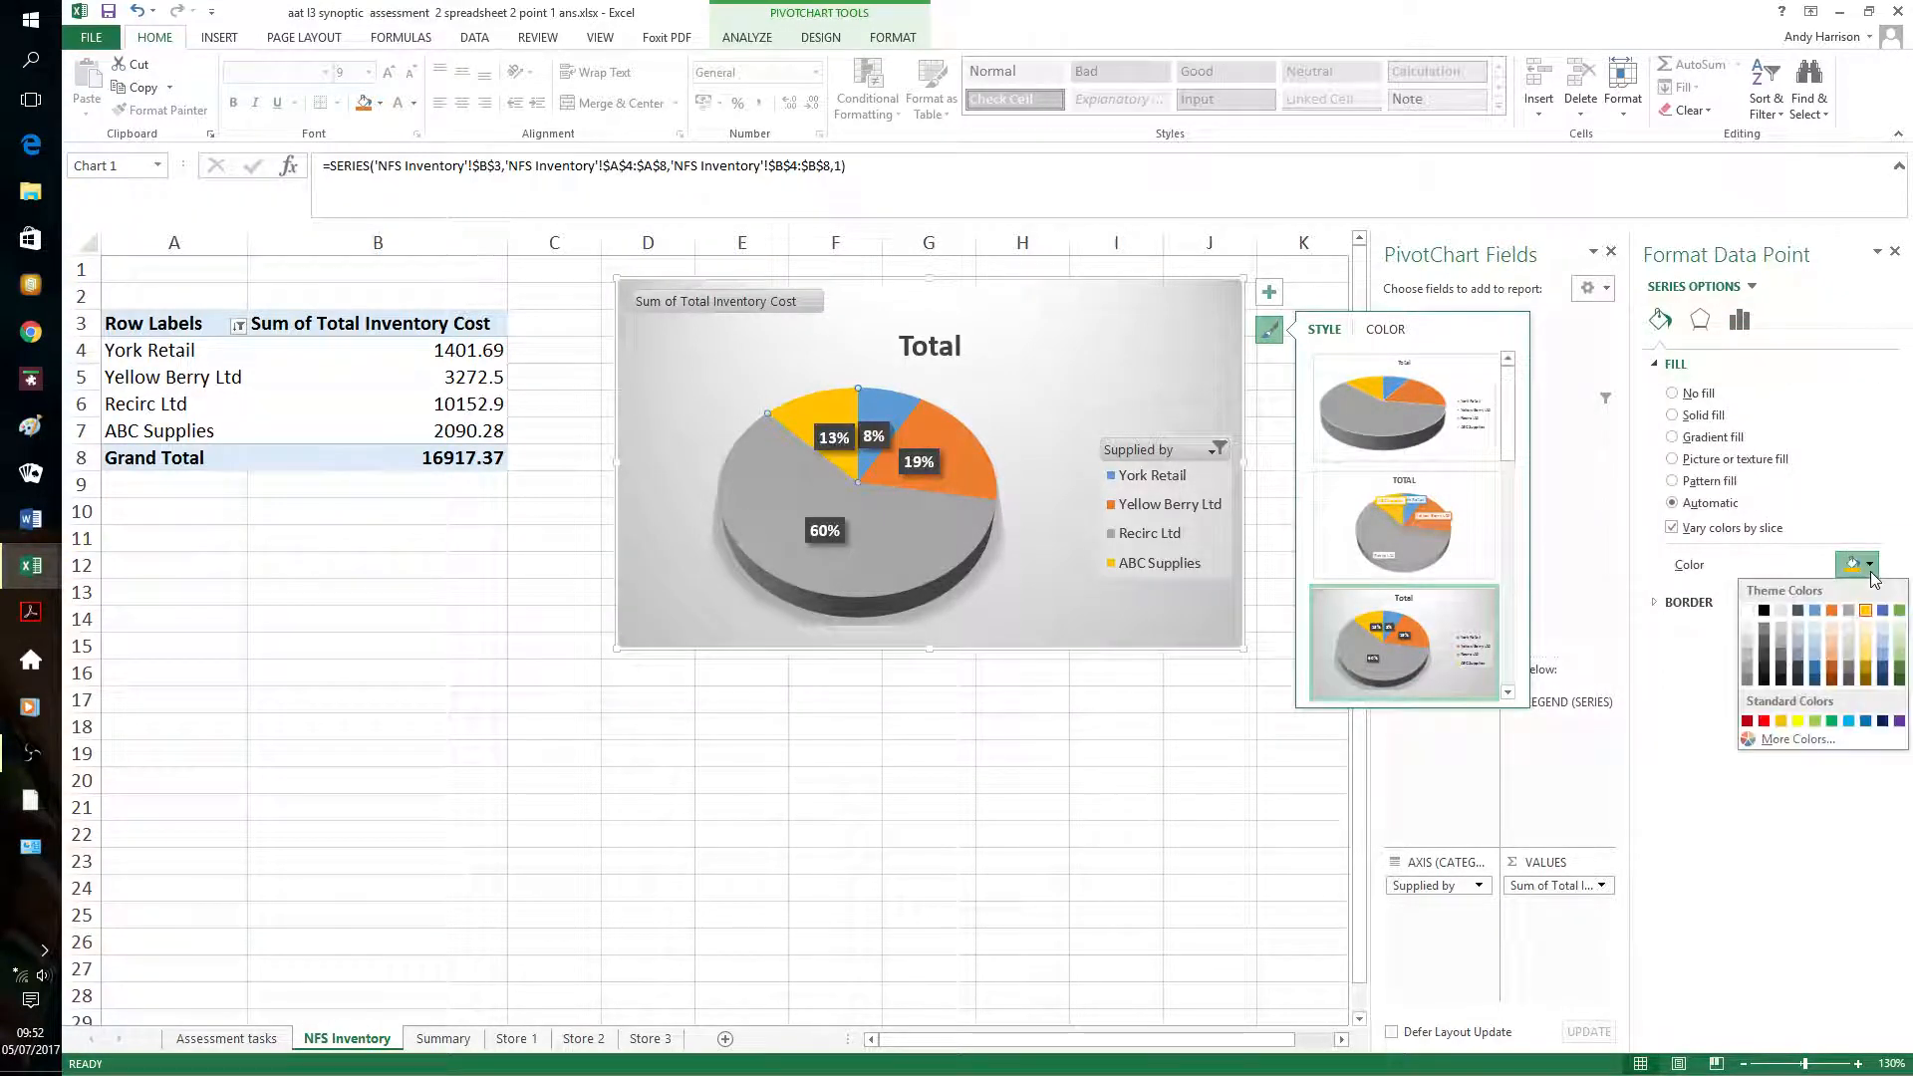
click(1763, 721)
Recolour the York Retail slice of the pie with the standard yellow fill
click(904, 409)
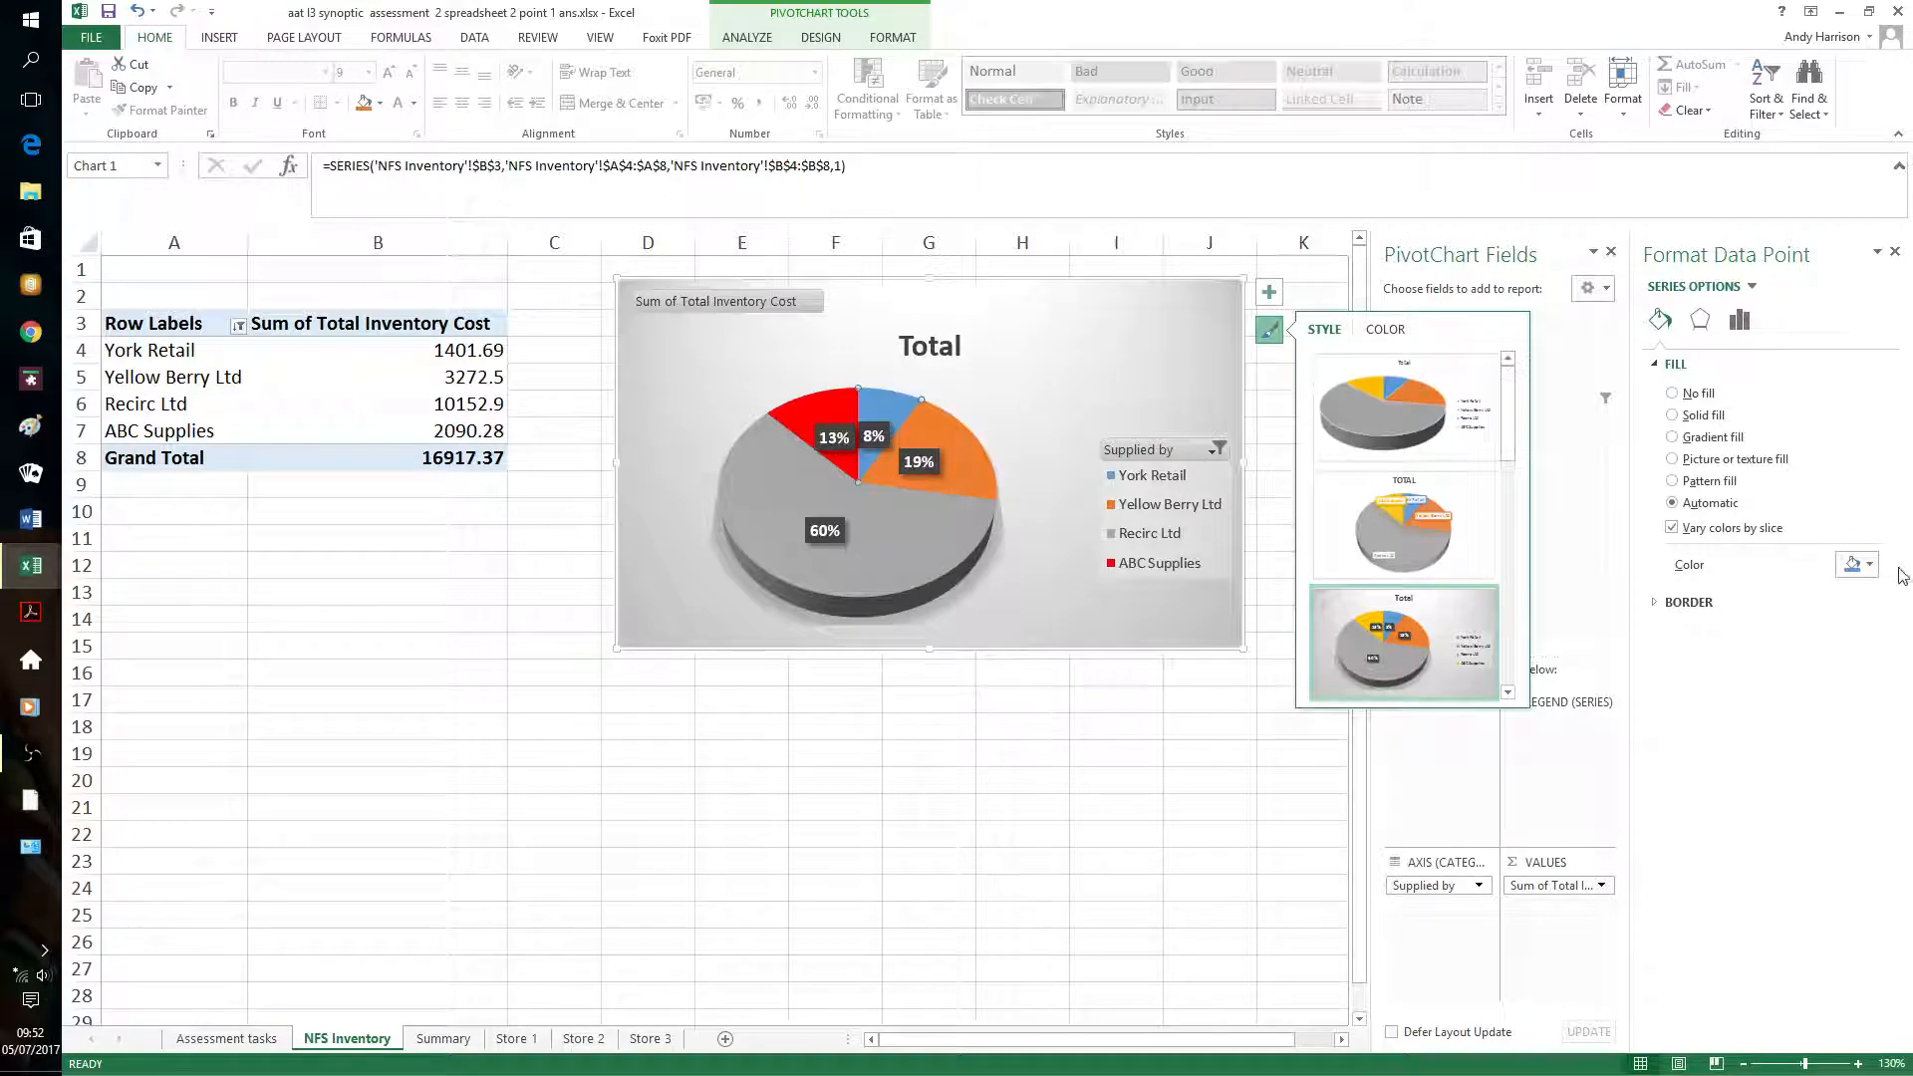
click(1869, 565)
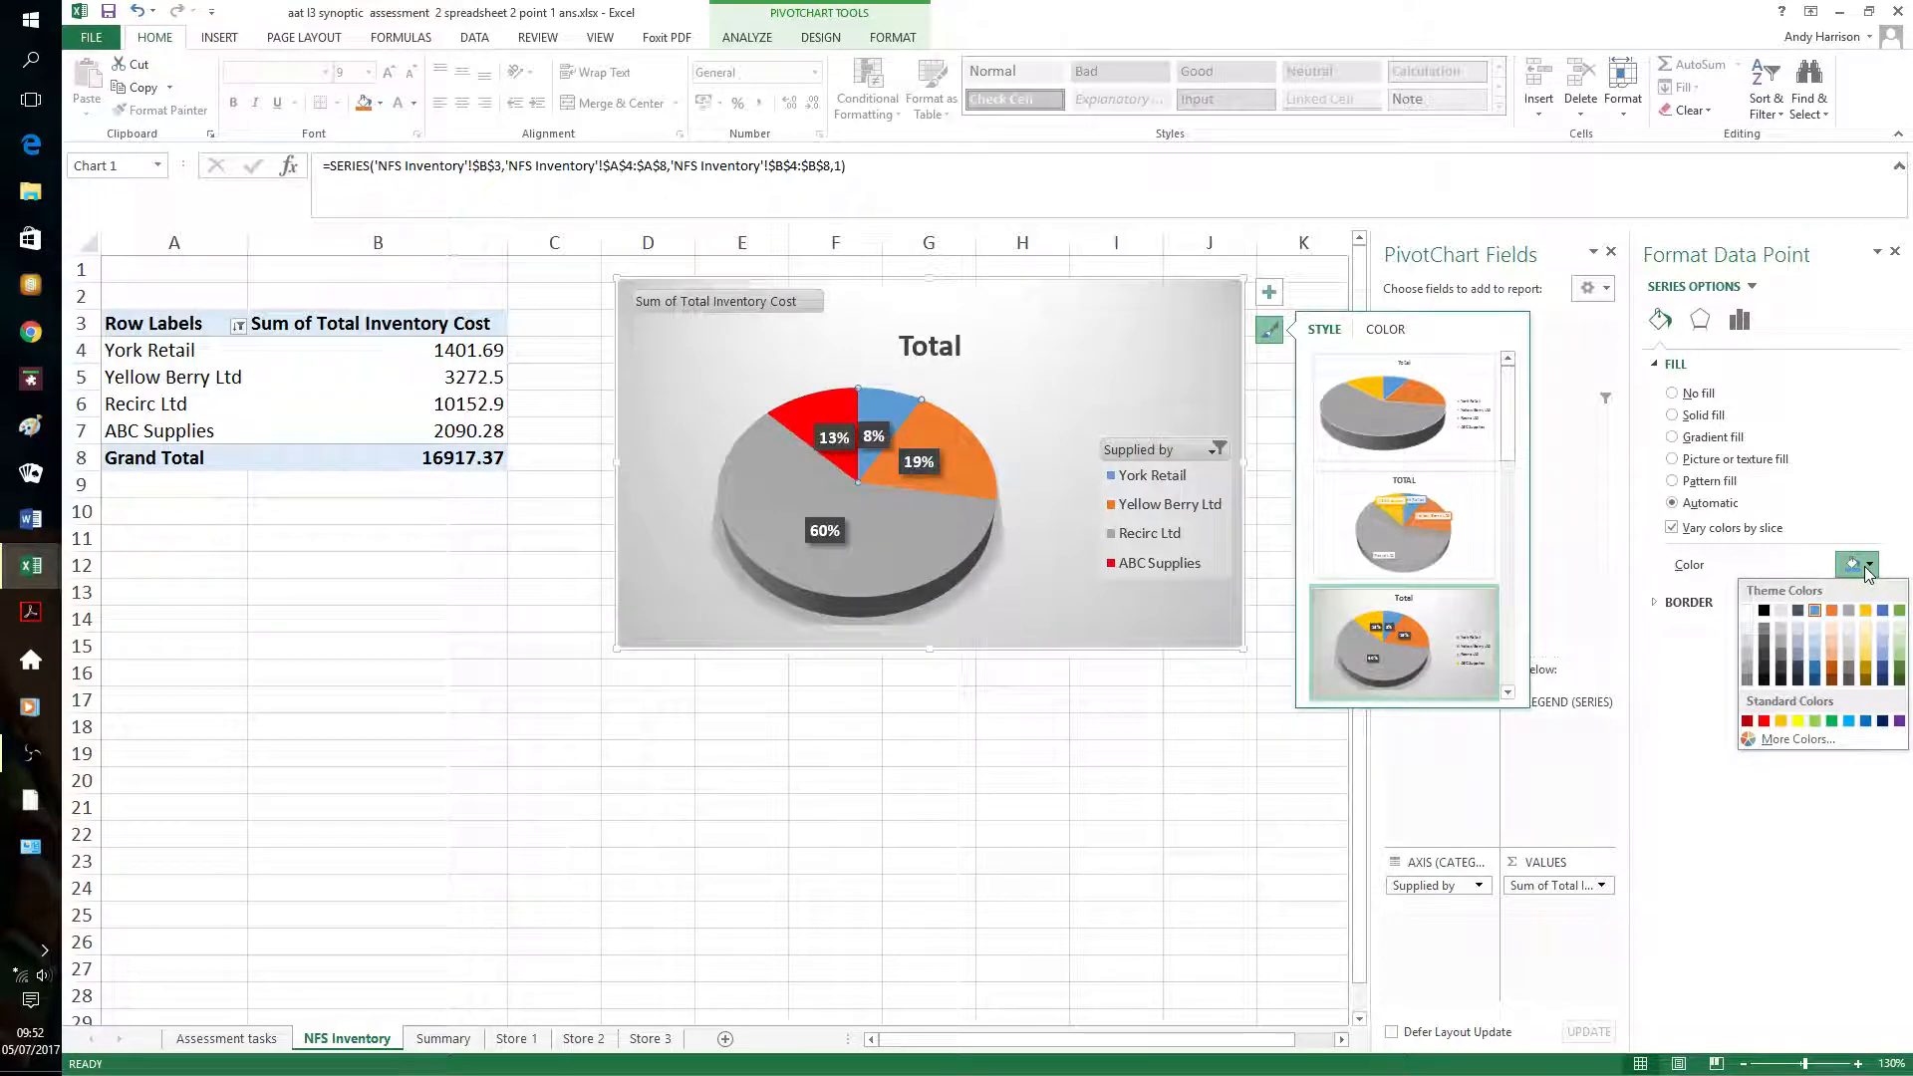
click(1799, 721)
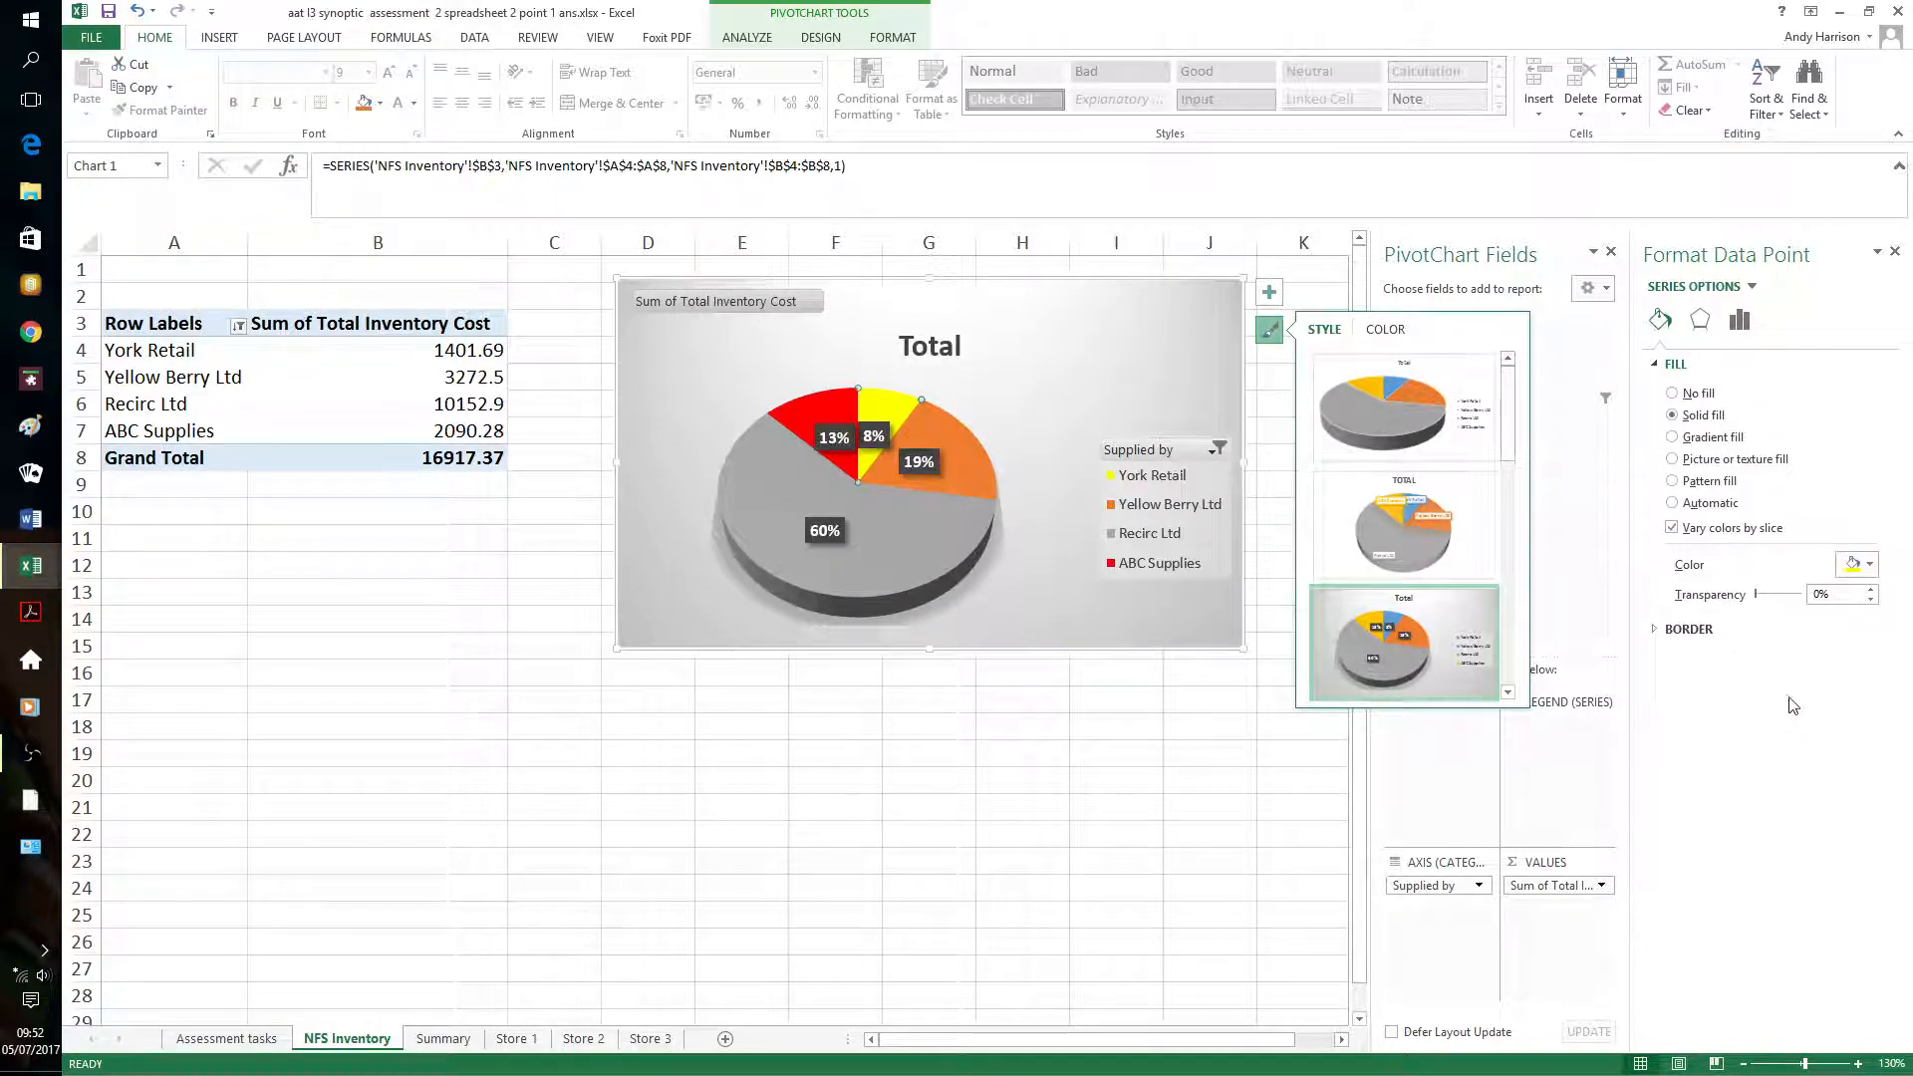
Set the pie chart's 3-D X rotation to 80° and pull the York Retail slice out with a 22% point explosion
click(1034, 380)
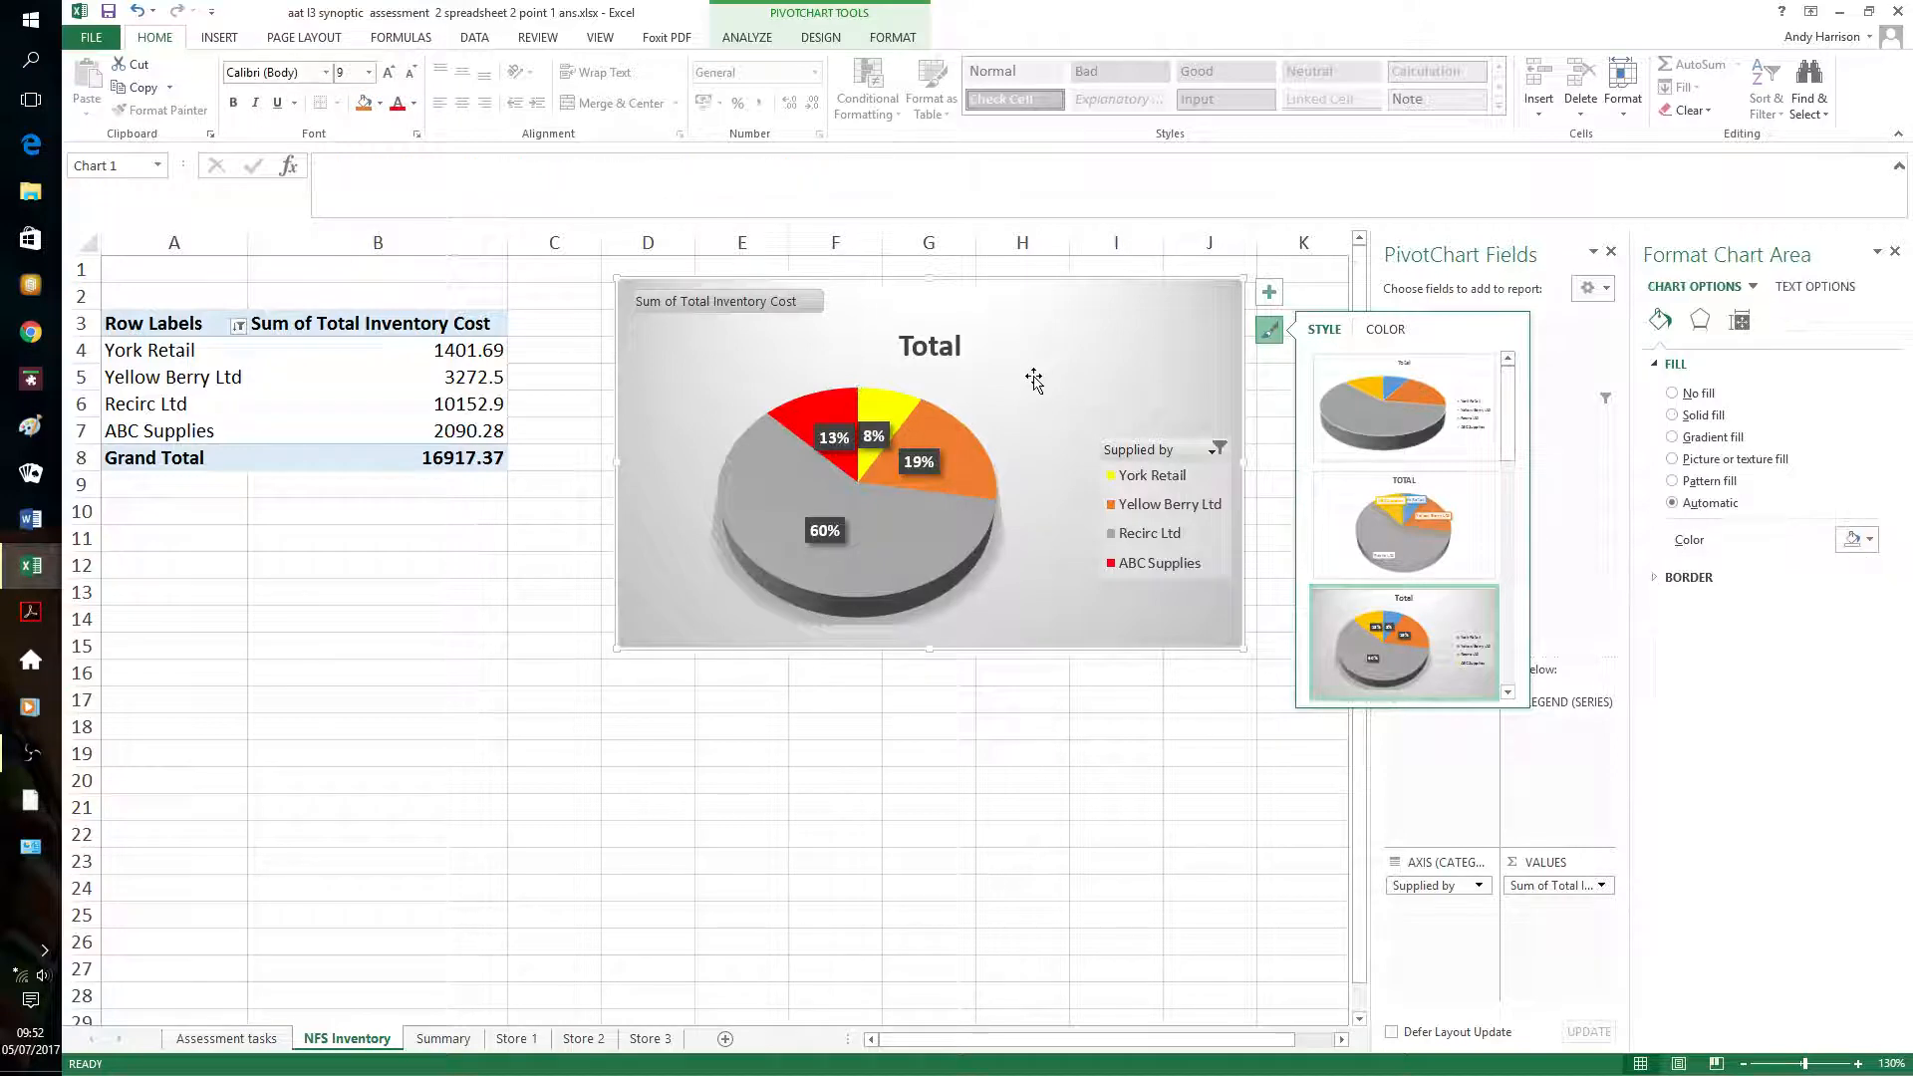
right_click(1089, 361)
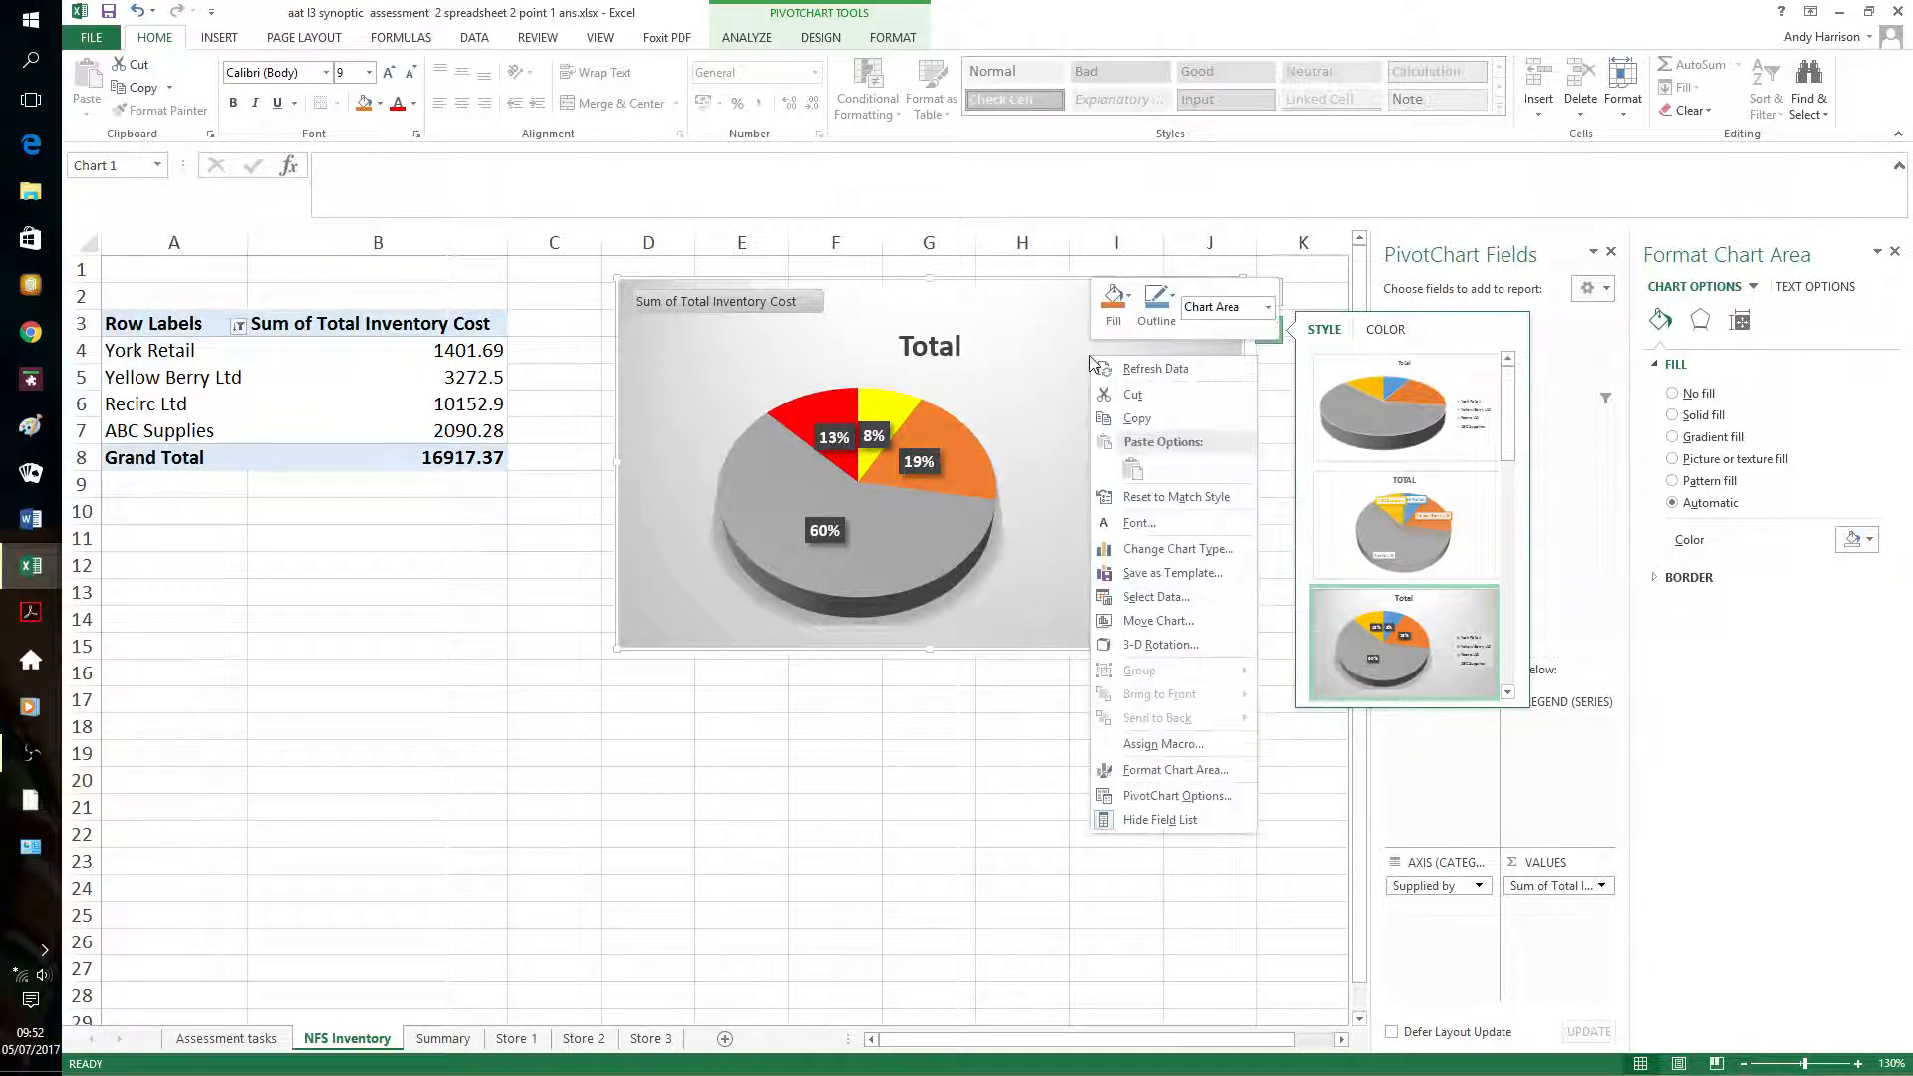
click(1176, 648)
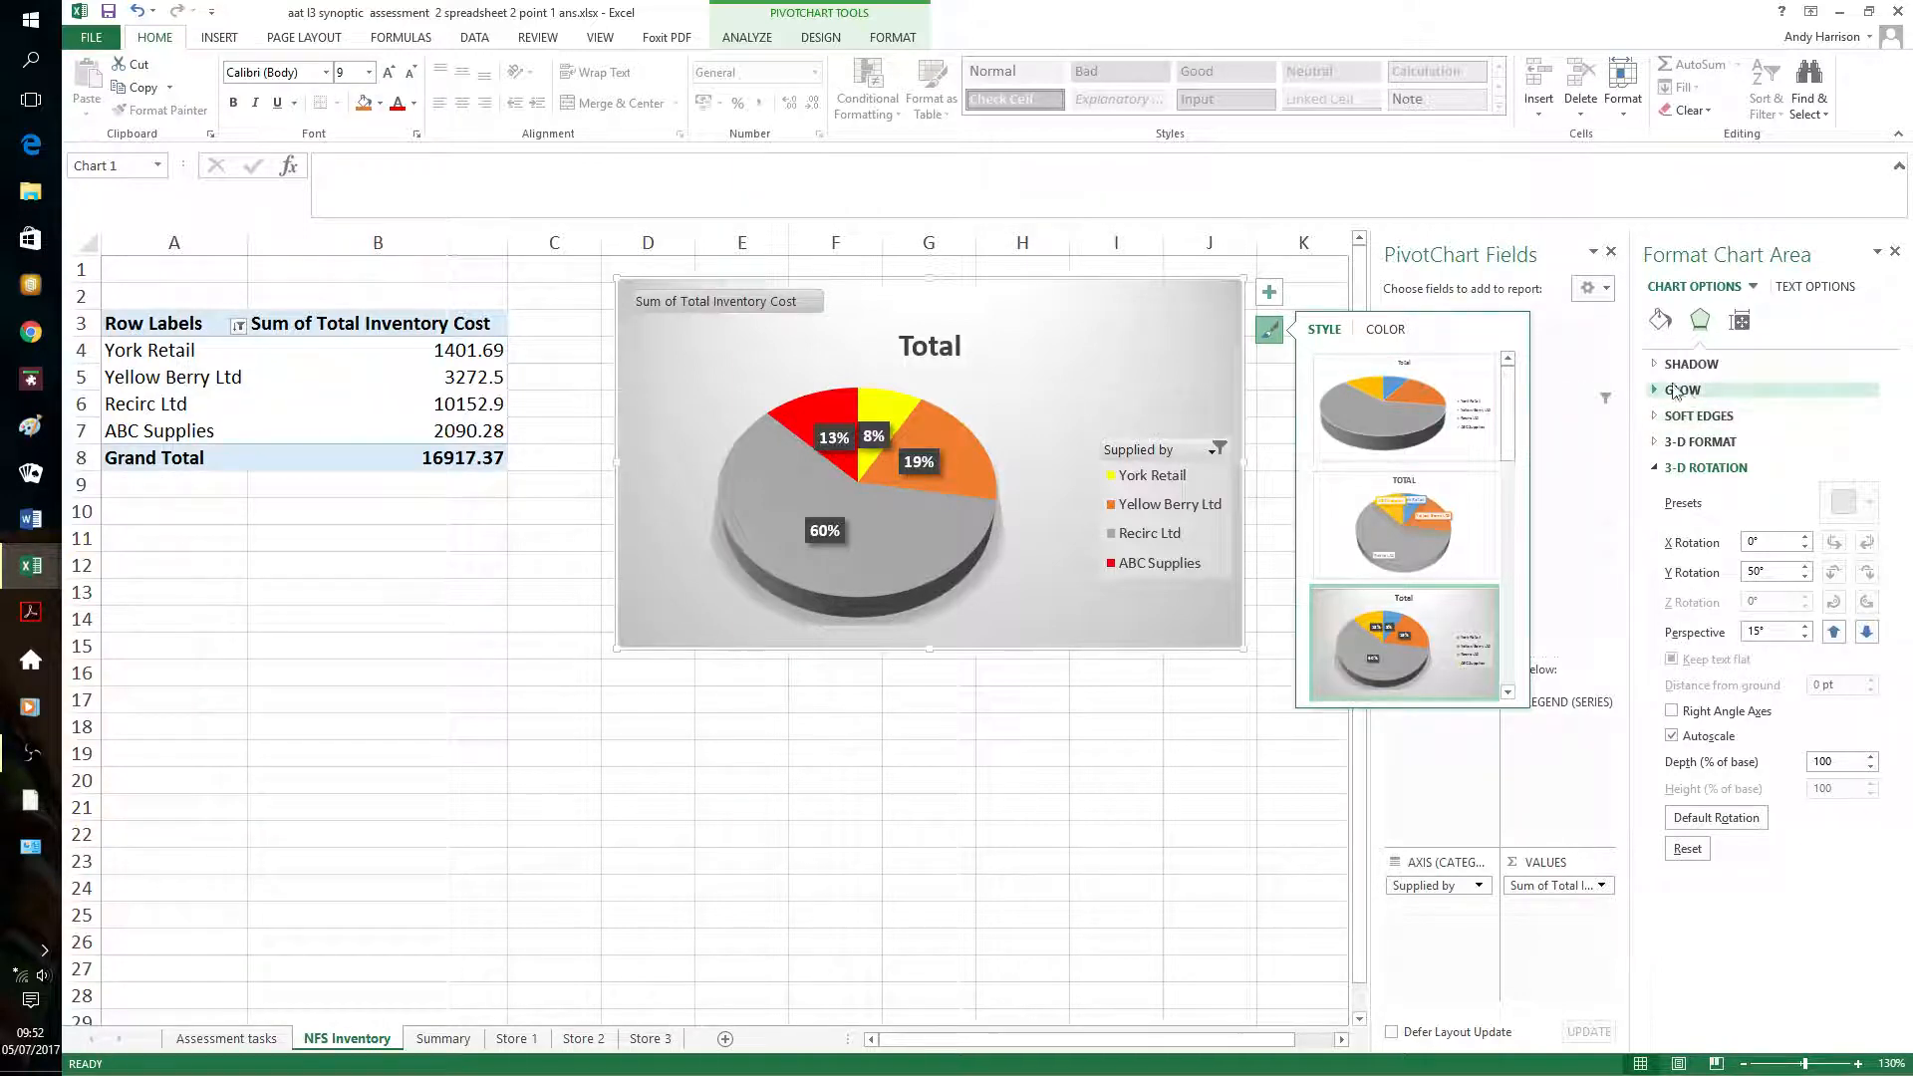
click(1804, 537)
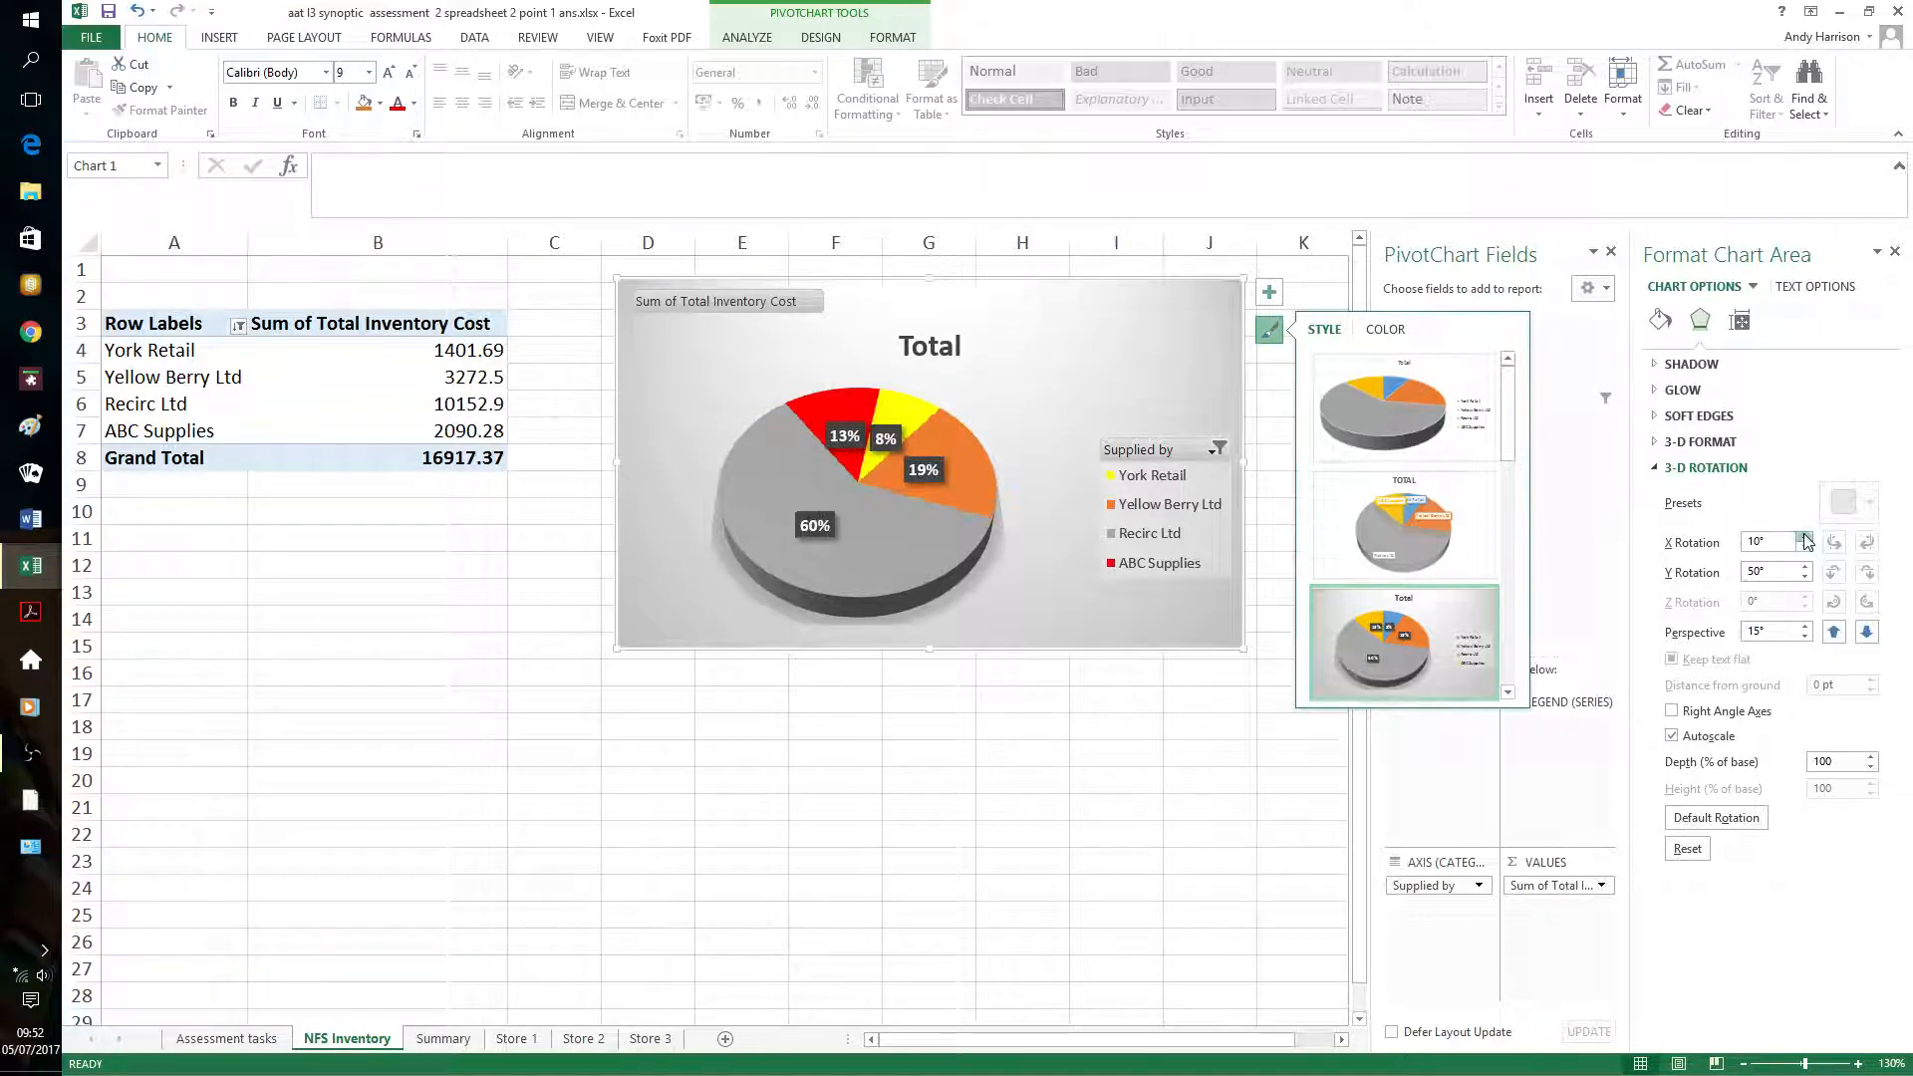
click(1805, 537)
click(1804, 537)
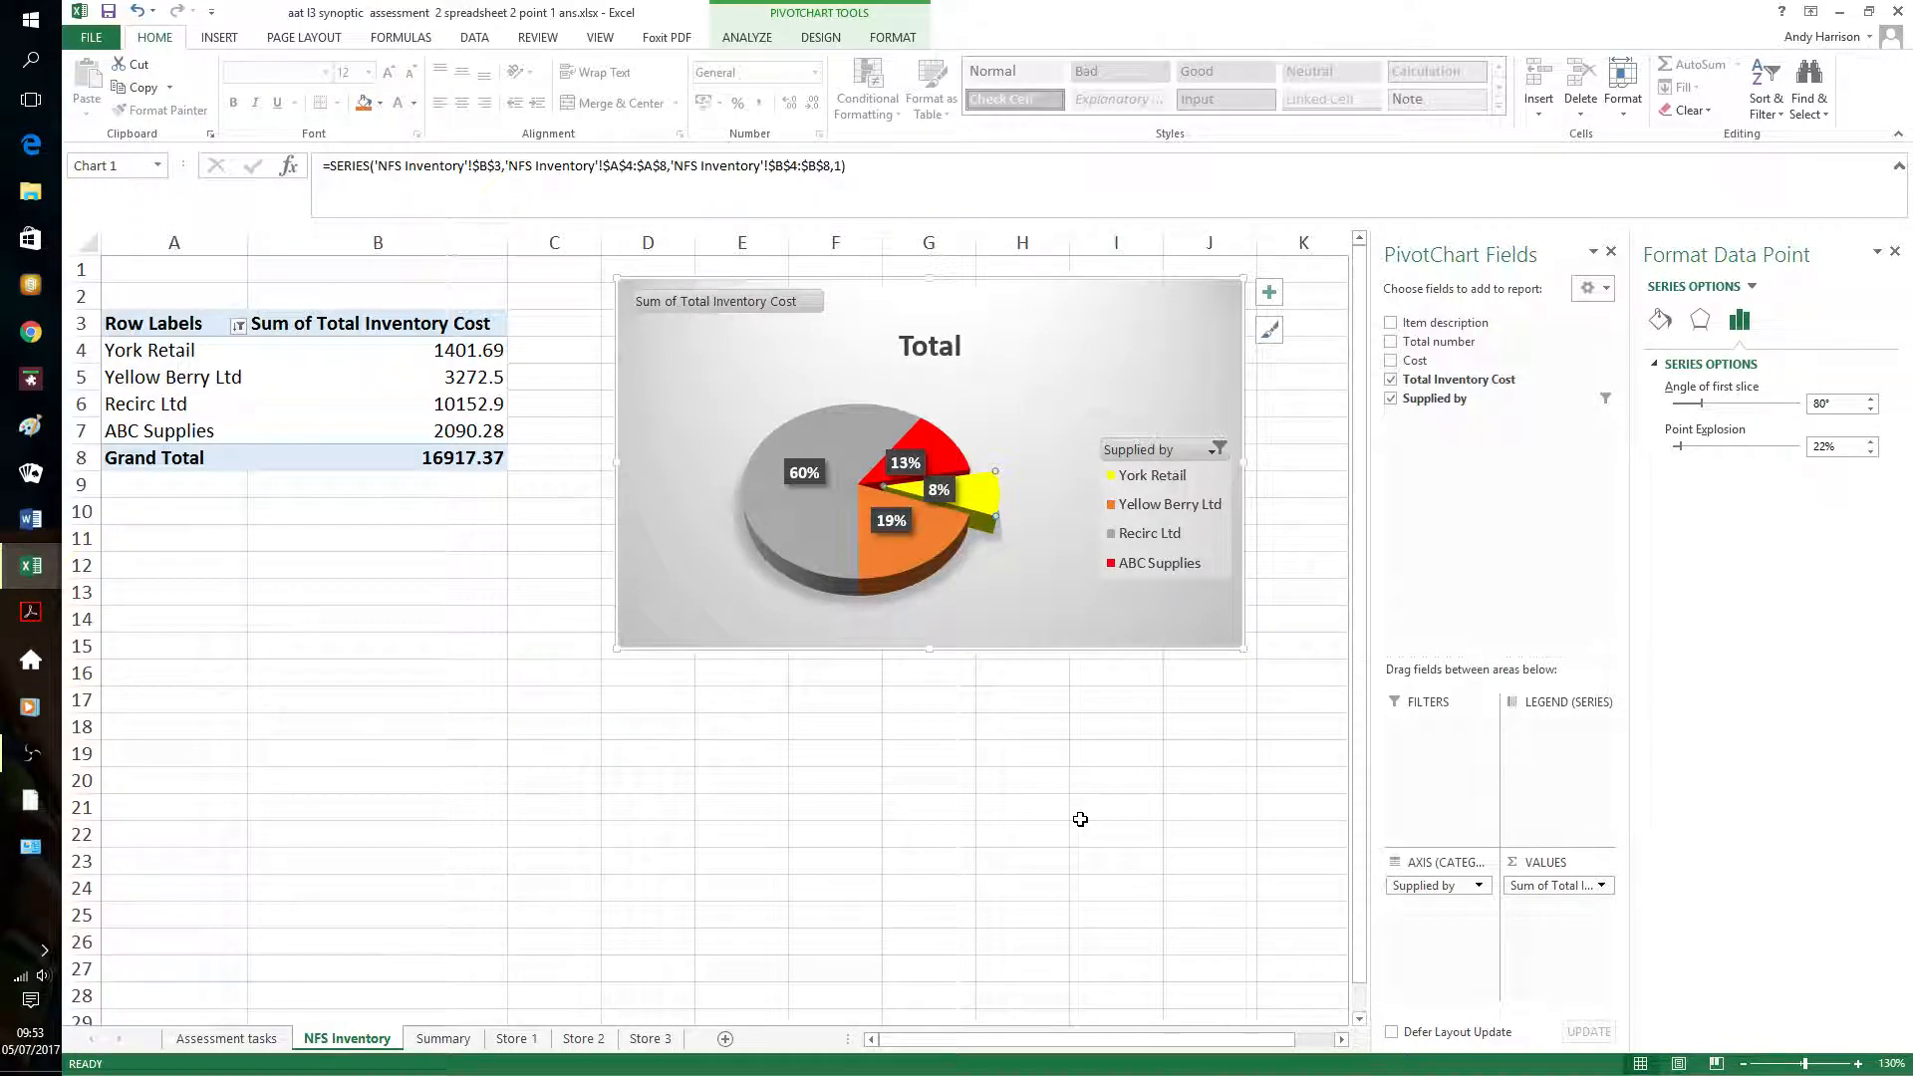
Try to replace the chart title Total with new text and clear the mistyped title
click(902, 346)
click(901, 346)
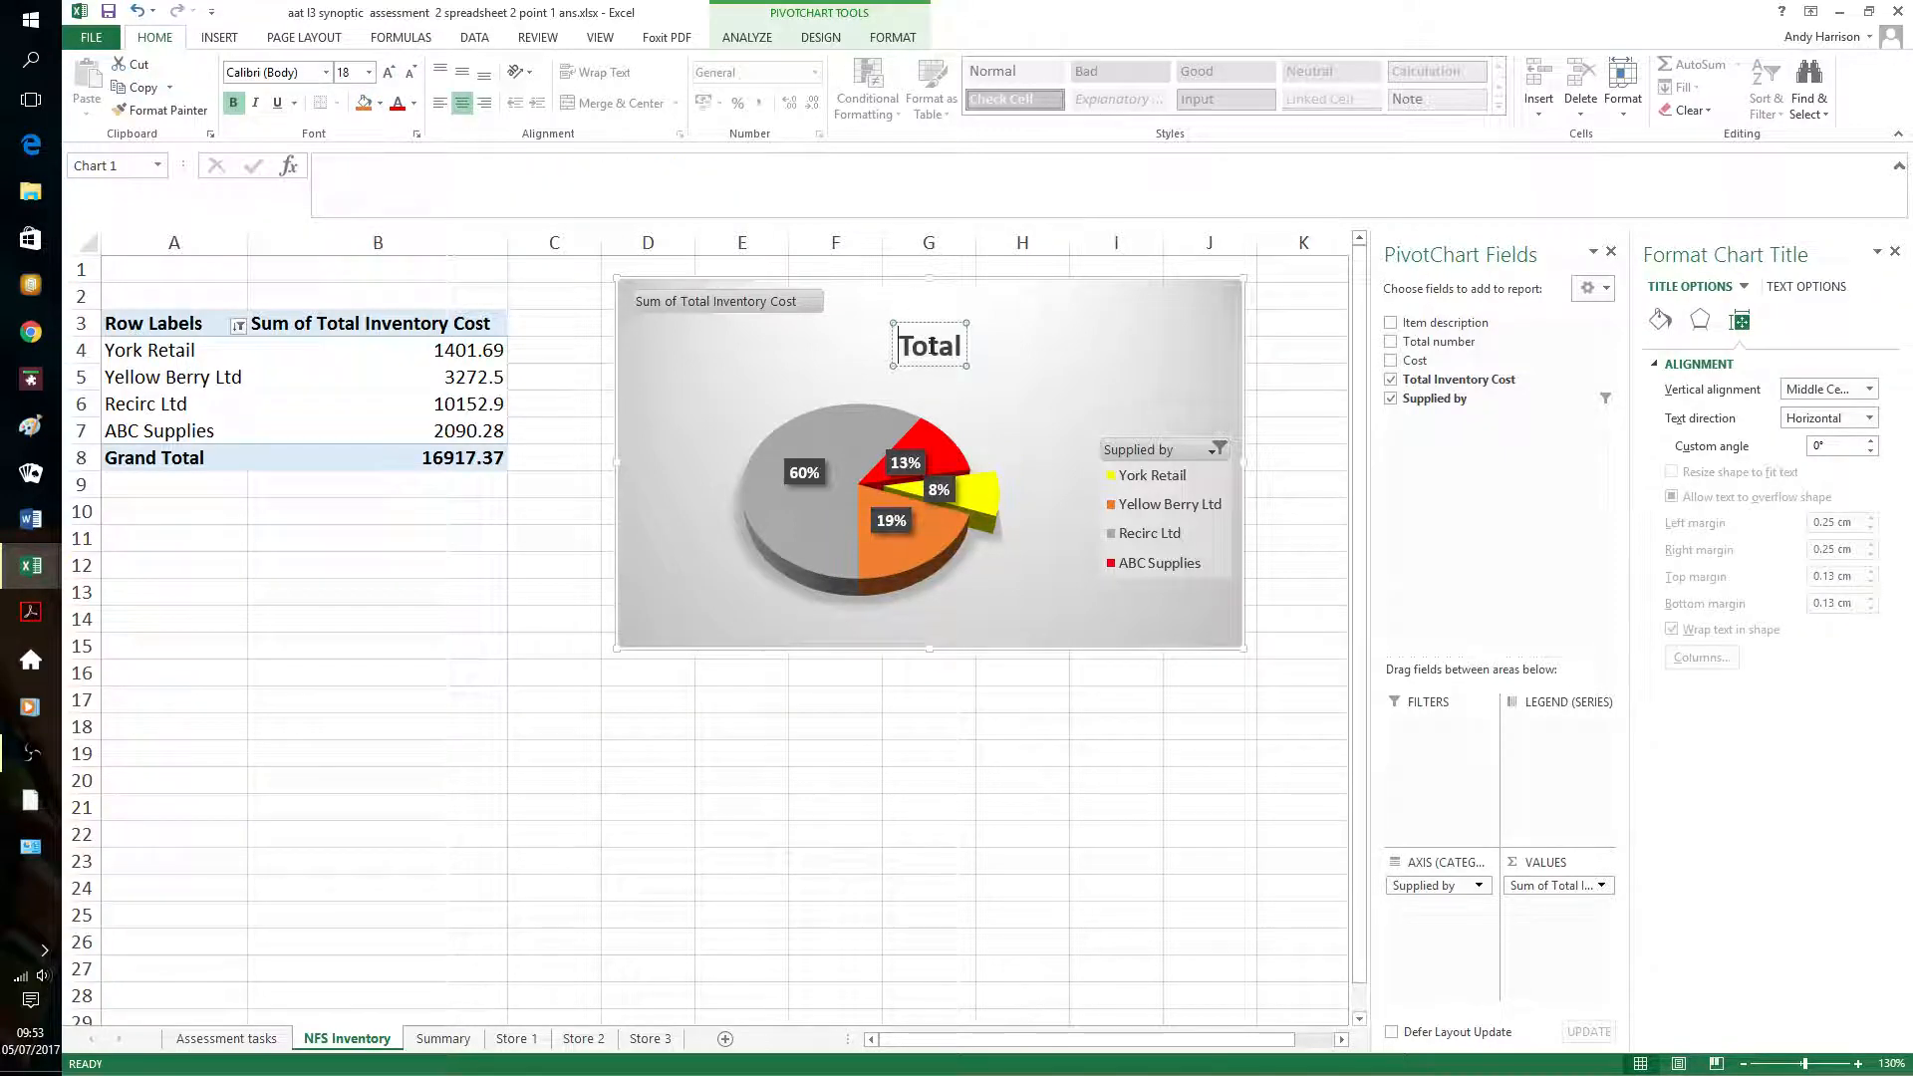
double_click(930, 346)
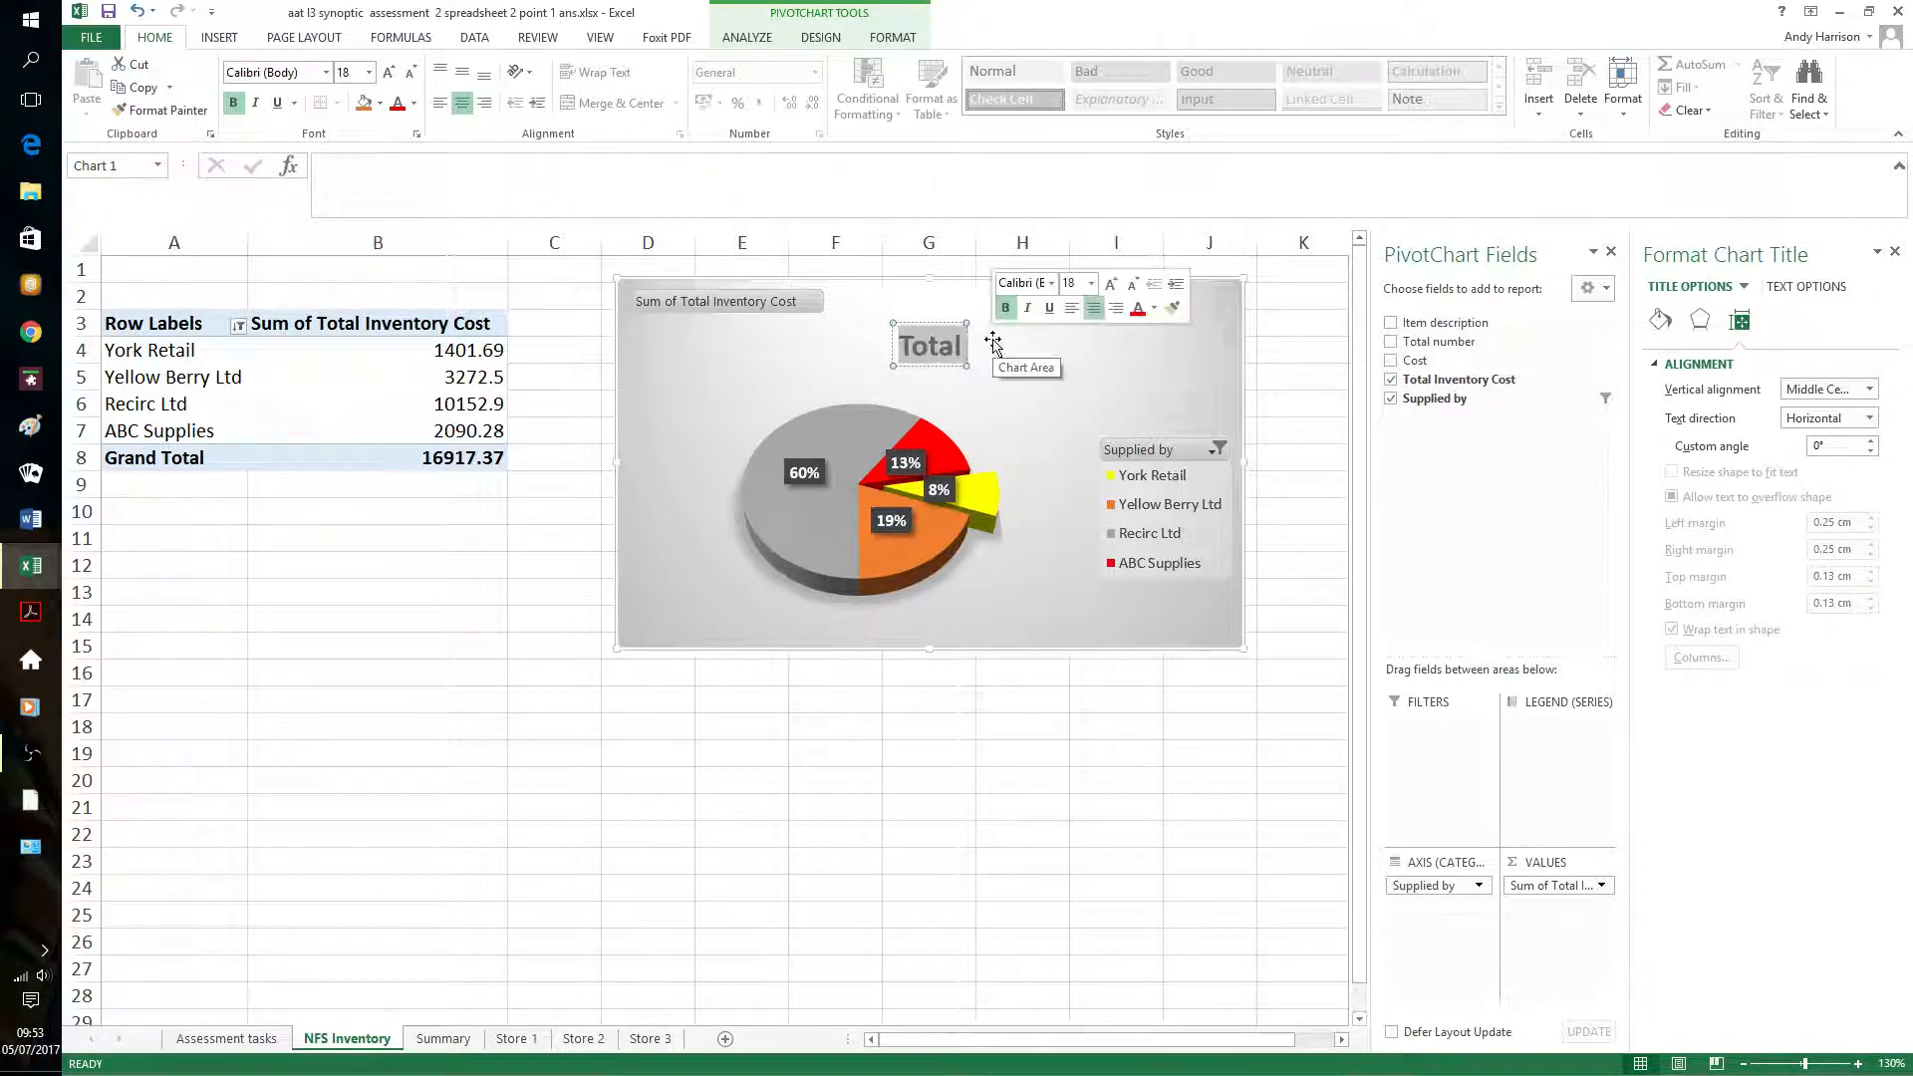
text(Ttitl)
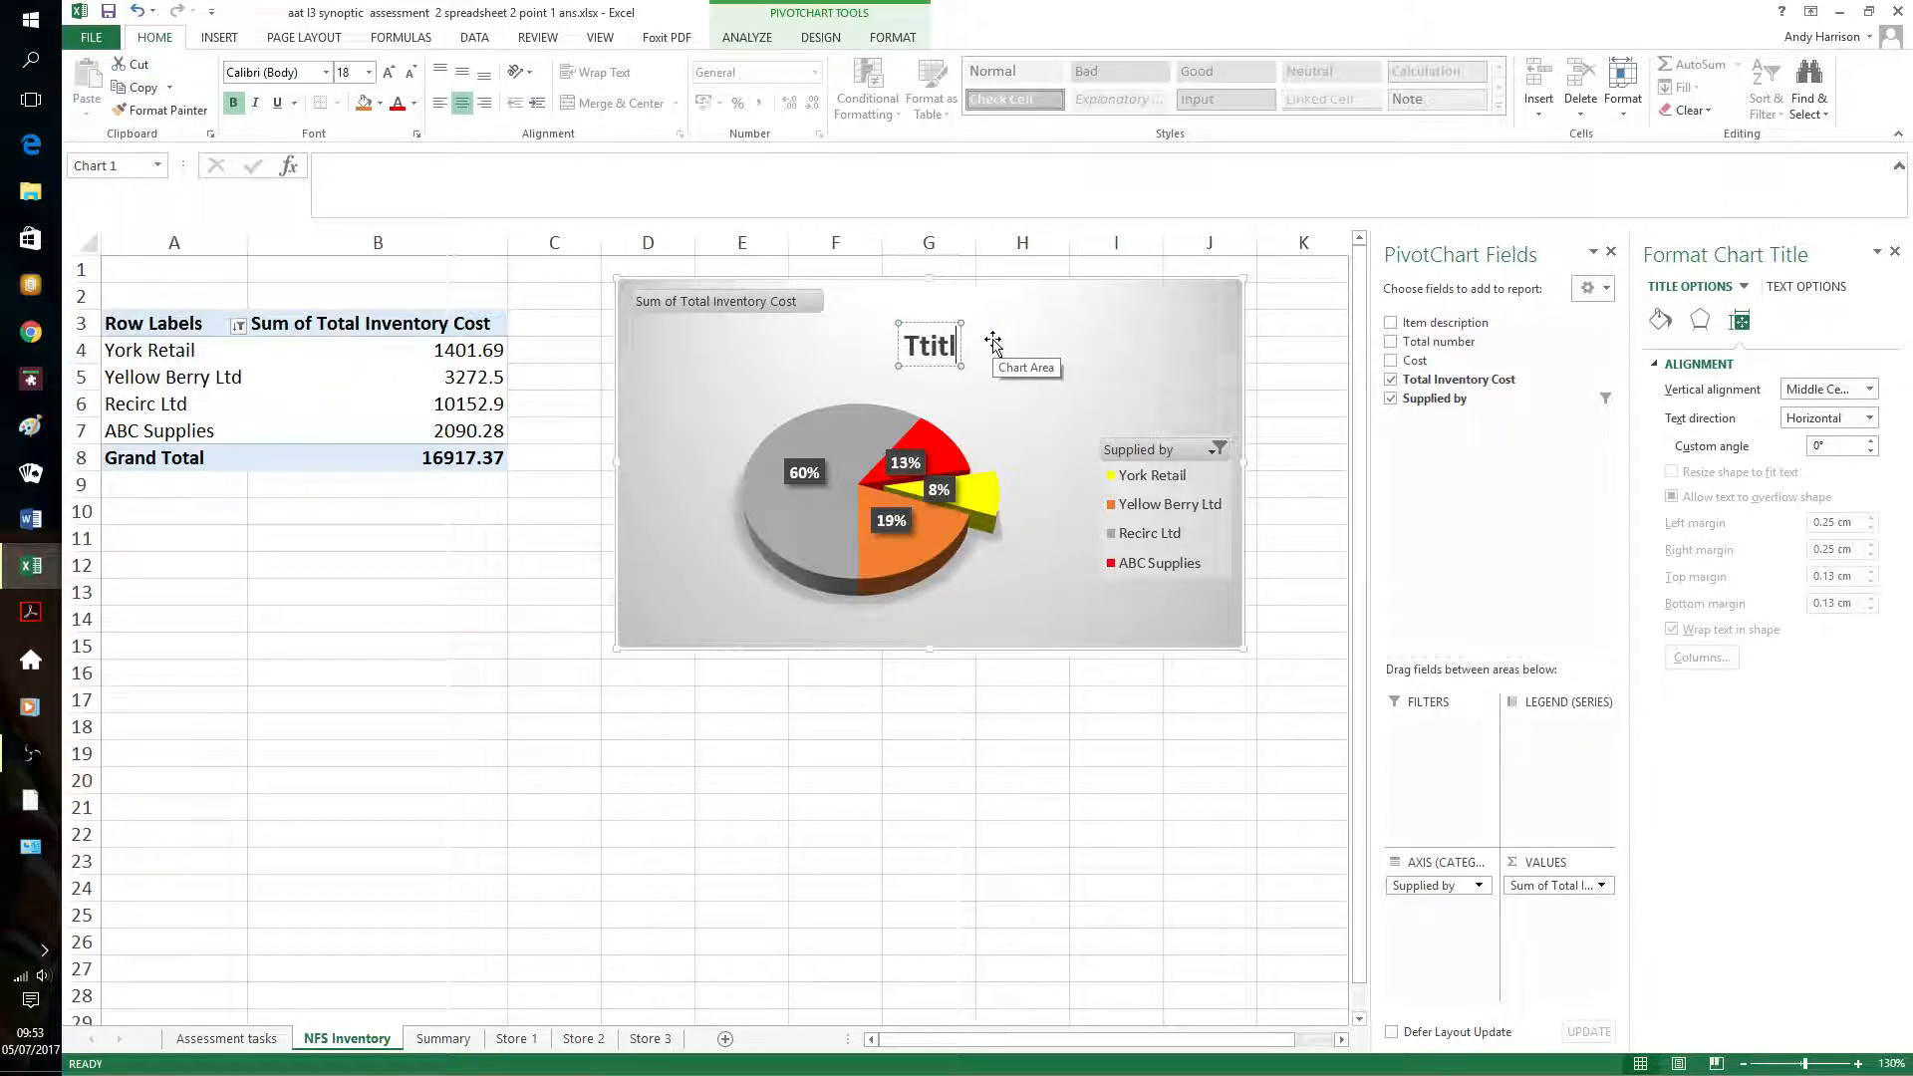
text(le)
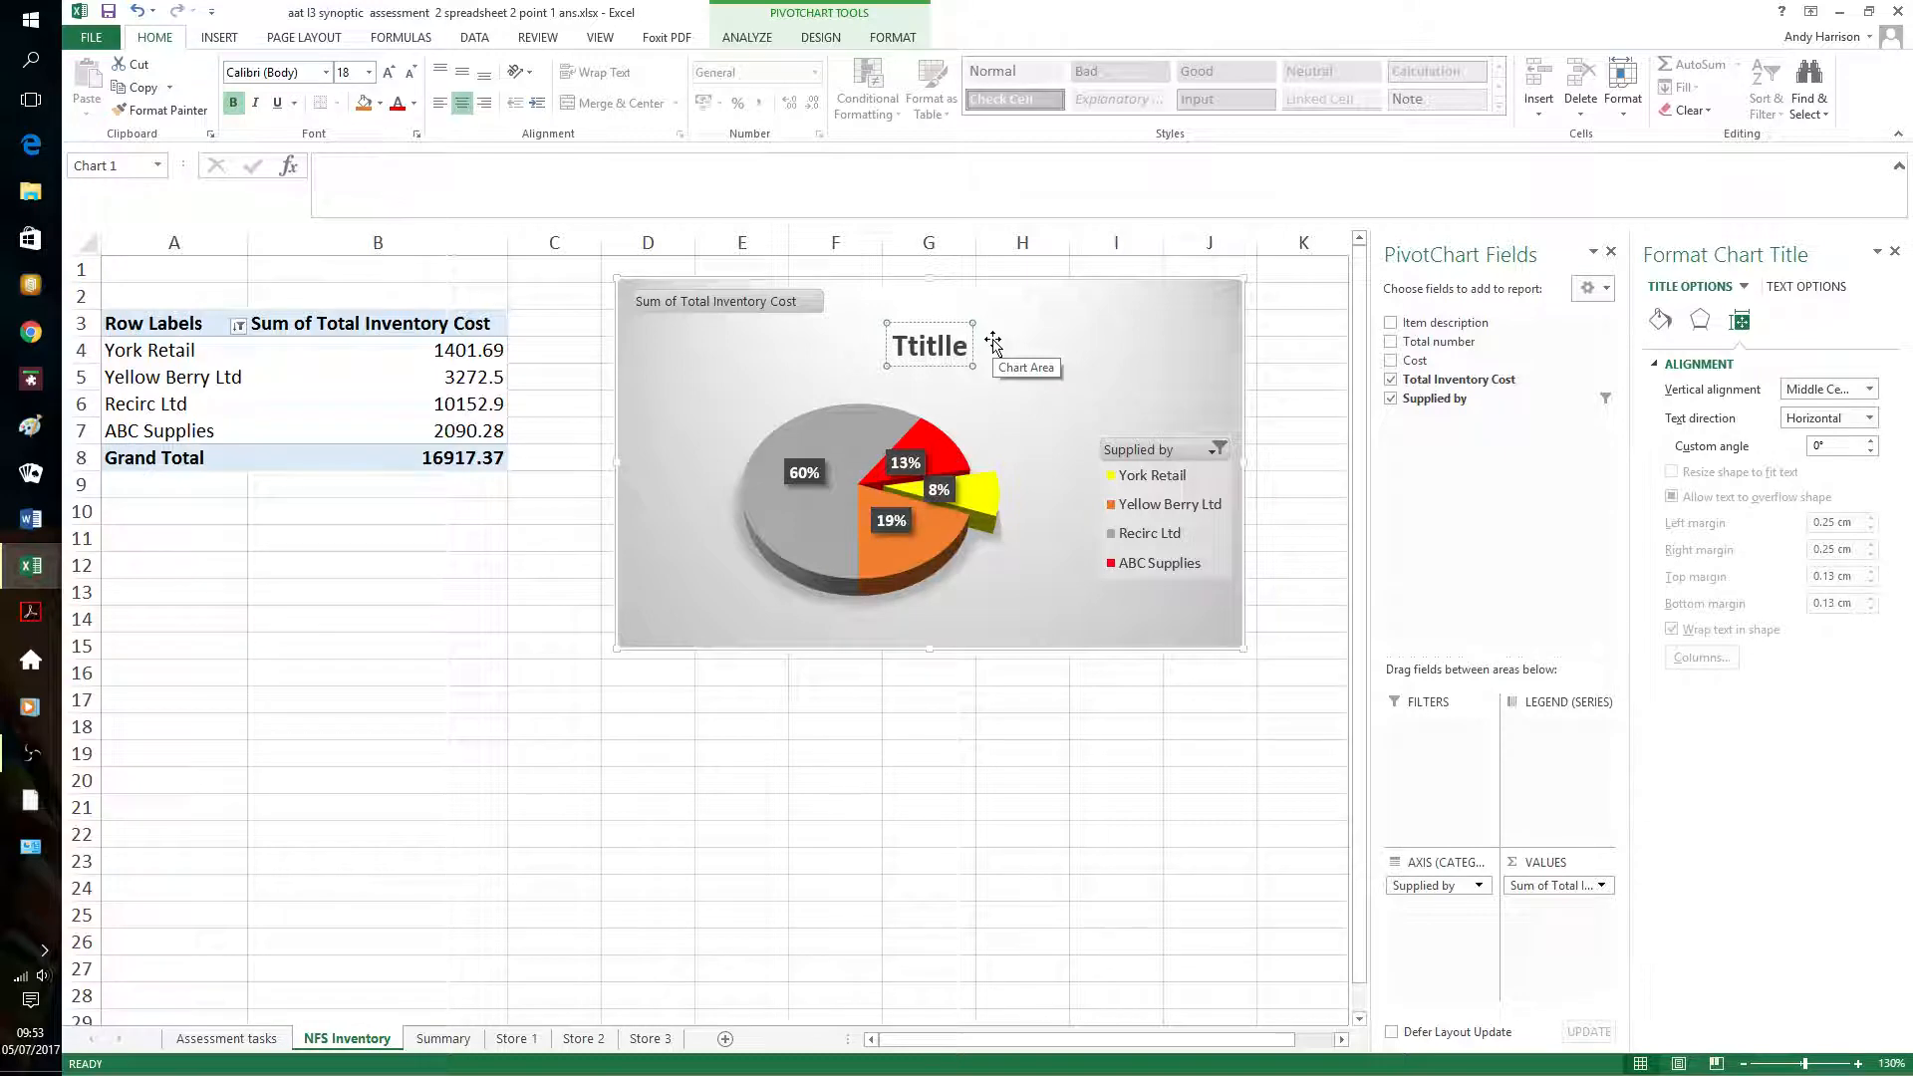
click(911, 346)
key(BackSpace)
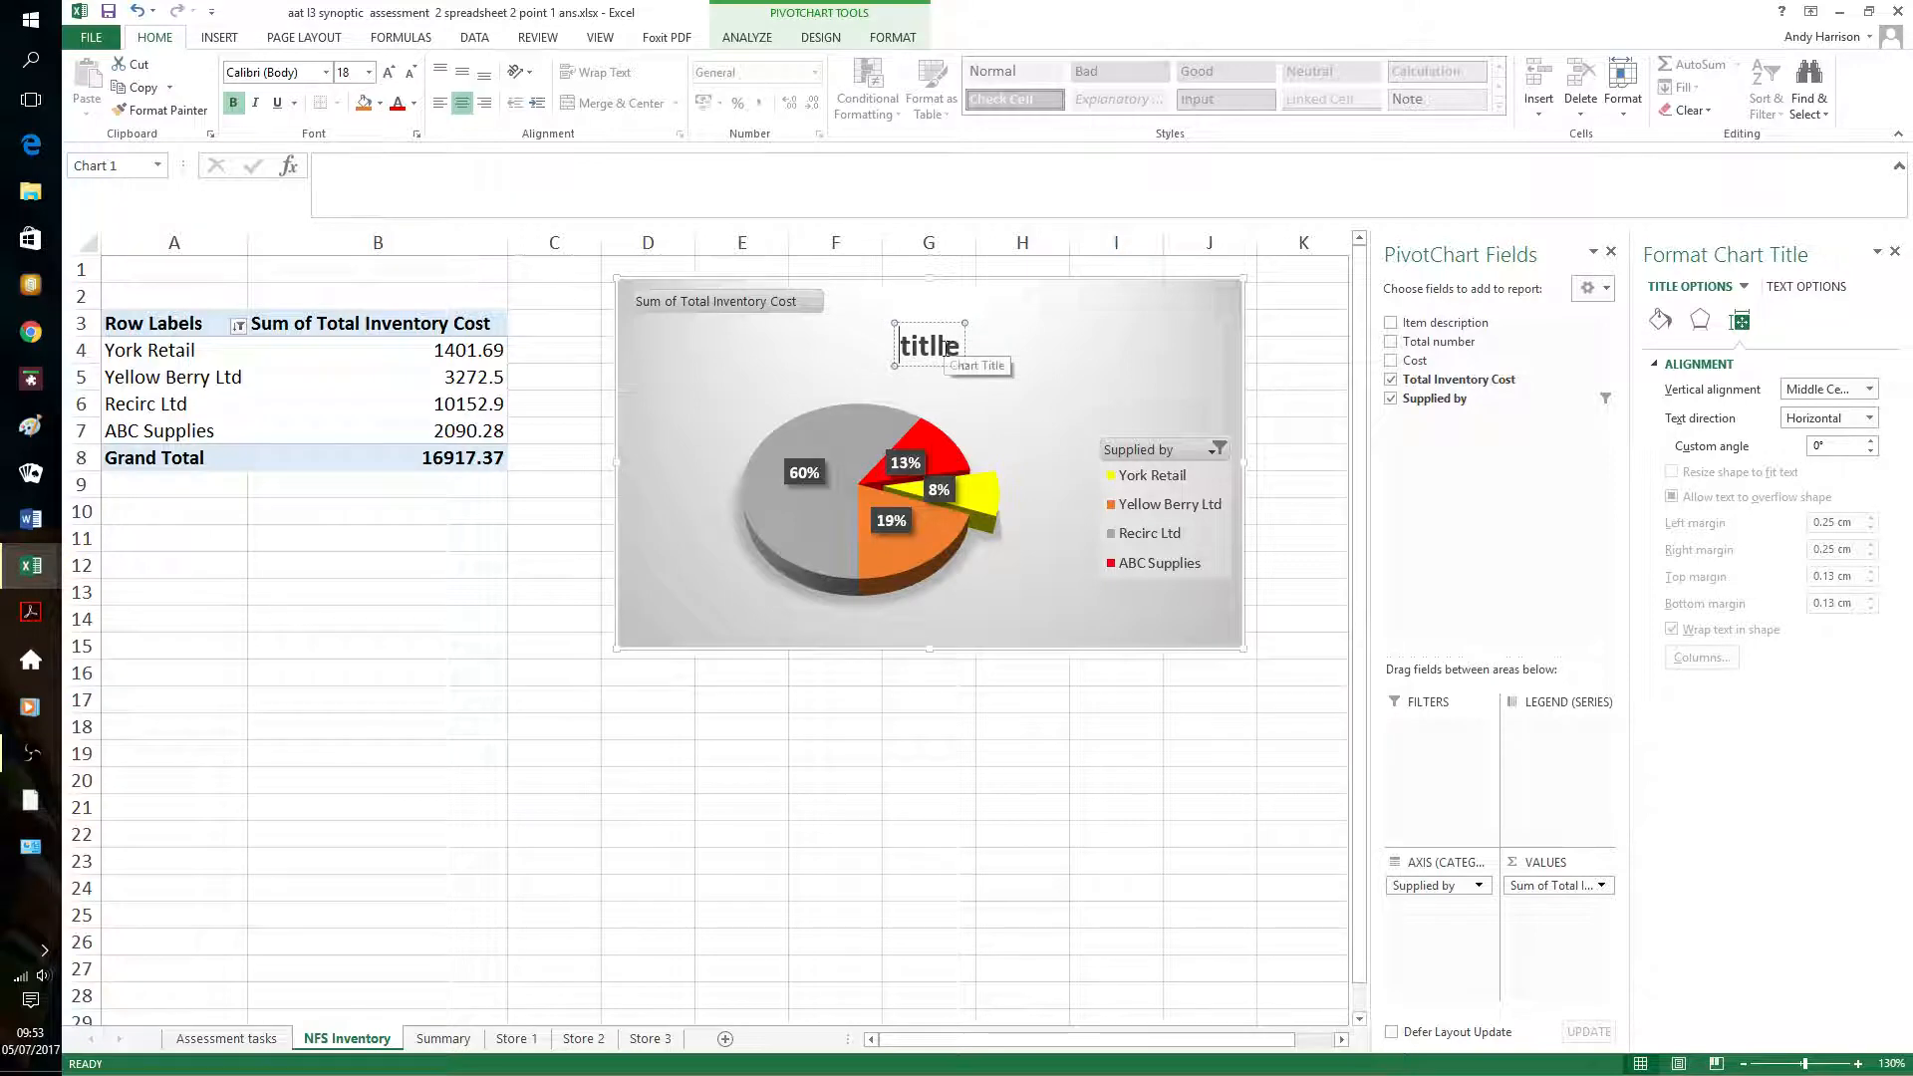
drag(897, 346, 970, 327)
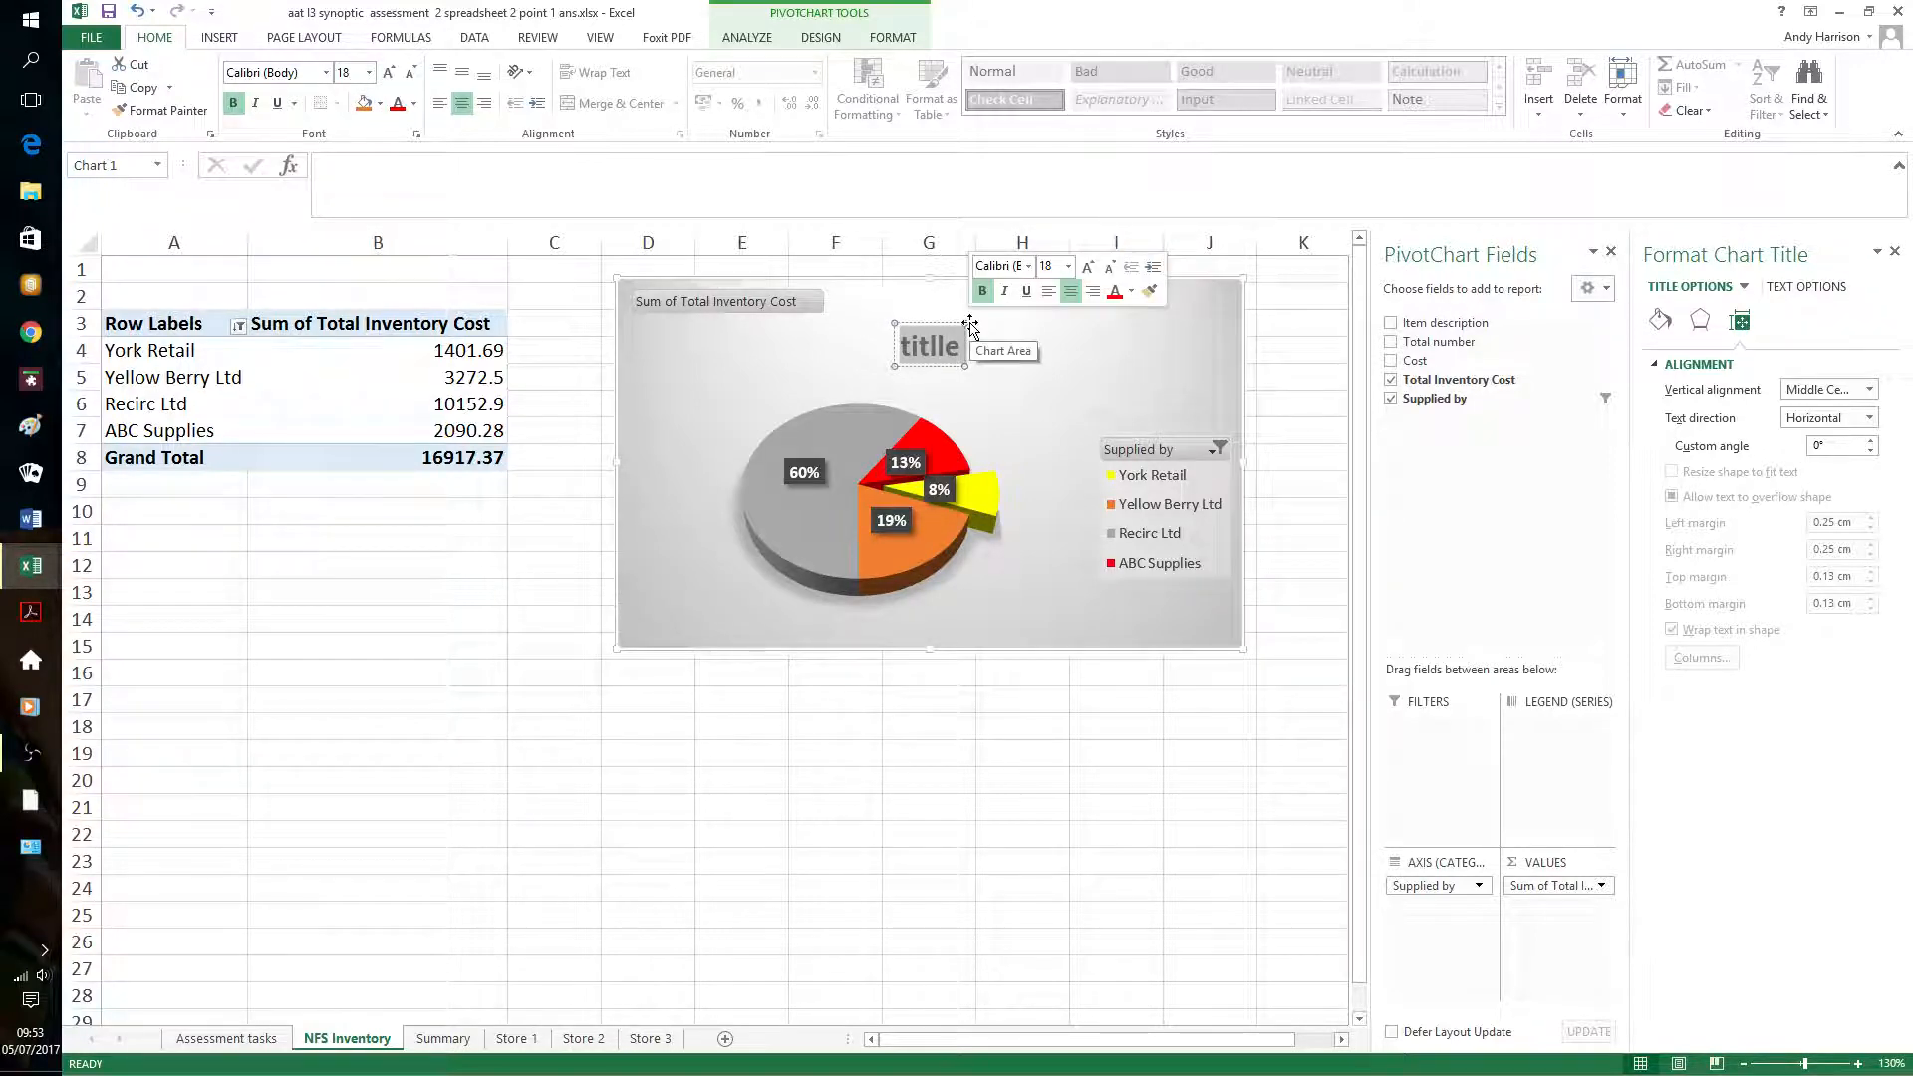
key(BackSpace)
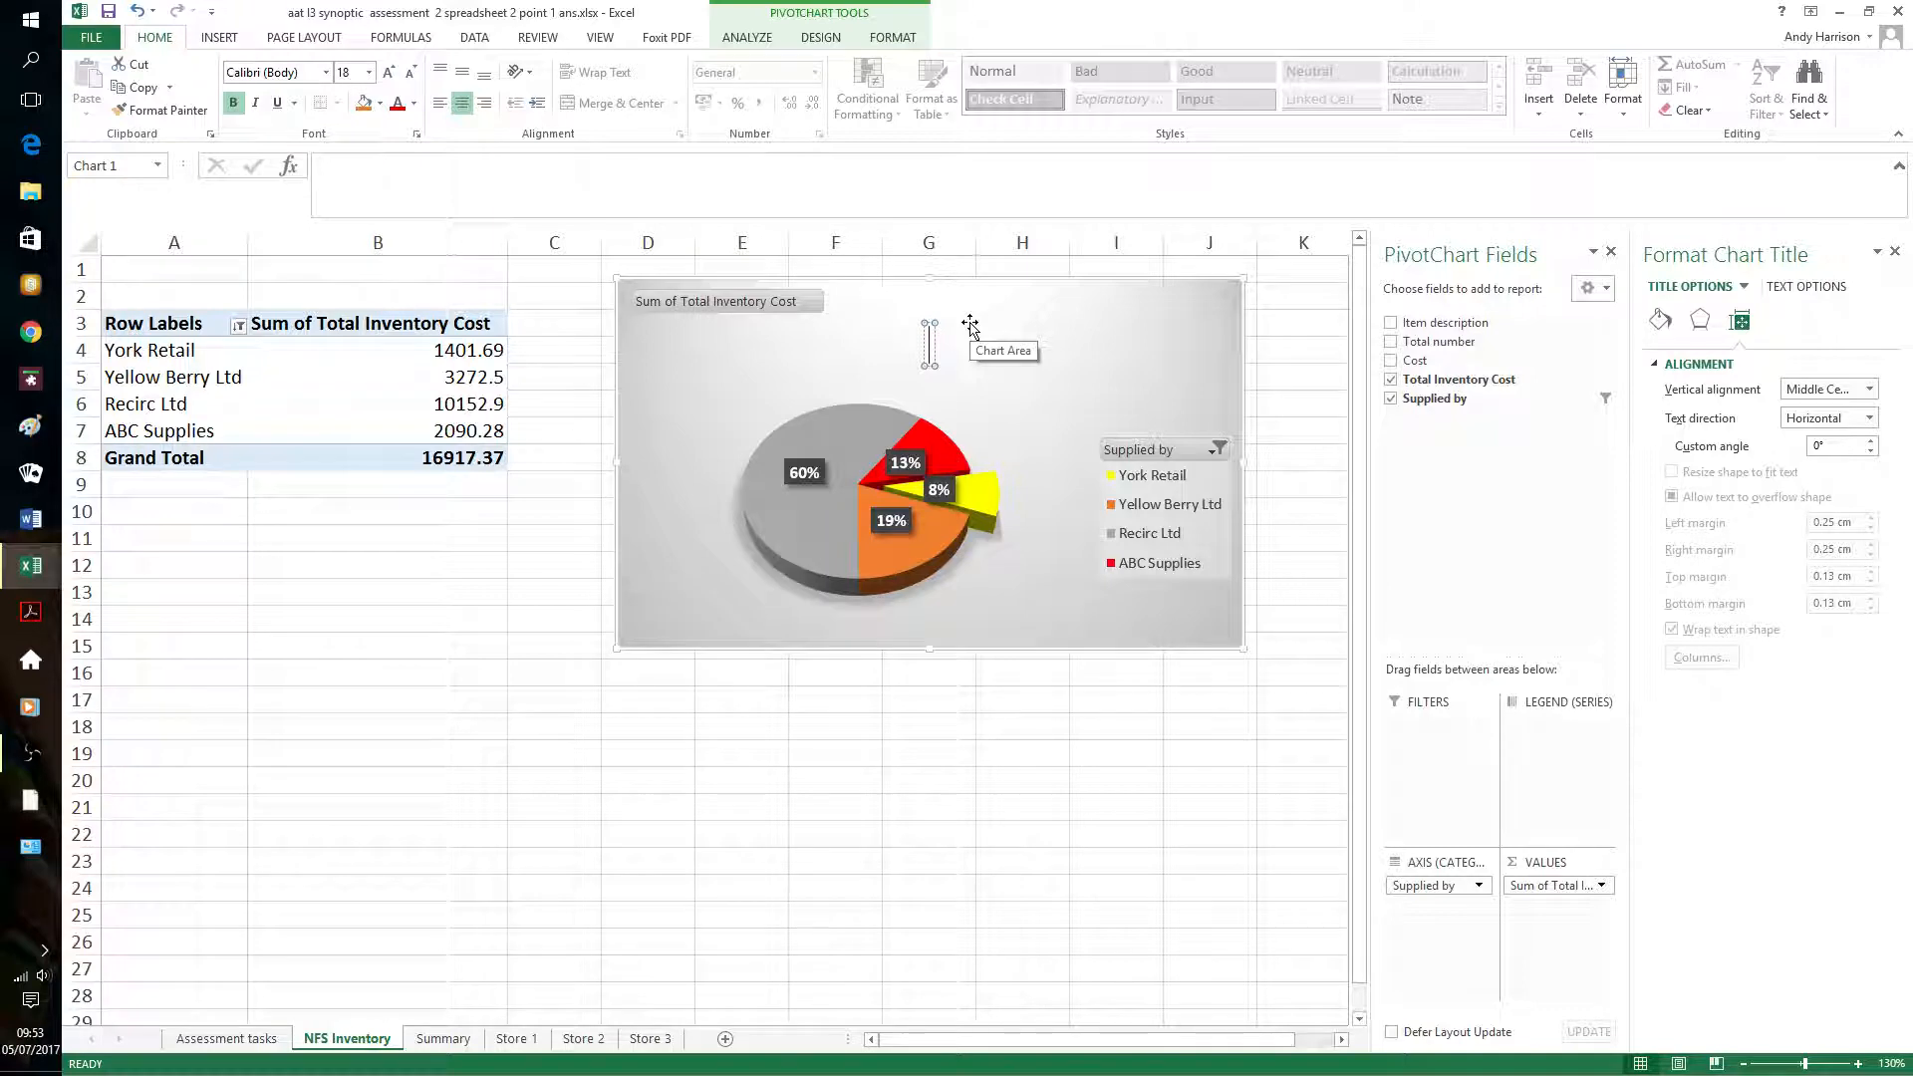
click(999, 372)
click(965, 348)
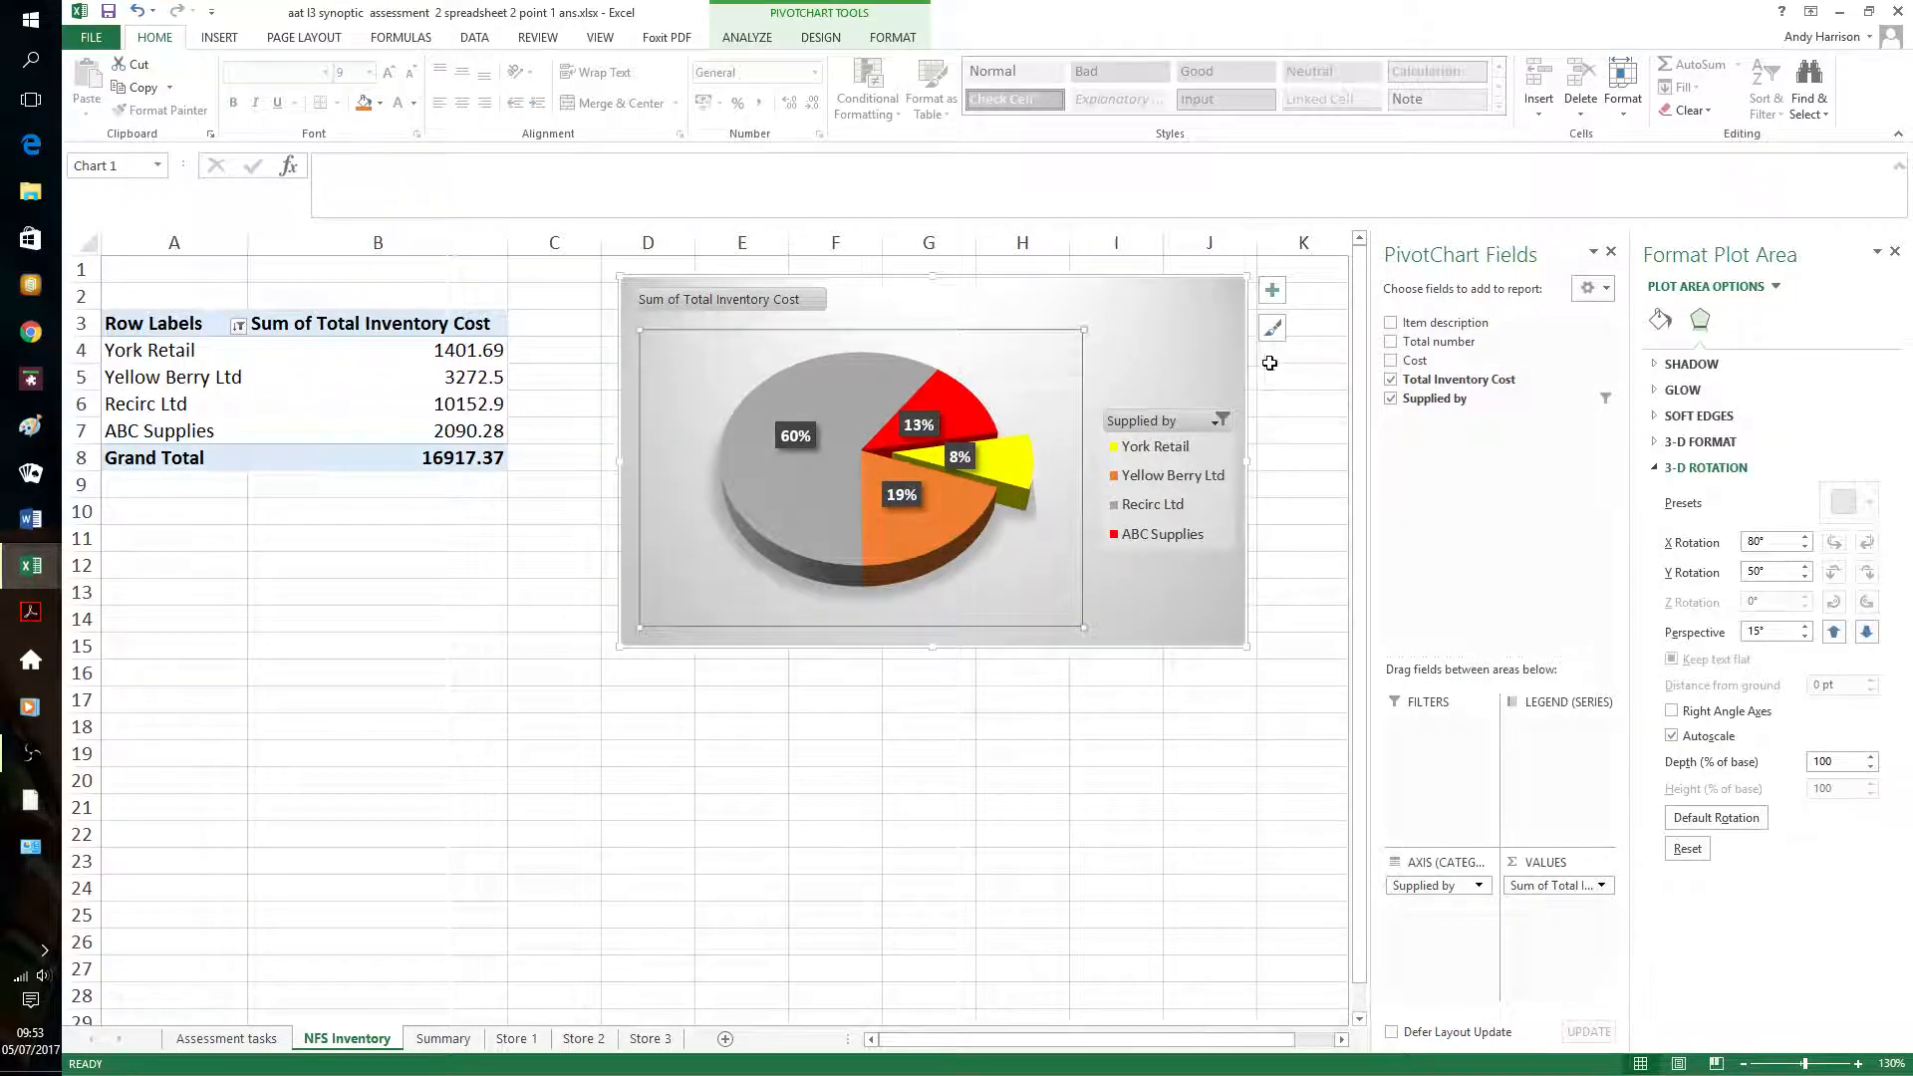
Add a chart title to the pie PivotChart and replace its default text with Title
click(1272, 291)
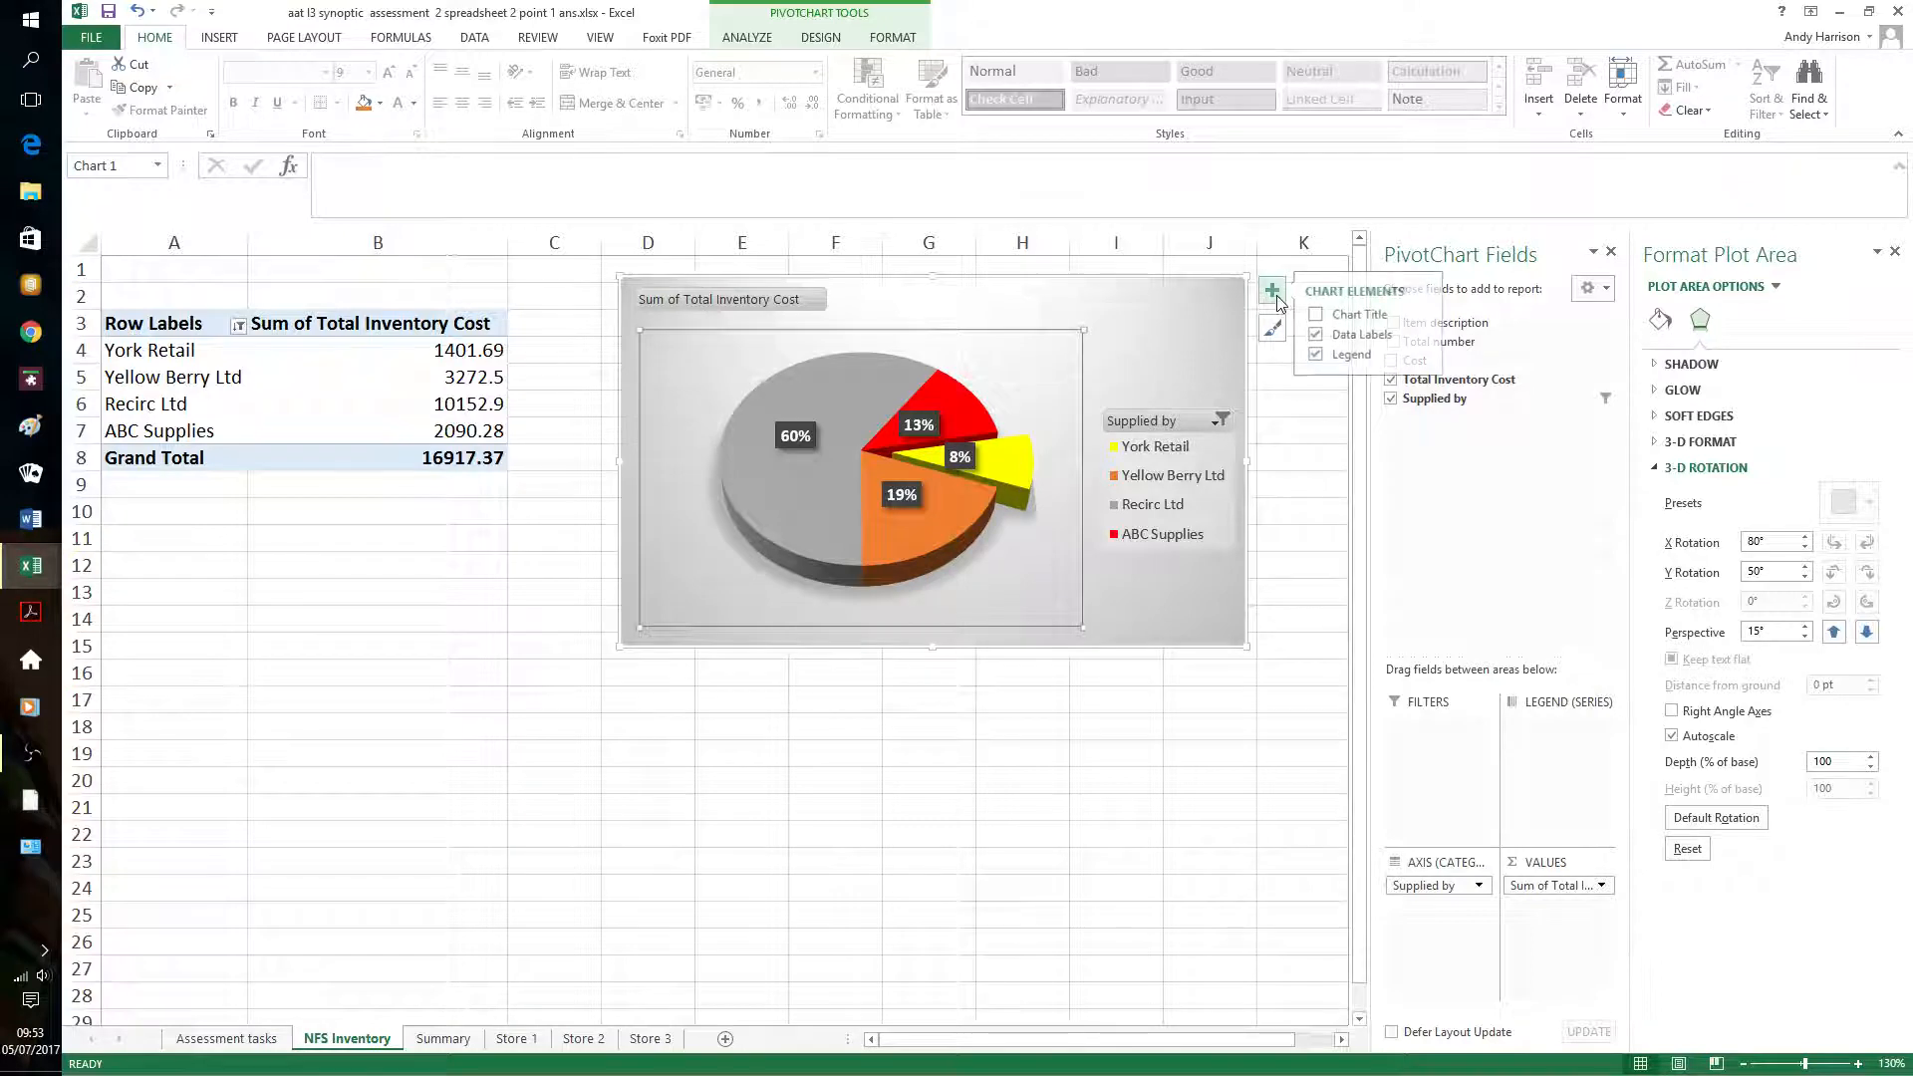
click(1319, 315)
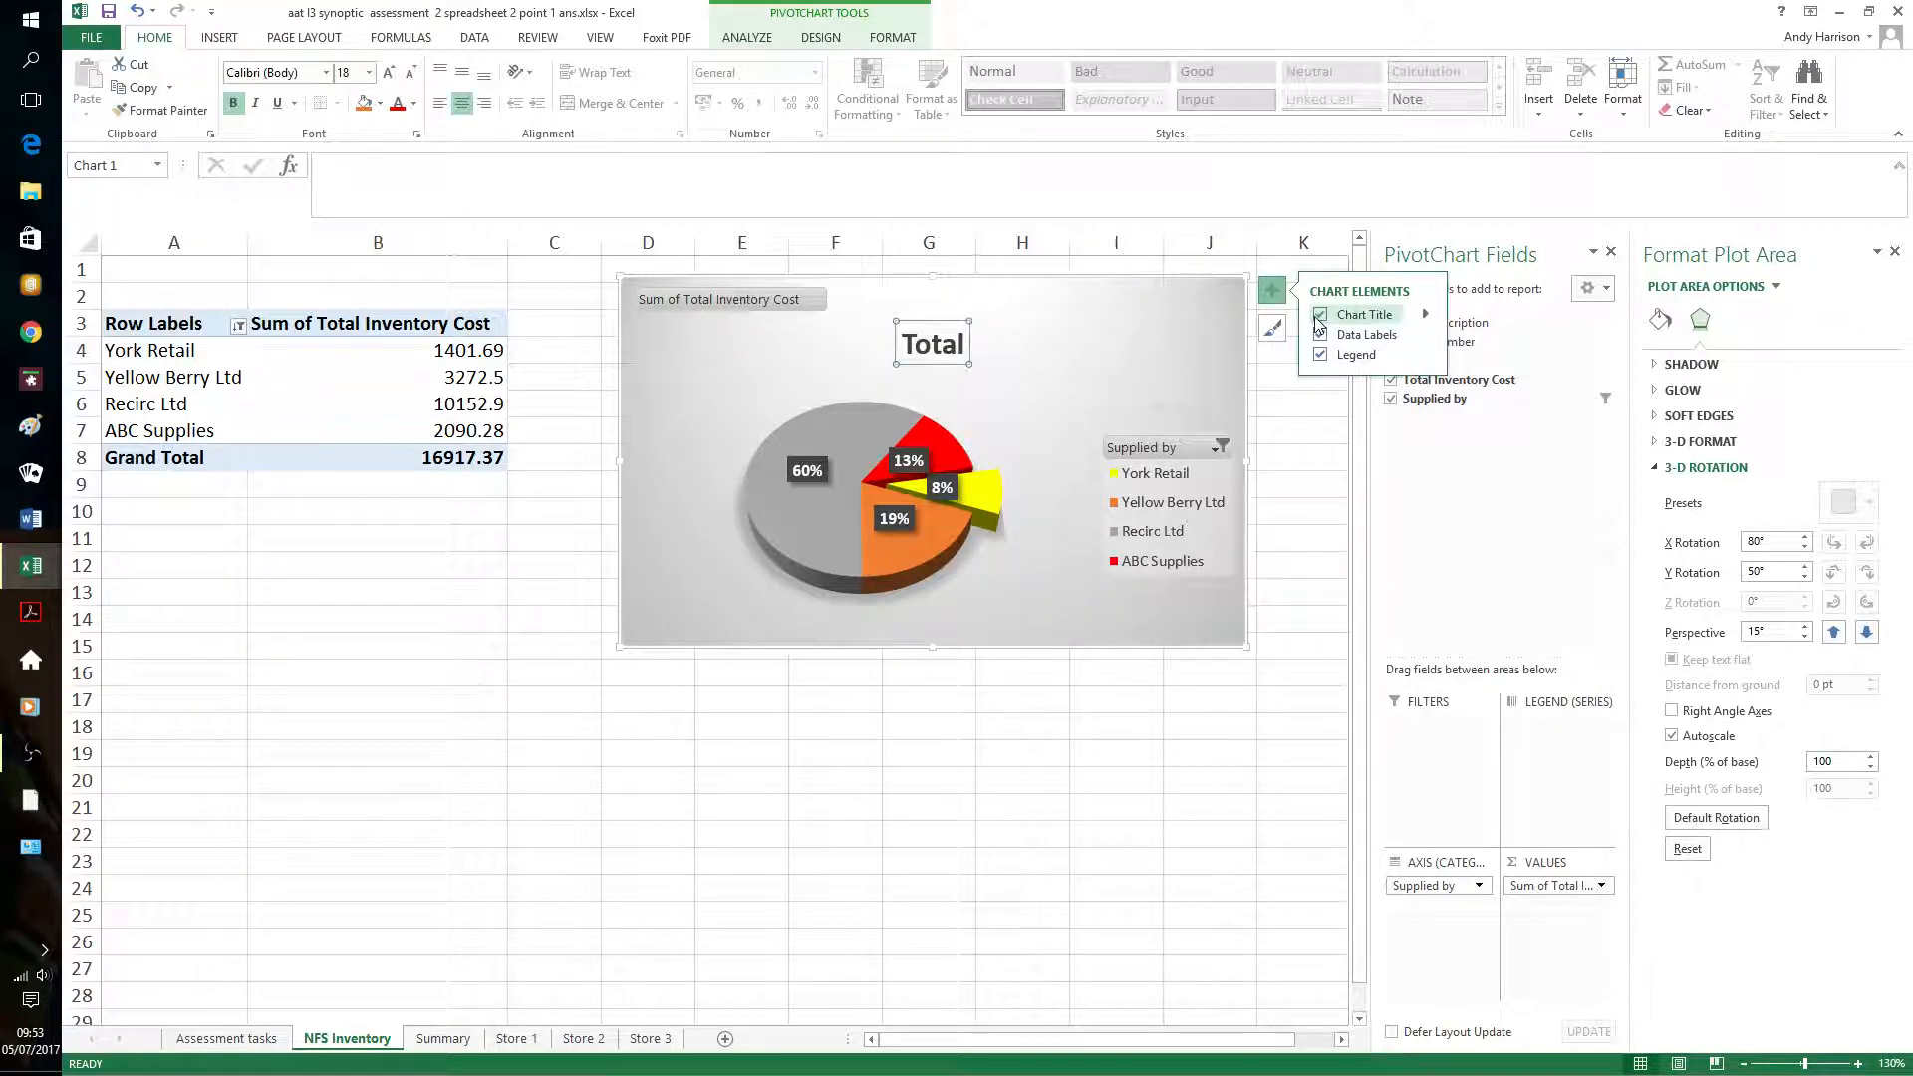
click(910, 345)
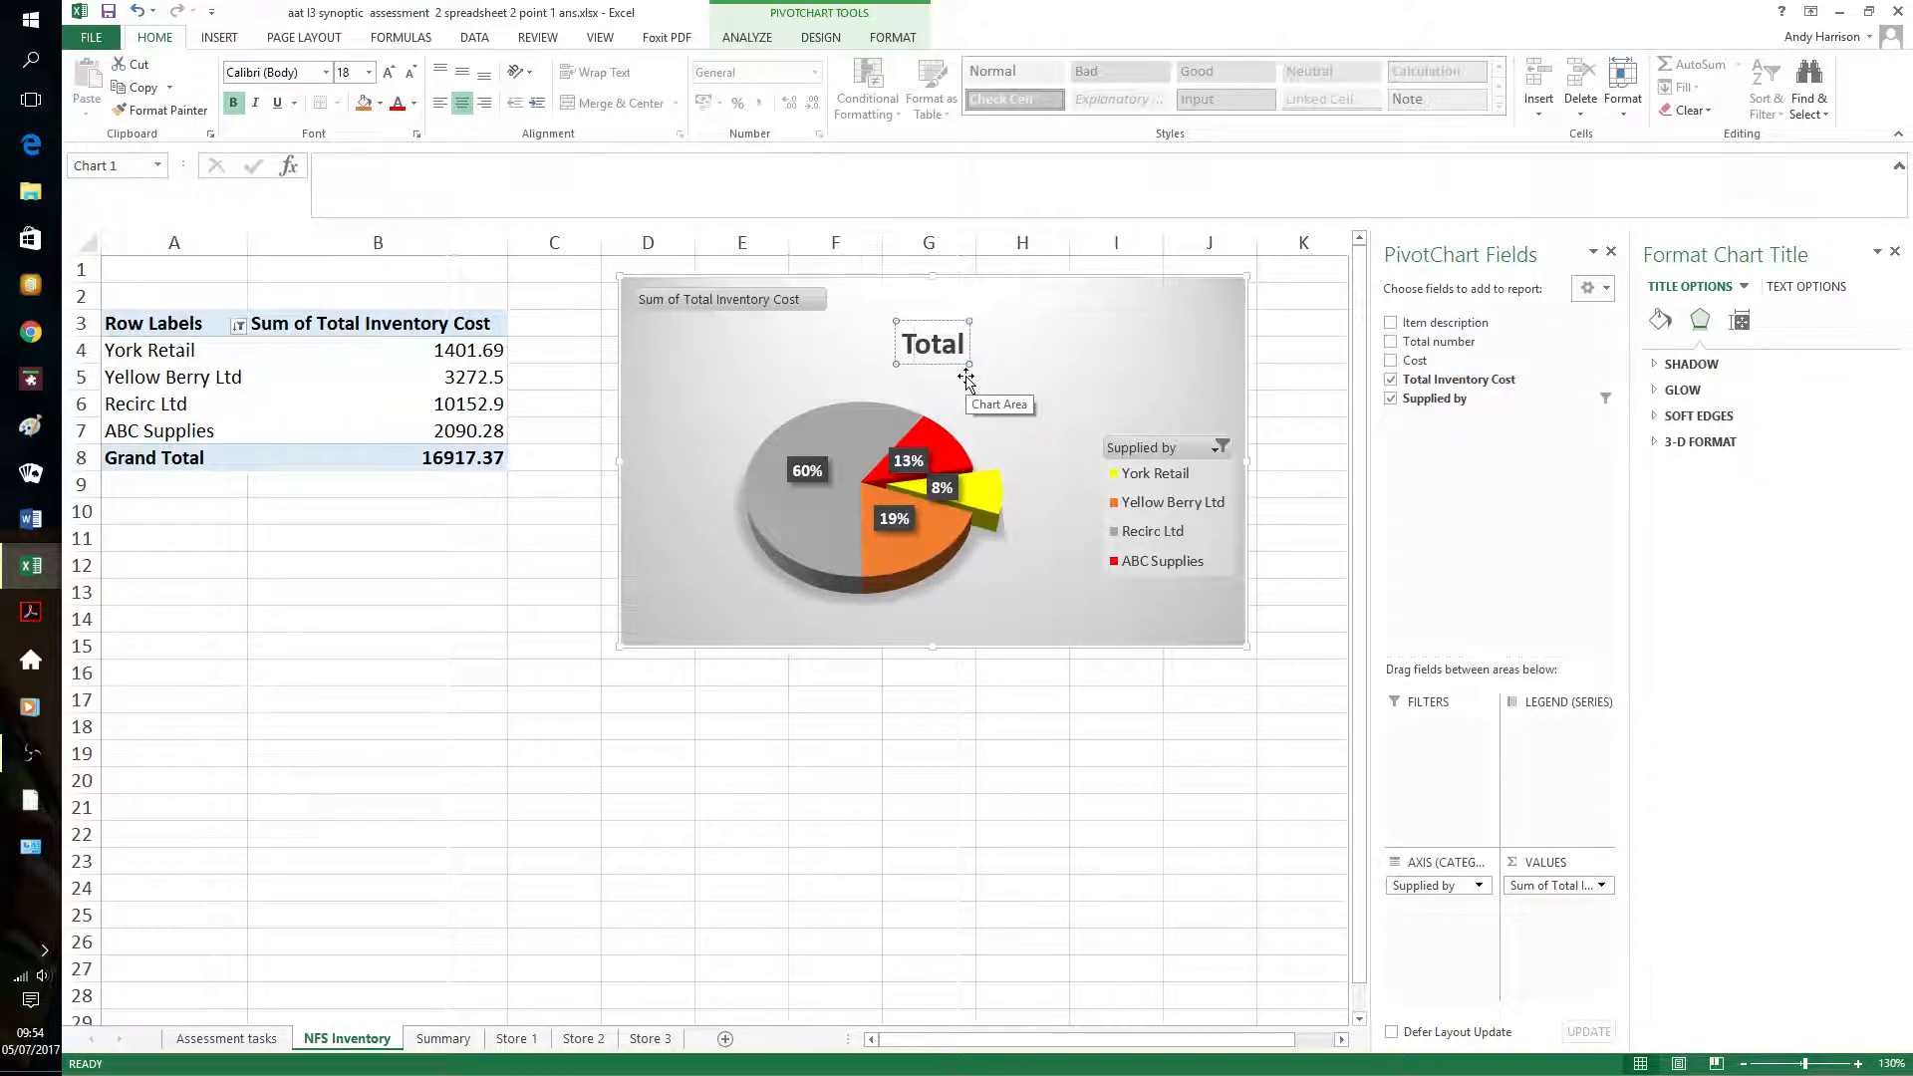
text(itli)
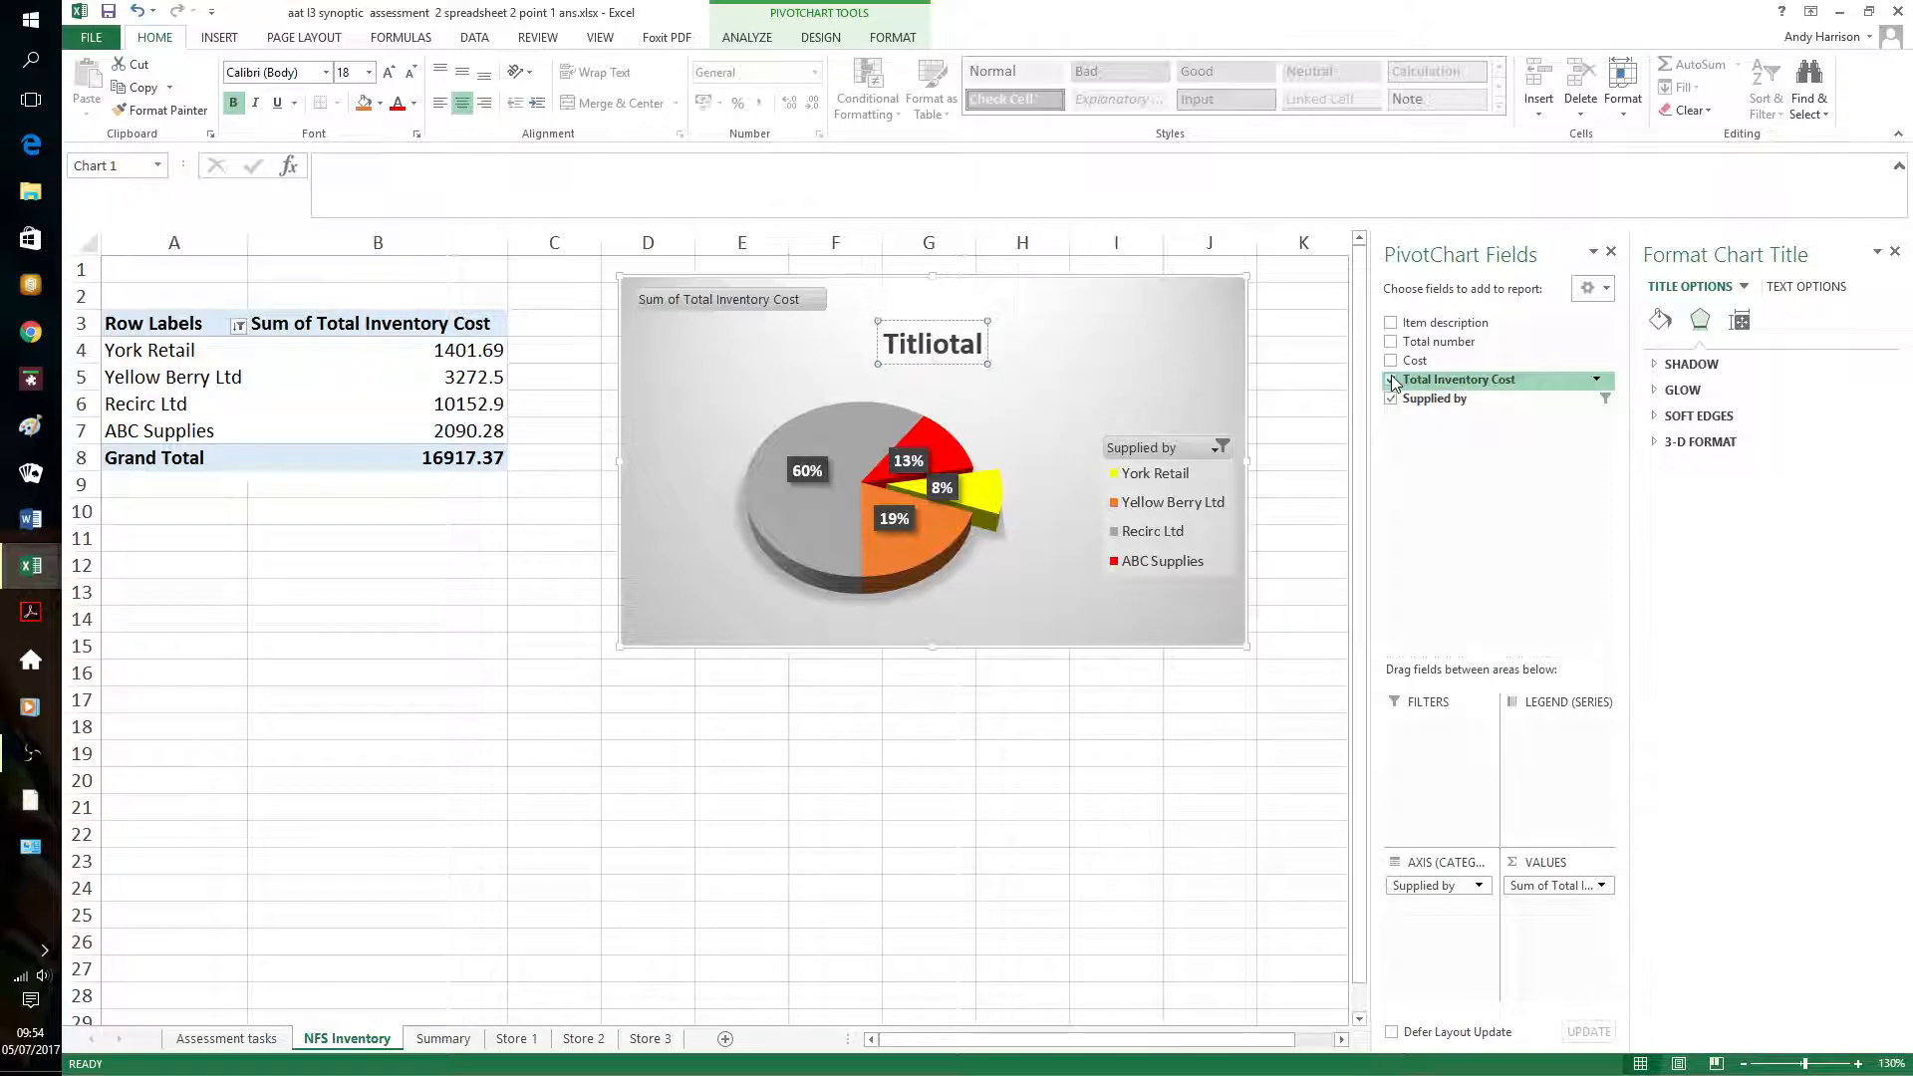
key(BackSpace)
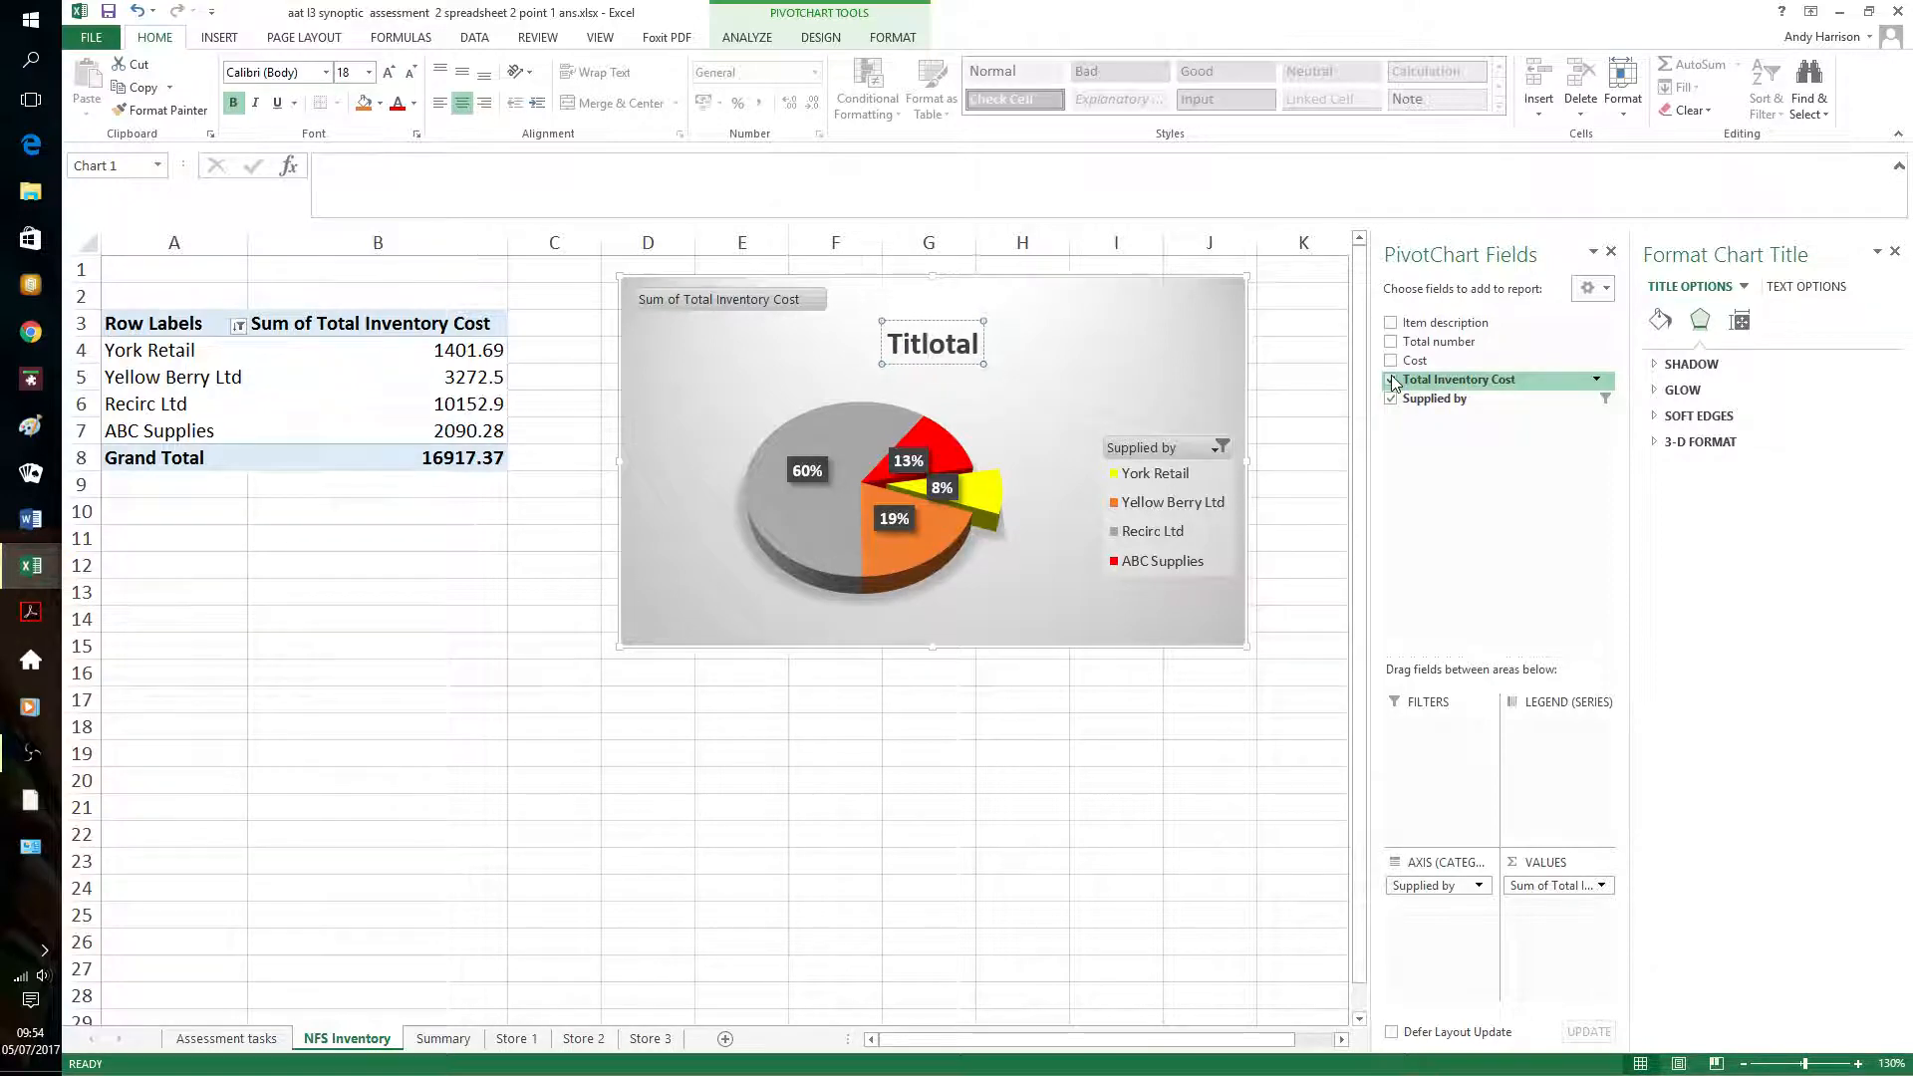
text(e)
key(Delete)
key(Delete)
key(Delete)
key(Delete)
key(Delete)
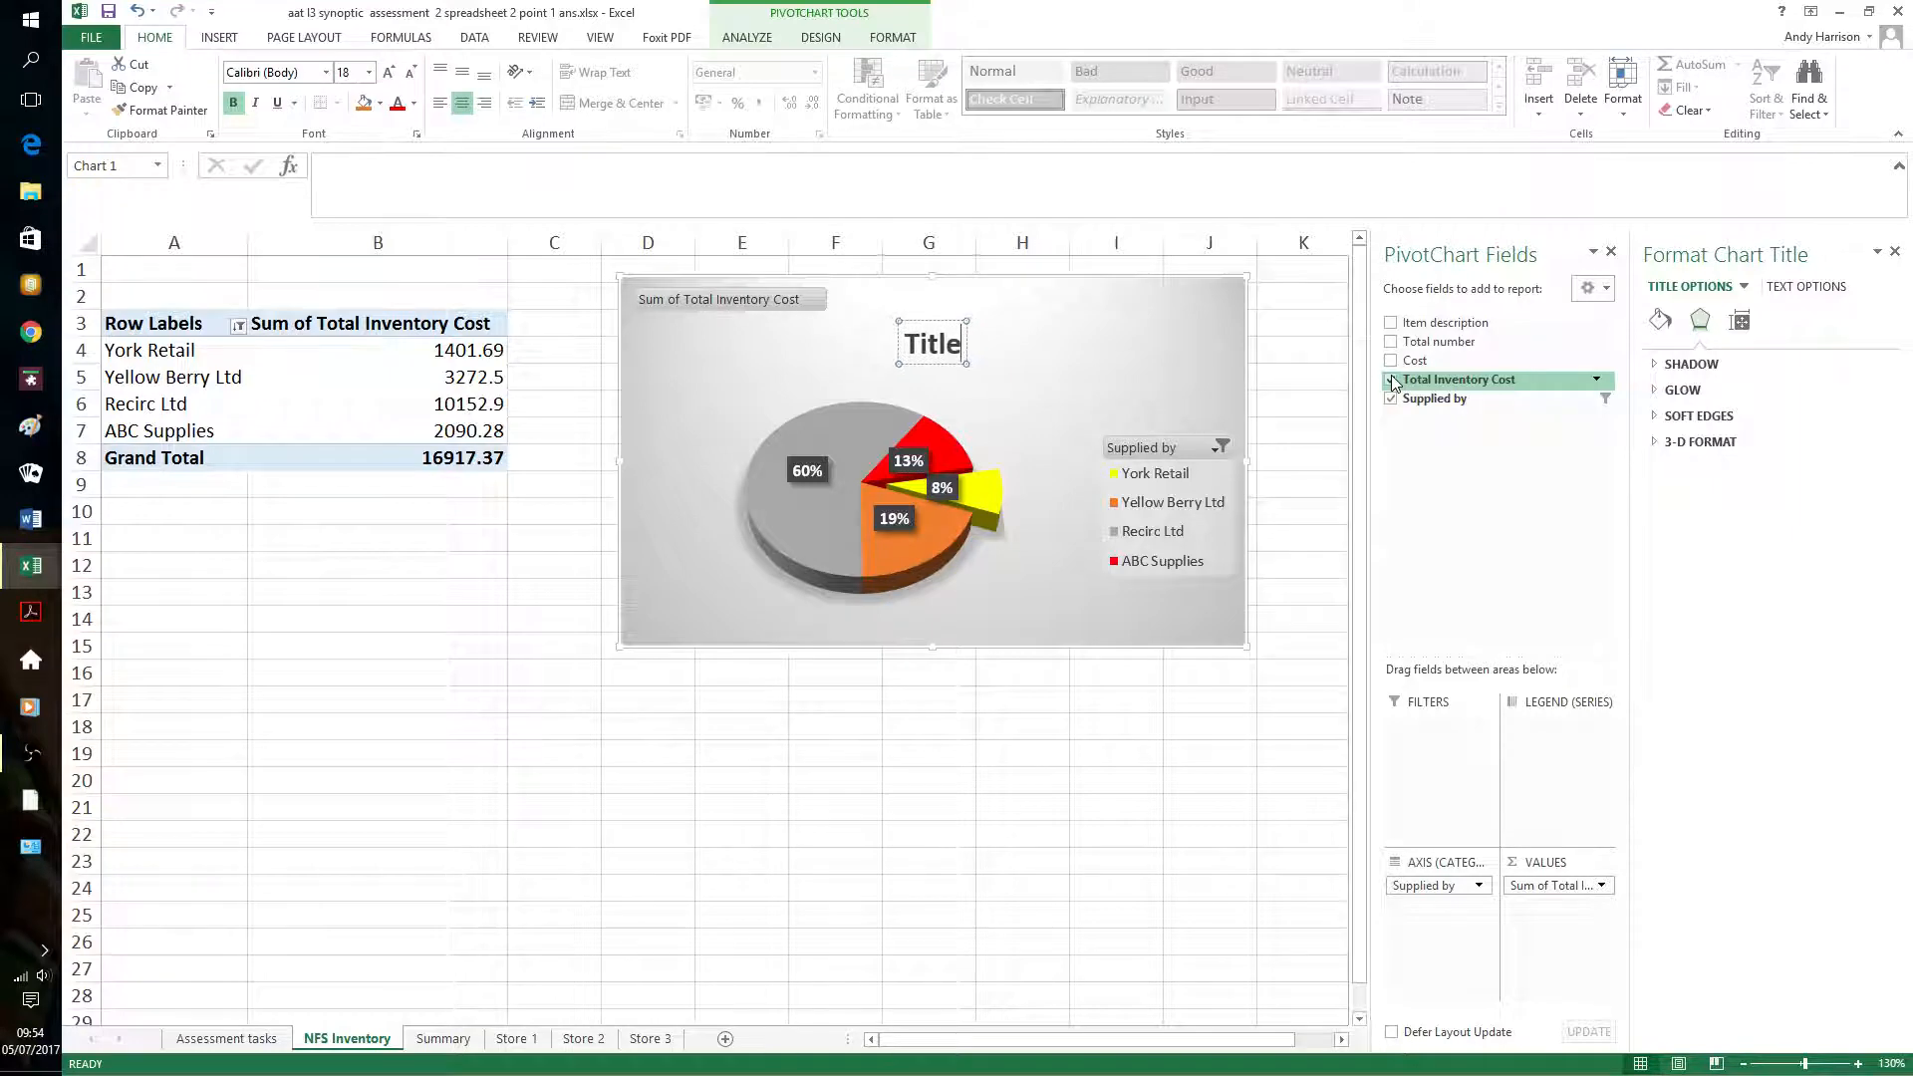
click(1125, 380)
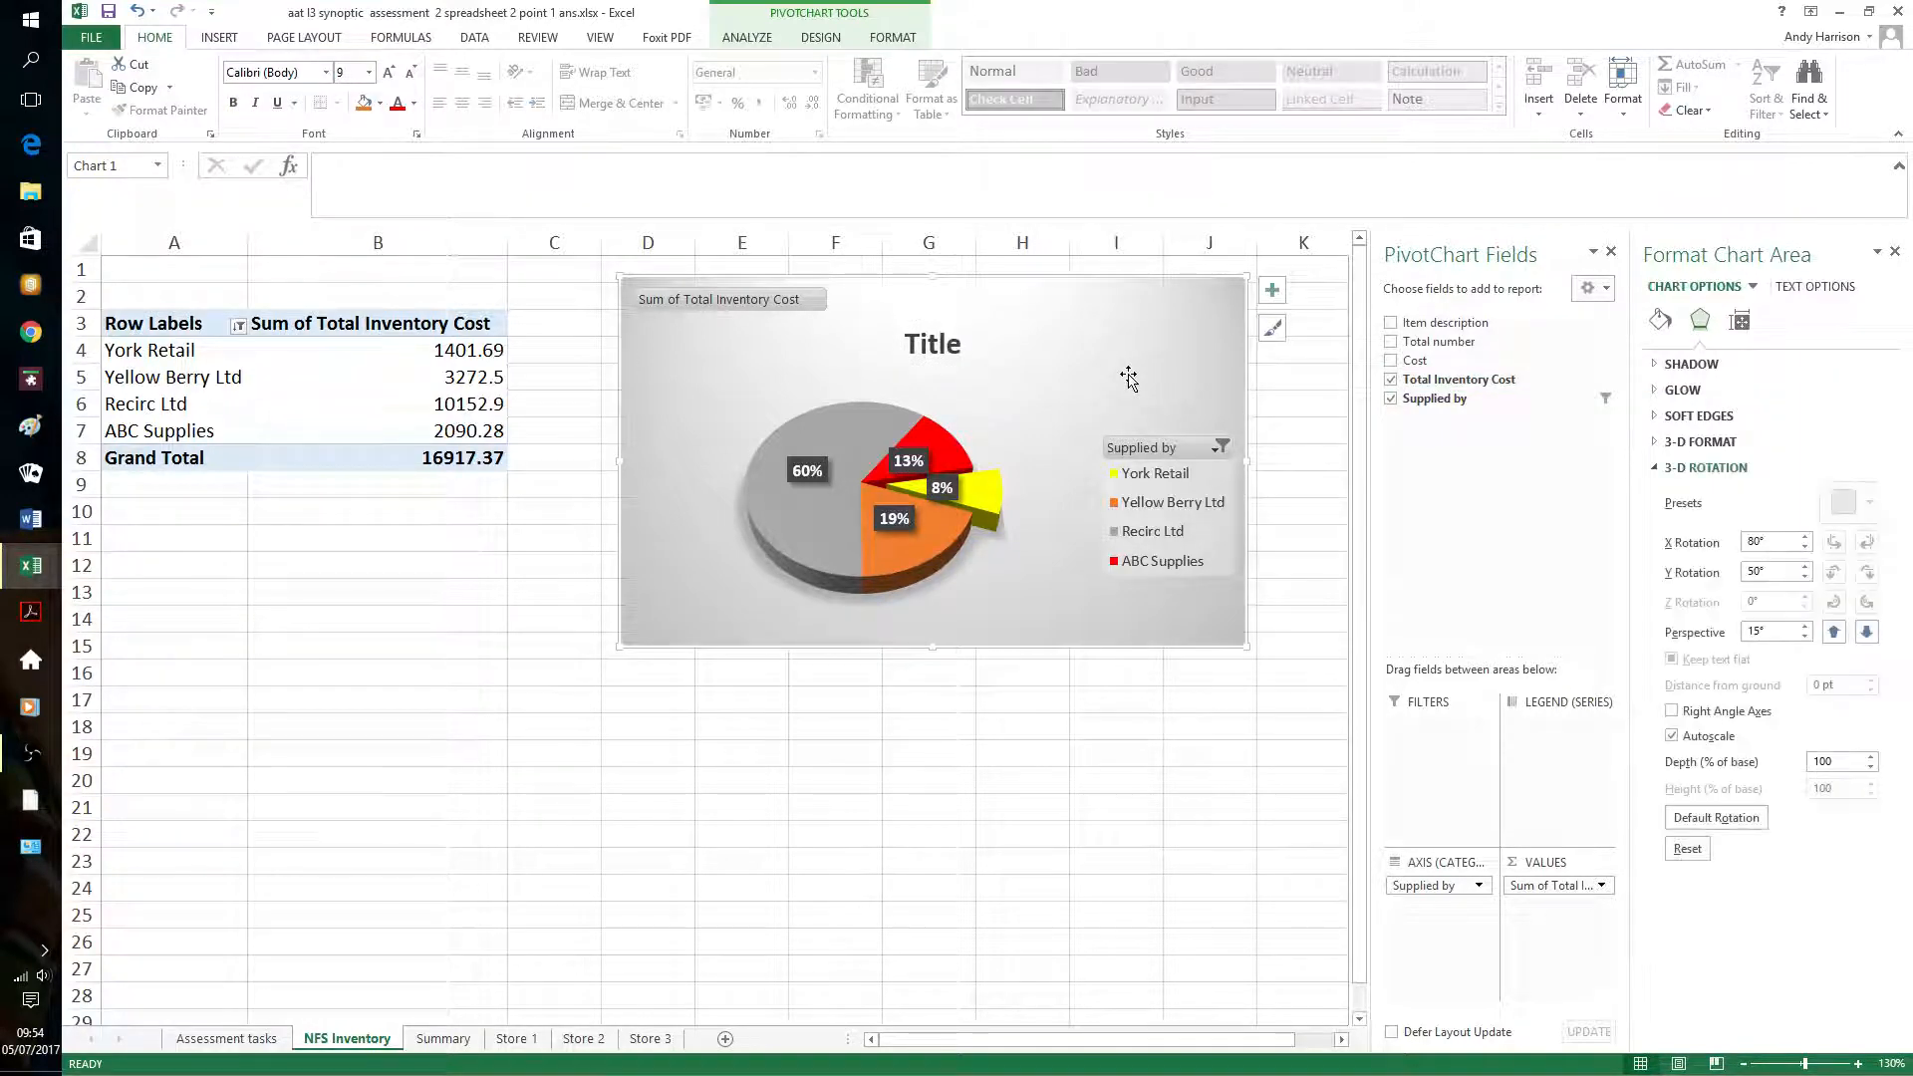
Open the legend's formatting options and move the legend down to the chart's lower right corner
click(1187, 450)
click(1146, 384)
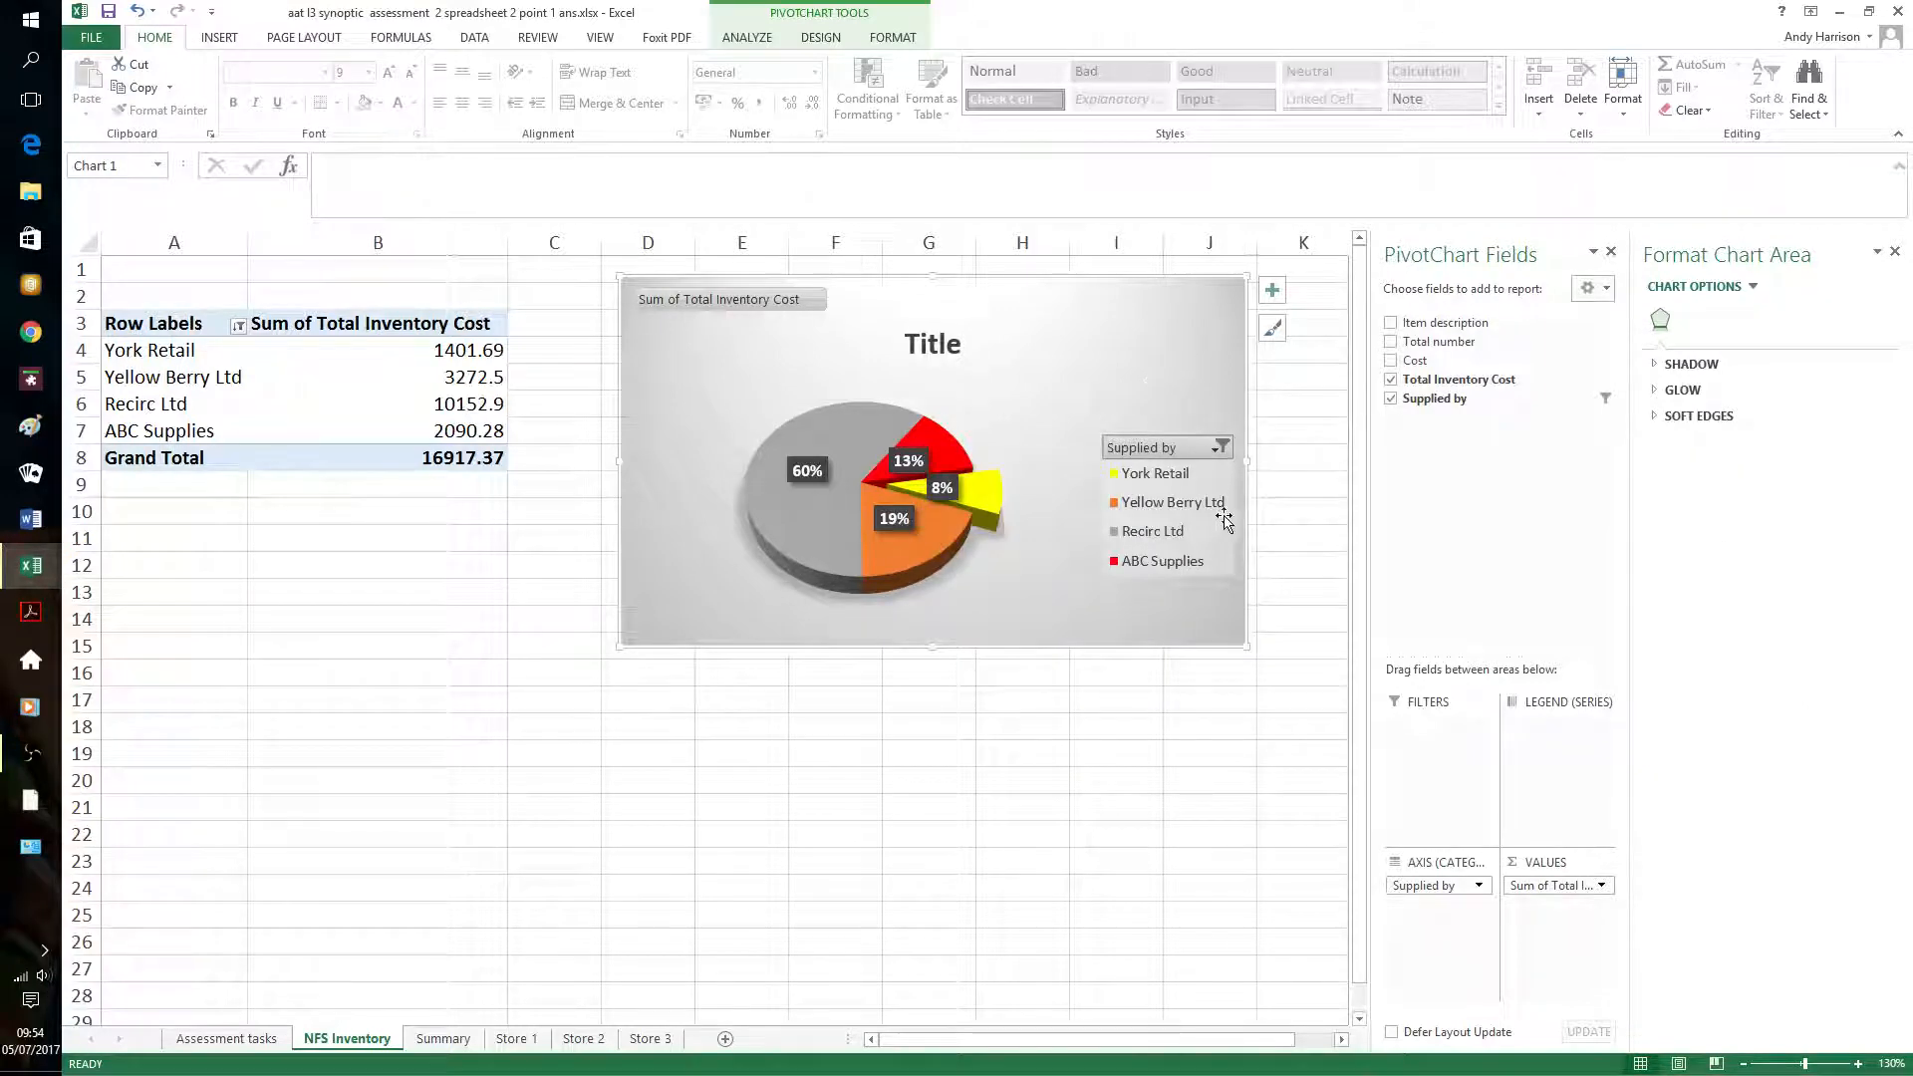
click(1272, 290)
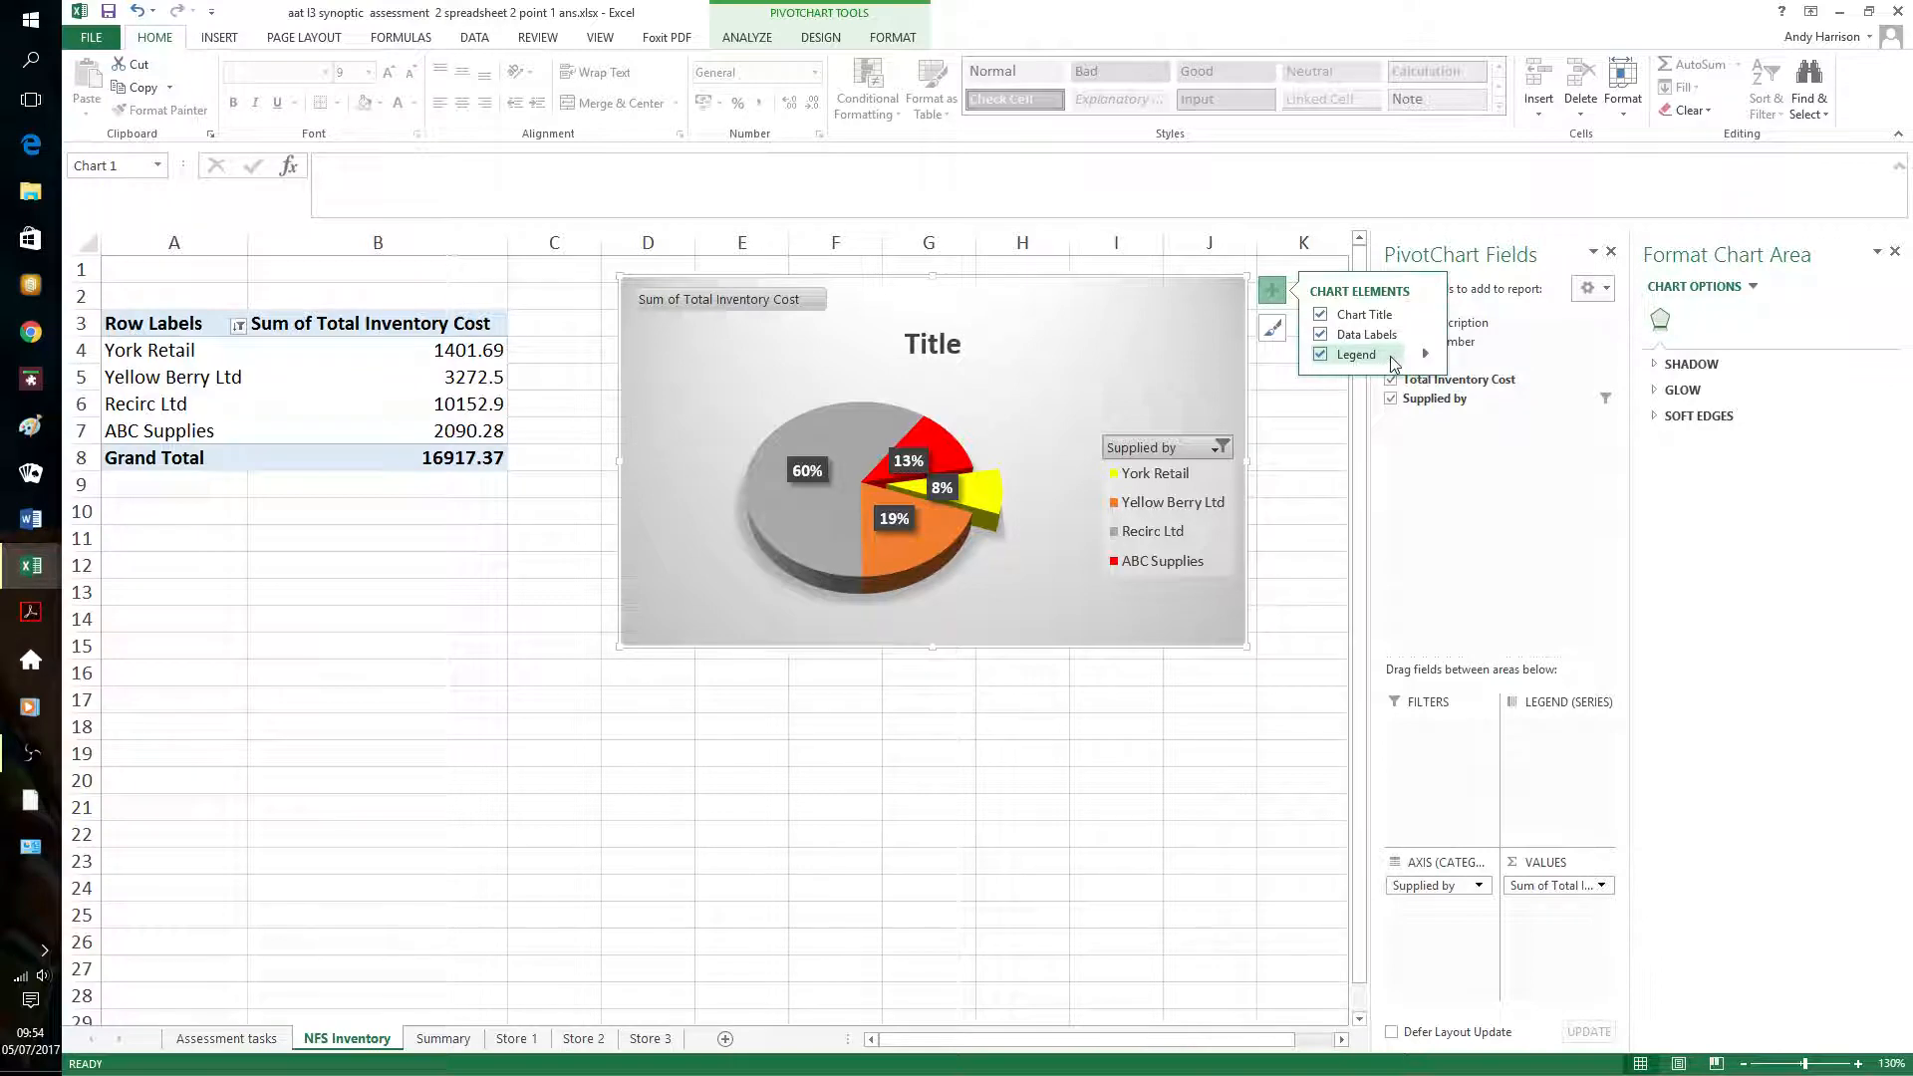
click(1425, 355)
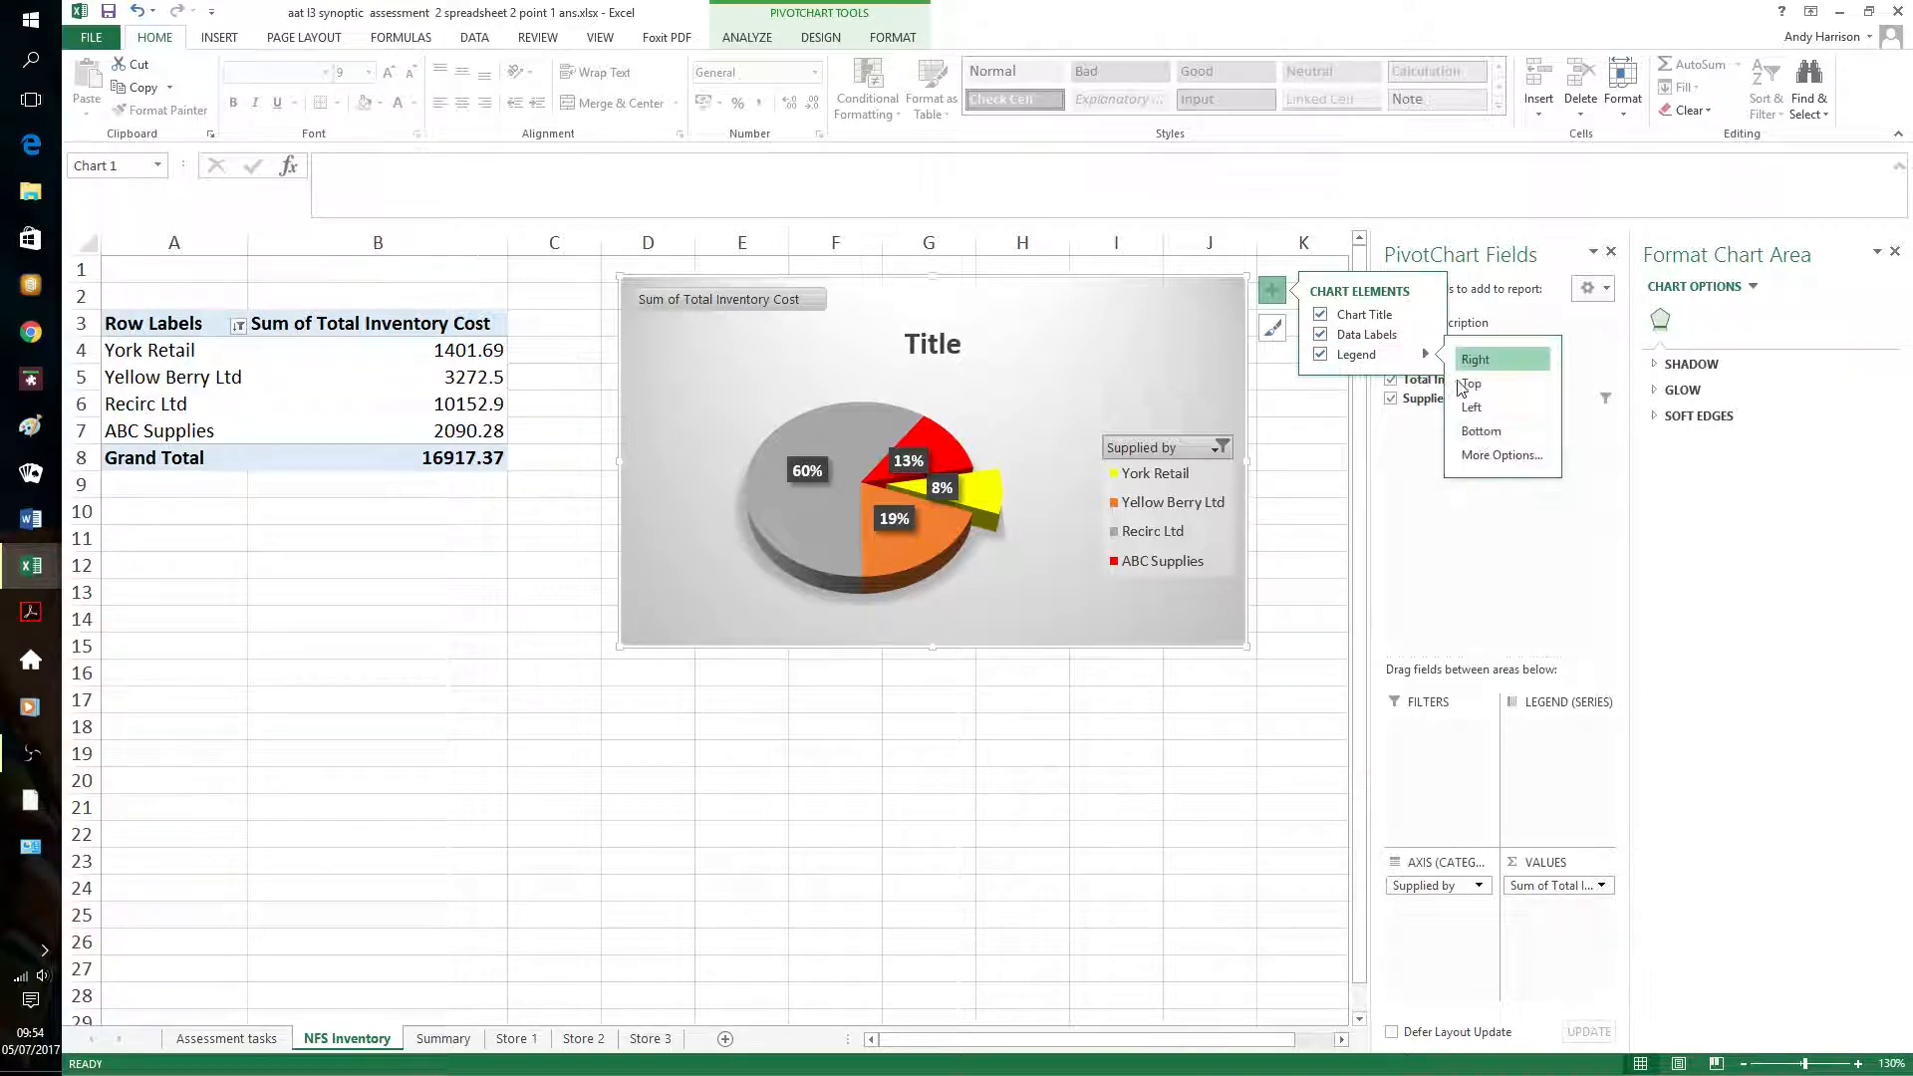
click(1492, 456)
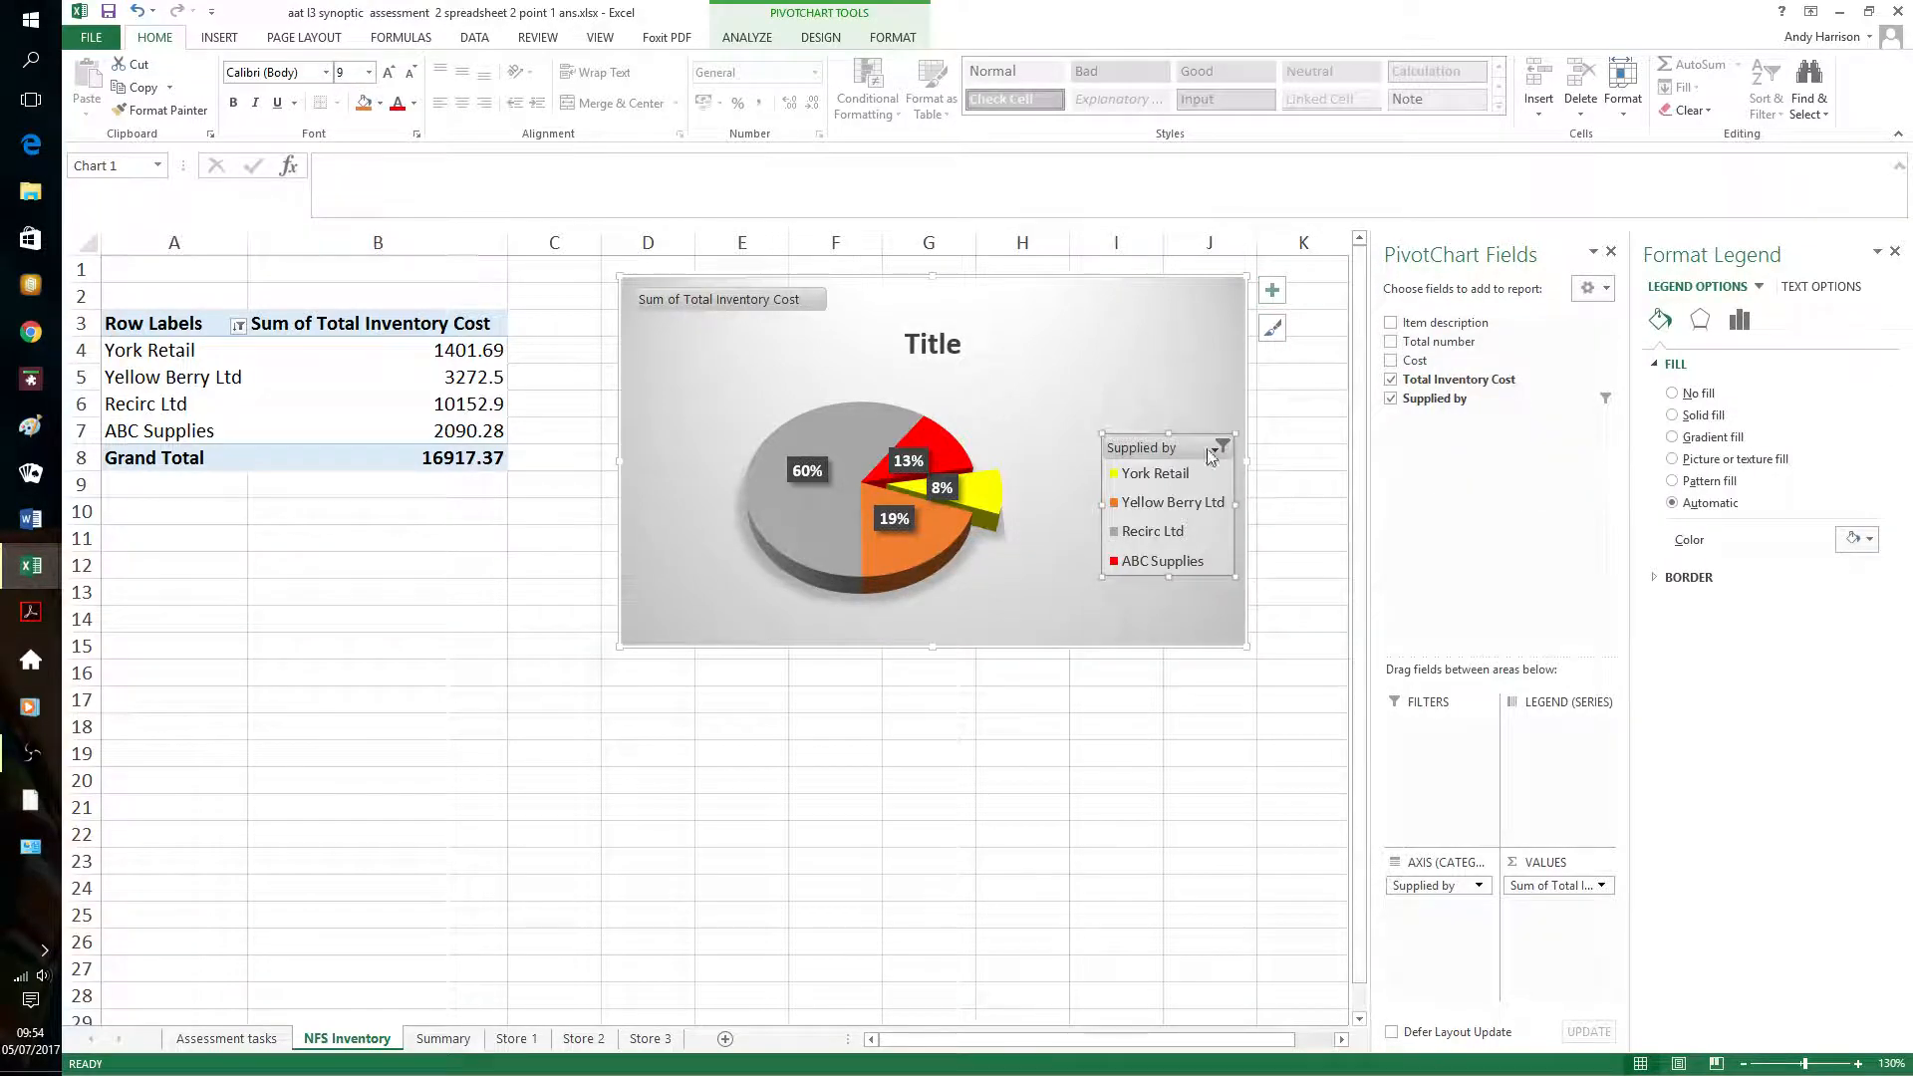
drag(1190, 435, 1178, 503)
click(1164, 767)
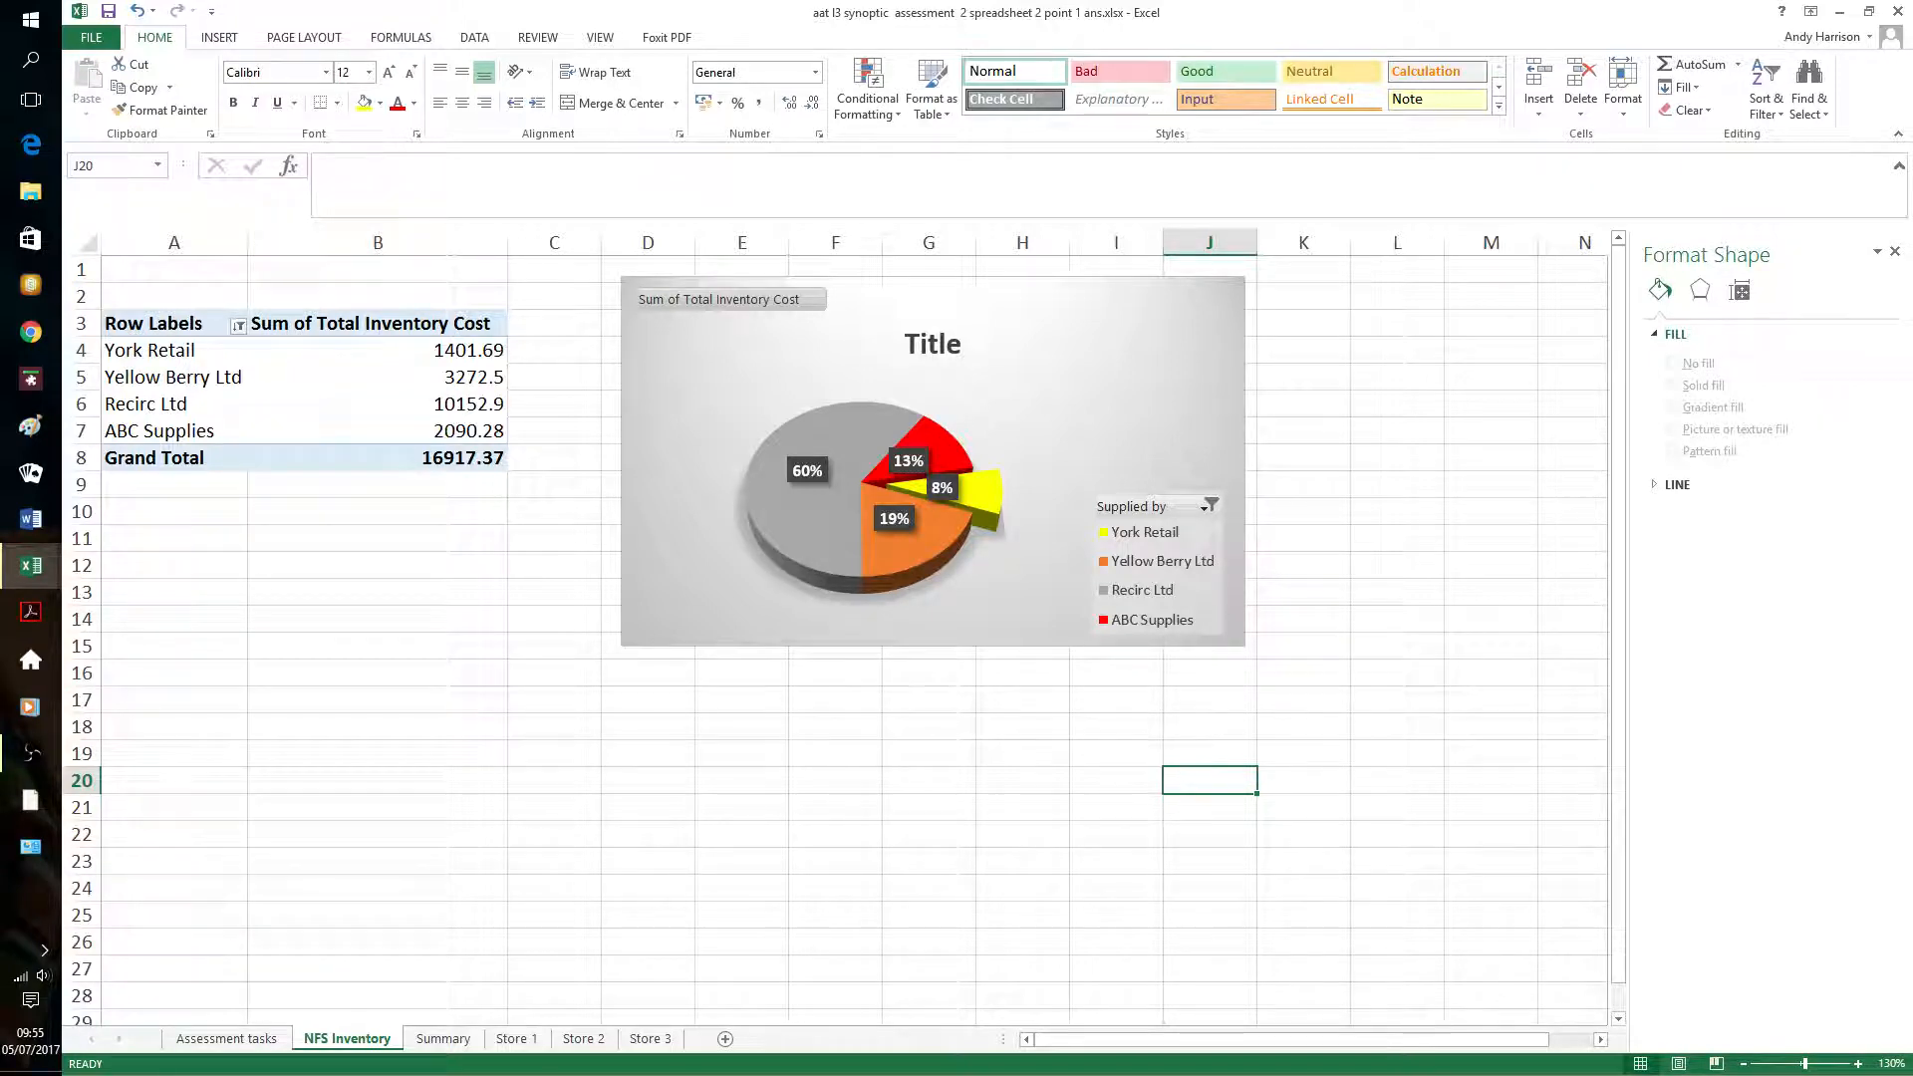
On the Summary sheet, set list validation for the Supplied by cells E3:E75, using the approved suppliers in G3:G7 as source
click(440, 1039)
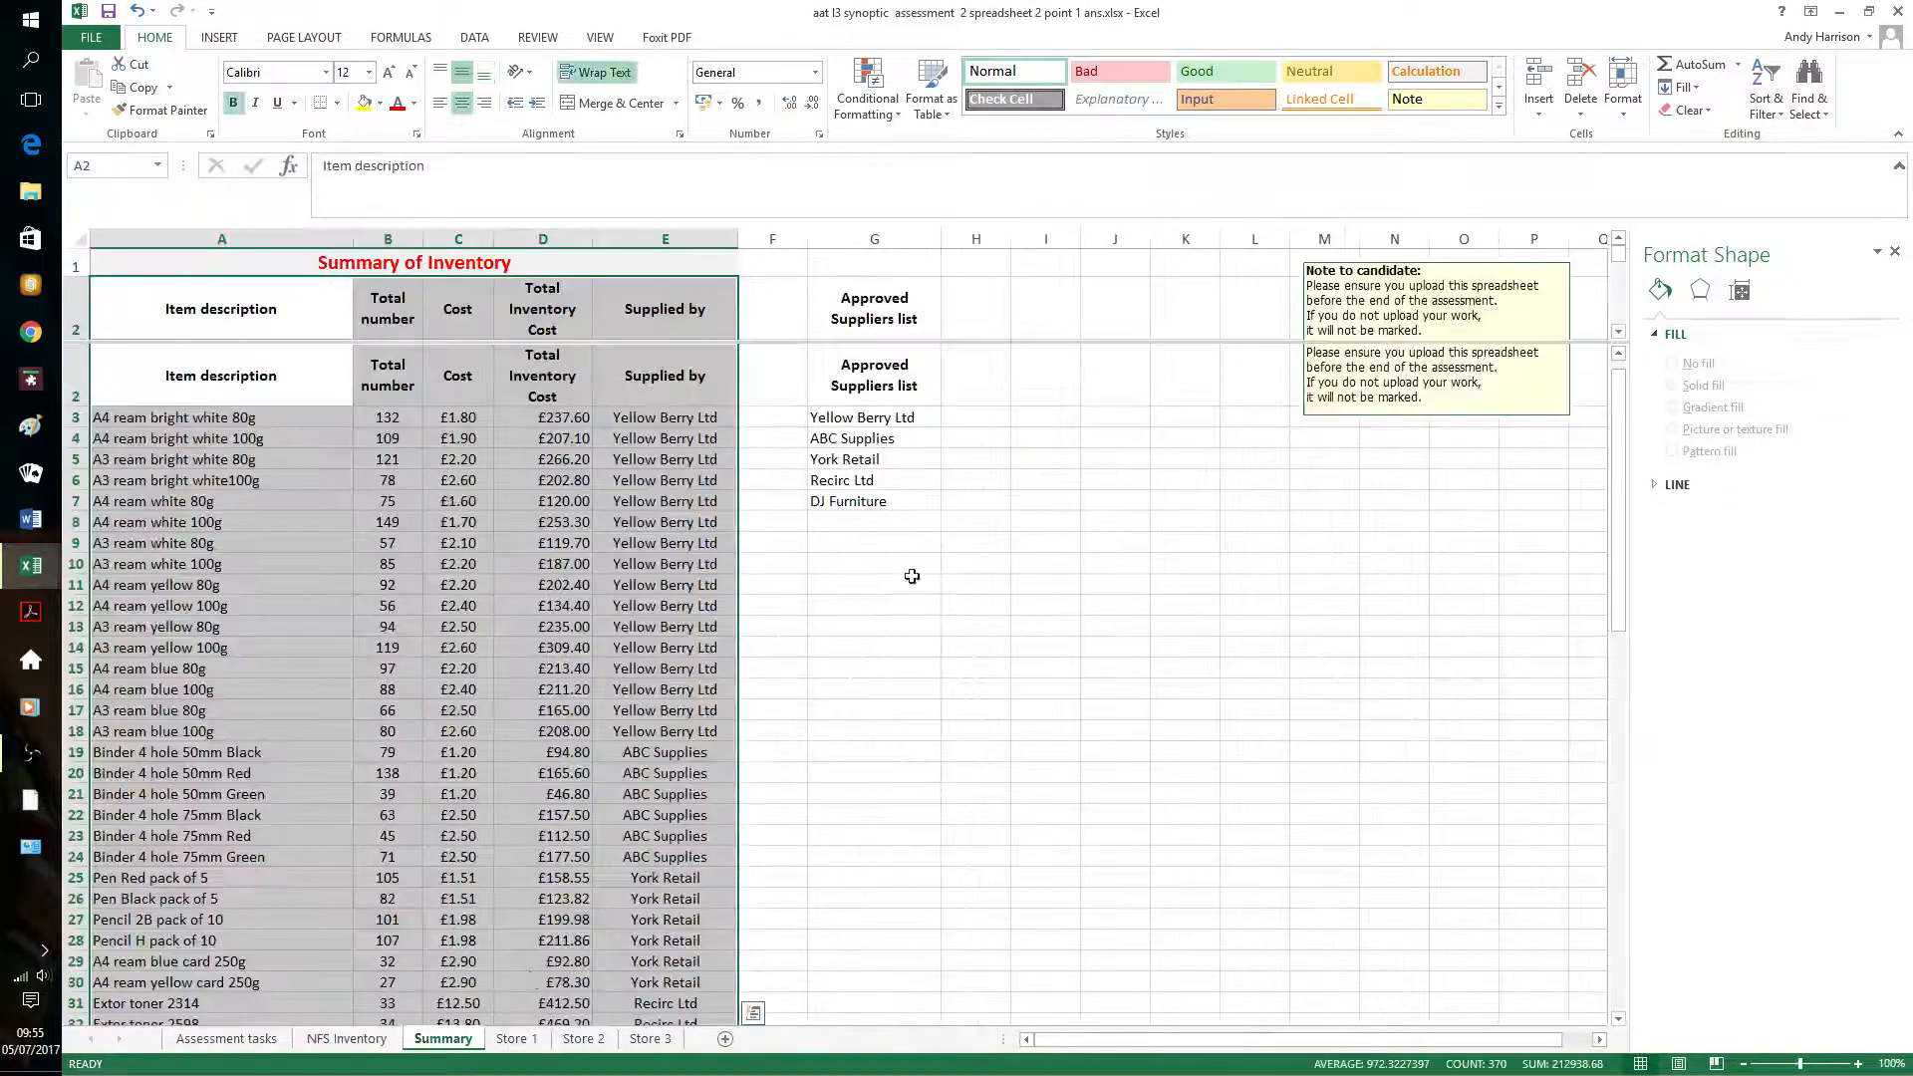
click(909, 565)
click(718, 420)
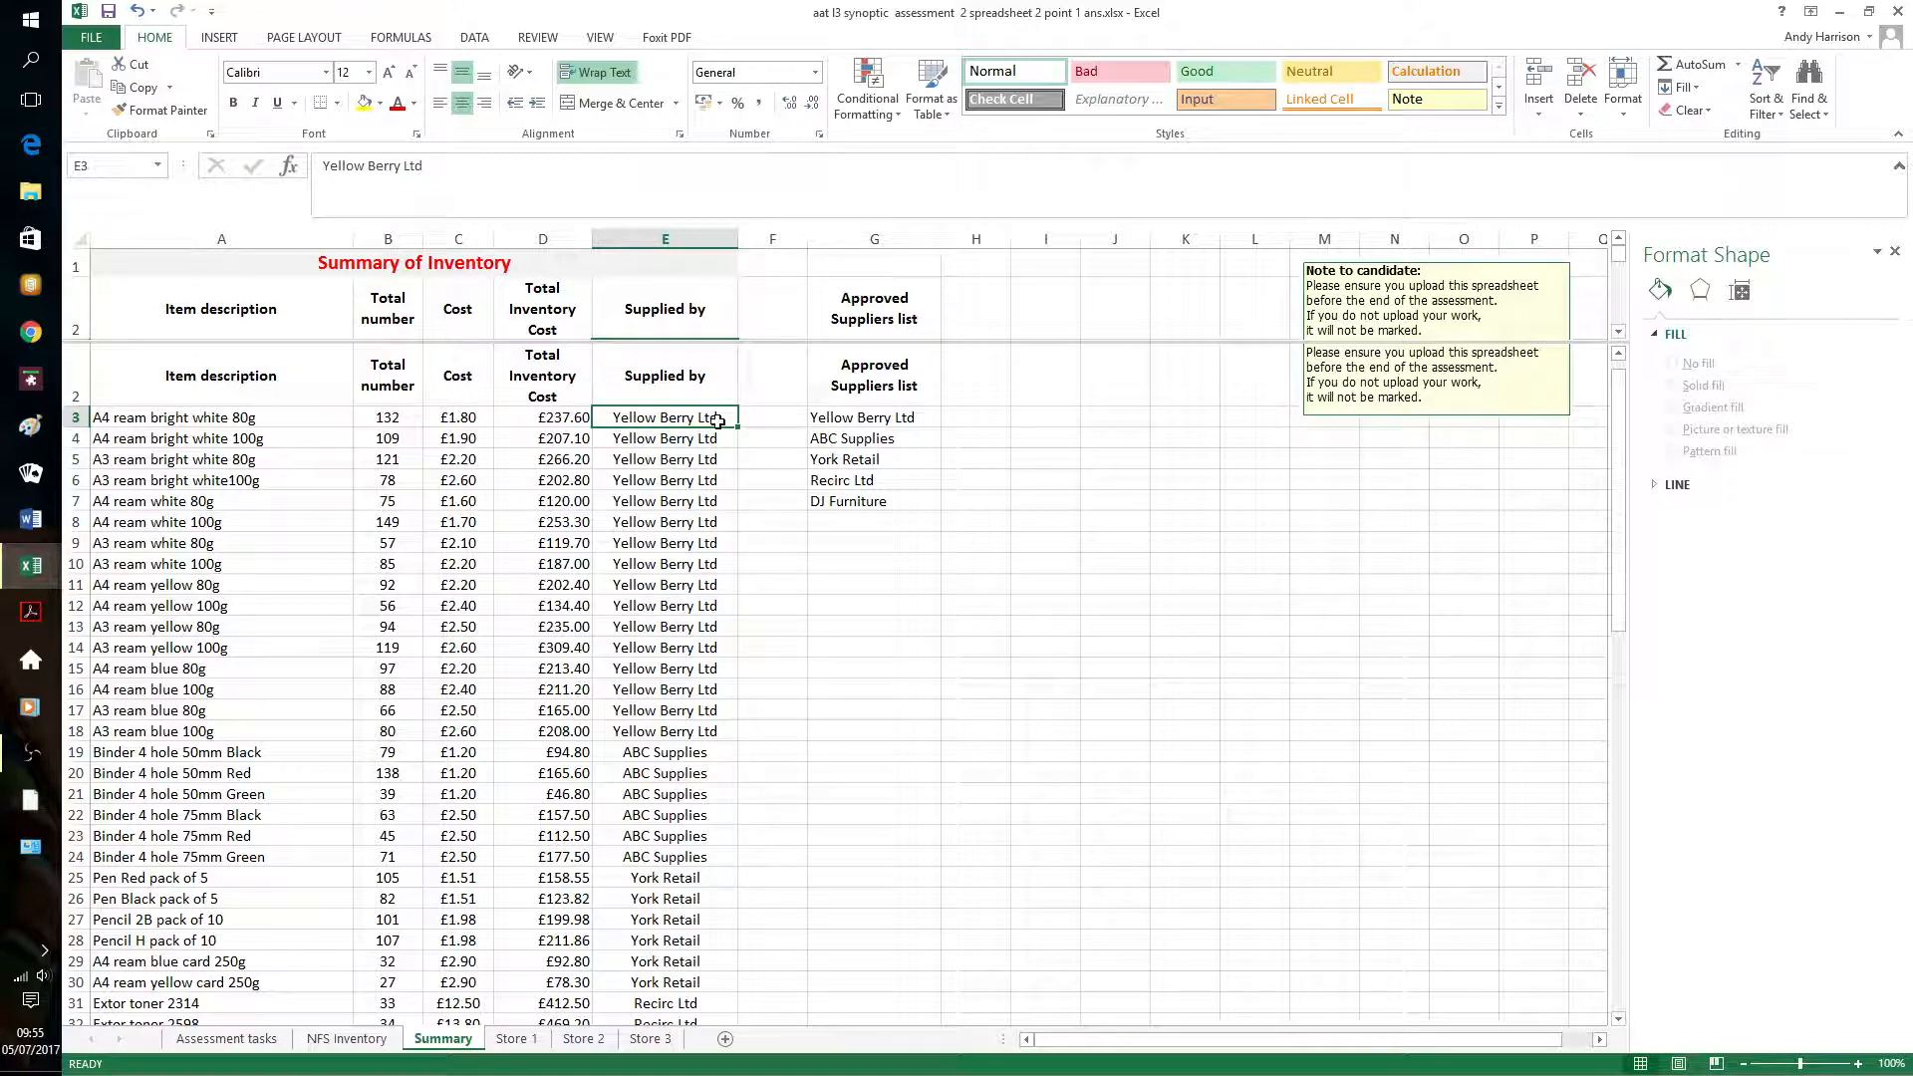
key(shift+Down)
key(shift+Down)
key(shift+Down)
key(shift+Down)
key(shift+Down)
key(shift+Down)
key(shift+Down)
key(shift+Down)
key(shift+Down)
key(shift+Down)
key(shift+Down)
key(shift+Down)
key(shift+Down)
key(shift+Down)
key(shift+Down)
key(shift+Down)
key(shift+Down)
key(shift+Down)
key(shift+Down)
key(shift+Down)
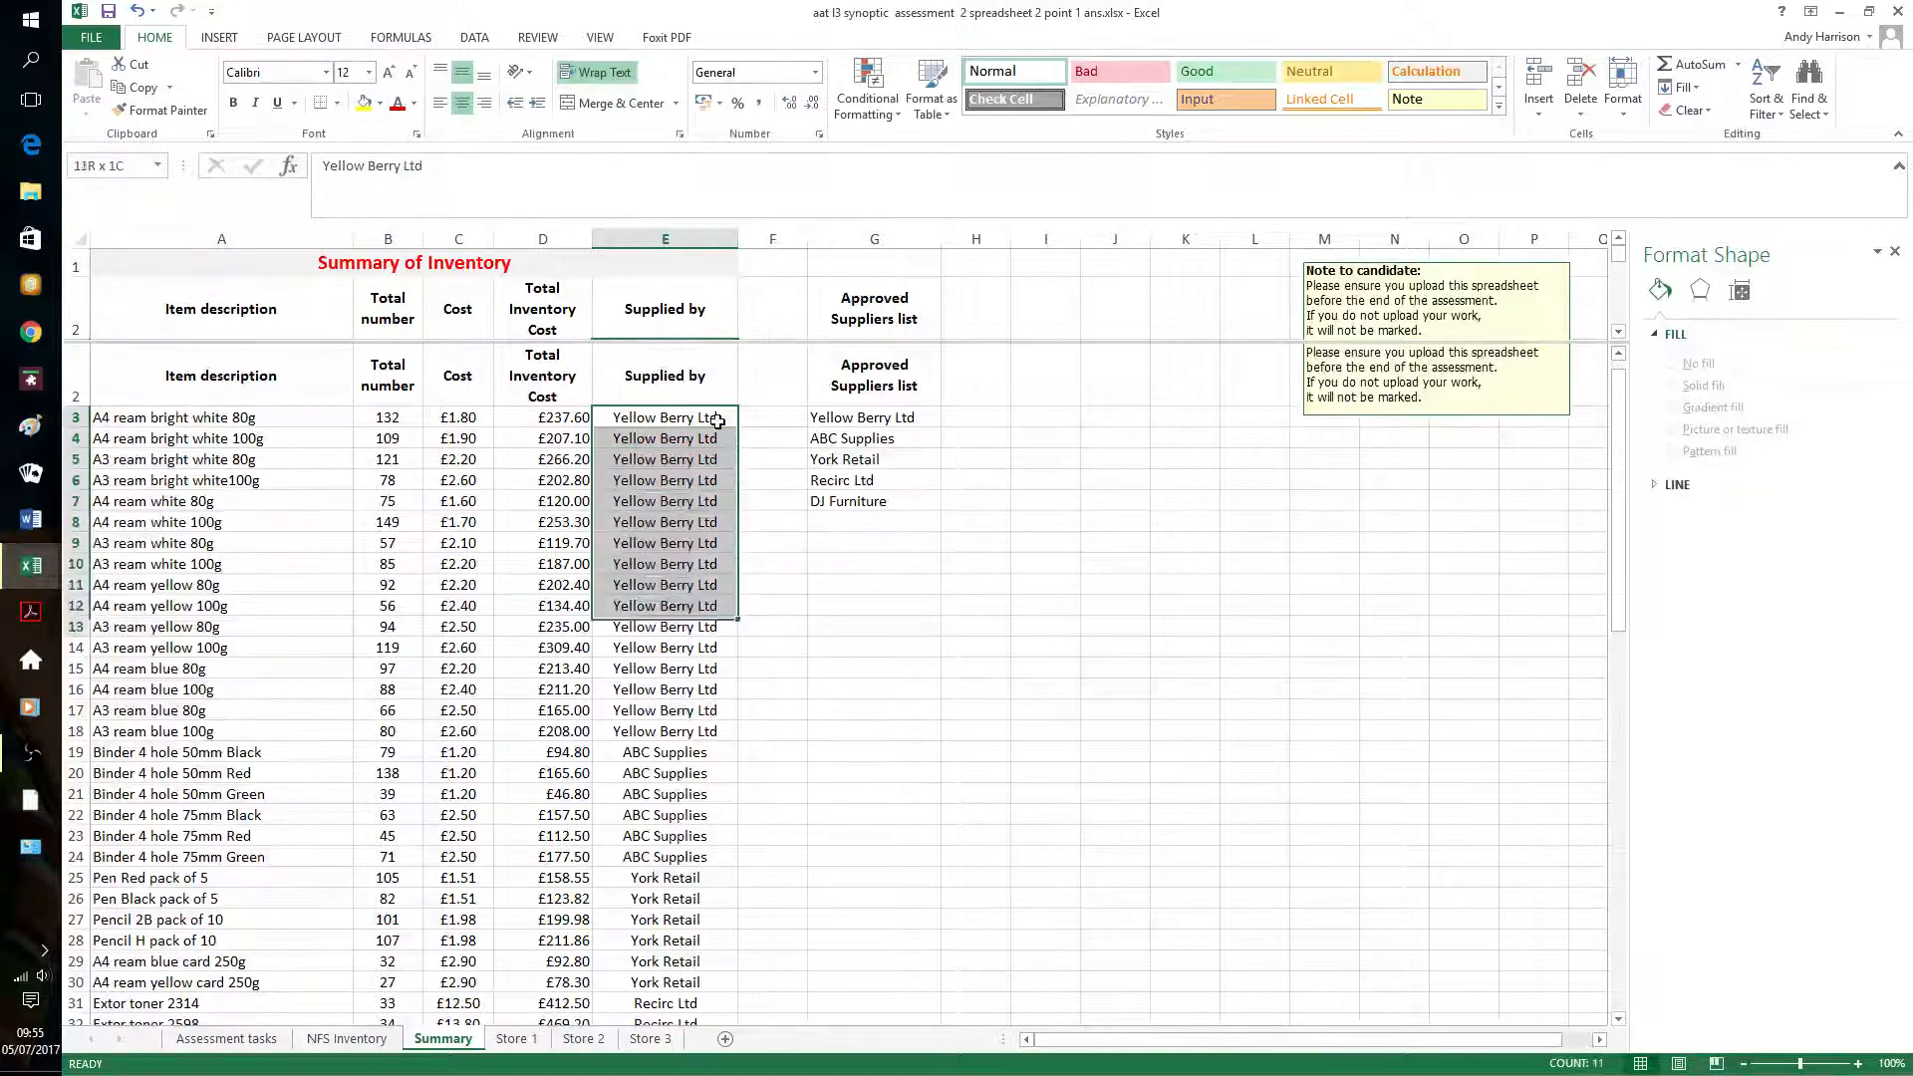
key(shift+Down)
key(shift+Down)
key(shift+Down)
key(shift+Down)
key(shift+Down)
key(shift+Down)
key(shift+Down)
key(shift+Down)
key(shift+Down)
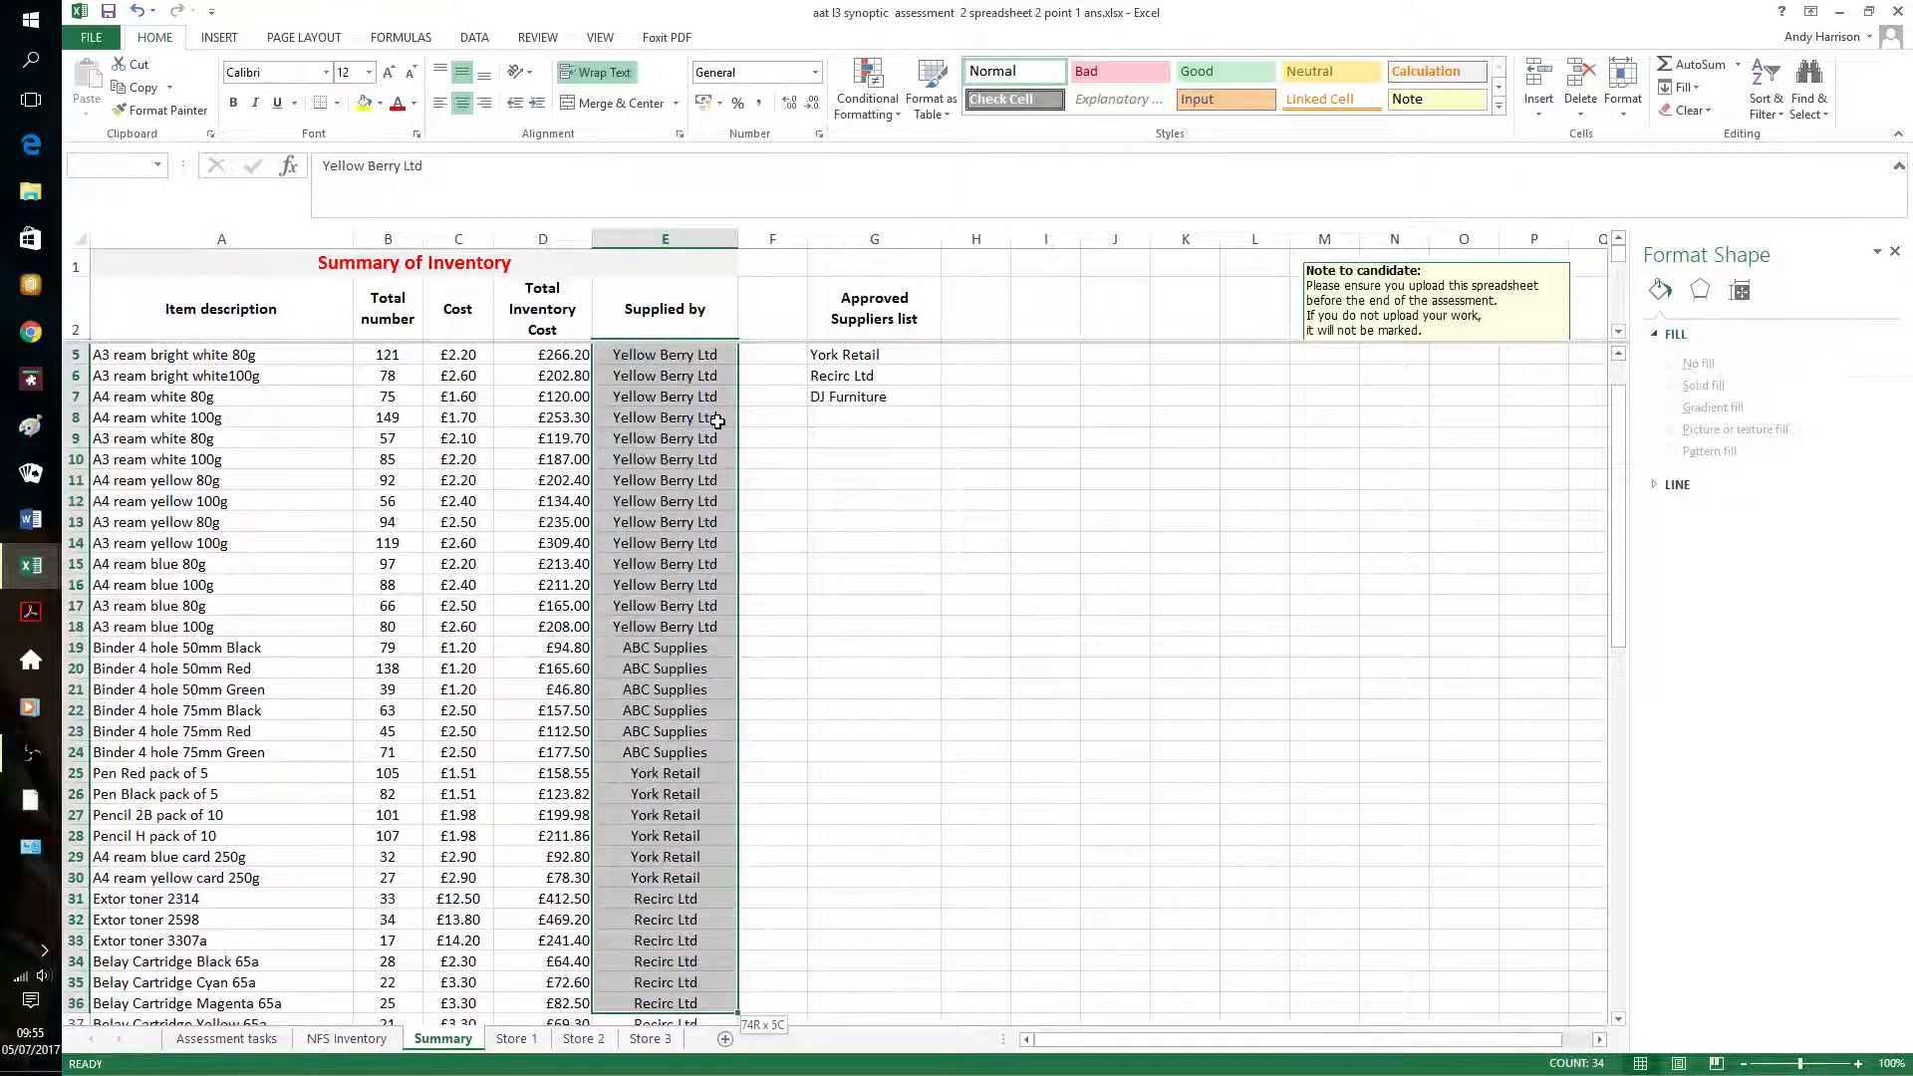
key(shift+Down)
key(shift+Down)
key(shift+Down)
key(shift+Down)
key(shift+Down)
key(shift+Down)
key(shift+Down)
key(shift+Down)
key(shift+Down)
key(shift+Down)
key(shift+Down)
key(shift+Down)
key(shift+Down)
key(shift+Down)
key(shift+Down)
key(shift+Down)
key(shift+Down)
key(shift+Down)
key(shift+Down)
key(shift+Down)
key(shift+Up)
key(shift+Up)
key(shift+Up)
key(shift+Up)
key(shift+Up)
key(shift+Up)
key(shift+Up)
key(shift+Up)
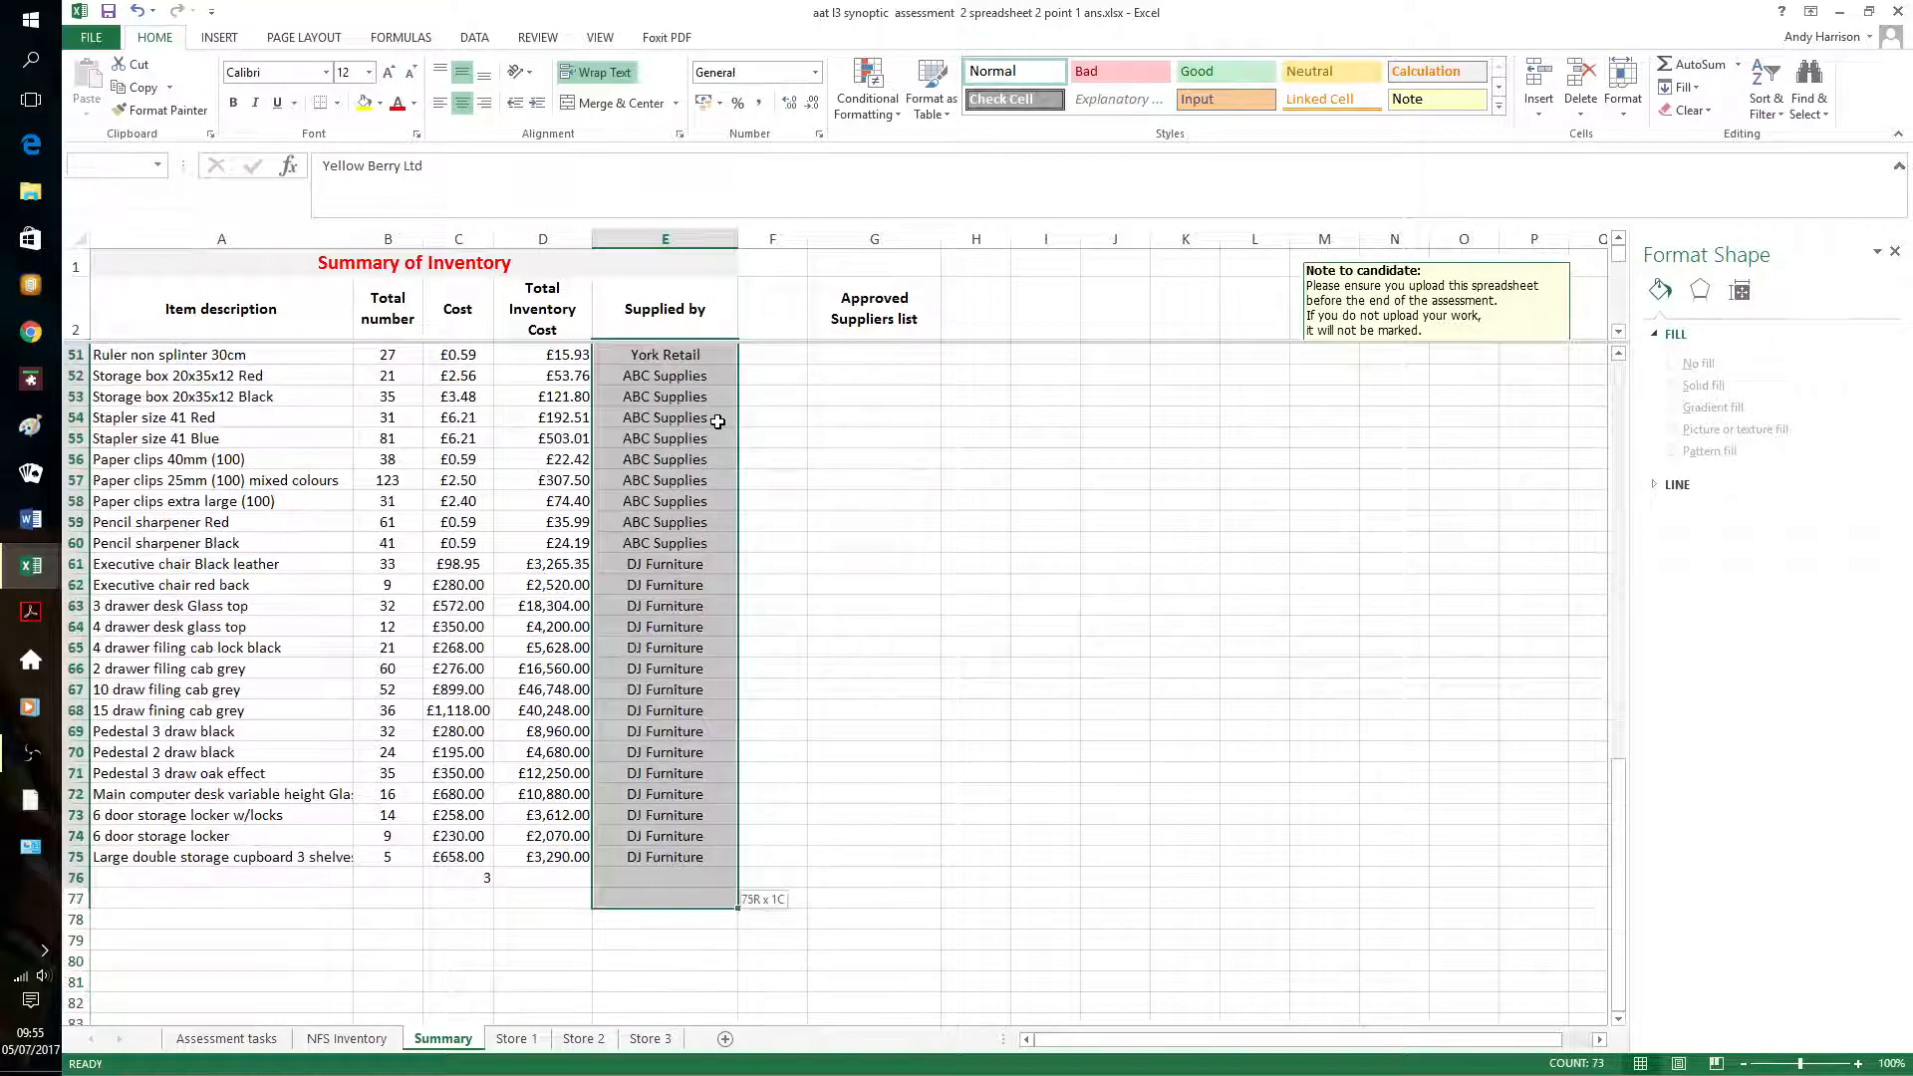
key(shift+Down)
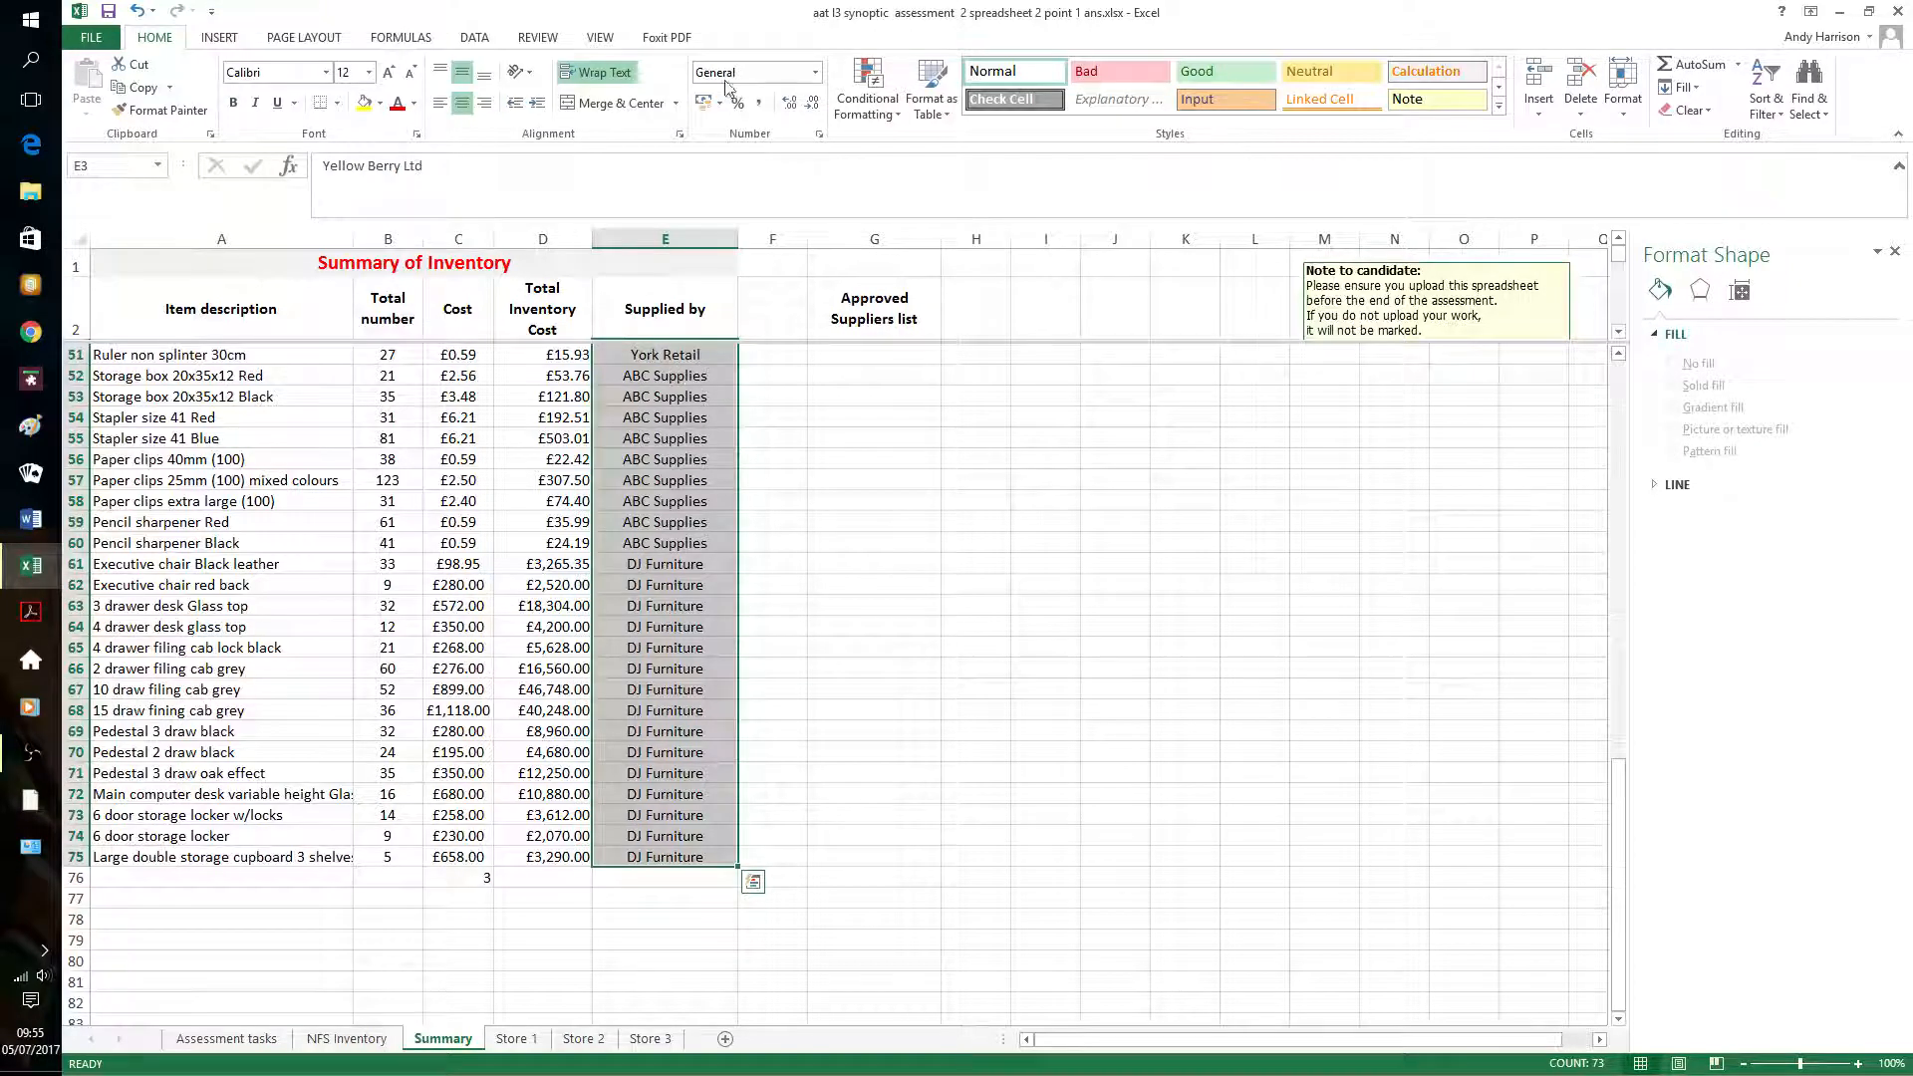
click(476, 39)
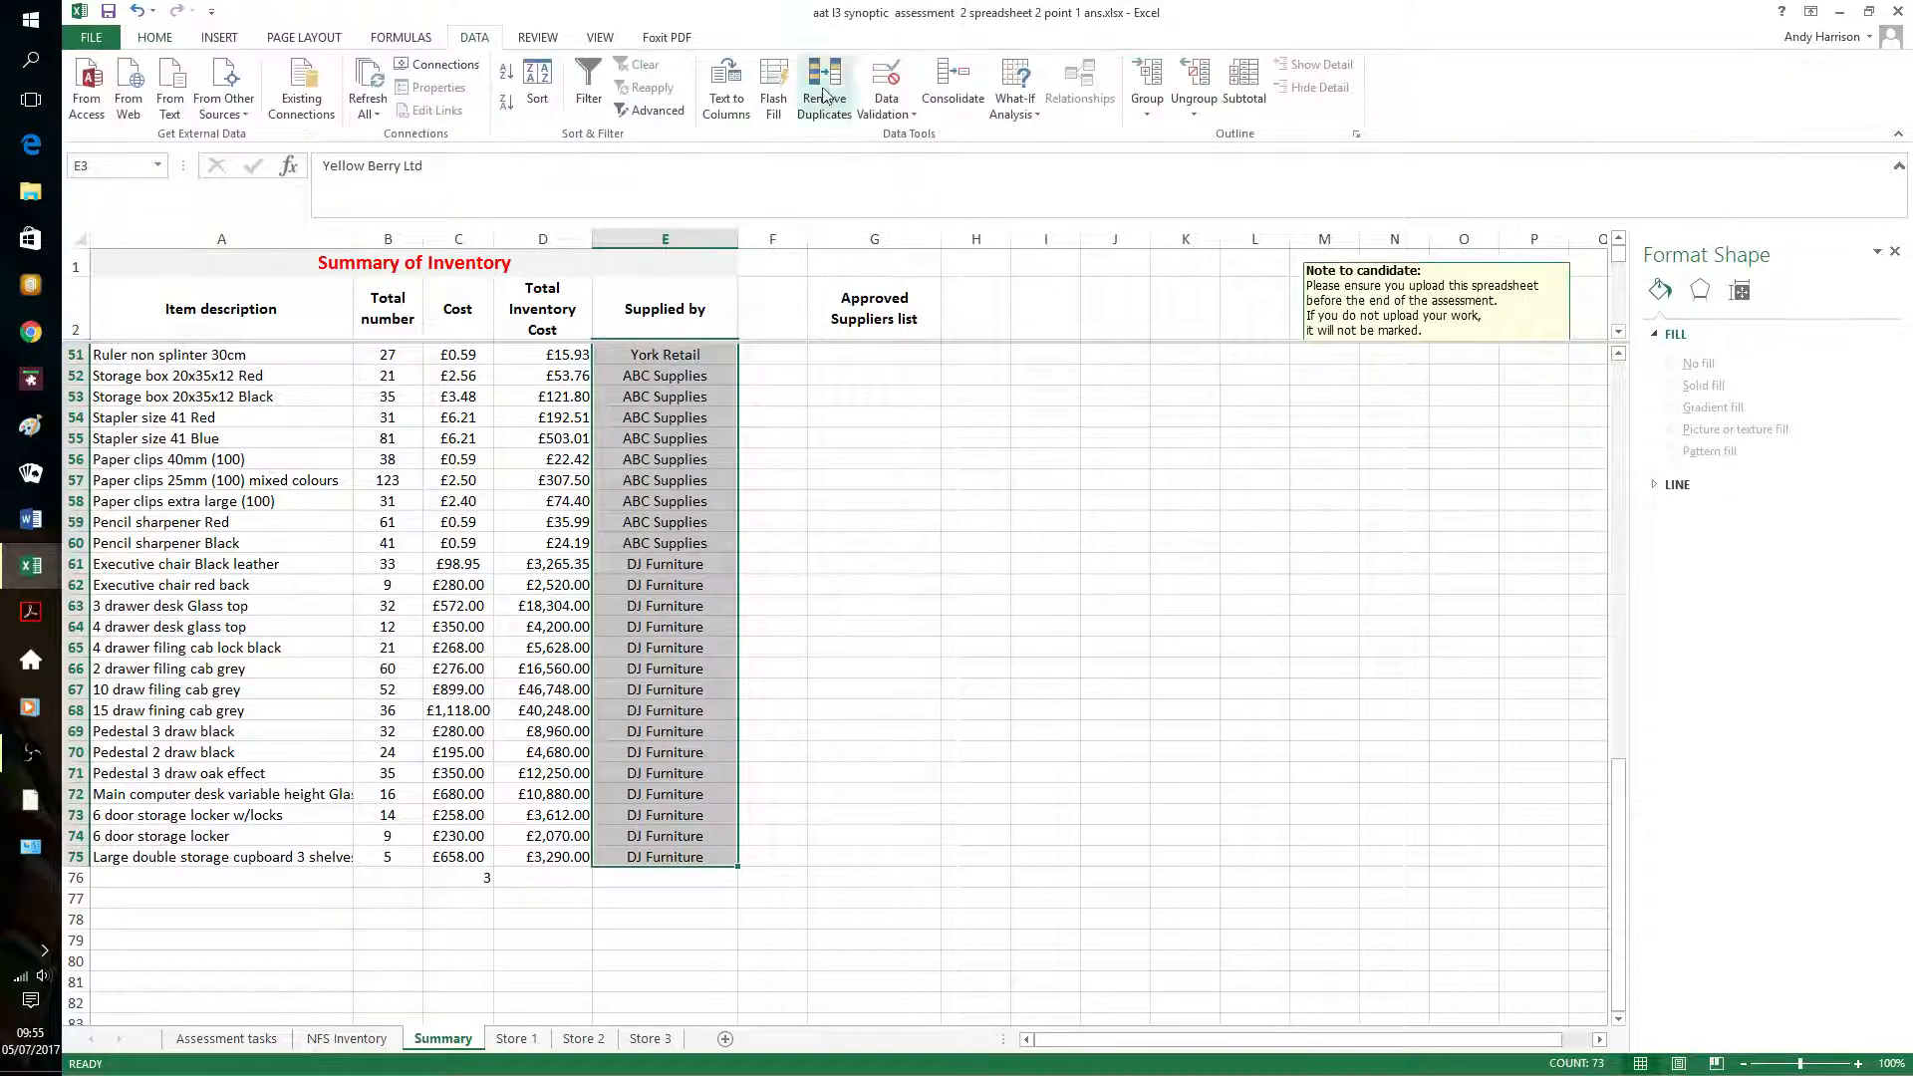
click(899, 110)
click(910, 139)
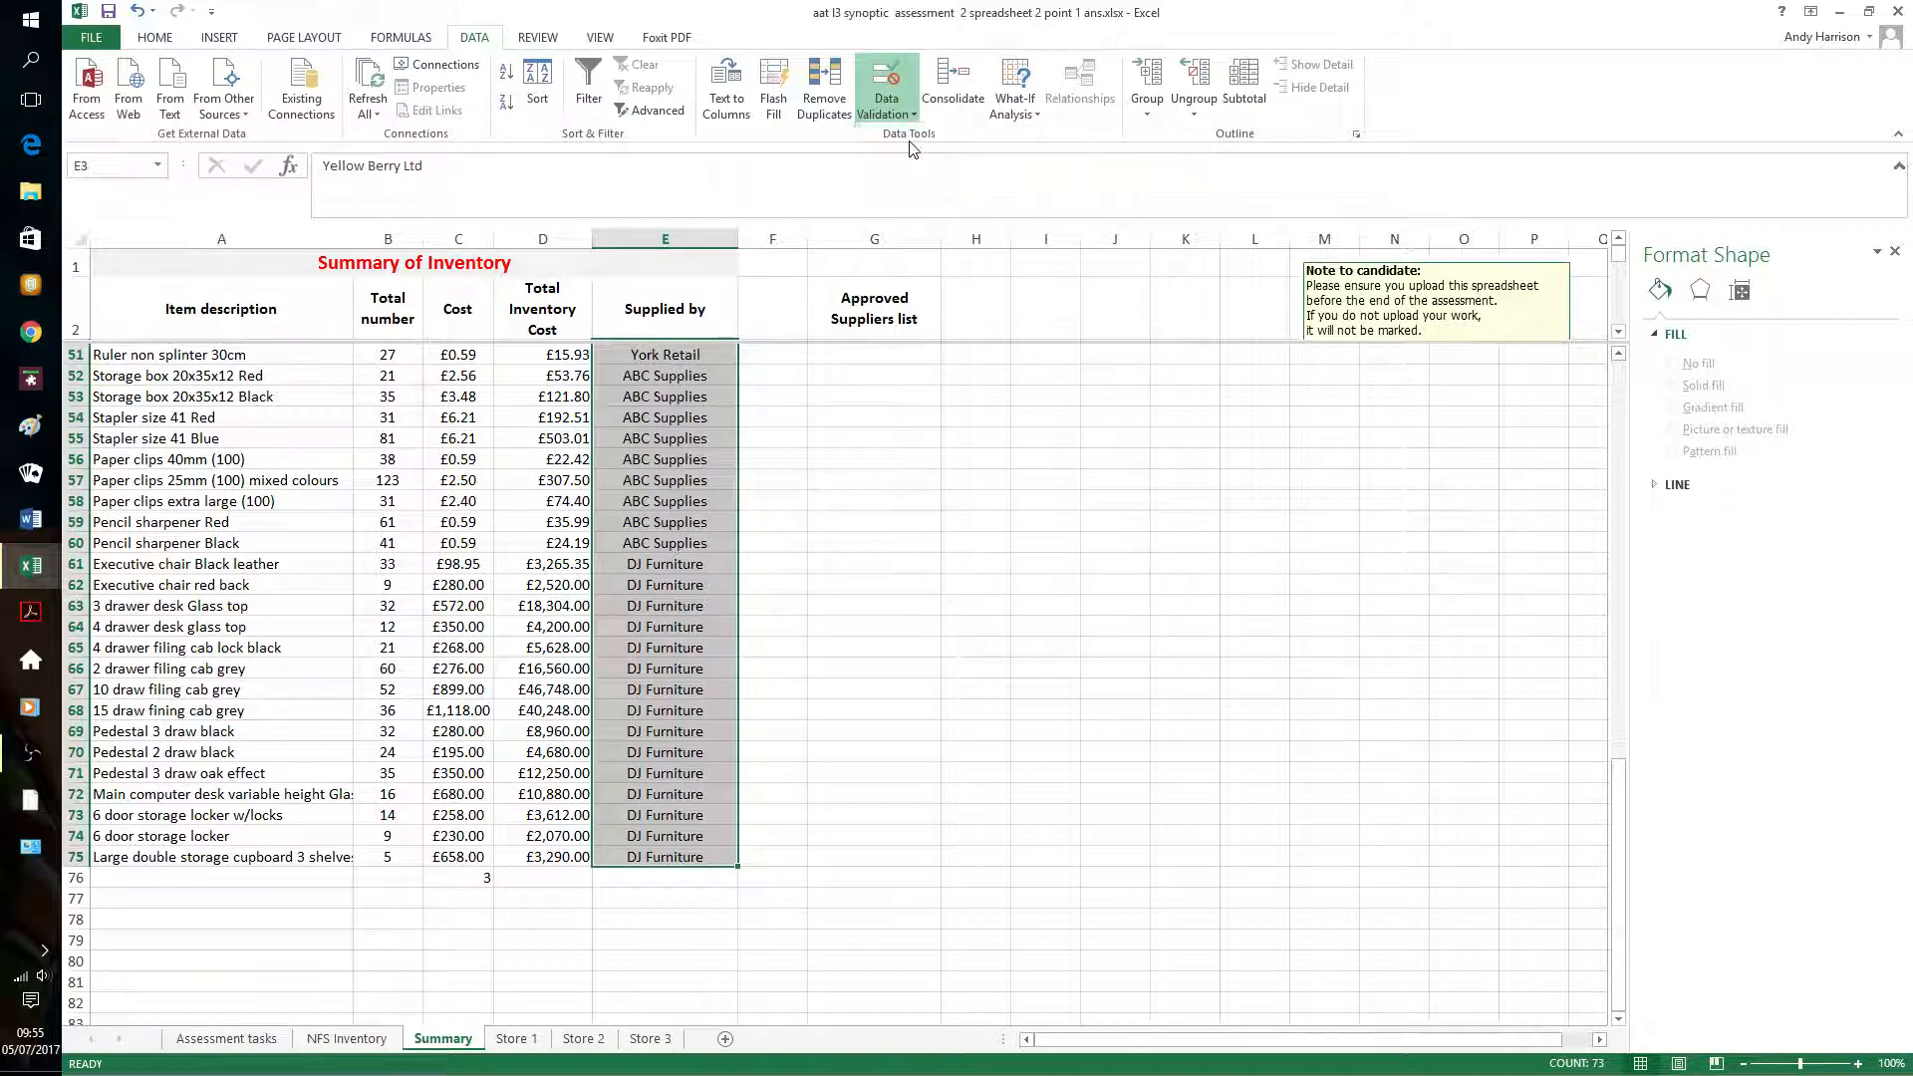
click(1101, 619)
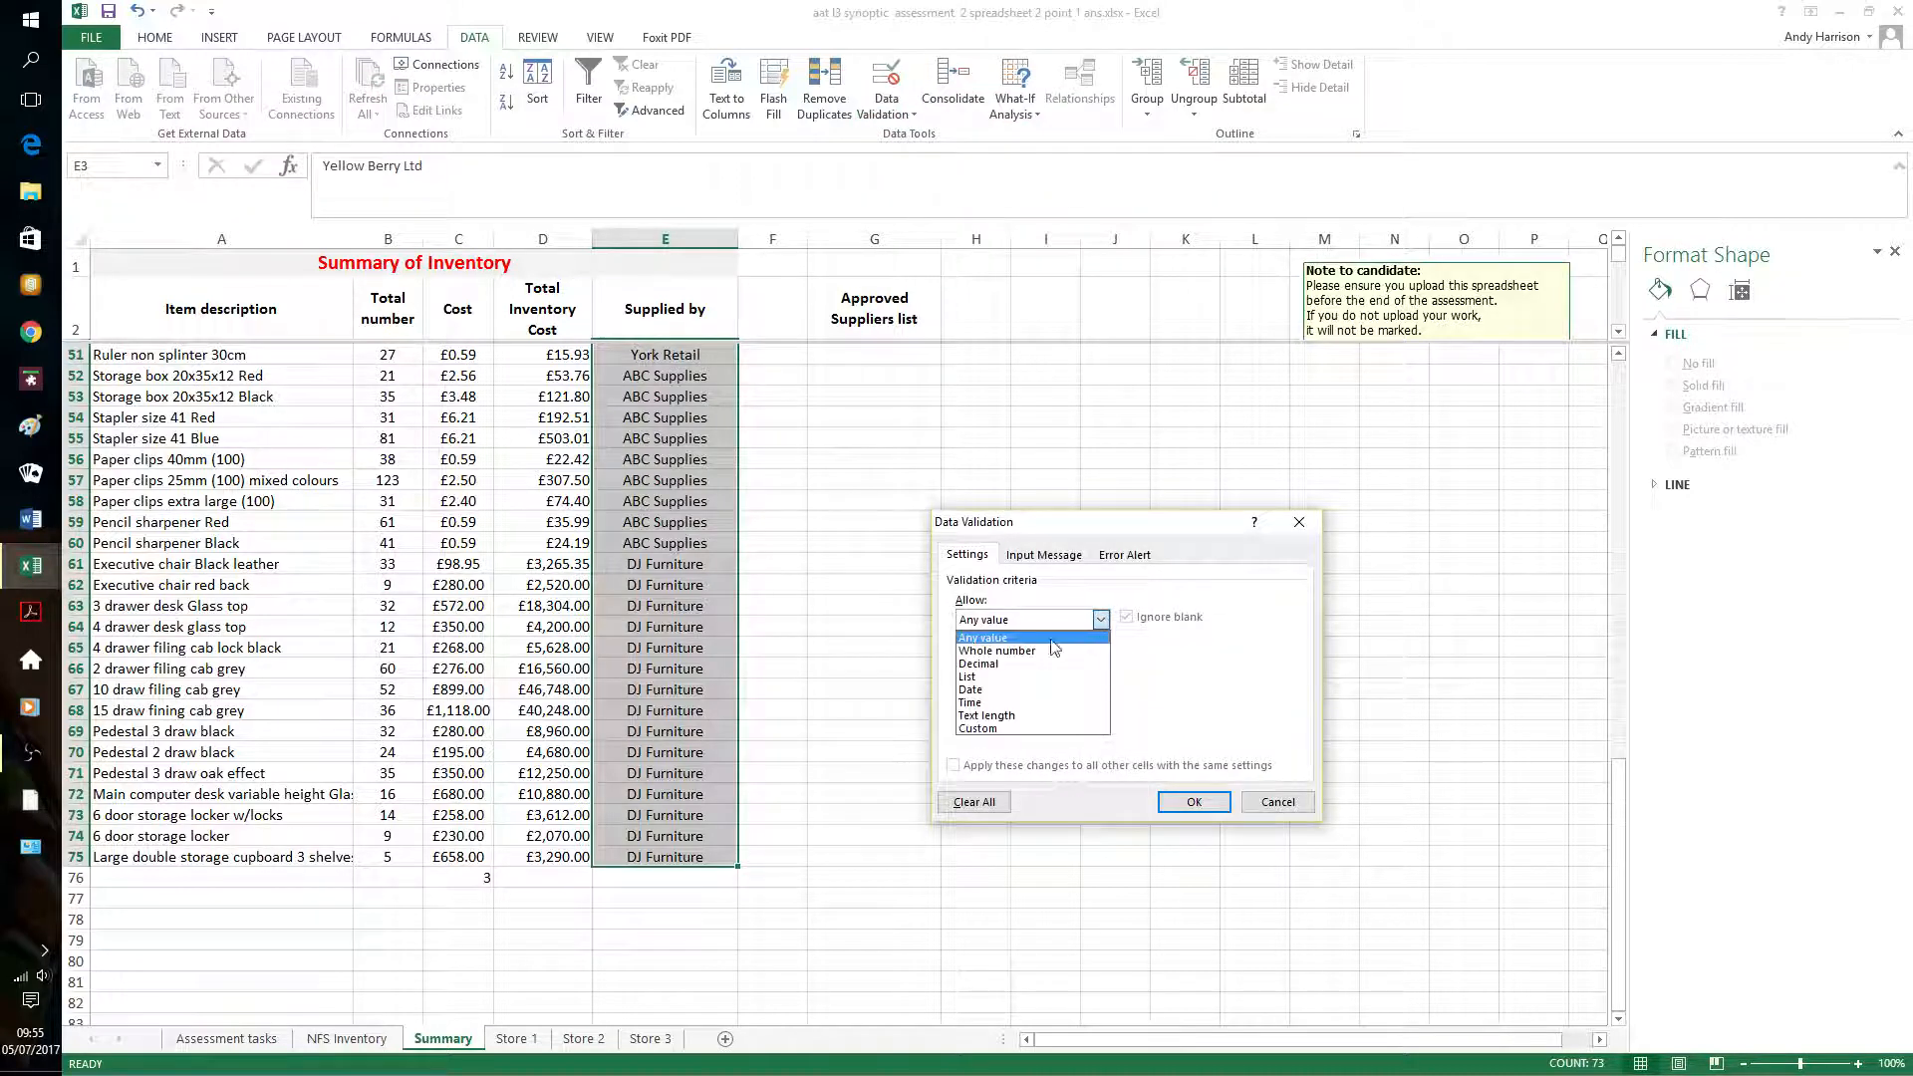
click(1008, 678)
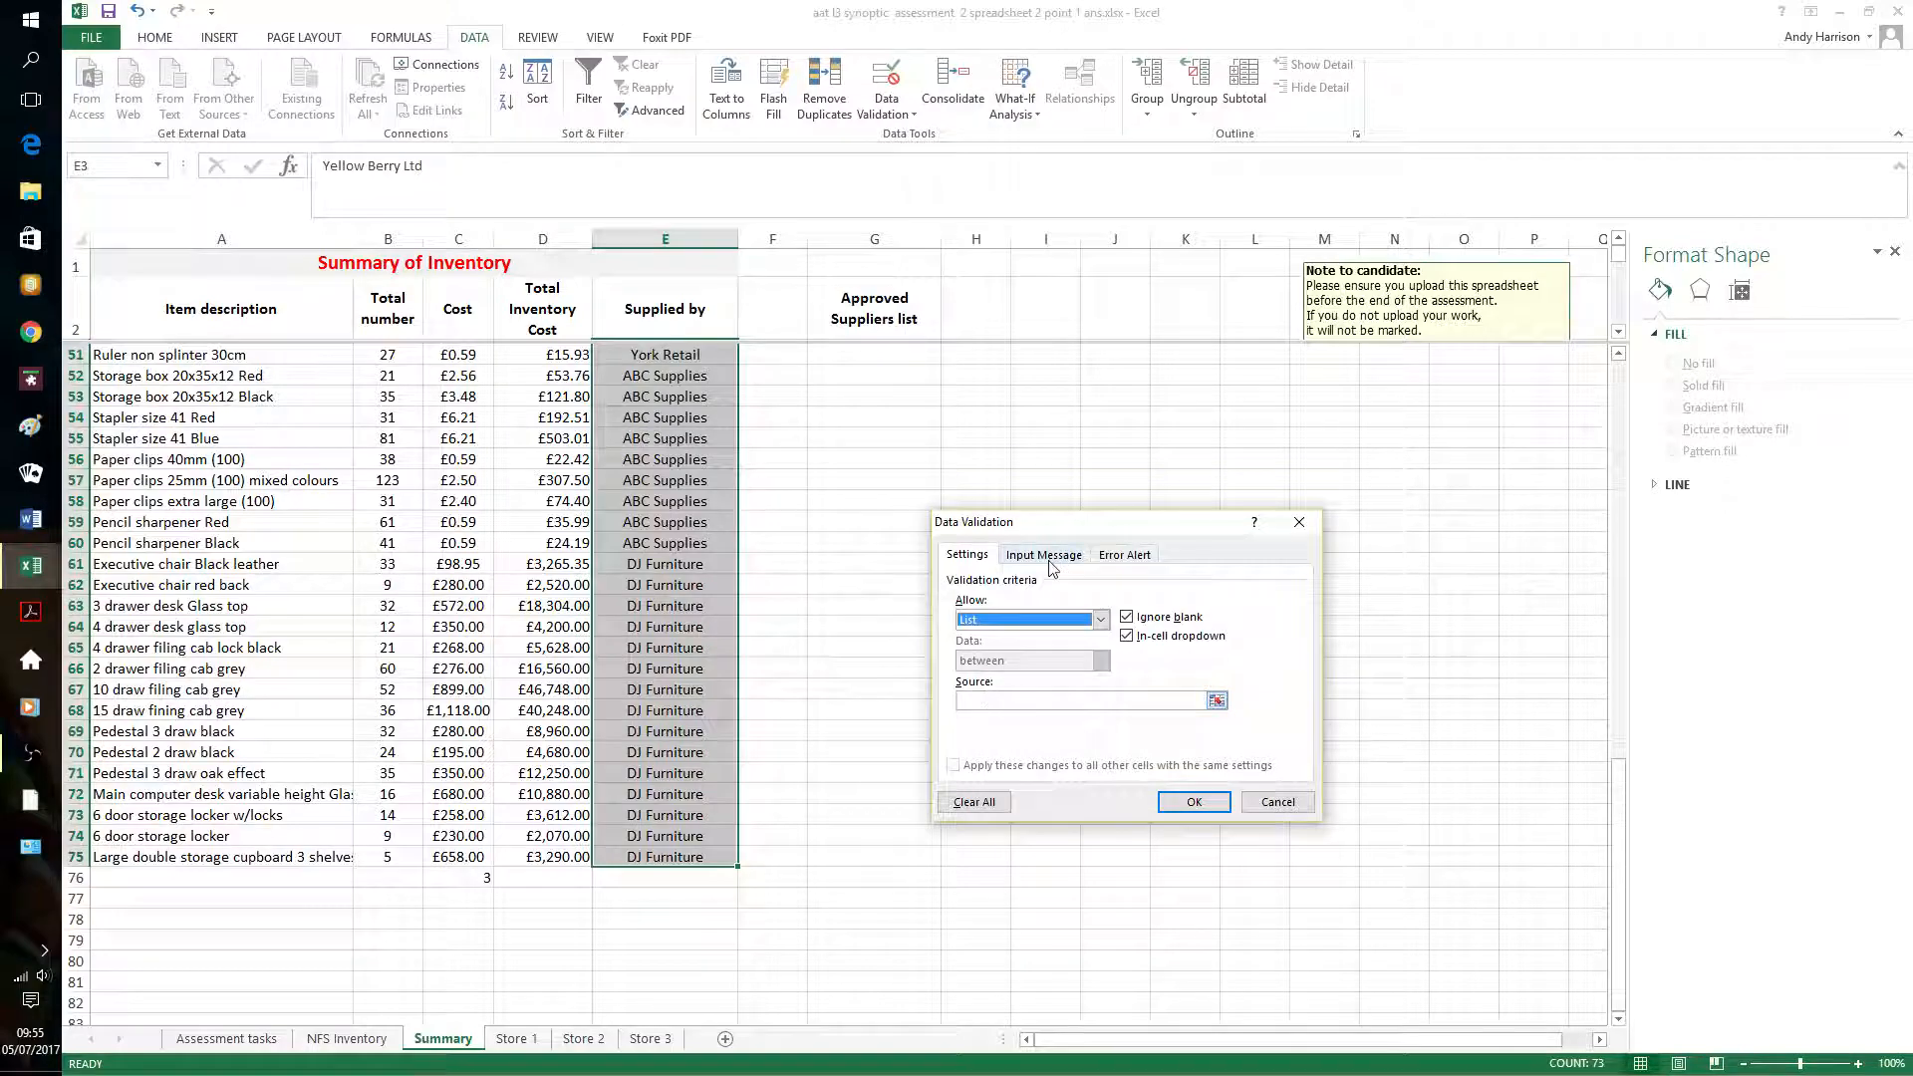
click(1190, 700)
scroll(1148, 567, up, 9)
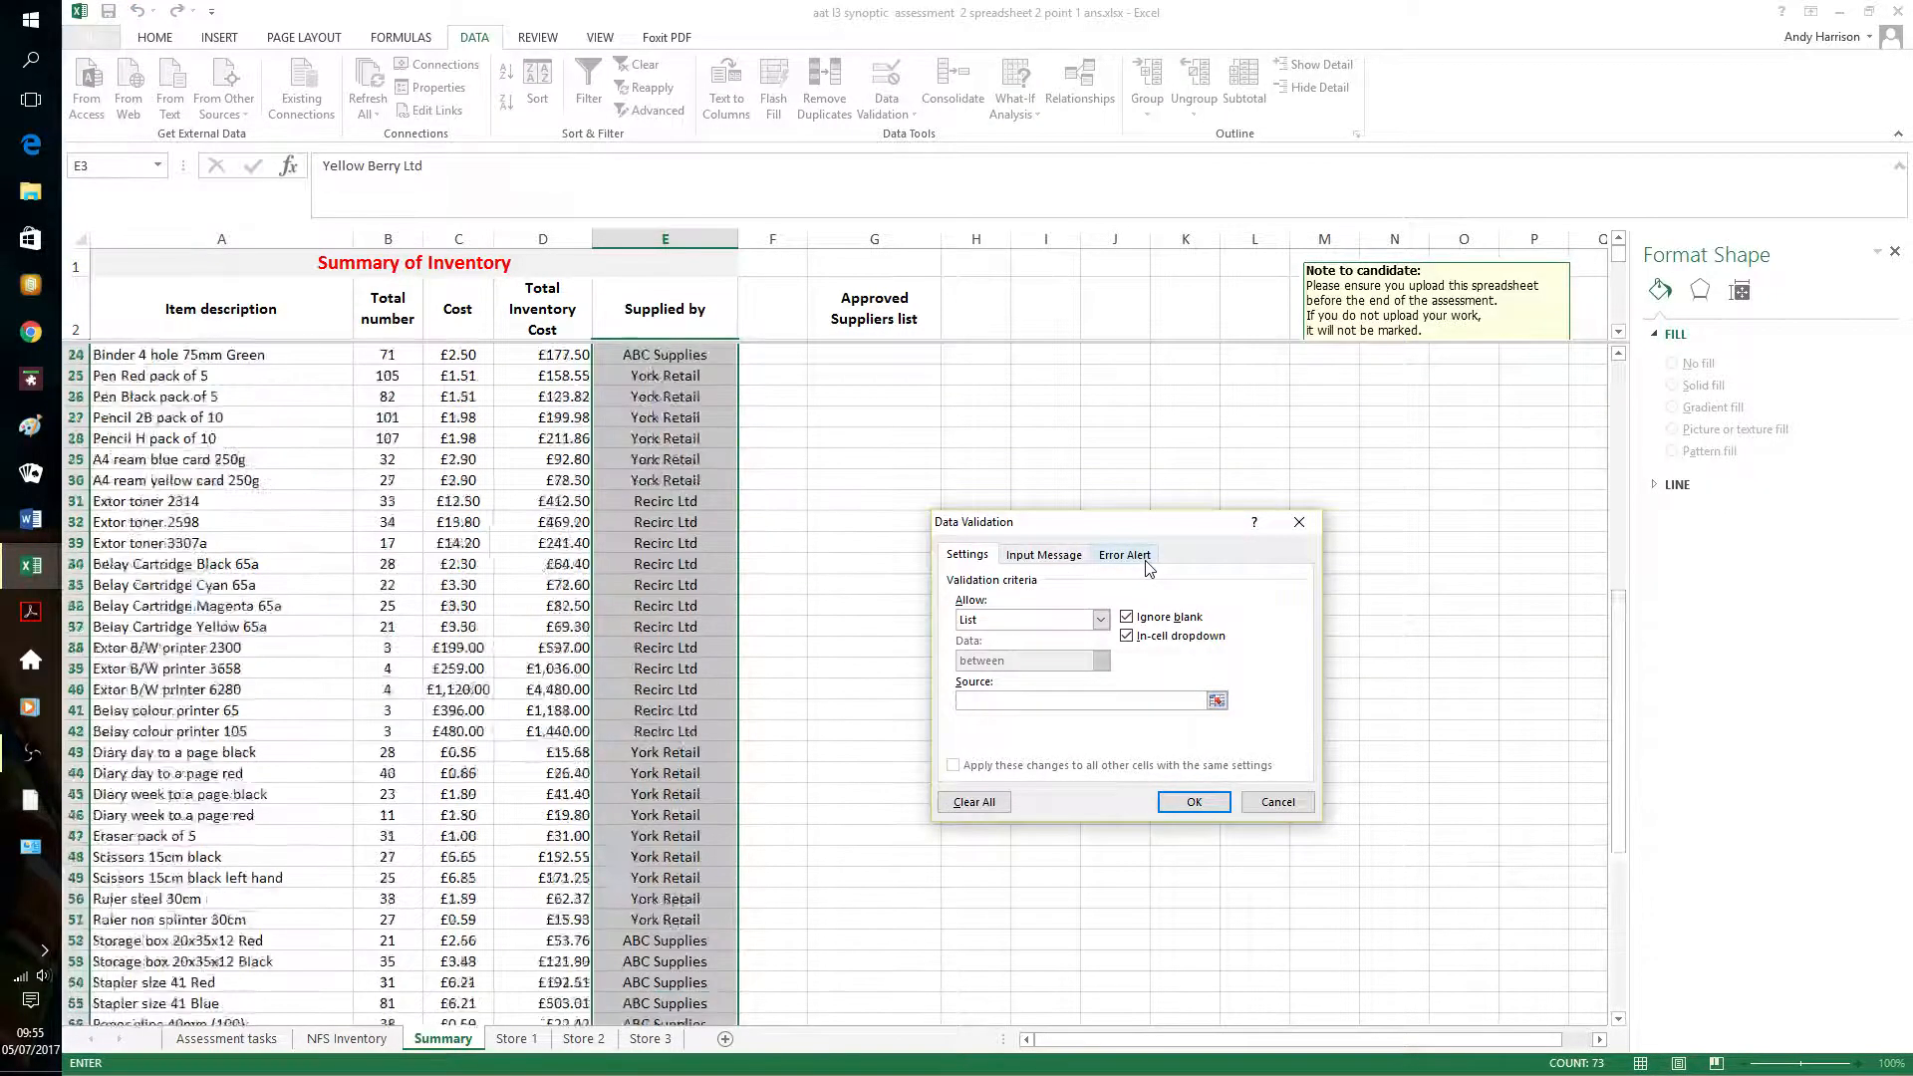
scroll(1148, 568, up, 8)
drag(902, 446, 883, 524)
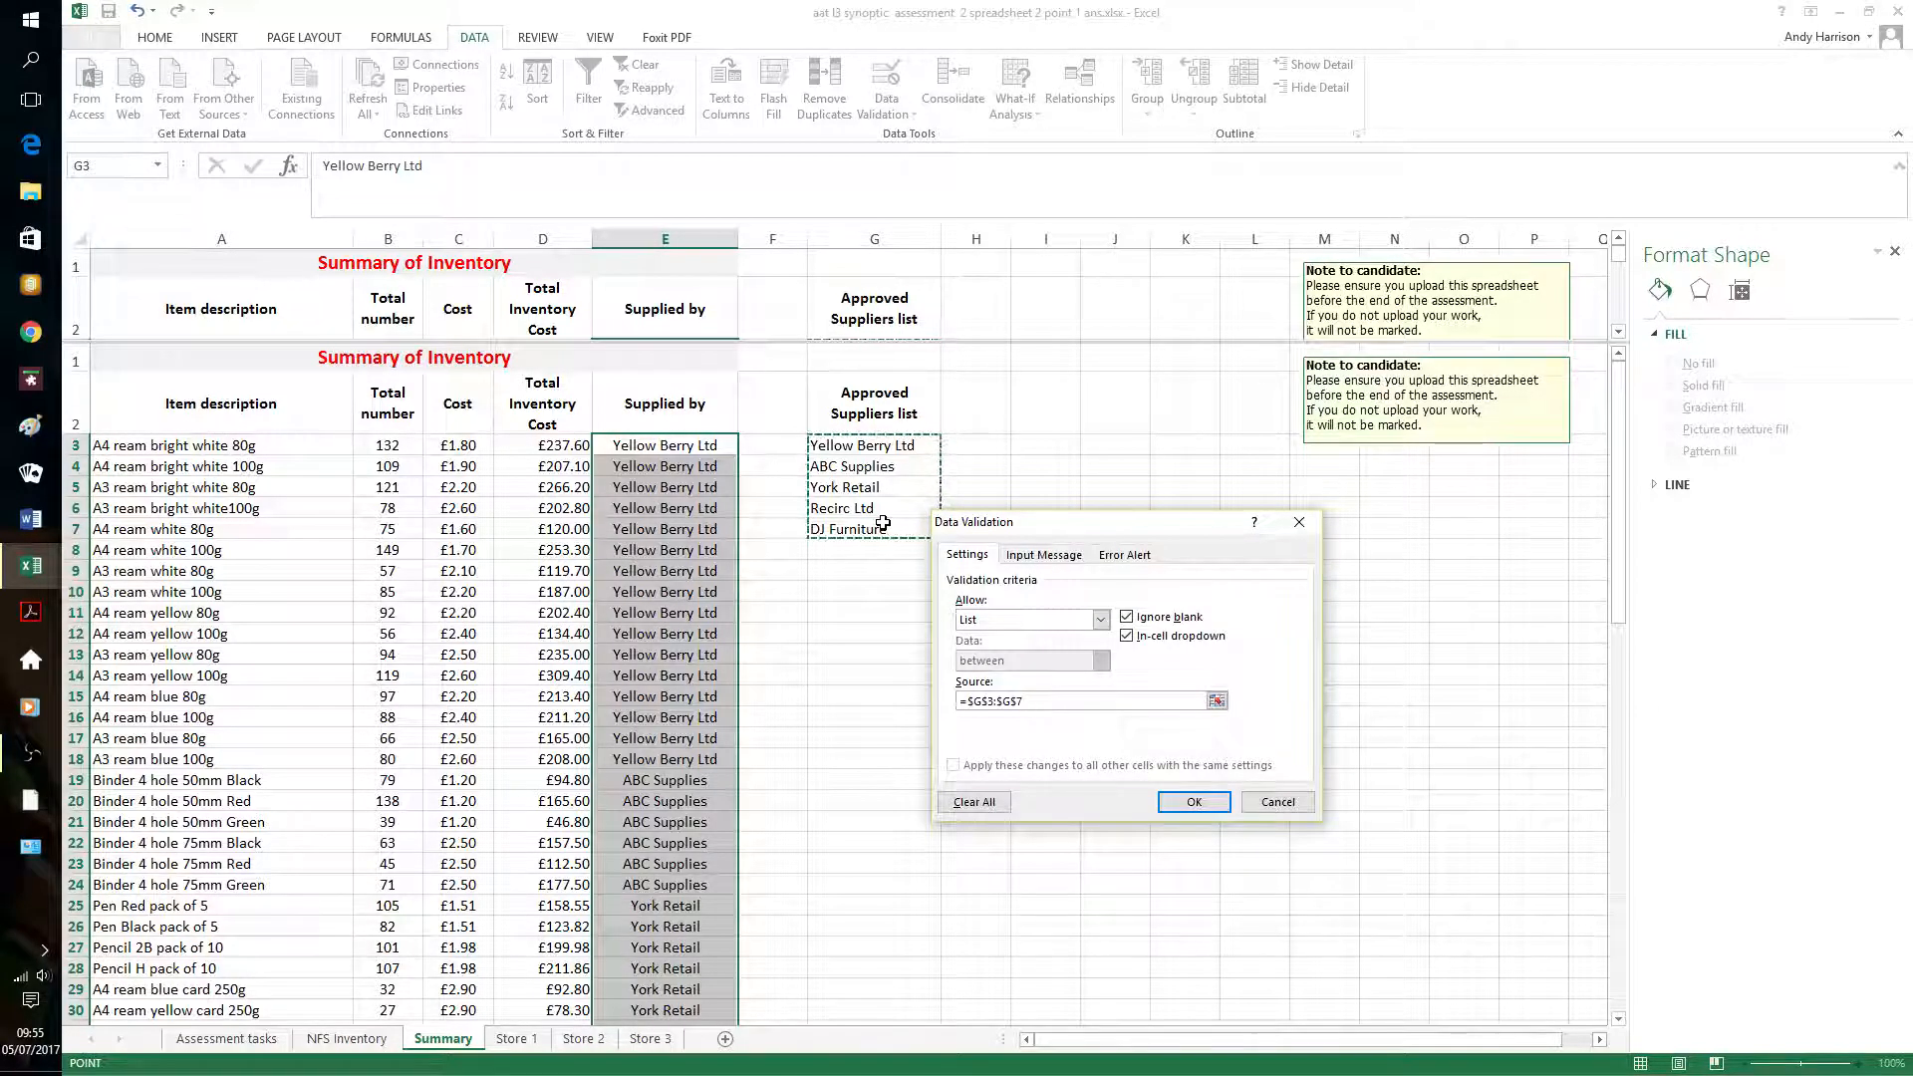
Enter the validation input message "Whatevcer you want to write!" without a title
click(1059, 558)
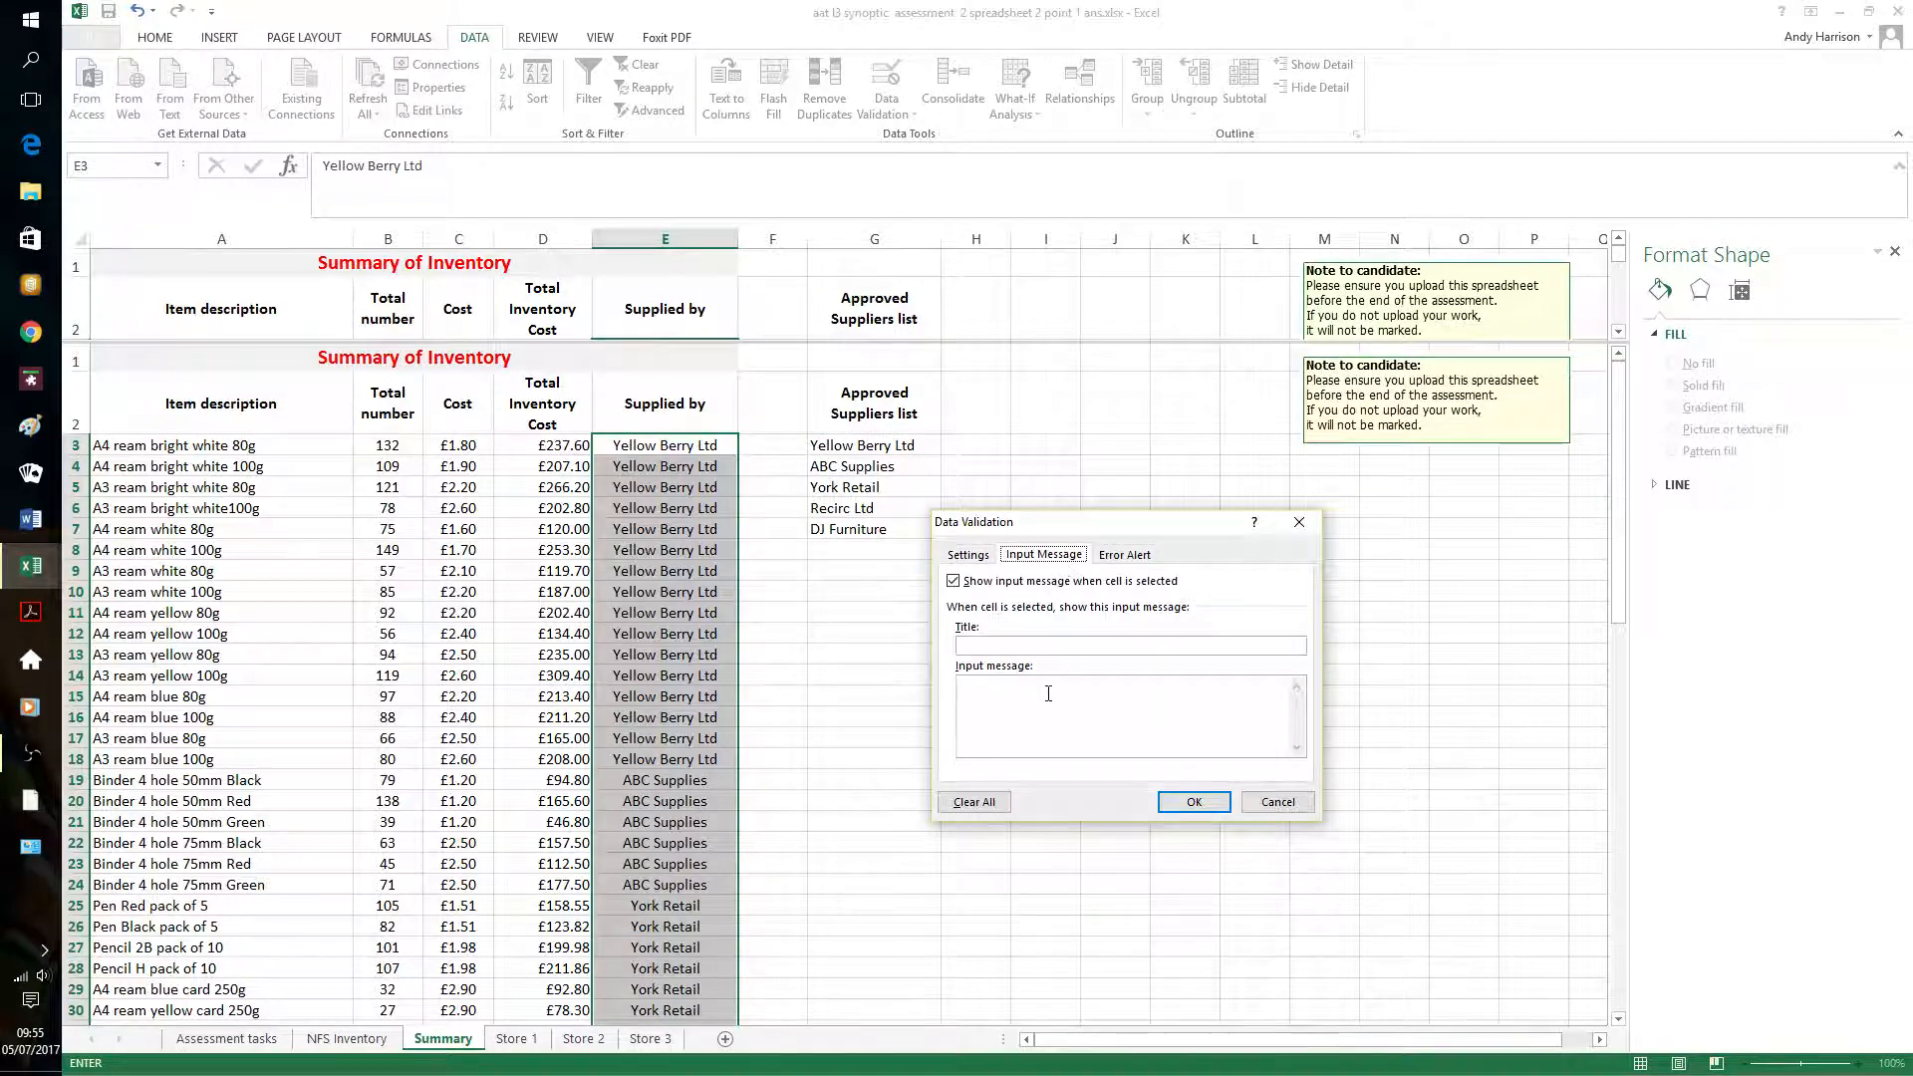
click(1049, 694)
text(Whatevcer you want)
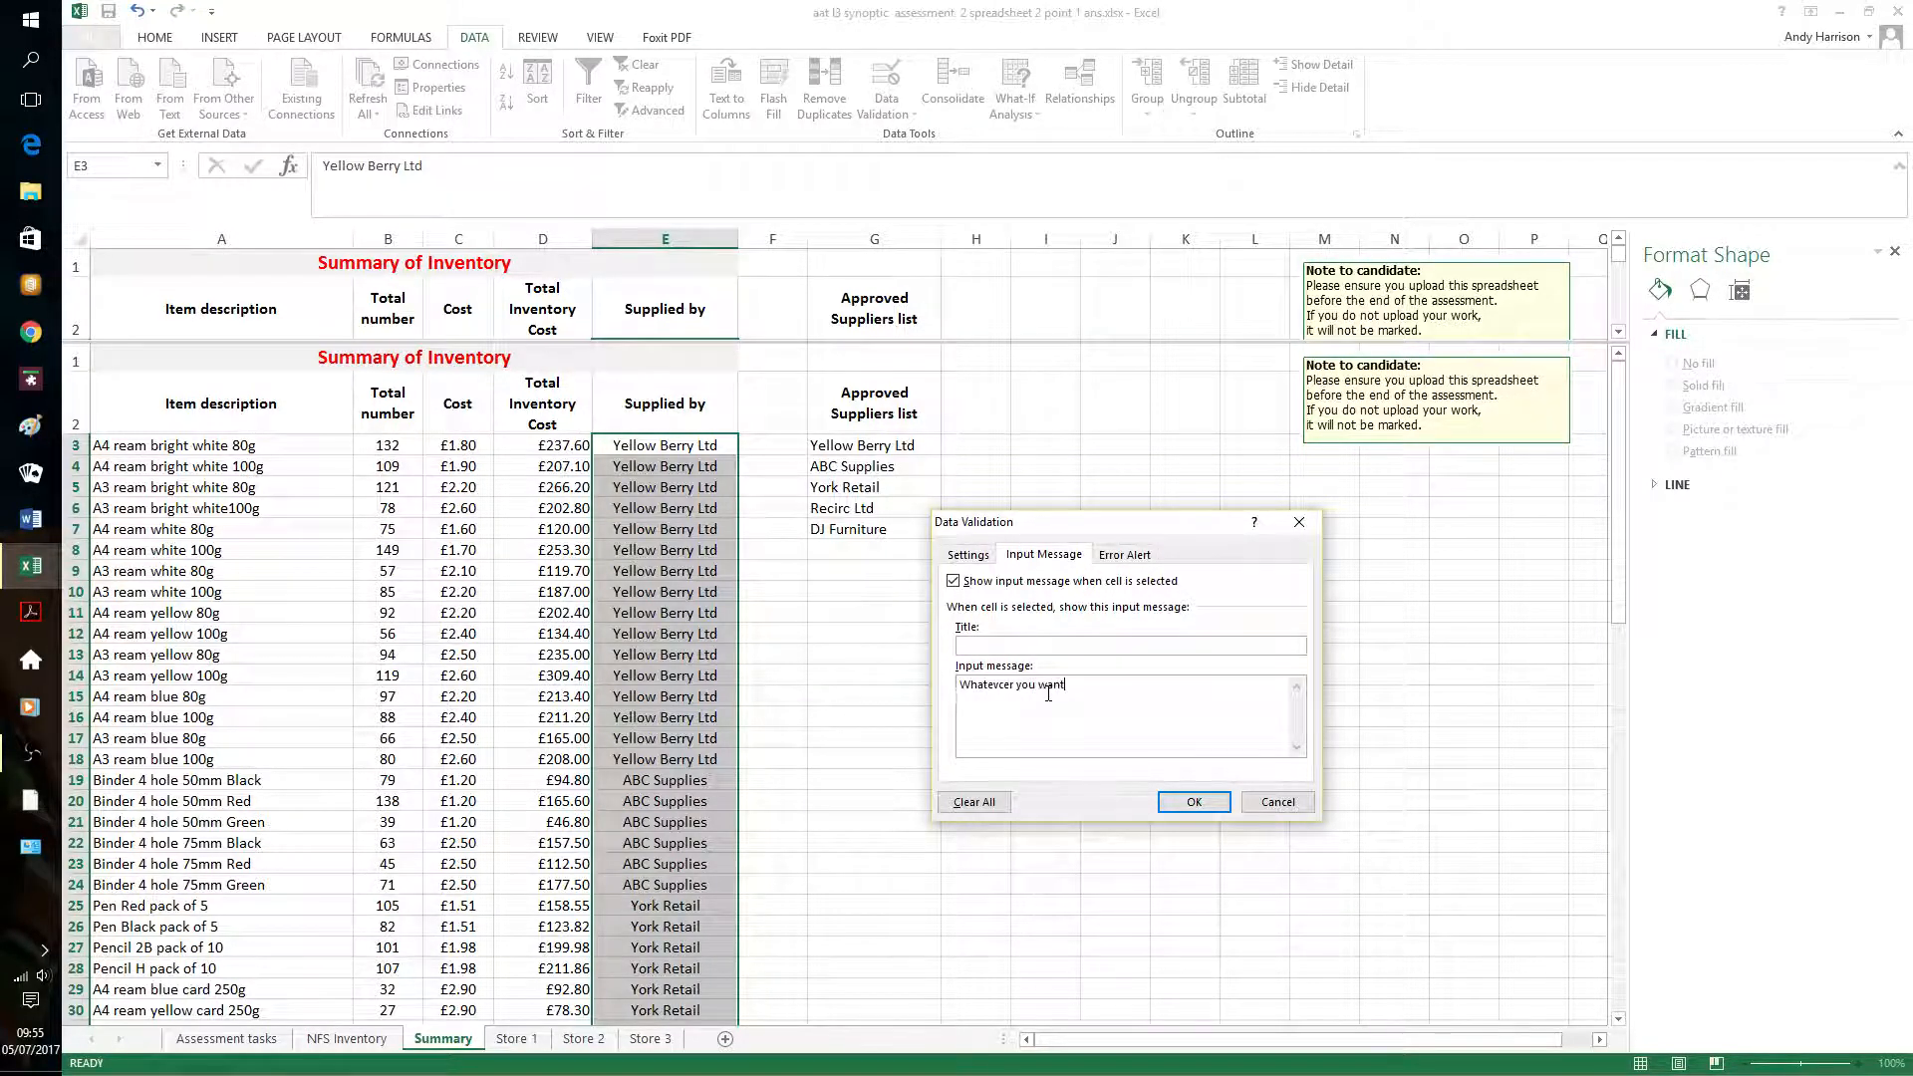
text( to write!)
Set the error alert to Warning style with the message "This is not an approved supplier!" and apply the validation
click(1126, 555)
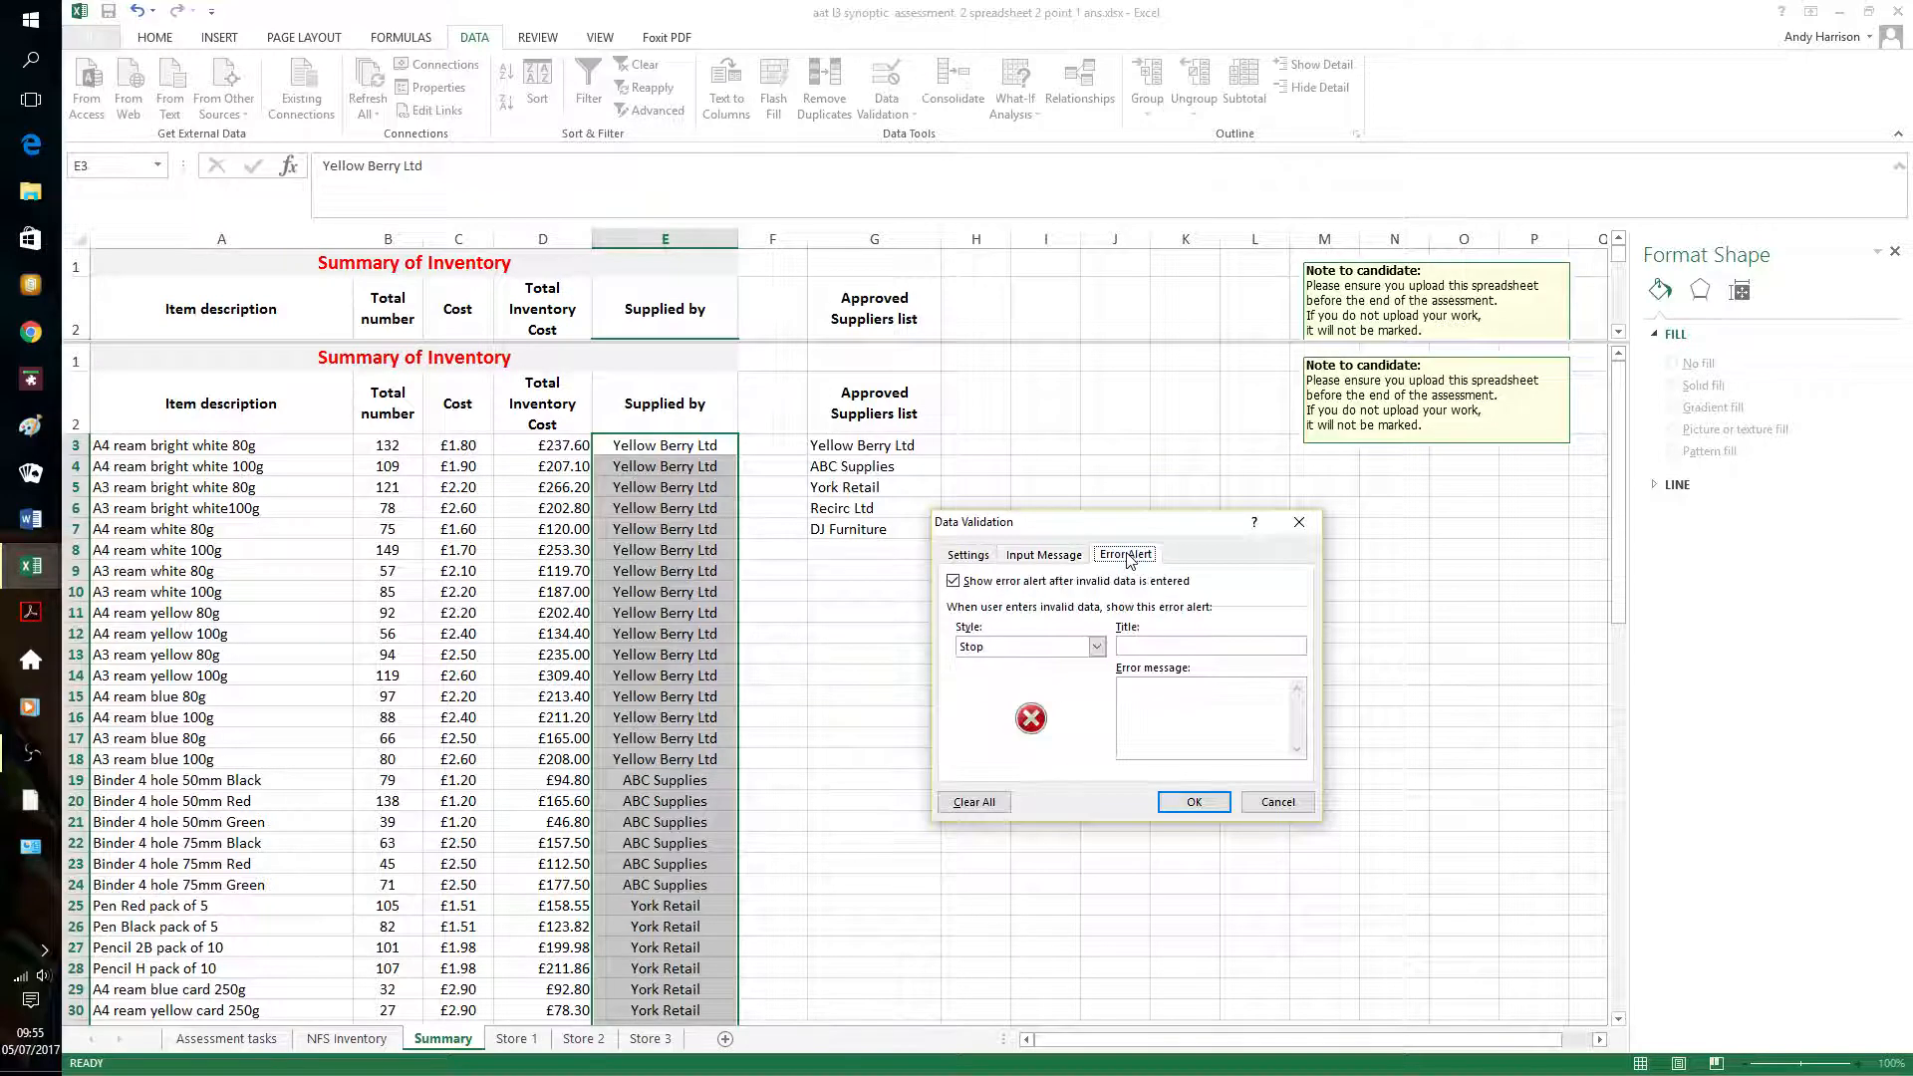
click(1095, 648)
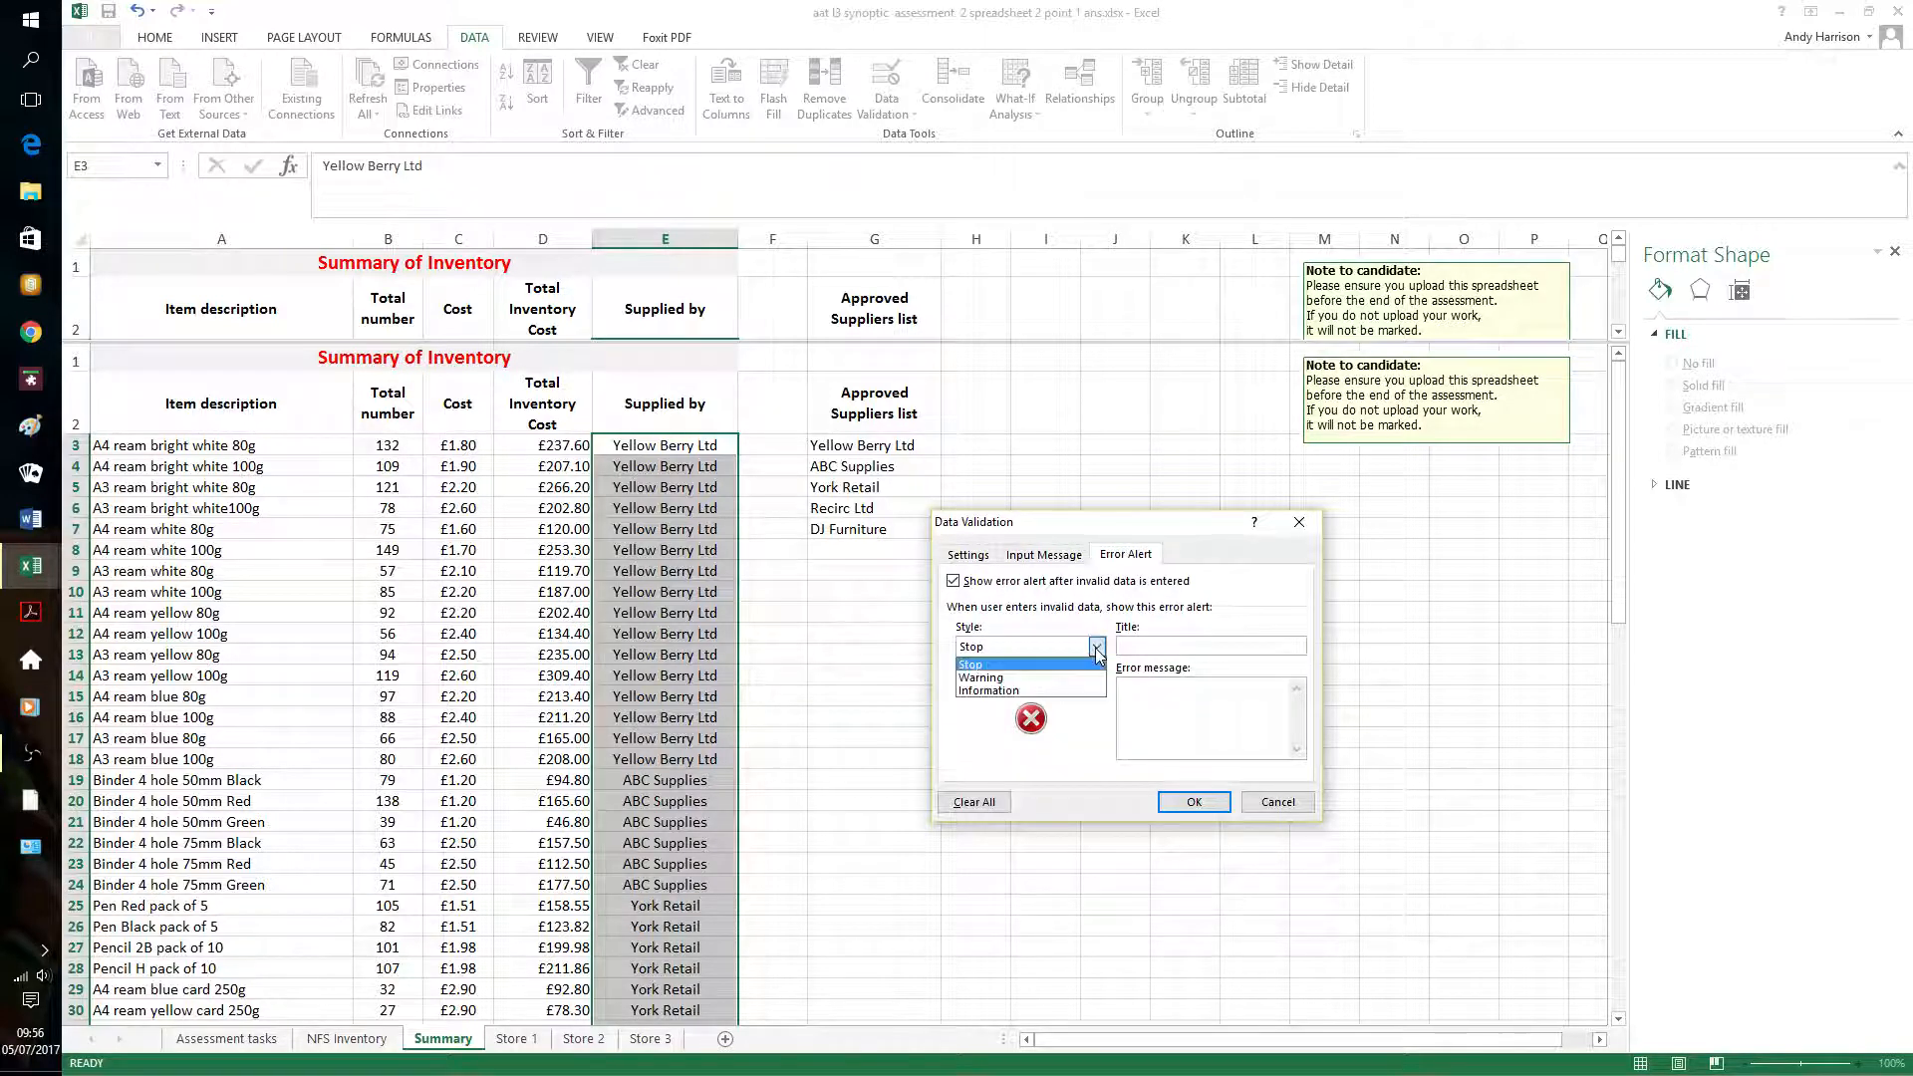
click(1013, 680)
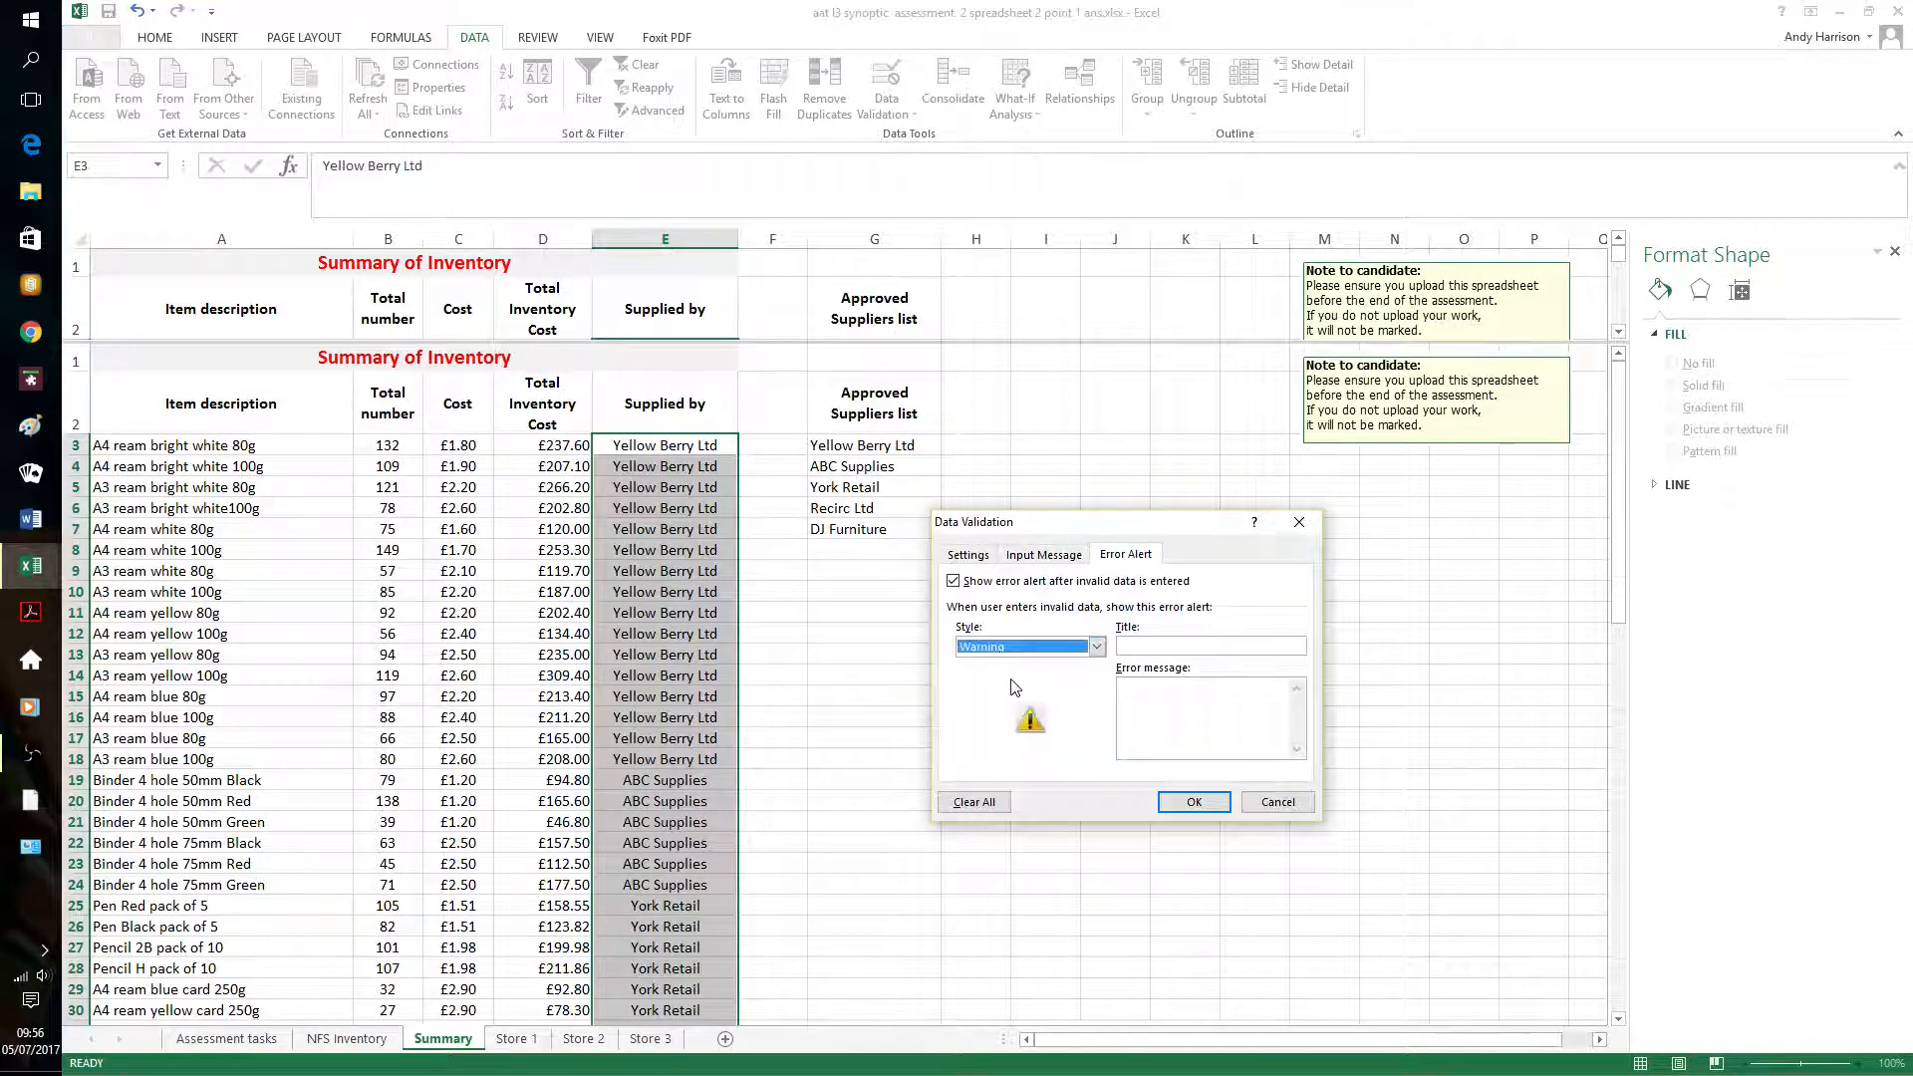
click(1131, 688)
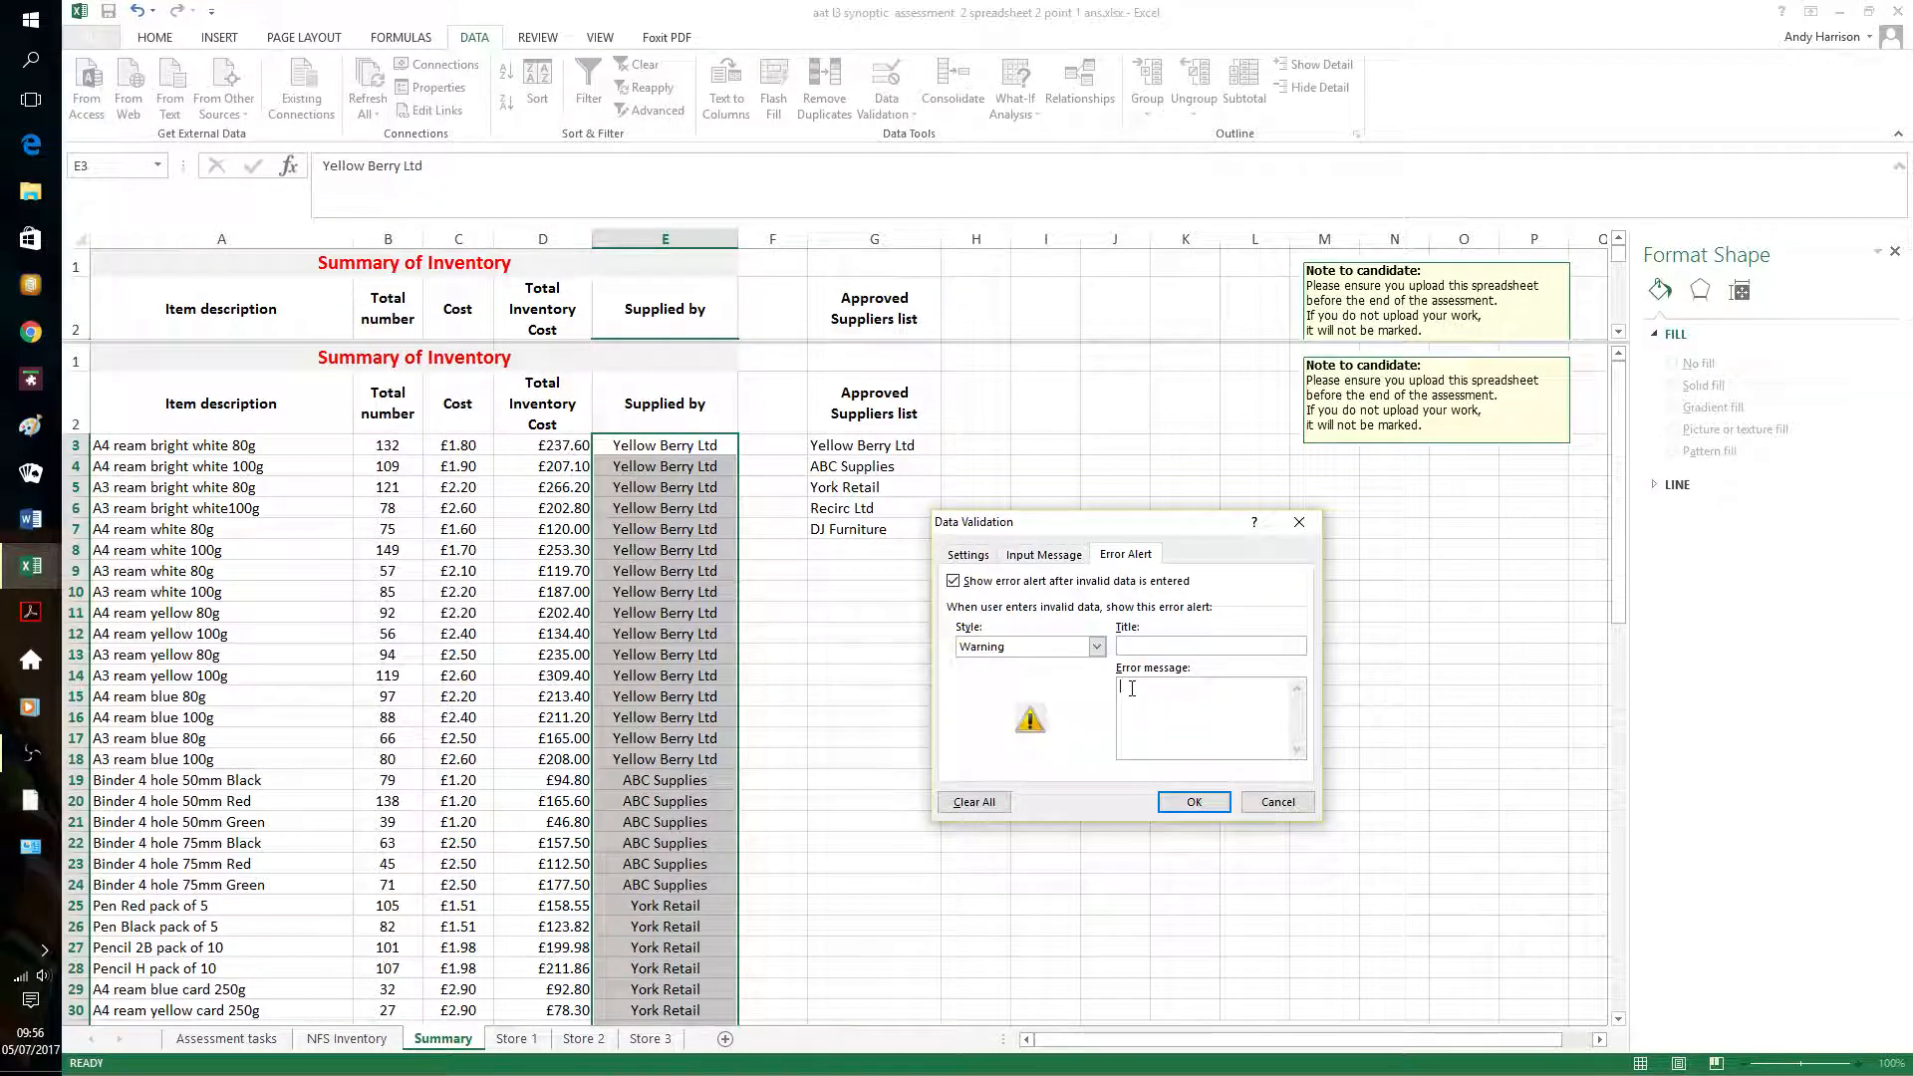
text(is not an app)
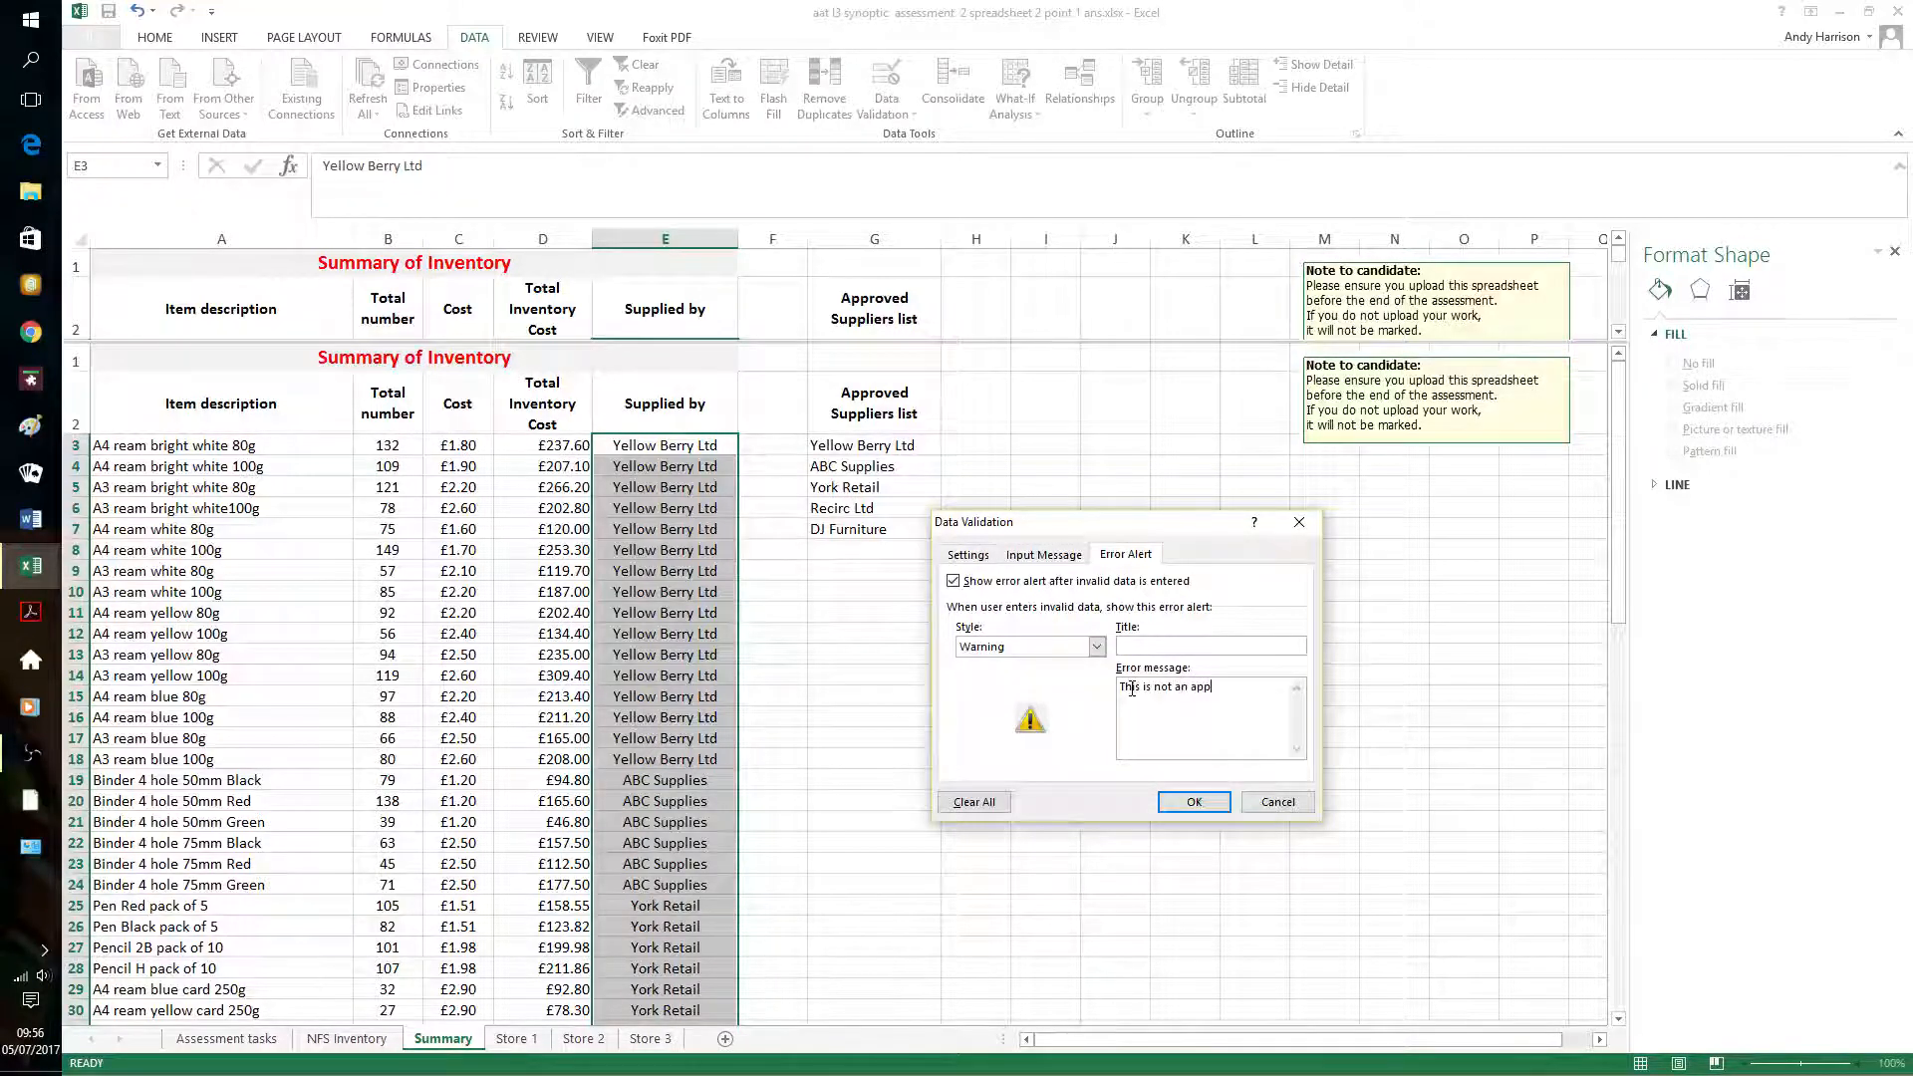
text(roved supplier!)
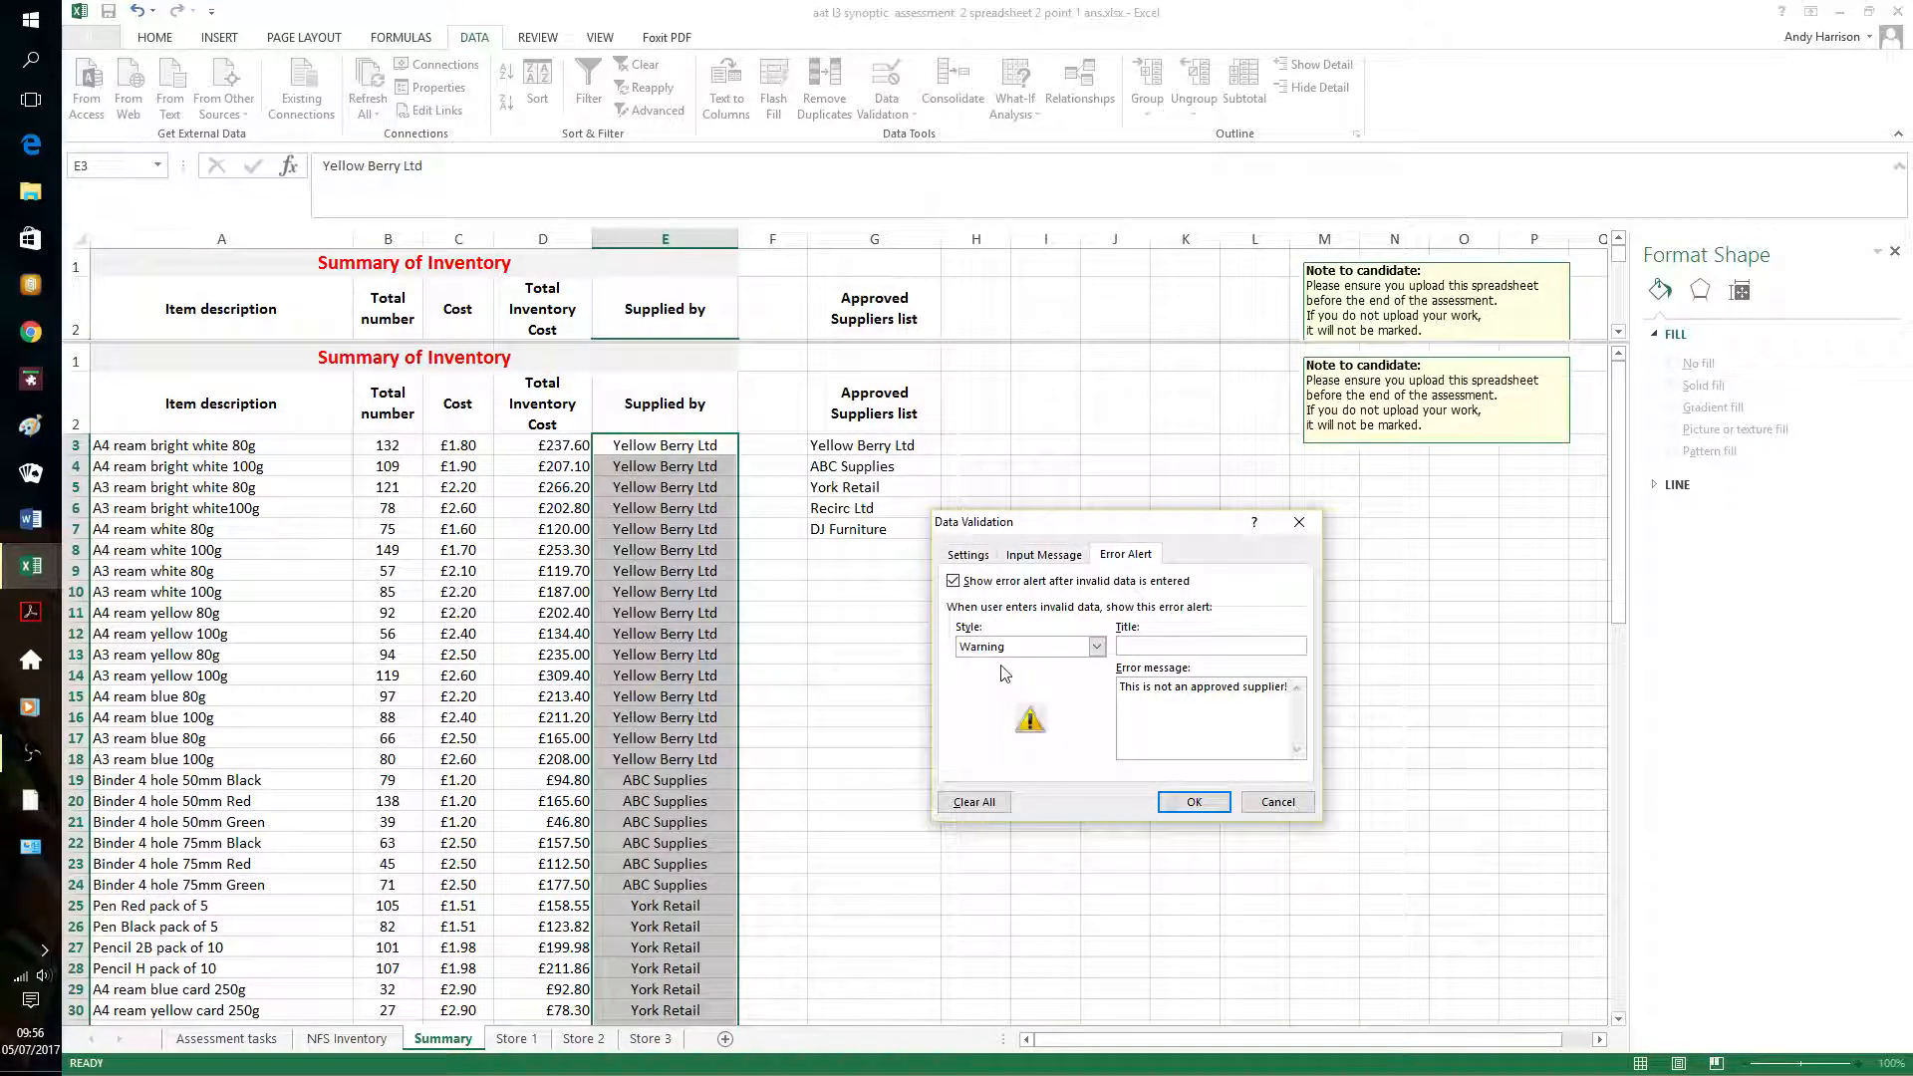
click(1195, 803)
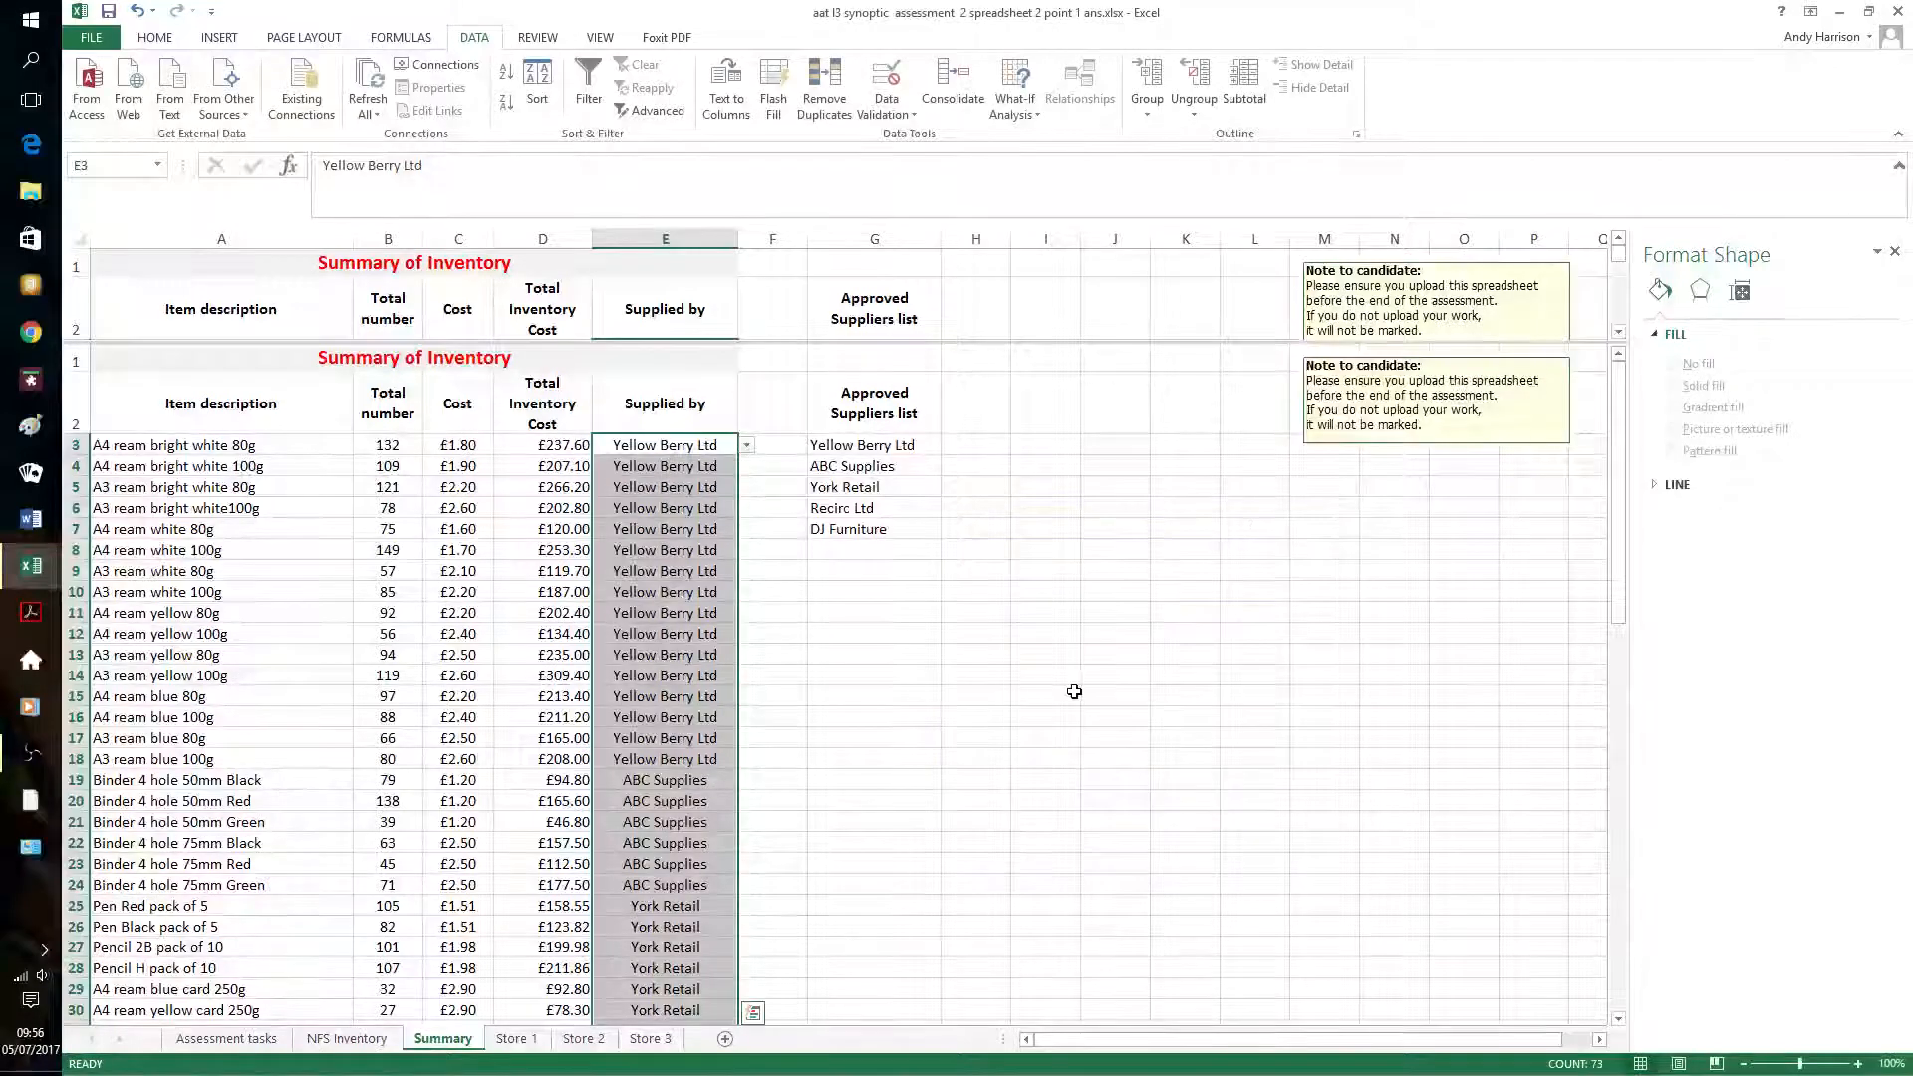
Check the input message and the list of approved suppliers offered in the validated Supplied by cell E3
click(749, 441)
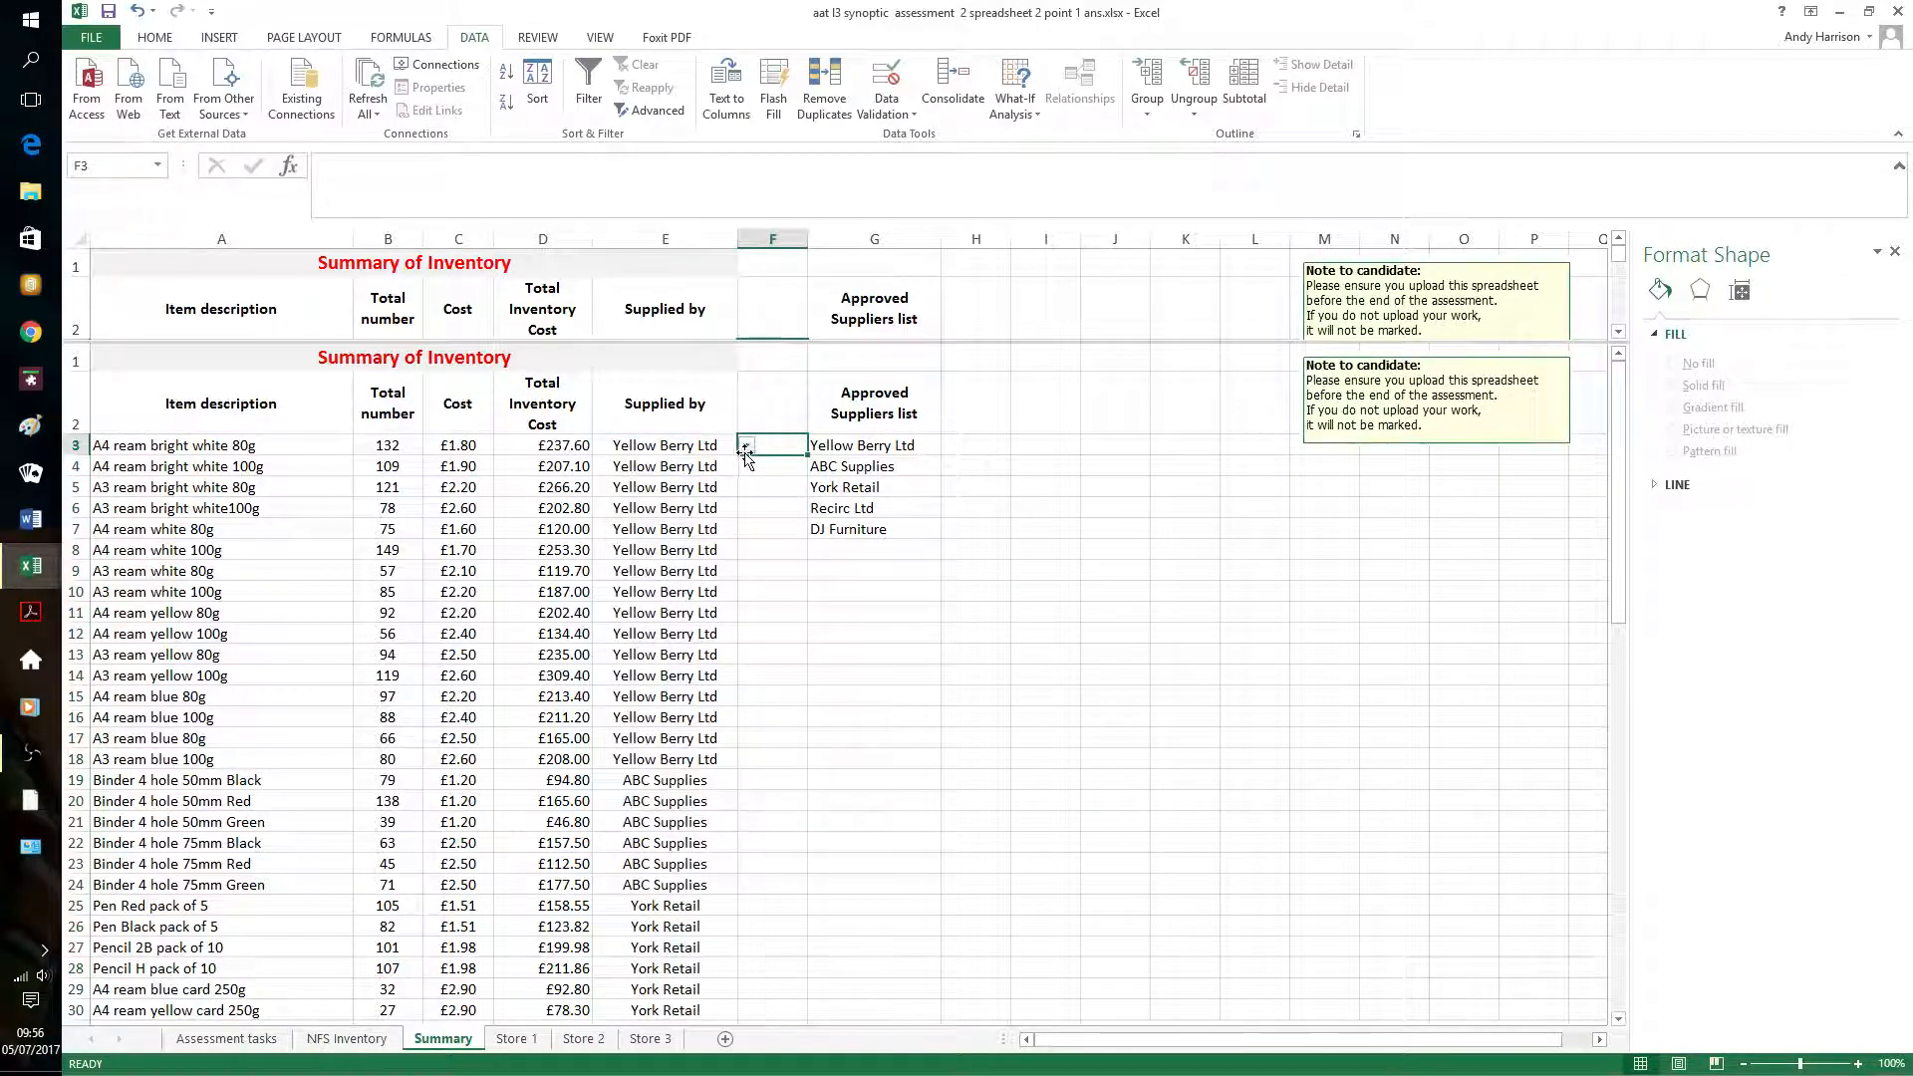
click(717, 451)
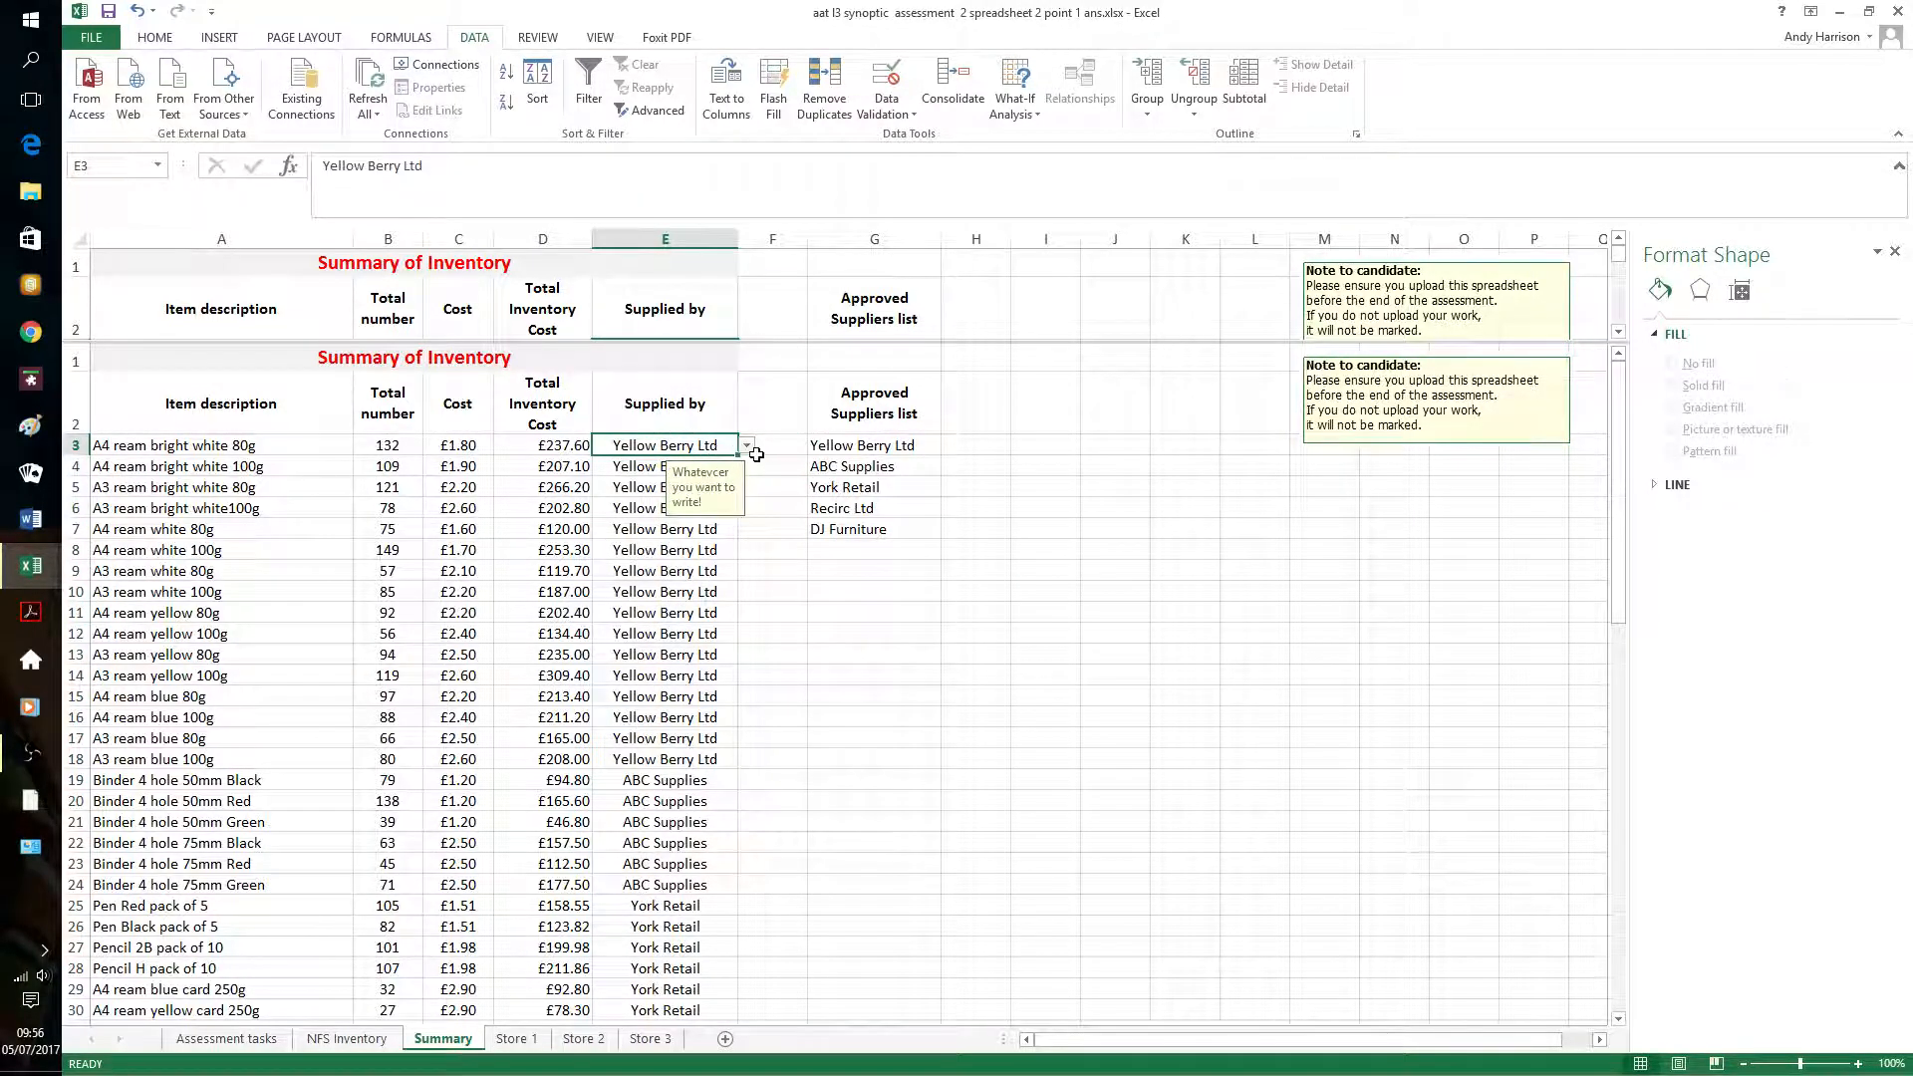
click(750, 461)
click(727, 448)
click(746, 447)
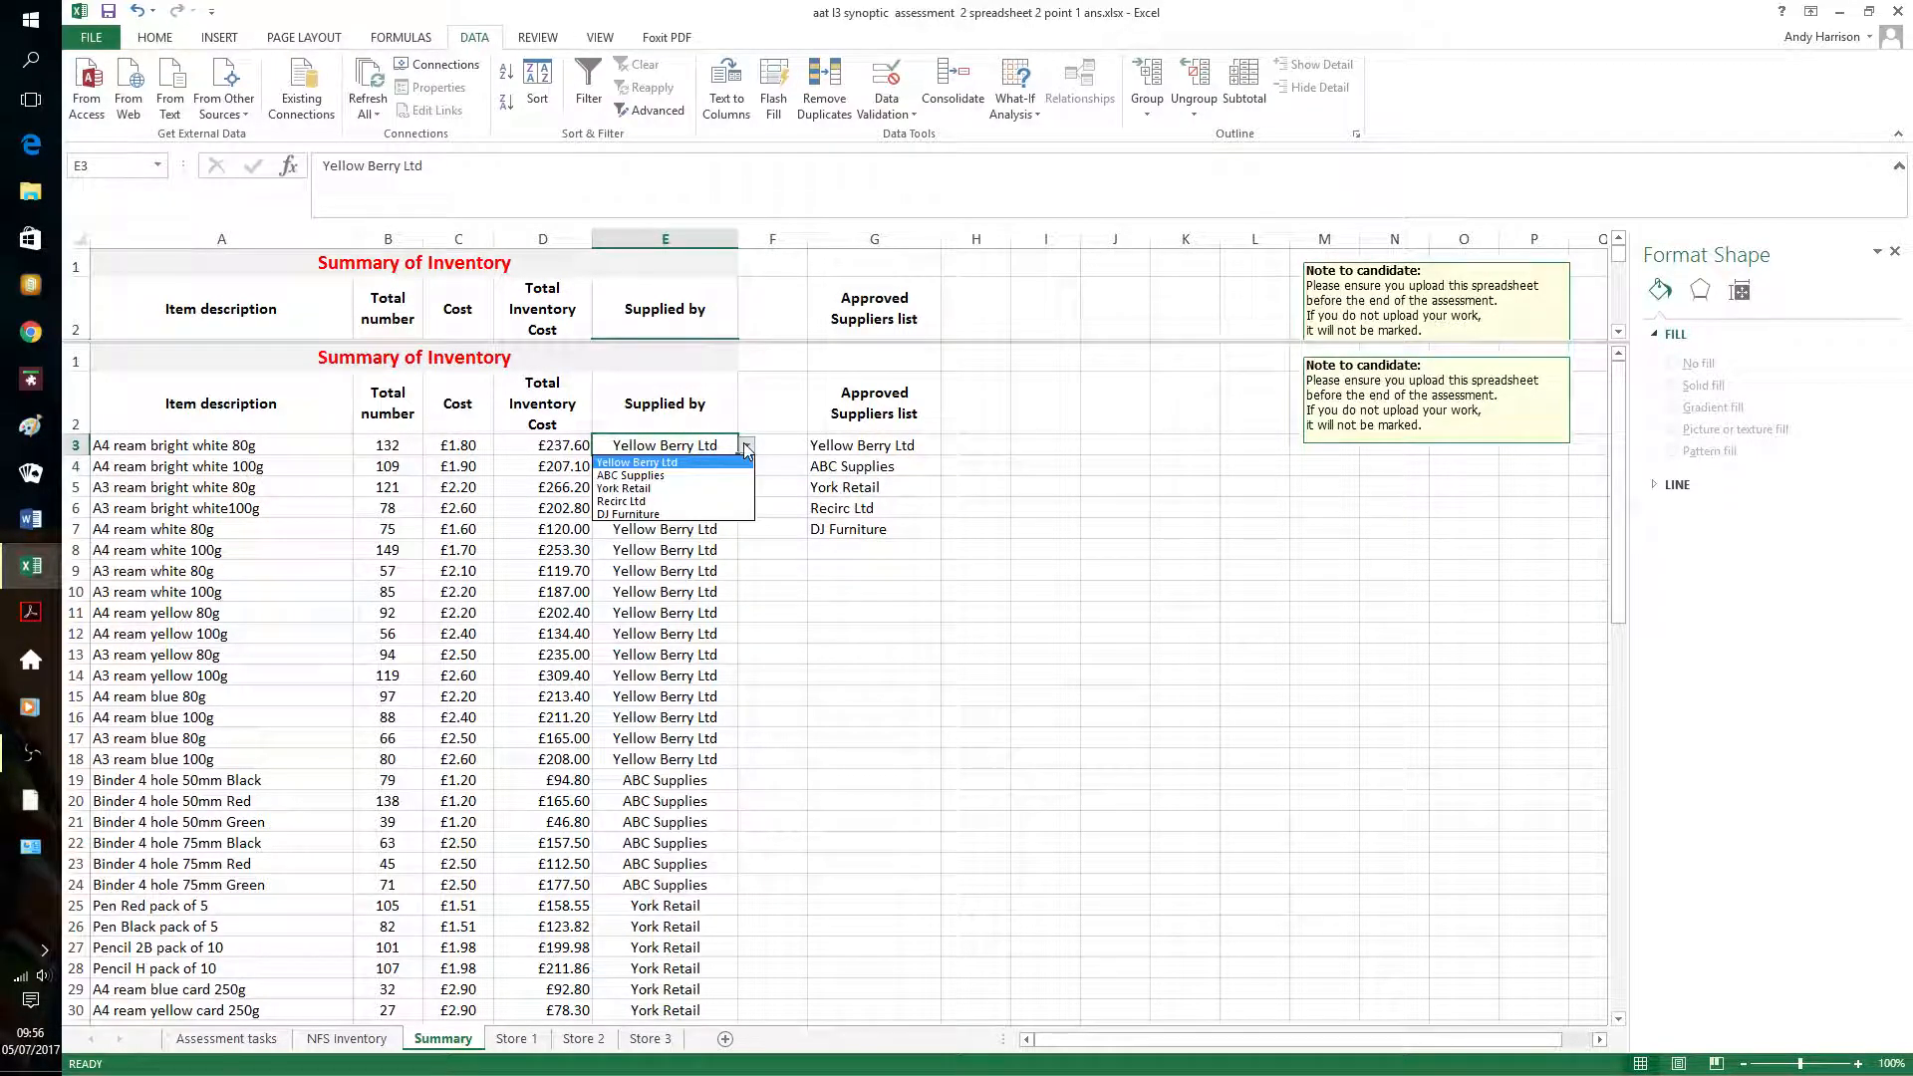
click(746, 449)
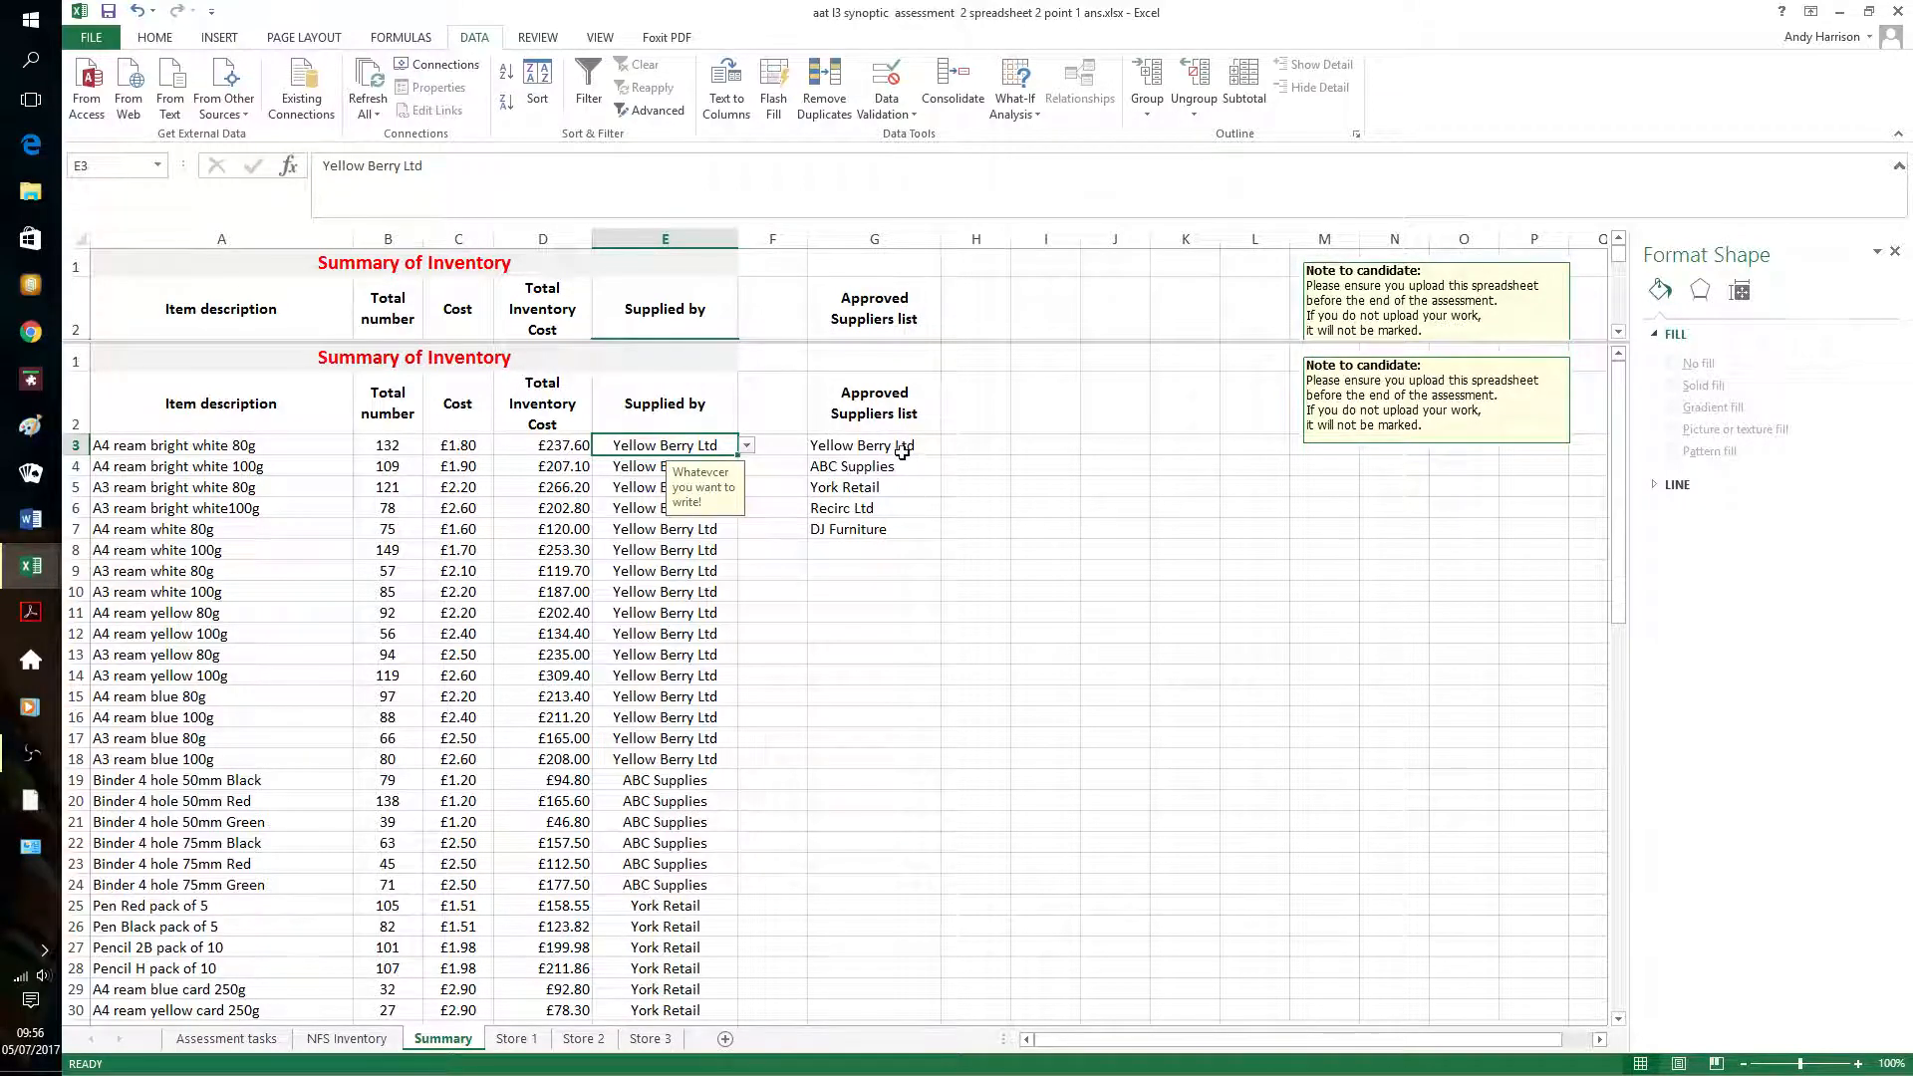
Select the approved suppliers in G3:G7 and protect the Summary sheet with a password, keeping the default user permissions
drag(901, 448, 885, 533)
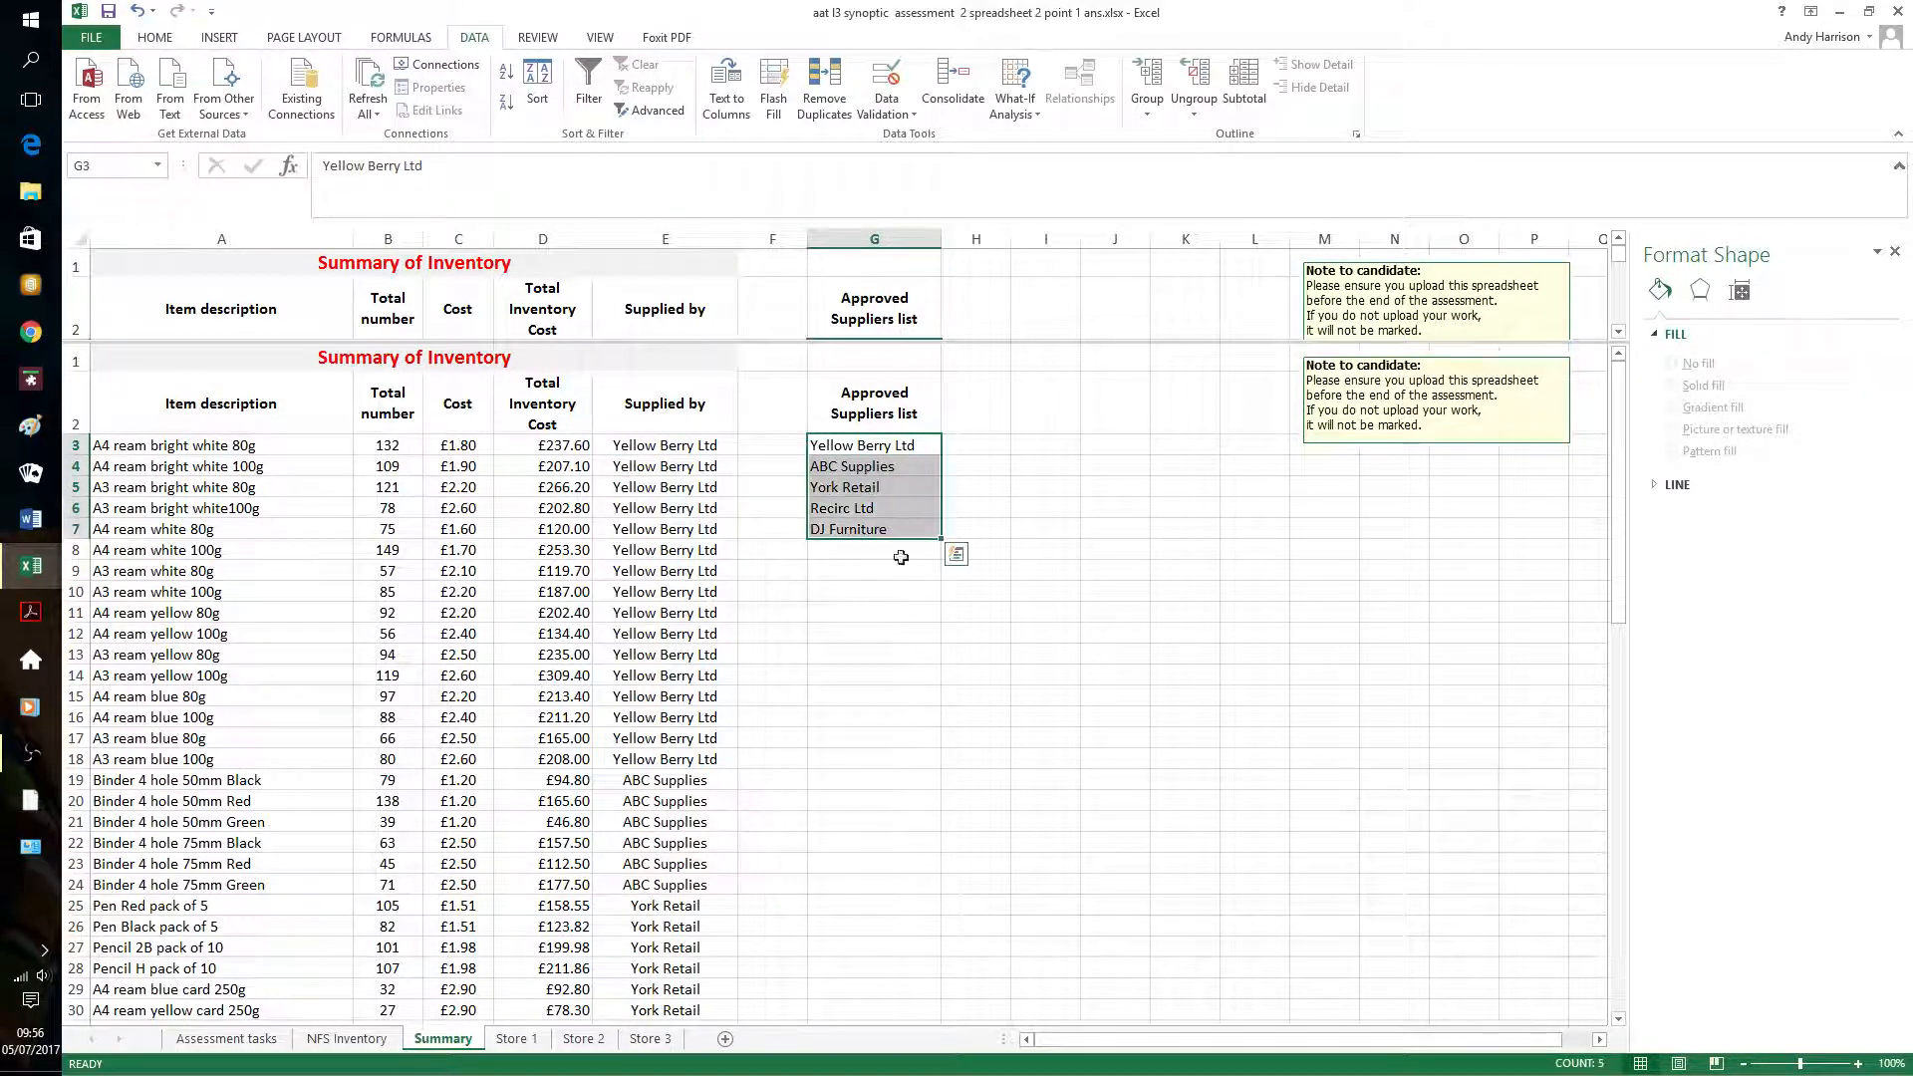
click(543, 46)
click(659, 91)
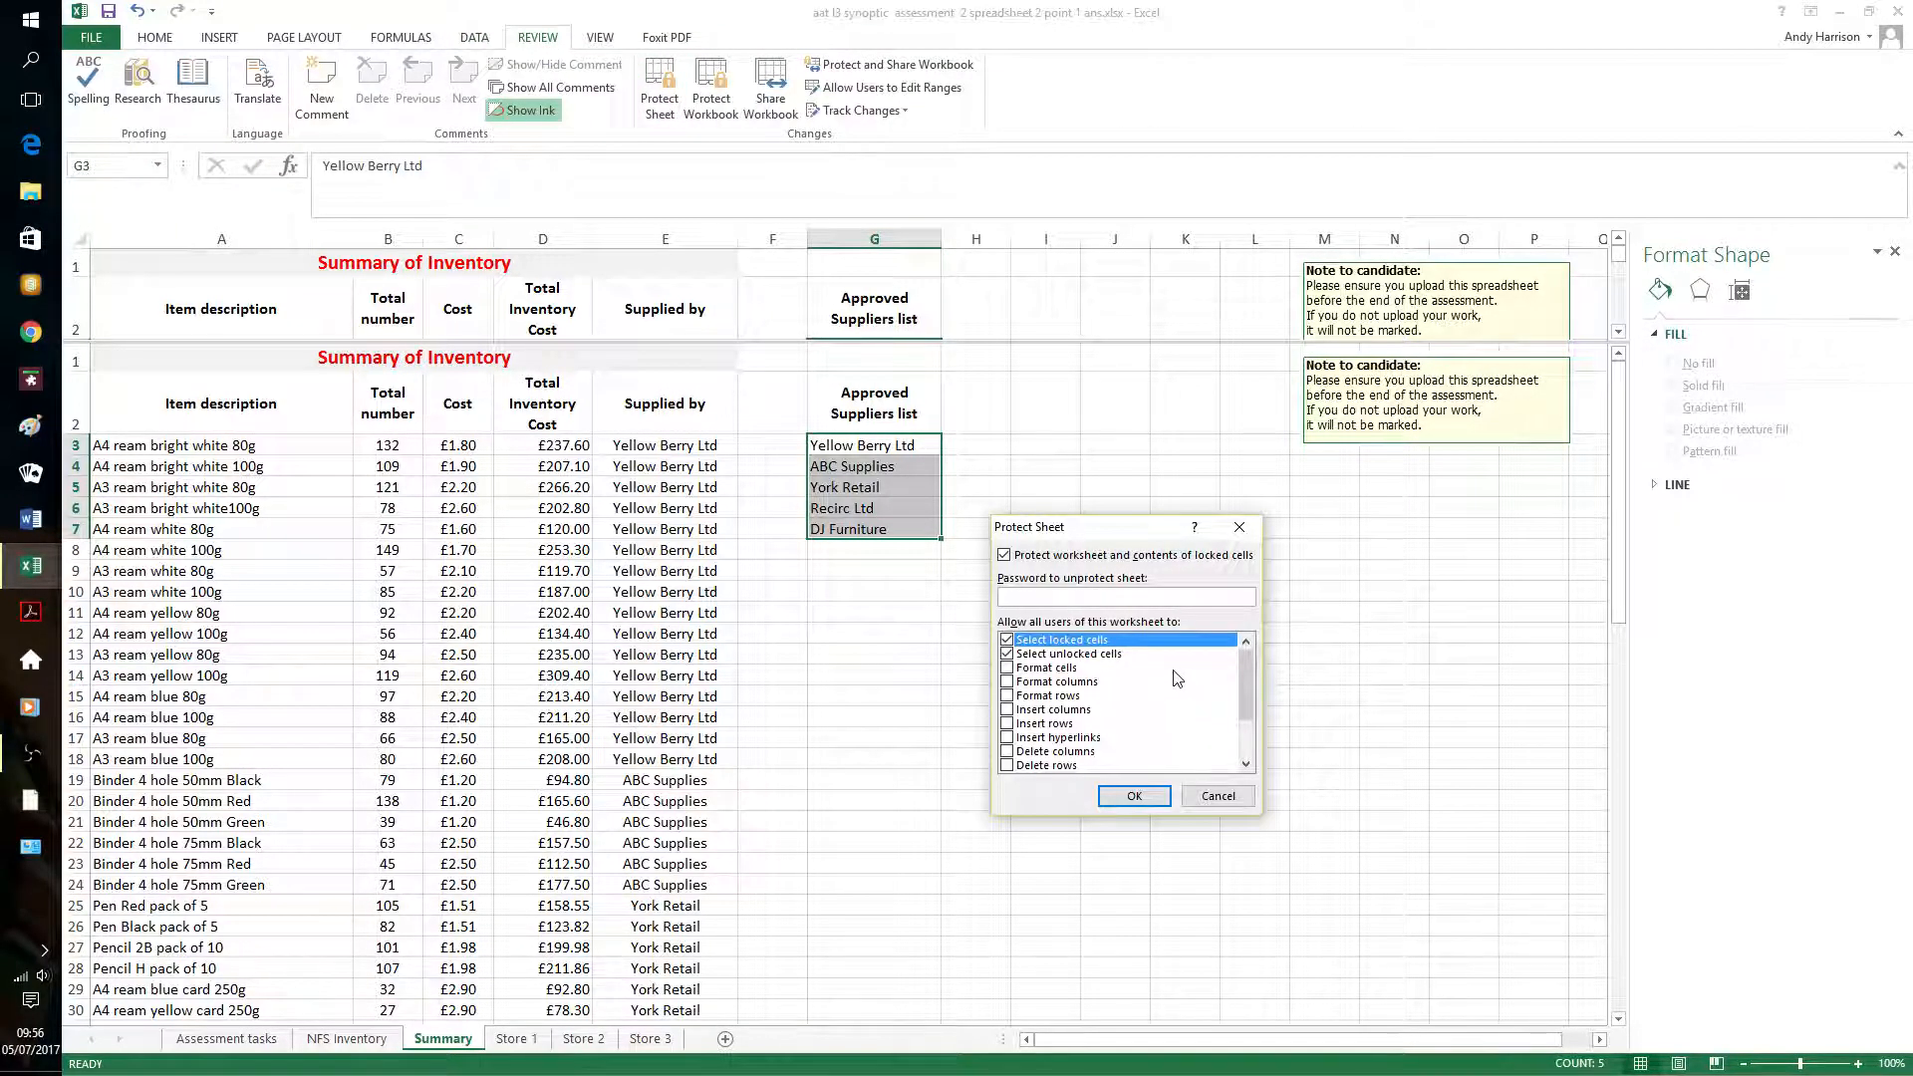
text(••)
click(1136, 797)
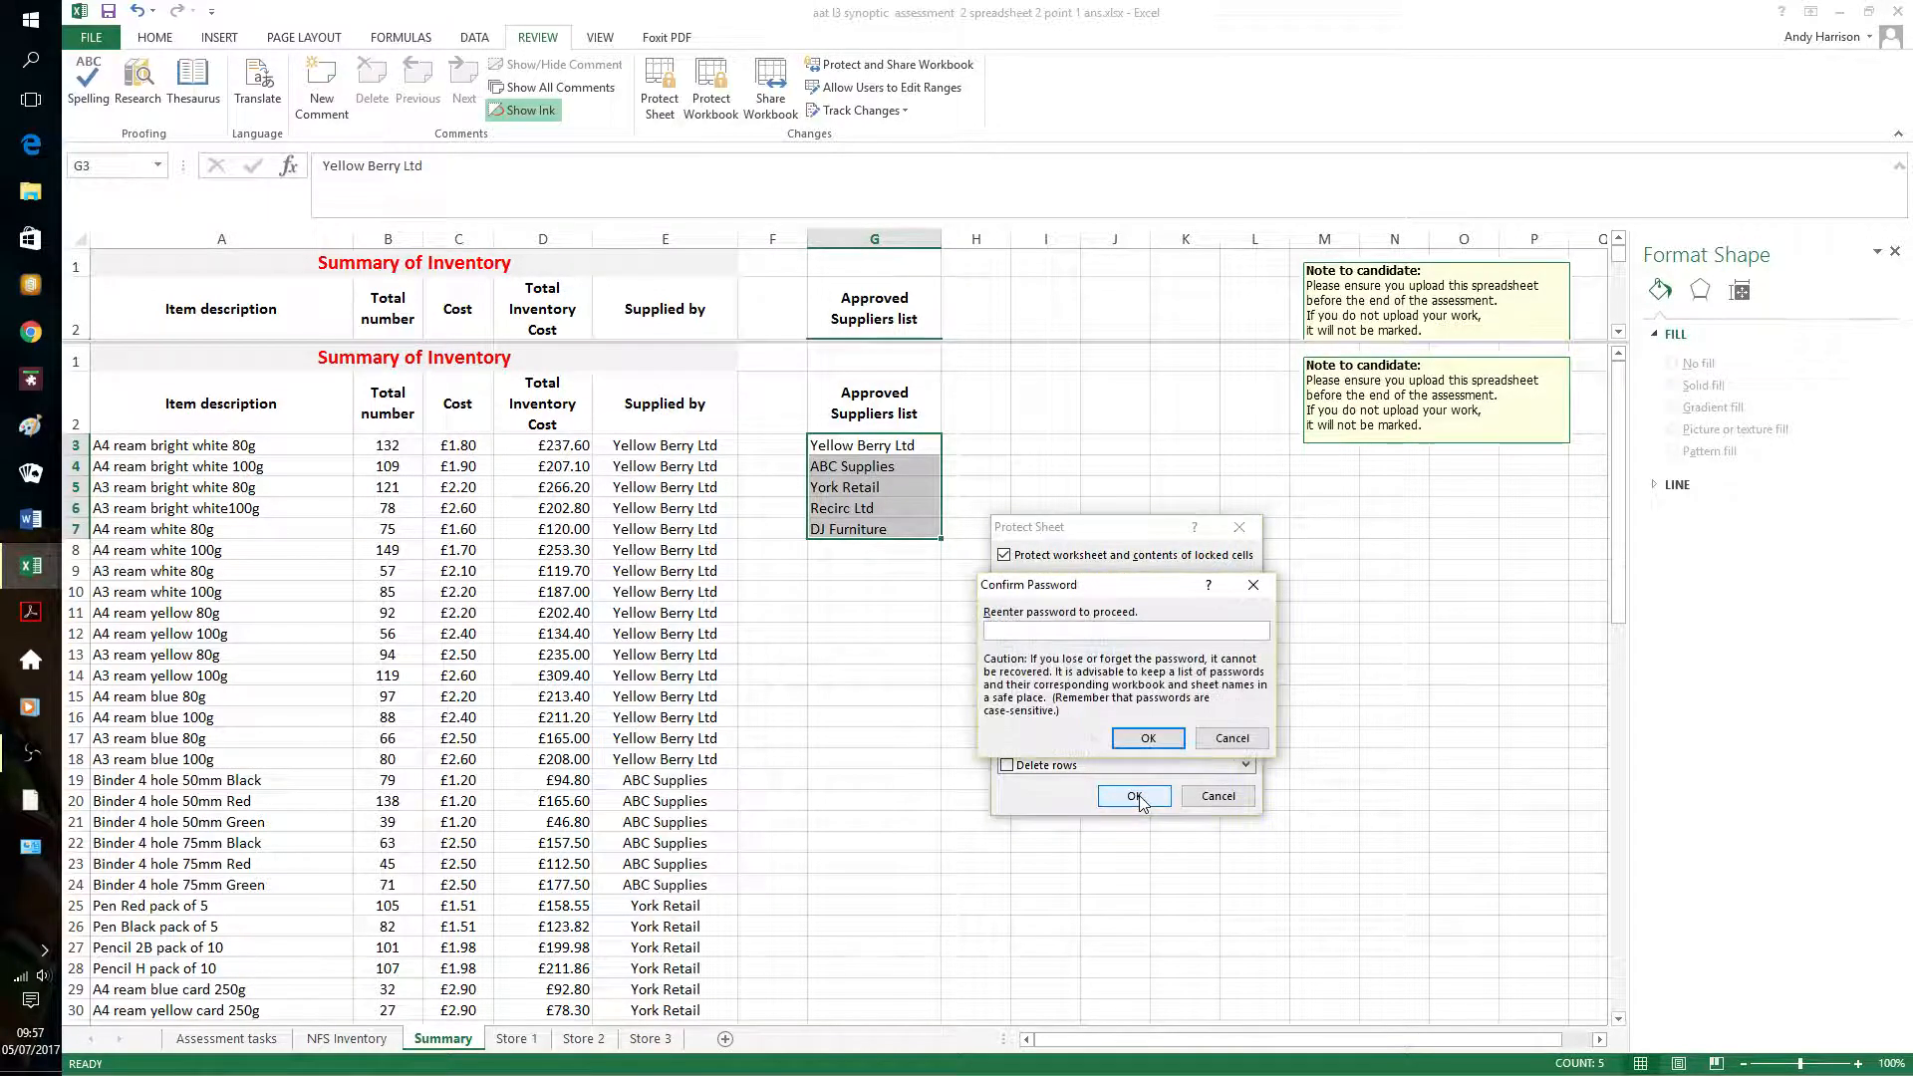
text(••)
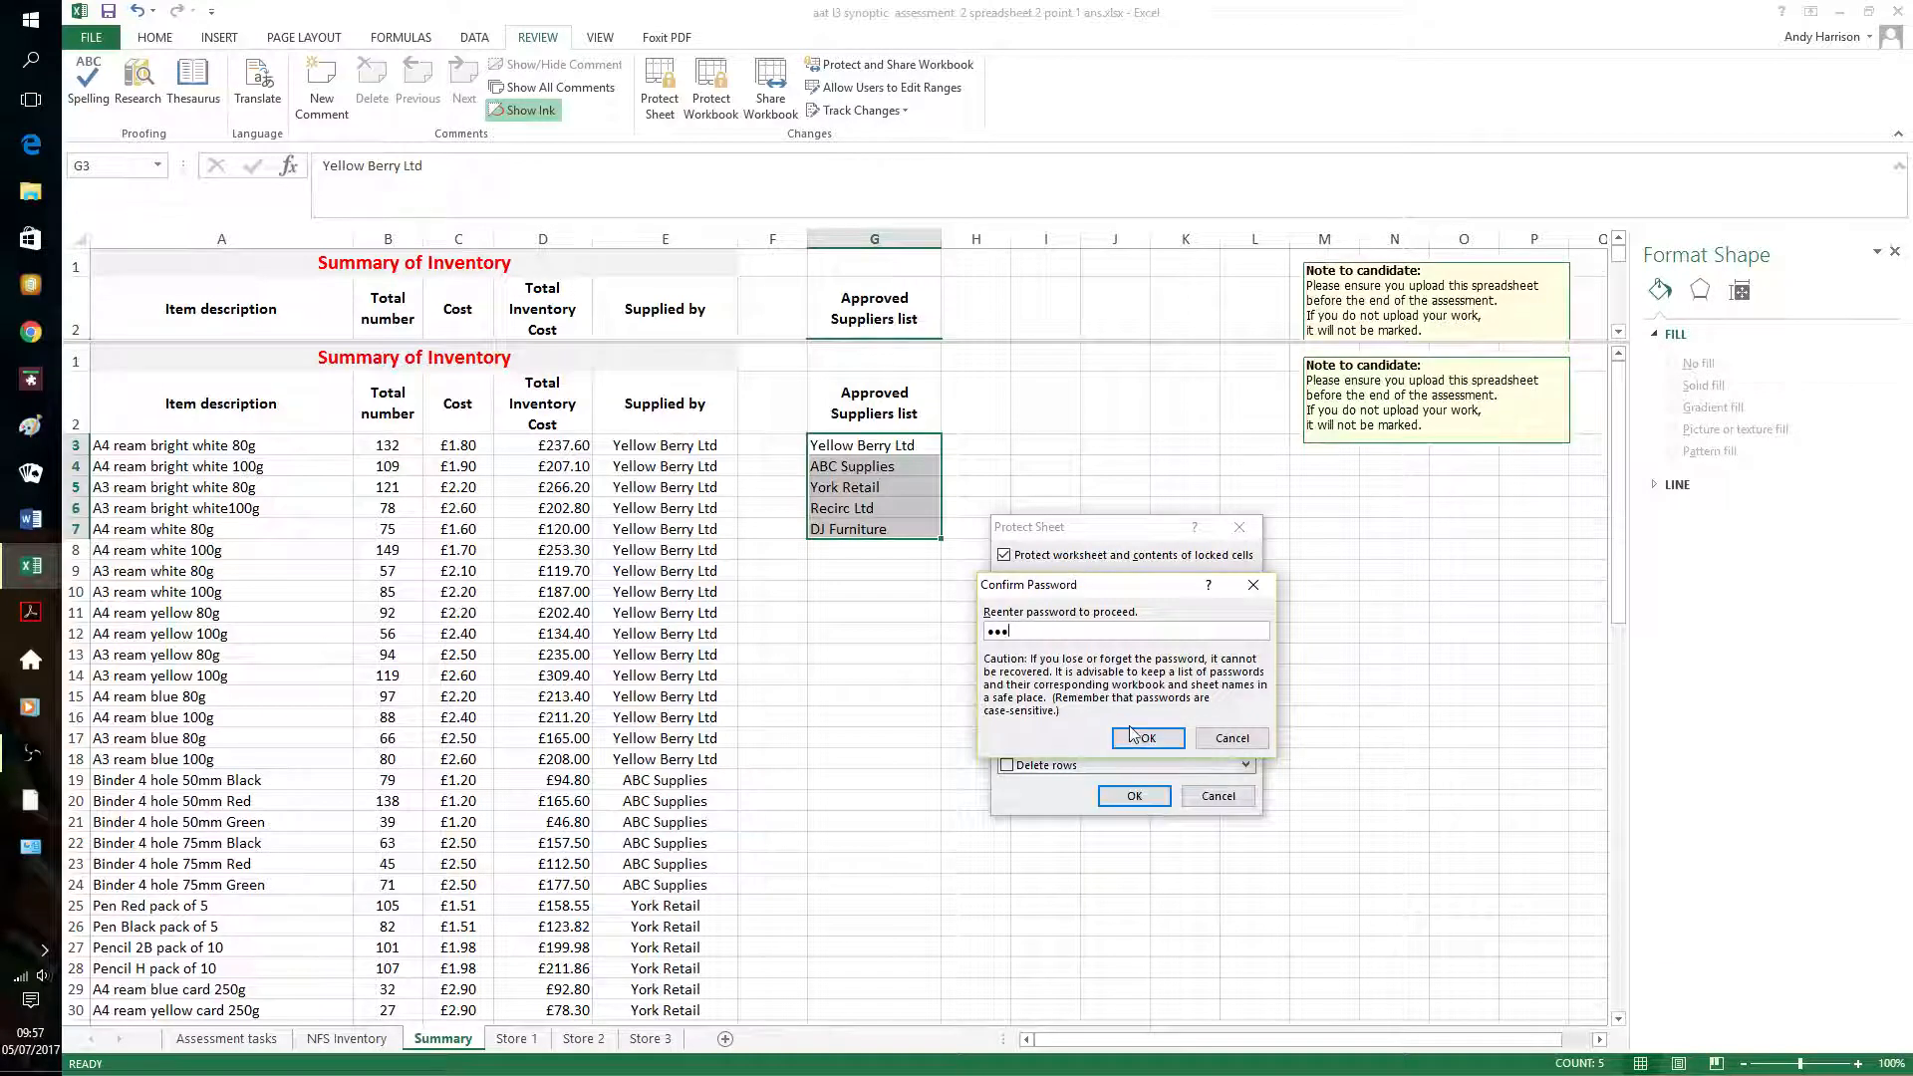
click(1136, 737)
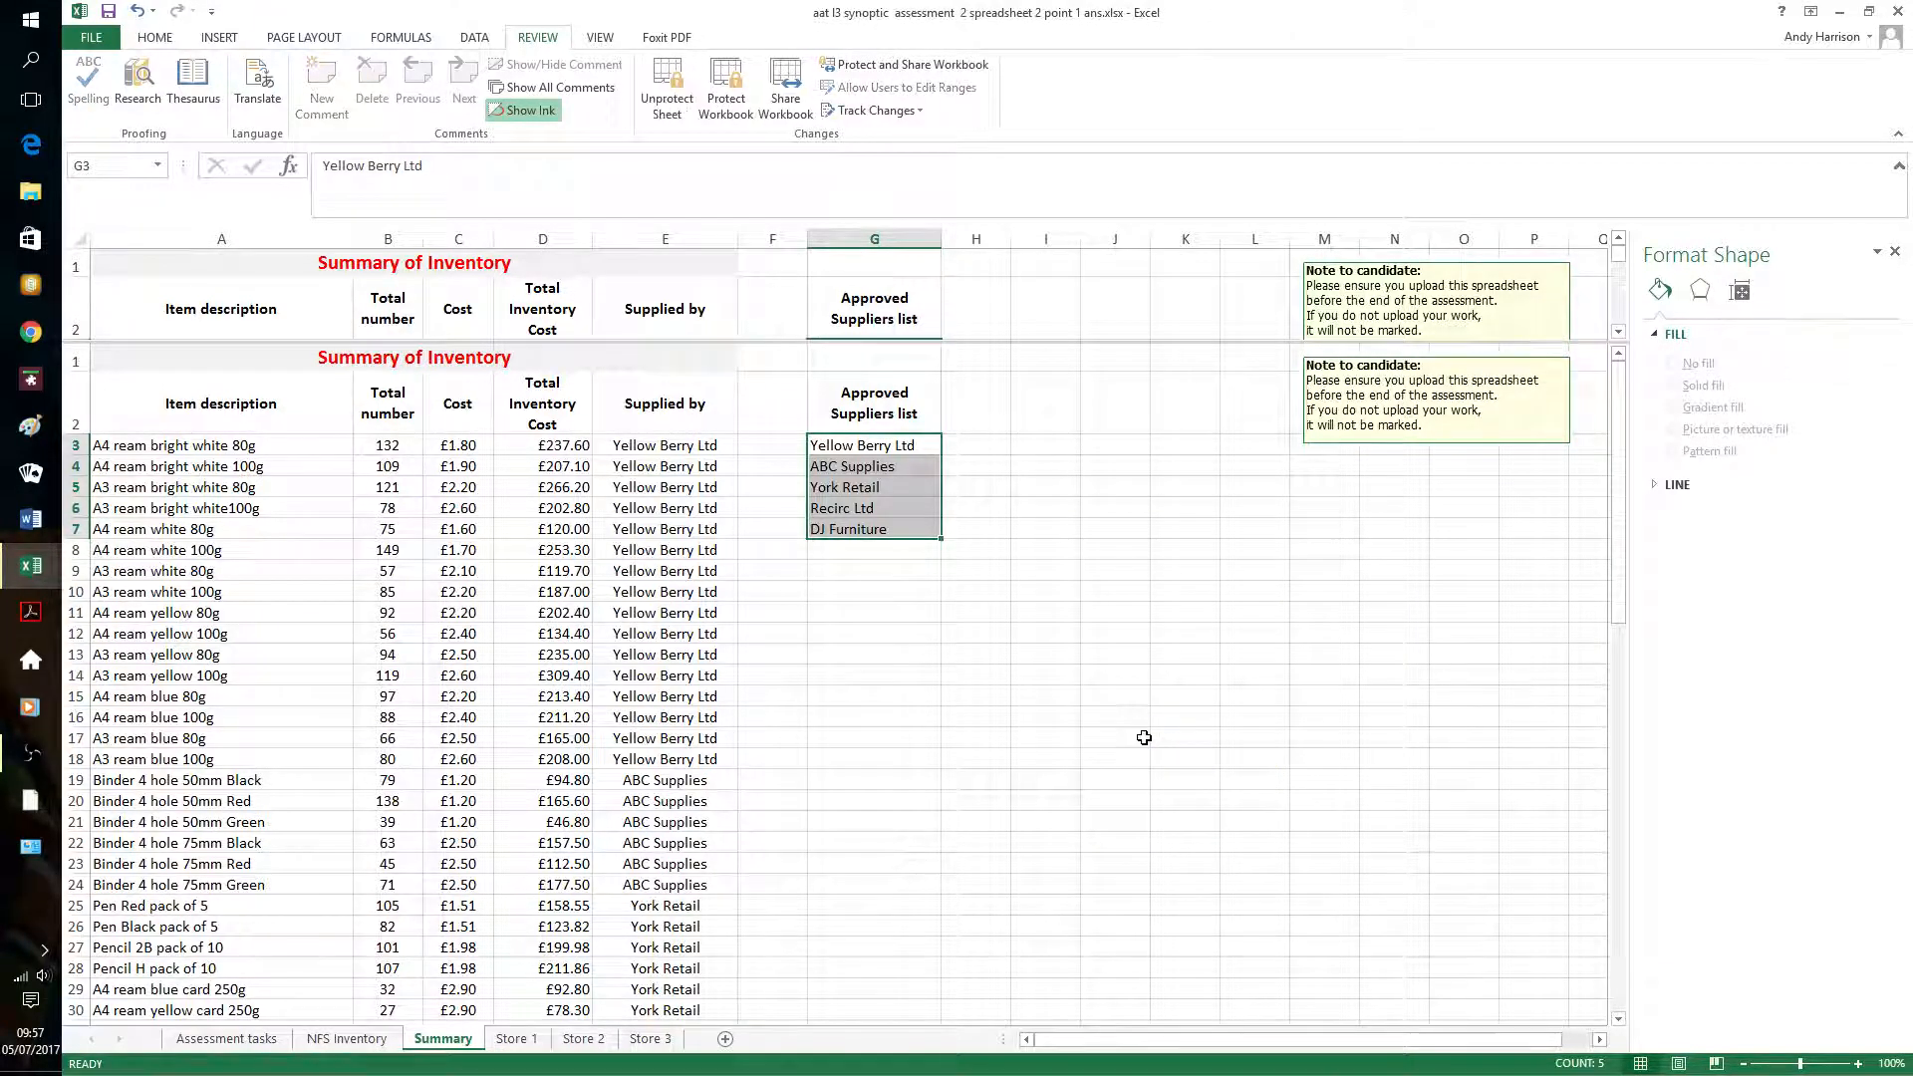
Unprotect the Summary sheet by entering its password
click(673, 108)
text(•••)
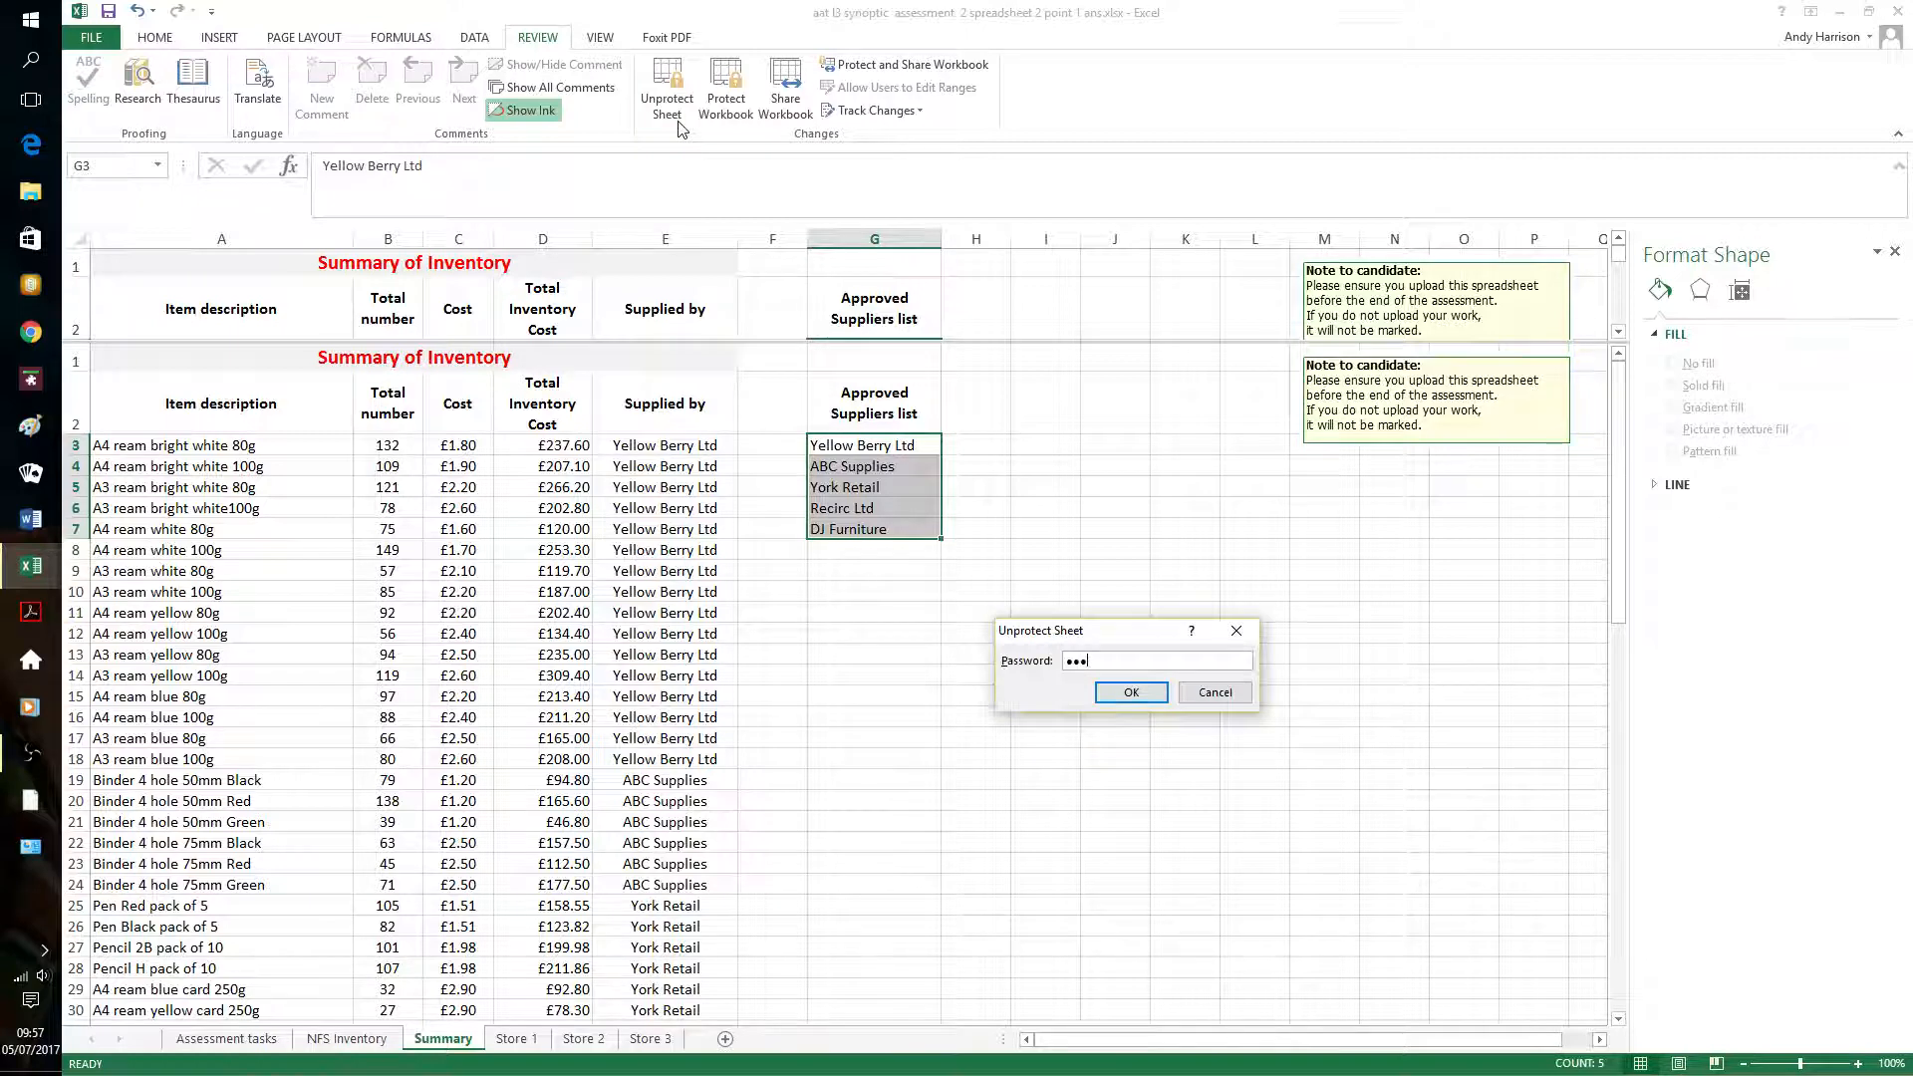
click(1131, 693)
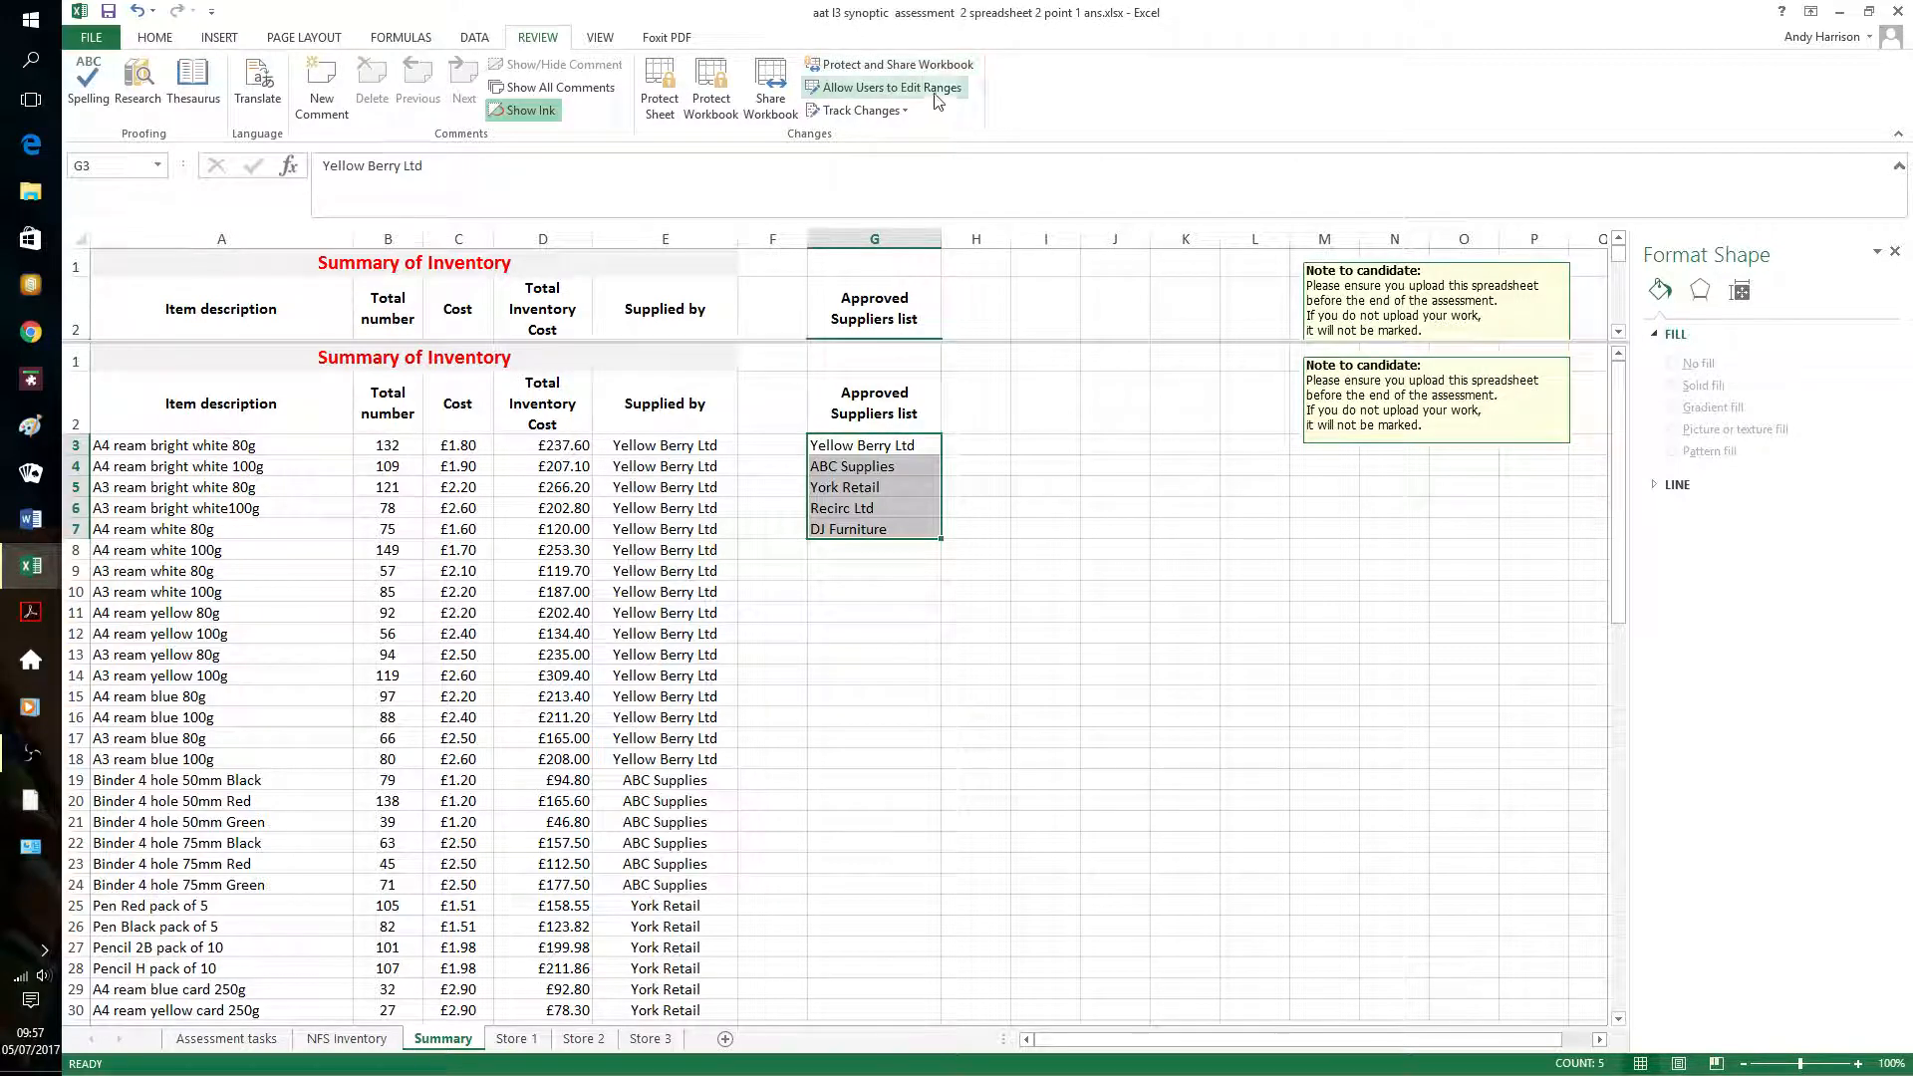
Add a user-editable range with the title Range1 for the approved suppliers G3:G7, enter and confirm its range password, and apply it
click(937, 88)
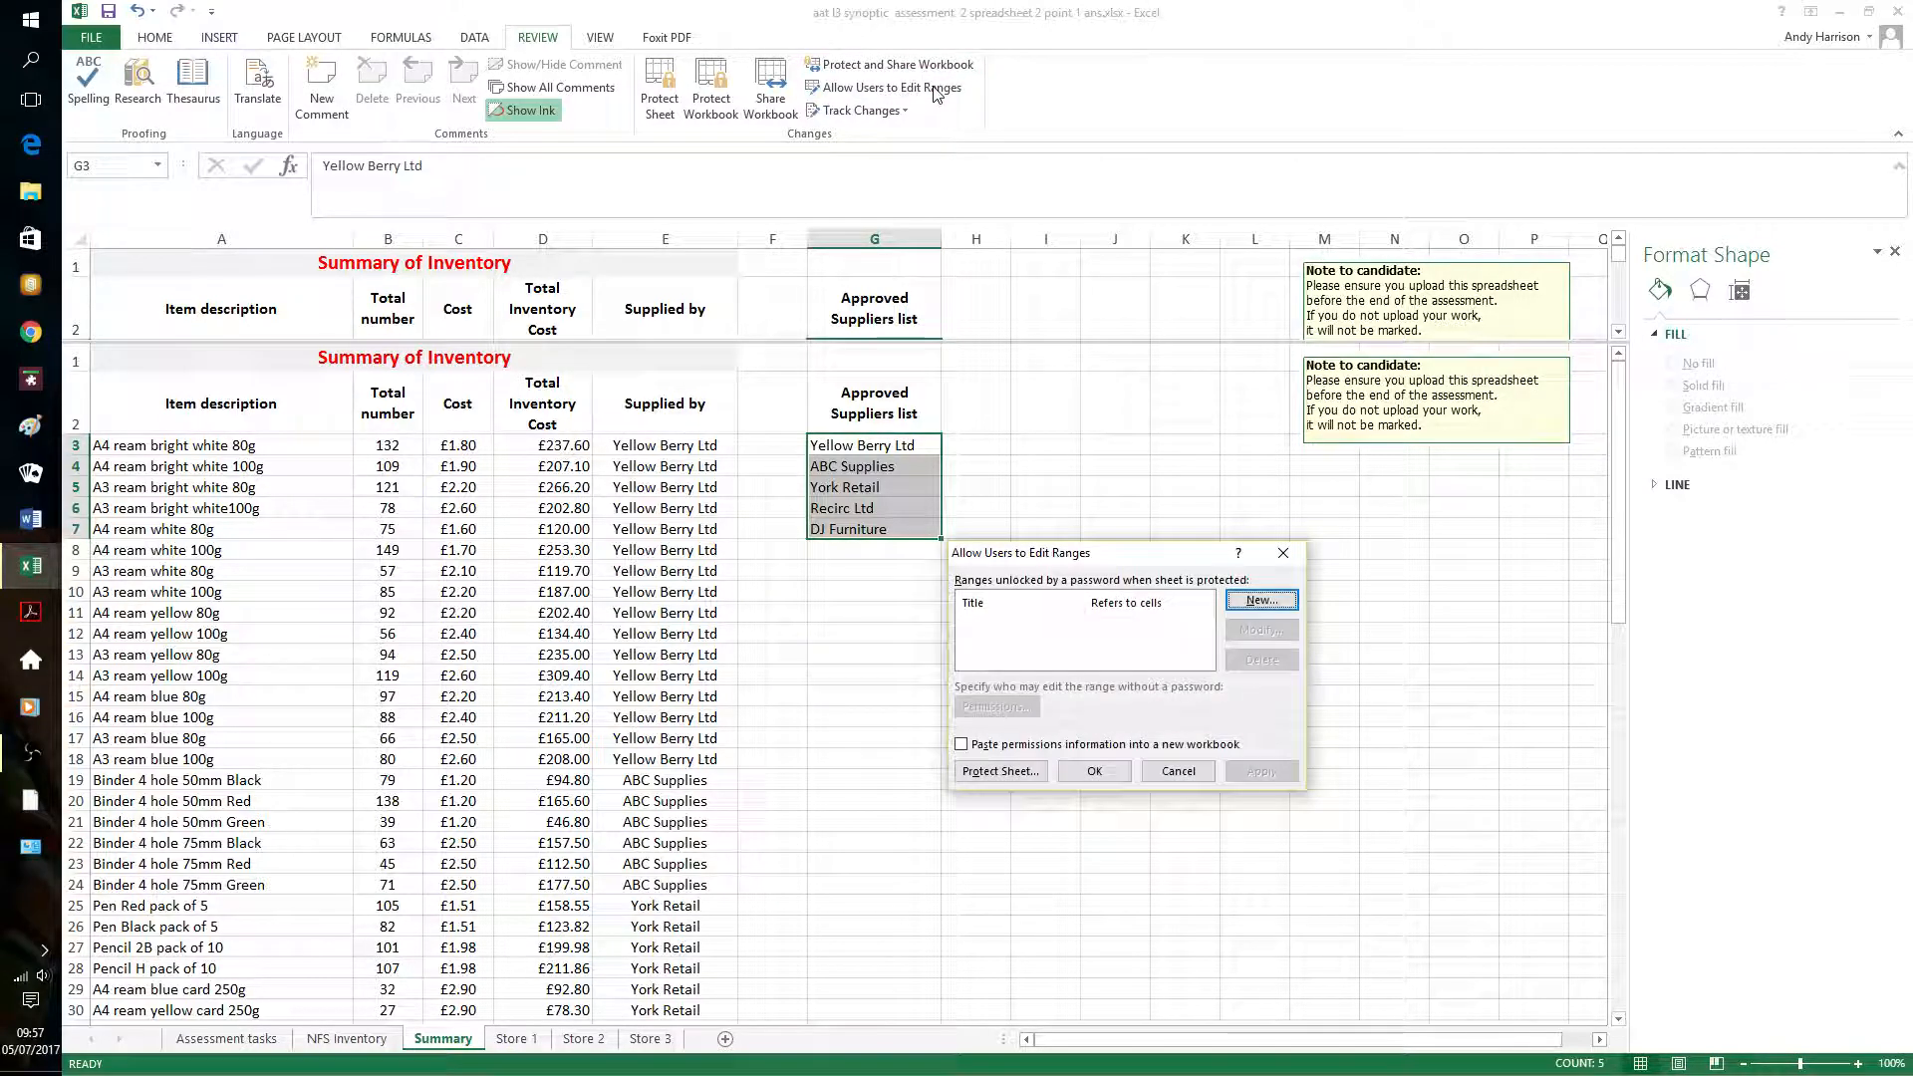
click(1247, 599)
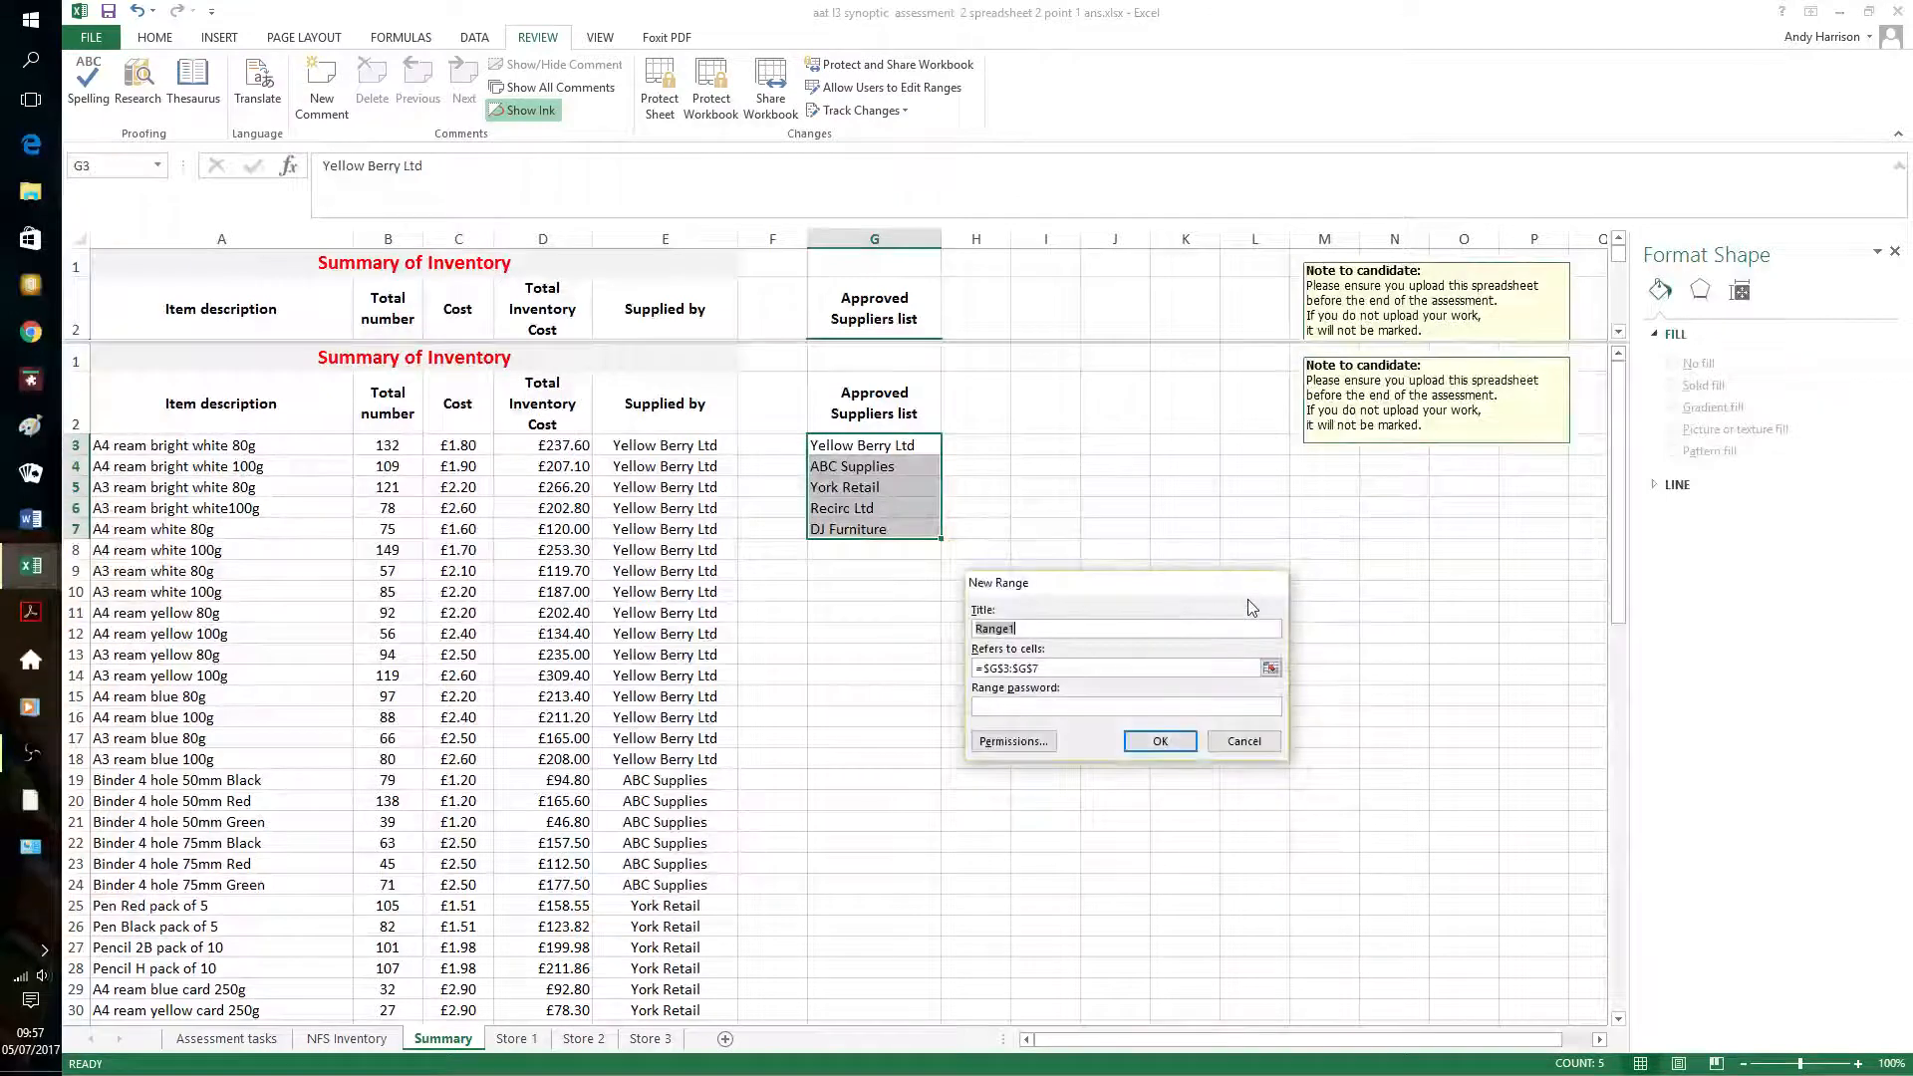
click(1045, 705)
text(●●●)
click(1158, 740)
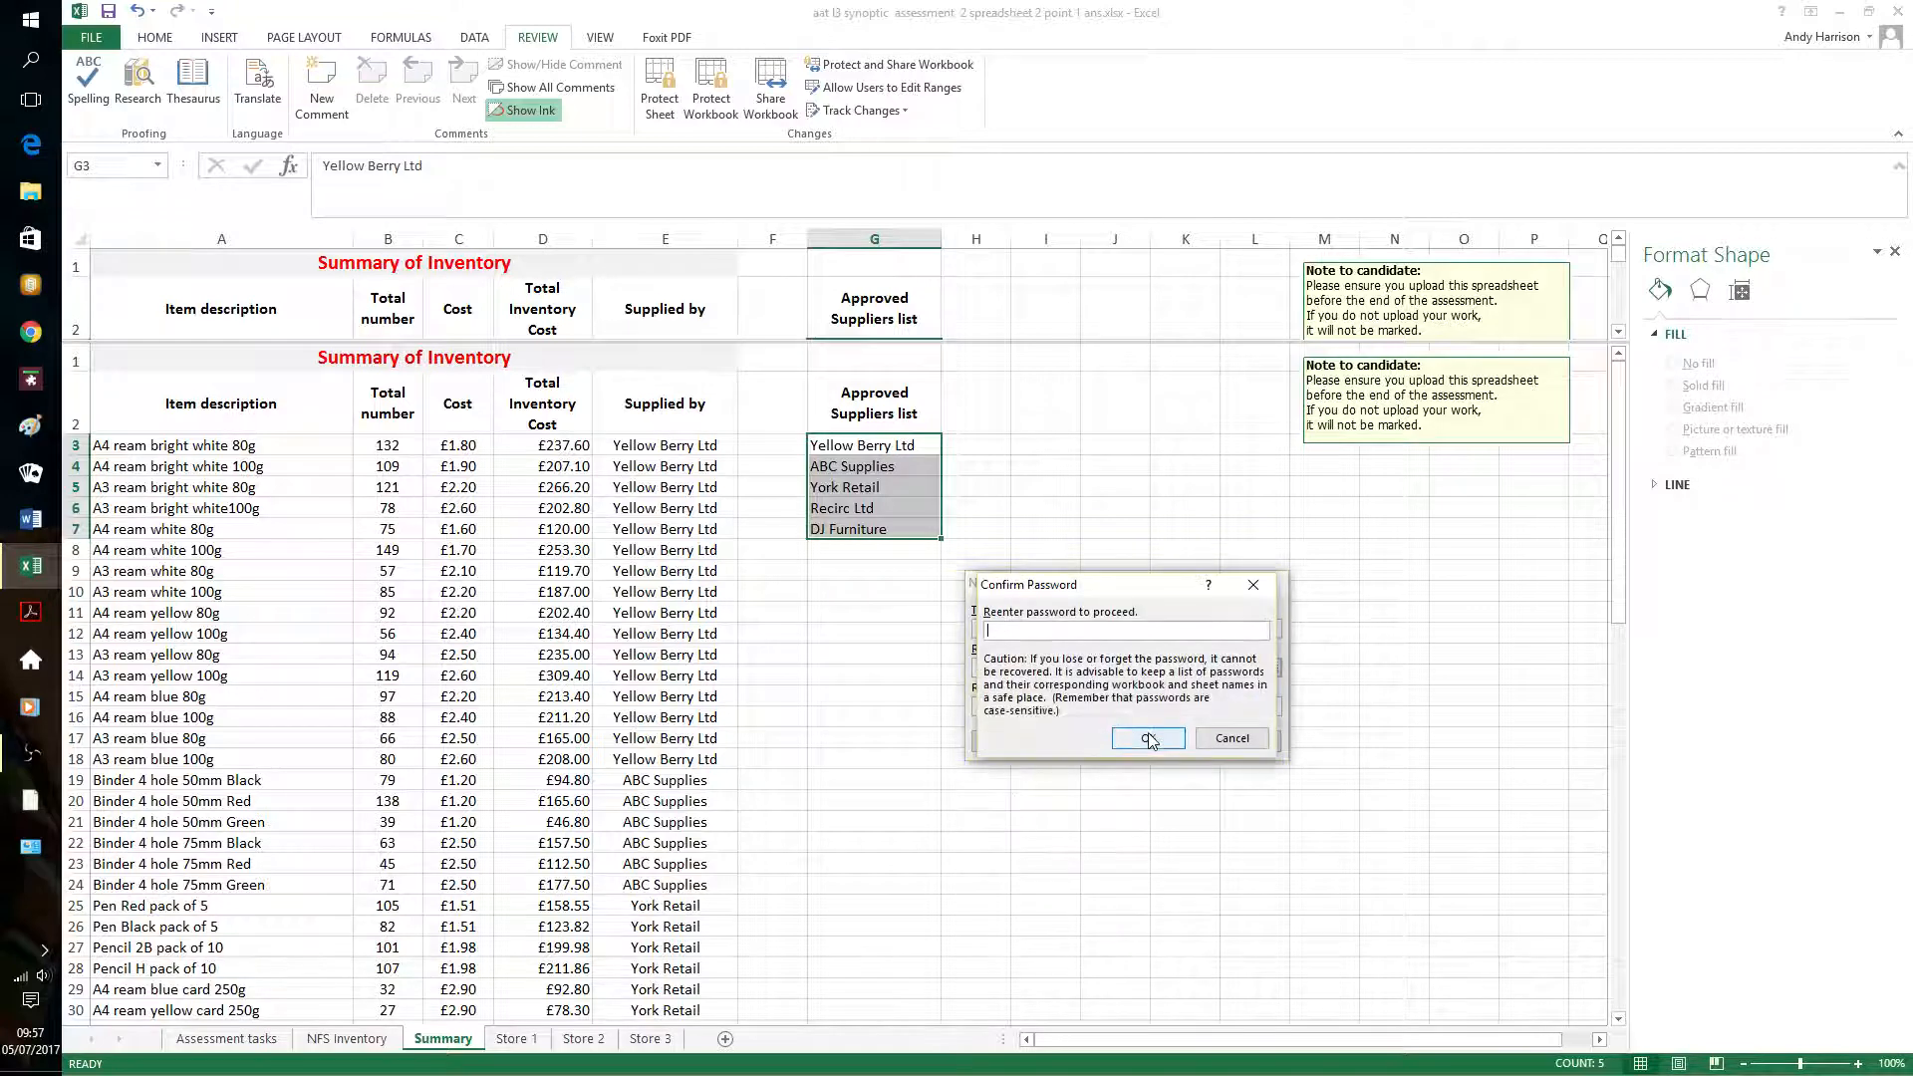
text(●●●)
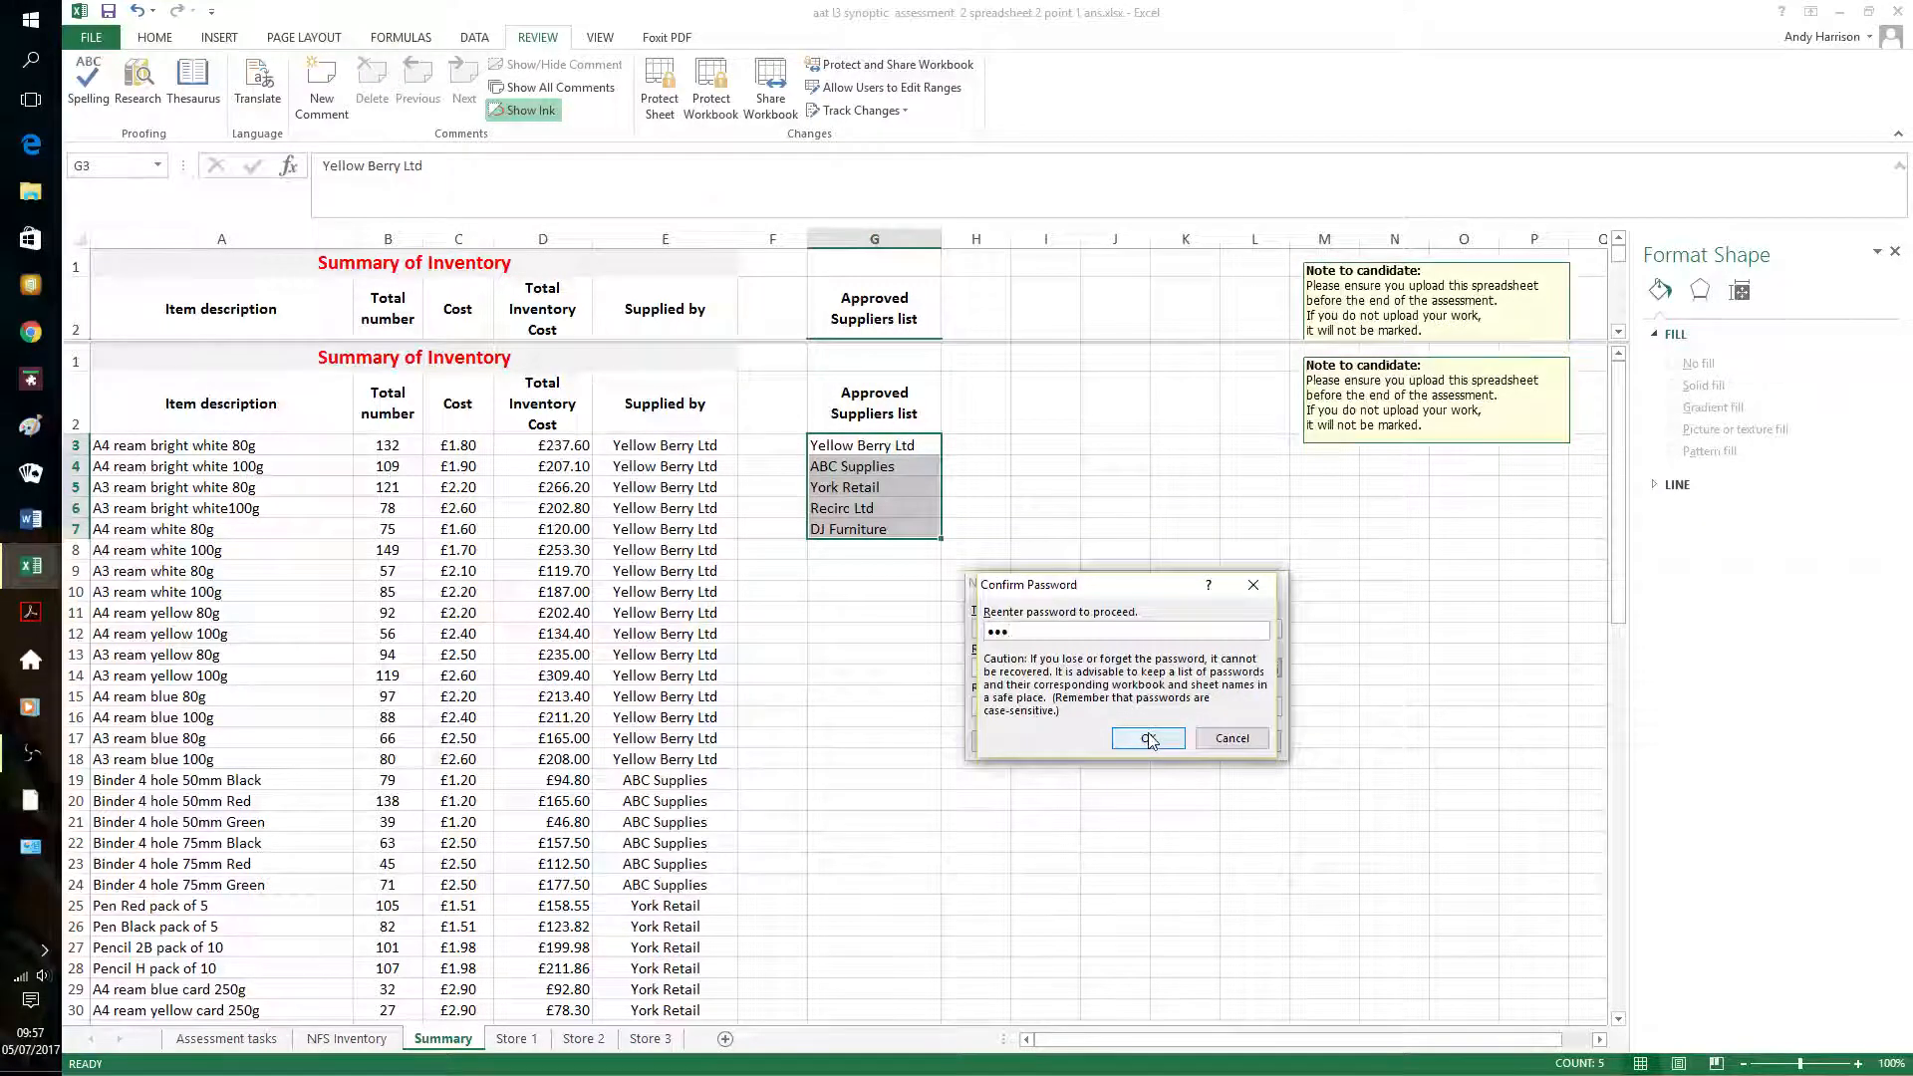
click(1148, 739)
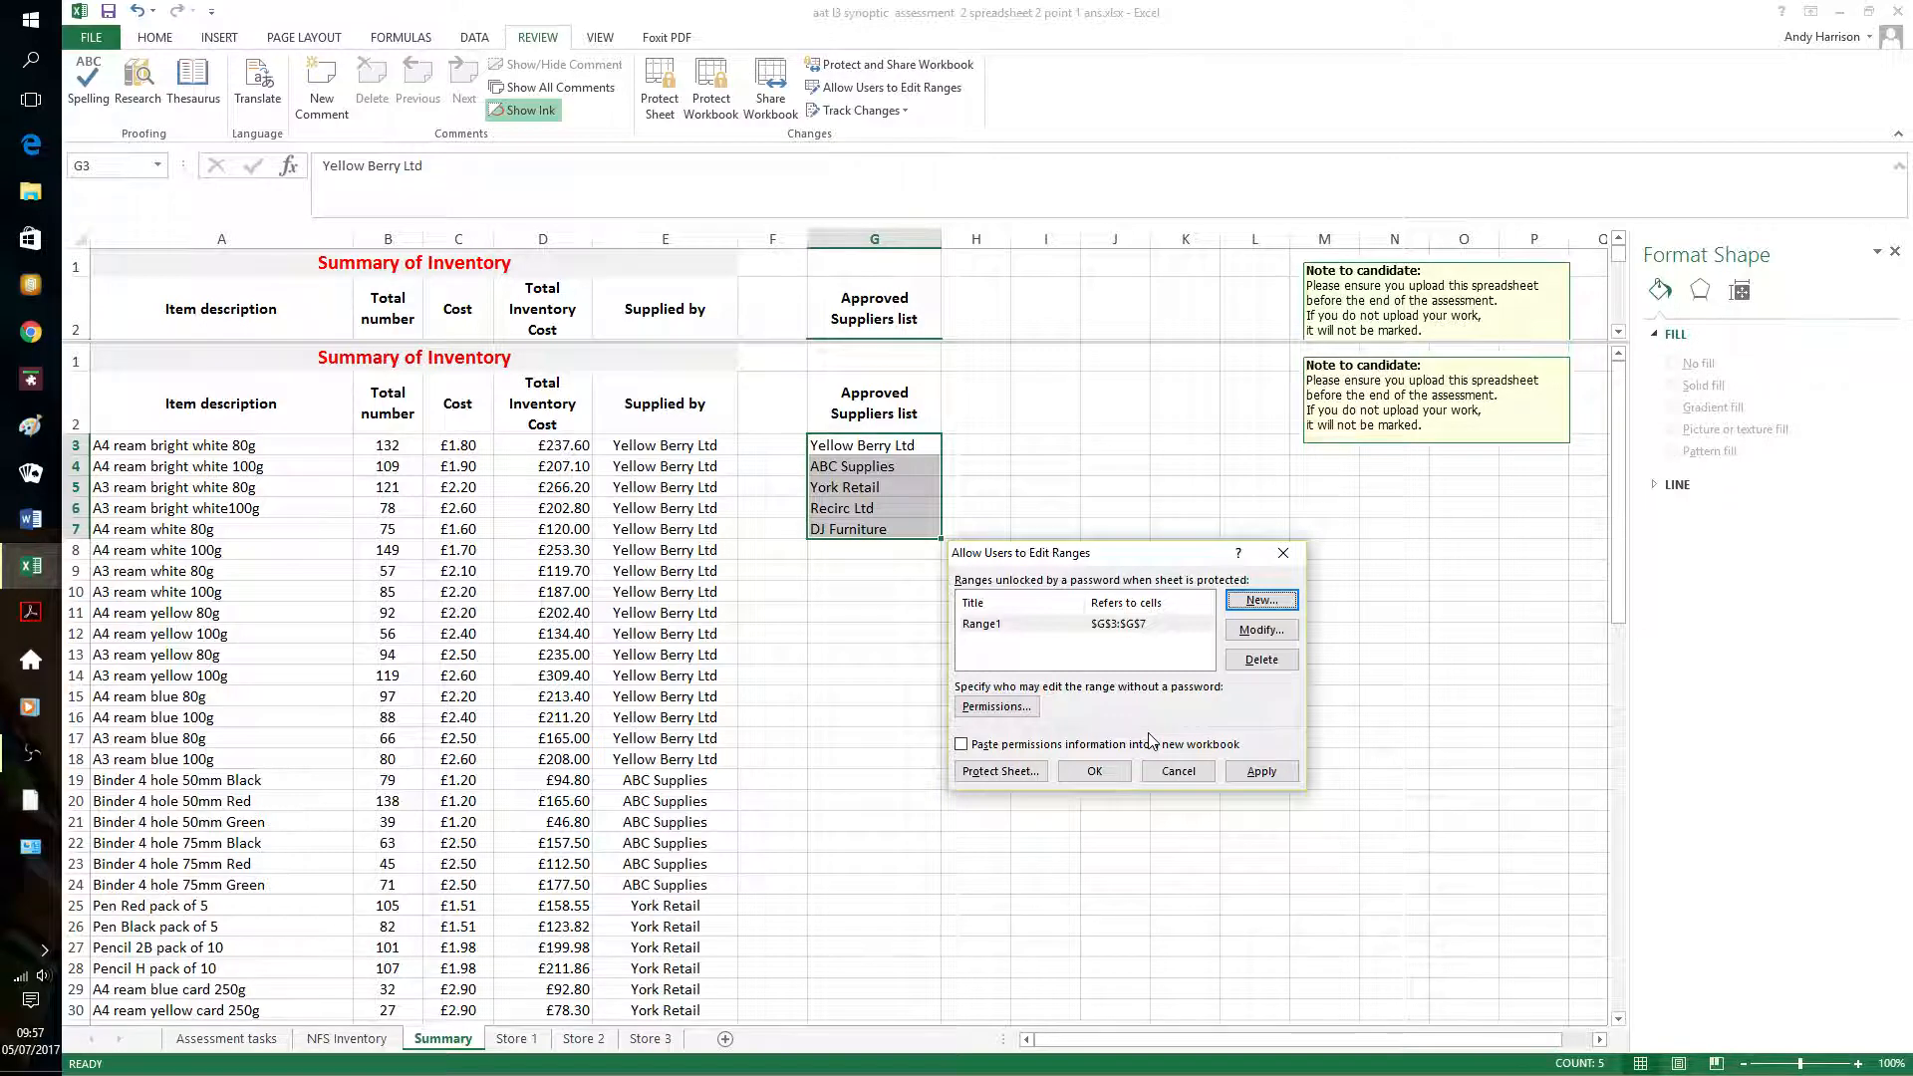
click(1268, 777)
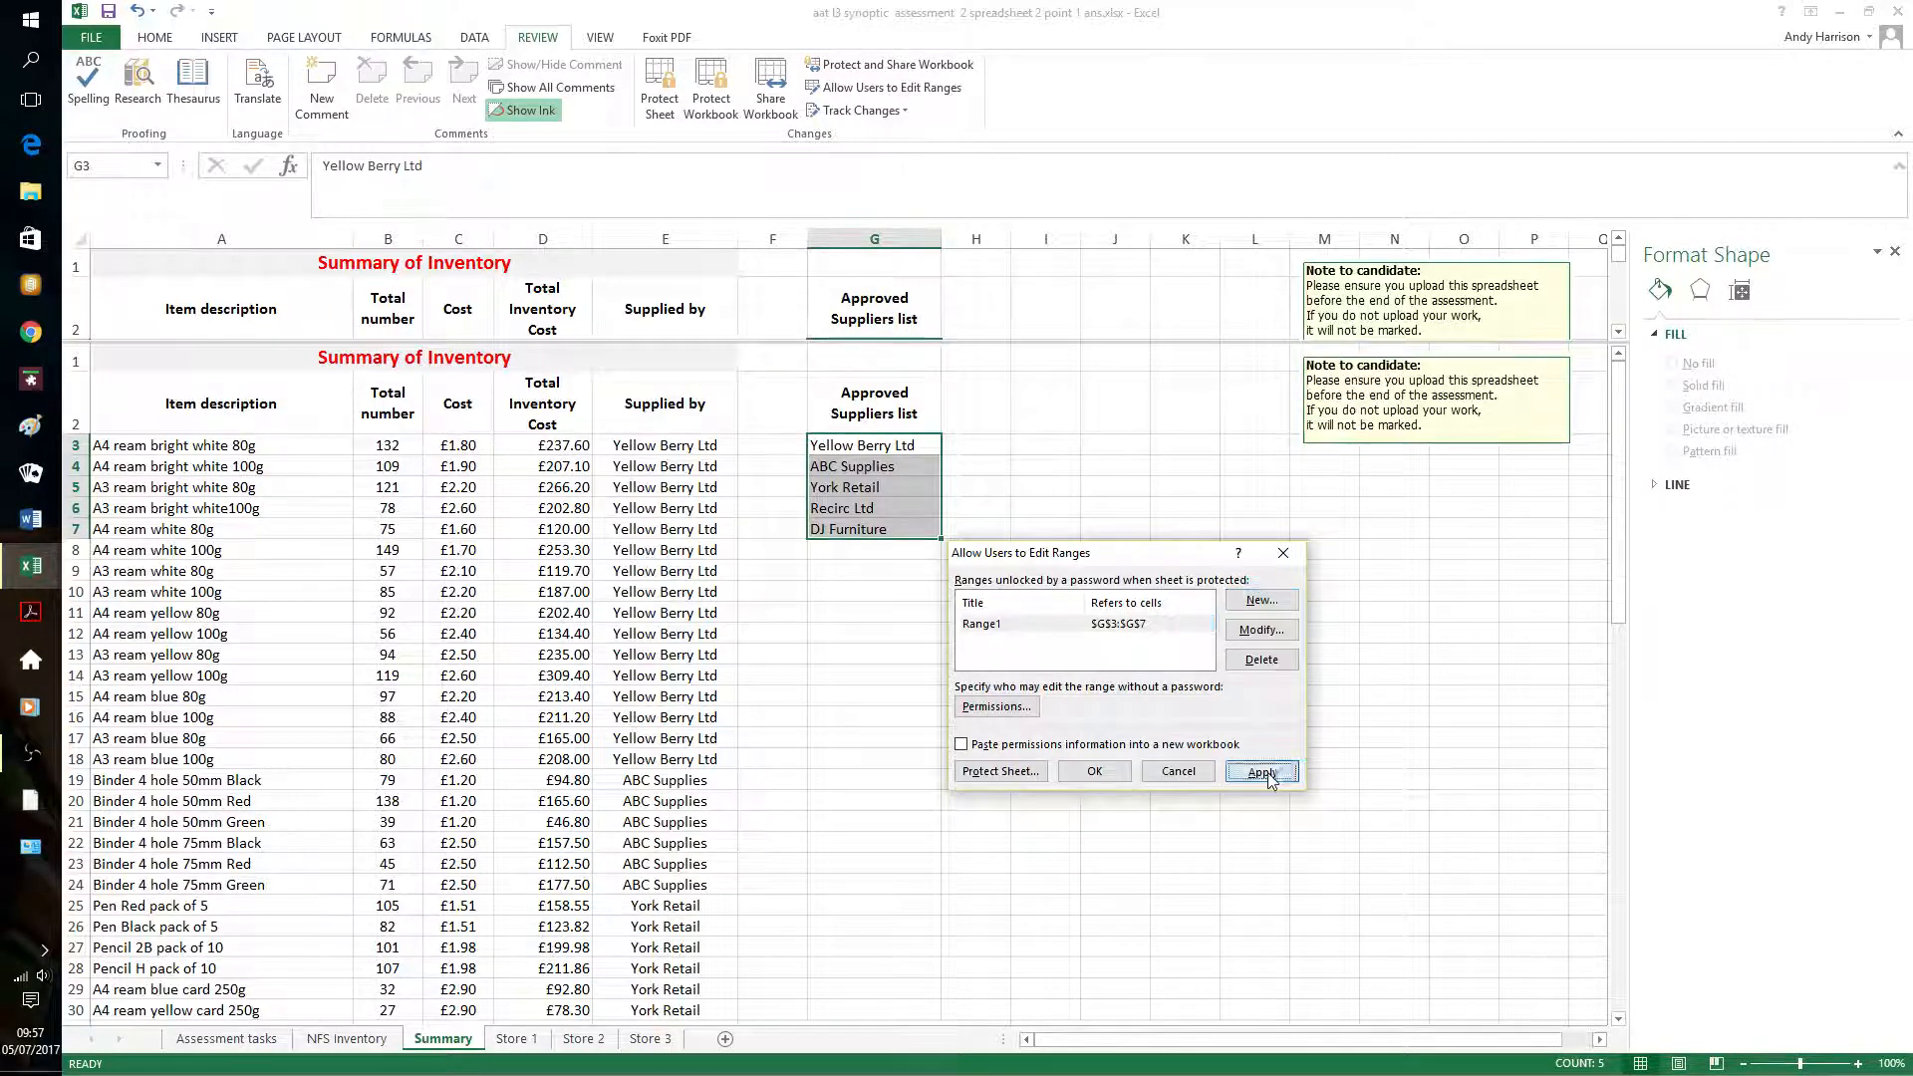
click(1096, 773)
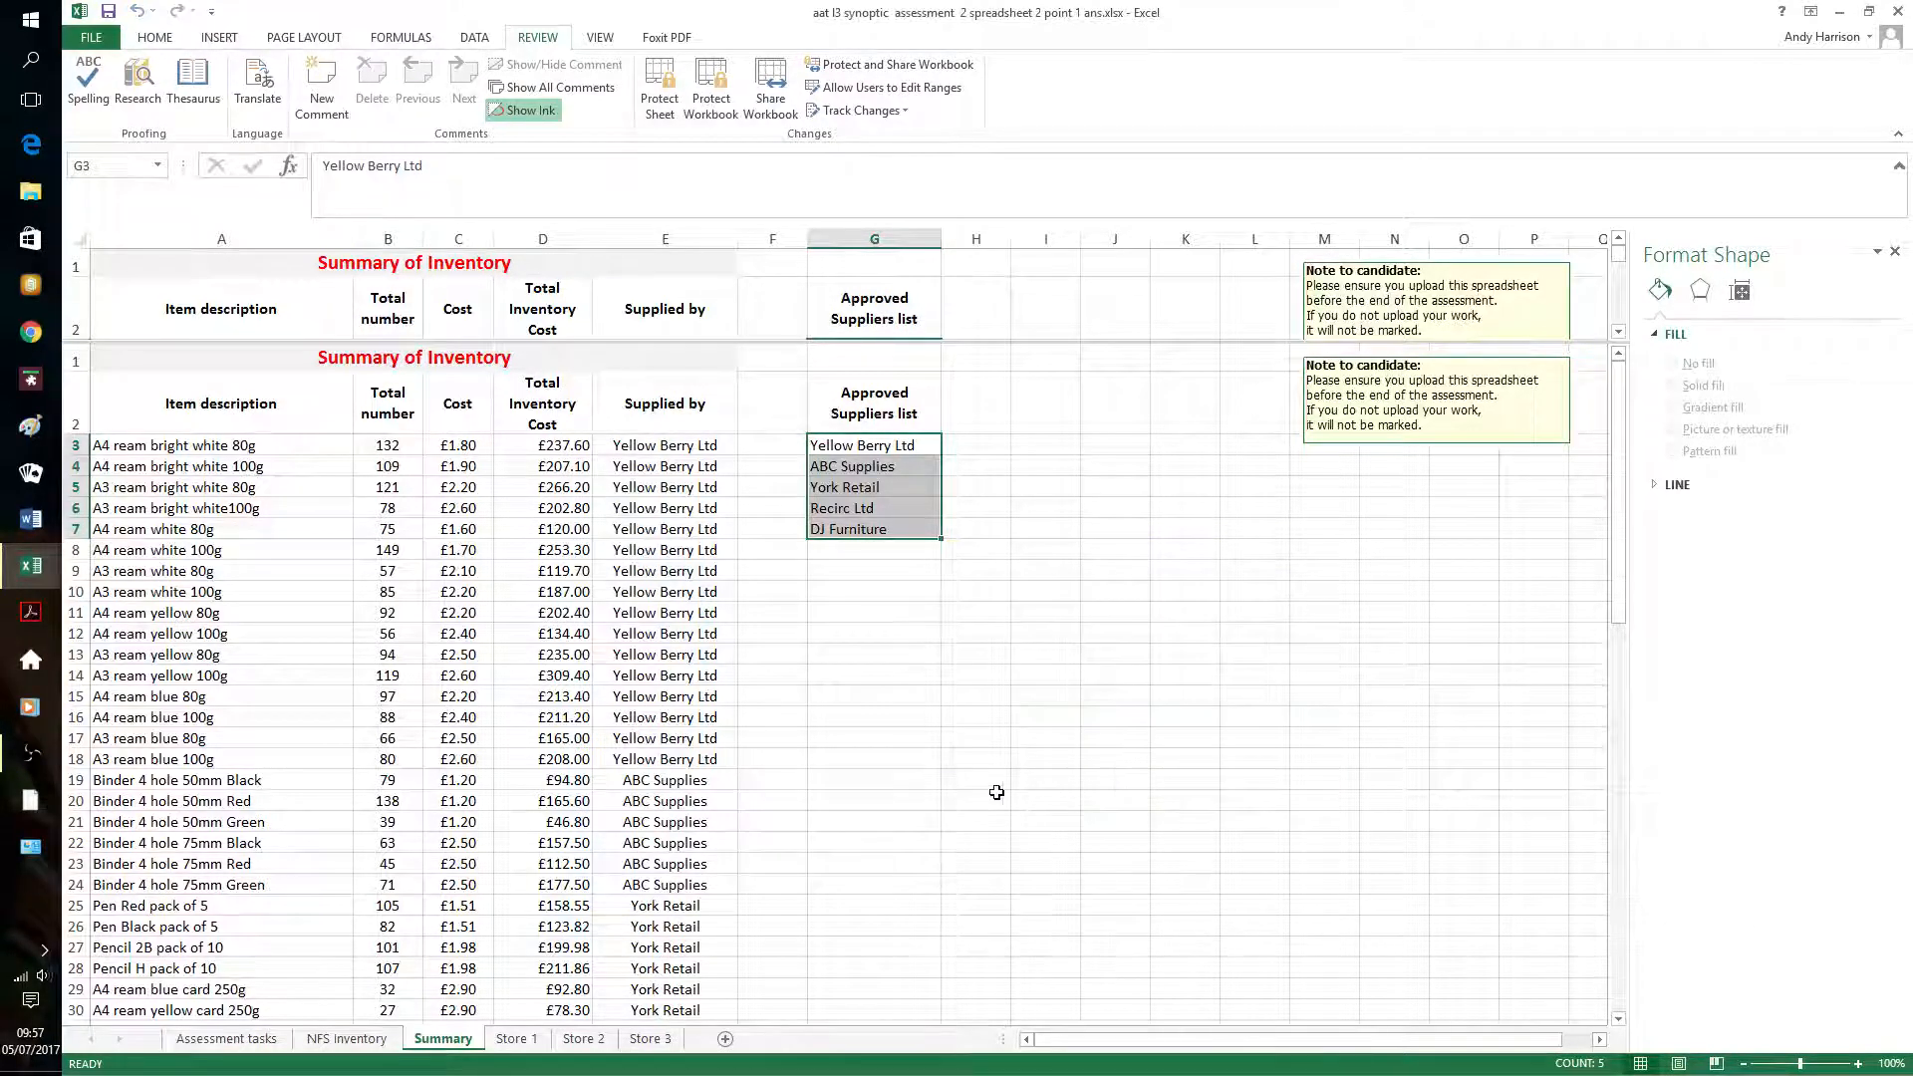
Close the inventory workbook and save its changes
click(996, 786)
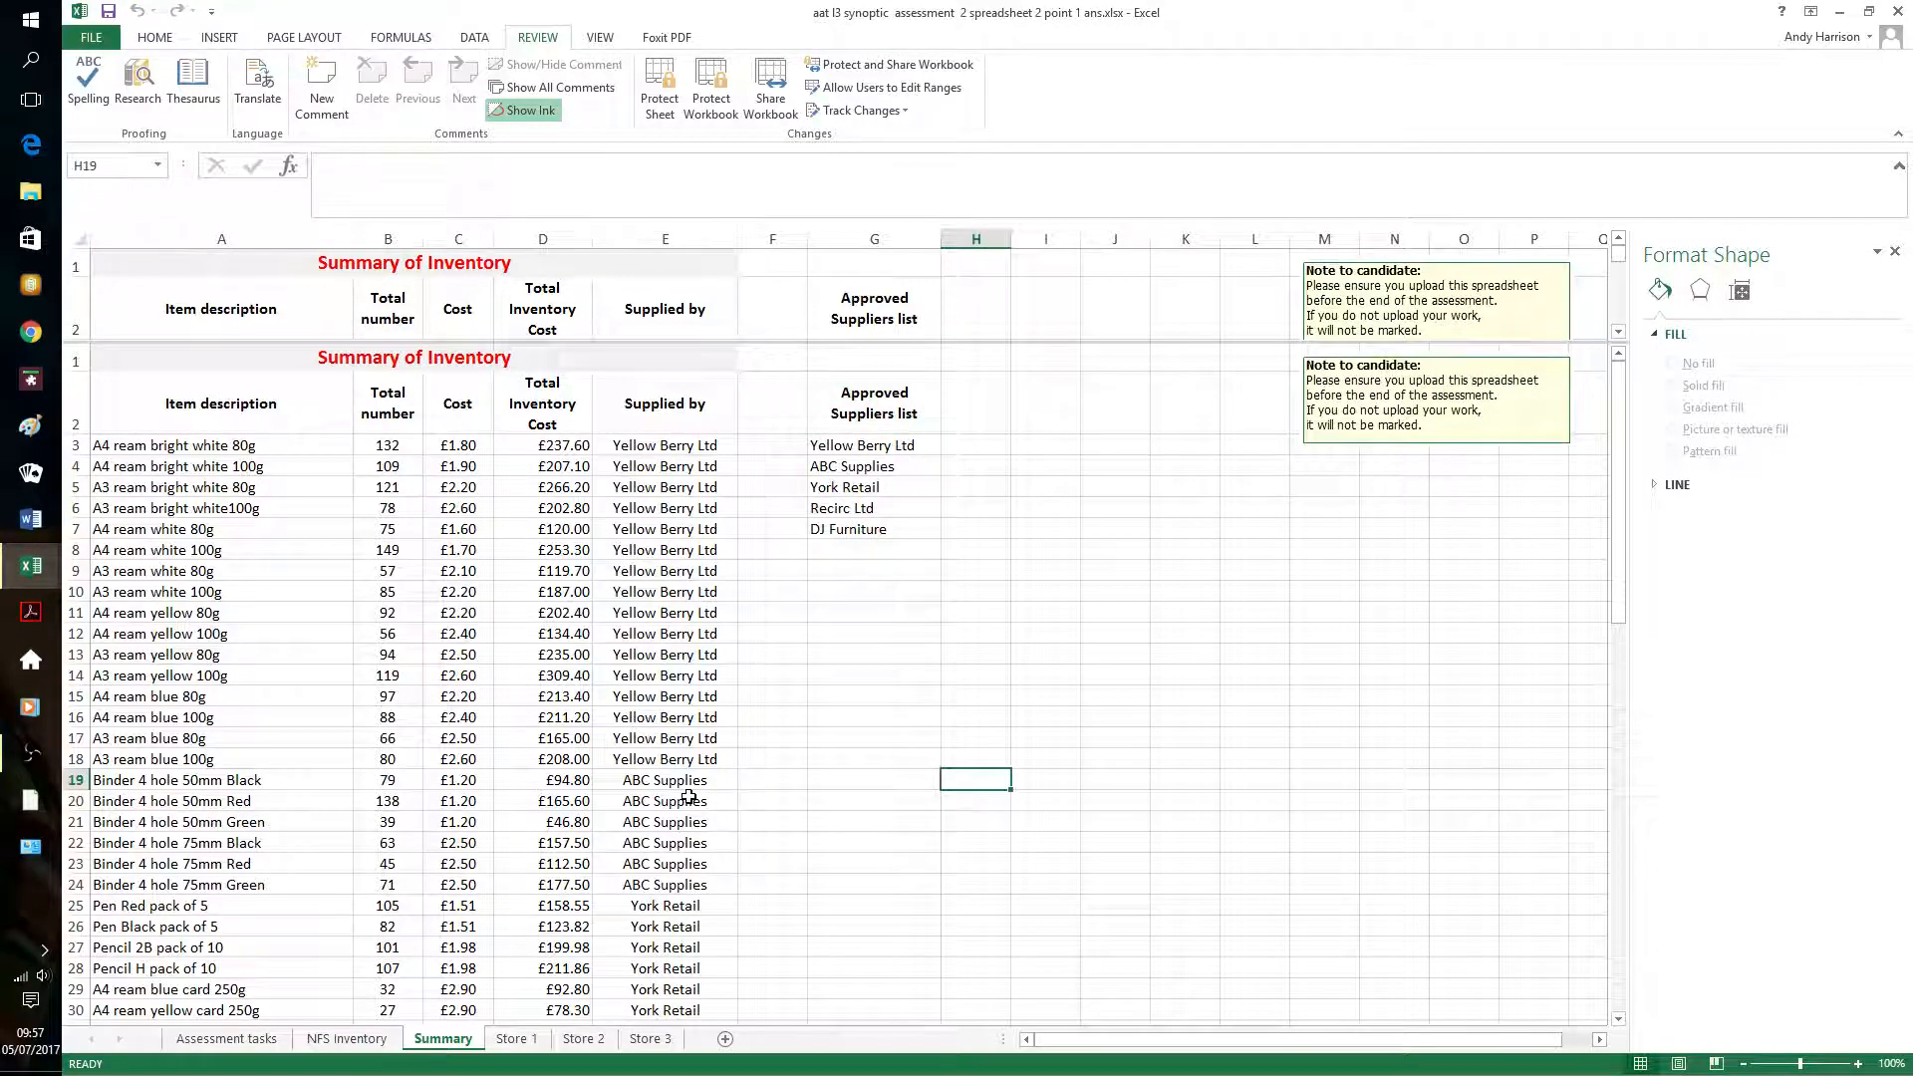
key(alt+F4)
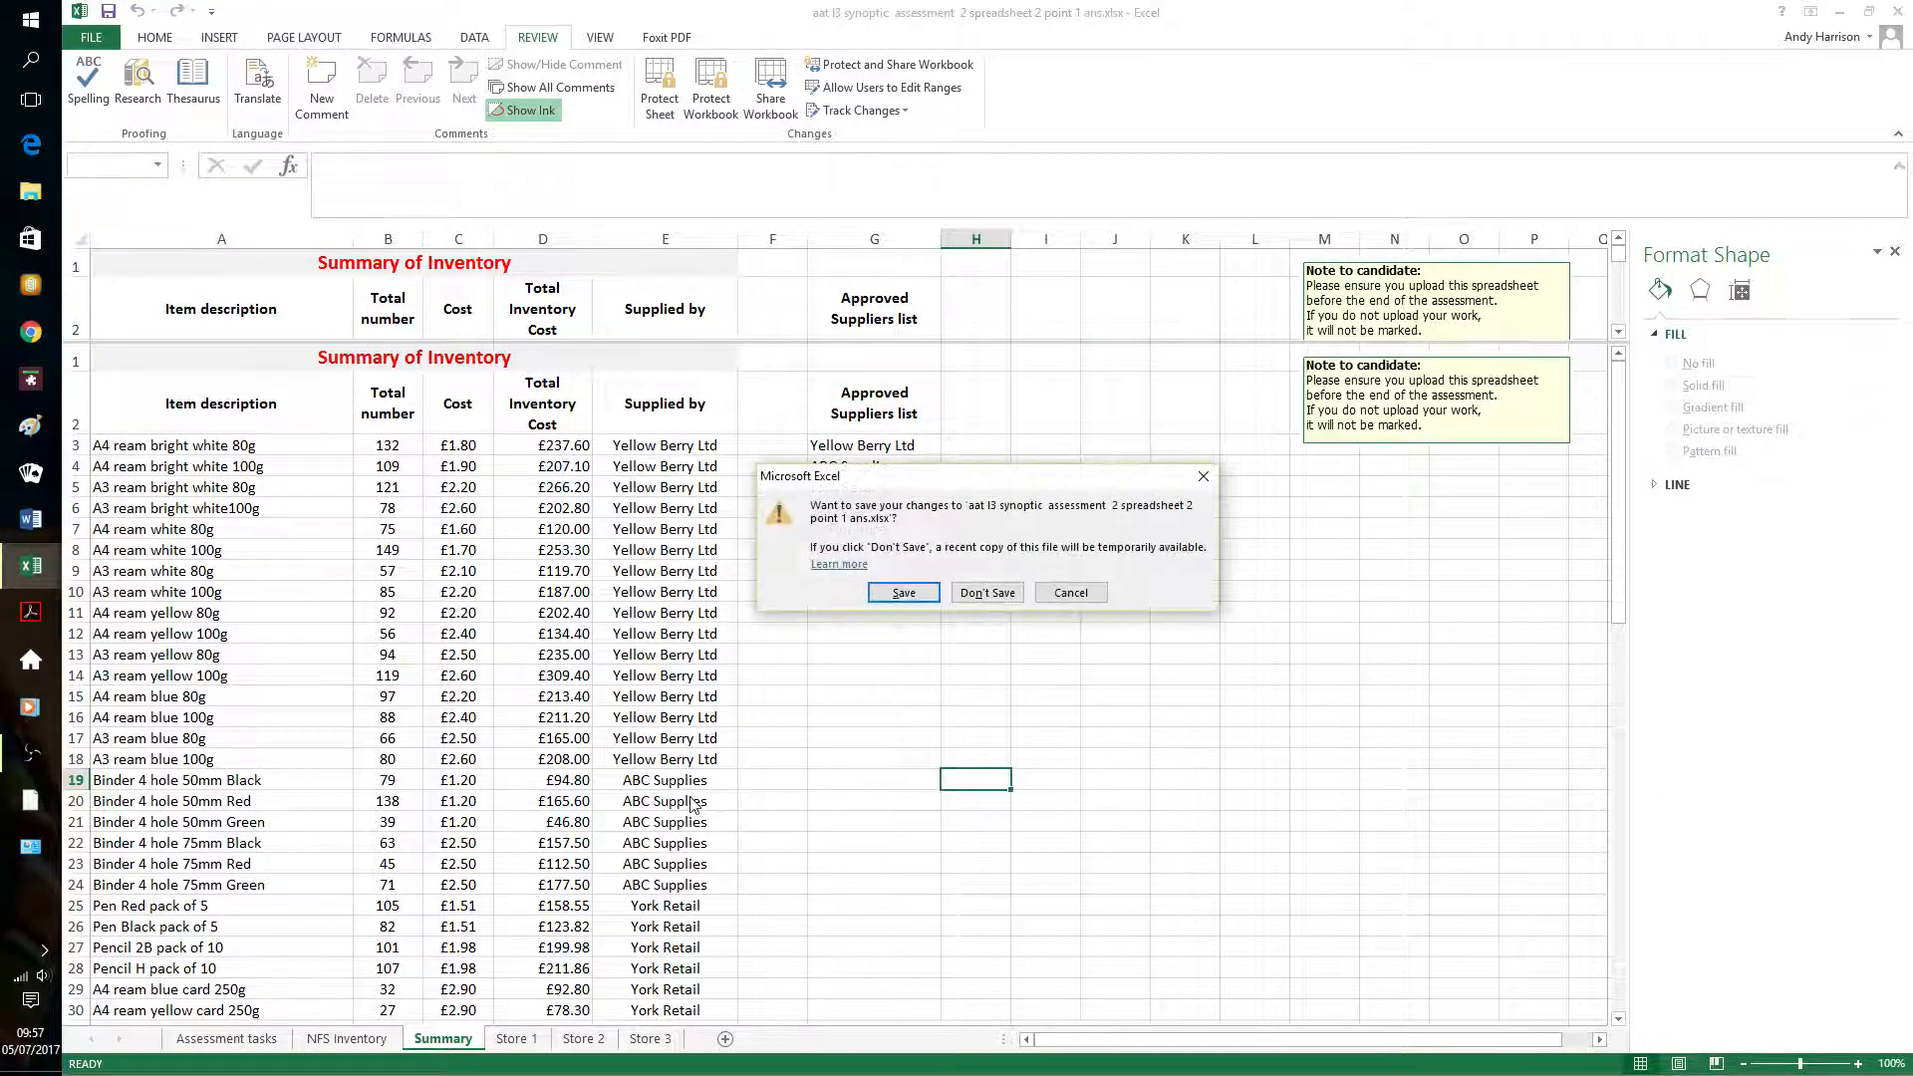
click(902, 592)
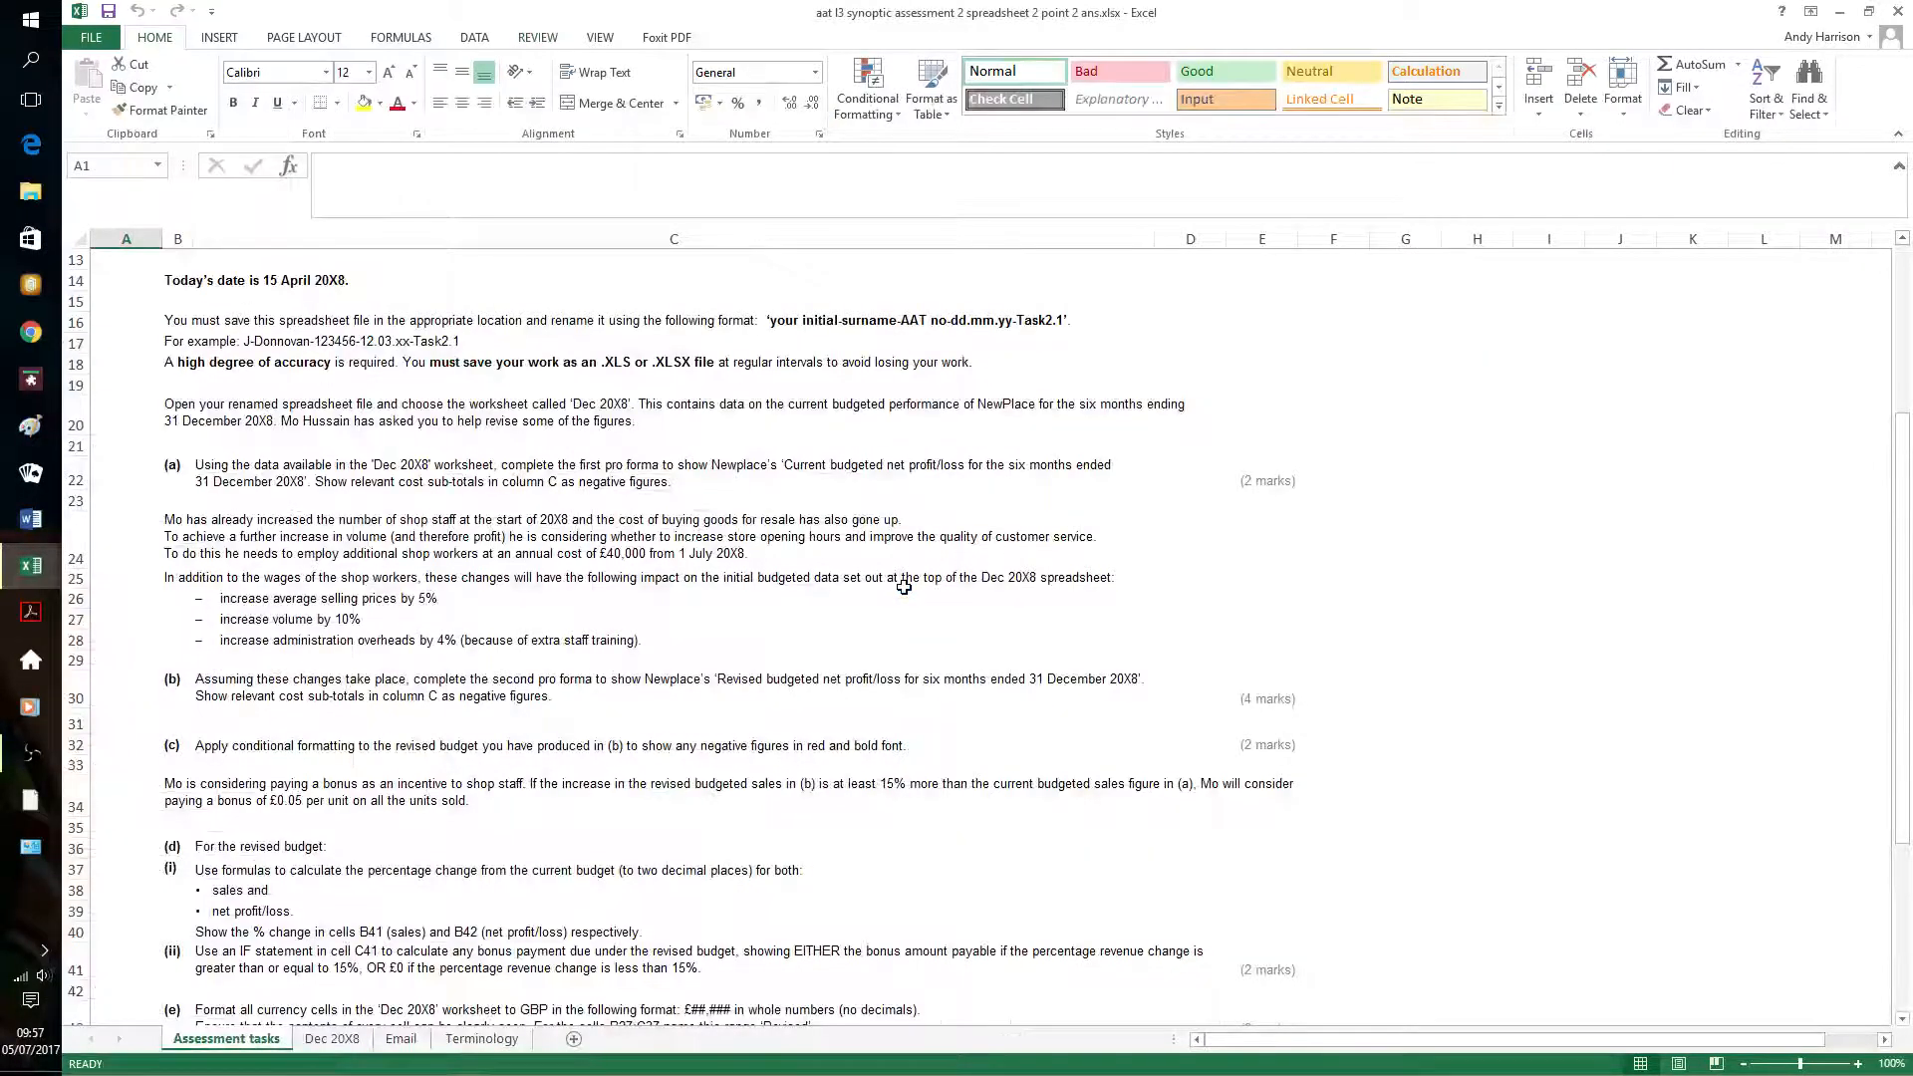
Review the Task 2.2 instructions, then calculate current budgeted Sales in C13 of the Dec 20X8 sheet with =b4*b5
scroll(897, 587, up, 3)
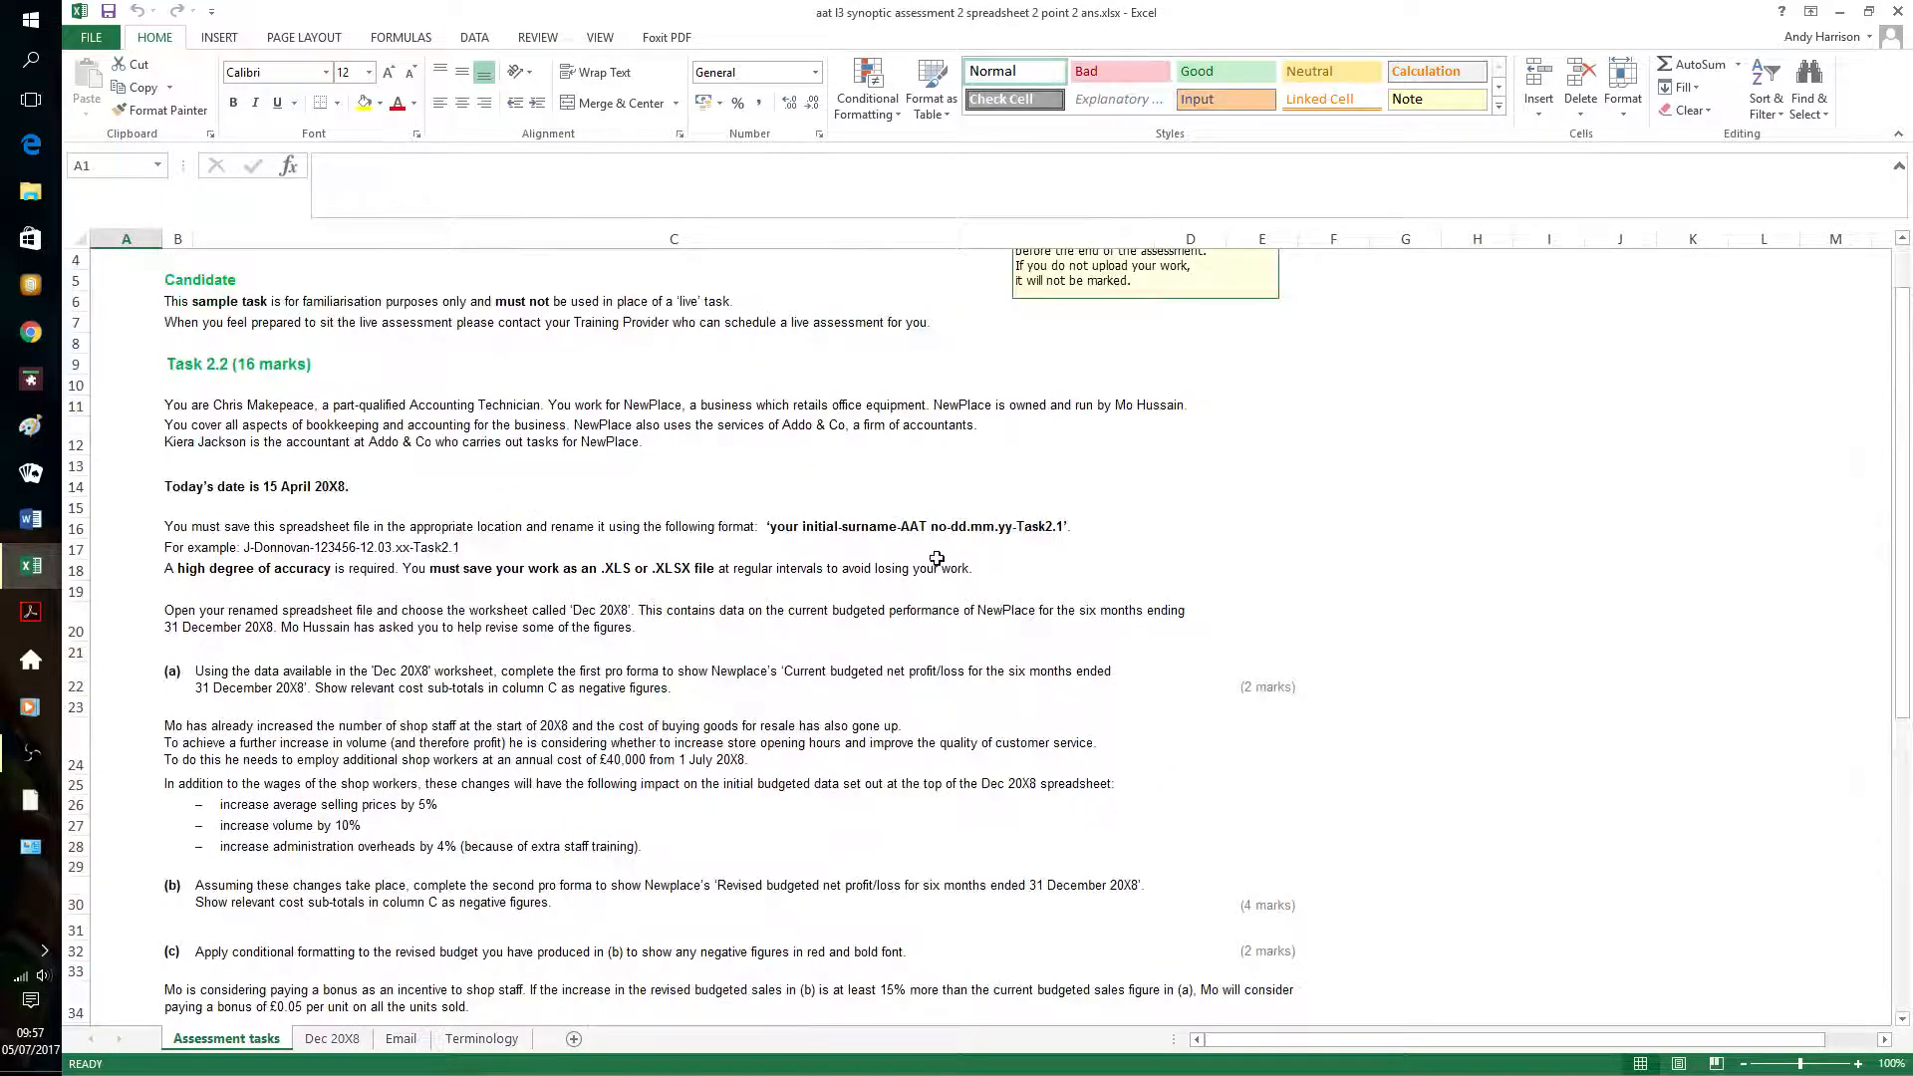
scroll(935, 554, down, 1)
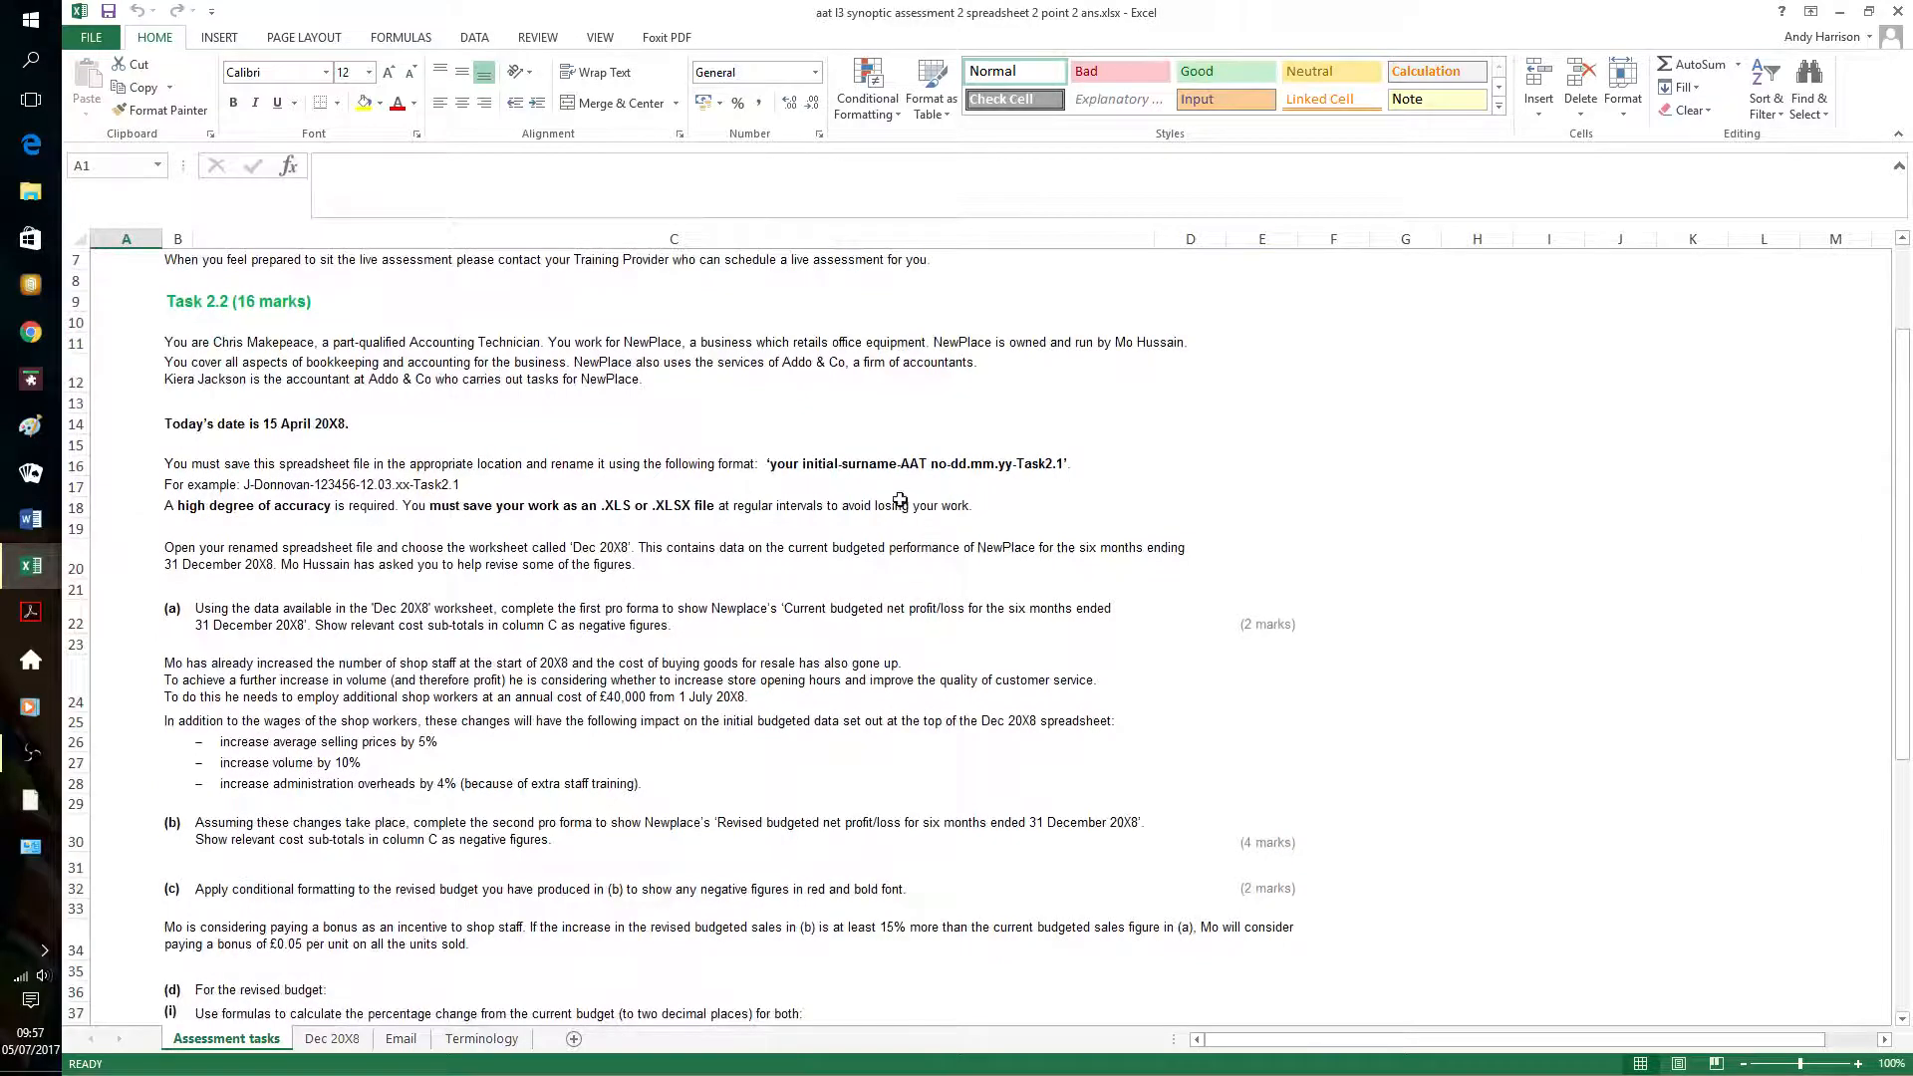
scroll(1056, 478, down, 1)
scroll(1057, 478, down, 2)
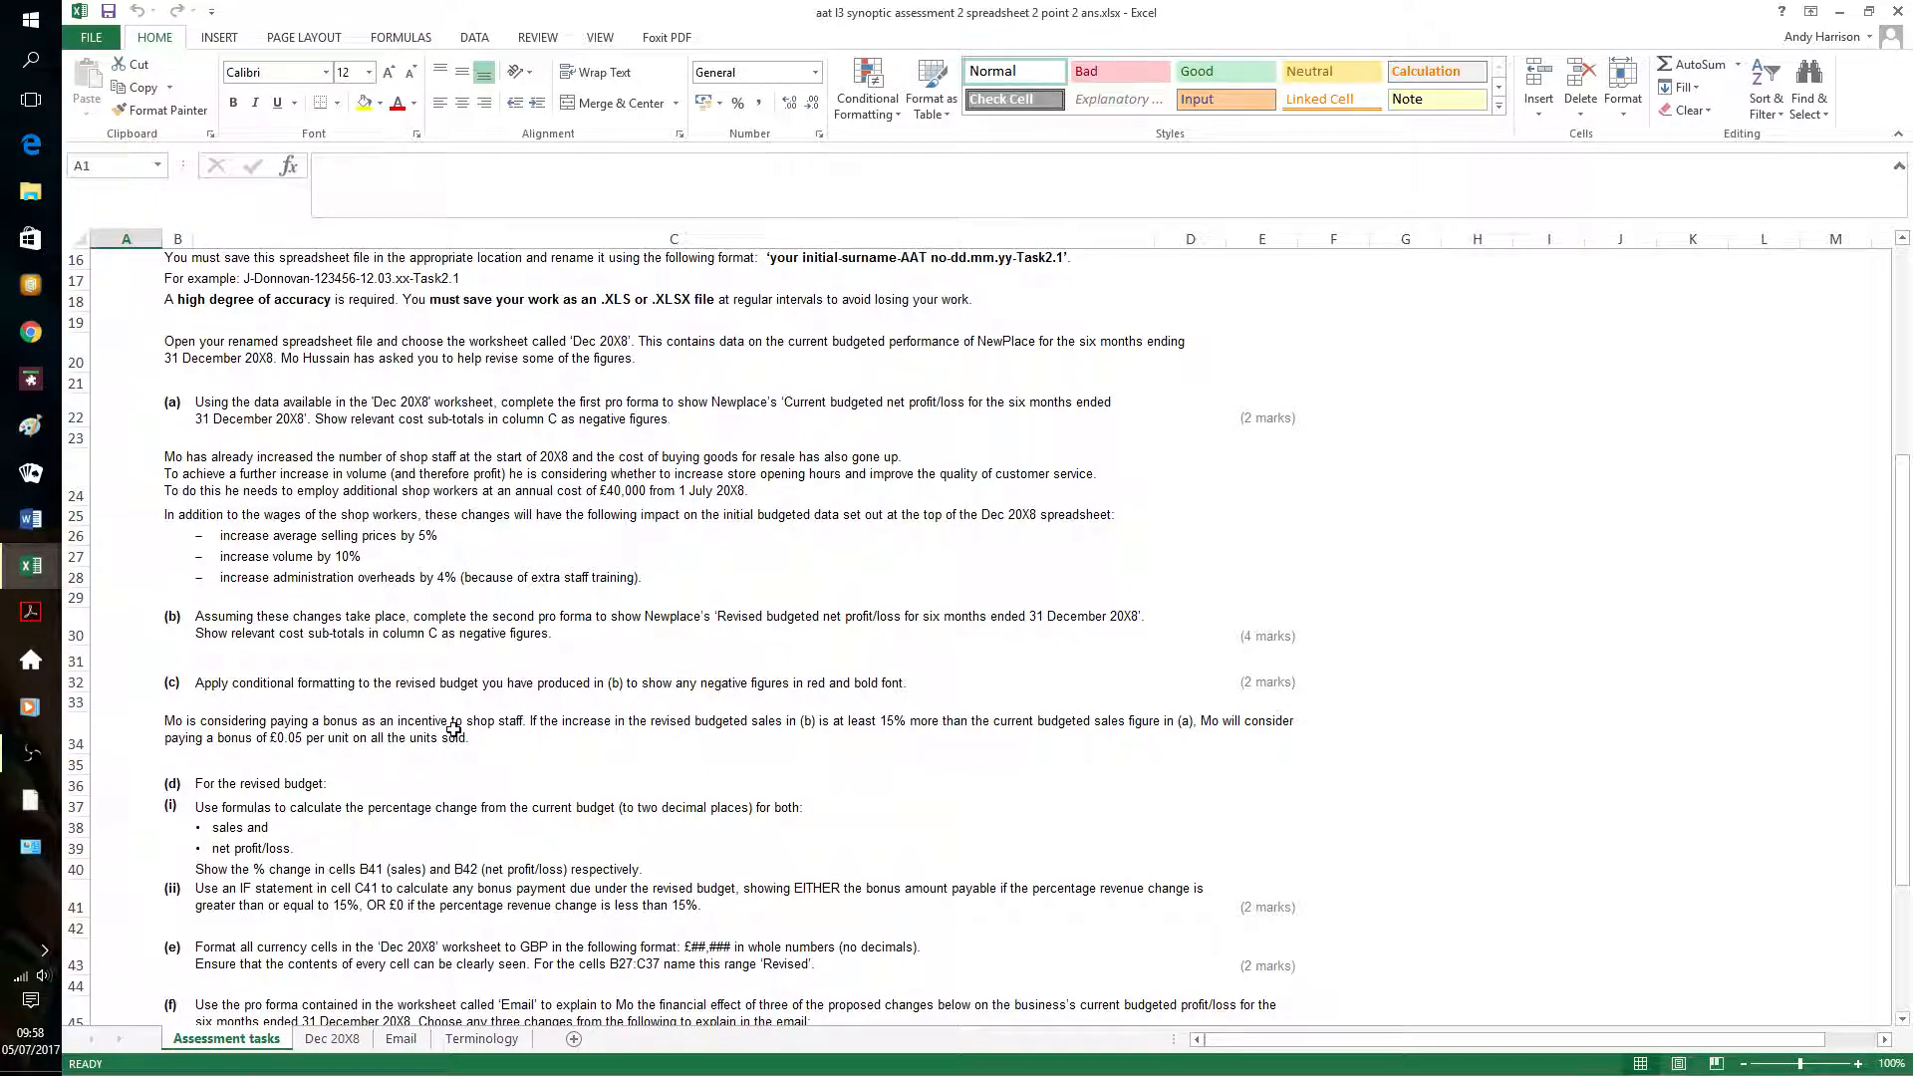
click(361, 1041)
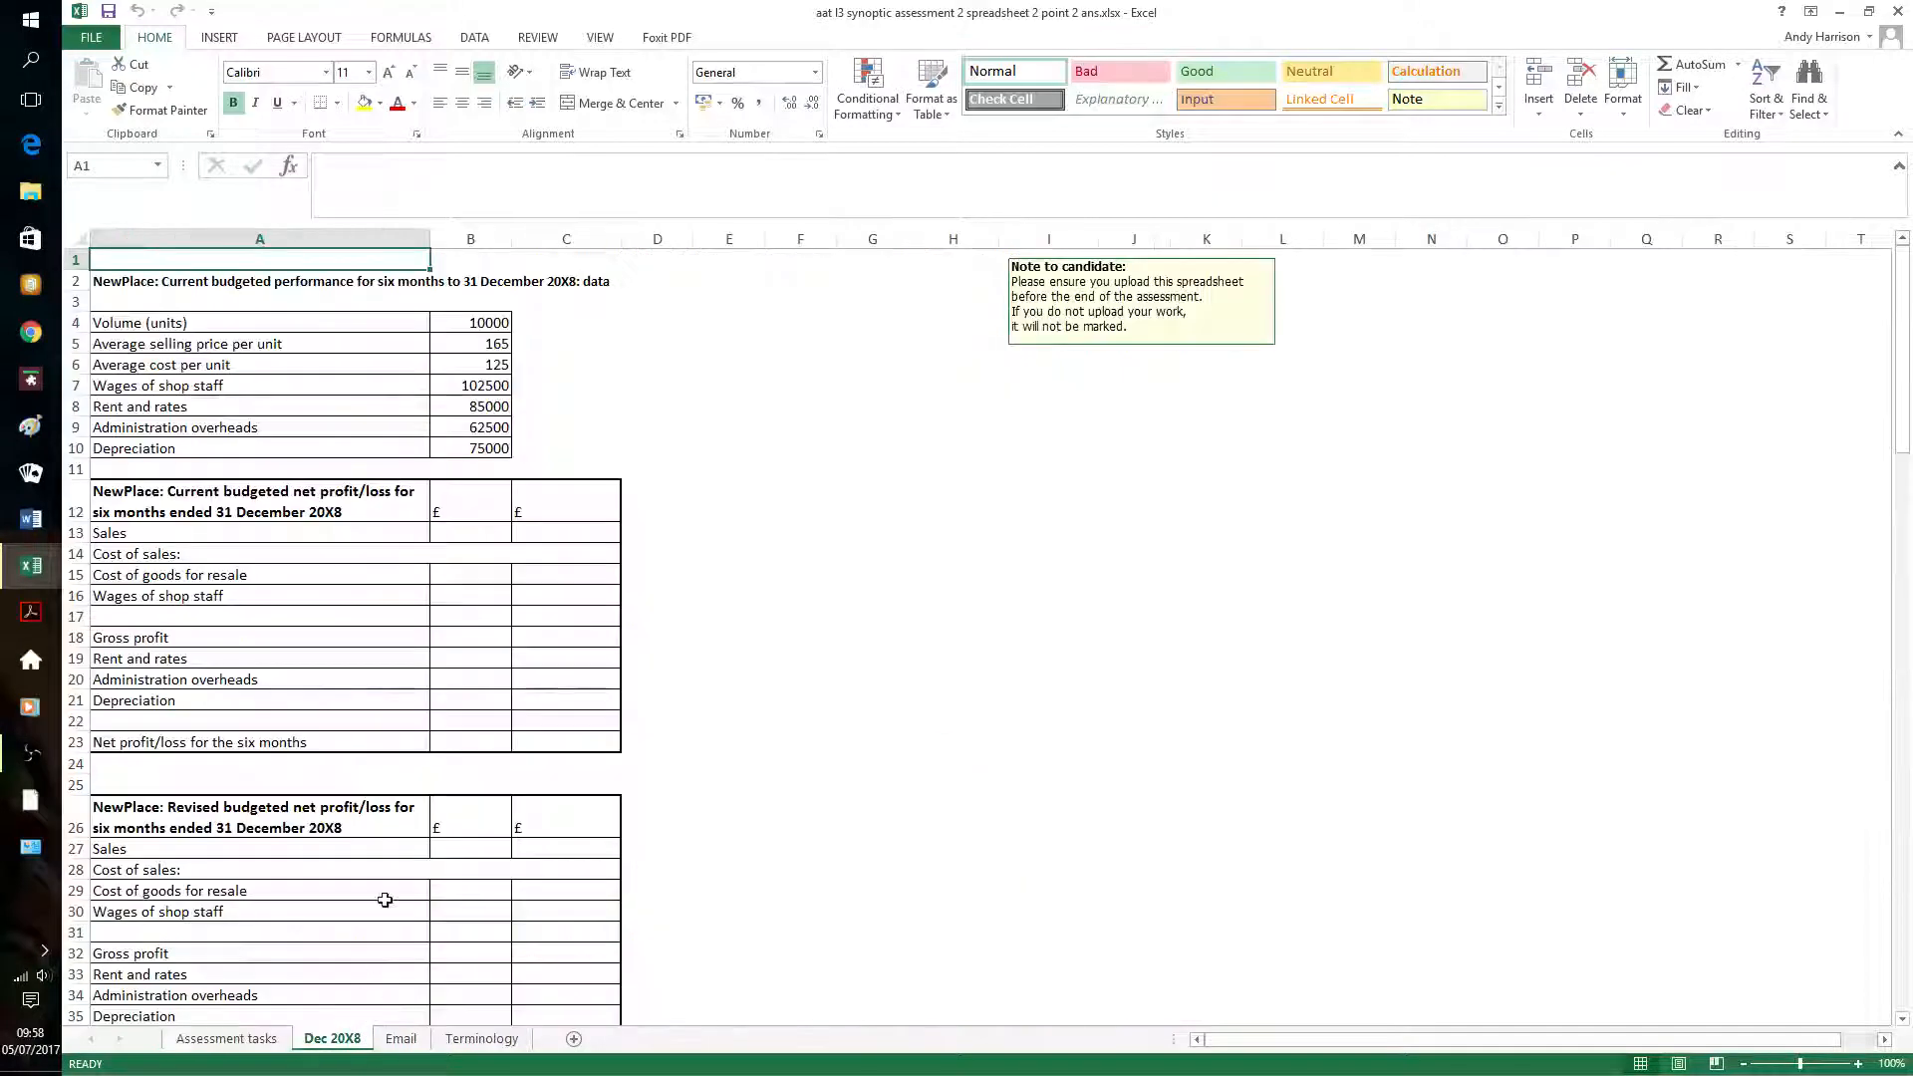
click(562, 536)
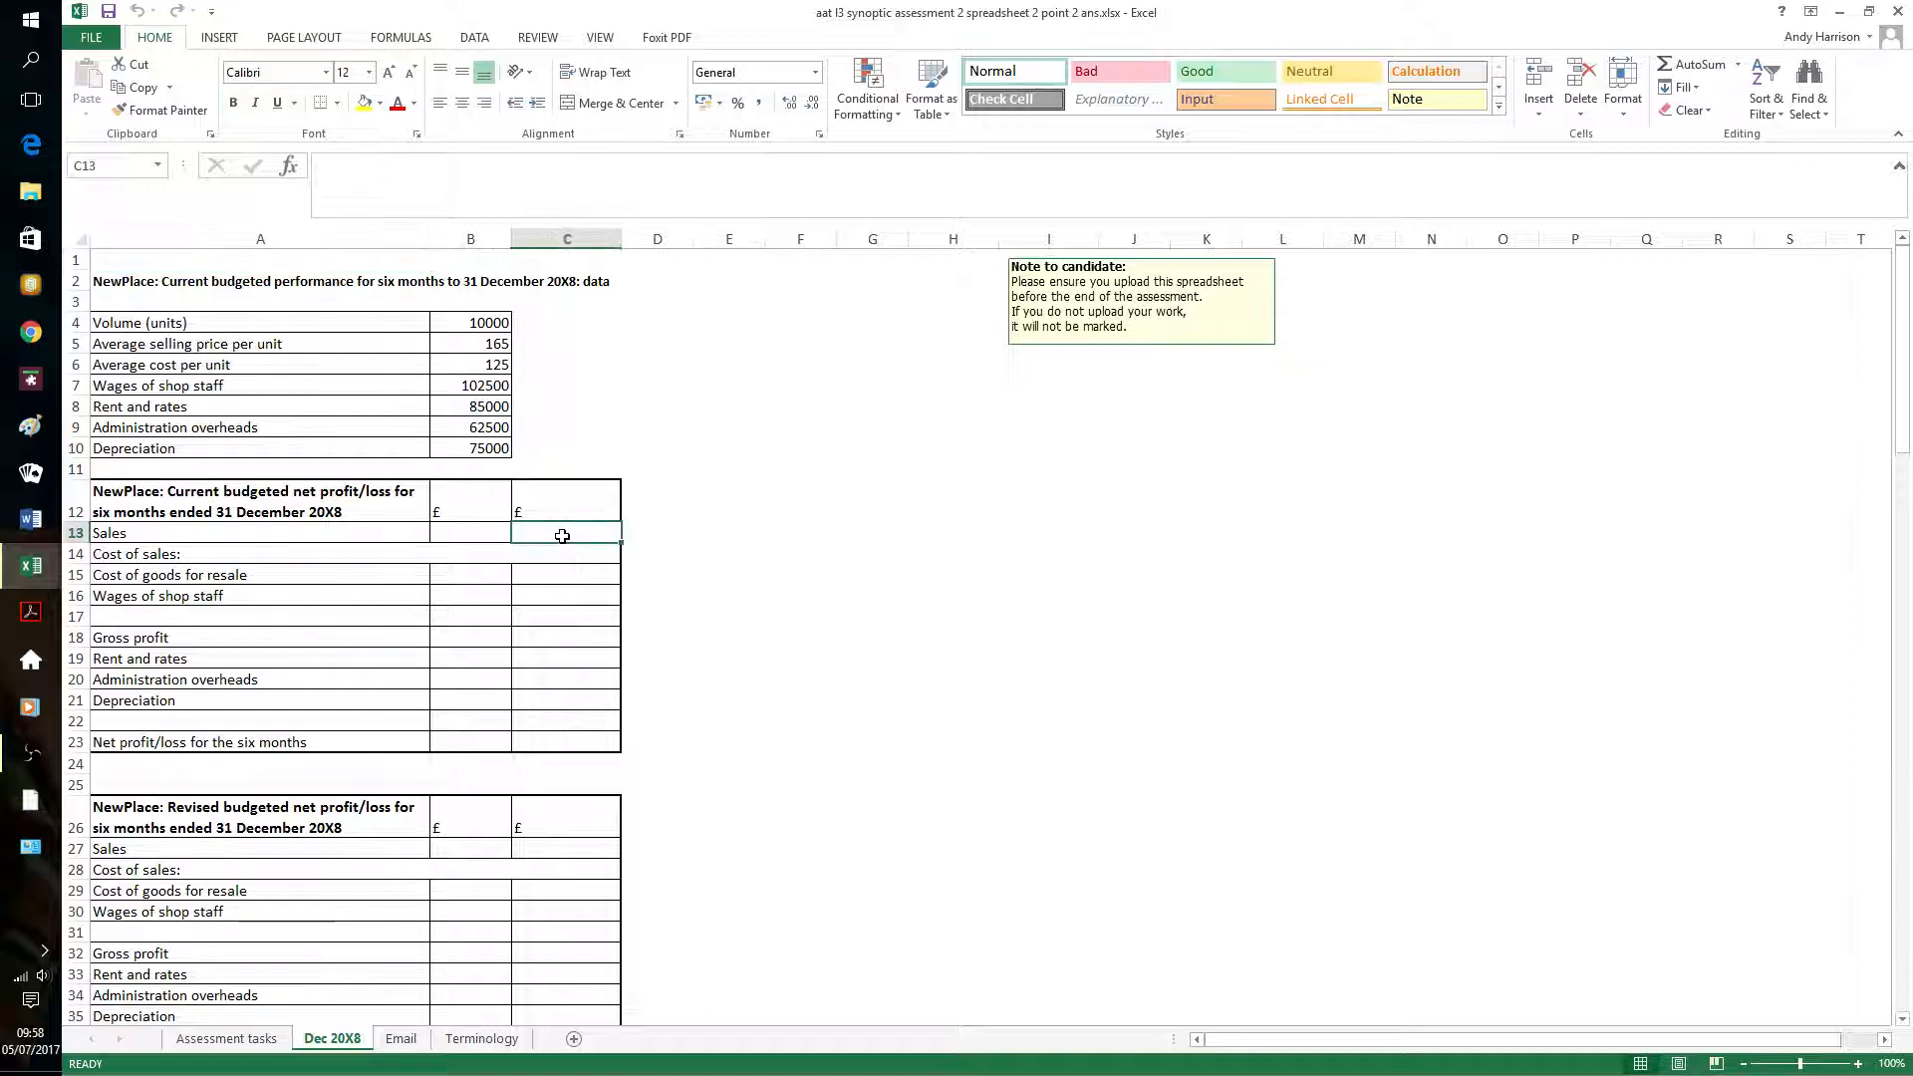
text(=)
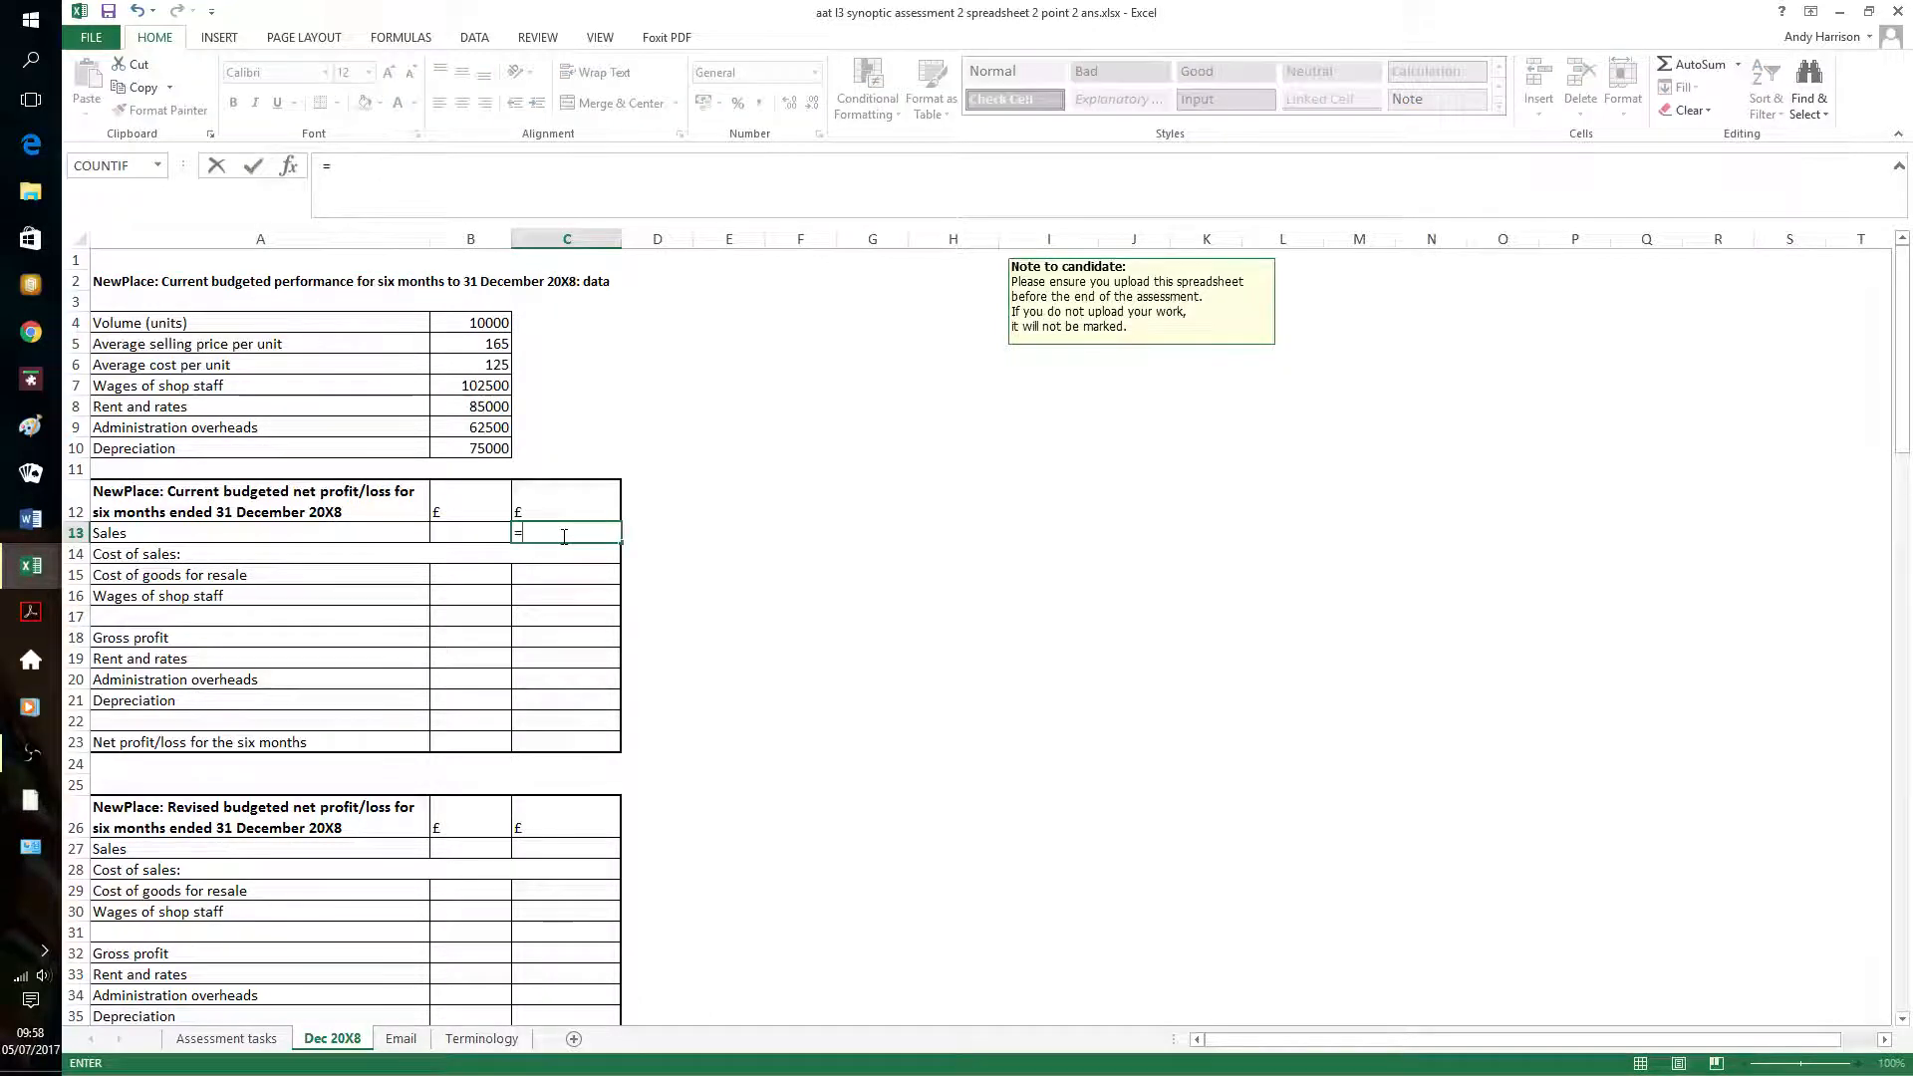
text(b4*)
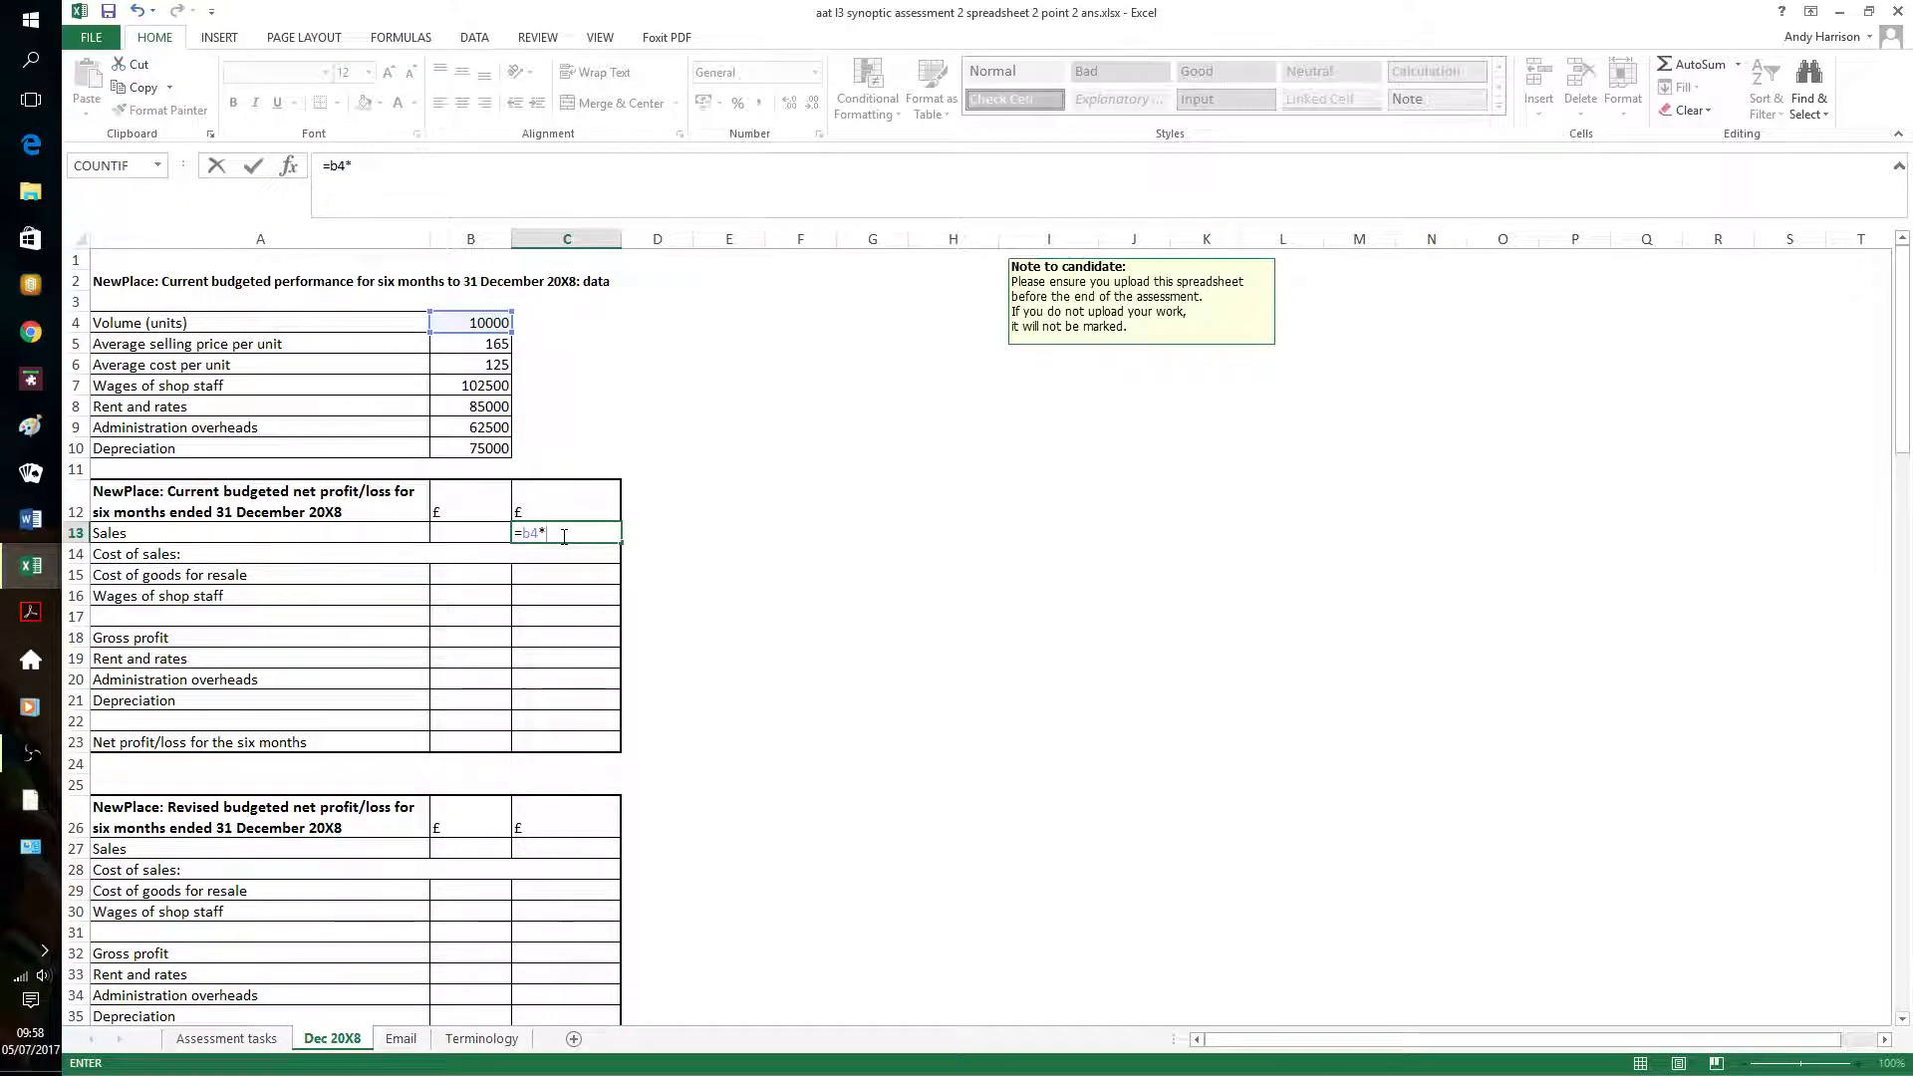
text(b5)
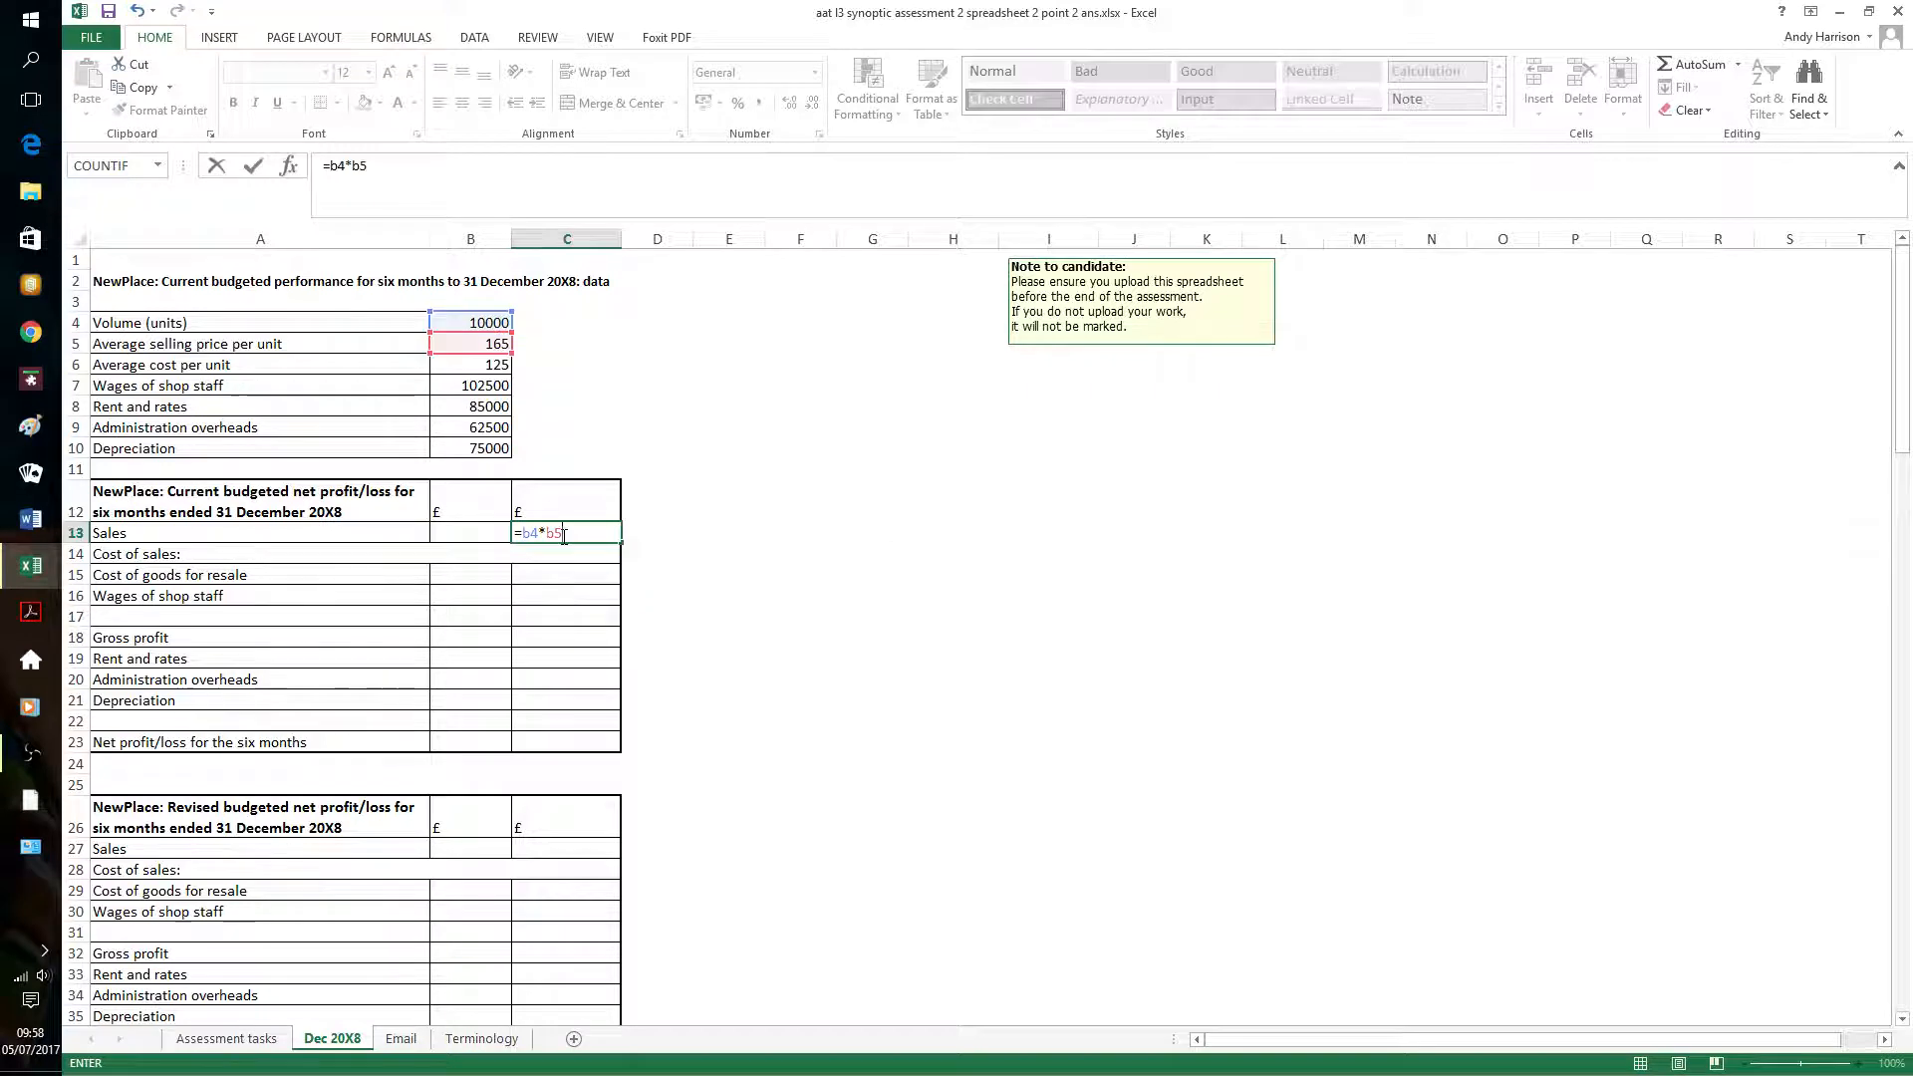
key(Return)
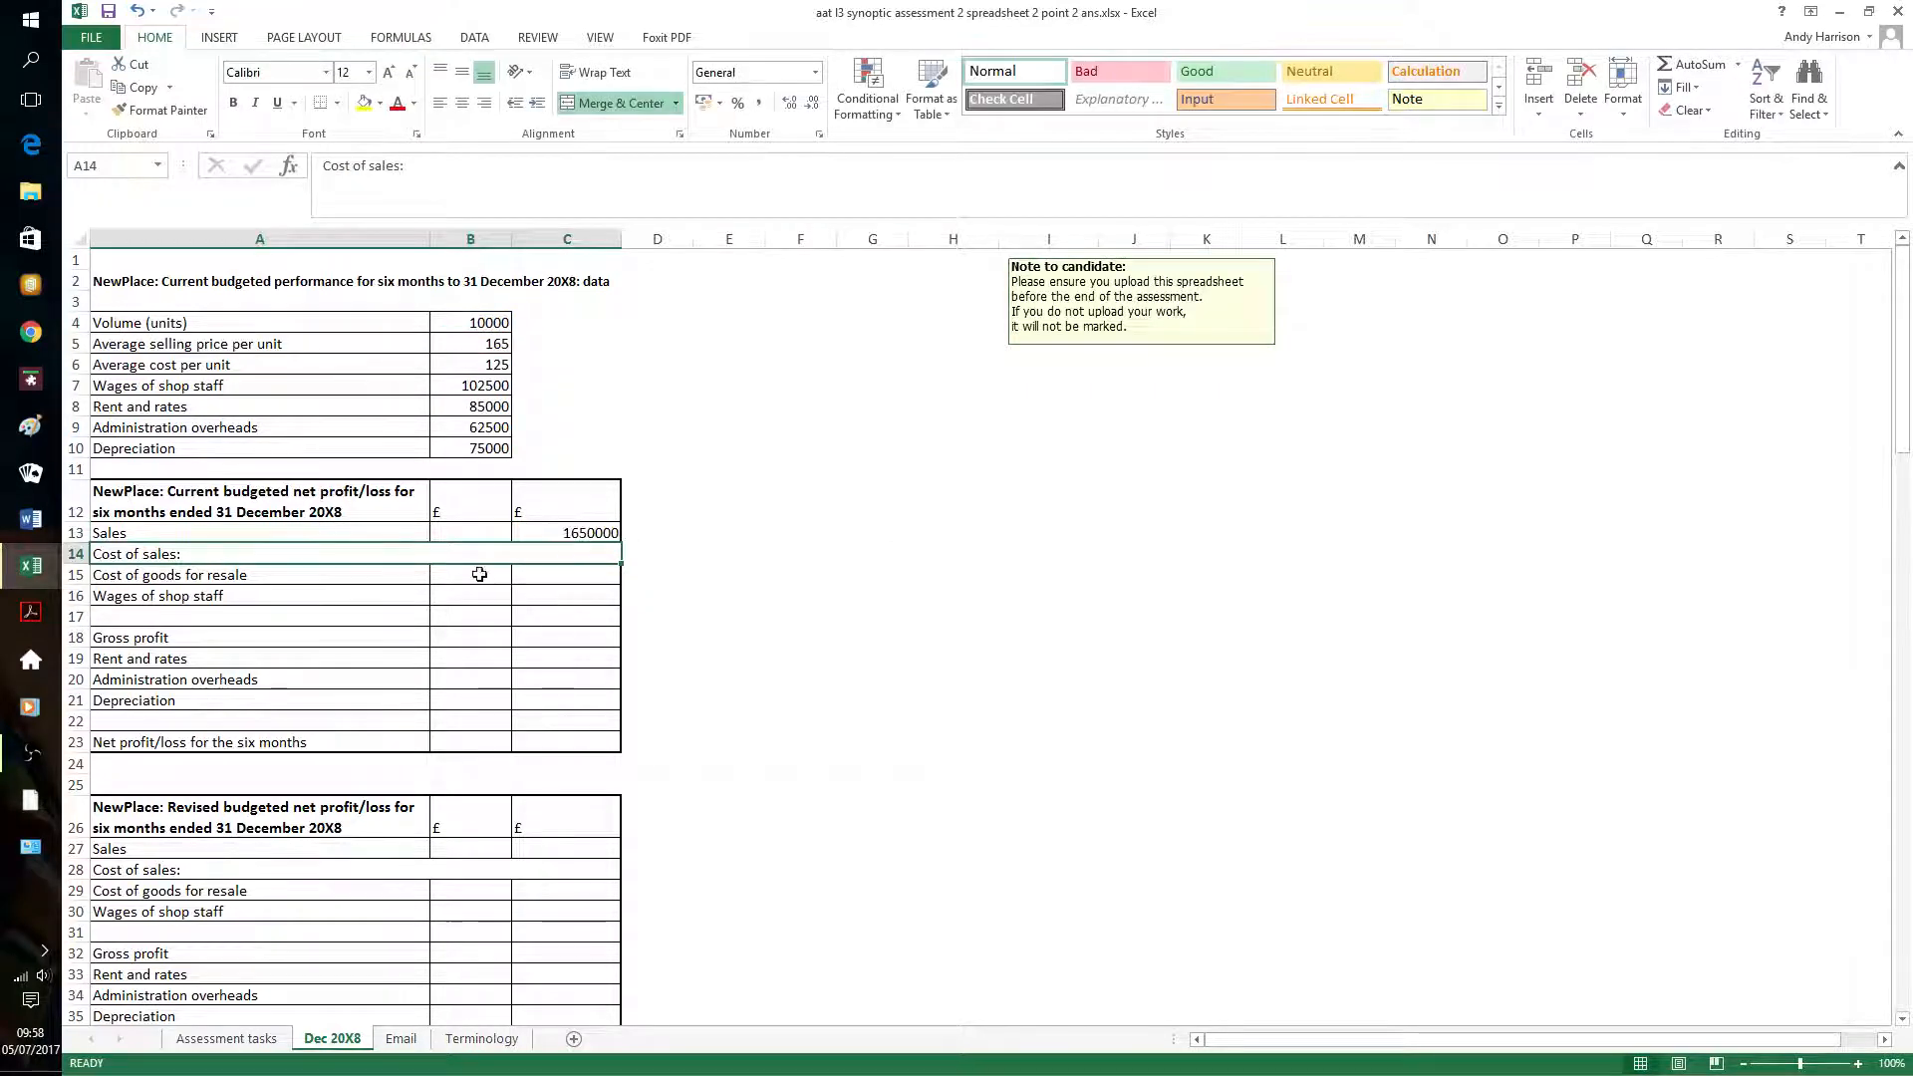
In the current budget pro forma, enter =b4*b6 for Cost of goods for resale in B15 and =b7 for Wages of shop staff in B16
click(479, 575)
text(=b4)
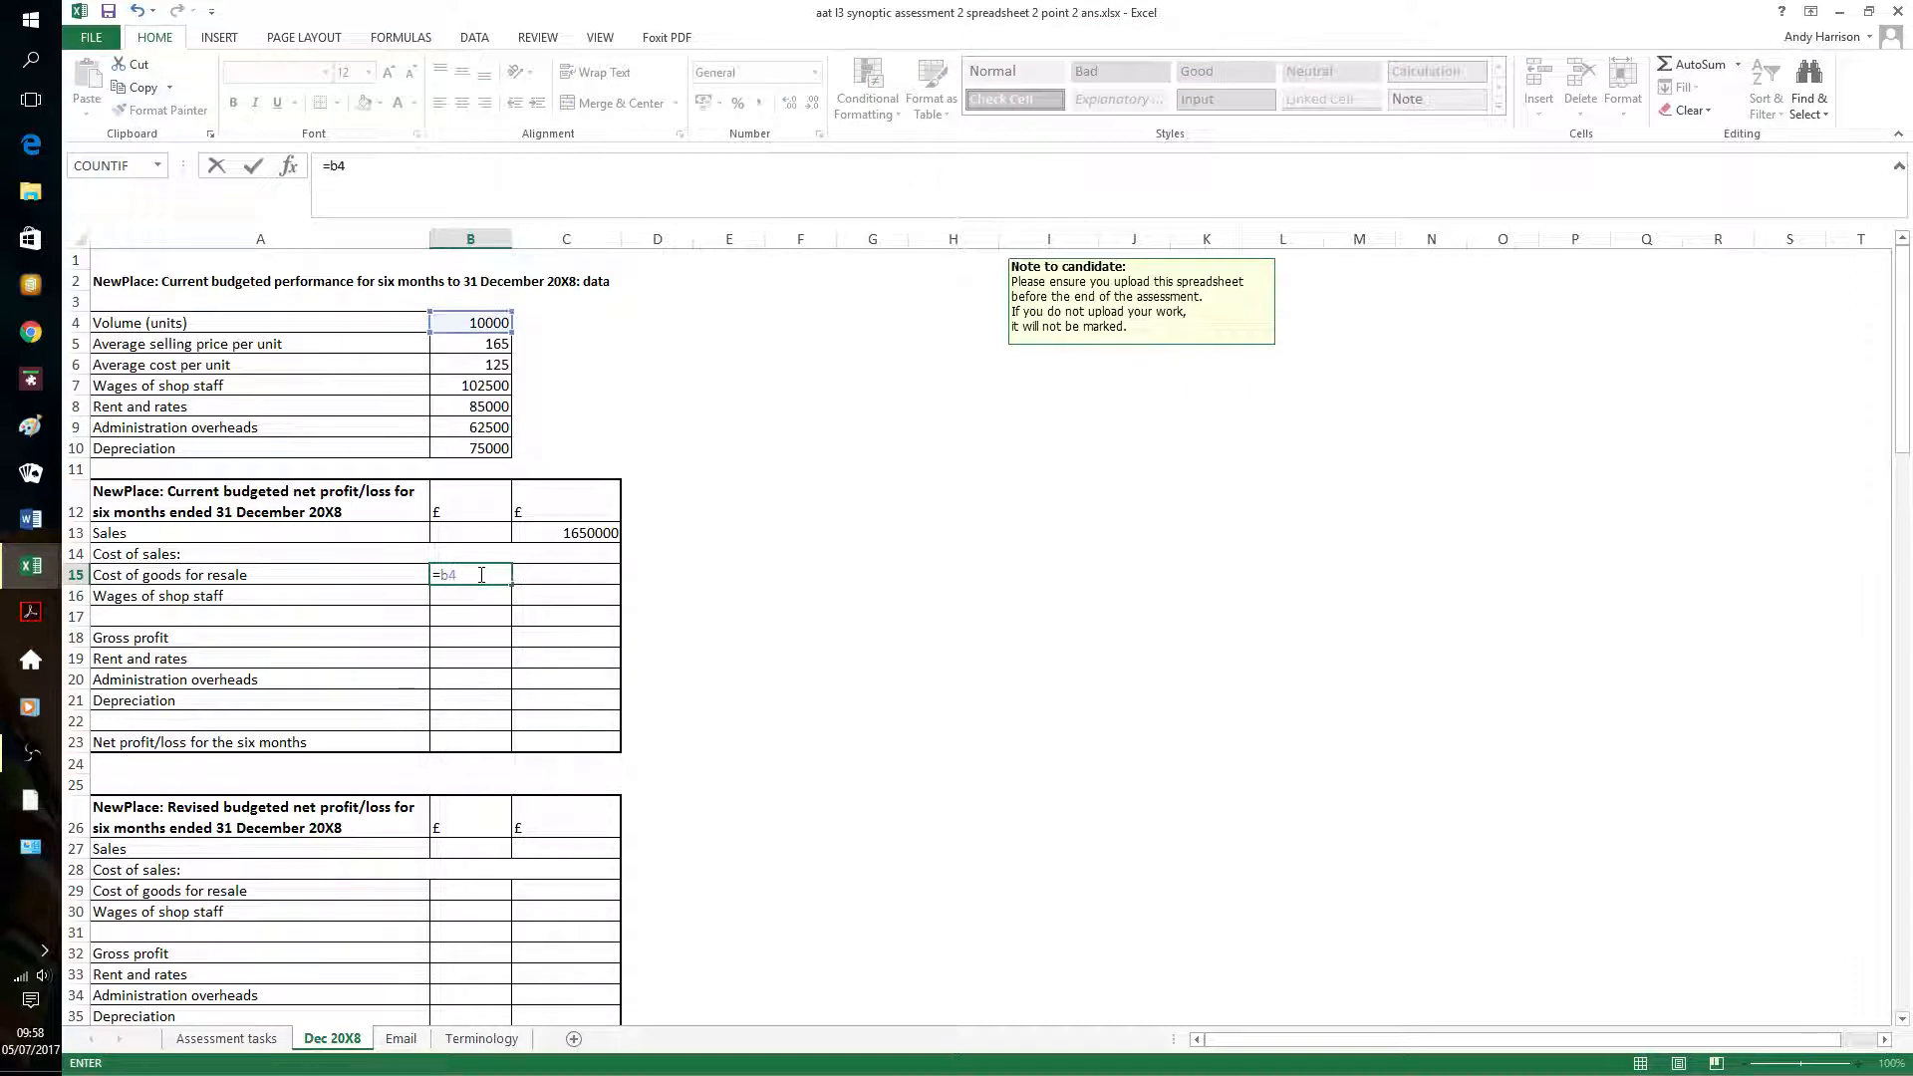
text(*b6)
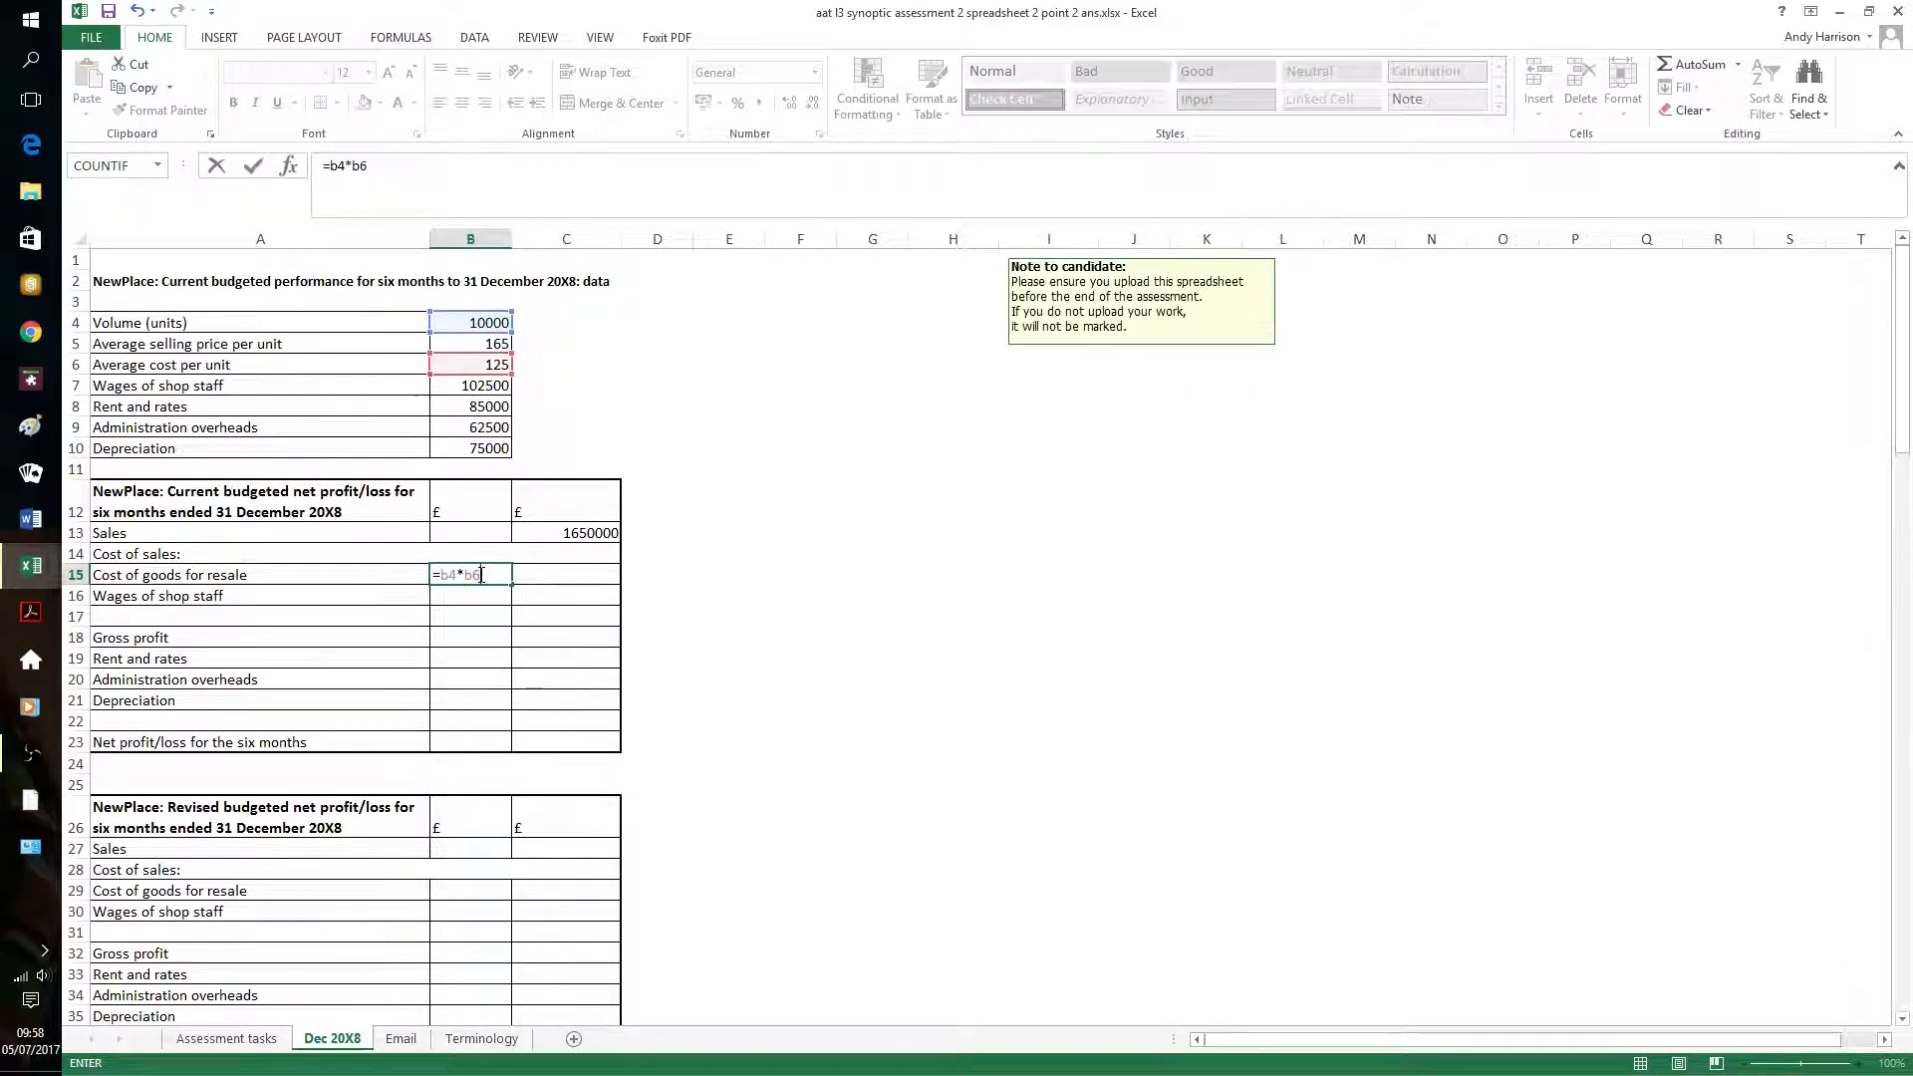
key(Return)
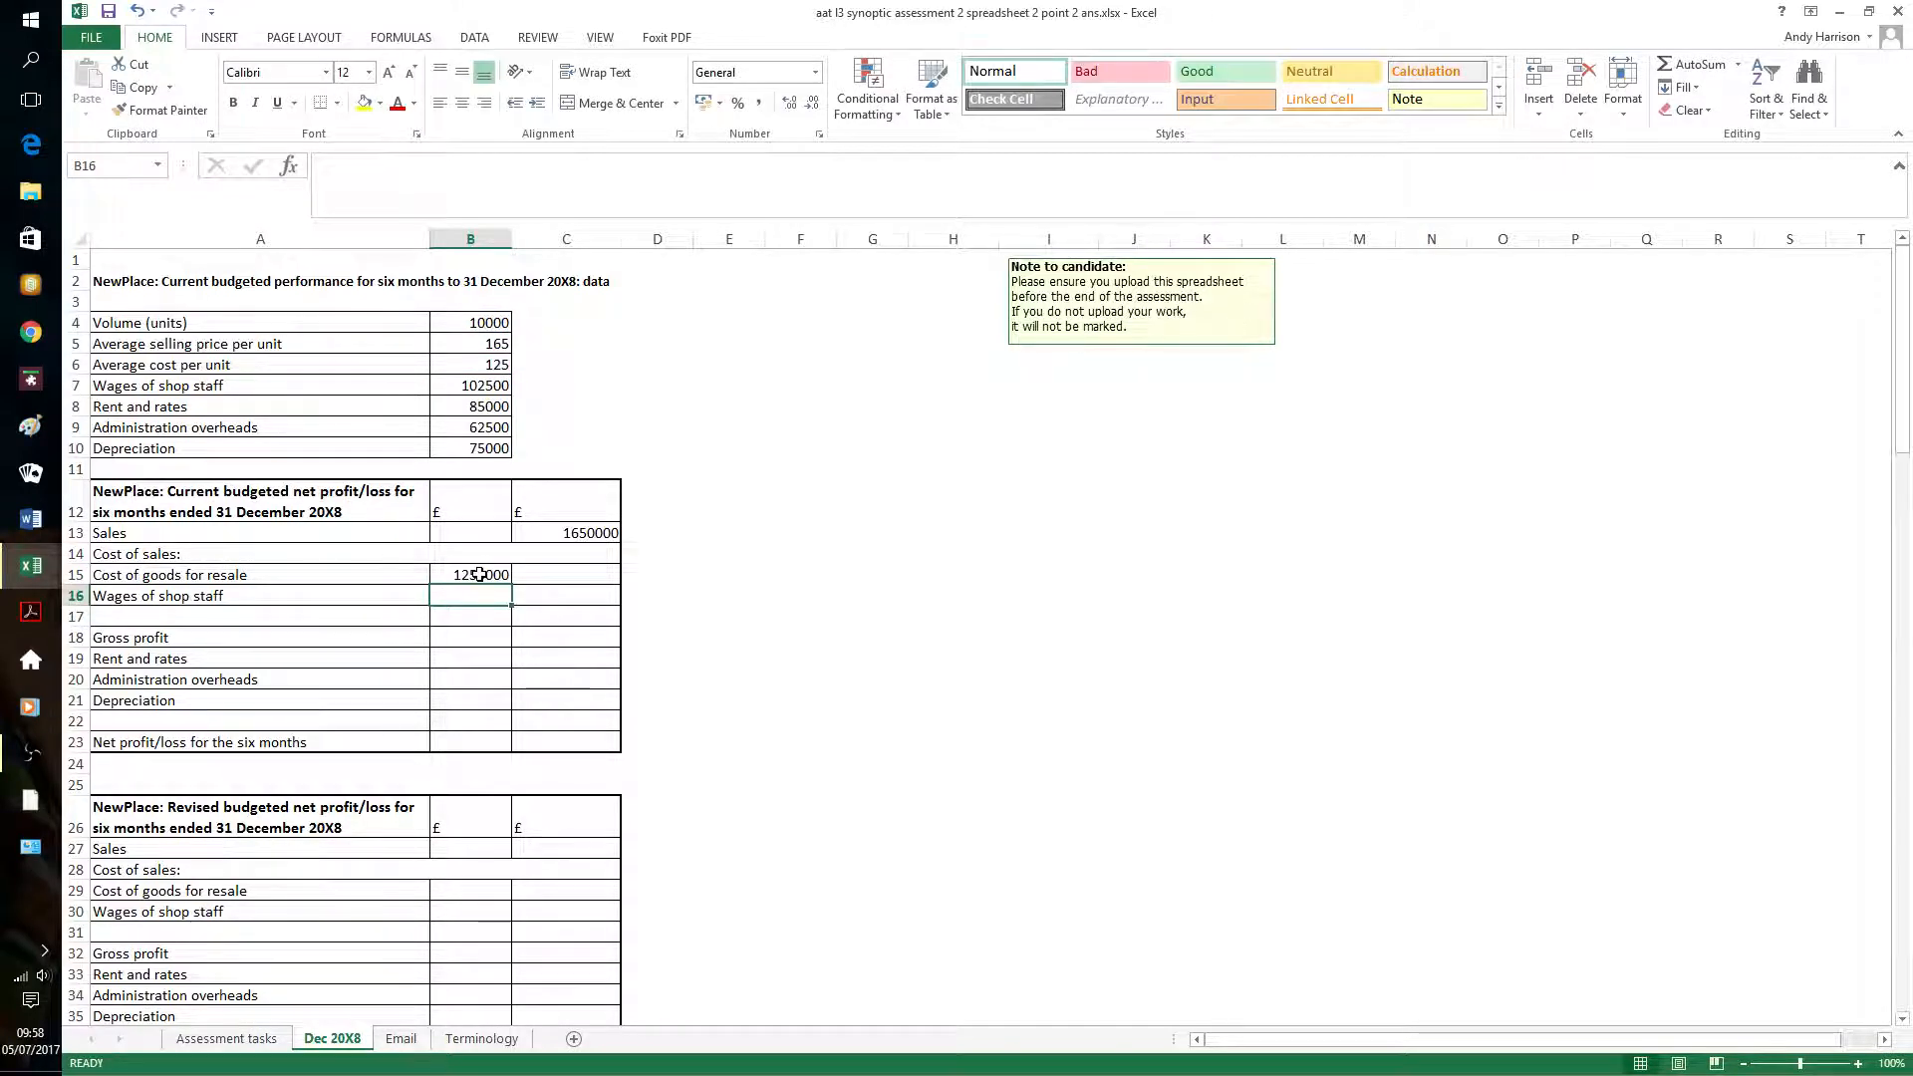
text(=)
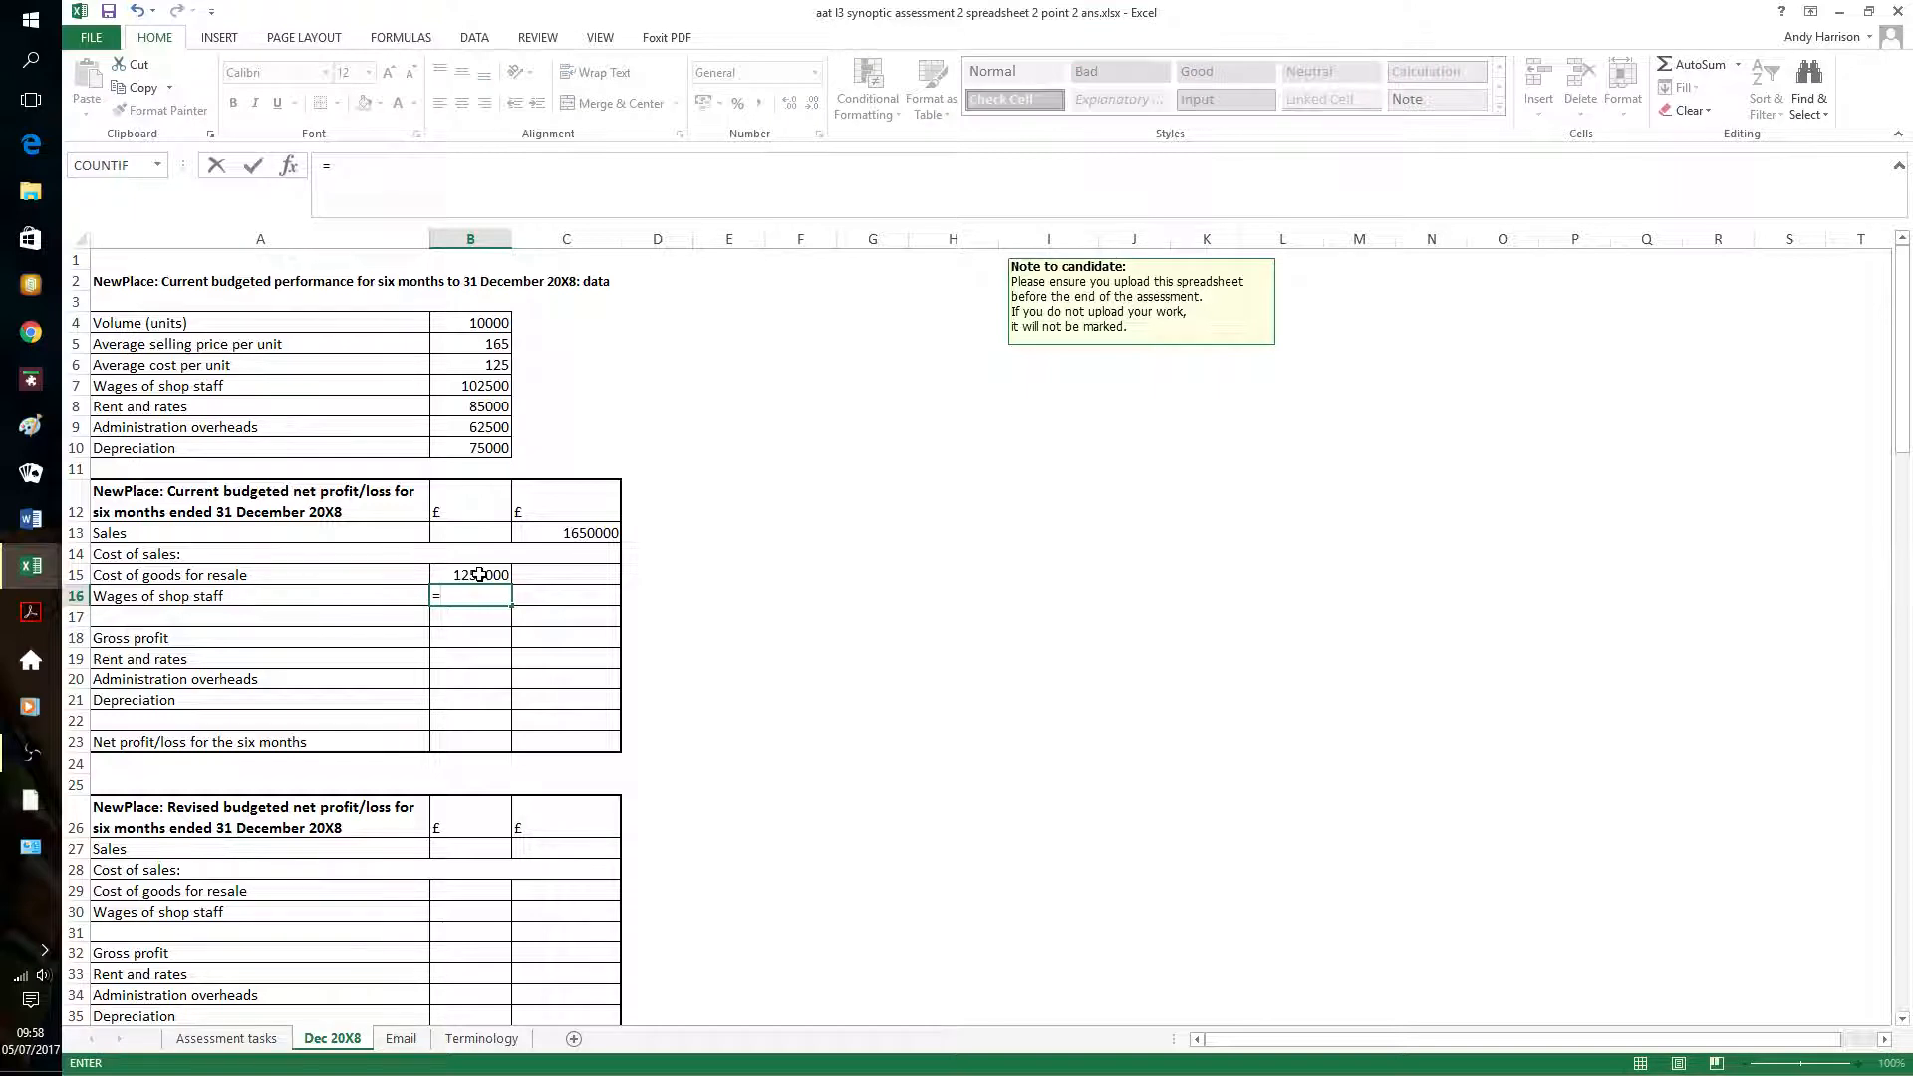
text(b7)
key(Return)
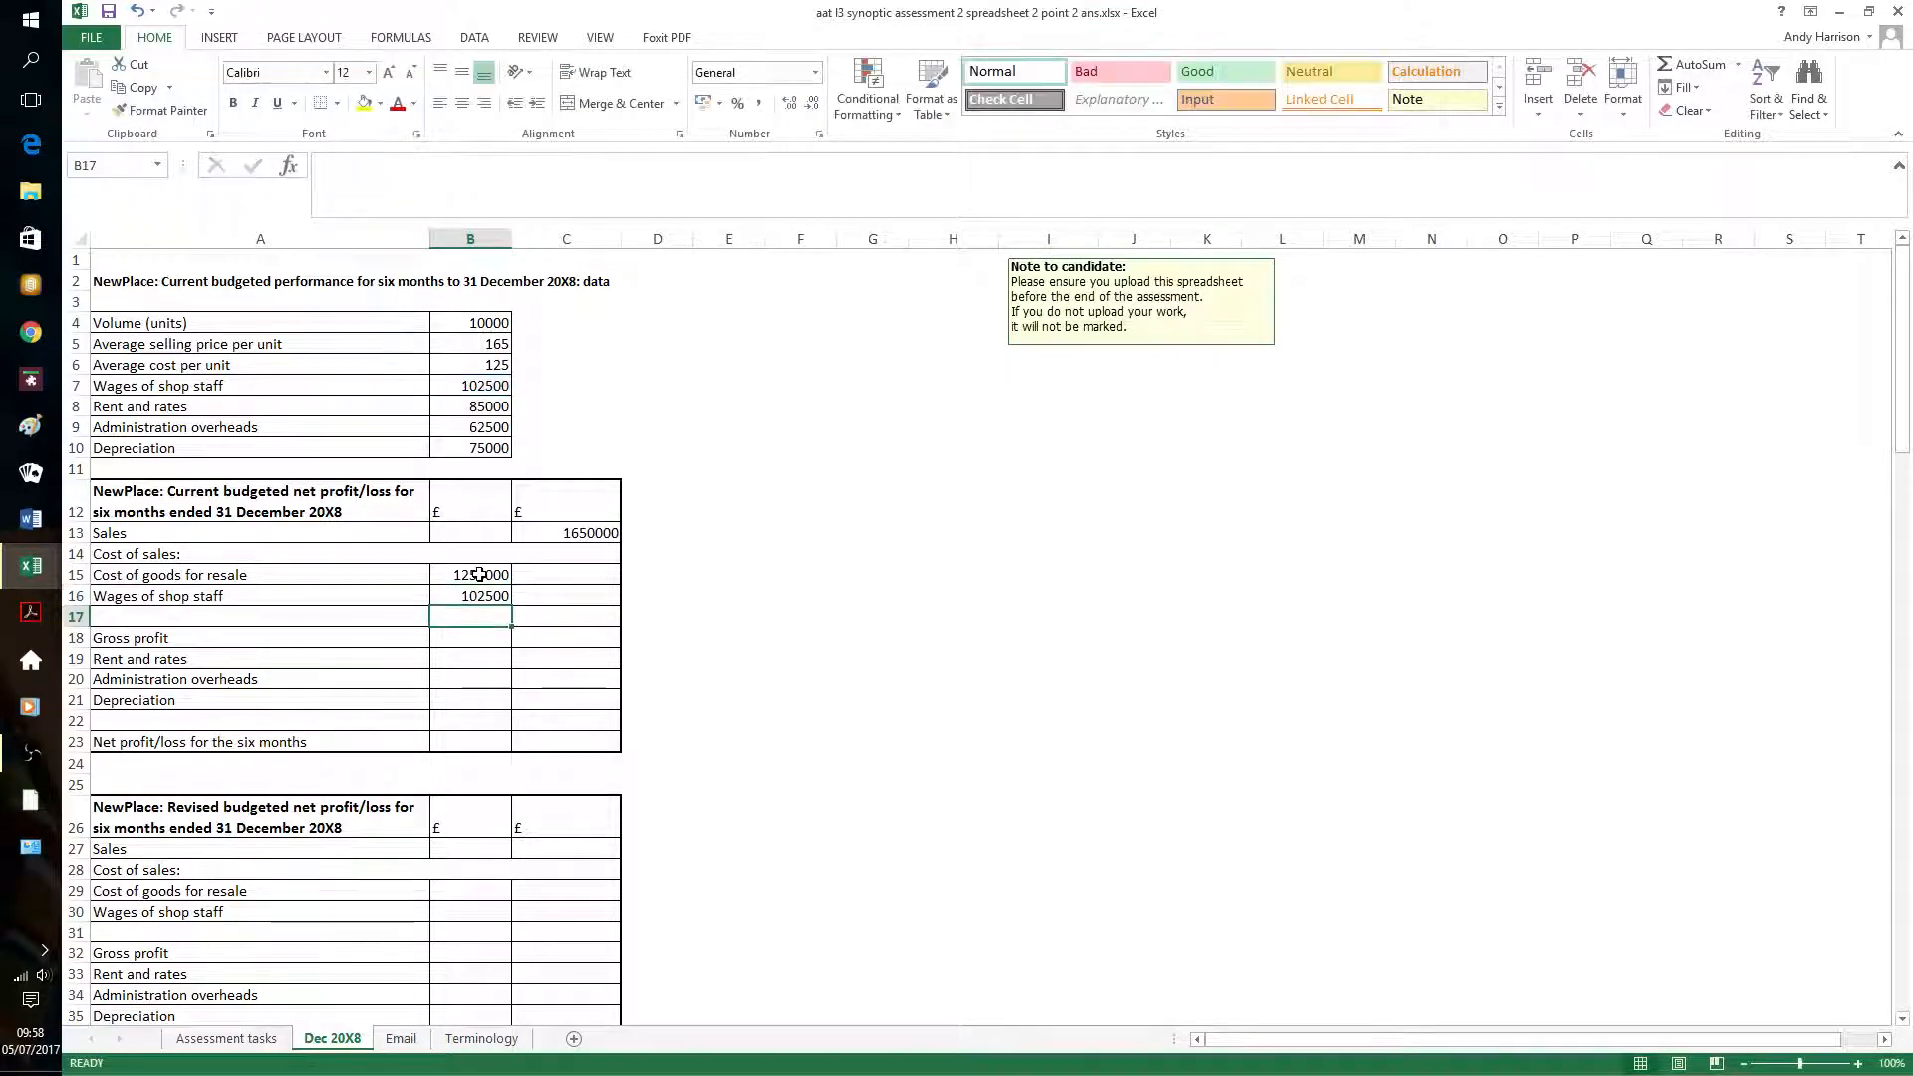
Try to total the cost of sales as a negative in C17 with the formula =0-(sumb15:b16)
click(585, 617)
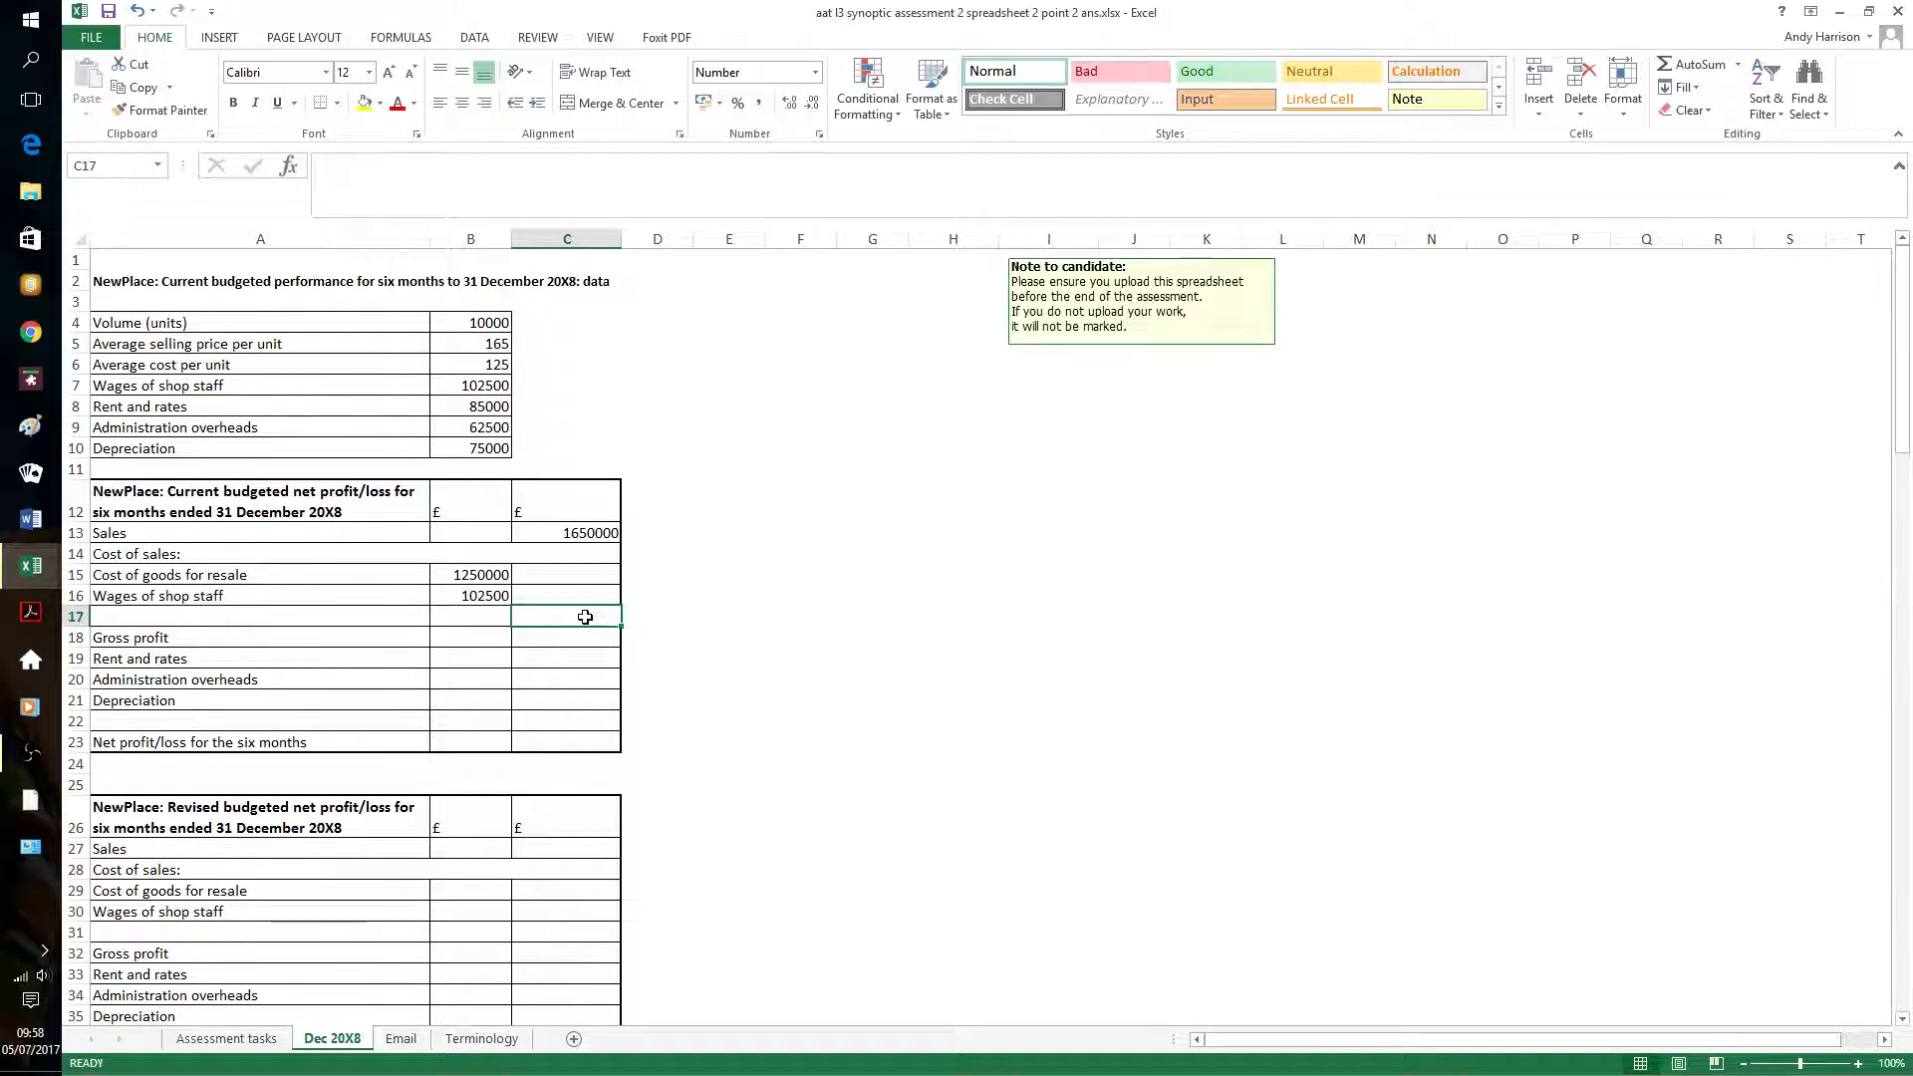
text(=)
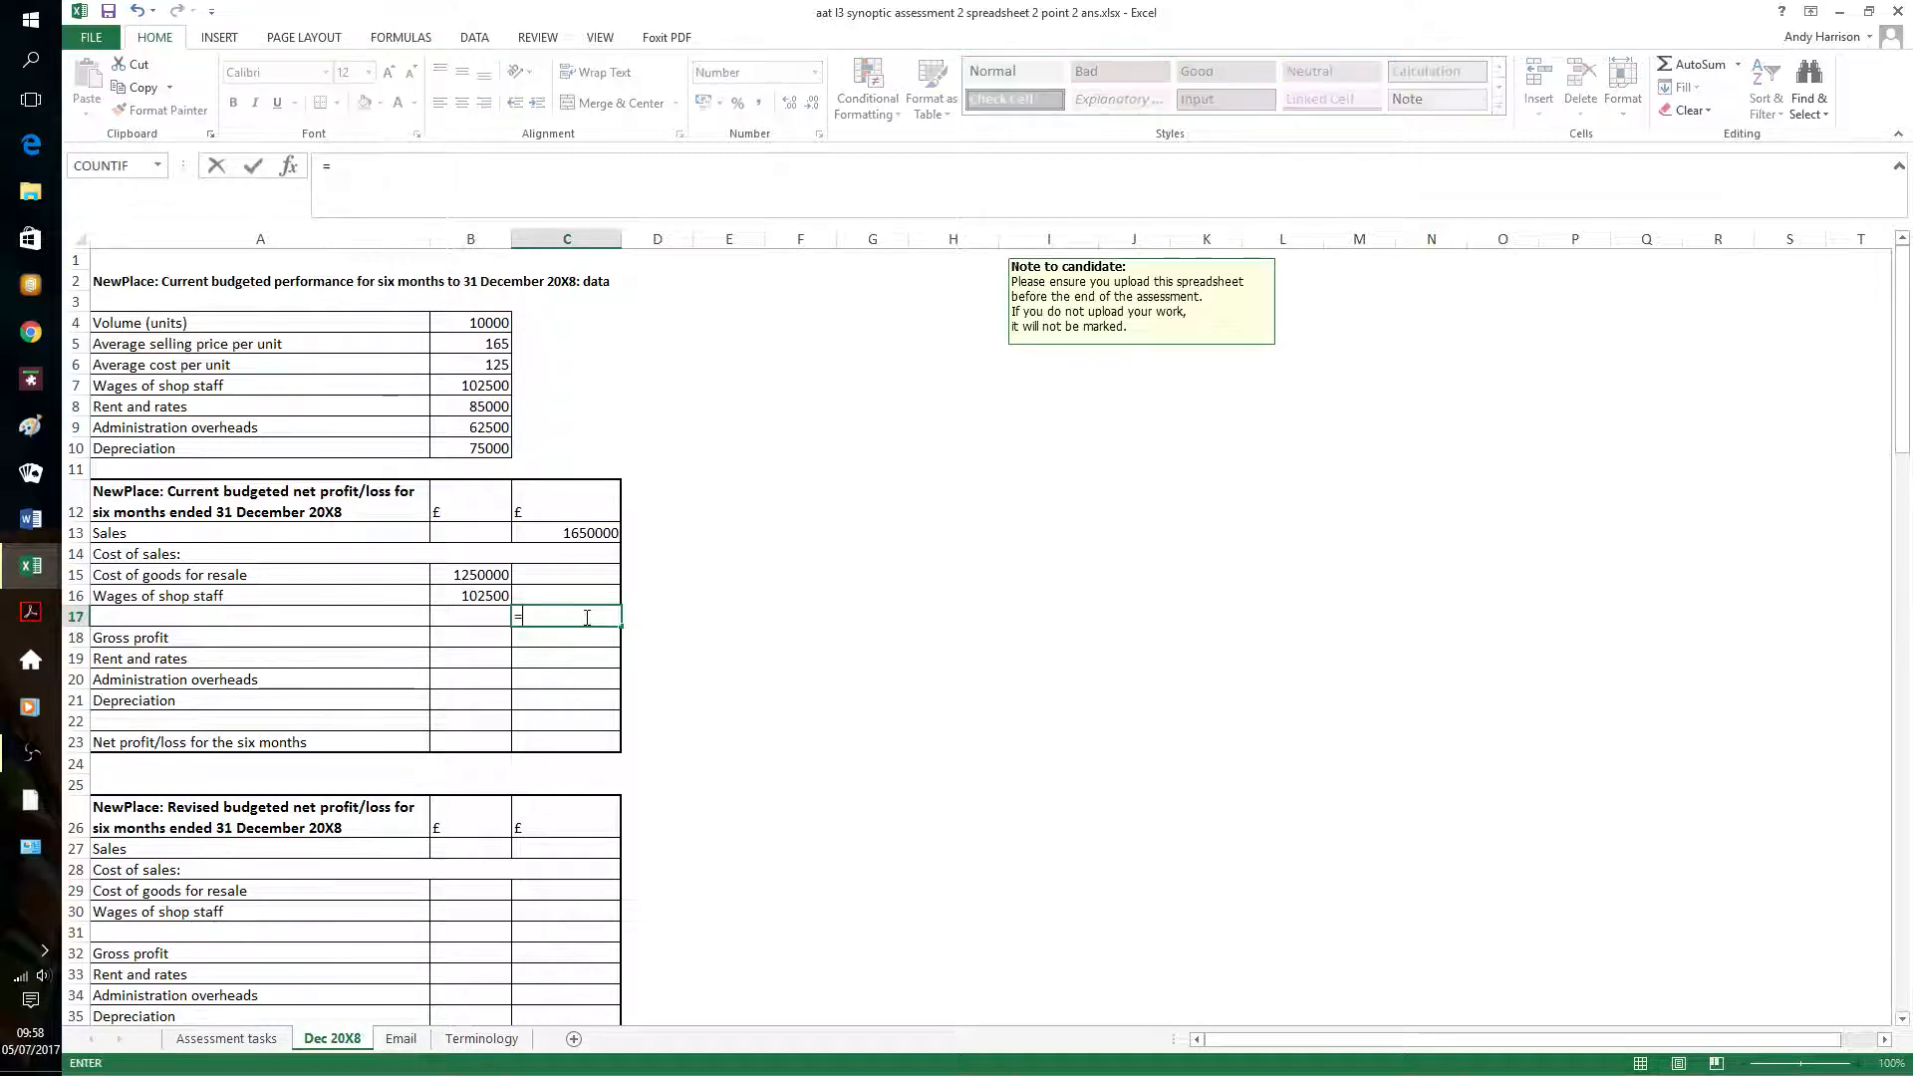
text(0-(sum)
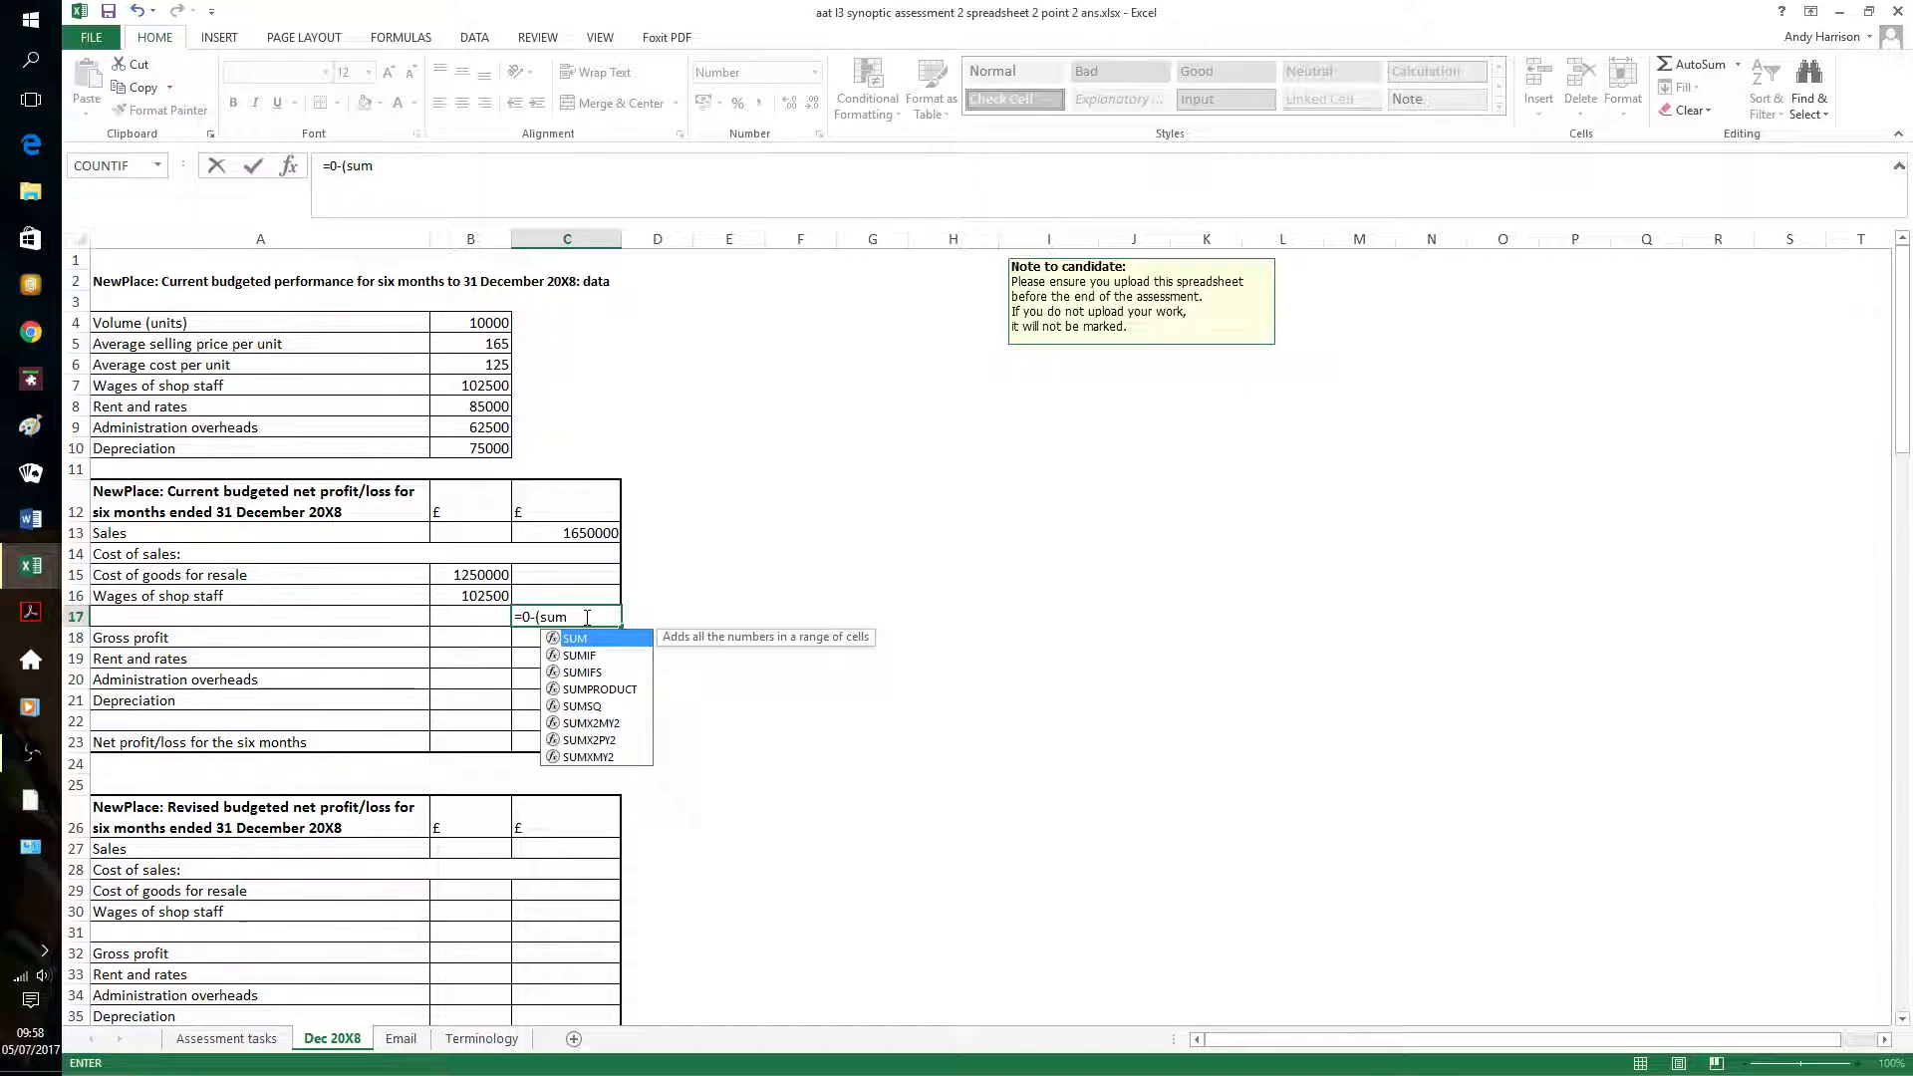
text(b)
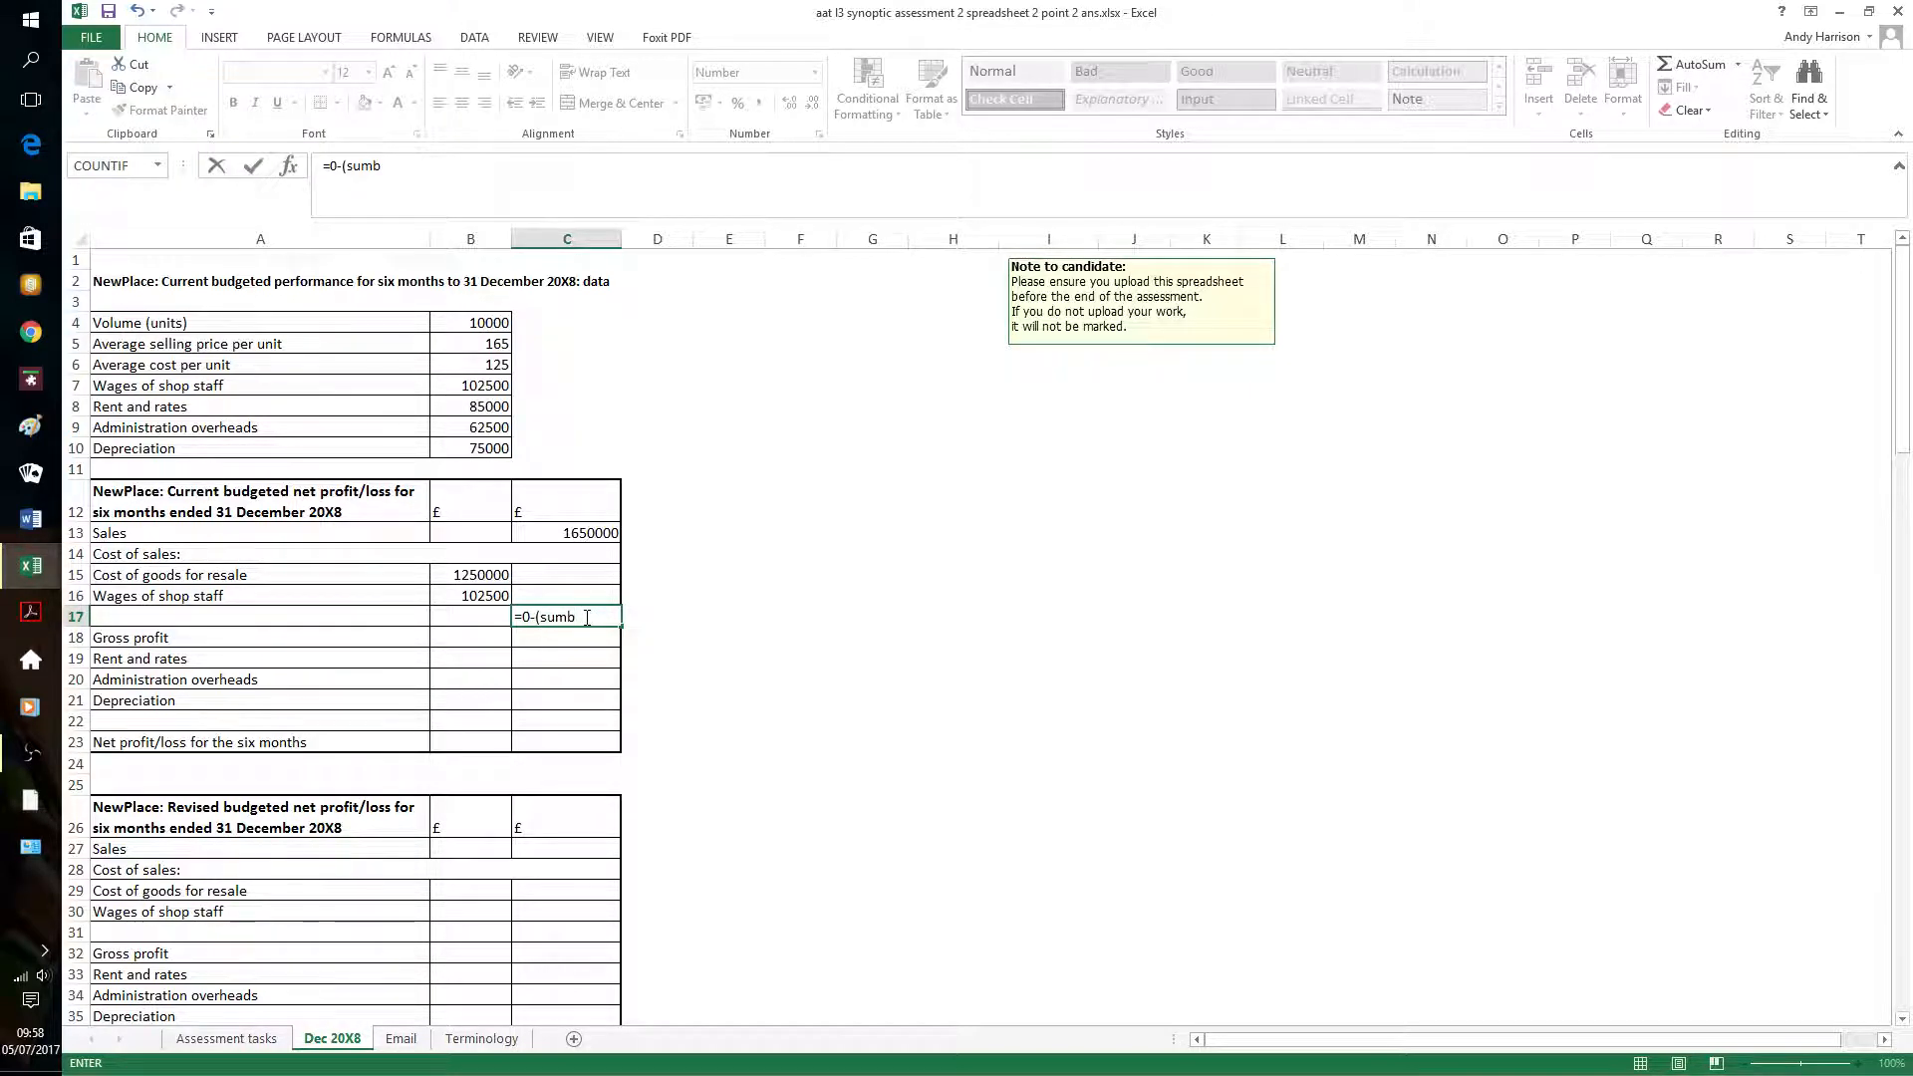
text(15)
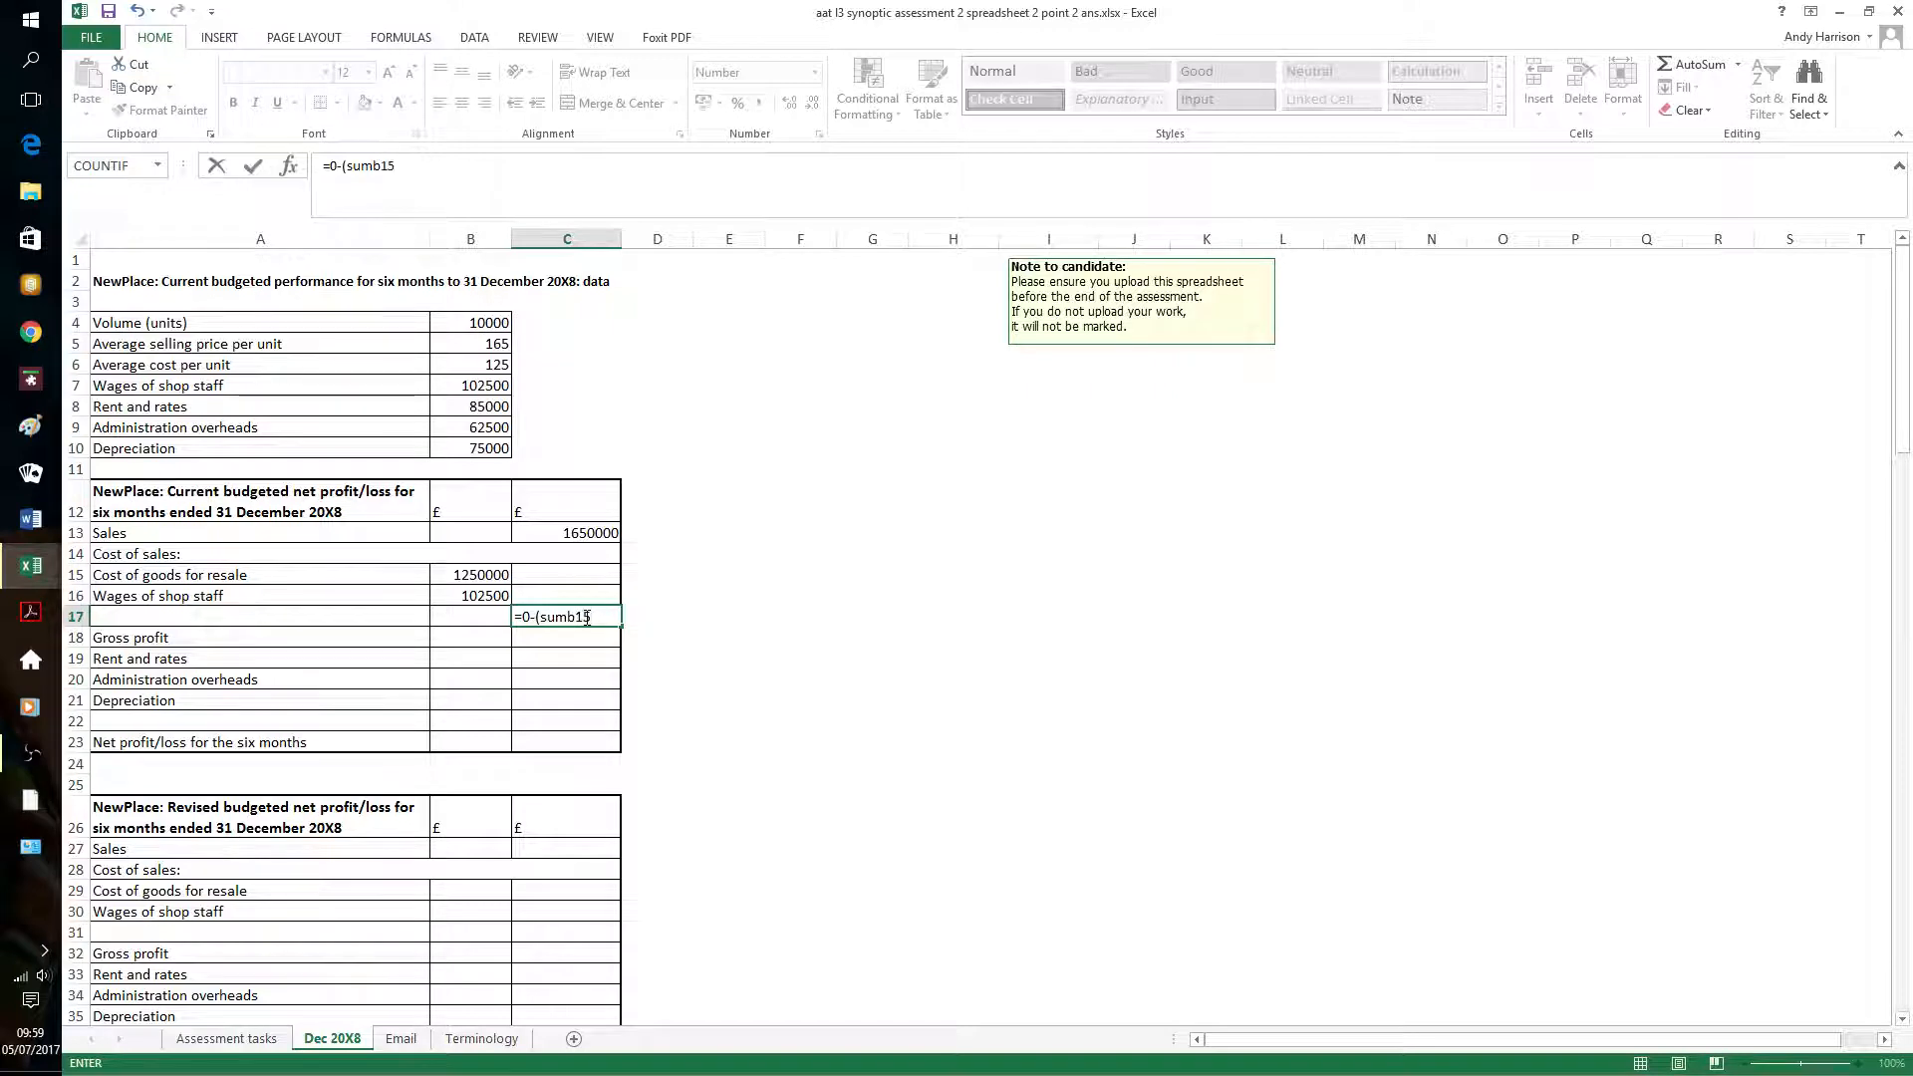
text(:b16)
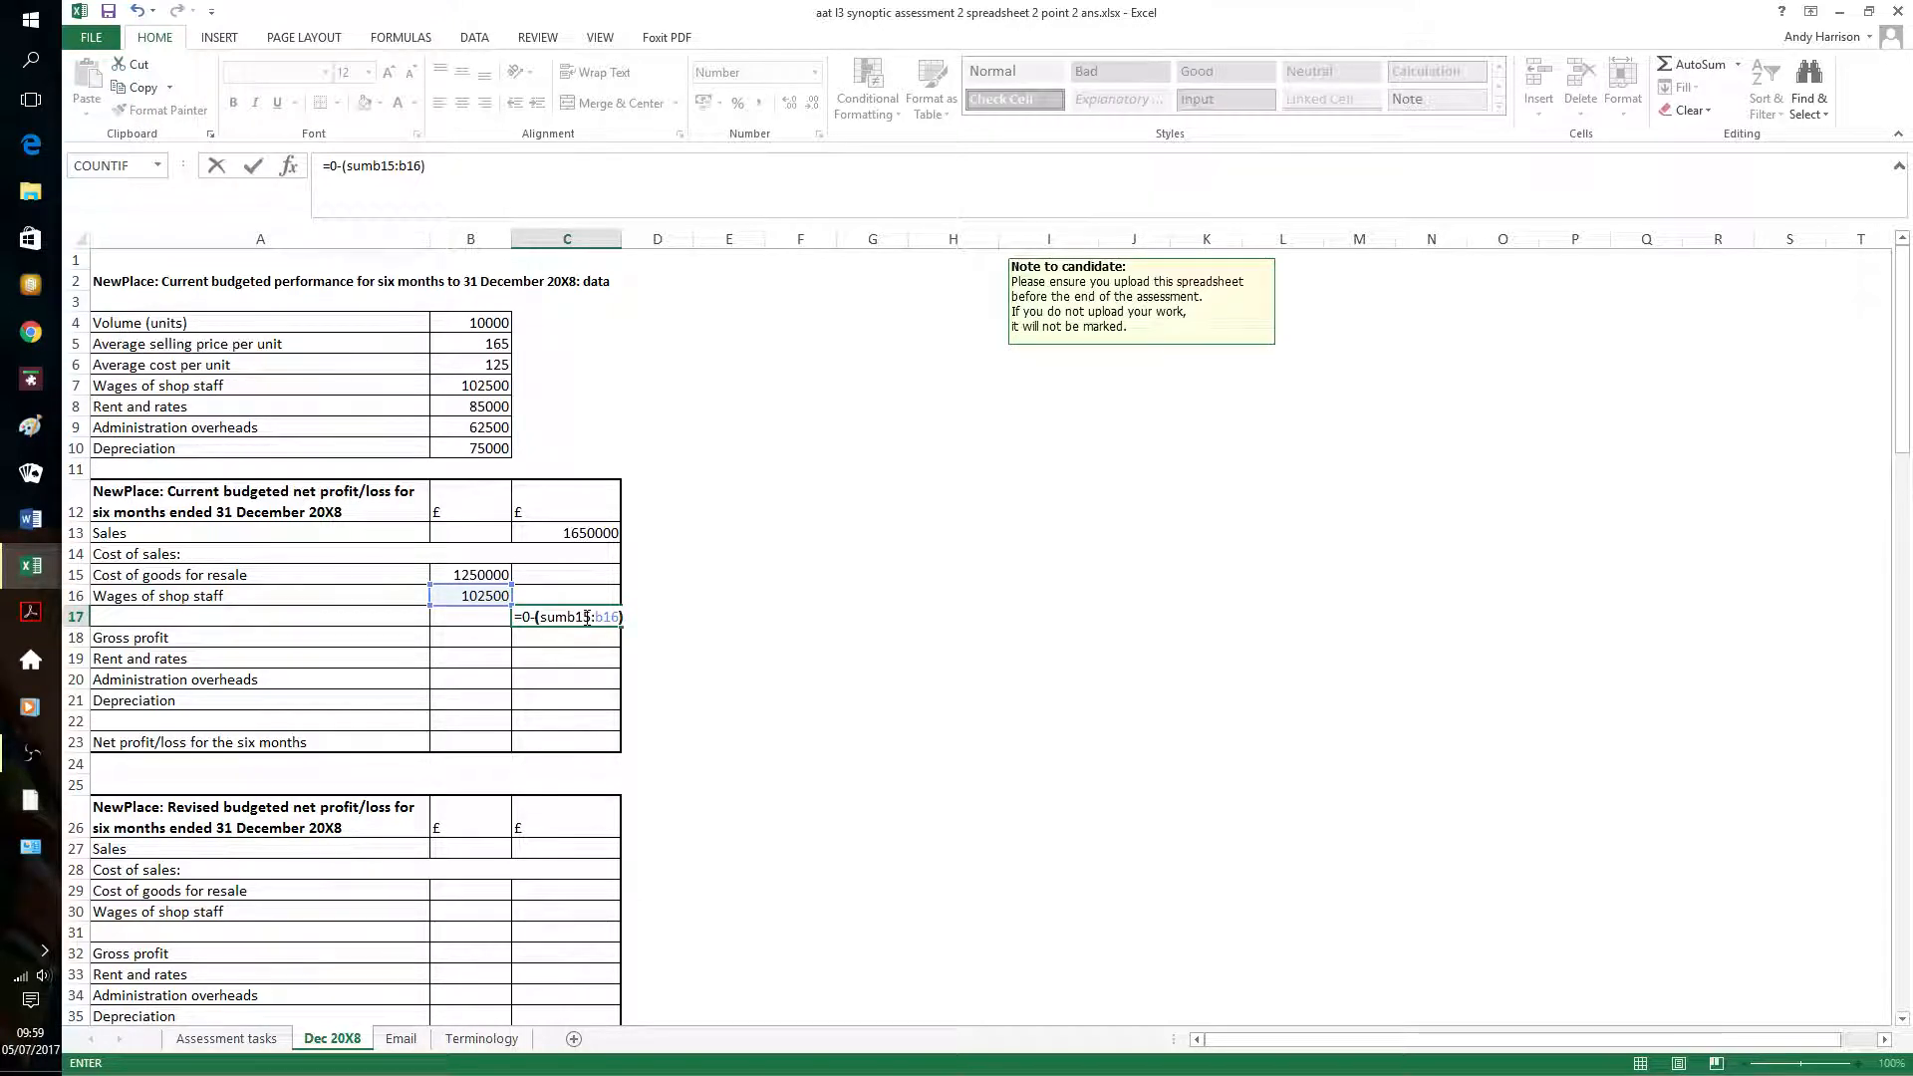
text())
key(ctrl+Return)
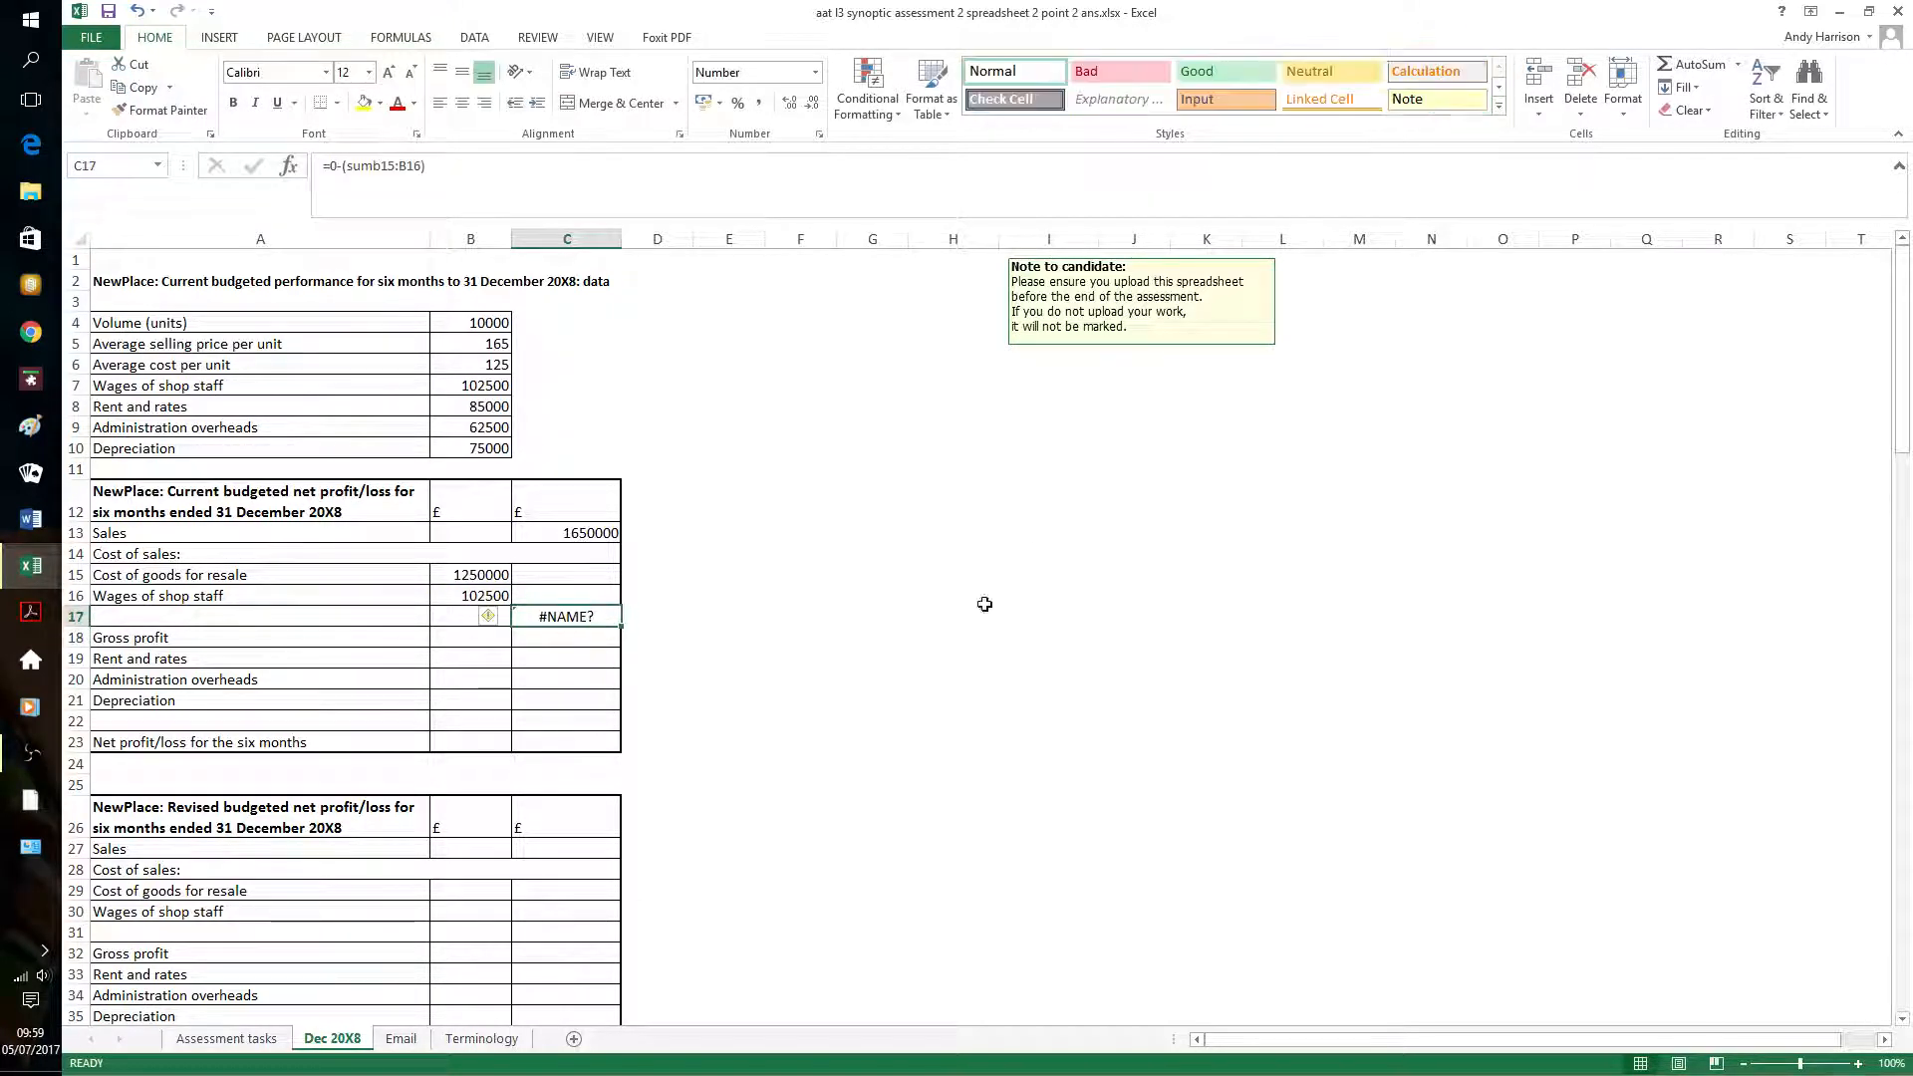
Correct the cost of sales total formula in C17 to =0-sum(b15:B16)
click(375, 169)
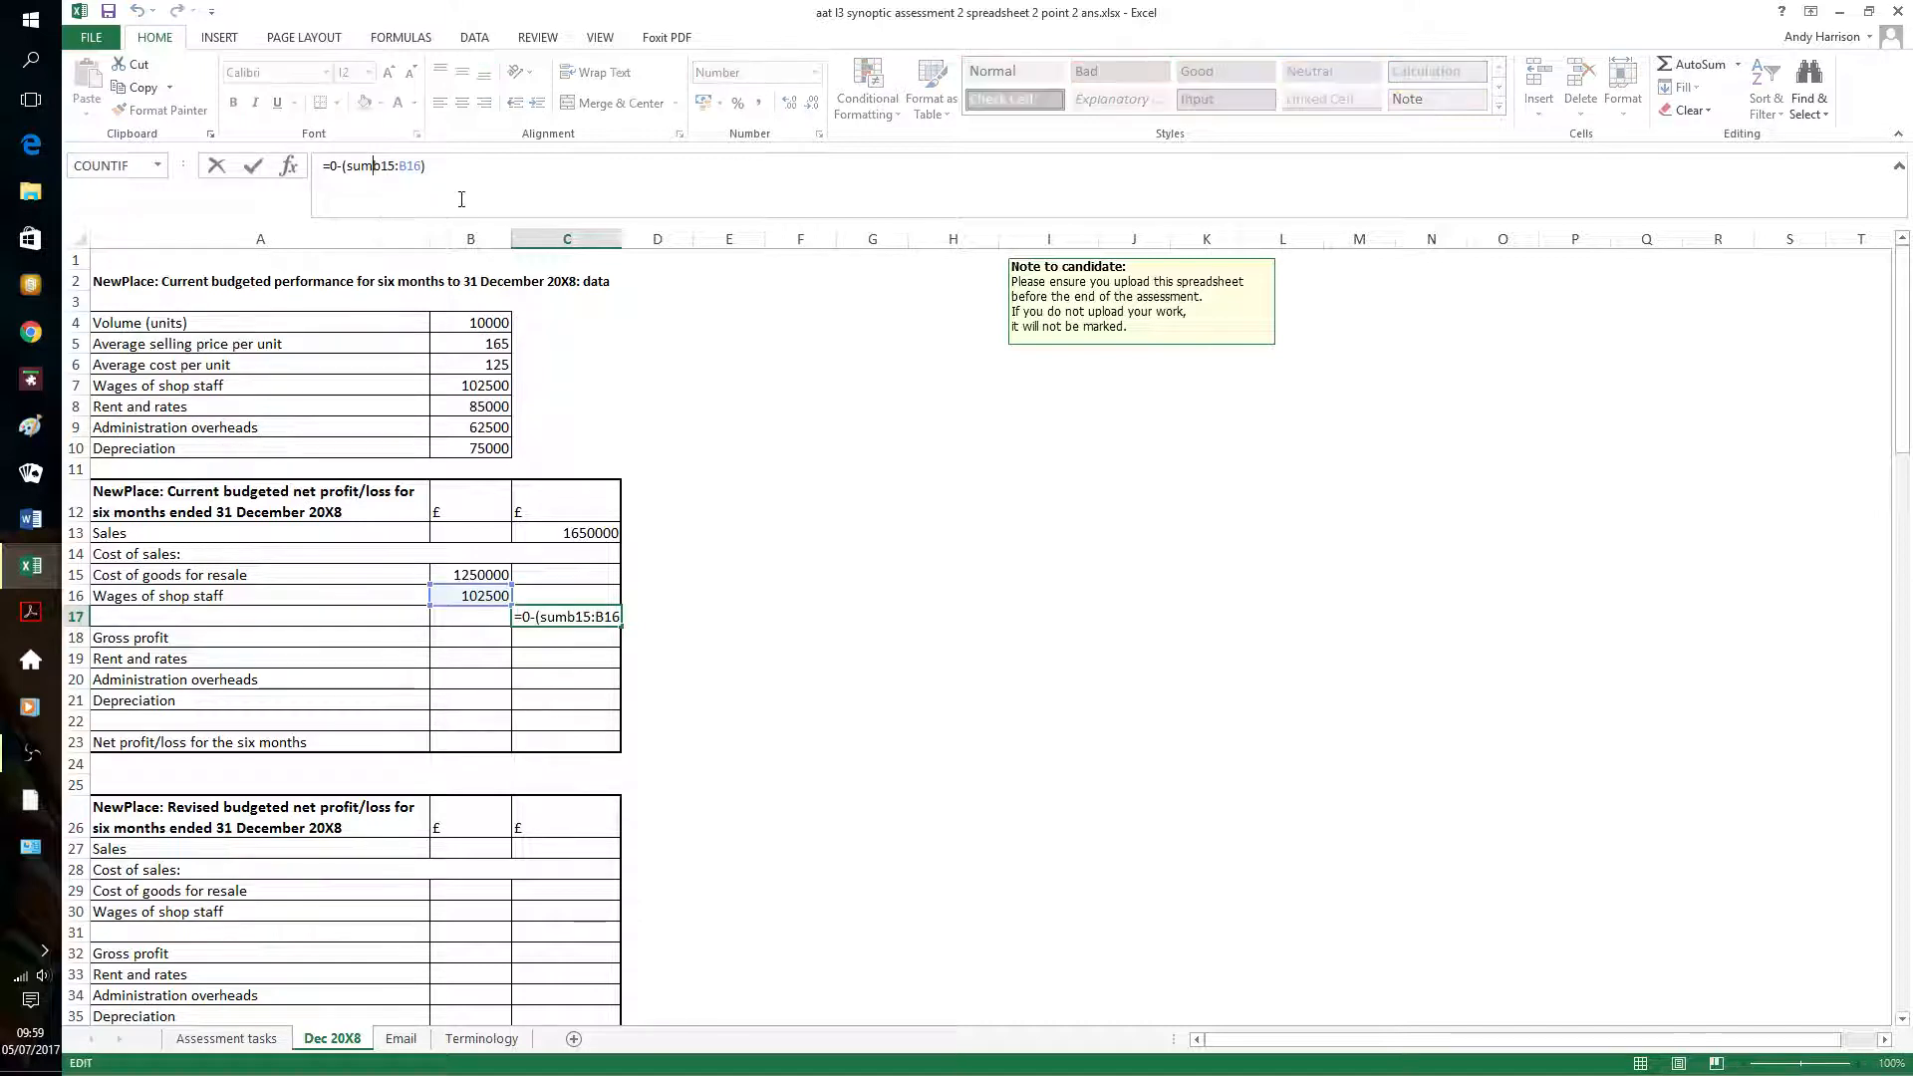
text(()
key(Home)
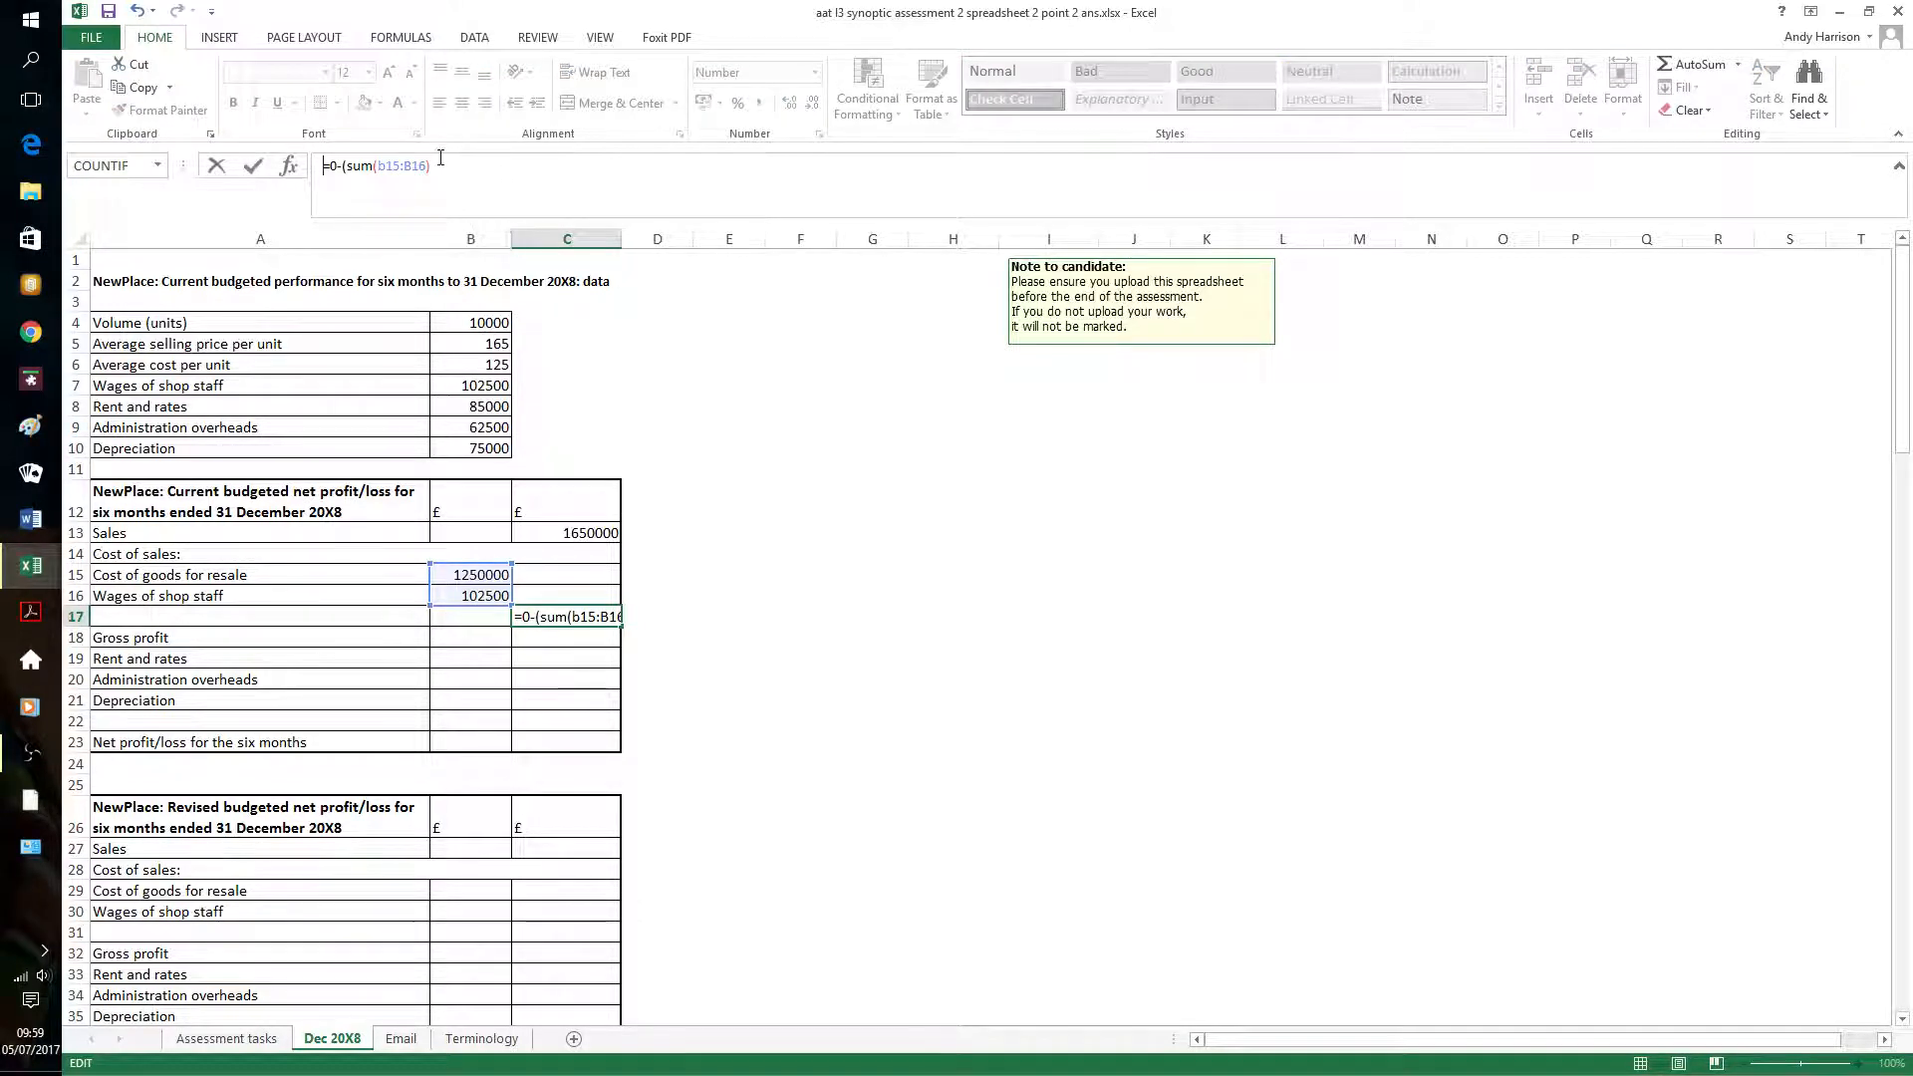
click(349, 166)
key(BackSpace)
key(Return)
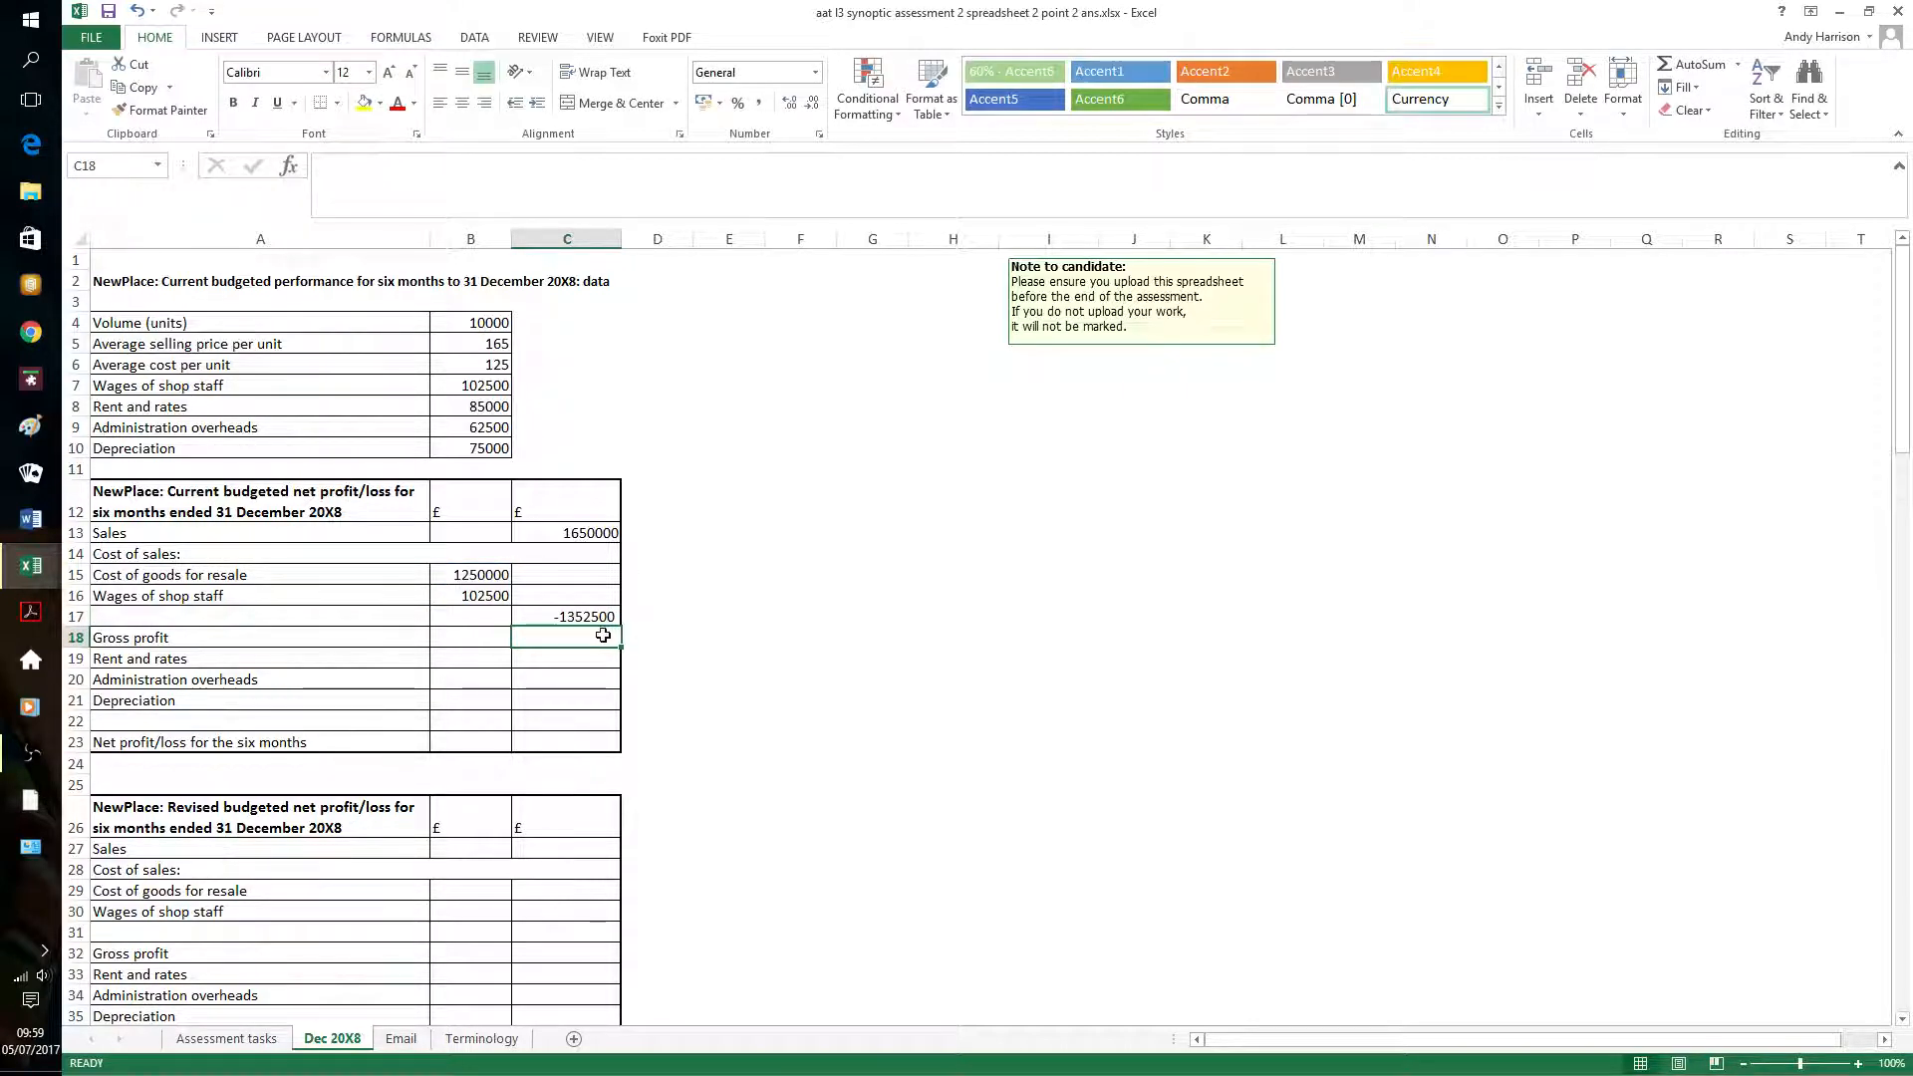
Unmerge the Cost of sales heading cells A14:C14 in the current budget pro forma
drag(588, 533, 568, 617)
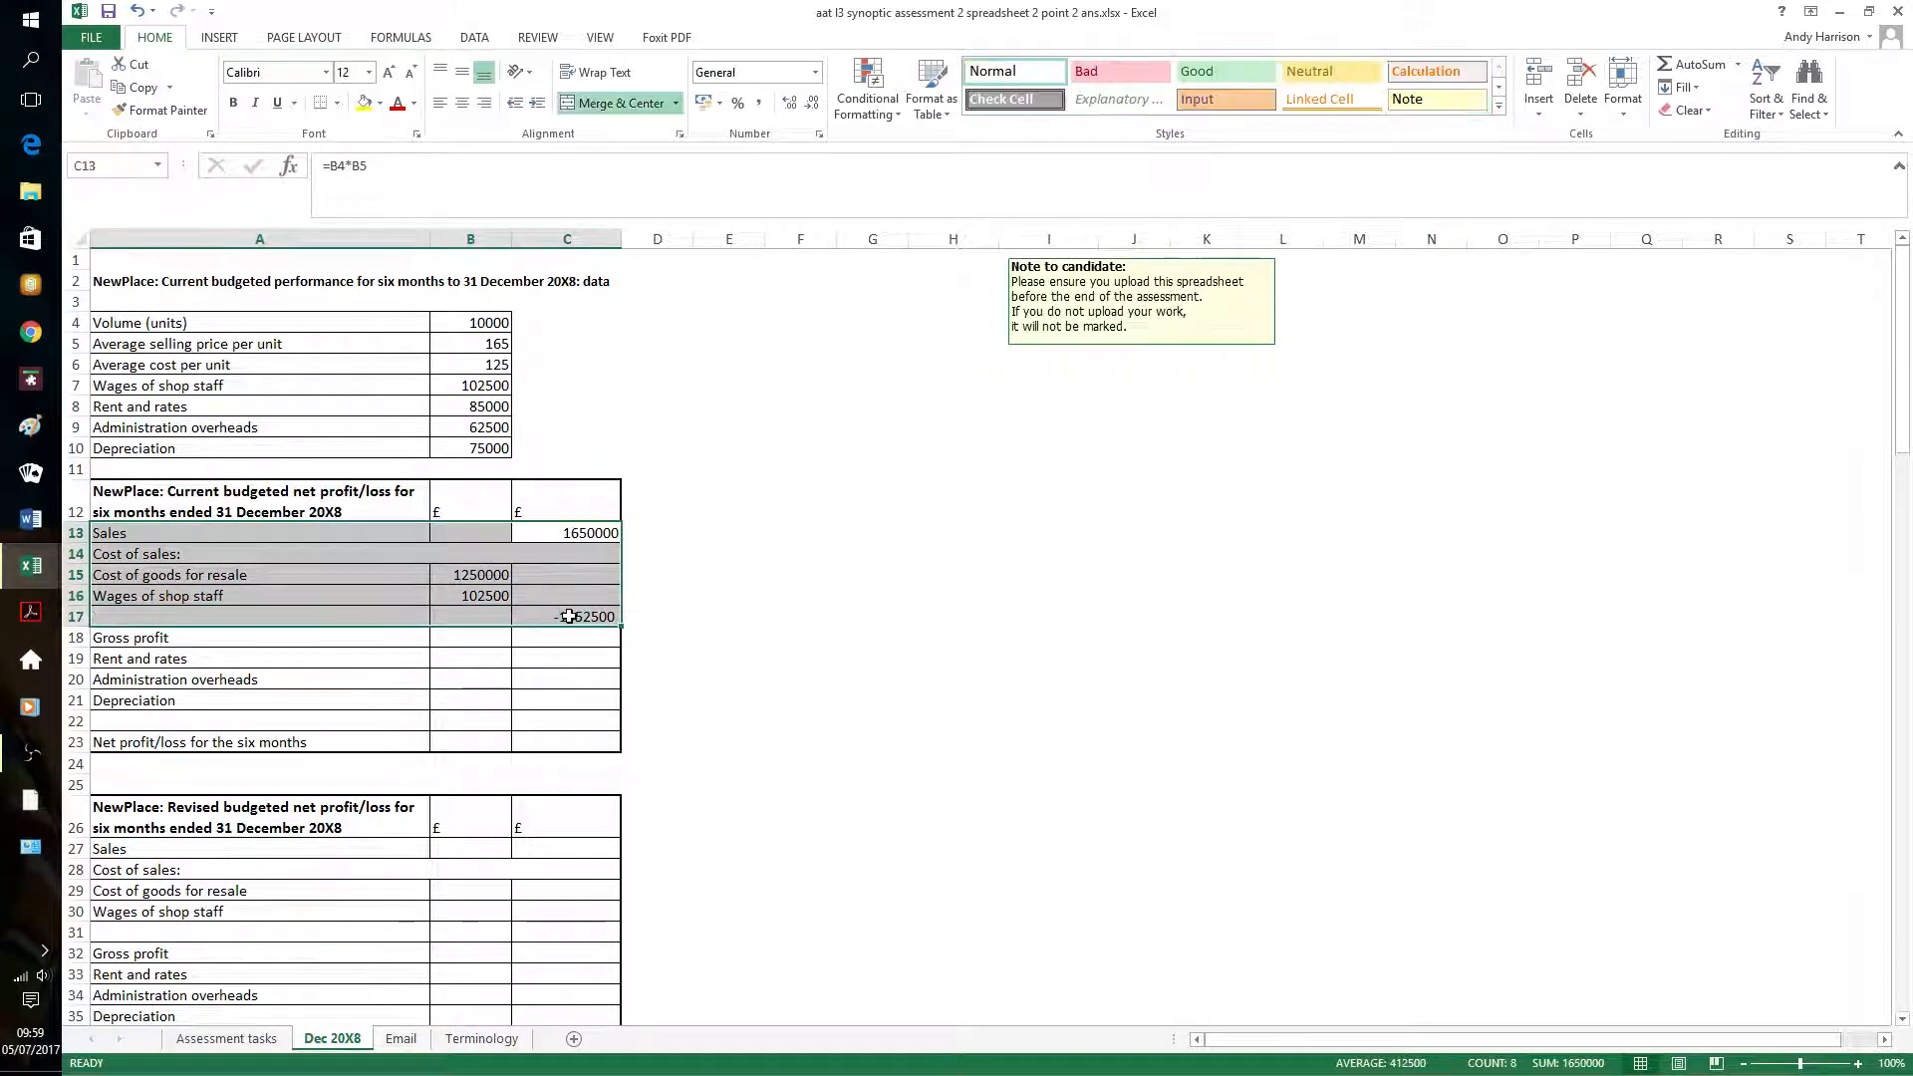
click(677, 594)
click(280, 550)
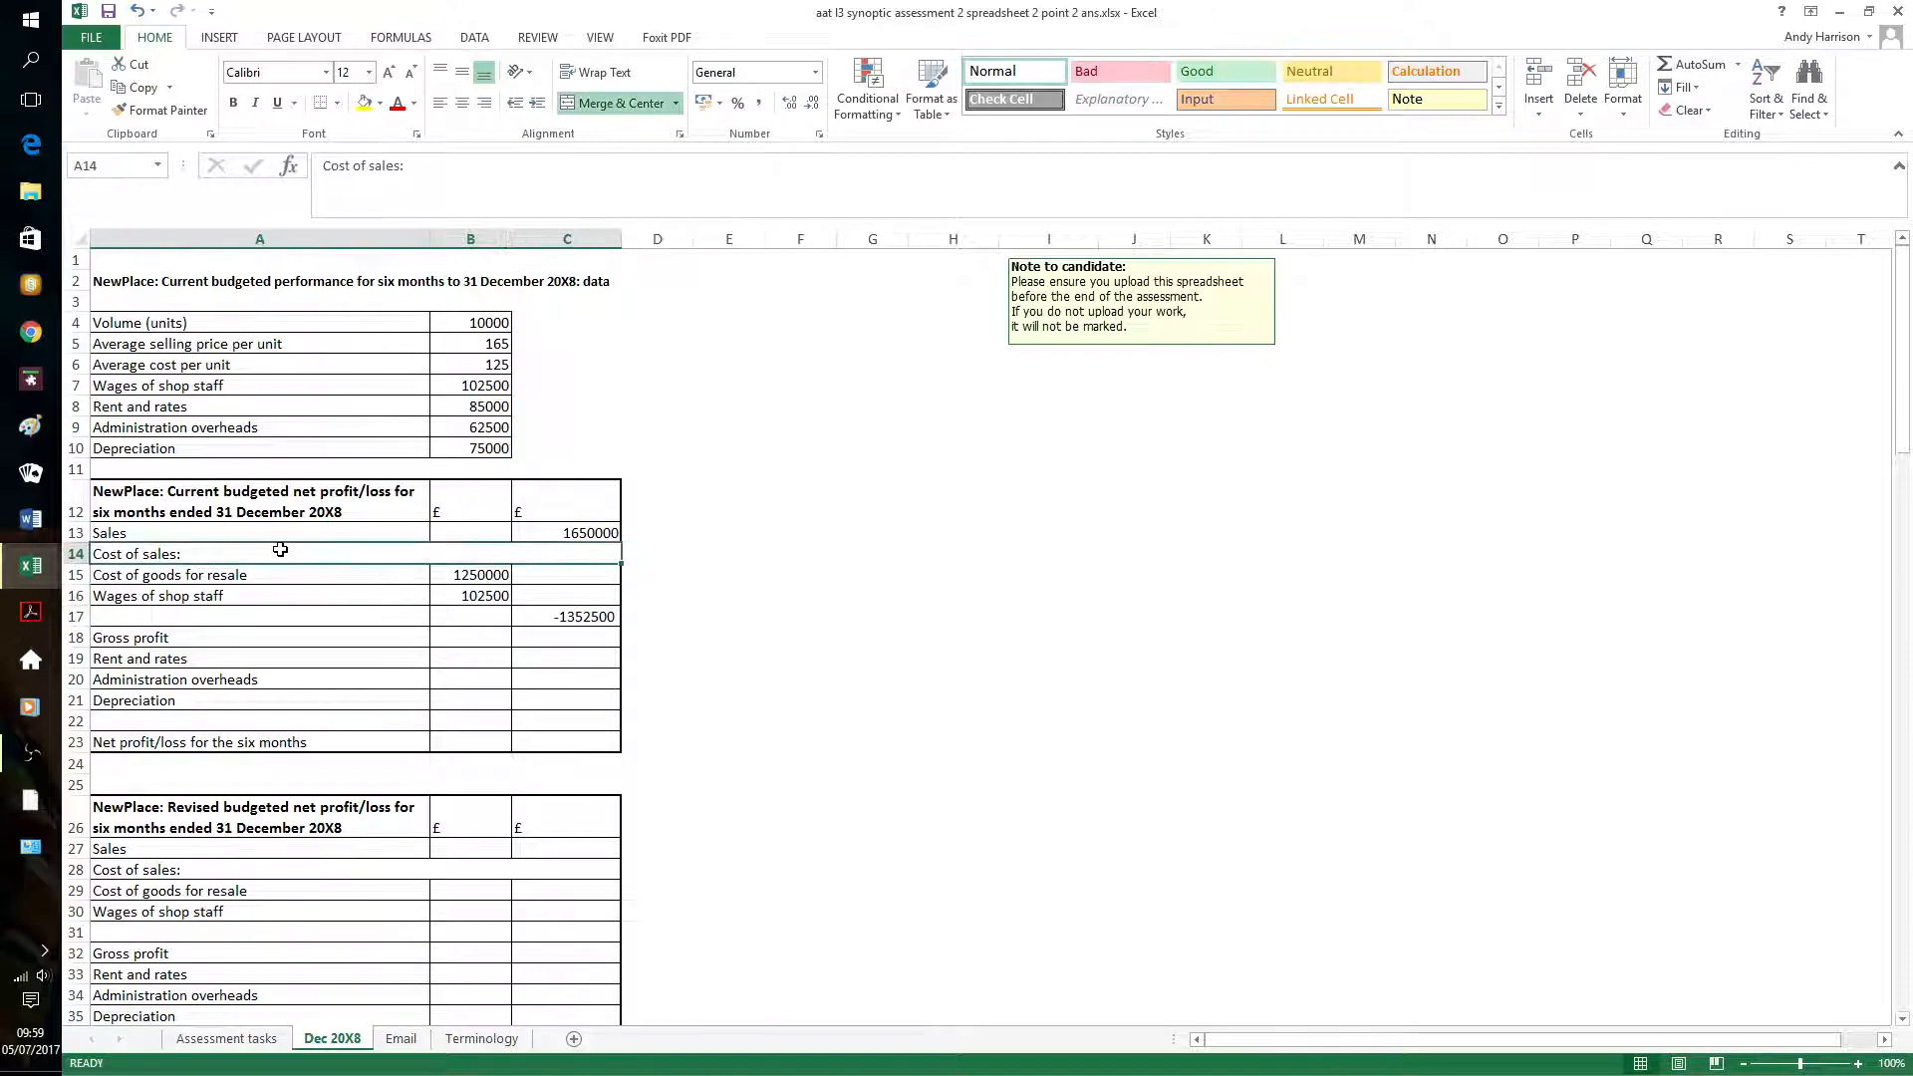
key(shift+Right)
key(shift+Right)
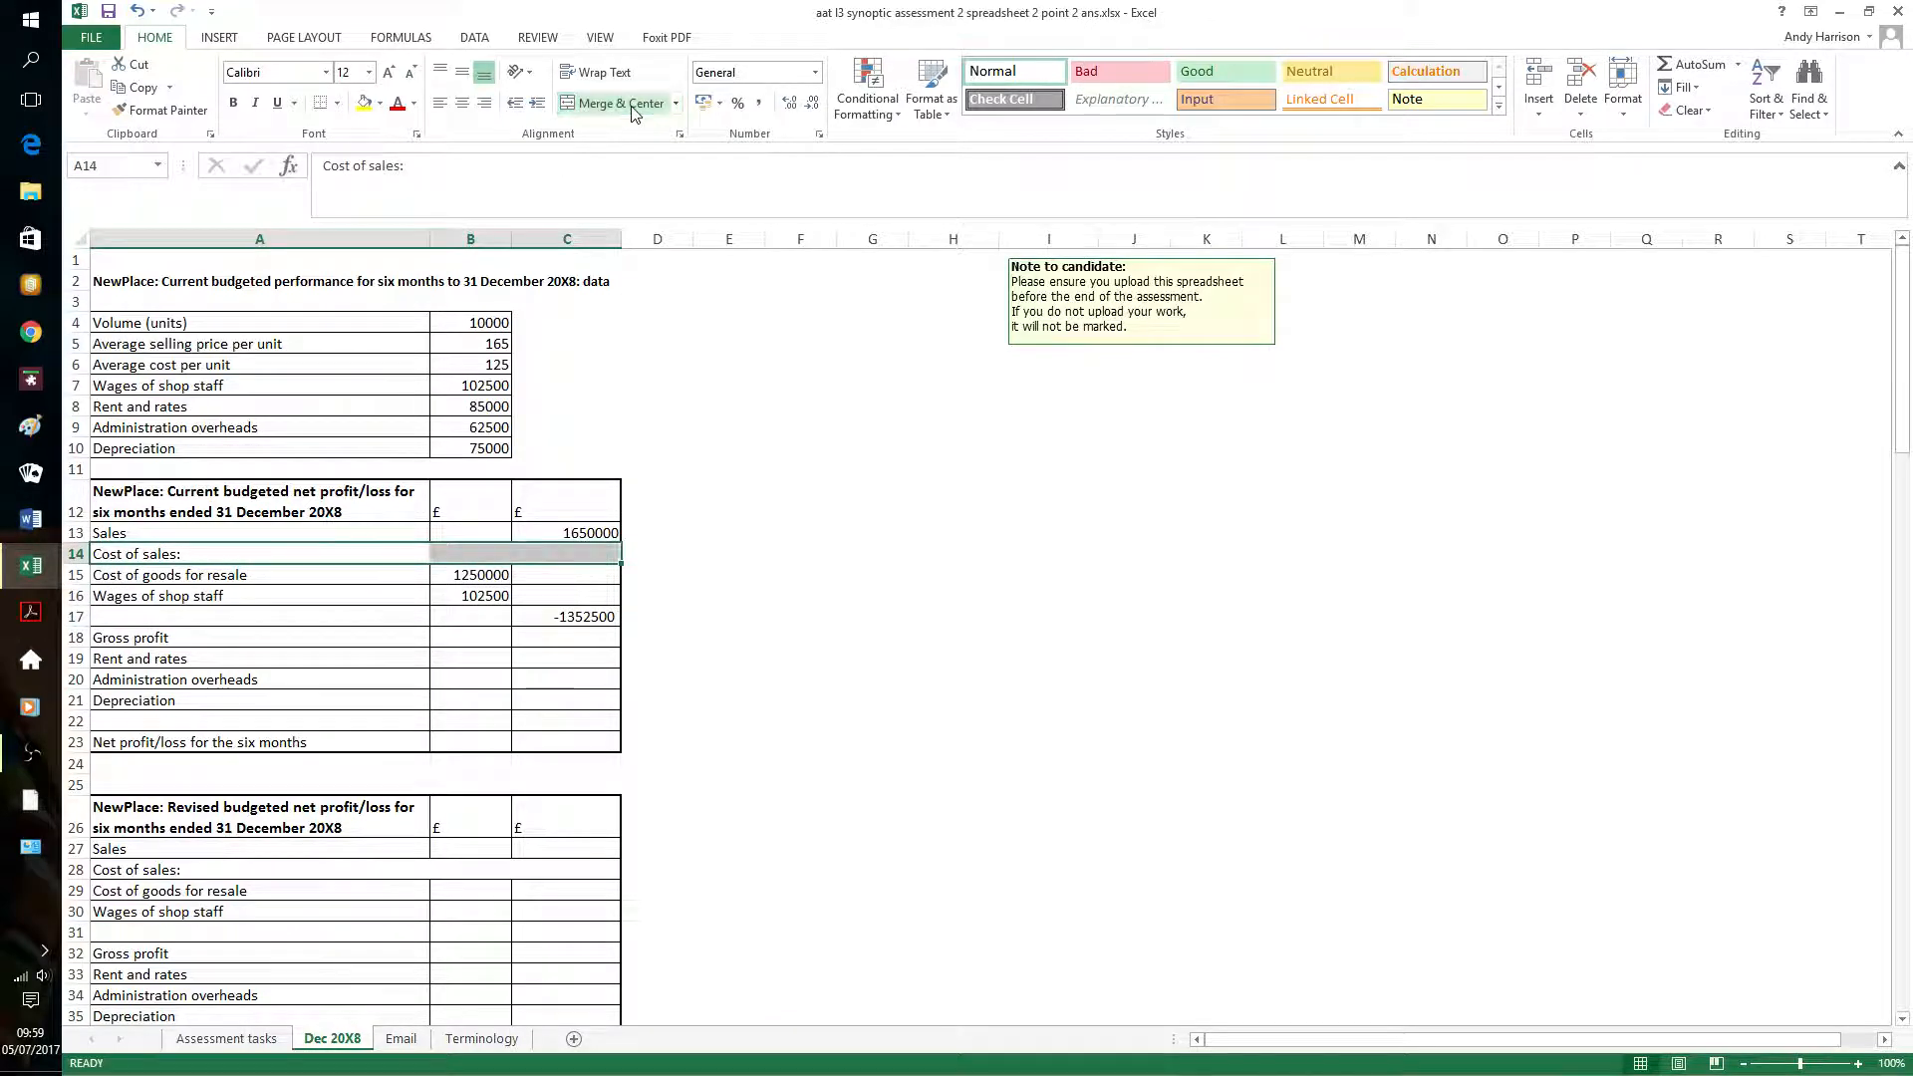
click(675, 103)
click(655, 202)
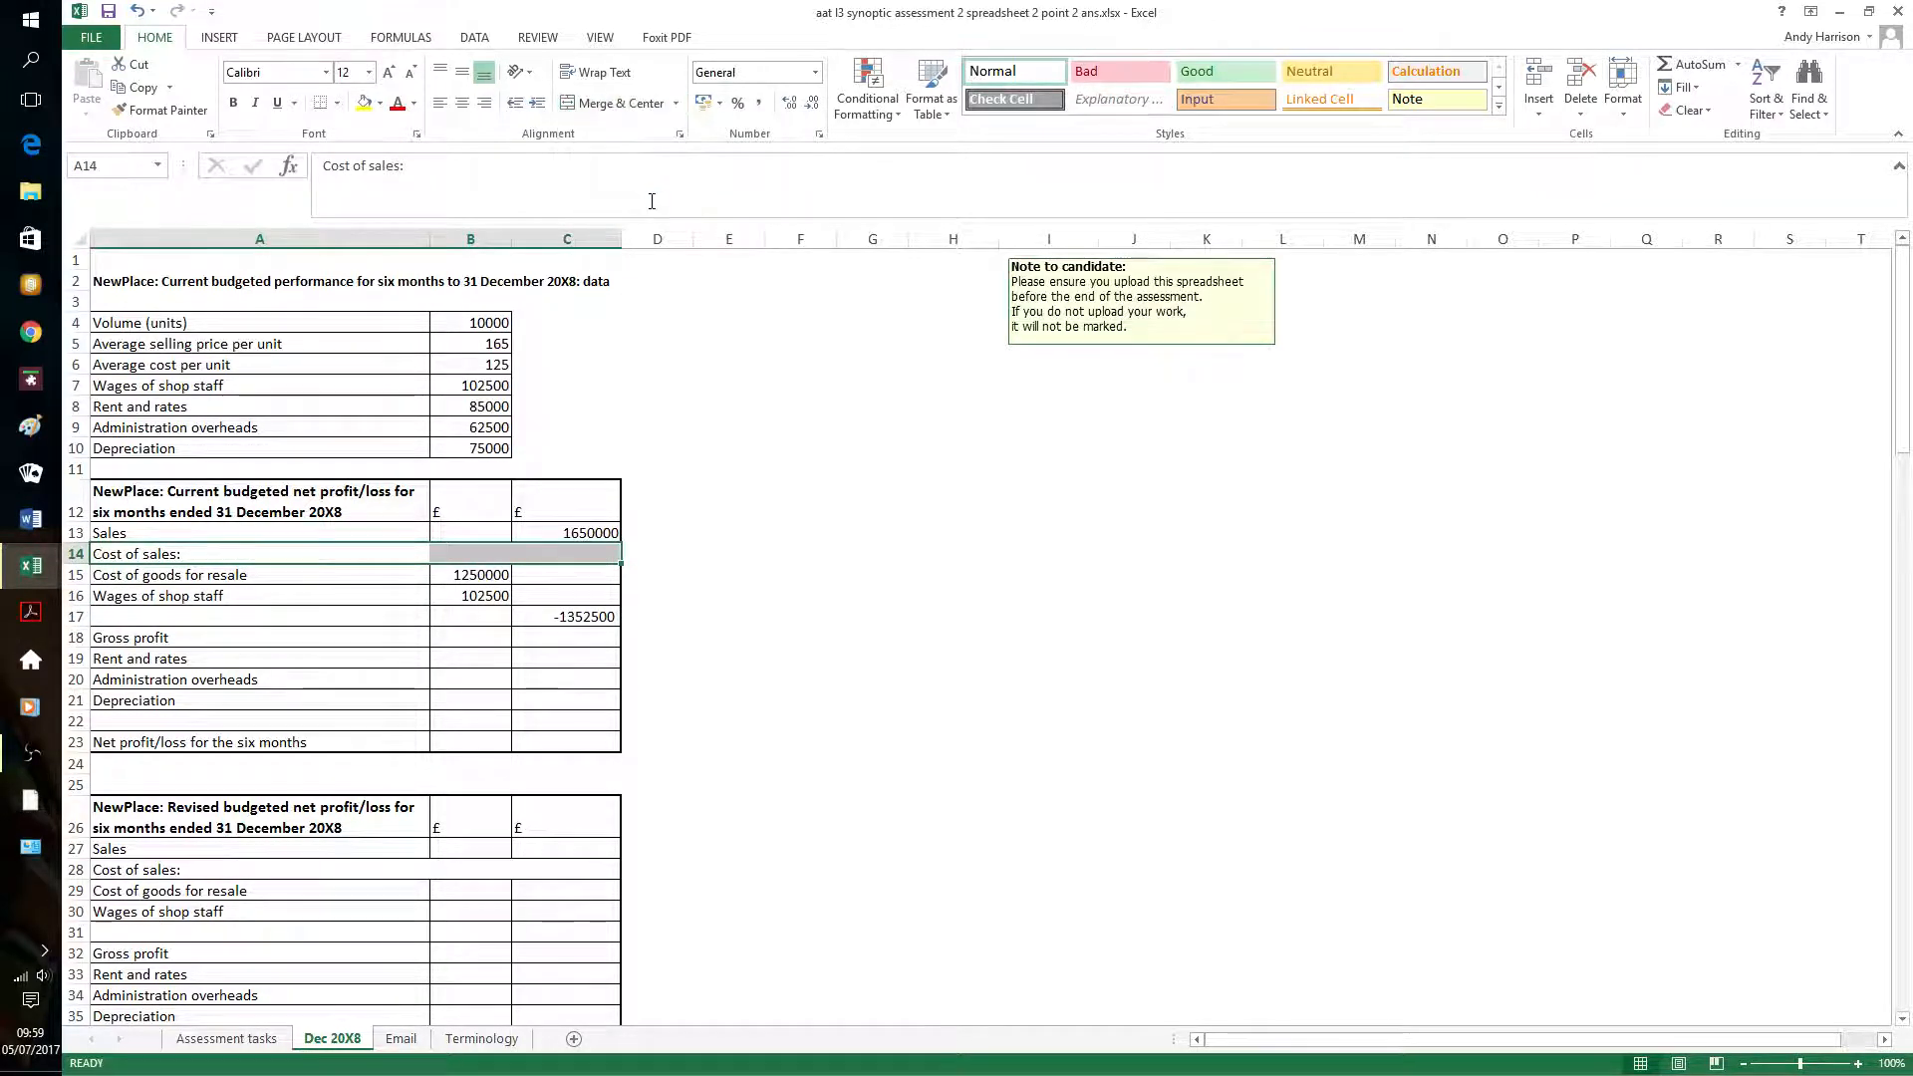
Calculate Gross profit in C18 by applying AutoSum to the range C13:C18
drag(607, 530, 592, 640)
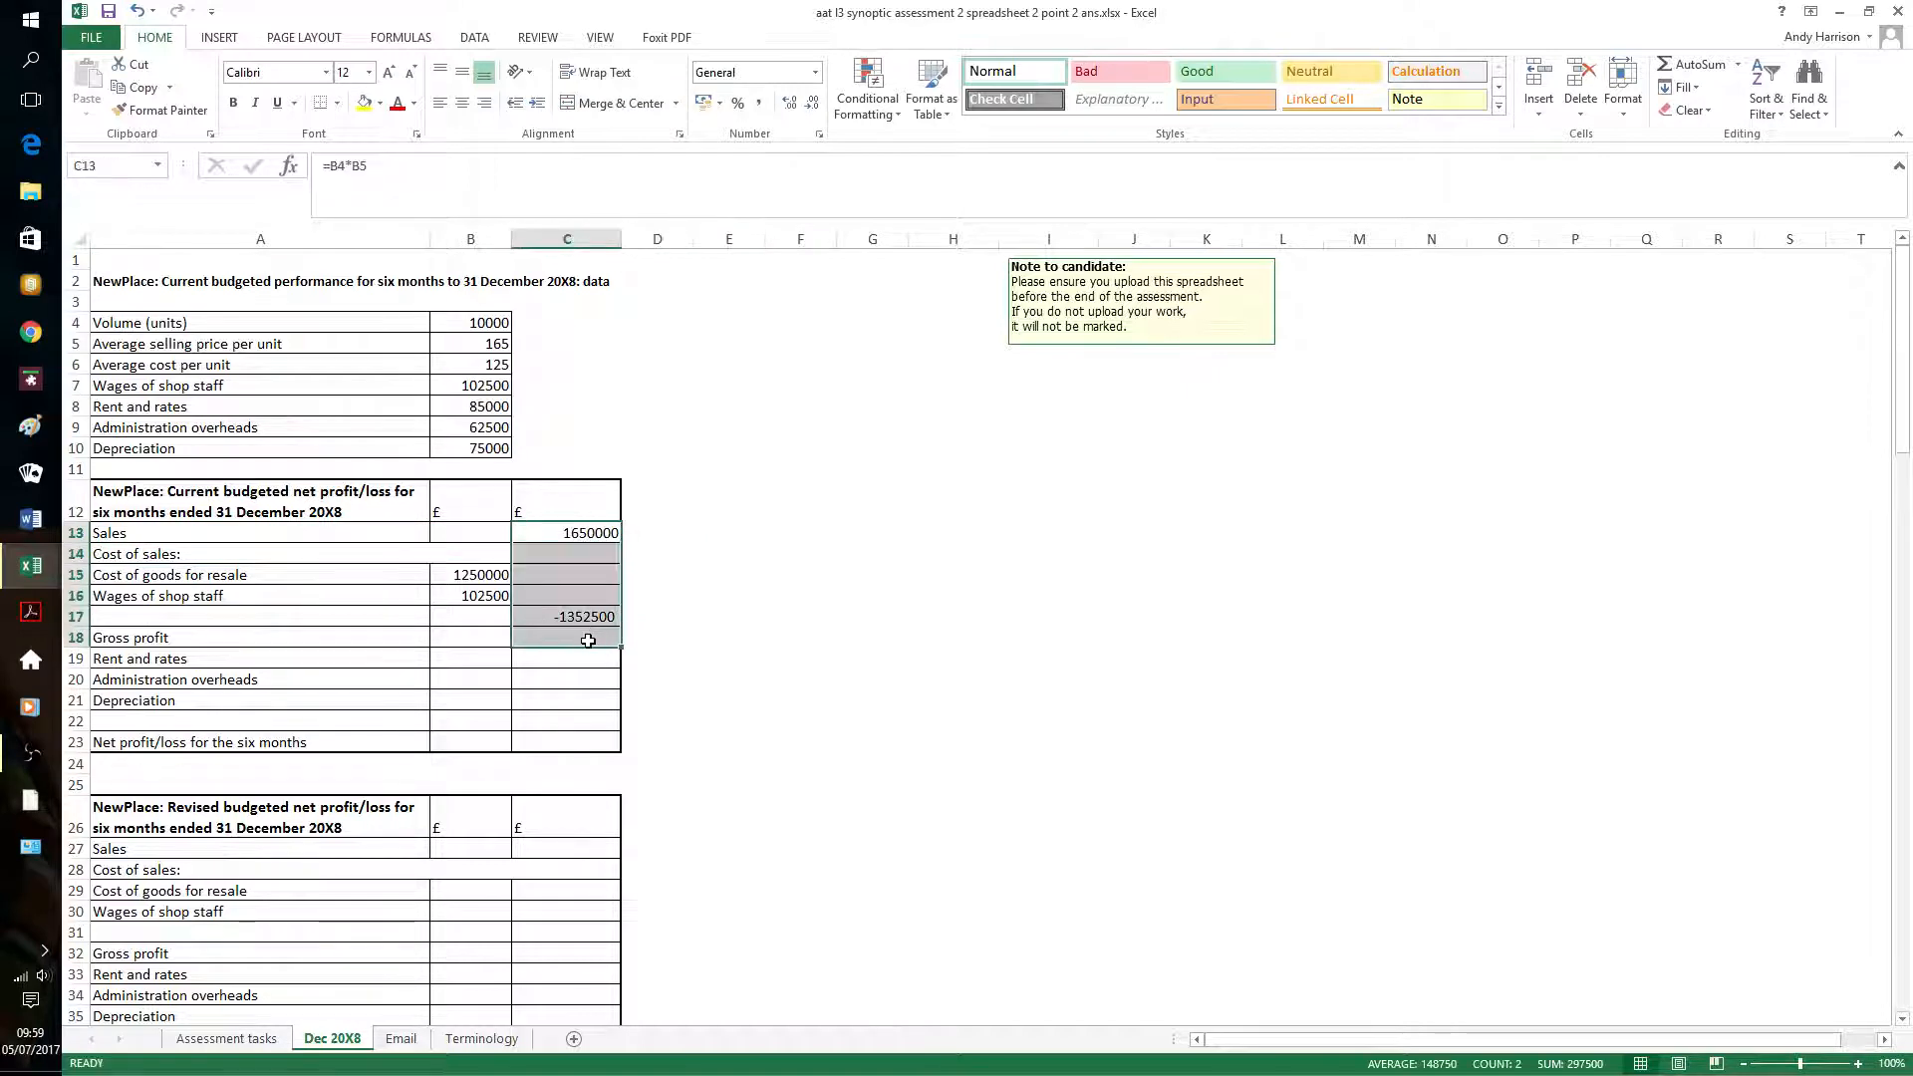
click(1680, 66)
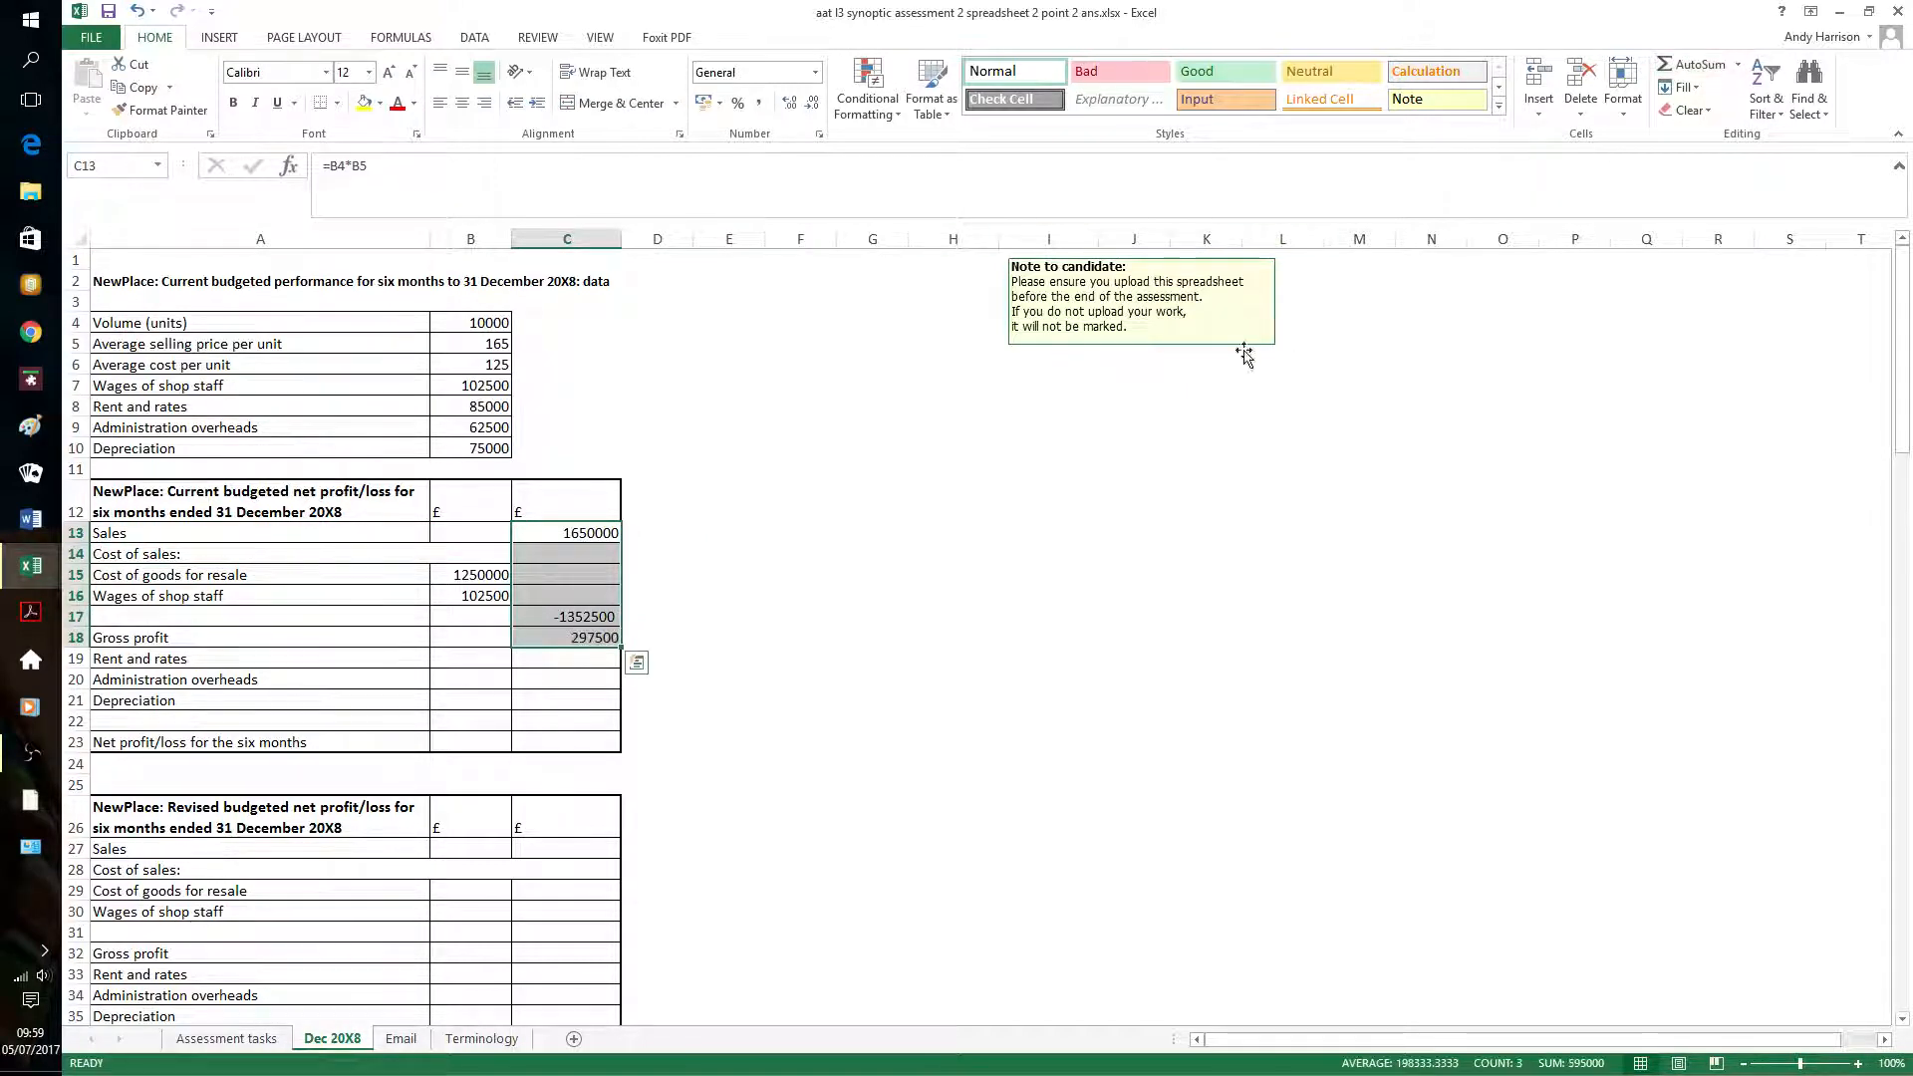
click(809, 533)
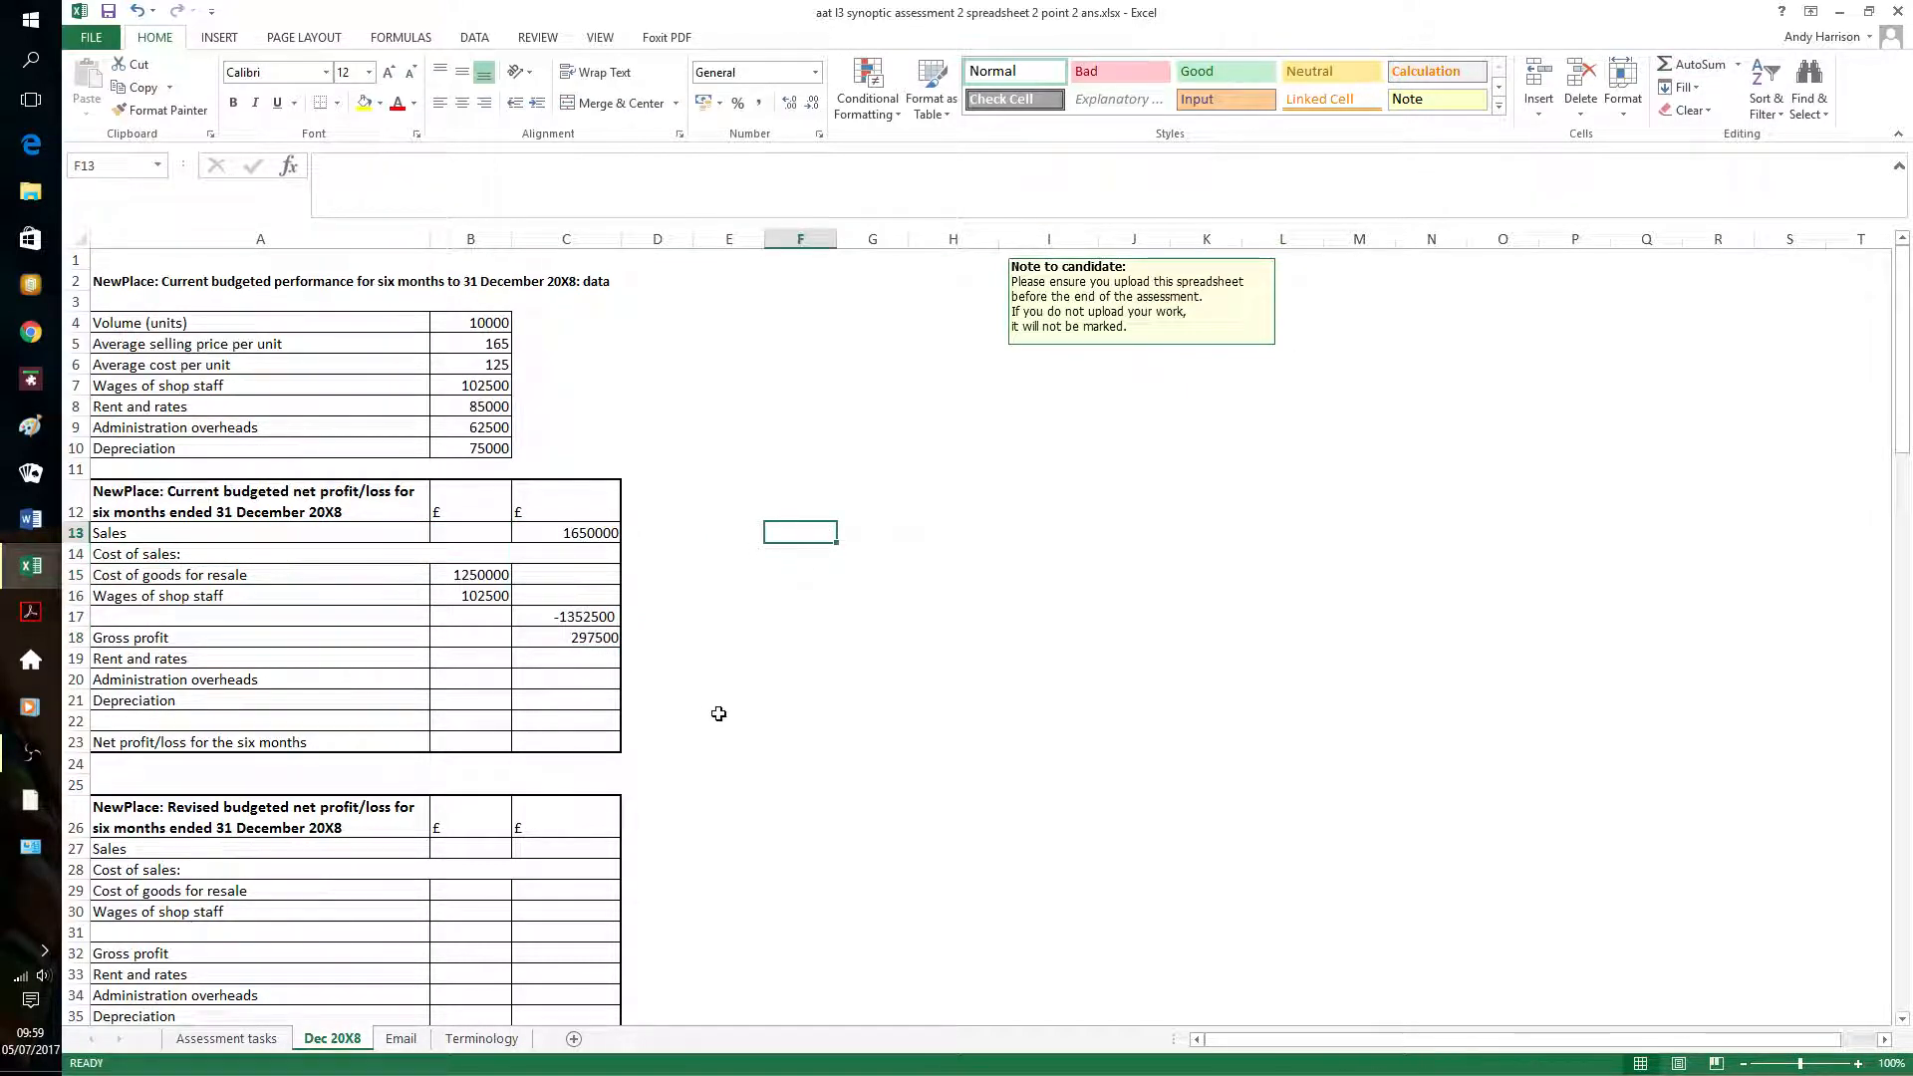
Enter =b8 for Rent and rates in B19 and fill it down through Administration overheads and Depreciation to B21
click(481, 655)
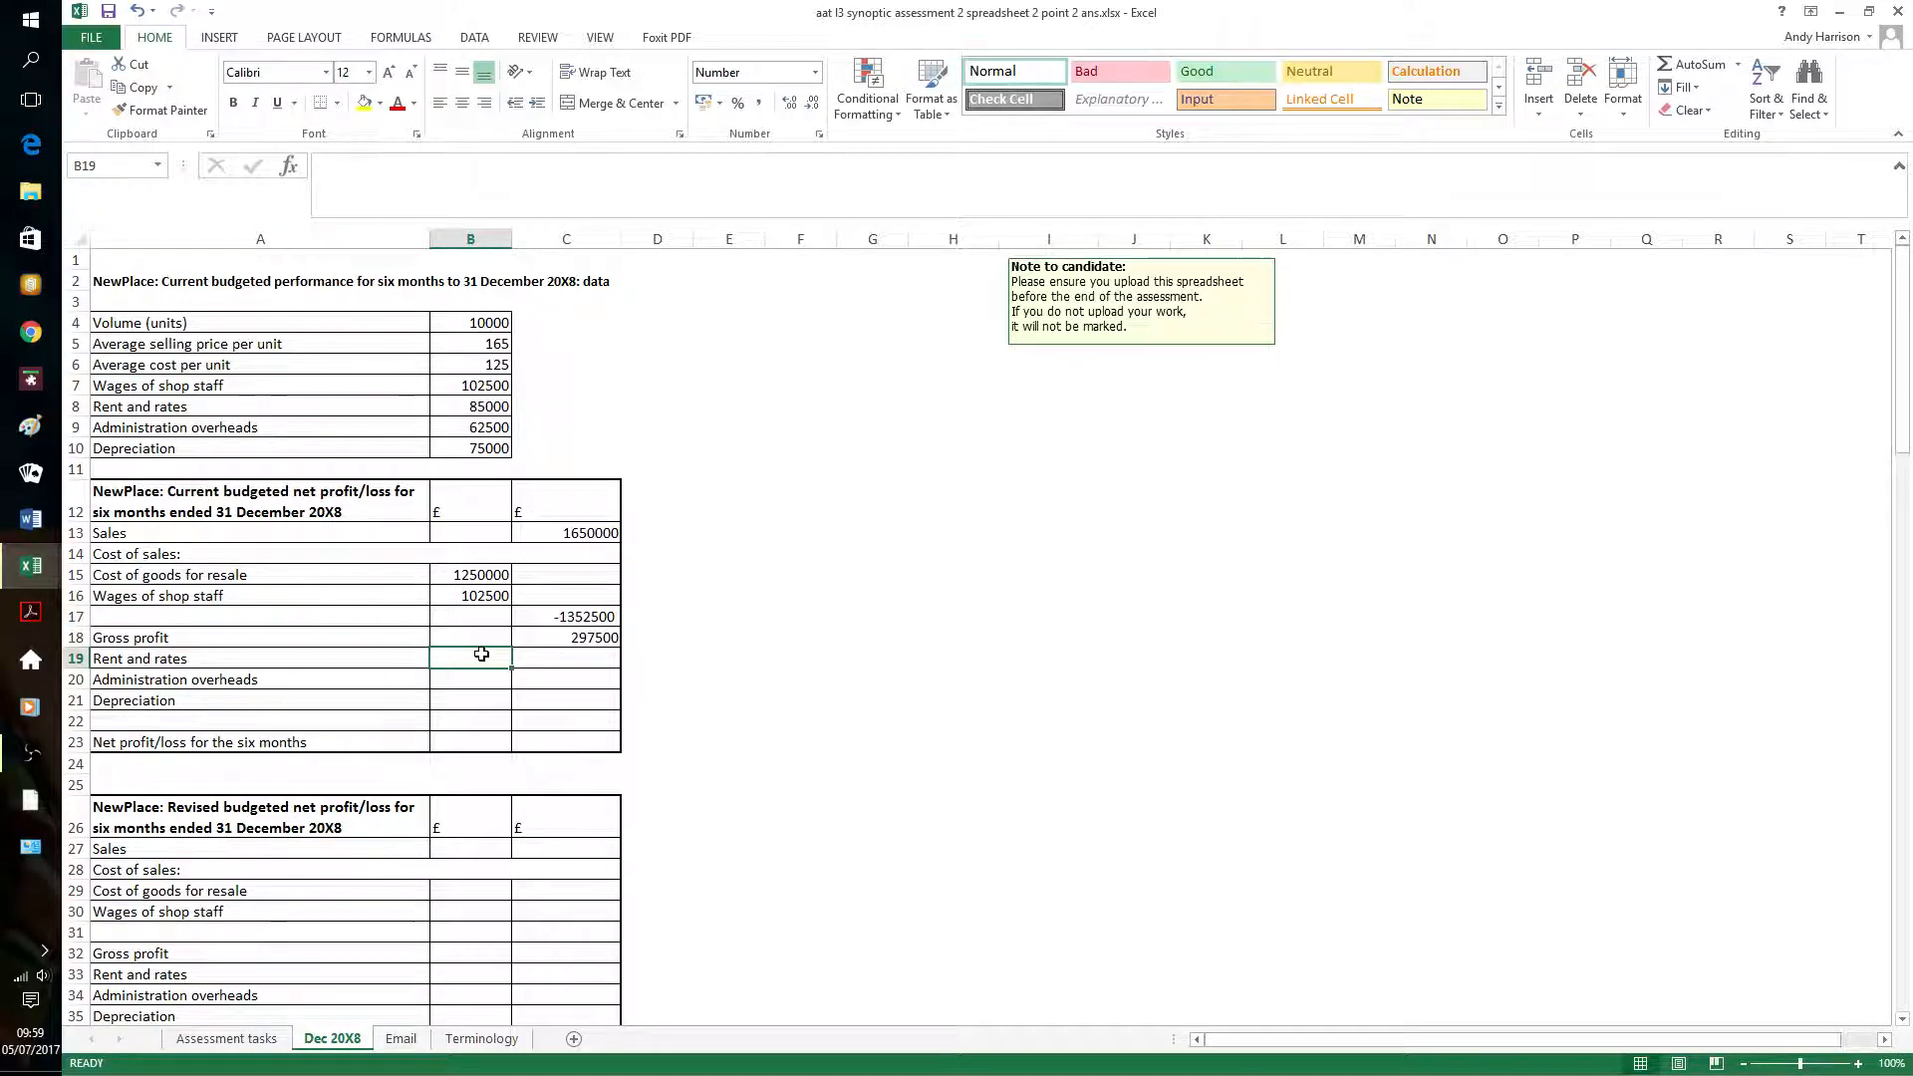
text(=)
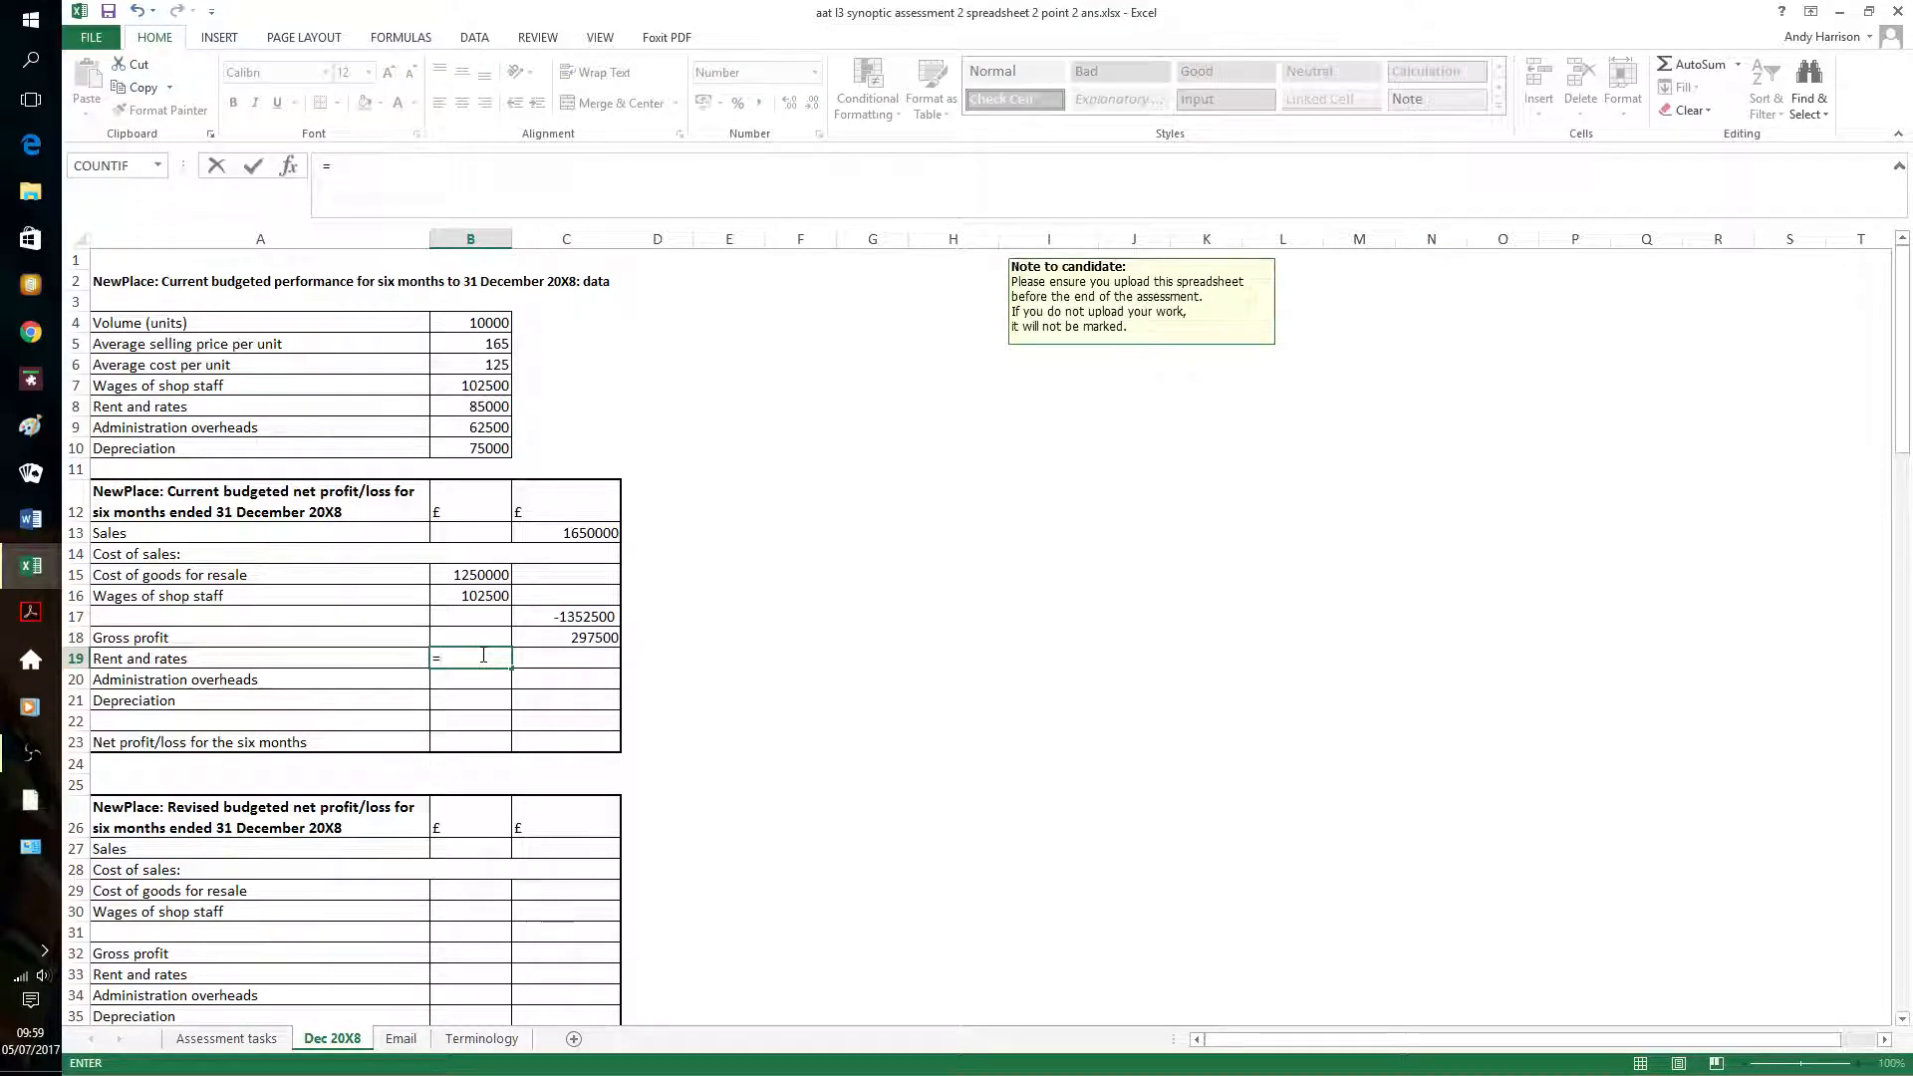
text(b8)
key(Return)
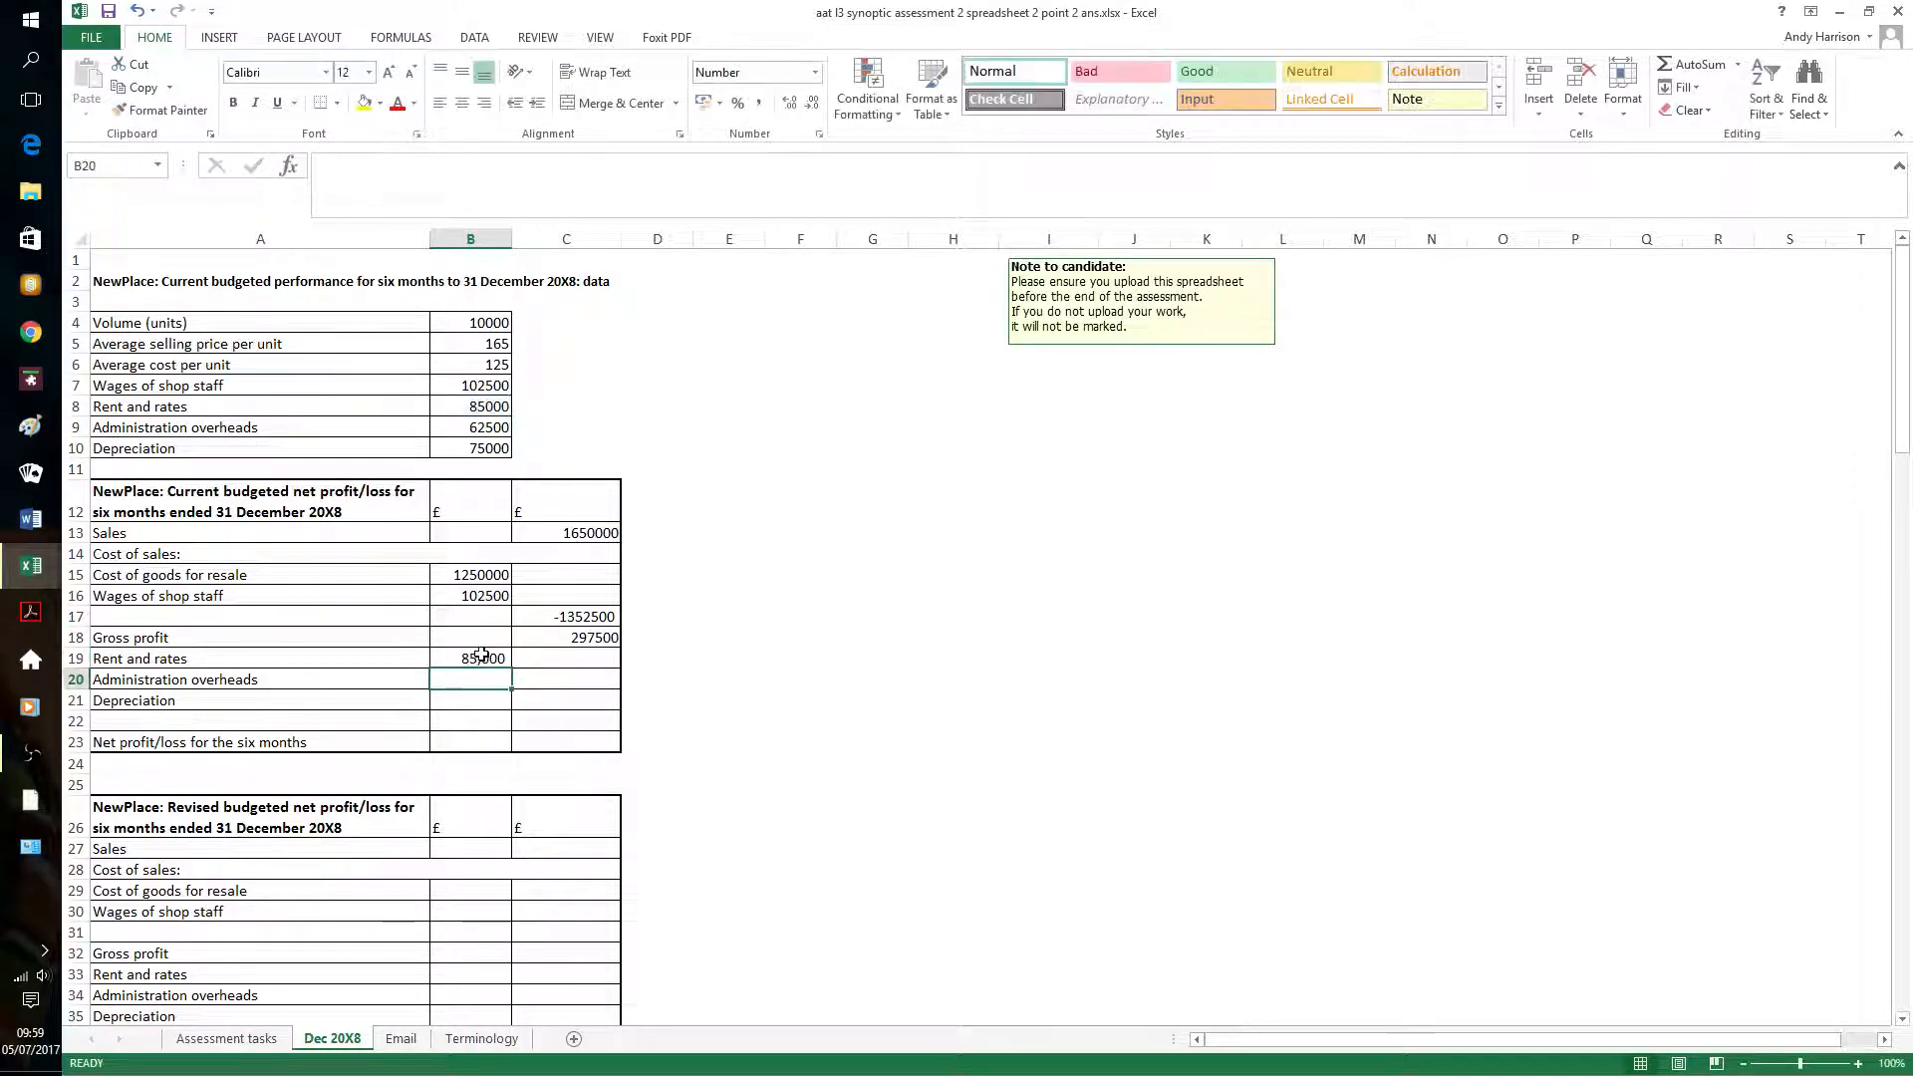
key(shift+Down)
key(shift+Down)
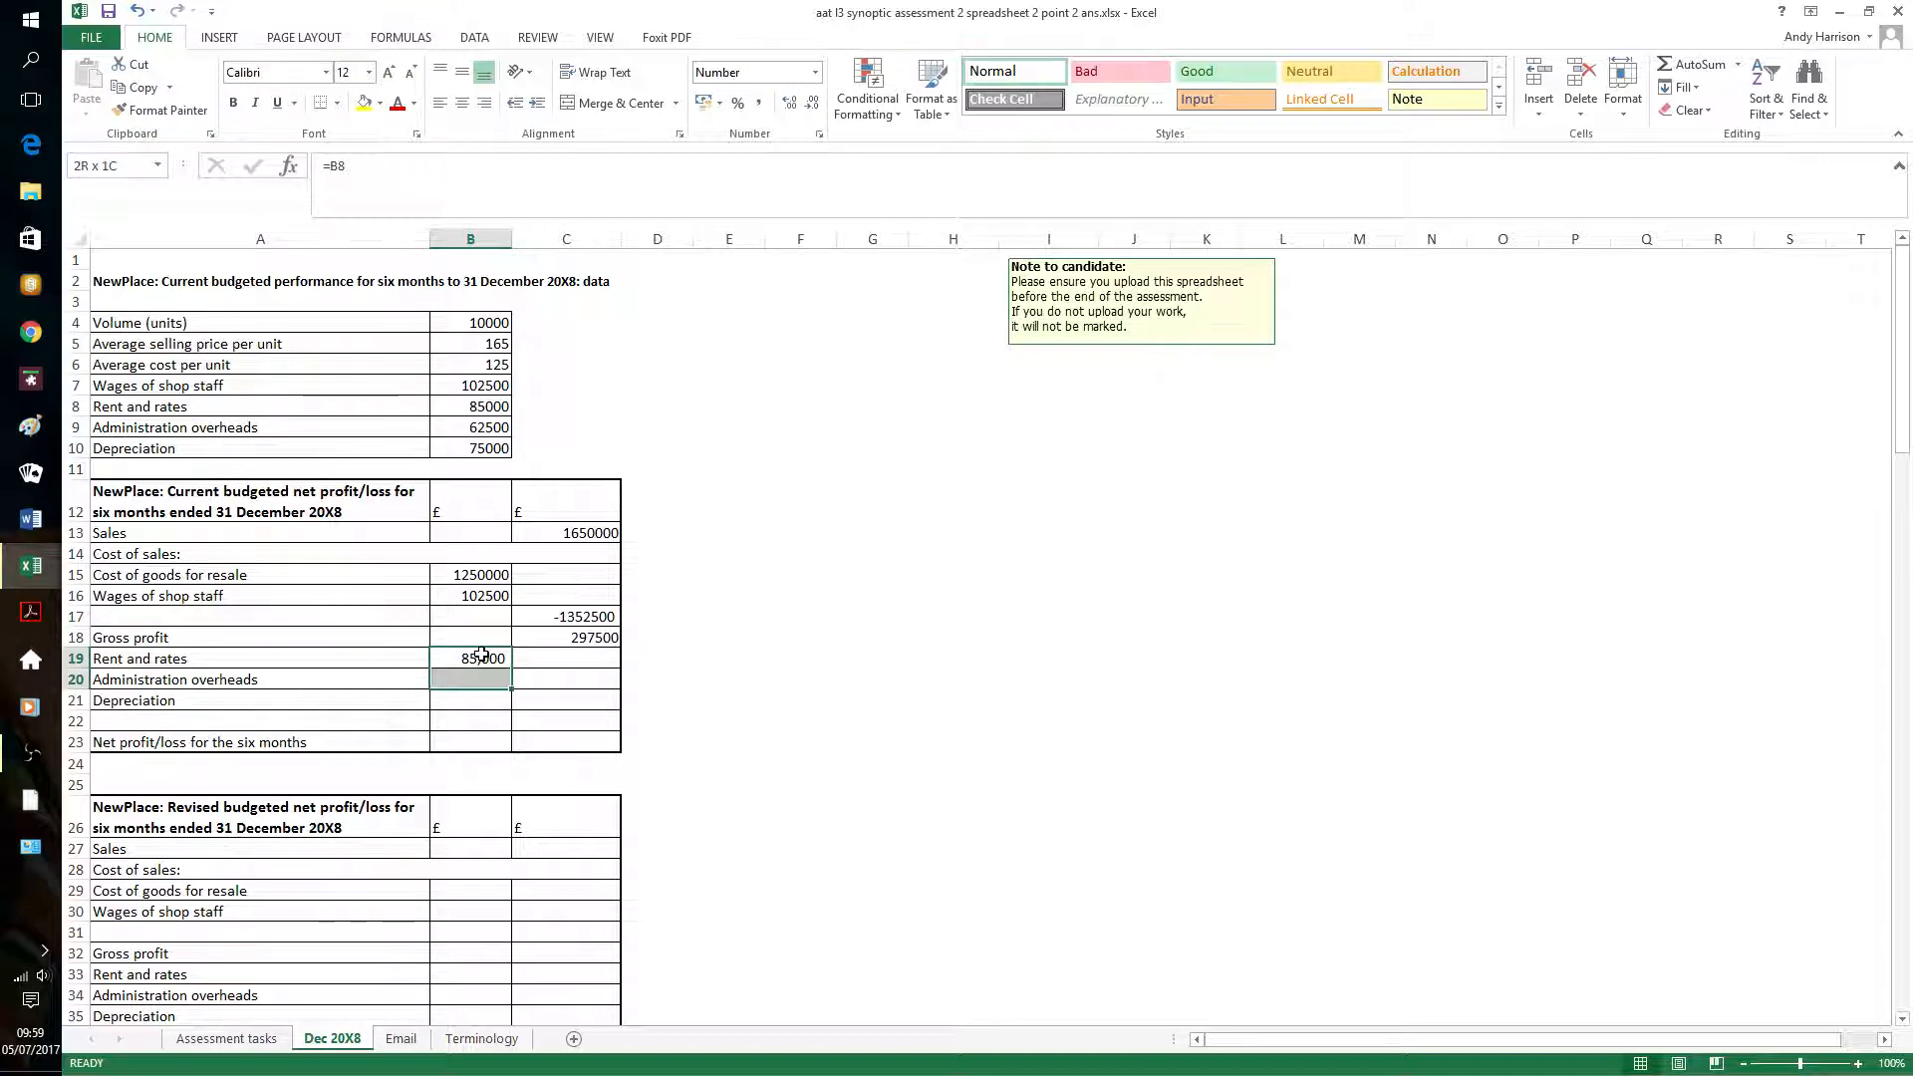
key(ctrl+d)
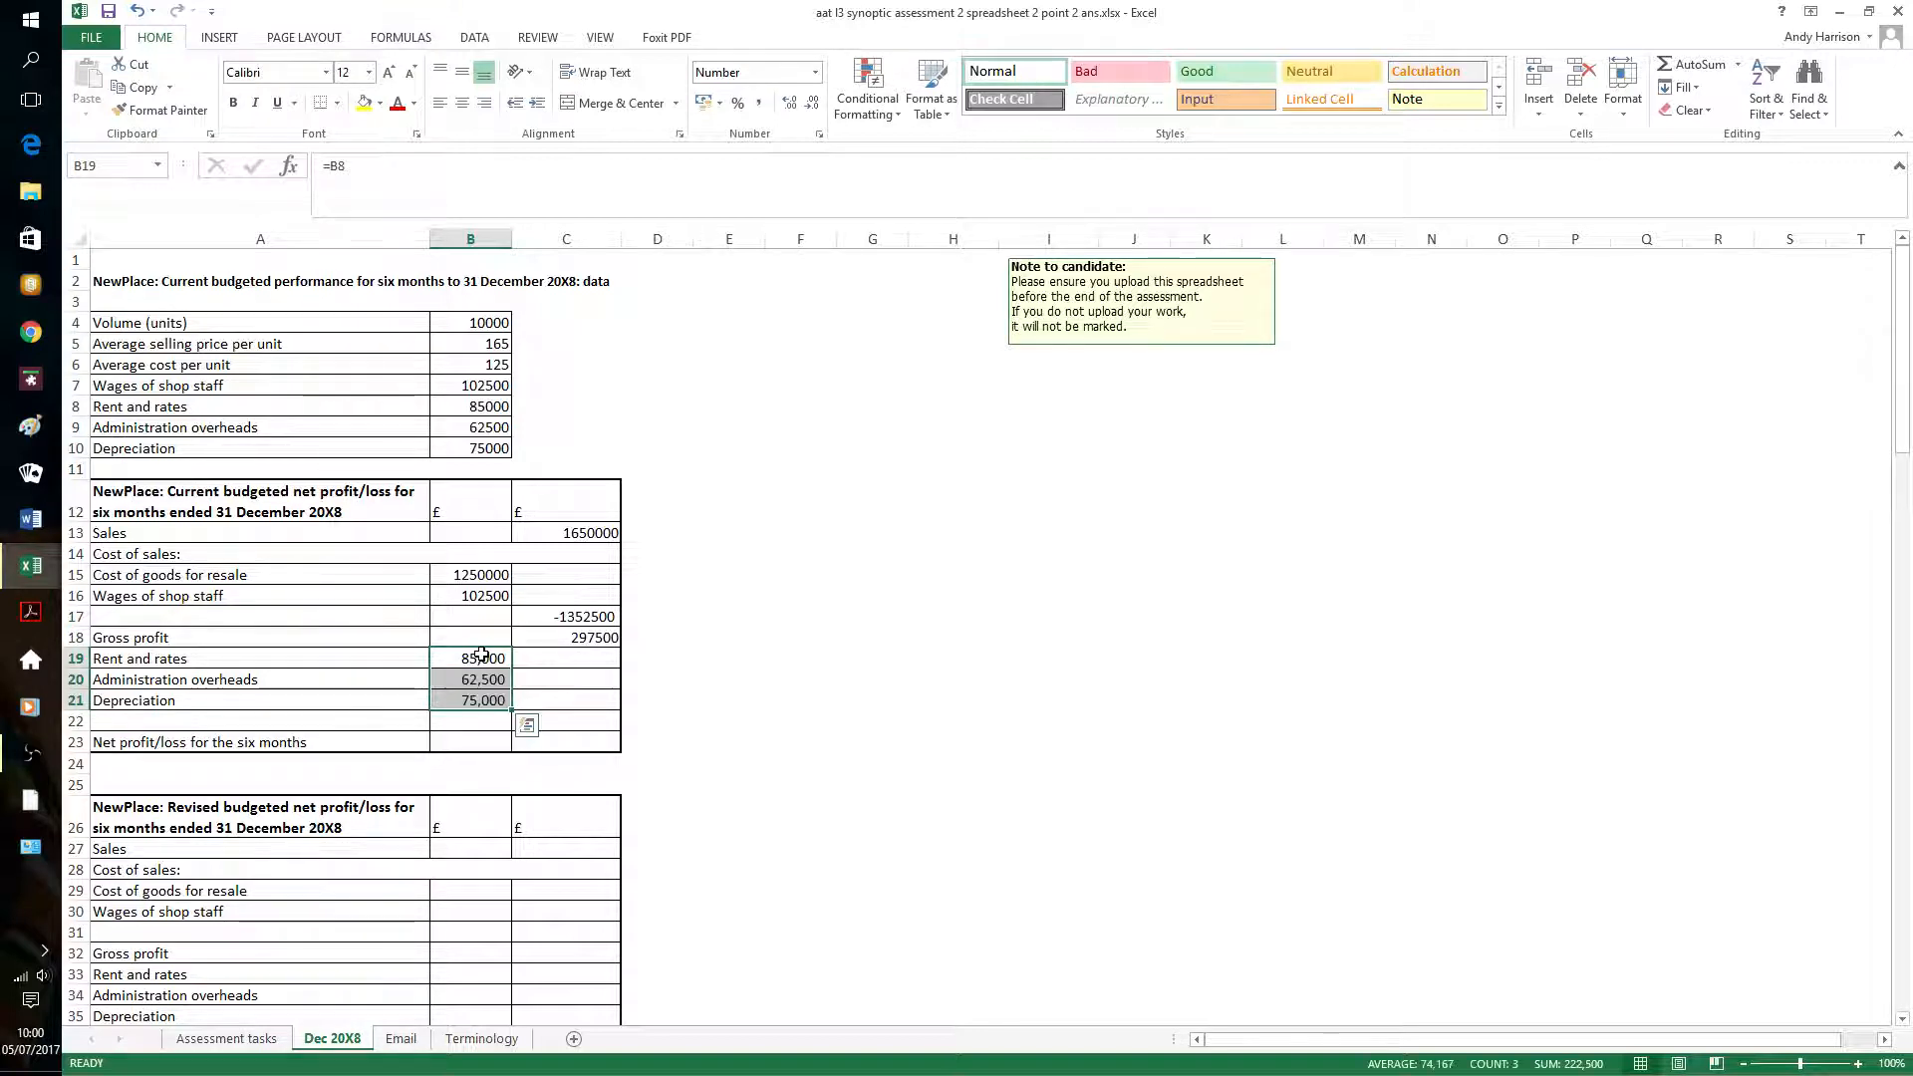
click(552, 721)
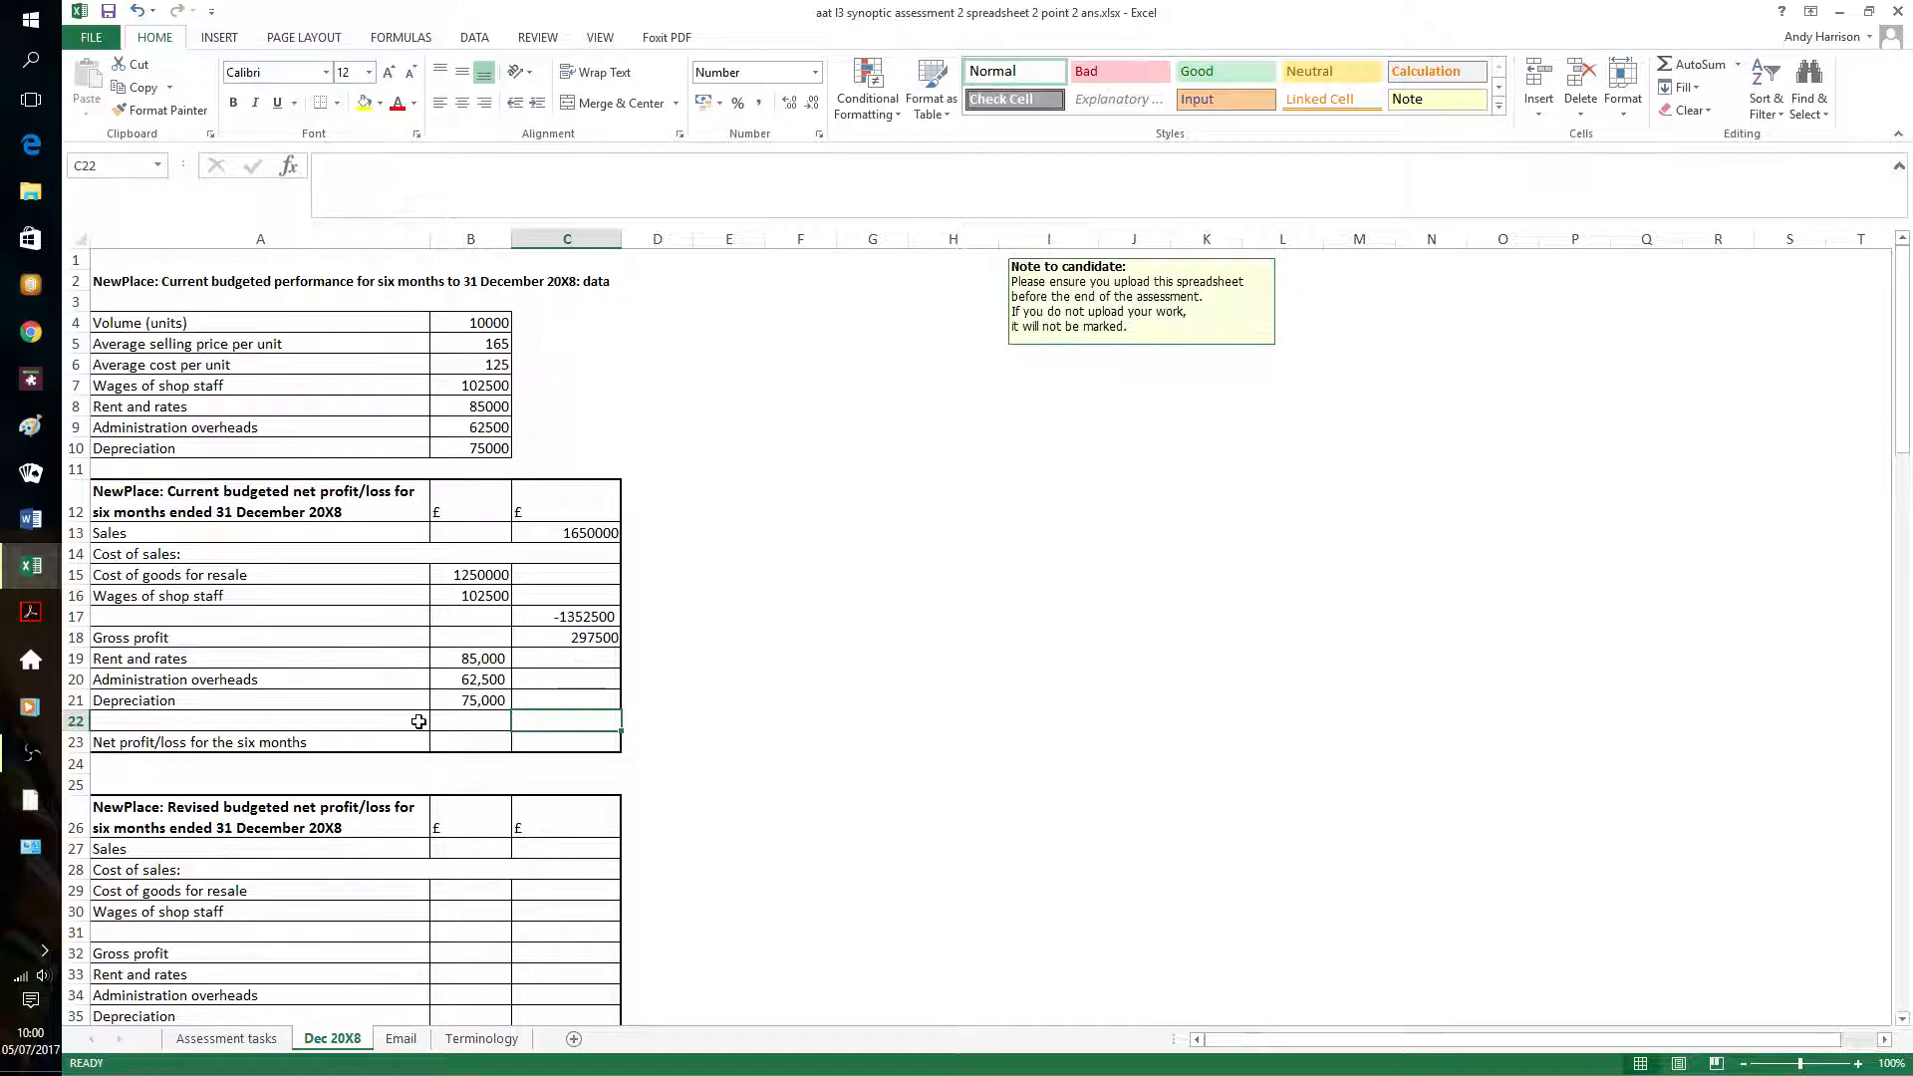
text(Tota)
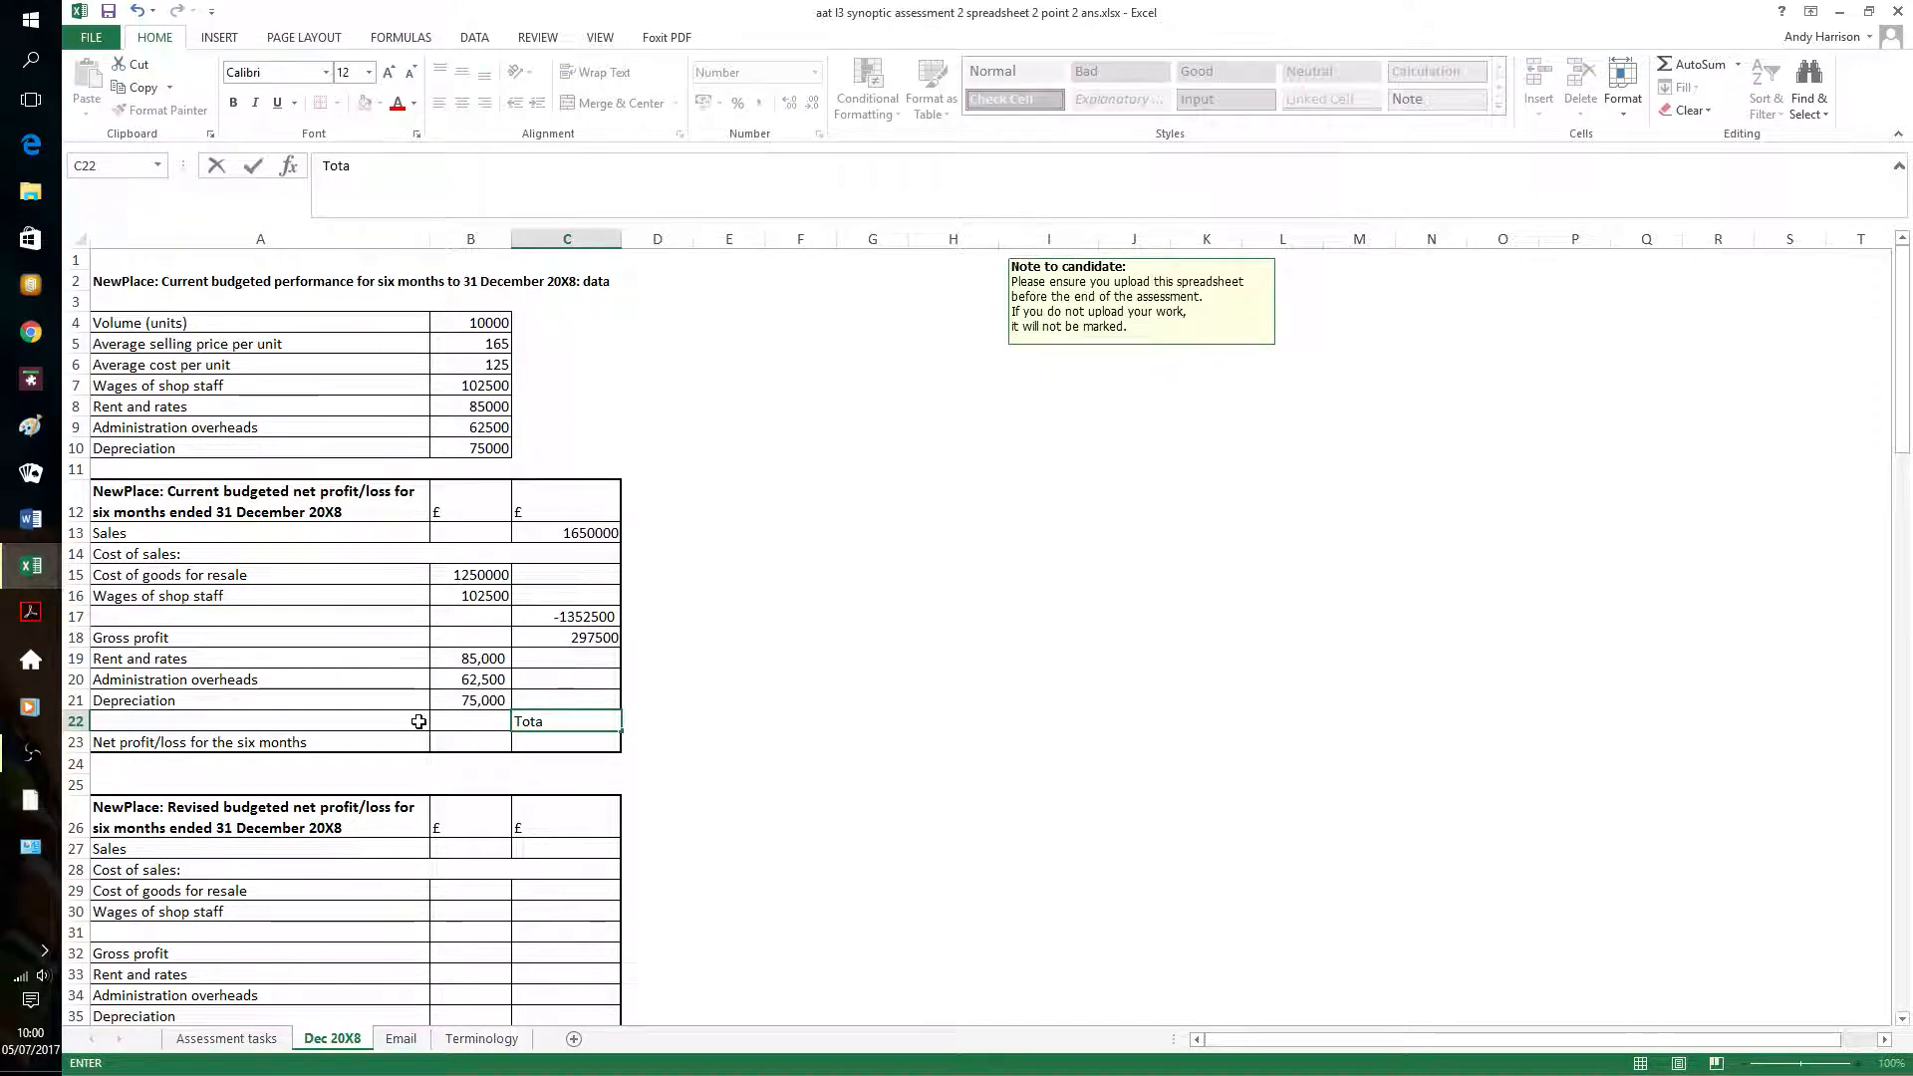
key(BackSpace)
key(BackSpace)
Label cell A22 of the current budget pro forma as Less:Total Expenses
click(339, 720)
text(T)
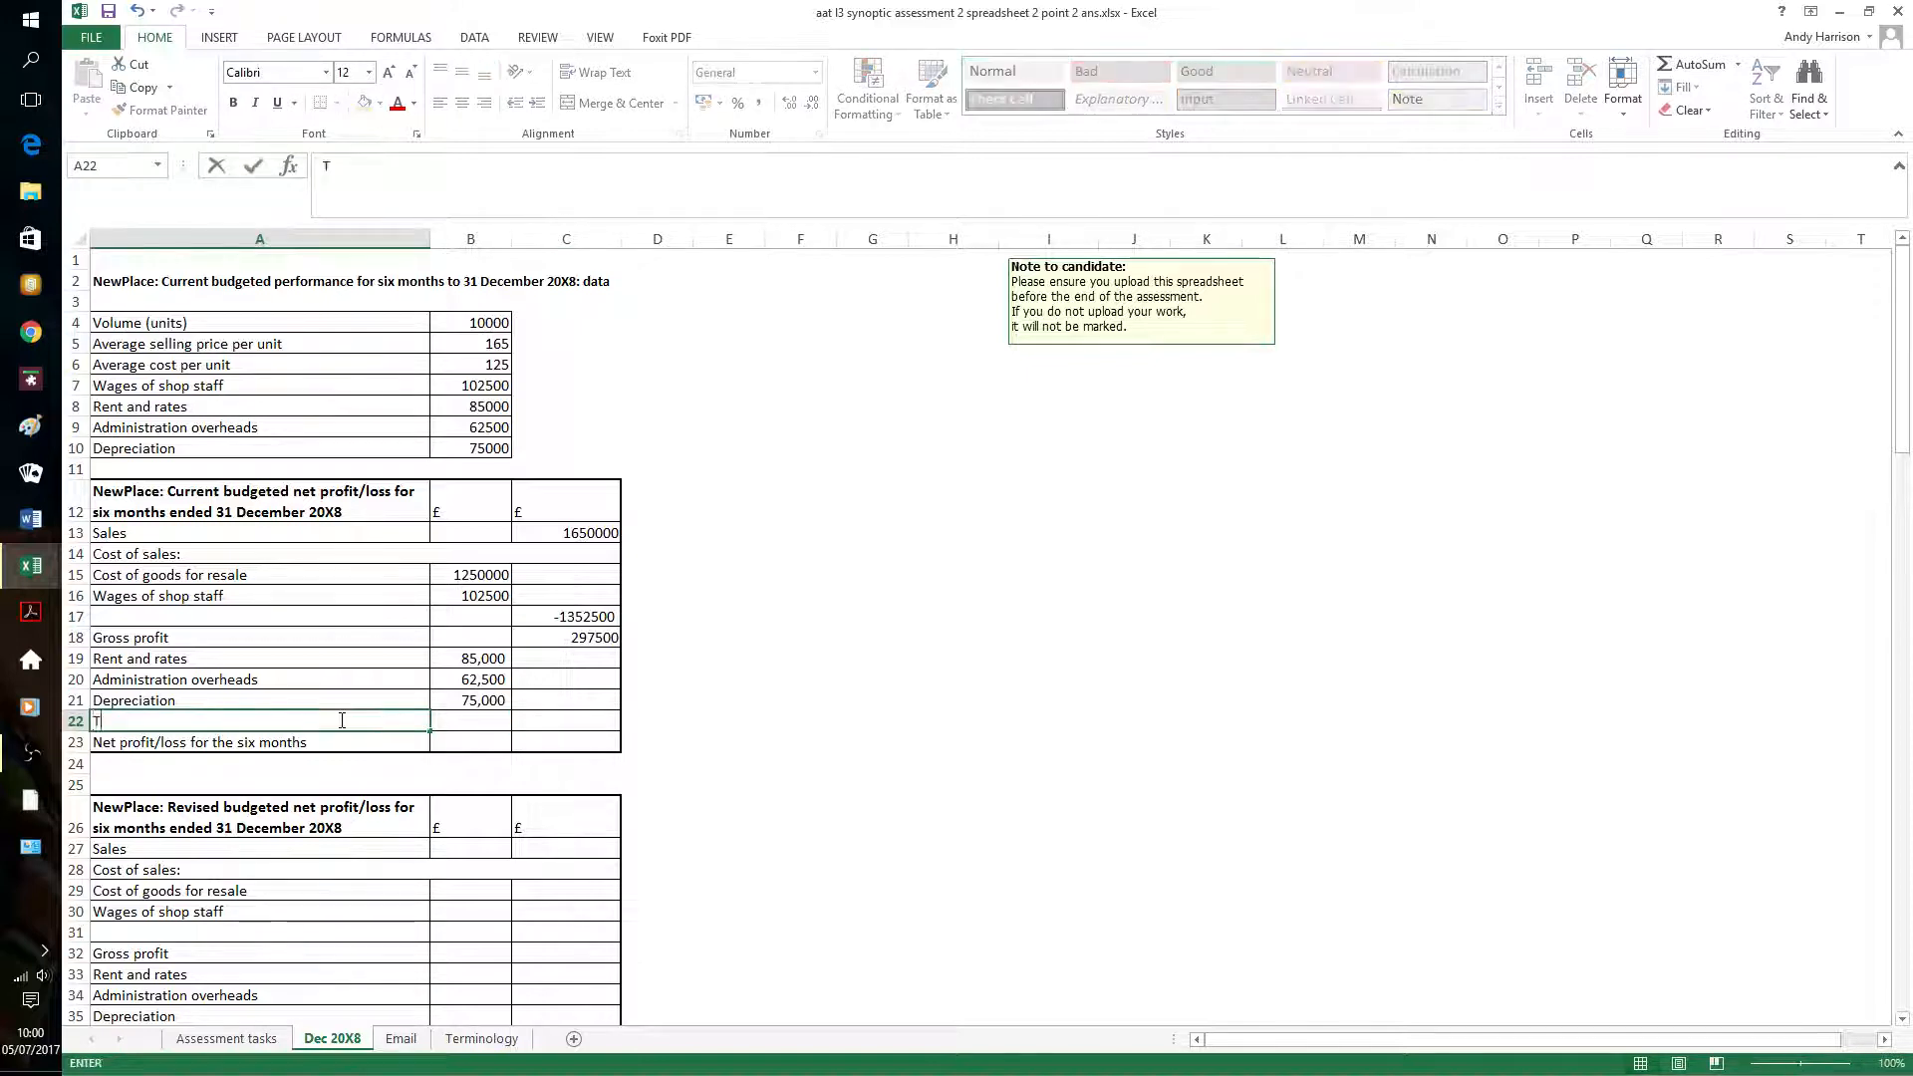
text(otal ex)
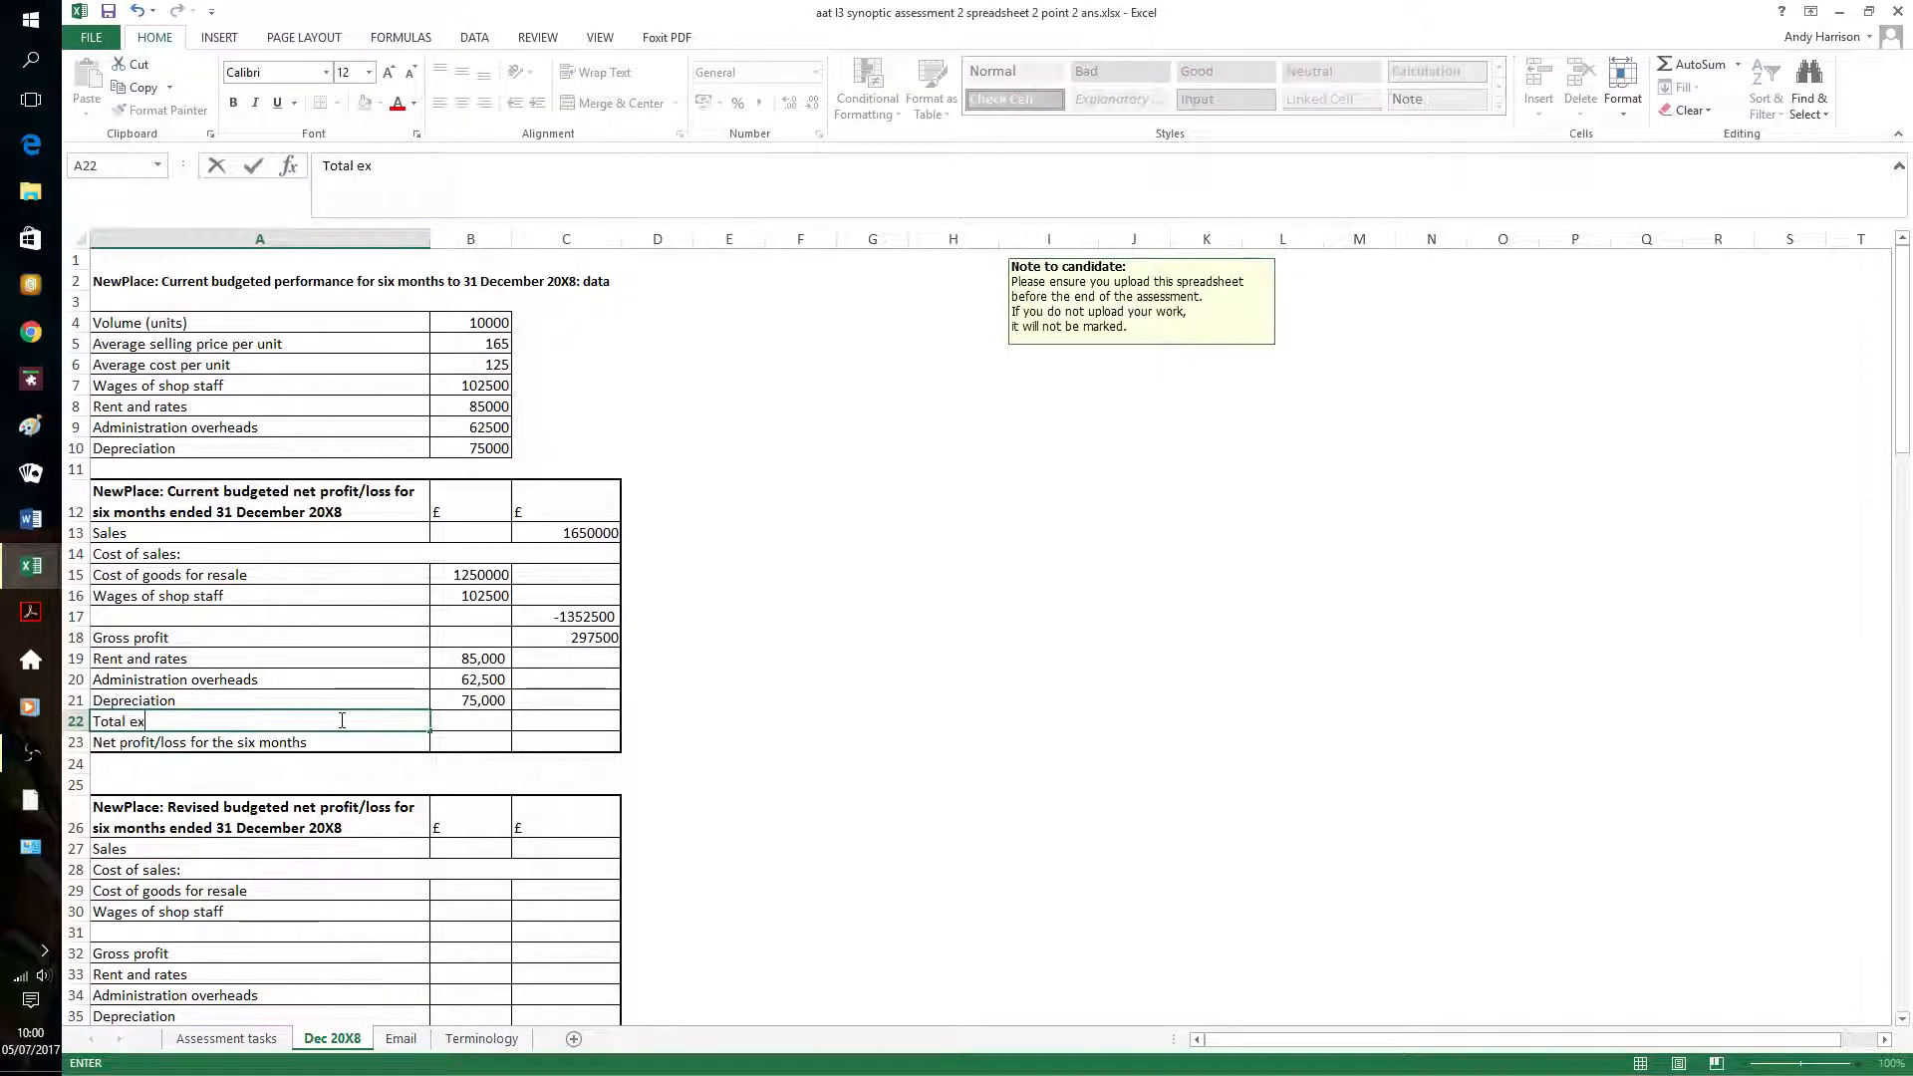
text(penses)
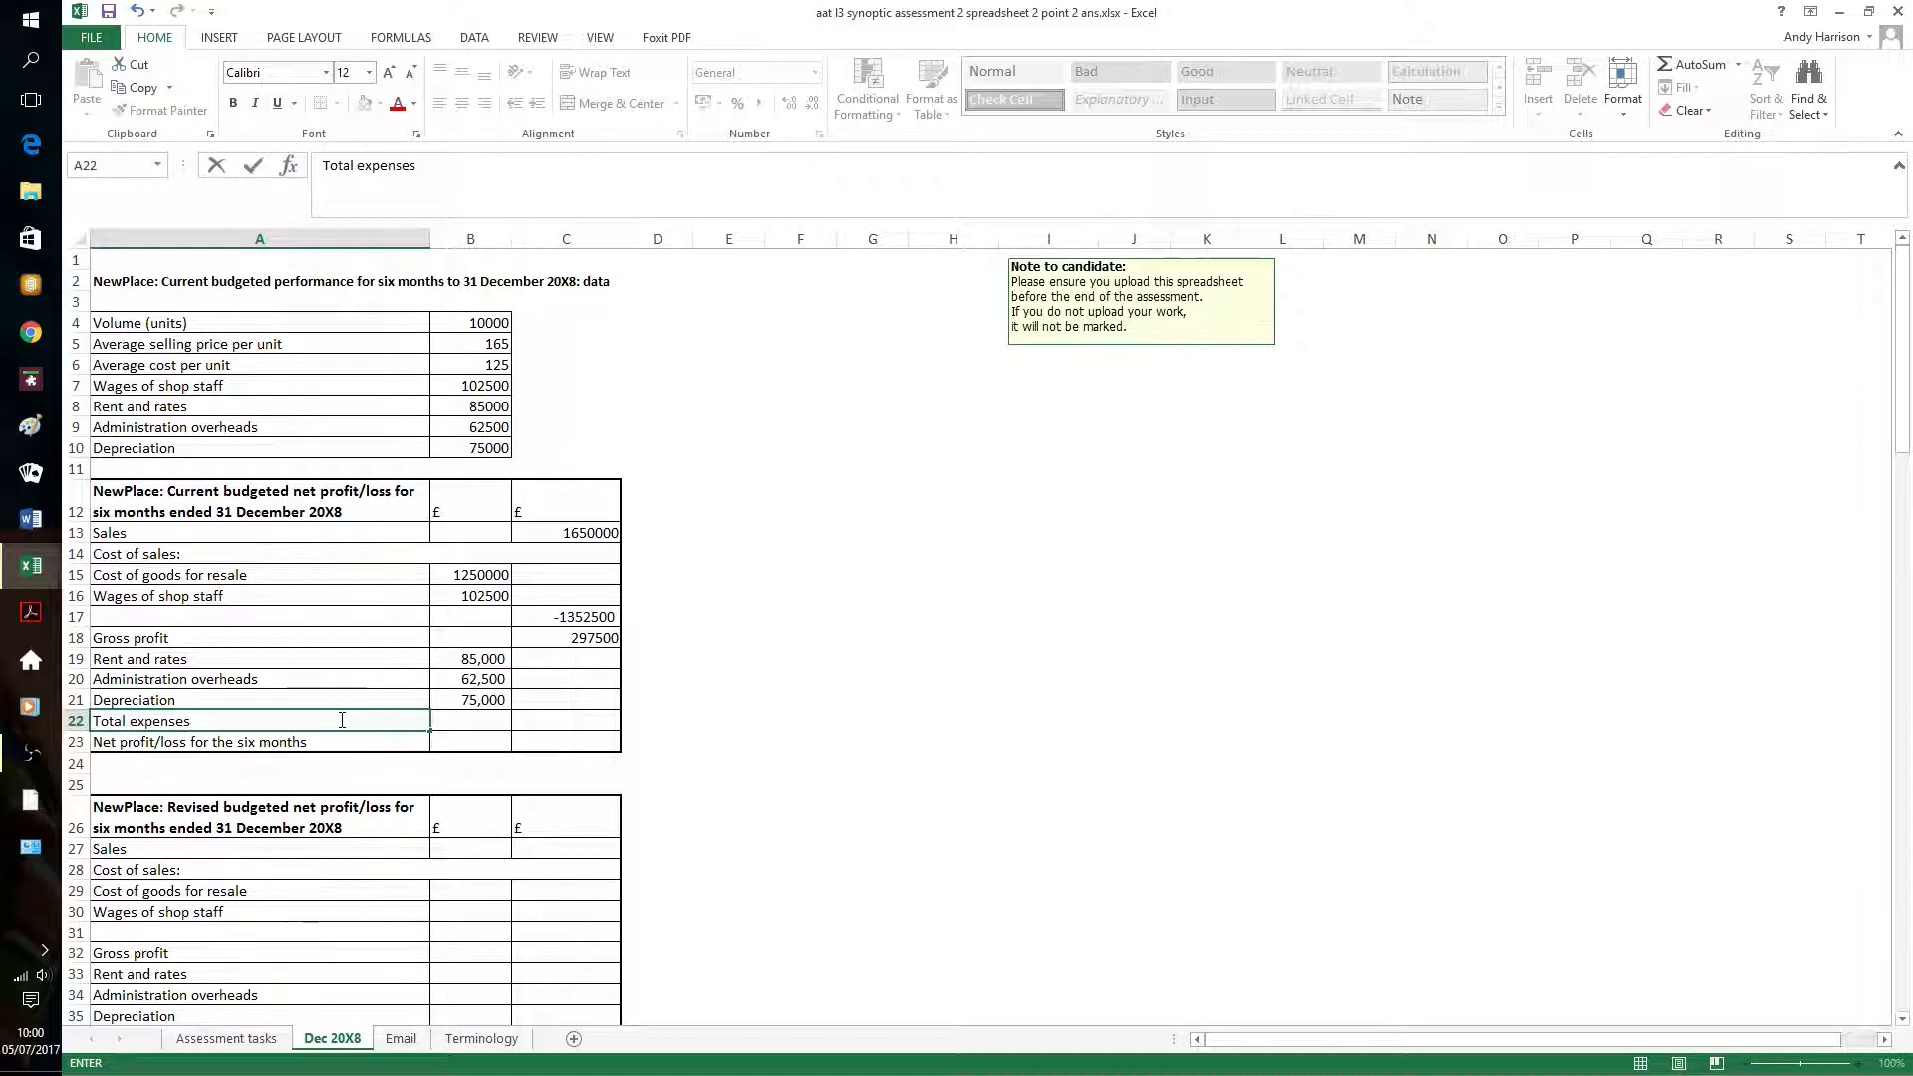
click(147, 723)
key(BackSpace)
text(E)
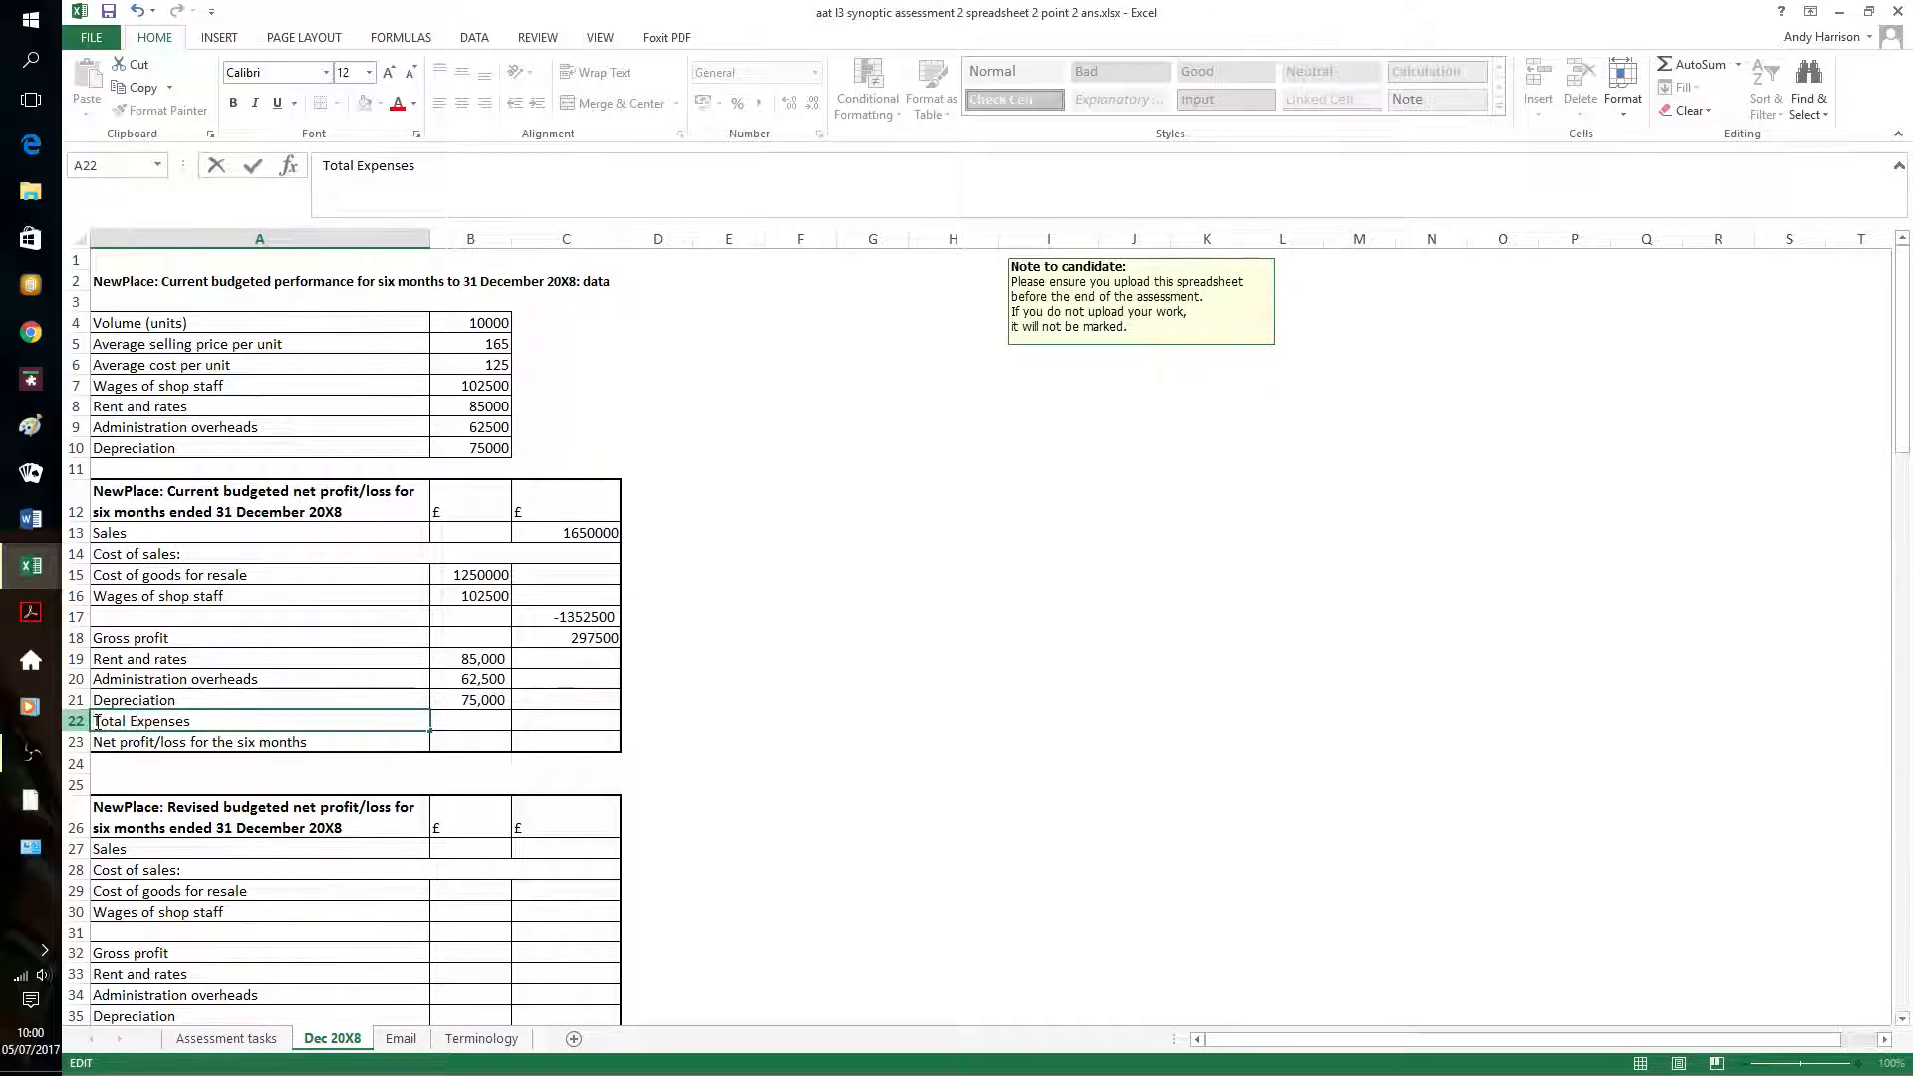
click(97, 721)
text(Less:)
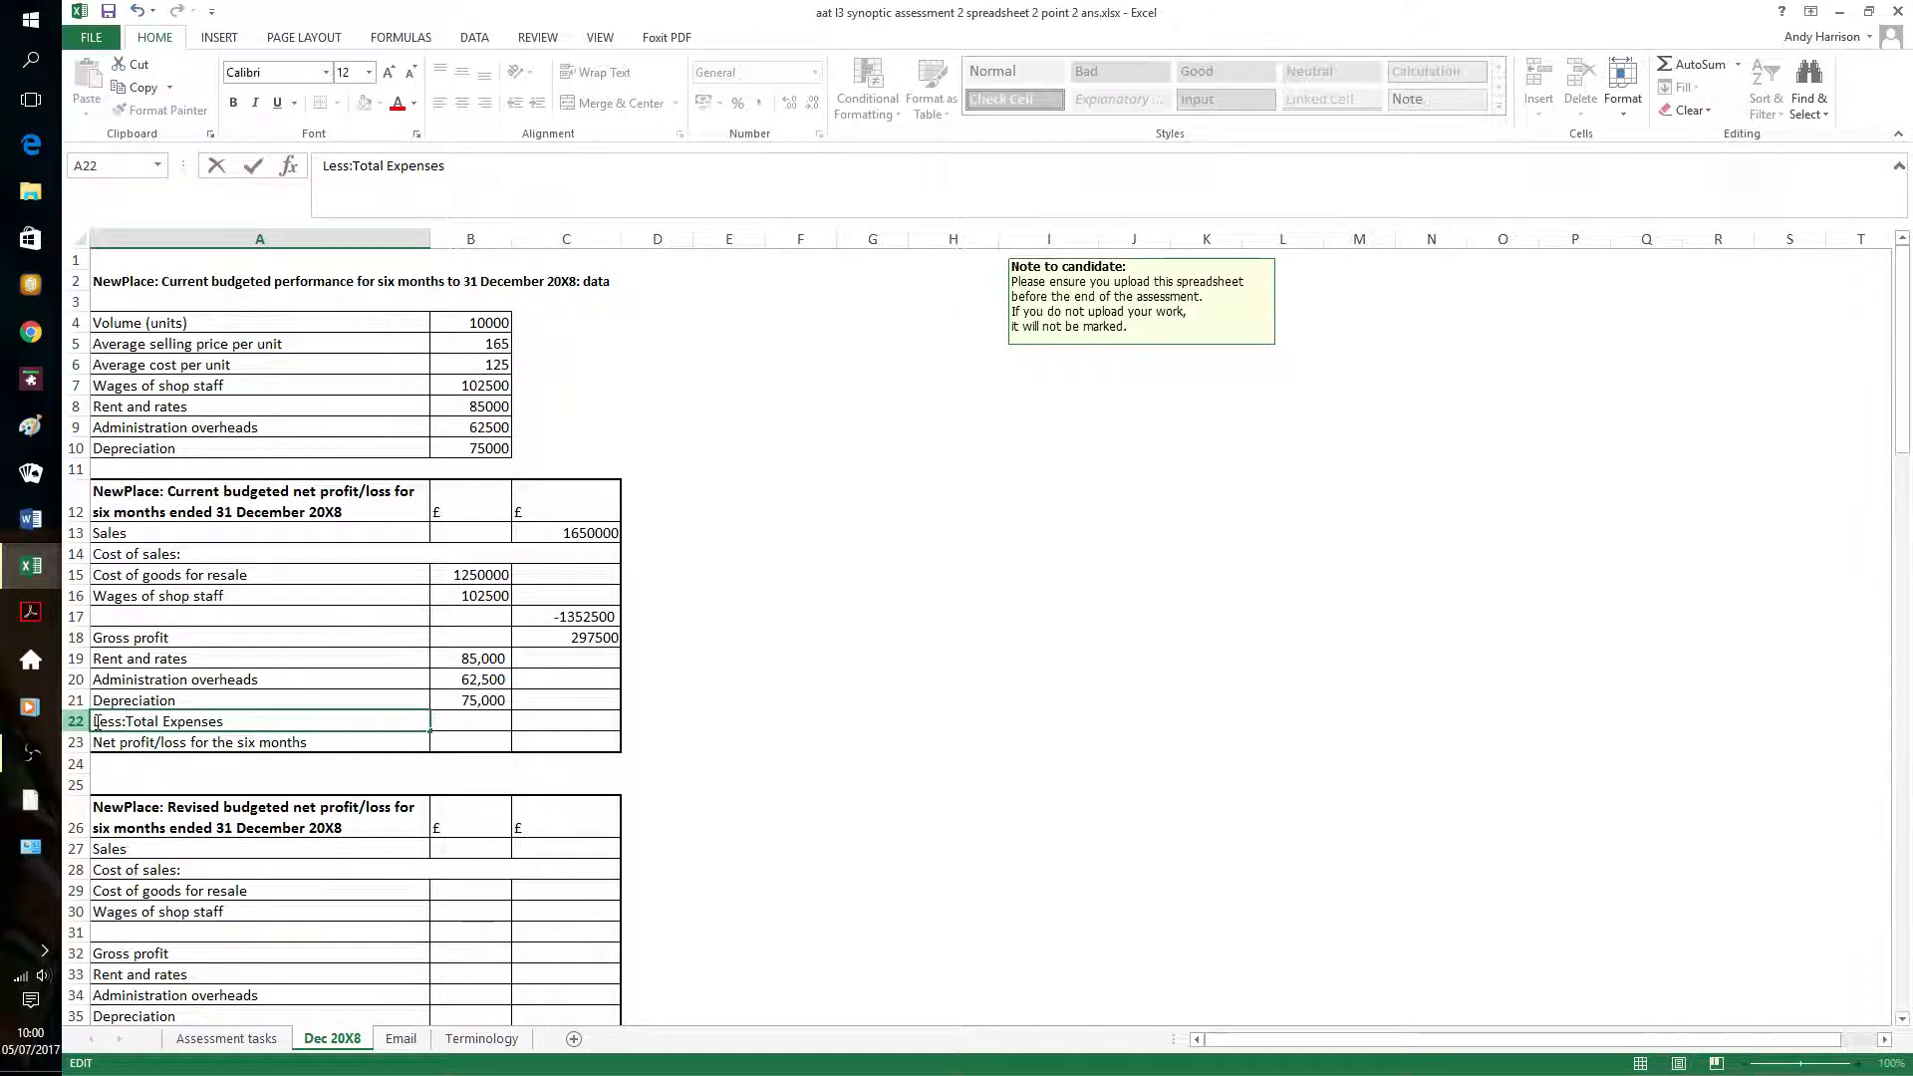
key(Return)
Enter =0-sum(b19:b21) in C22 to show total expenses as a negative figure in the current budget
click(568, 716)
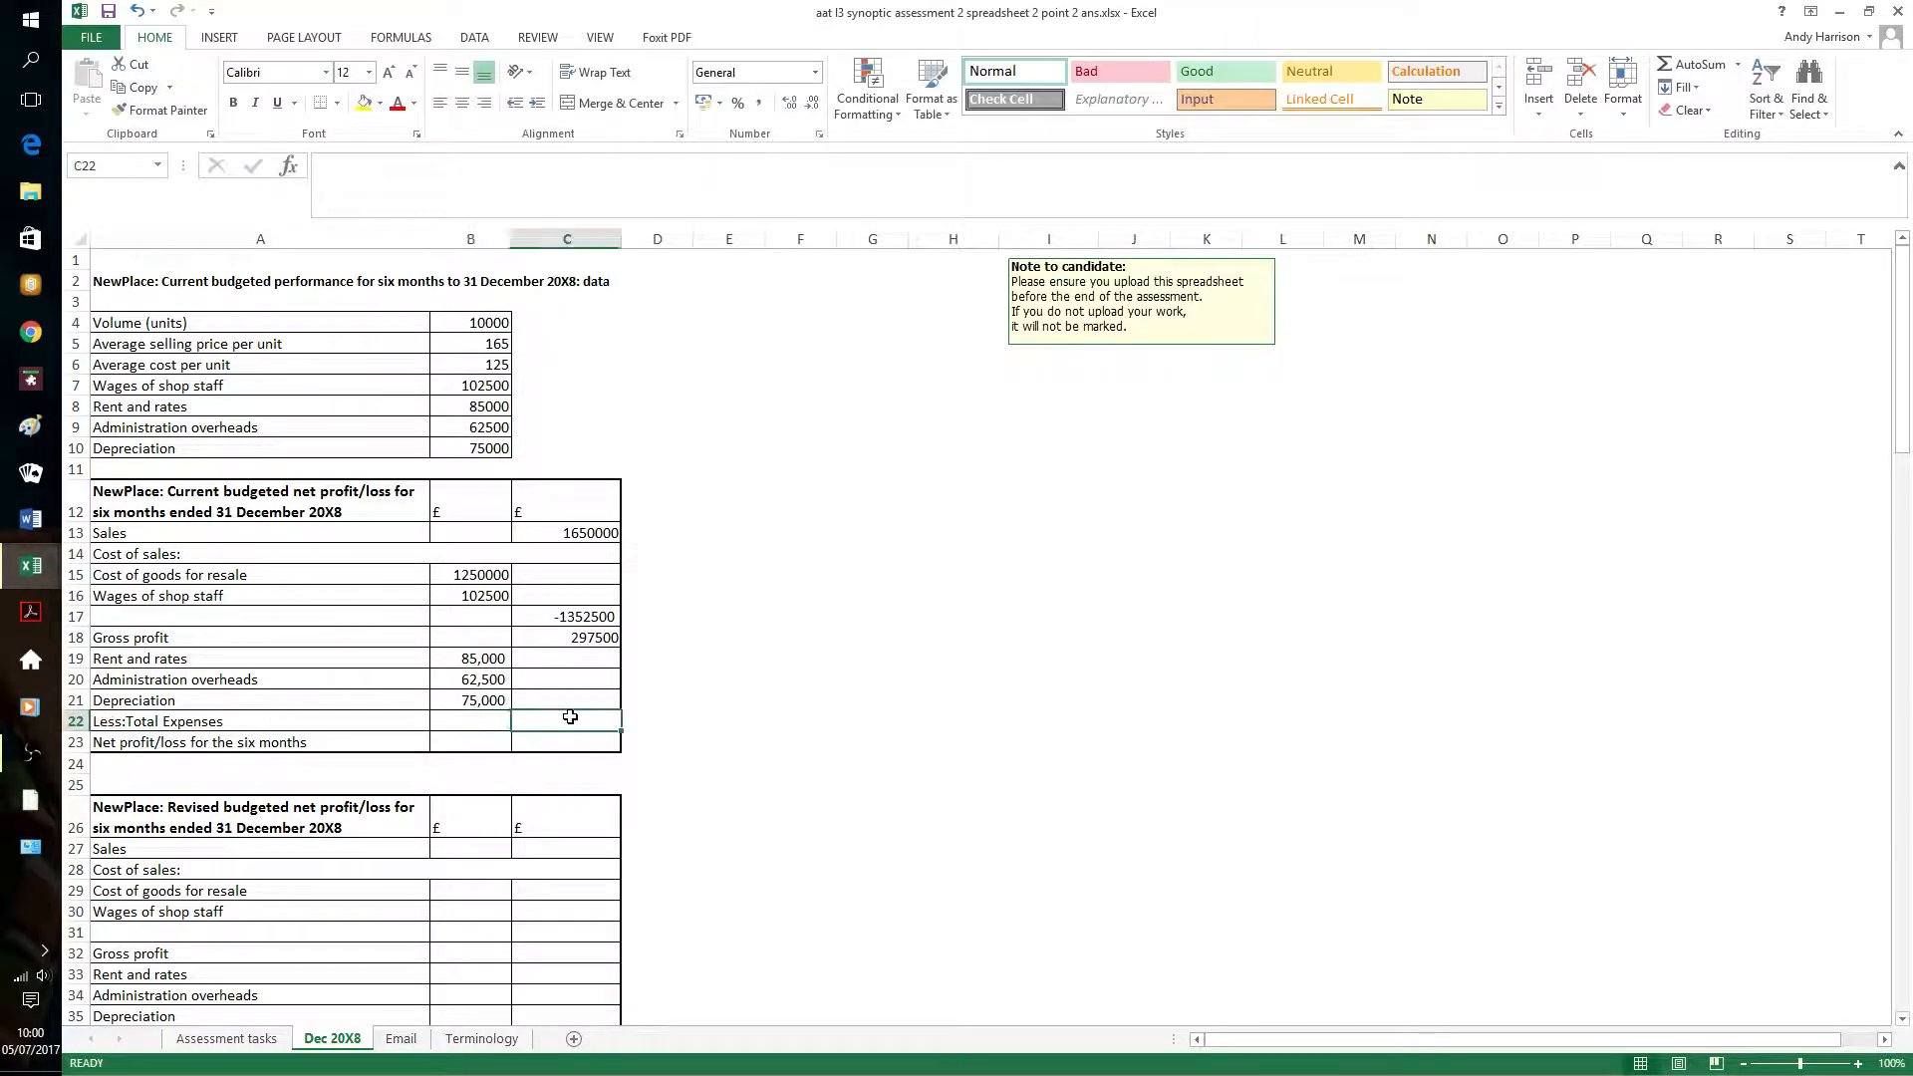
text(=0o)
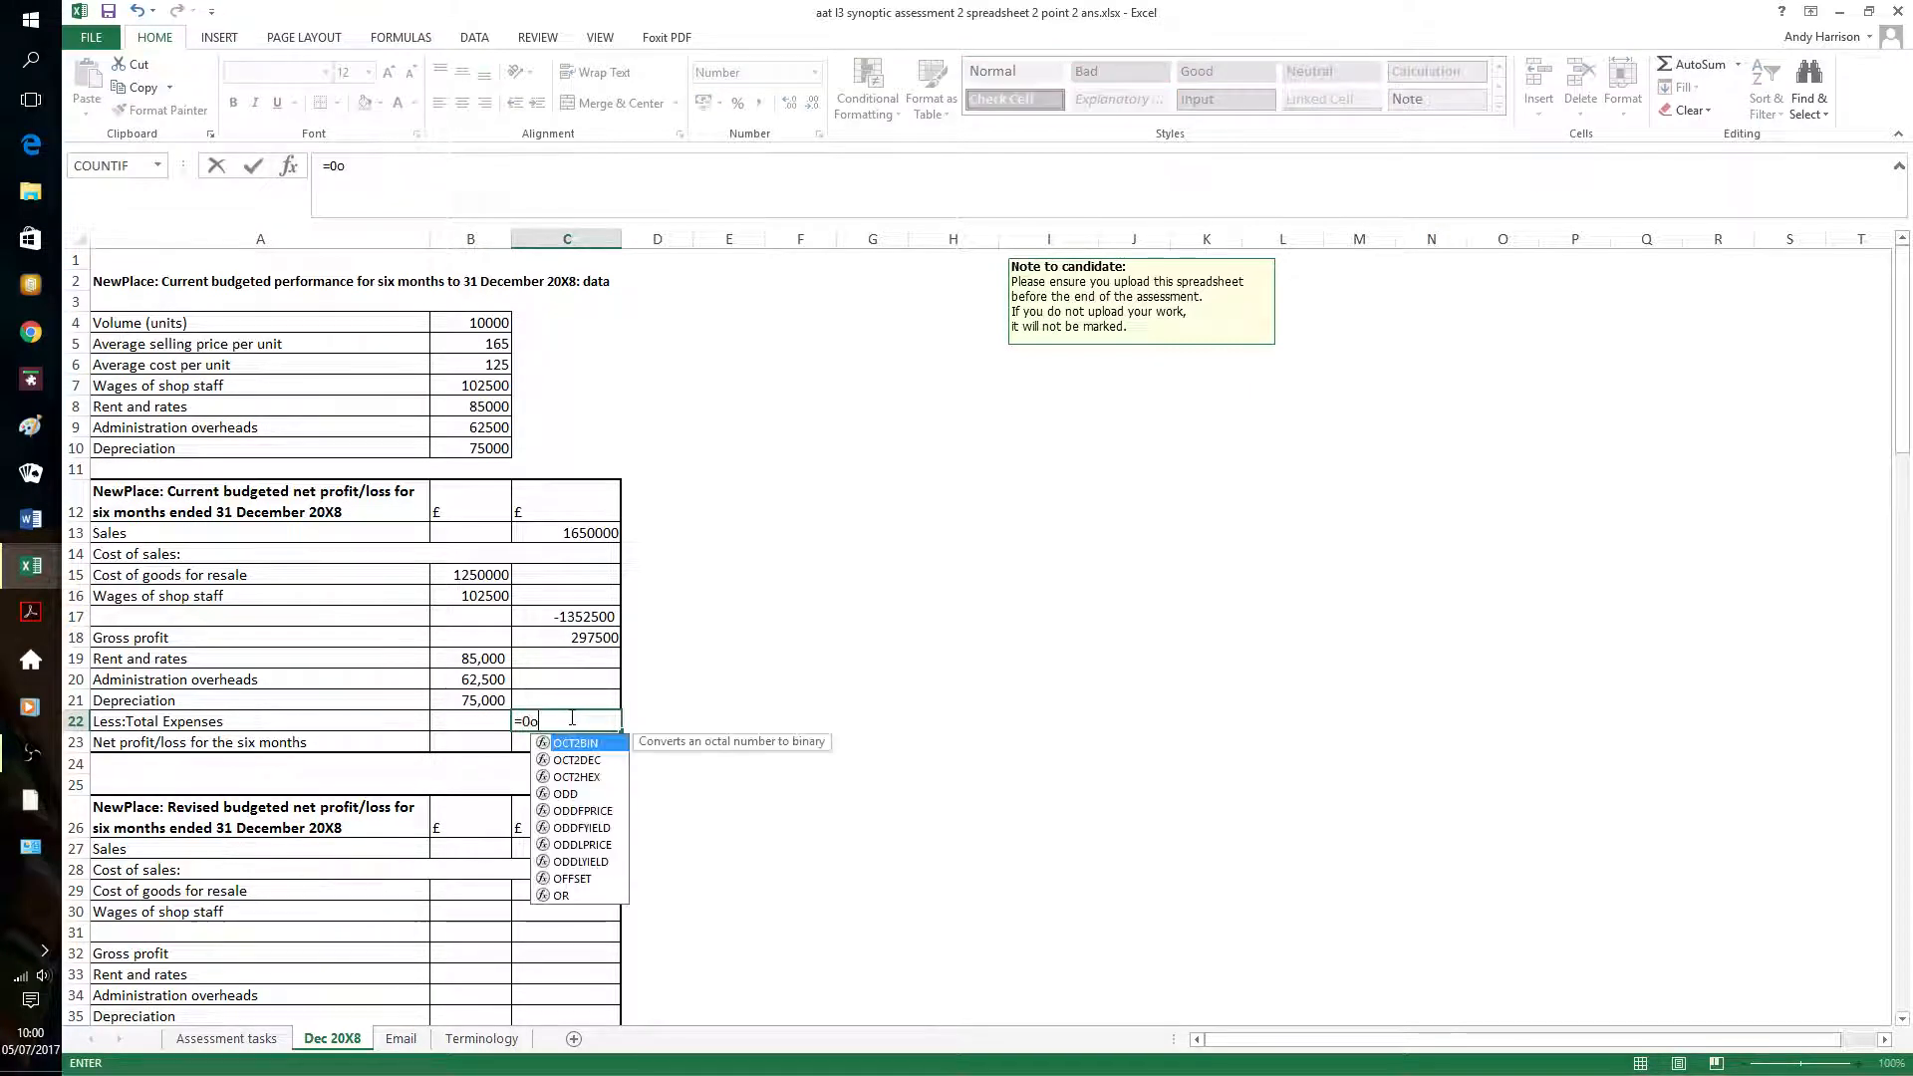
text(sum)
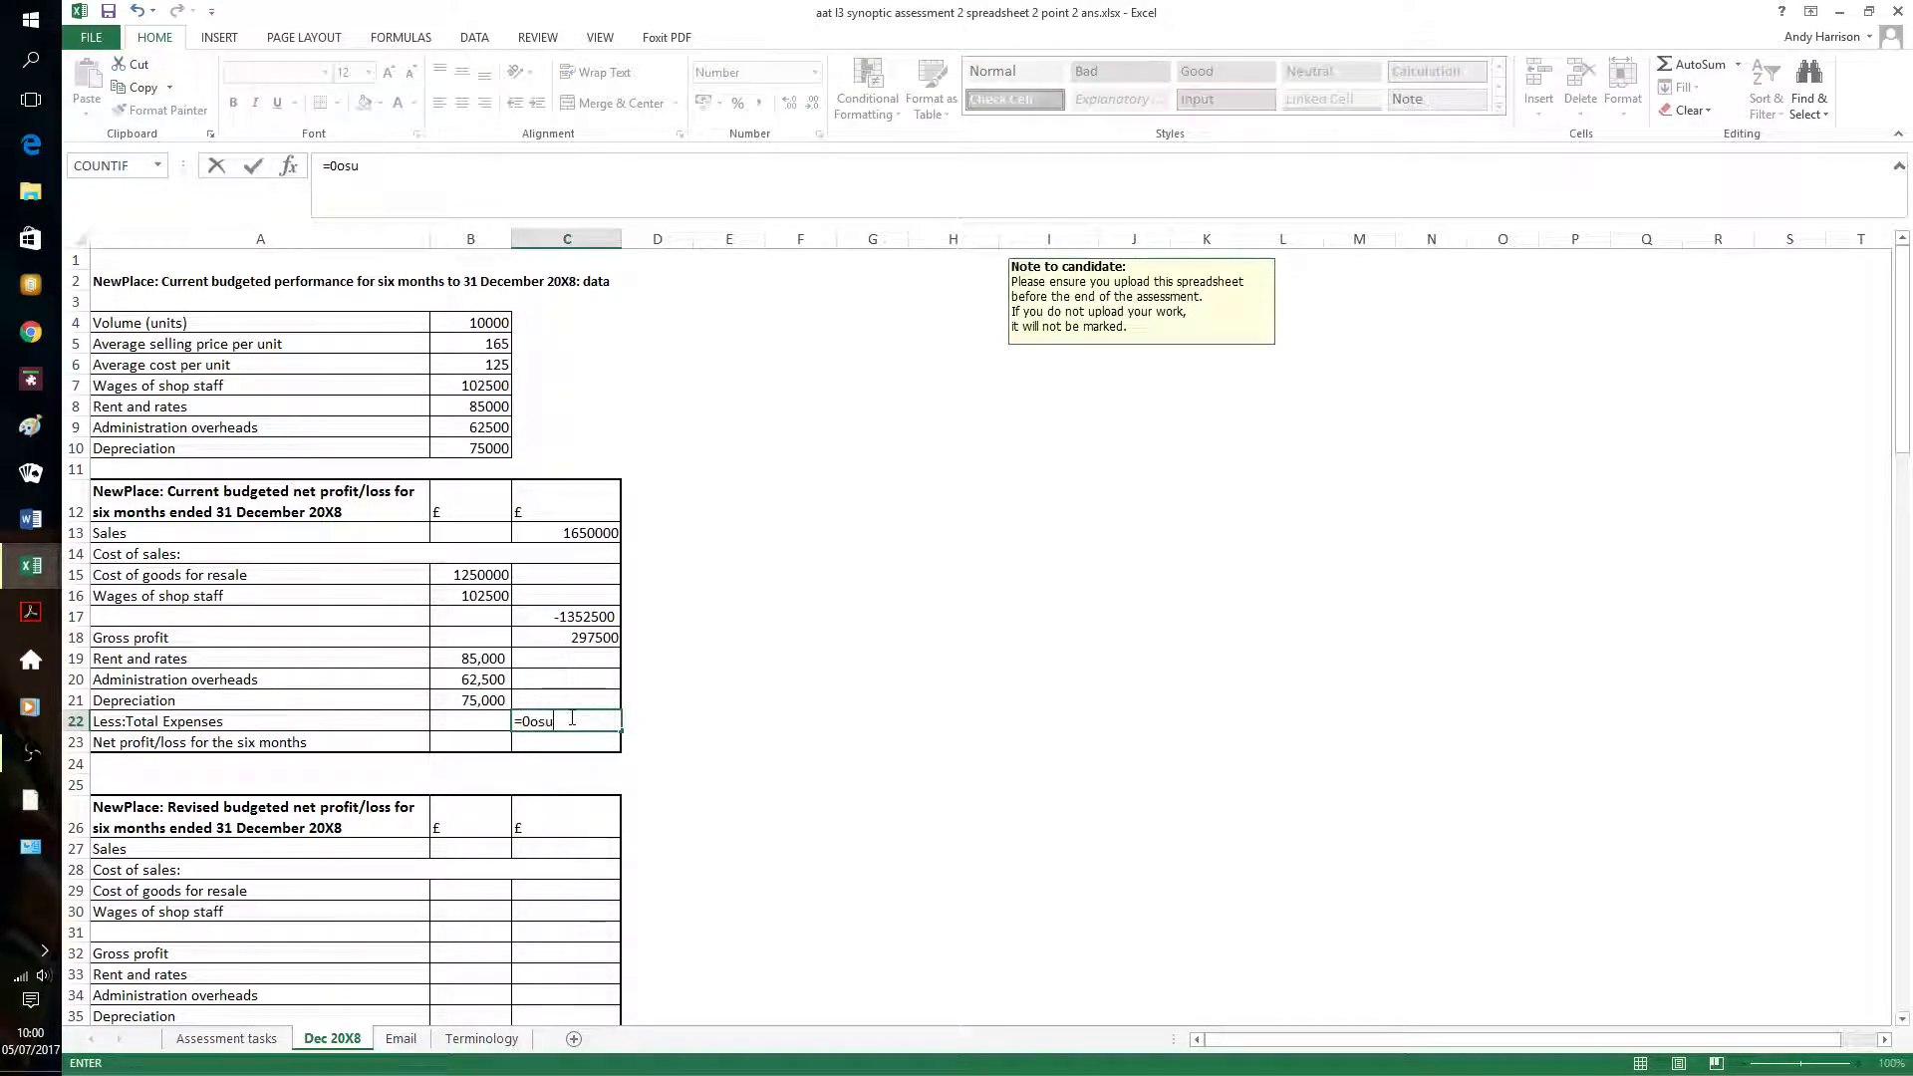
key(BackSpace)
key(BackSpace)
key(BackSpace)
key(BackSpace)
text(-)
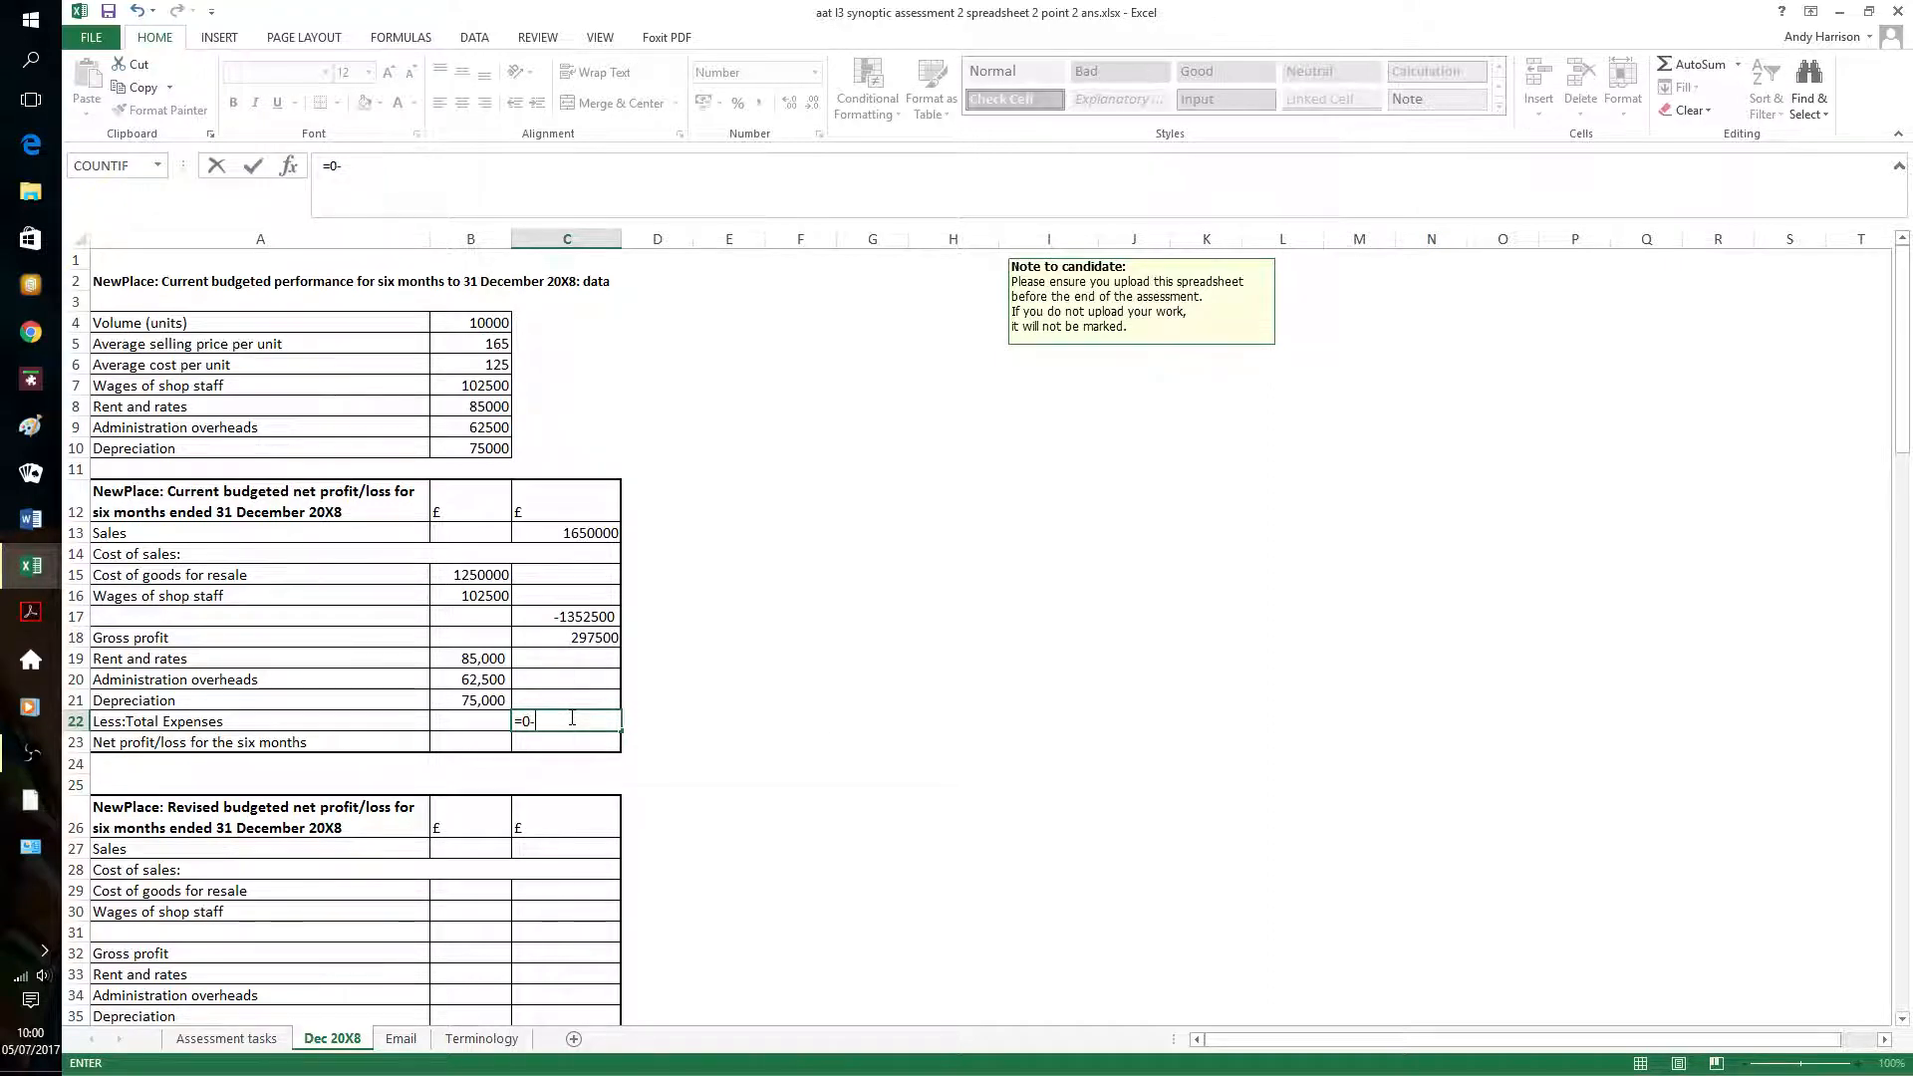
text(sum)
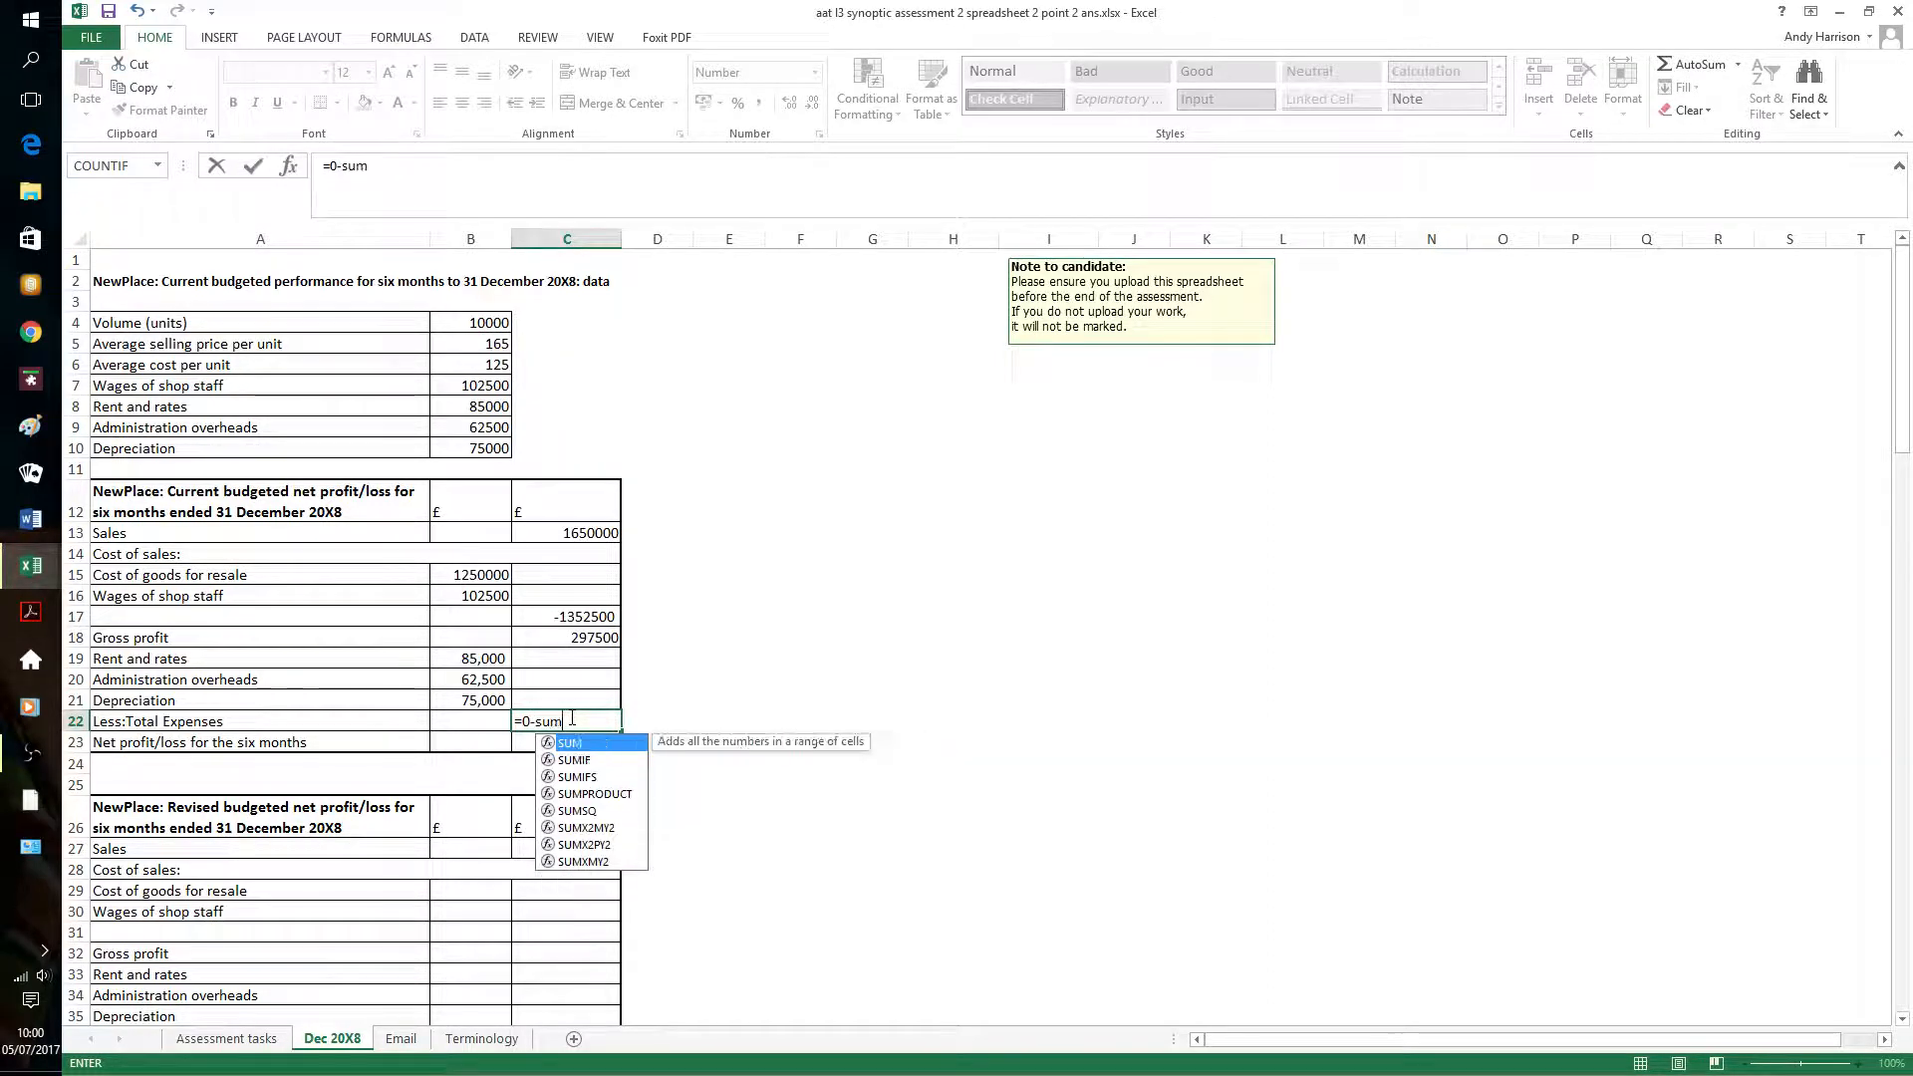
text((b)
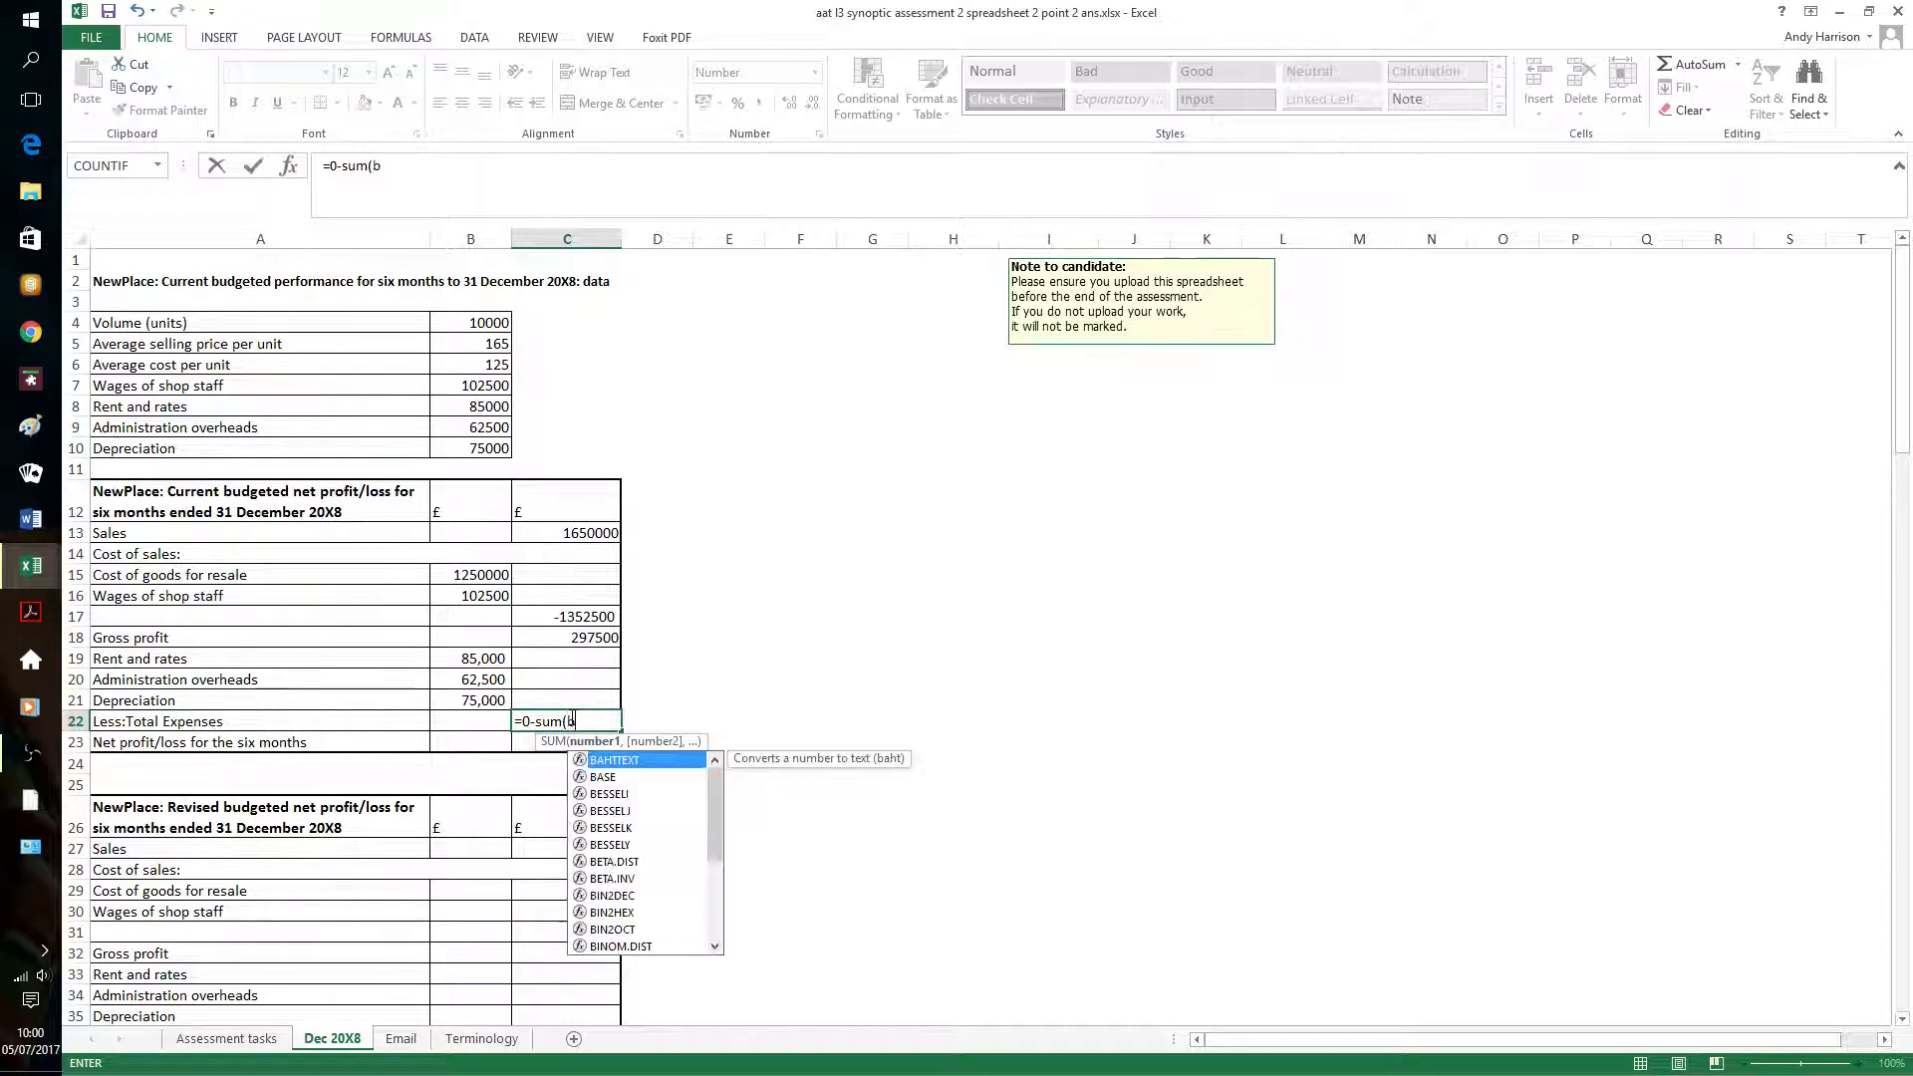
text(18)
key(BackSpace)
text(9)
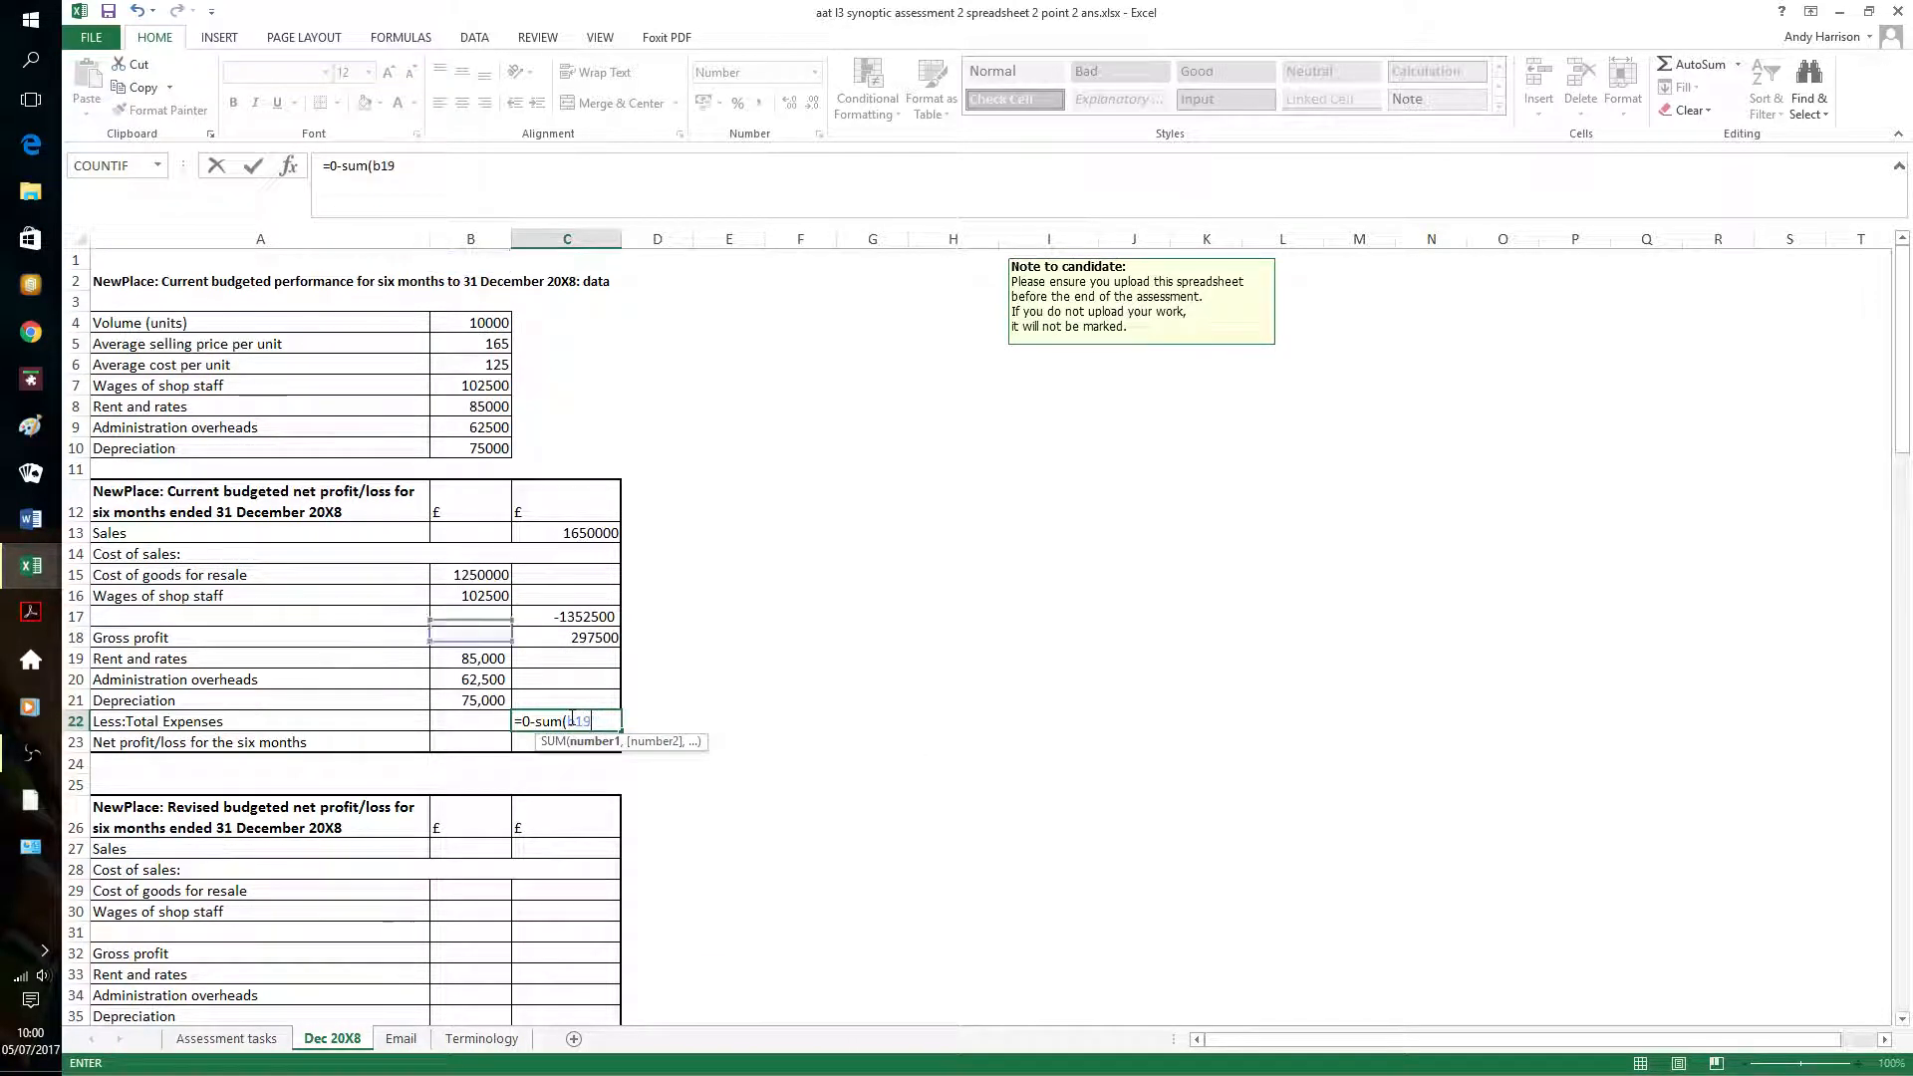
text(:b21)
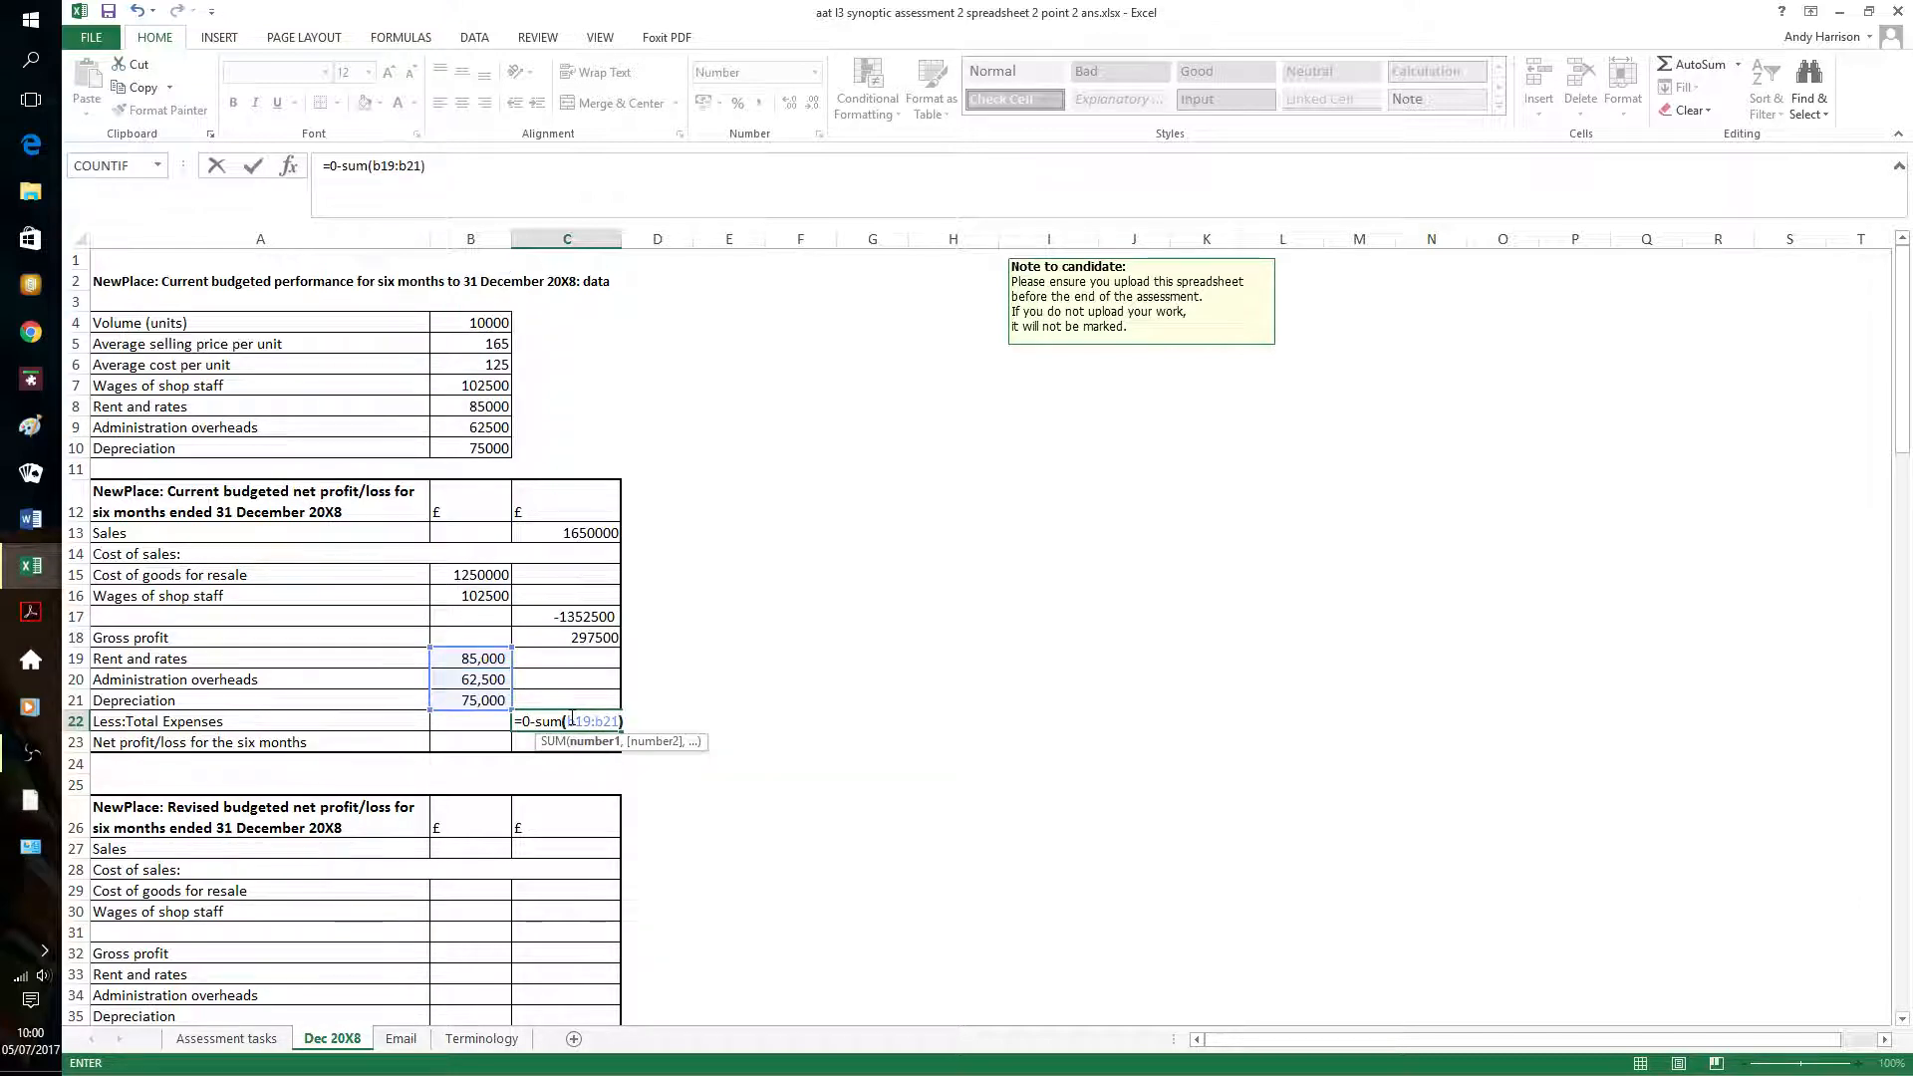
key(Return)
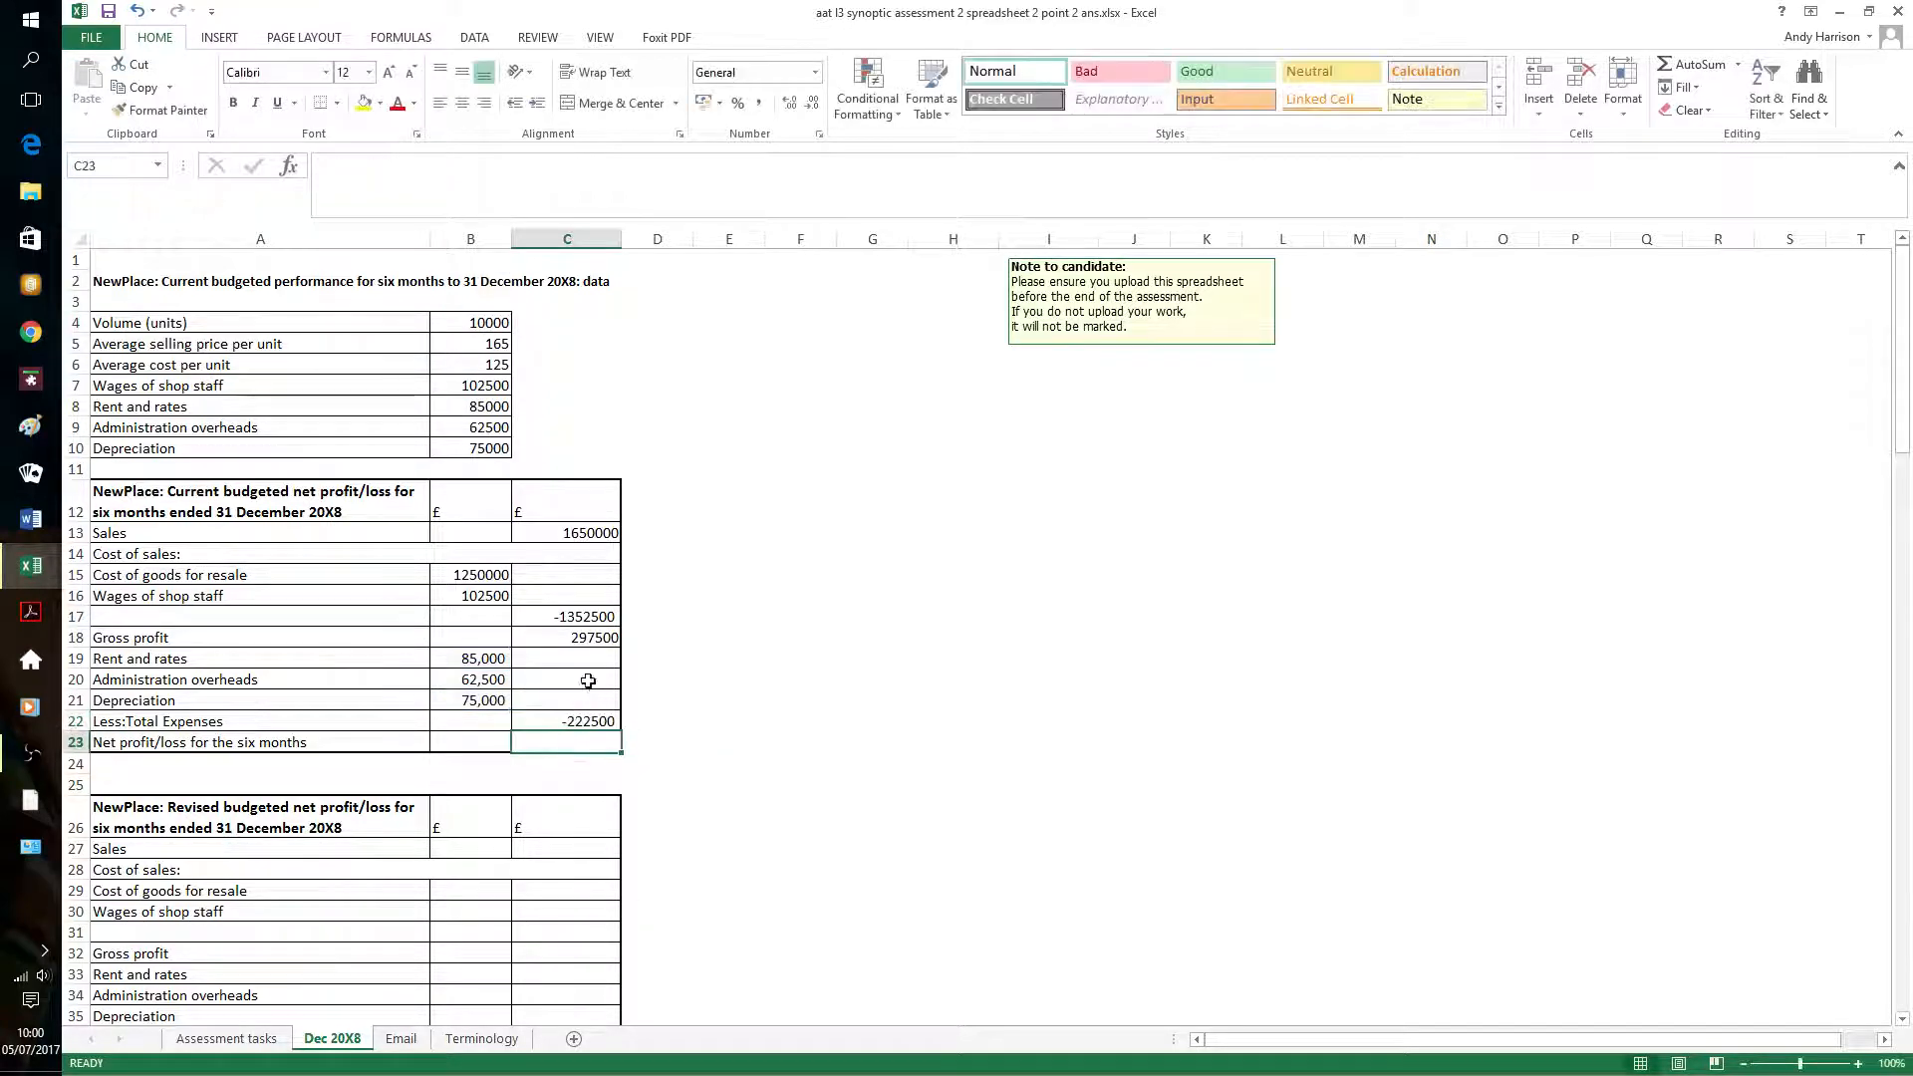
Try to calculate the current net profit/loss in C23 by applying AutoSum to C18:C23, and clear the resulting formula
drag(595, 639, 610, 747)
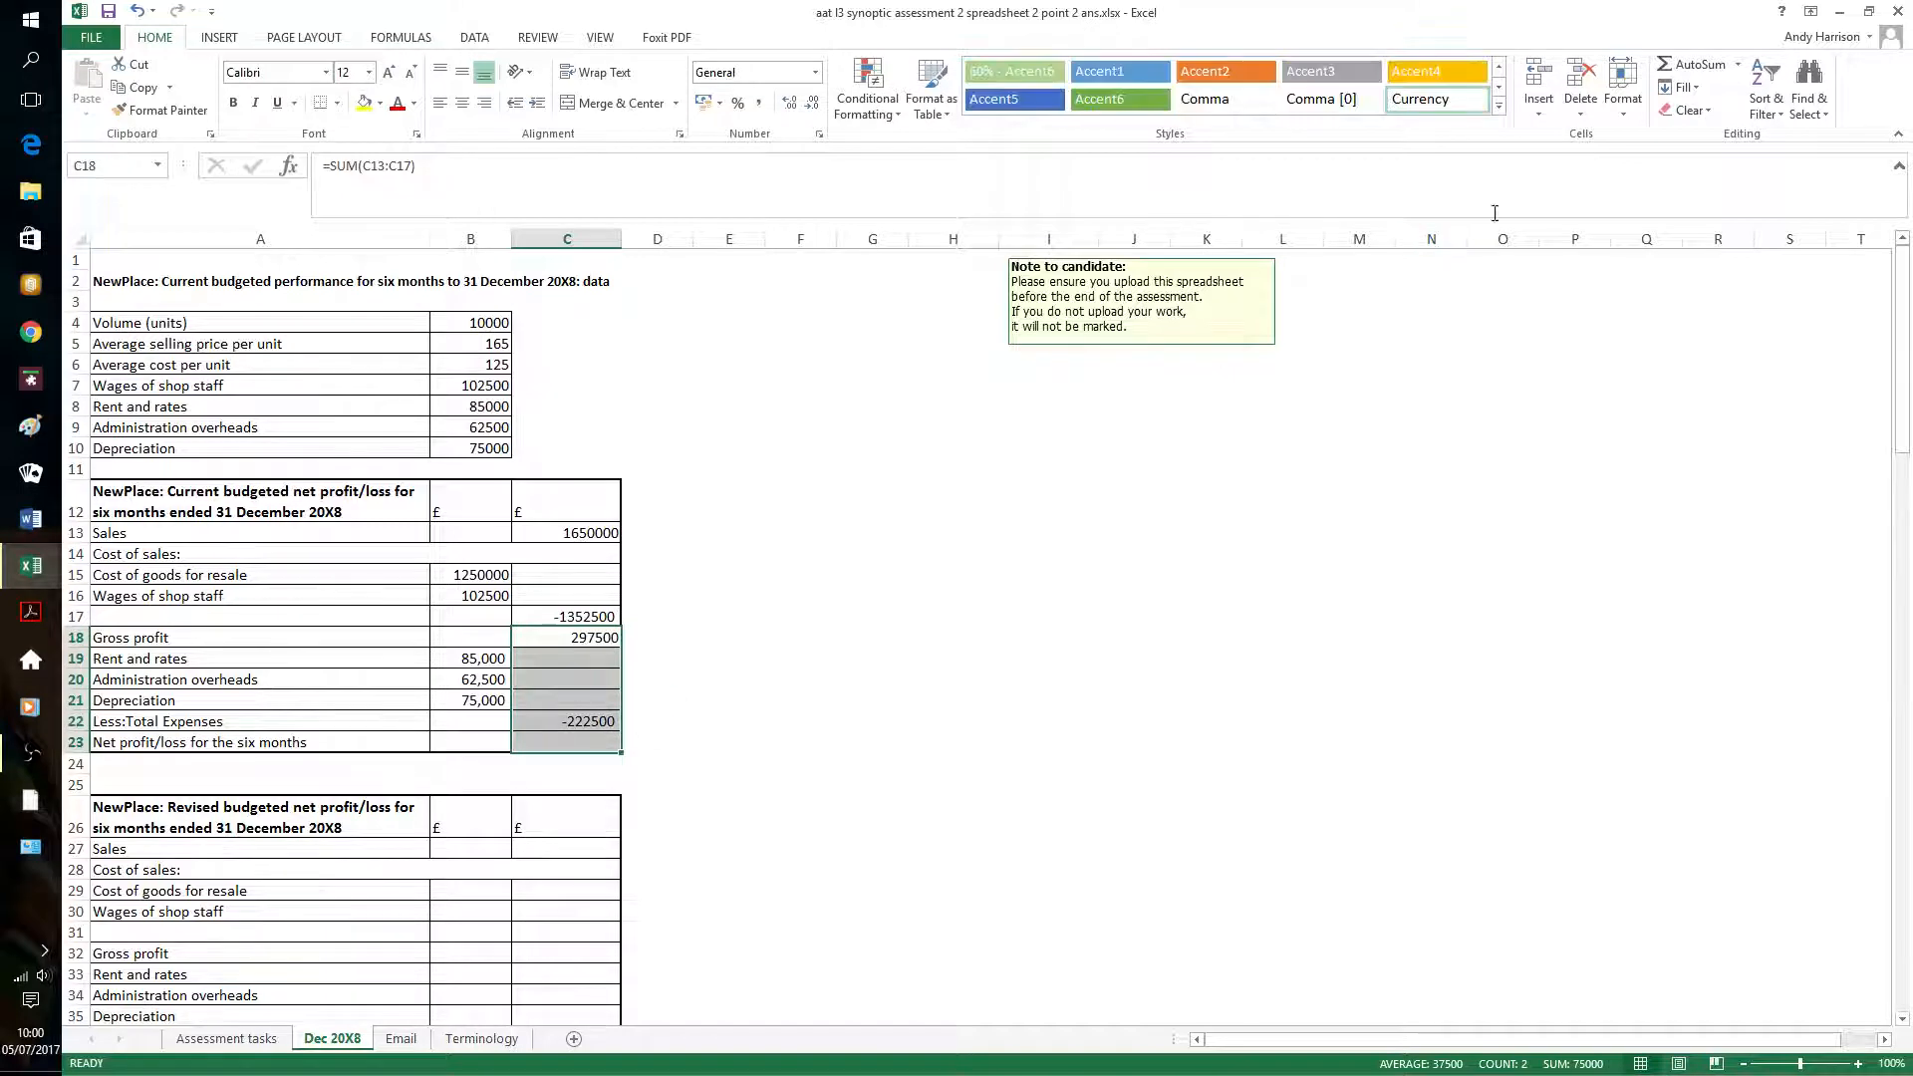
click(1694, 64)
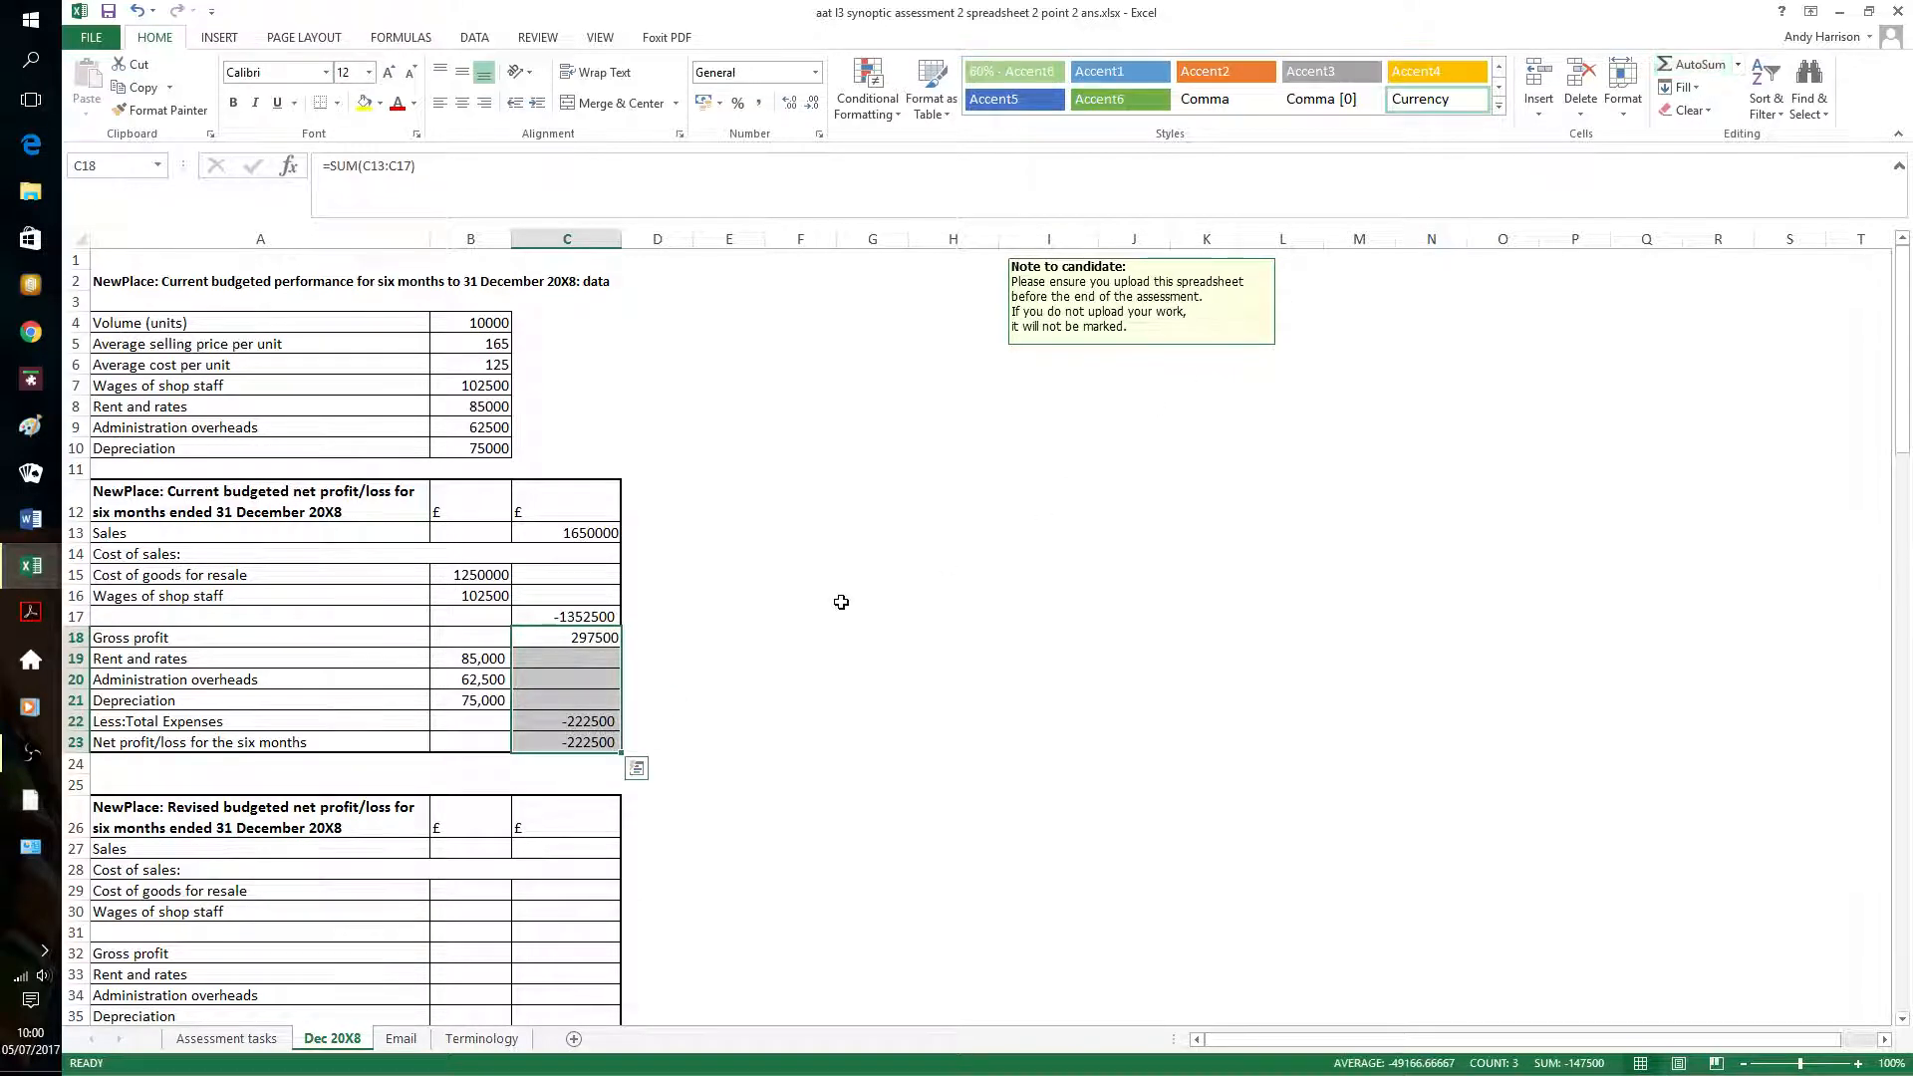
click(572, 744)
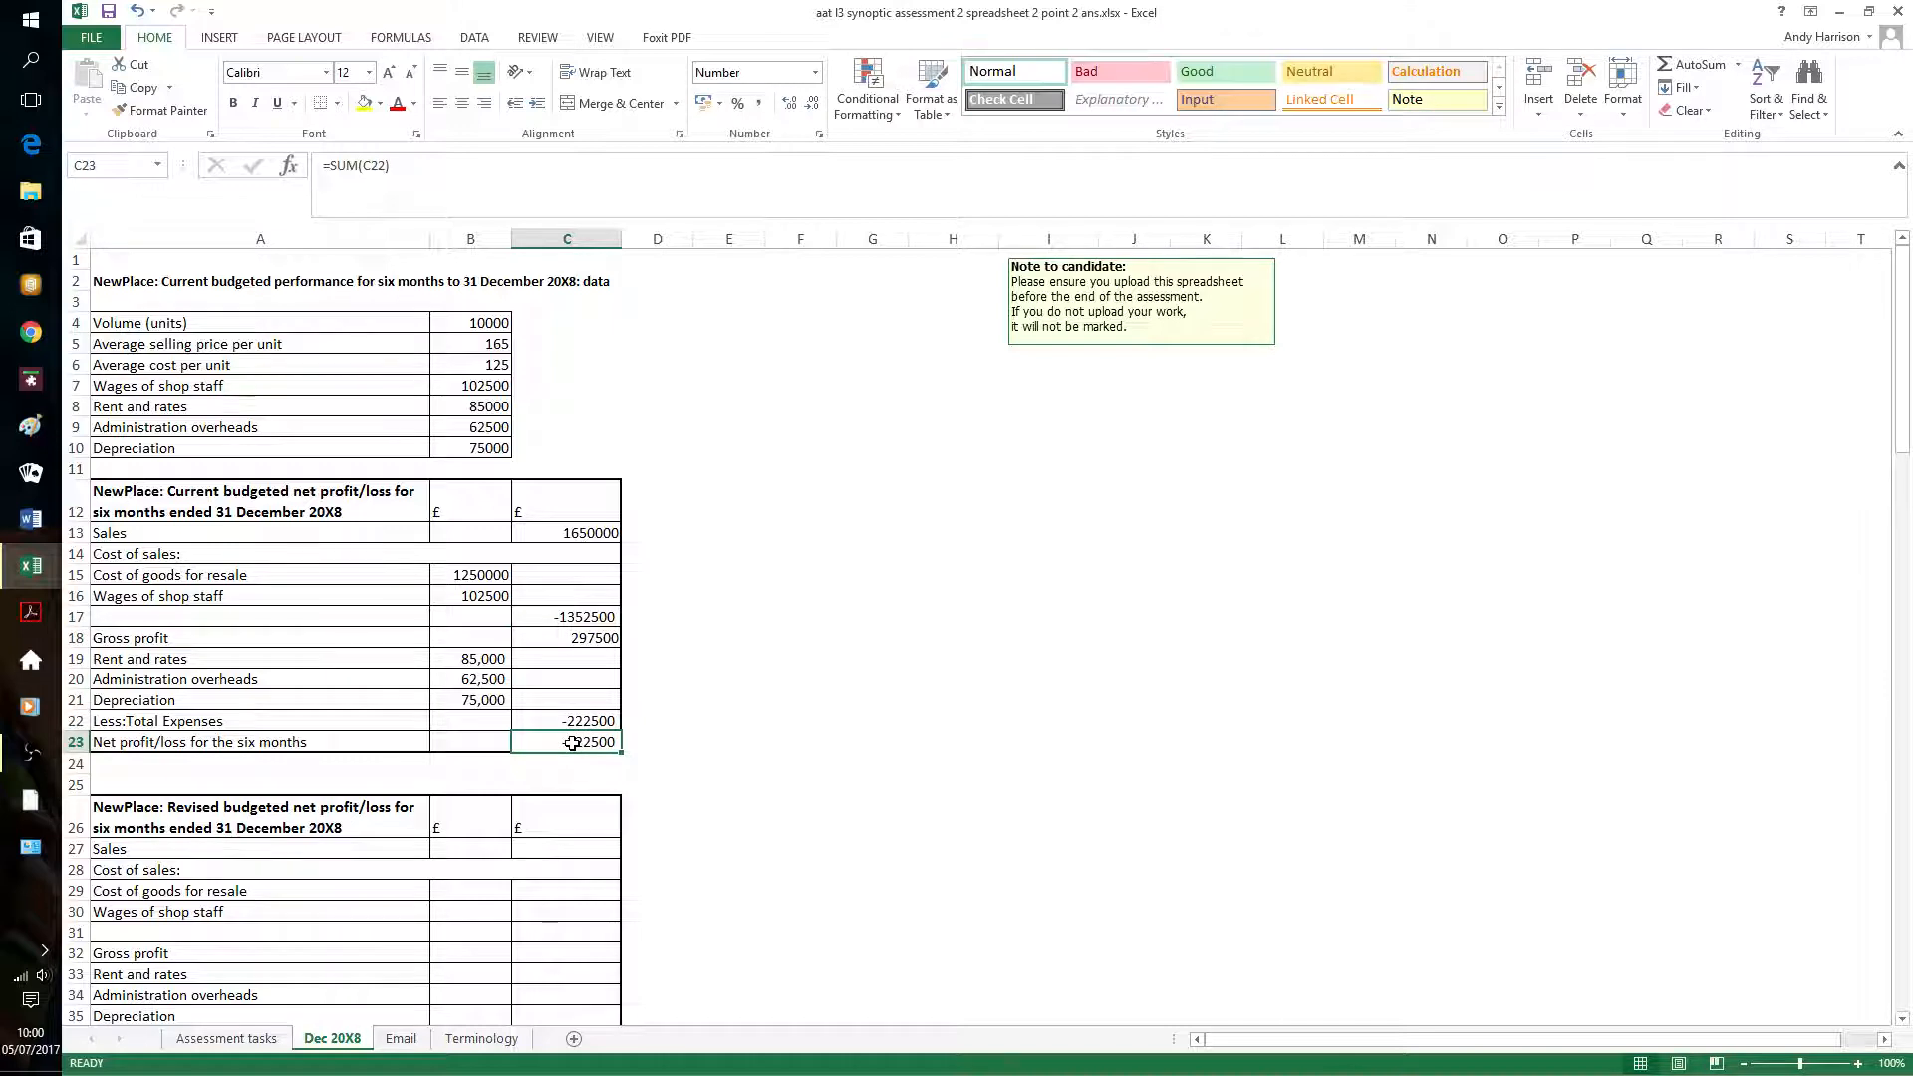
key(Delete)
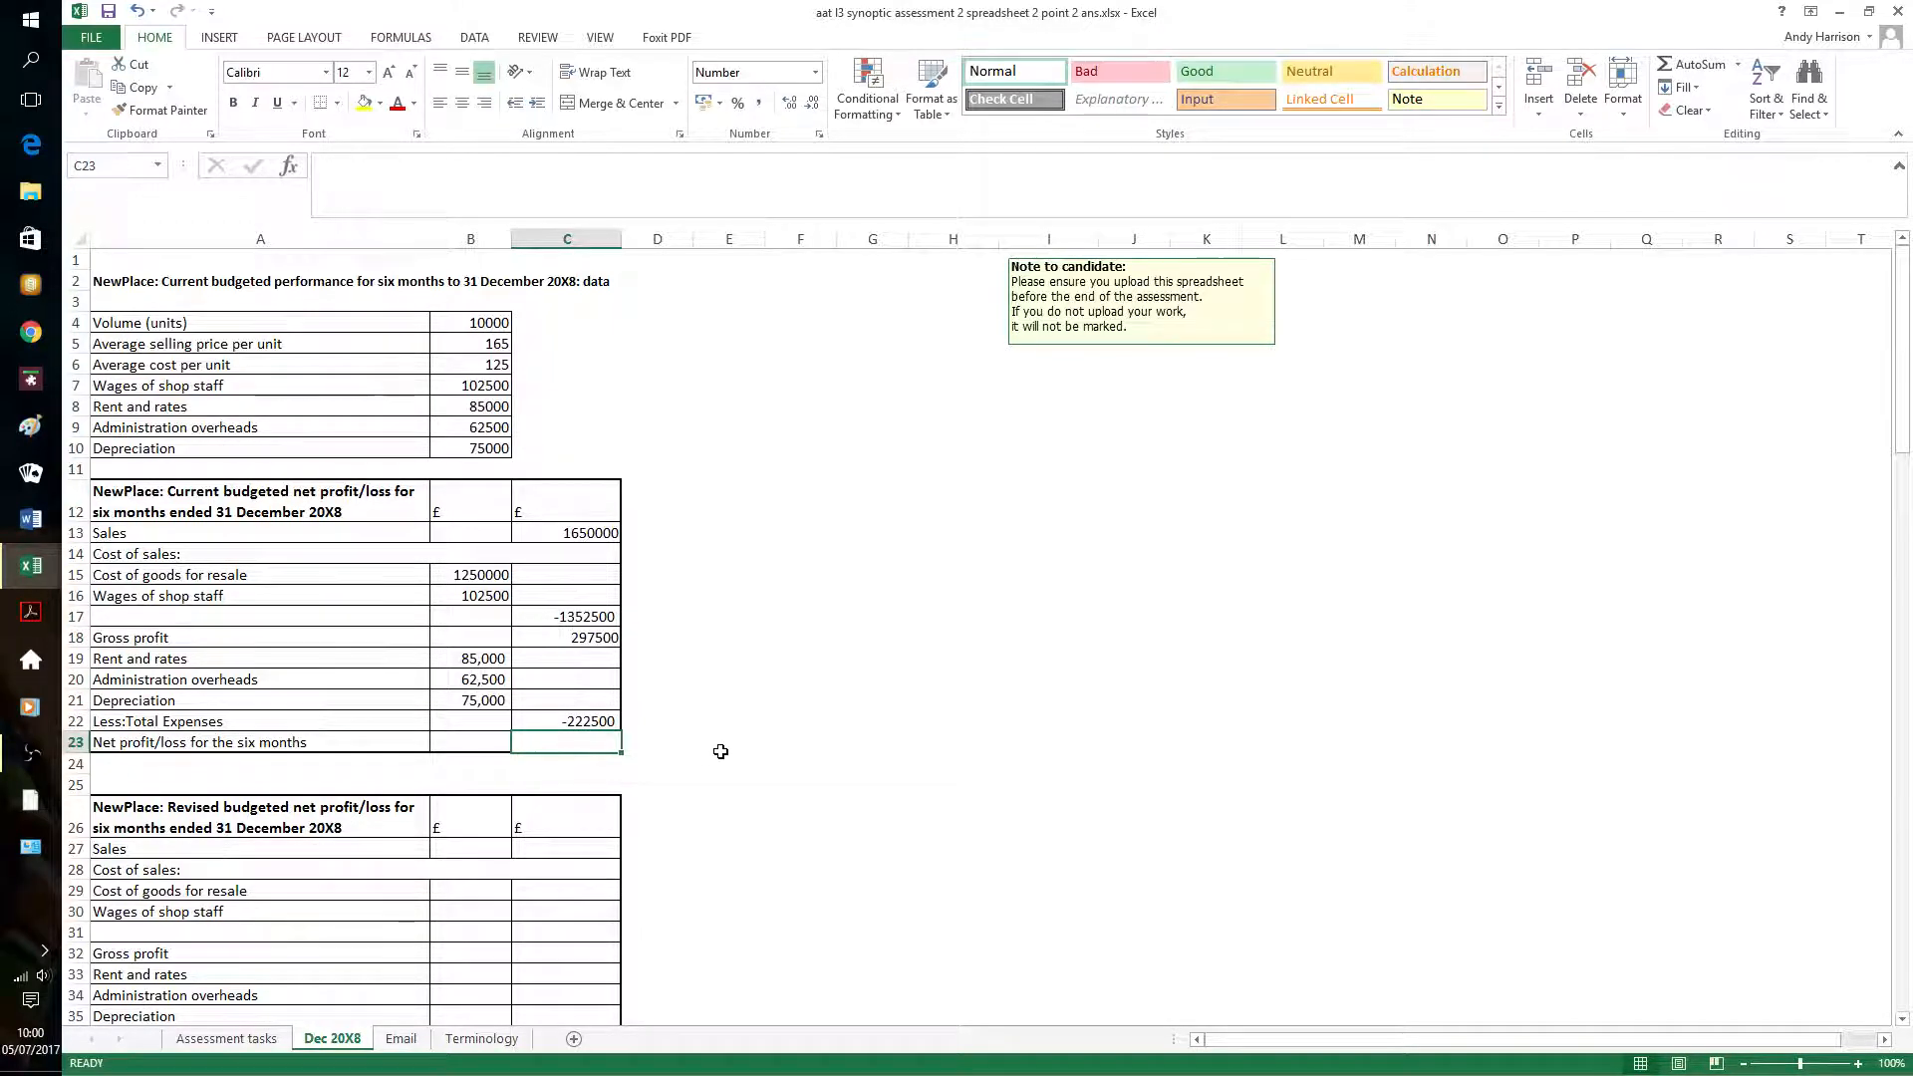
Calculate the current budget's net profit/loss for the six months in C23 with the formula =c18+c22
click(567, 638)
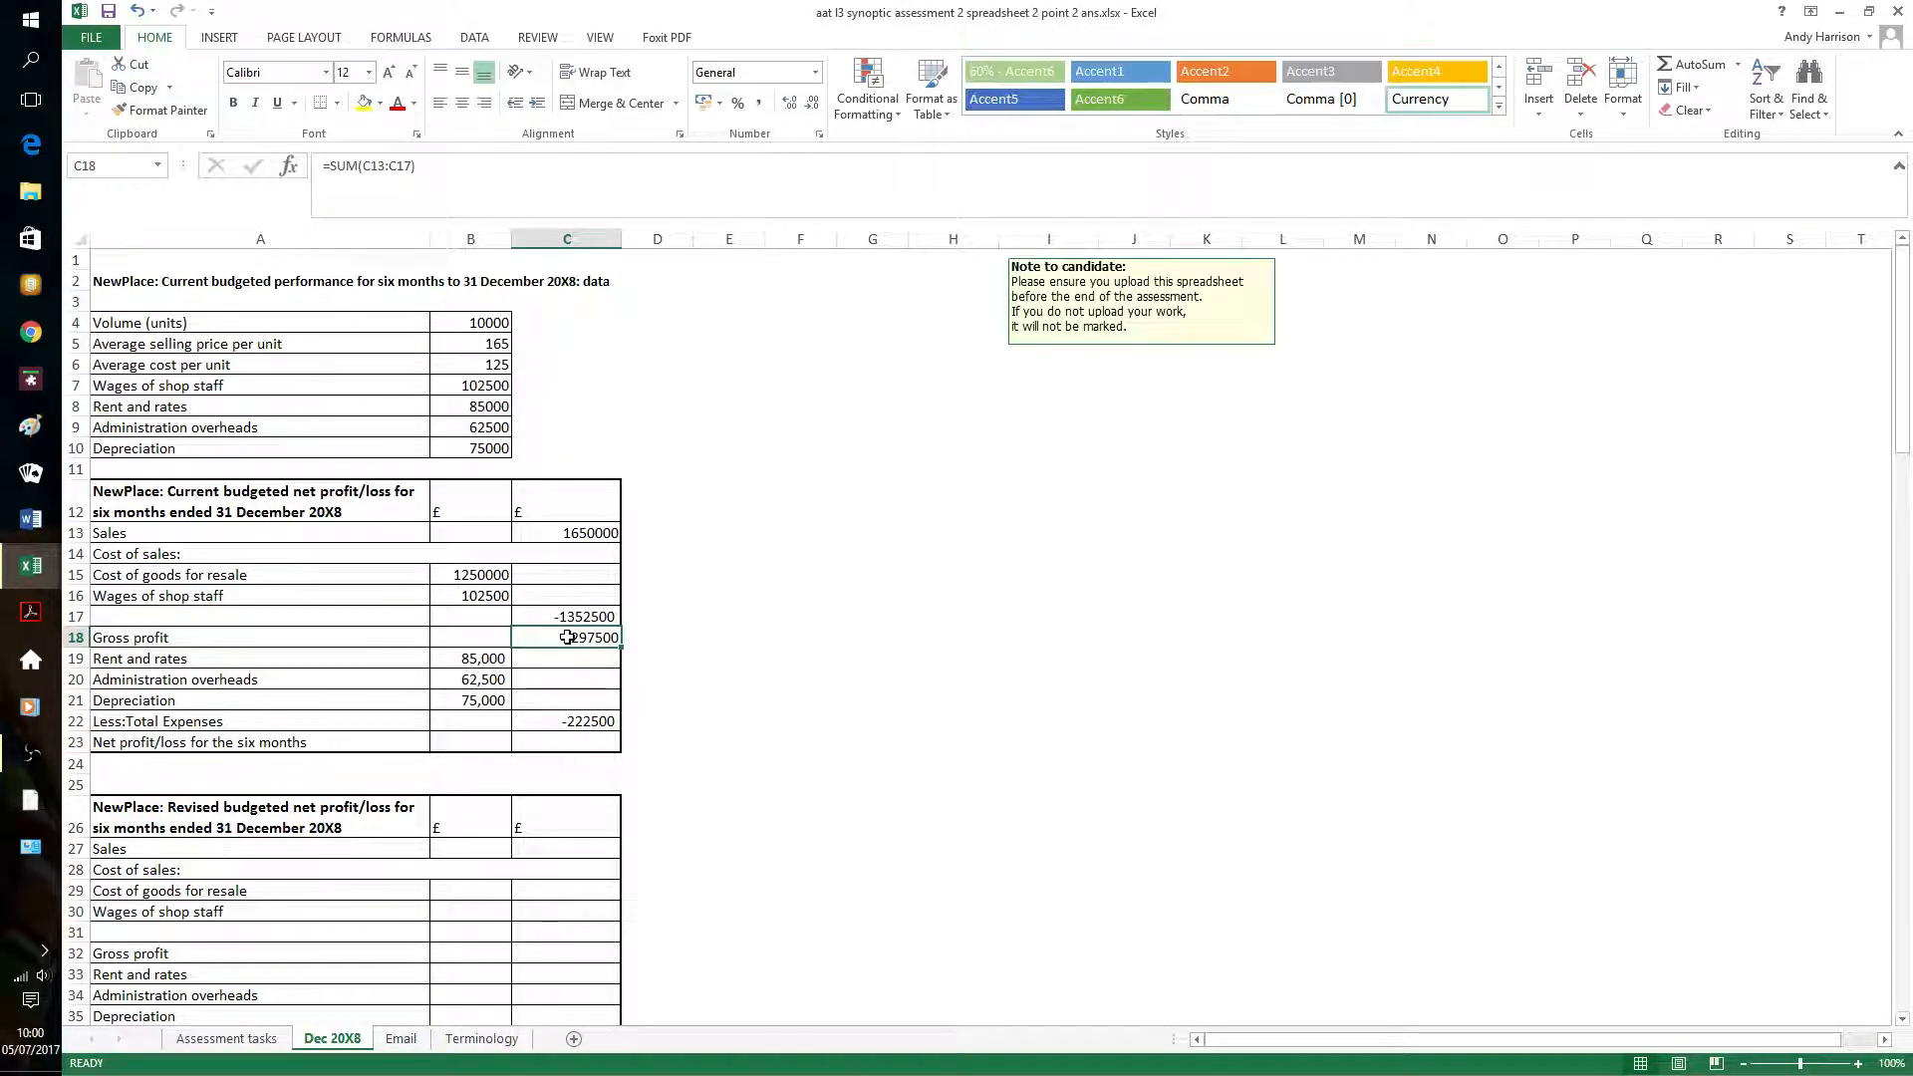
click(596, 740)
text(=)
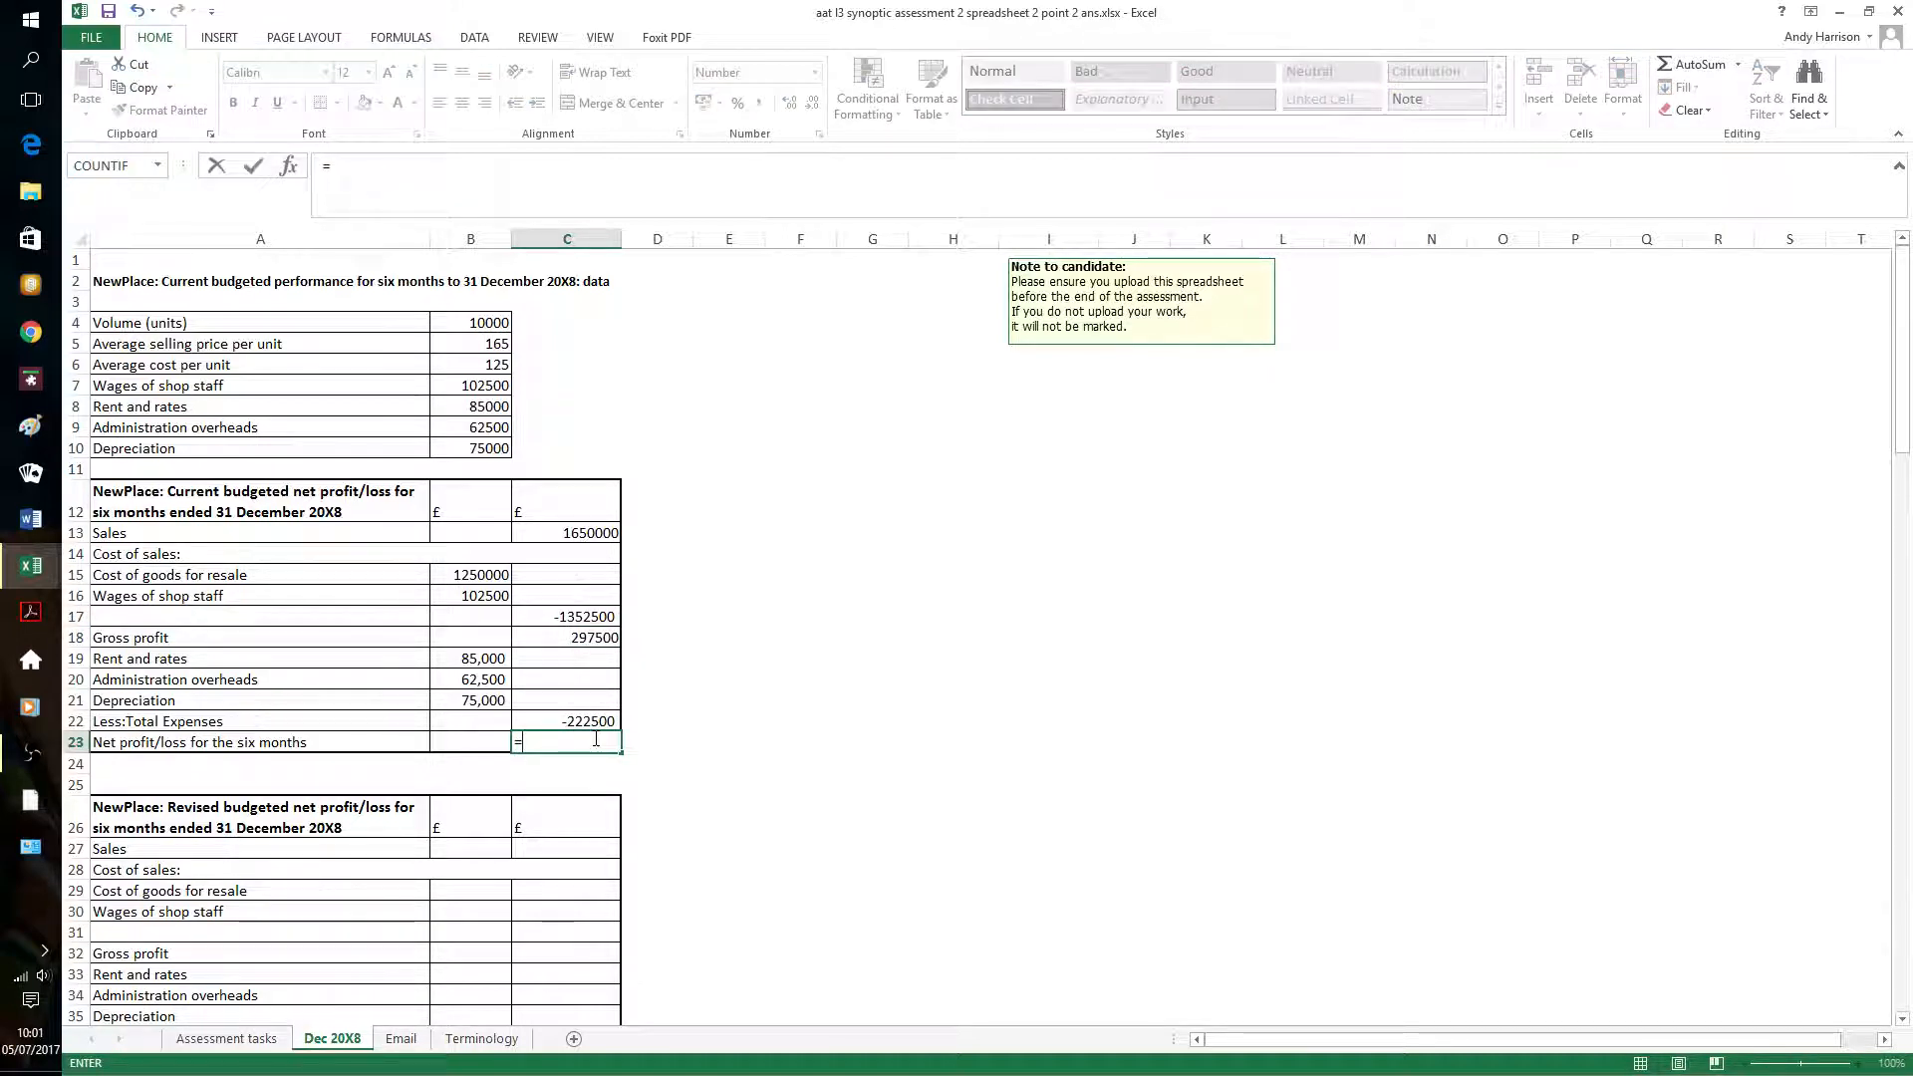
text(c)
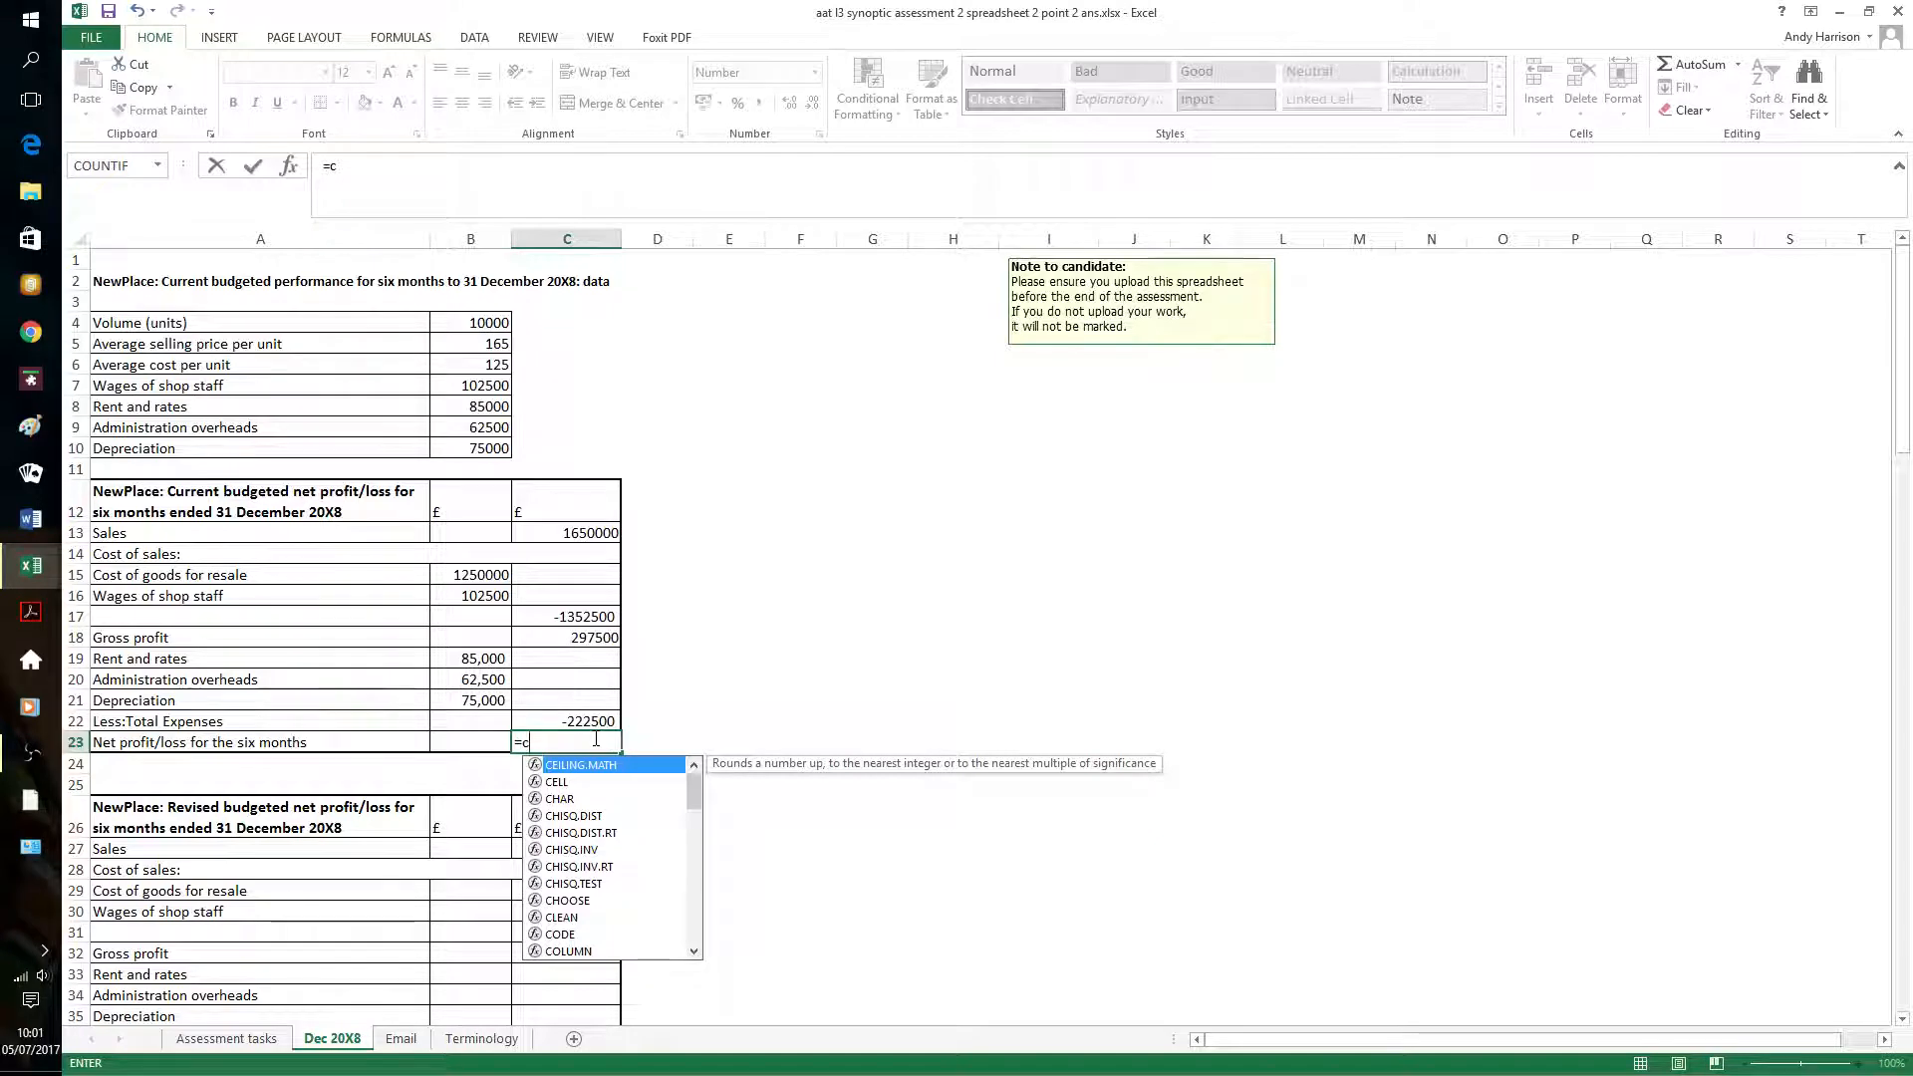
text(18)
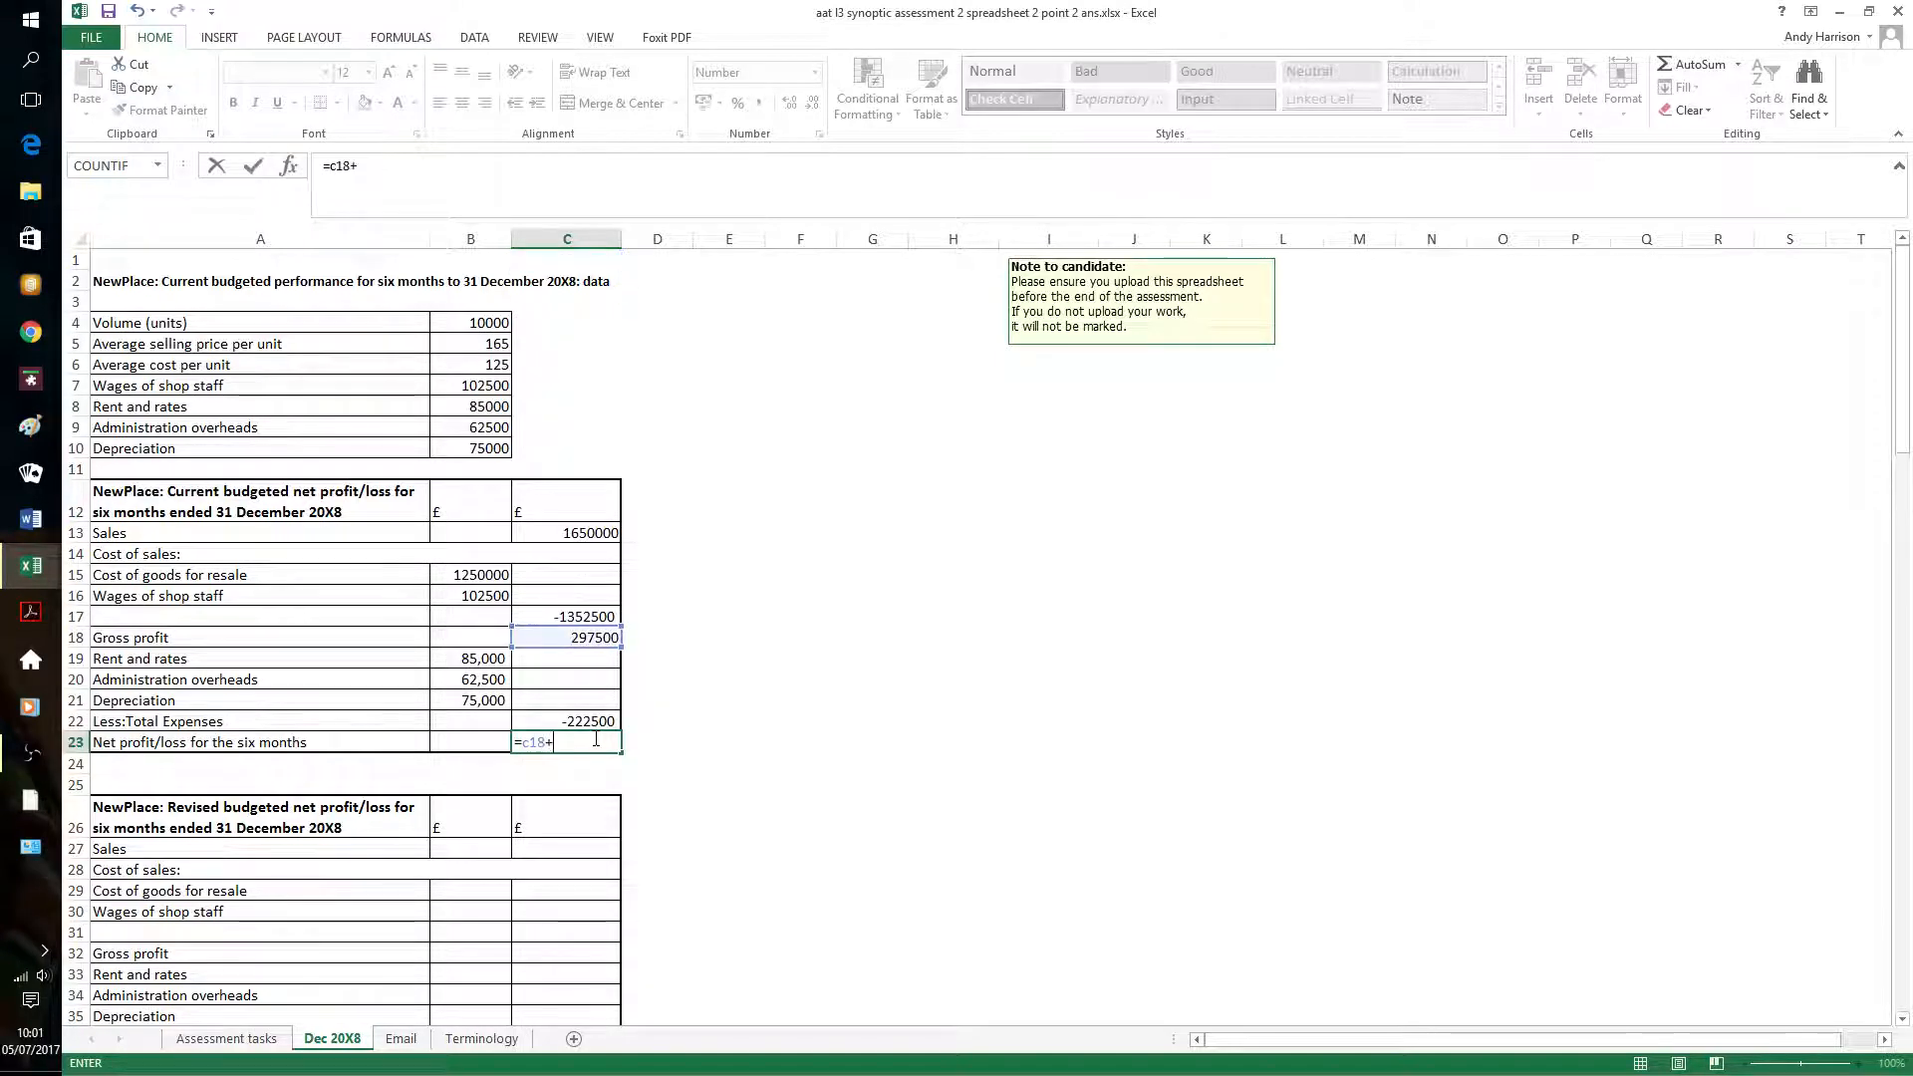
text(+c22)
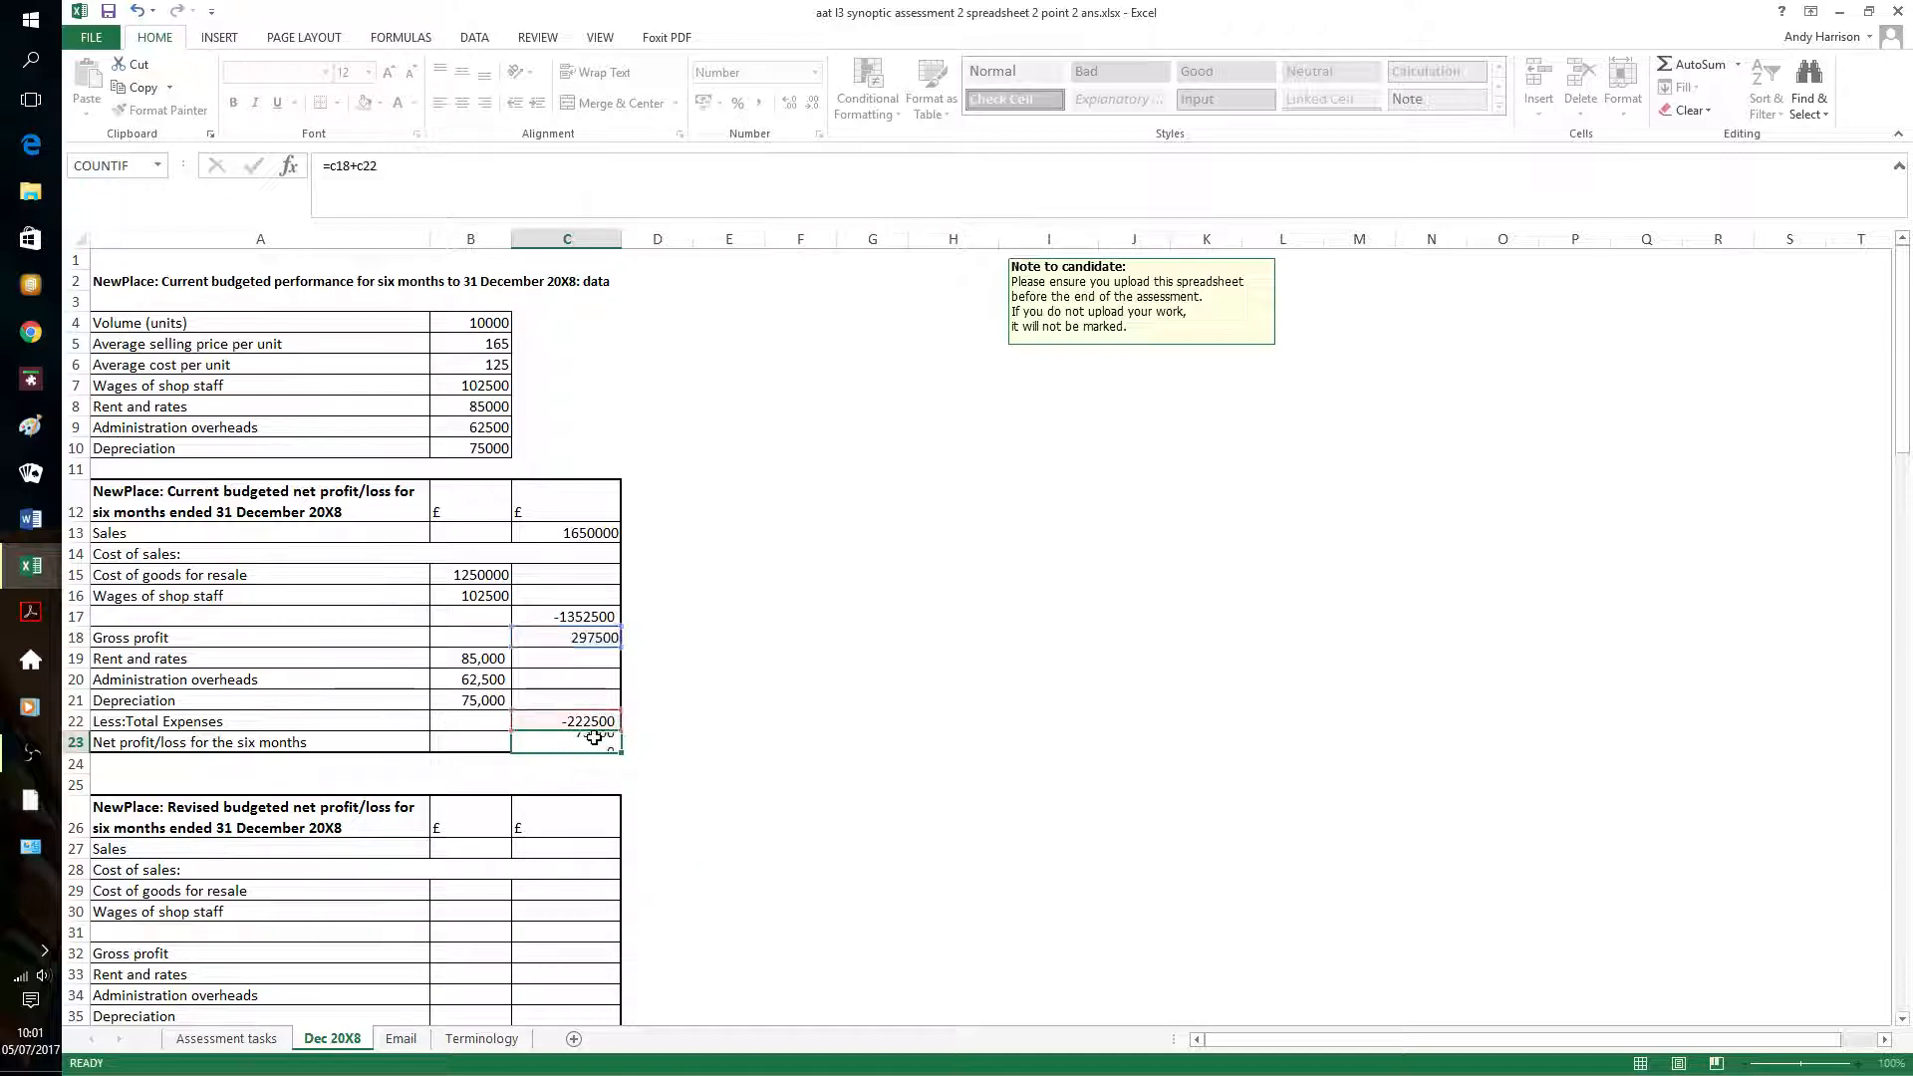
key(Return)
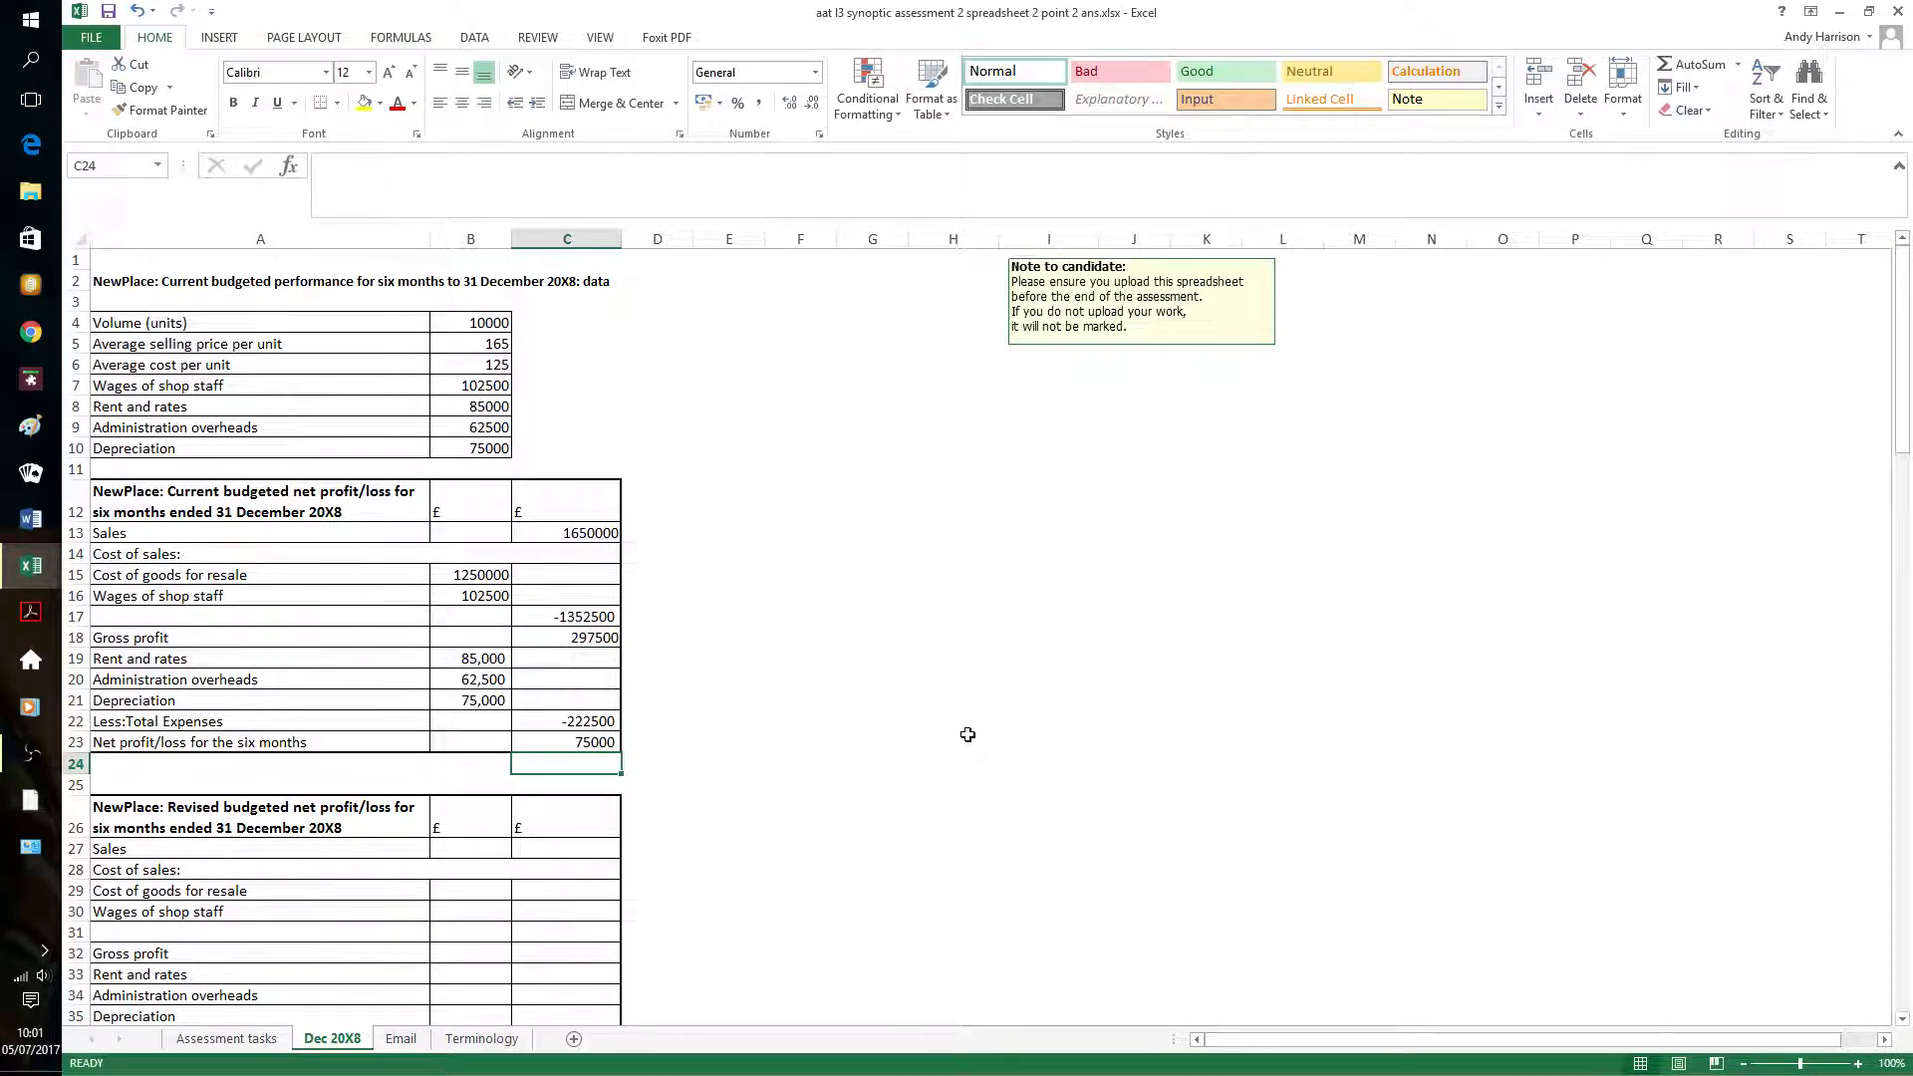
Calculate revised Sales in C27 with =(b4*1.1)*(b5*1.05), raising volume by 10% and selling price by 5%
scroll(941, 732, down, 2)
scroll(867, 573, down, 1)
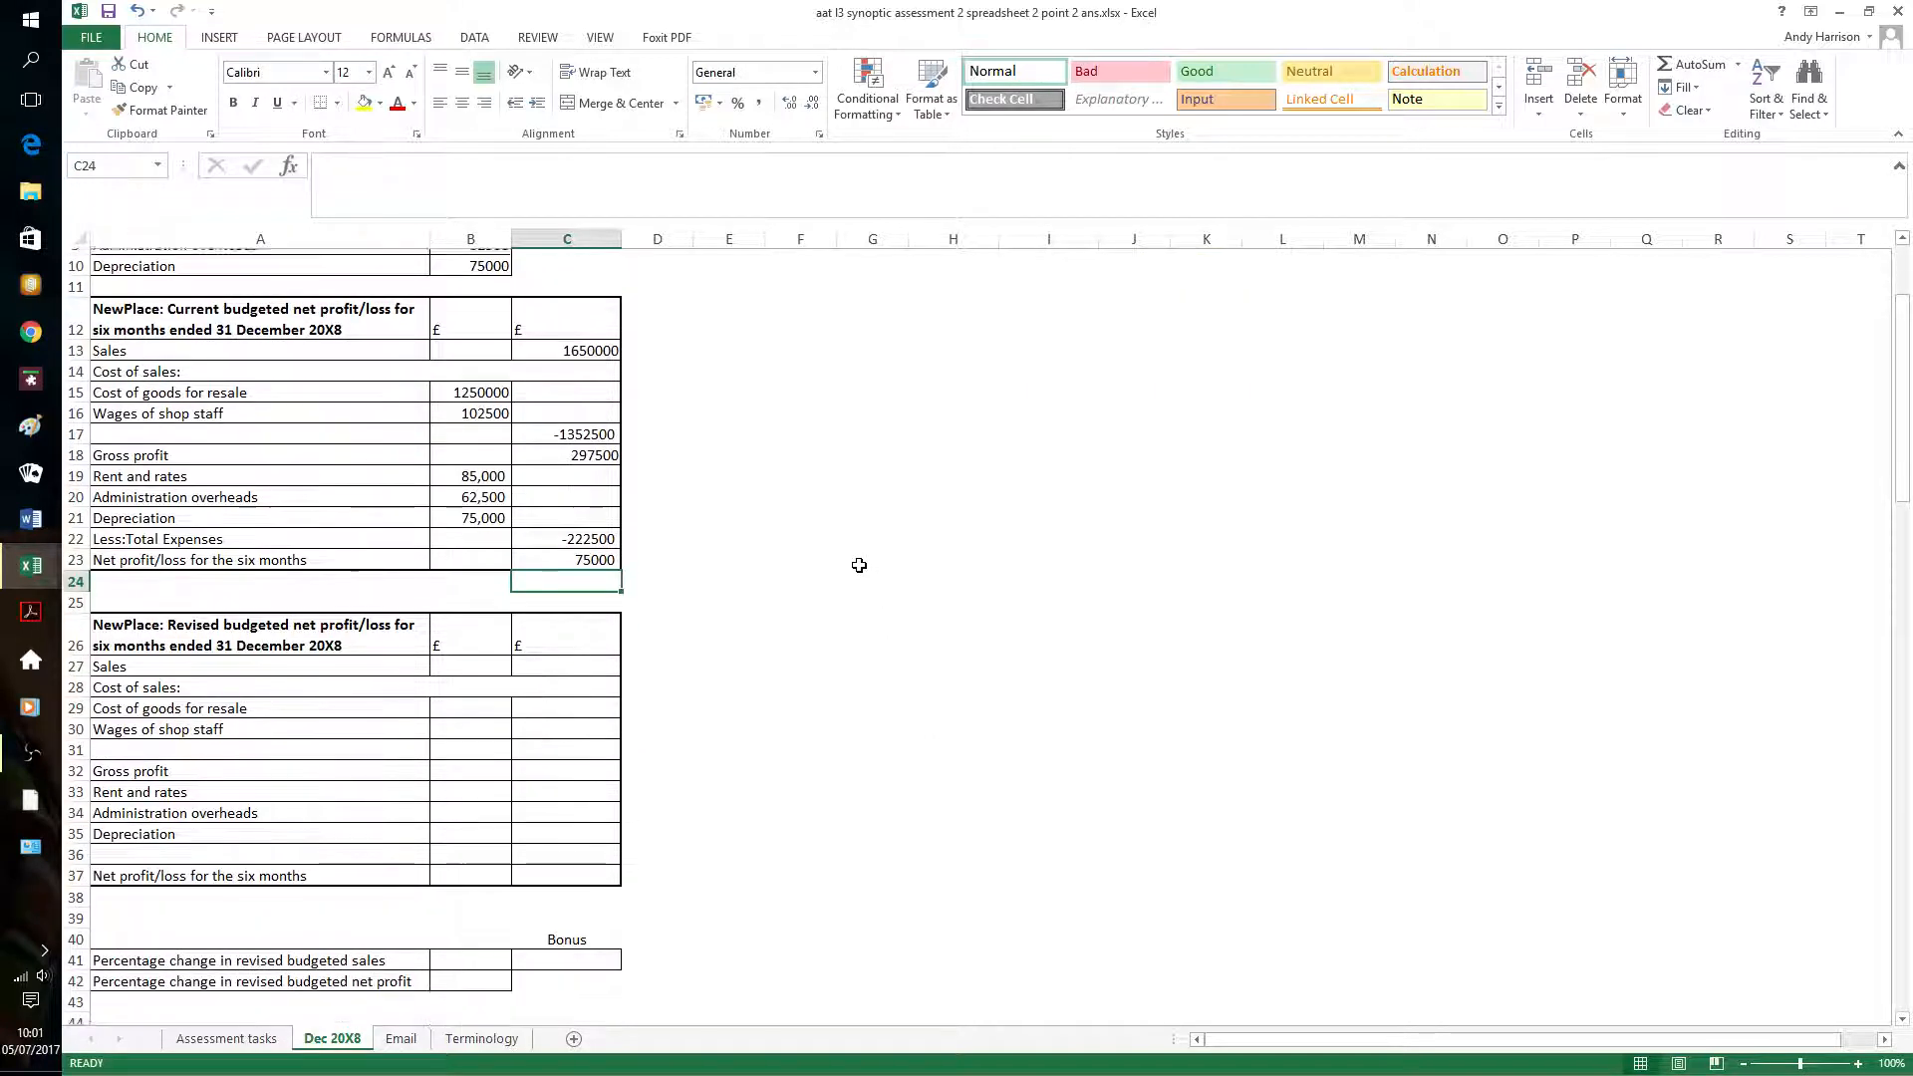
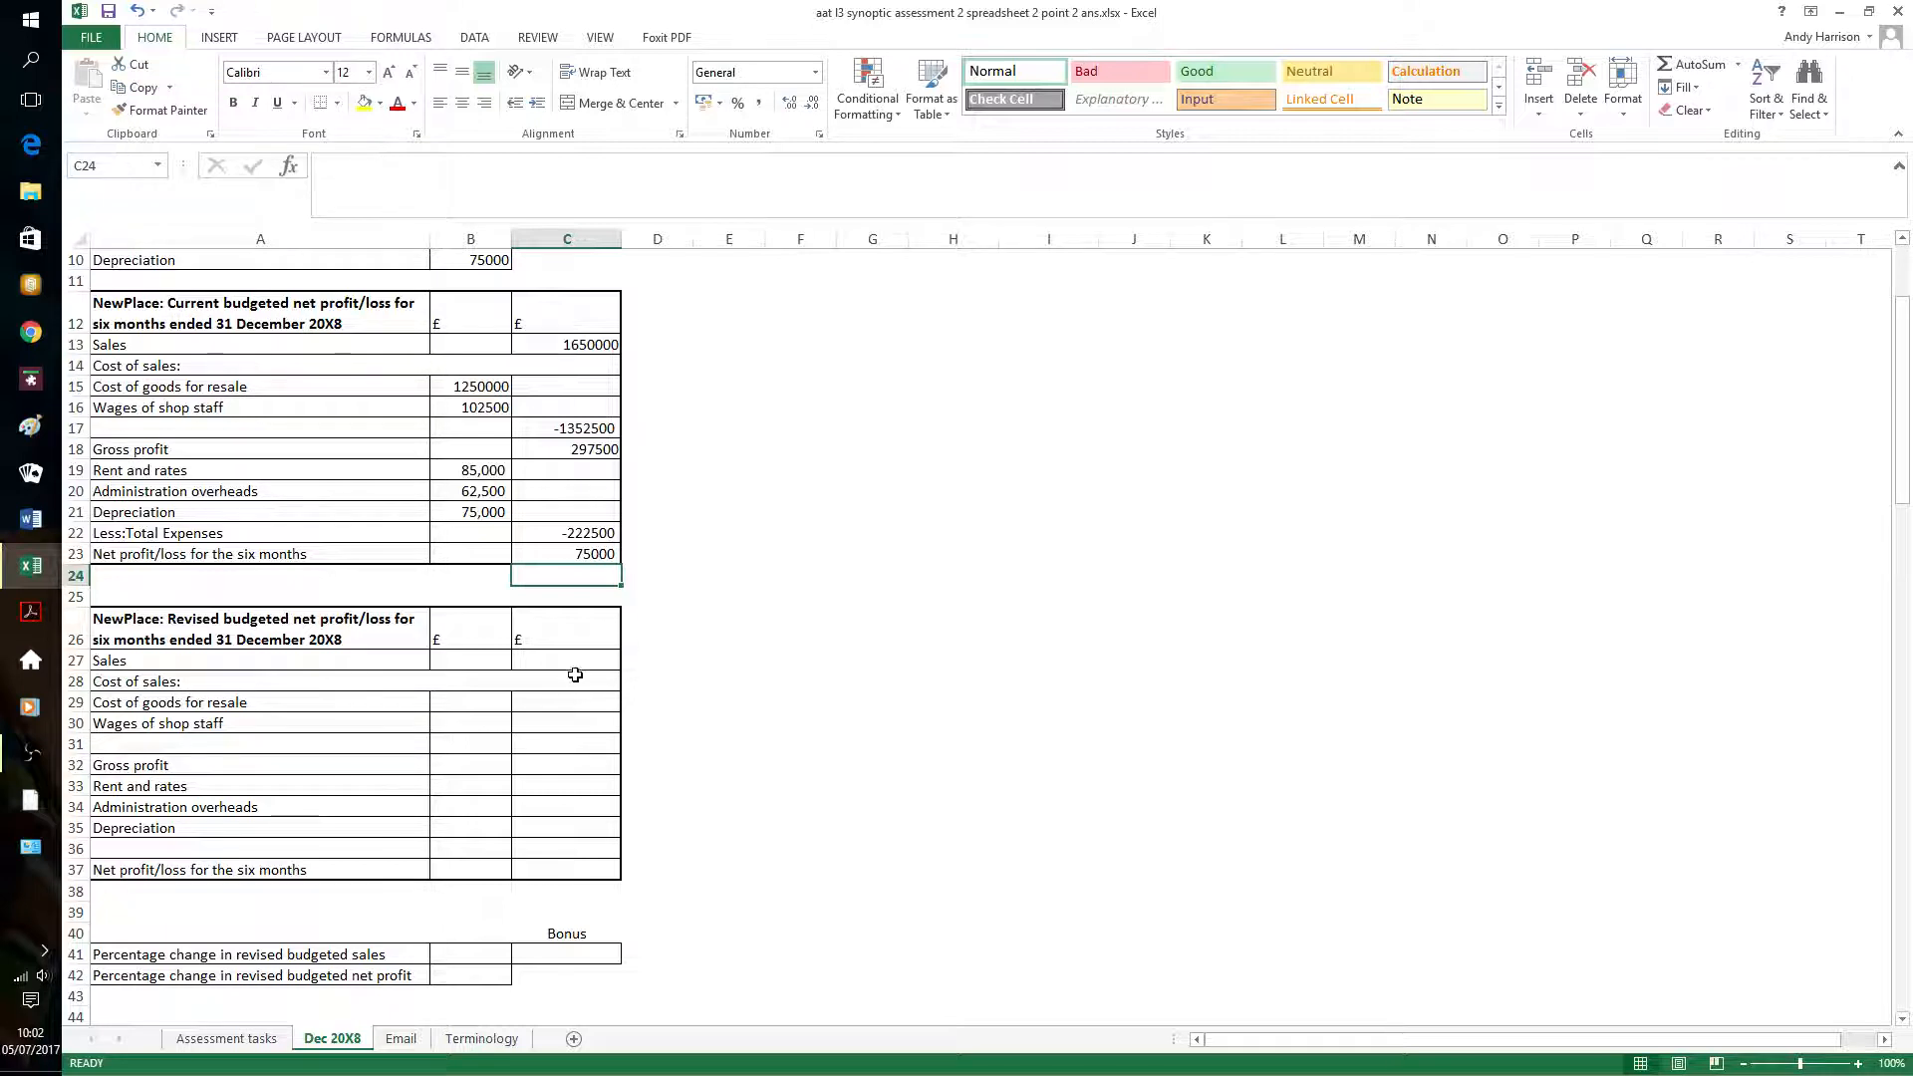
click(595, 653)
text(=)
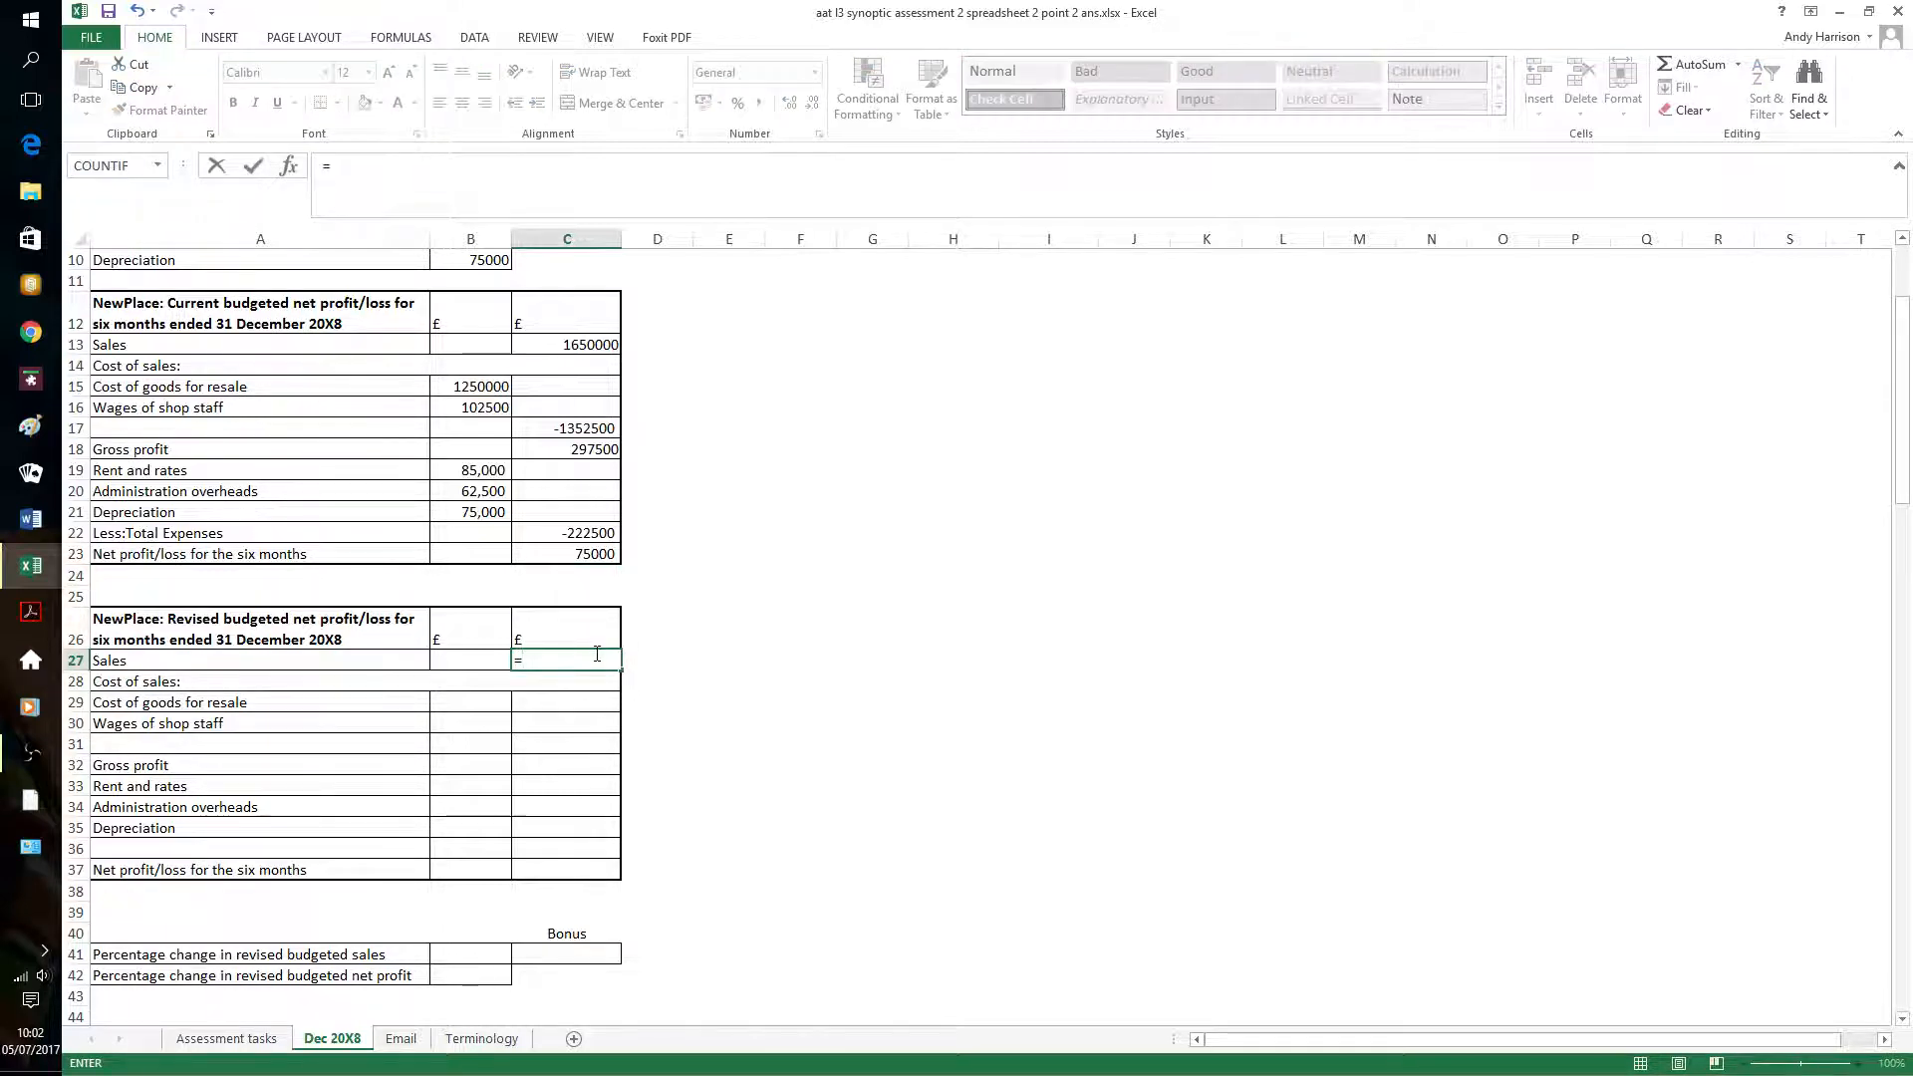
text(b)
scroll(767, 722, up, 2)
scroll(767, 722, up, 1)
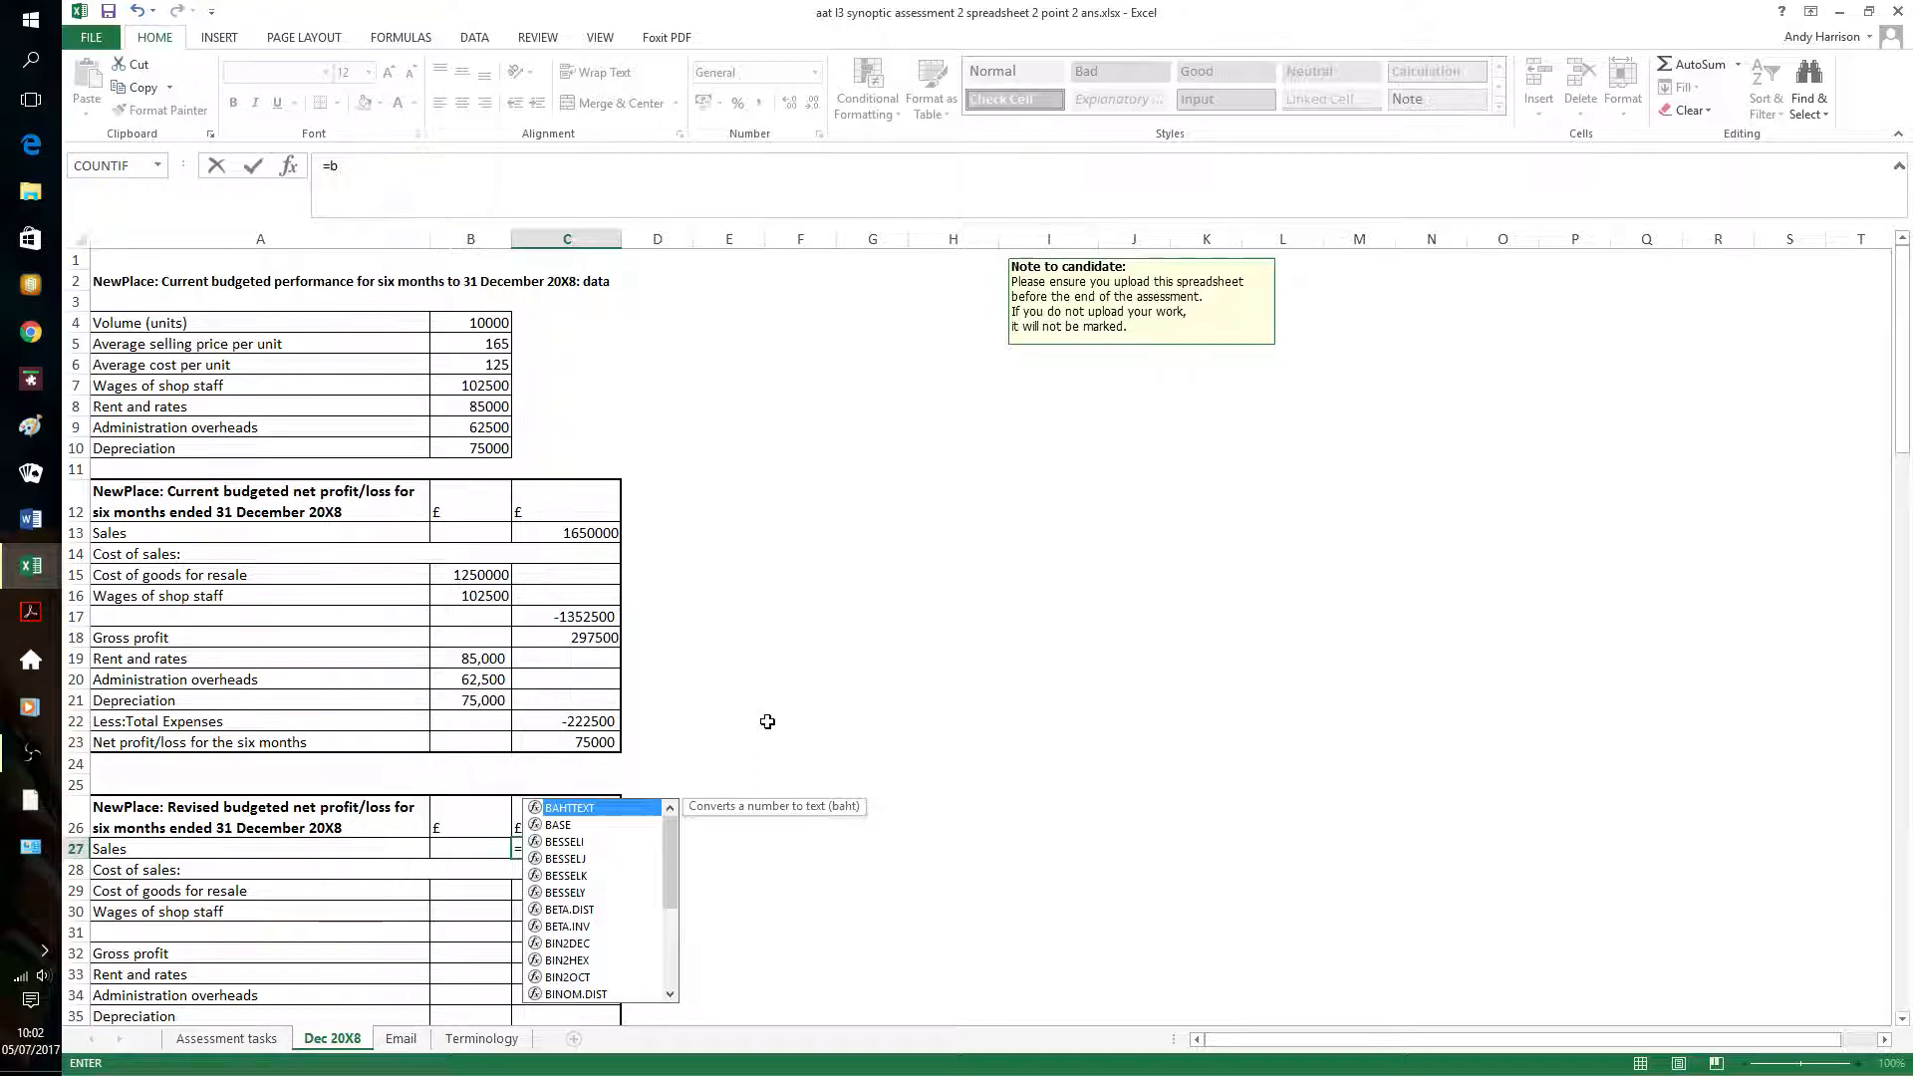
key(BackSpace)
text((b4)
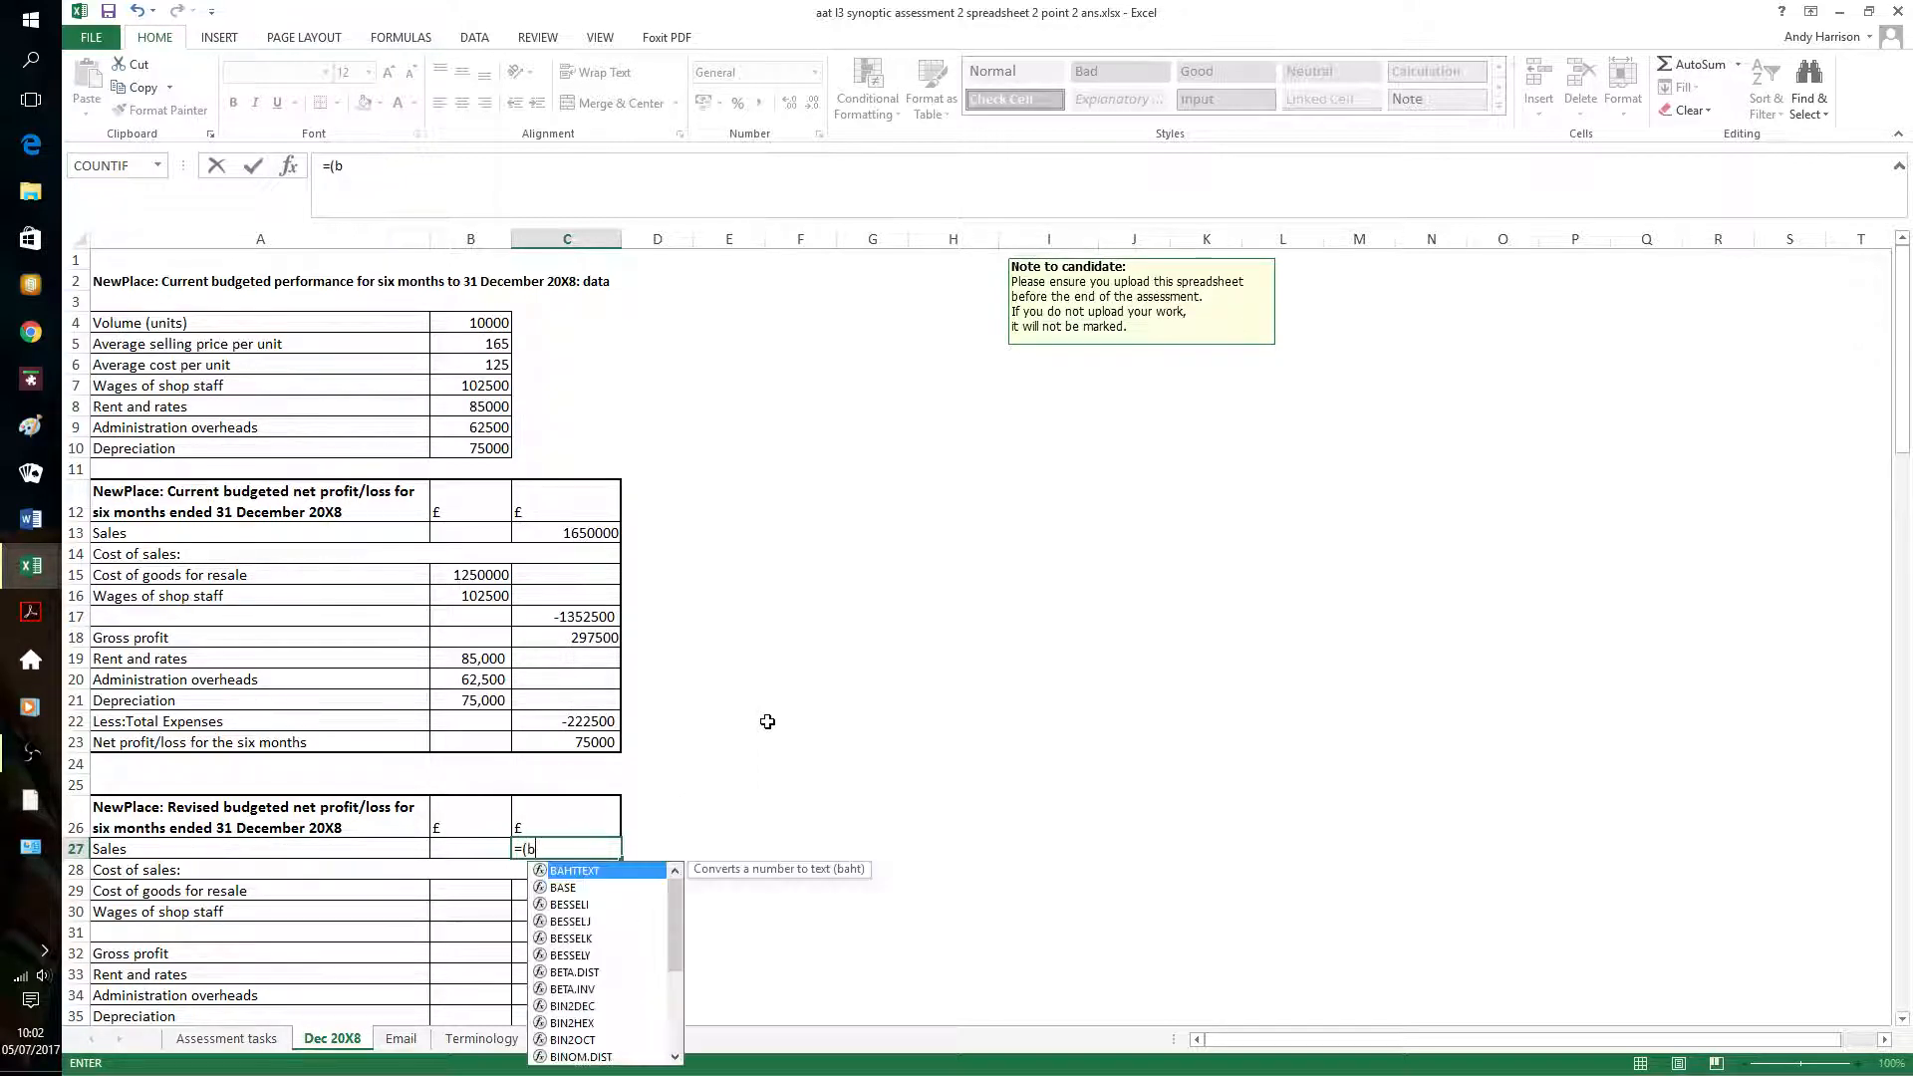
text(*)
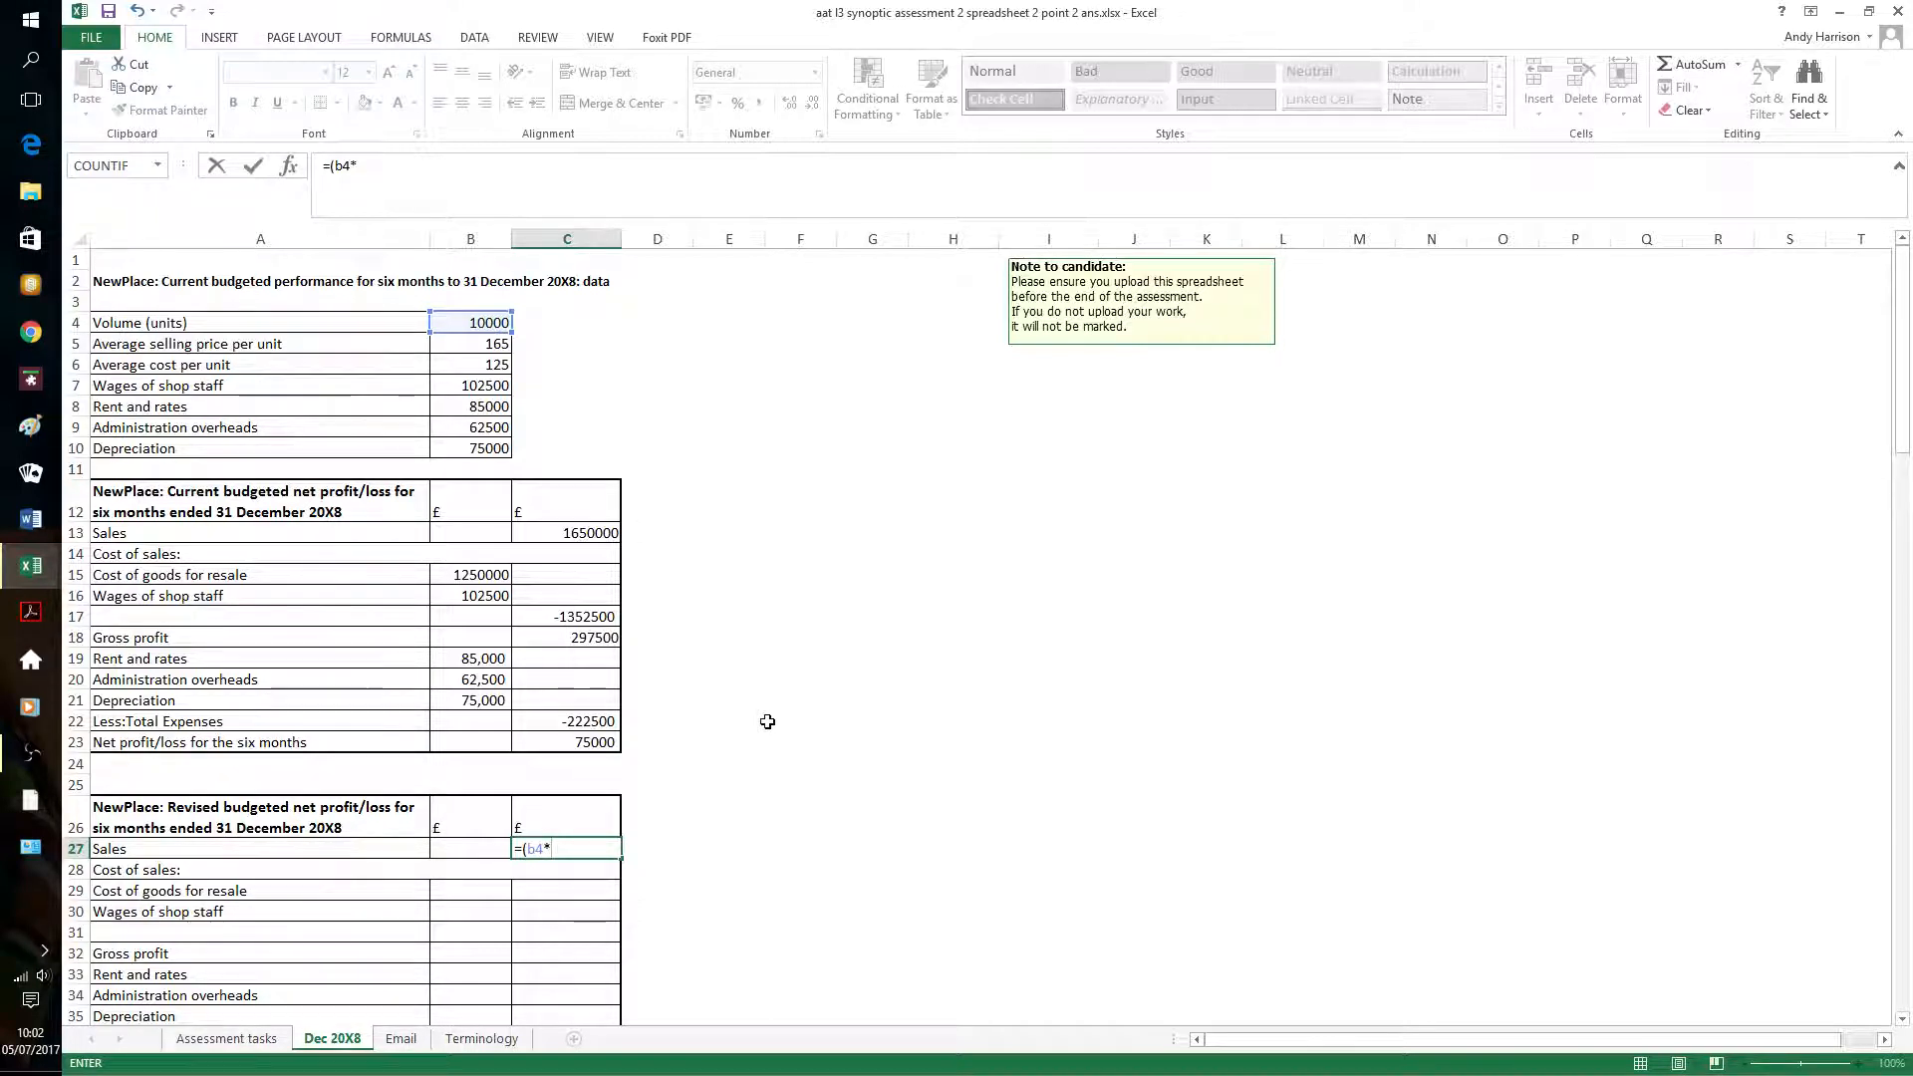
text(b)
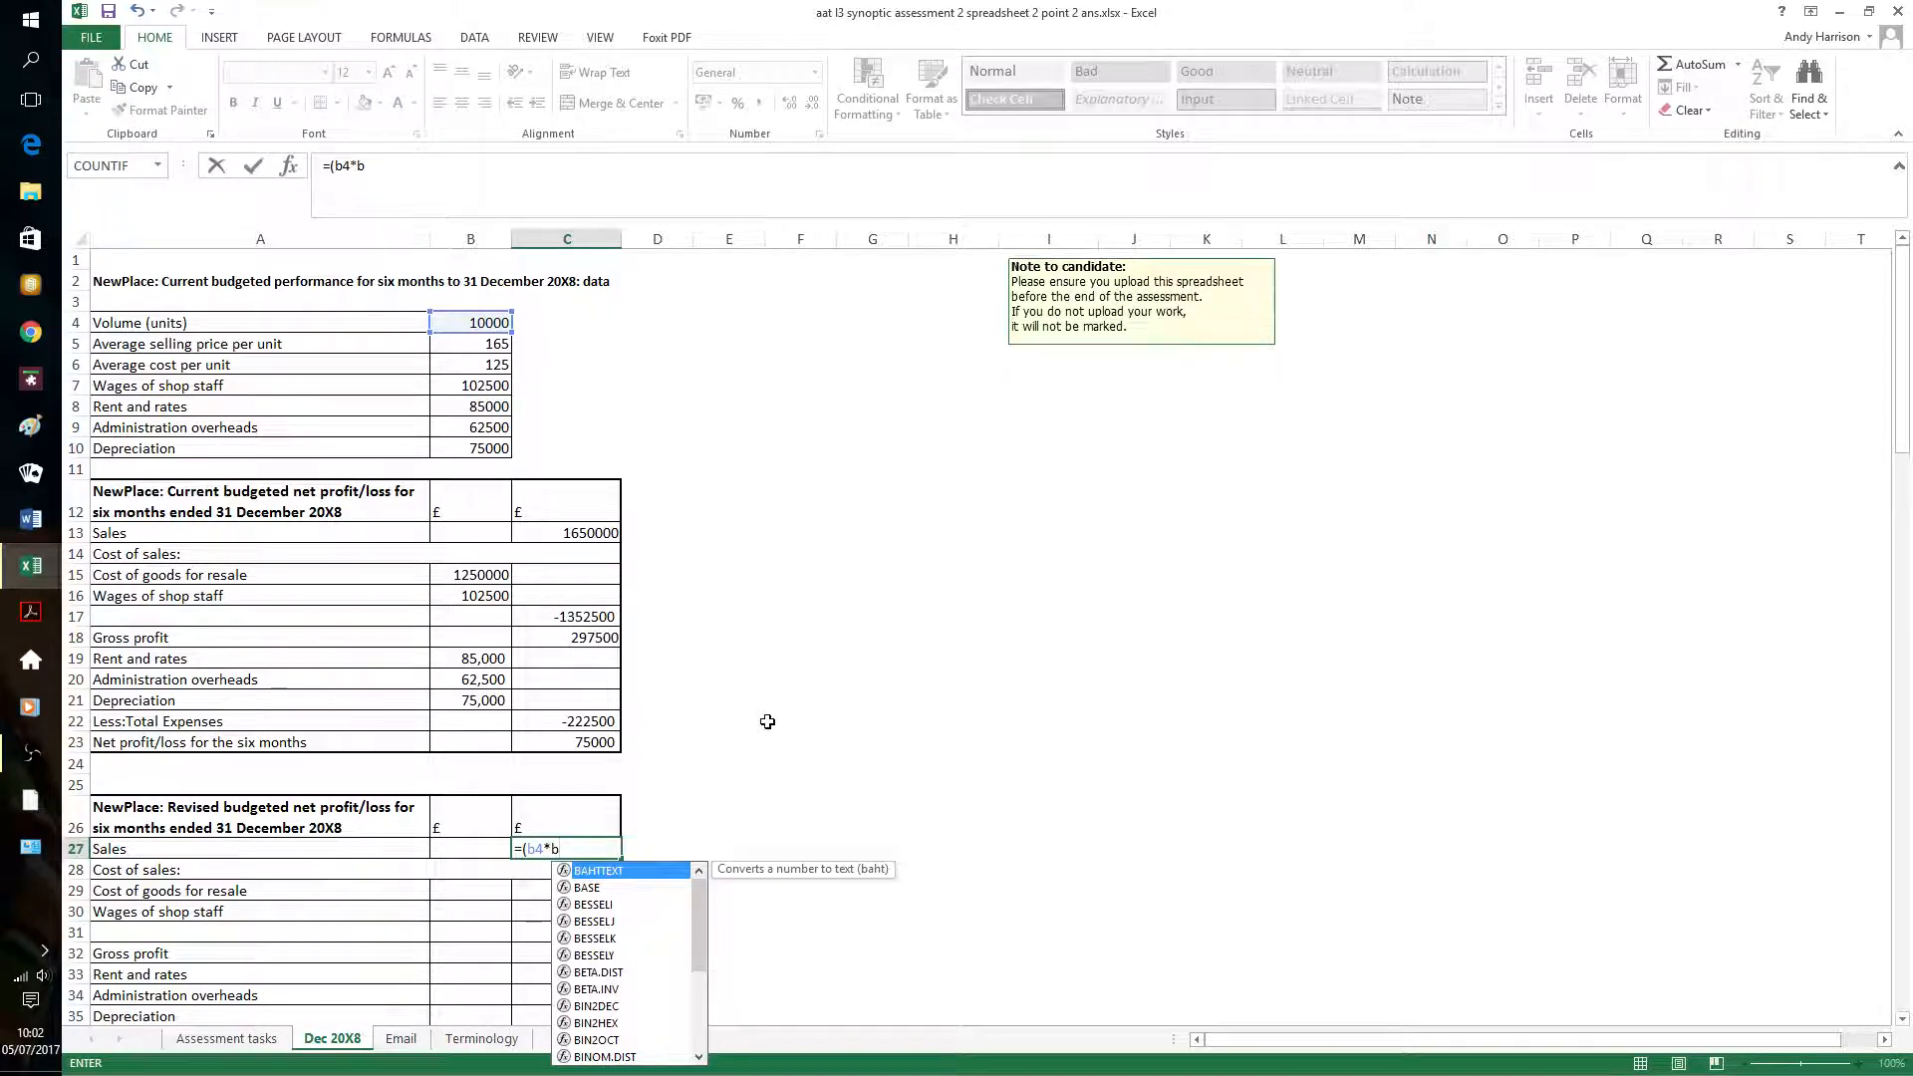
key(BackSpace)
text(1.1)
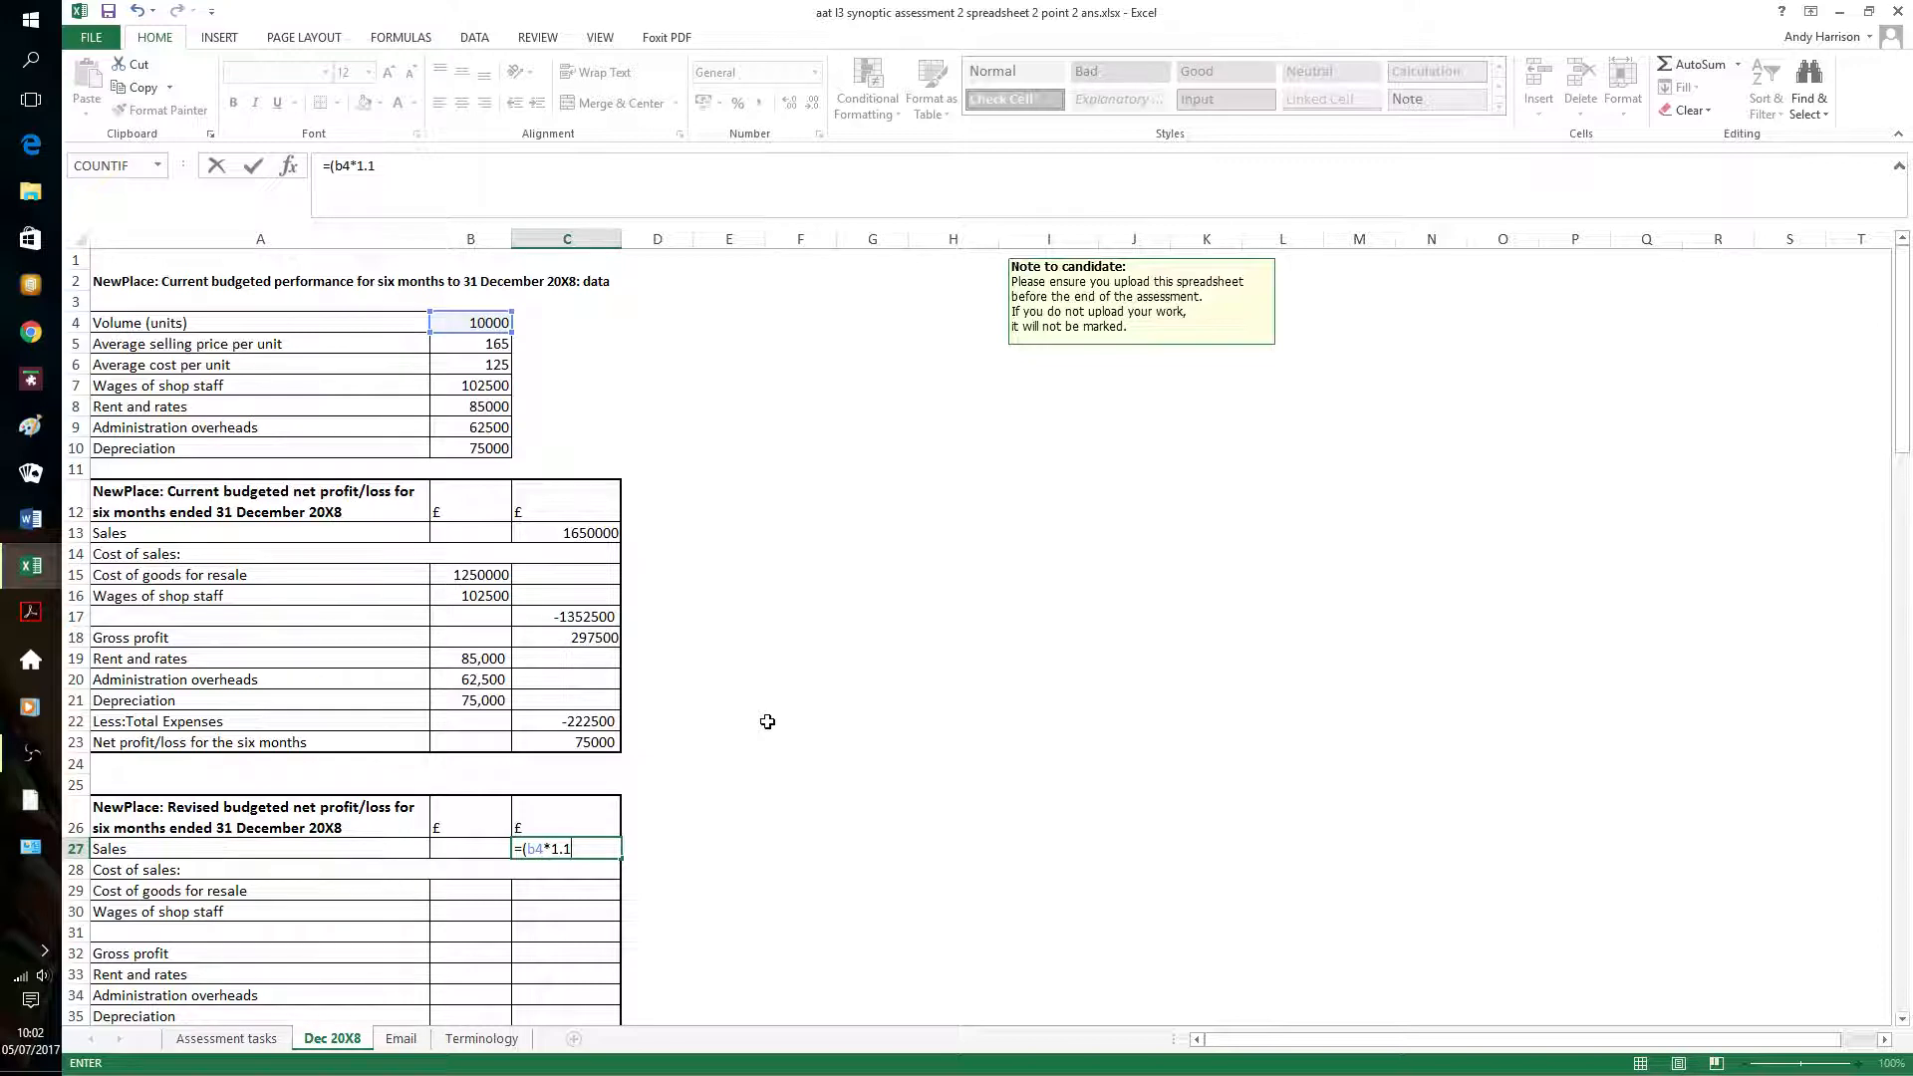
text()*(b)
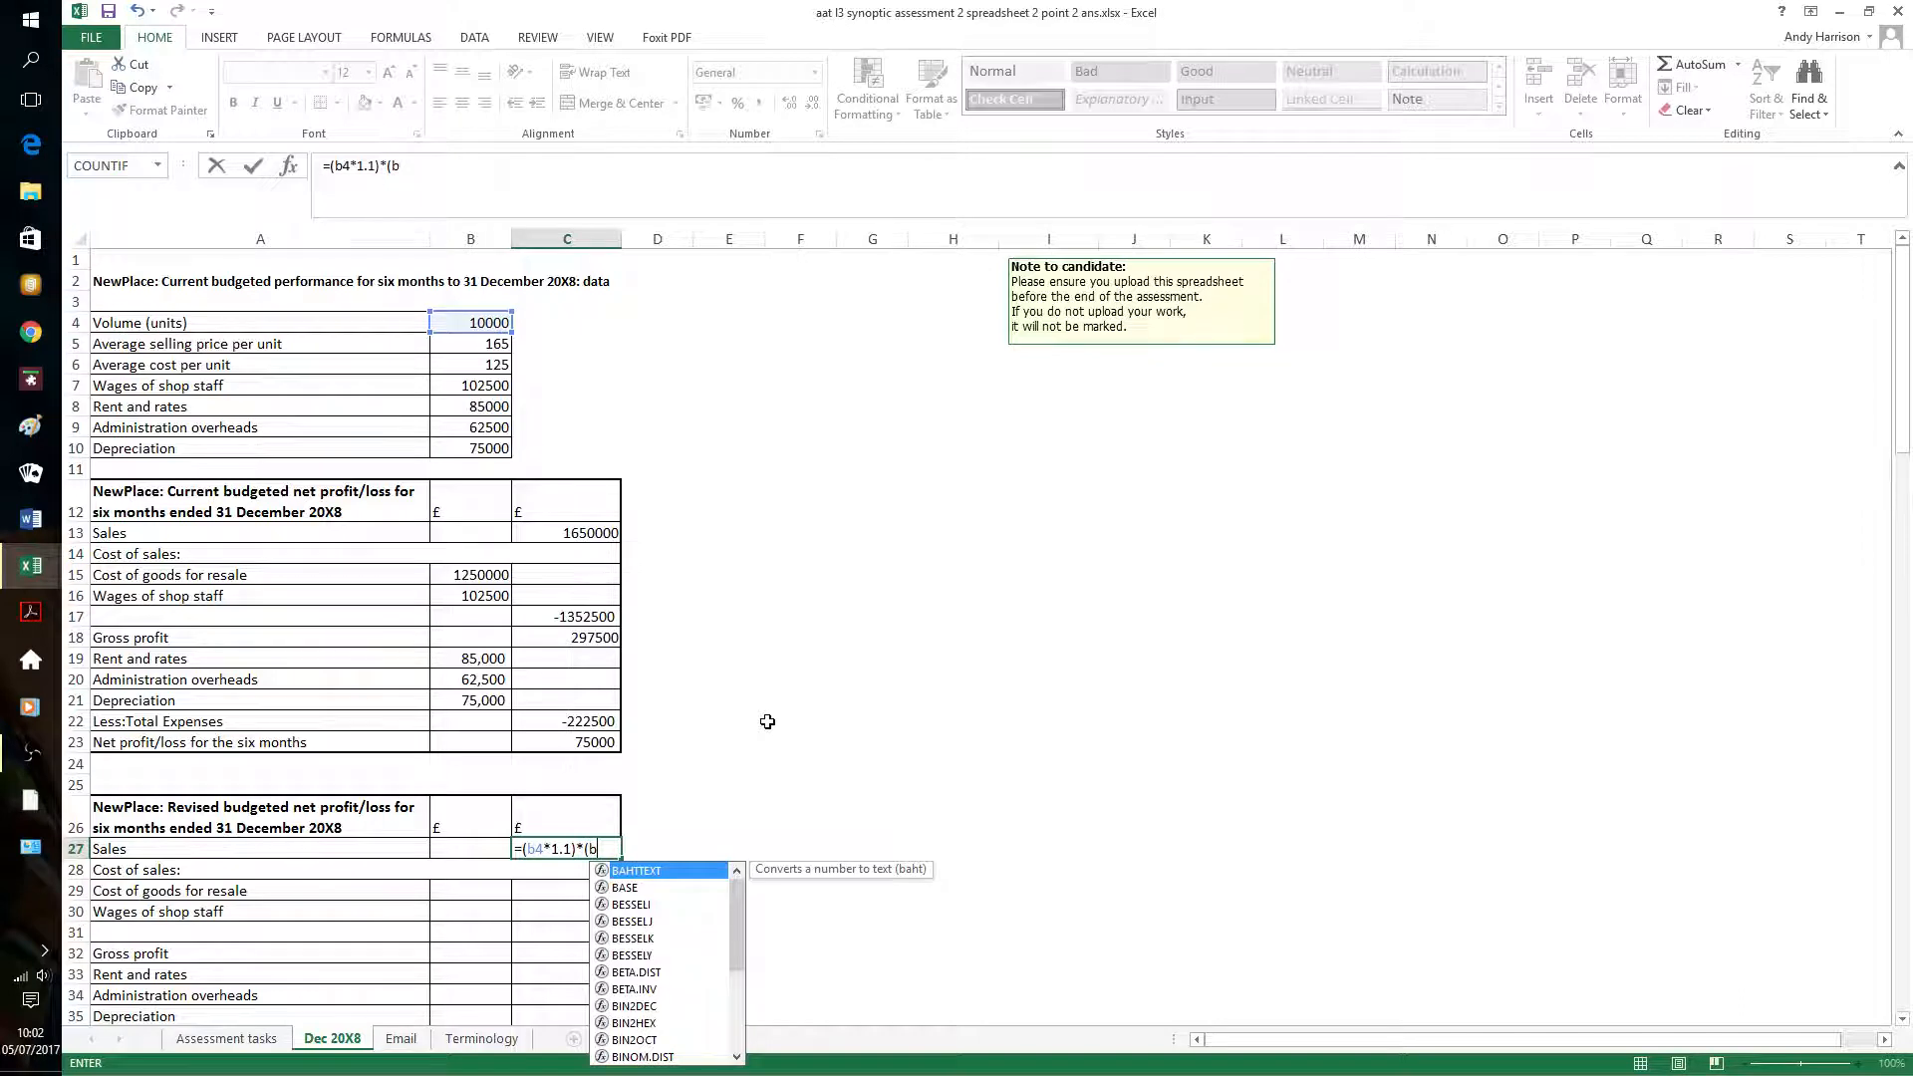
text(5*)
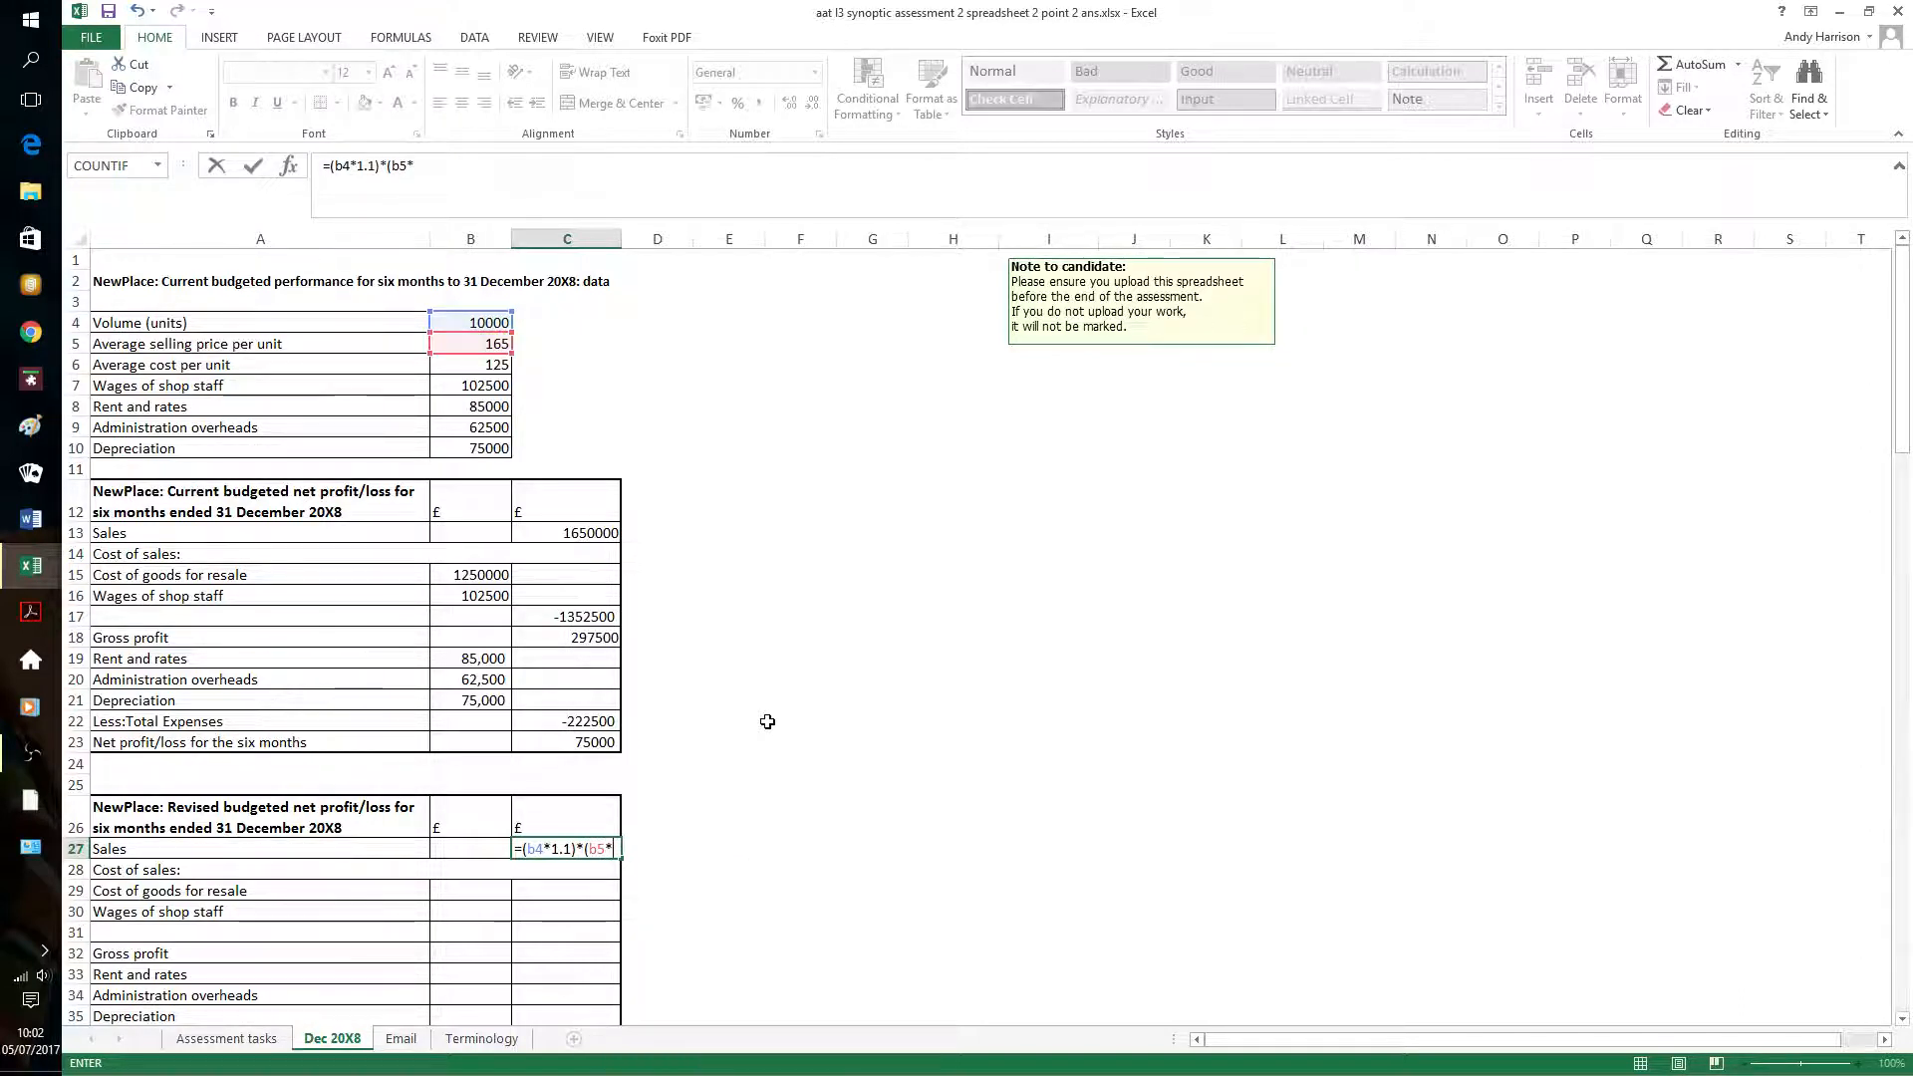
text(1.05))
key(Return)
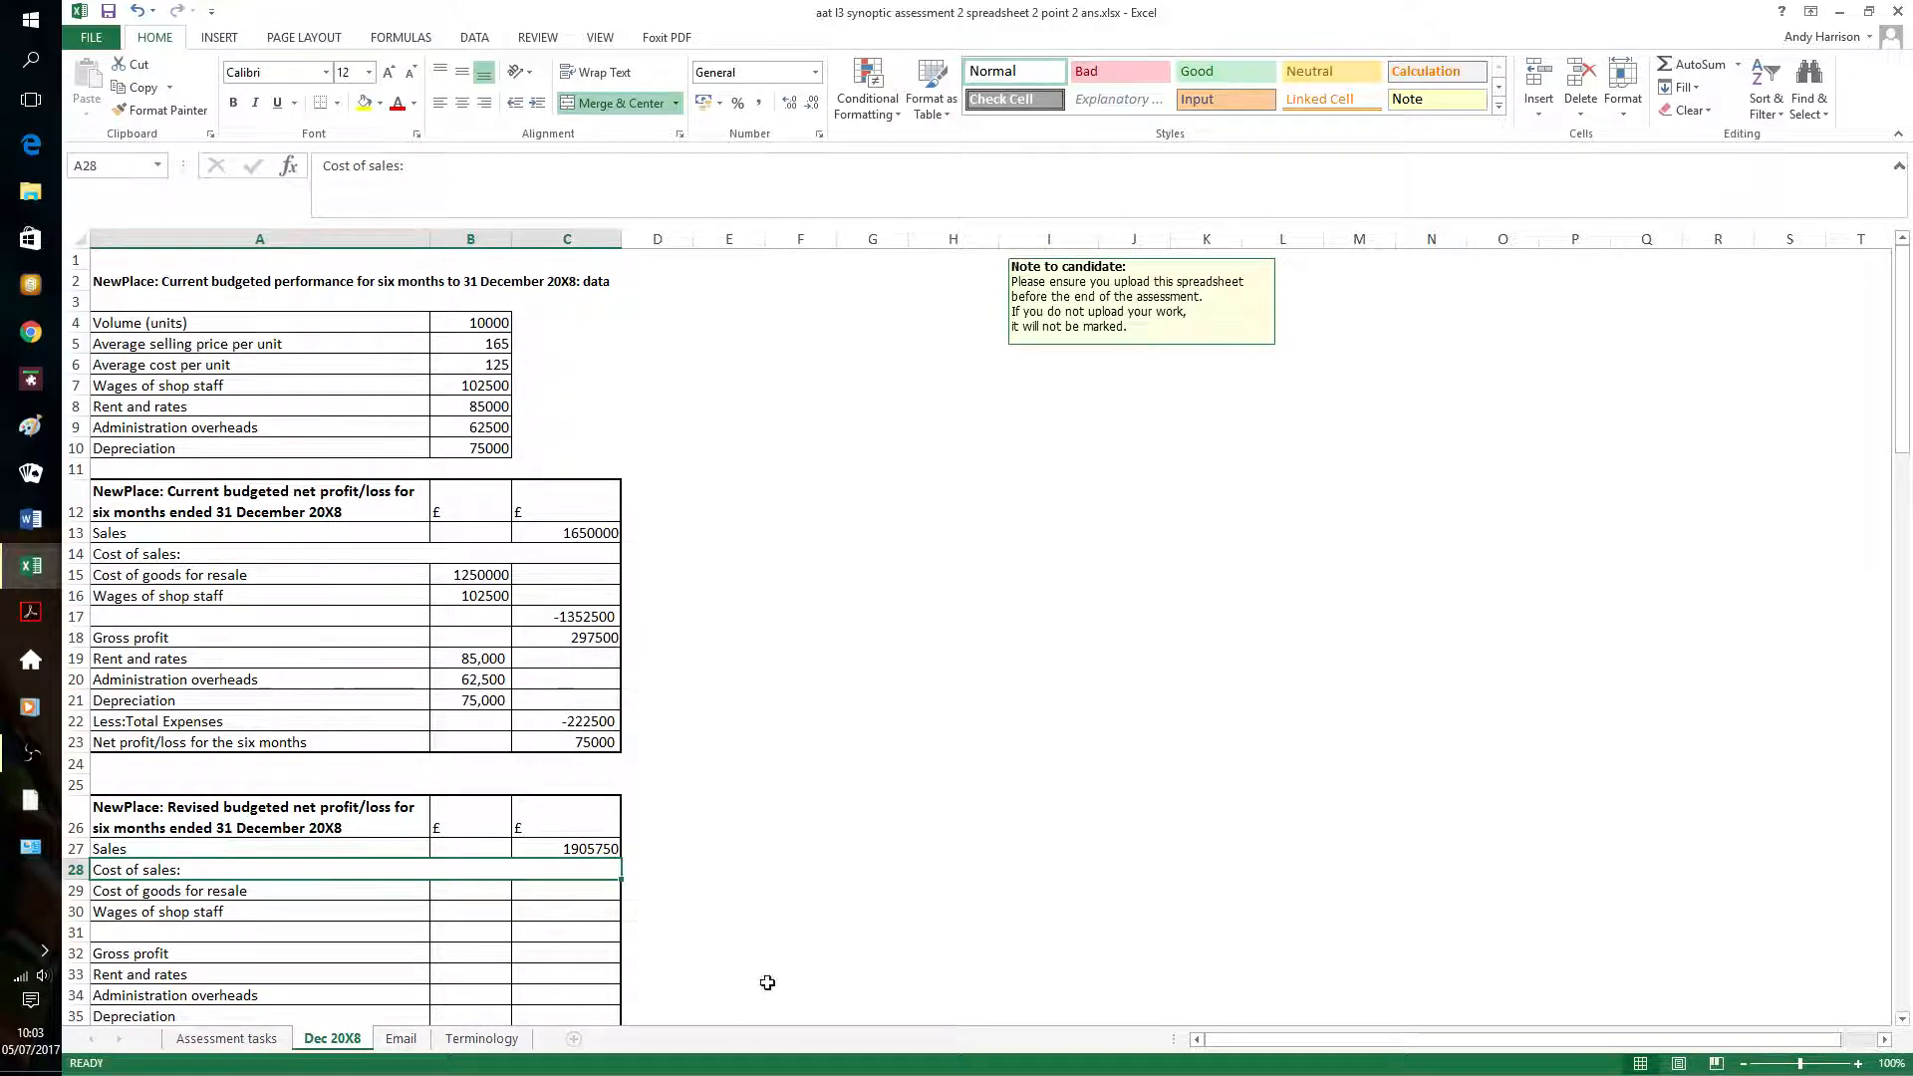
Calculate the revised cost of goods for resale in B29 with =(b4*1.1)*b6, raising volume by 10% at the existing average cost
scroll(823, 565, down, 2)
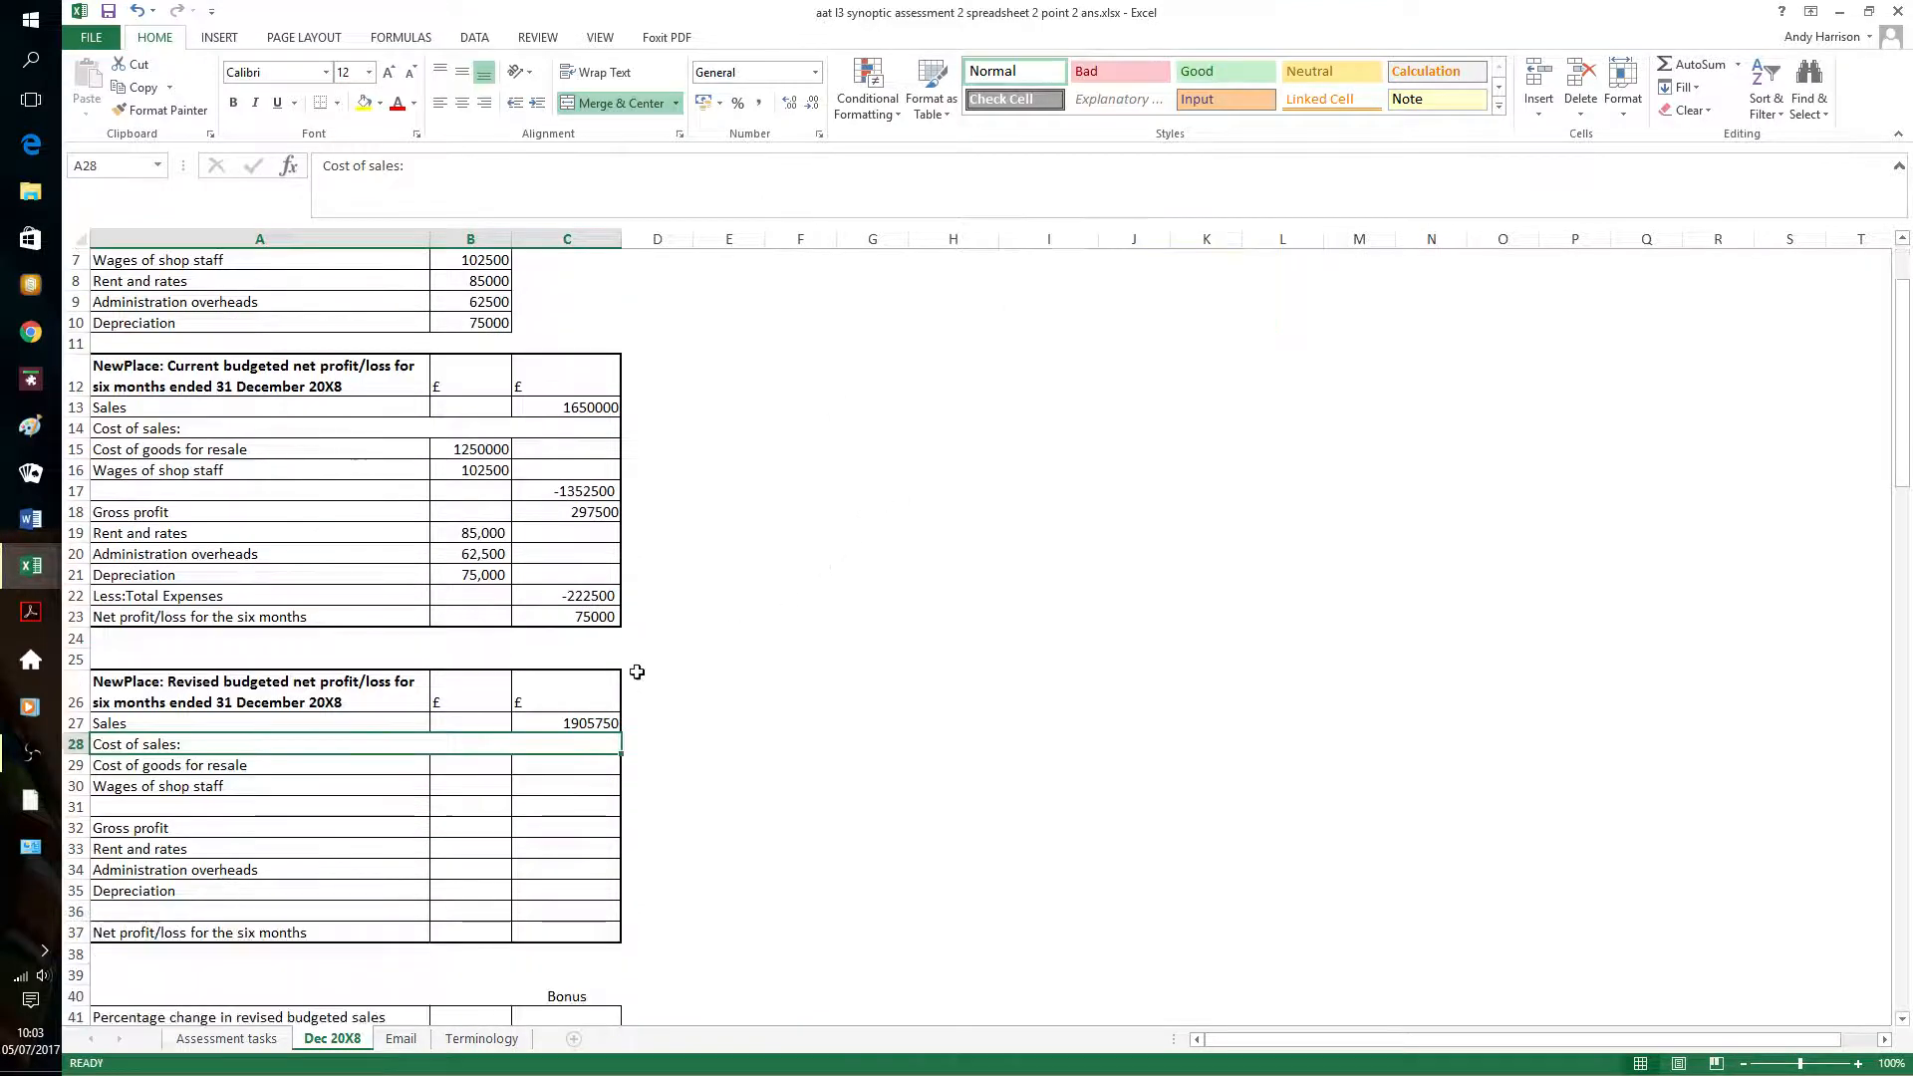
click(460, 768)
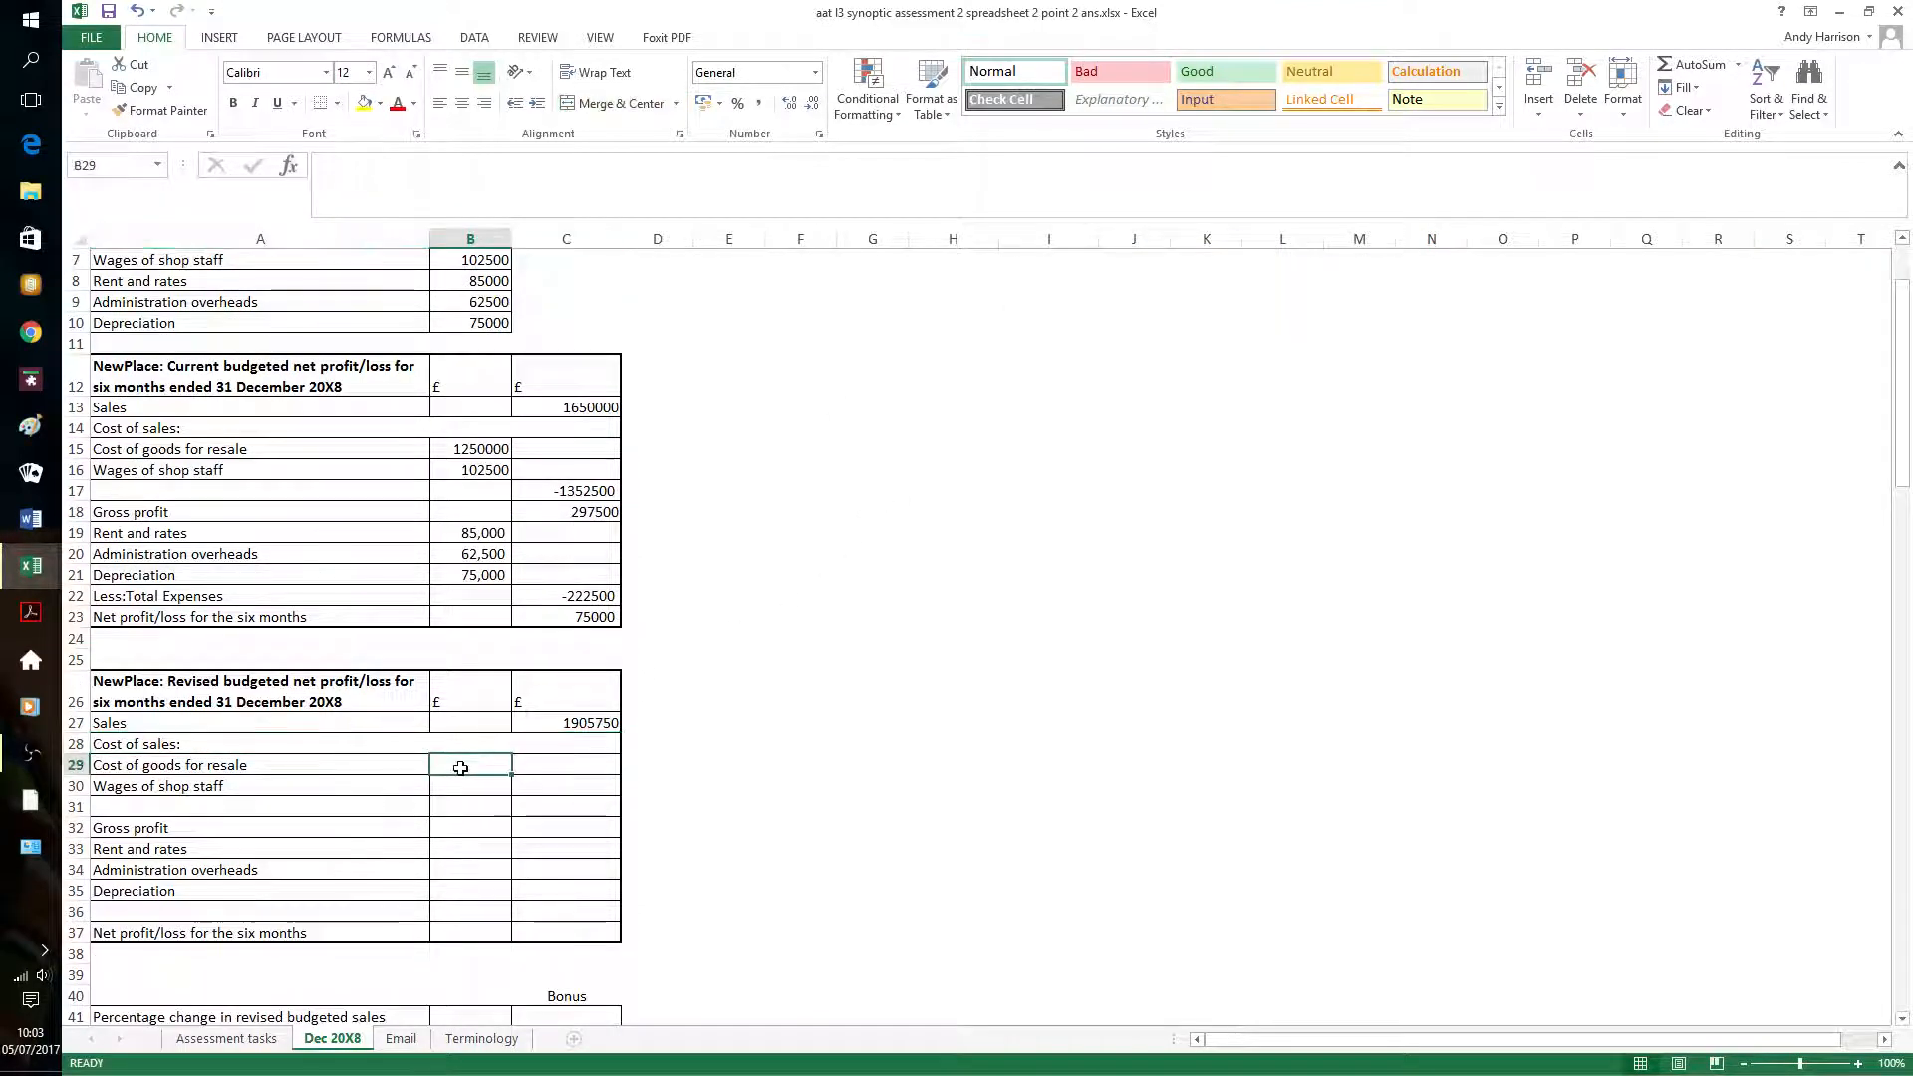
text(=)
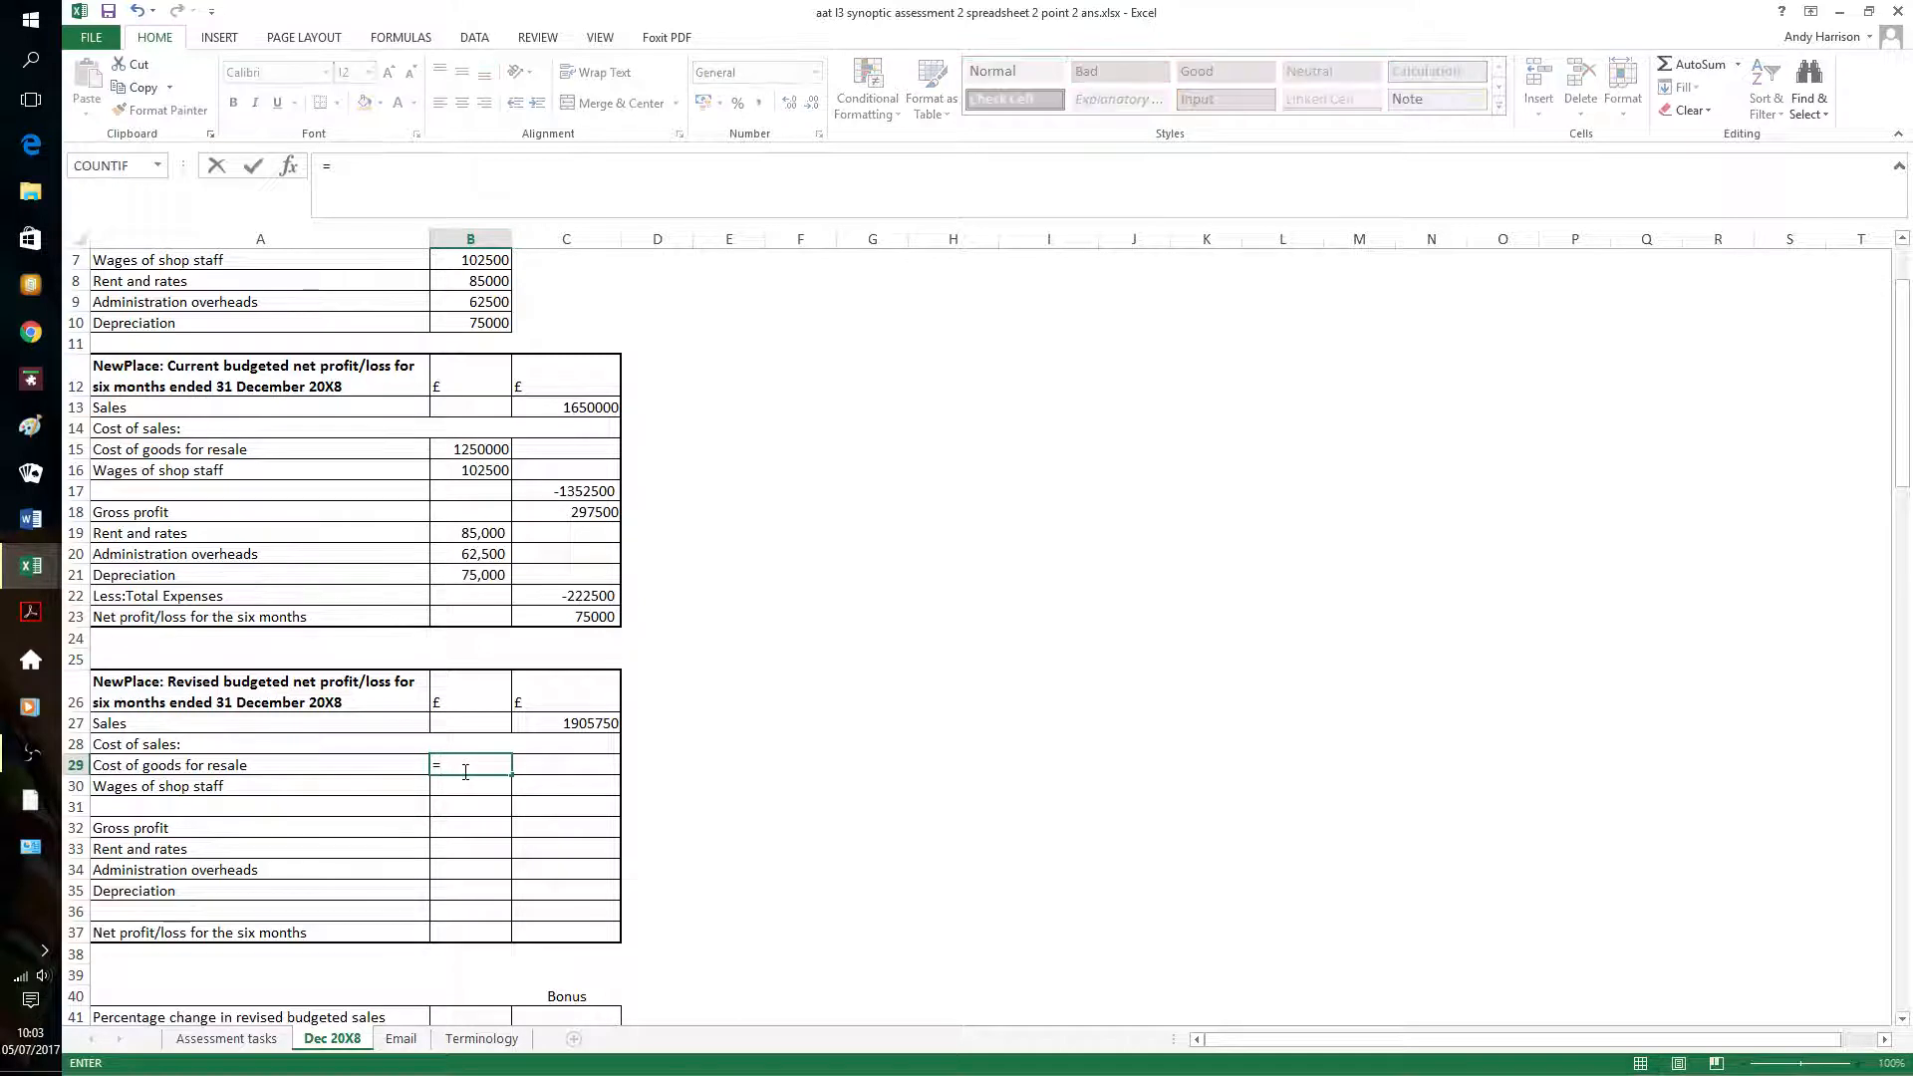
text((b4*1.1))
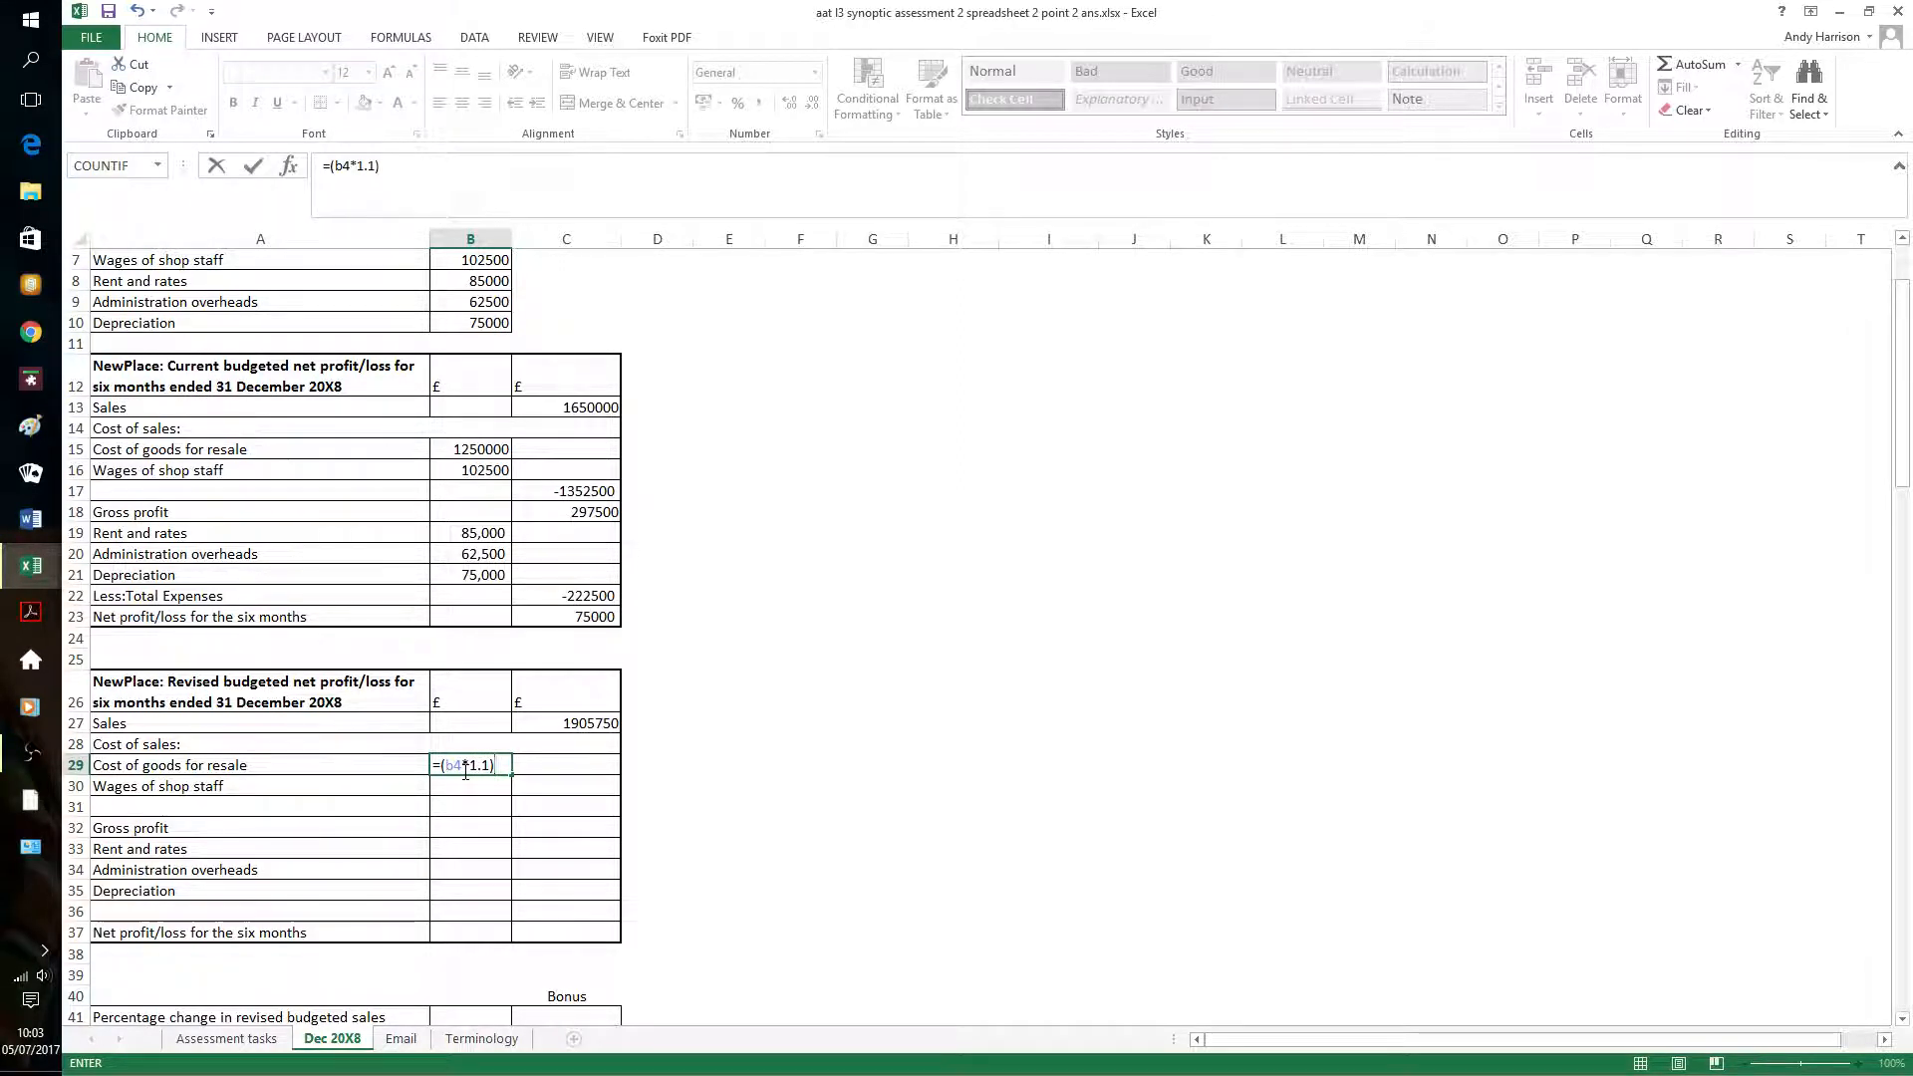
text(*)
scroll(468, 769, up, 2)
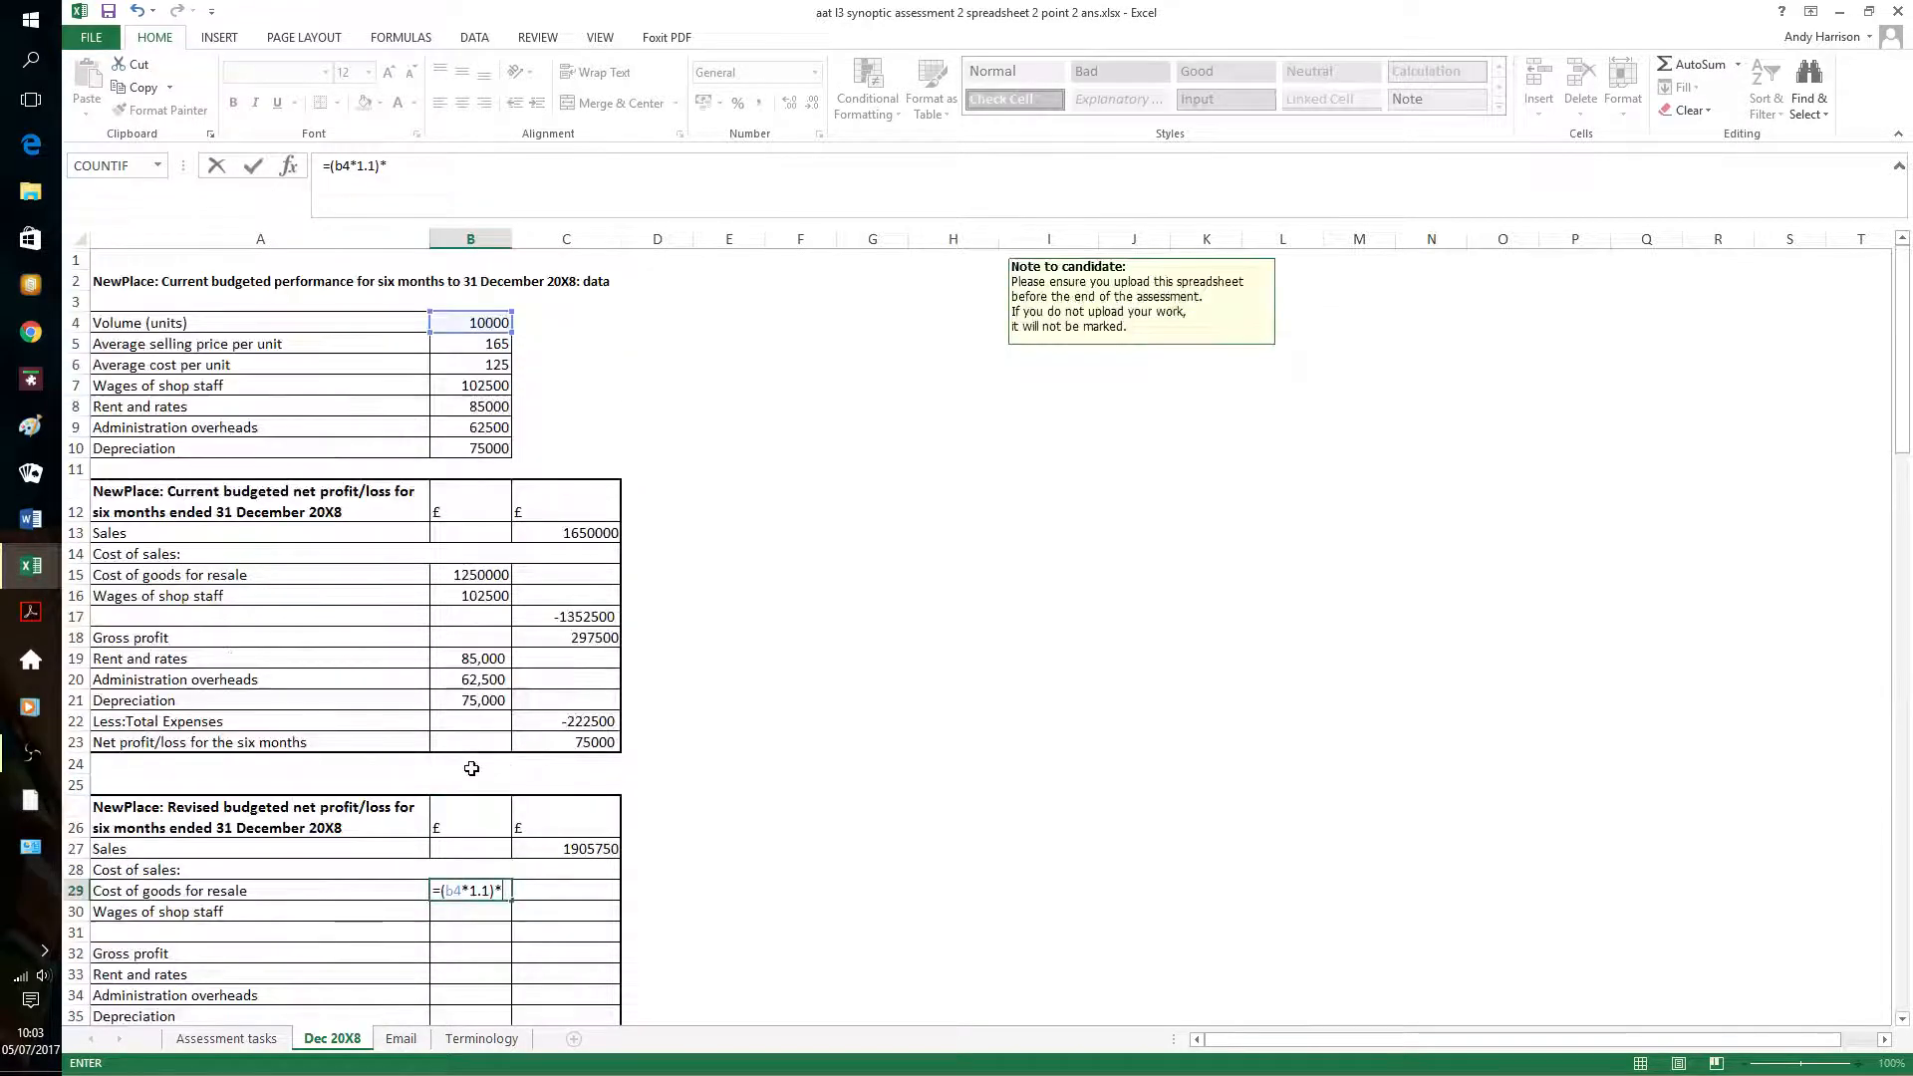
text(b6)
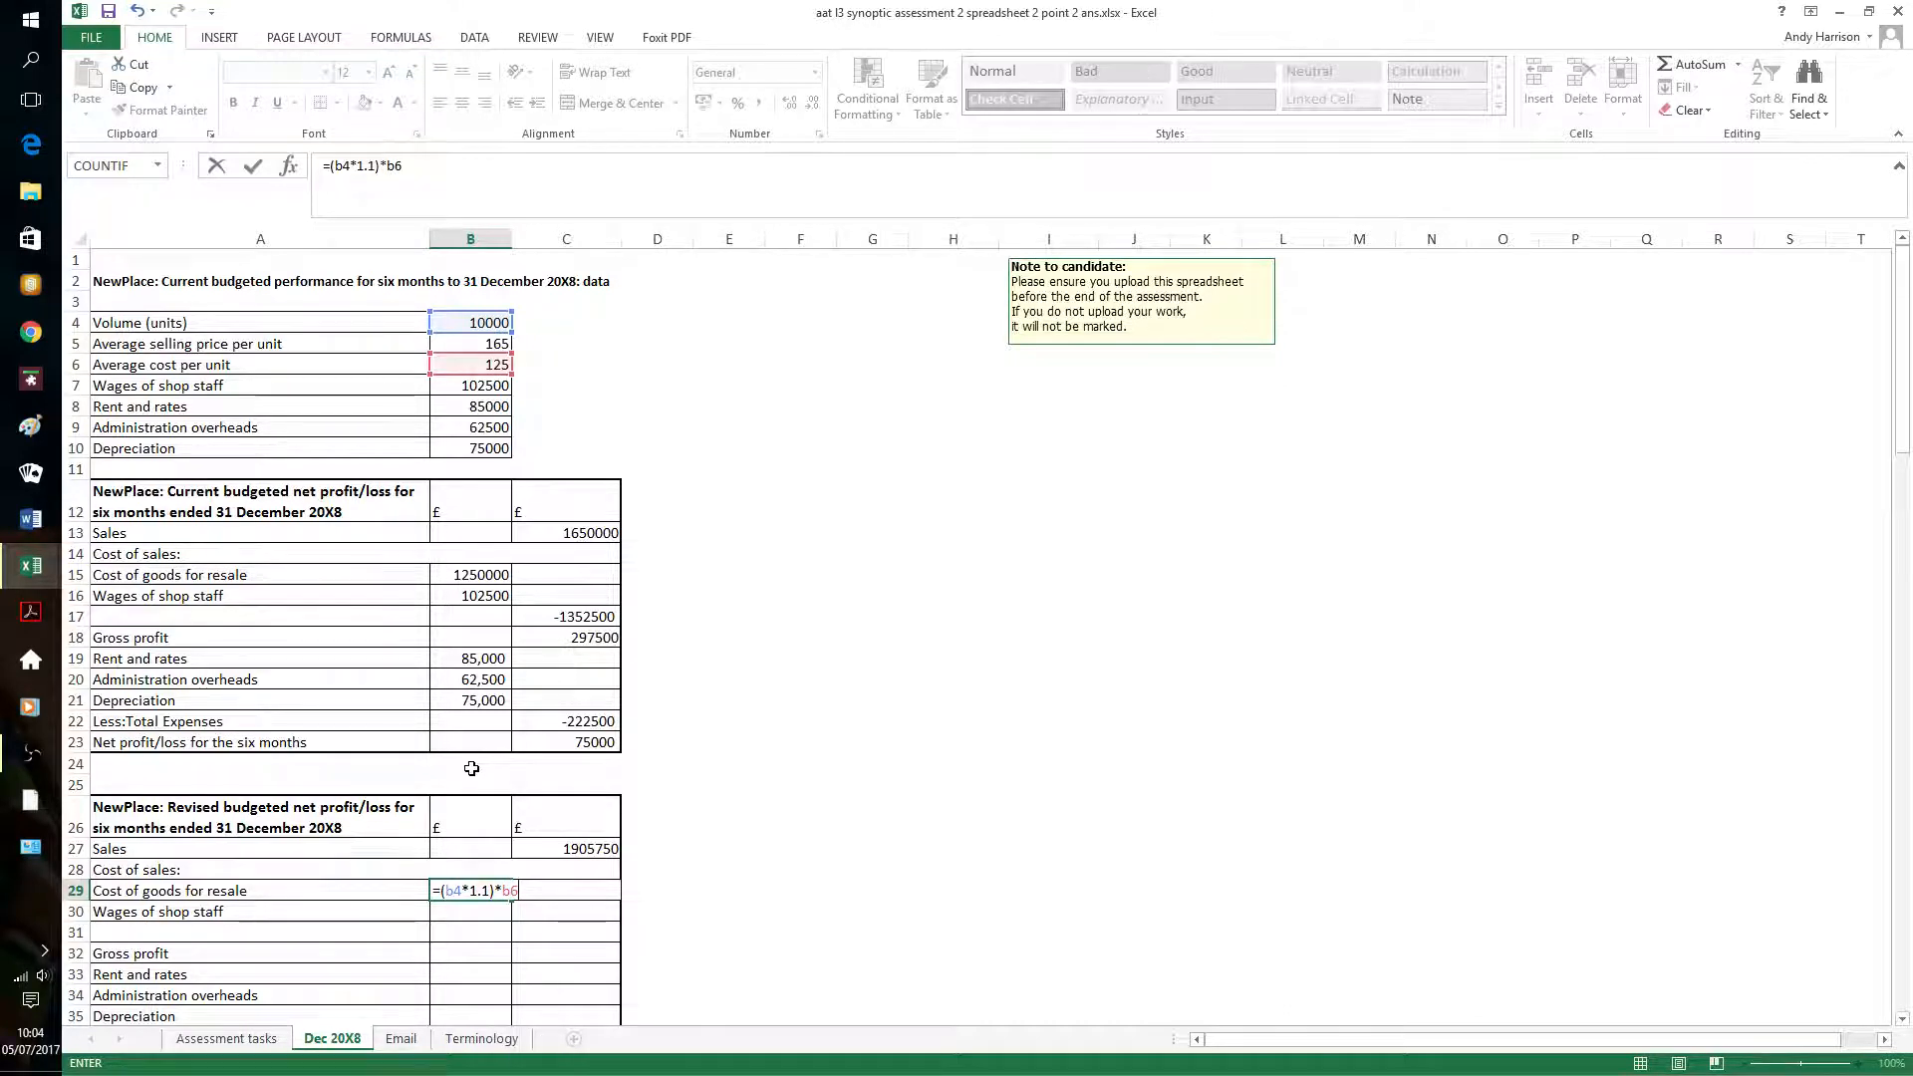
key(Return)
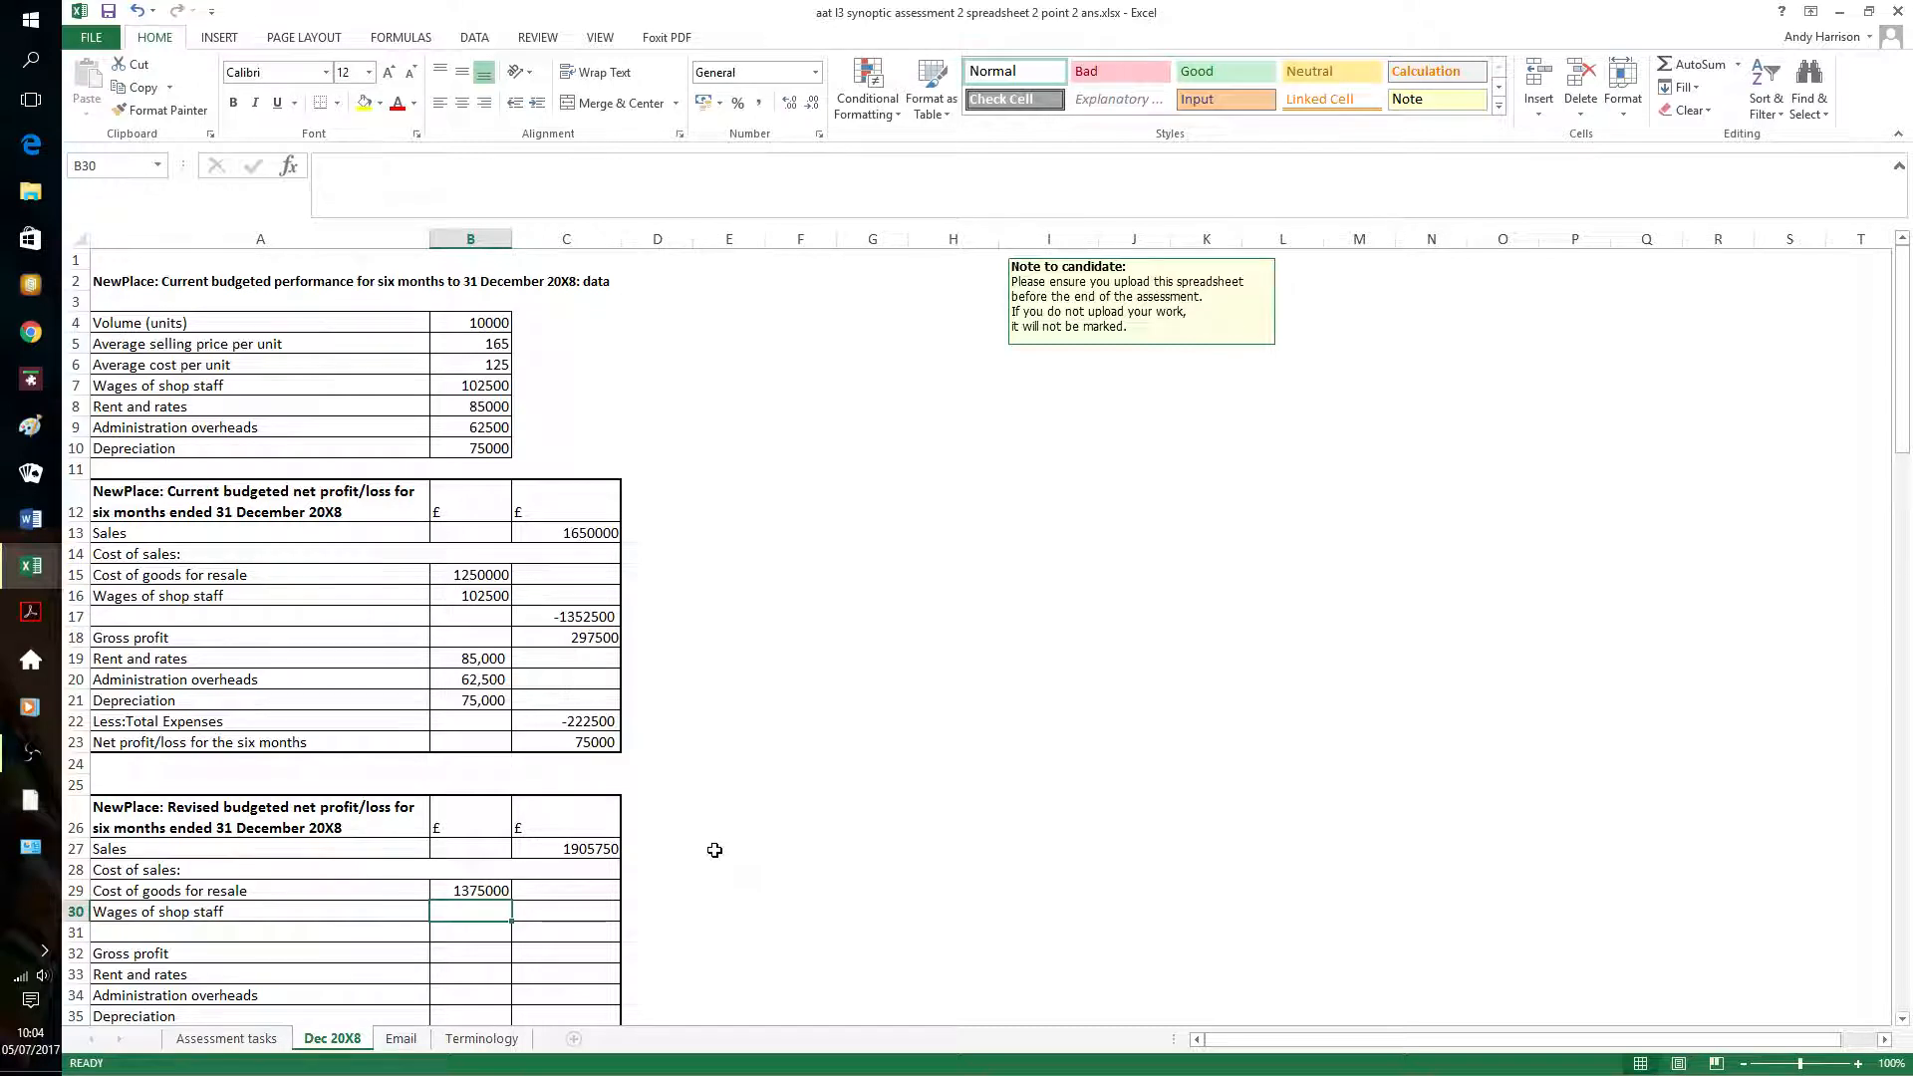
Calculate the revised wages of shop staff in B30 with =b7+20000
scroll(674, 829, down, 1)
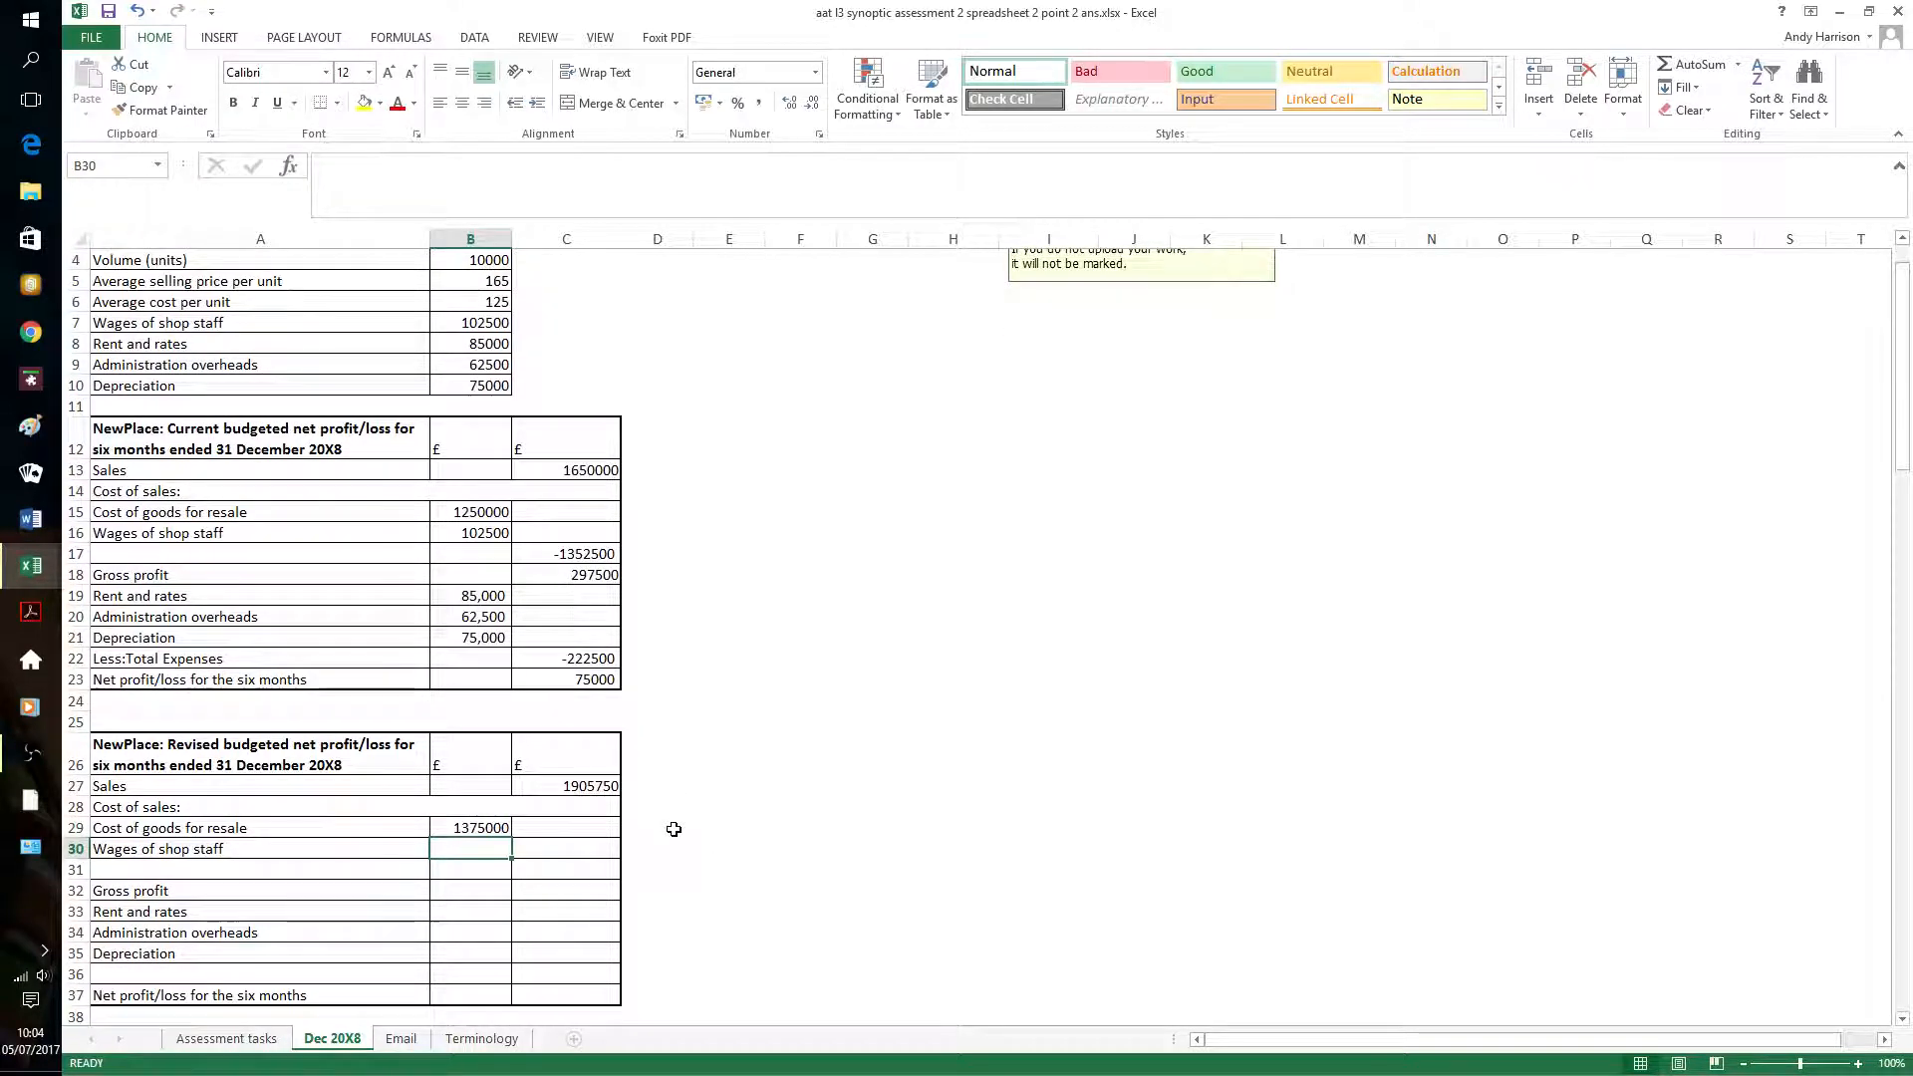
text(=)
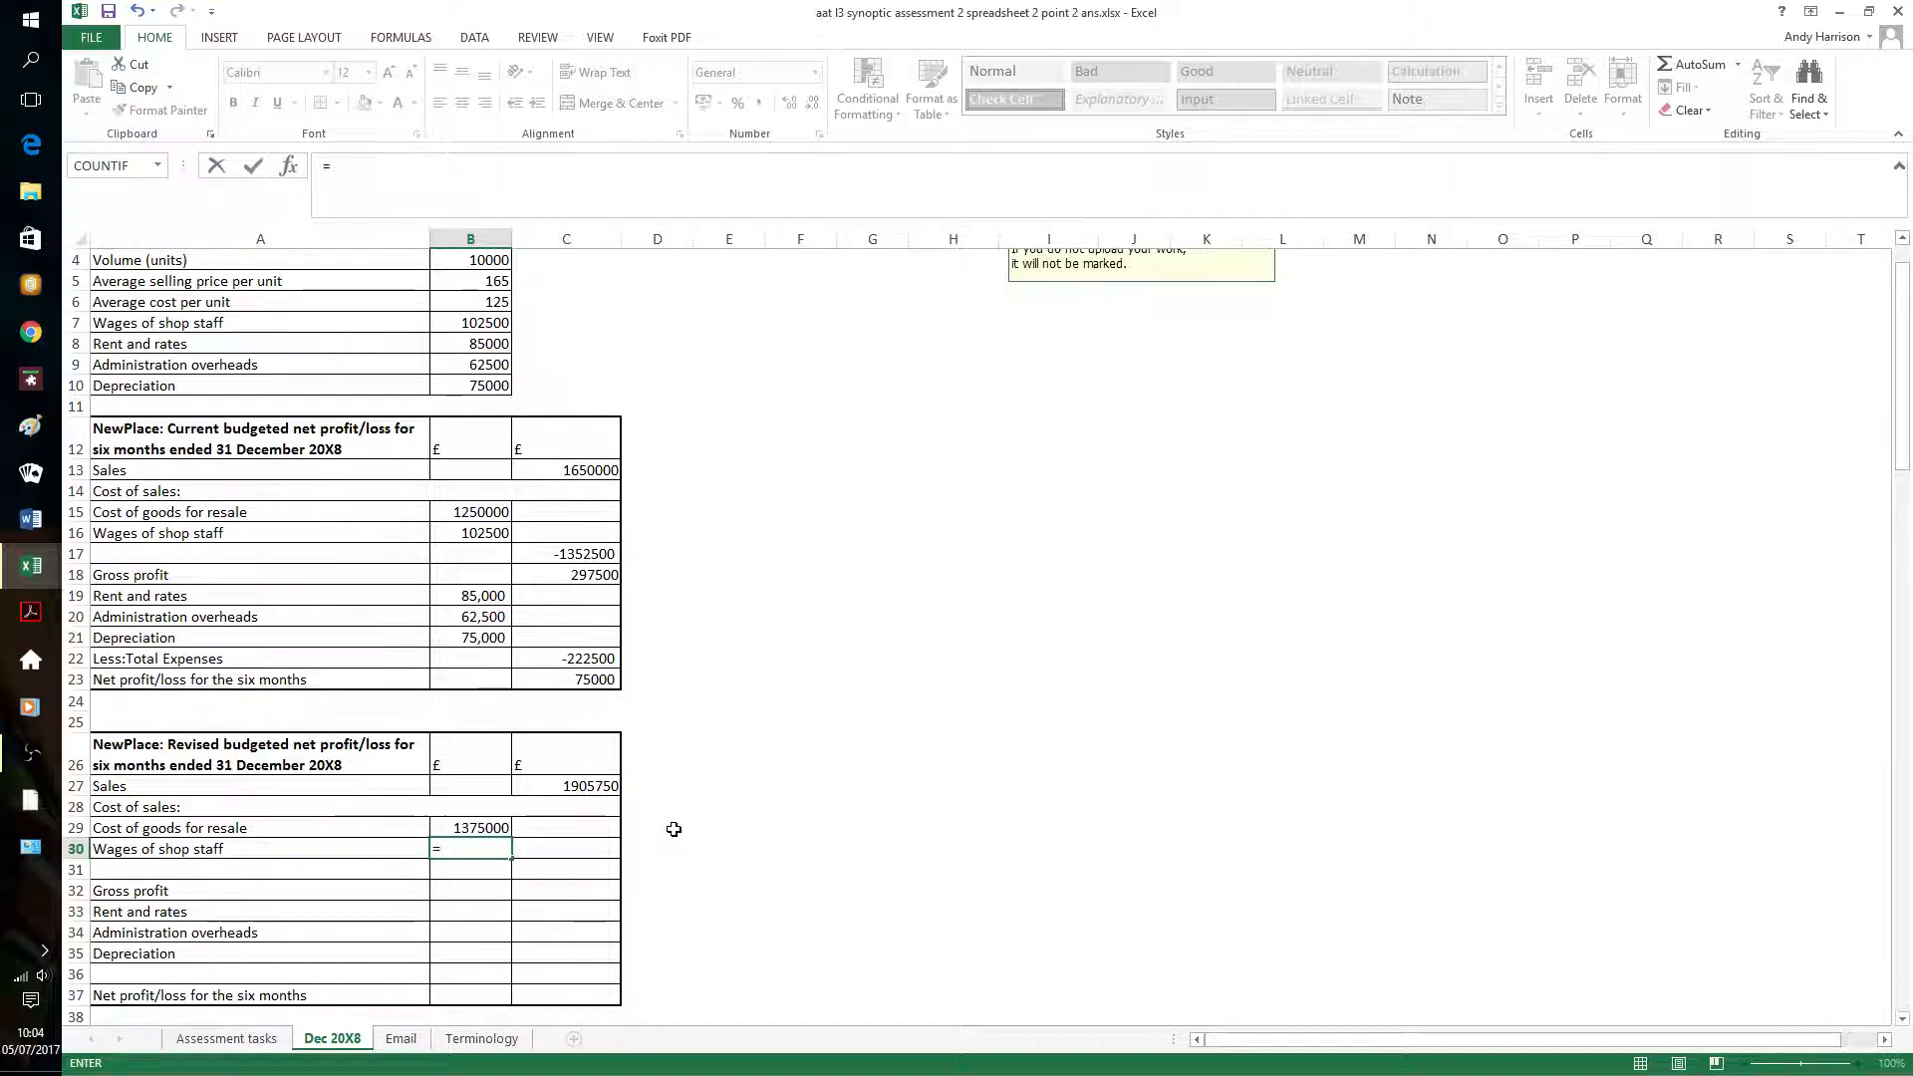
text(b7)
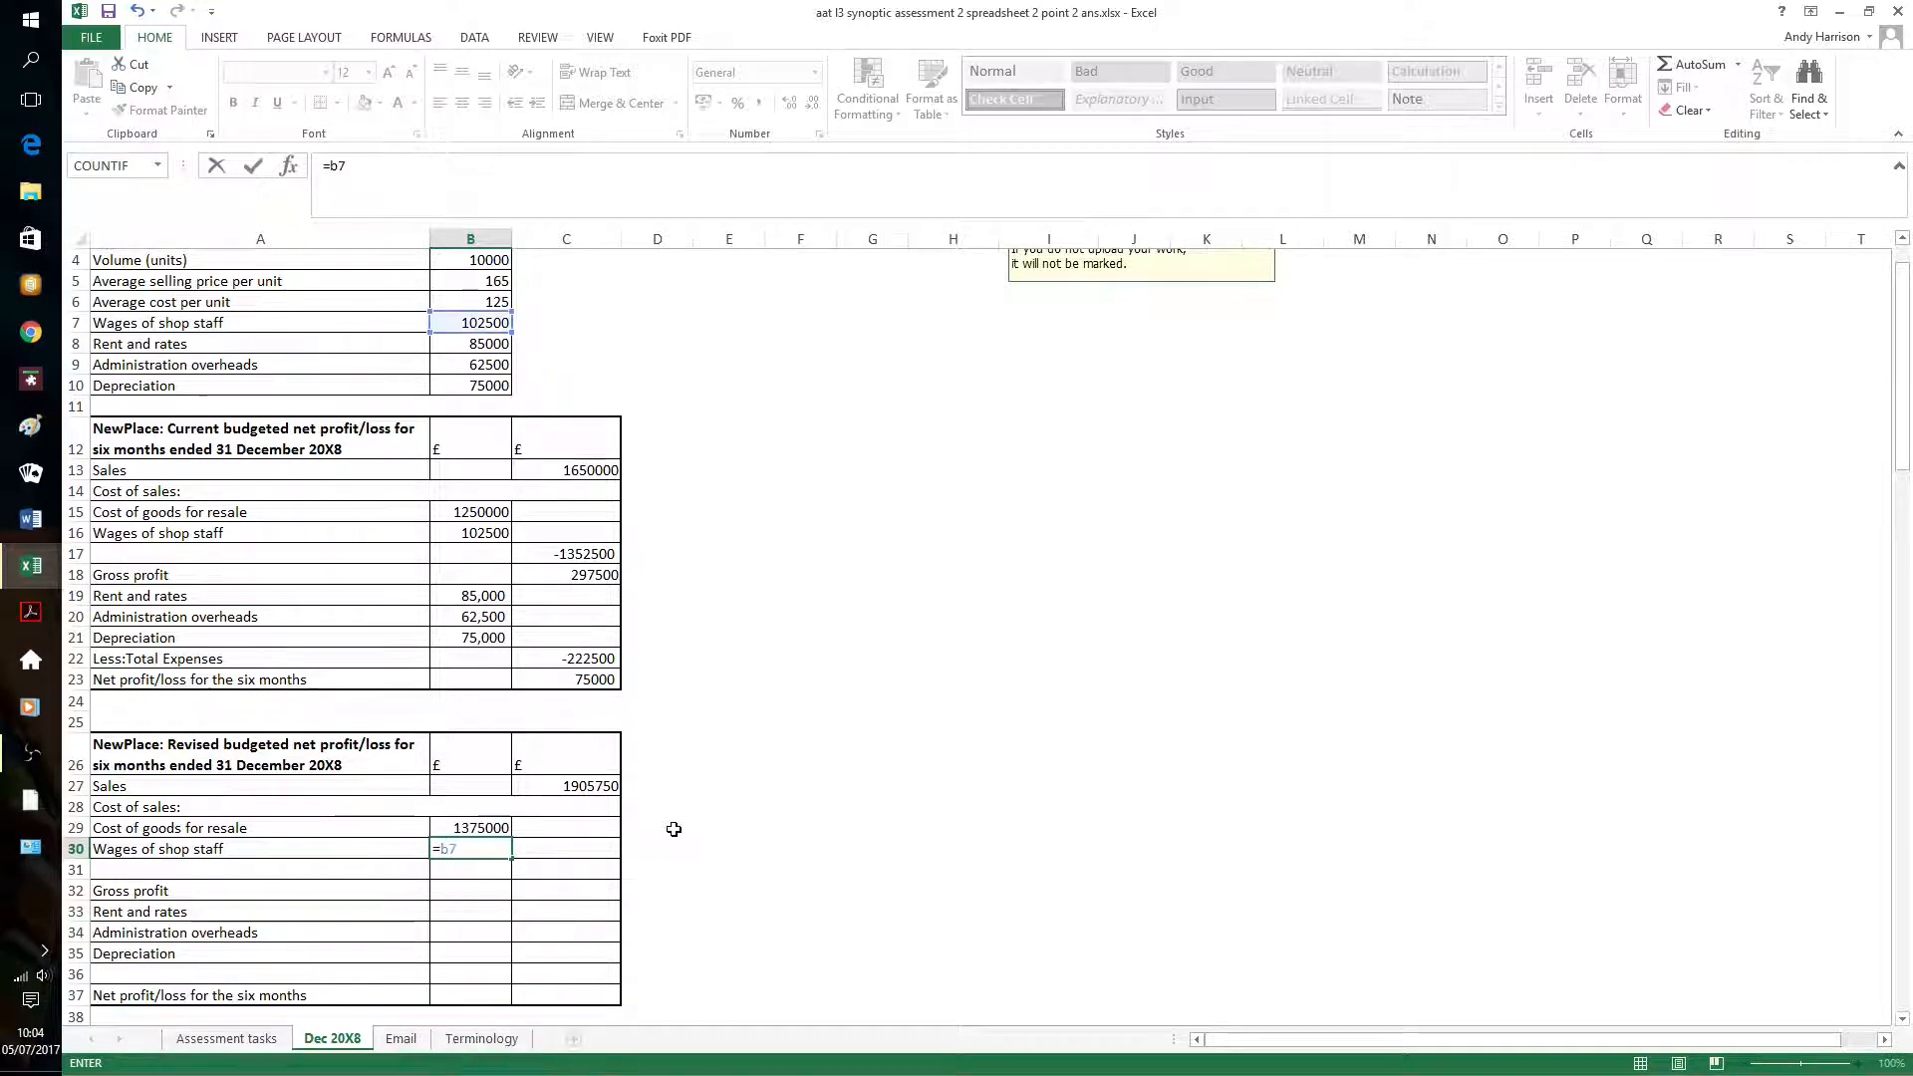
text(+)
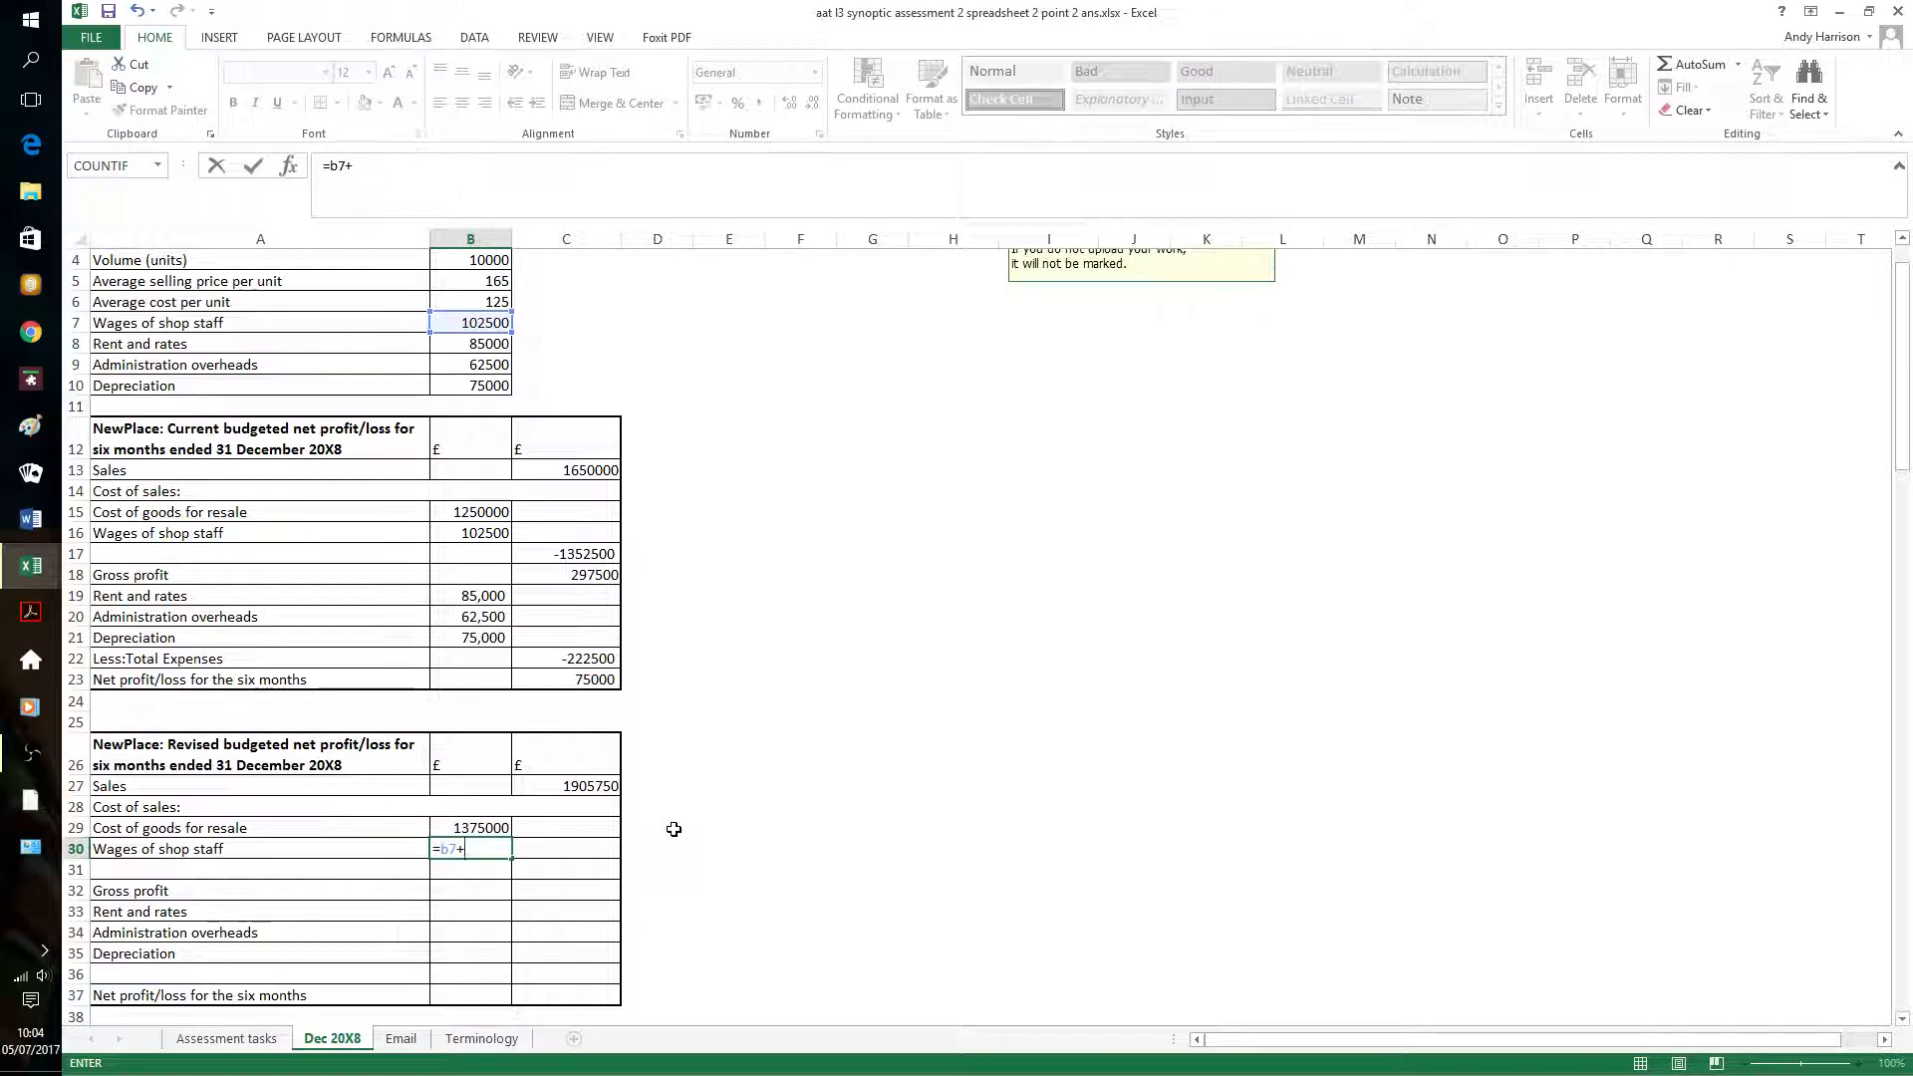
text(20000)
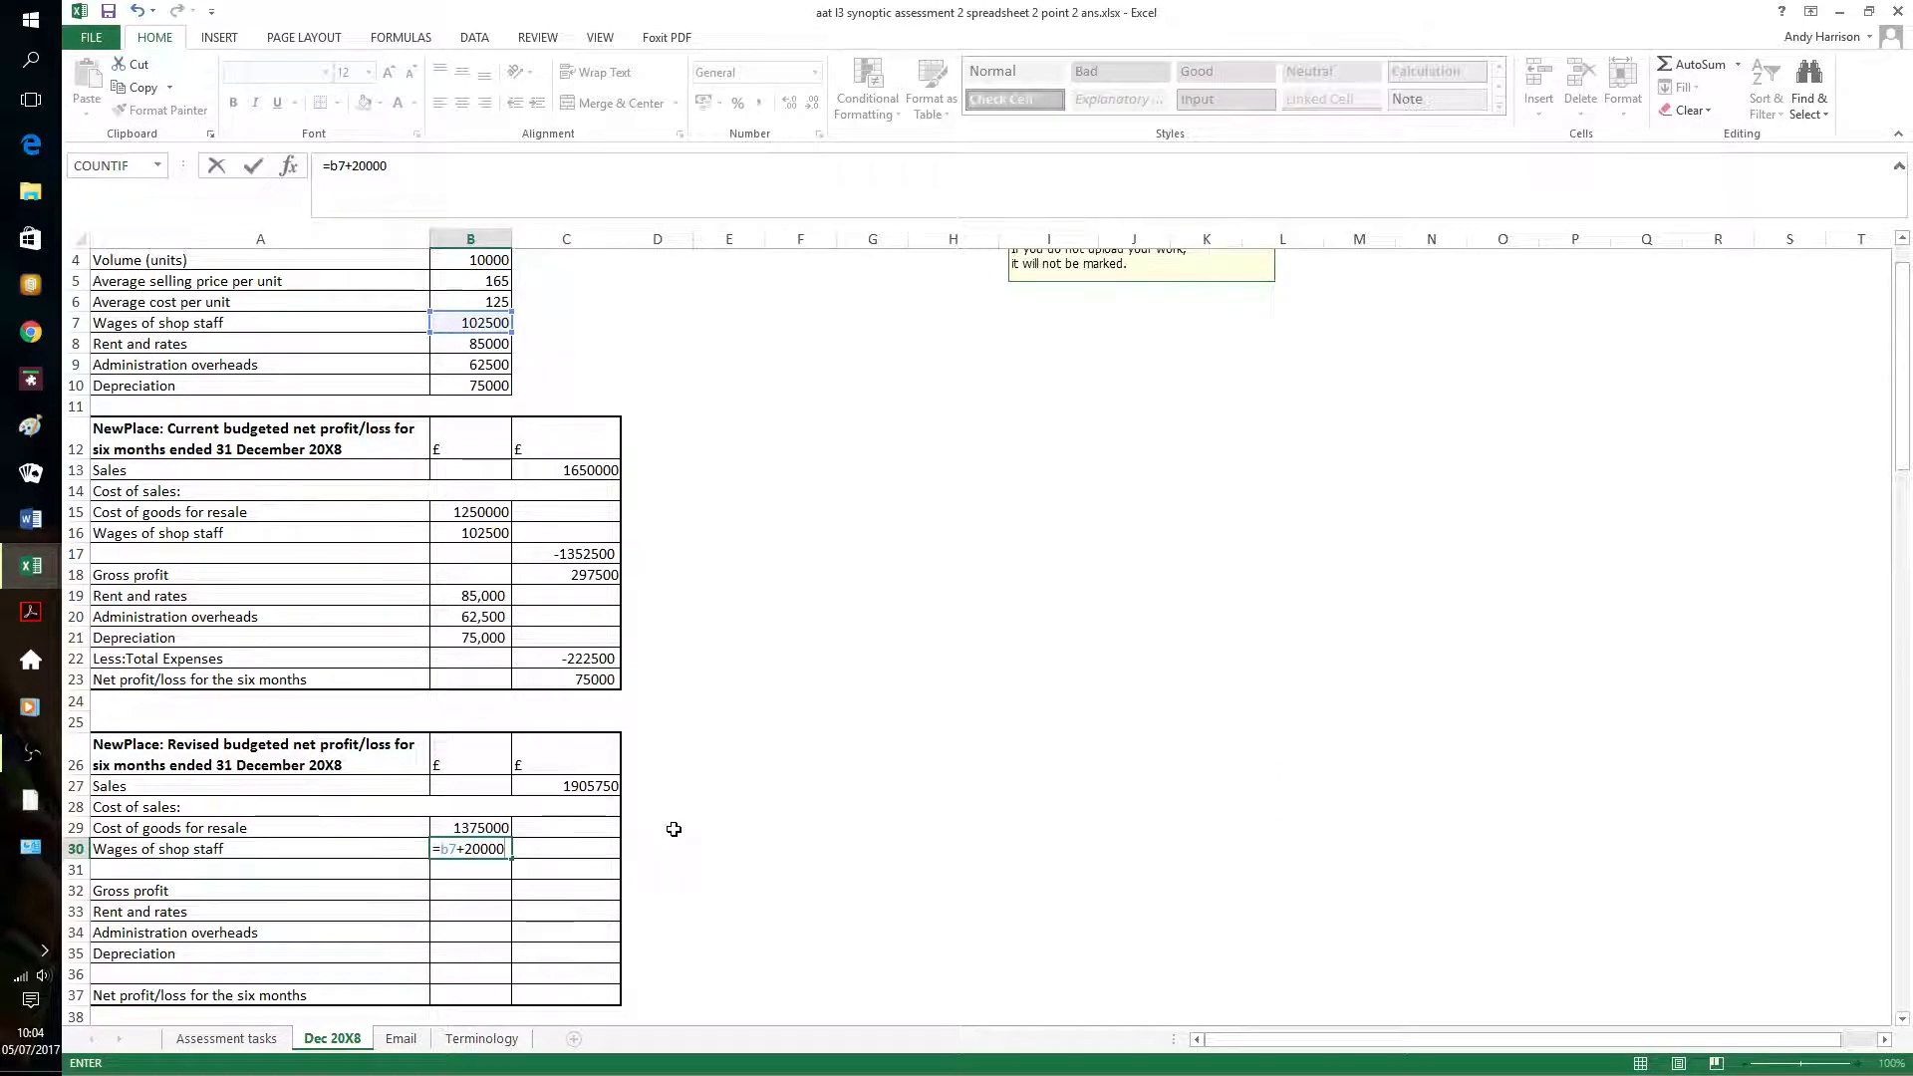
key(Return)
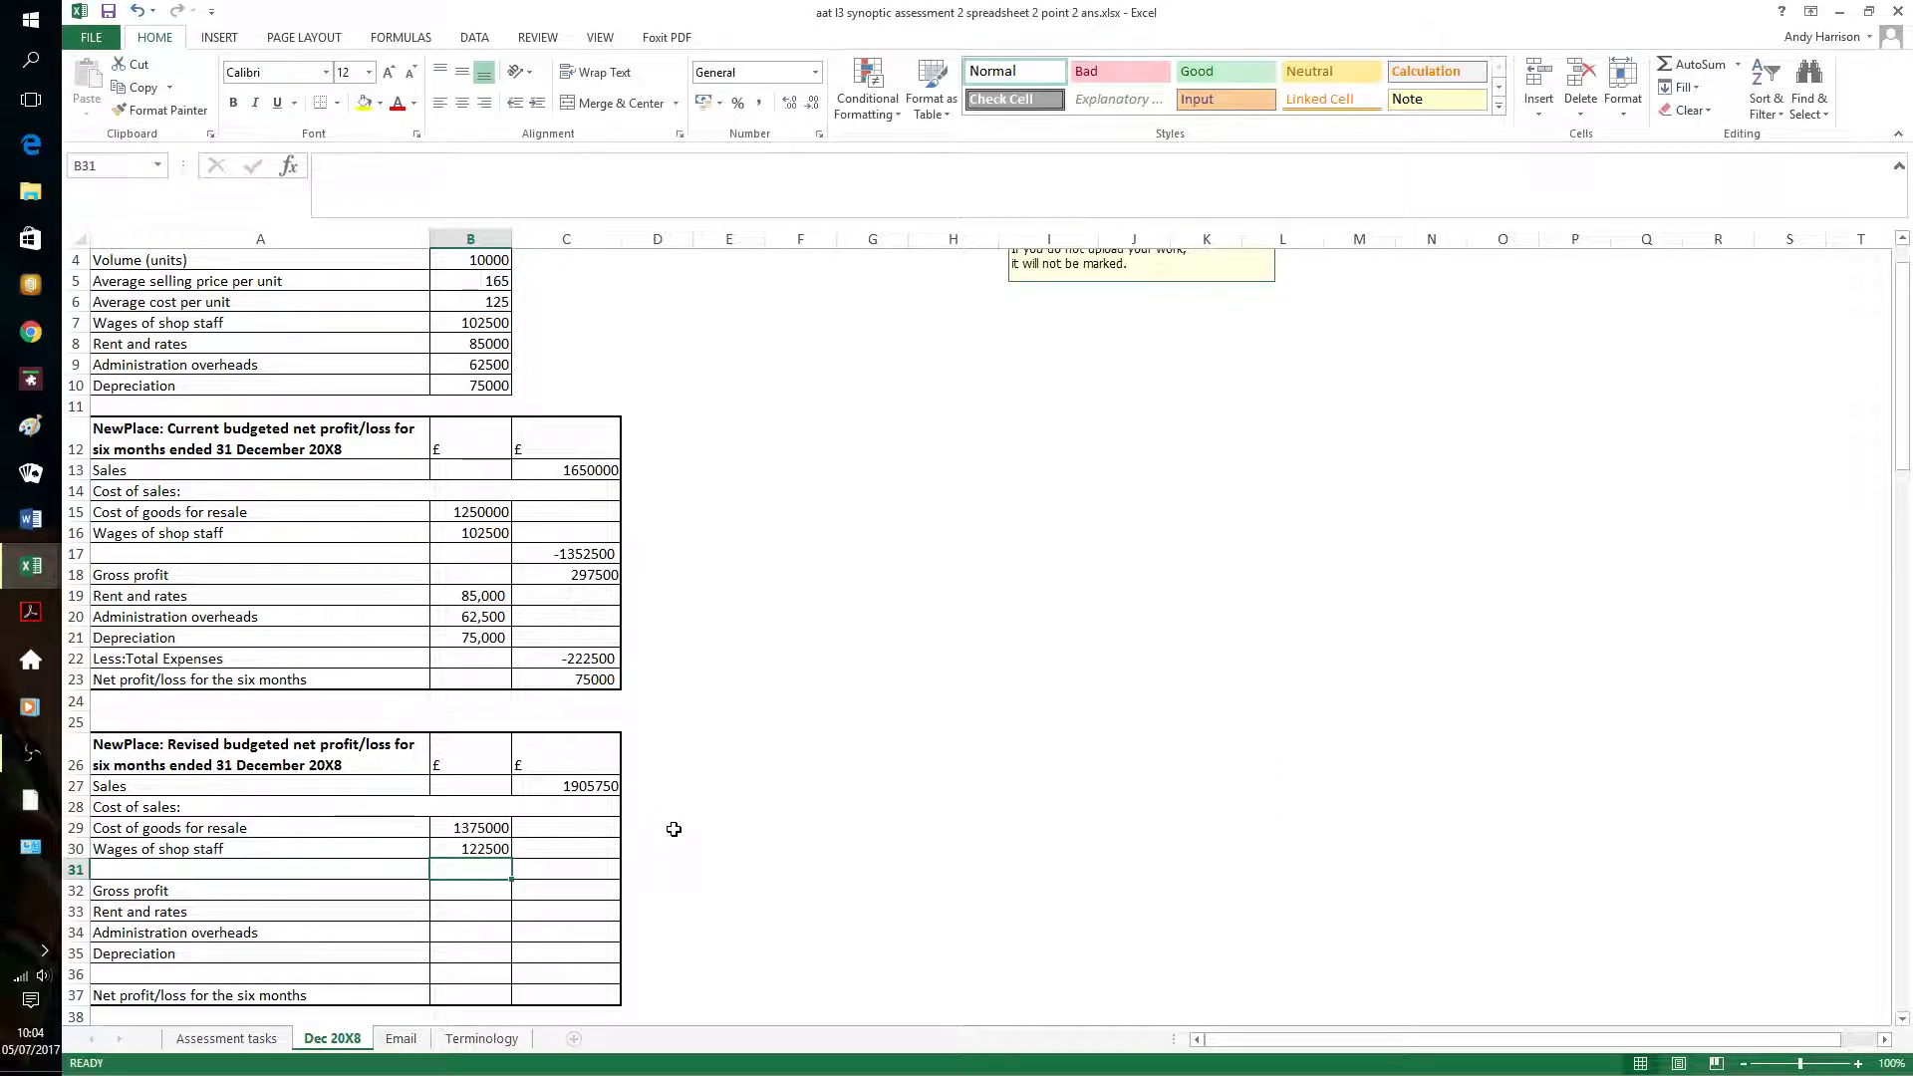
Enter =o-sum(b29:b30) in C31 for the revised budget's total cost of sales
click(592, 868)
text(=)
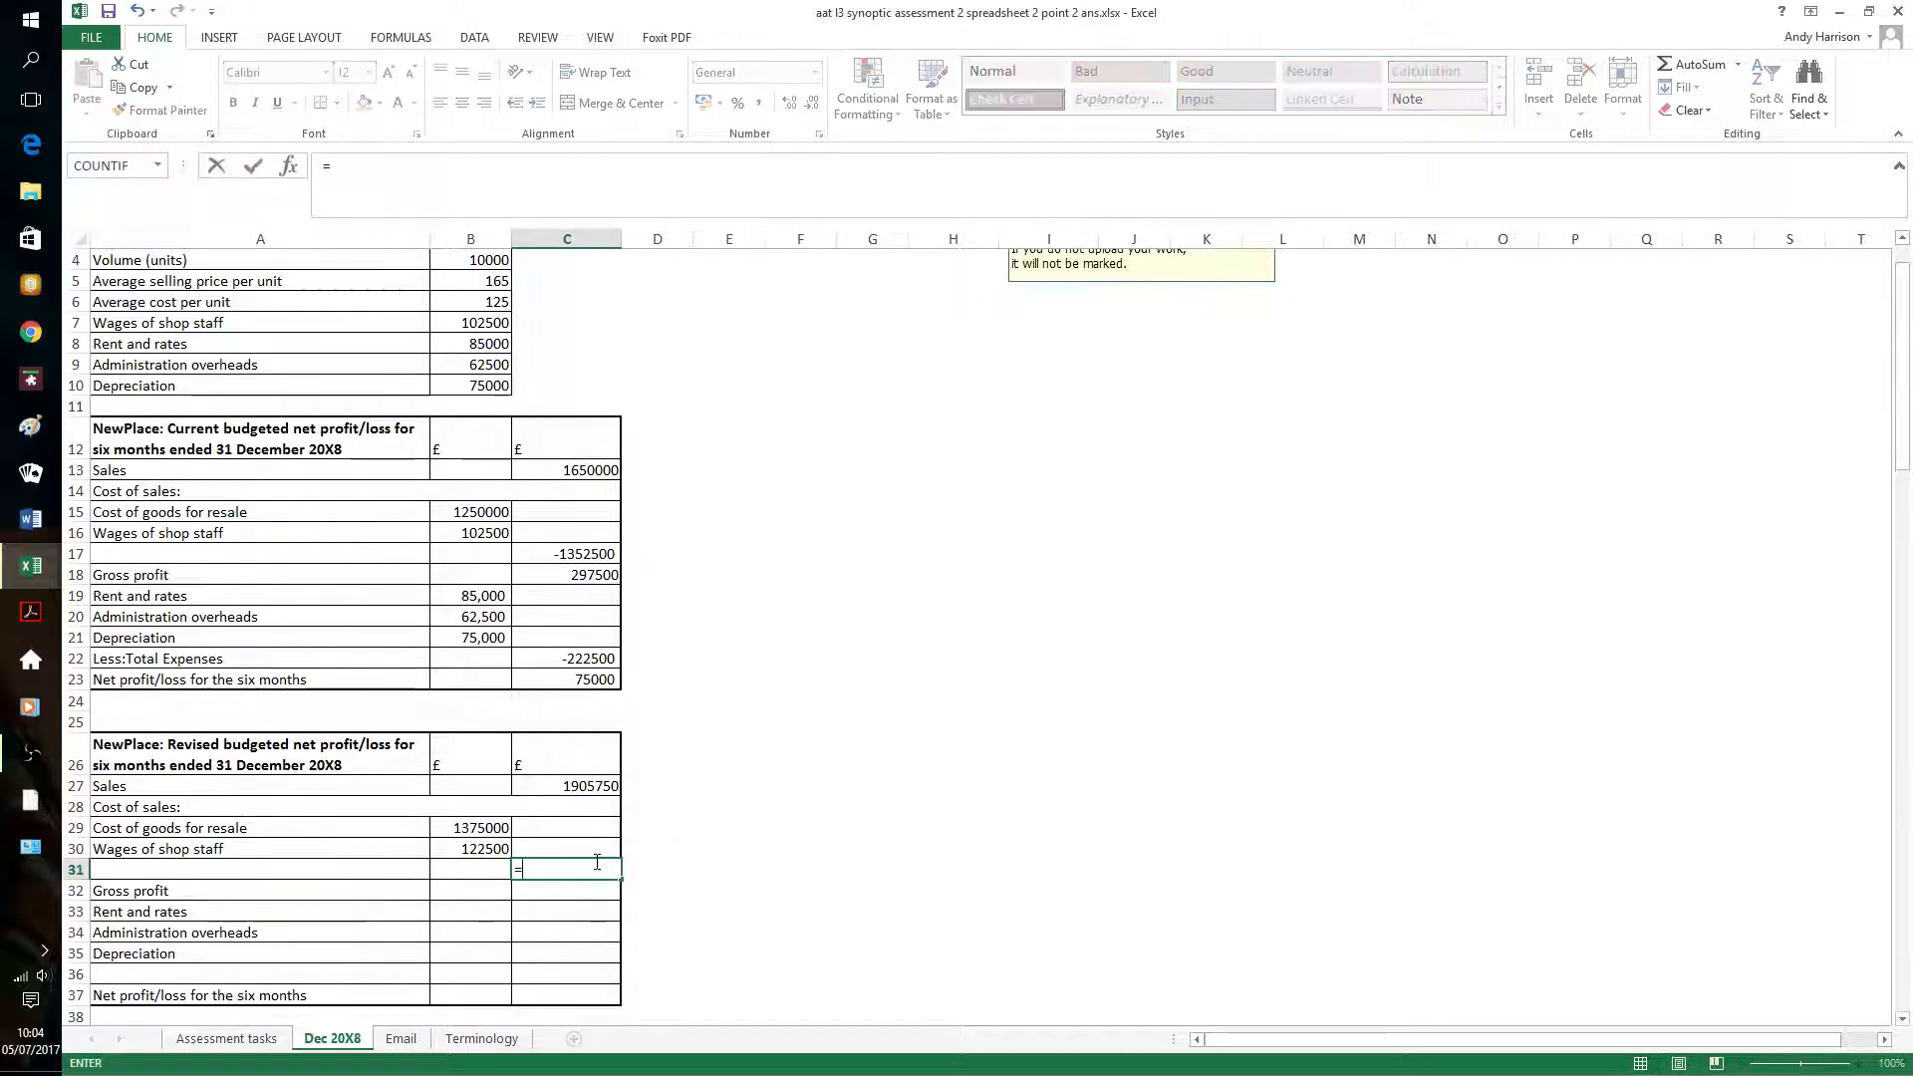
text(o-sum()
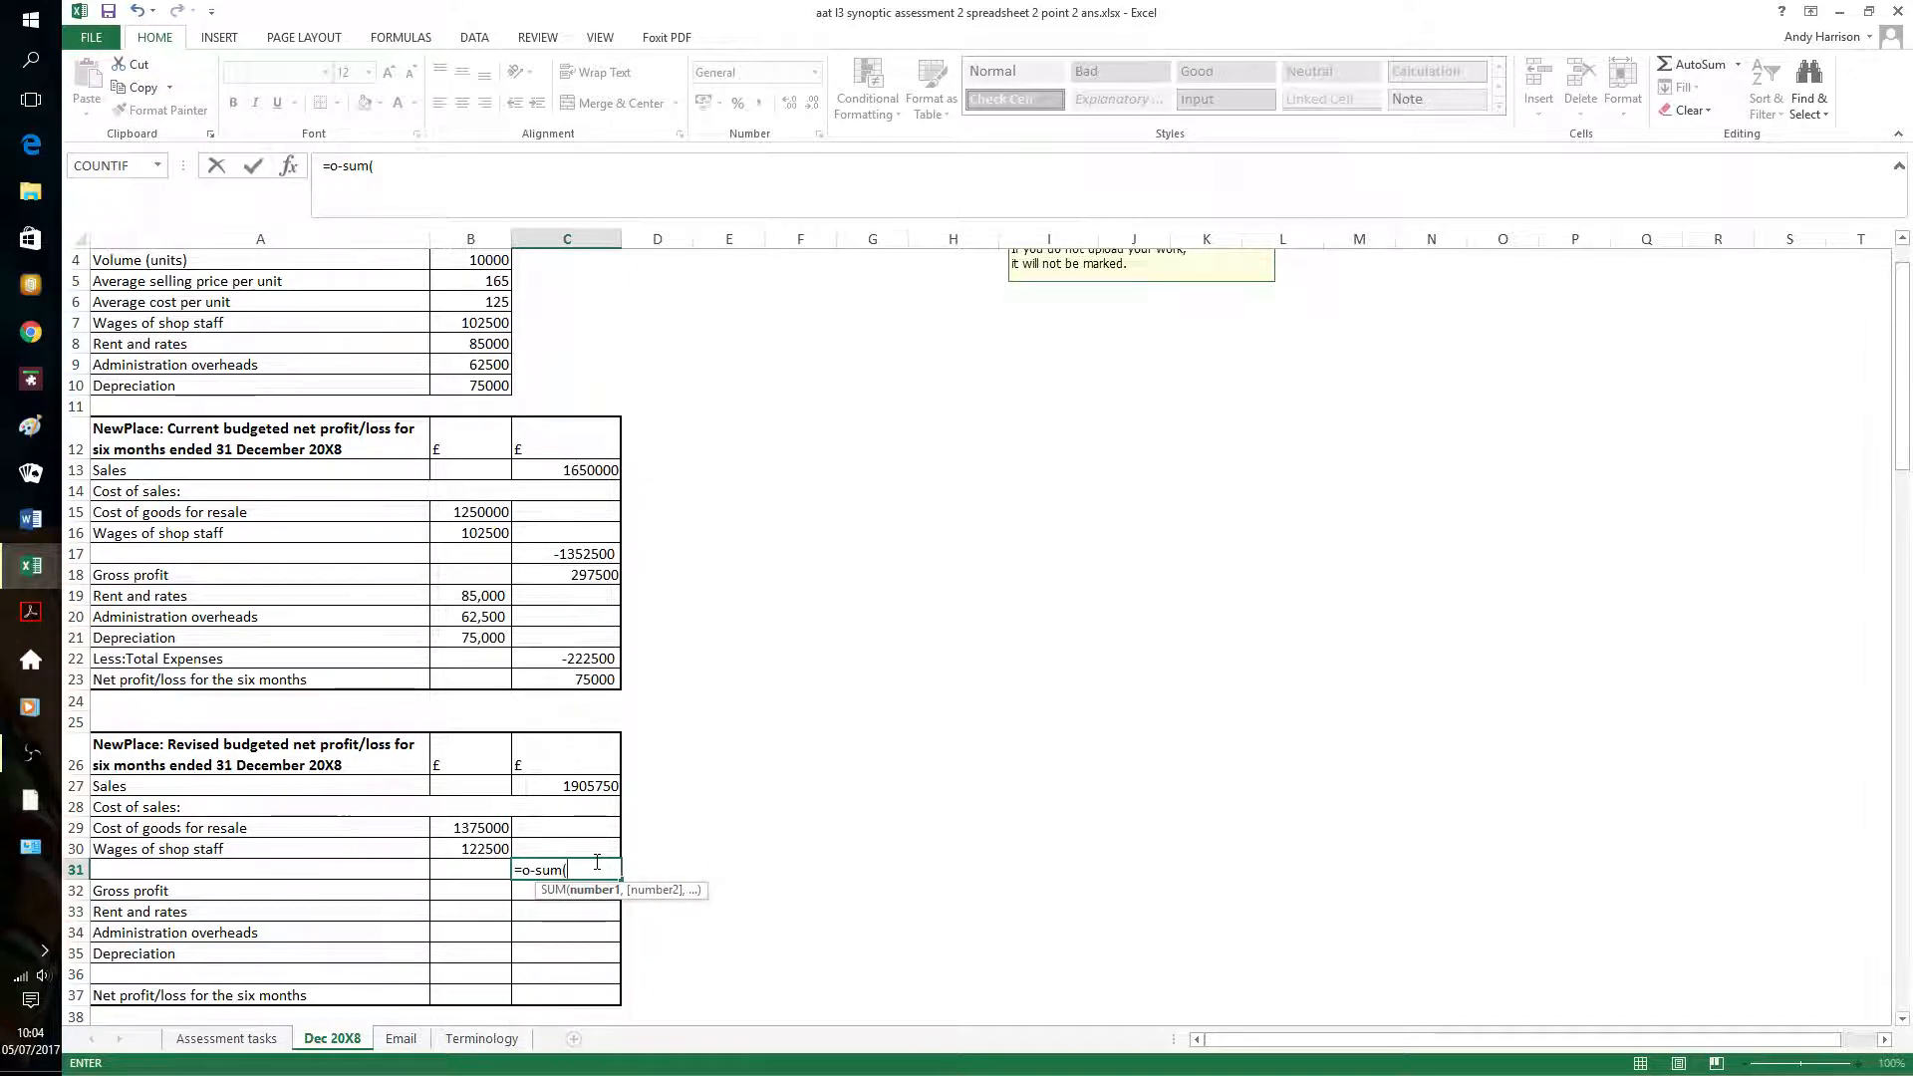
text(b29)
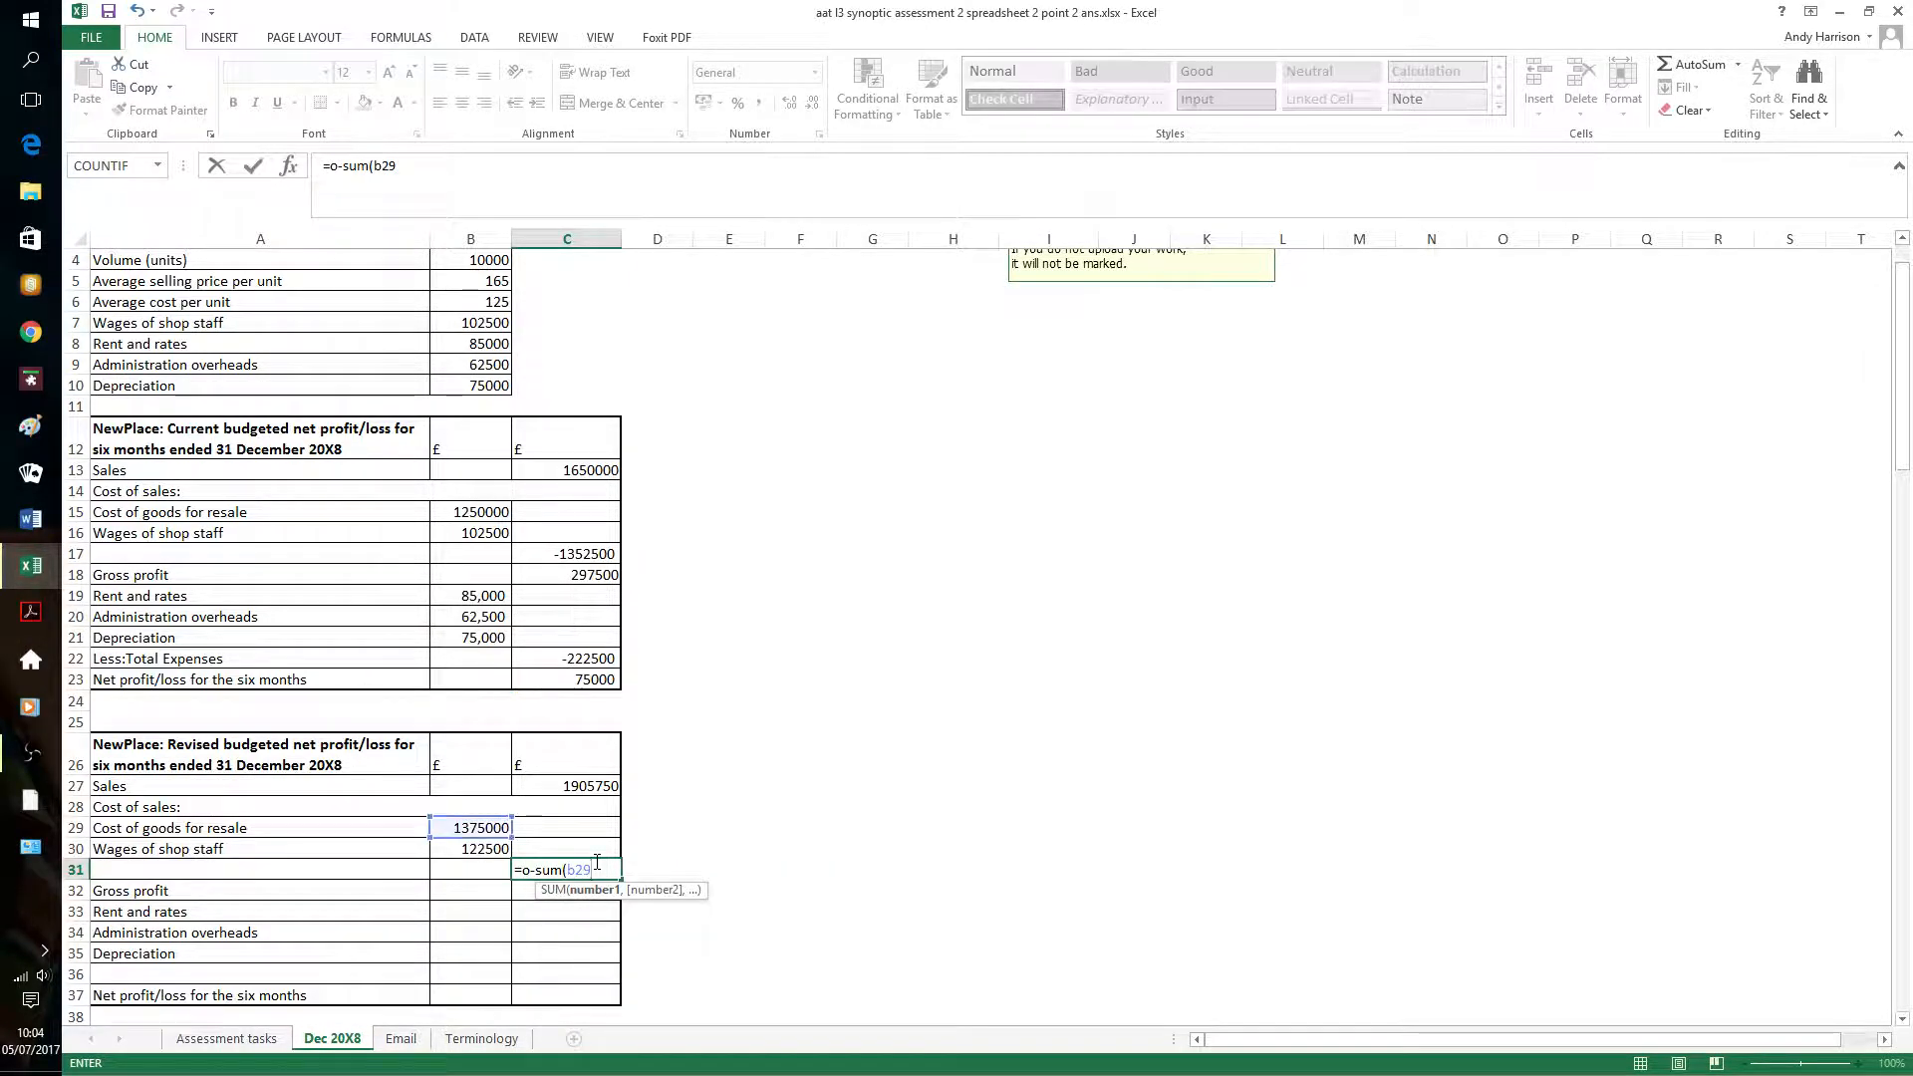
text(:b30))
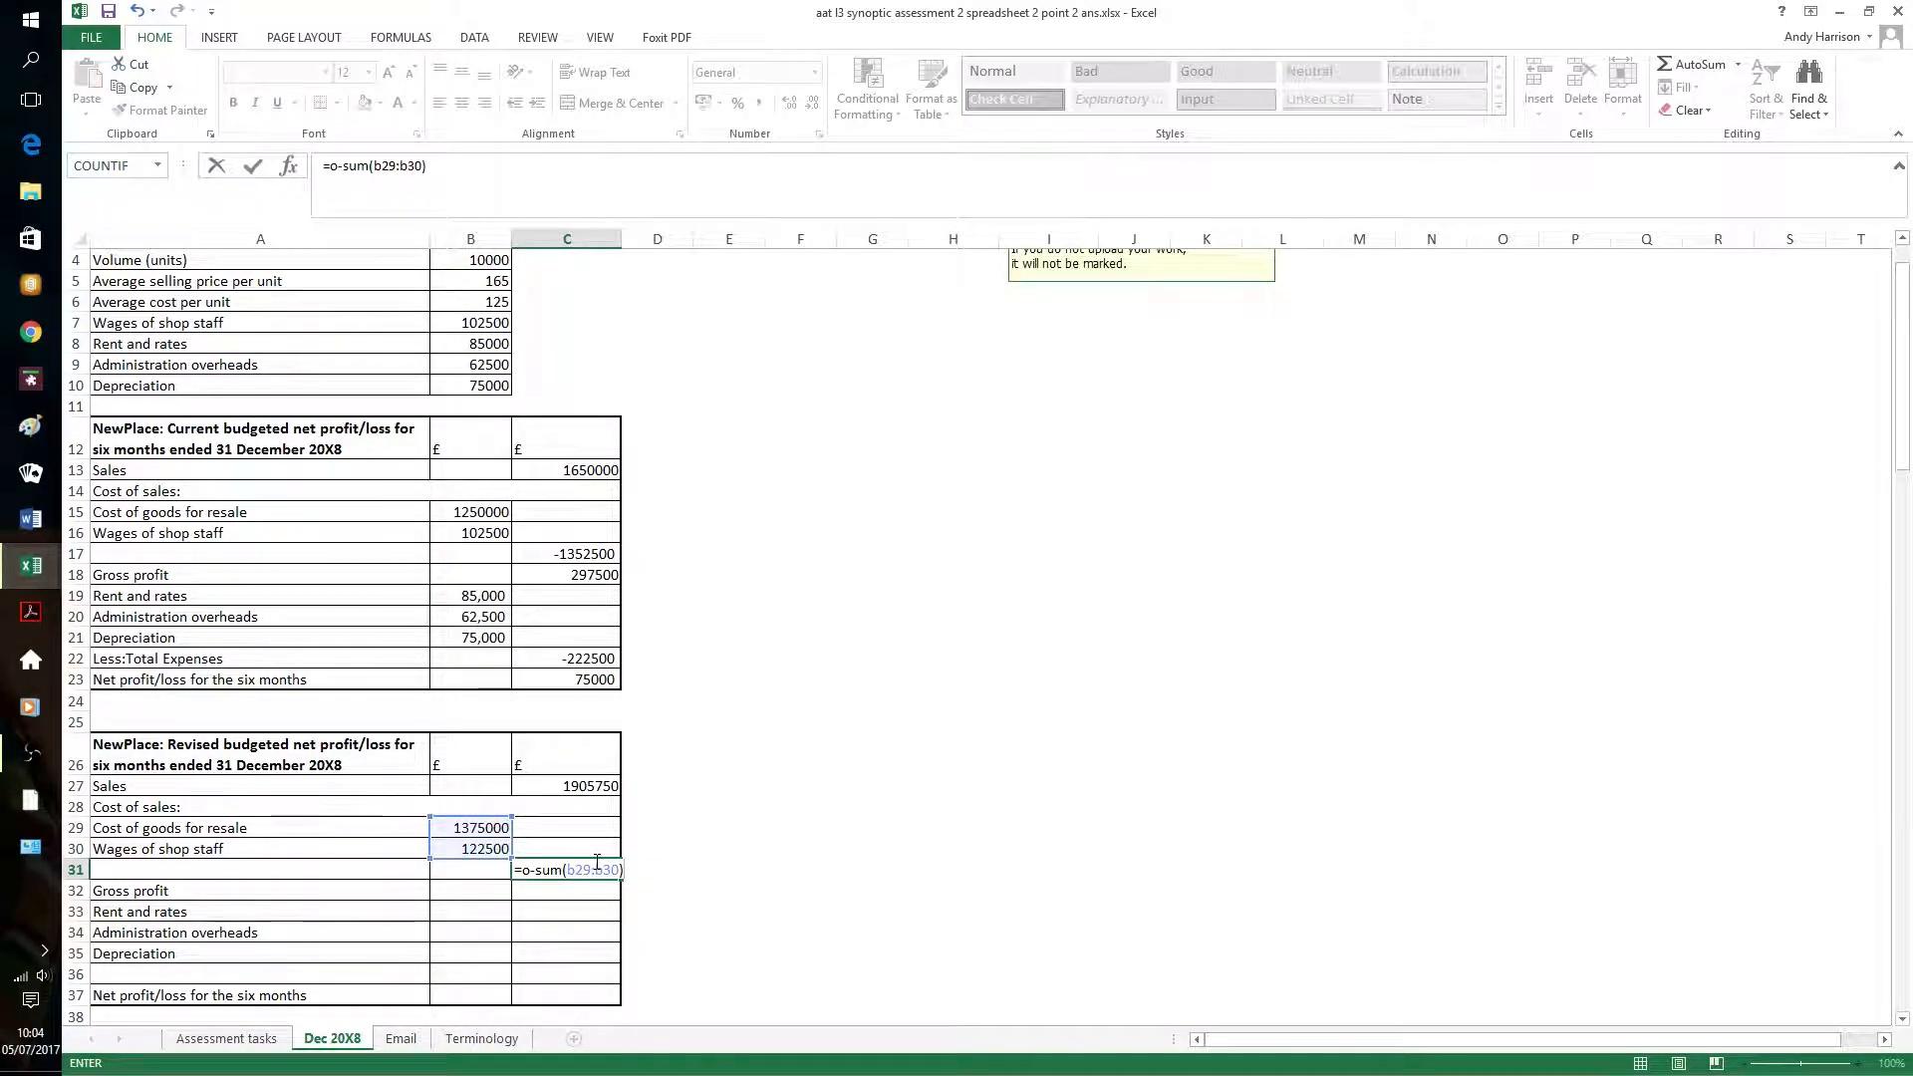
key(Return)
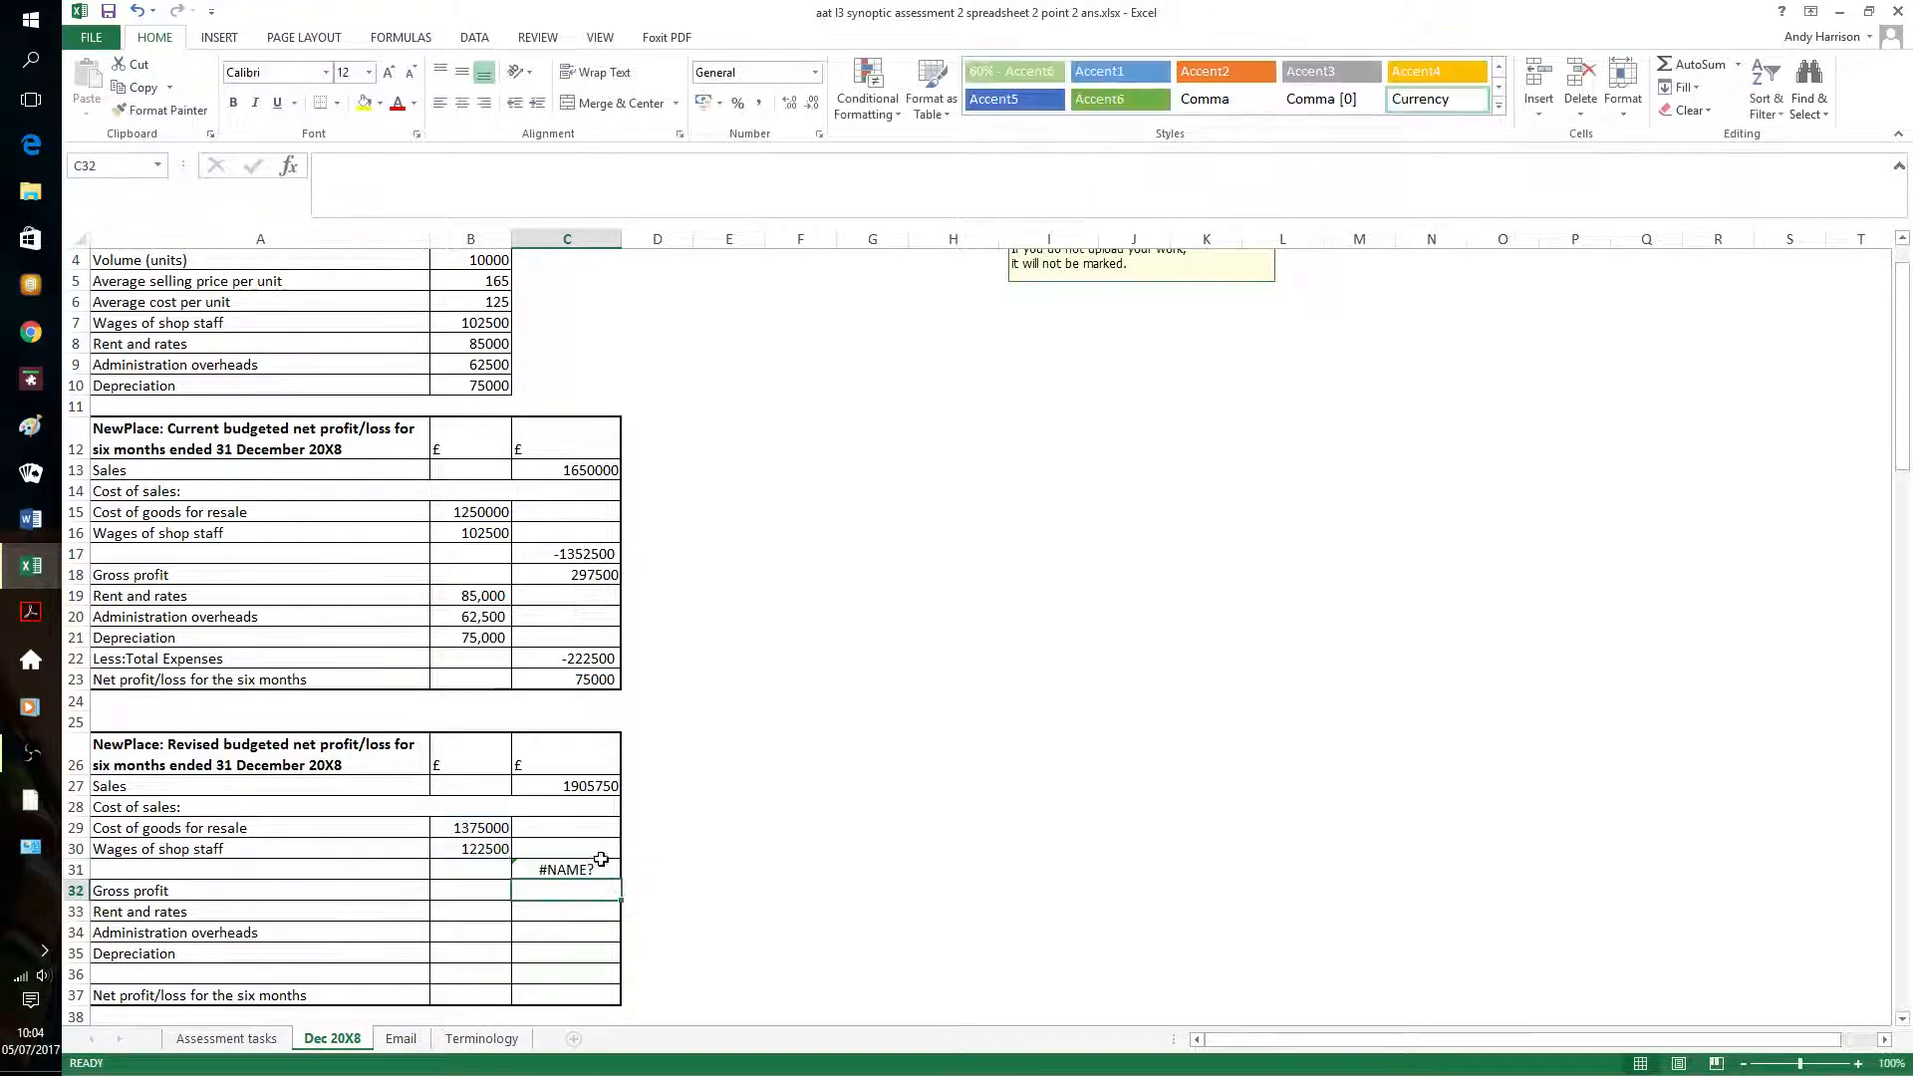
Correct the formula in C31 to =0-SUM(B29:B30), replacing the letter o with a zero
click(600, 861)
click(340, 170)
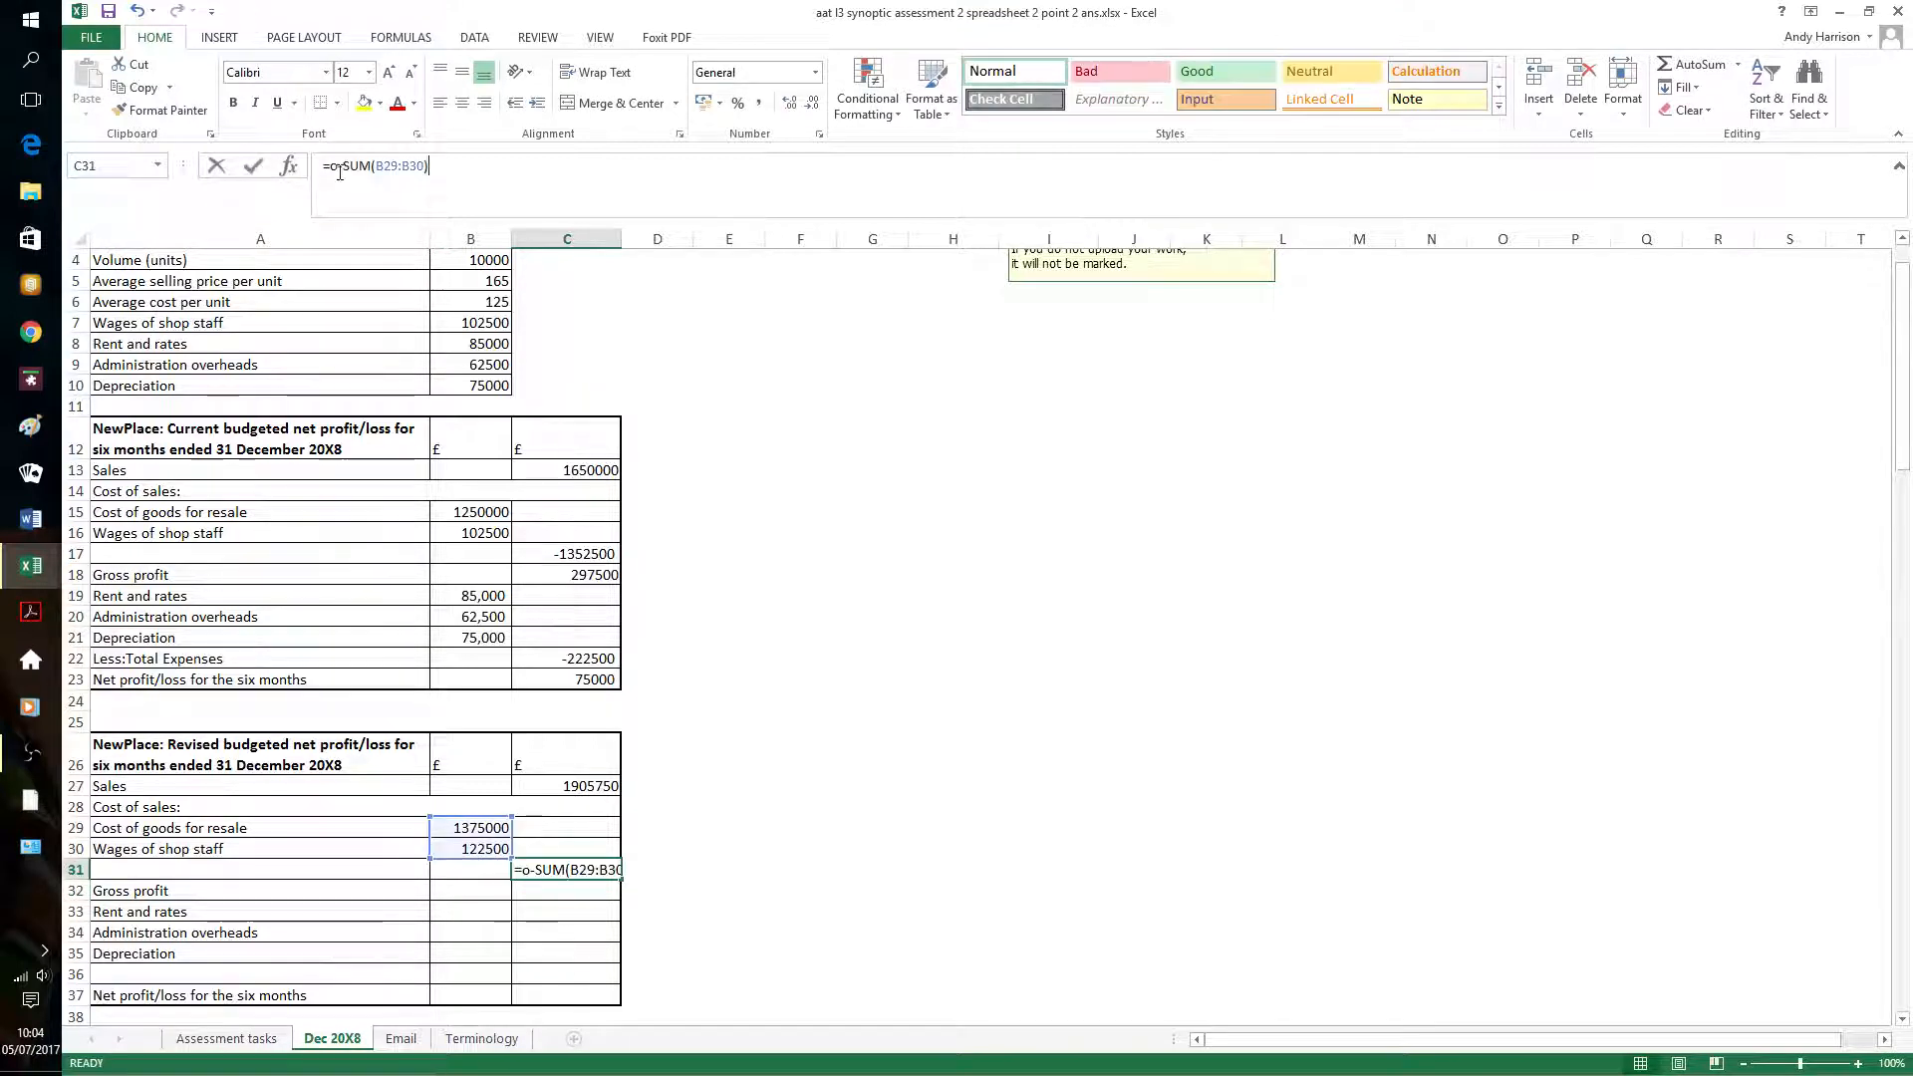
key(BackSpace)
text(0)
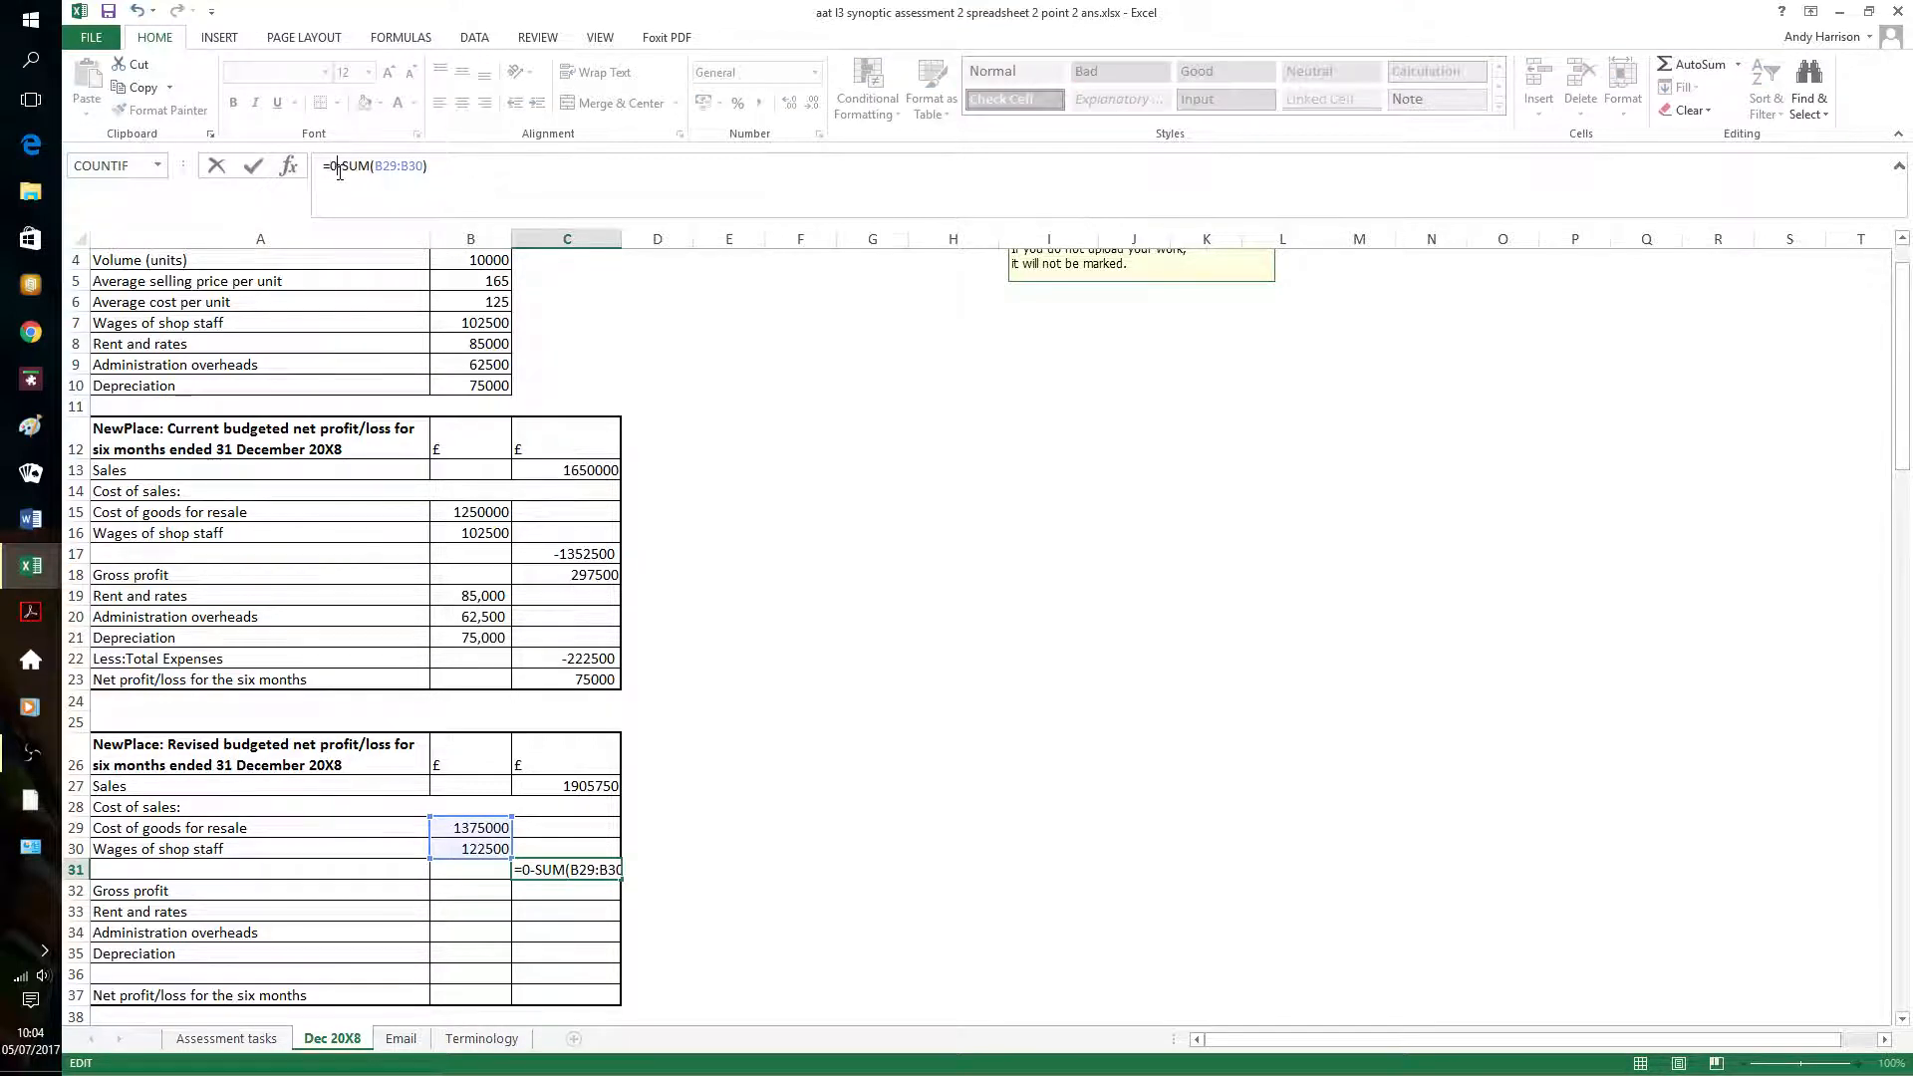
key(Return)
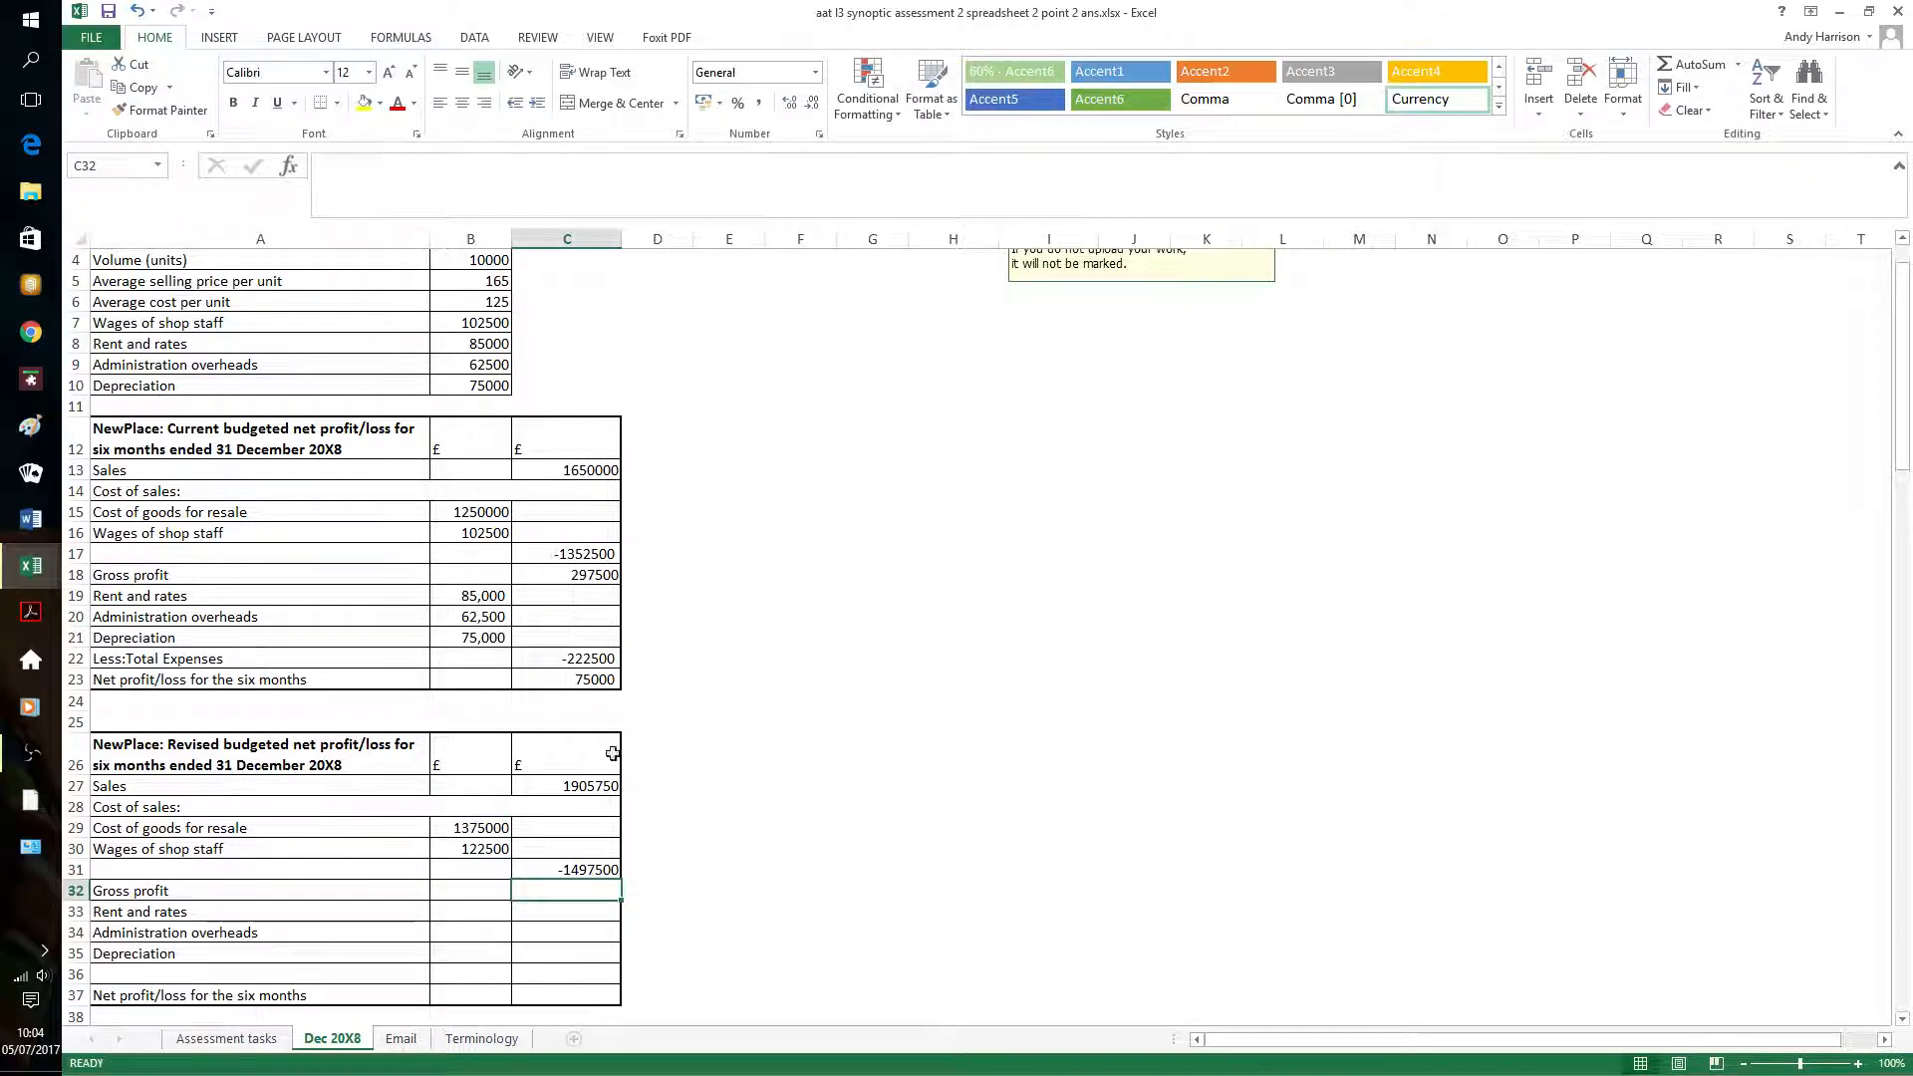
Unmerge the Cost of sales row across A28:C28 in the revised budget
click(554, 801)
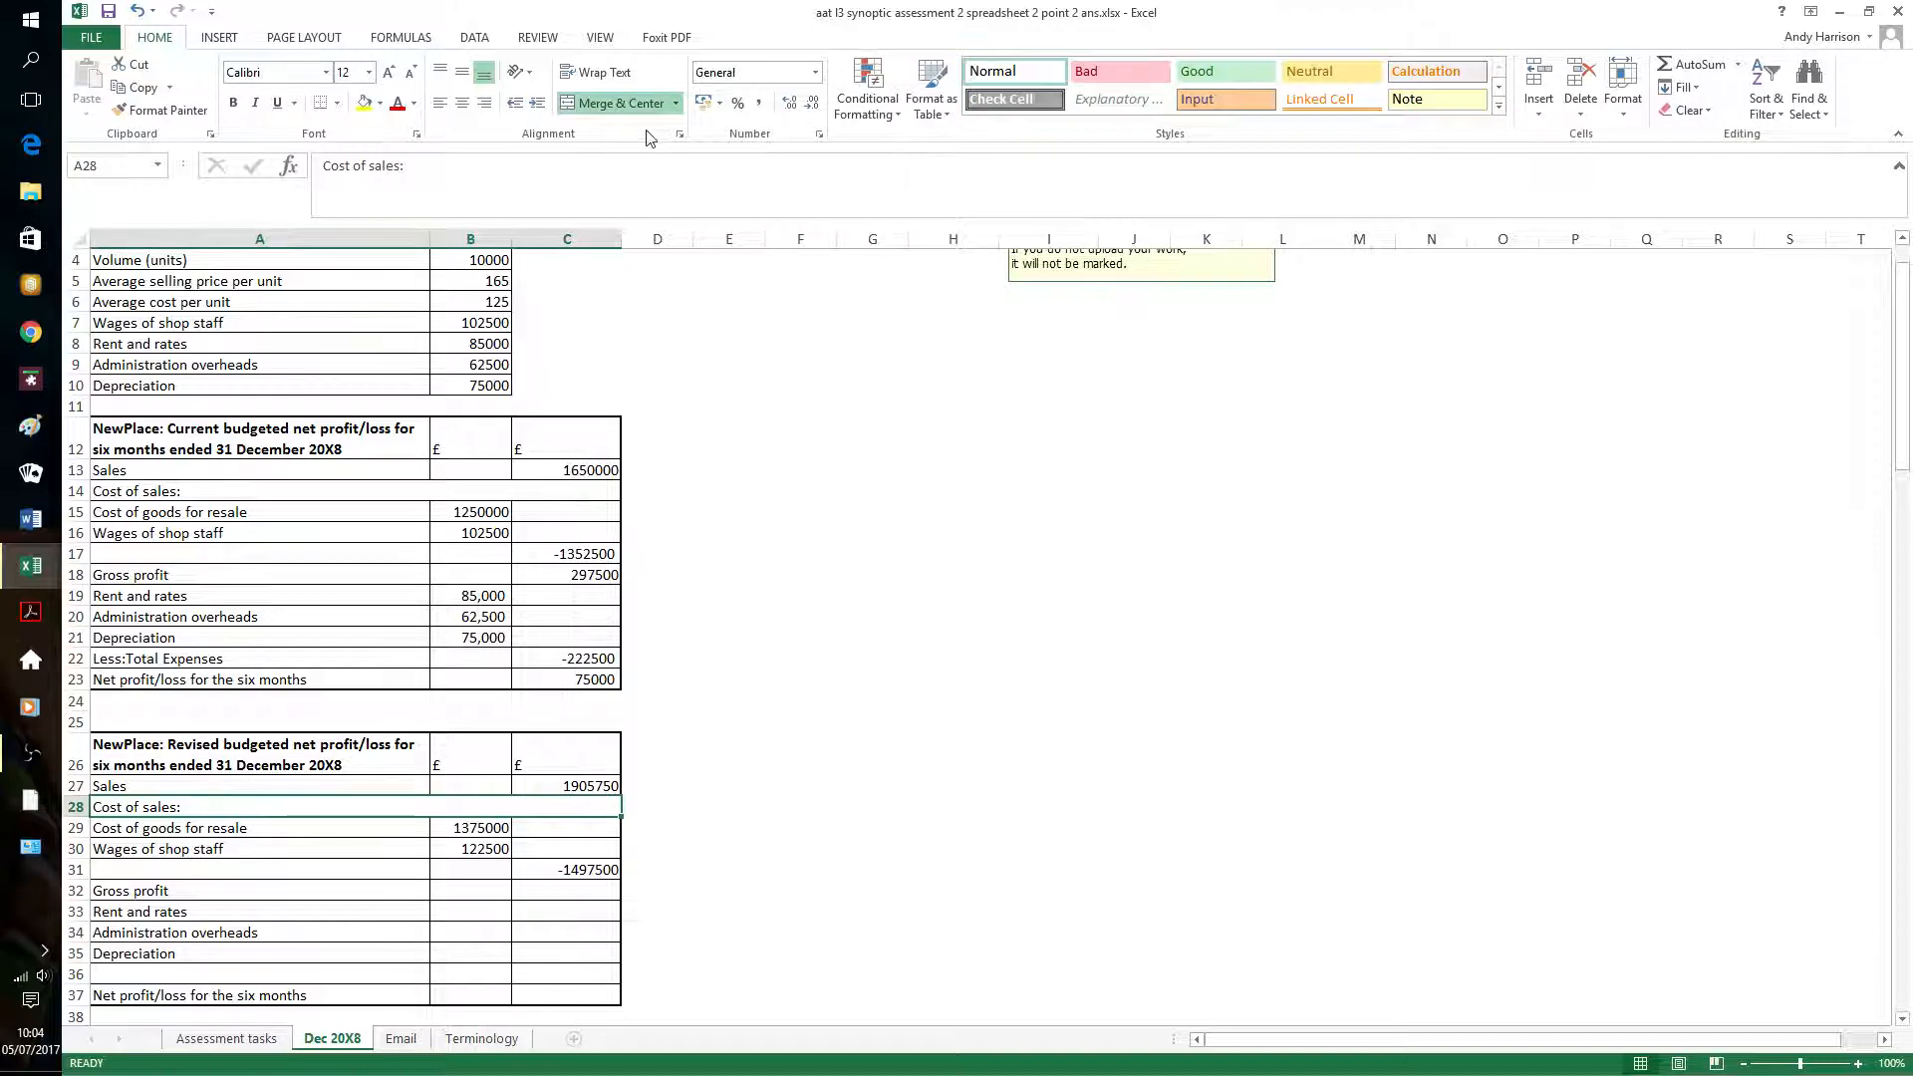
click(675, 103)
click(657, 200)
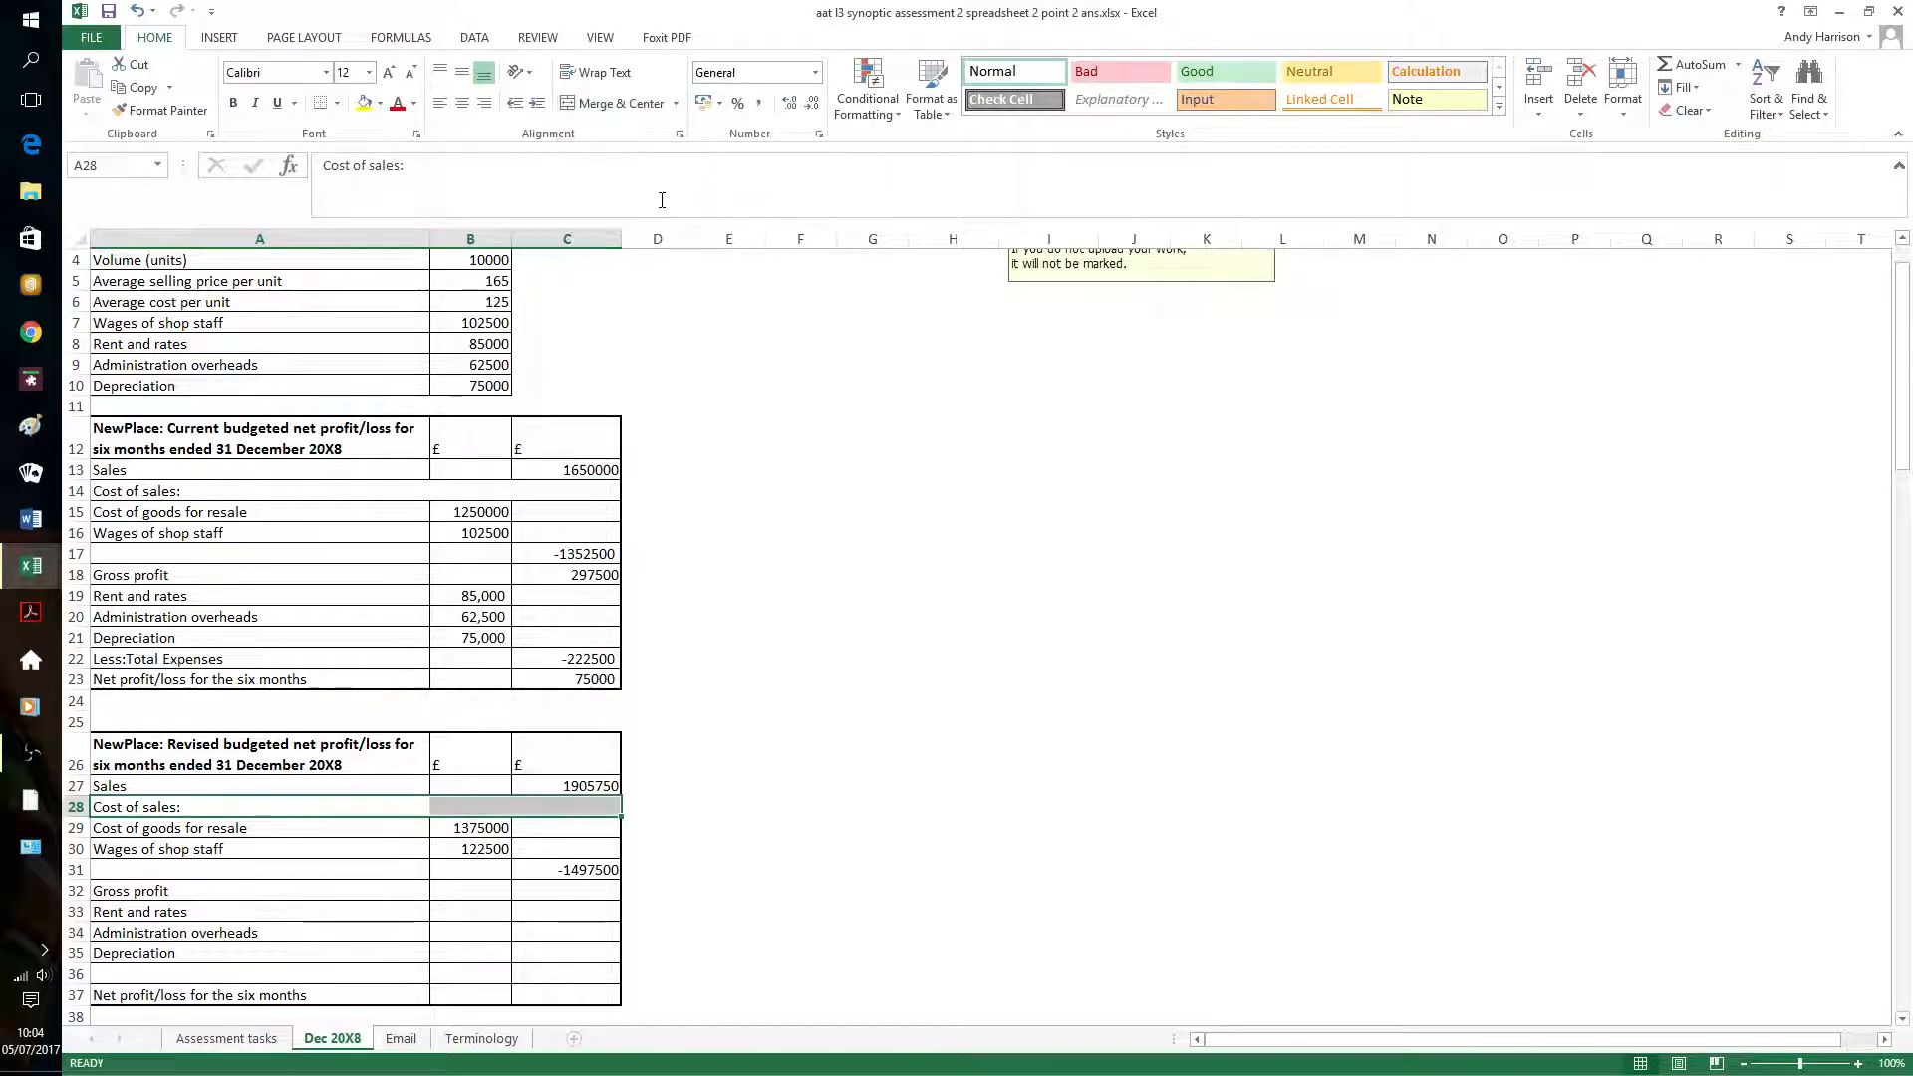
click(758, 749)
Calculate the revised gross profit in C32 by applying AutoSum to C27:C32
drag(585, 787, 598, 892)
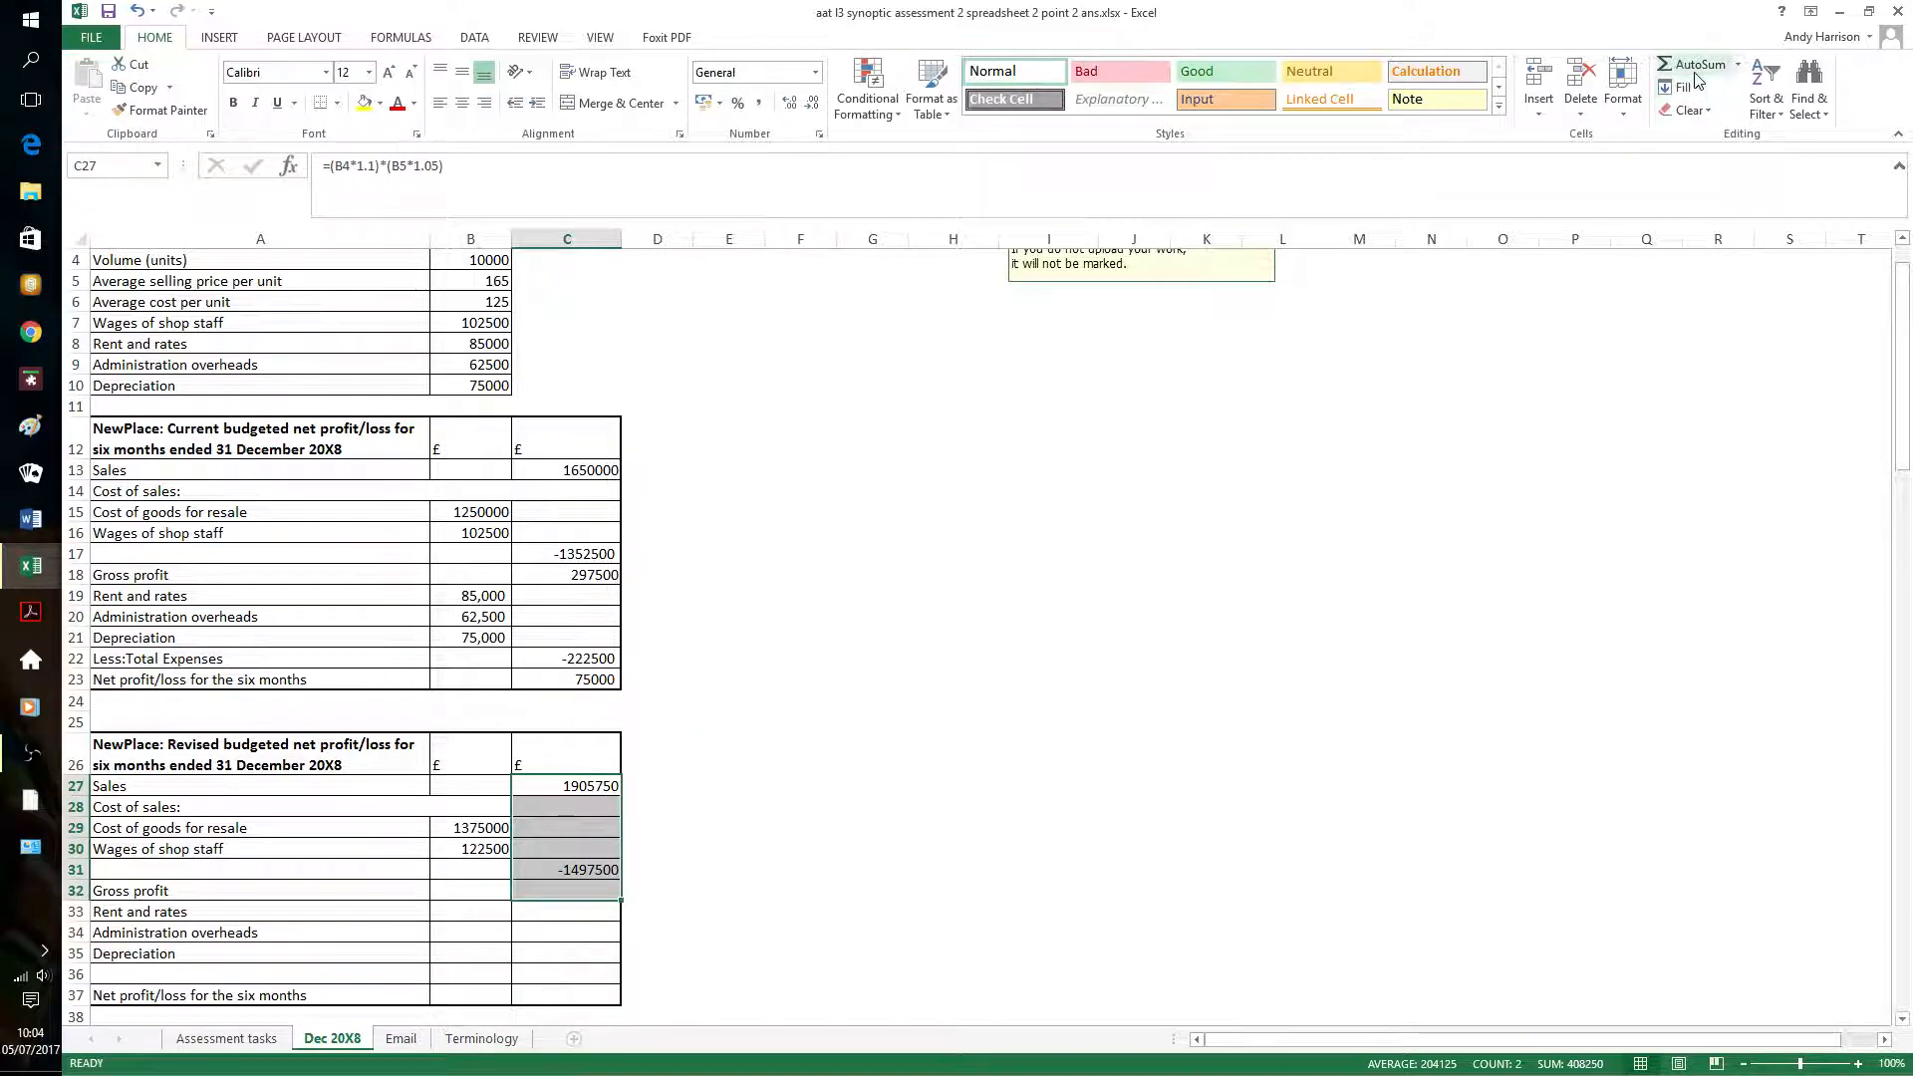
click(1696, 68)
click(820, 710)
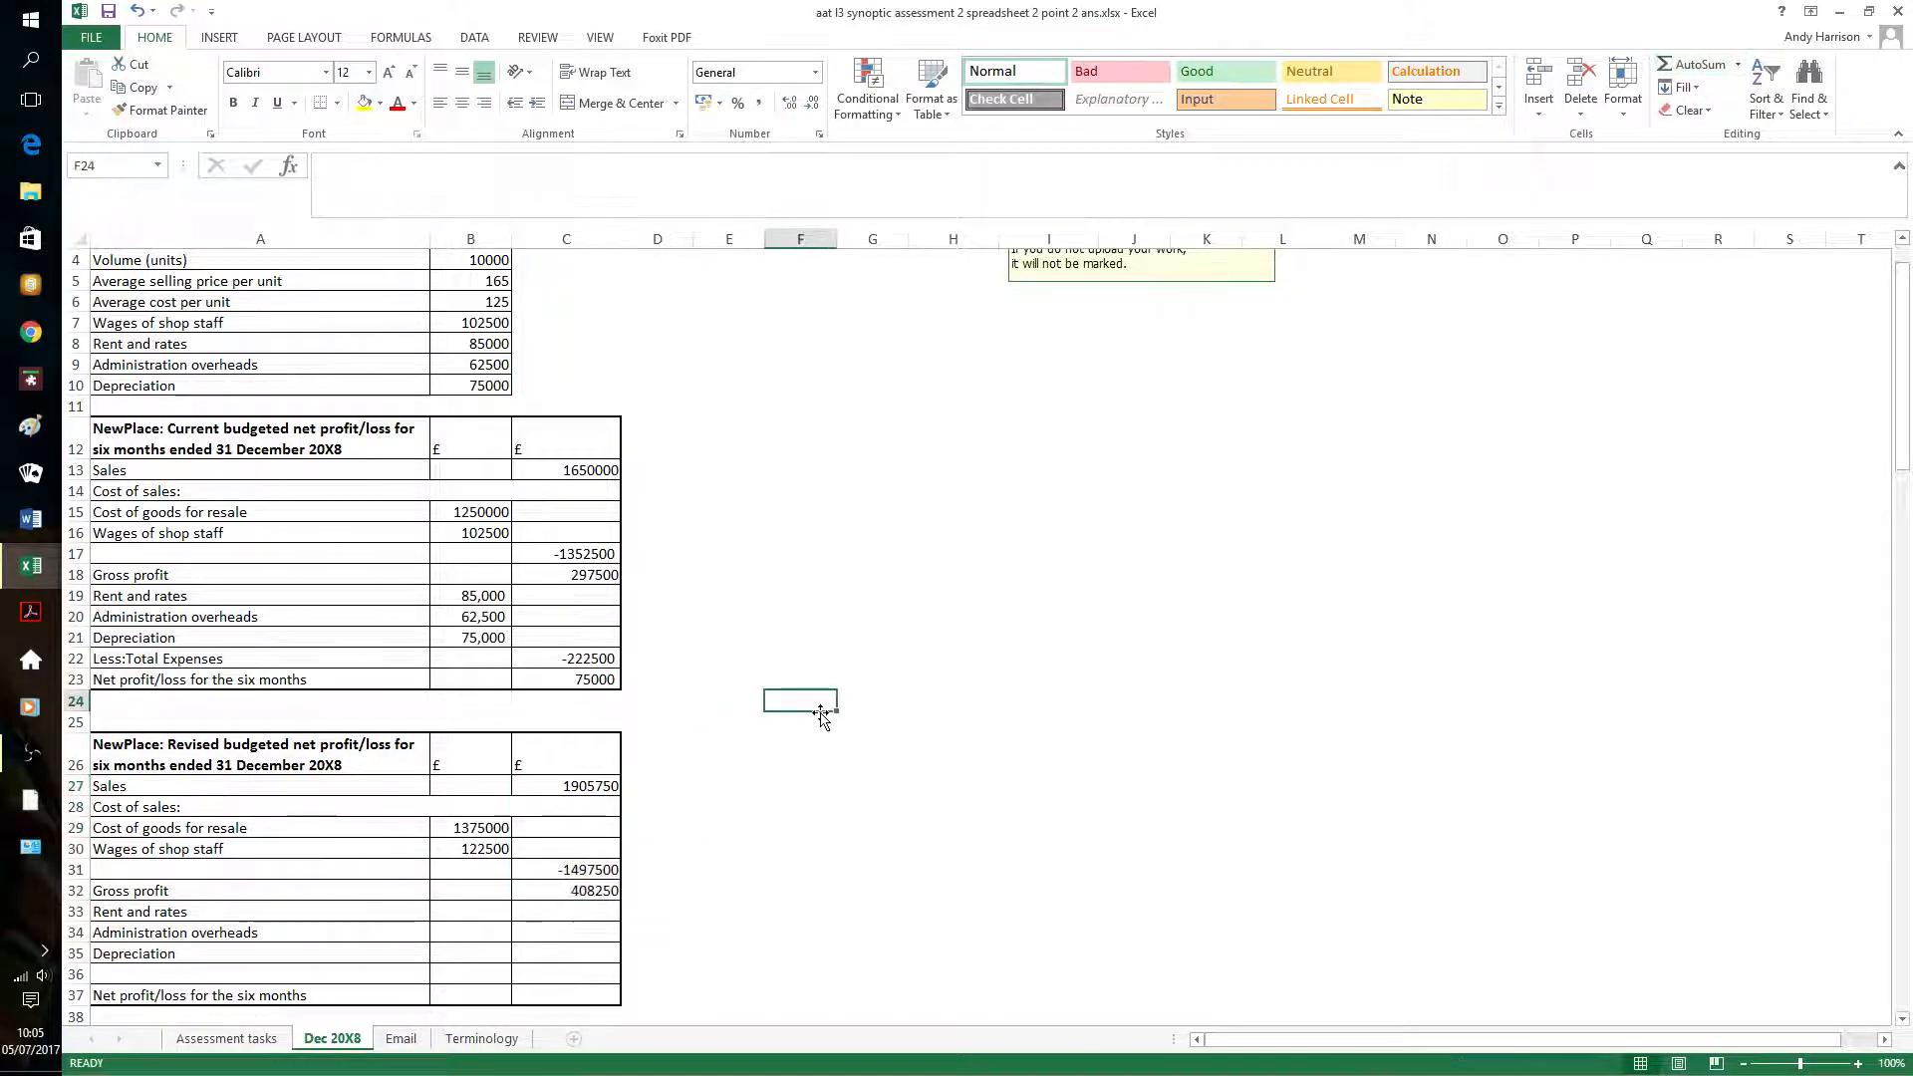
Link the revised Rent and rates in B33 to the data table with the formula =b8
scroll(783, 619, down, 3)
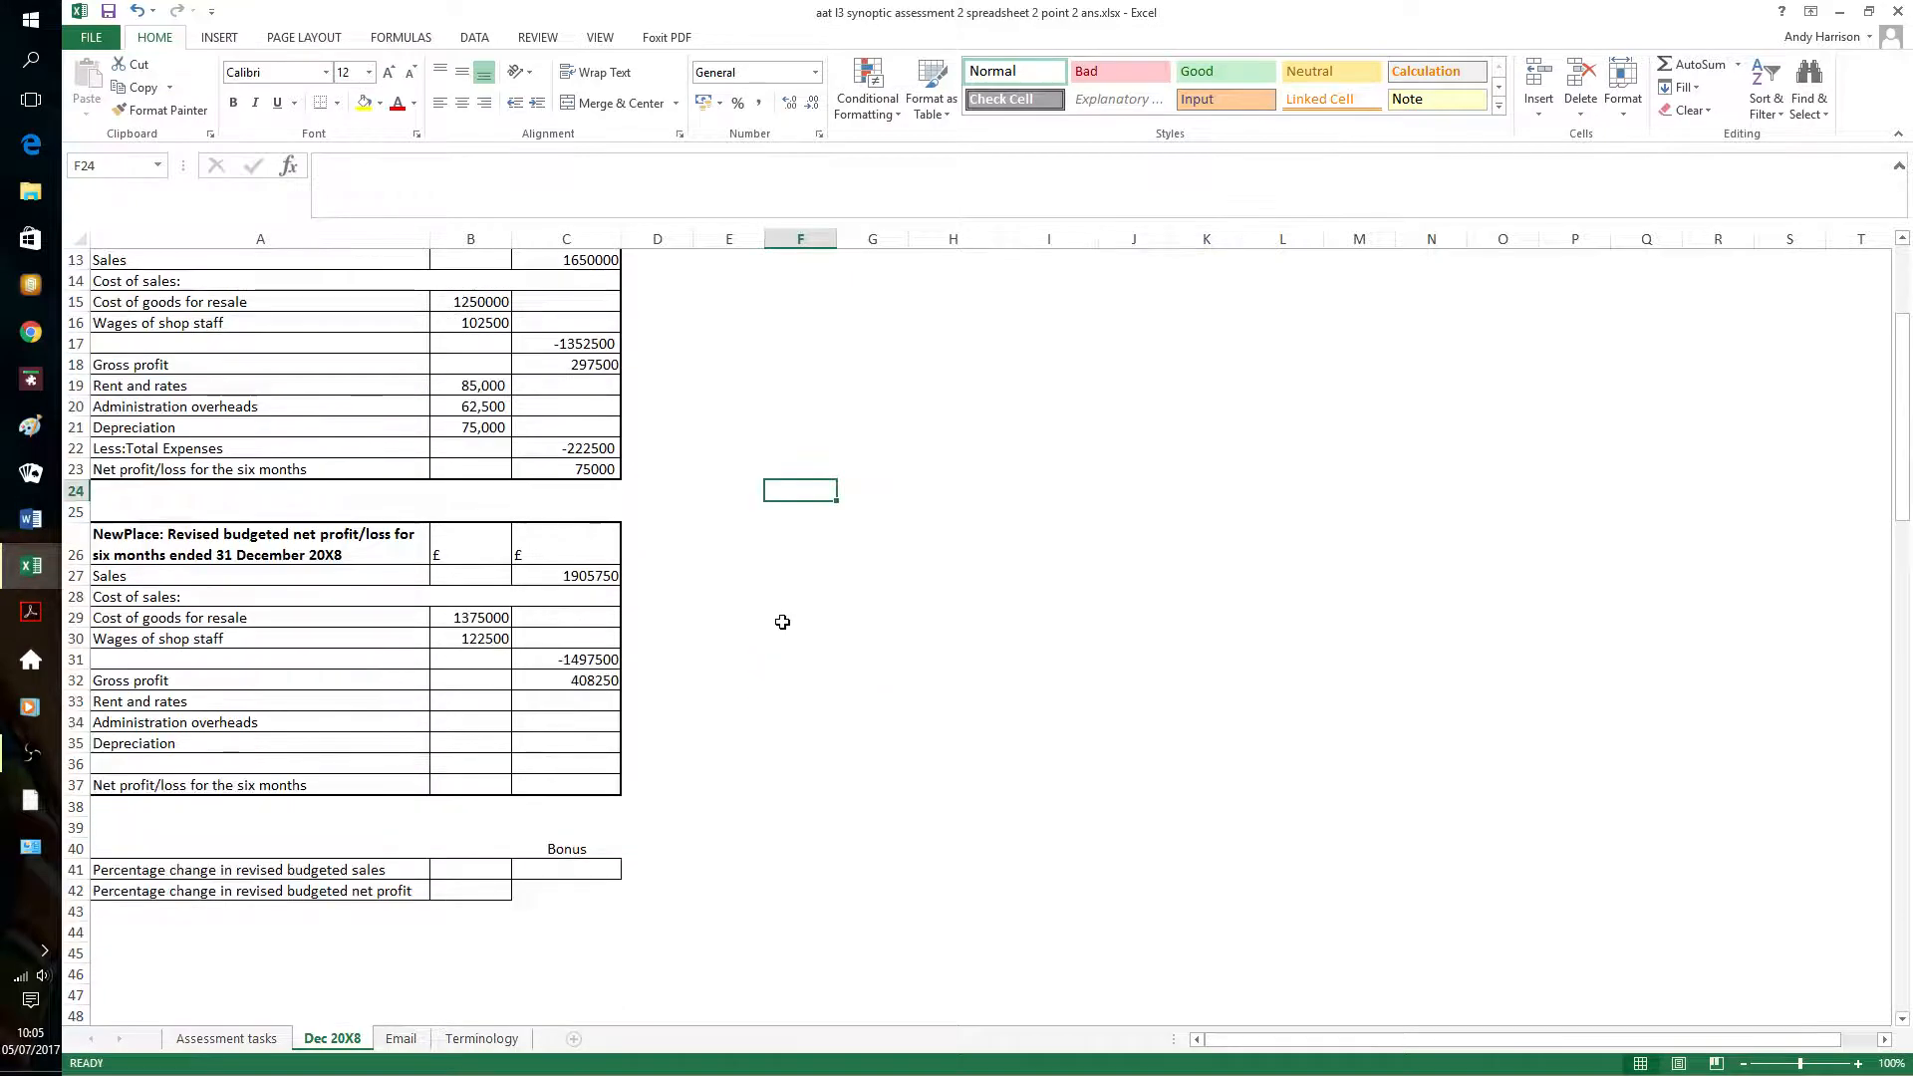
click(471, 702)
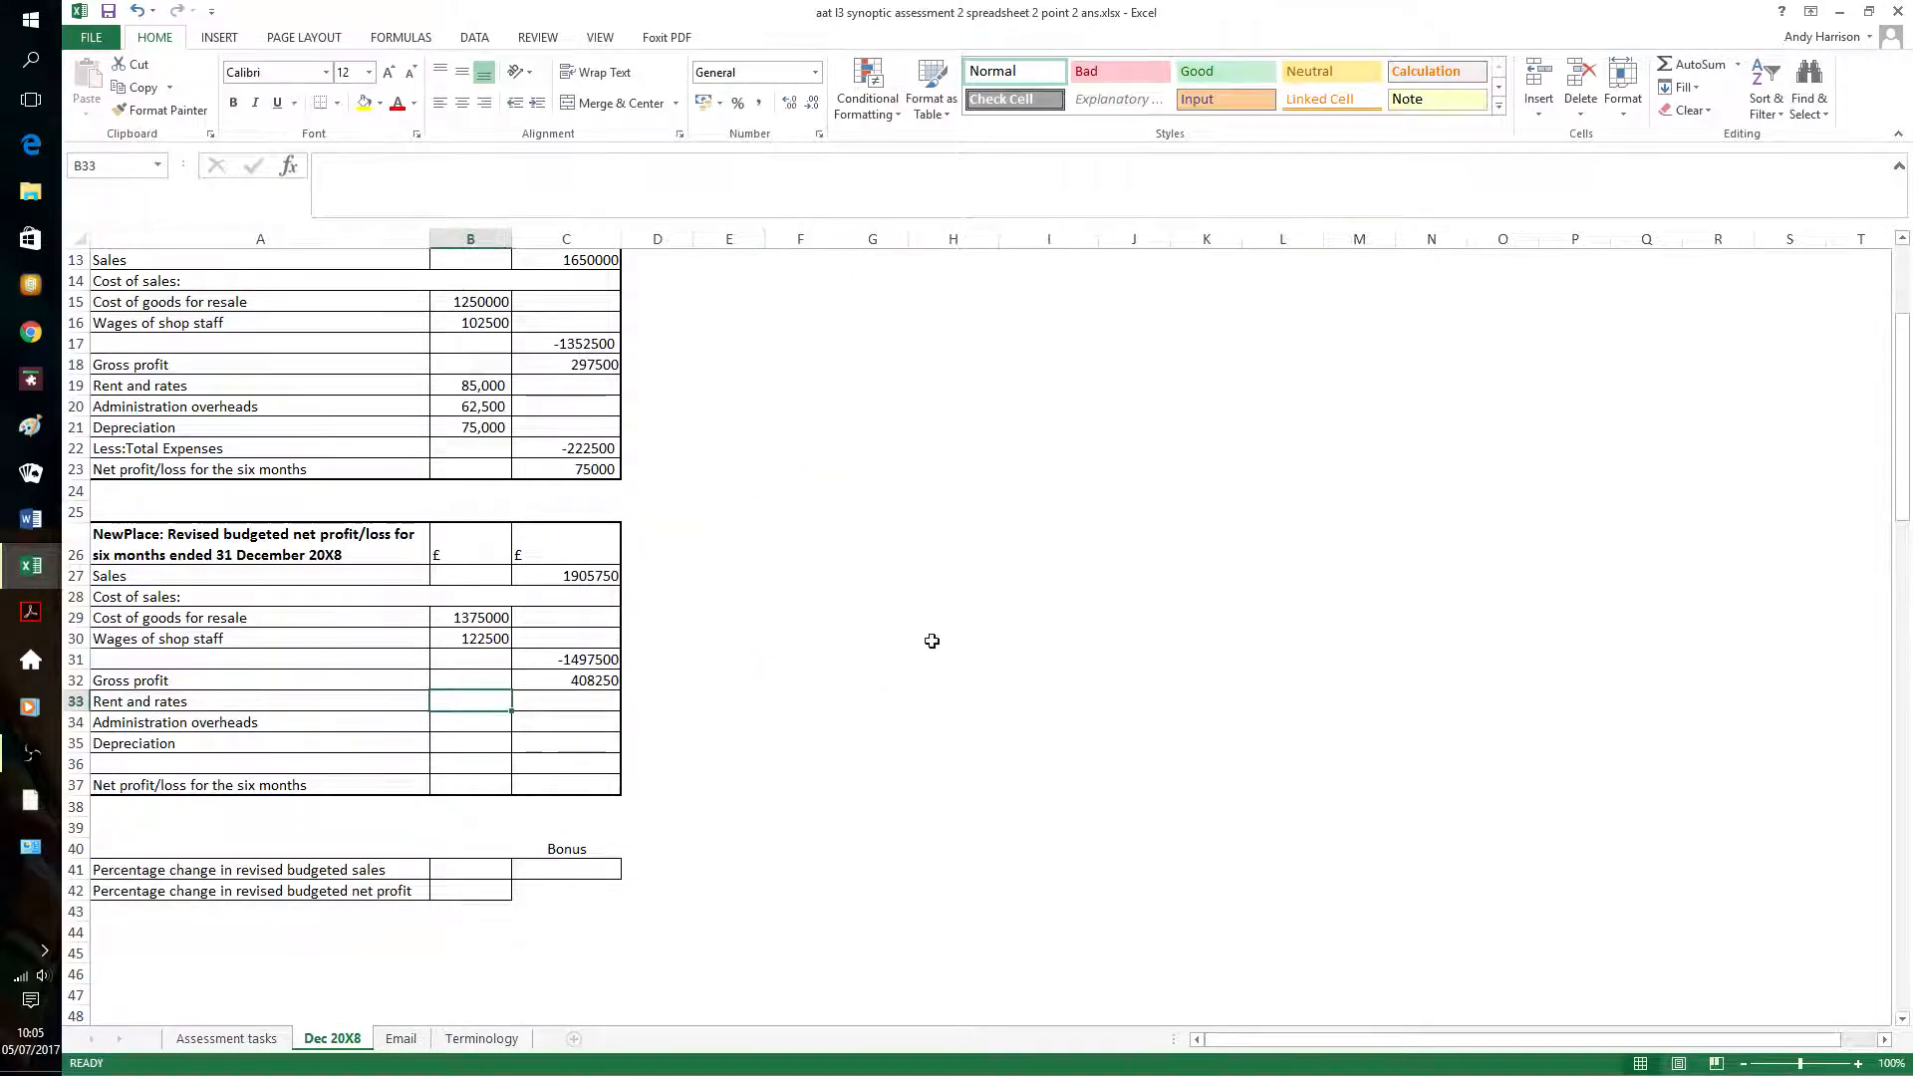
scroll(936, 640, up, 1)
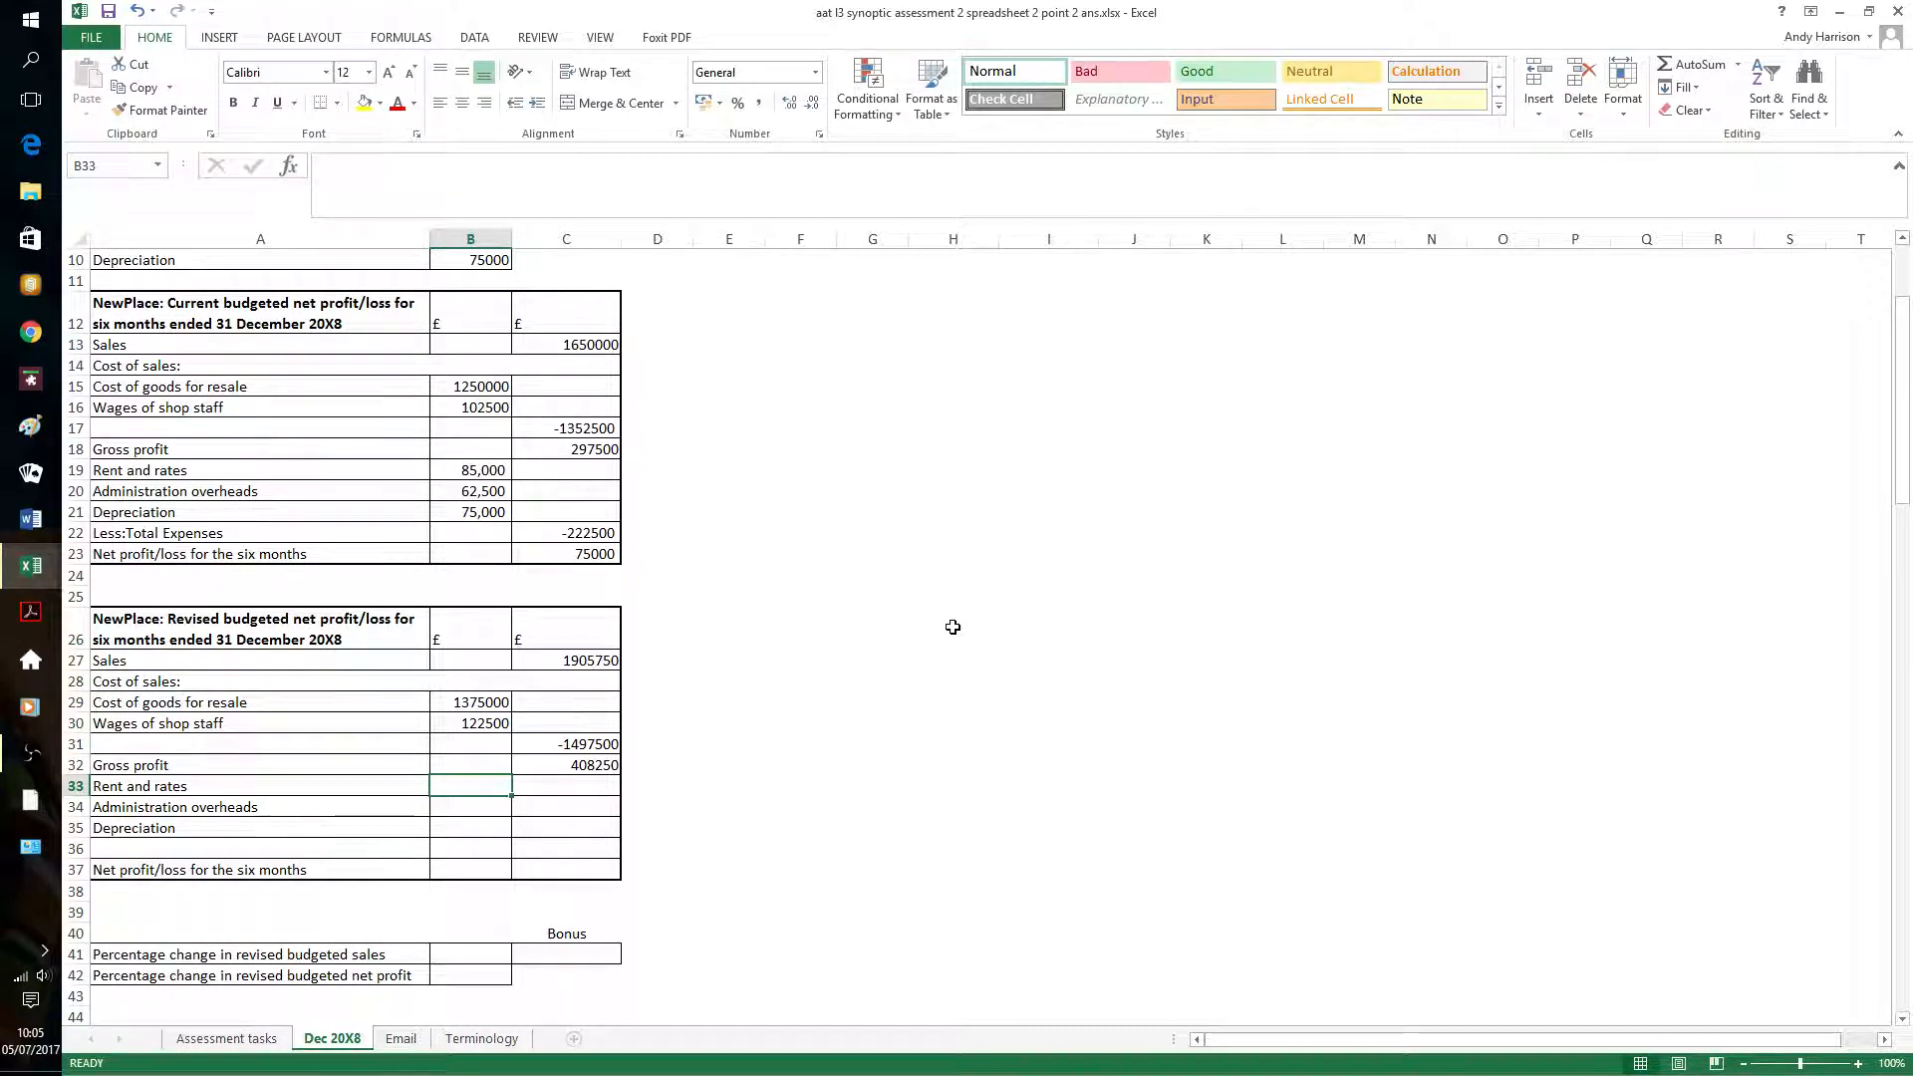
text(=b)
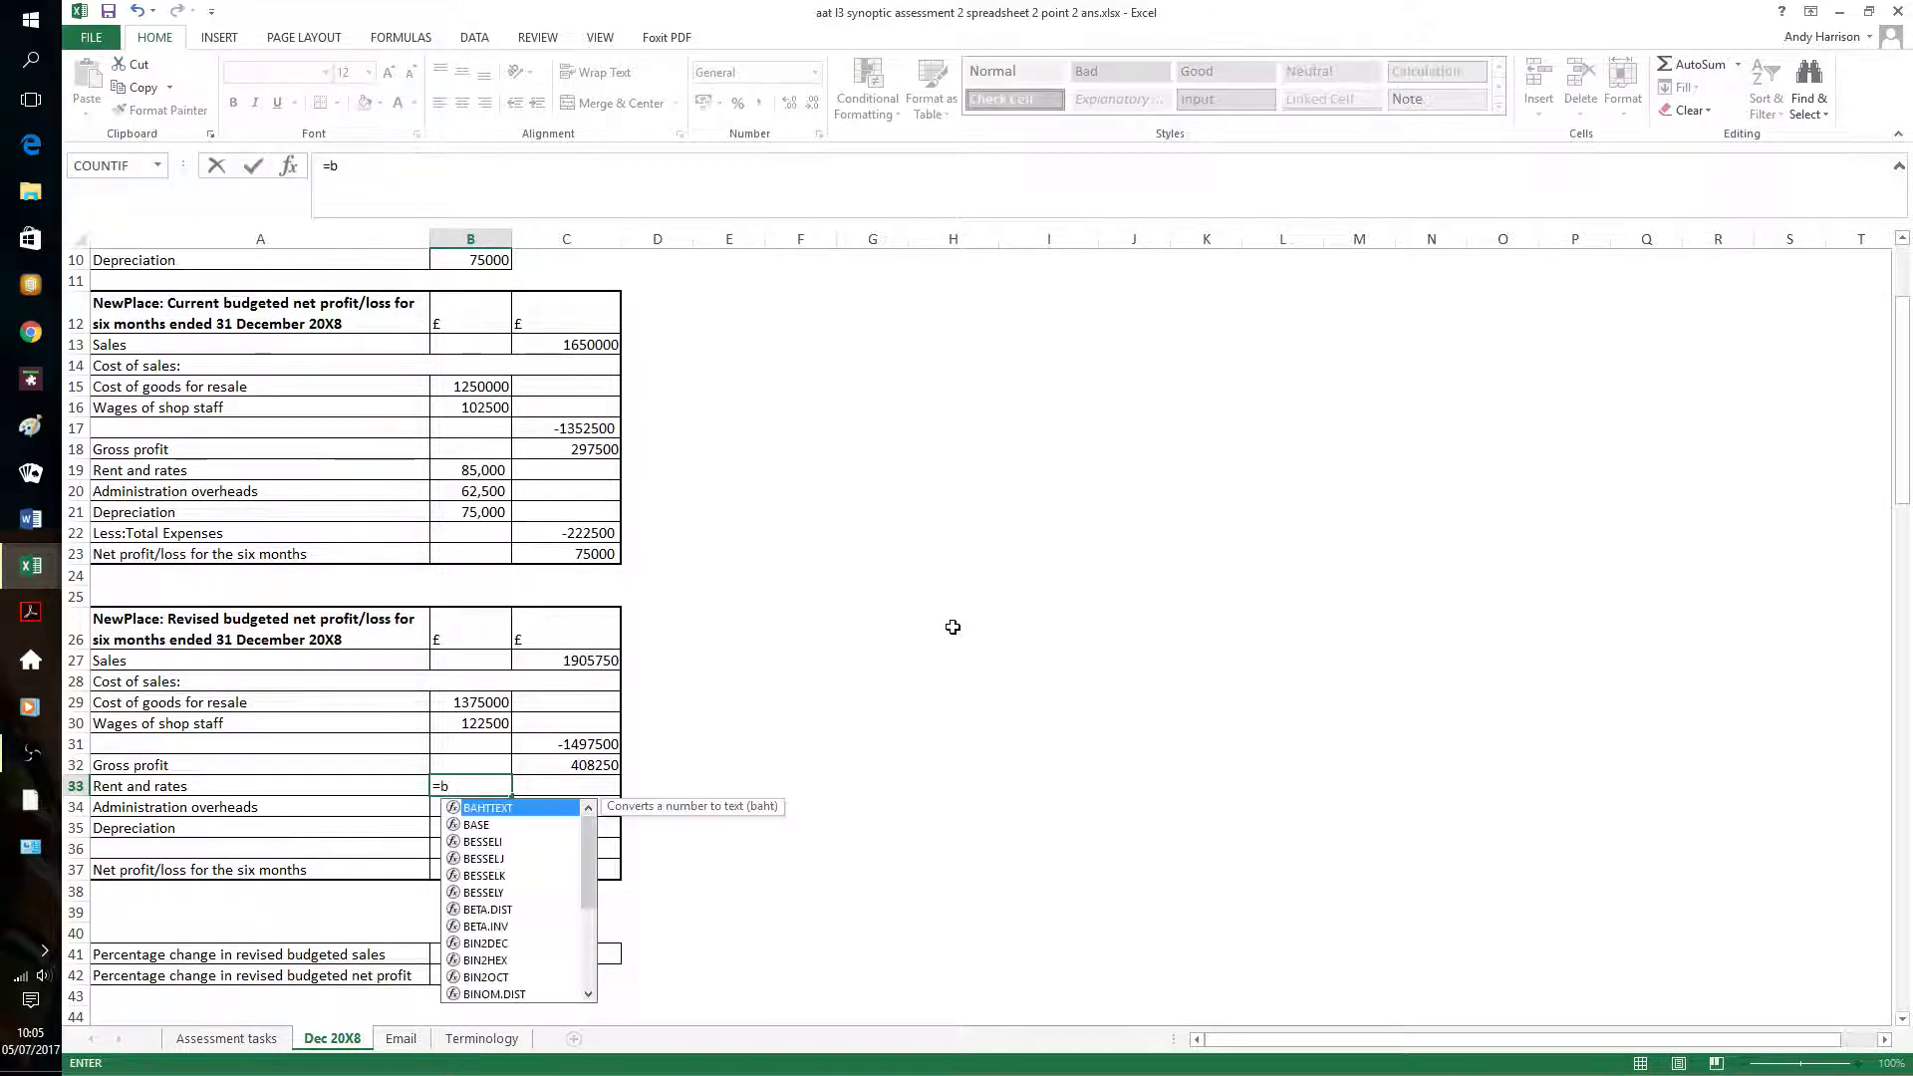
scroll(1071, 619, up, 2)
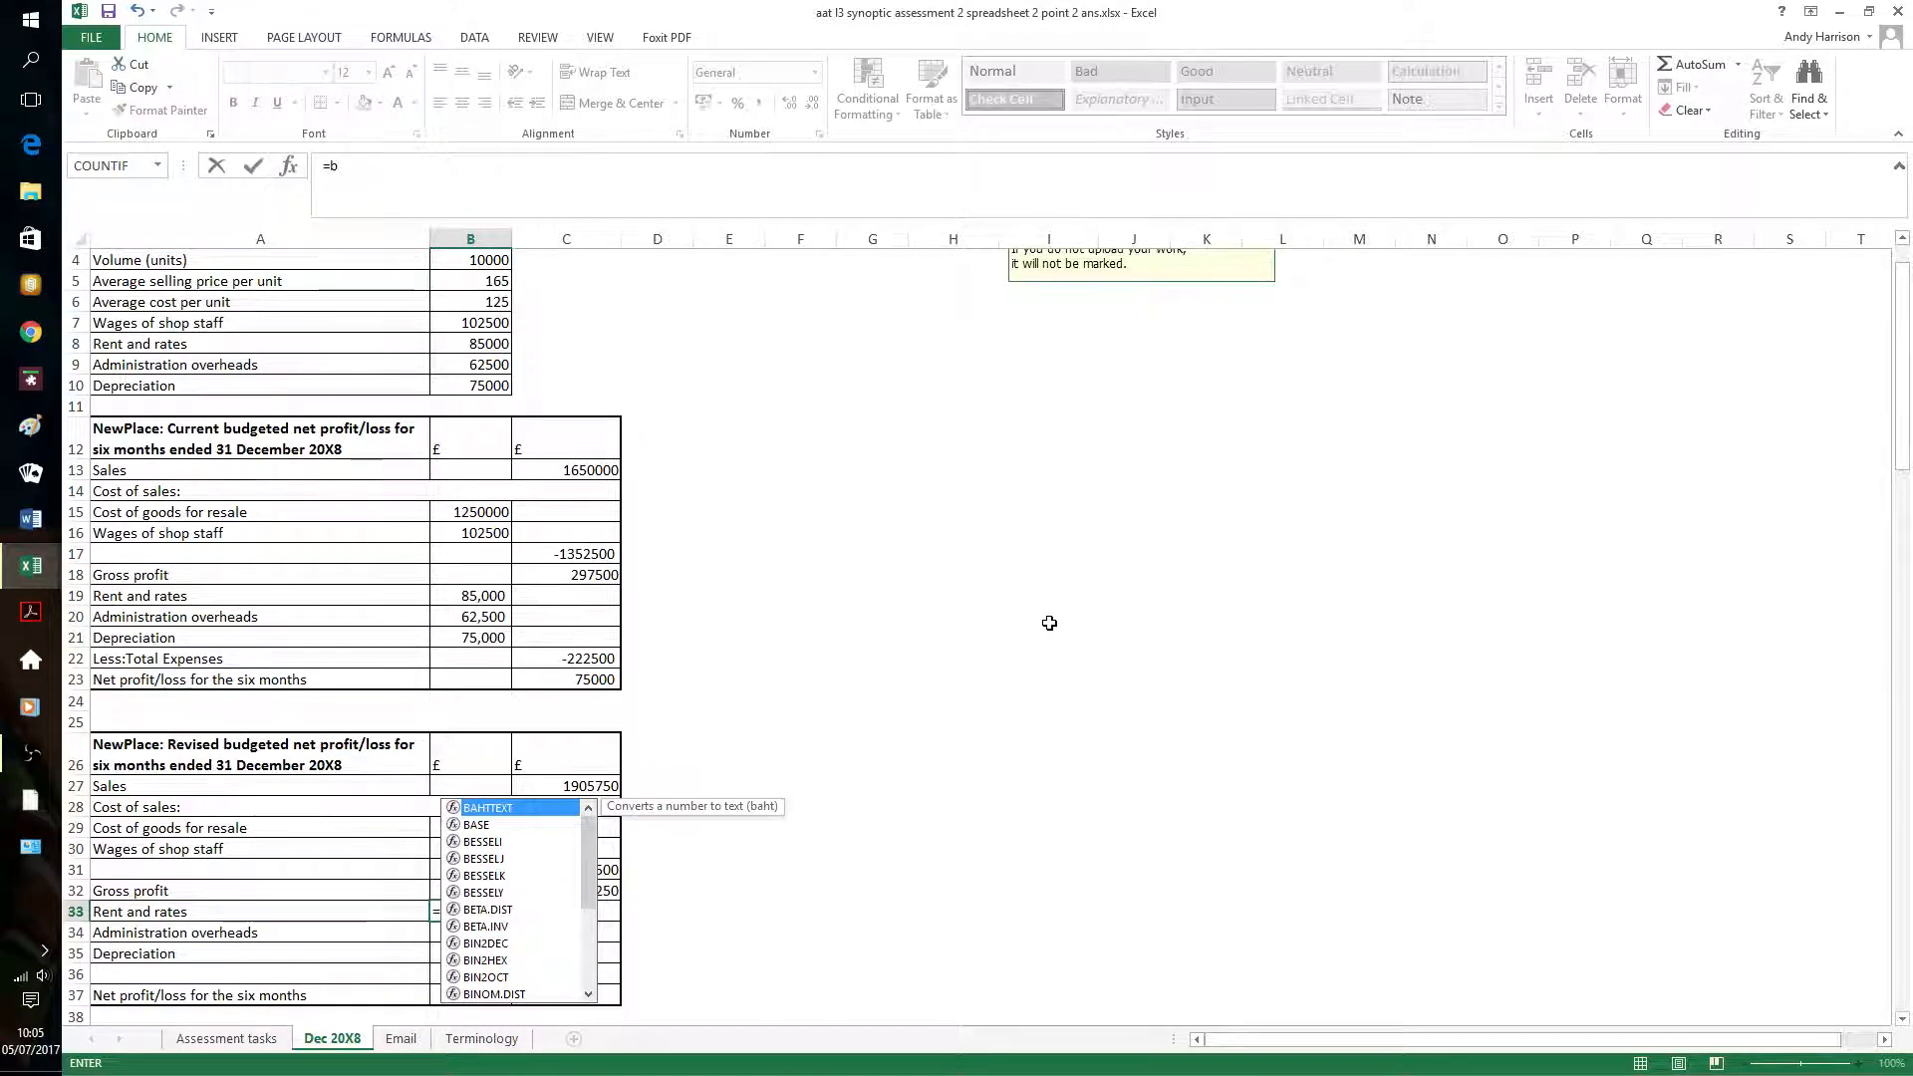
text(8)
key(Return)
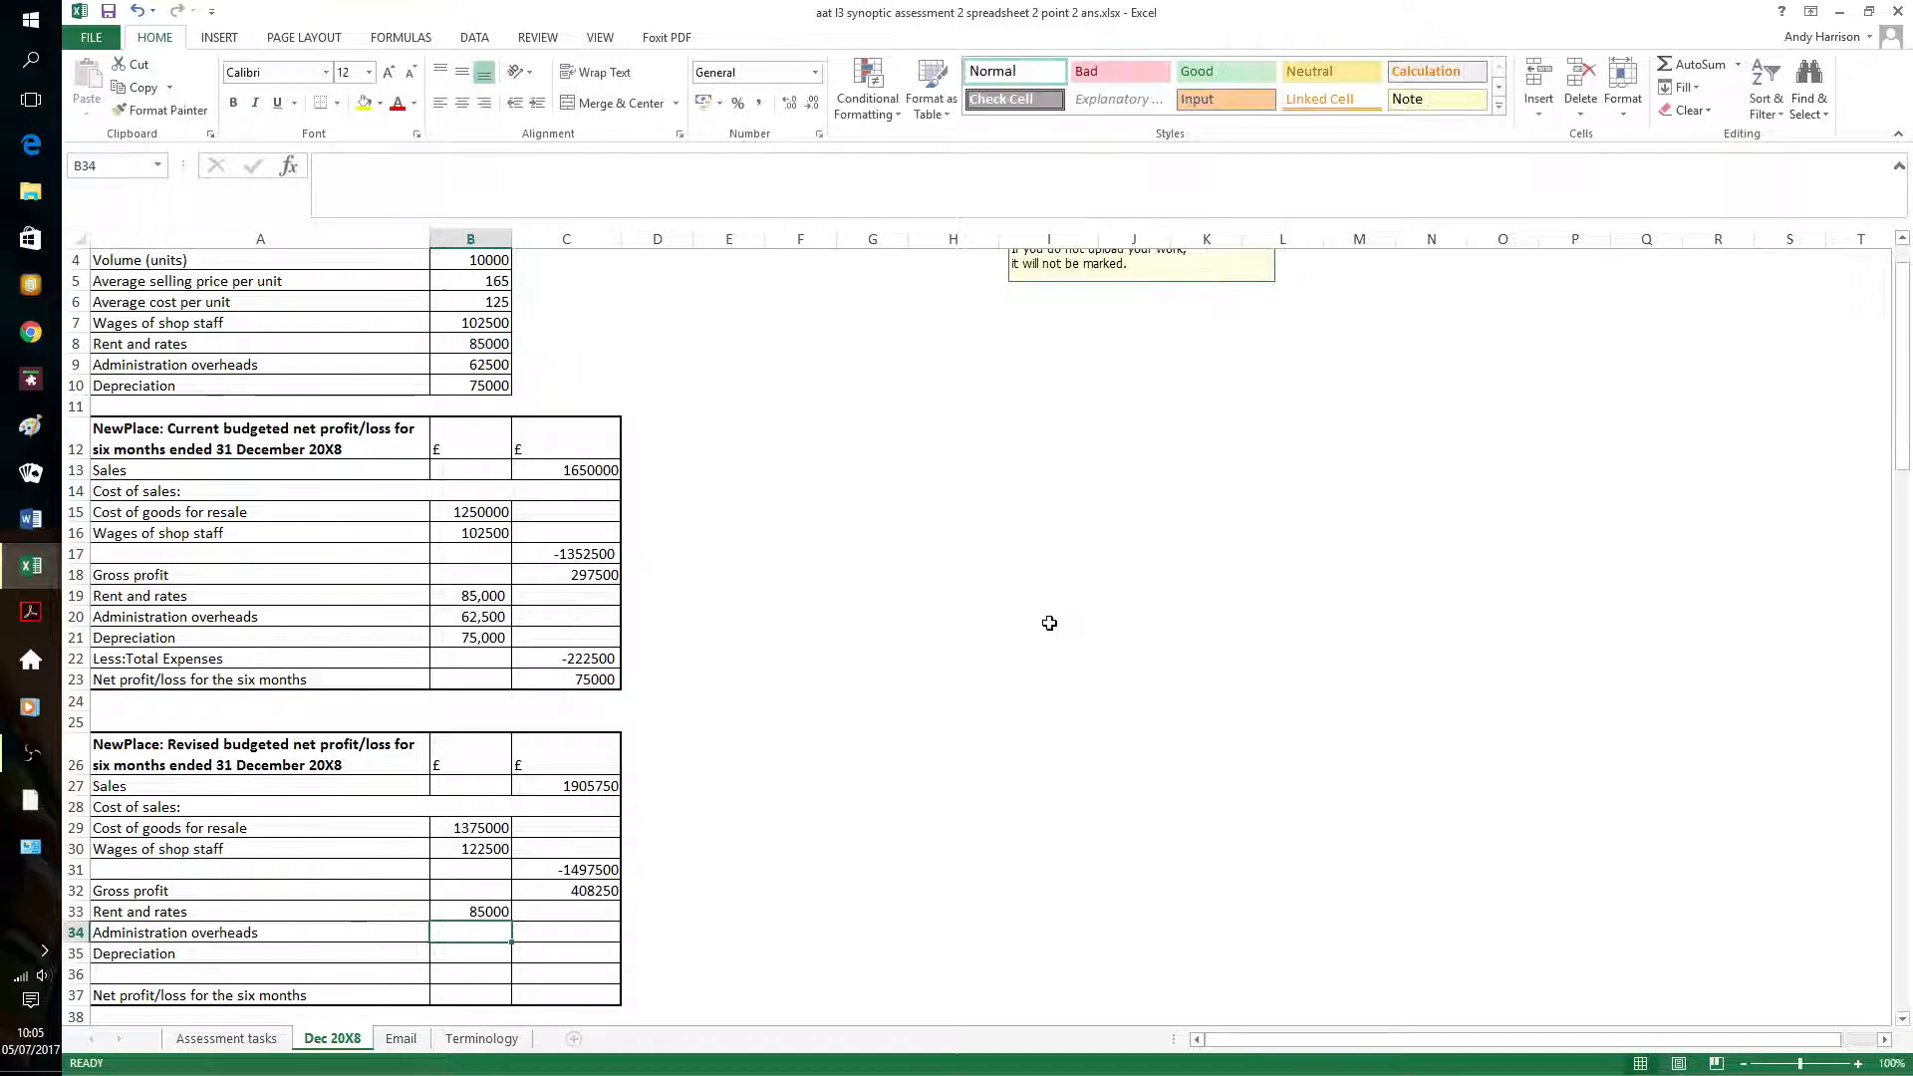
Calculate the revised administration overheads in B34 as =B9*1.04 and link depreciation in B35 to B10
text(=)
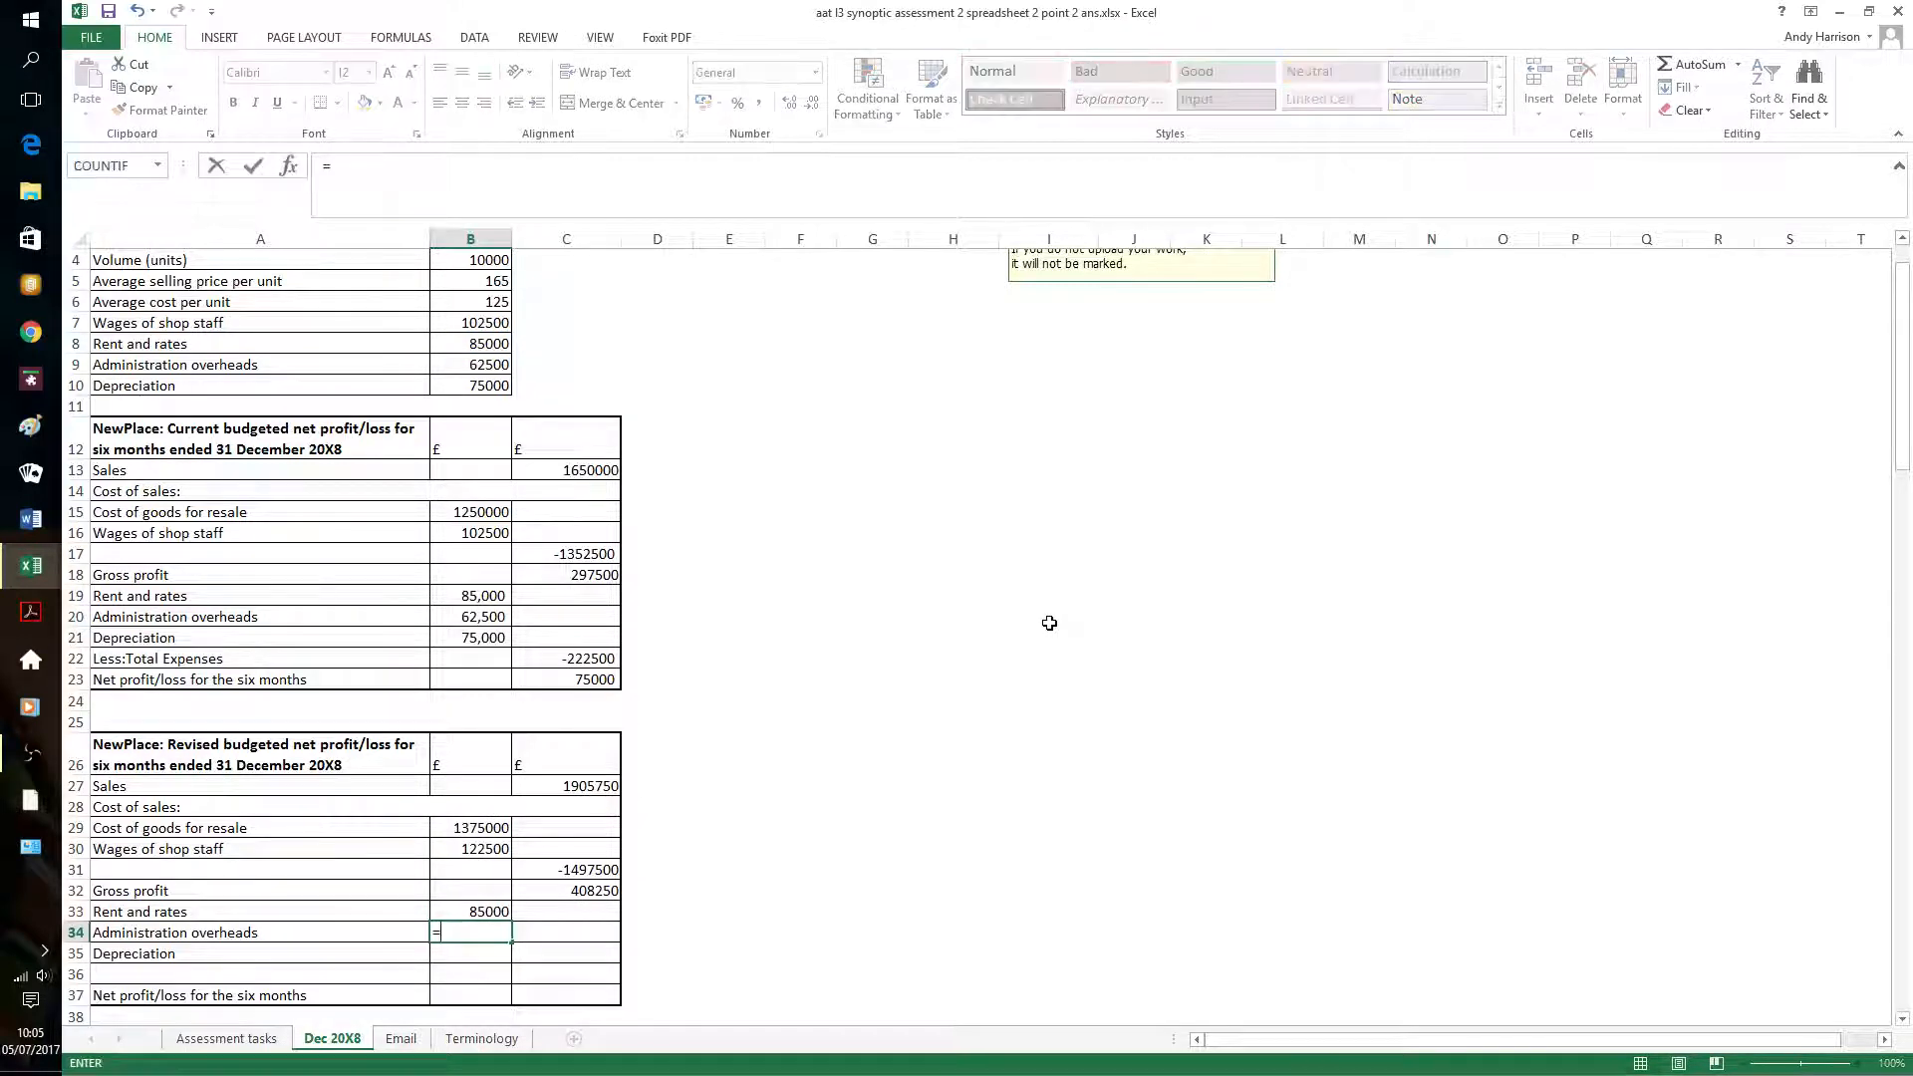
text(b9*1)
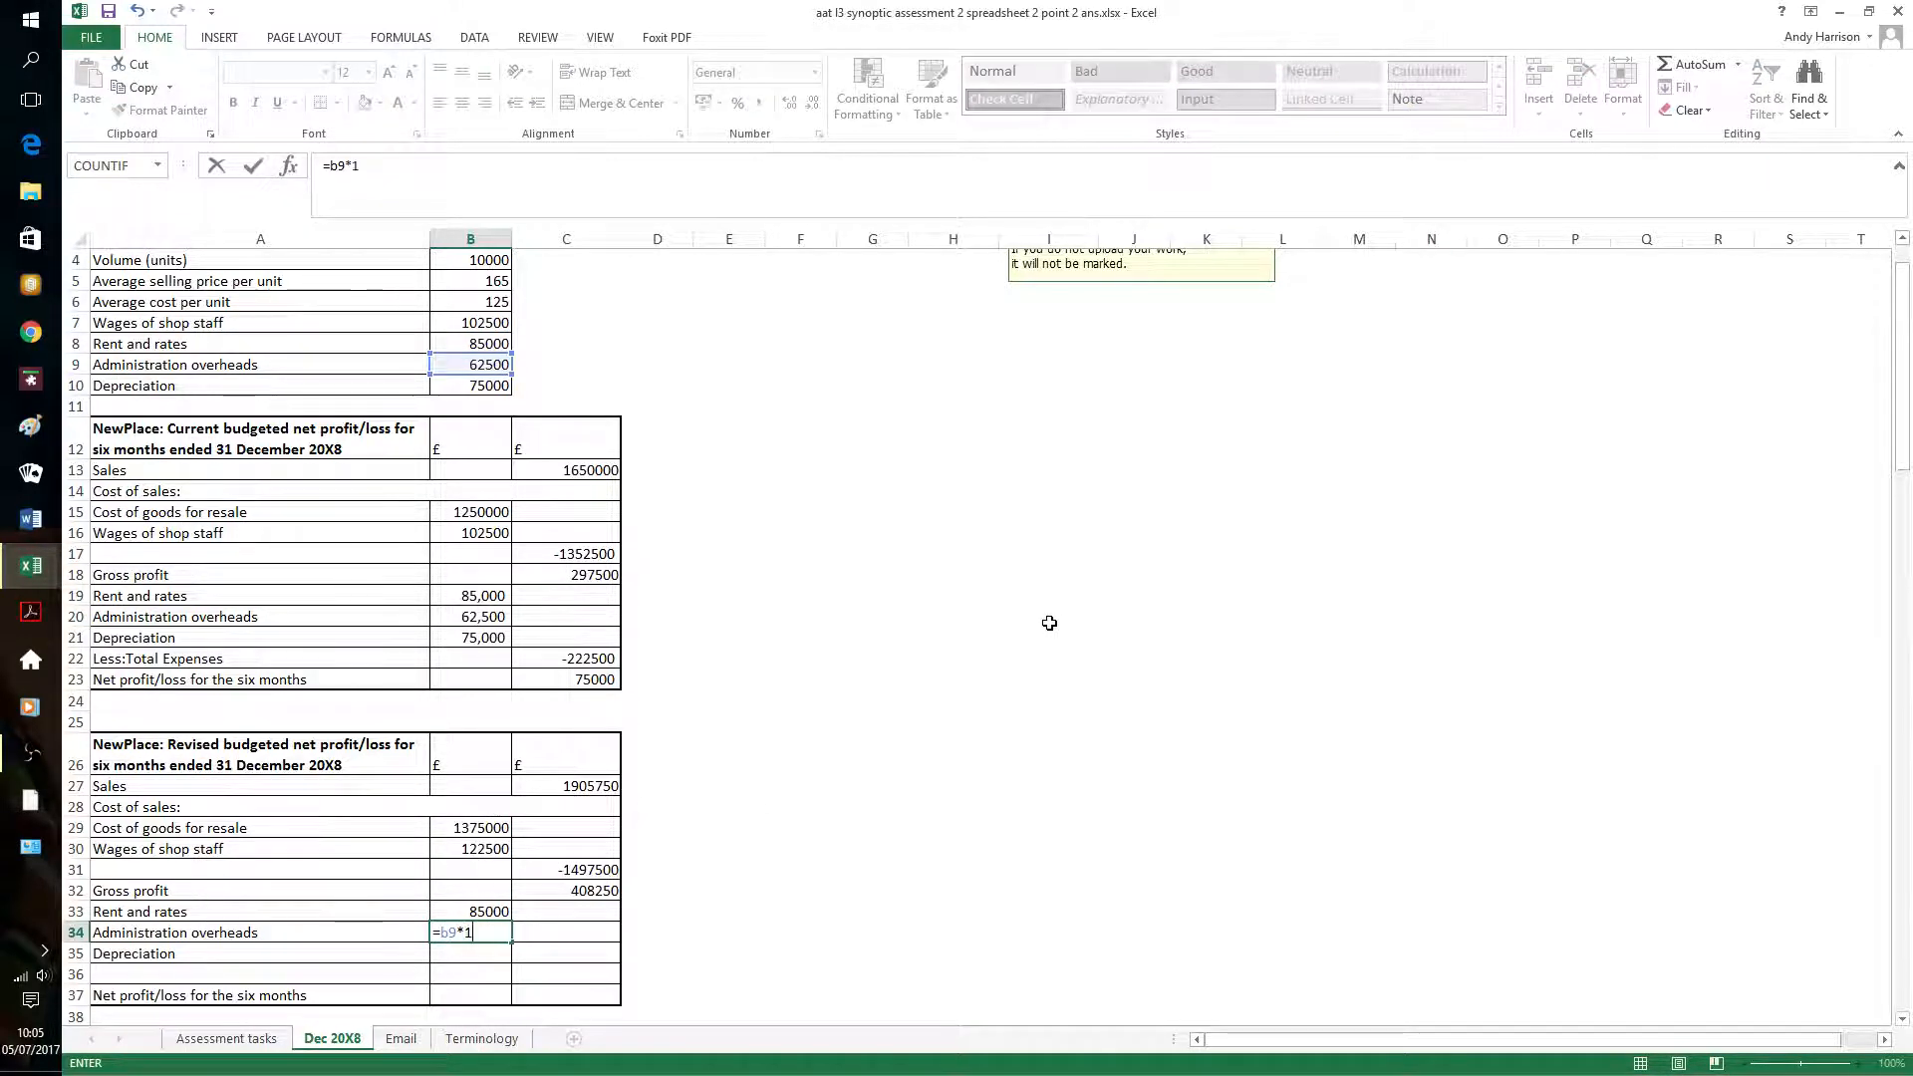
text(.04)
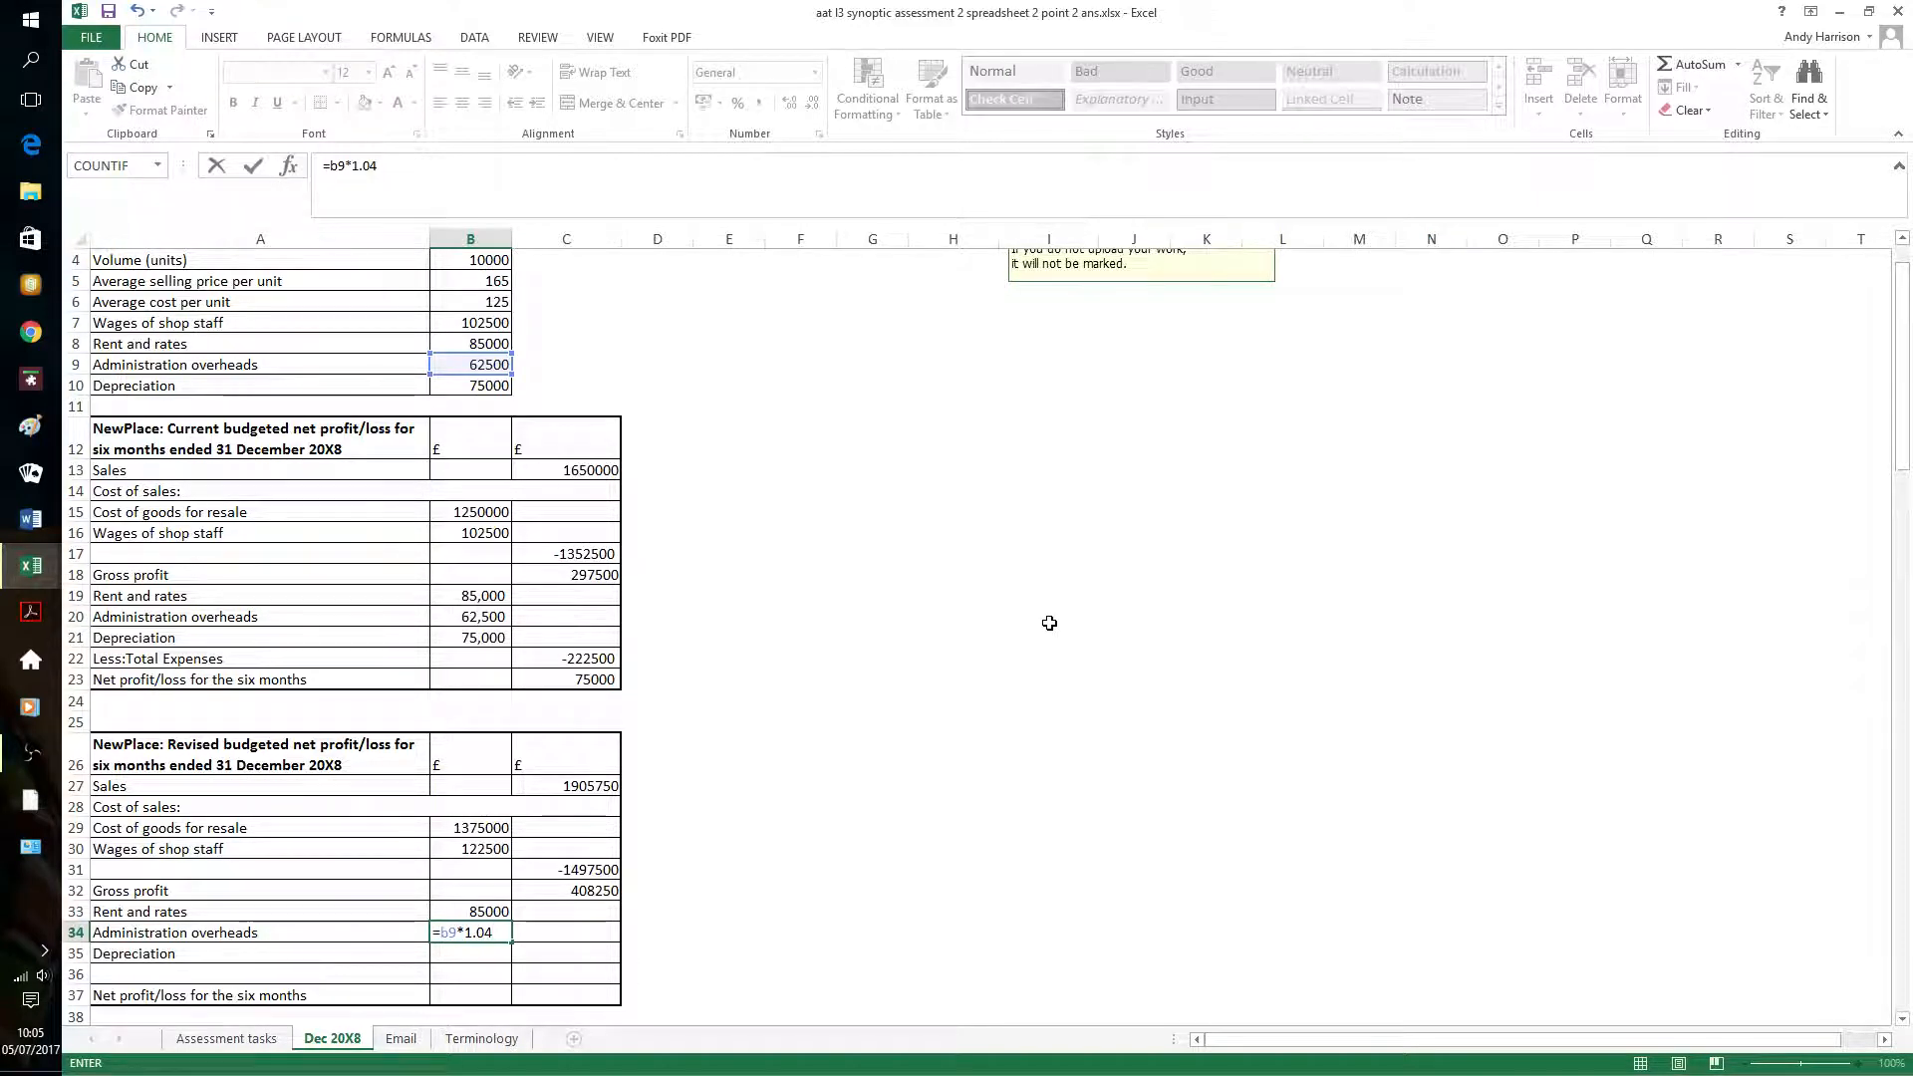
key(Return)
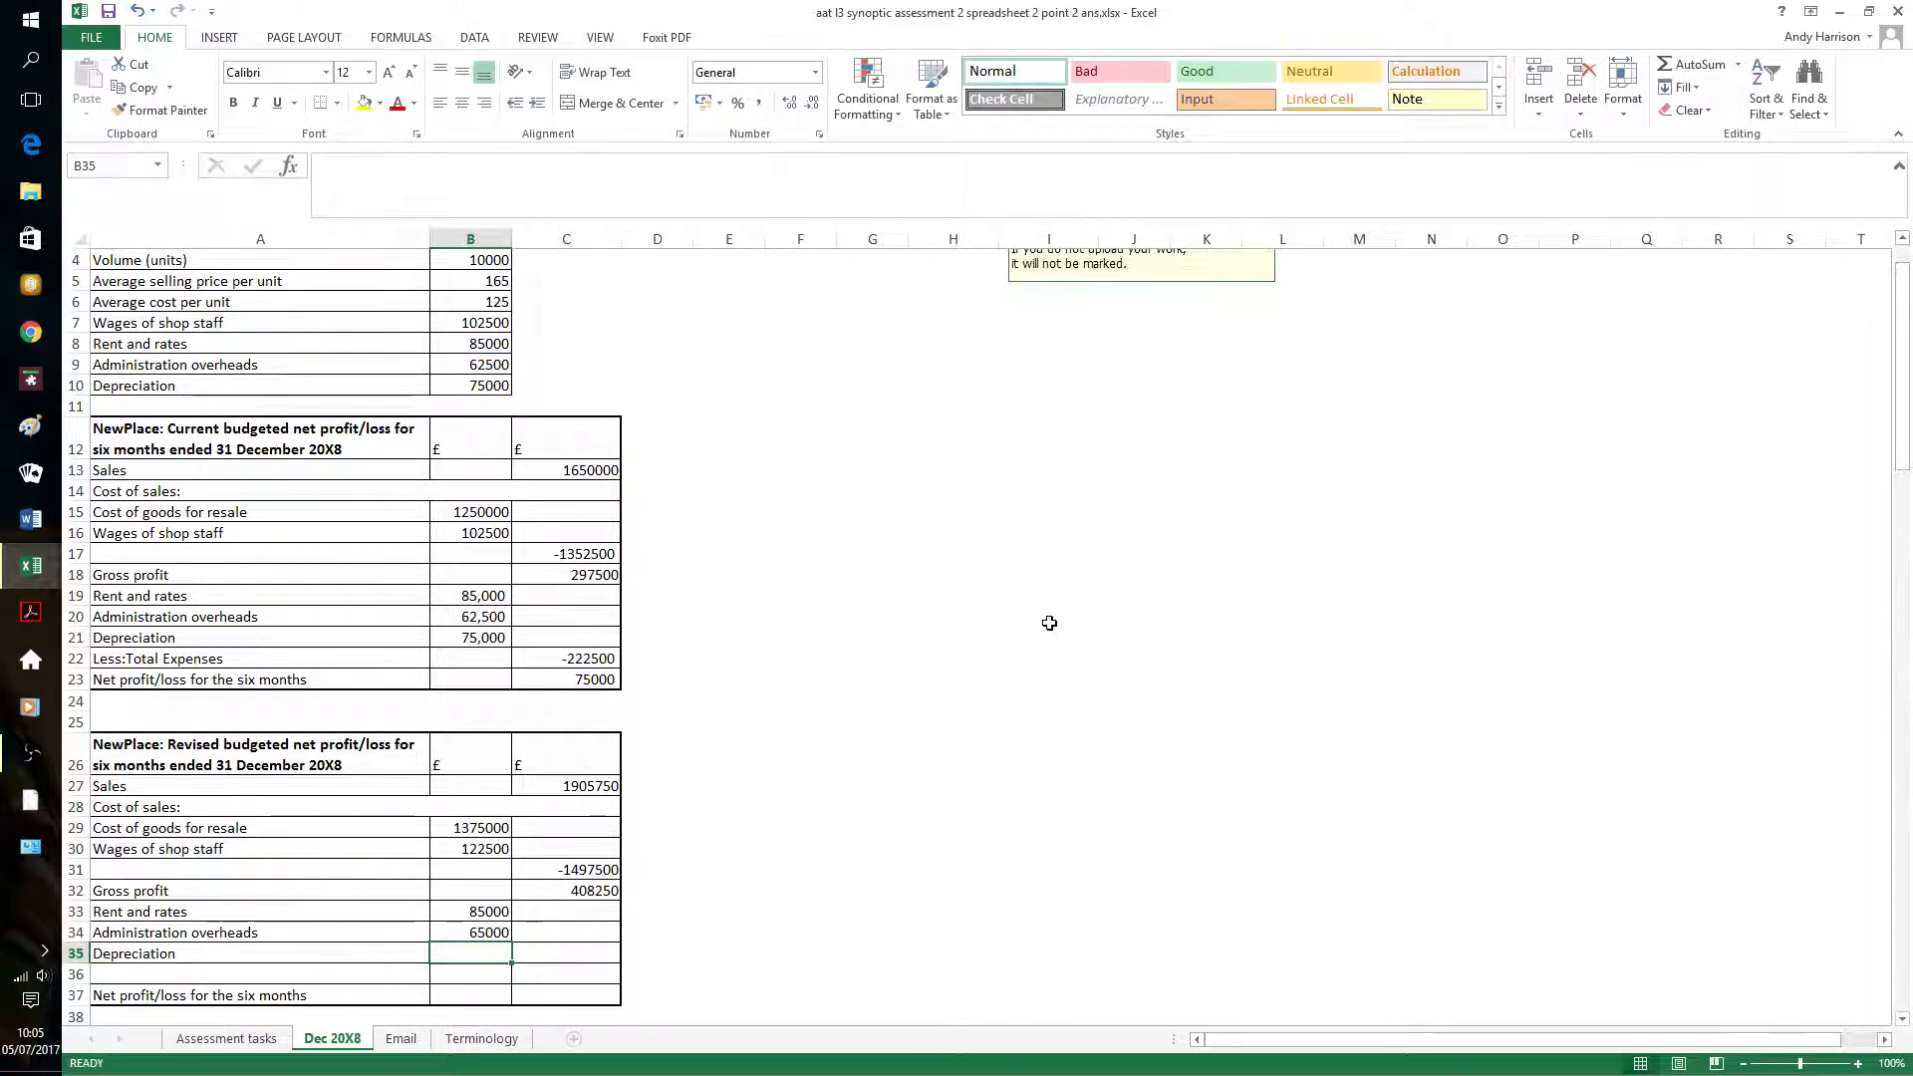
text(=)
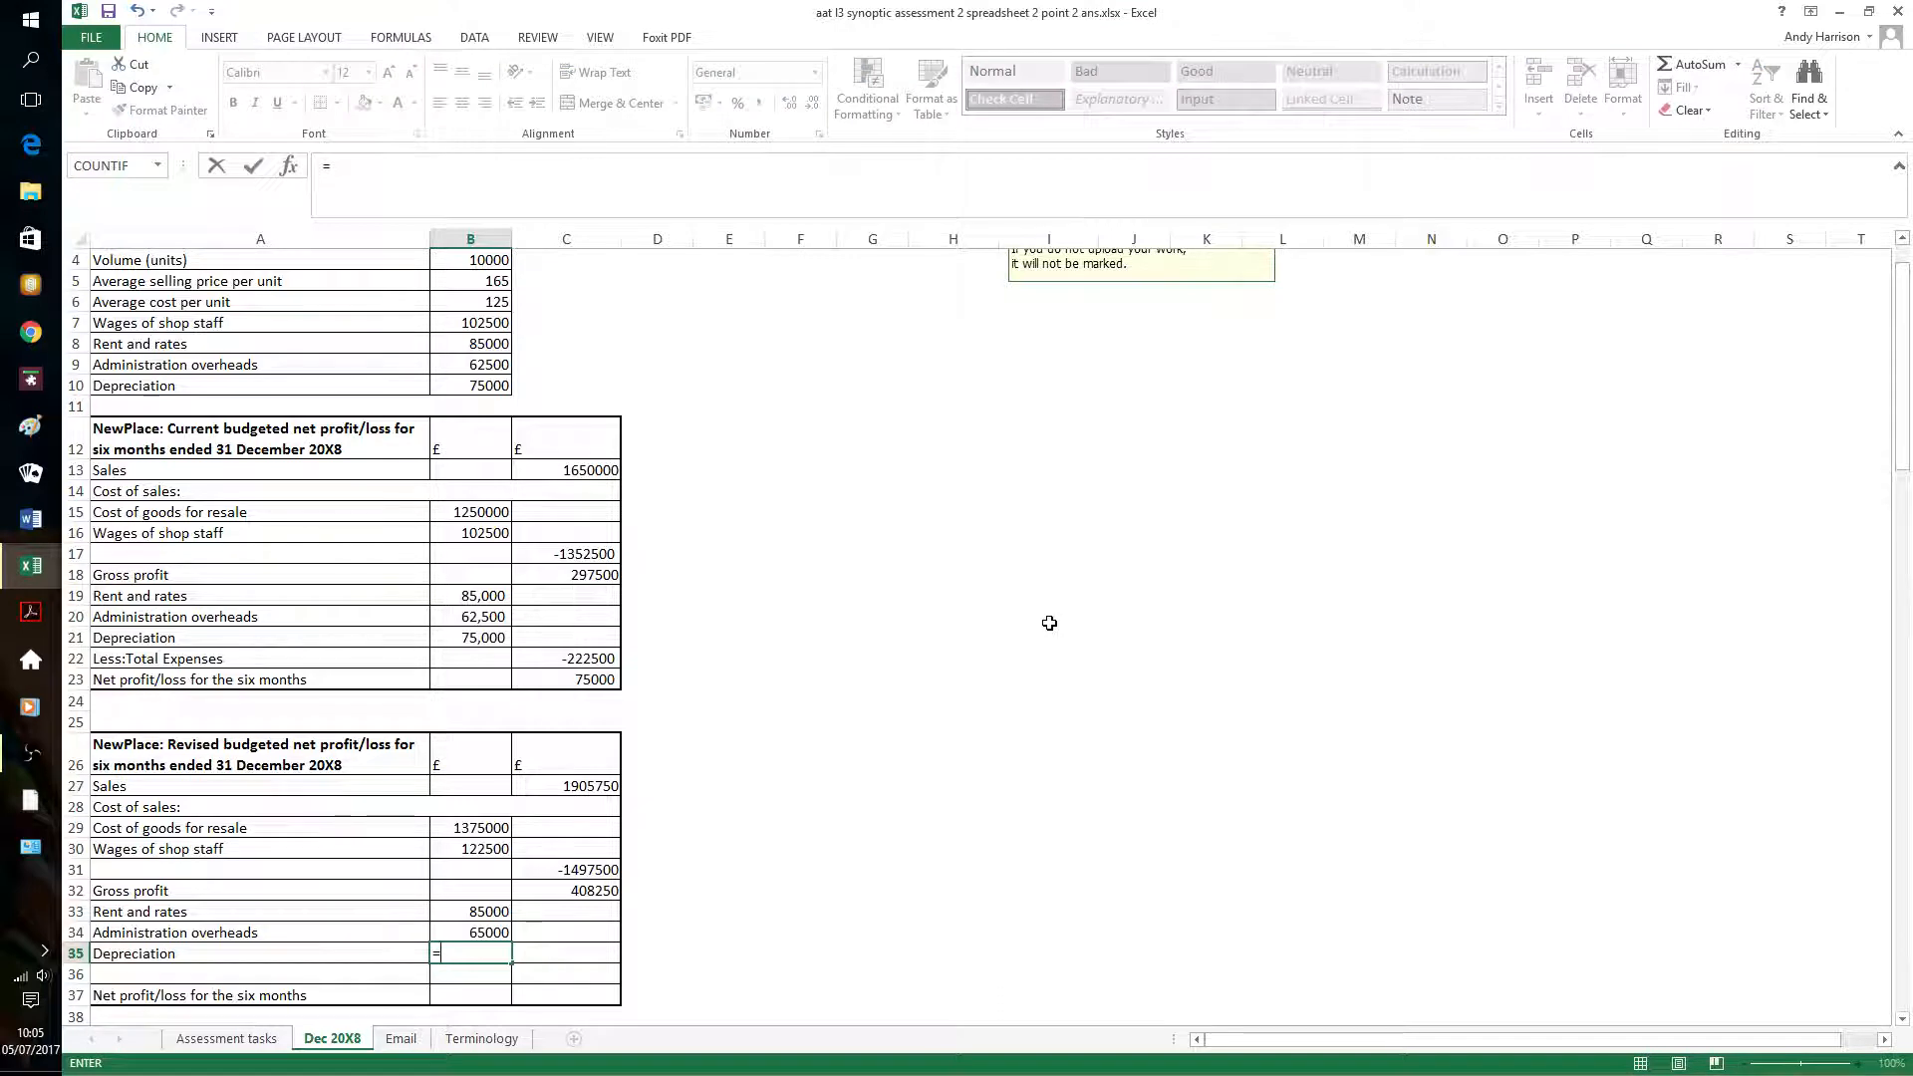
text(b10)
key(Return)
Enter the revised total expenses as a negative in C36 with the formula =0-SUM(B33:B35)
scroll(1053, 618, down, 3)
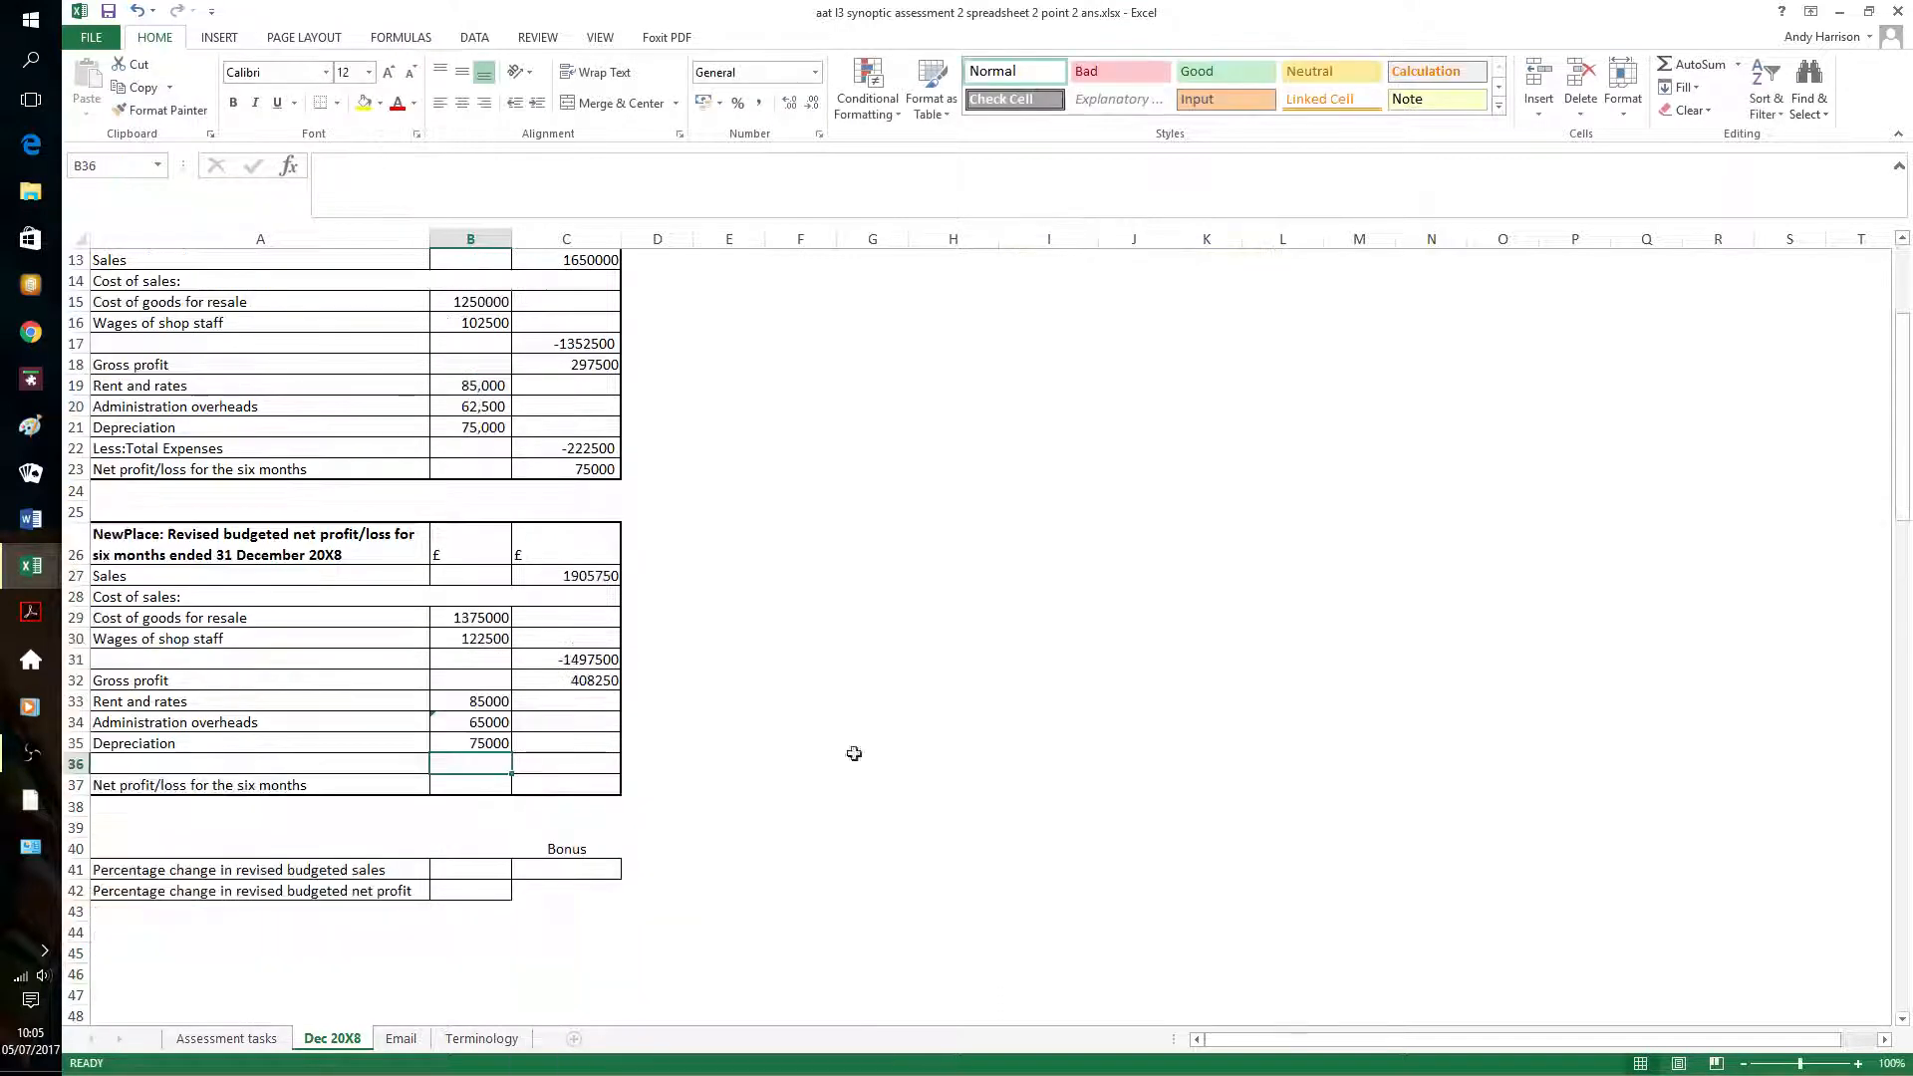
click(589, 760)
text(=)
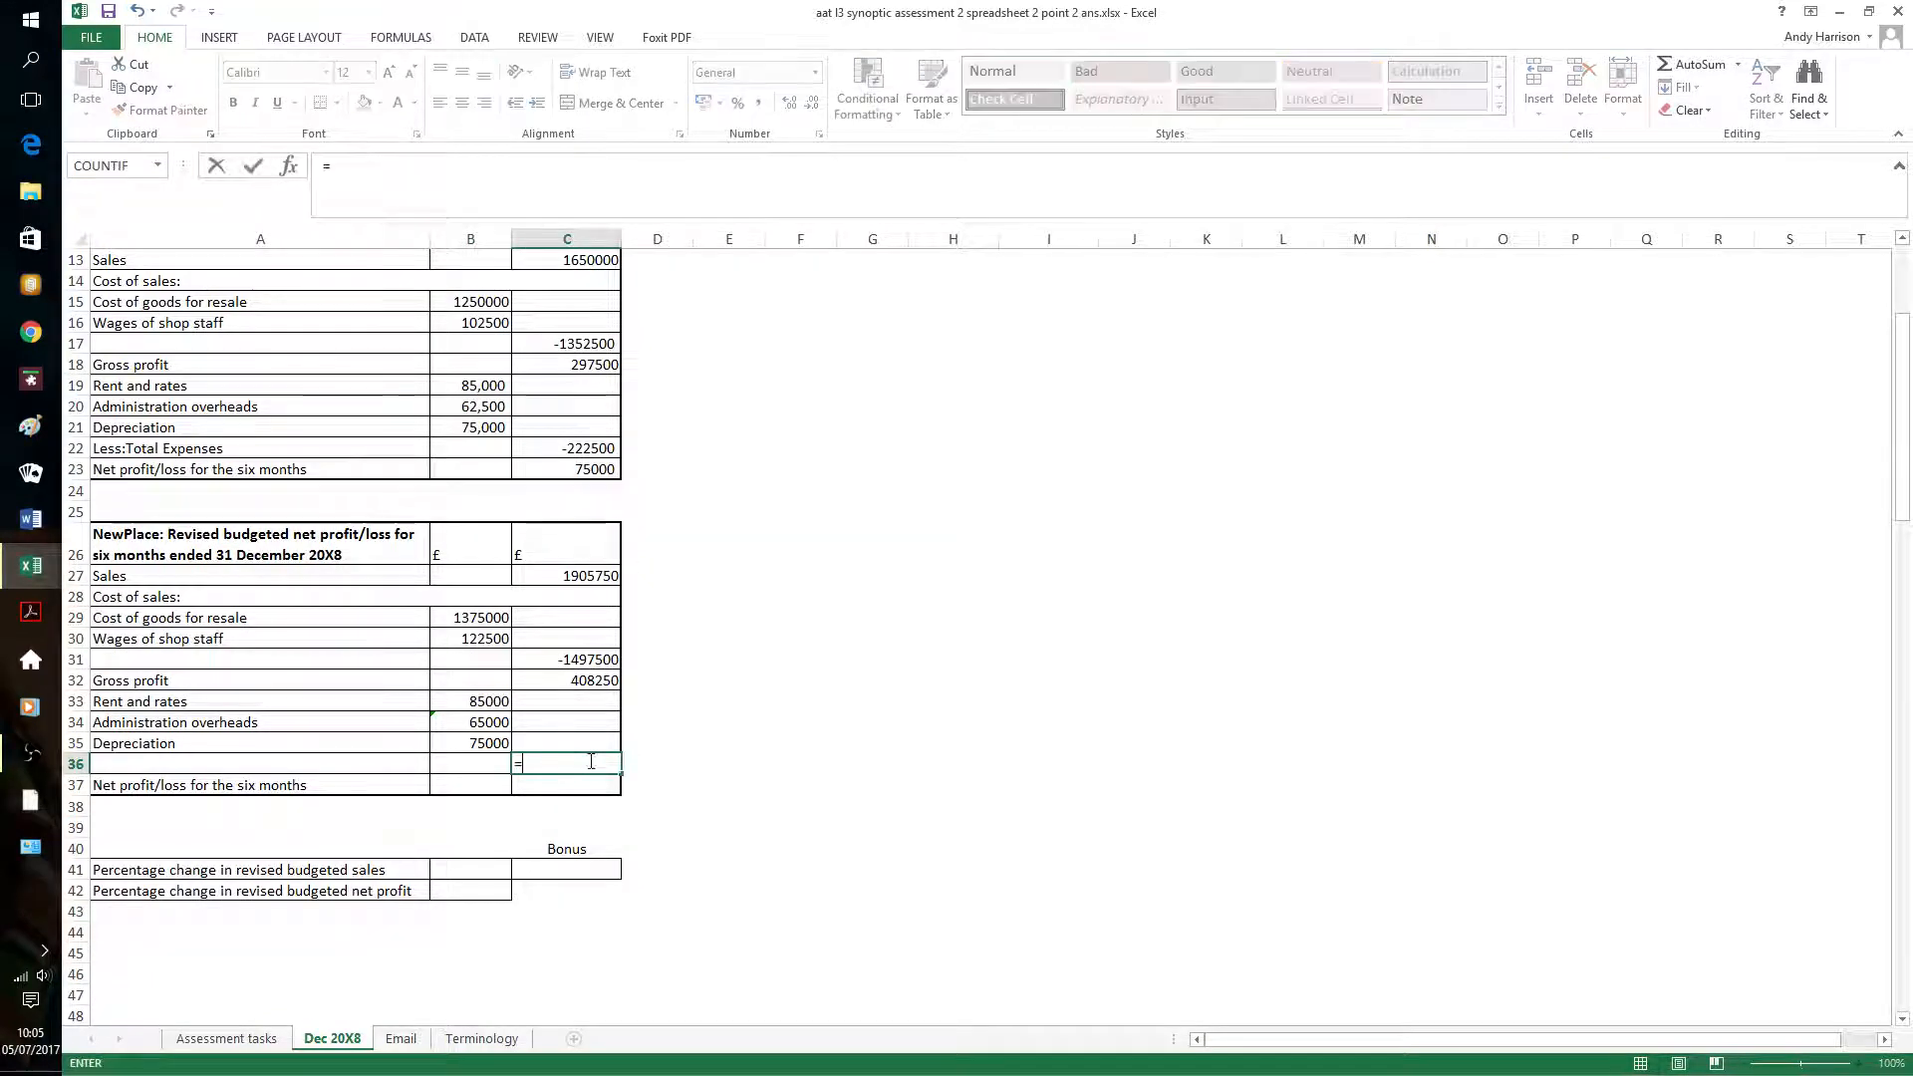
text(0-sum()
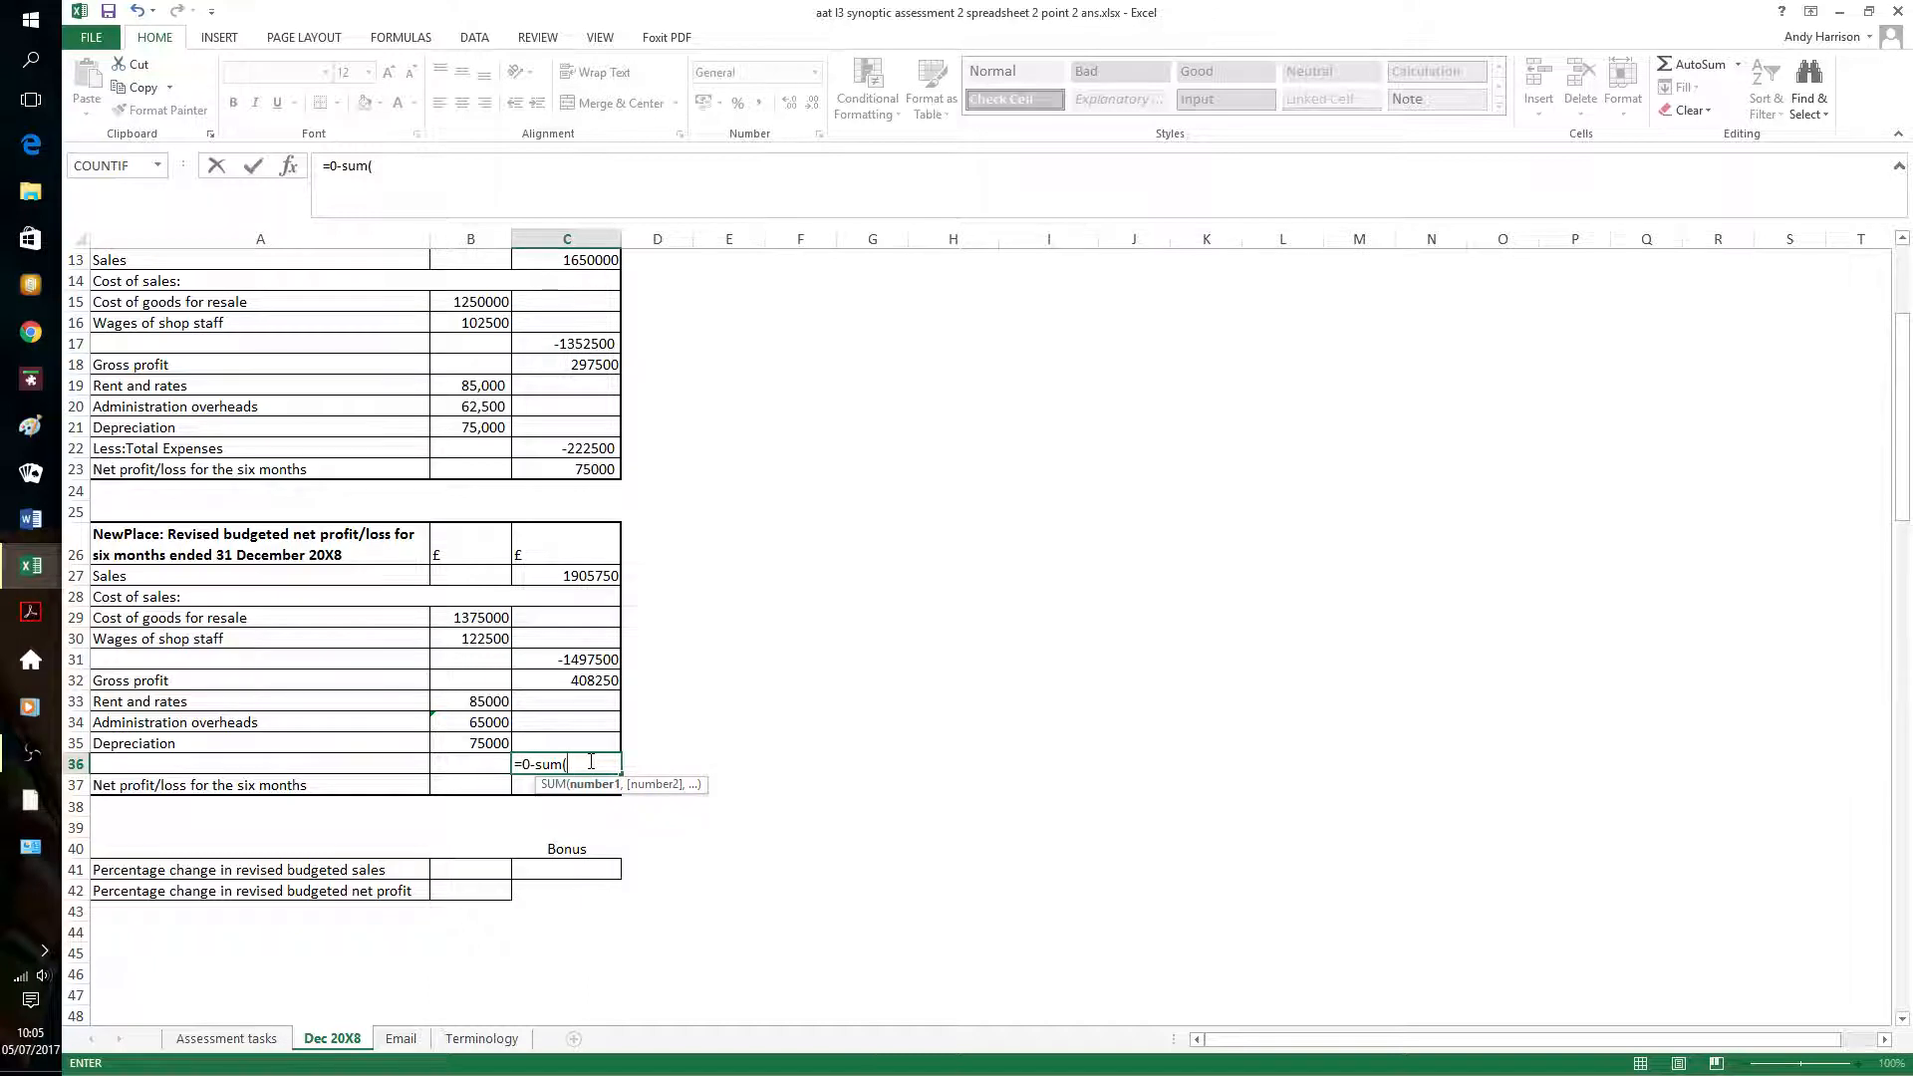
text(b33)
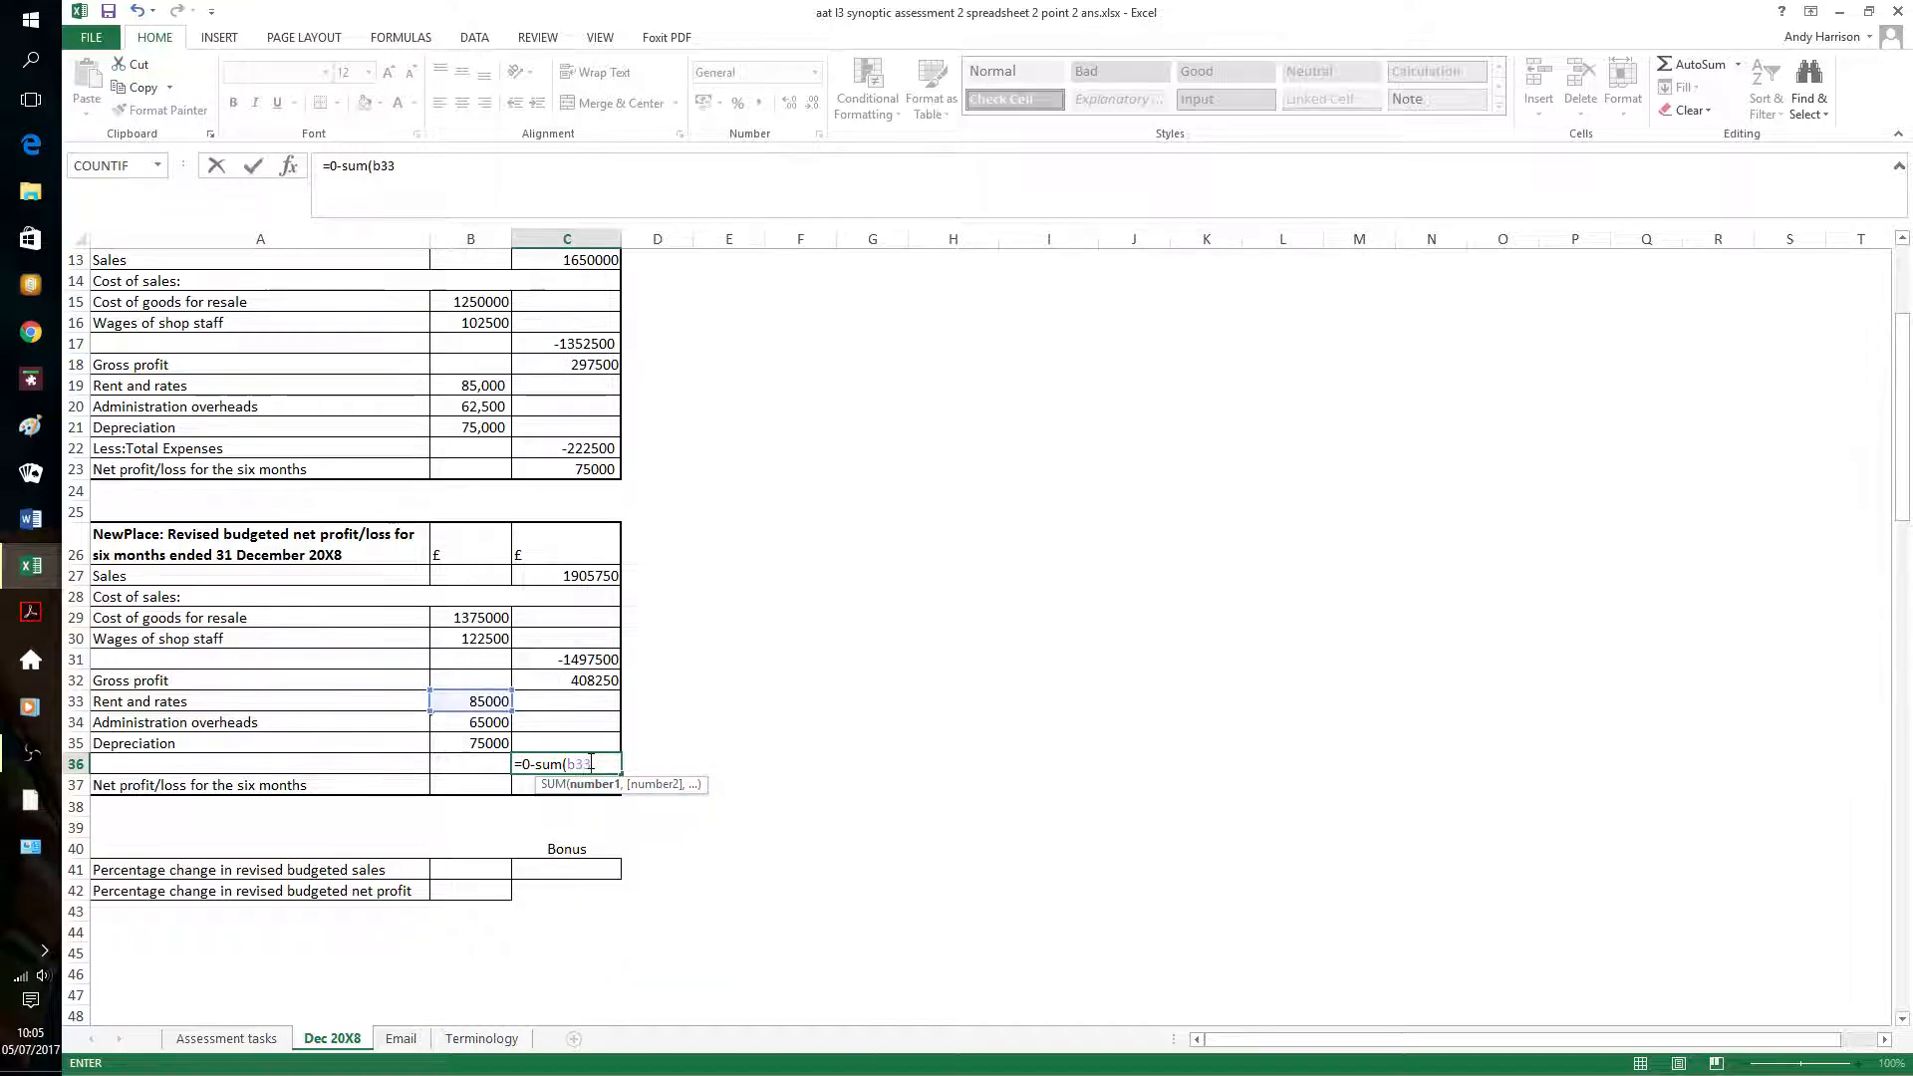
text(:b35)
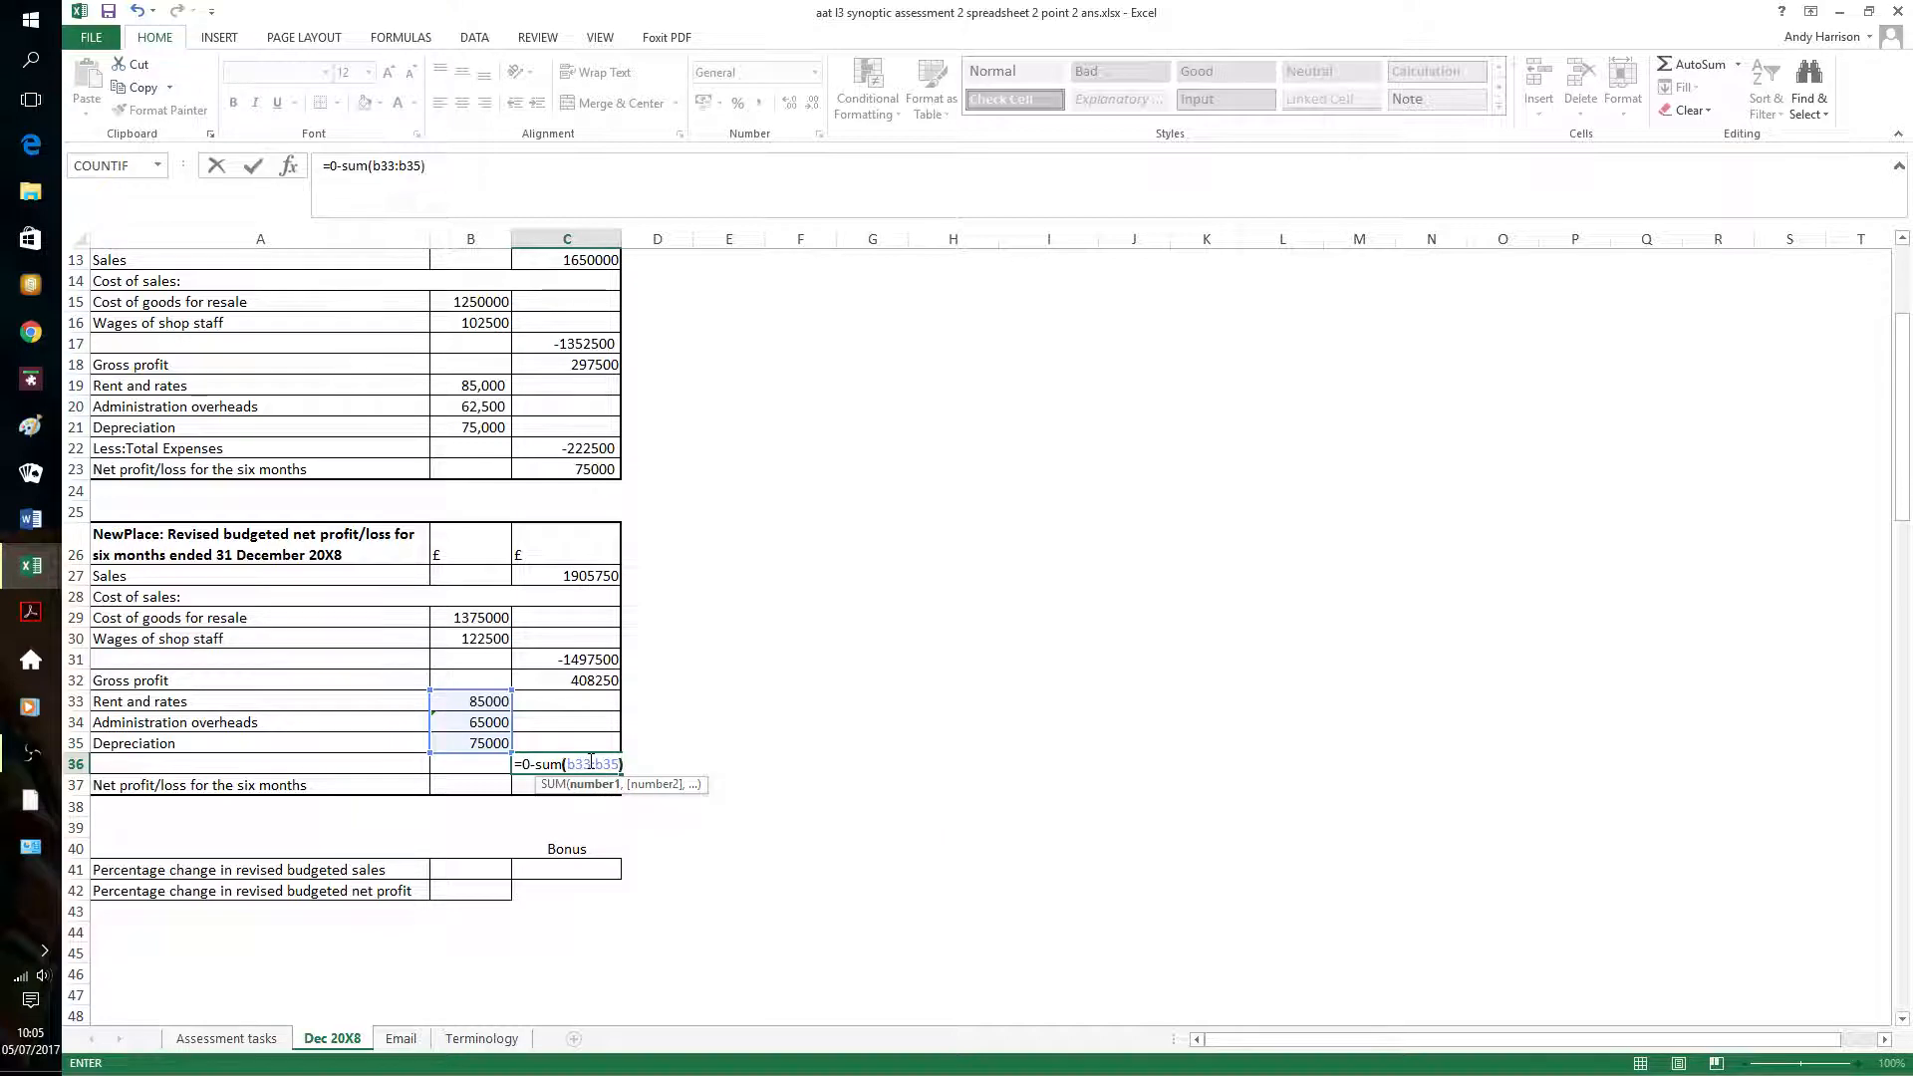
text())
key(Return)
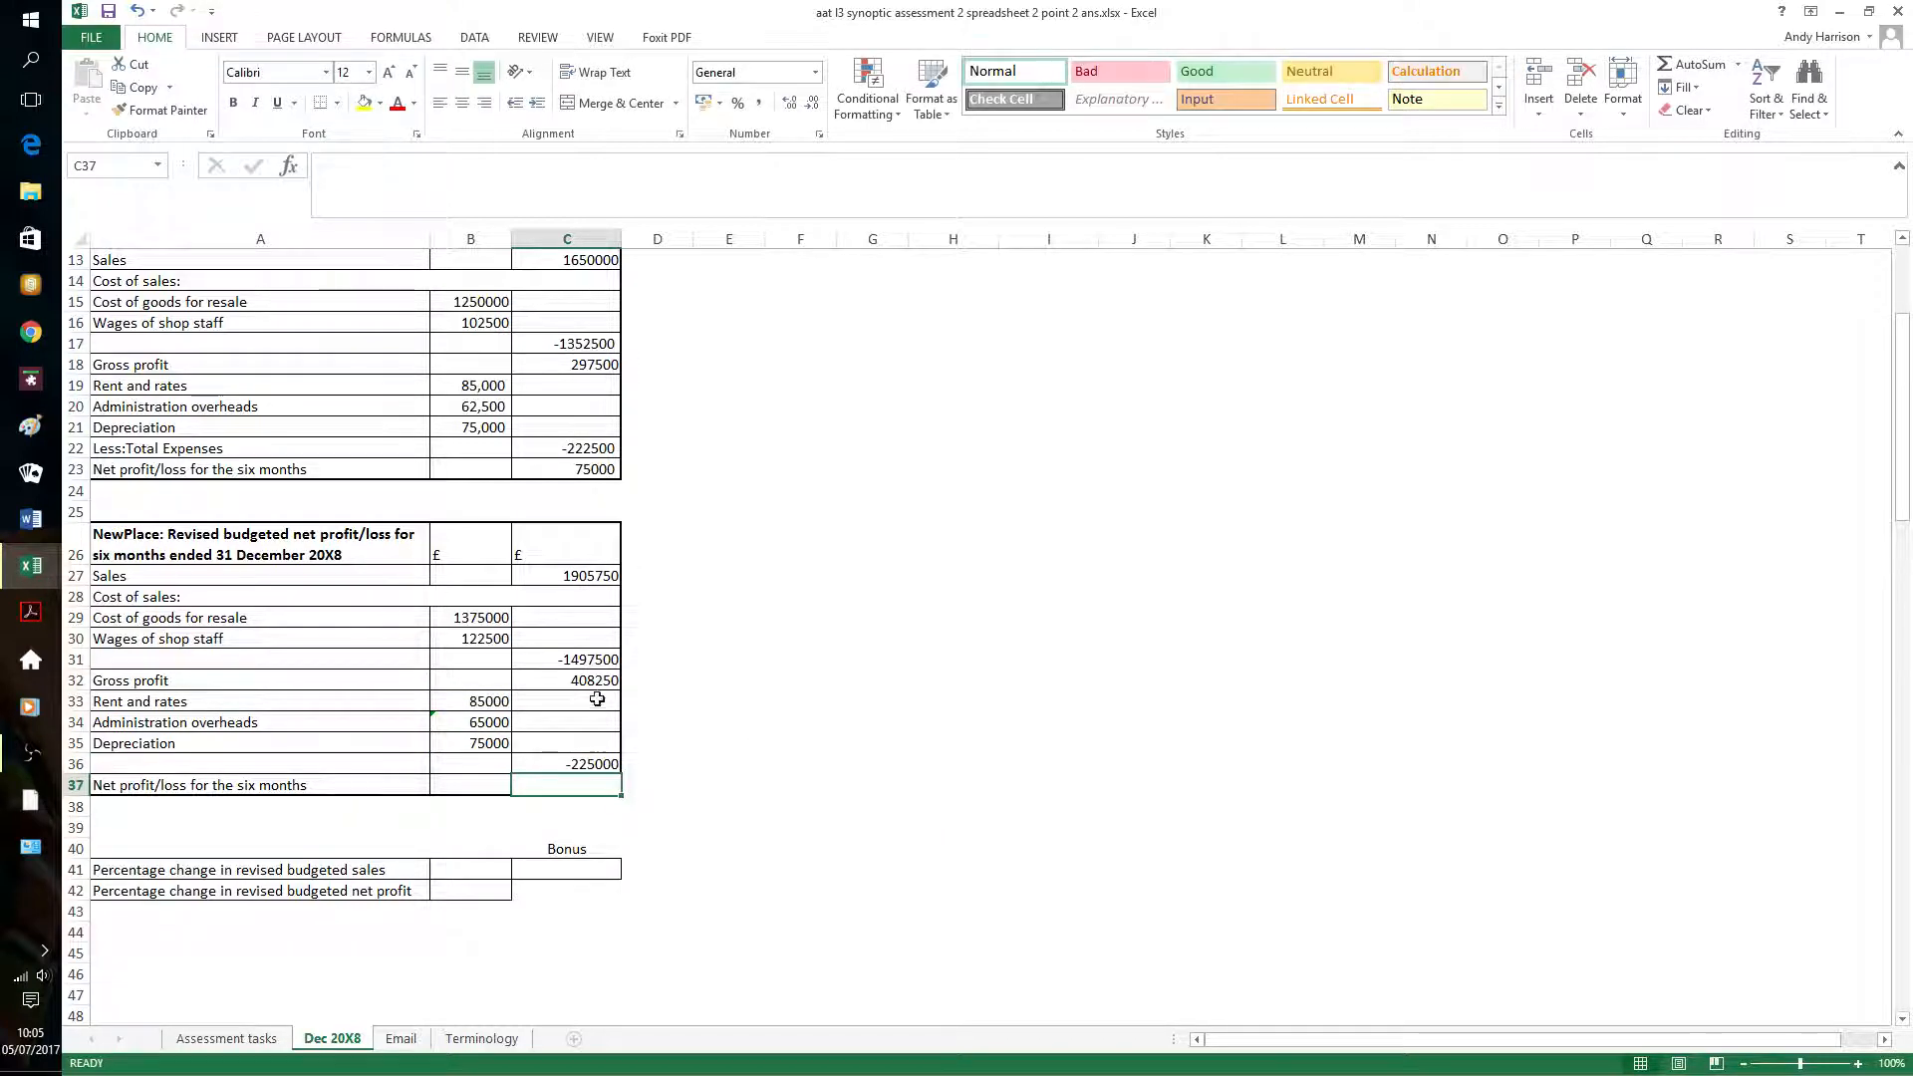
Try to calculate the revised net profit/loss by applying AutoSum to the range C32:C37
drag(594, 678, 585, 784)
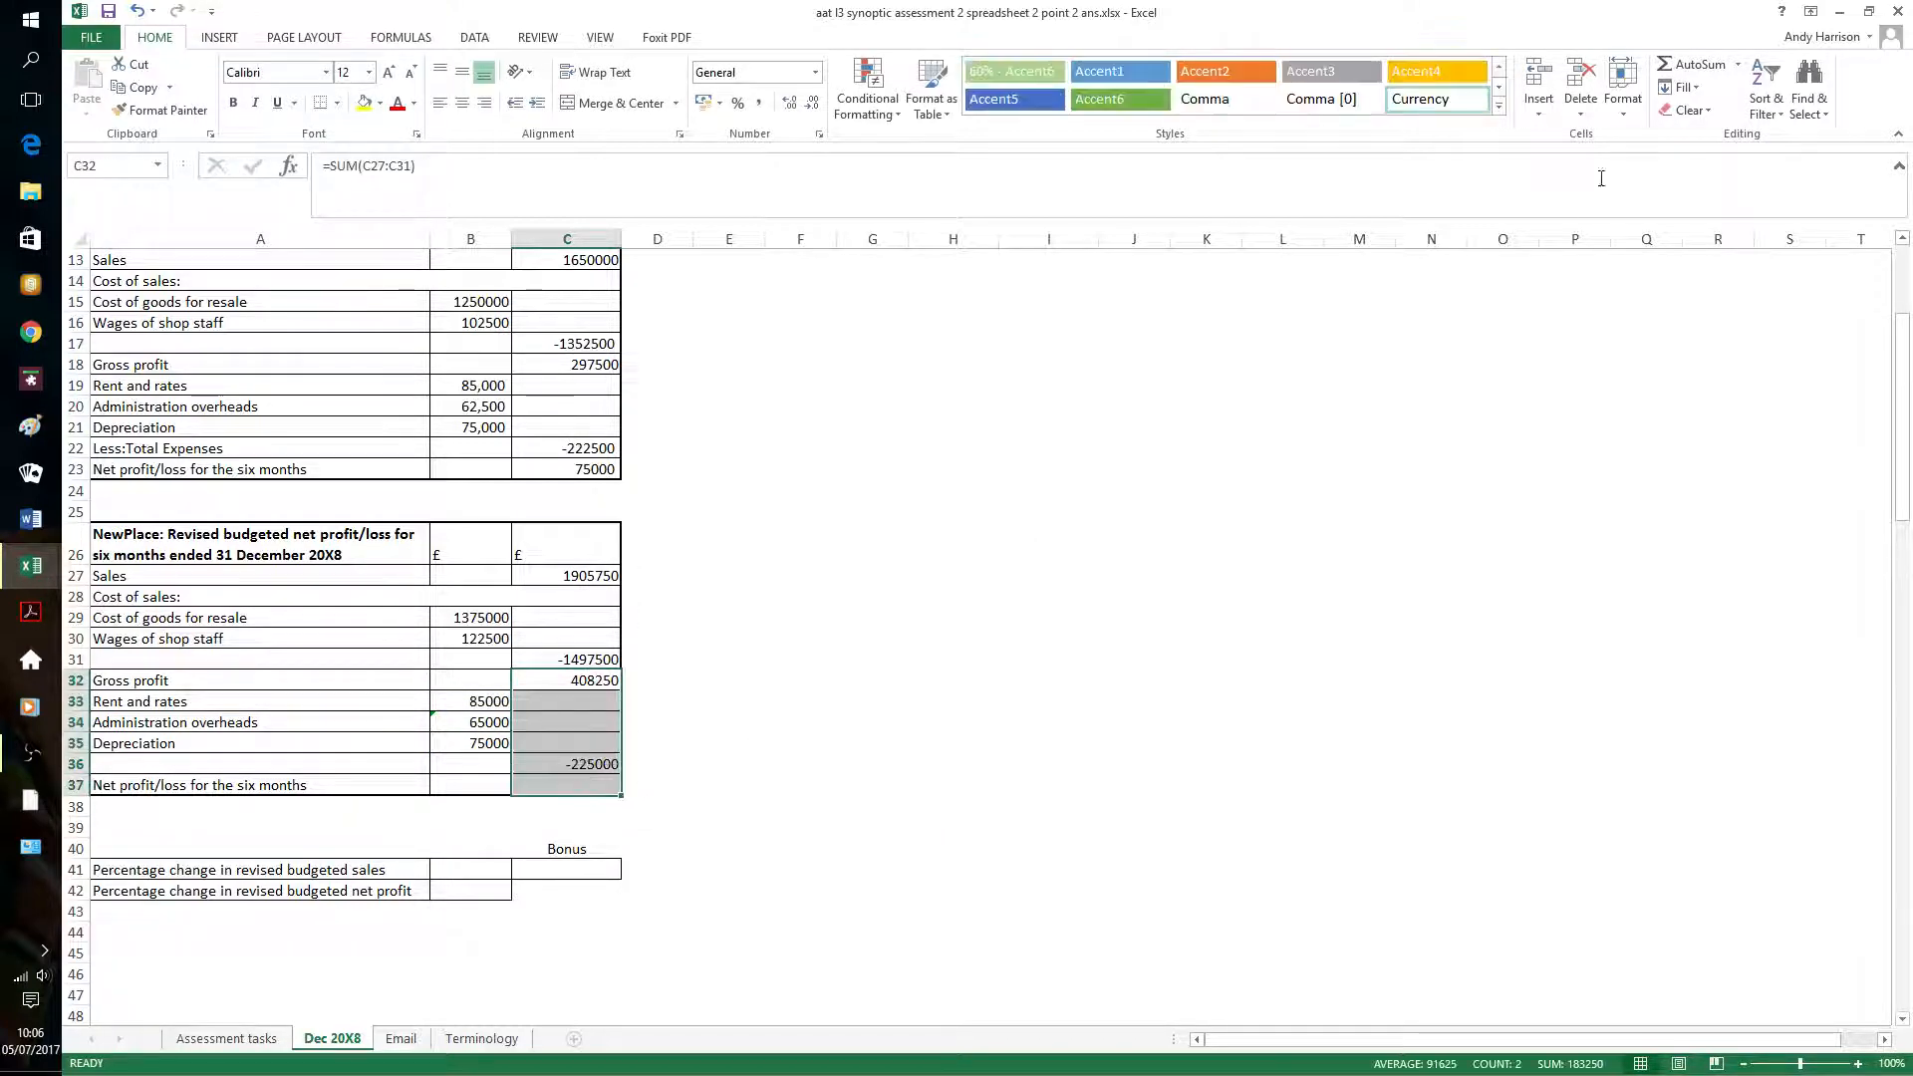
click(1692, 64)
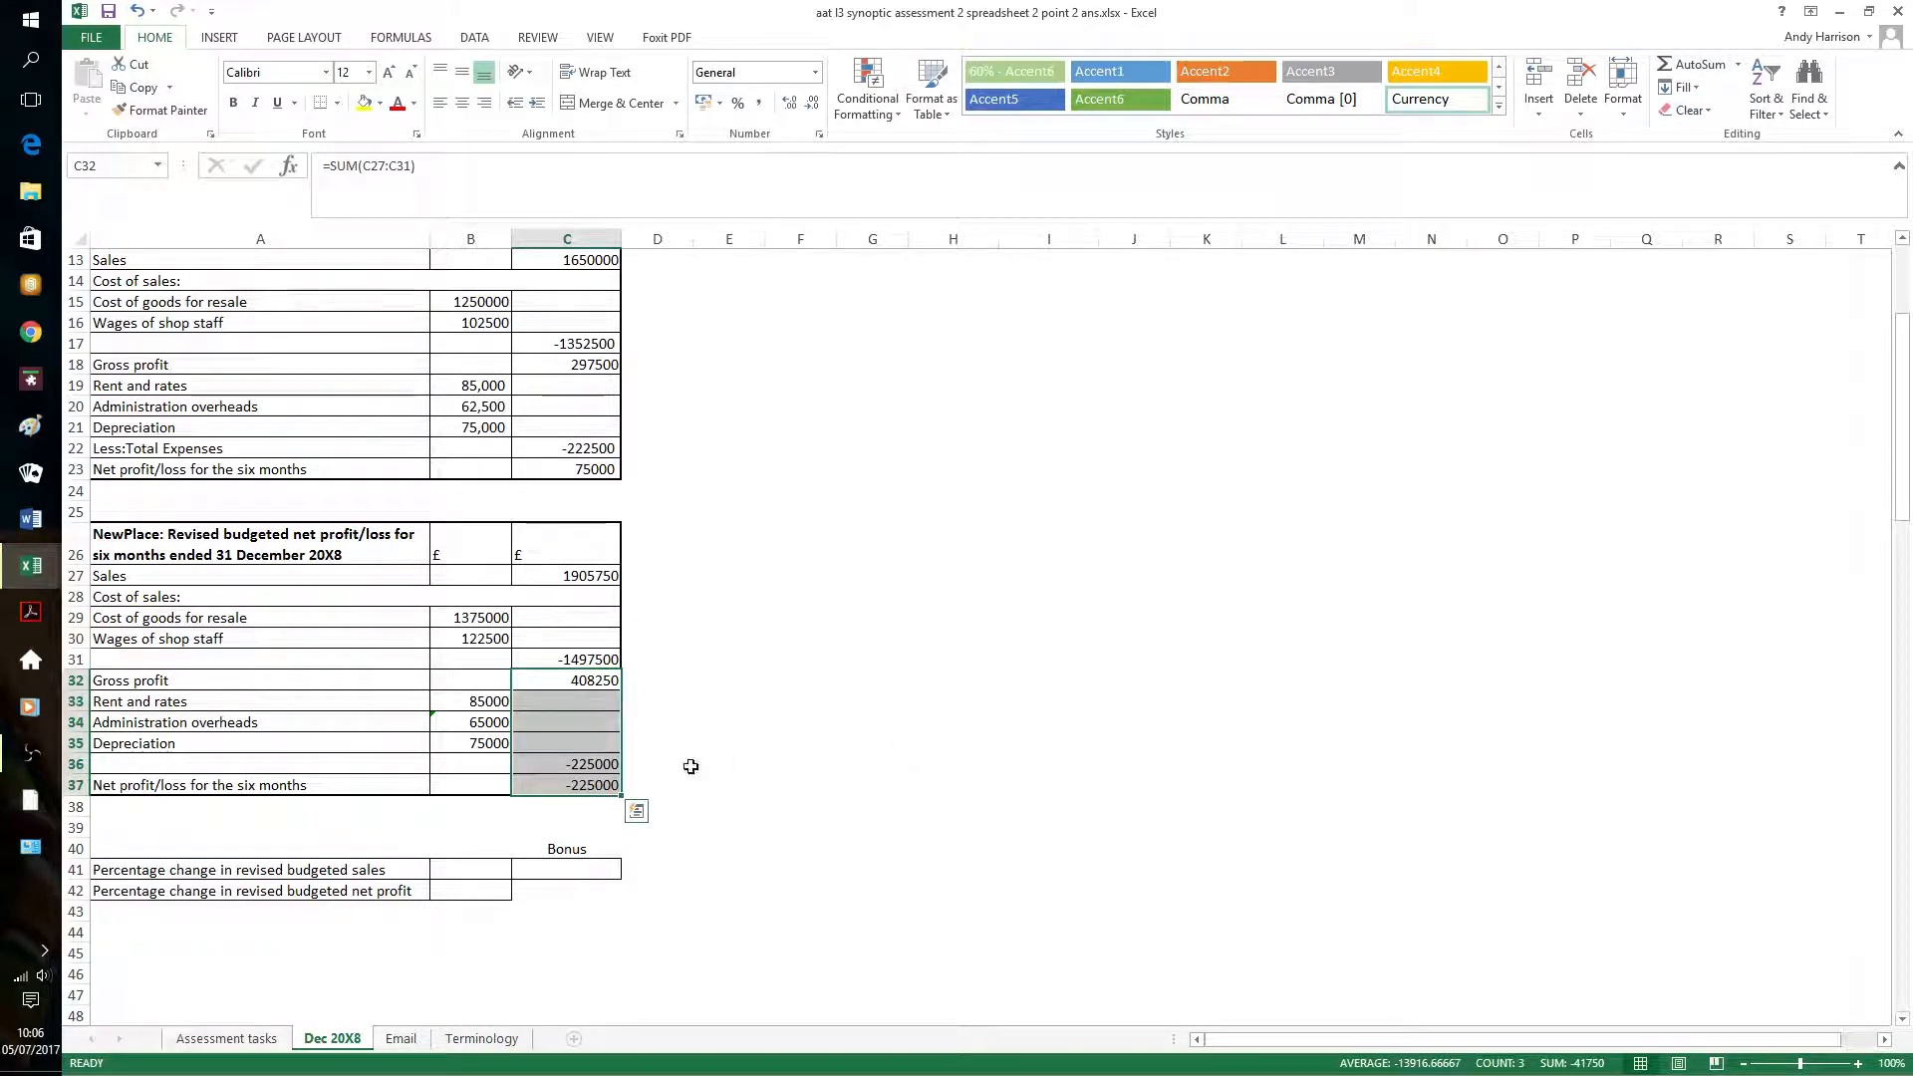
Replace the revised net profit/loss in C37 with the formula =B32+B36
click(592, 787)
text(=)
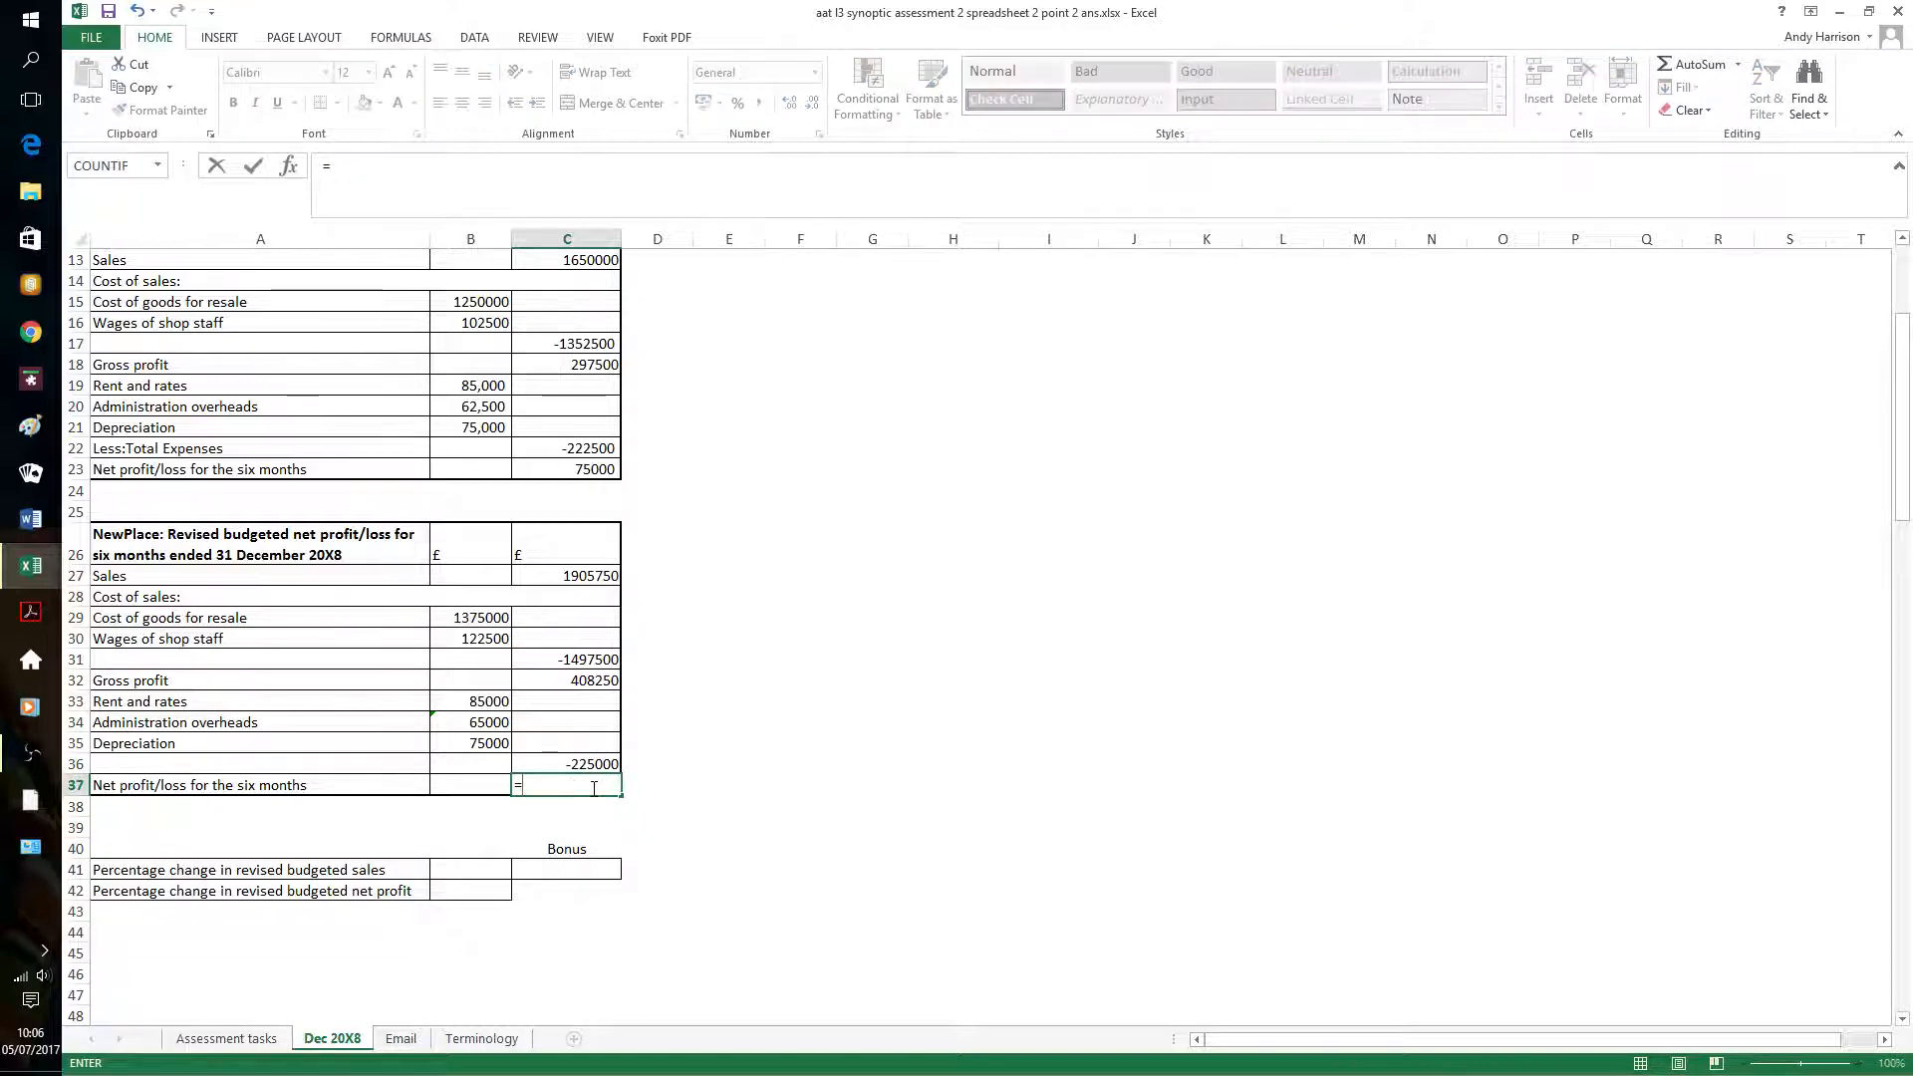
text(b32-)
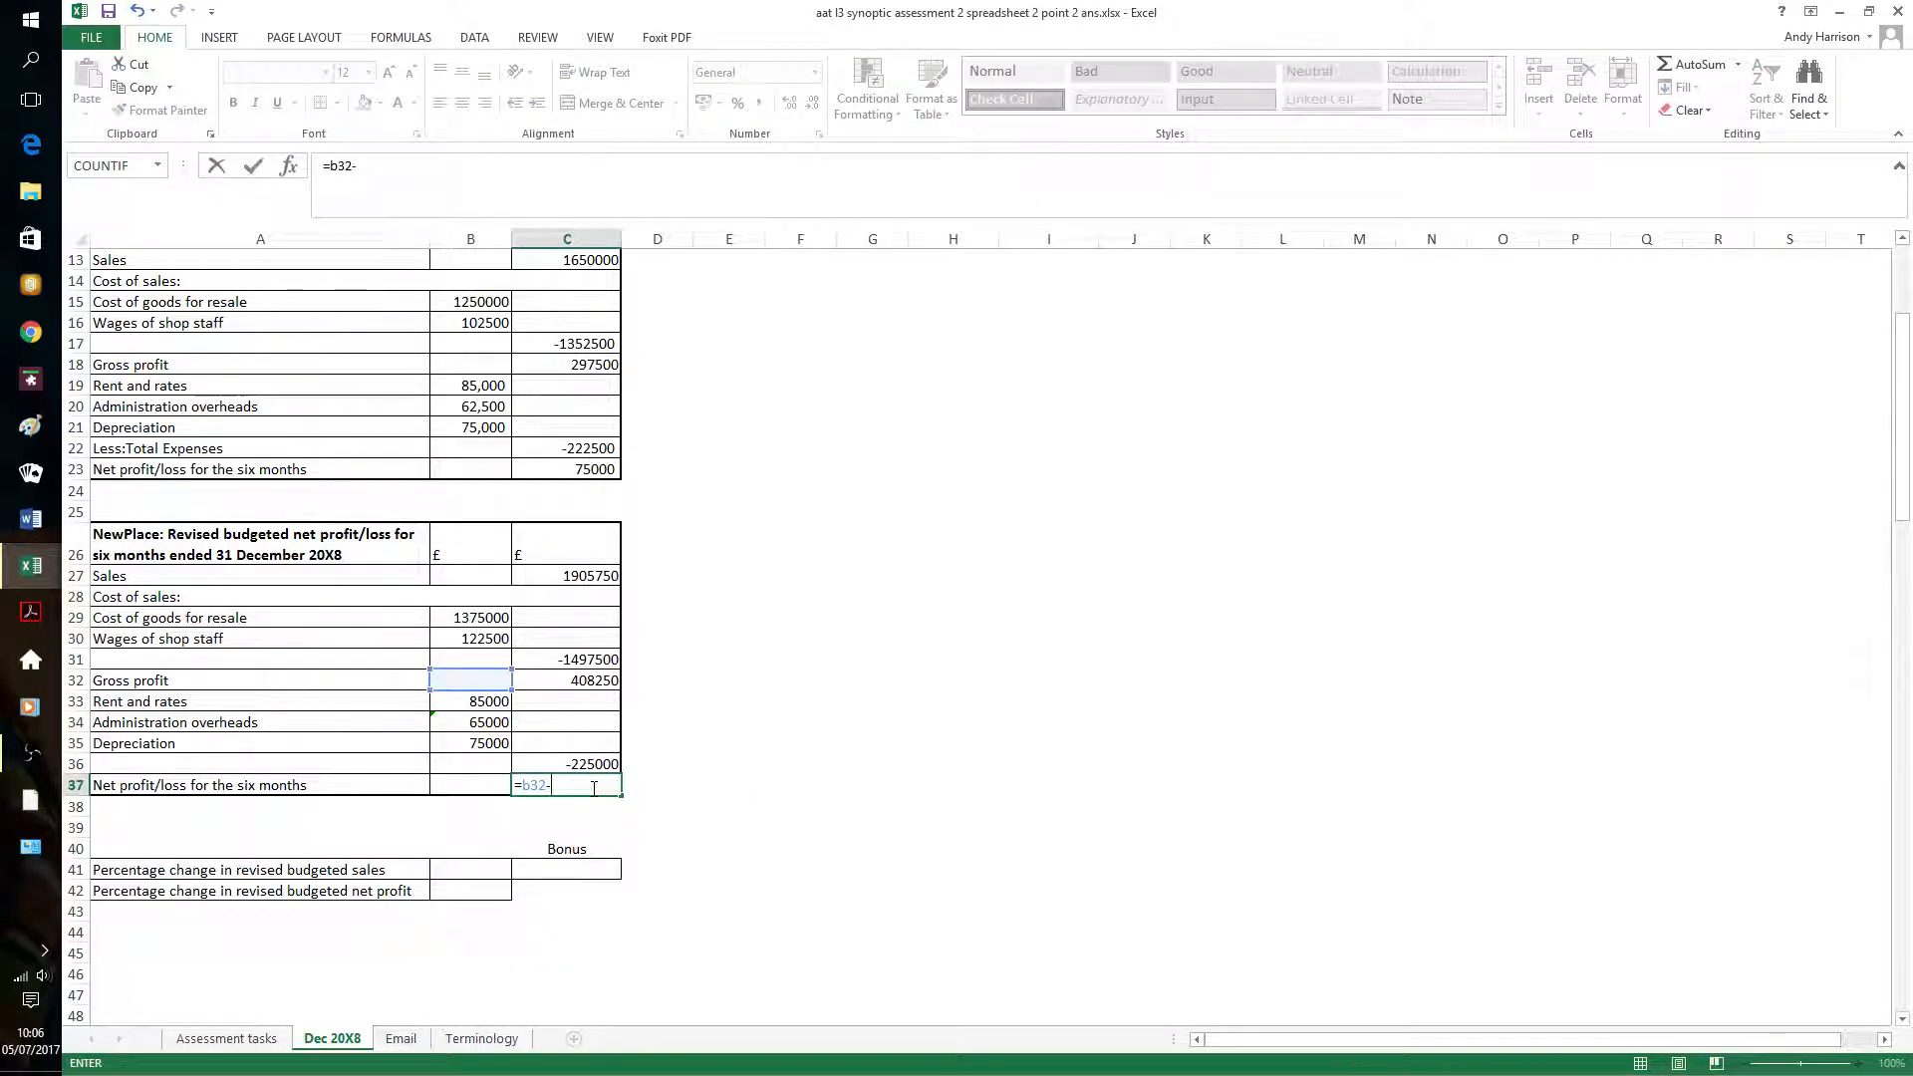
key(BackSpace)
key(BackSpace)
text(+b36)
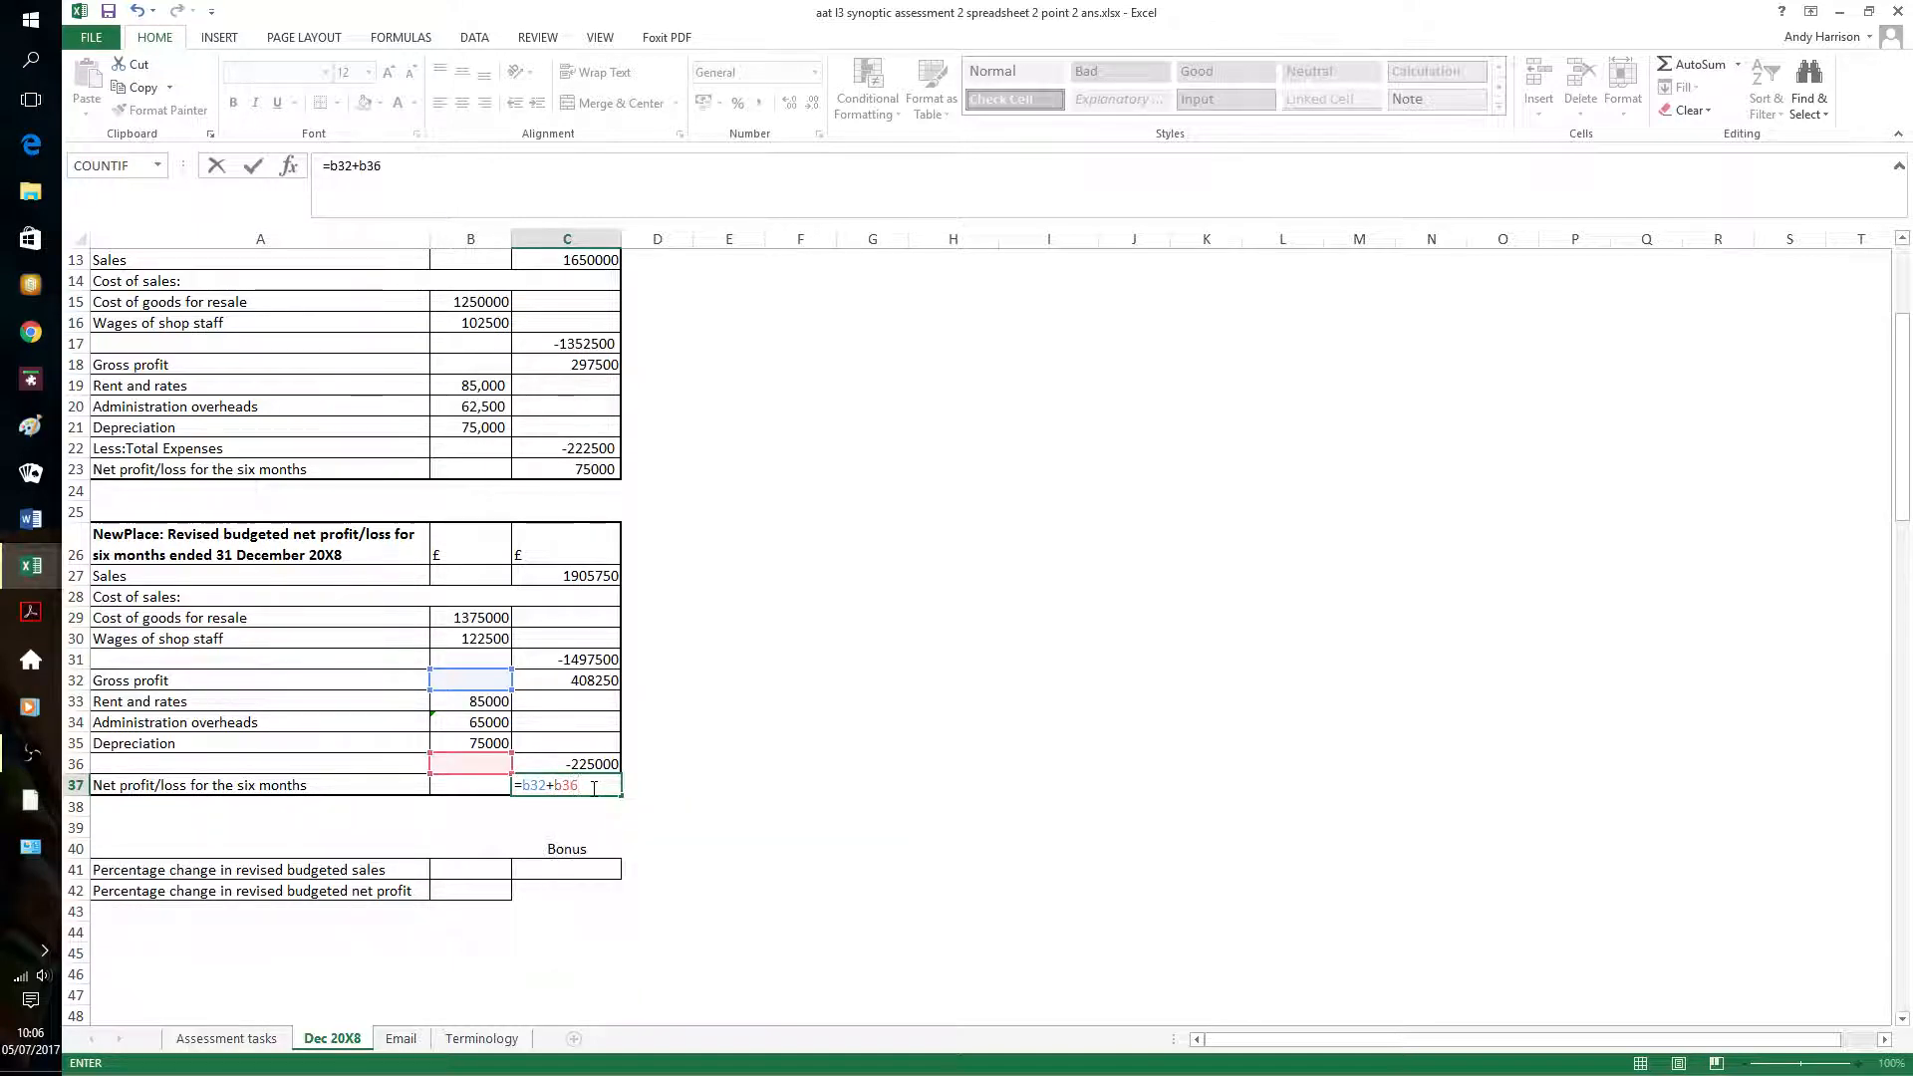
key(Return)
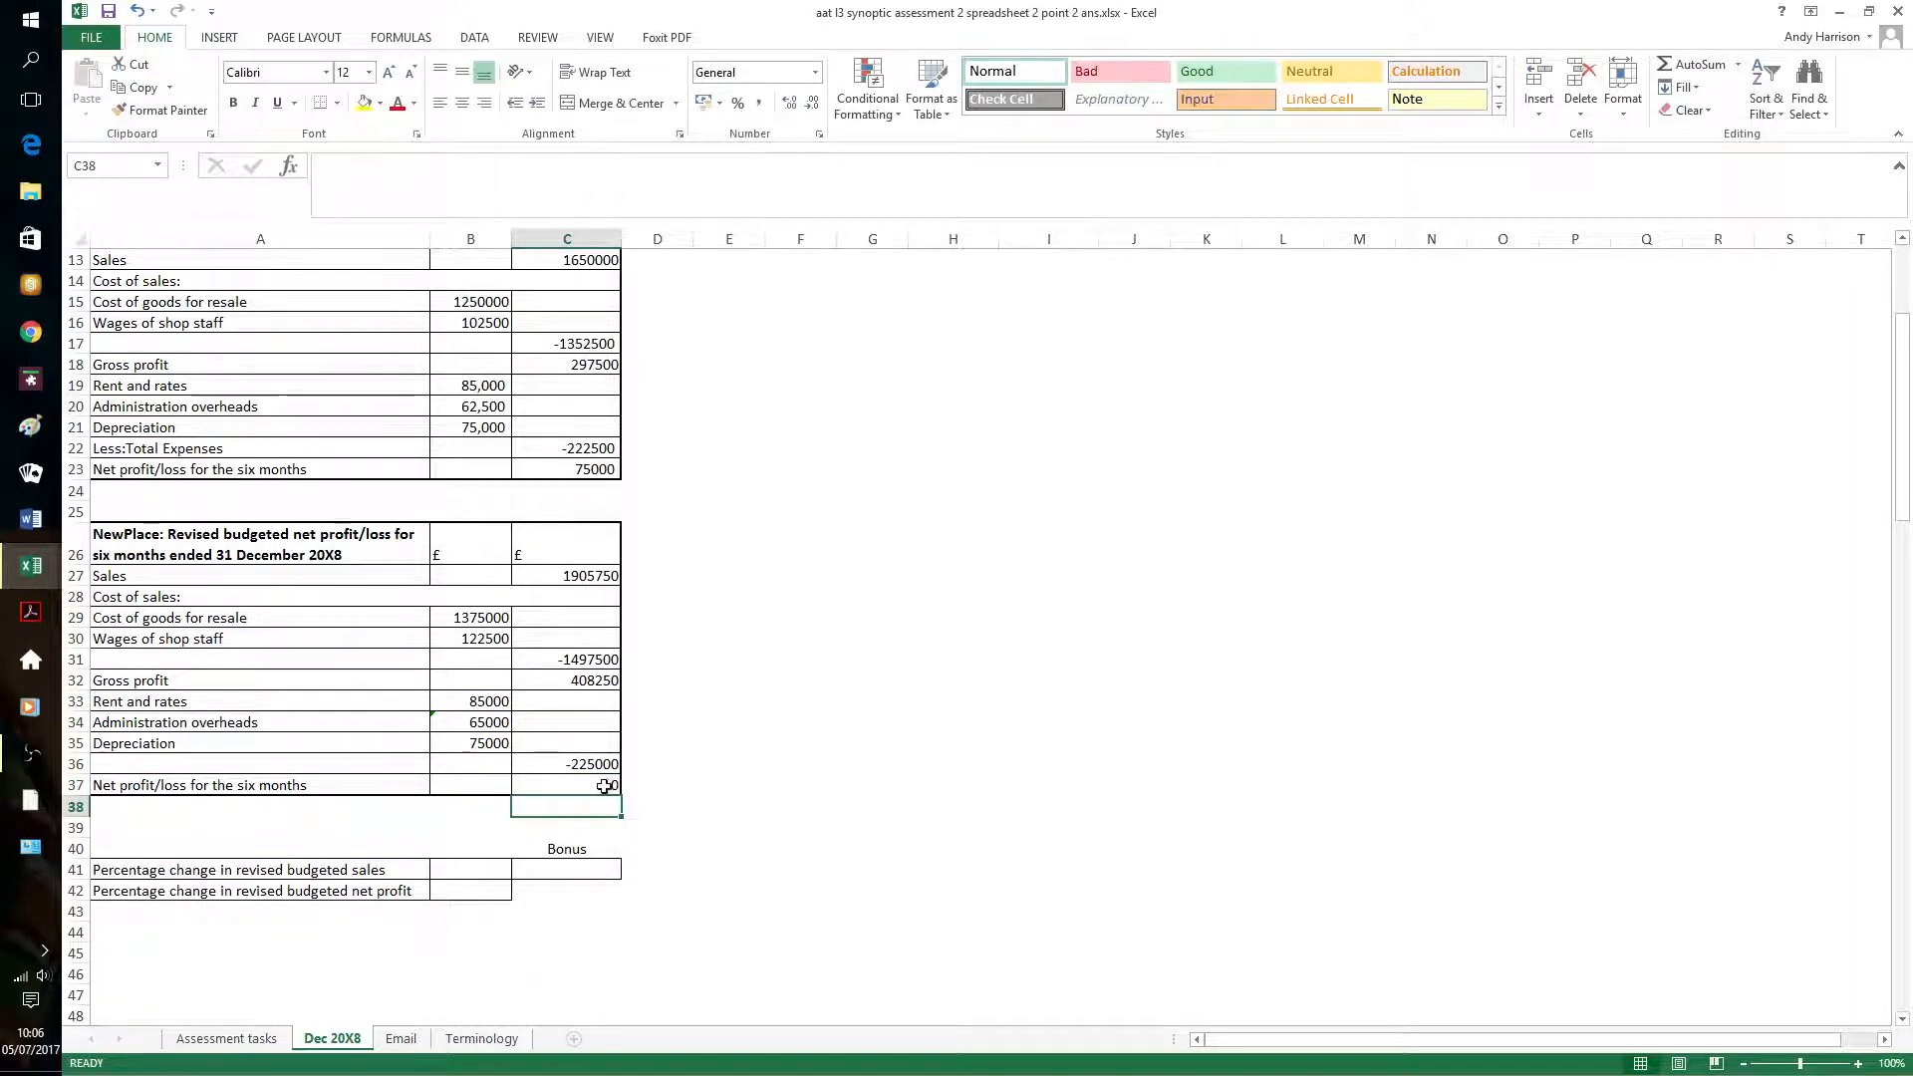
Correct the net profit/loss formula in C37 to =C32+C36 so it refers to column C
click(598, 786)
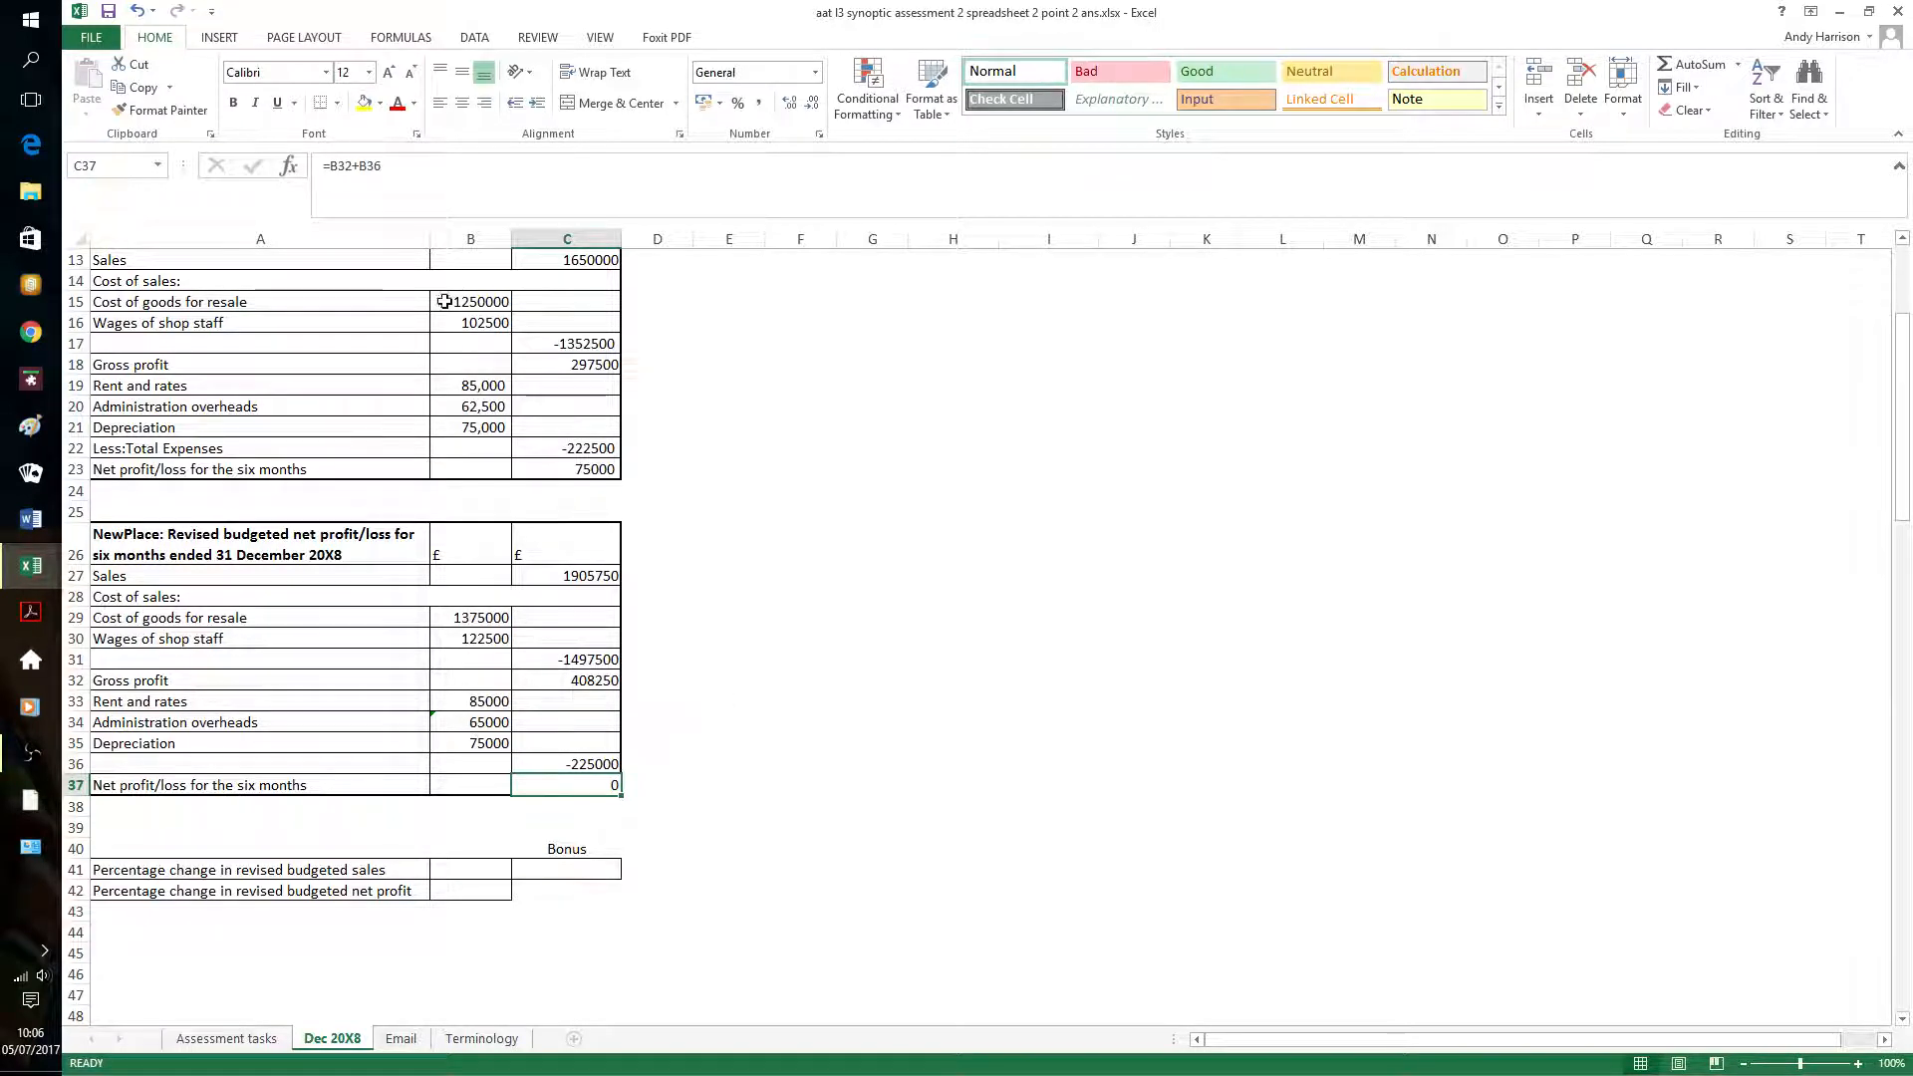
click(334, 166)
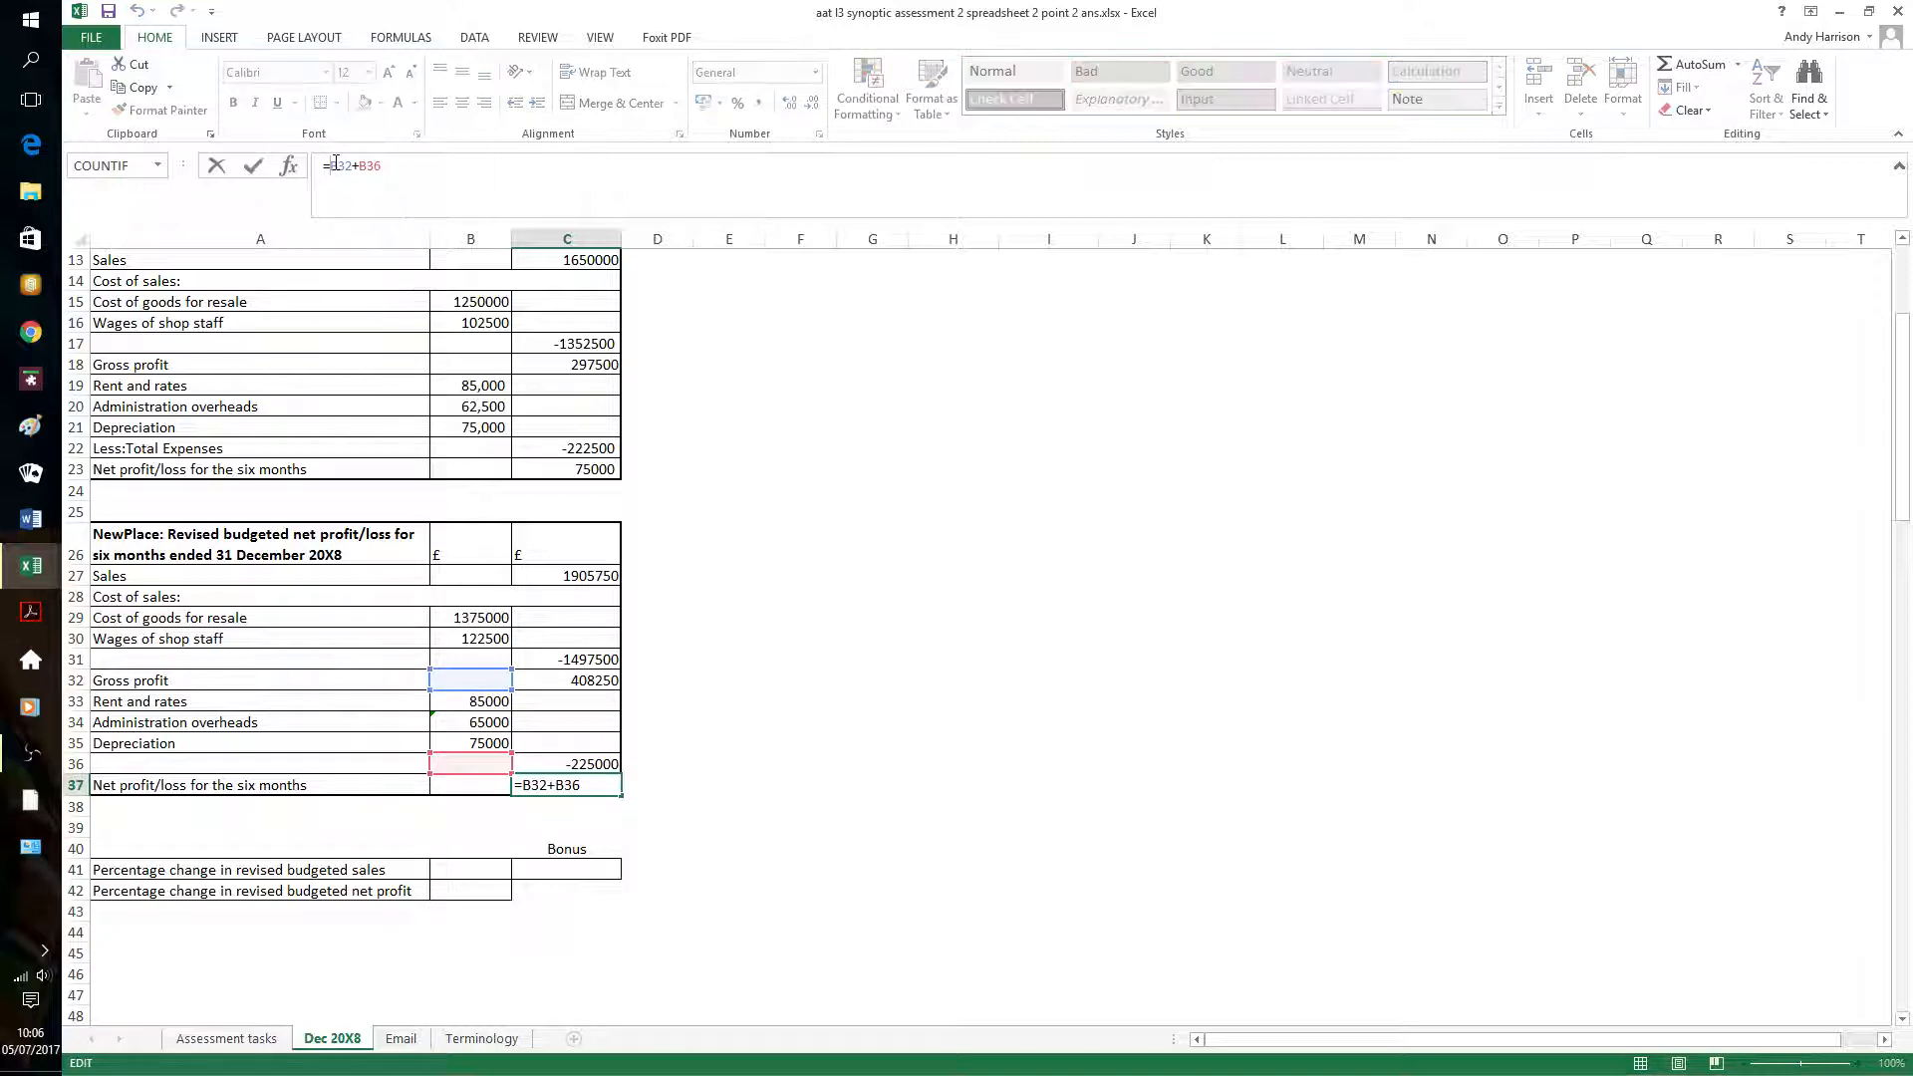
text(c)
key(Delete)
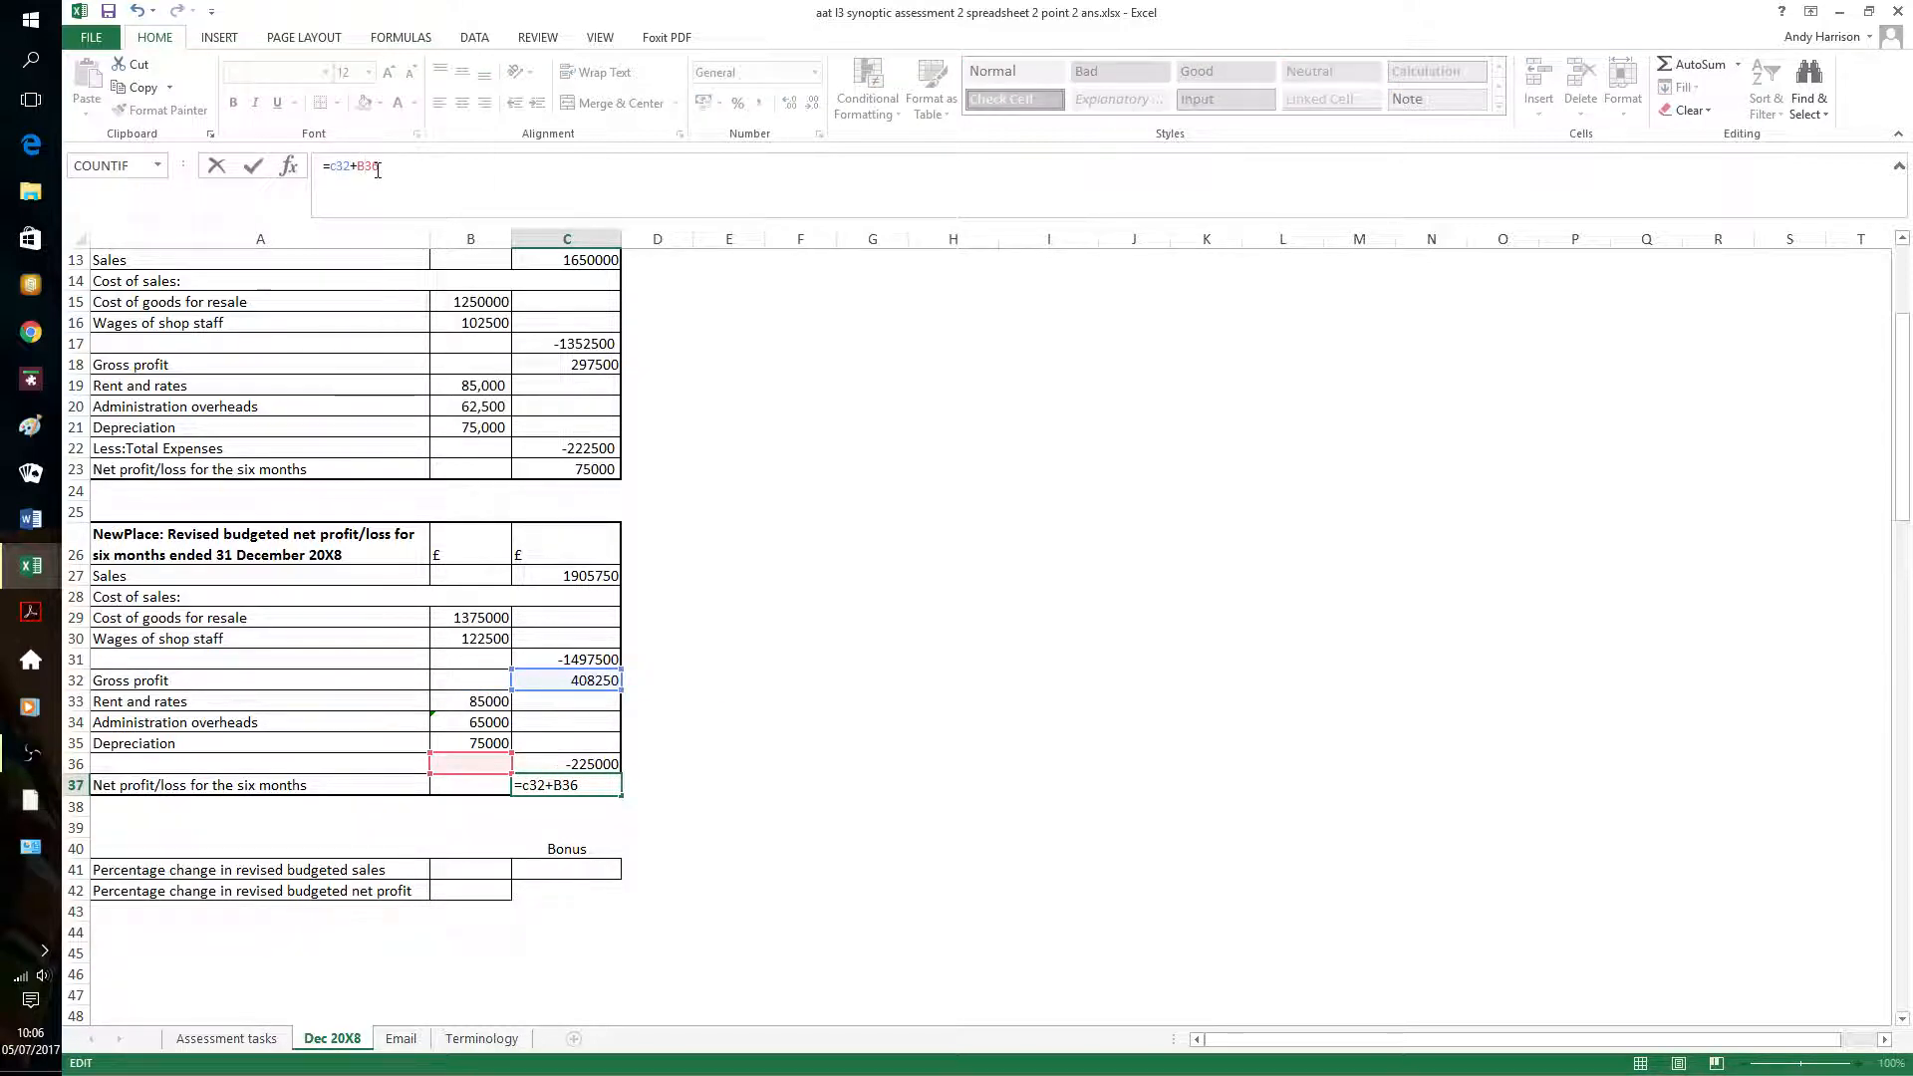
key(Delete)
text(c)
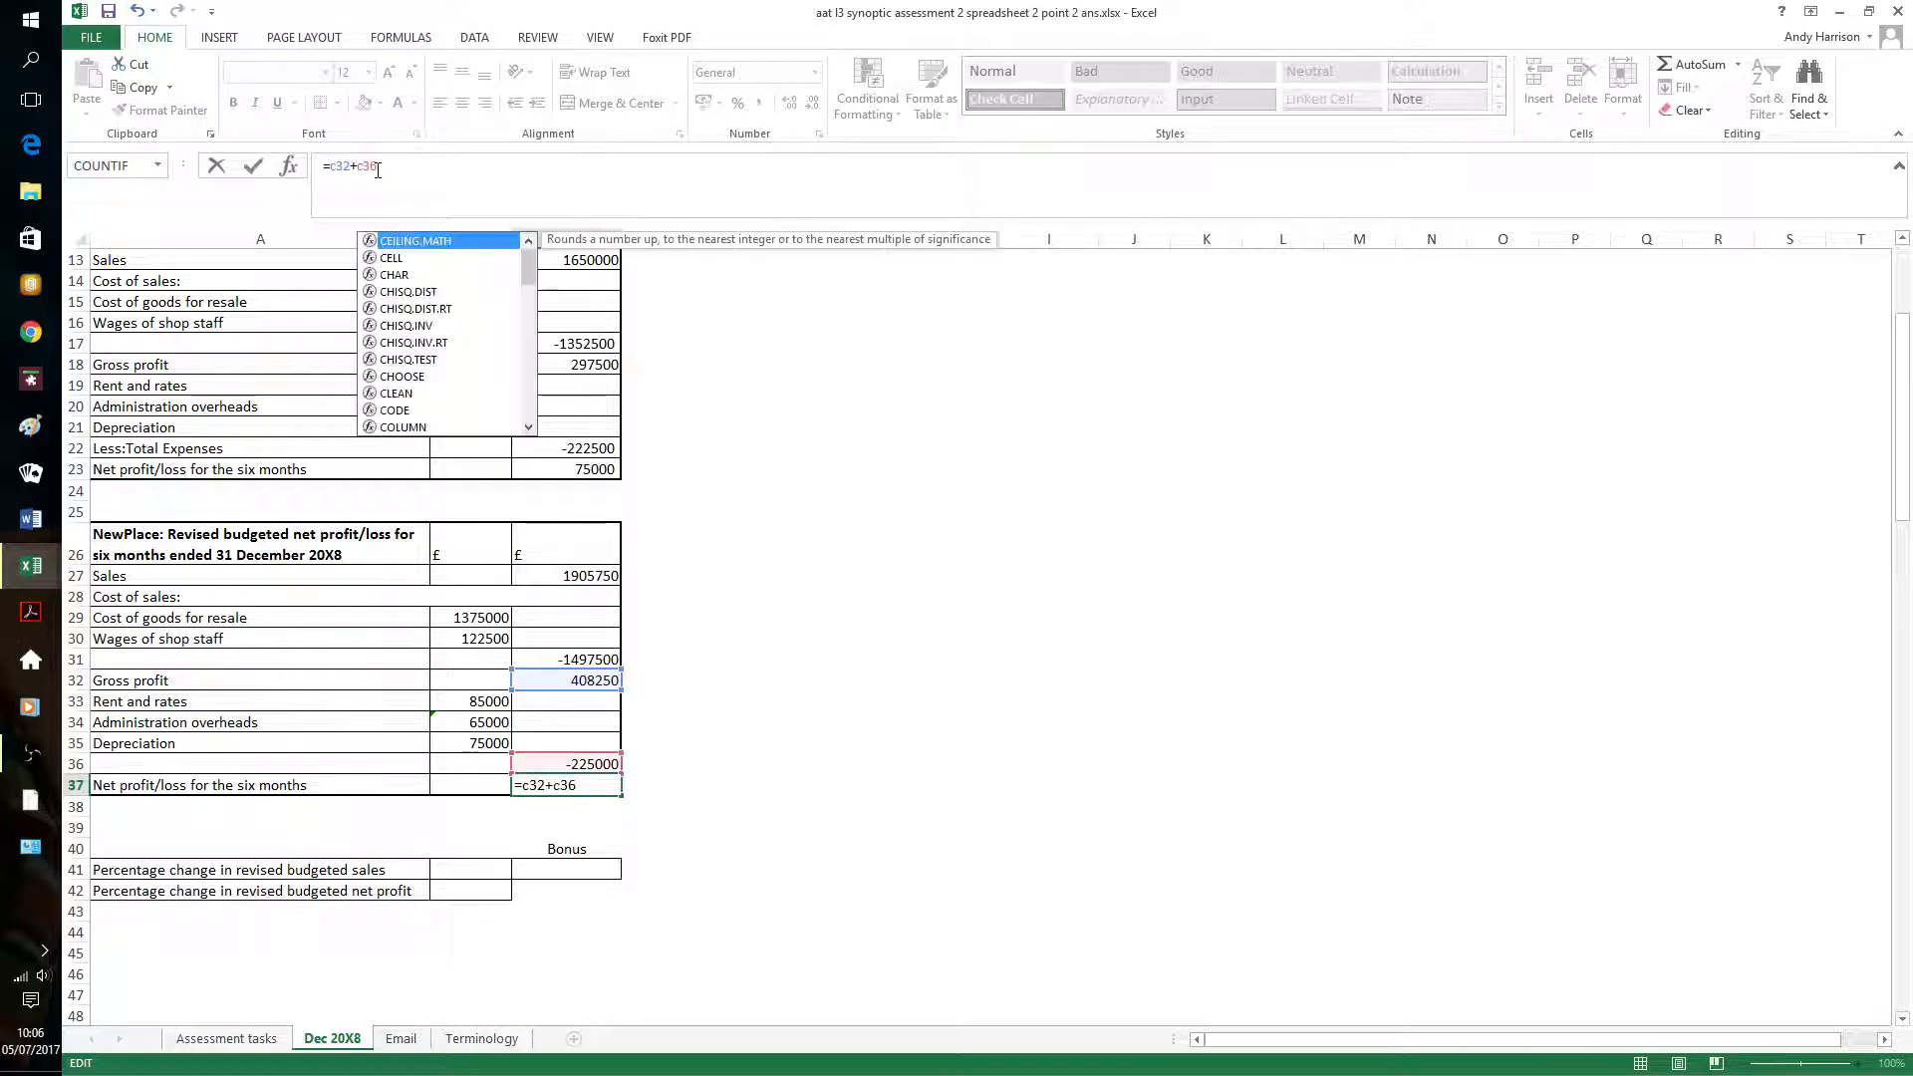
key(Return)
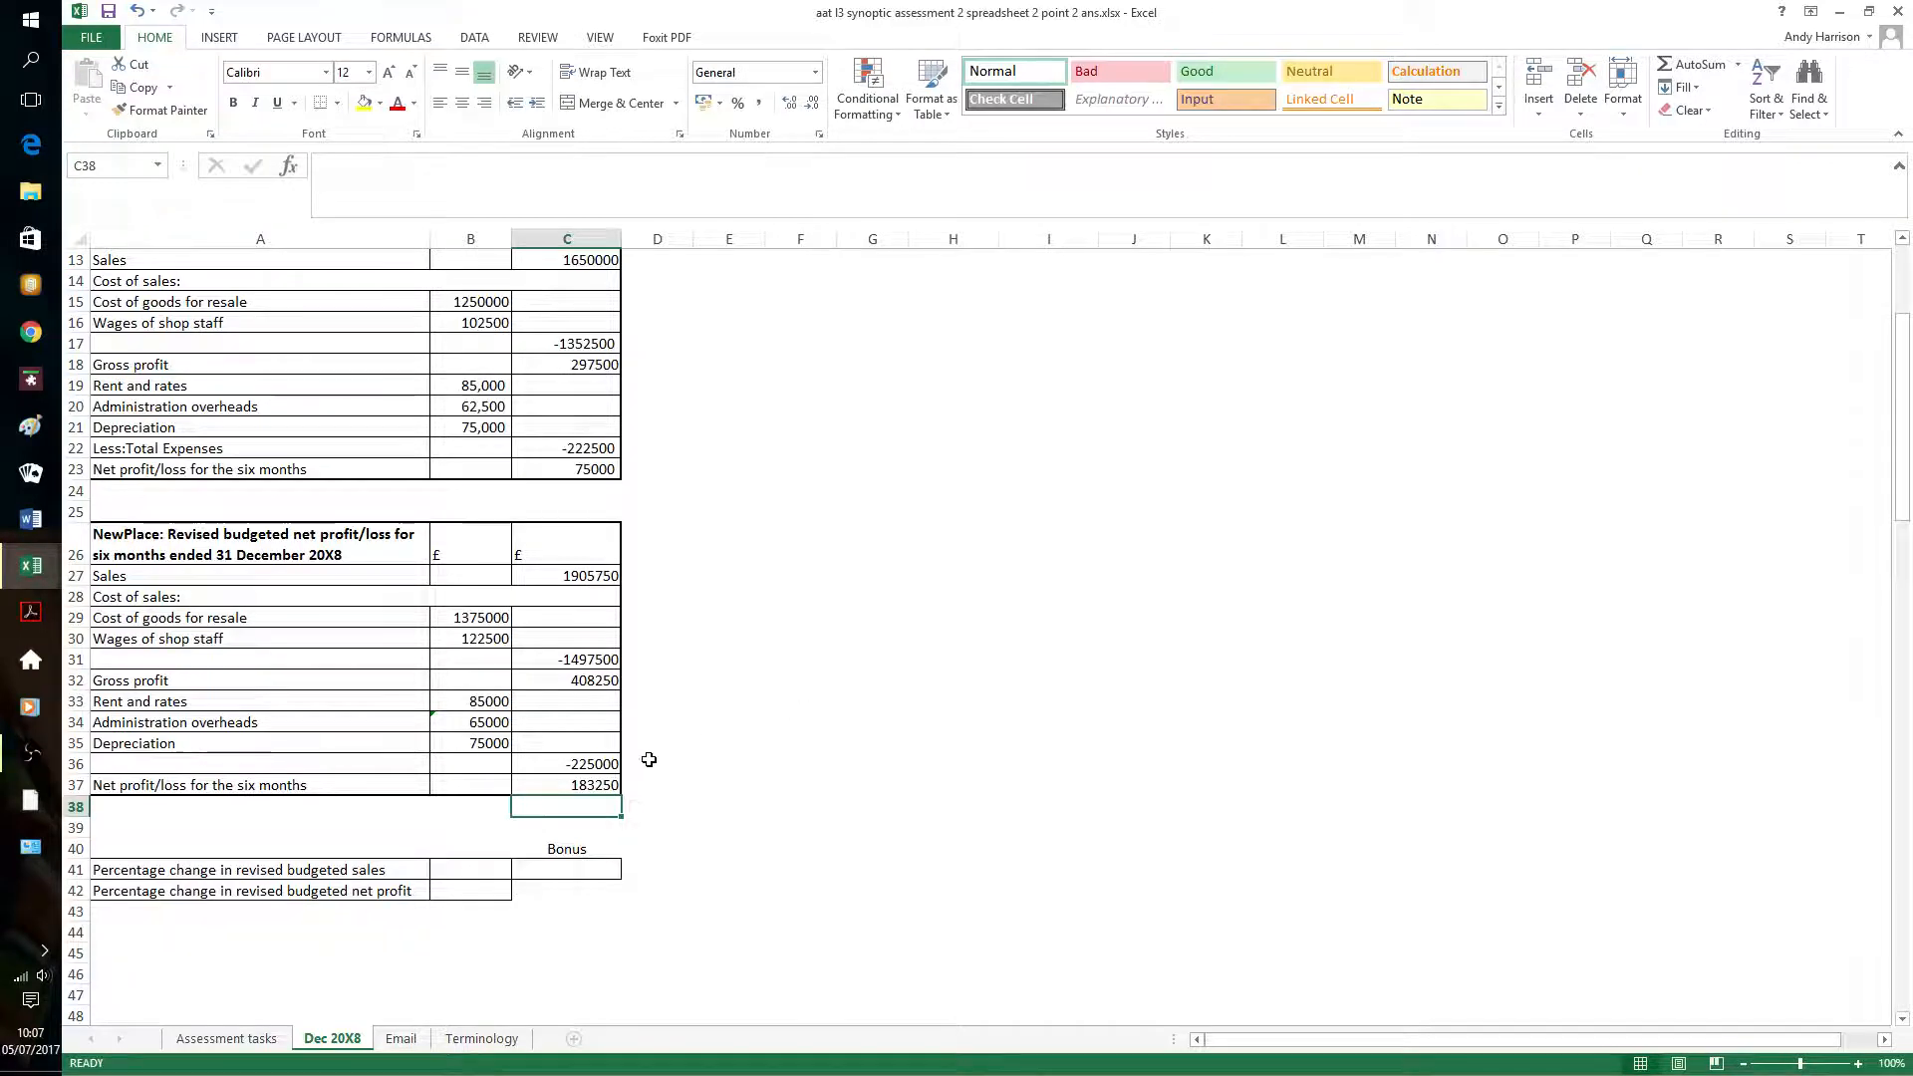
Add a conditional formatting rule to the revised budget figures B27:C37 showing values less than 0 in Red Text
drag(470, 576, 528, 782)
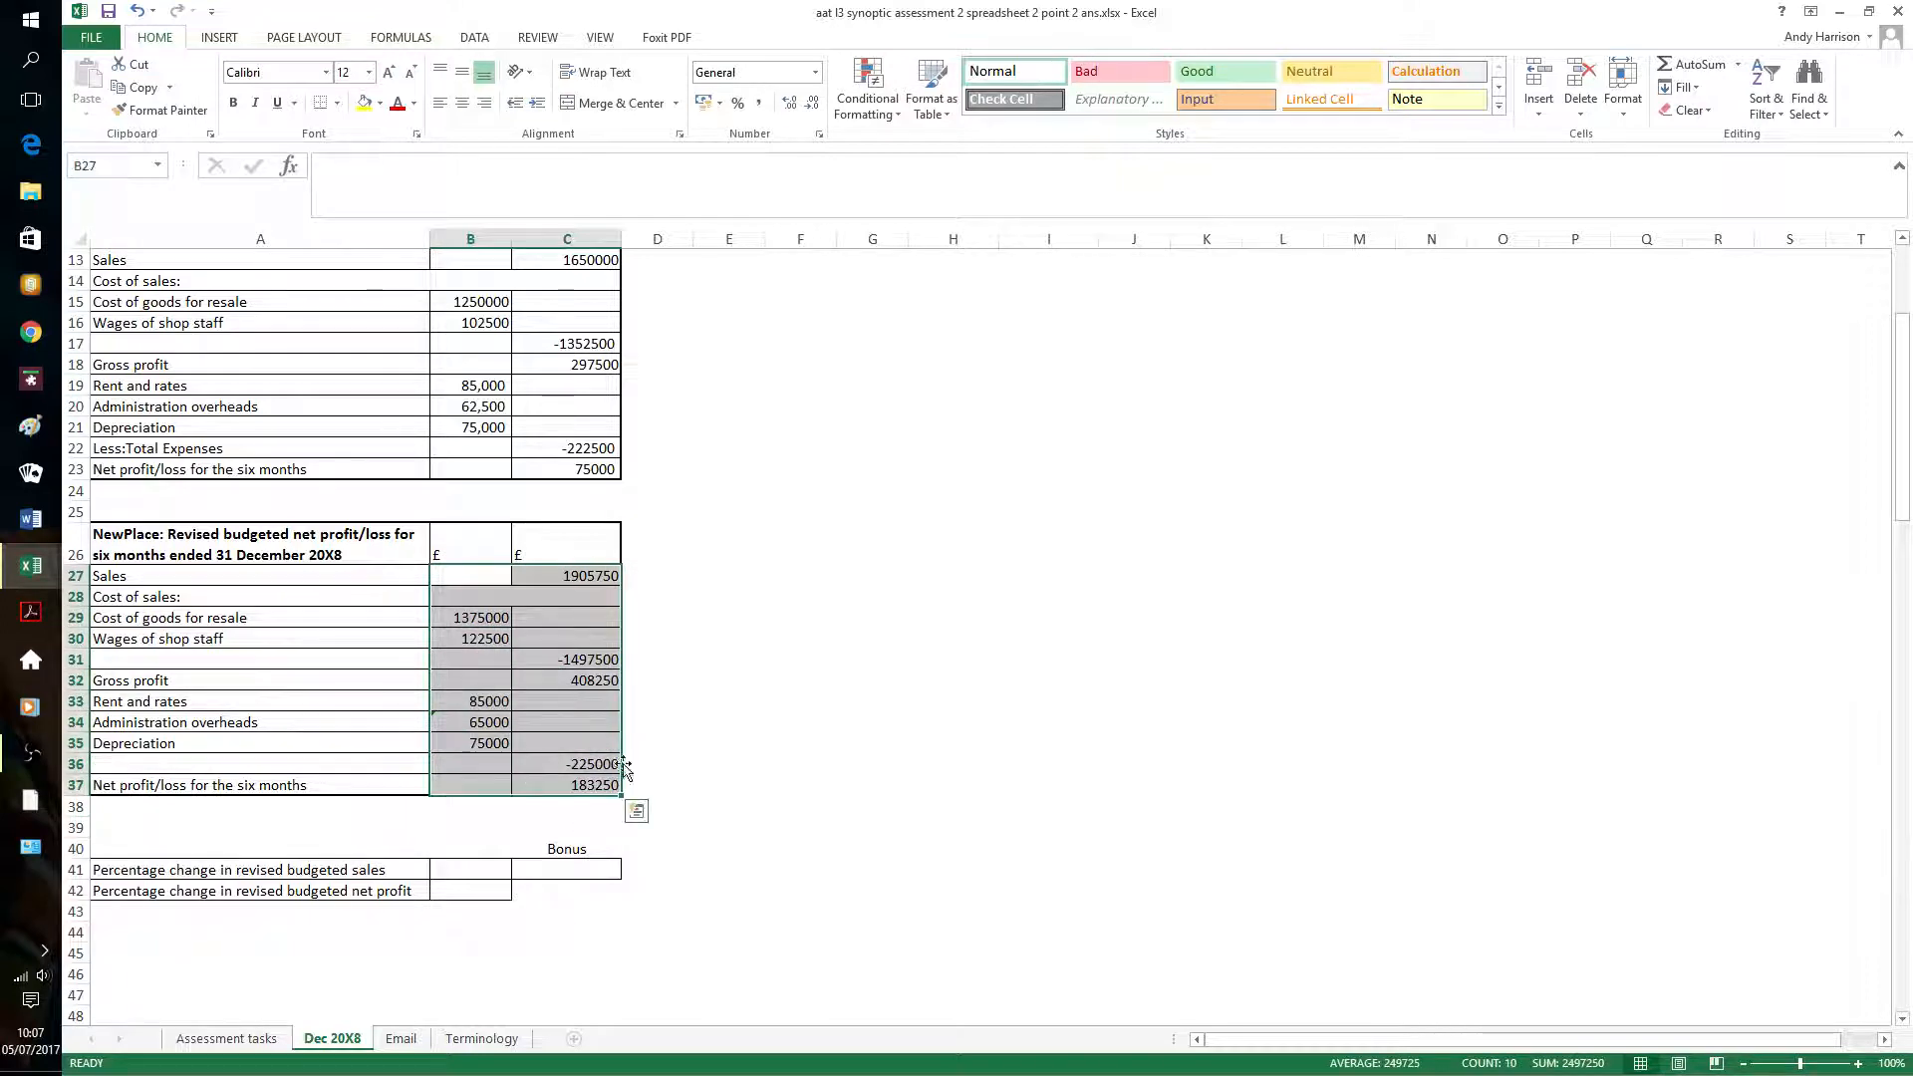
click(898, 115)
mouse_move(888, 145)
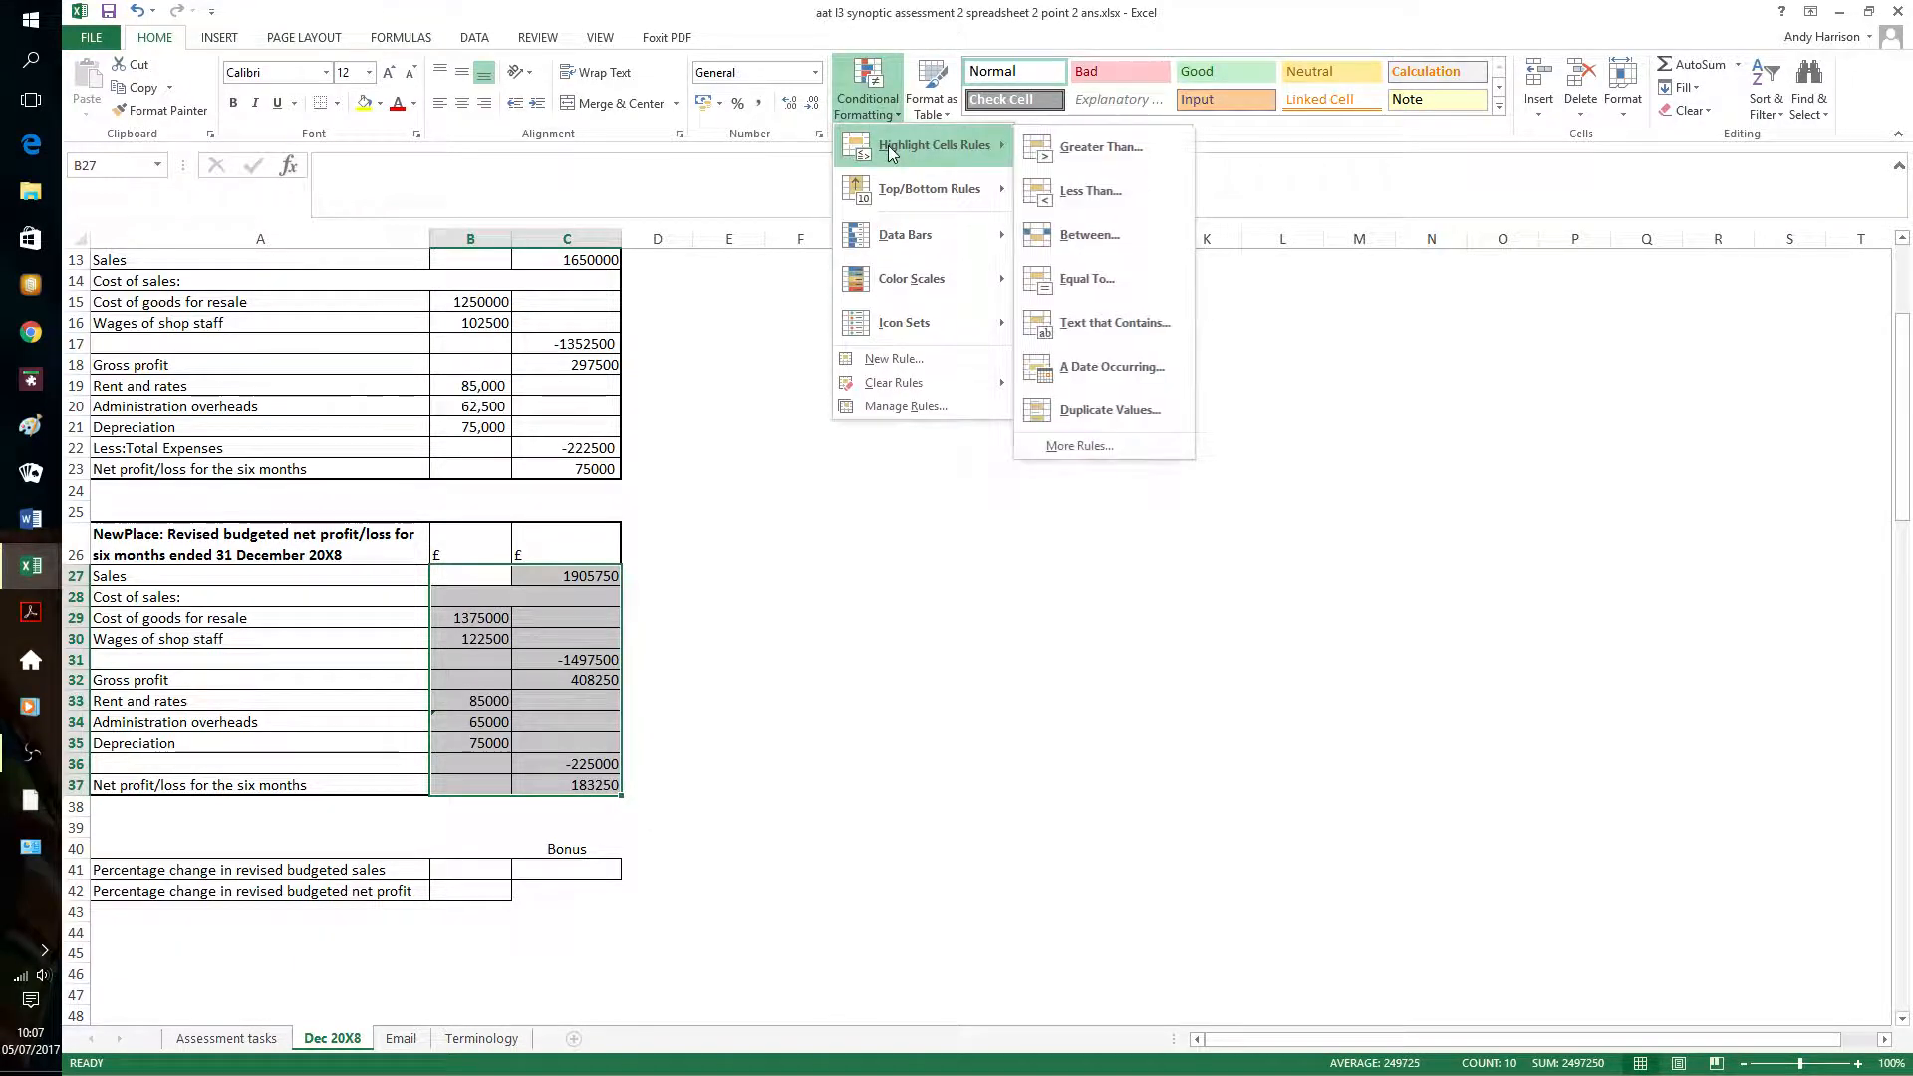
click(1092, 195)
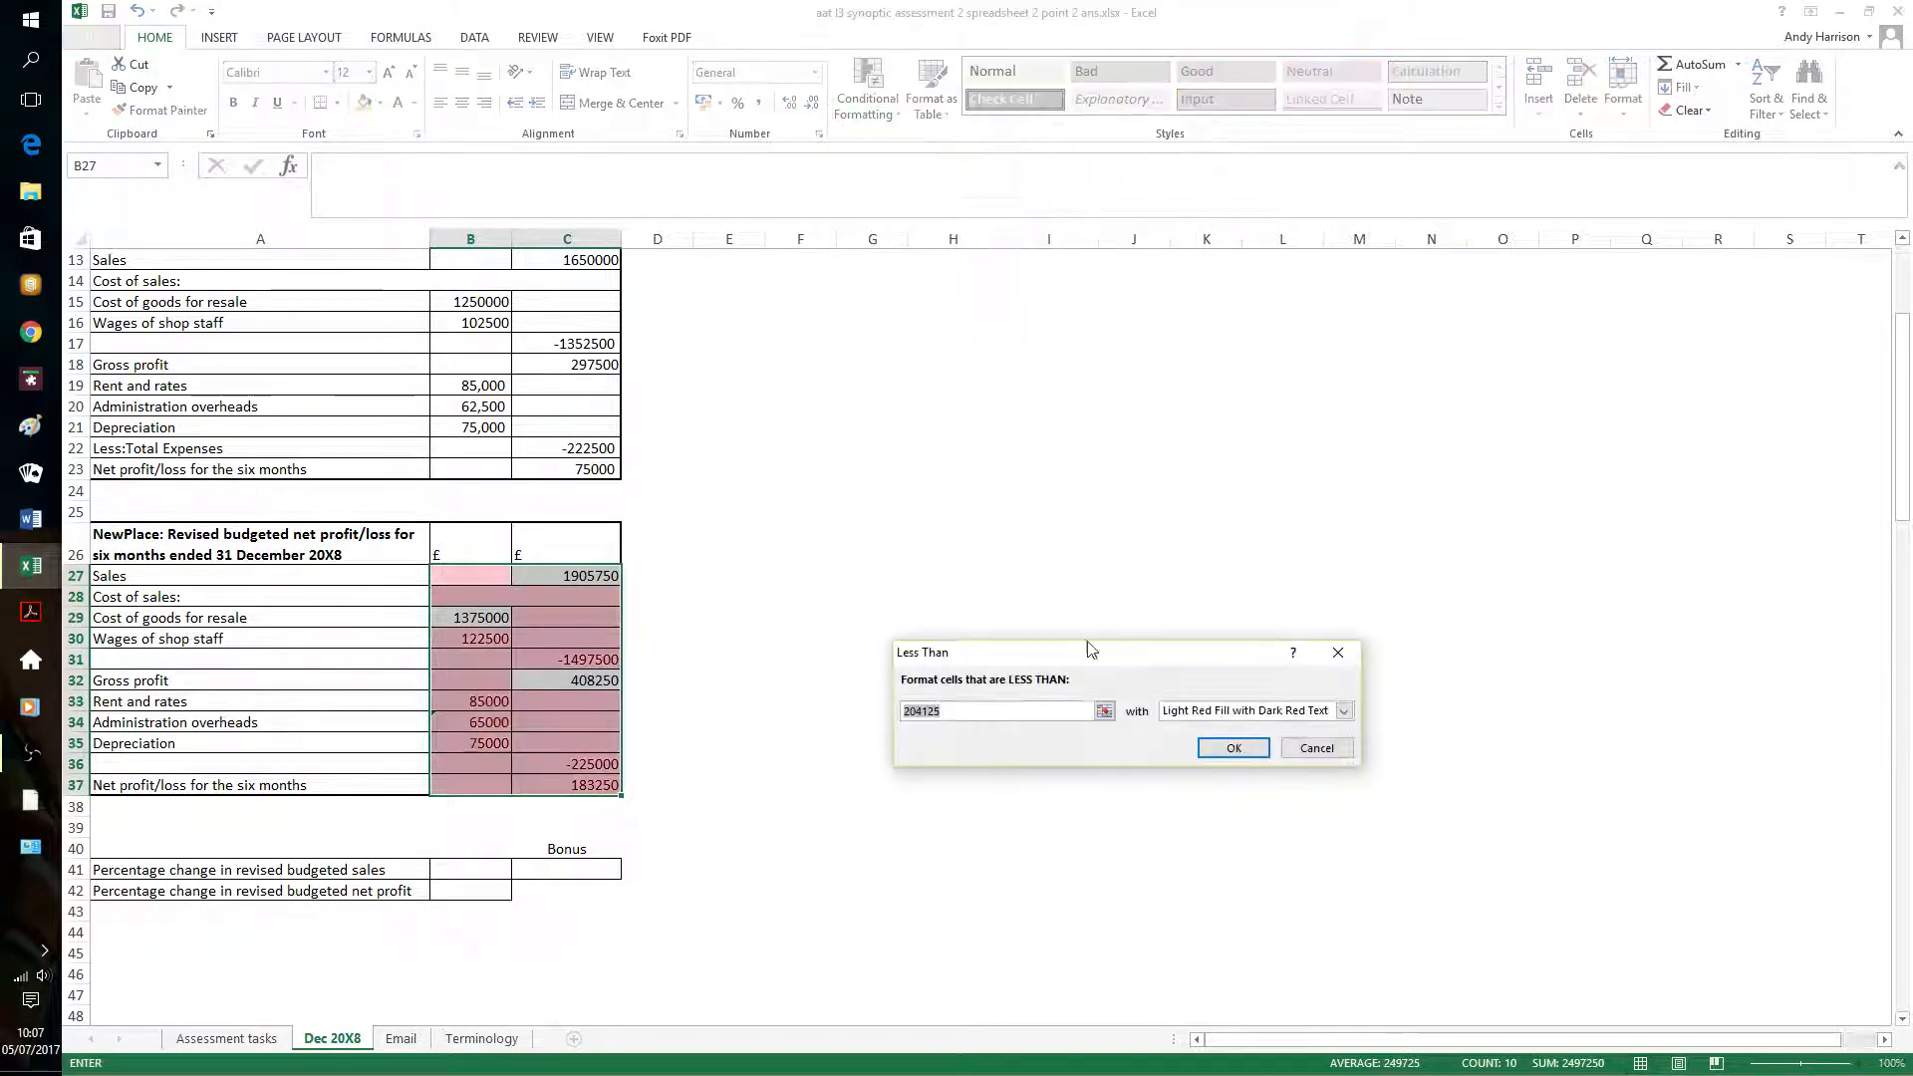
text(0)
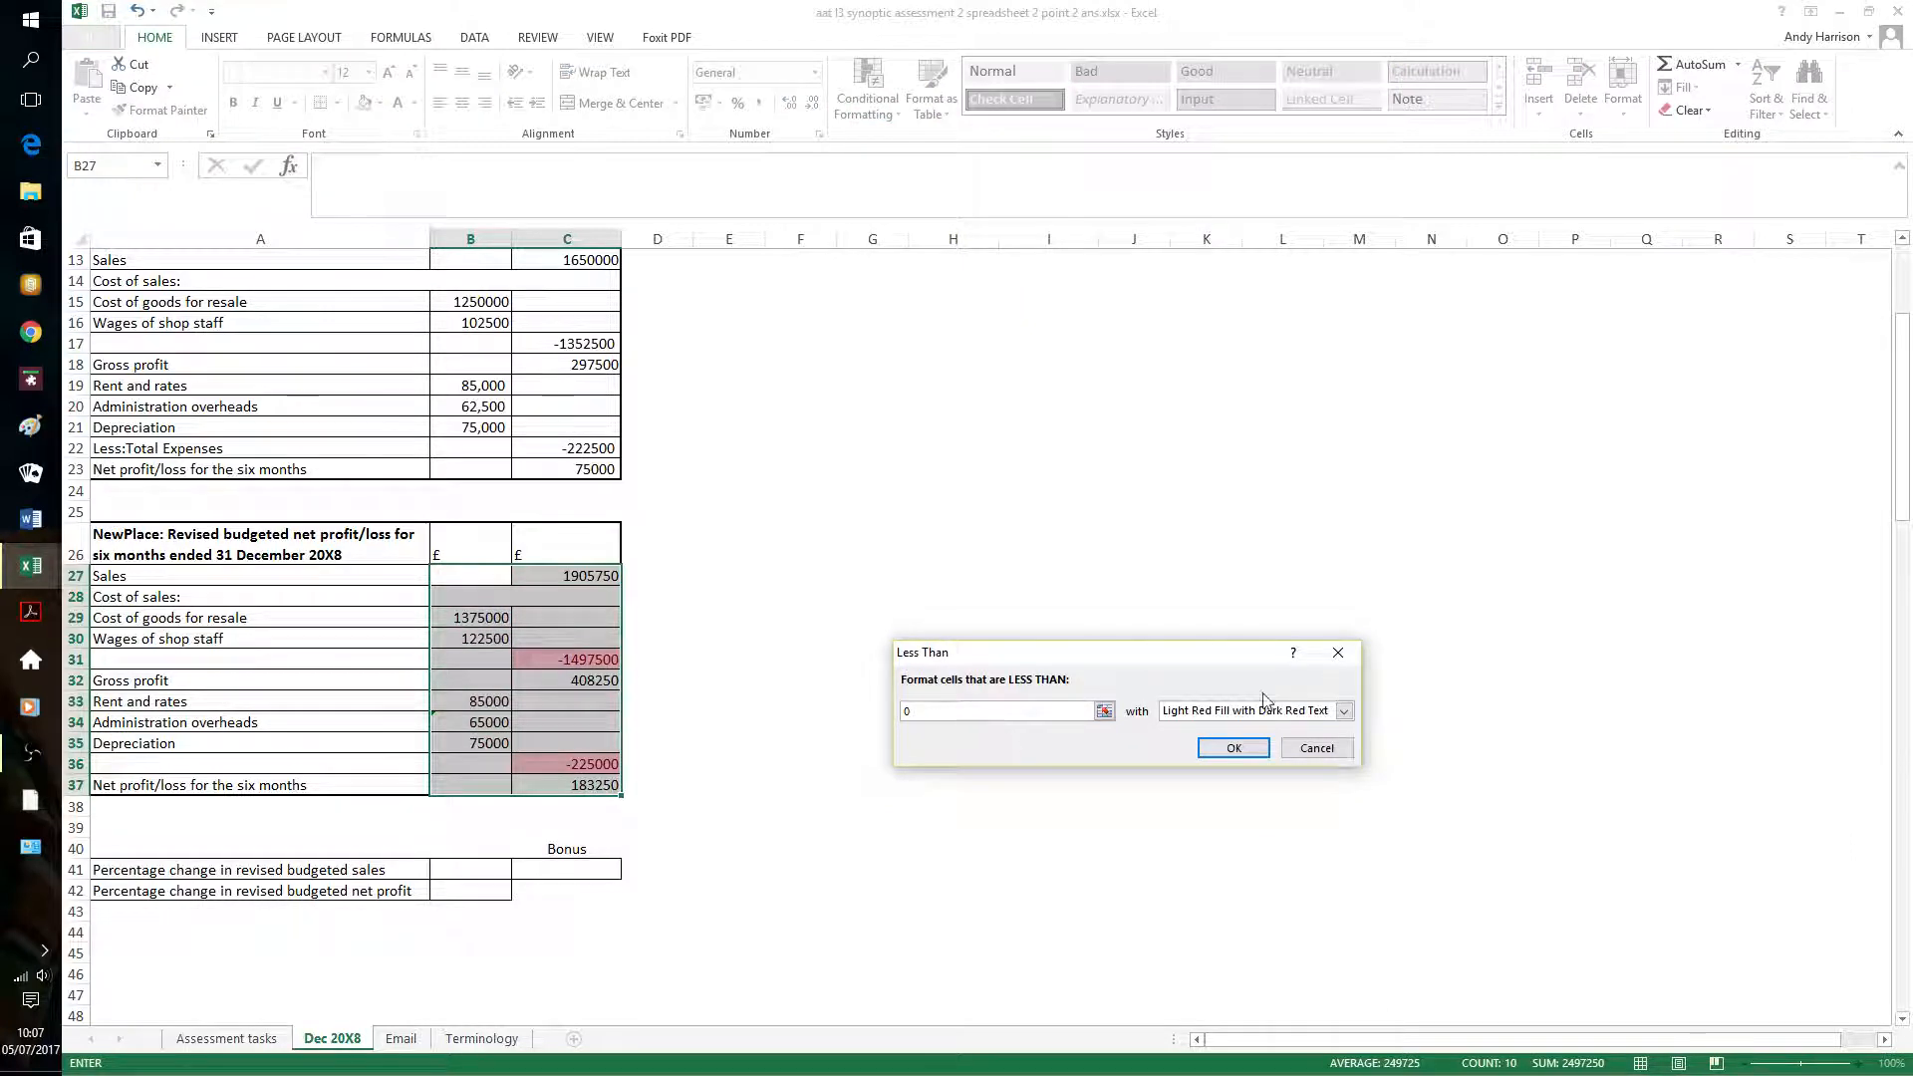
click(1344, 711)
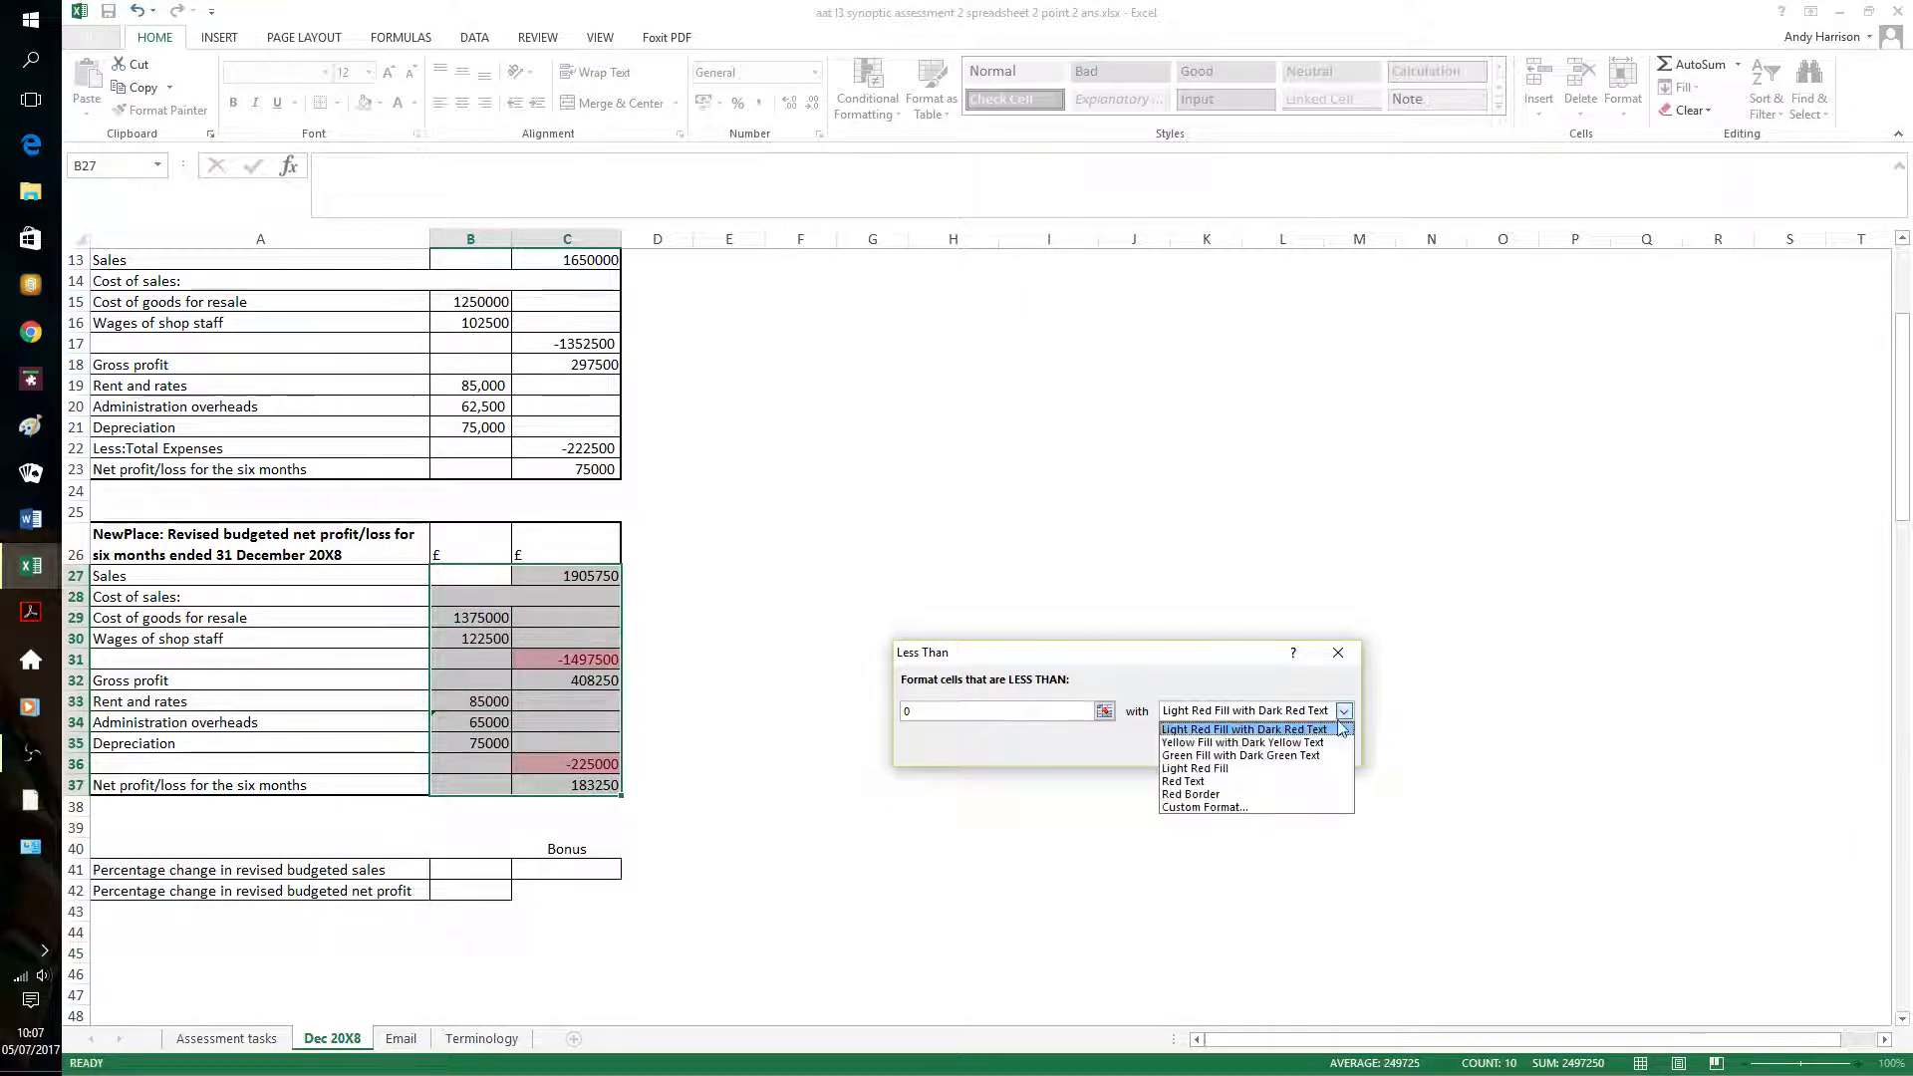
click(1234, 789)
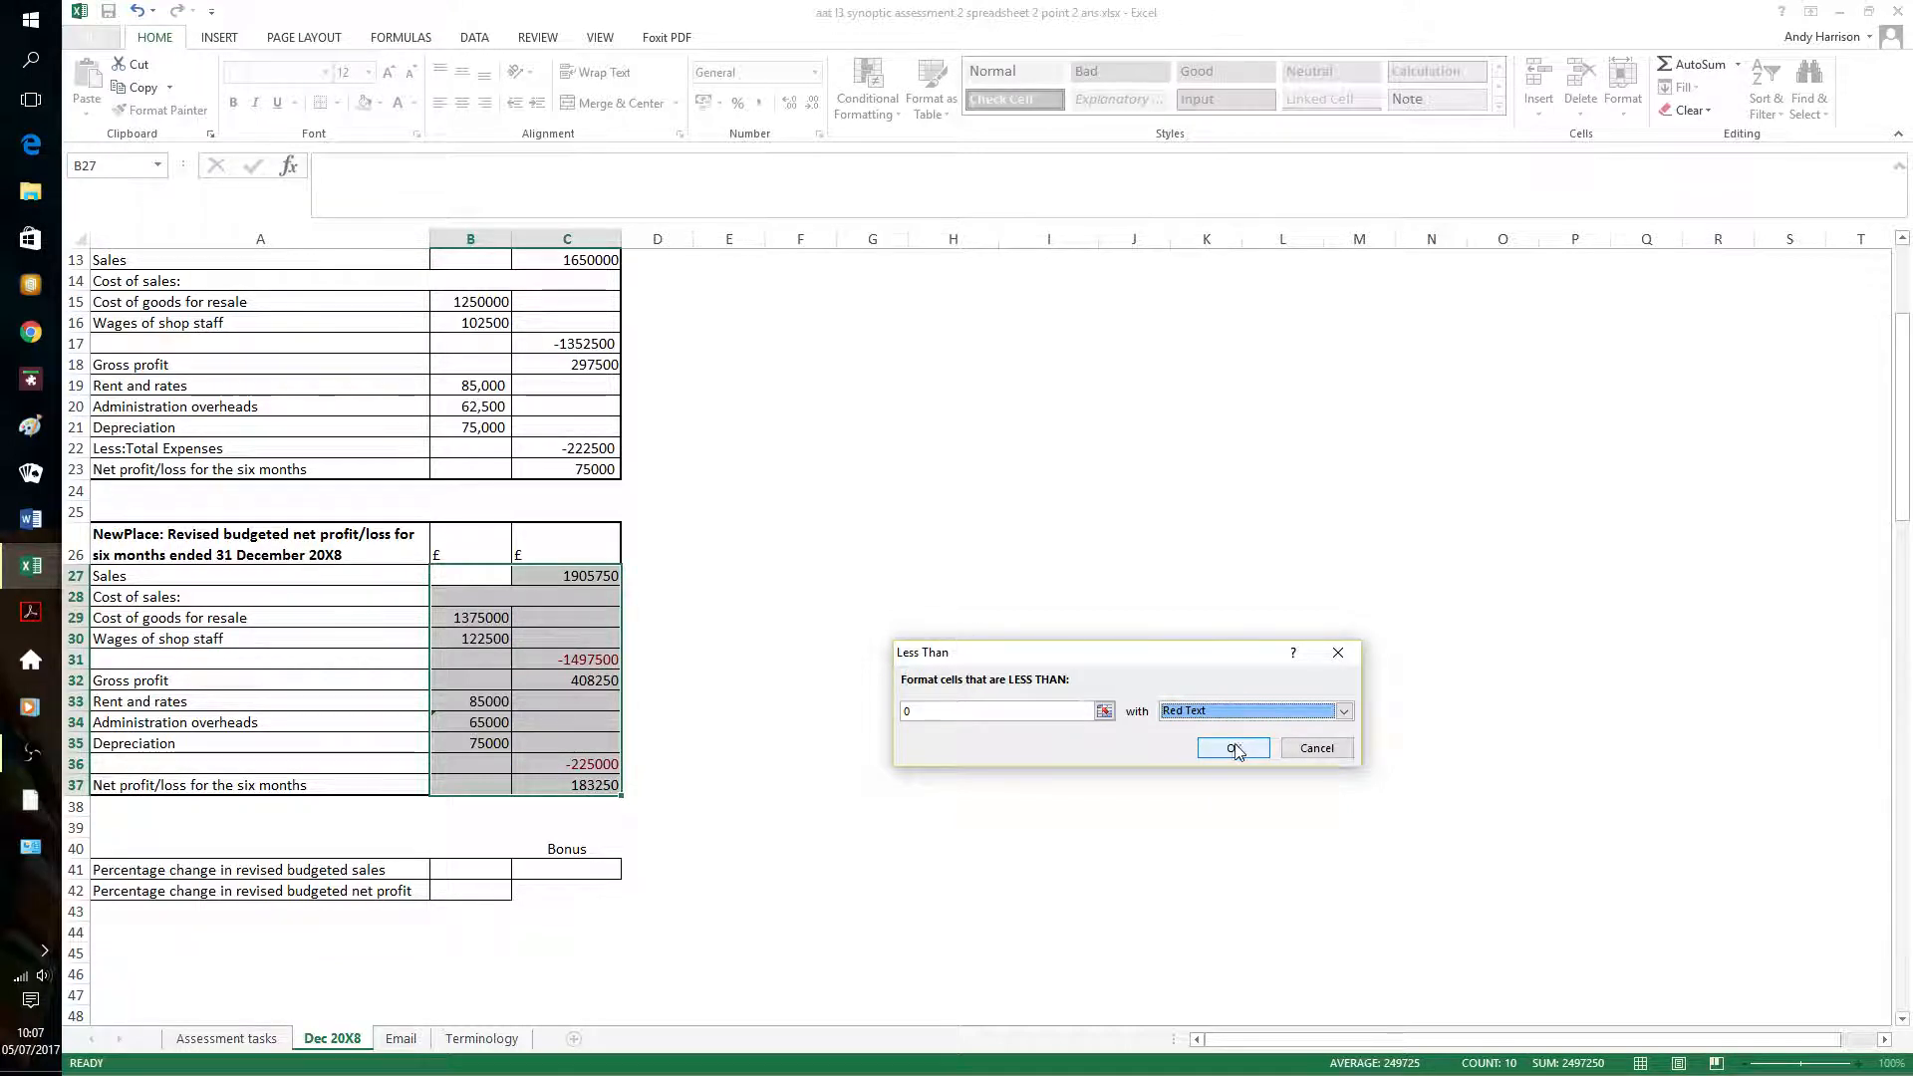
click(1234, 747)
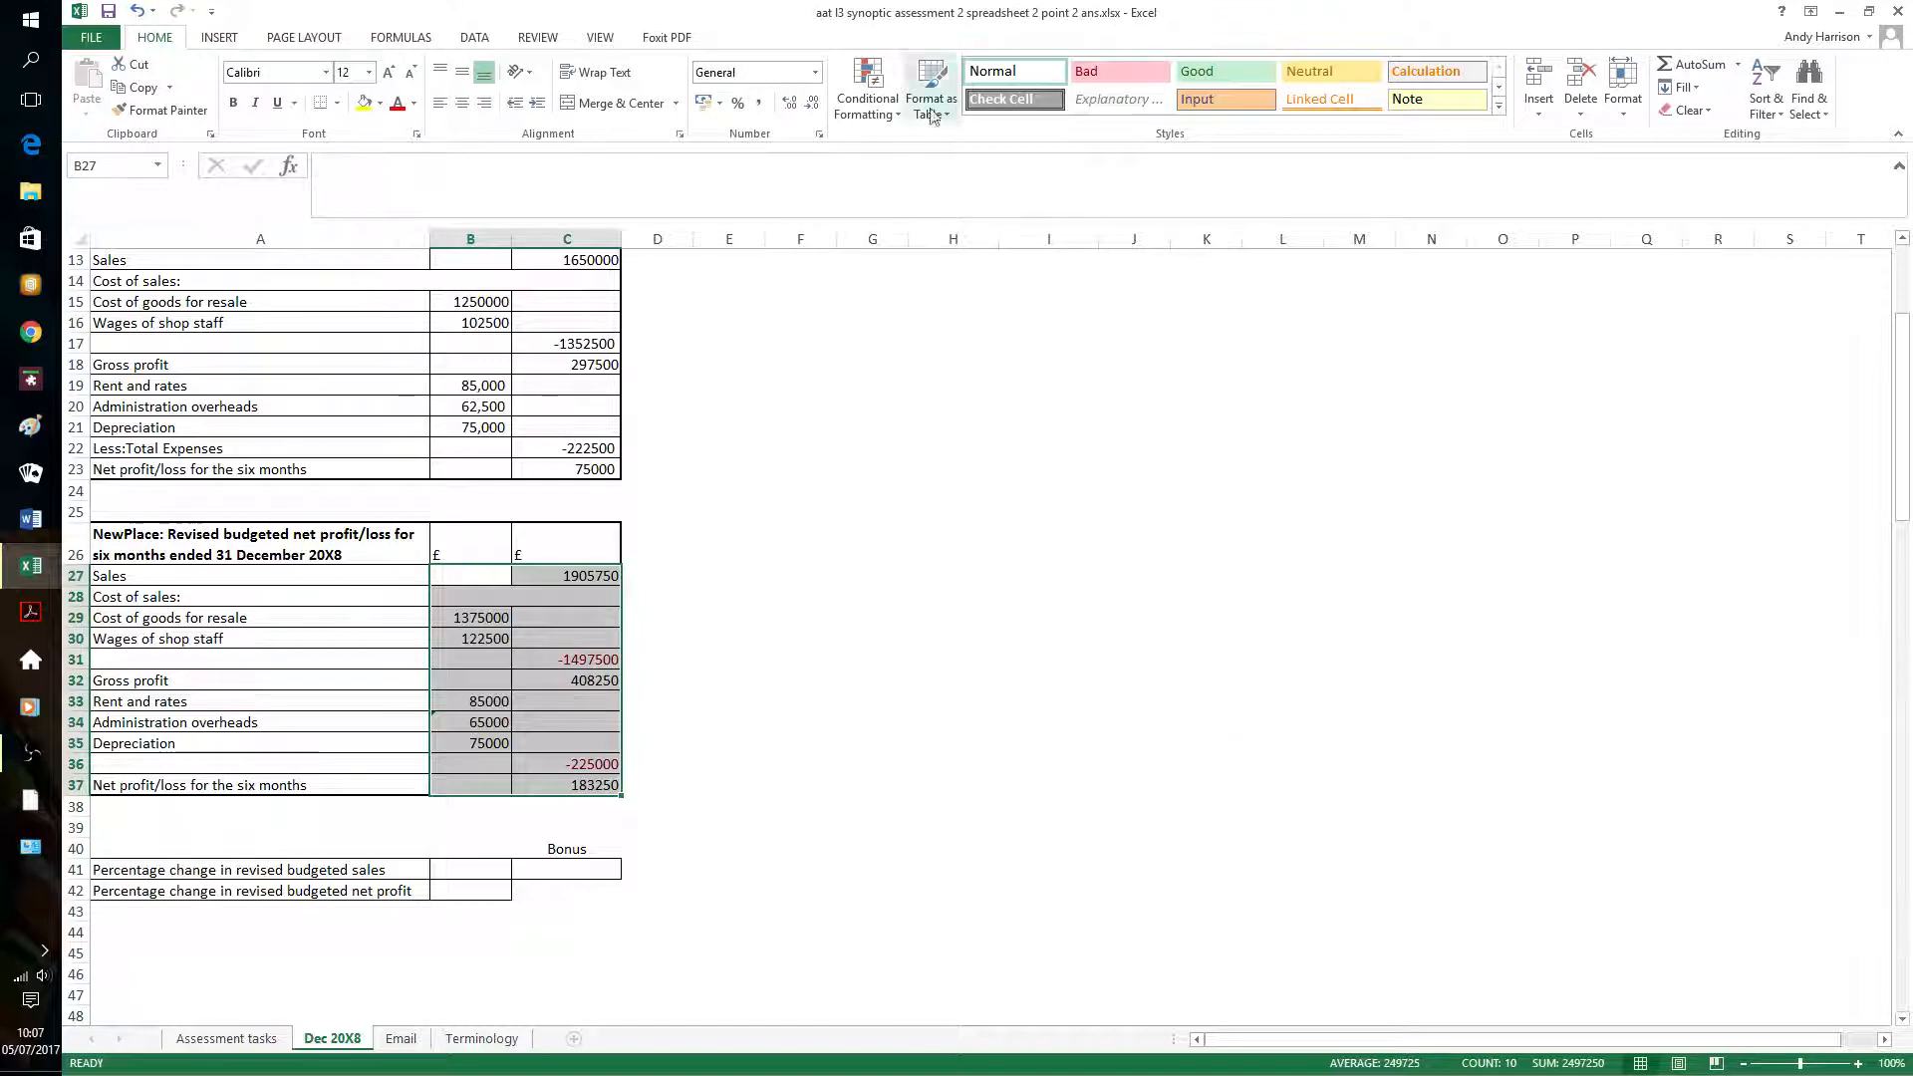
Add a conditional formatting rule to the selected revised budget figures that shows values less than 0 in a custom bold font
click(893, 110)
mouse_move(917, 140)
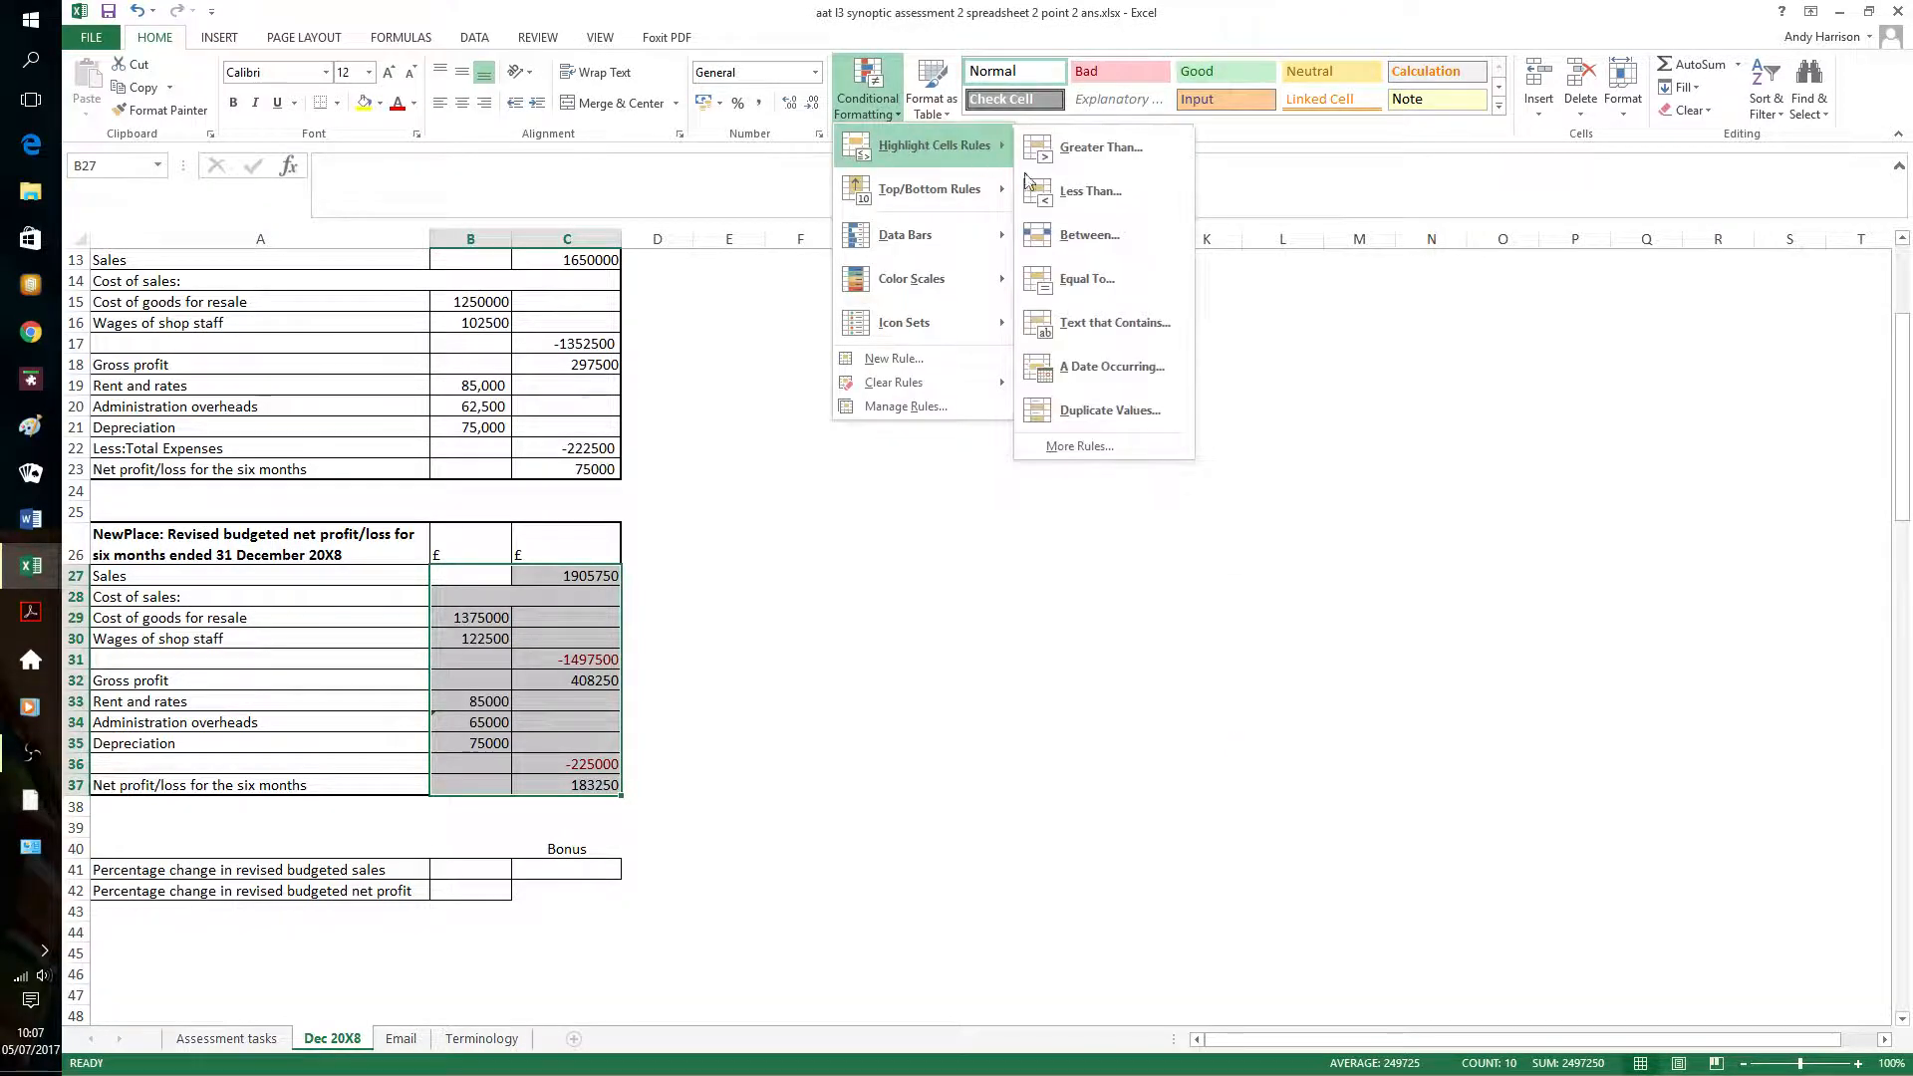
click(1071, 189)
text(0)
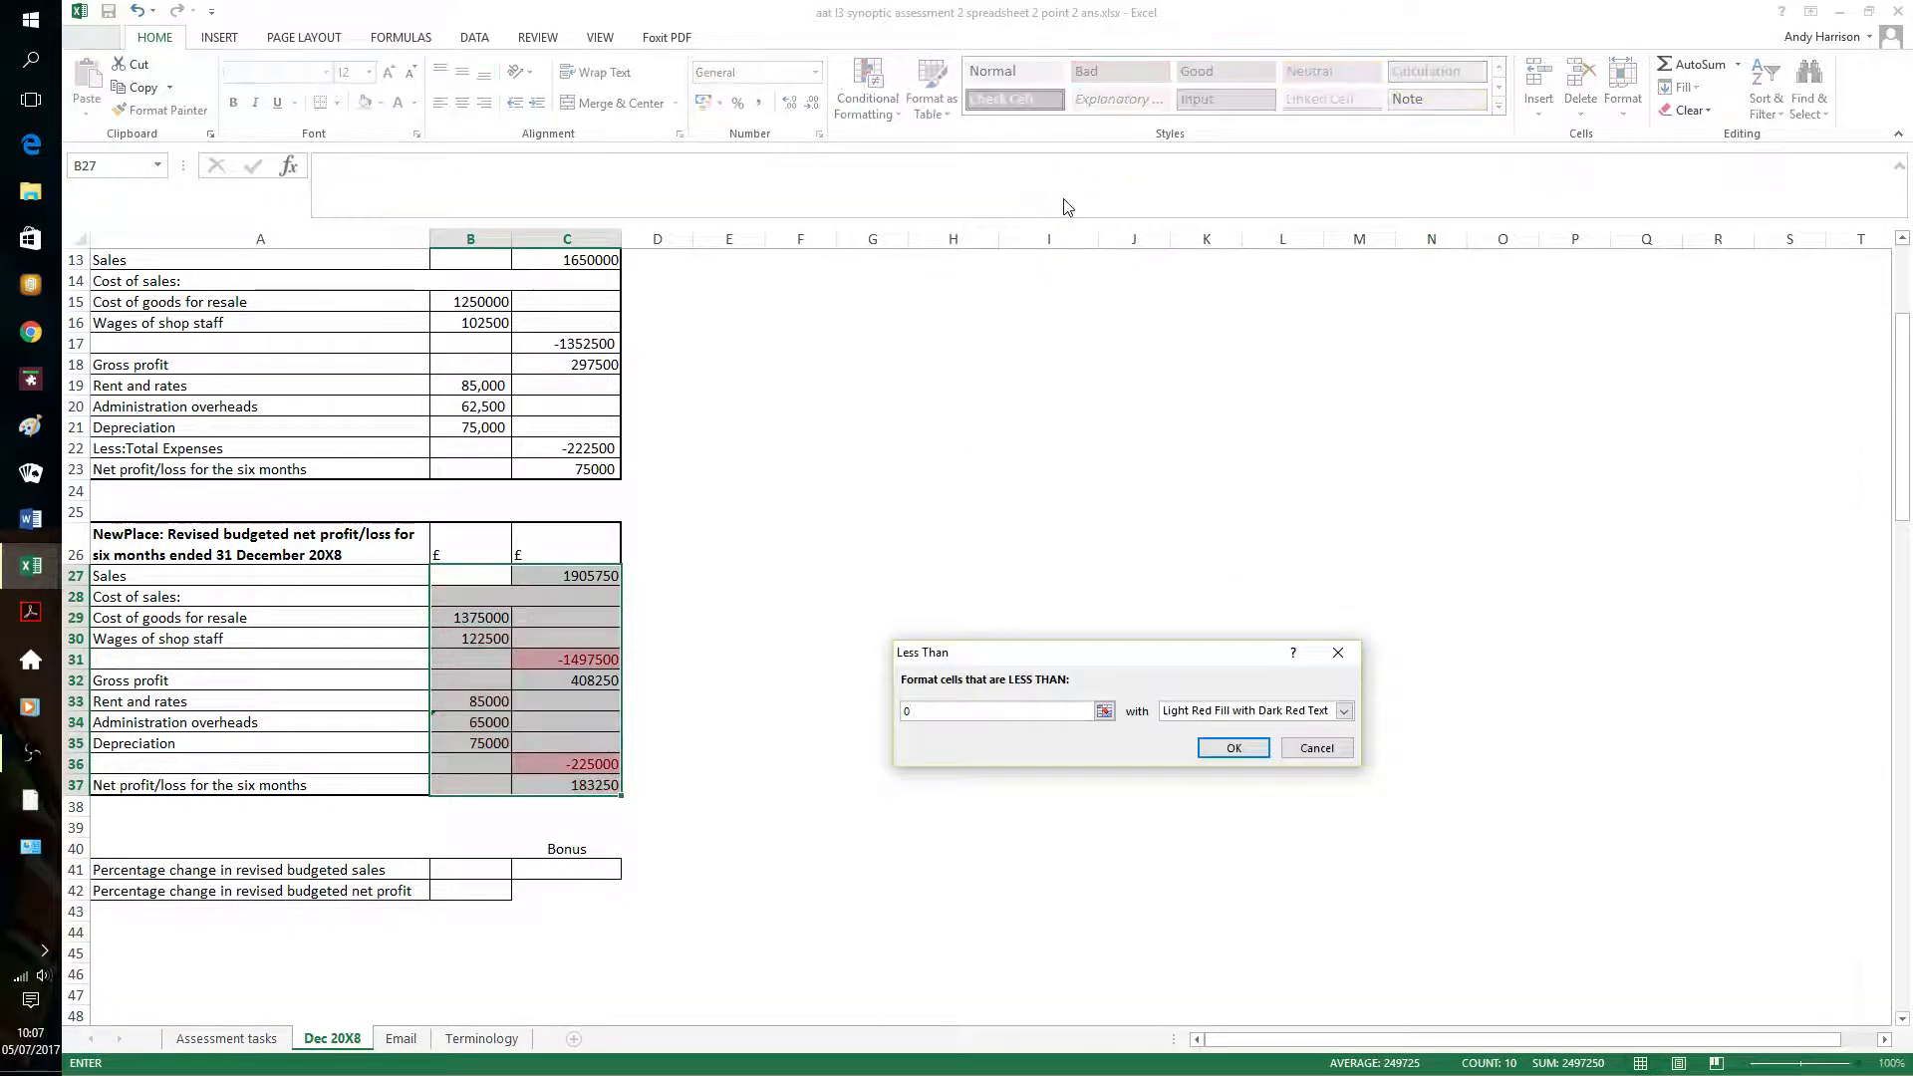
click(1345, 711)
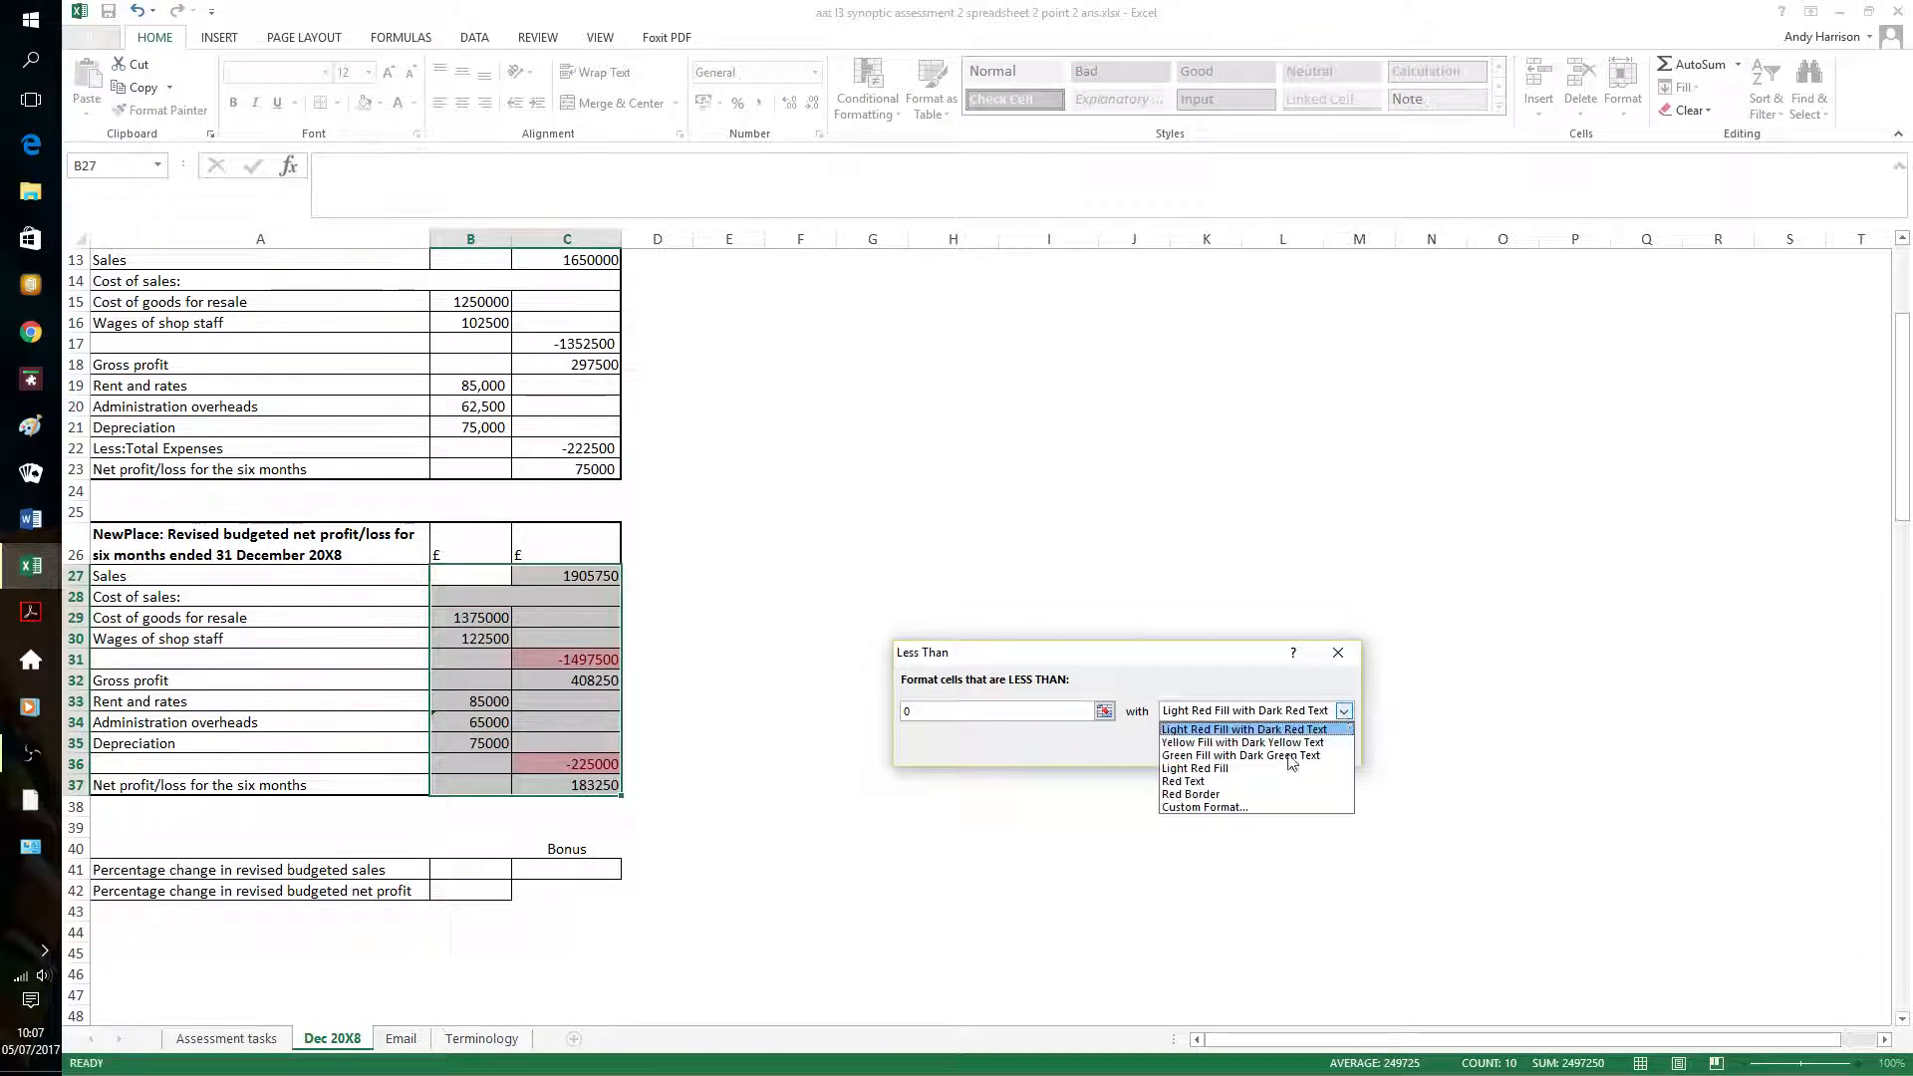
click(1208, 807)
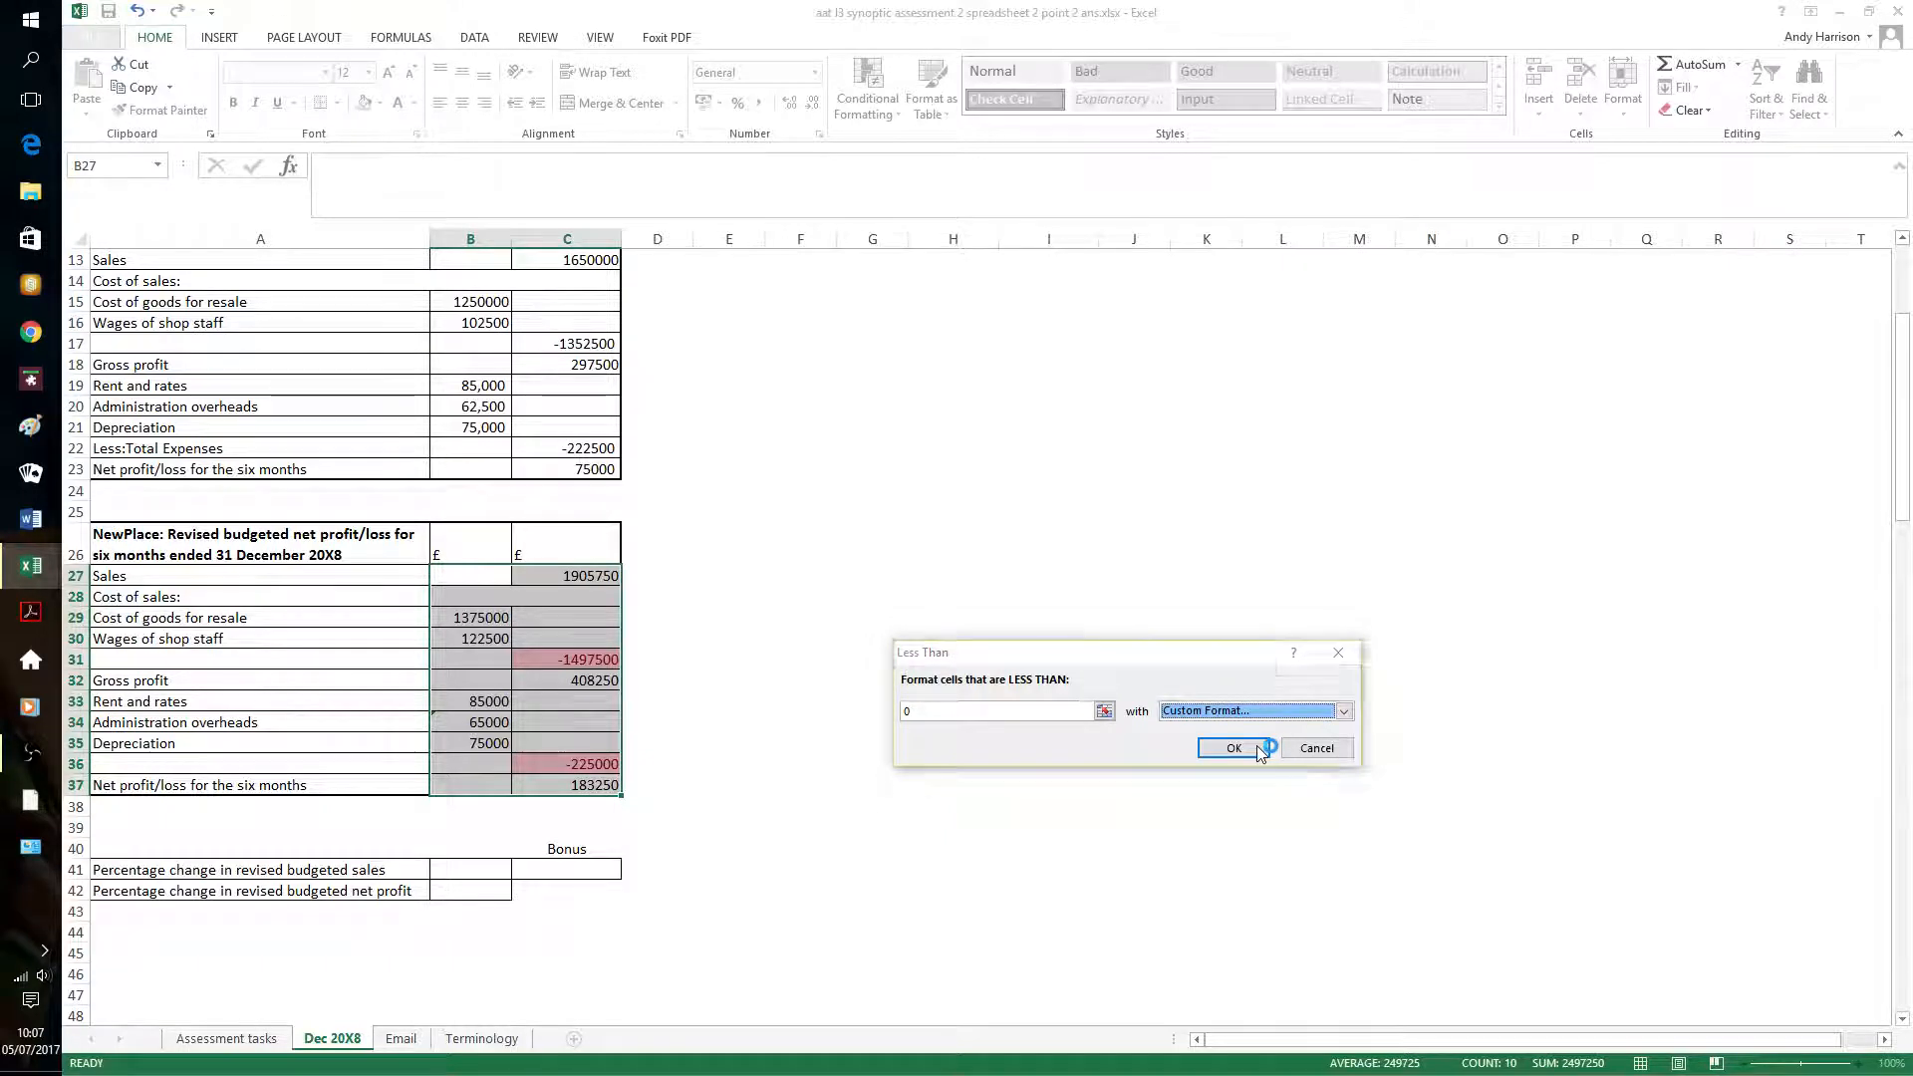
click(1180, 554)
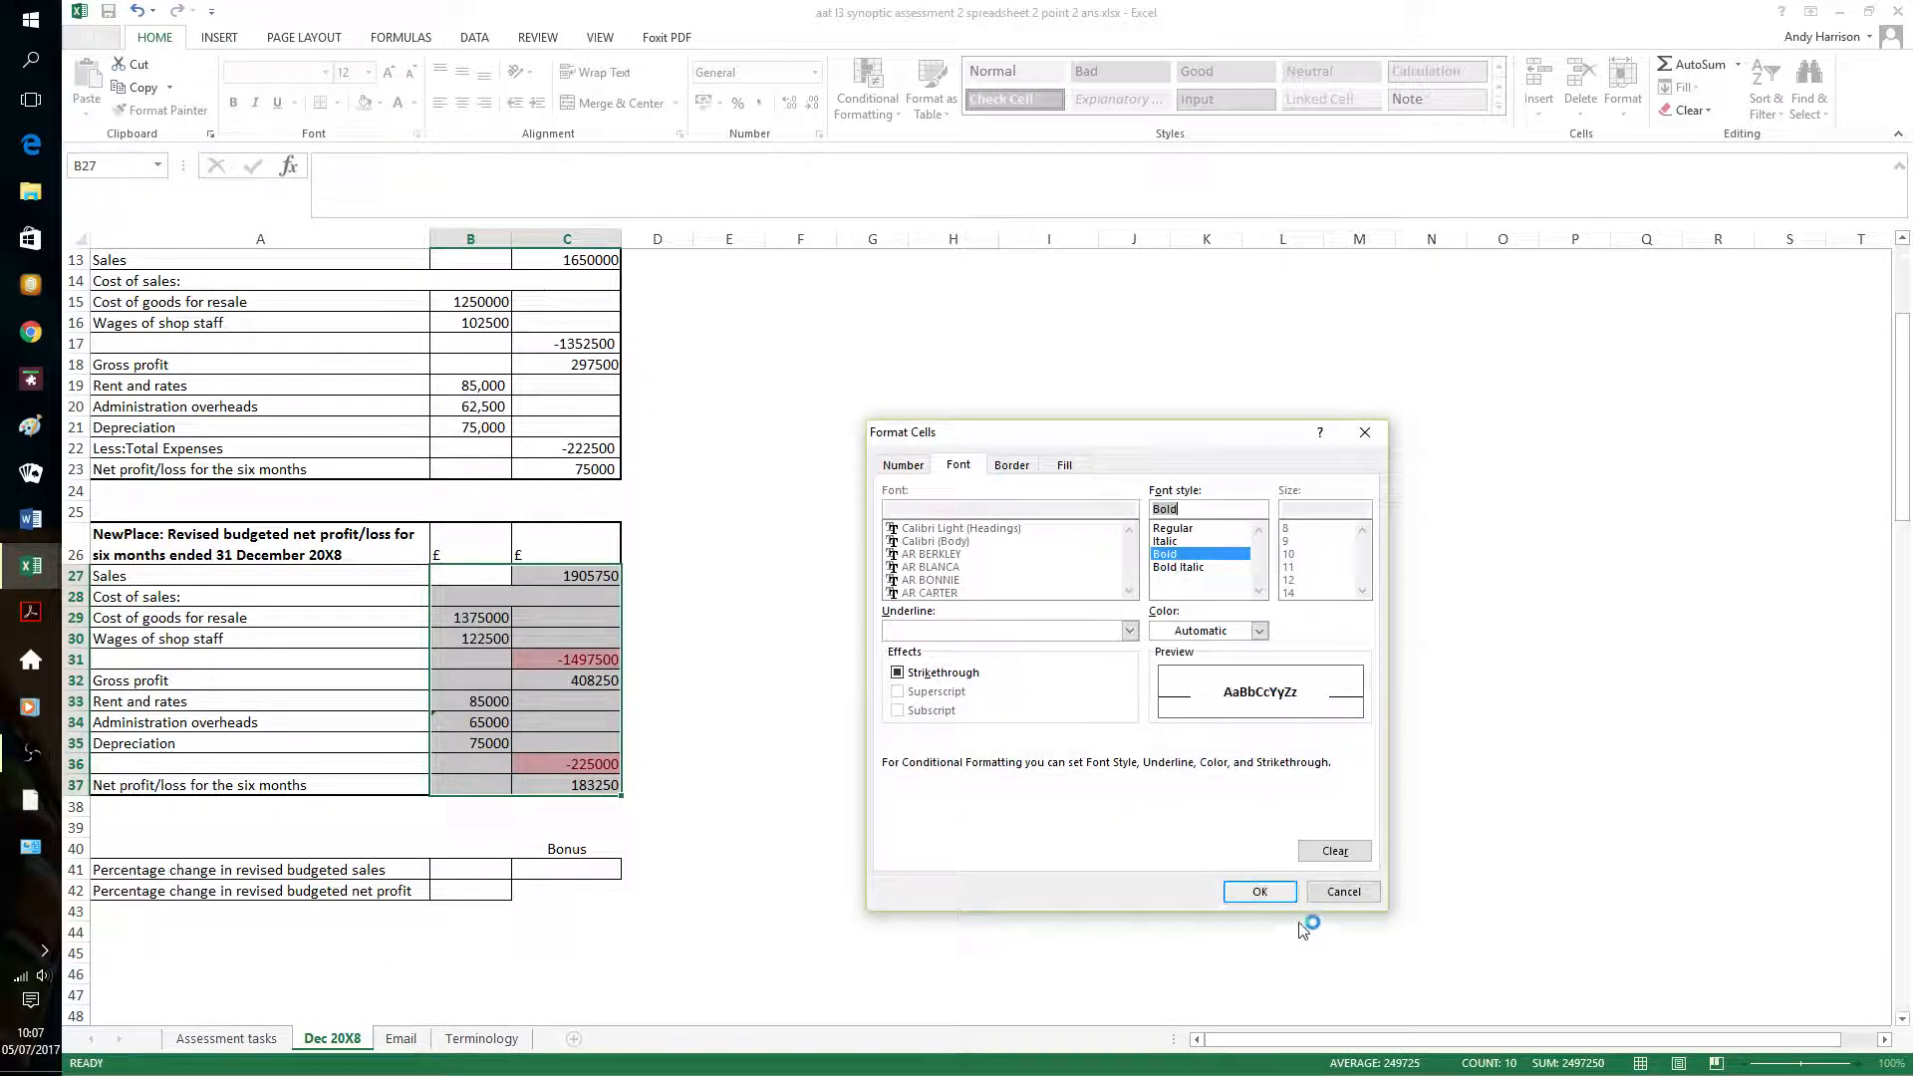
click(1265, 892)
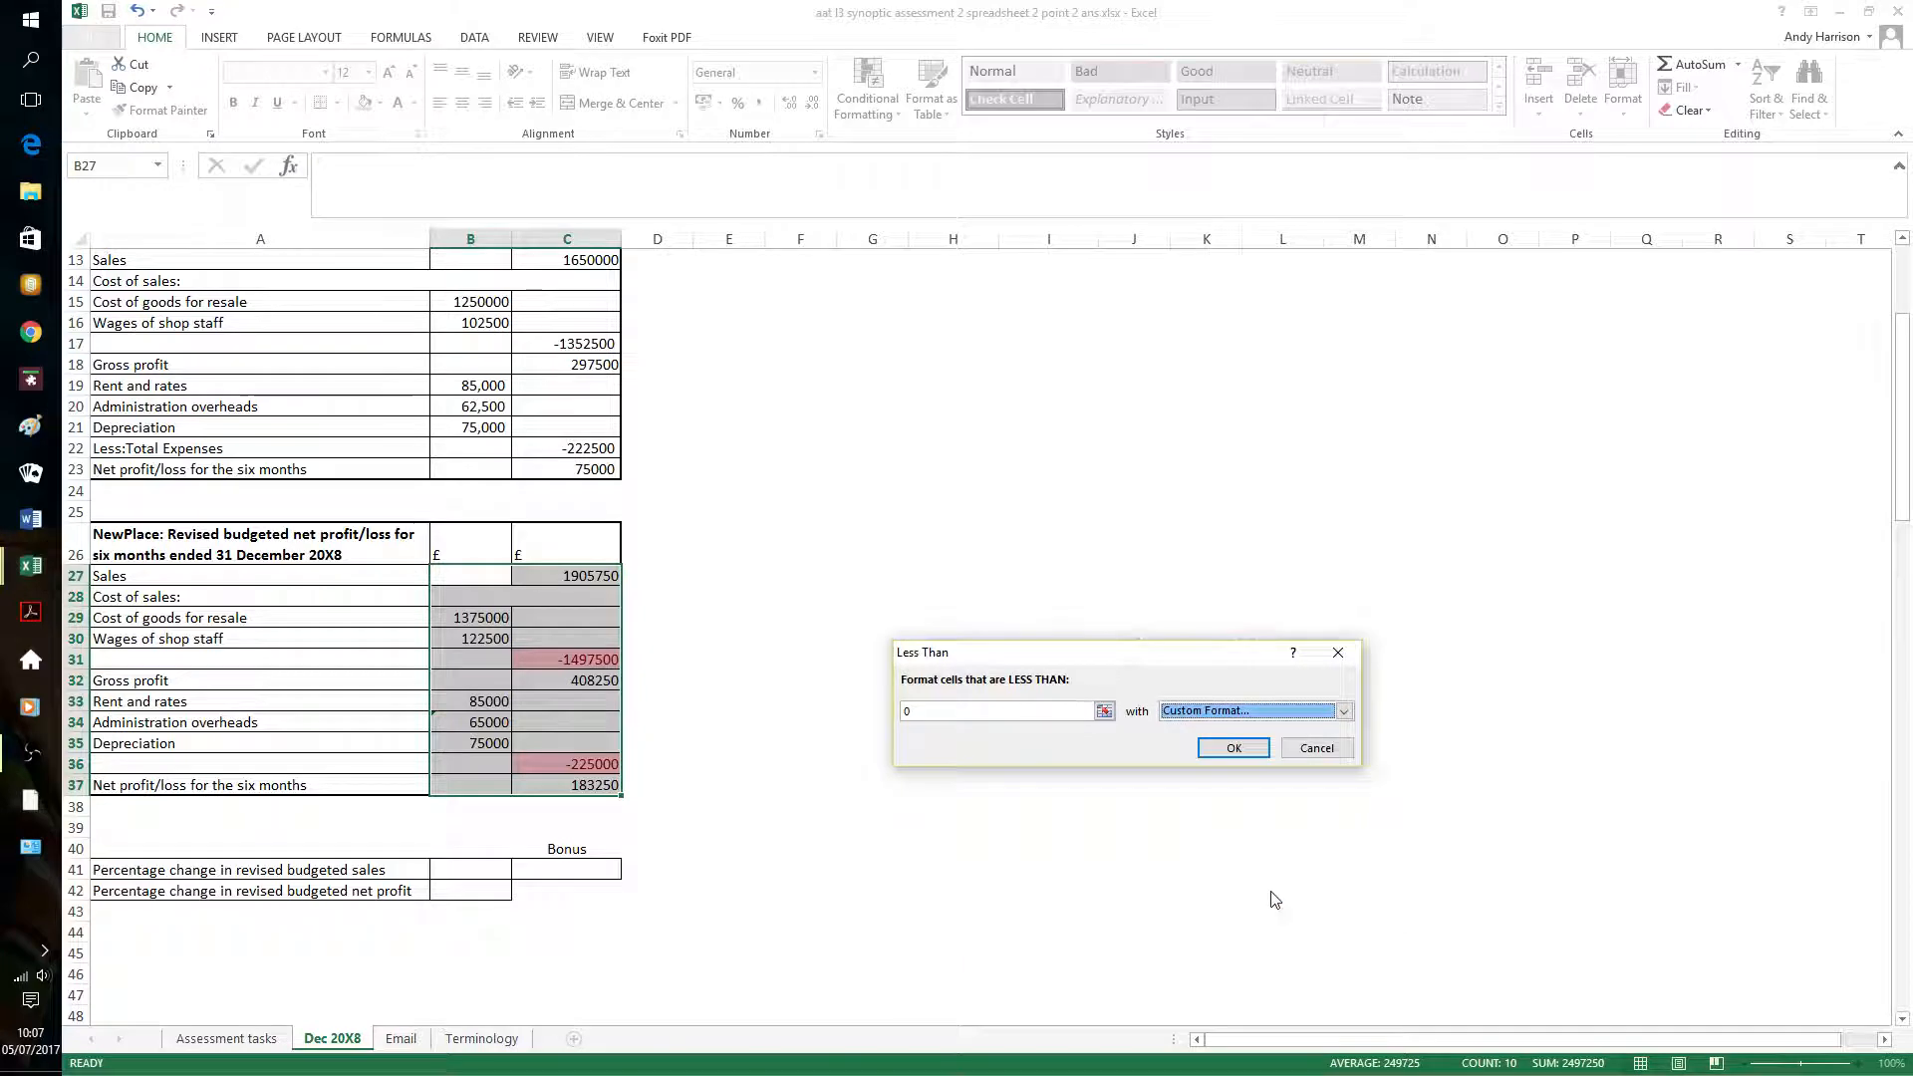
click(1233, 749)
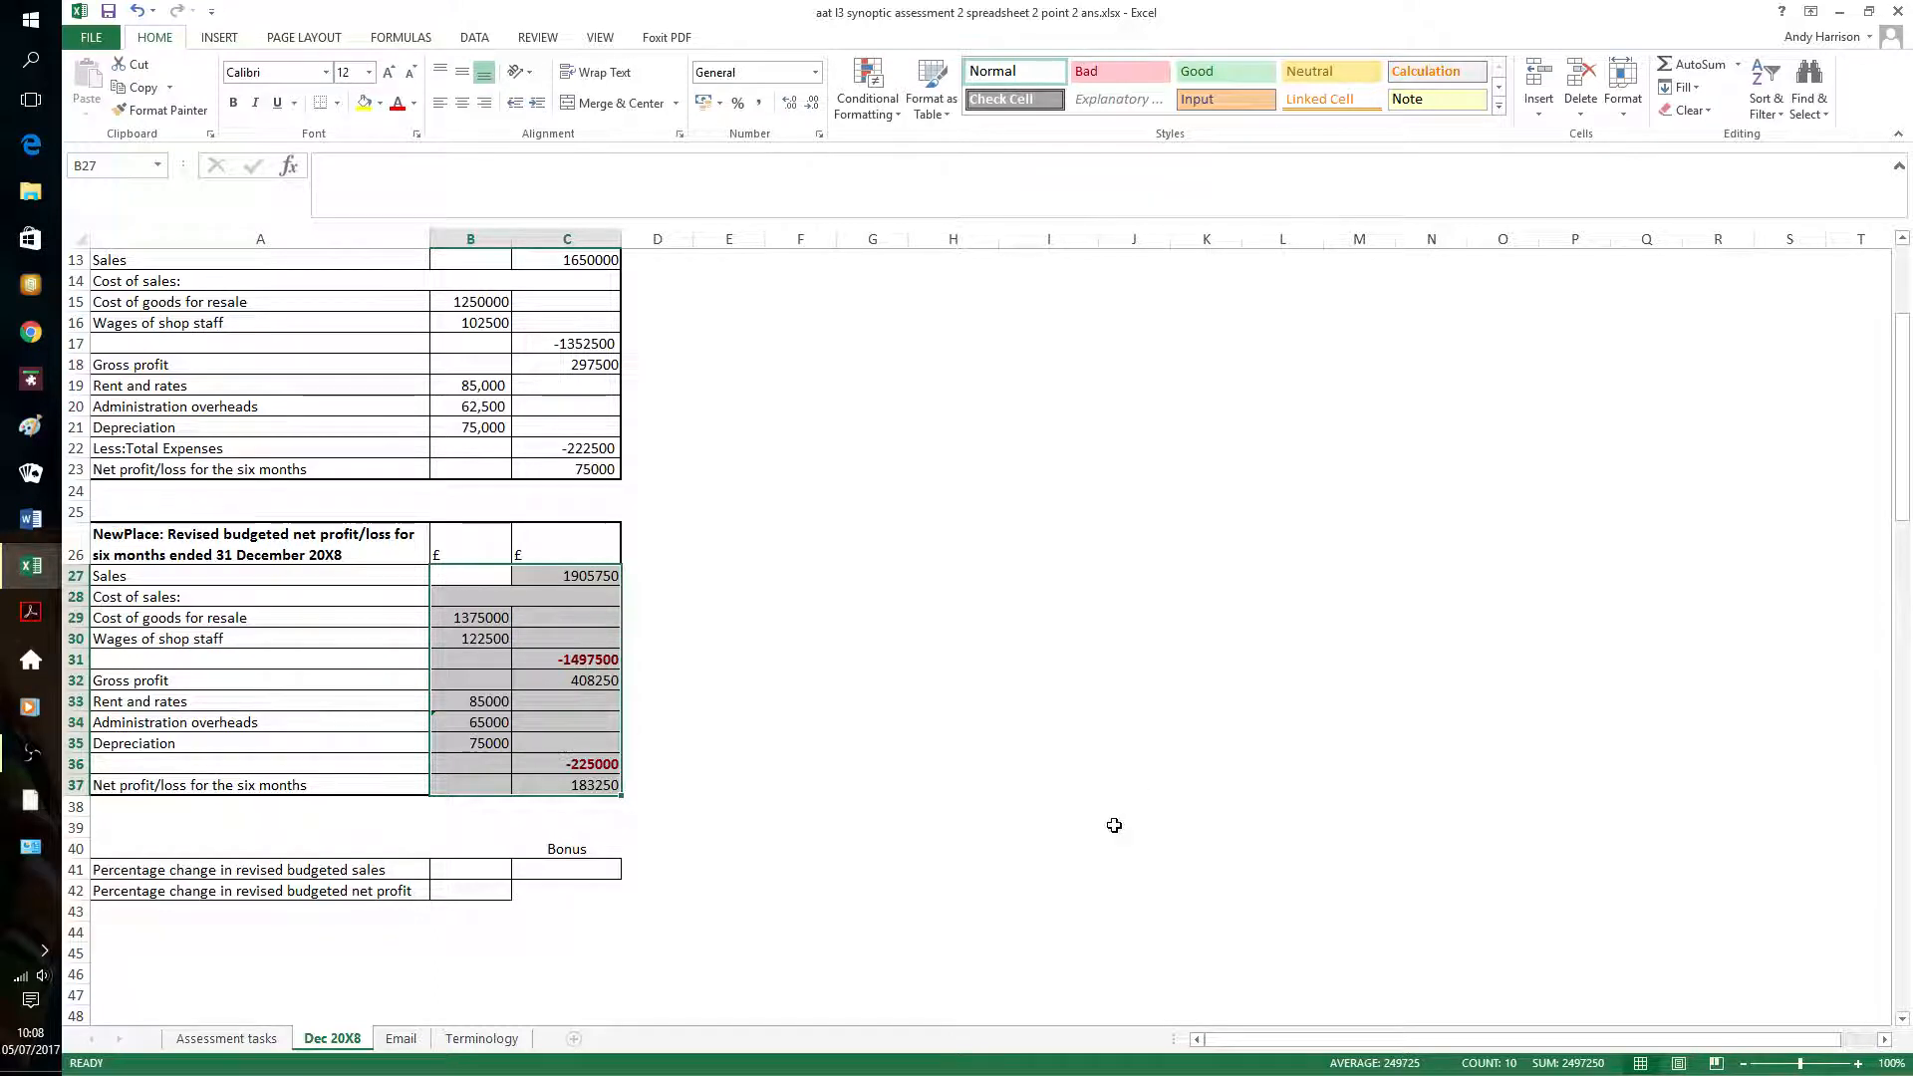
Calculate the percentage change in revised budgeted sales in B41 with the formula =(C27-C13)/C13
click(478, 866)
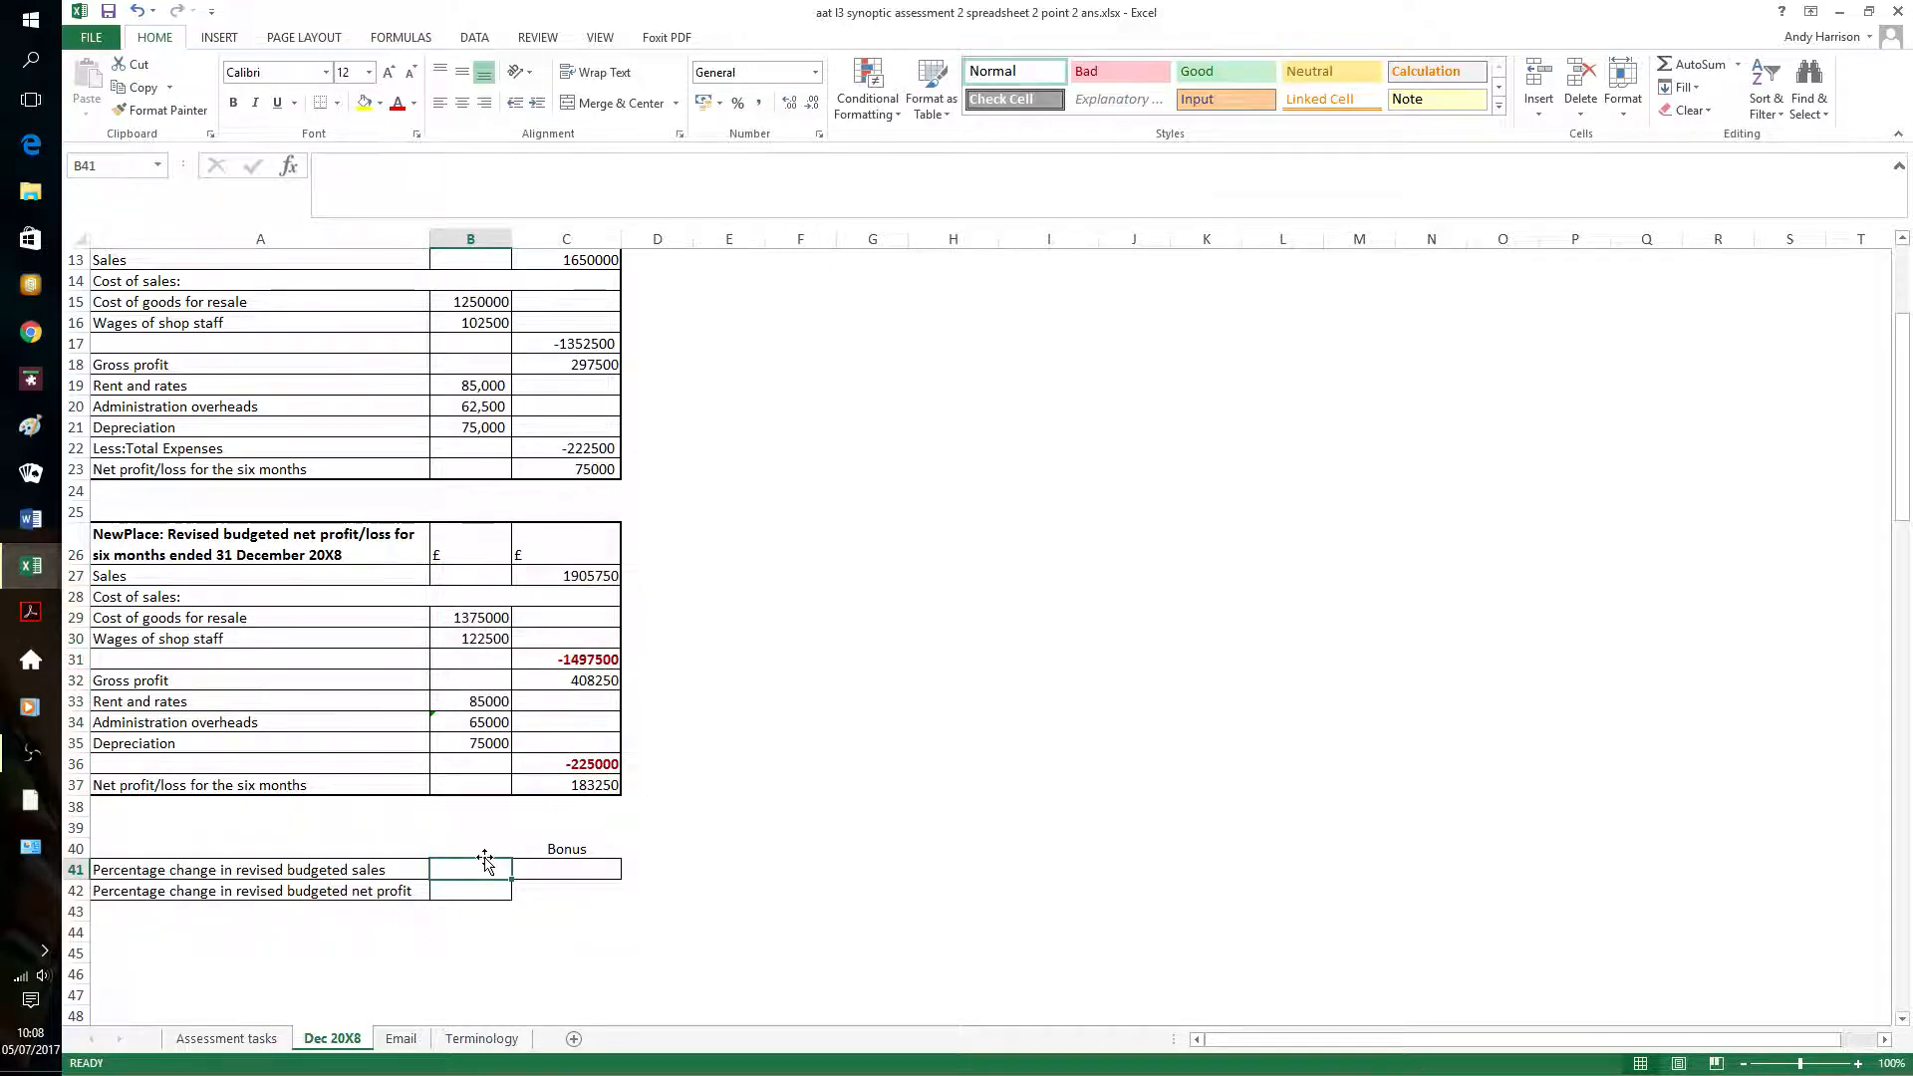
double_click(485, 863)
text(=)
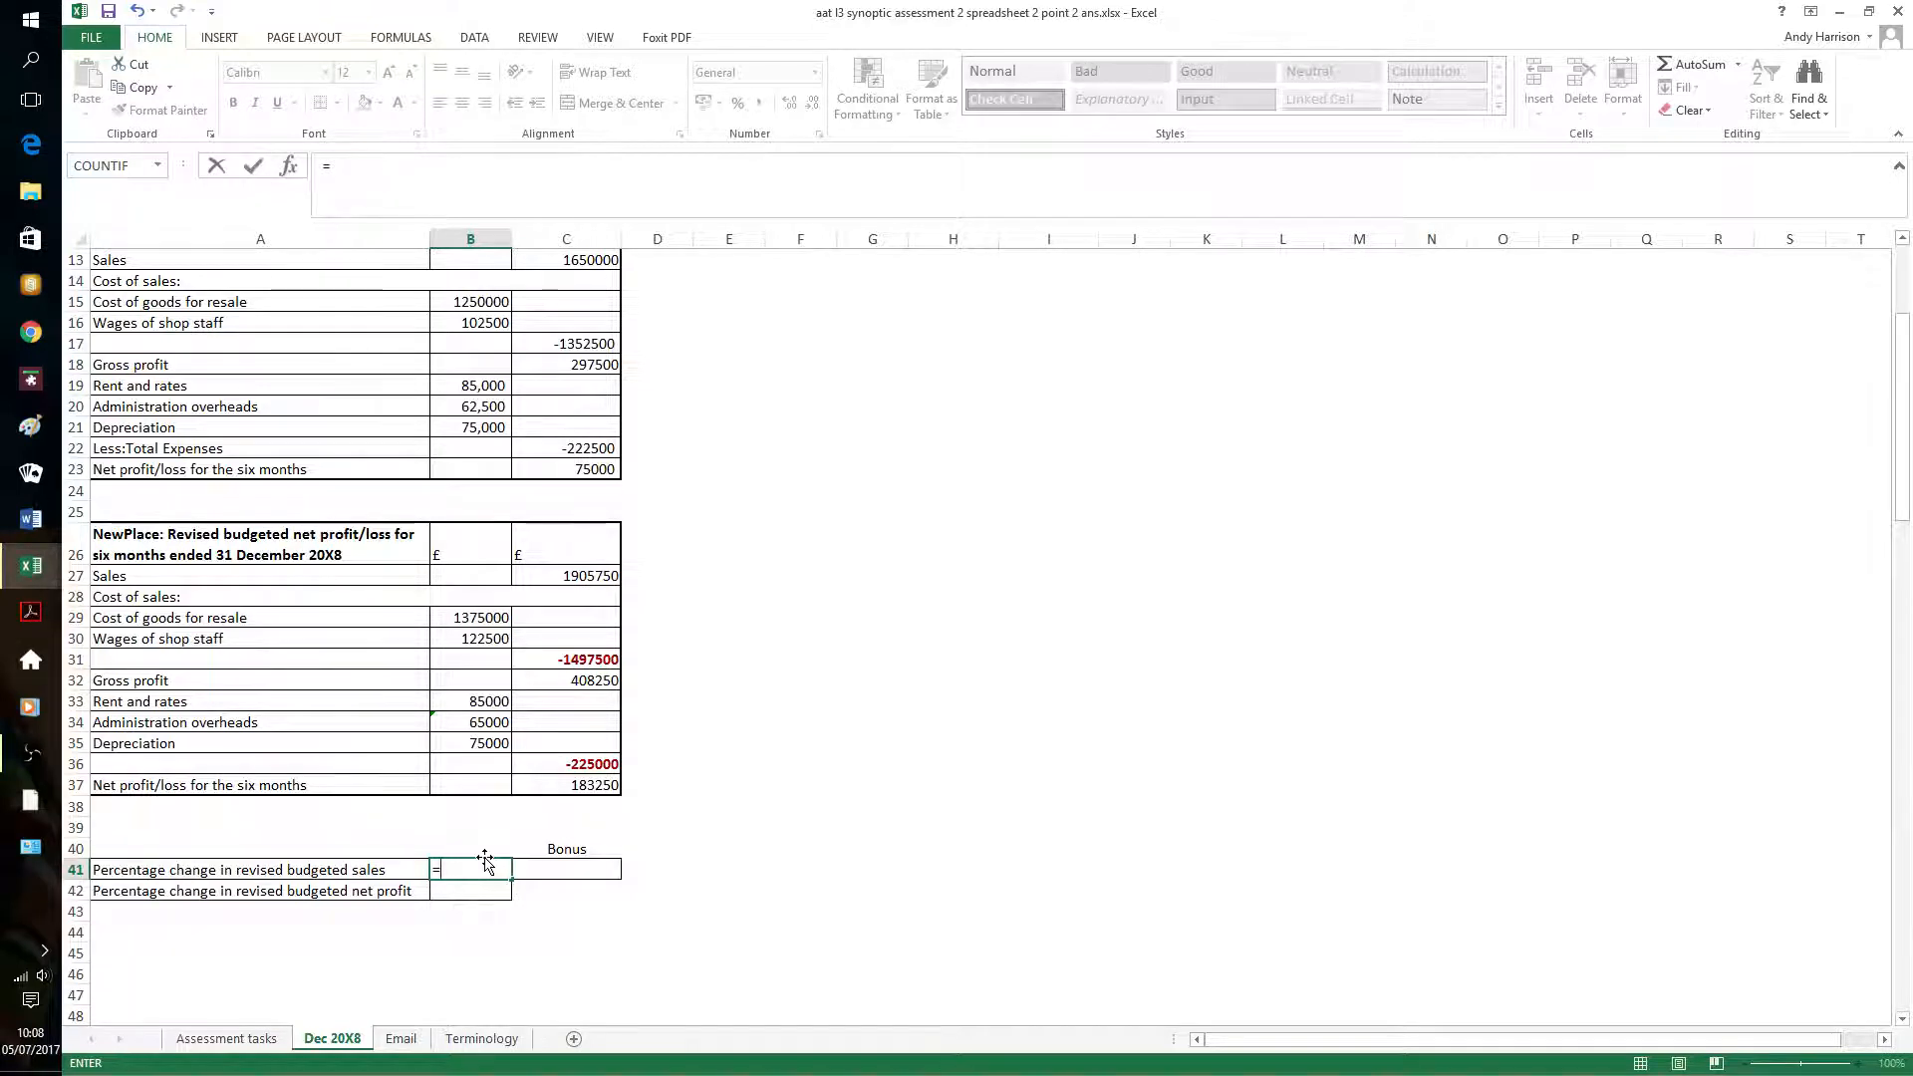
text(()
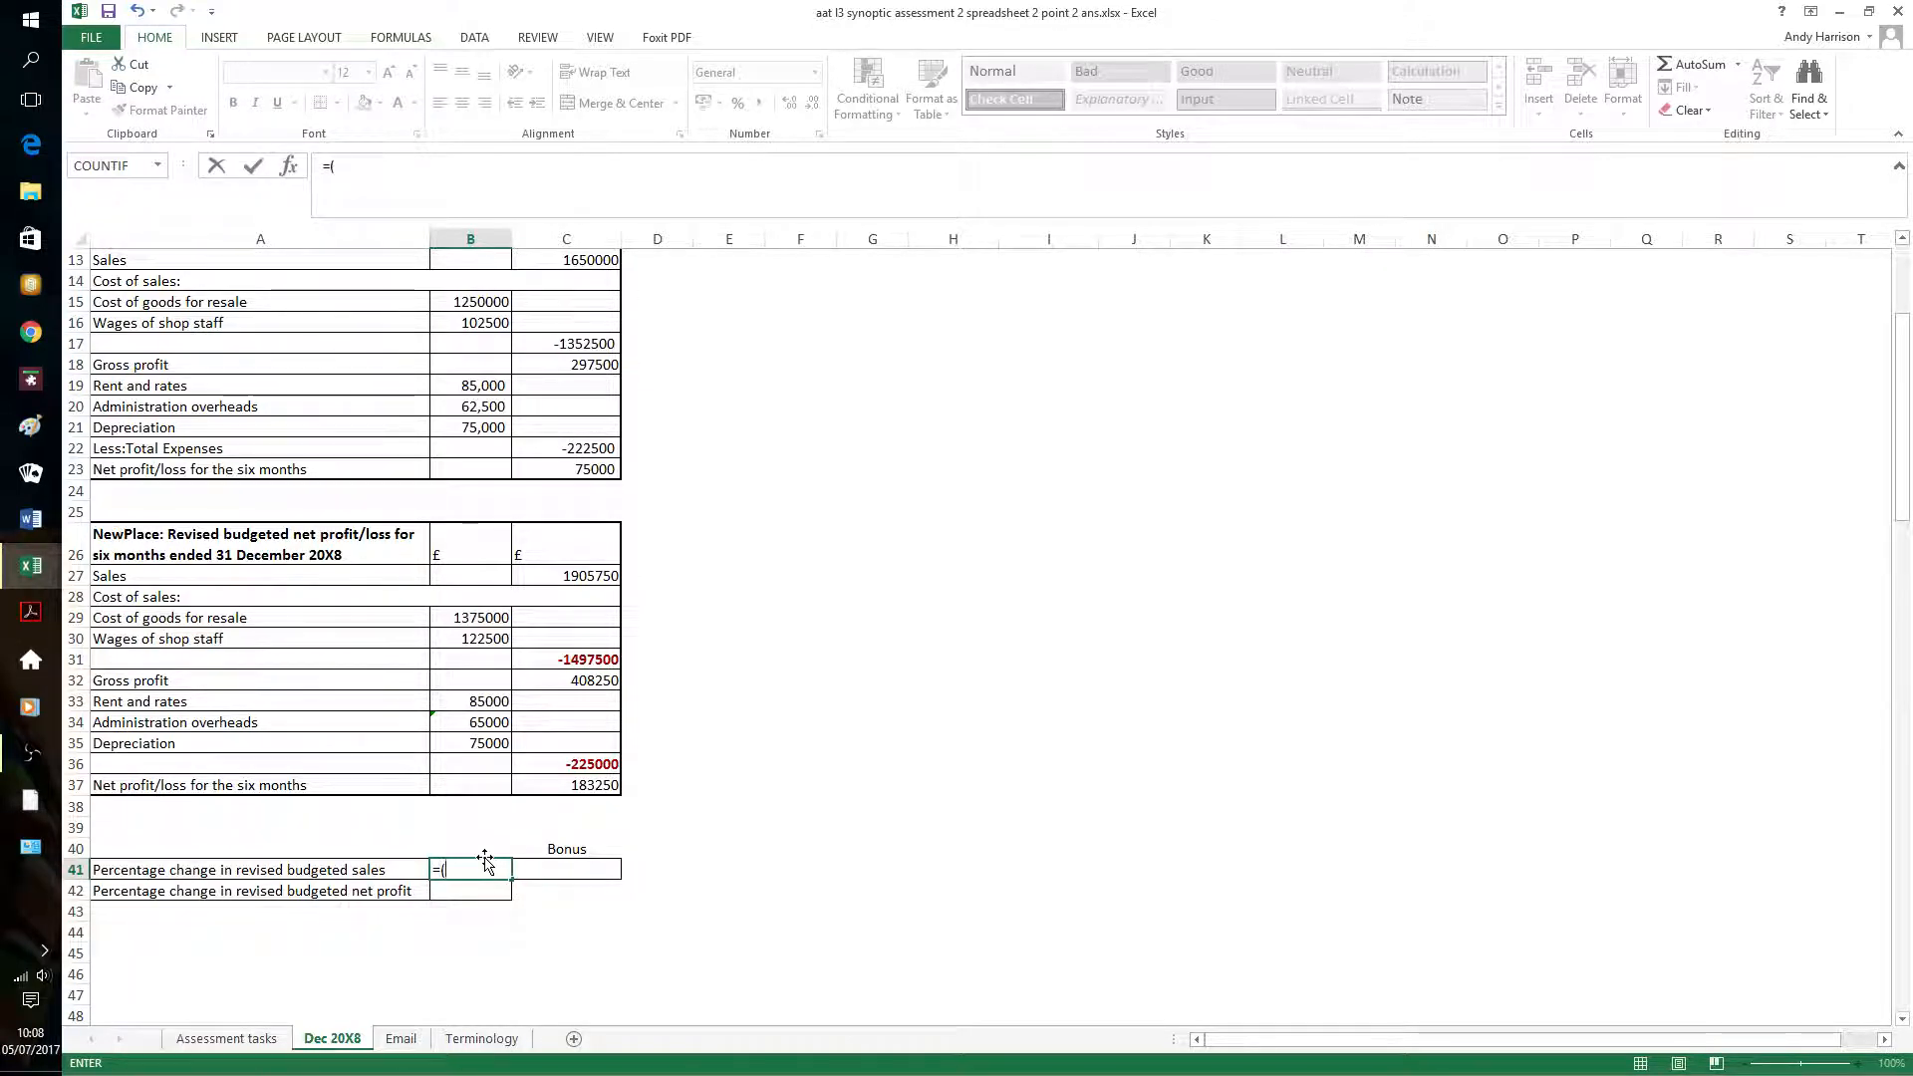
text(c37-)
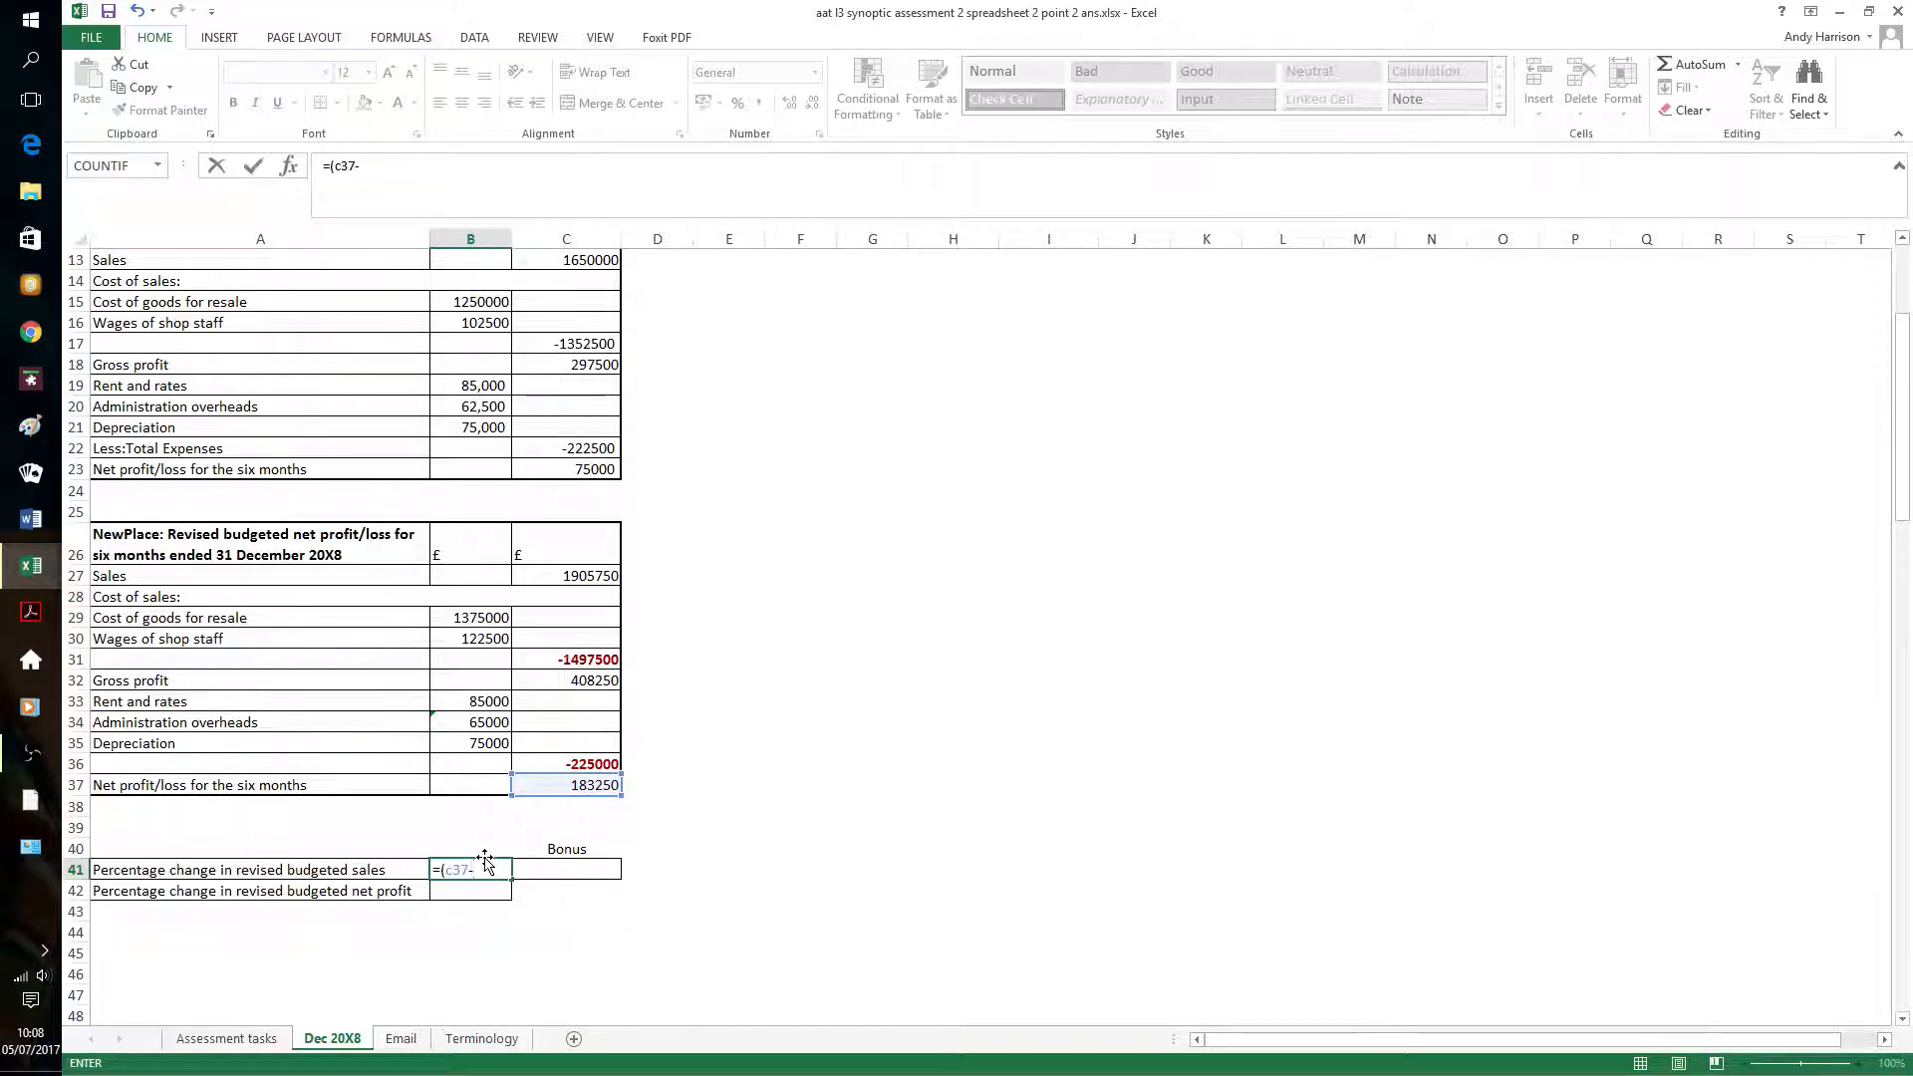
key(BackSpace)
key(BackSpace)
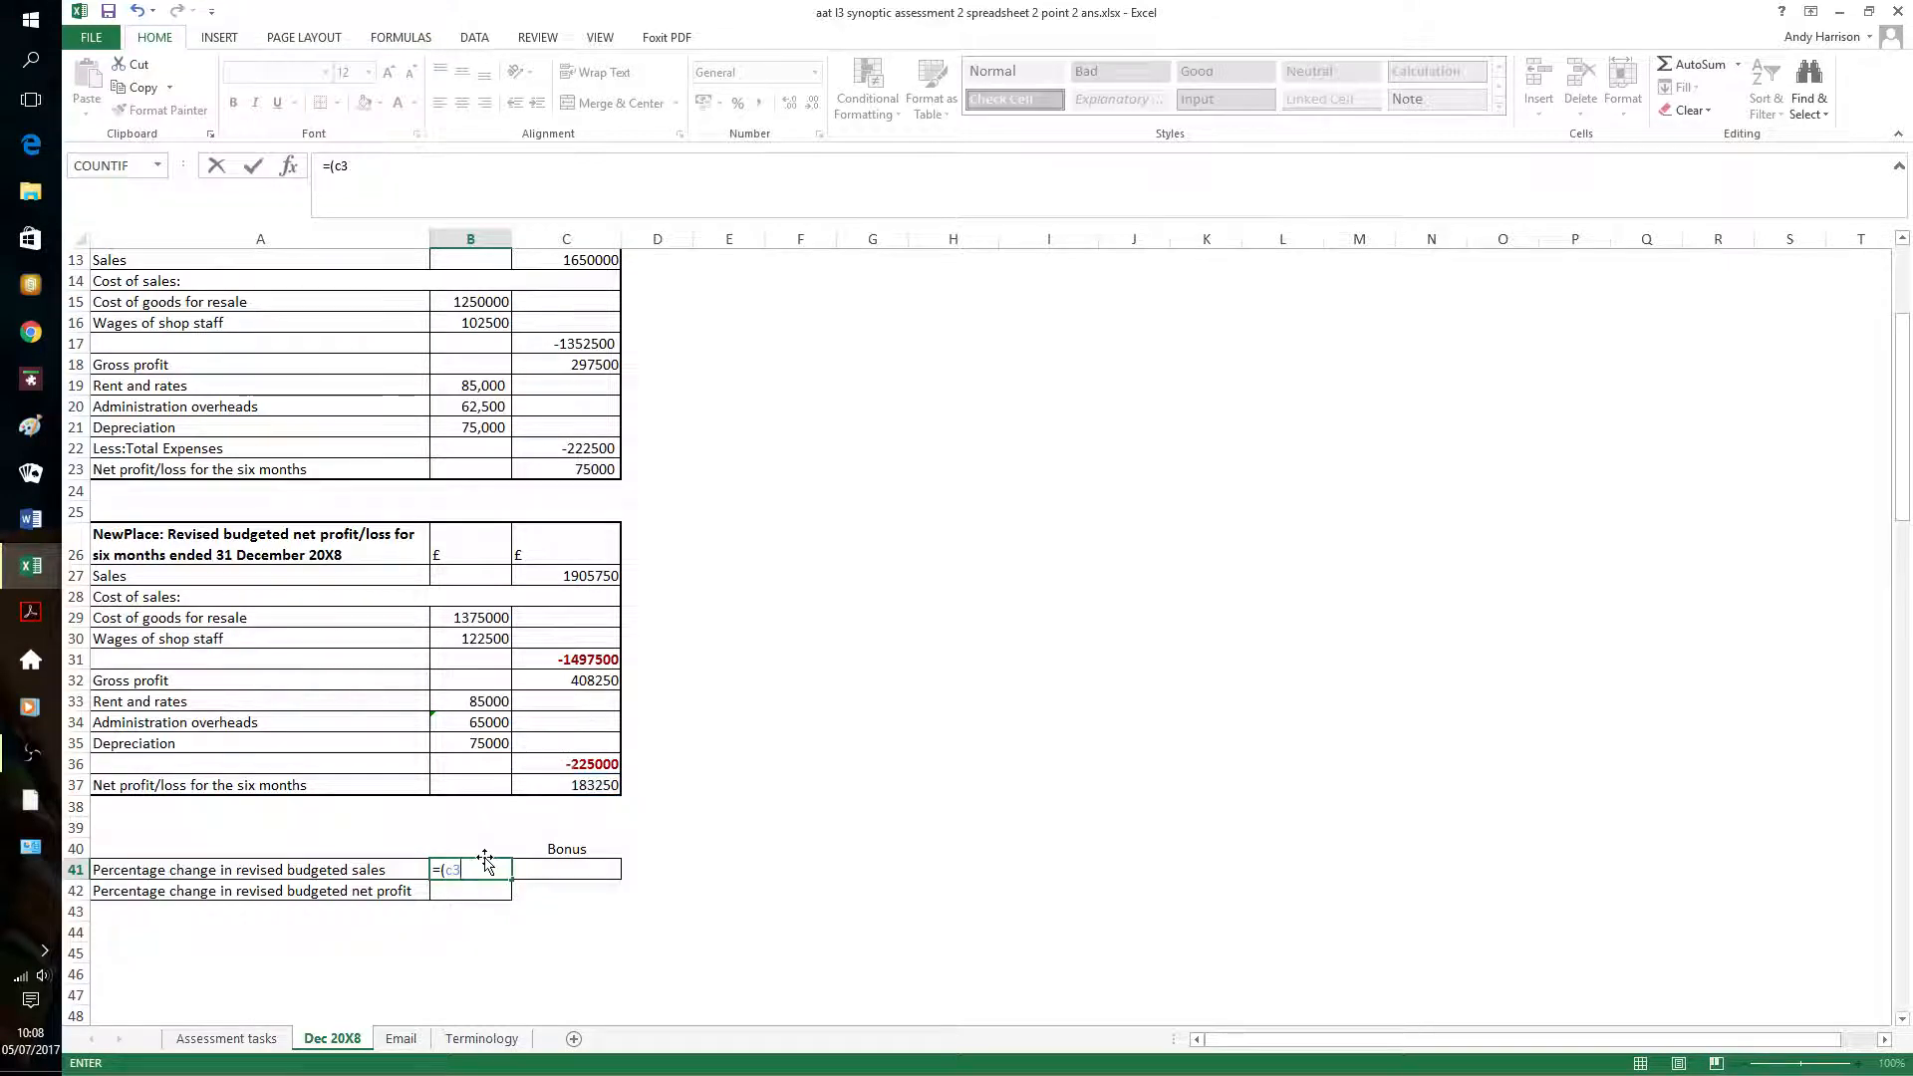
key(BackSpace)
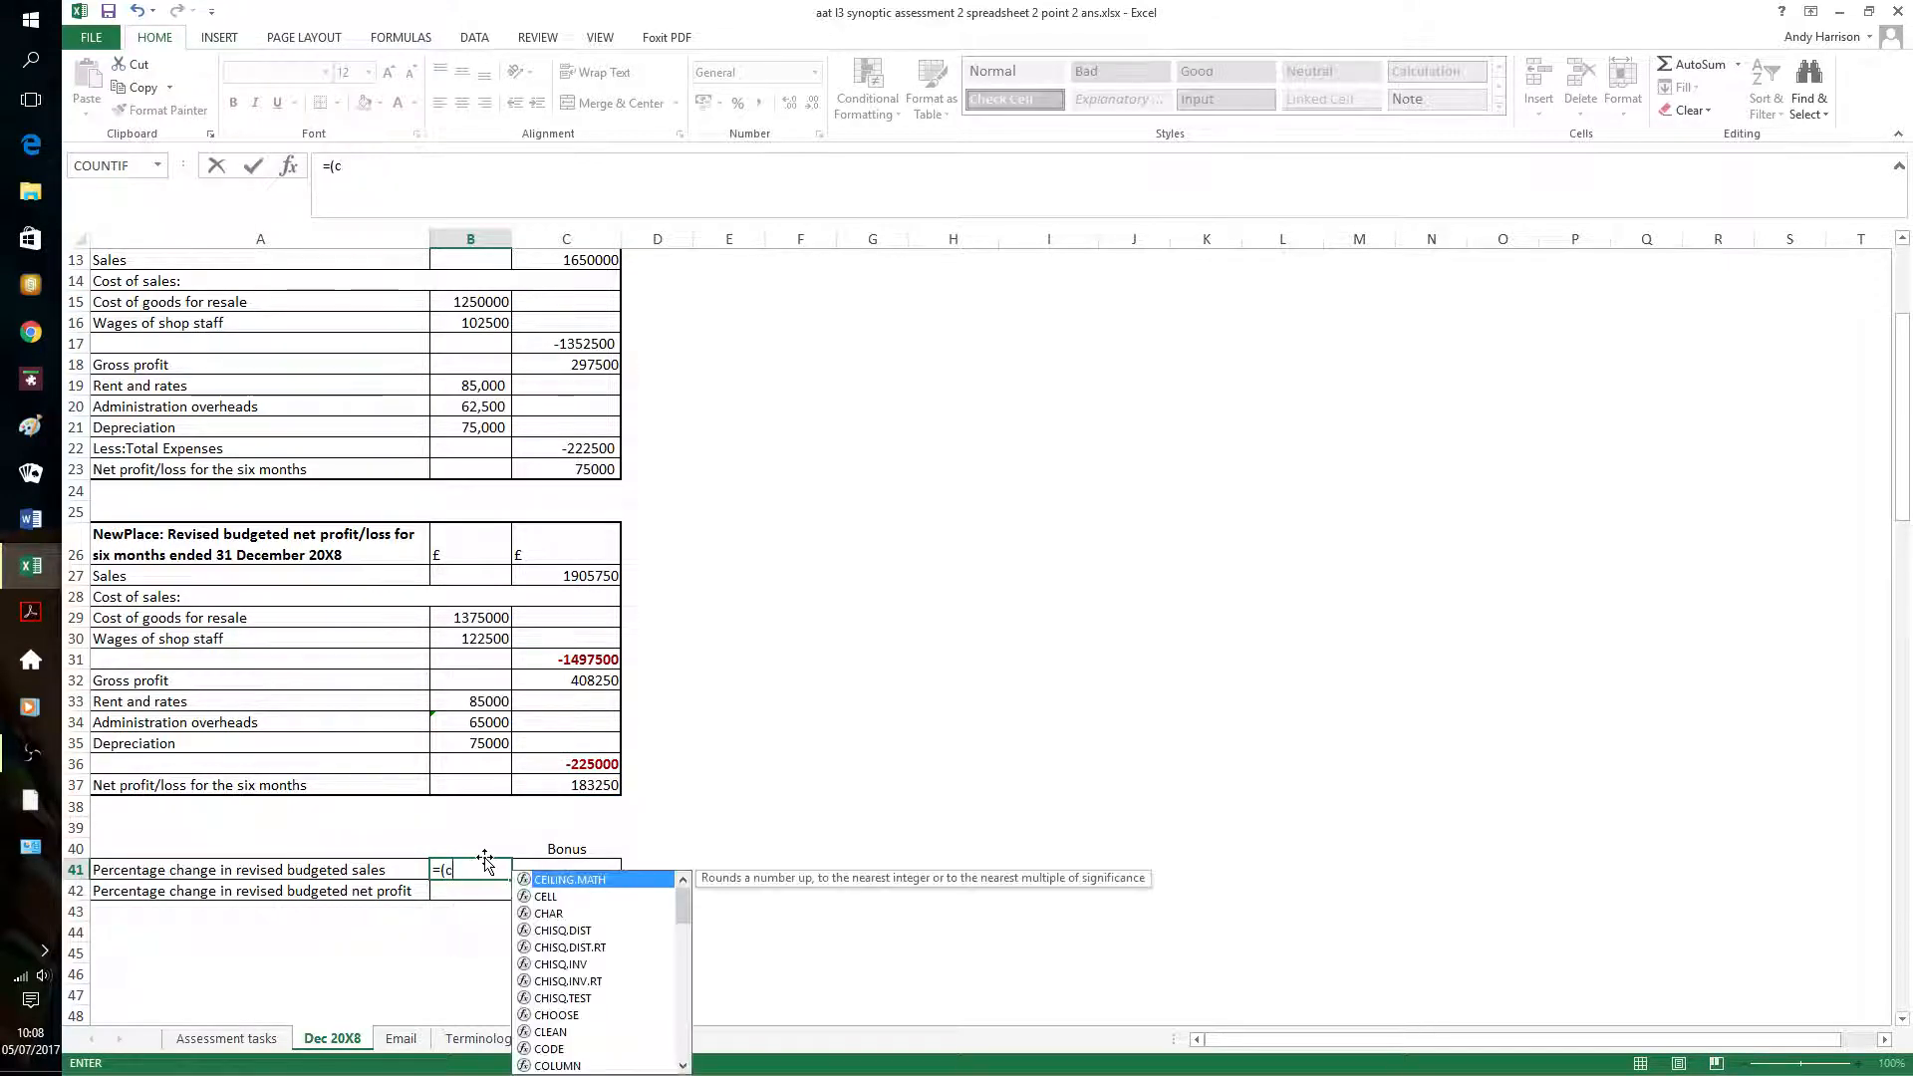
text(27)
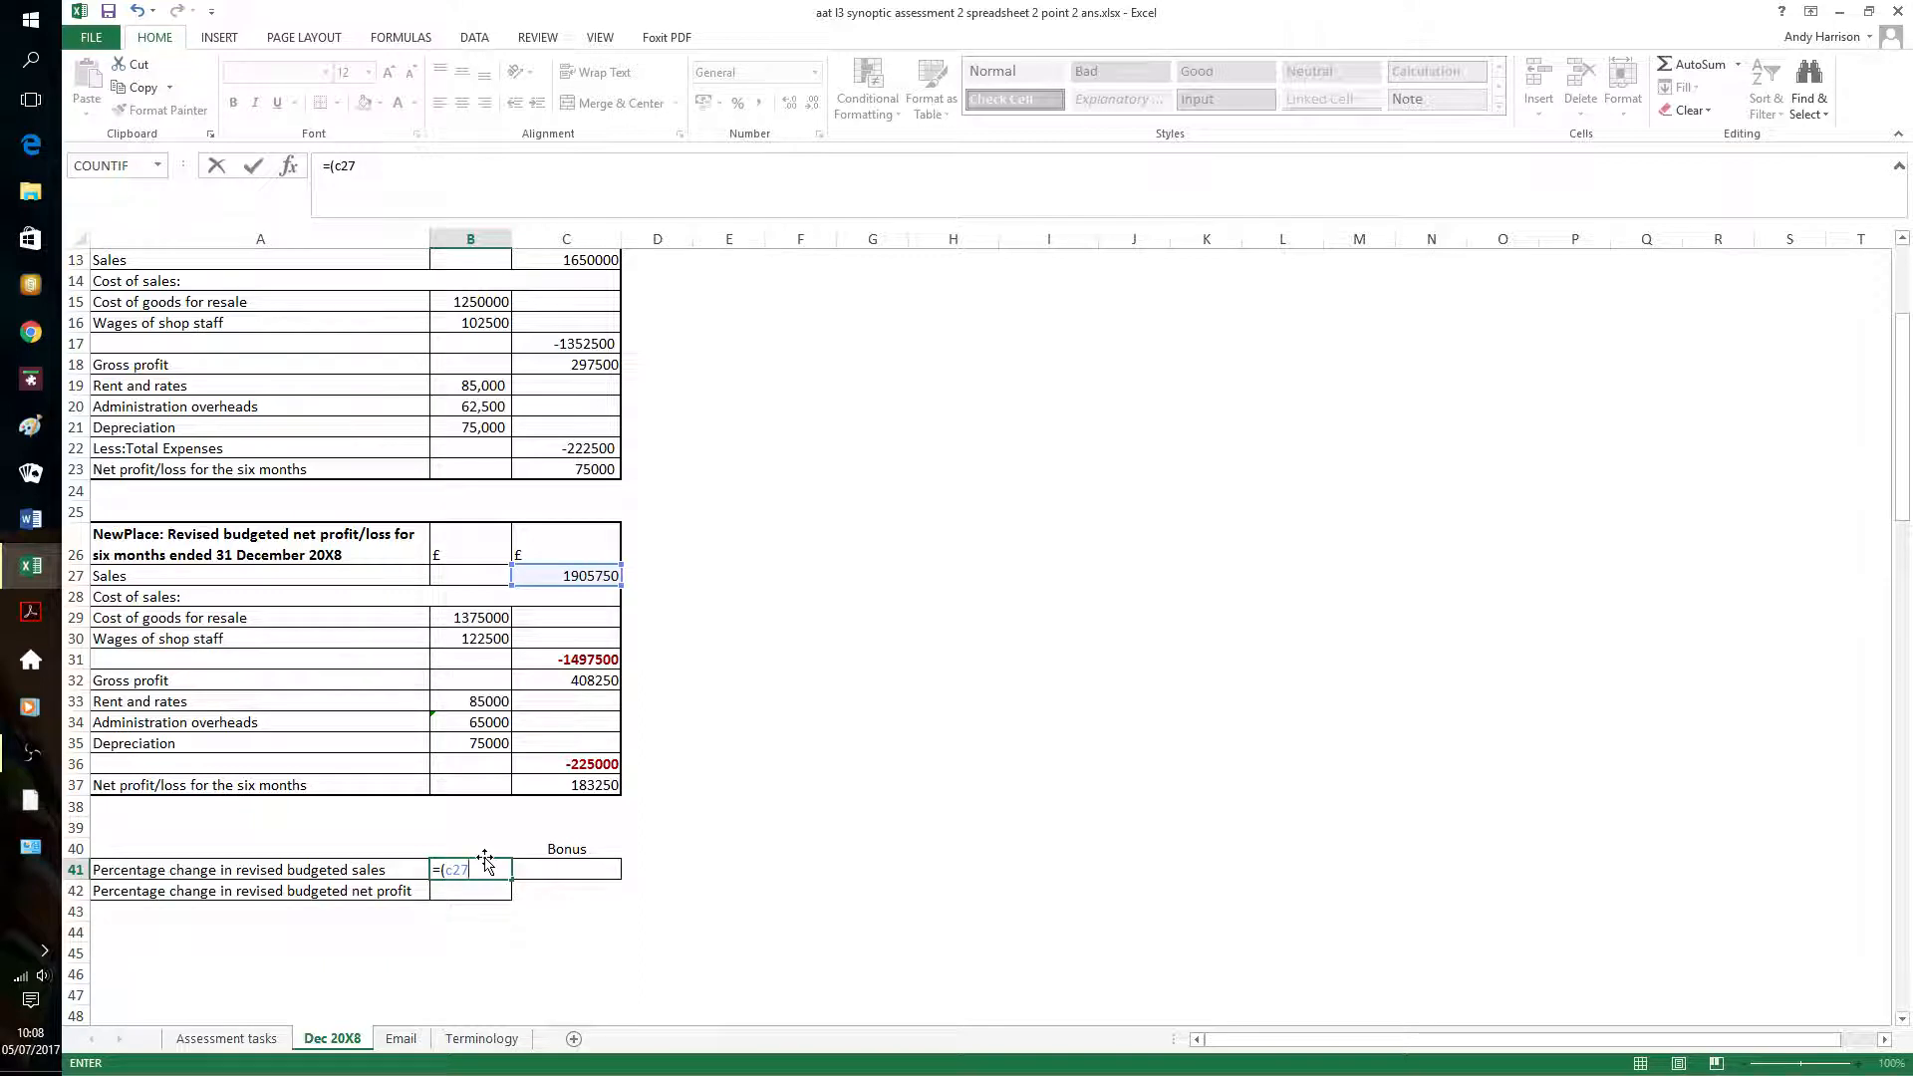
text(-c)
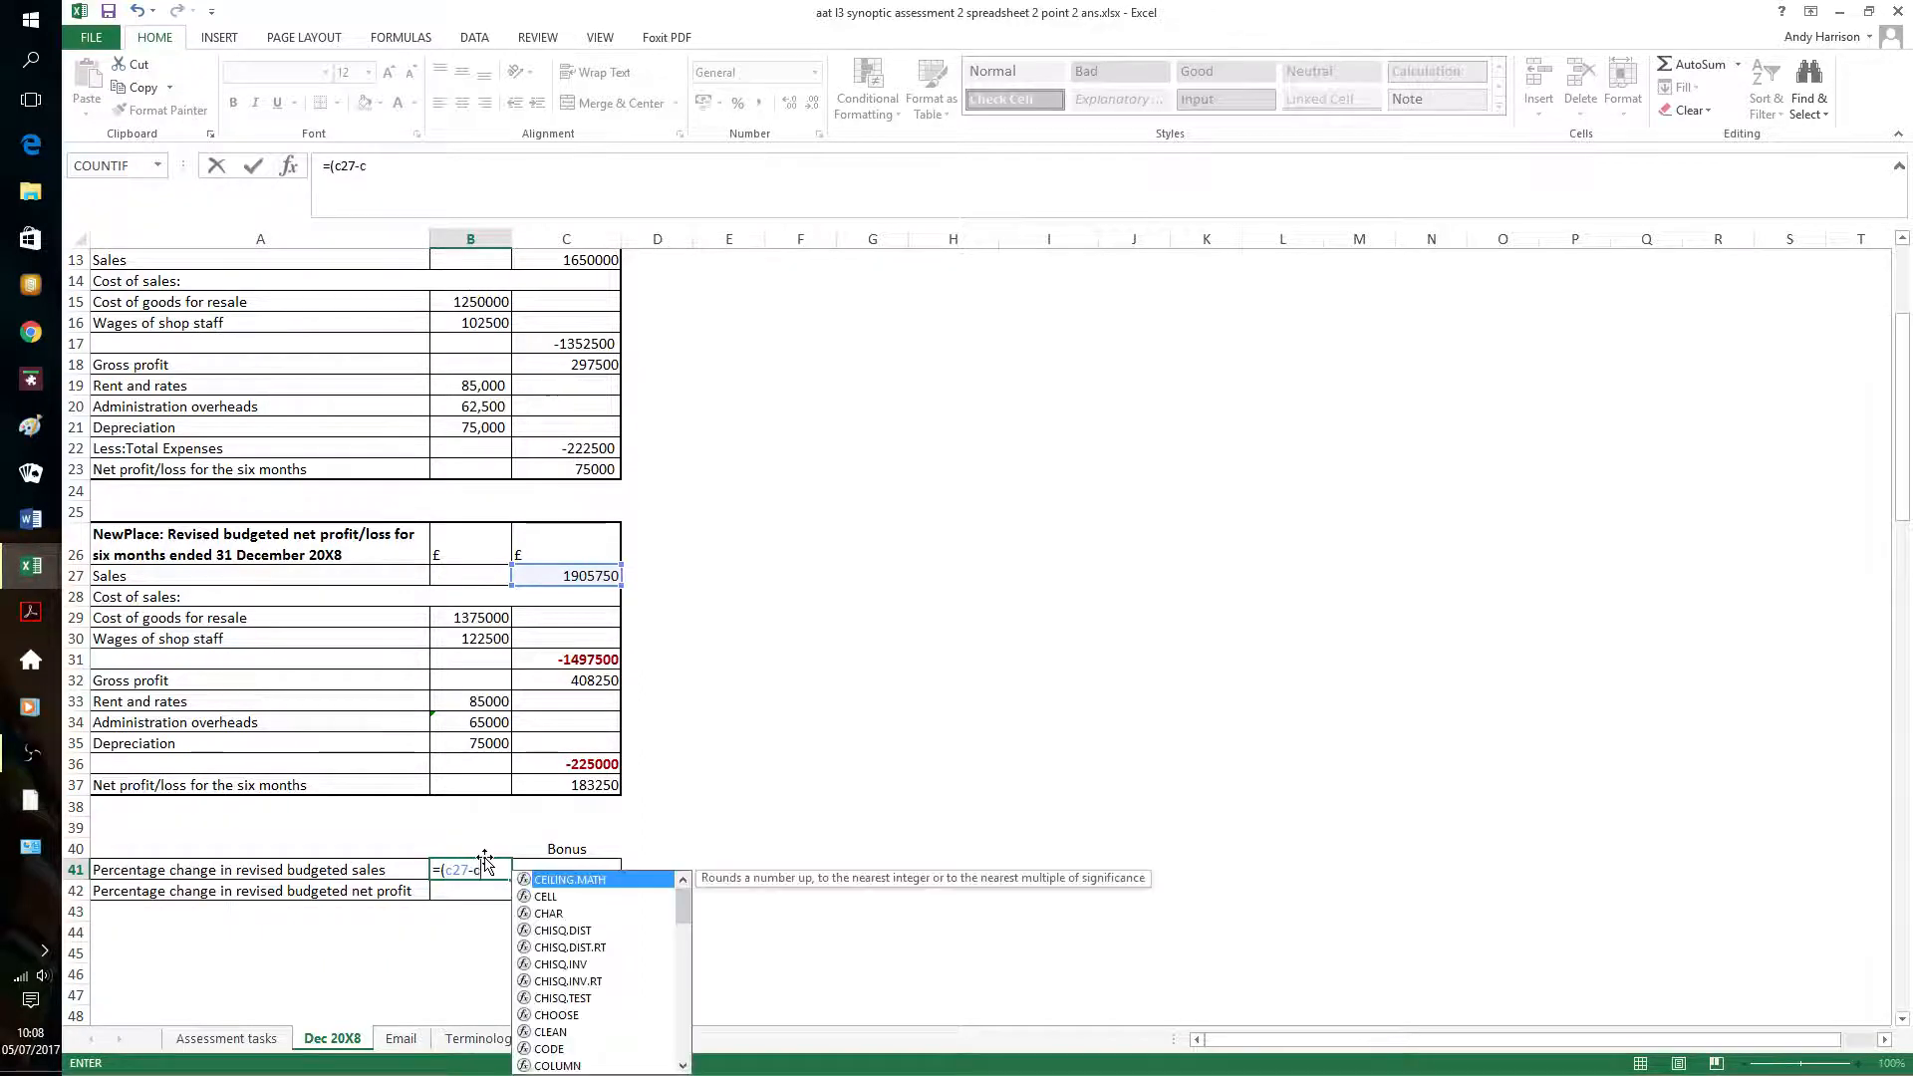
text(13)
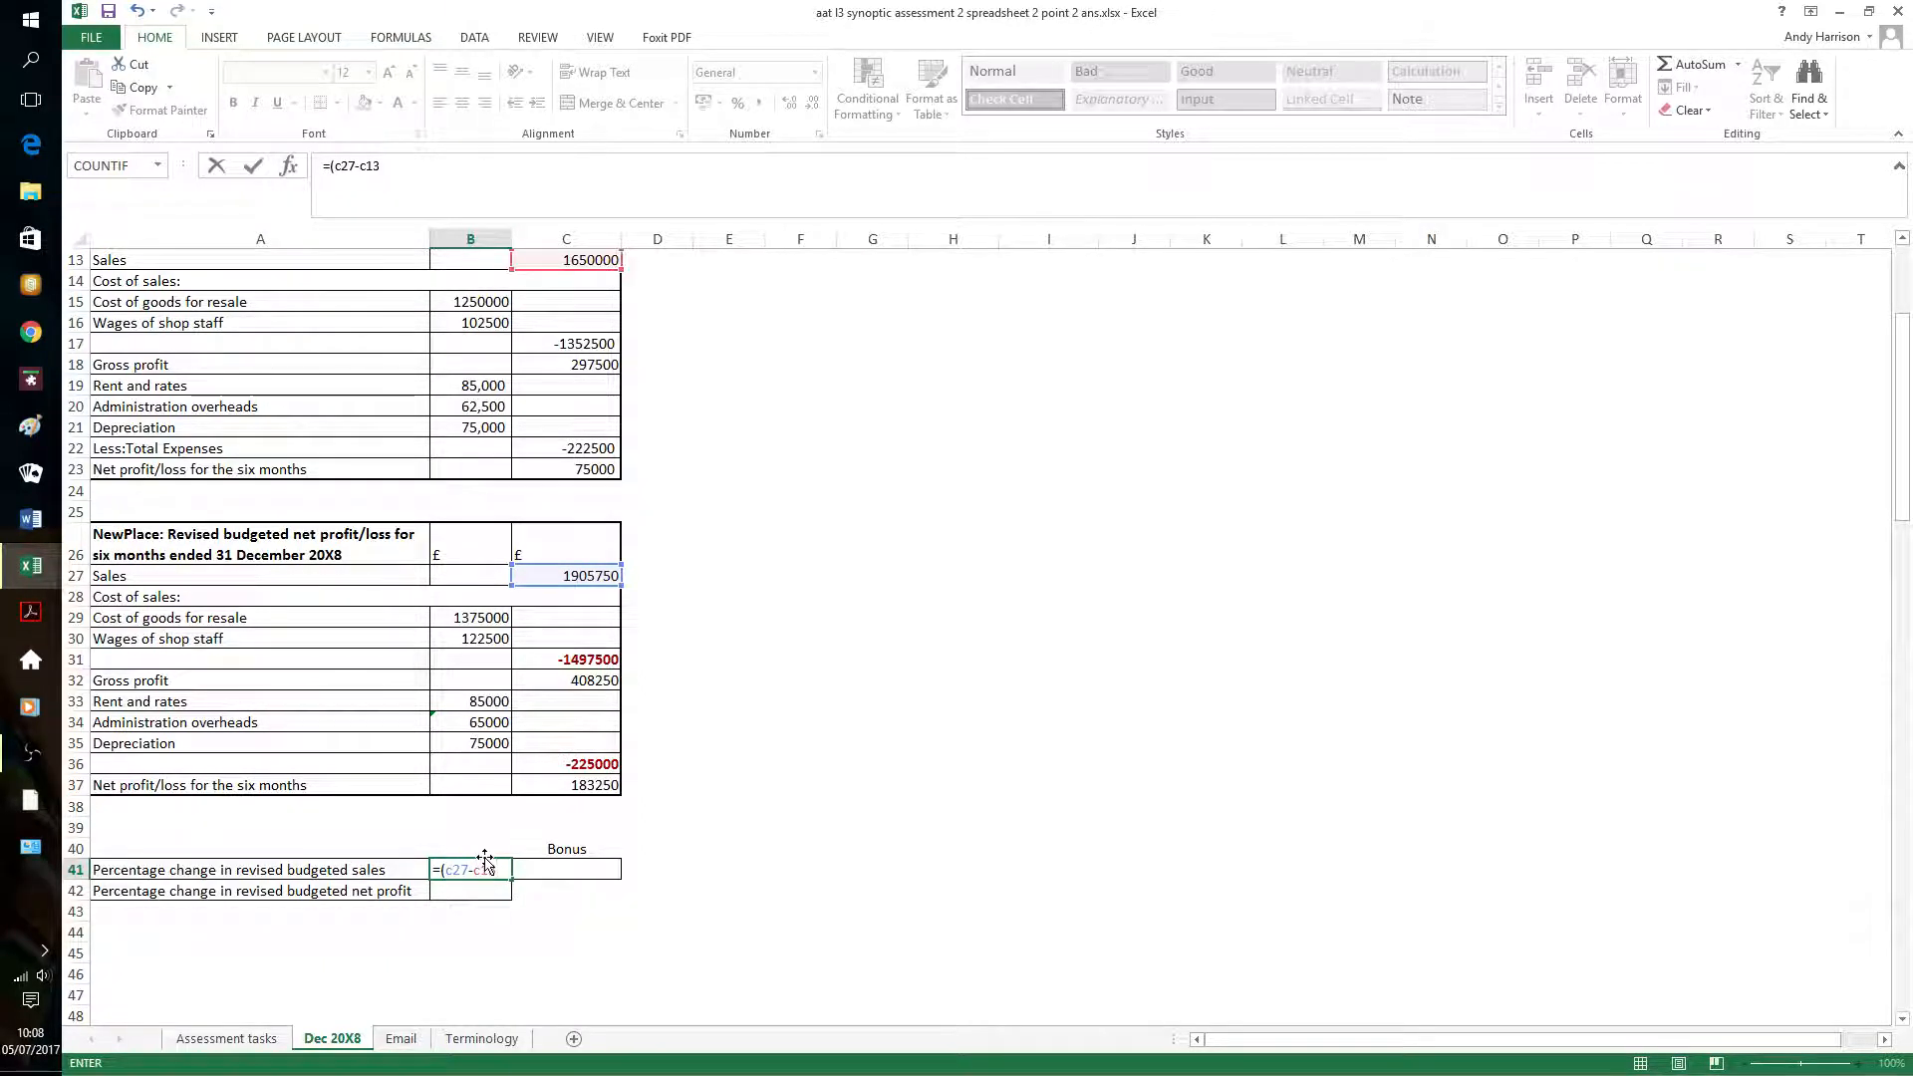
text()/c13)
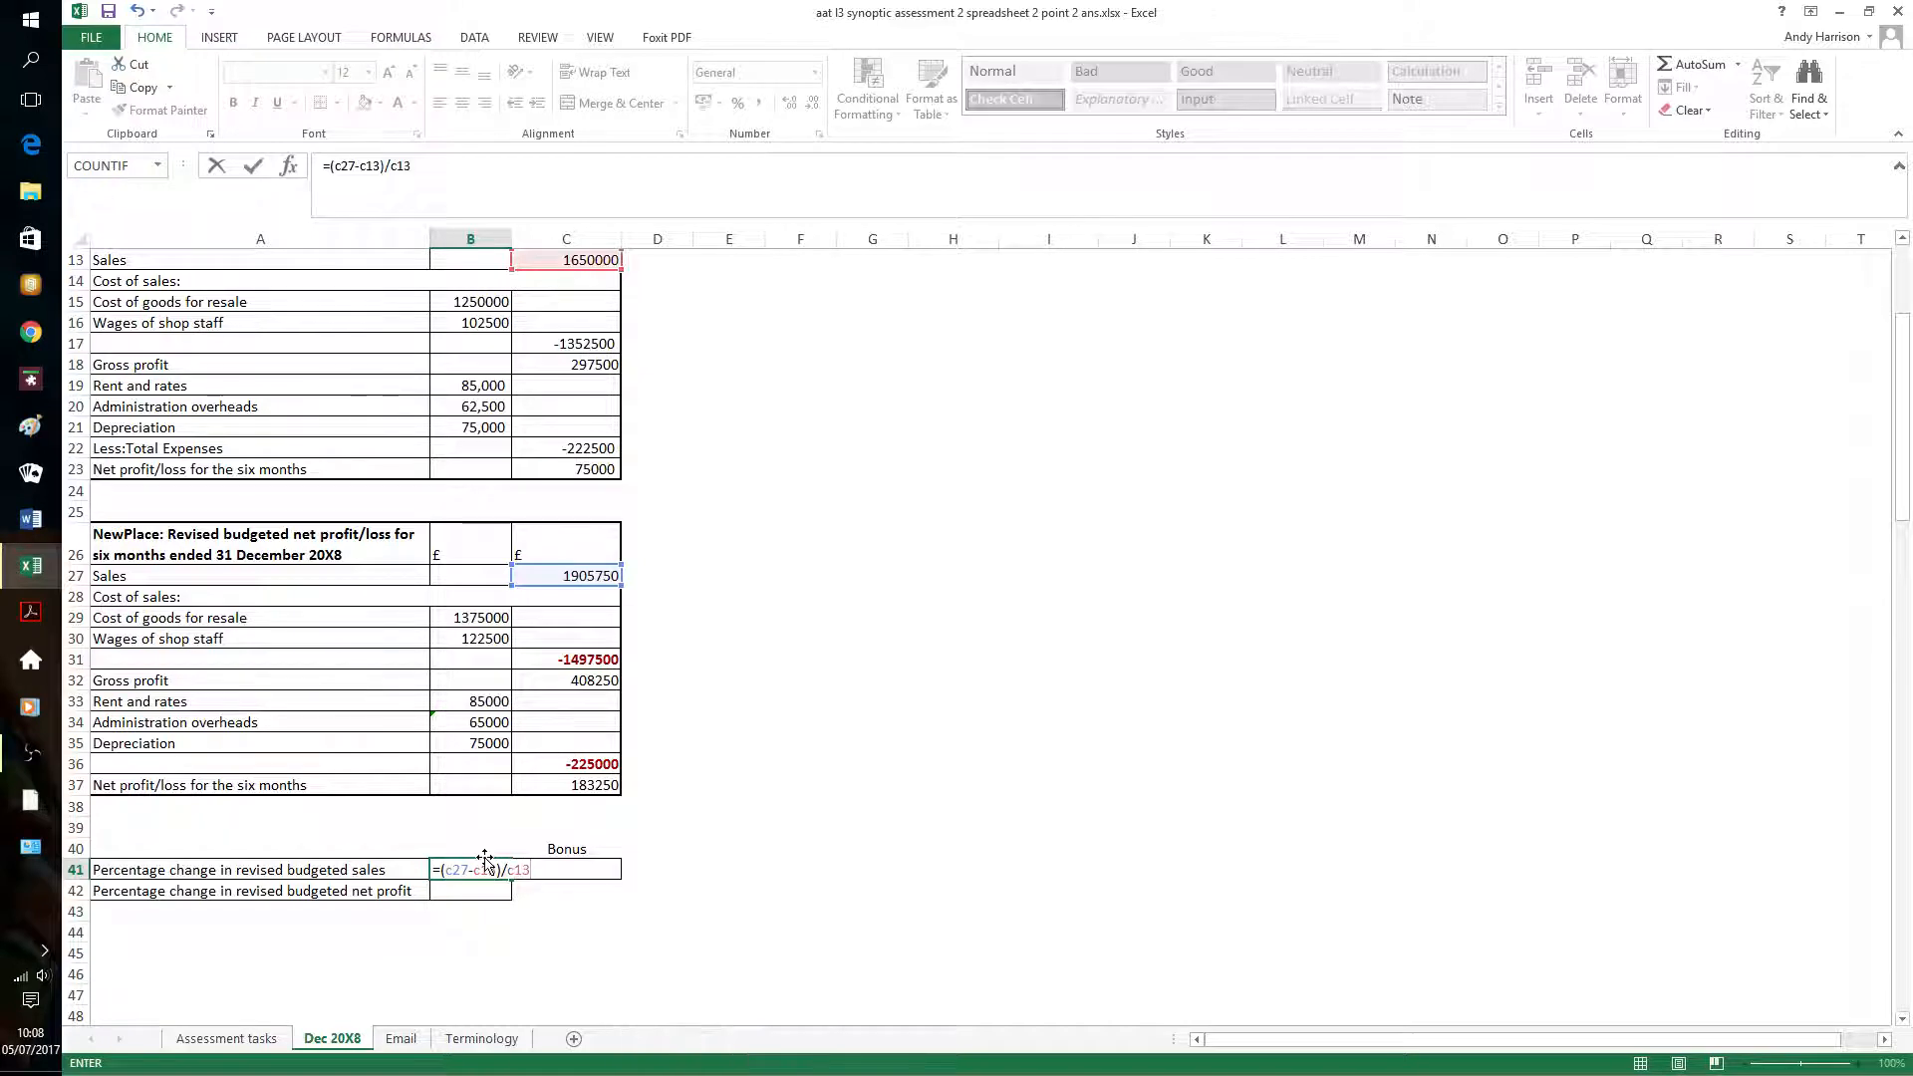
key(Return)
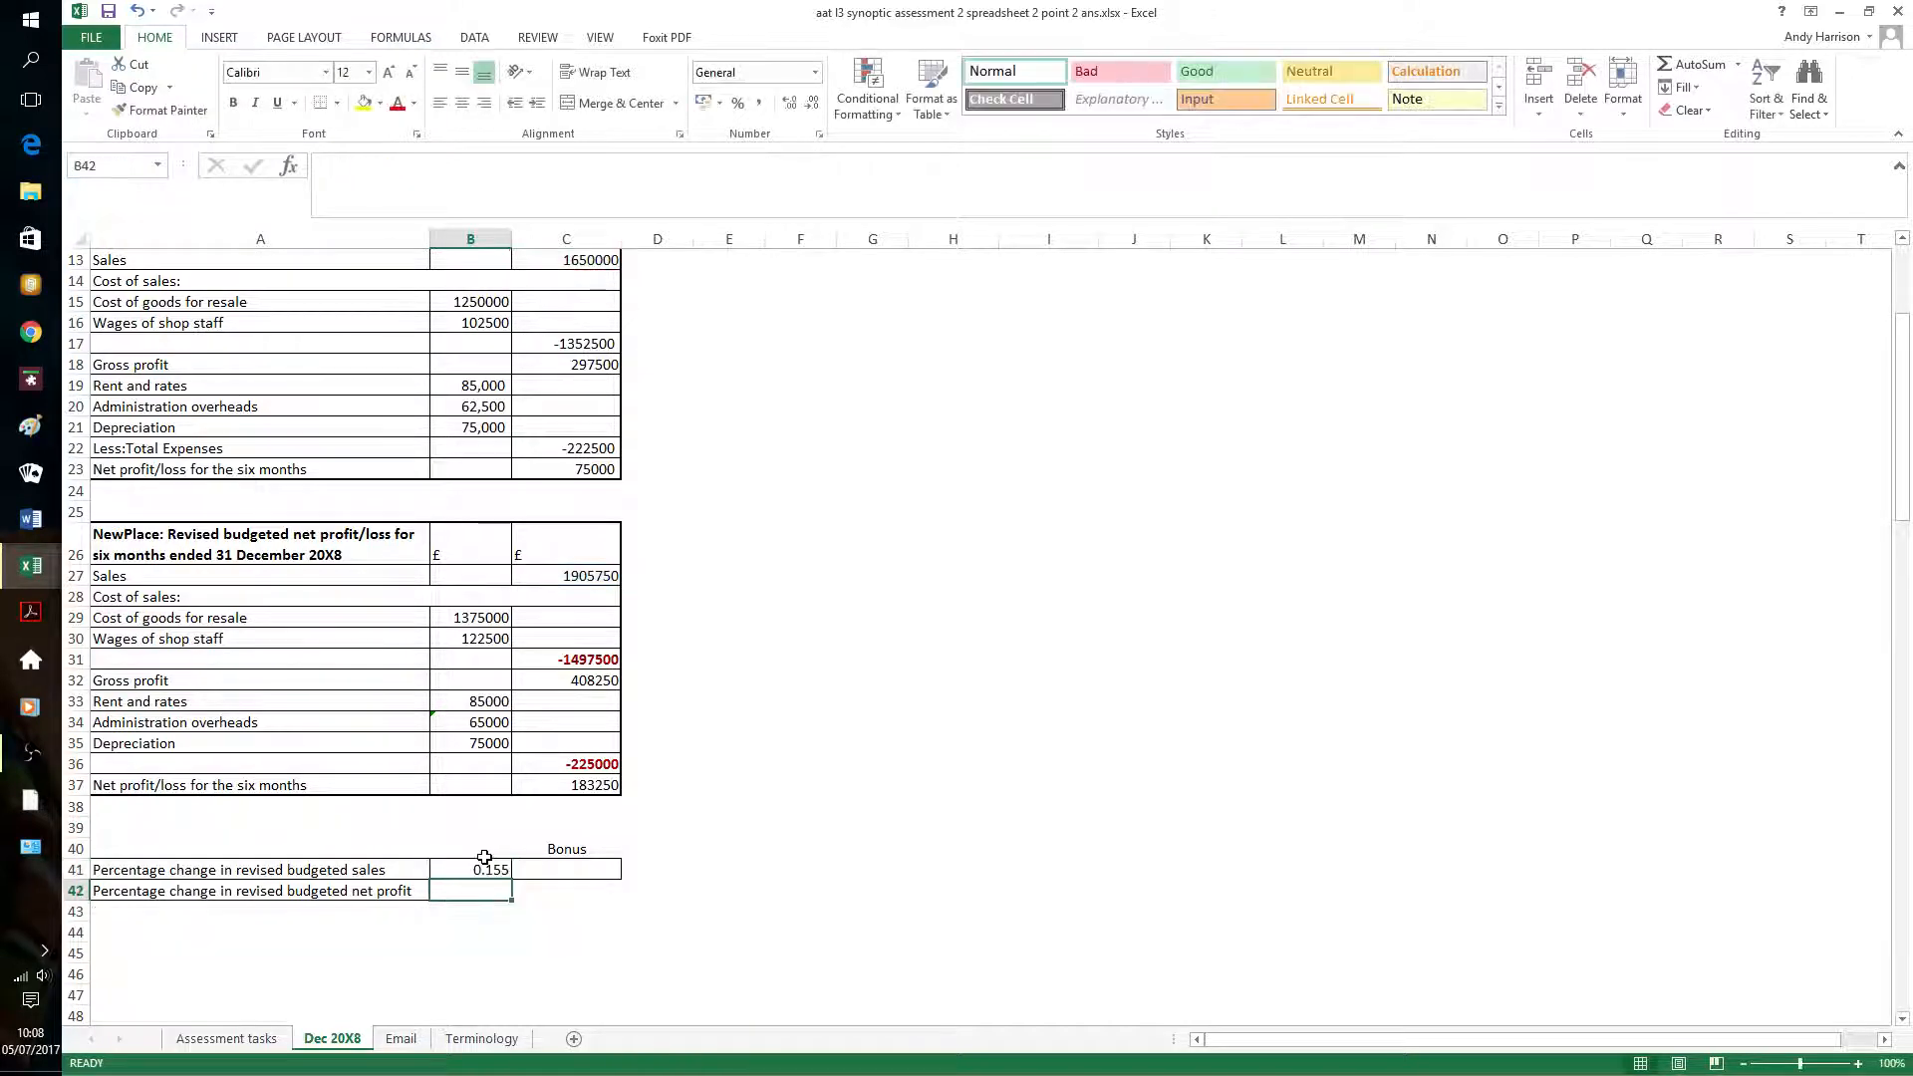
Format the sales percentage change in B41 as a percentage with two decimal places
click(485, 867)
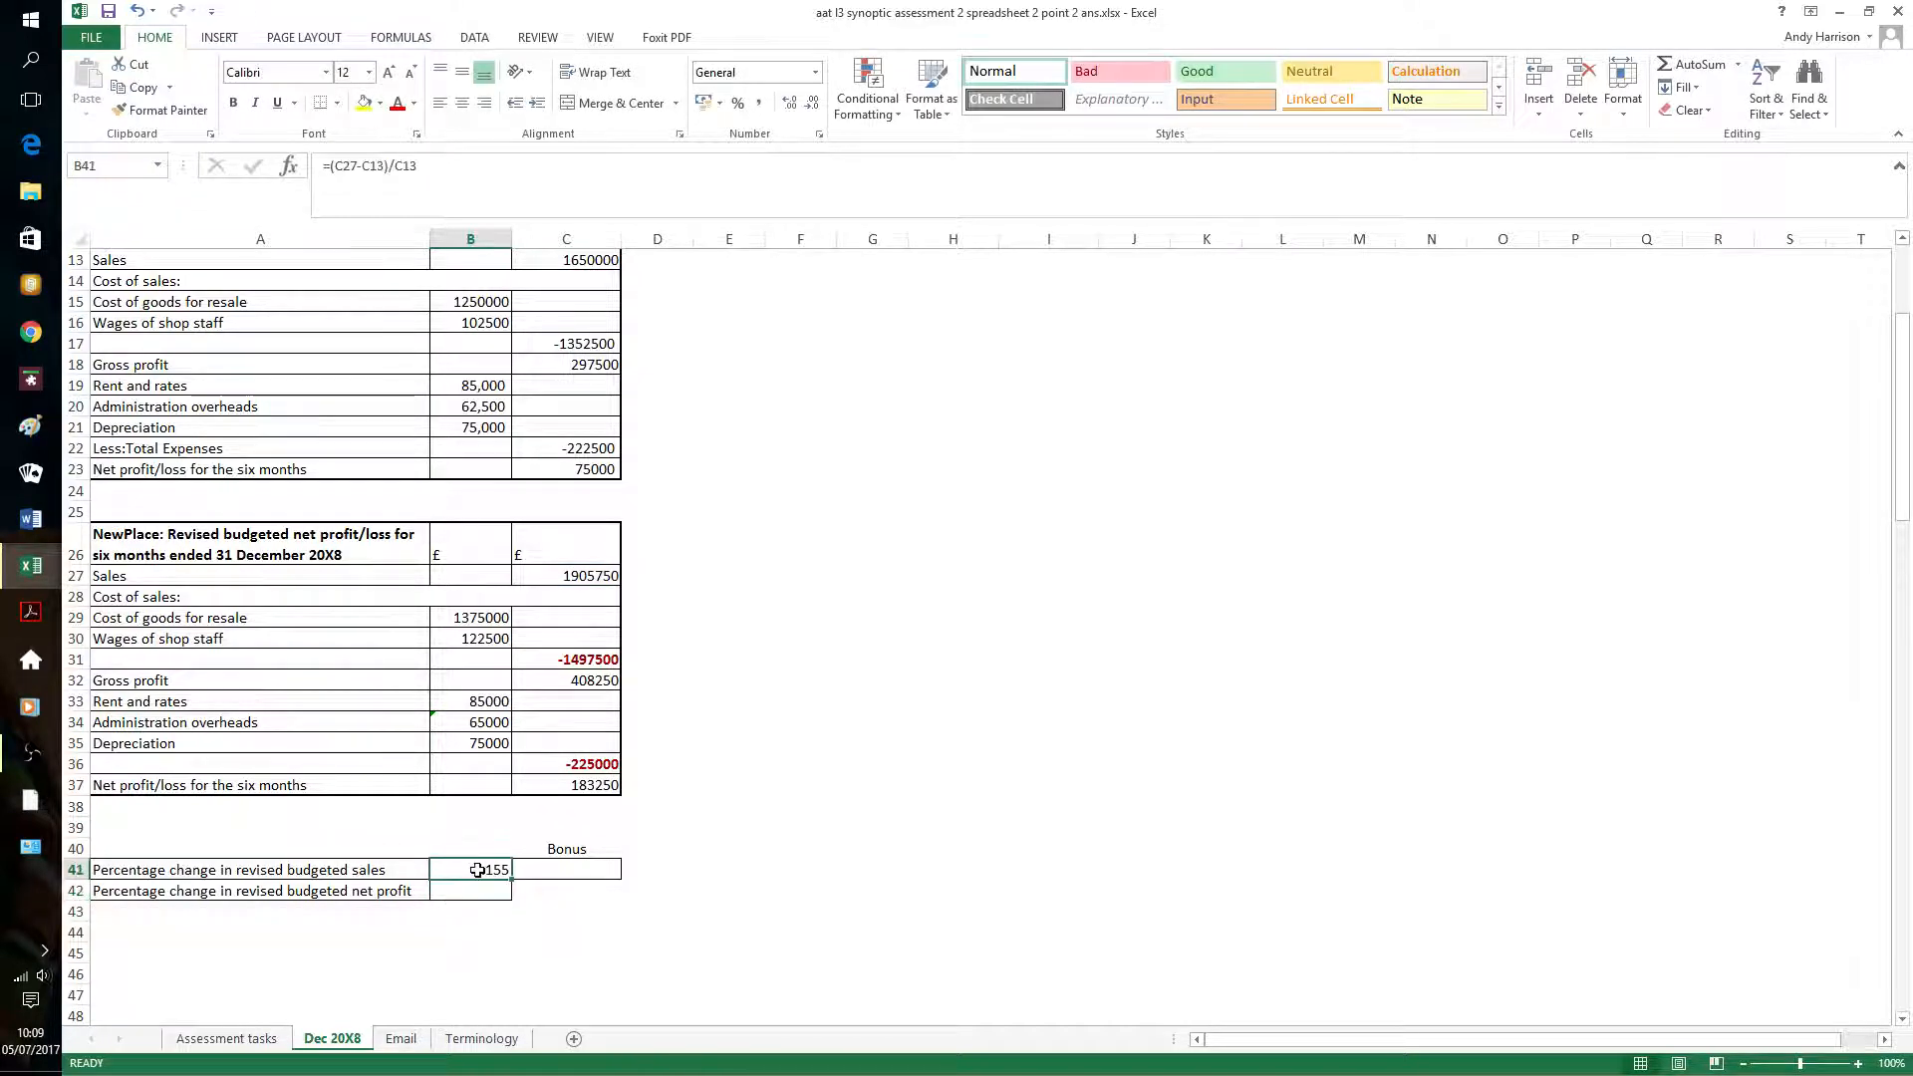
click(737, 102)
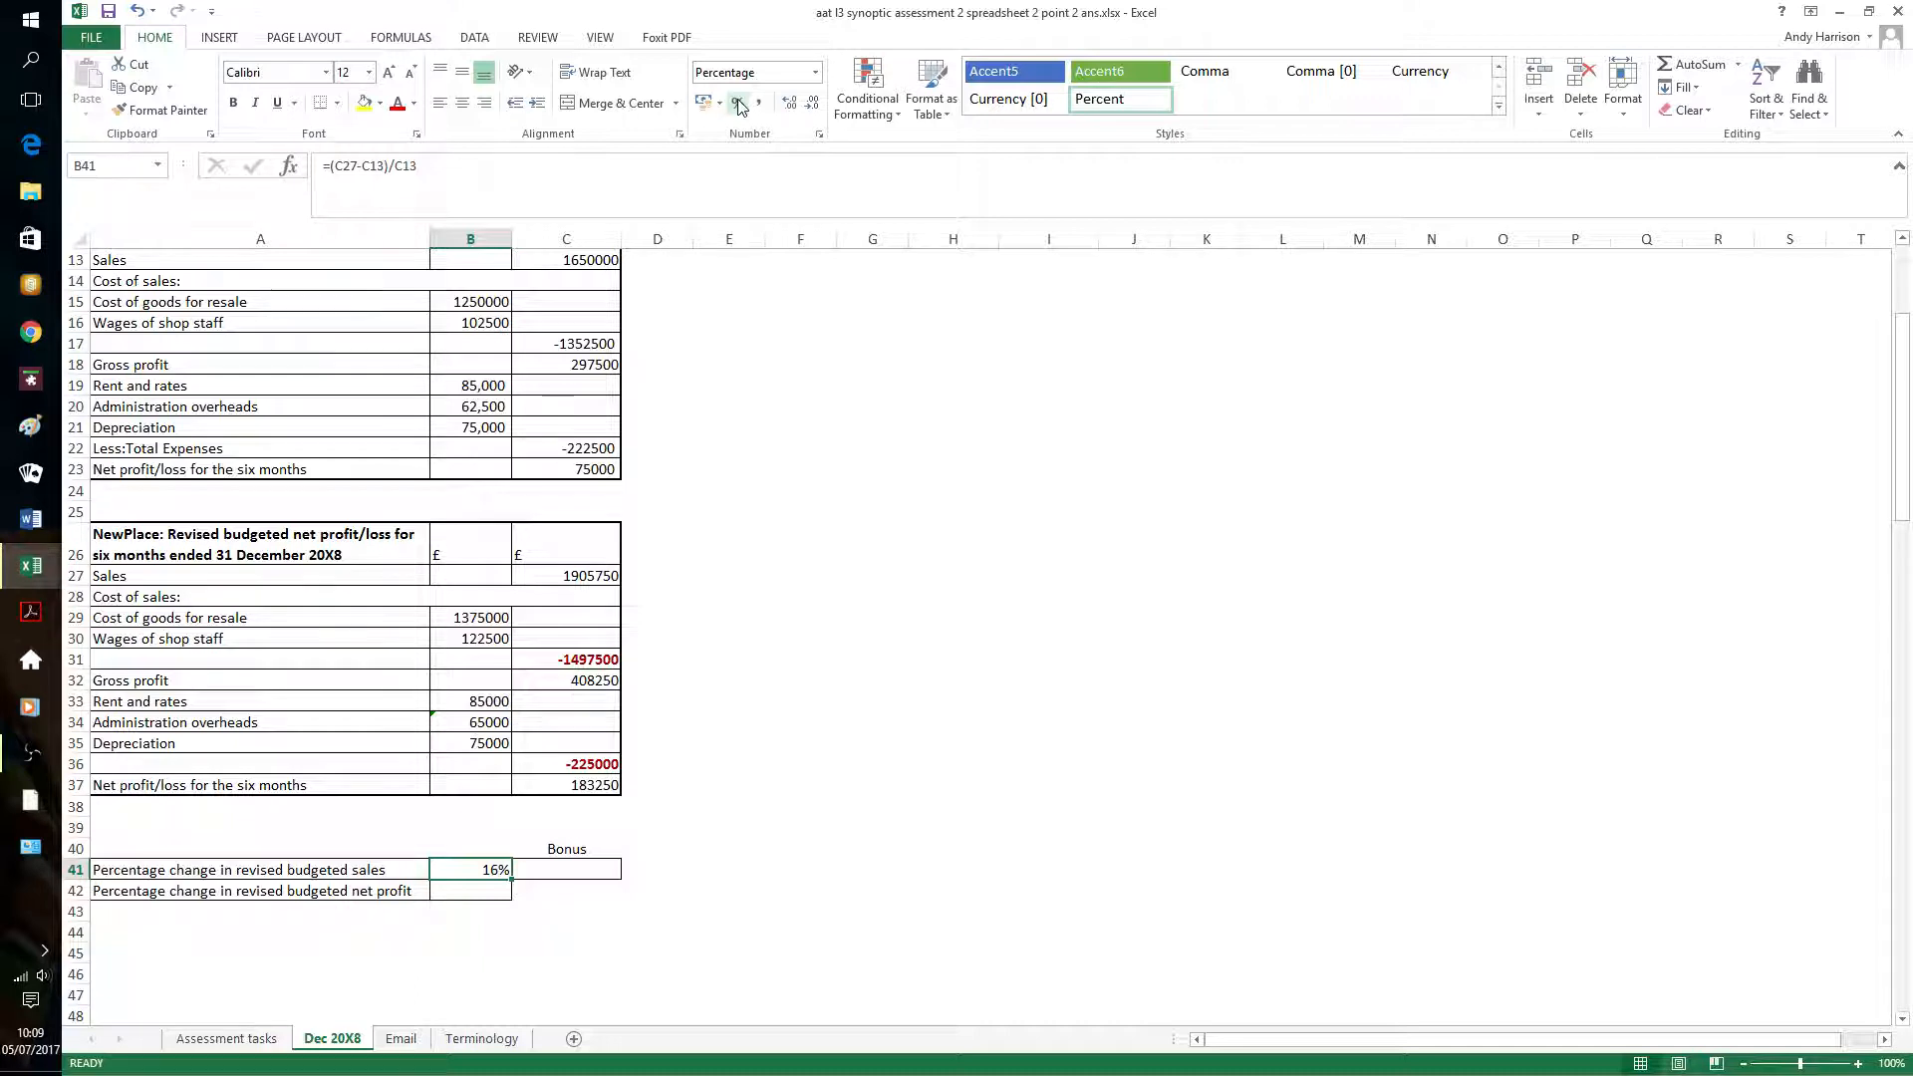
click(791, 106)
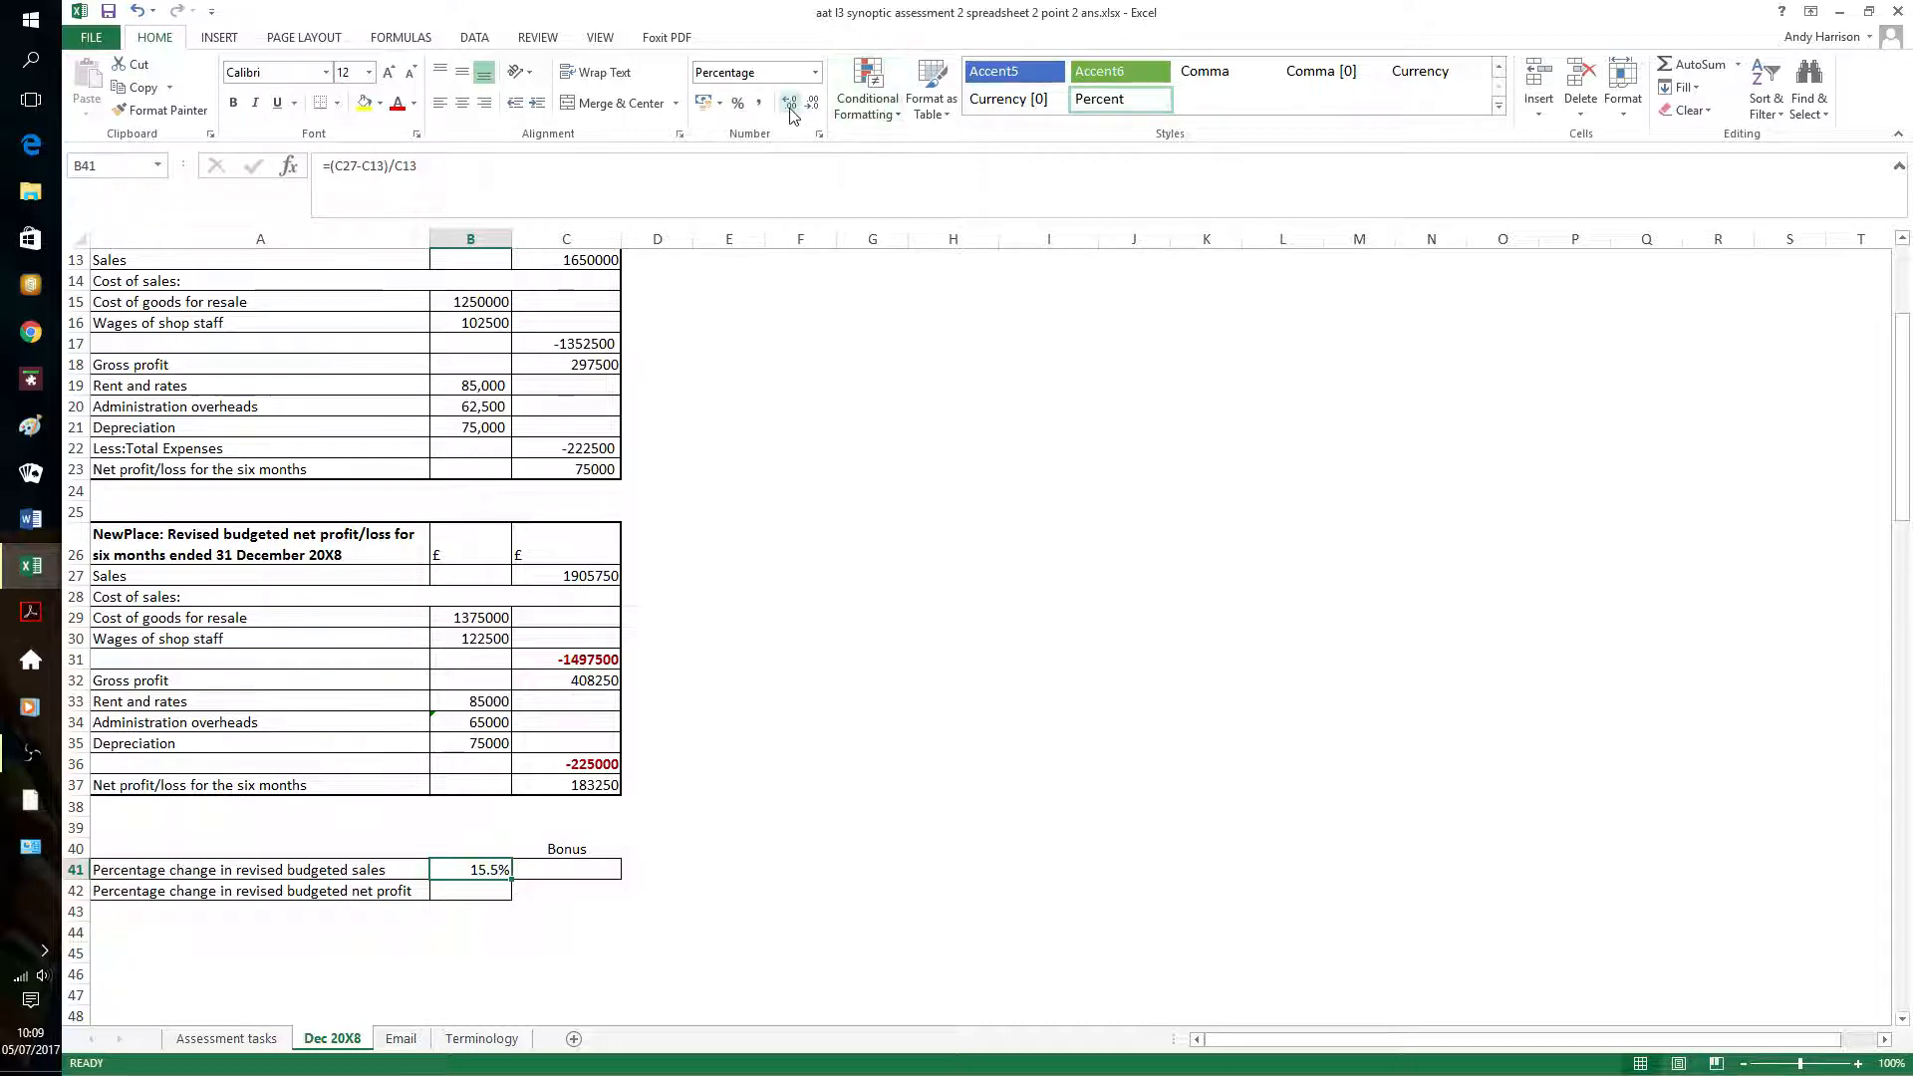
click(791, 106)
Calculate the percentage change in revised budgeted net profit in B42 with the formula =(C37-C23)/C23
click(487, 894)
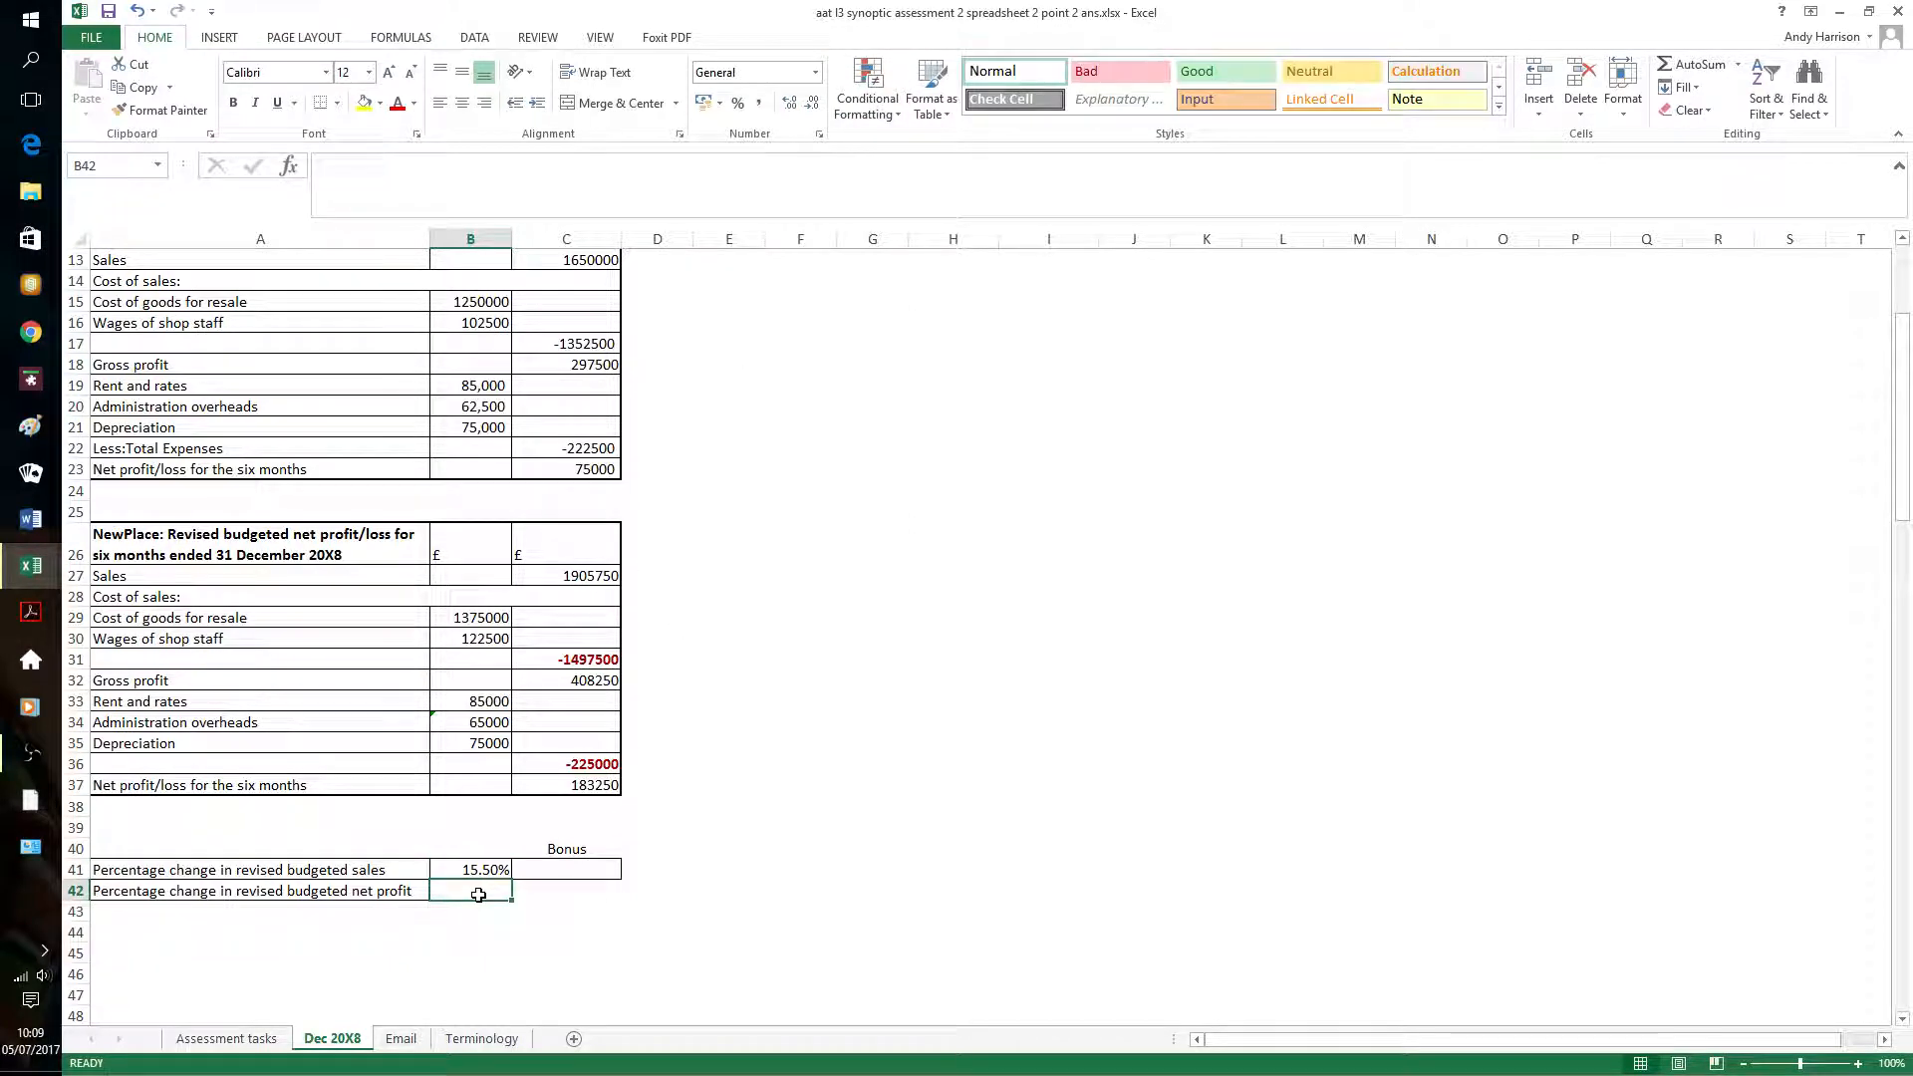
text(=)
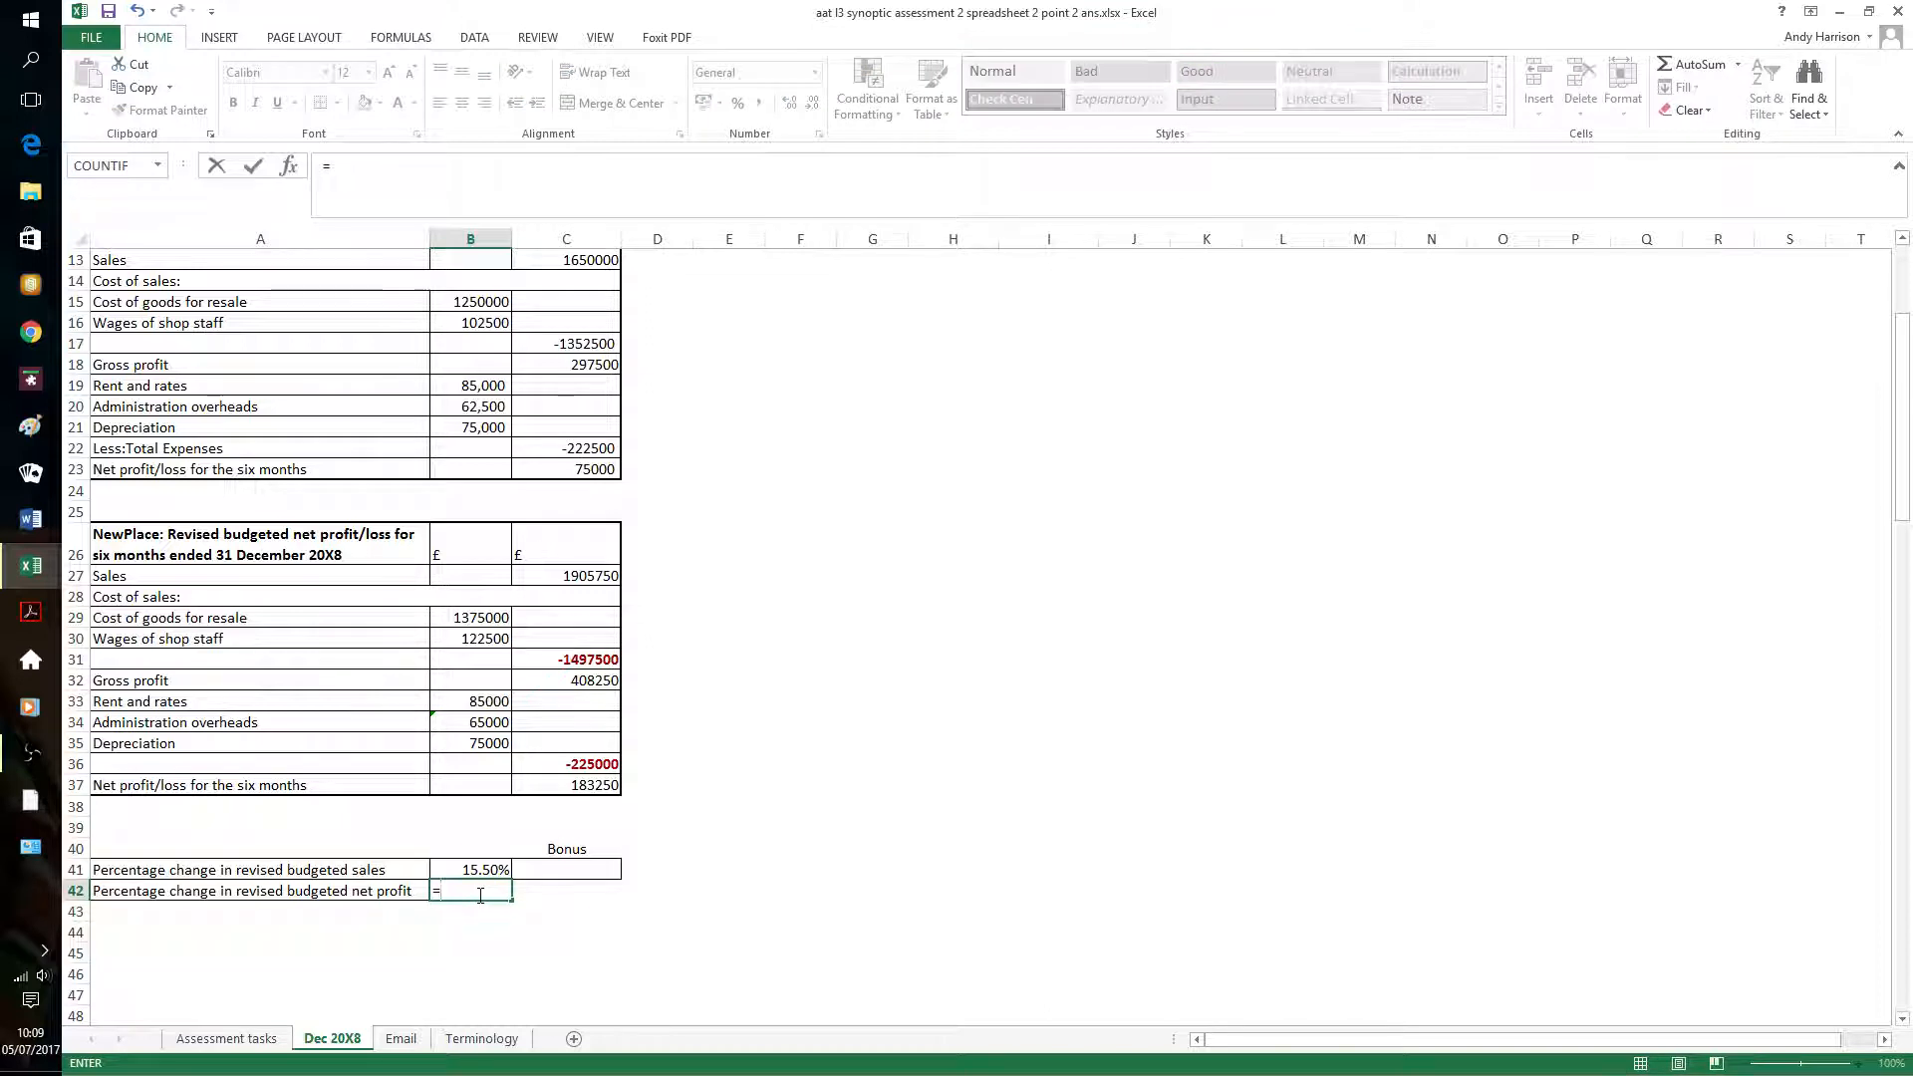
text((c3)
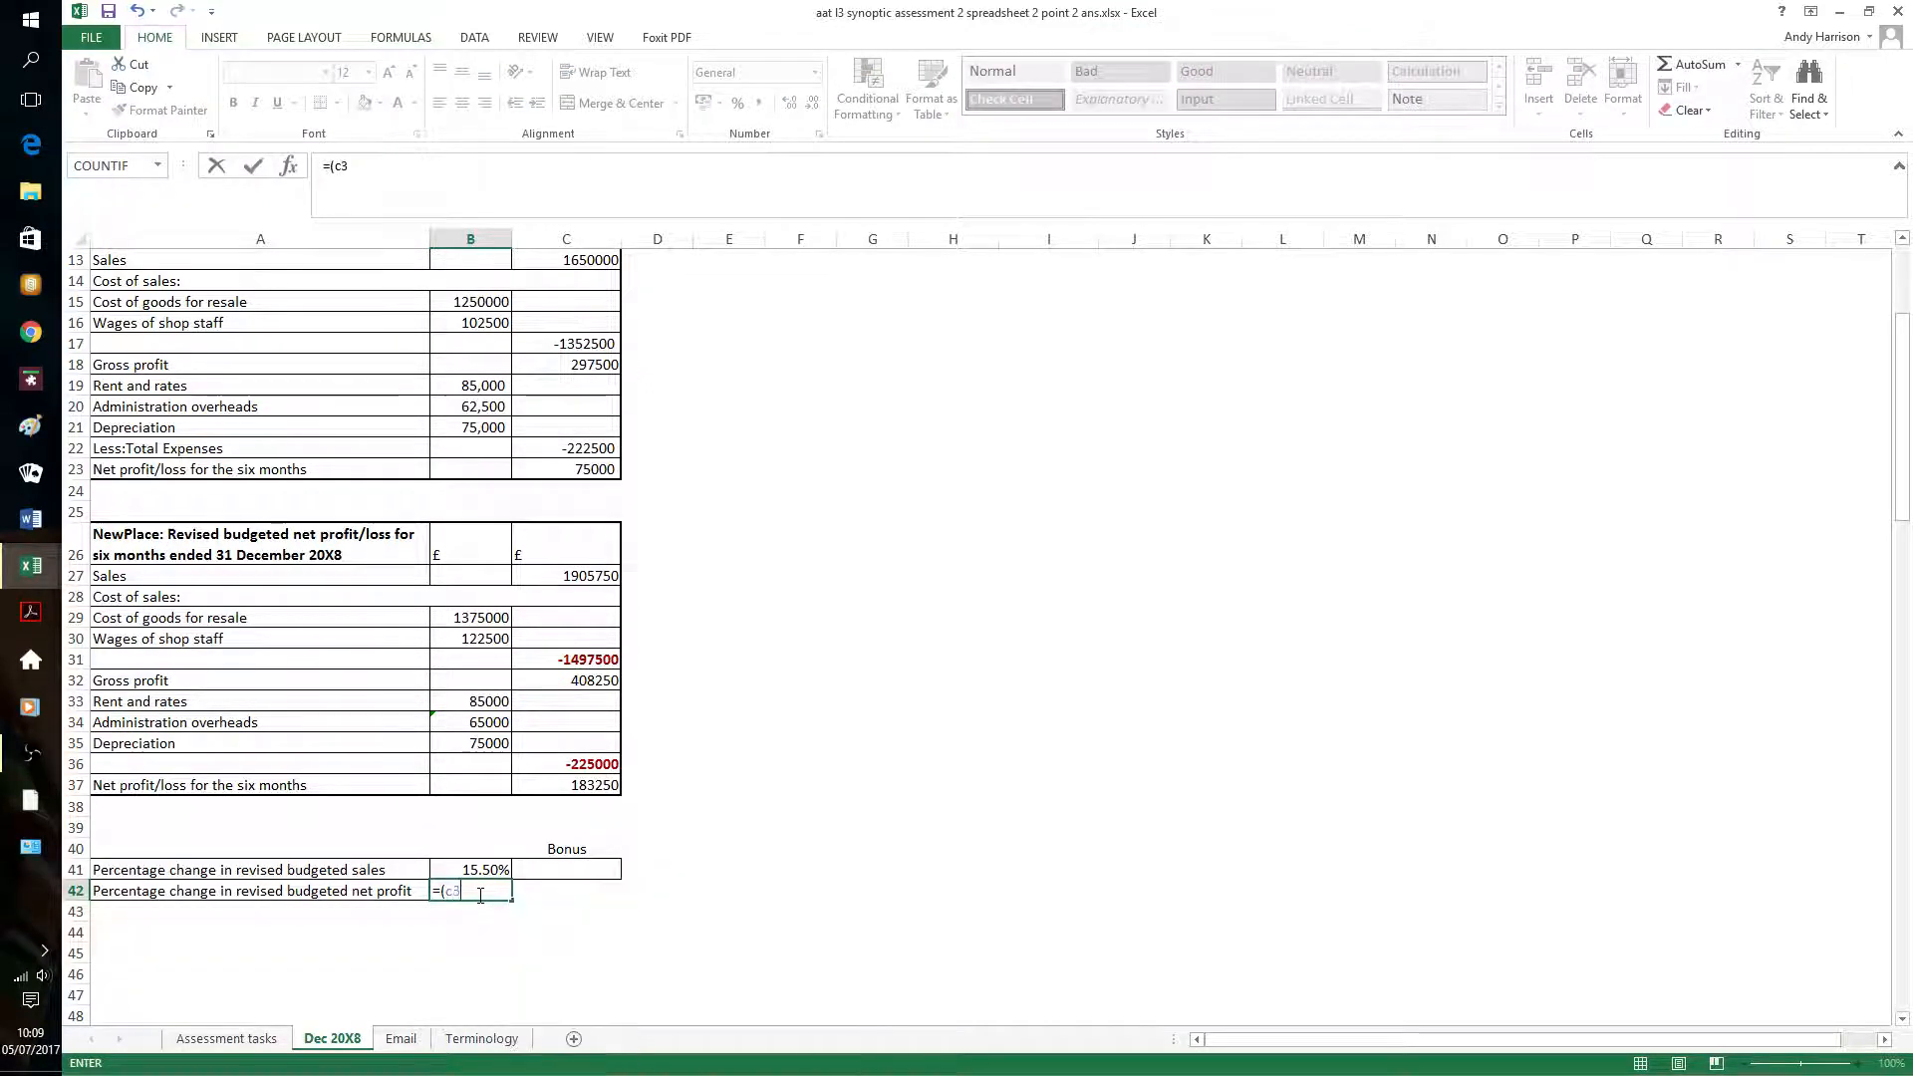
text(7-c23))
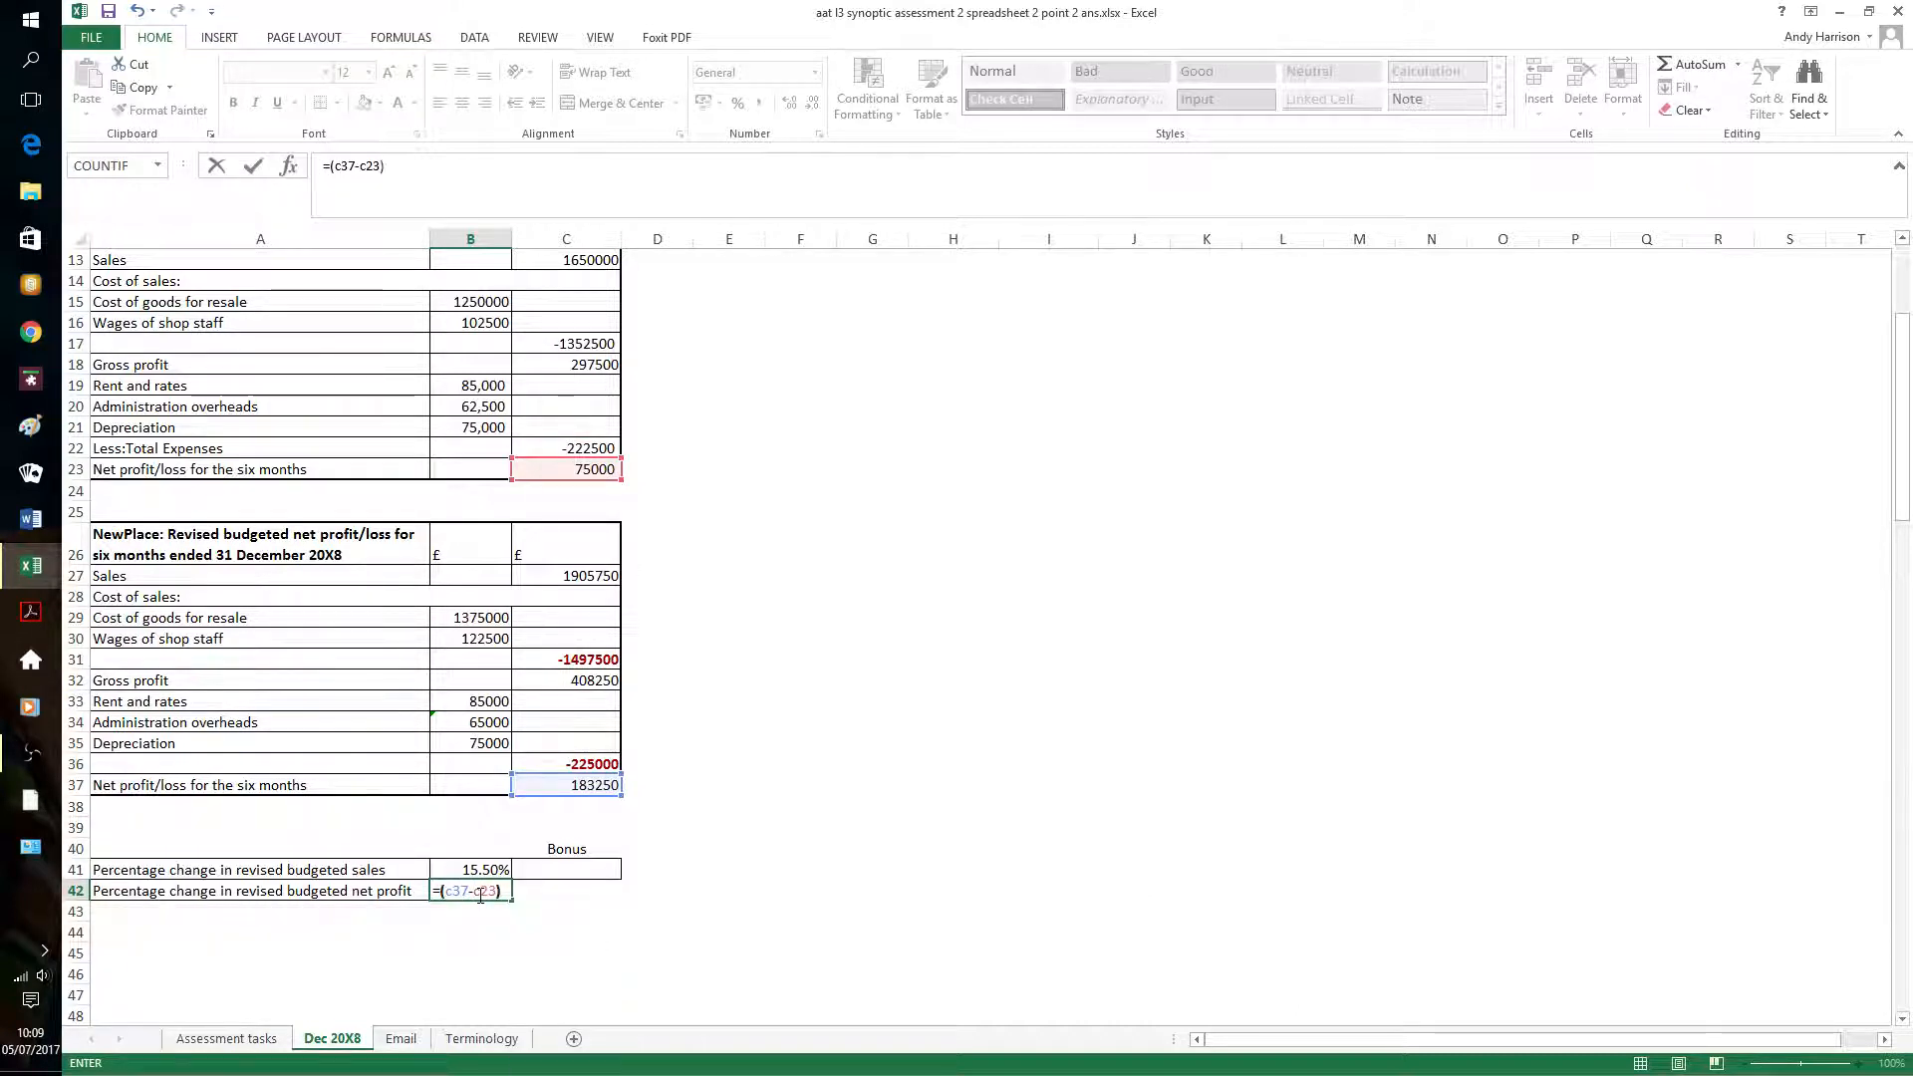
text(/c23)
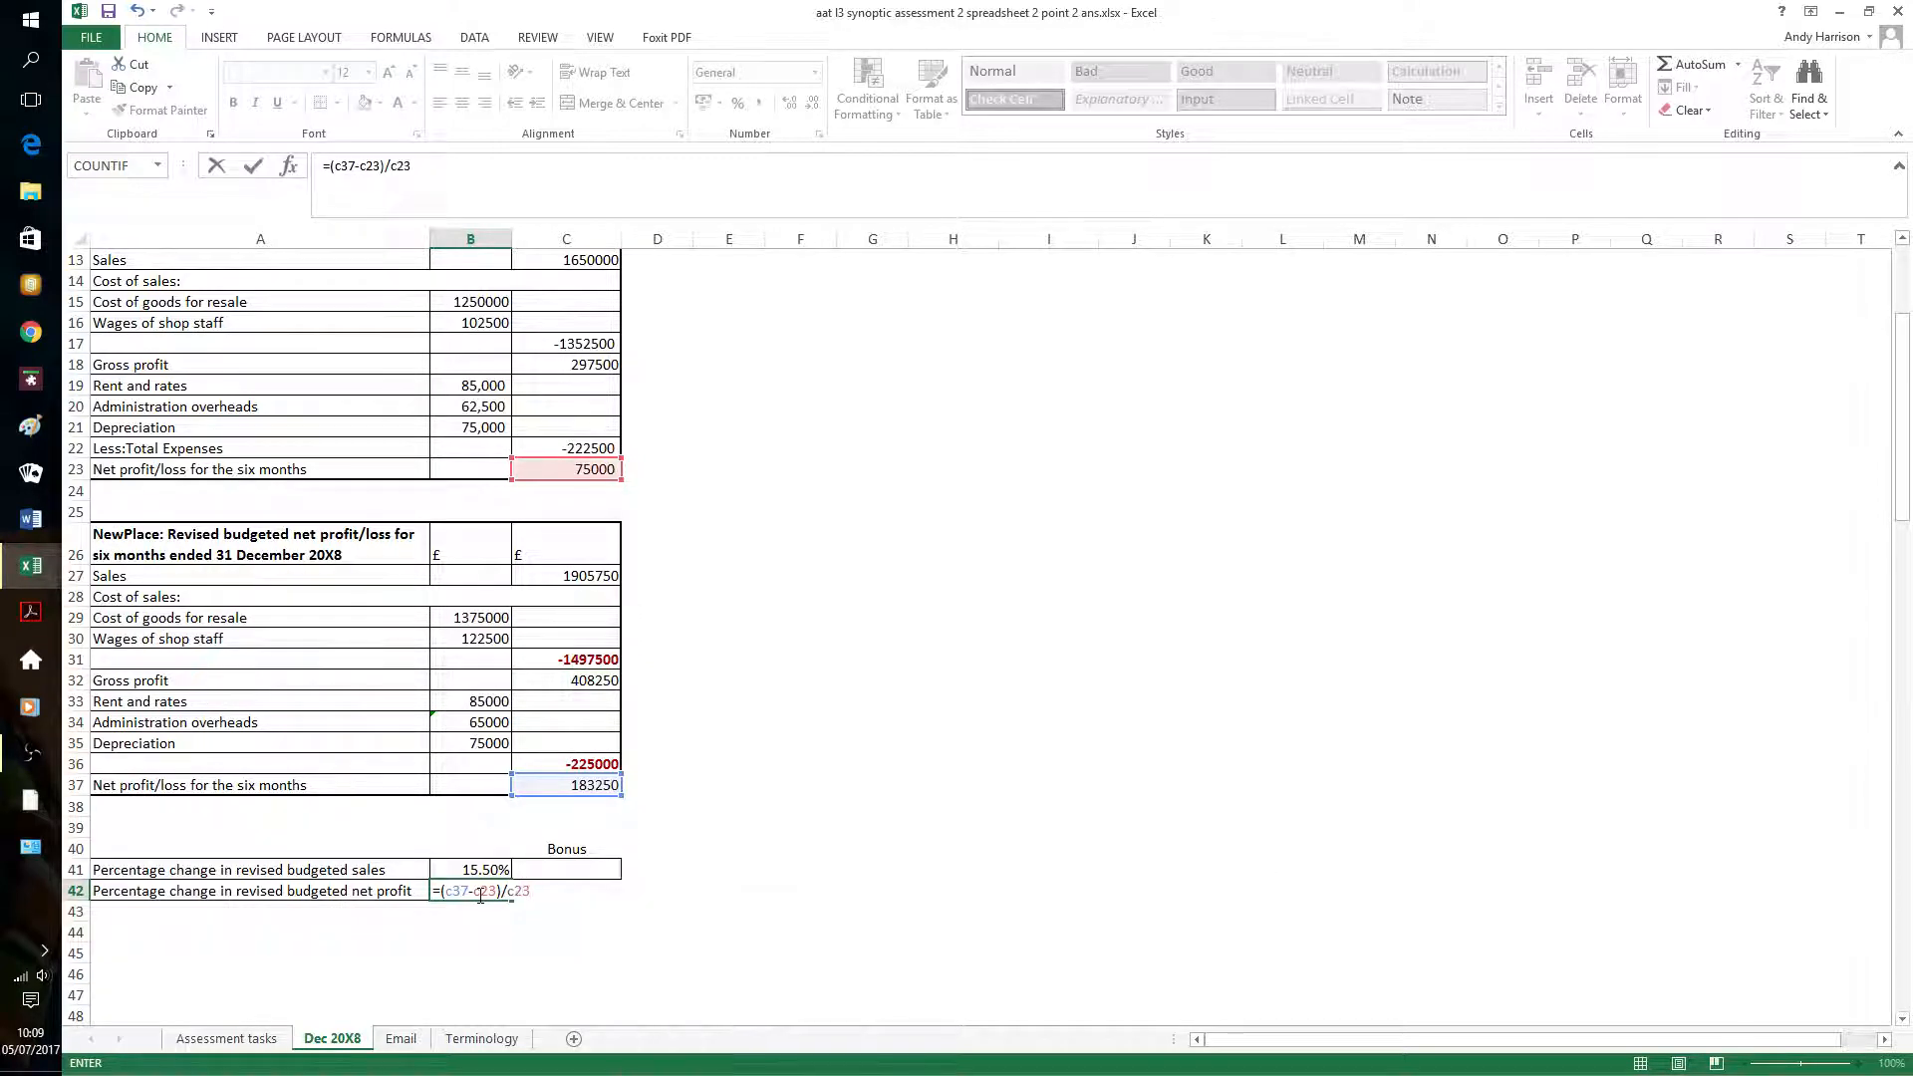
key(ctrl+Return)
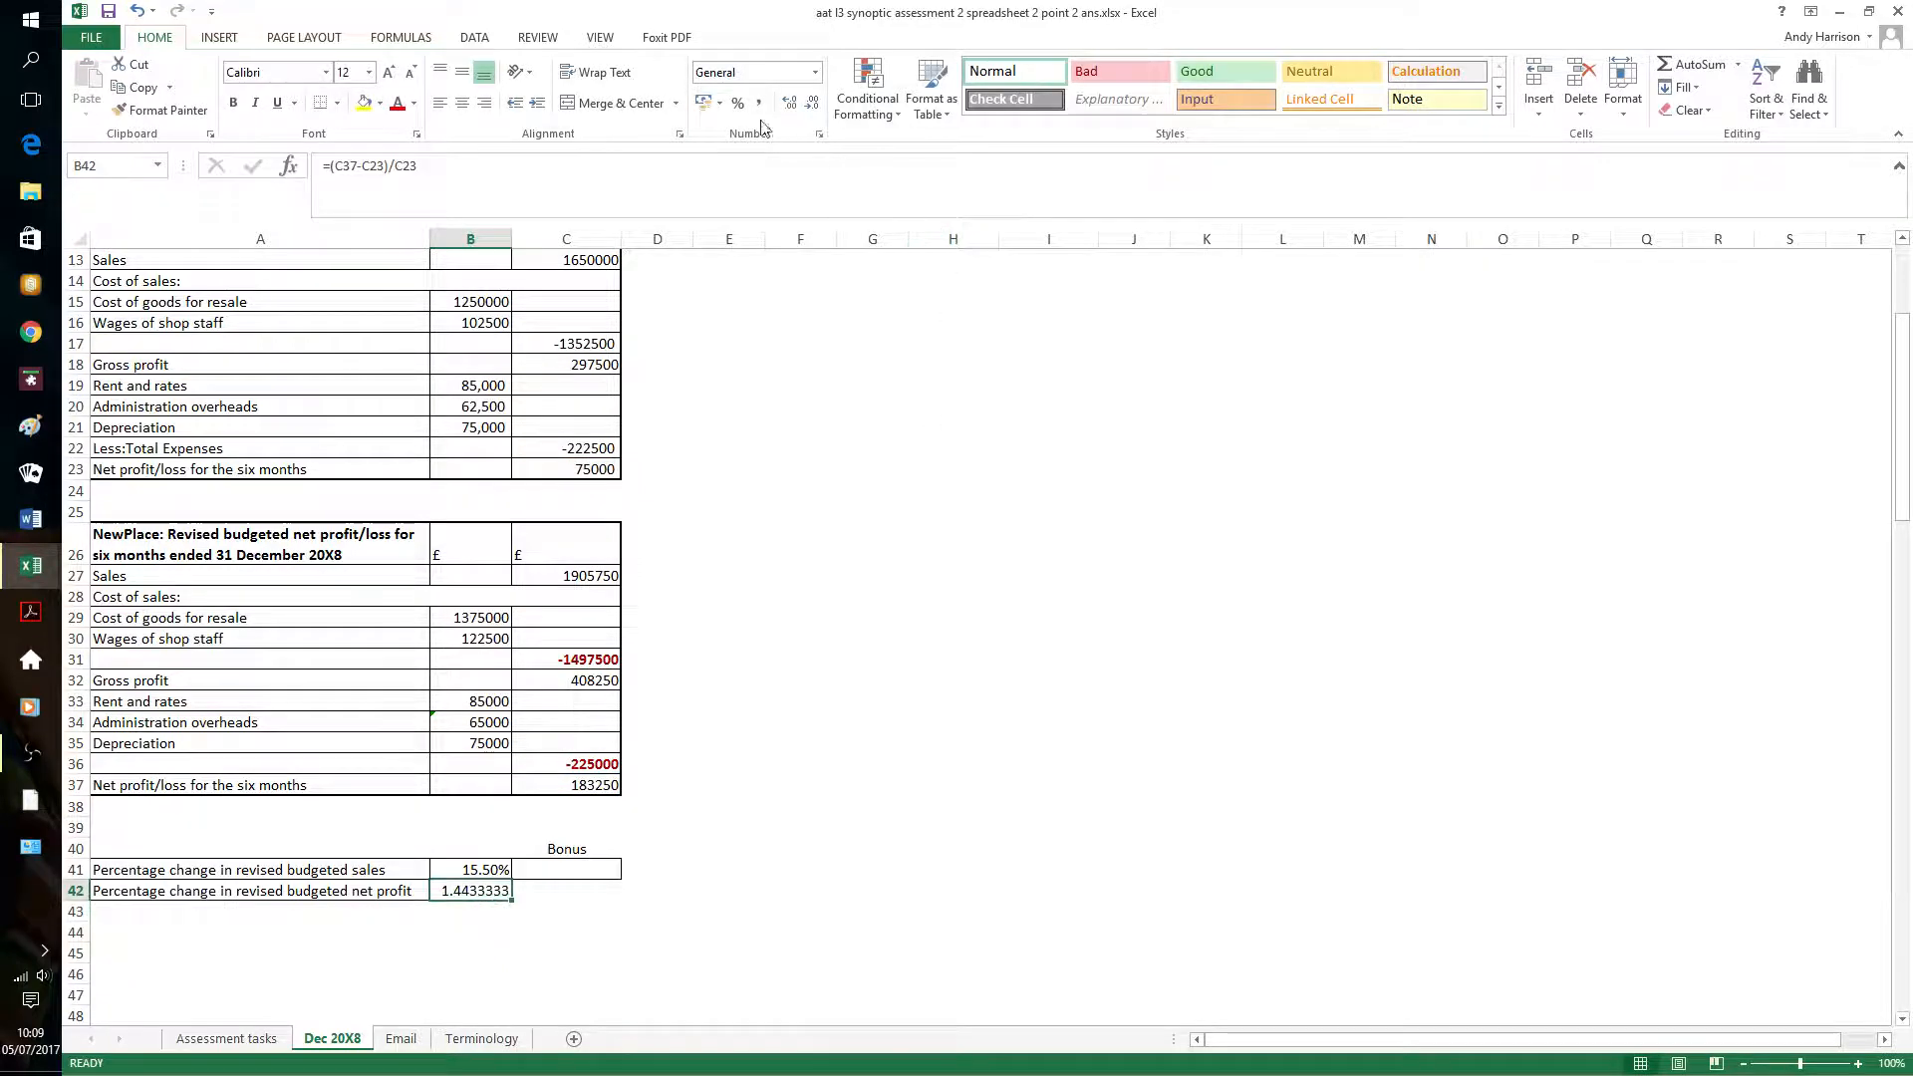
Format the net profit percentage change in B42 as a percentage with two decimal places
click(738, 102)
click(790, 103)
click(791, 104)
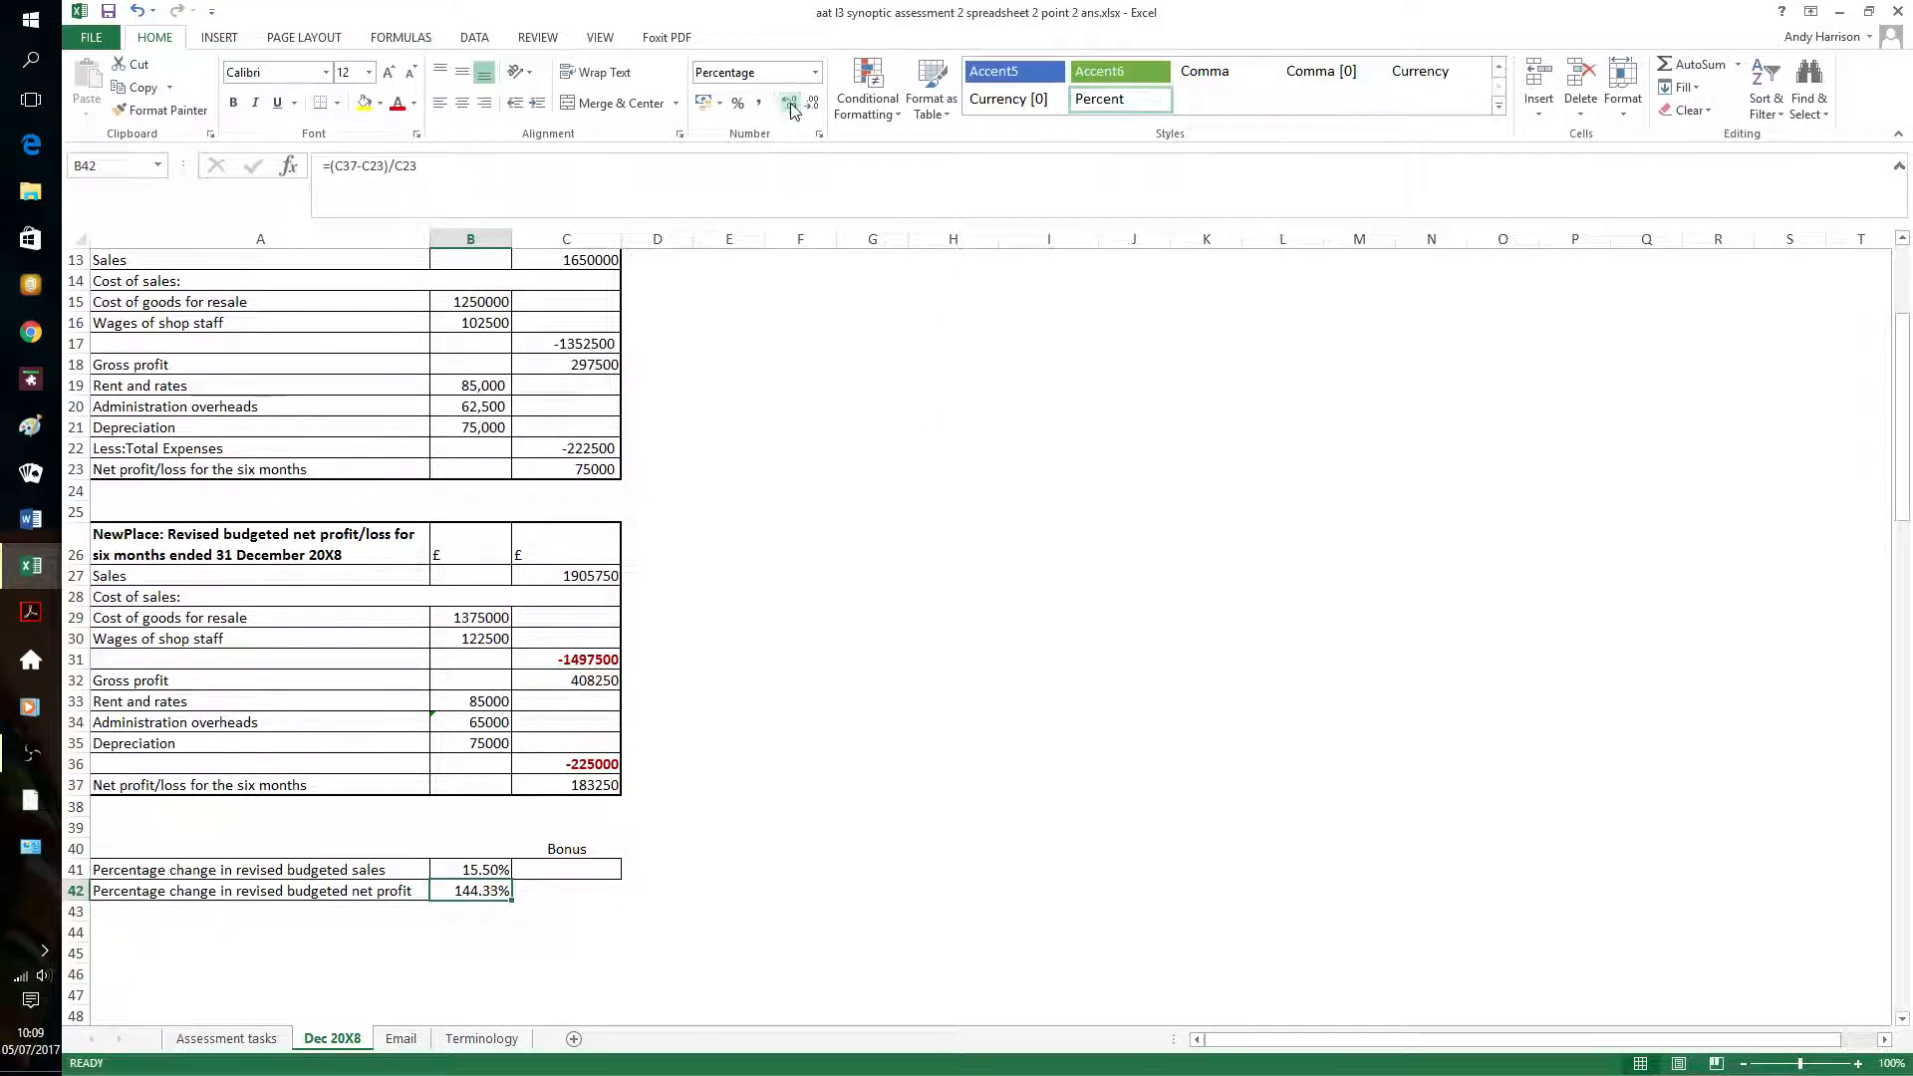
click(729, 785)
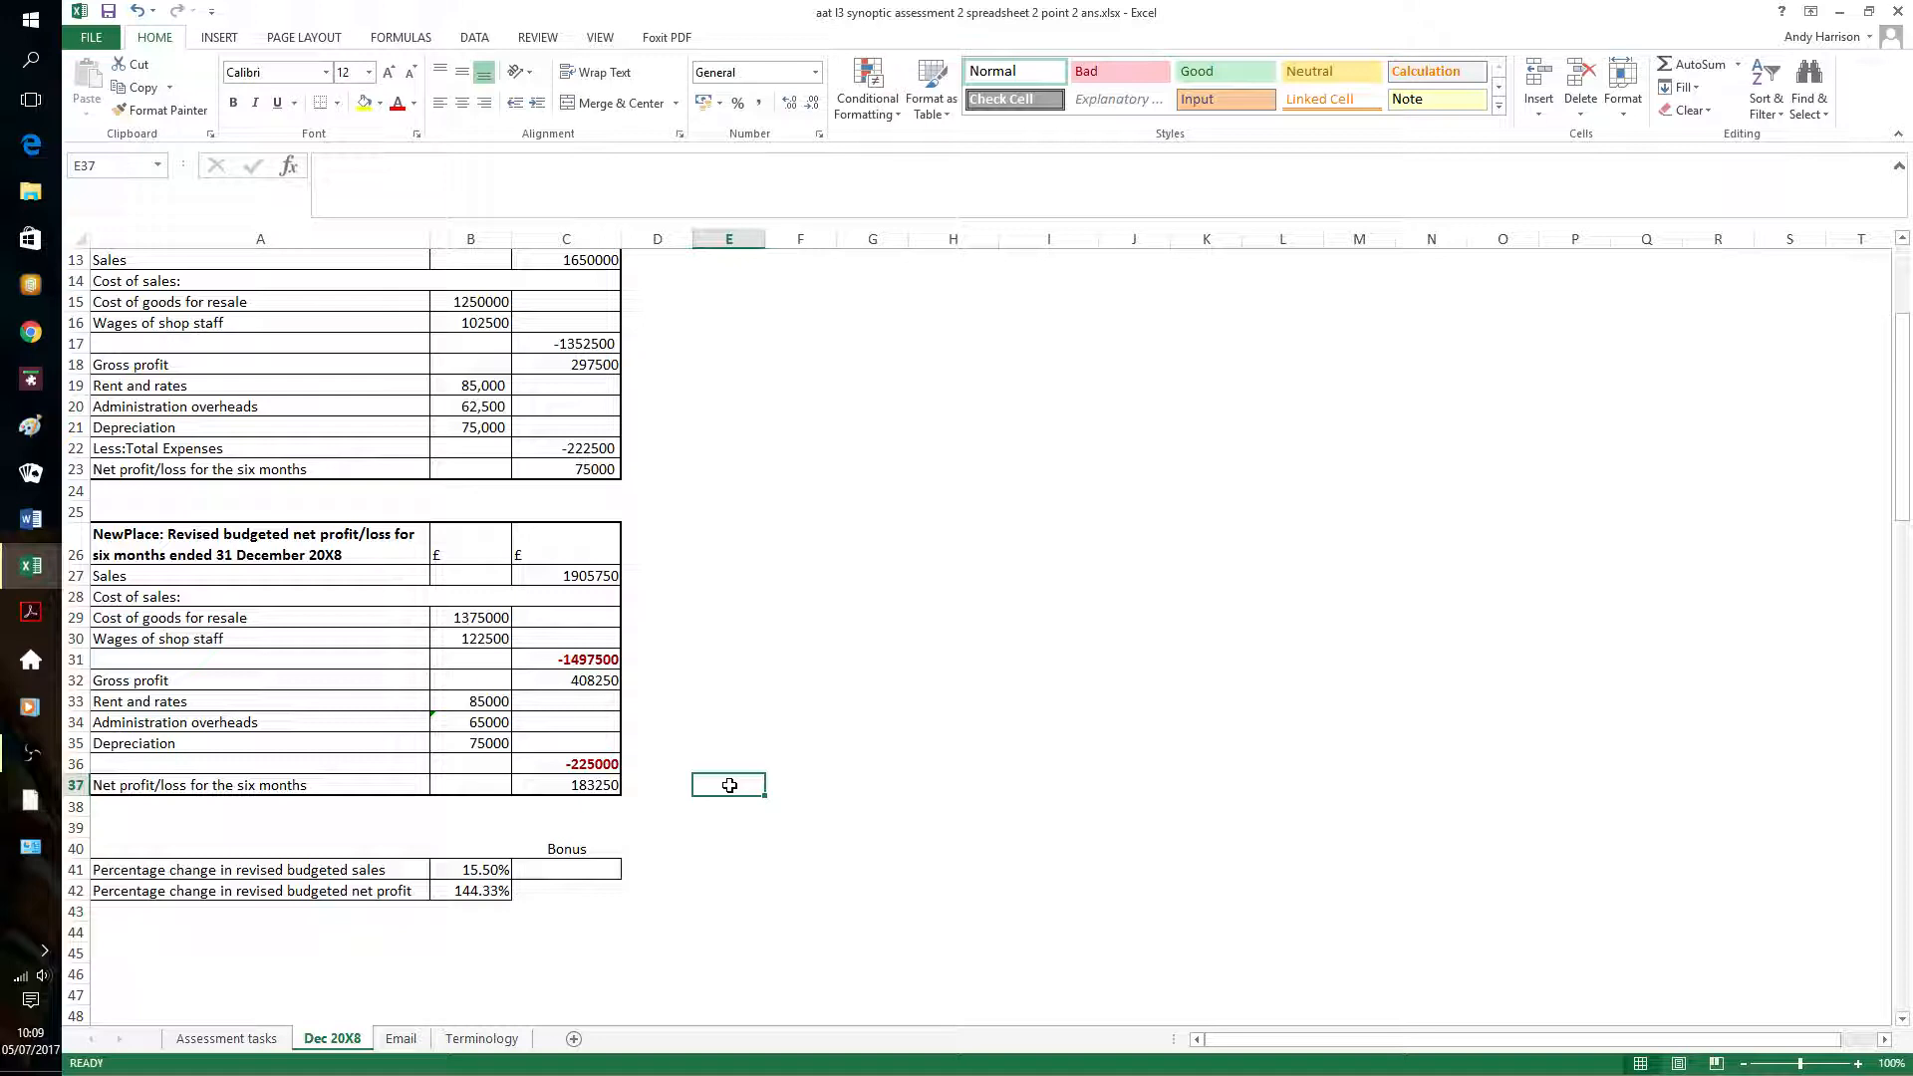
Start an IF function for the bonus in C41 with the logical test b41>15
click(604, 872)
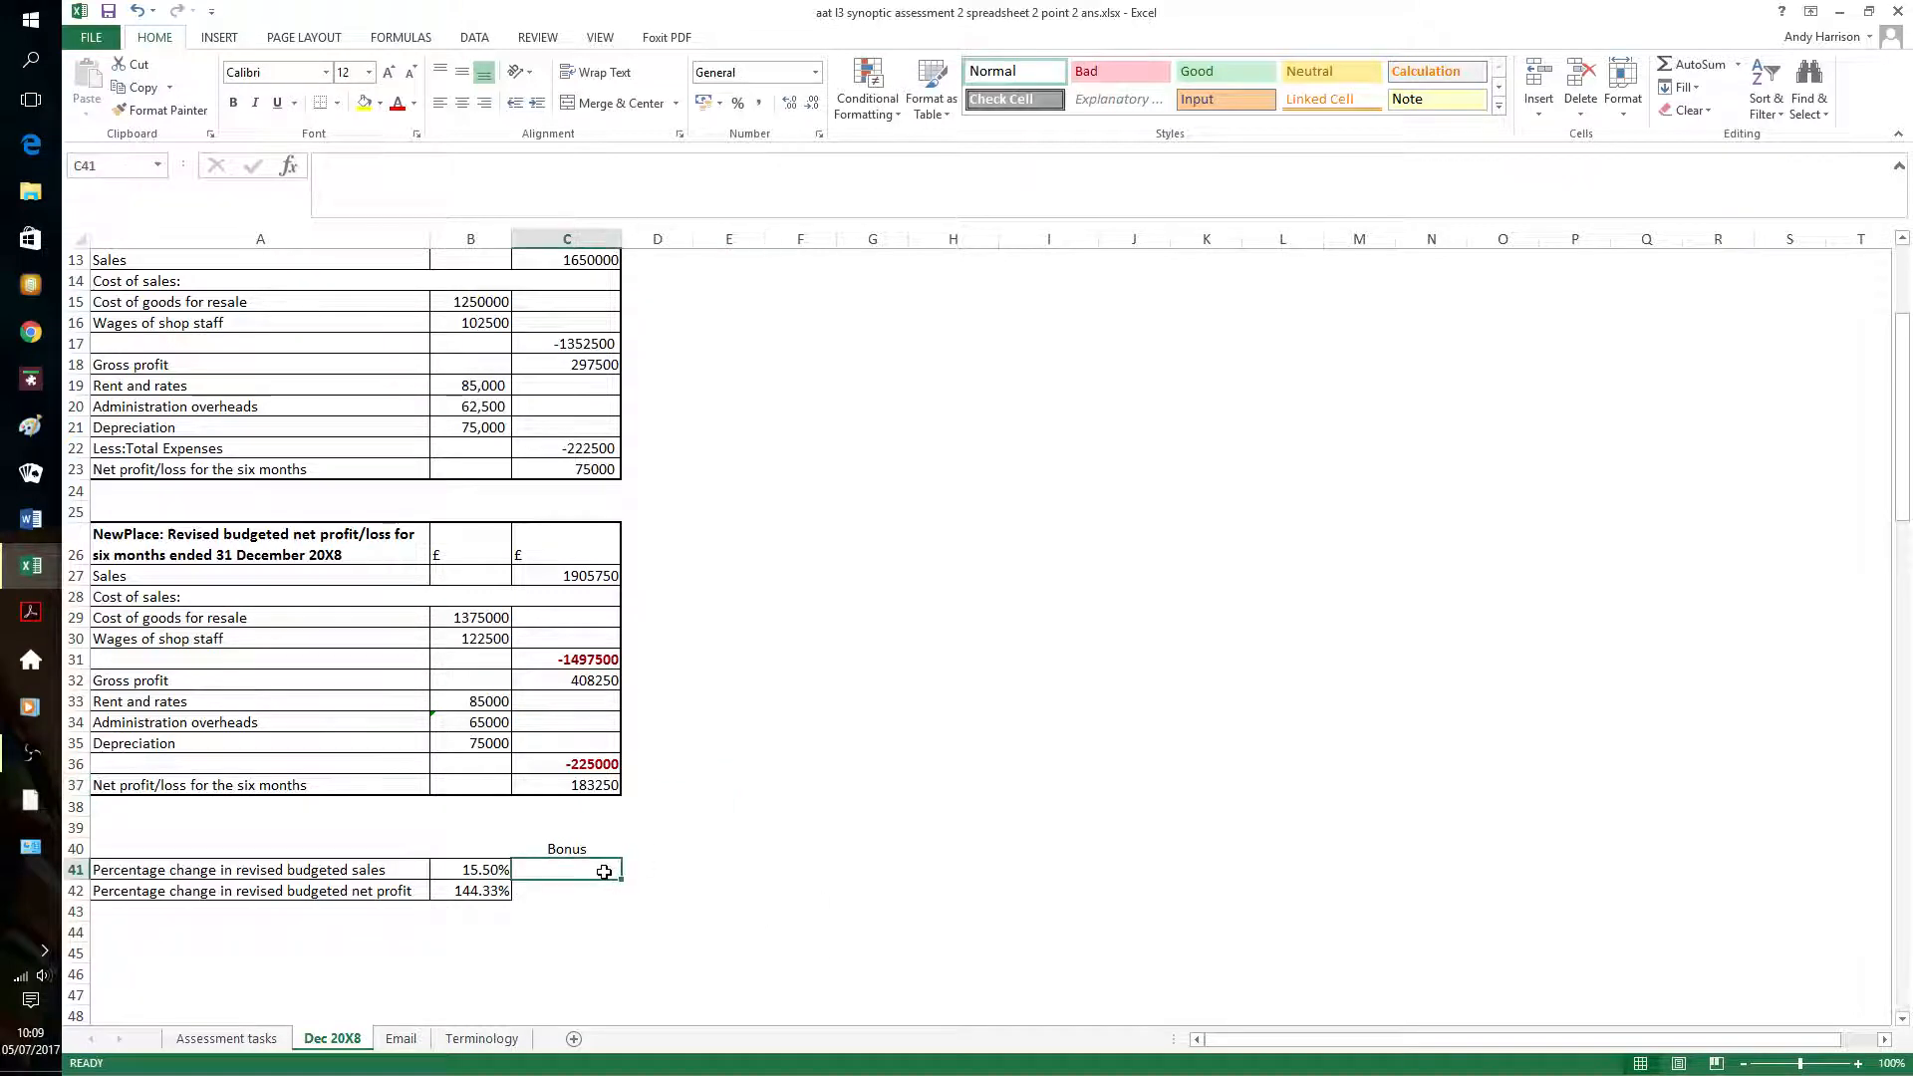
text(=)
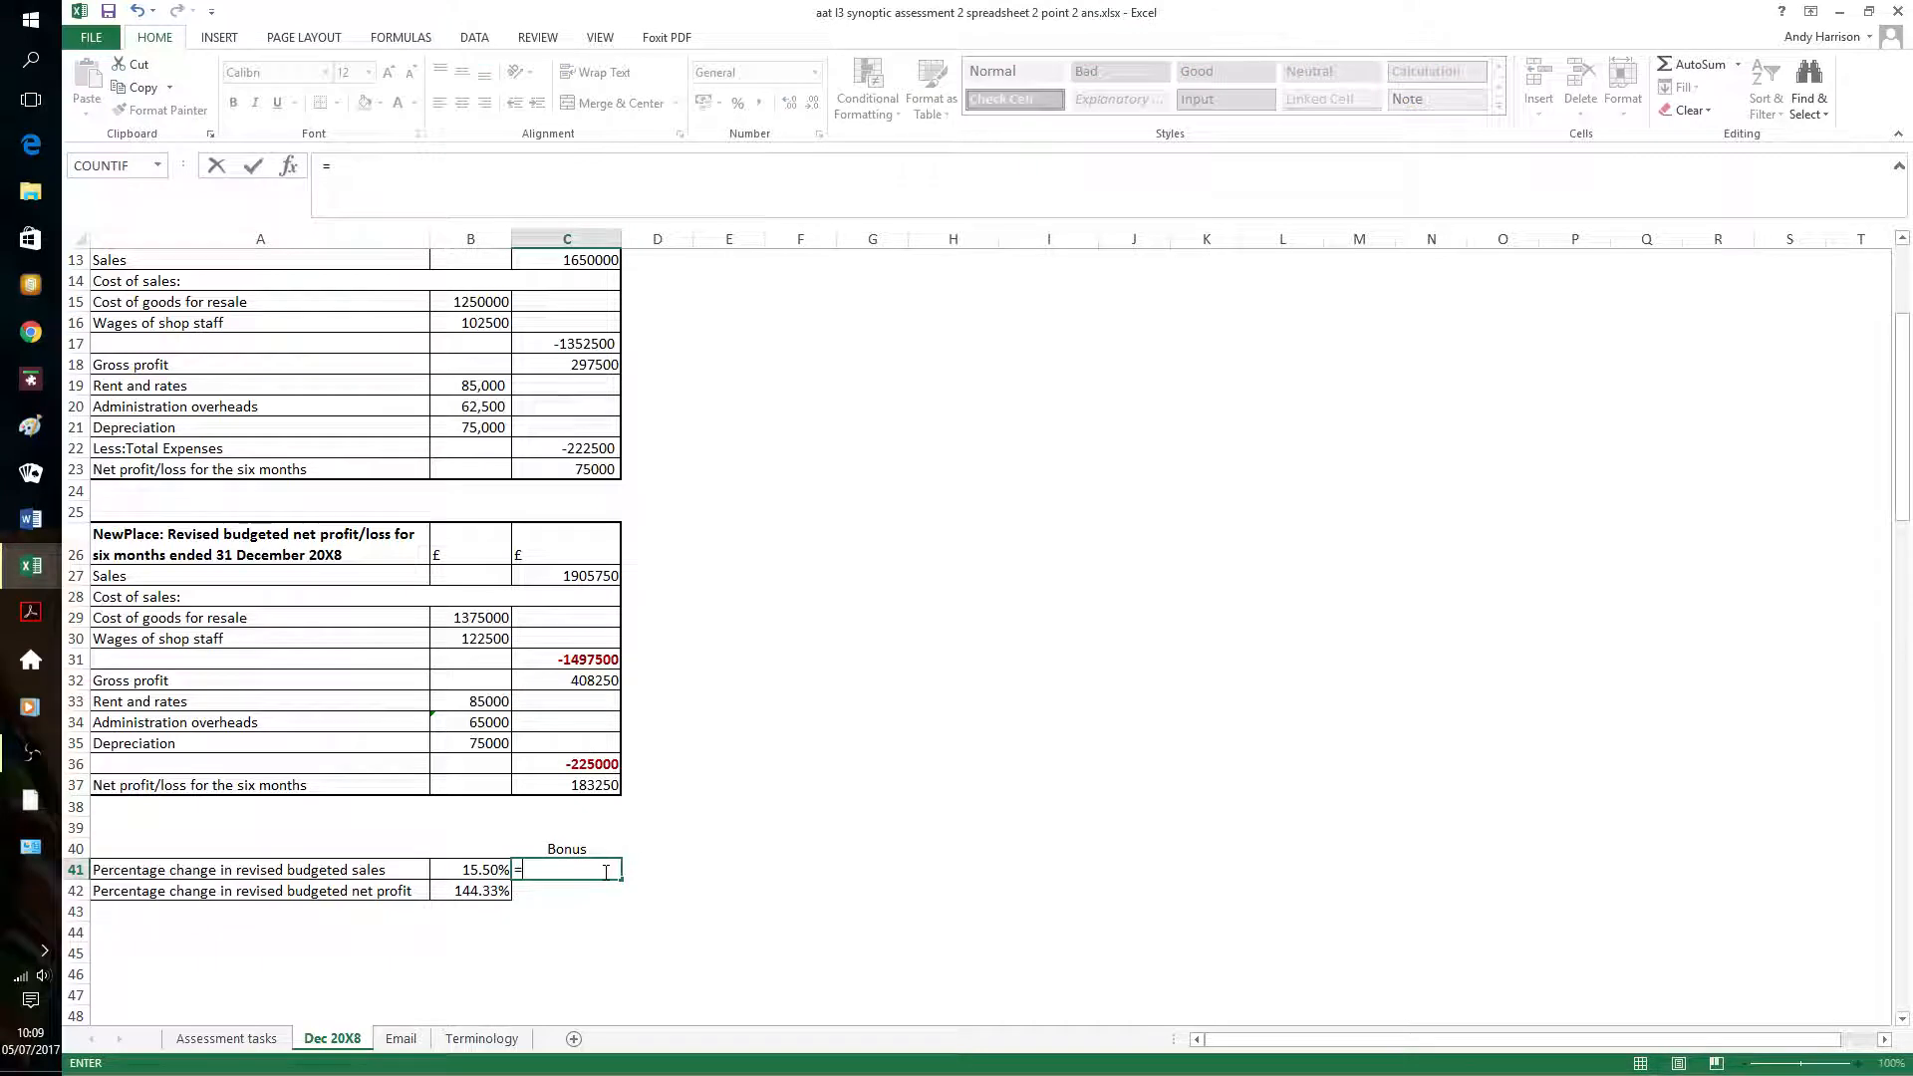
click(288, 165)
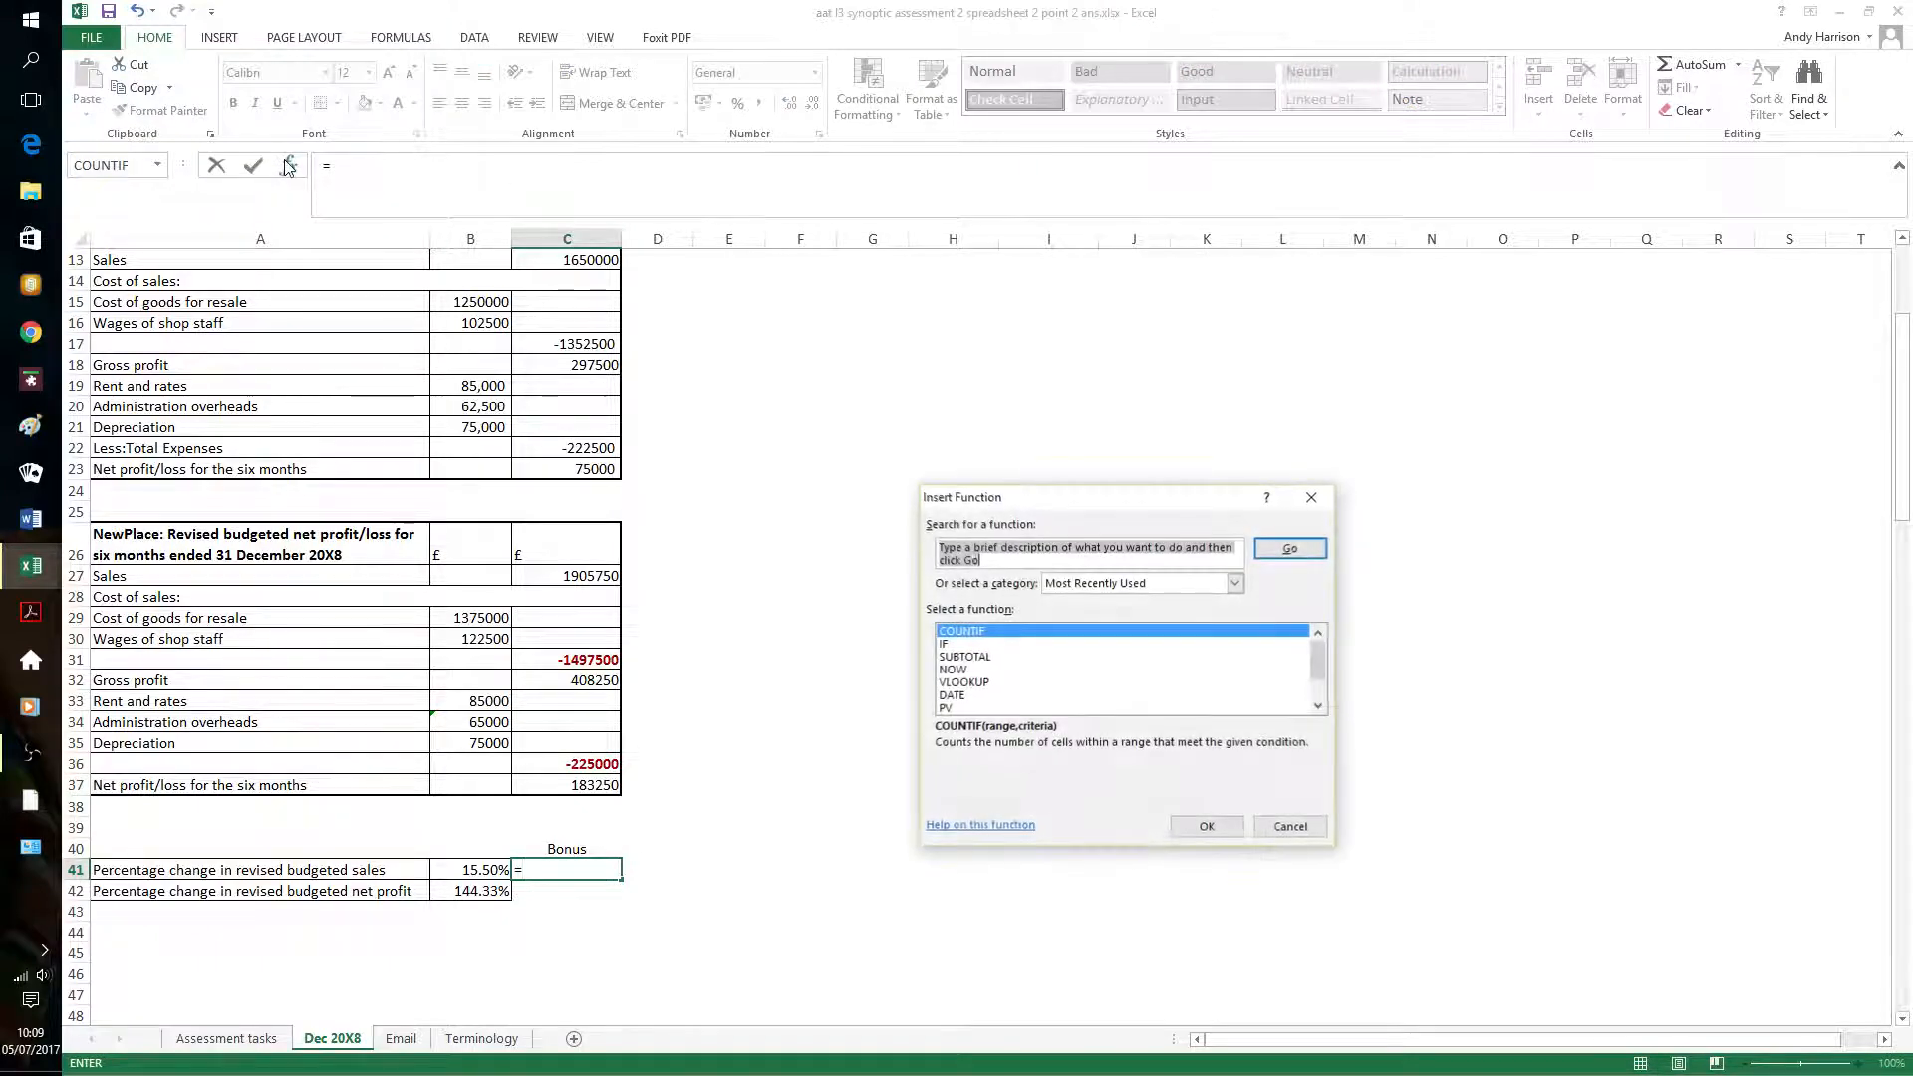
click(955, 644)
click(1191, 825)
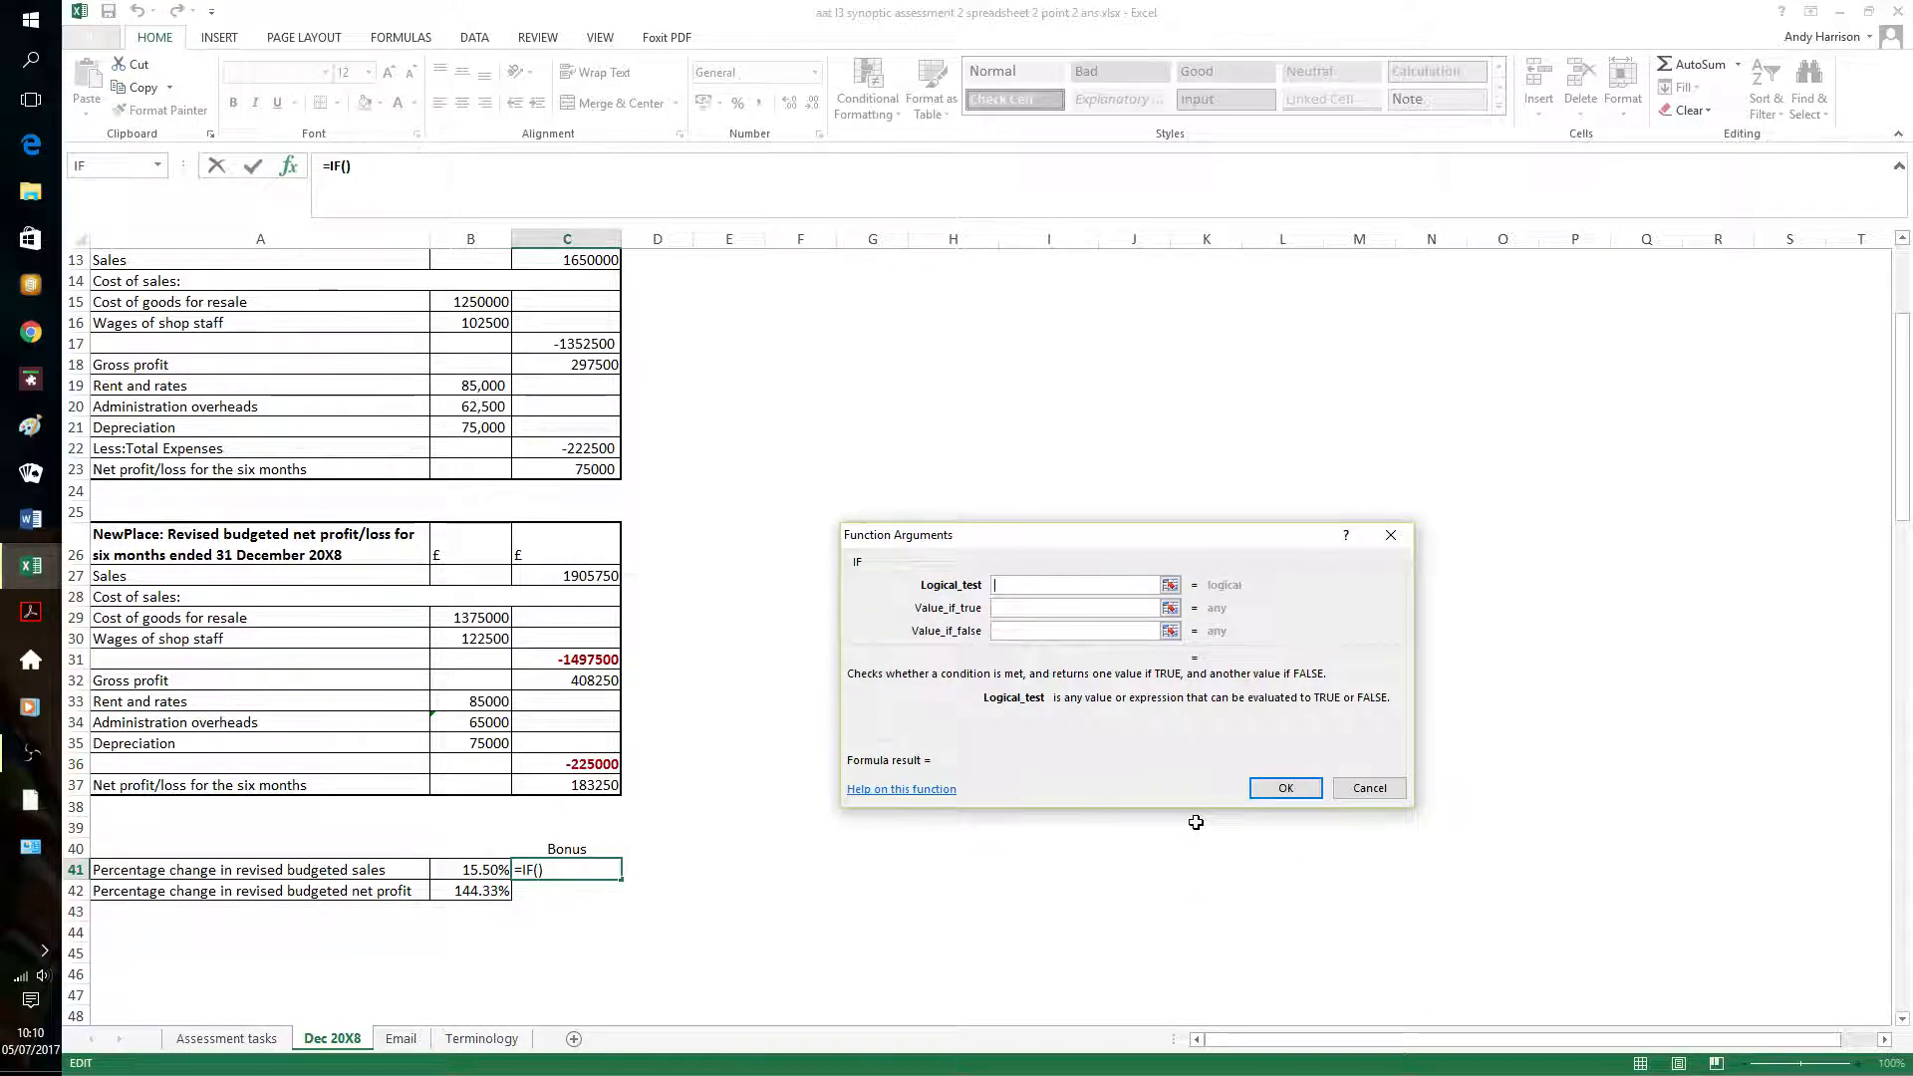
text(b)
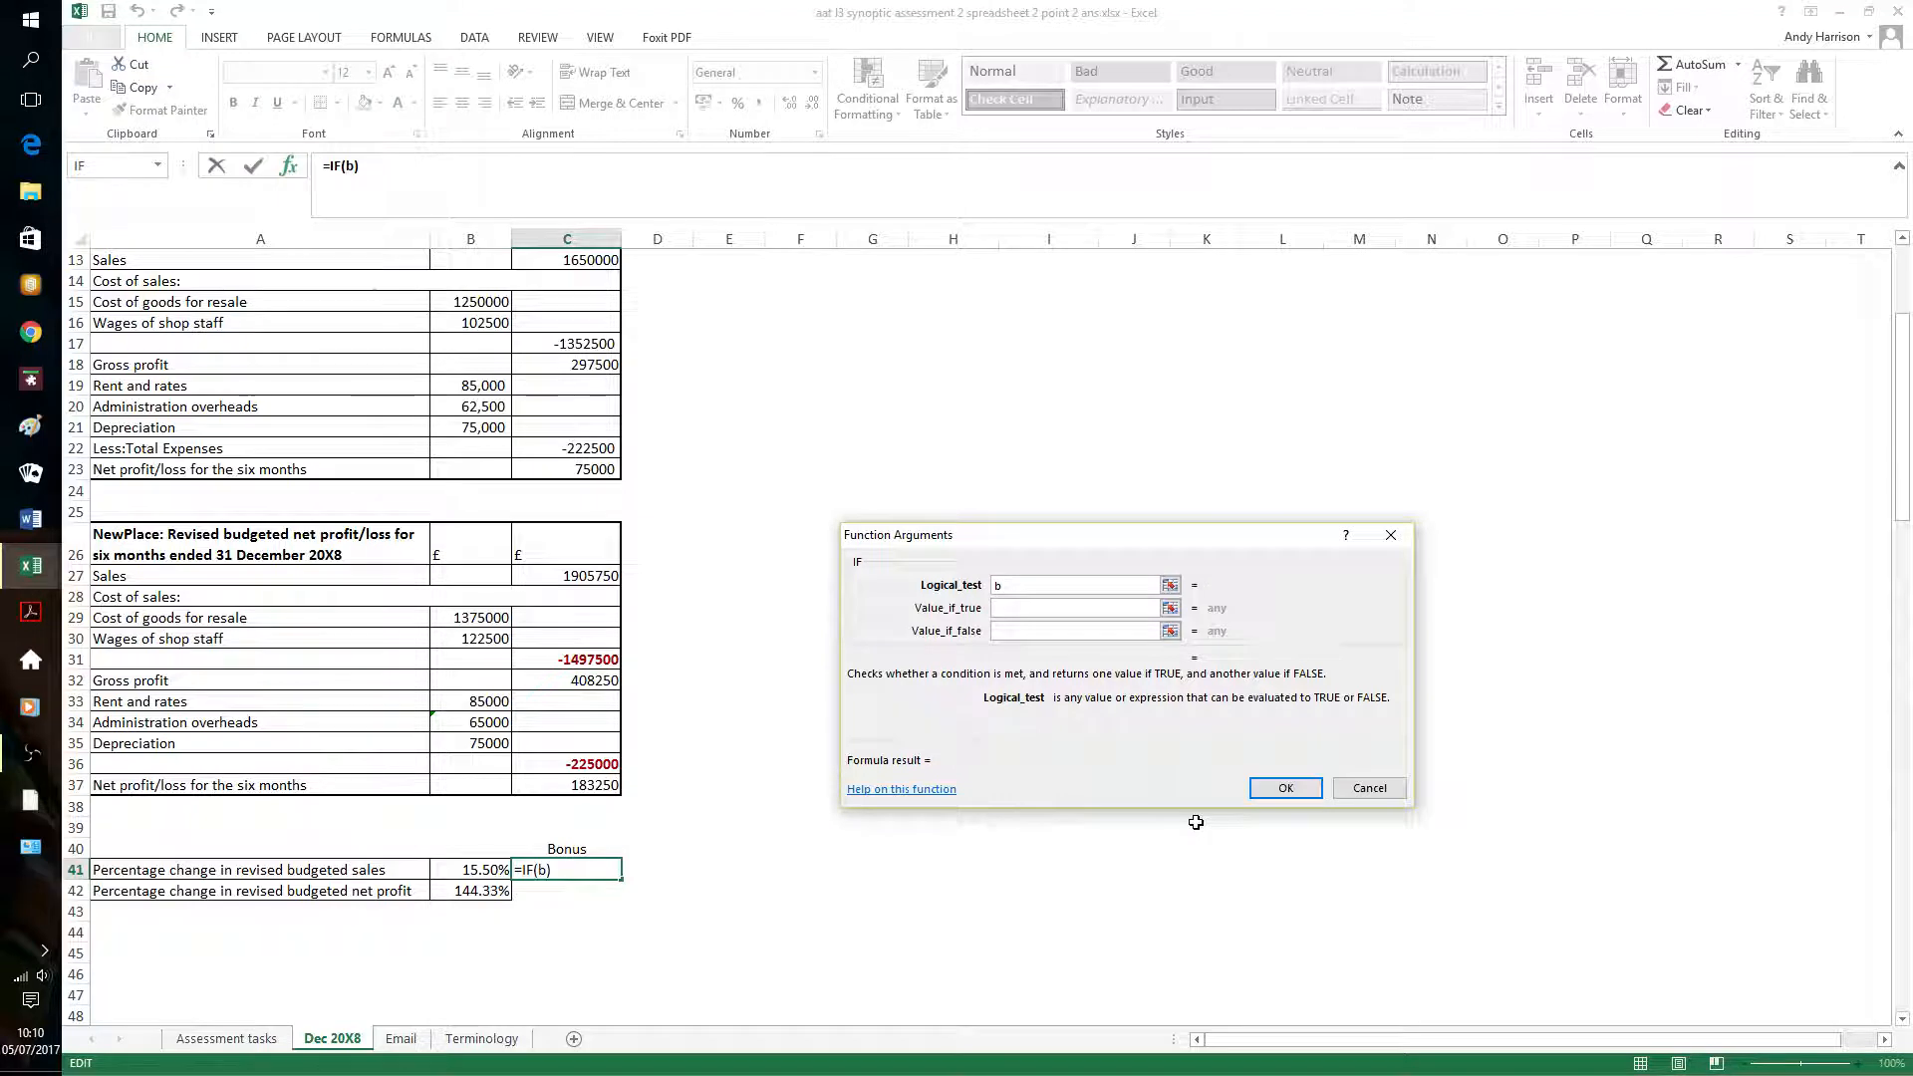
text(41)
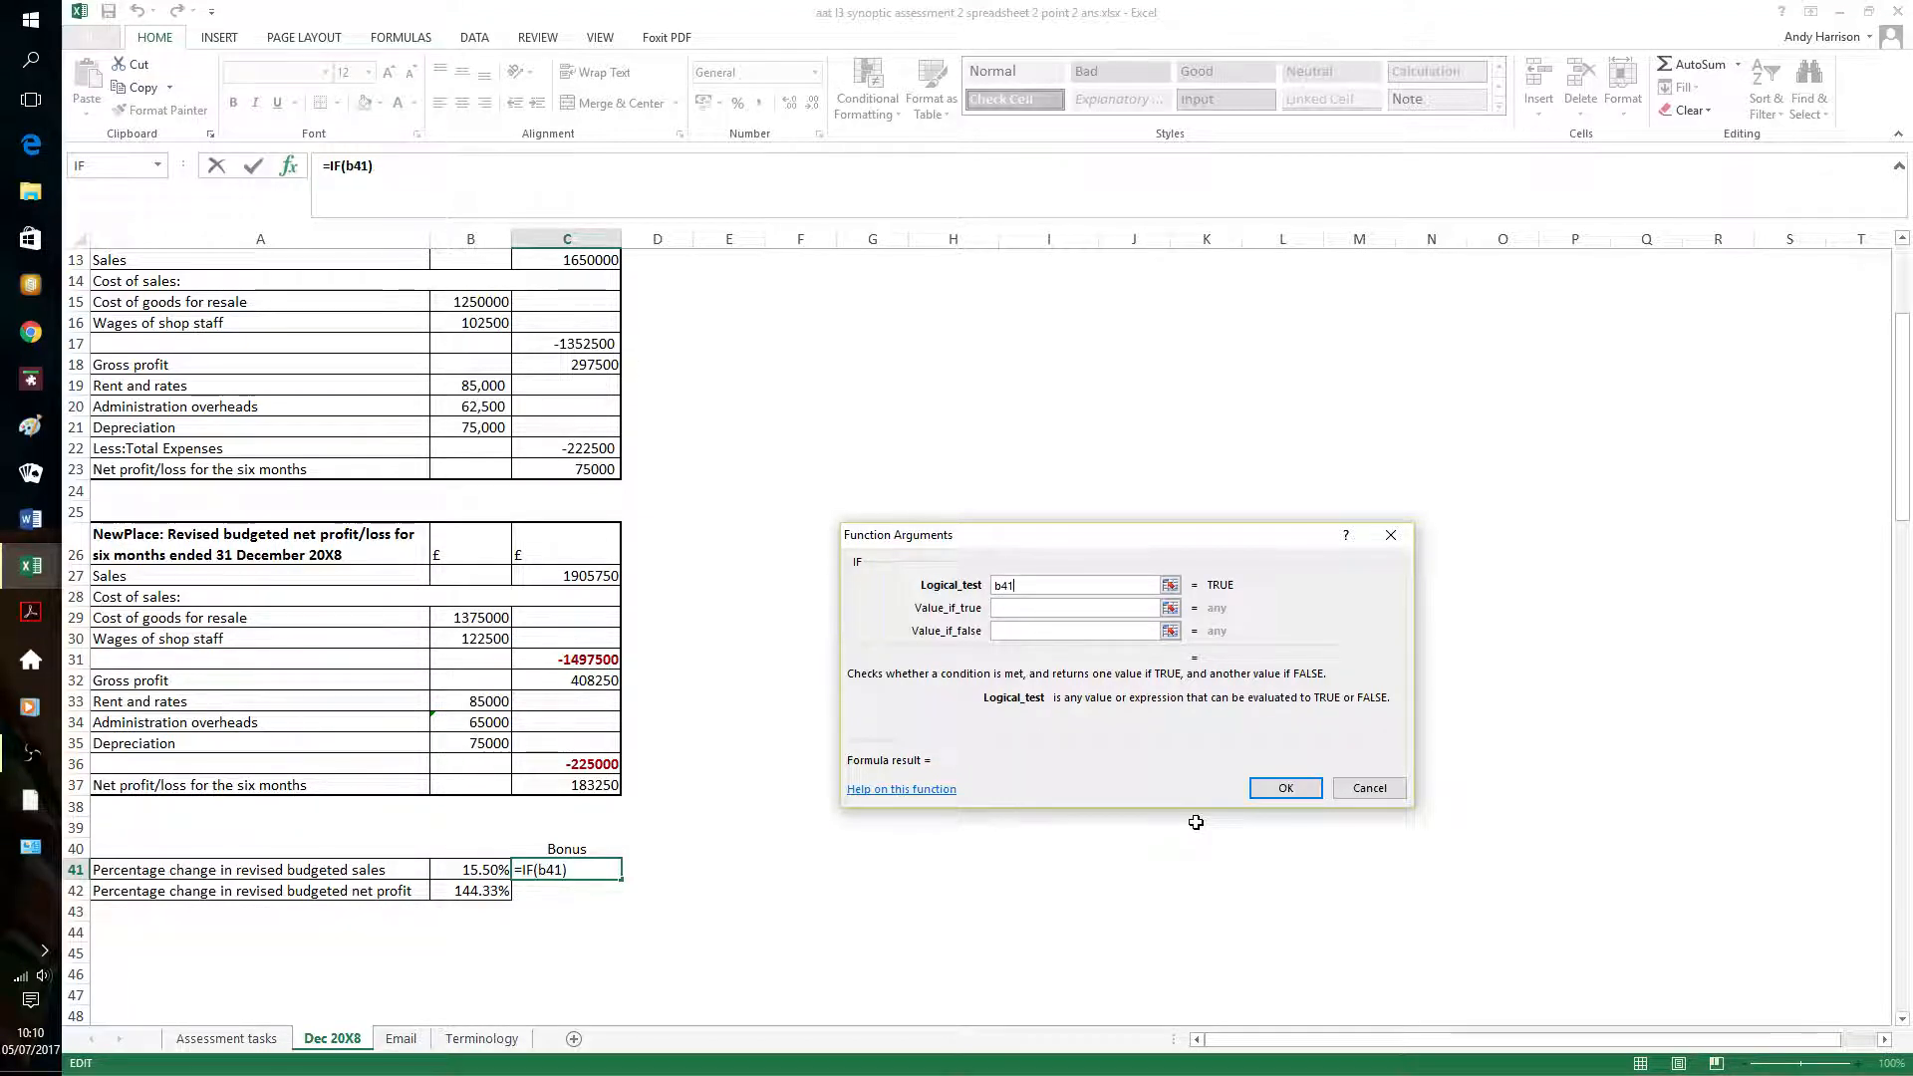
text(>15)
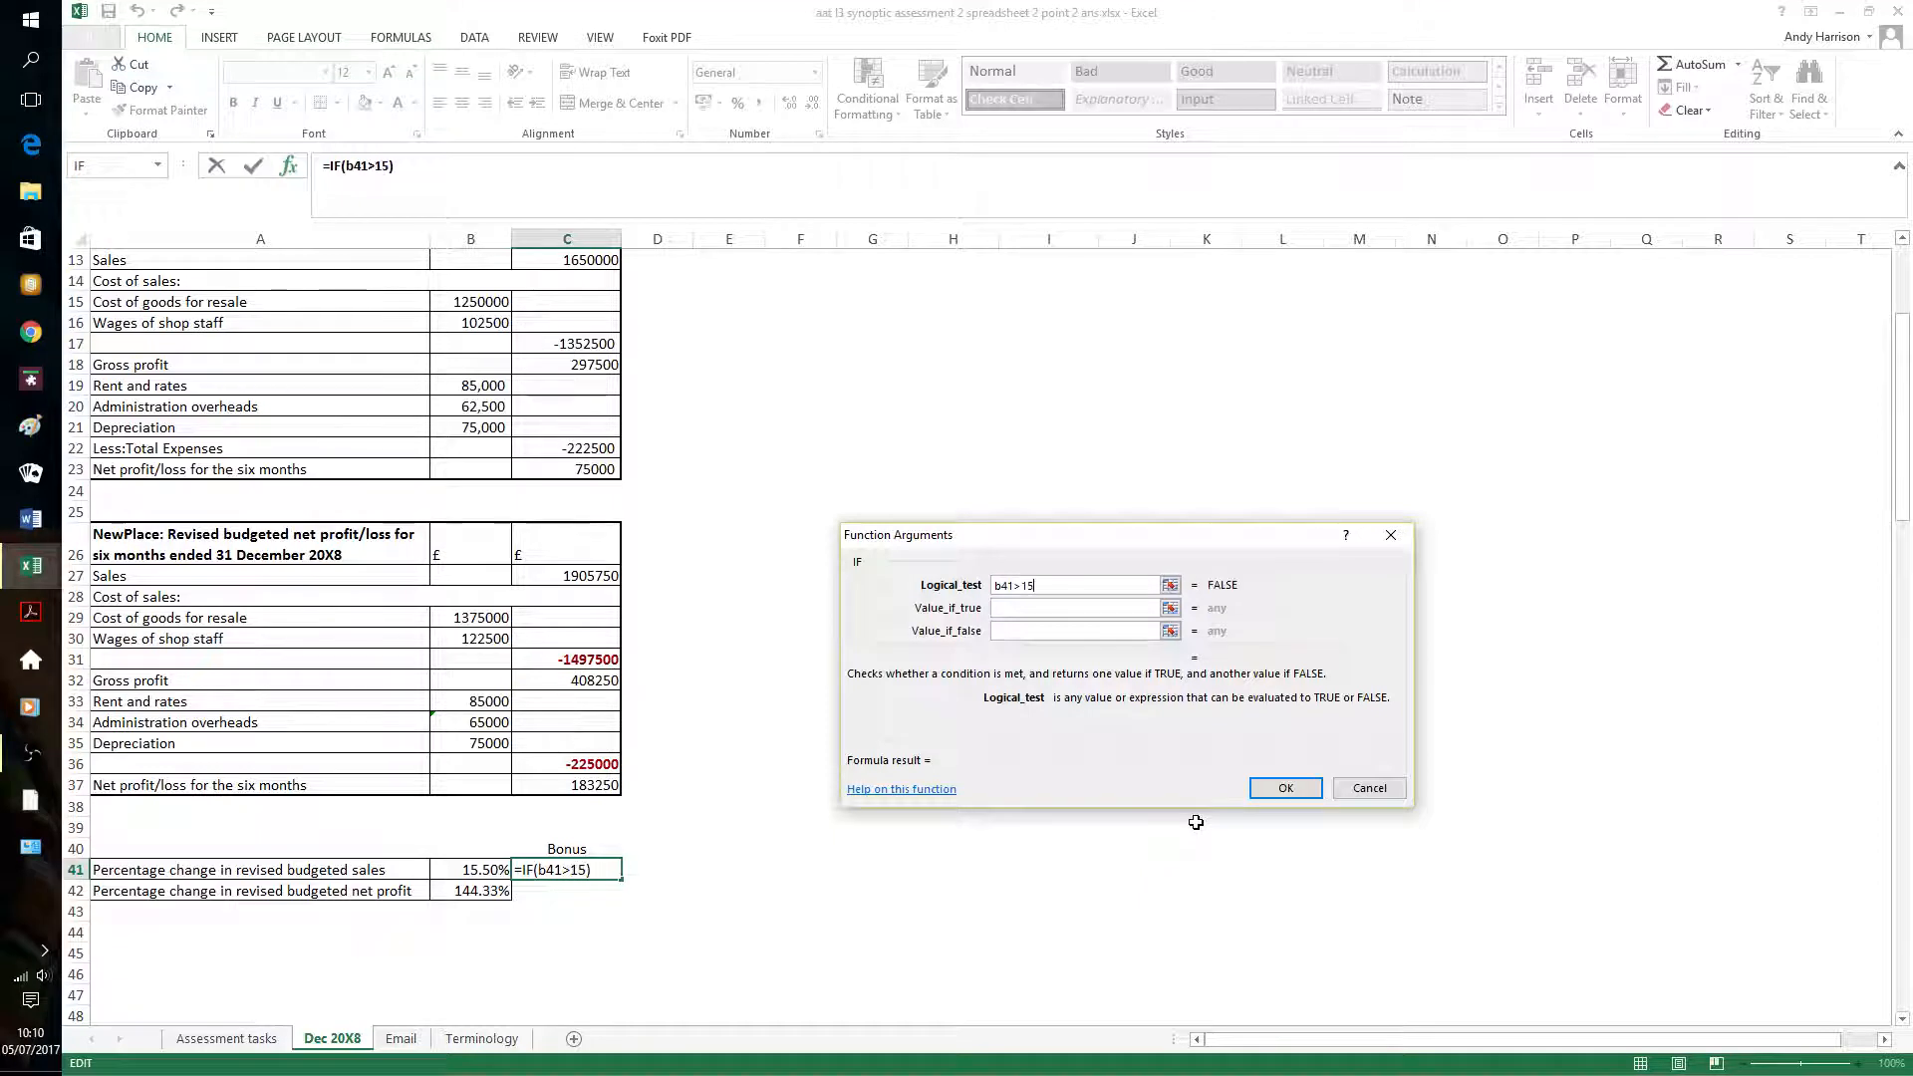
Complete the bonus IF function with 0.05*(b4*1.1) as the value if true and 0 as the value if false
click(1107, 607)
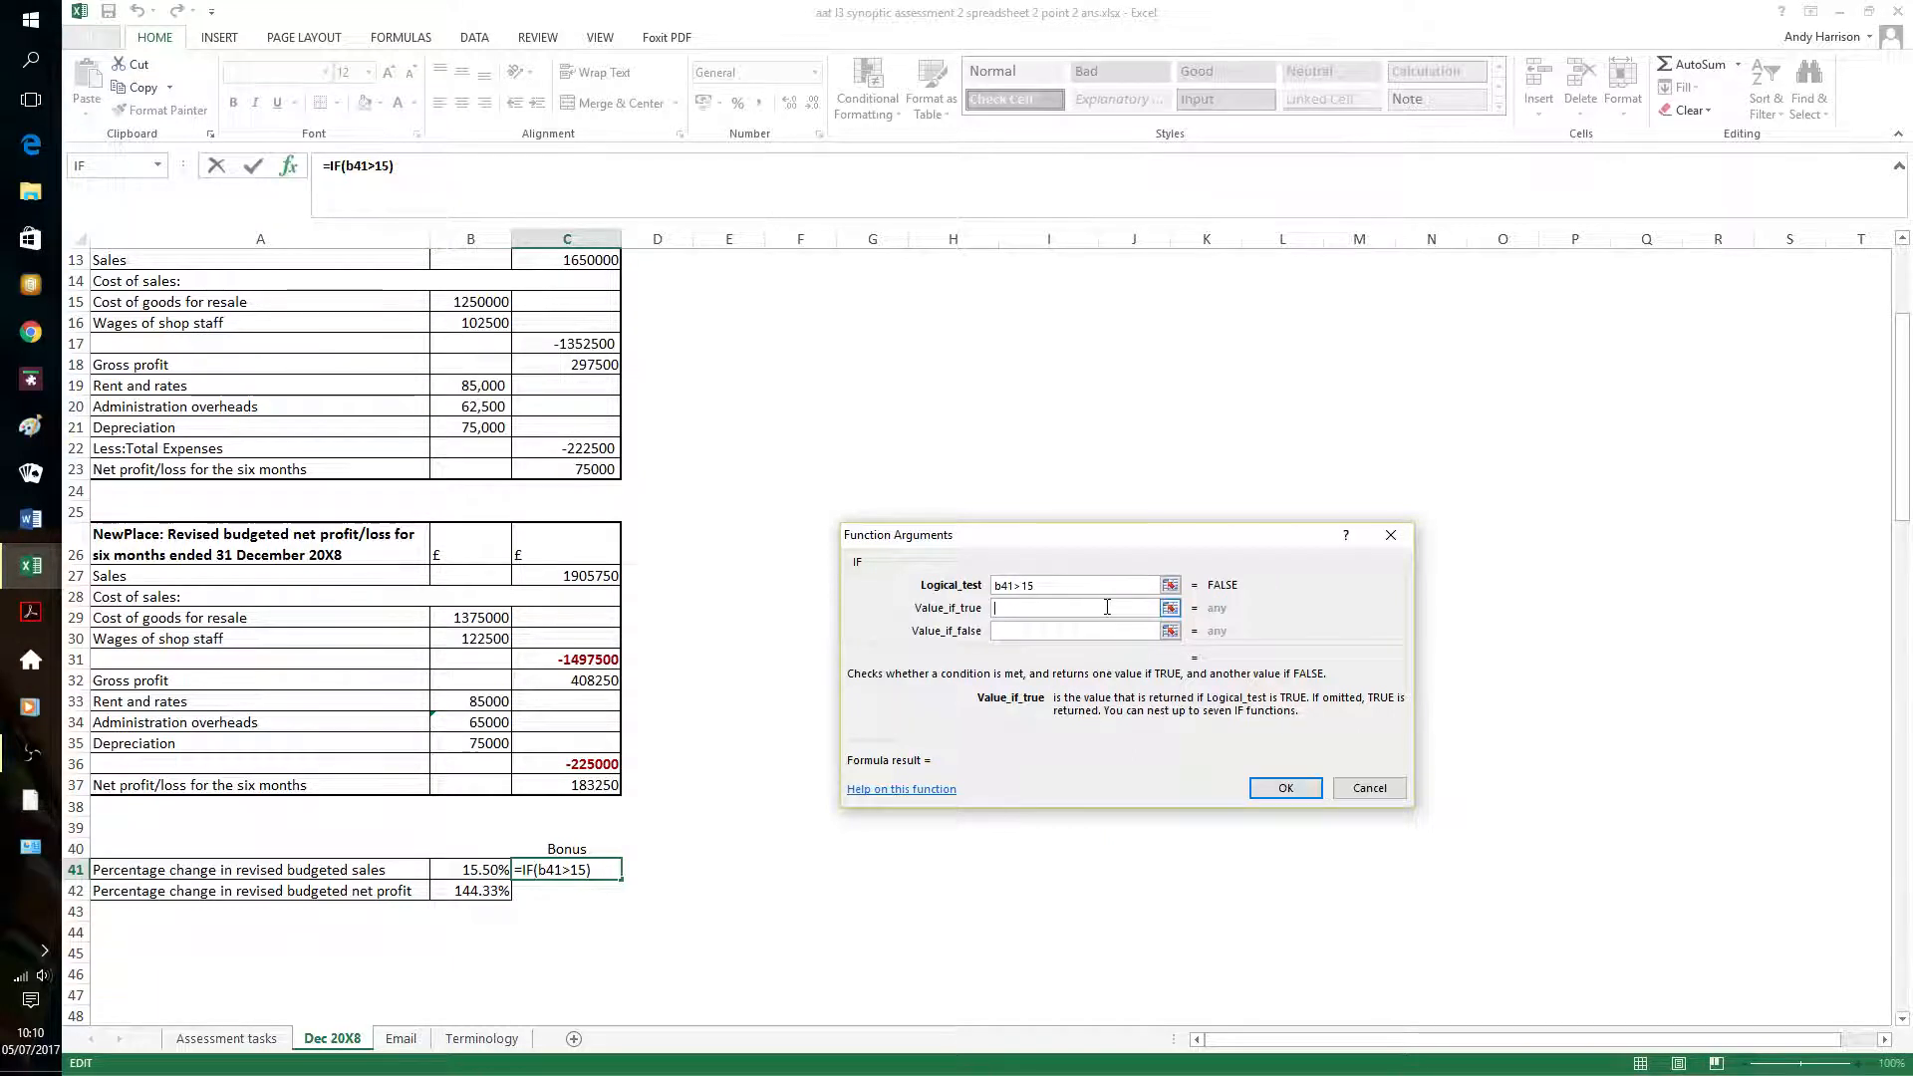
text(0.05)
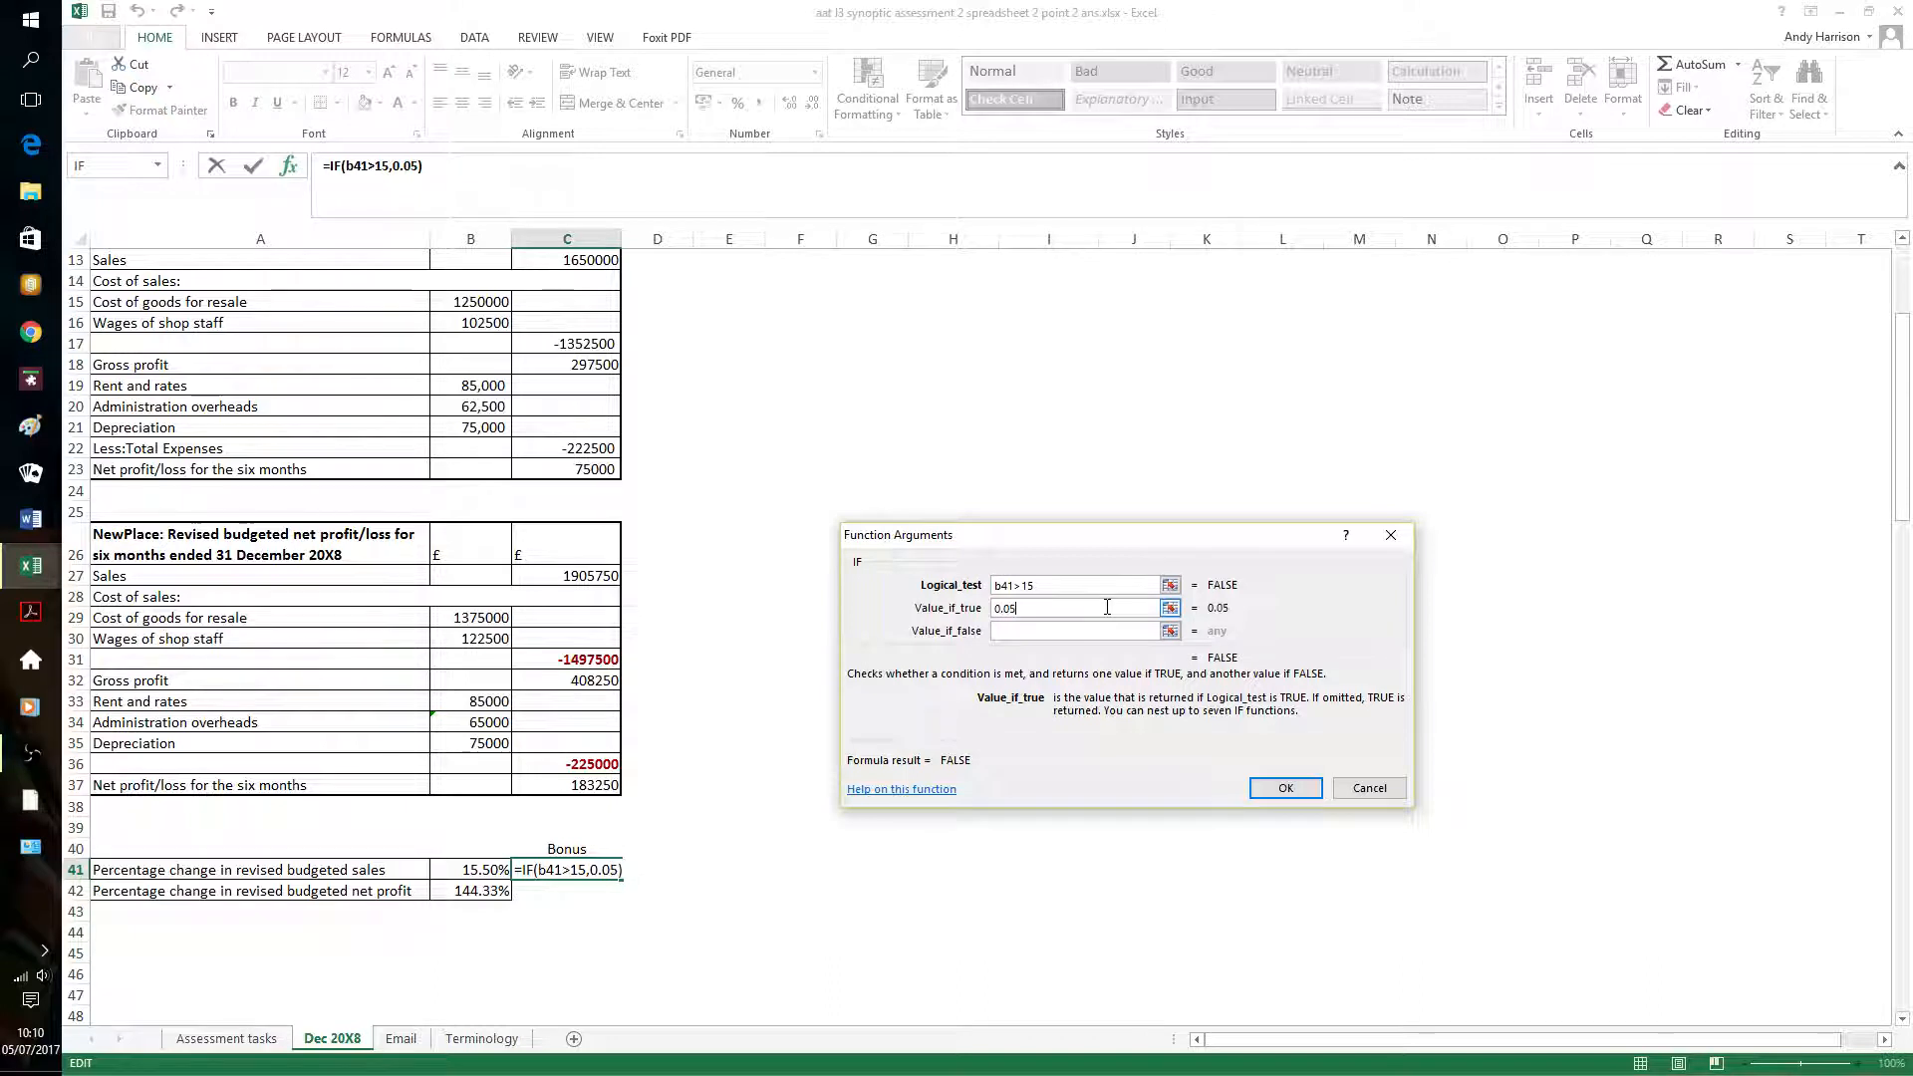
text(*)
text(()
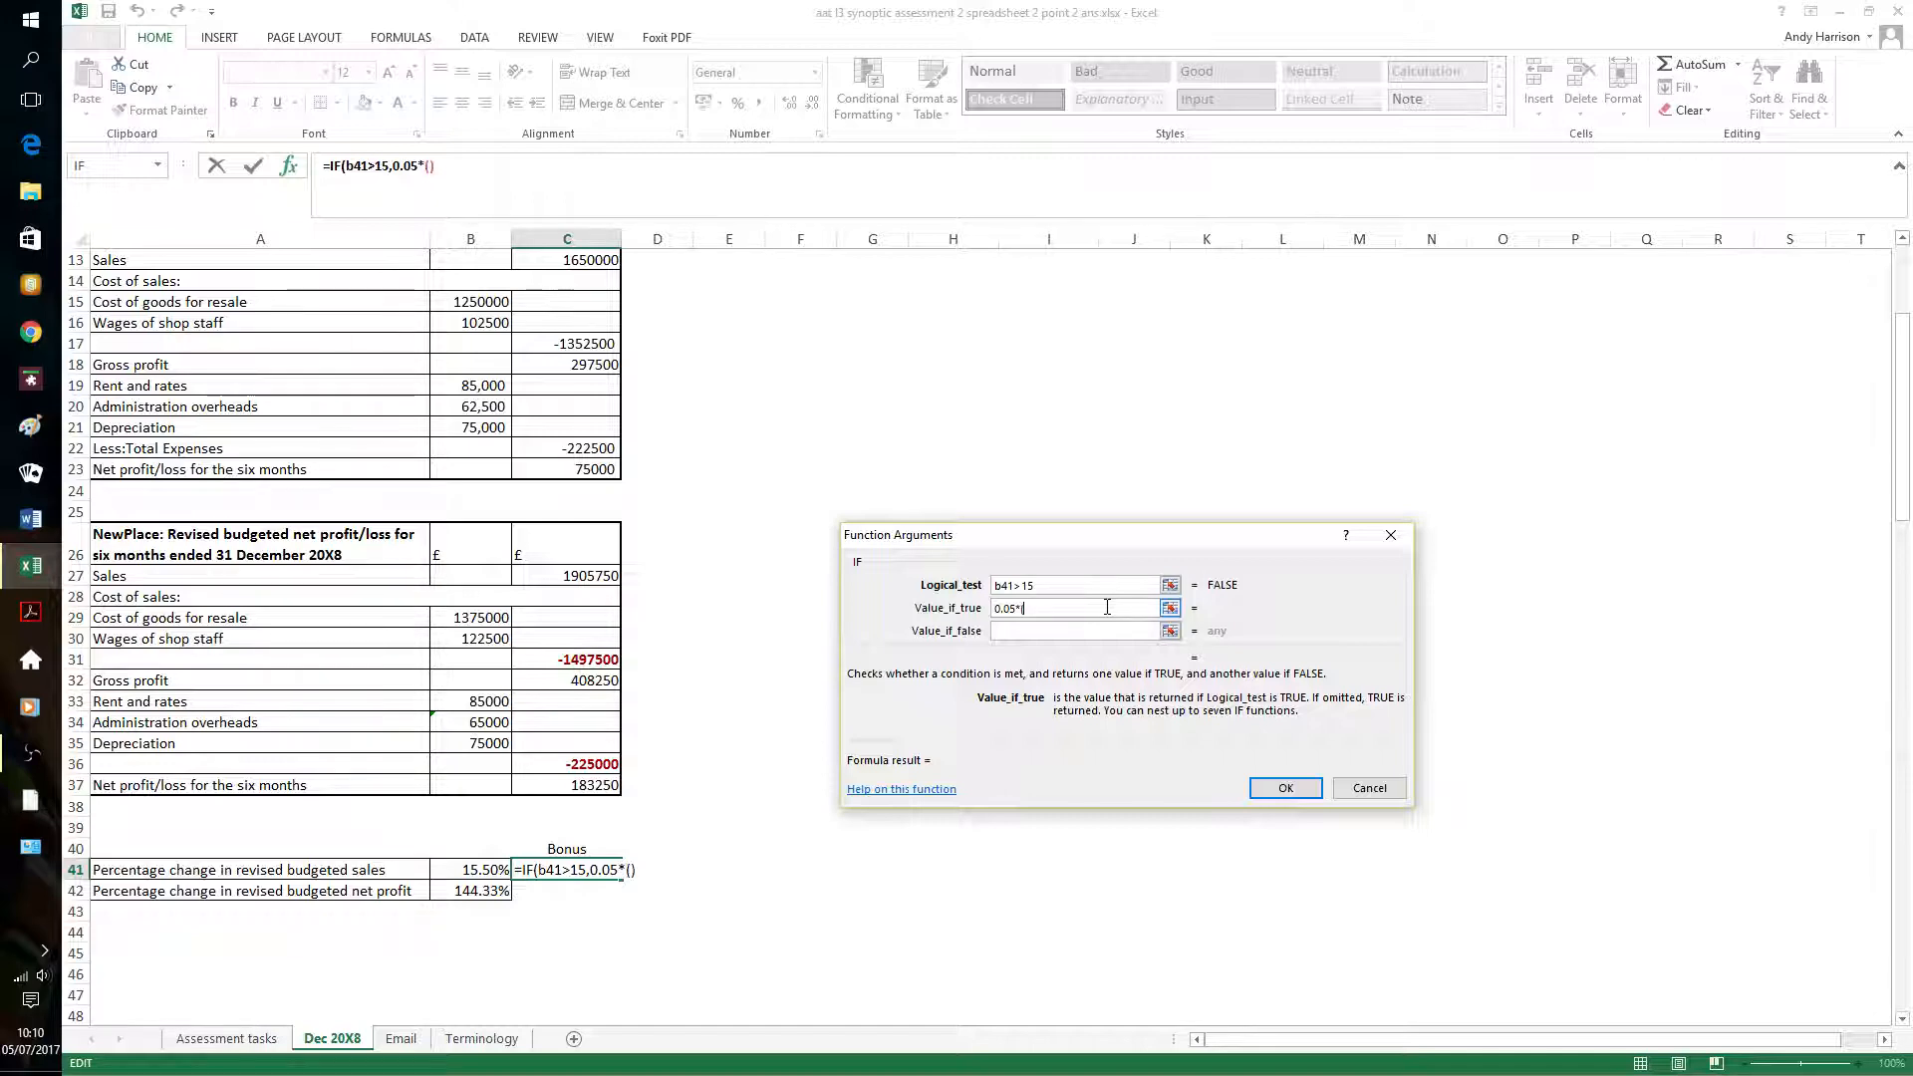
text(b)
scroll(1107, 607, up, 4)
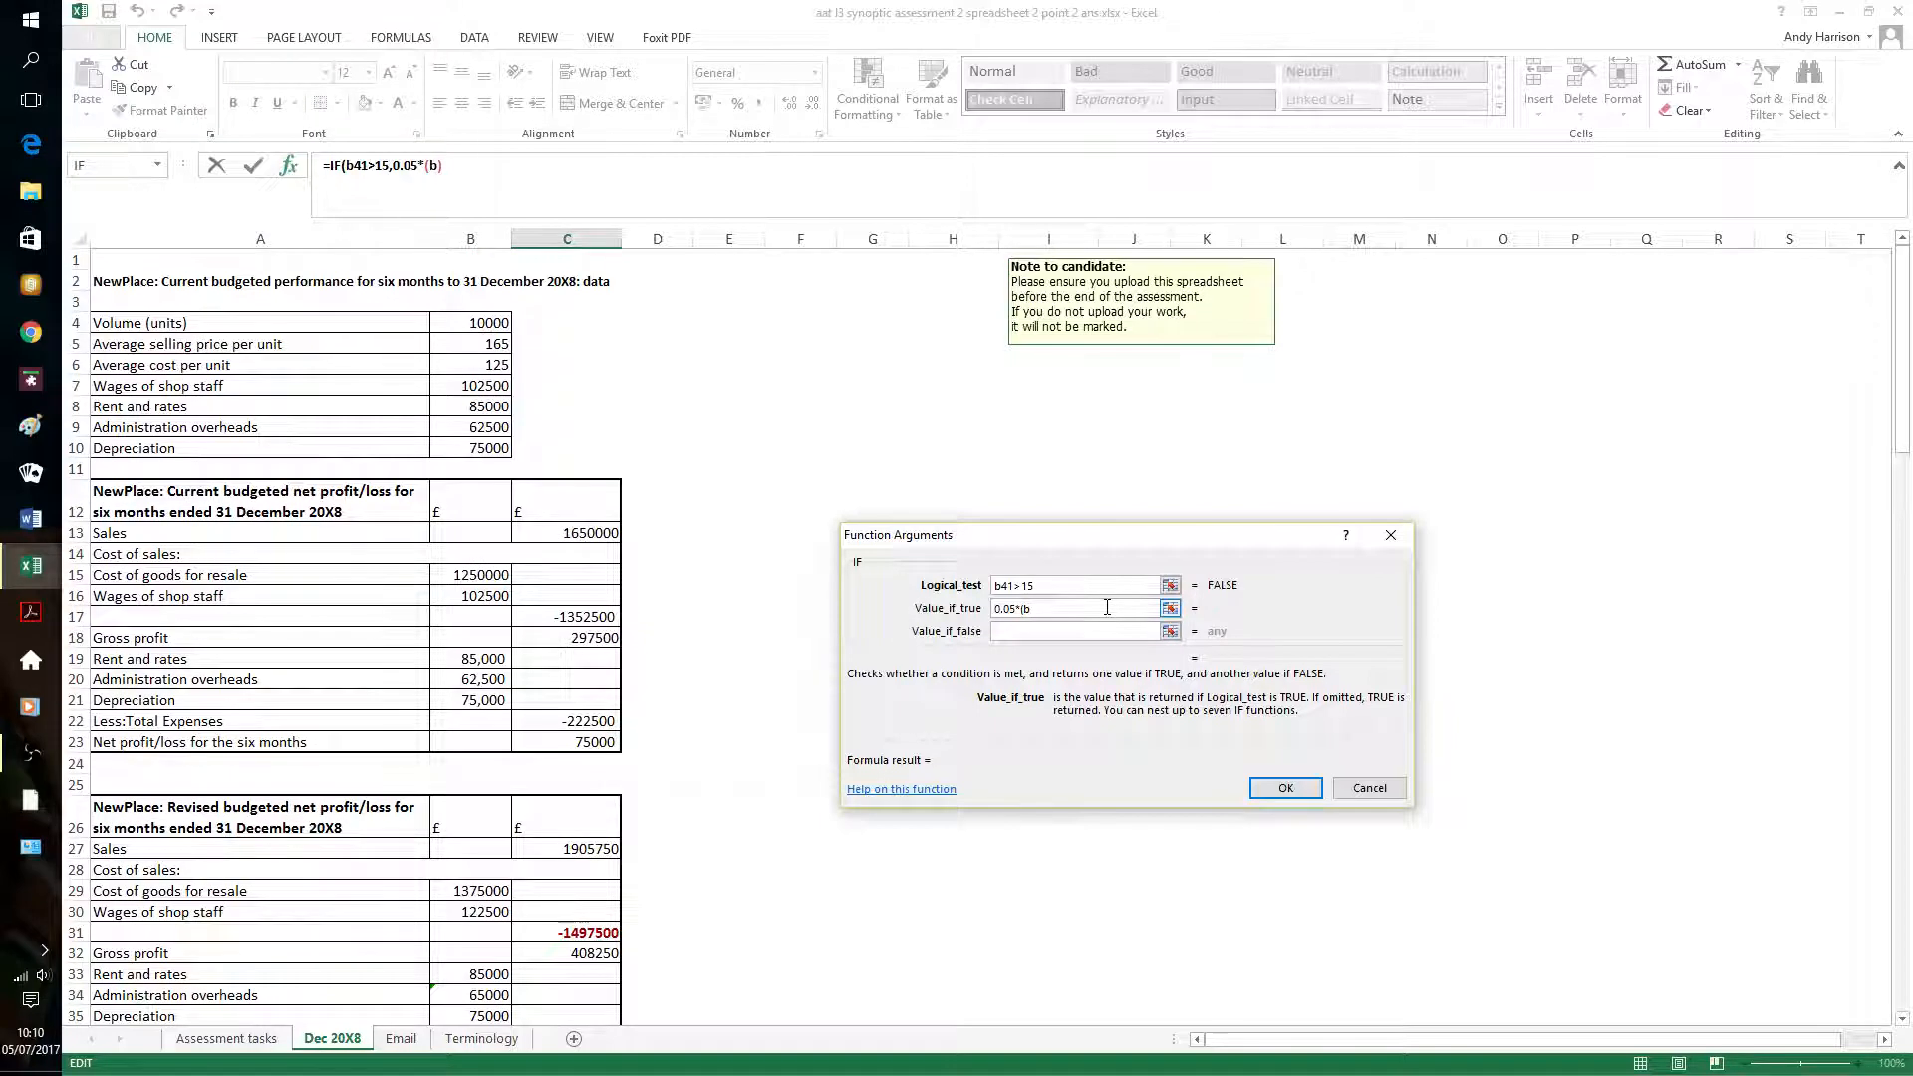
text(4*1.1))
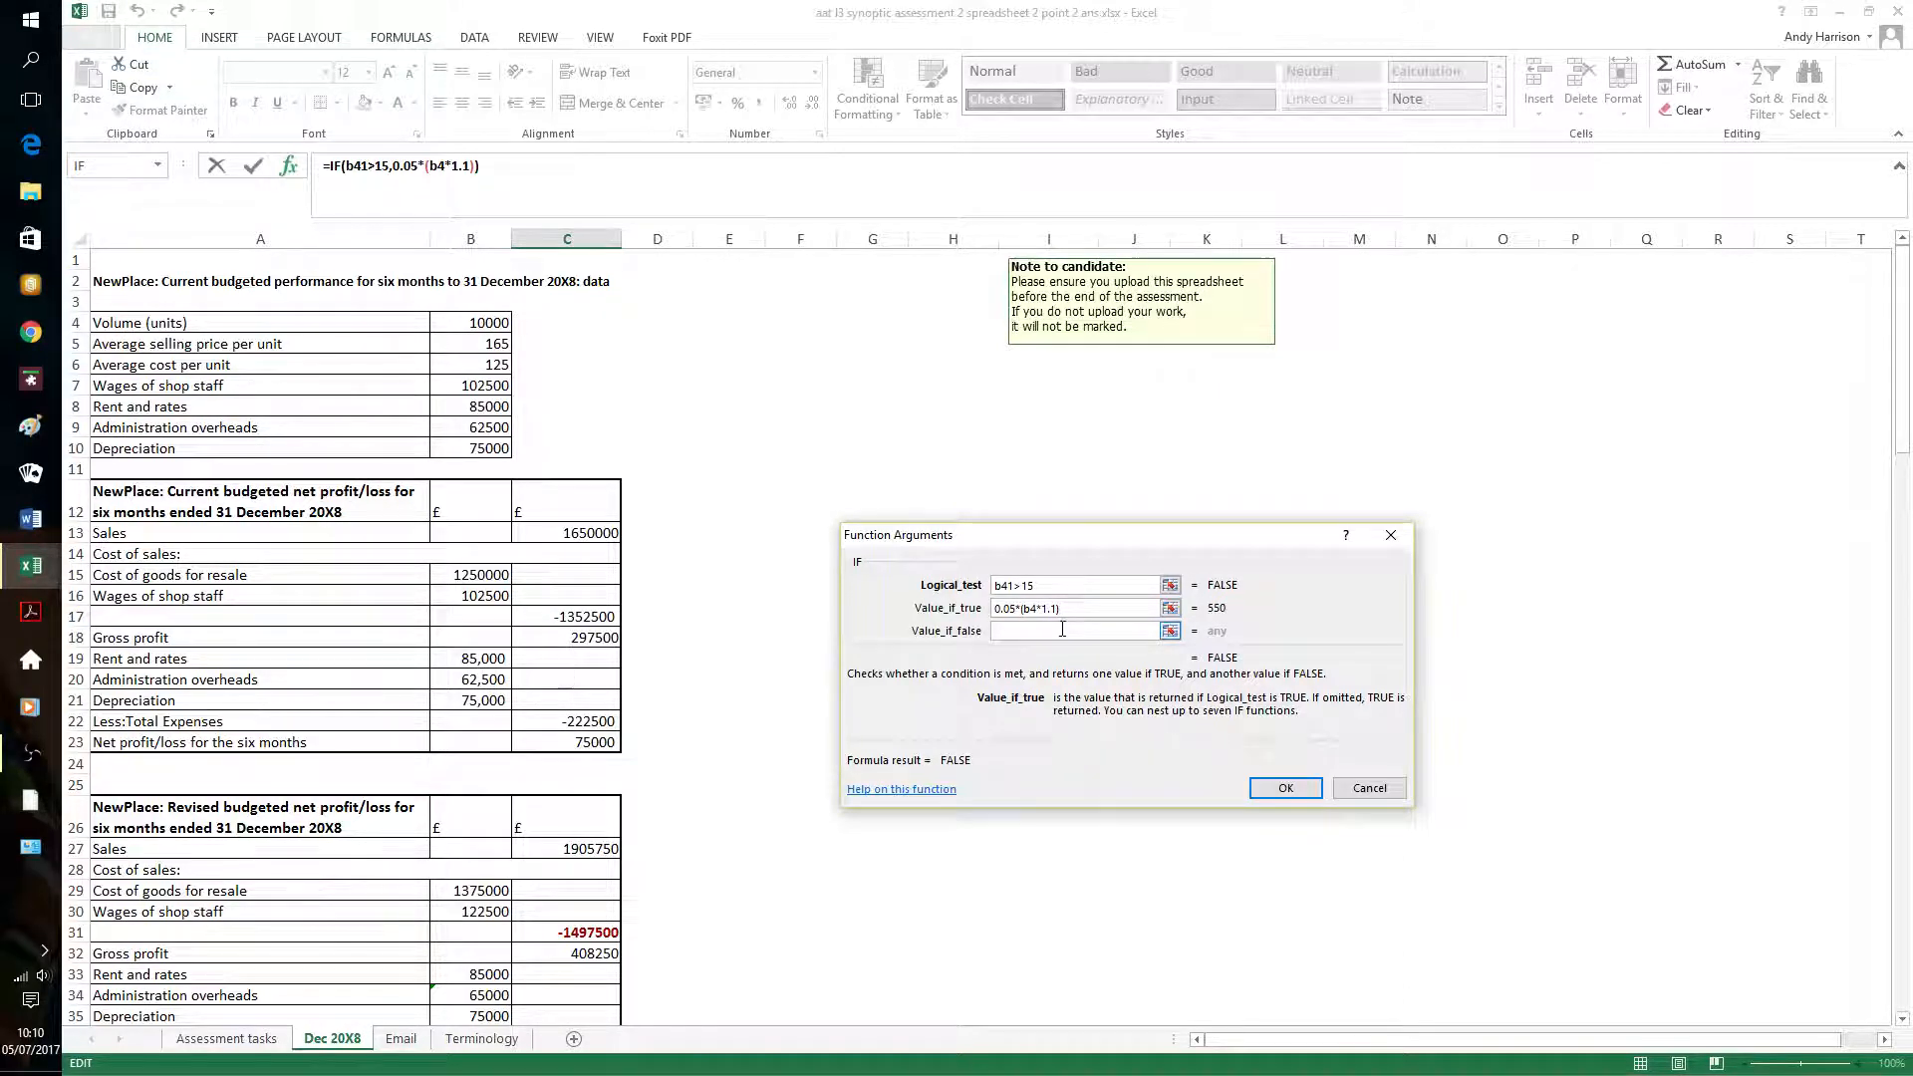
click(1062, 630)
text(0)
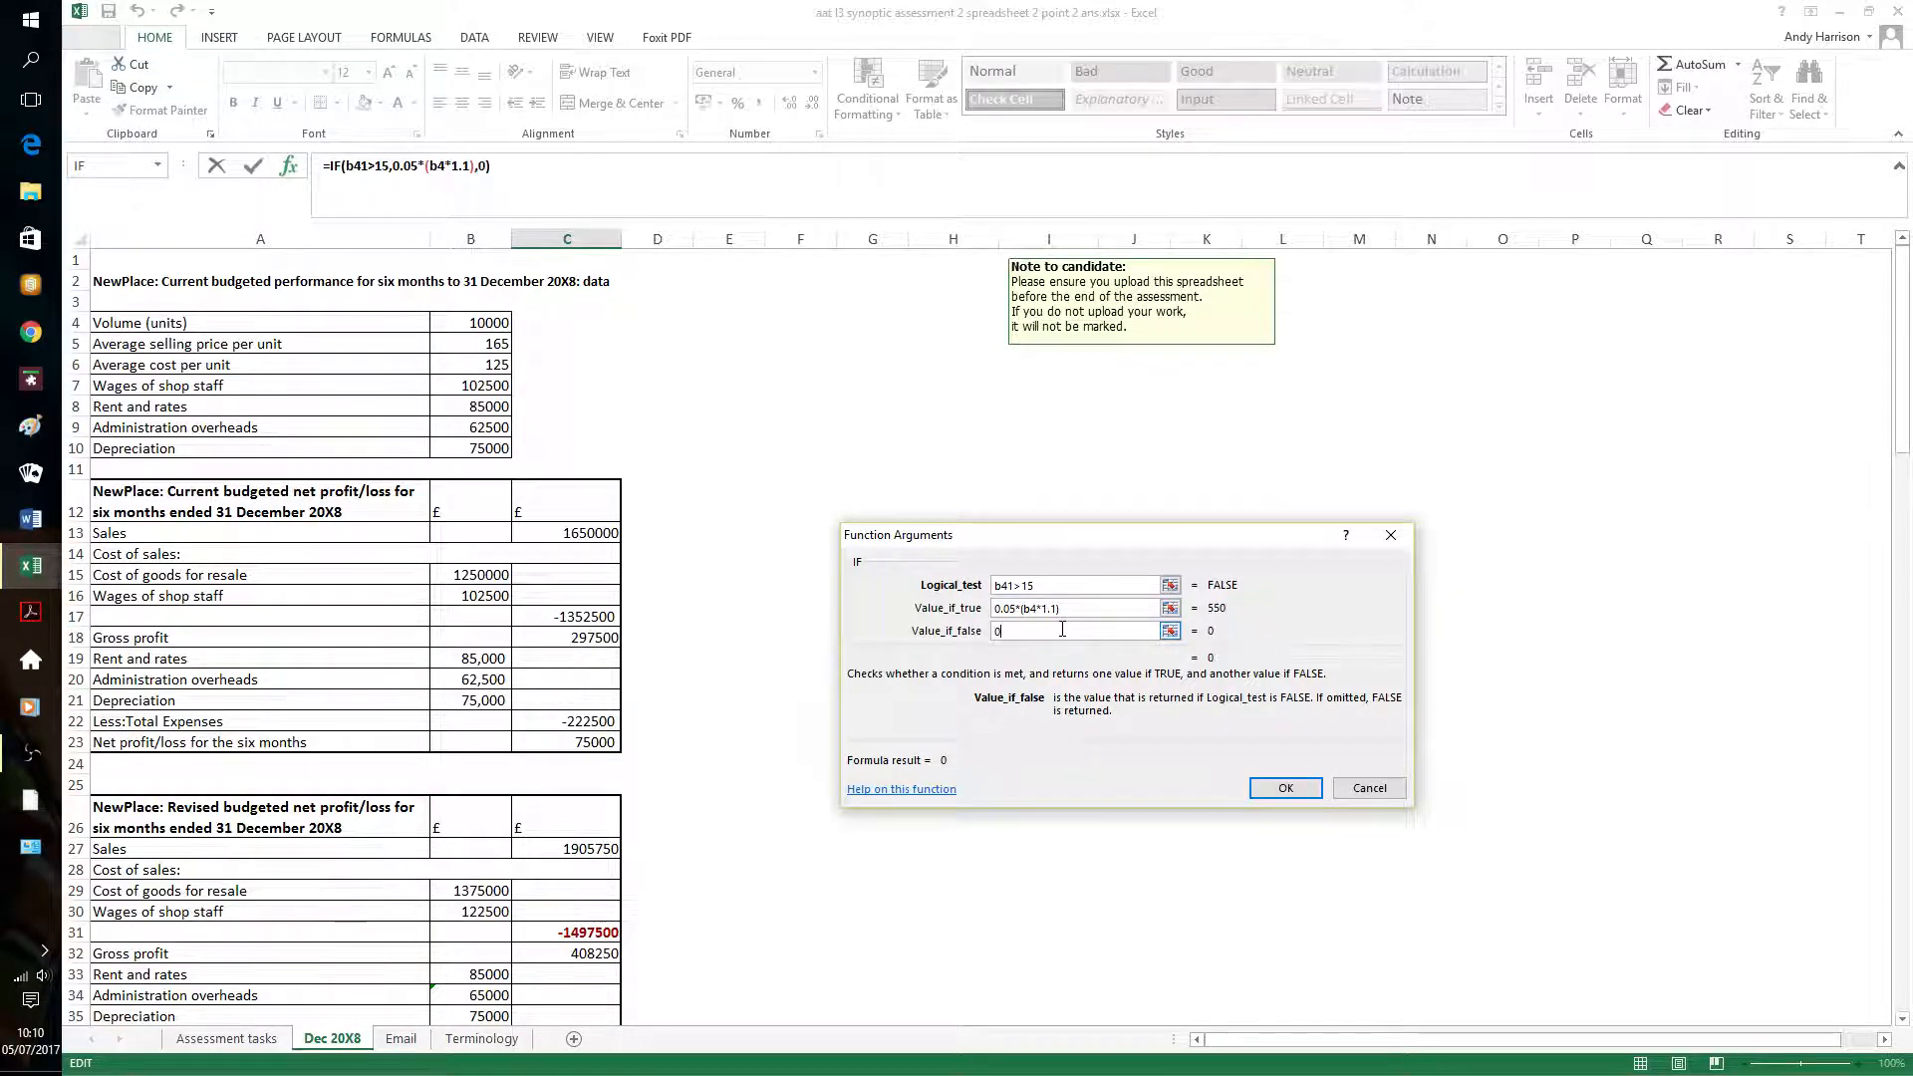
click(1287, 788)
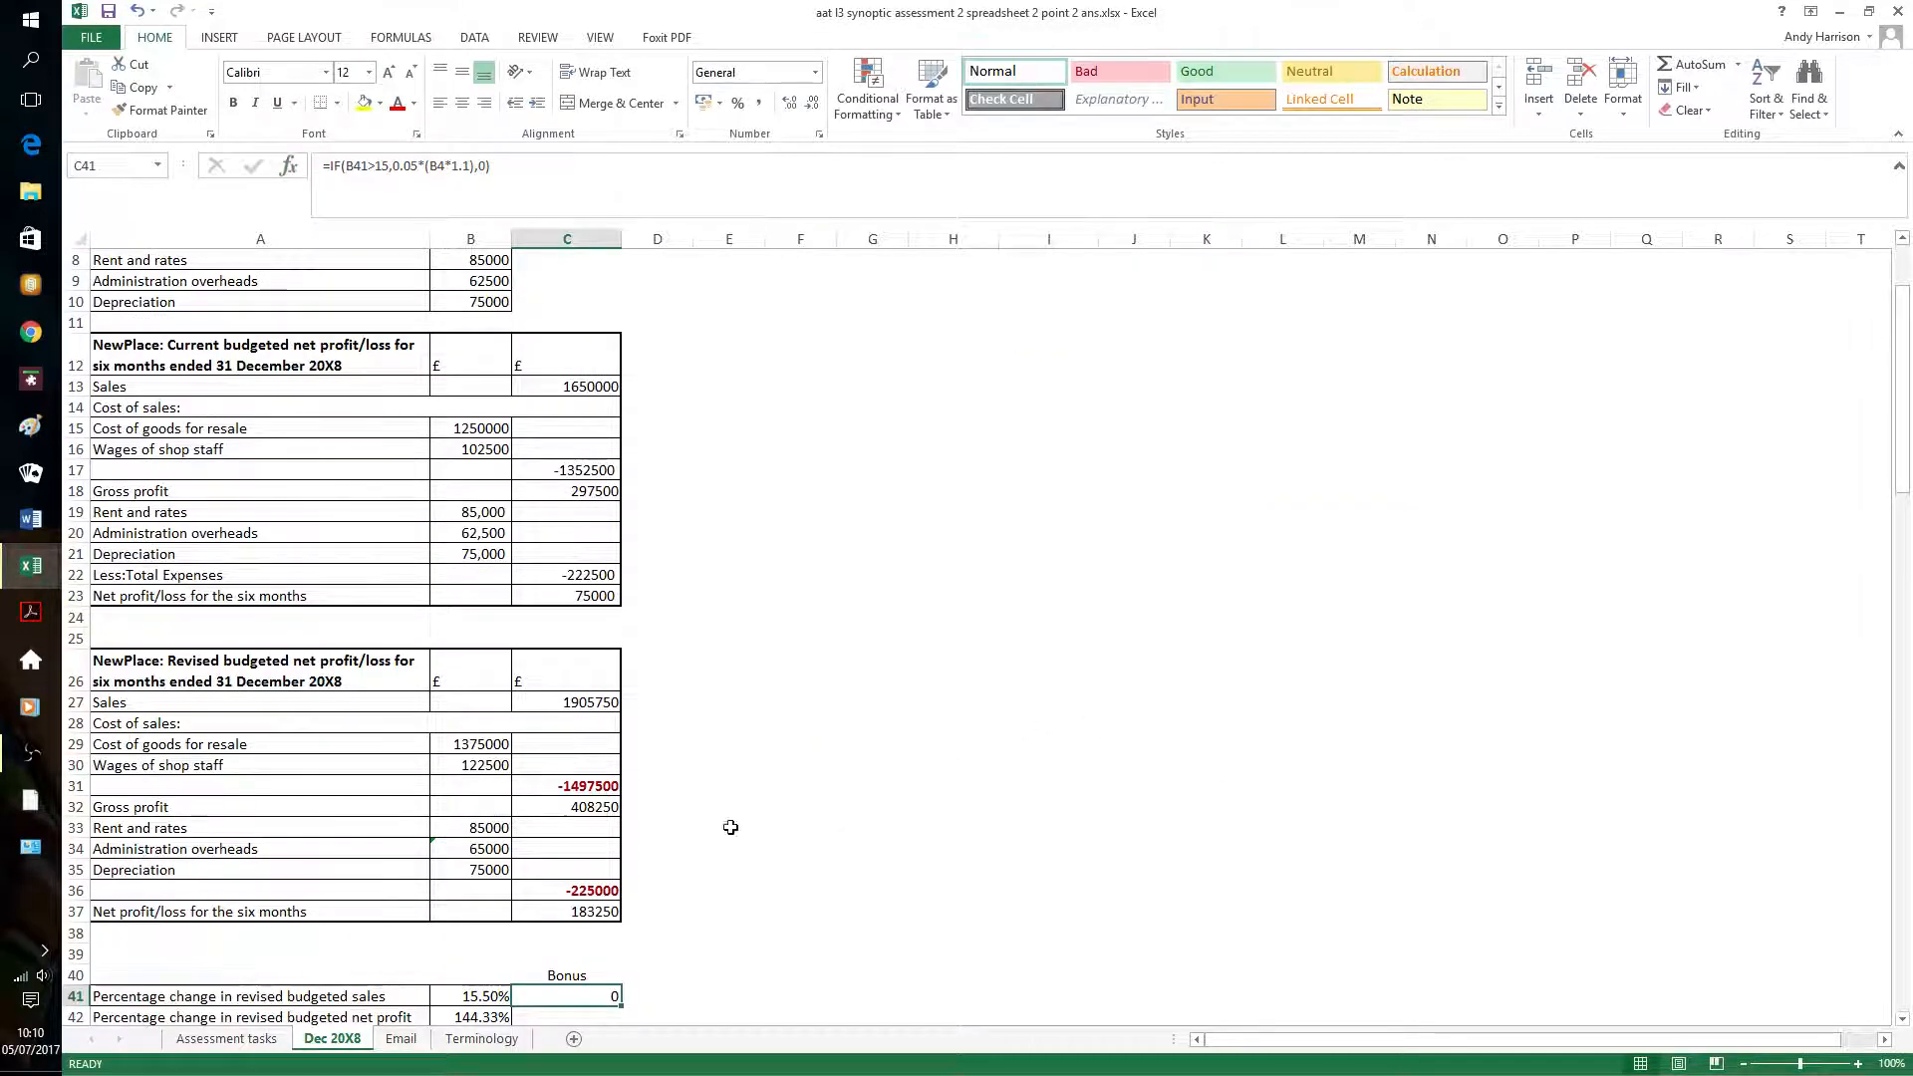
Enclose the value-if-true part of the C41 bonus formula in brackets, as (0.05*(B4*1.1))
scroll(718, 947, down, 3)
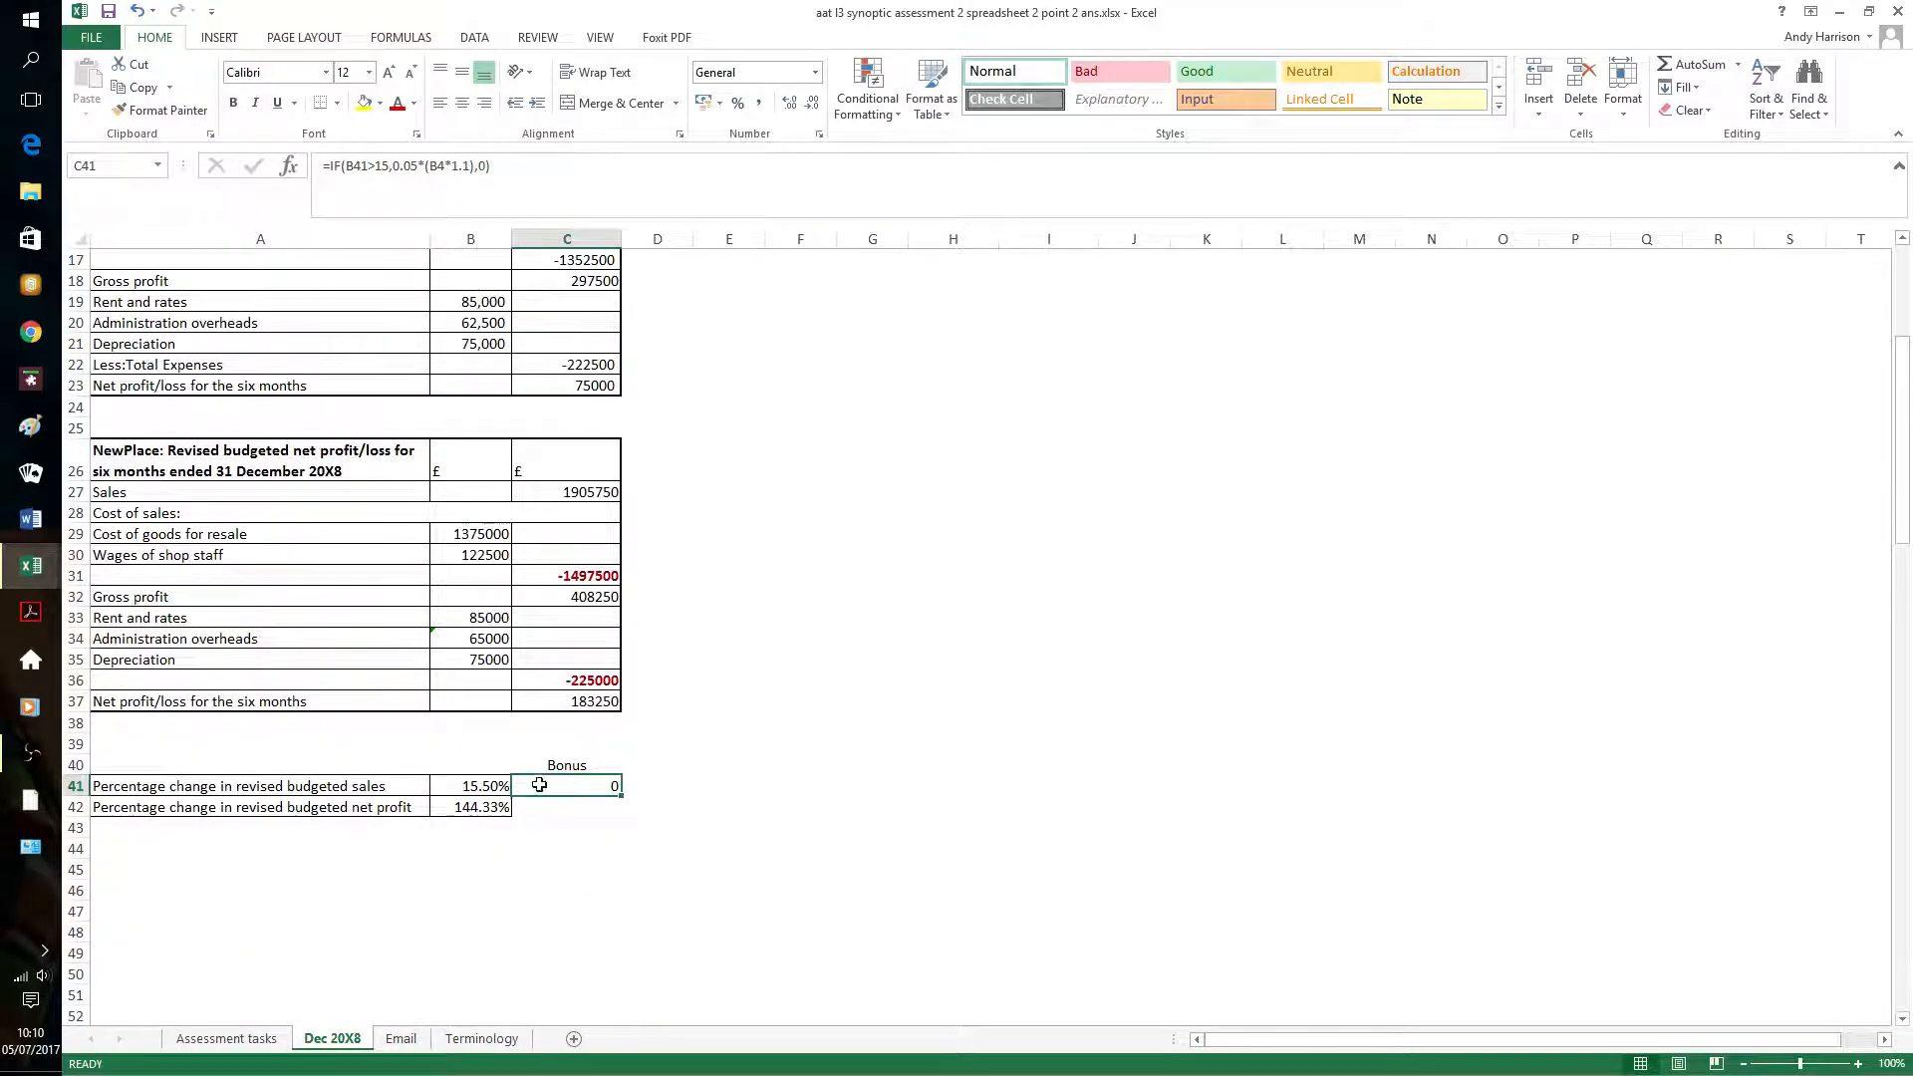
click(394, 170)
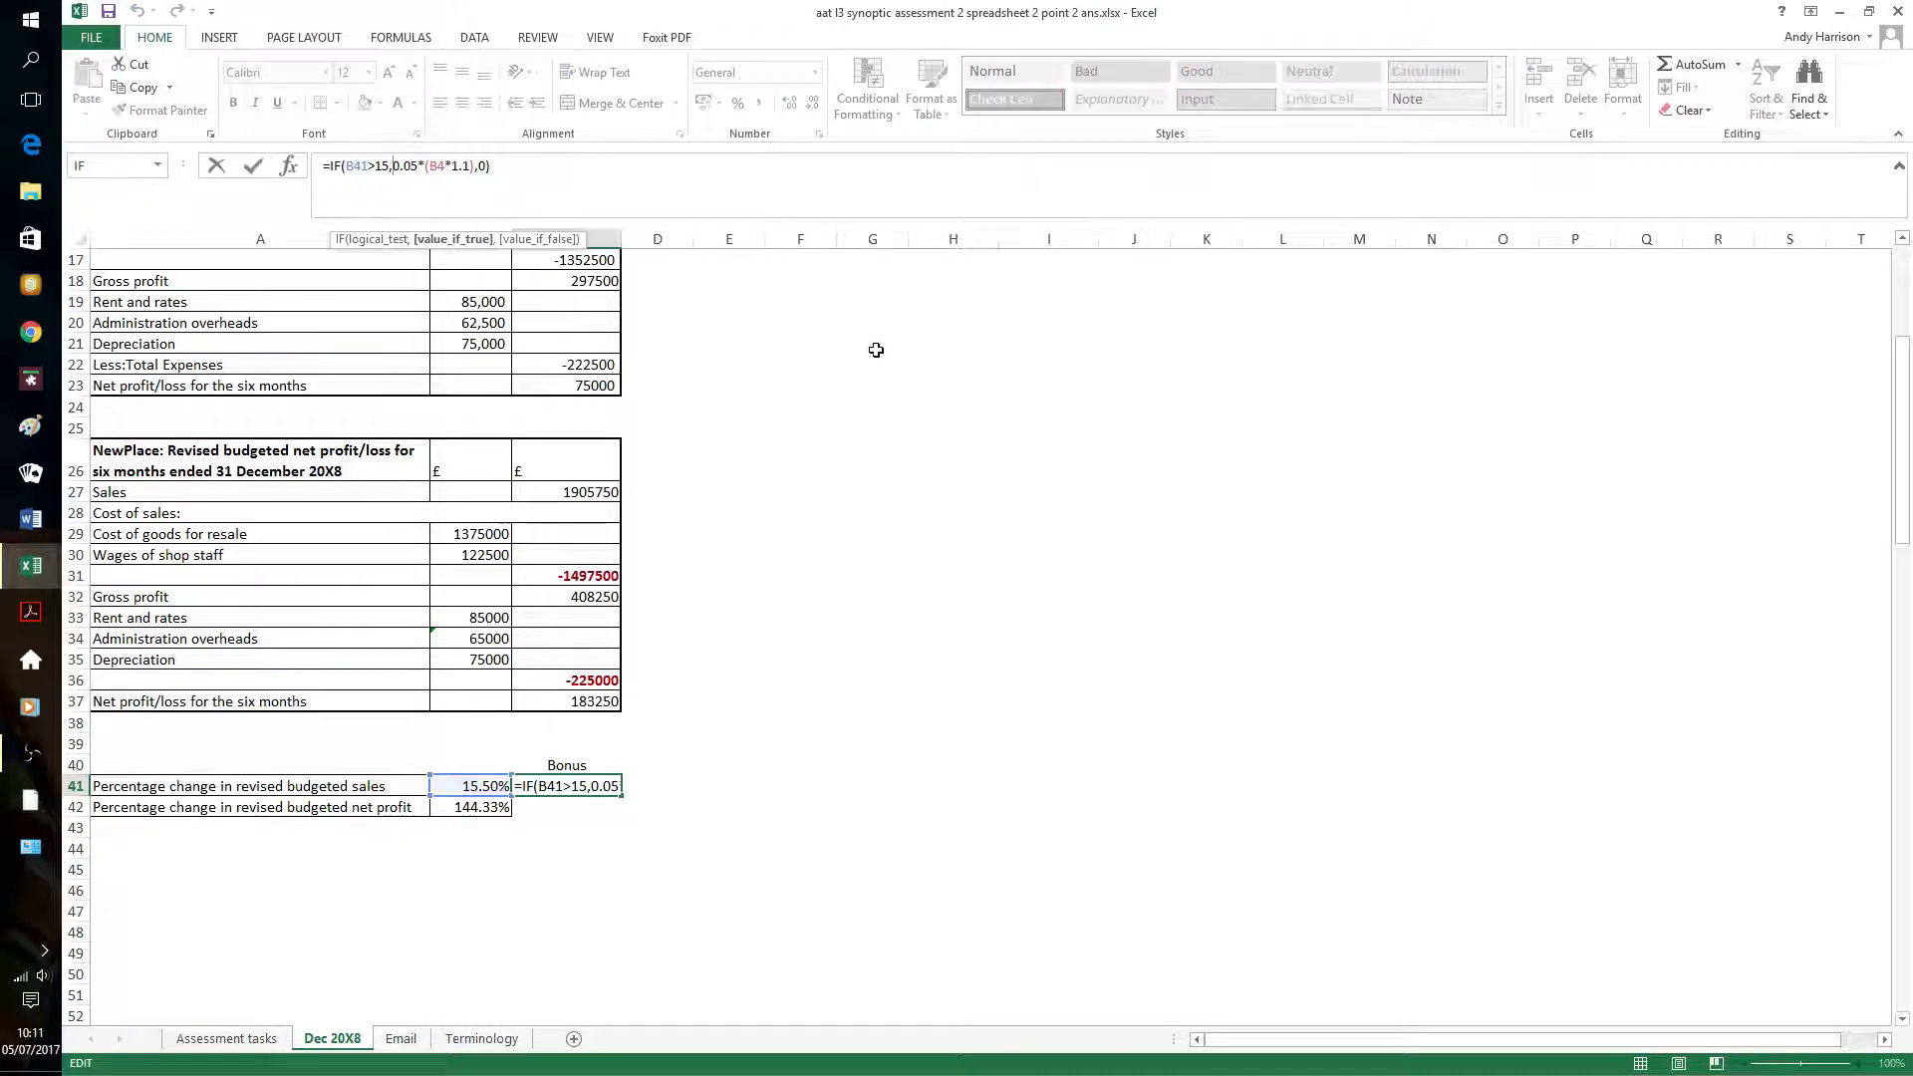
text(()
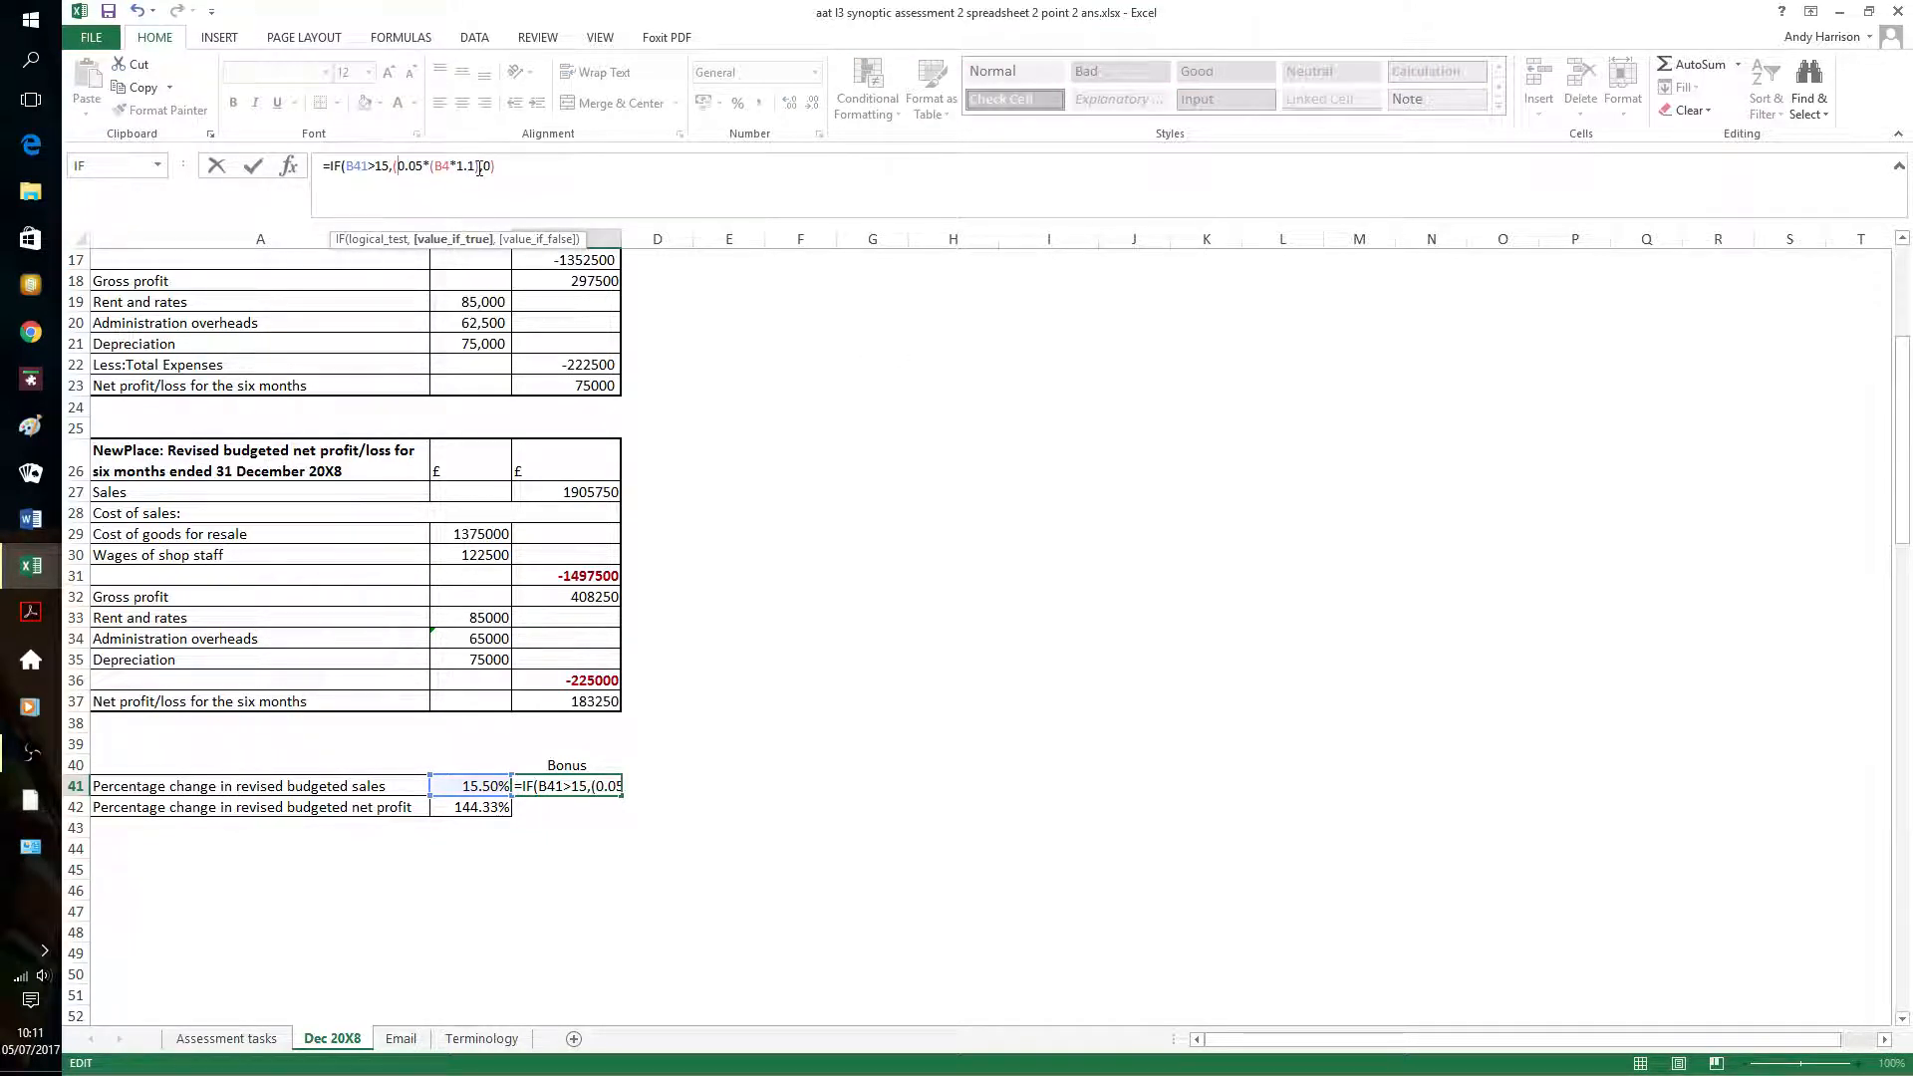
text())
key(Return)
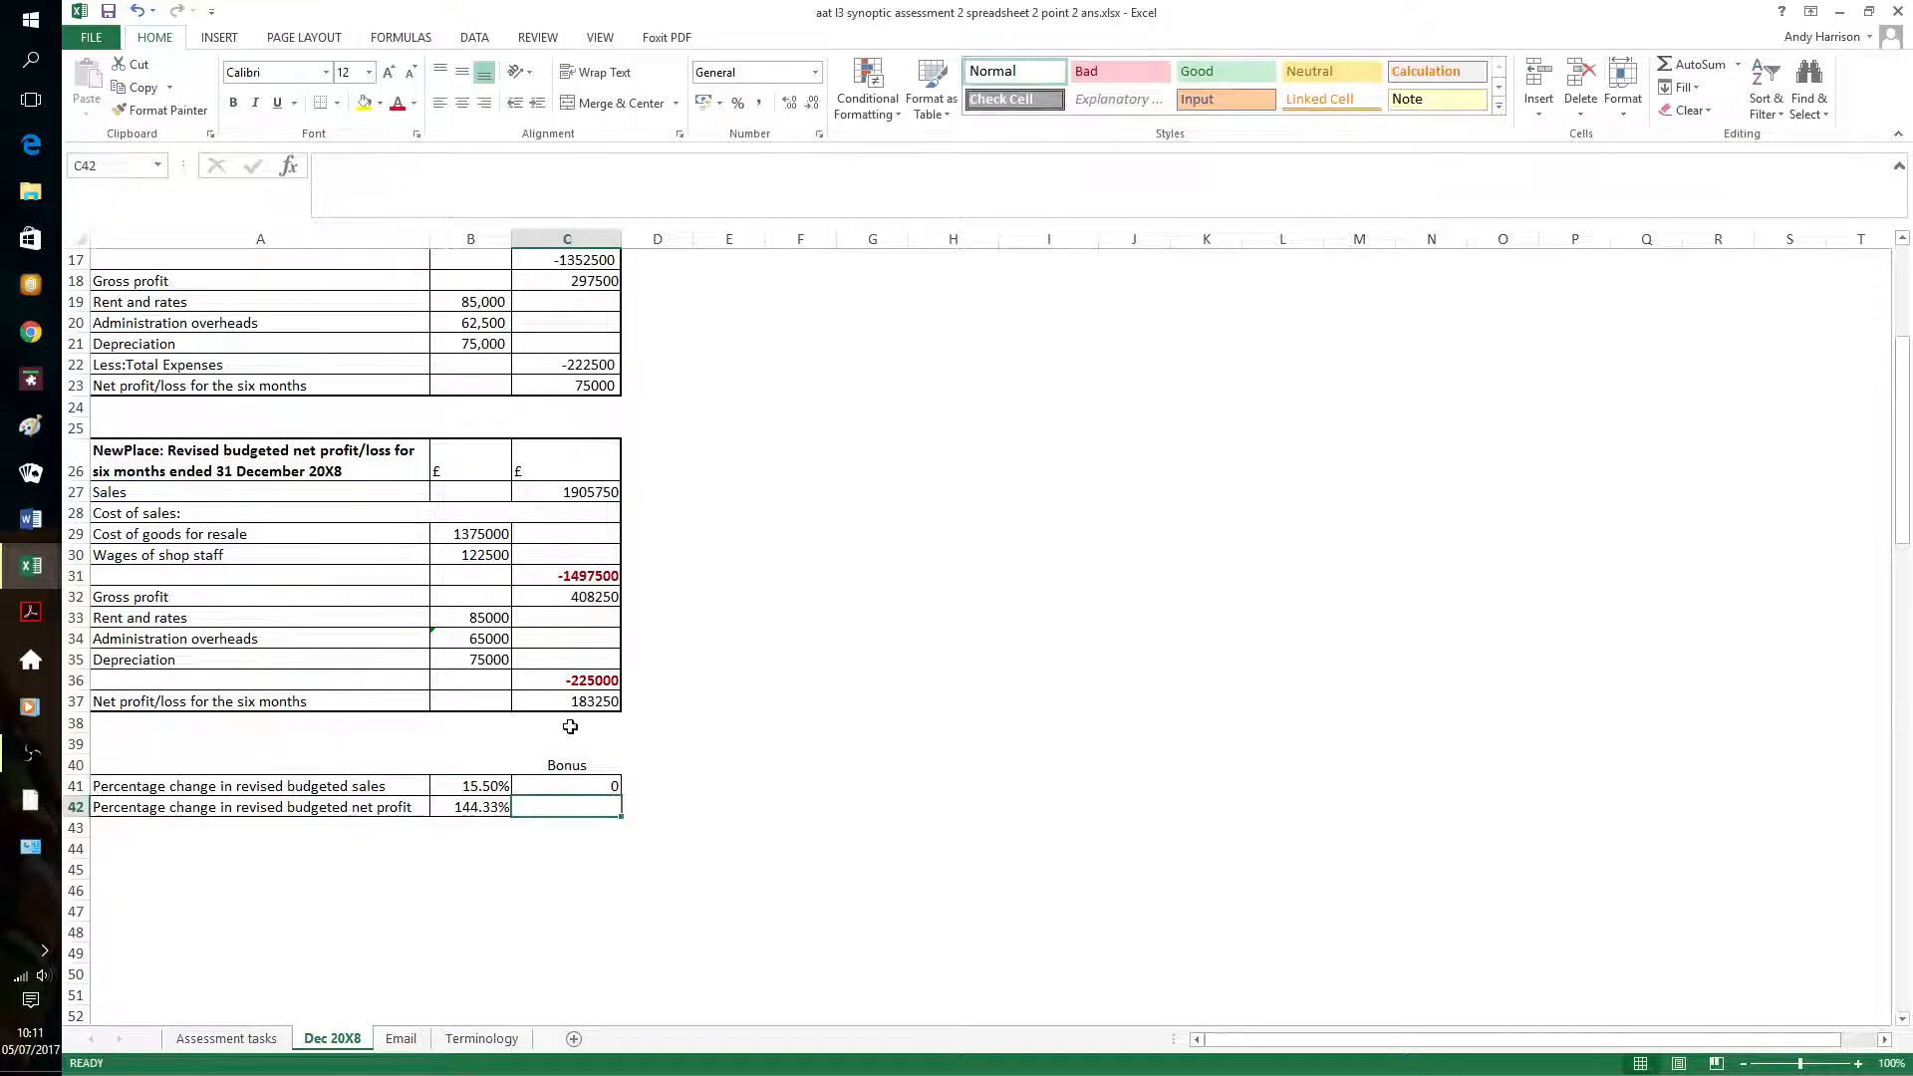
Correct the logical test in the C41 bonus formula to B41>15%
click(563, 786)
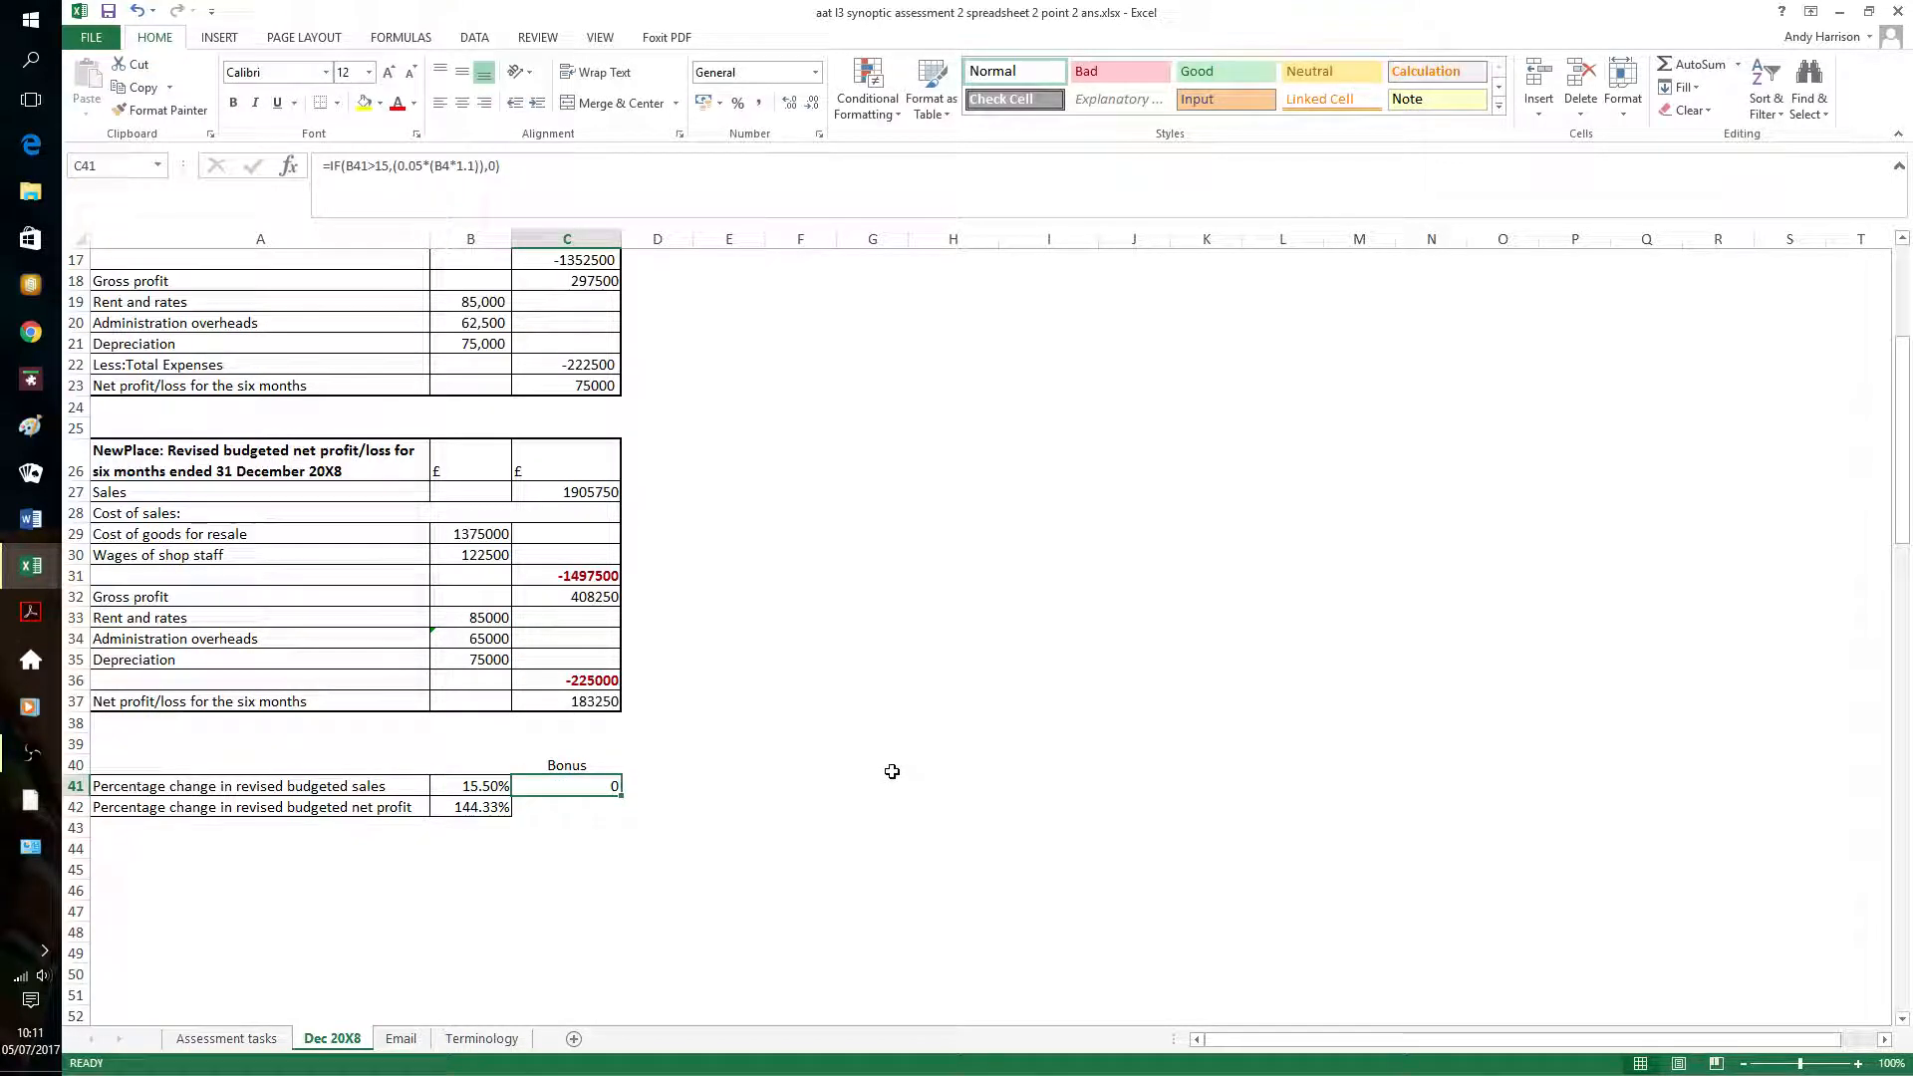
scroll(891, 772, up, 2)
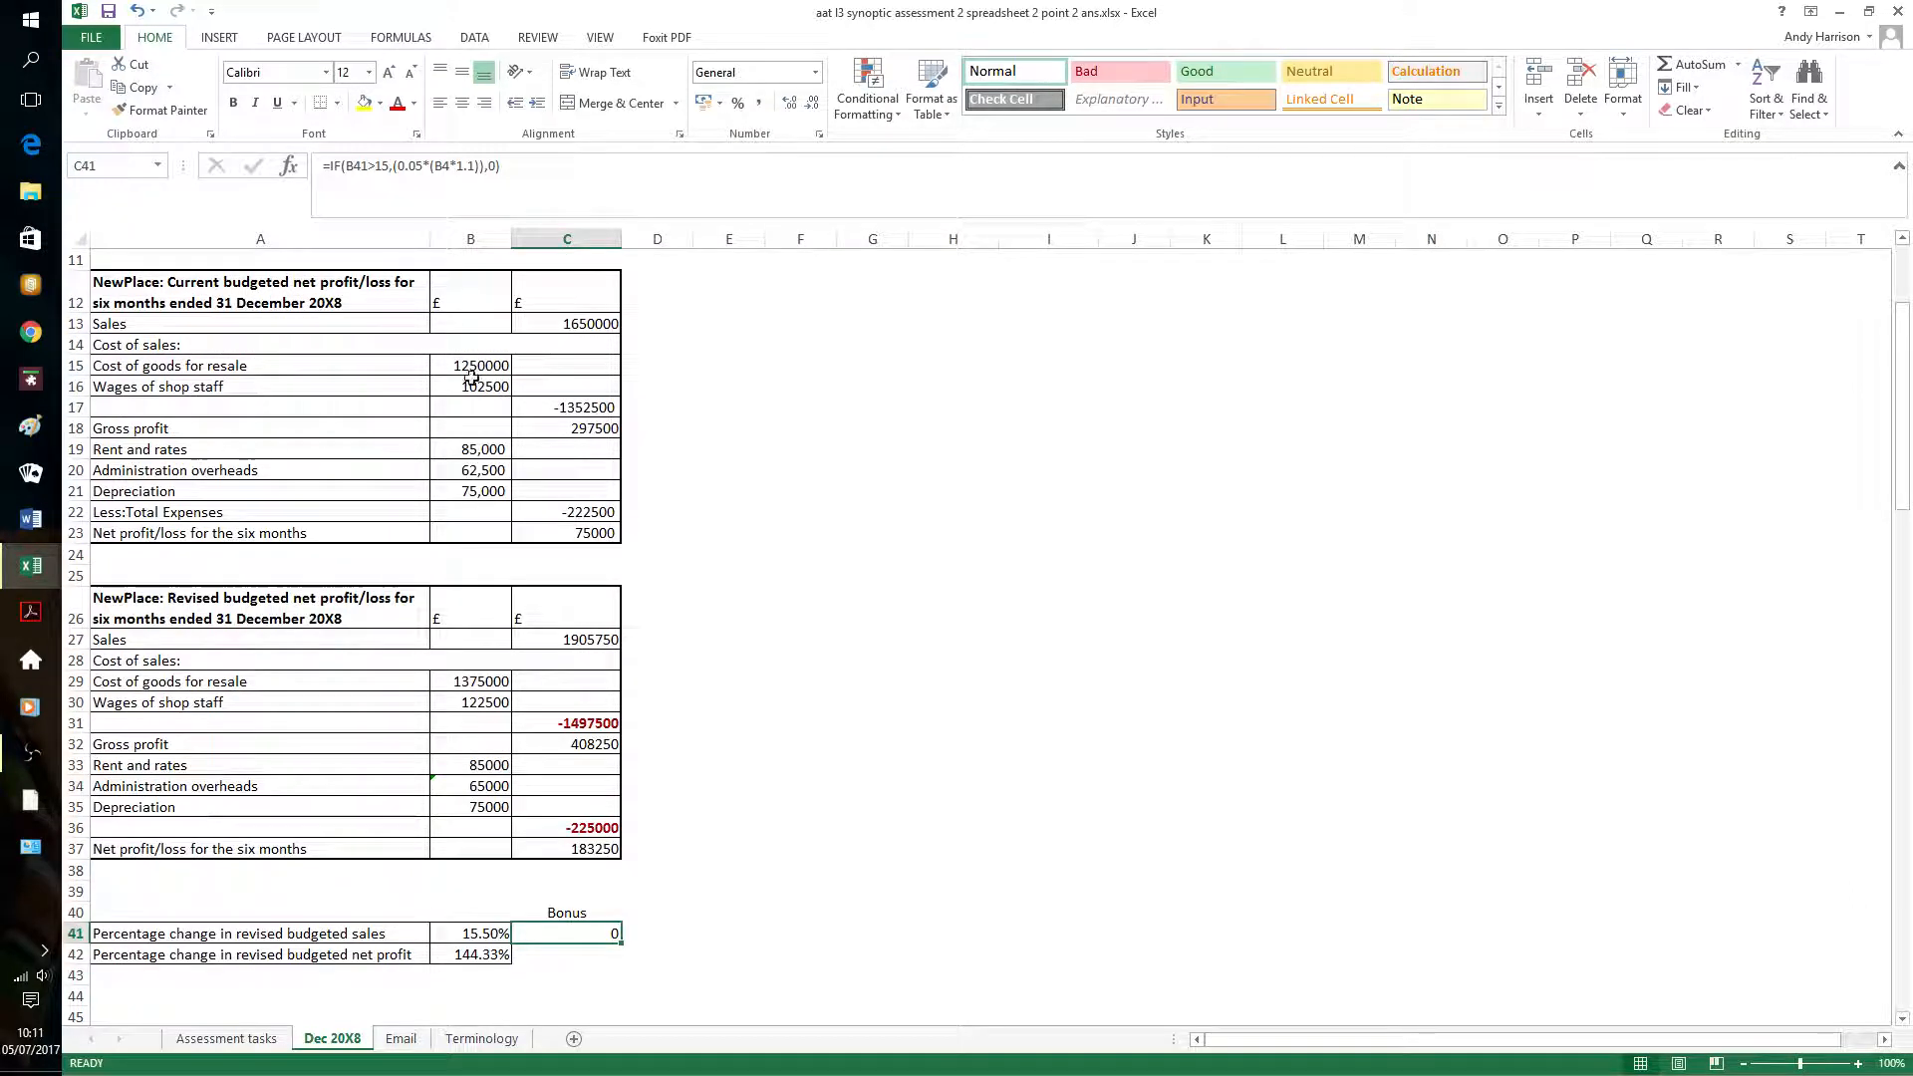
click(425, 172)
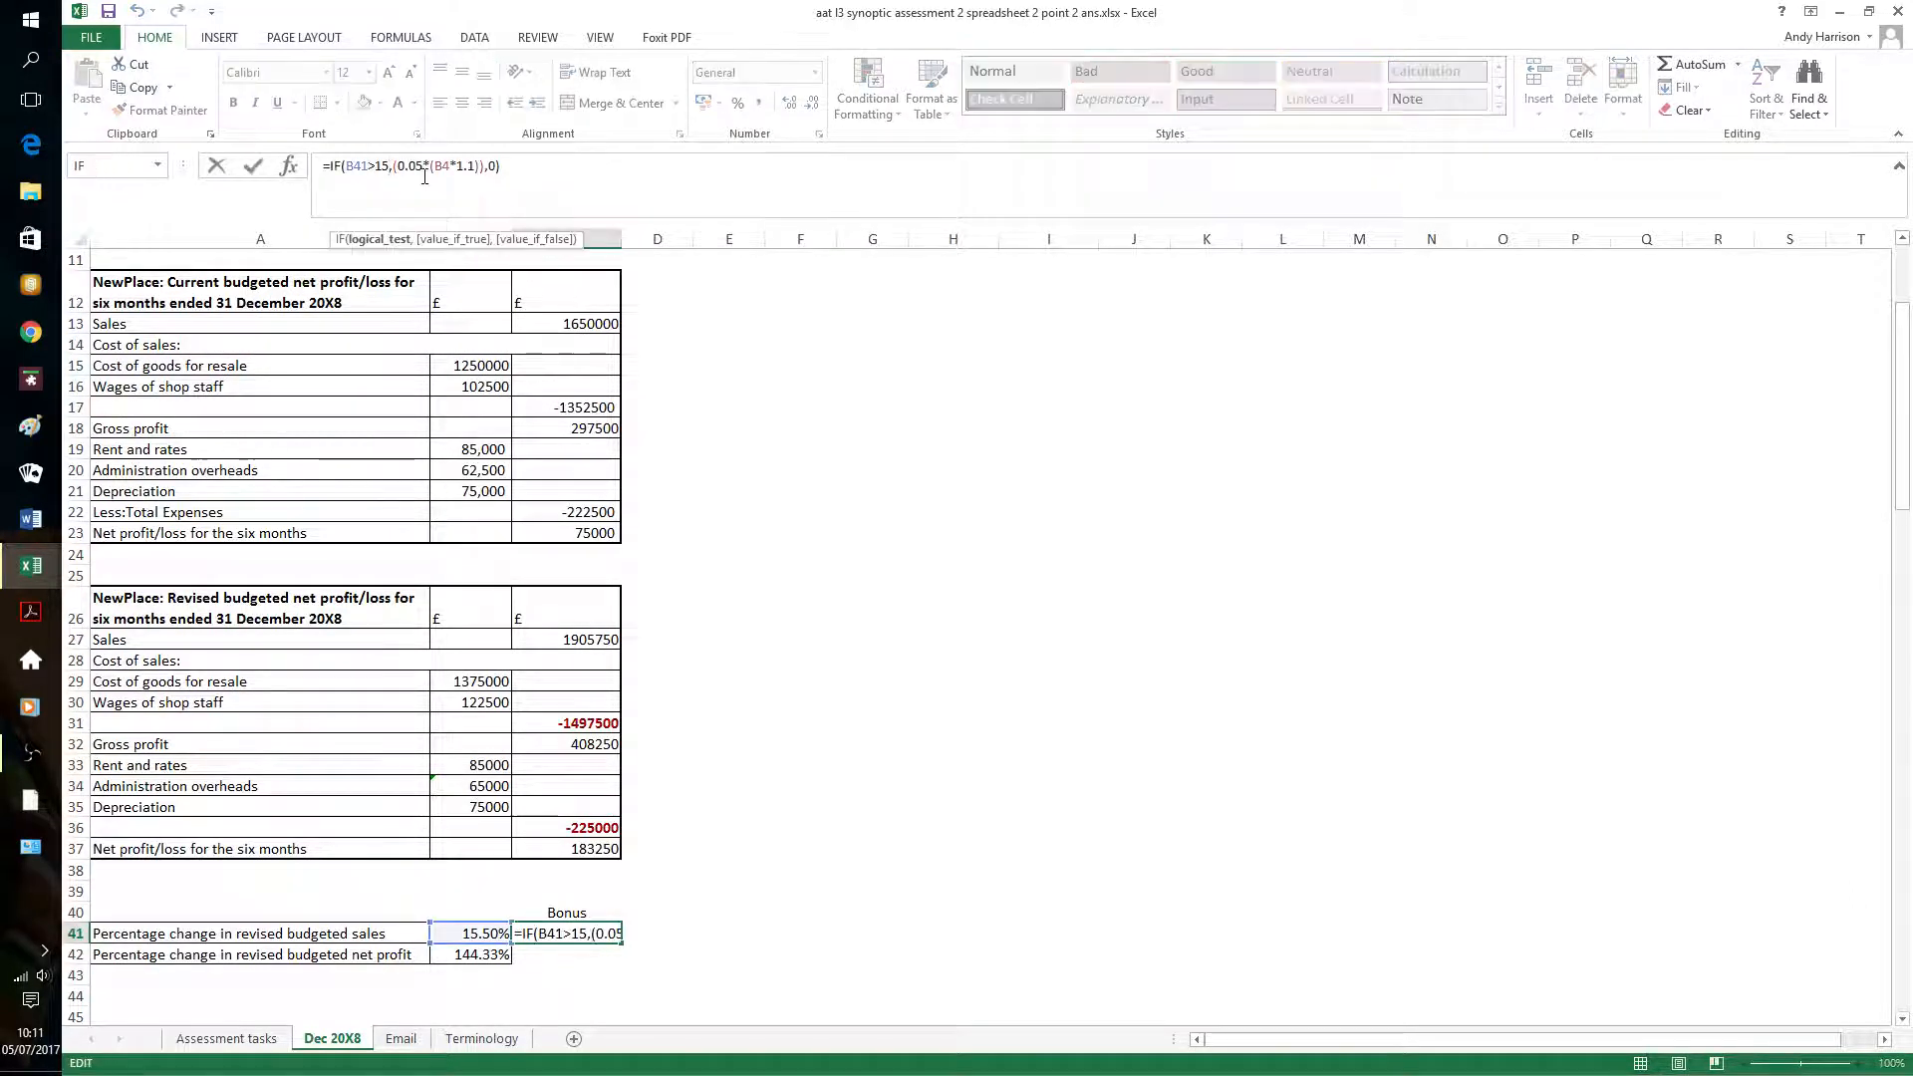
text(%)
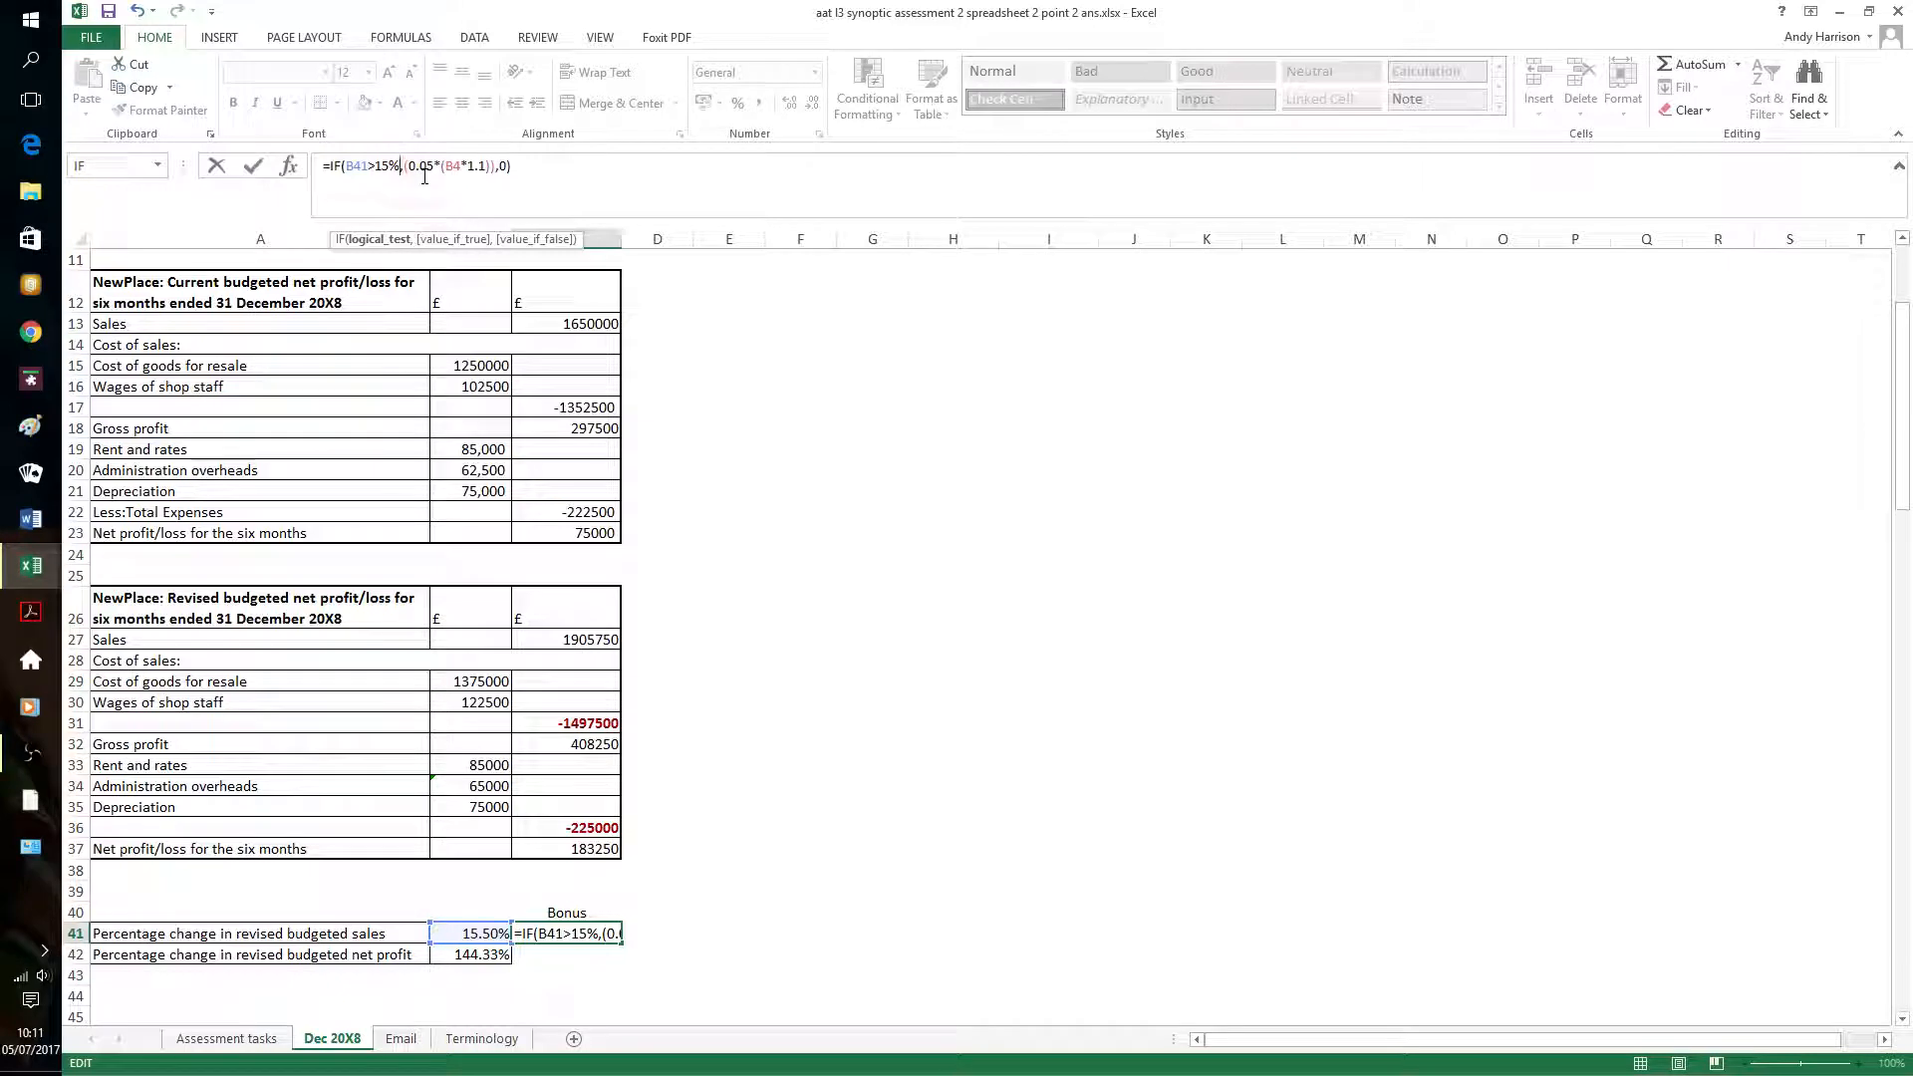
key(Return)
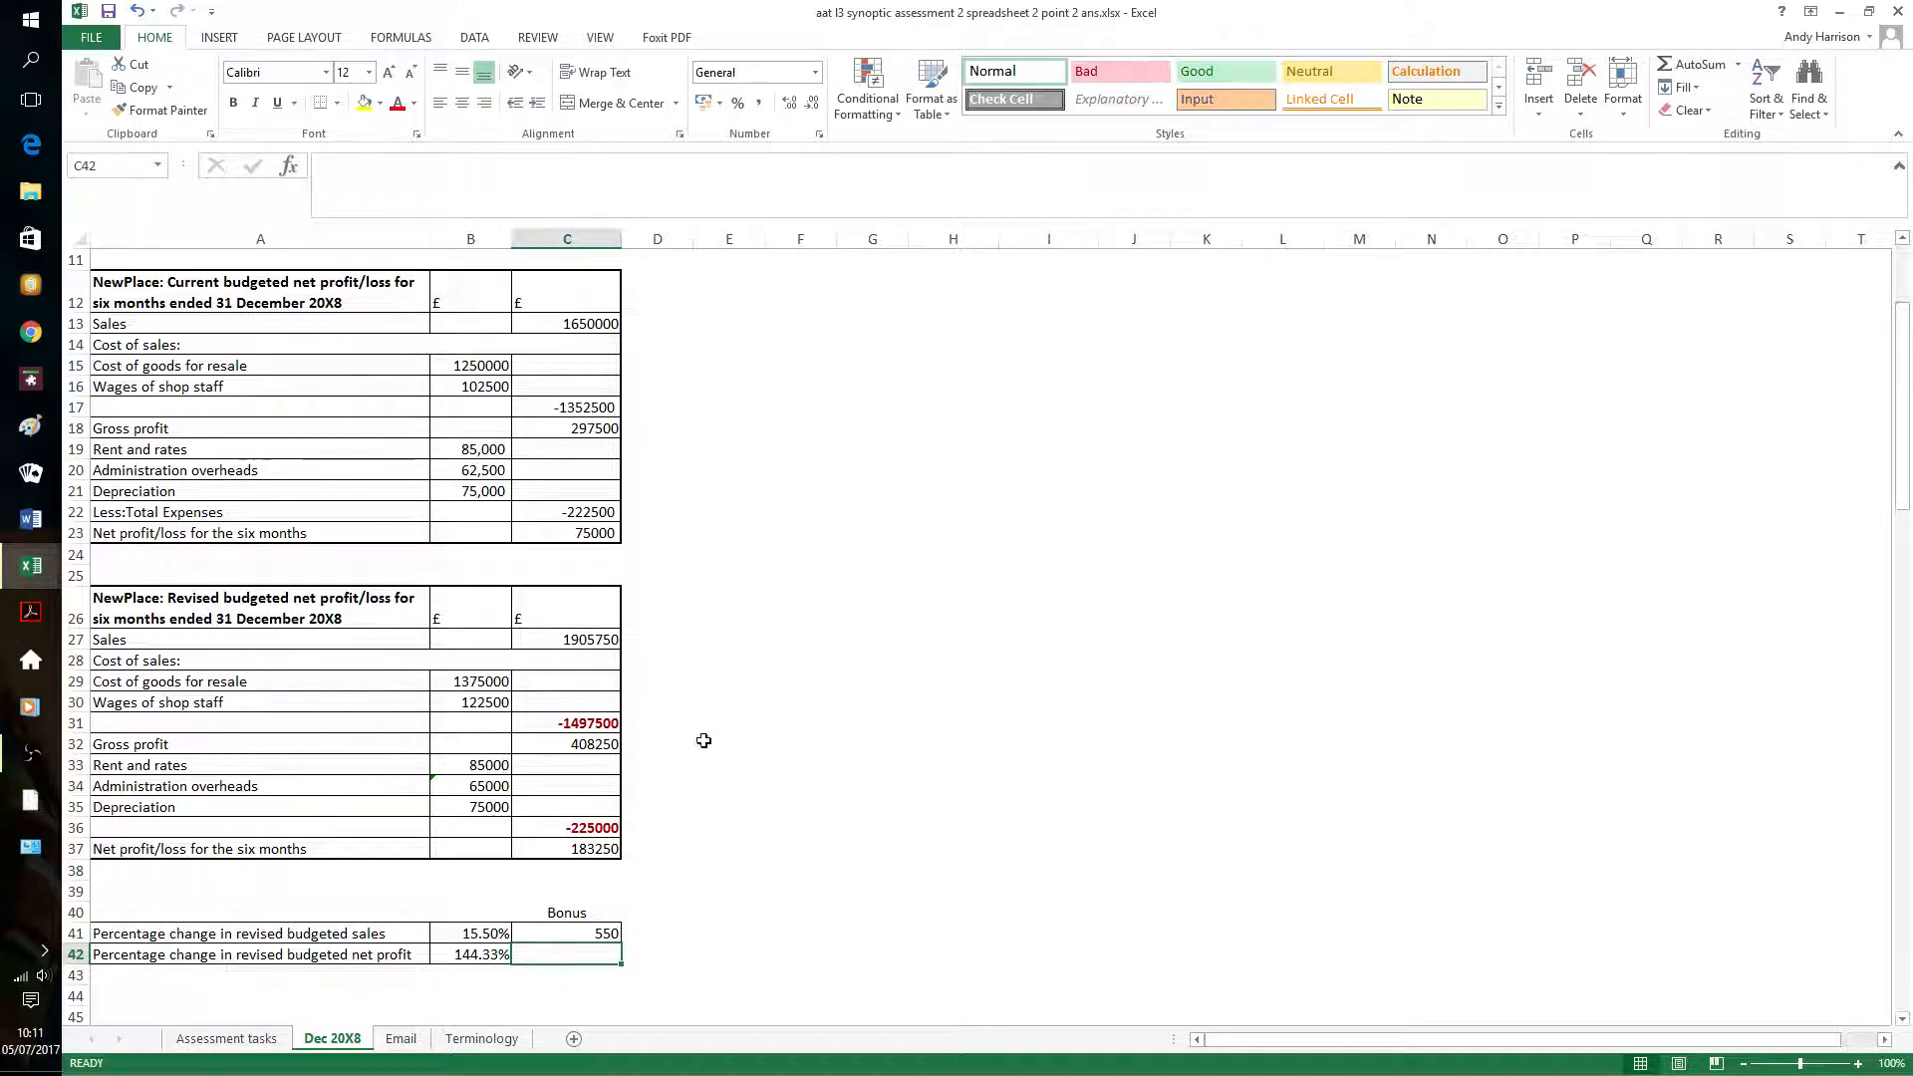
click(769, 742)
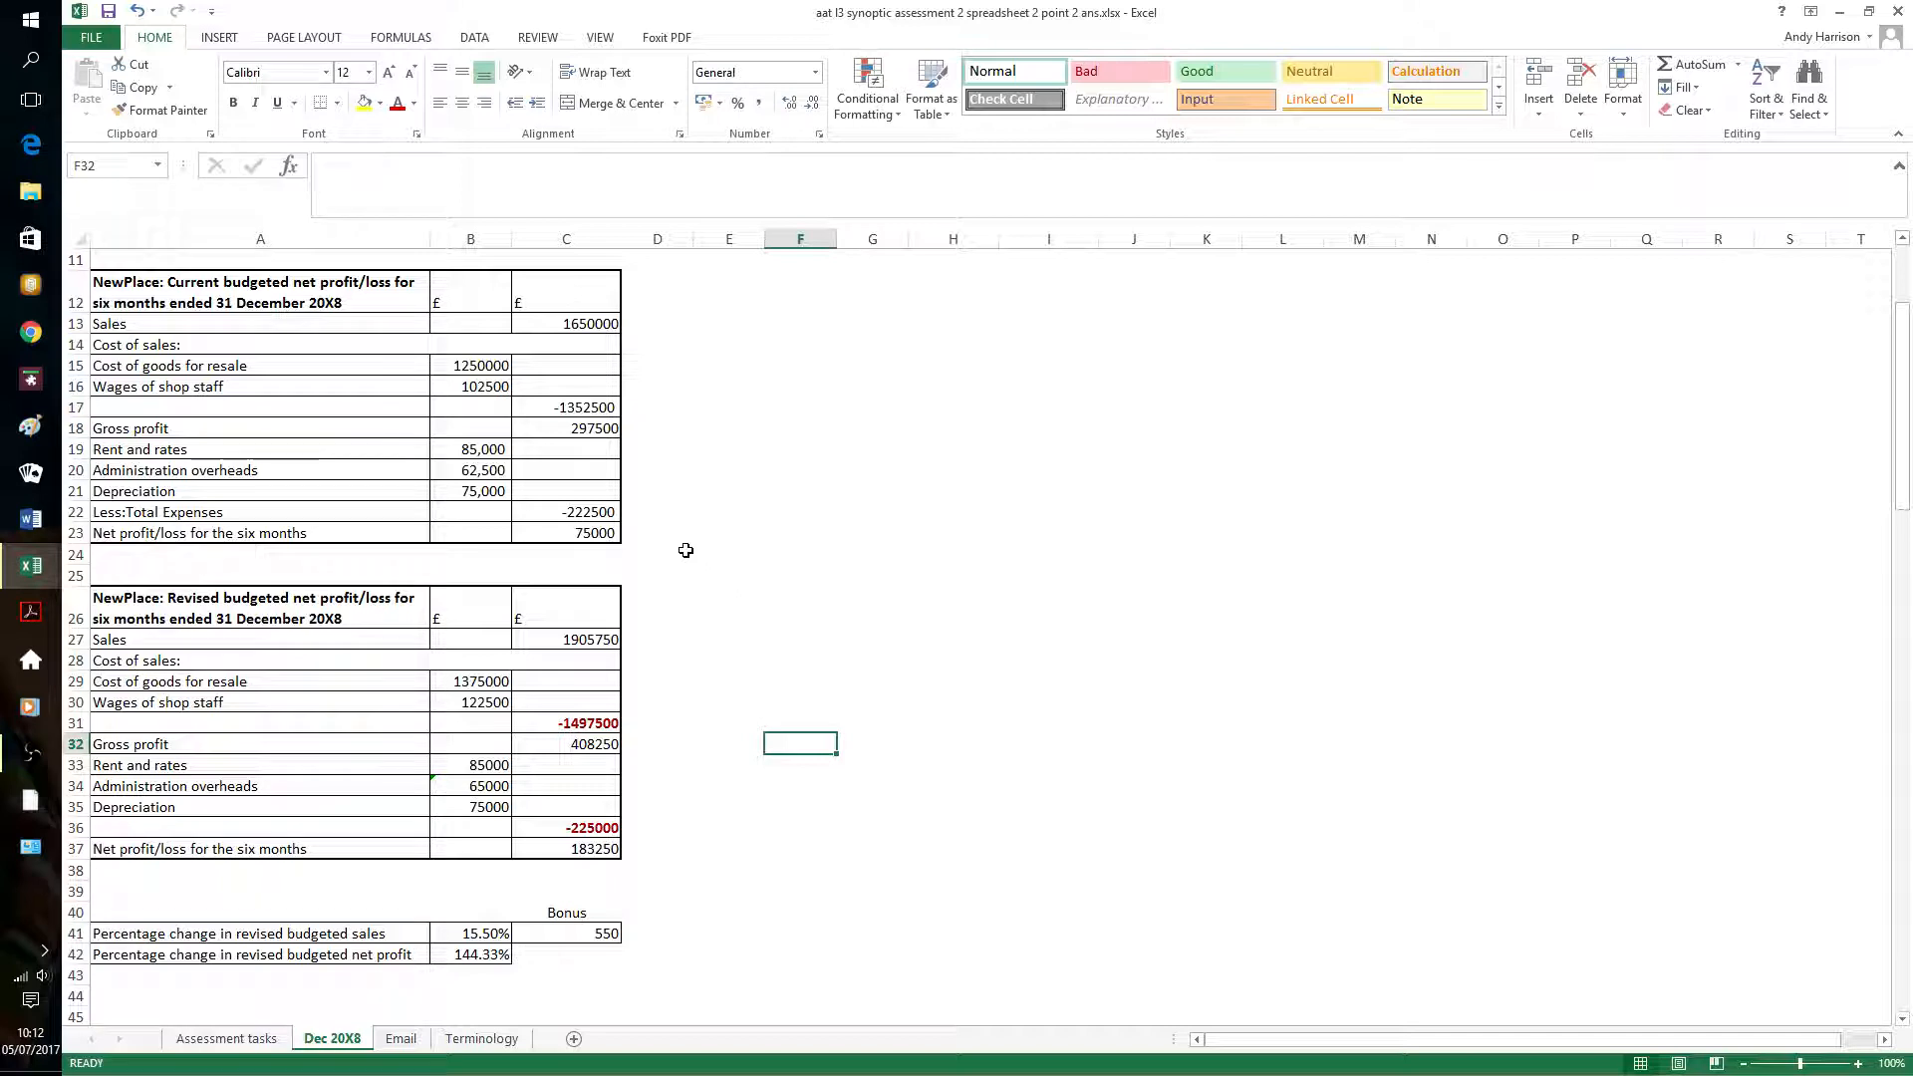
Format the current budgeted statement figures in B13:C23 as UK pound accounting without decimals, and fit column B's width to its contents
drag(461, 325, 589, 528)
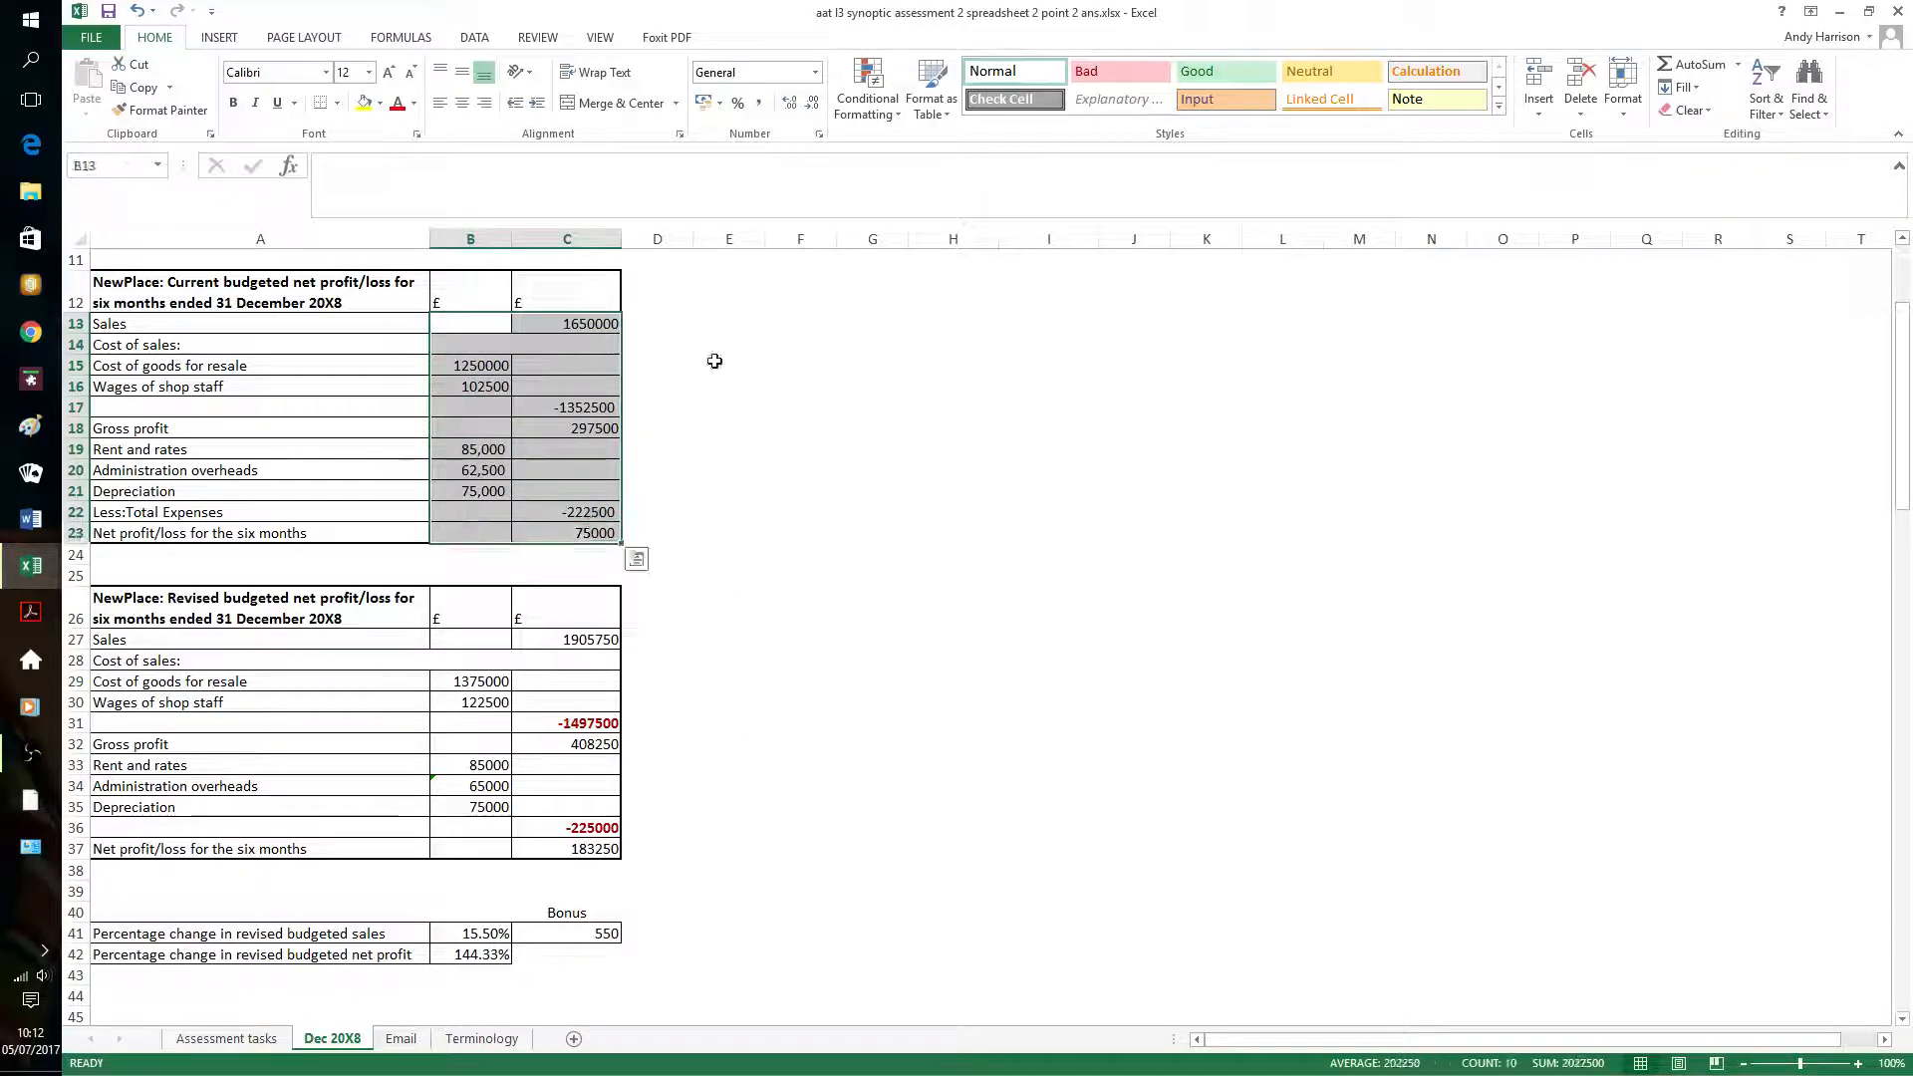
click(717, 103)
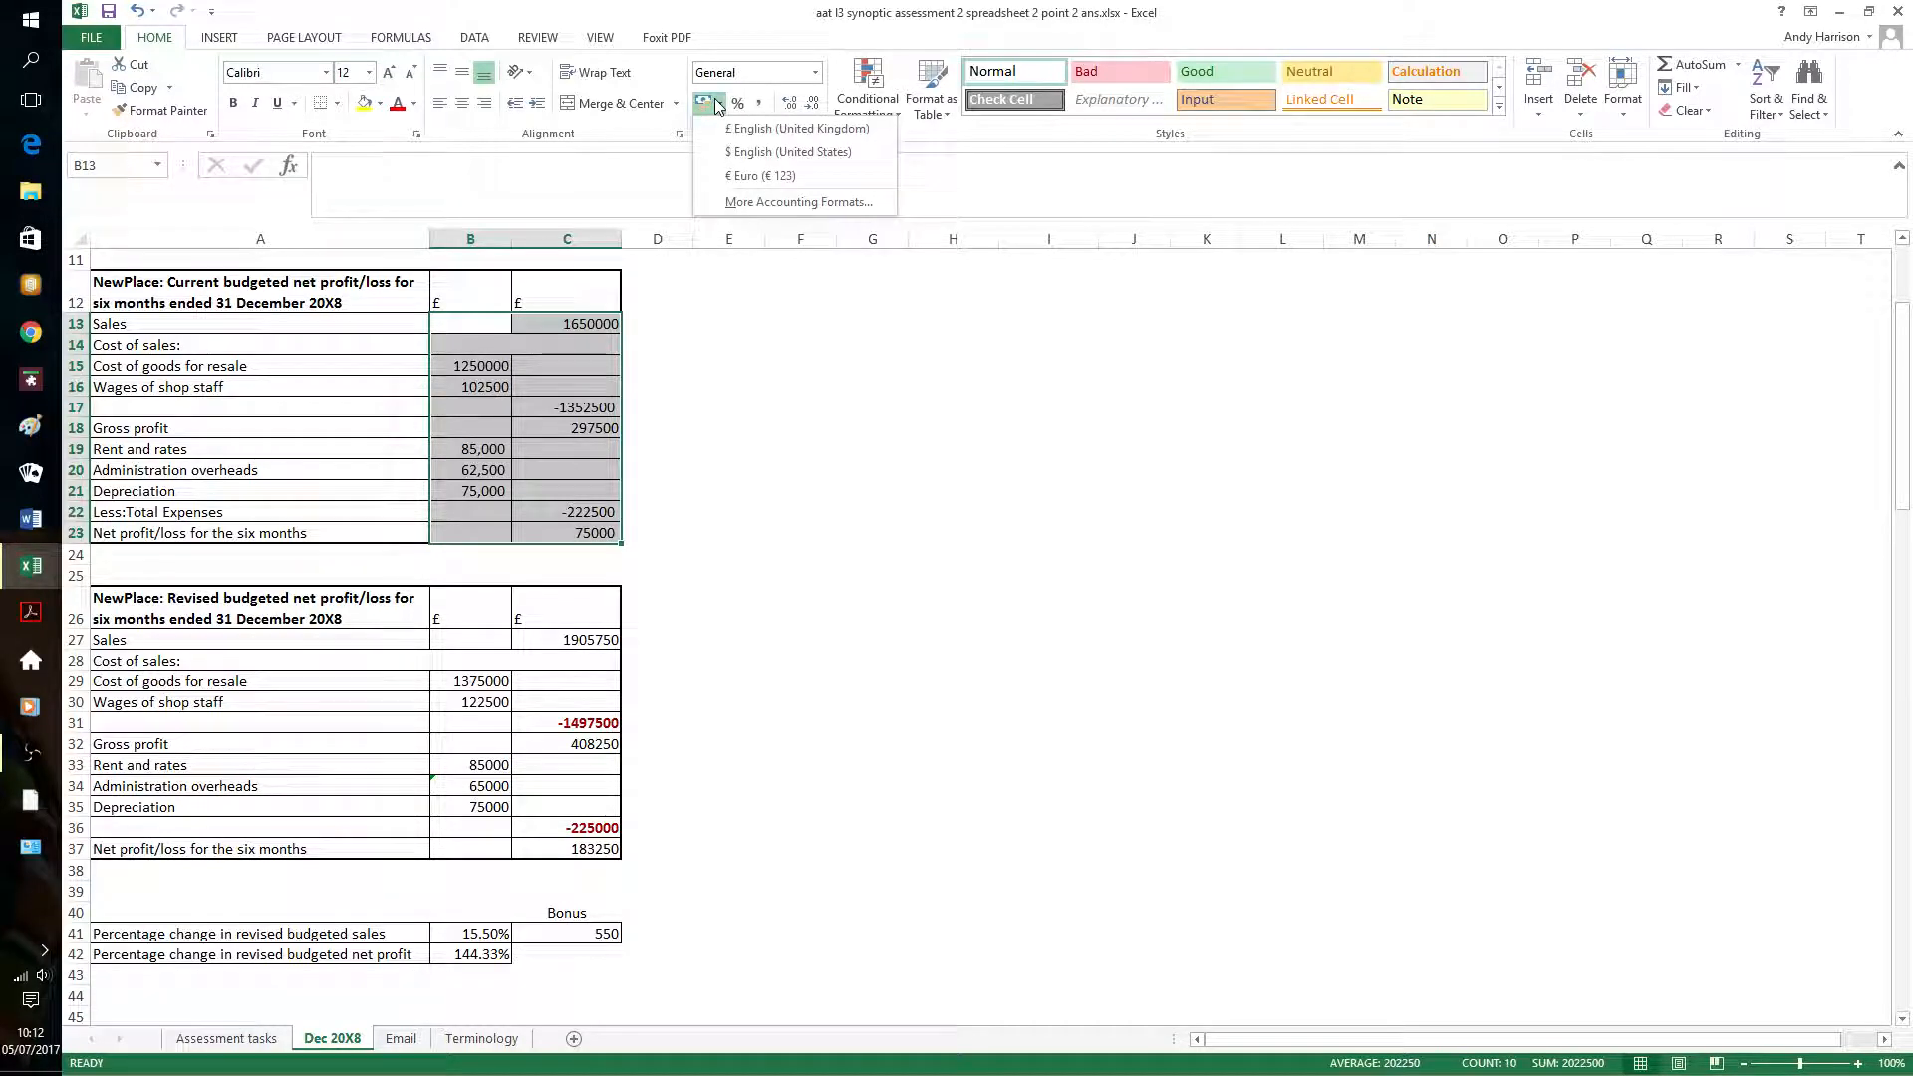
click(747, 130)
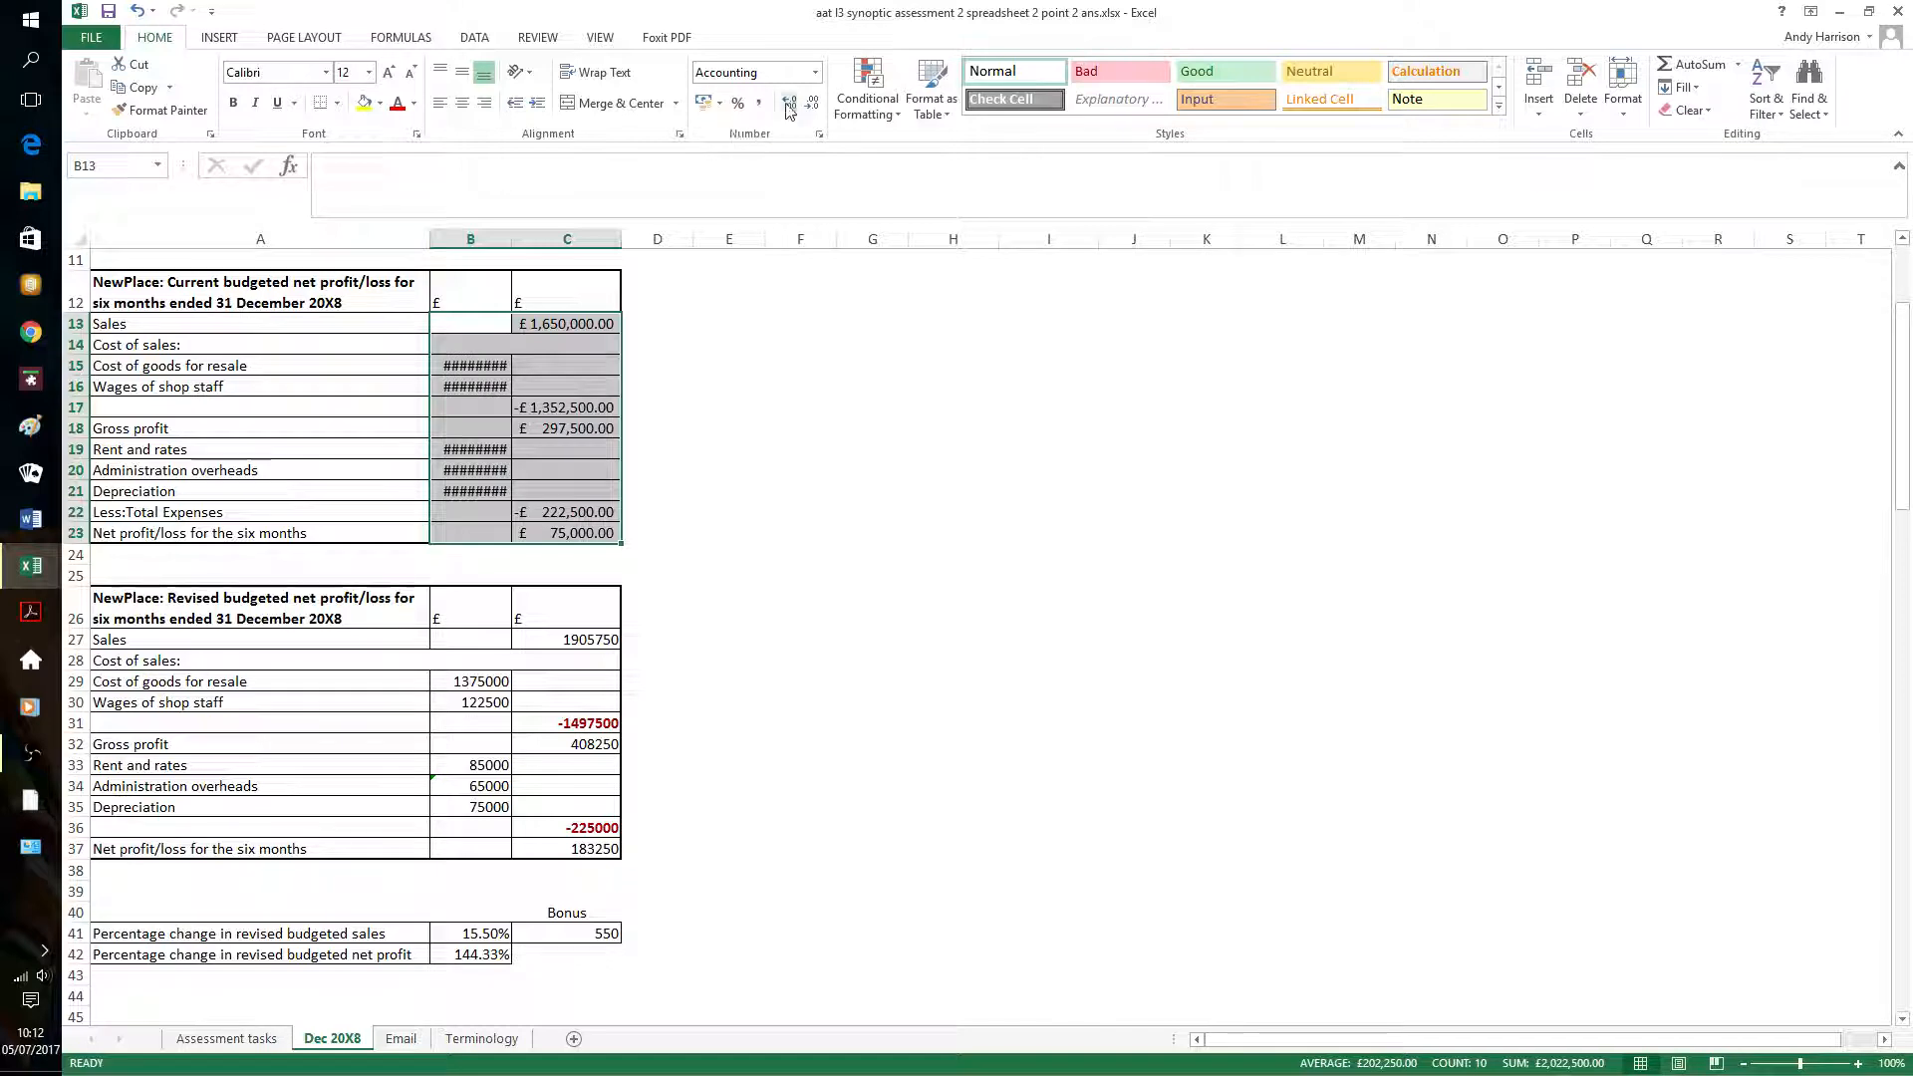
click(788, 104)
click(812, 106)
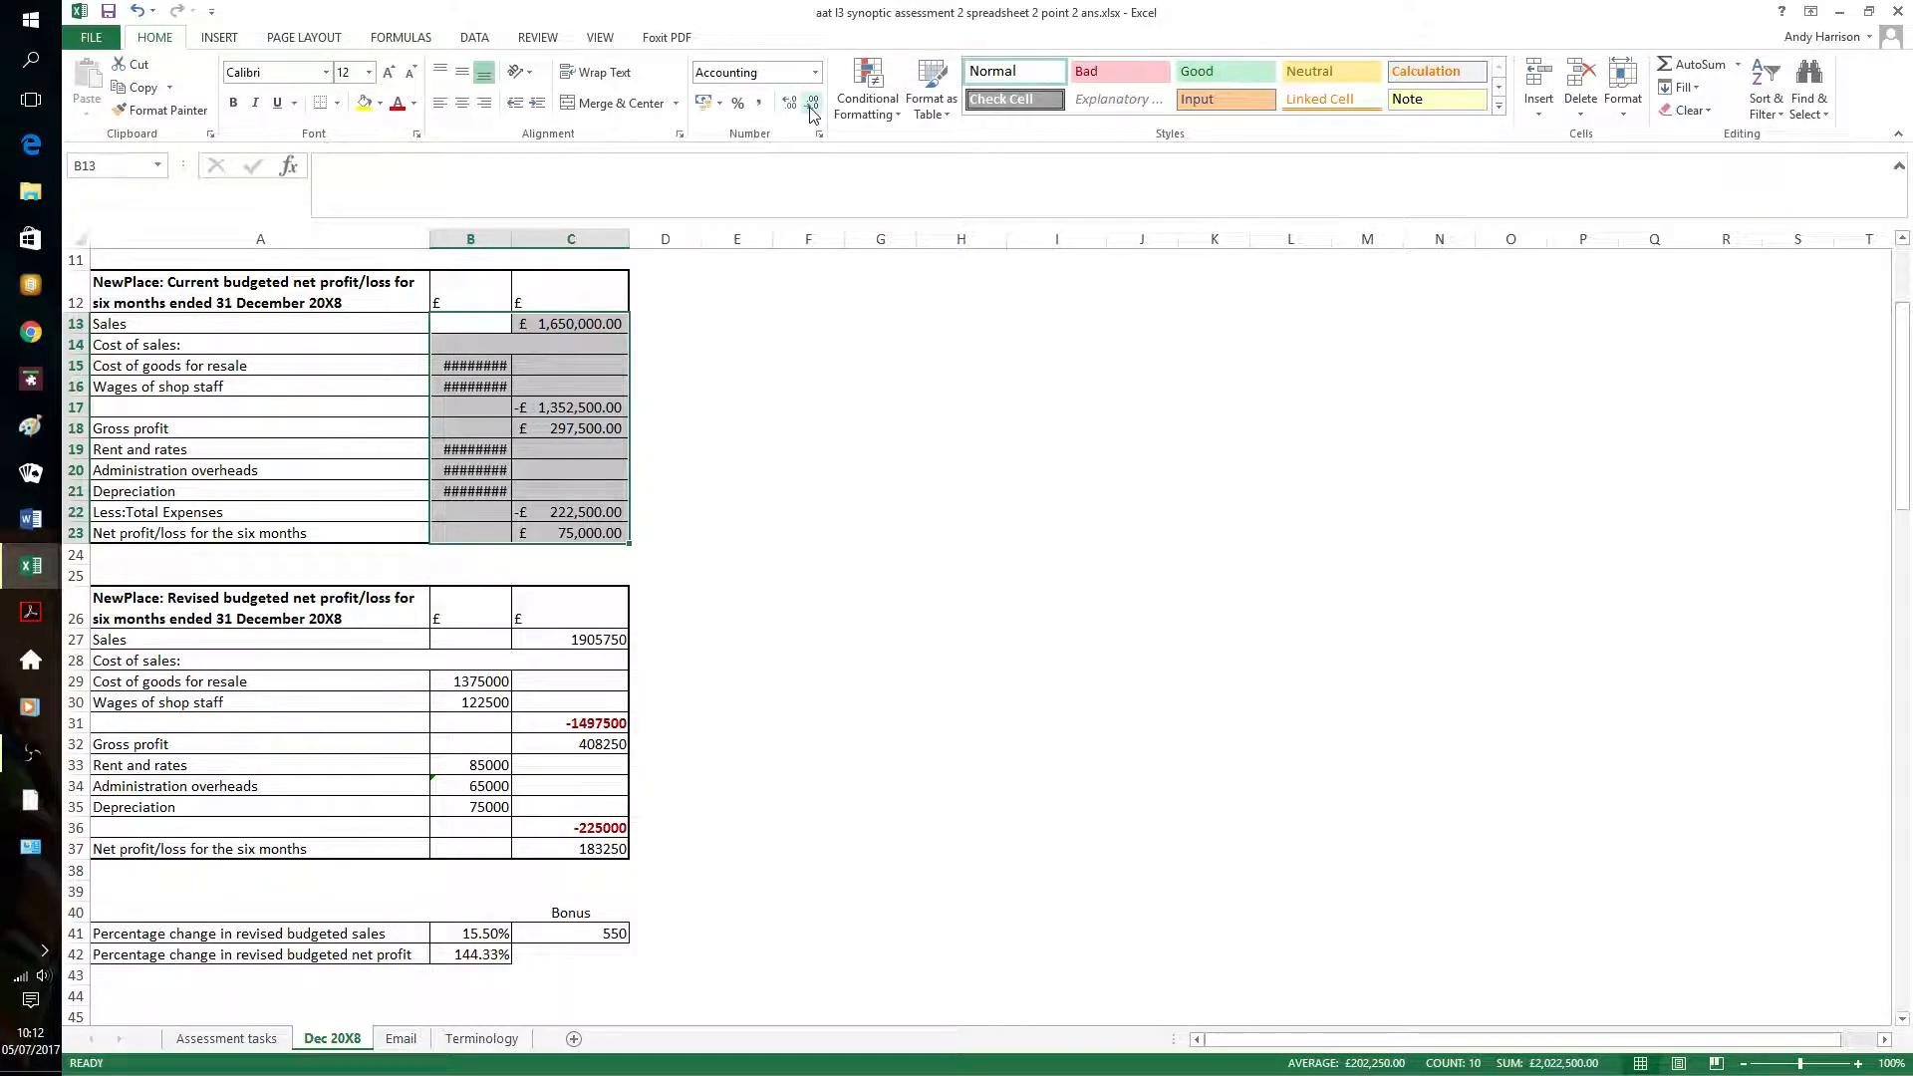
click(812, 106)
click(812, 105)
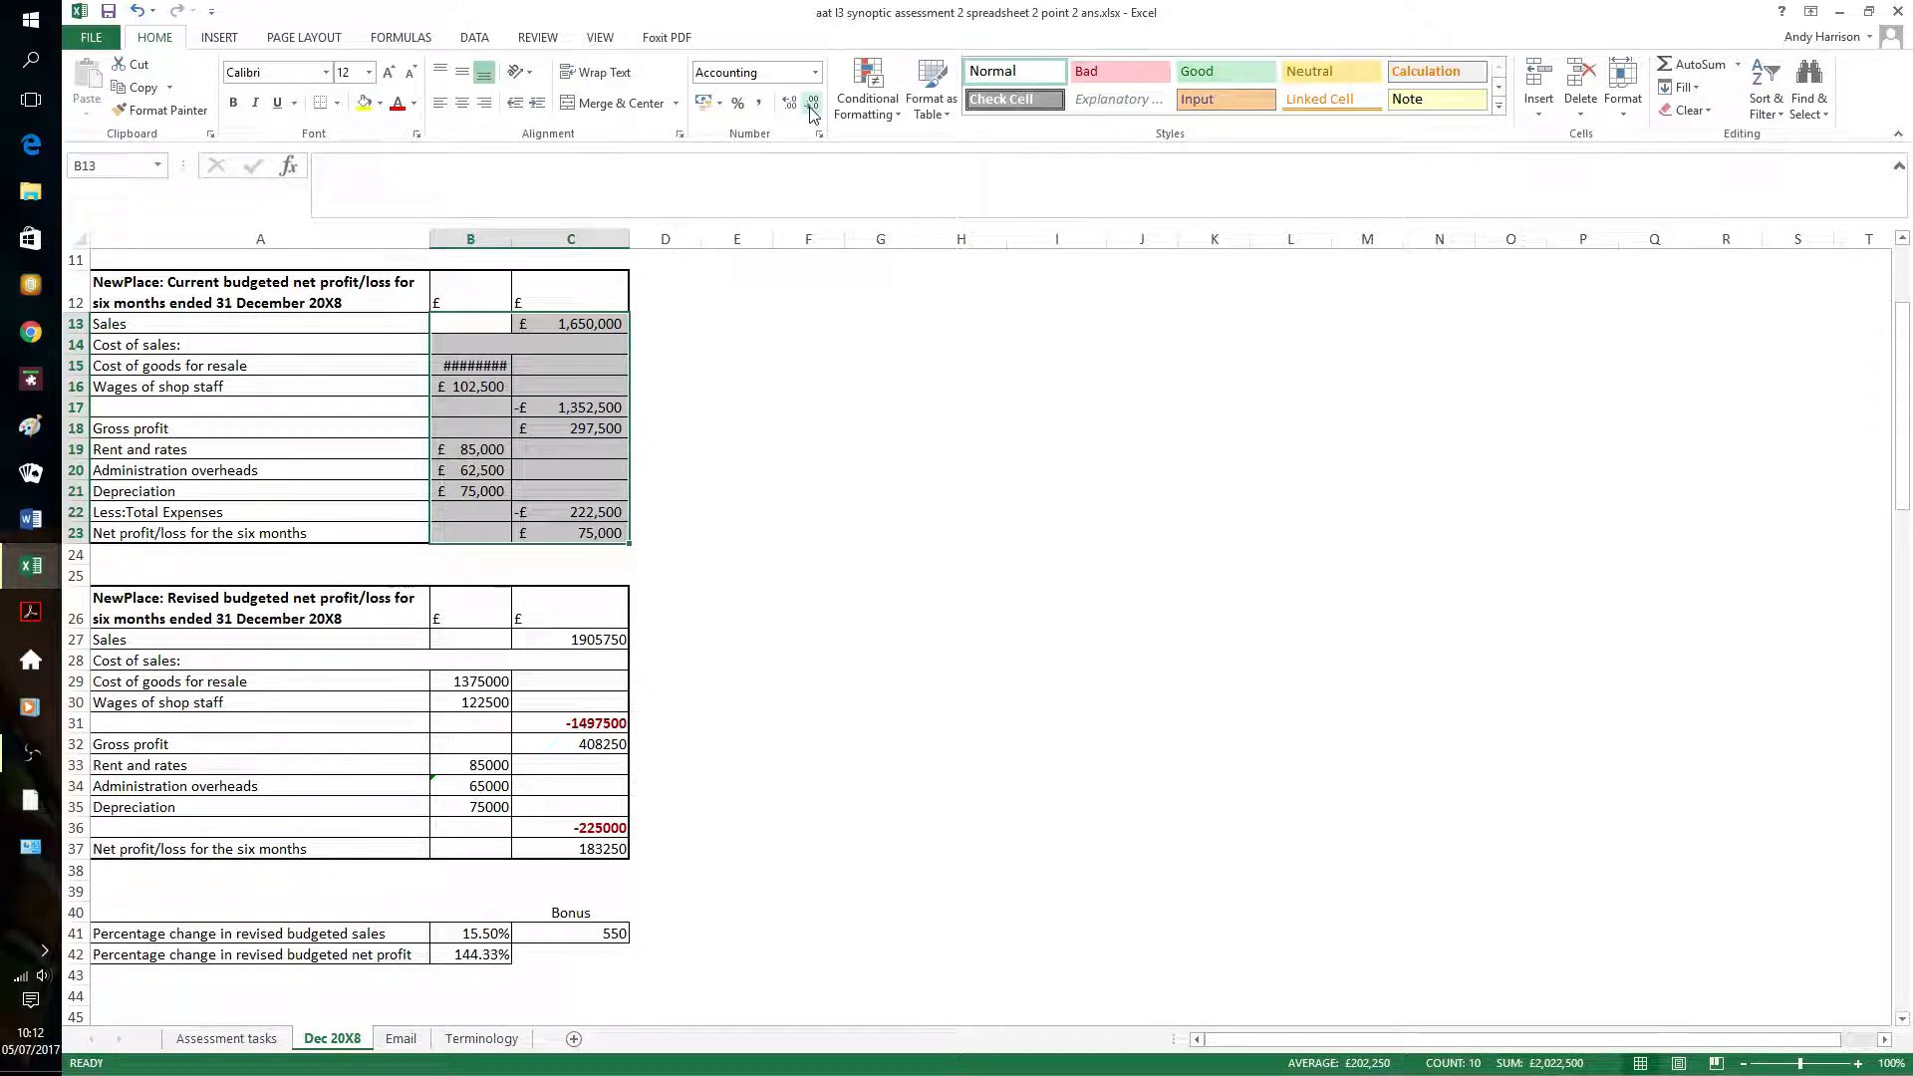
key(Return)
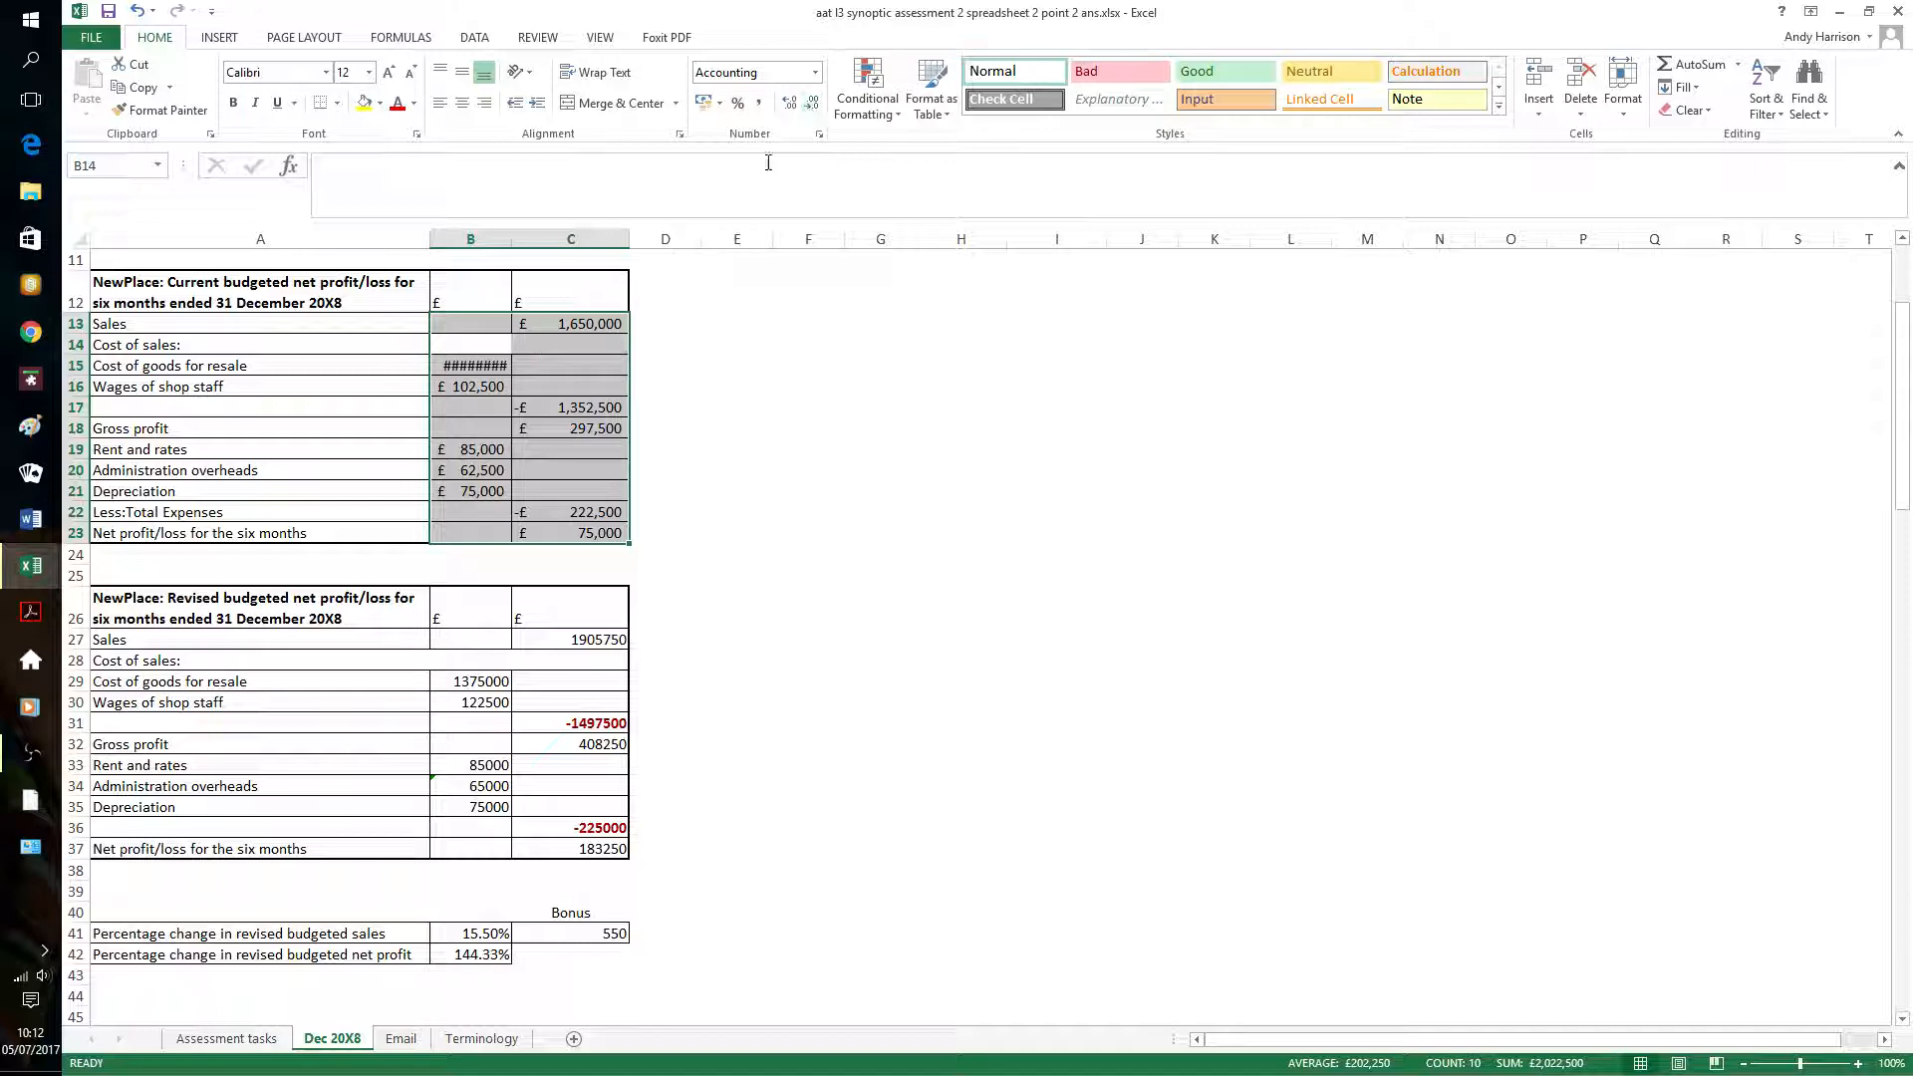
double_click(516, 240)
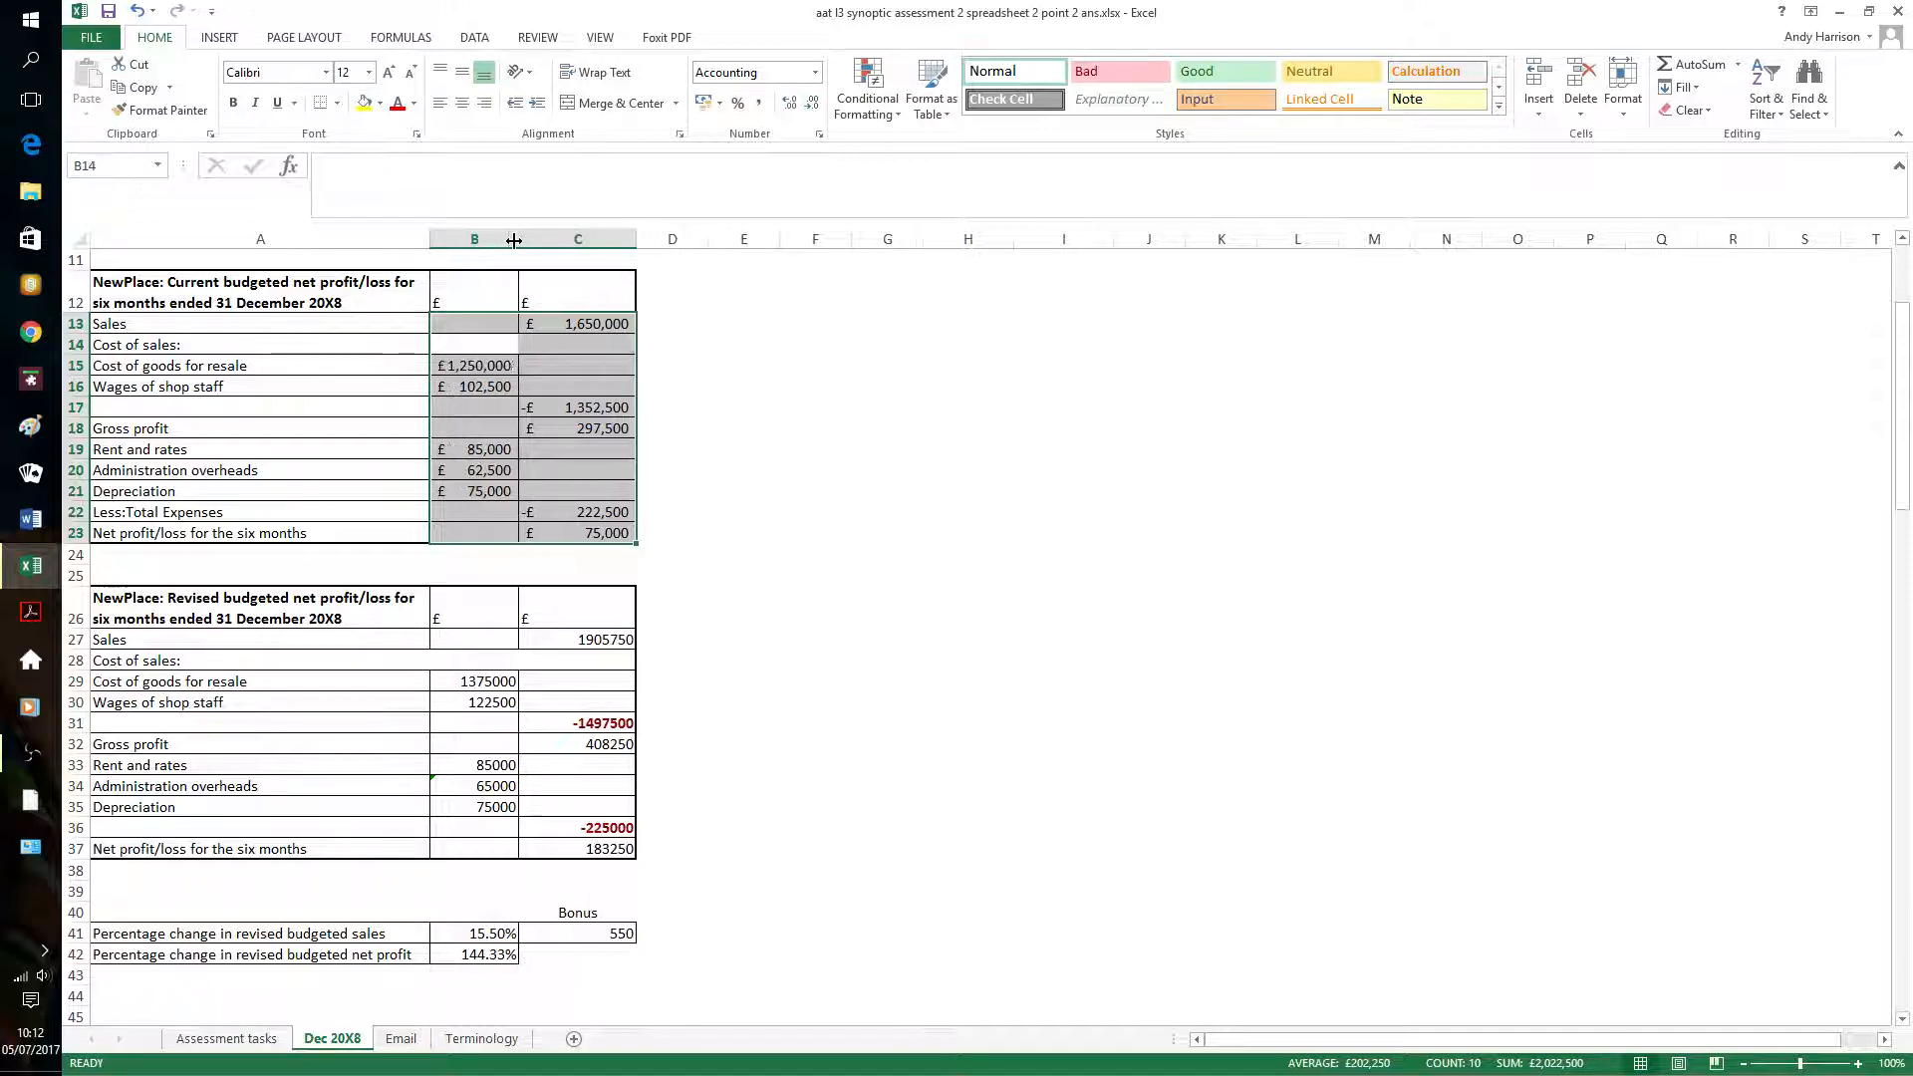
click(942, 449)
Format the revised budgeted statement figures in B27:C37 as pound accounting values without decimals
drag(494, 641, 610, 849)
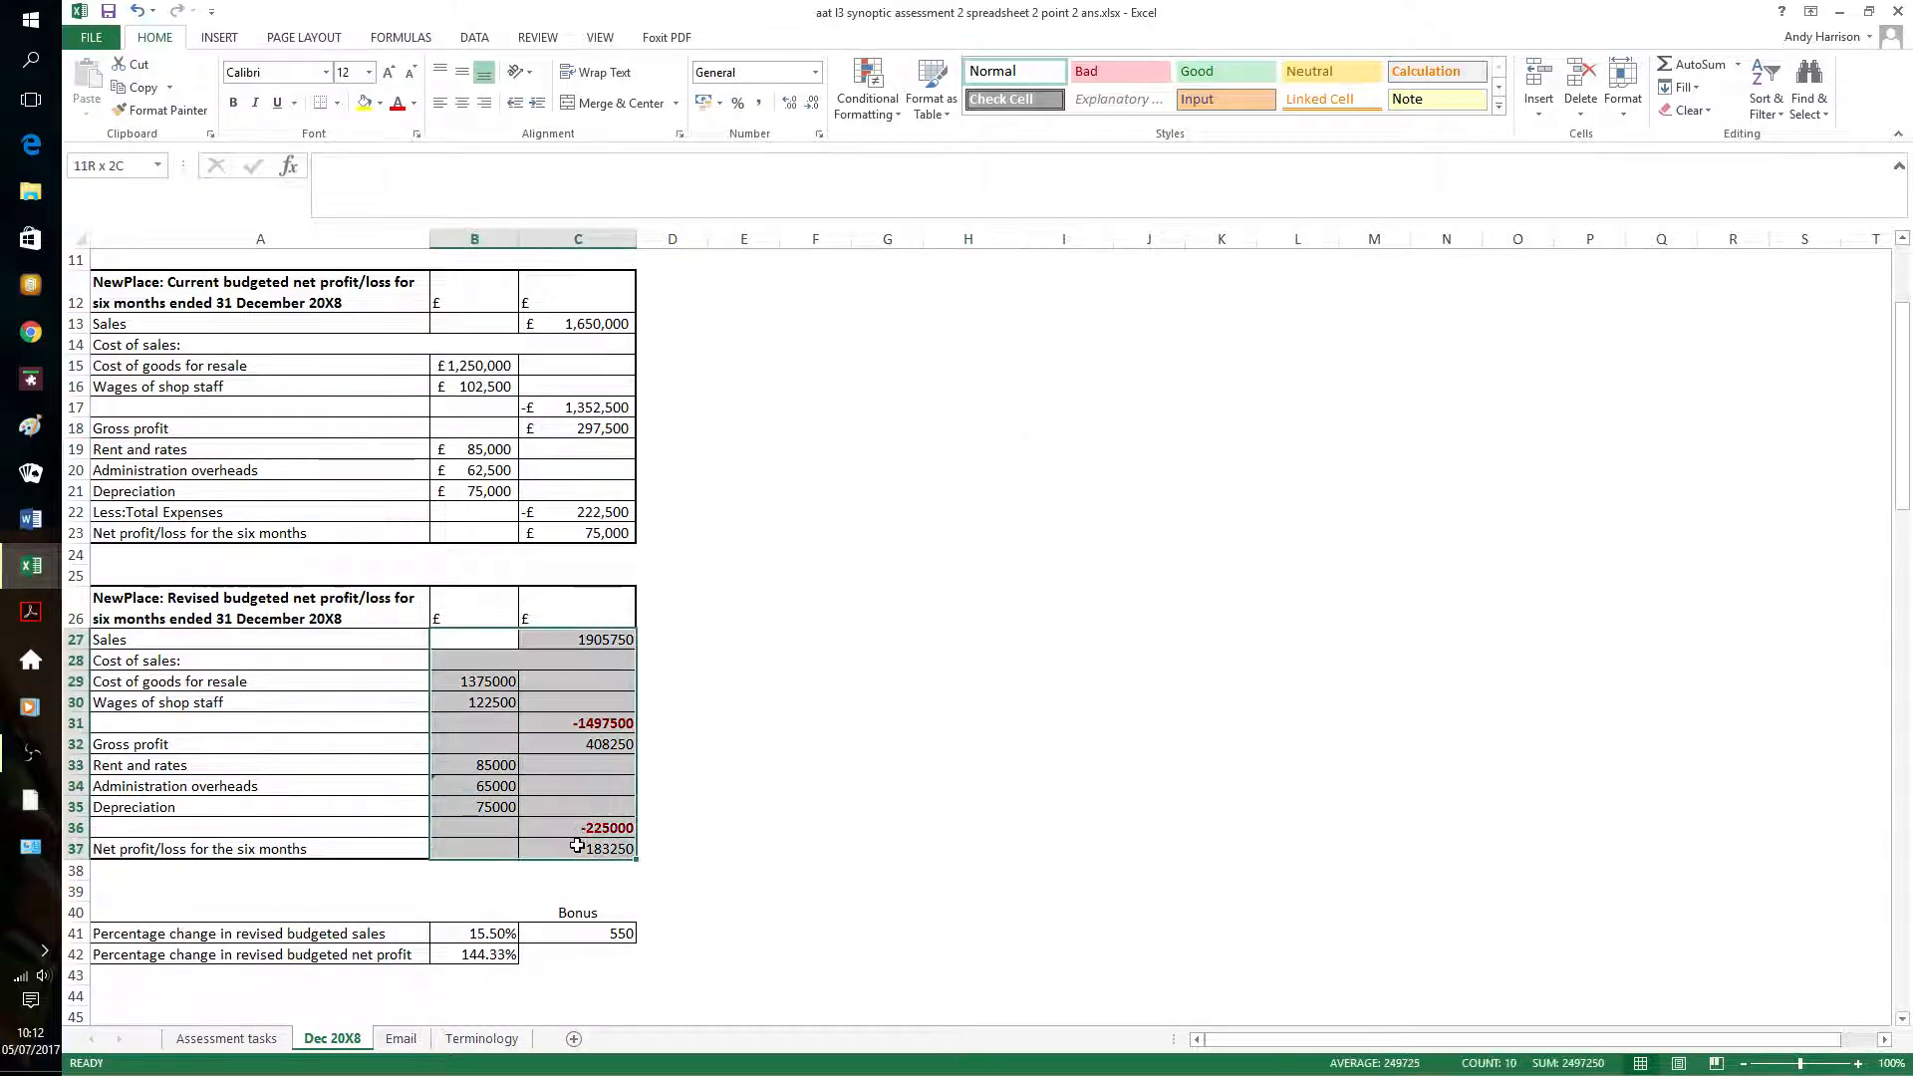
click(707, 104)
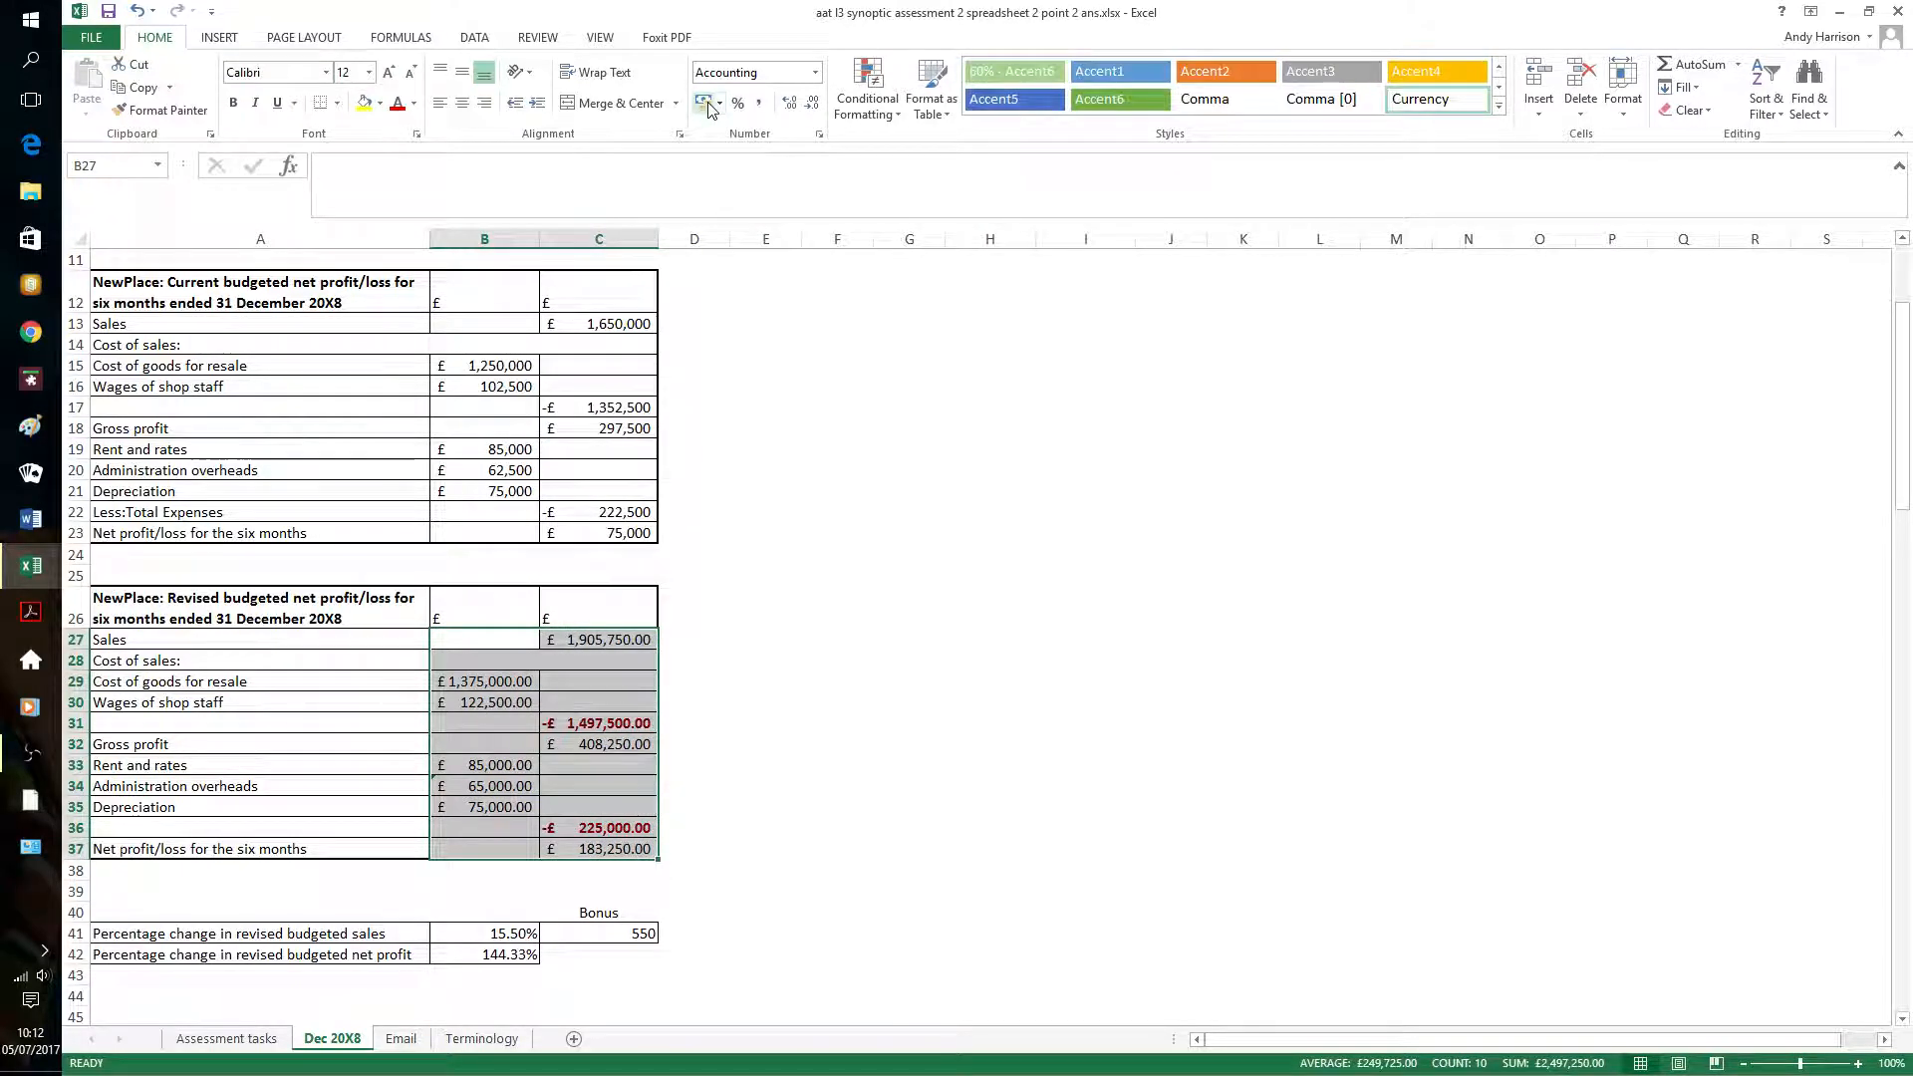
click(812, 107)
click(812, 107)
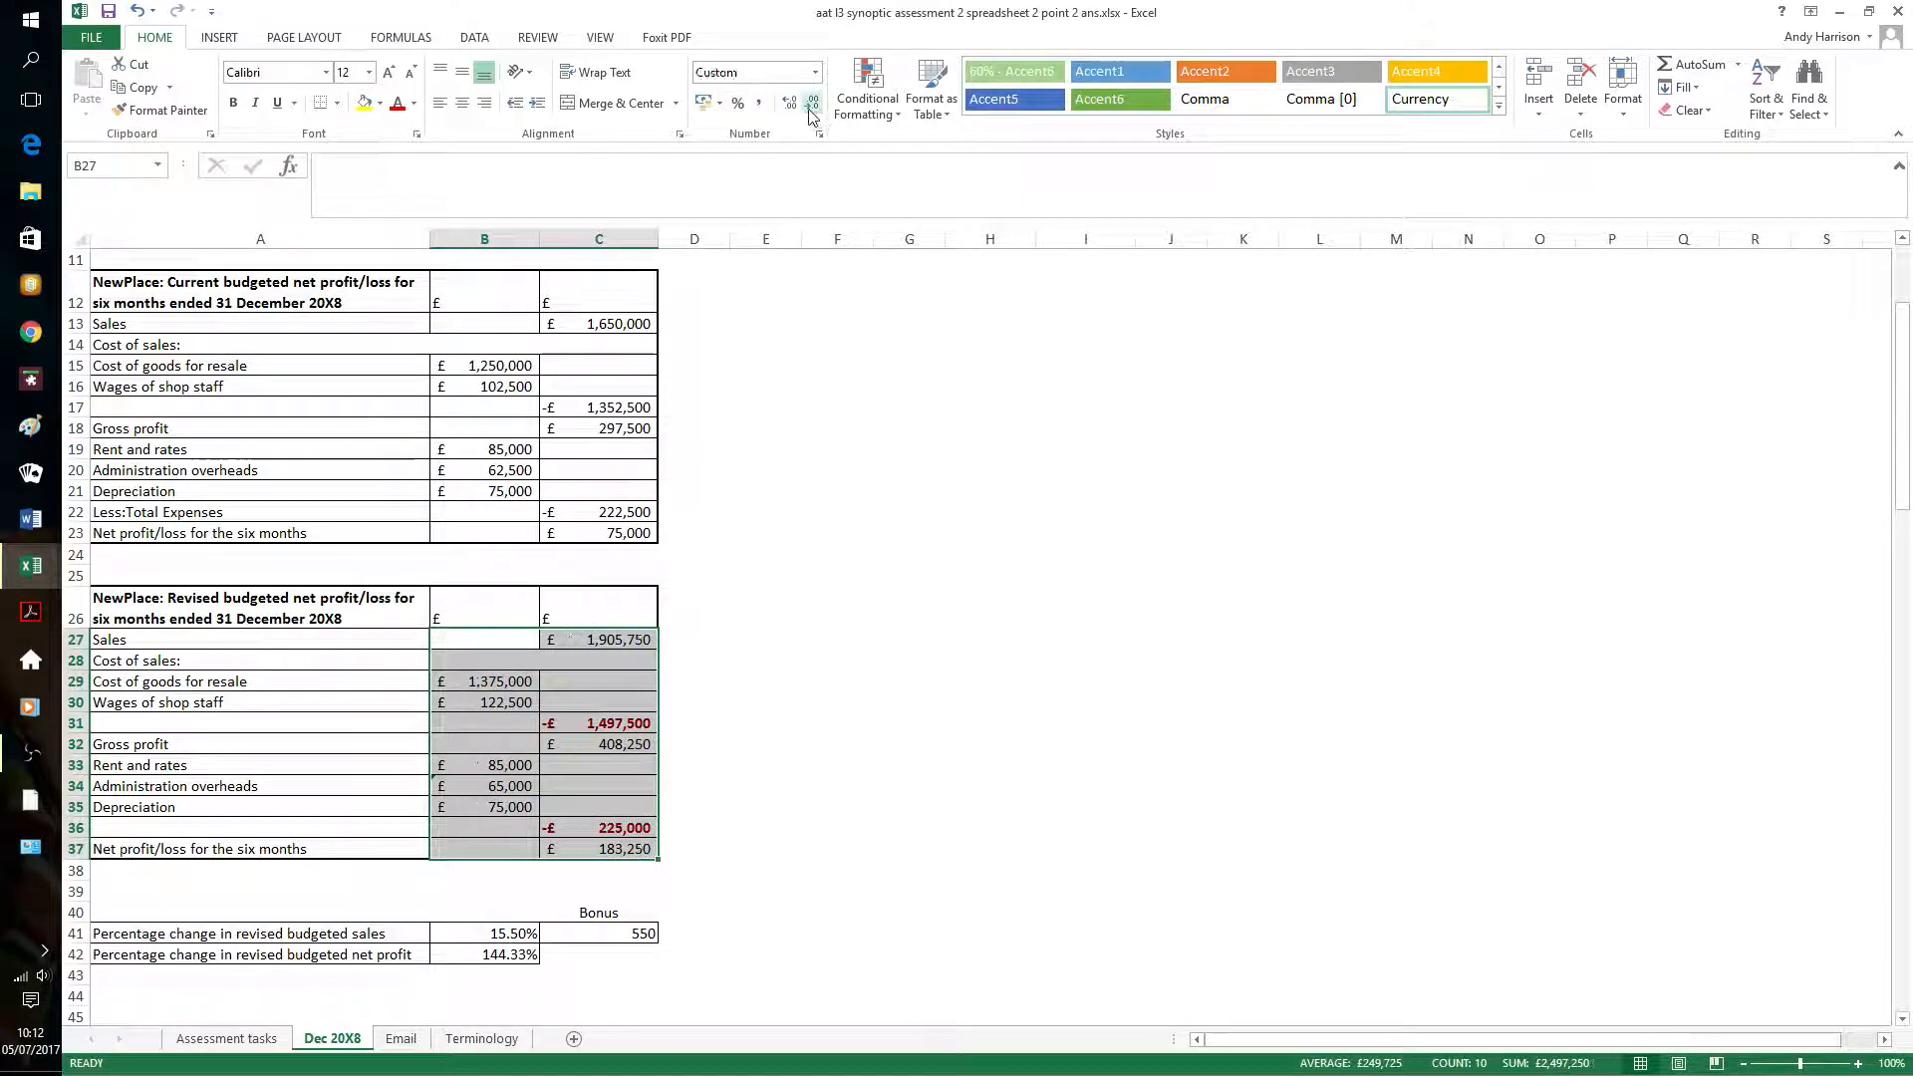
click(791, 474)
scroll(795, 470, up, 4)
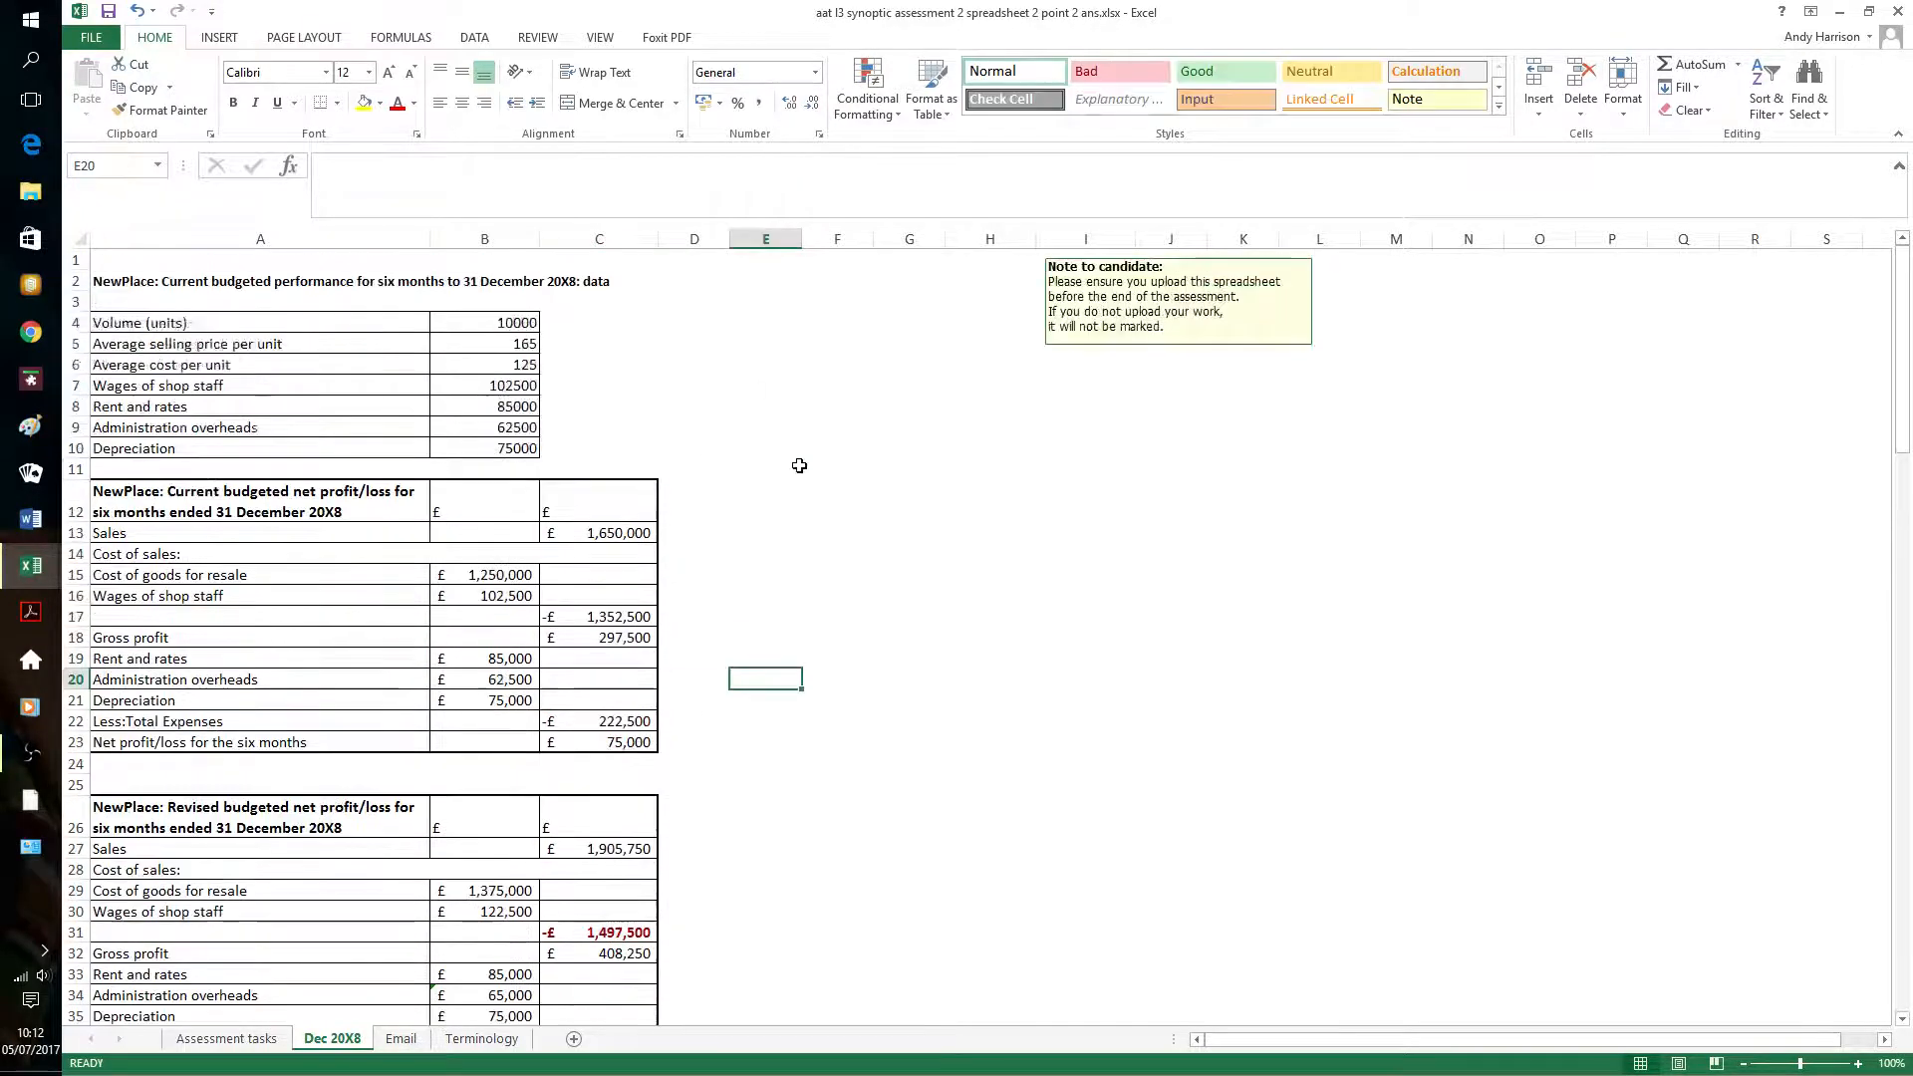
Format the data figures in B5:B10, from selling price to depreciation, as UK pound accounting values without decimals
click(512, 342)
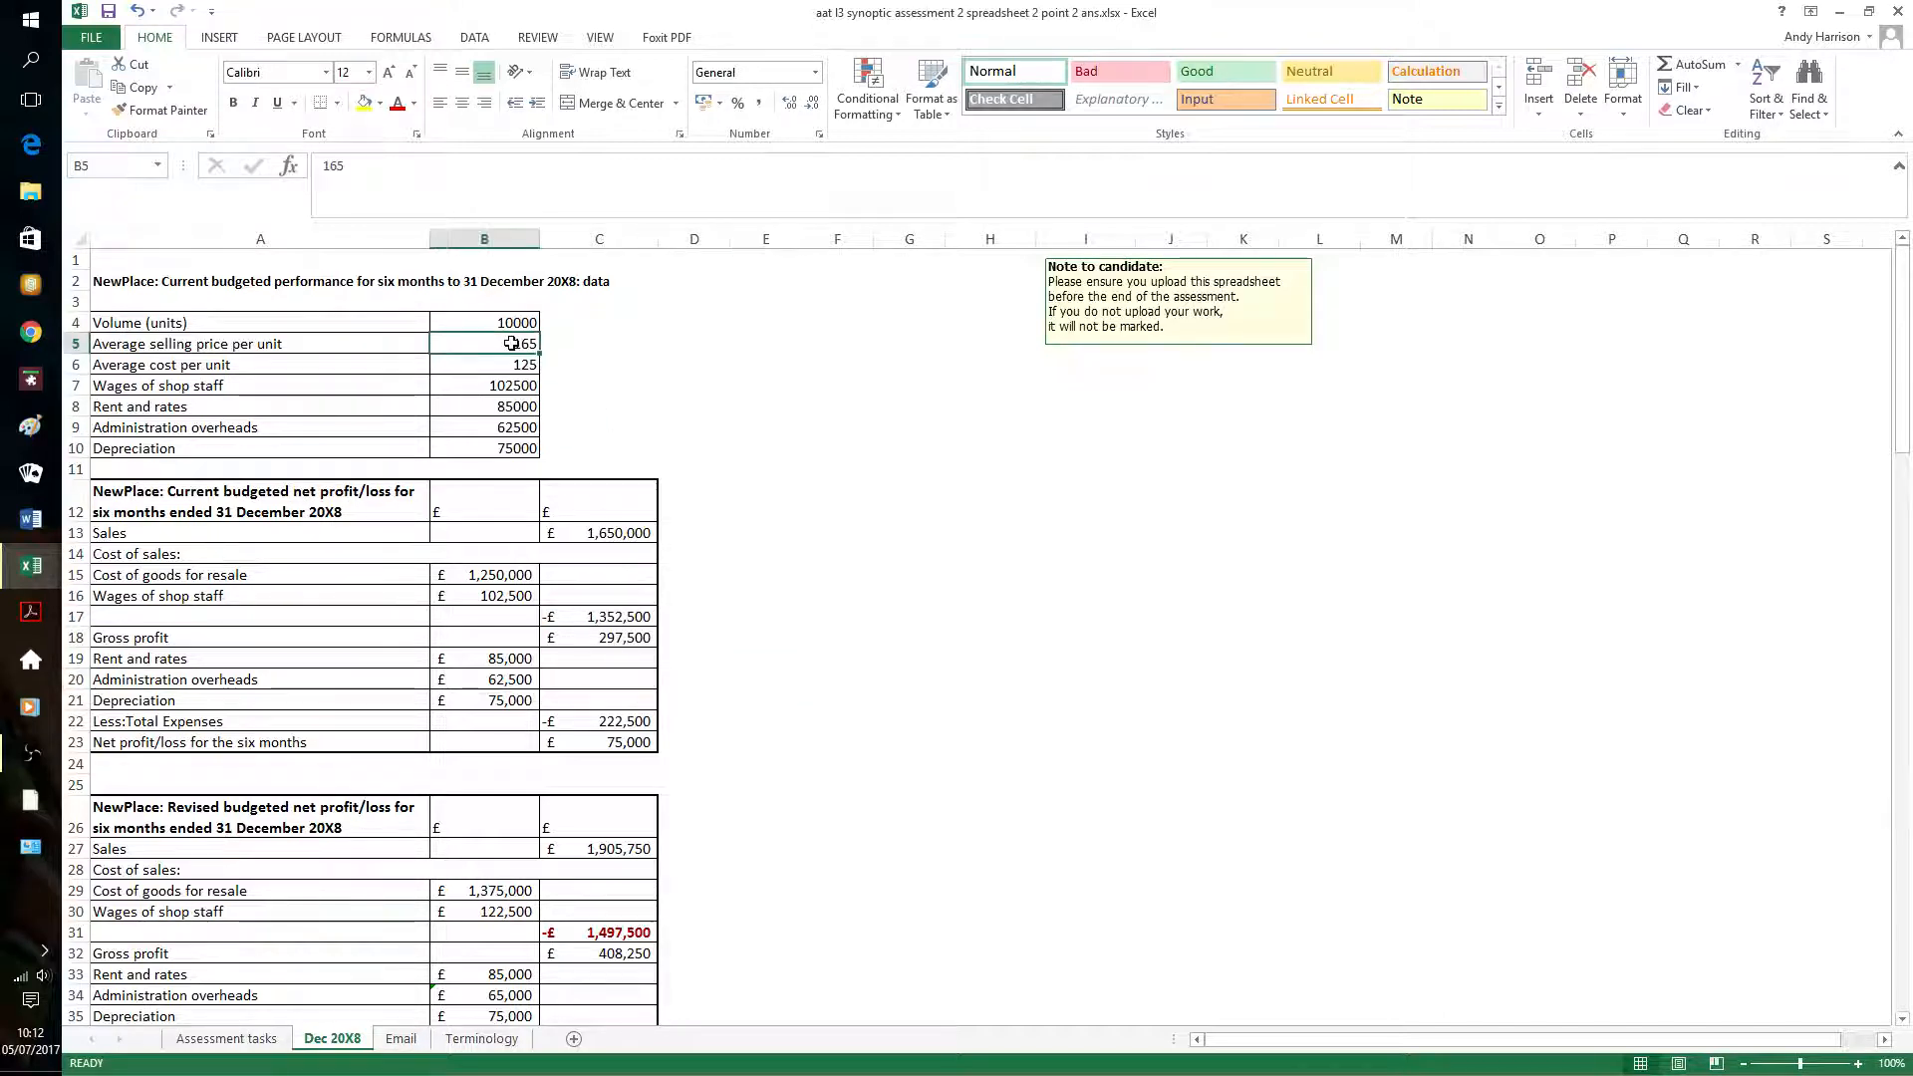
drag(512, 343, 489, 446)
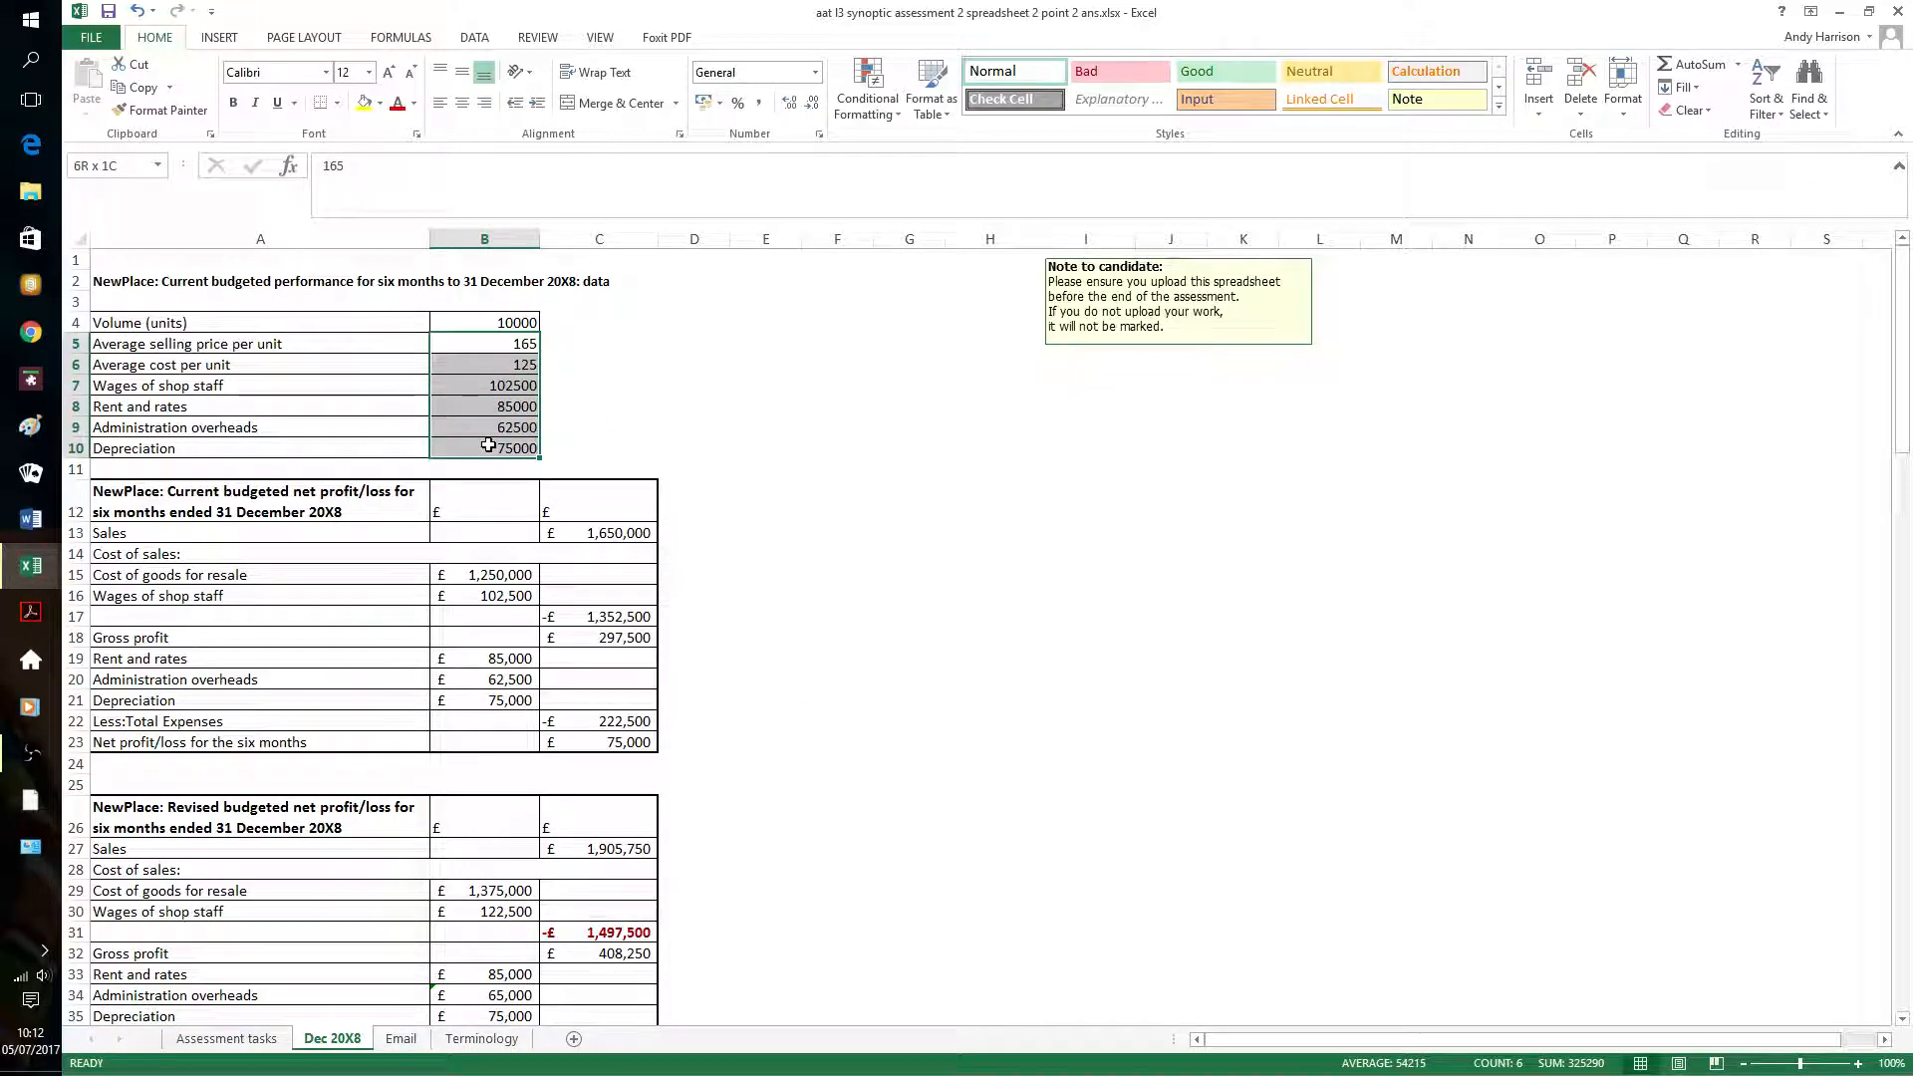
click(707, 105)
click(813, 103)
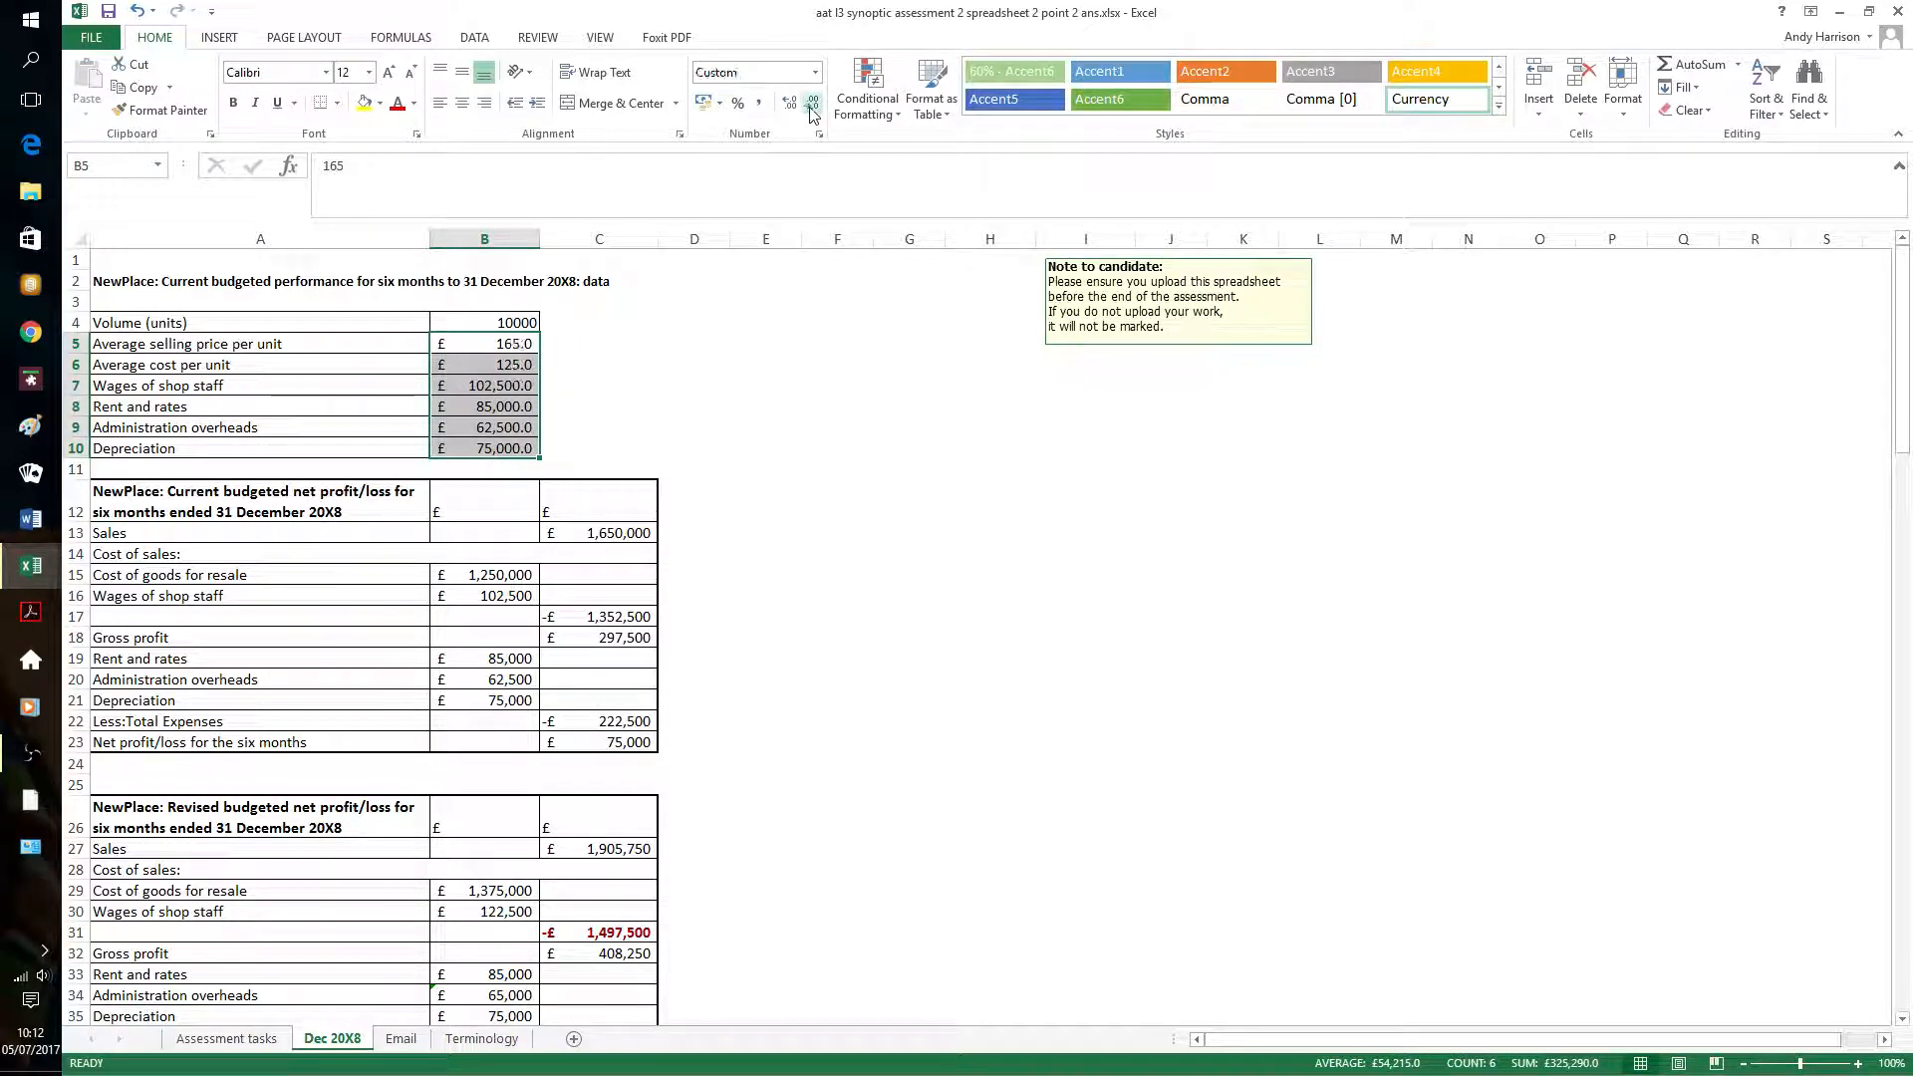
click(812, 105)
click(849, 431)
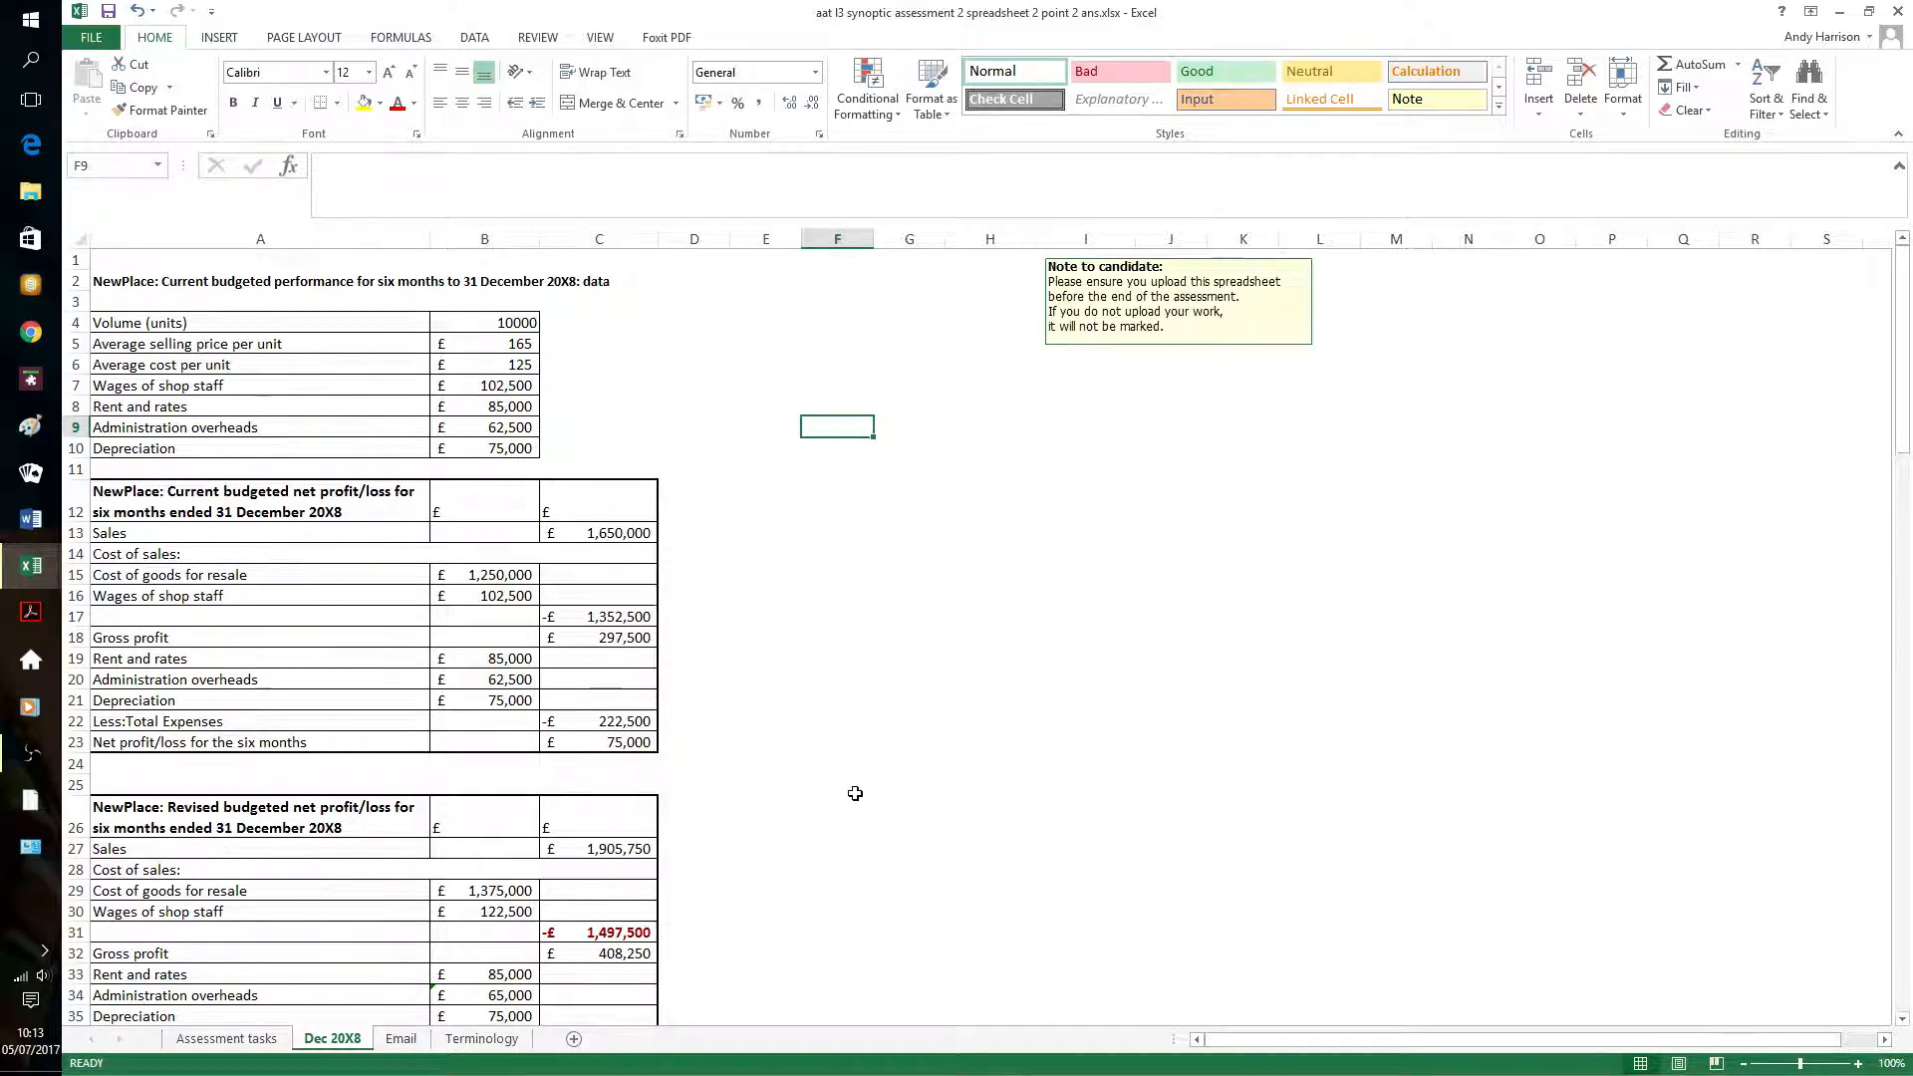
Define the name Revised, with workbook scope, for the revised budgeted statement figures in B27:C37
scroll(854, 794, down, 2)
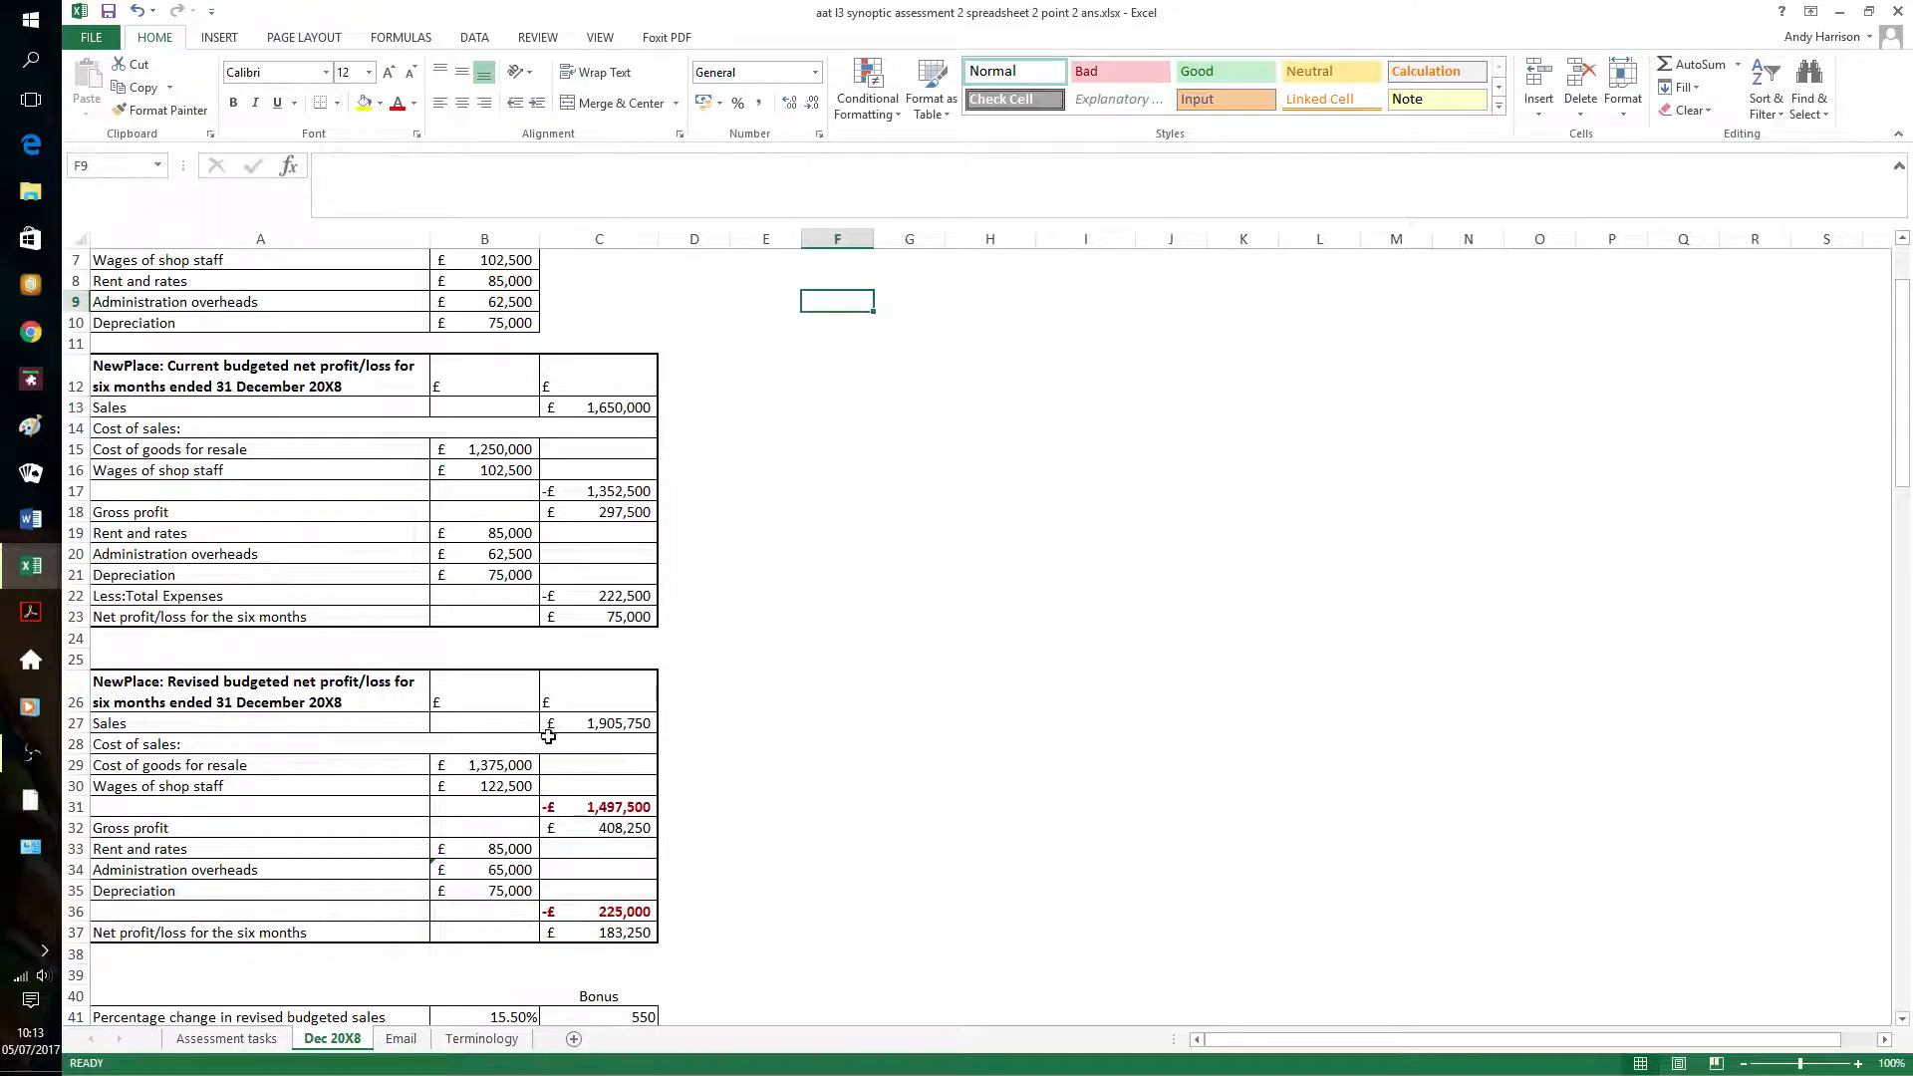
drag(496, 724, 595, 927)
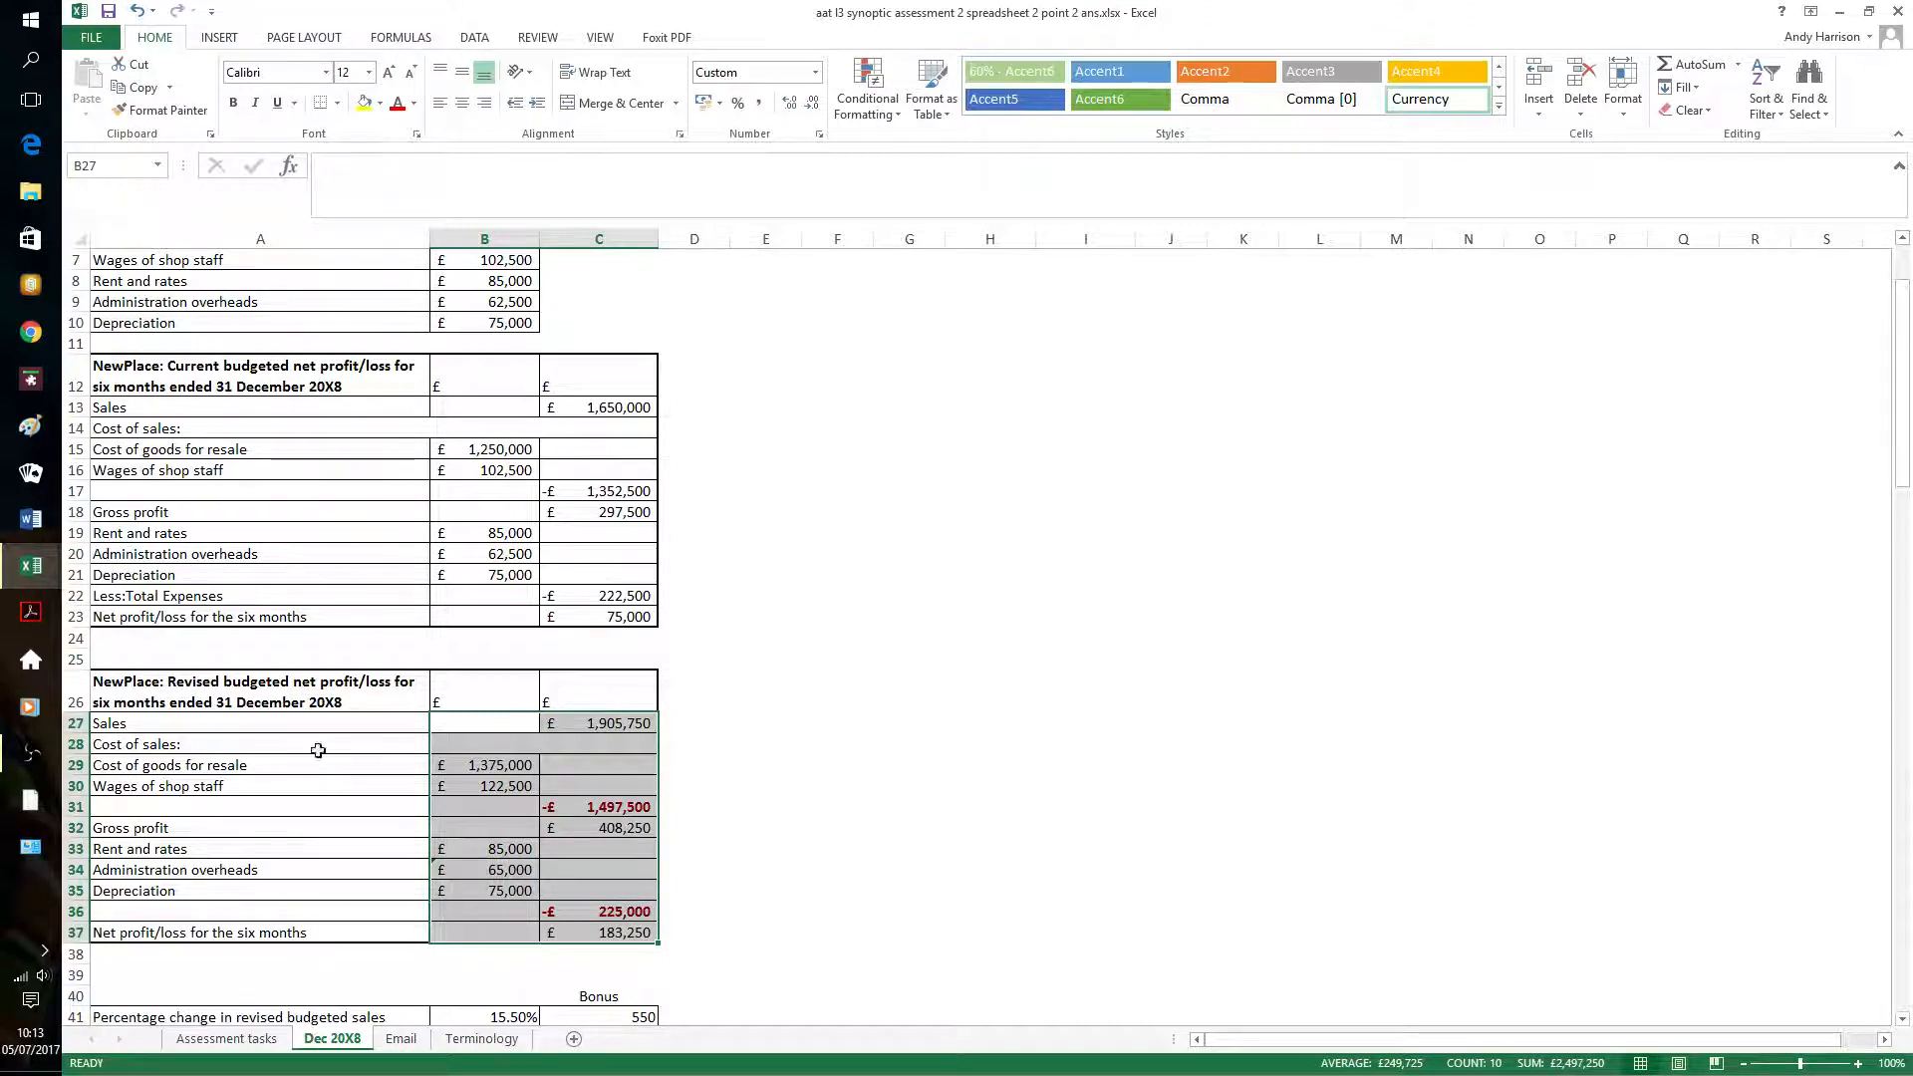
right_click(577, 769)
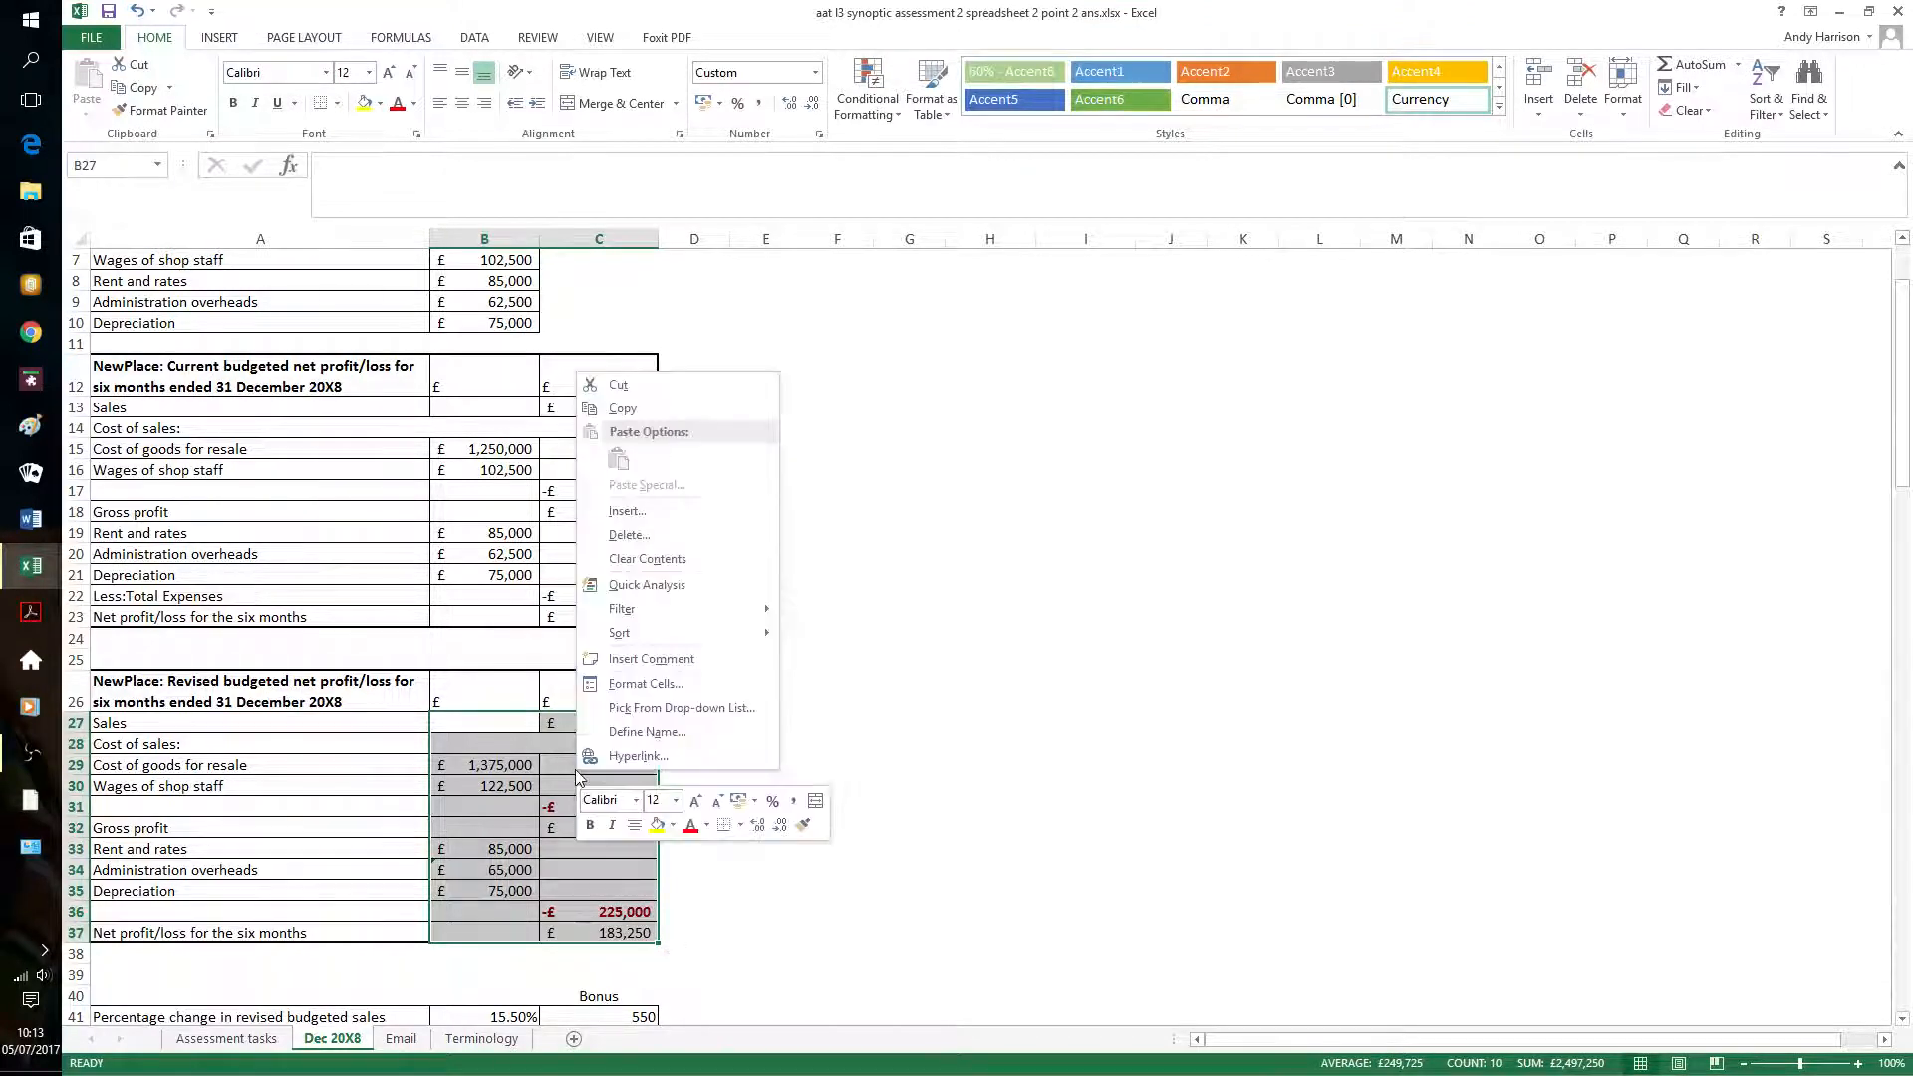
click(660, 738)
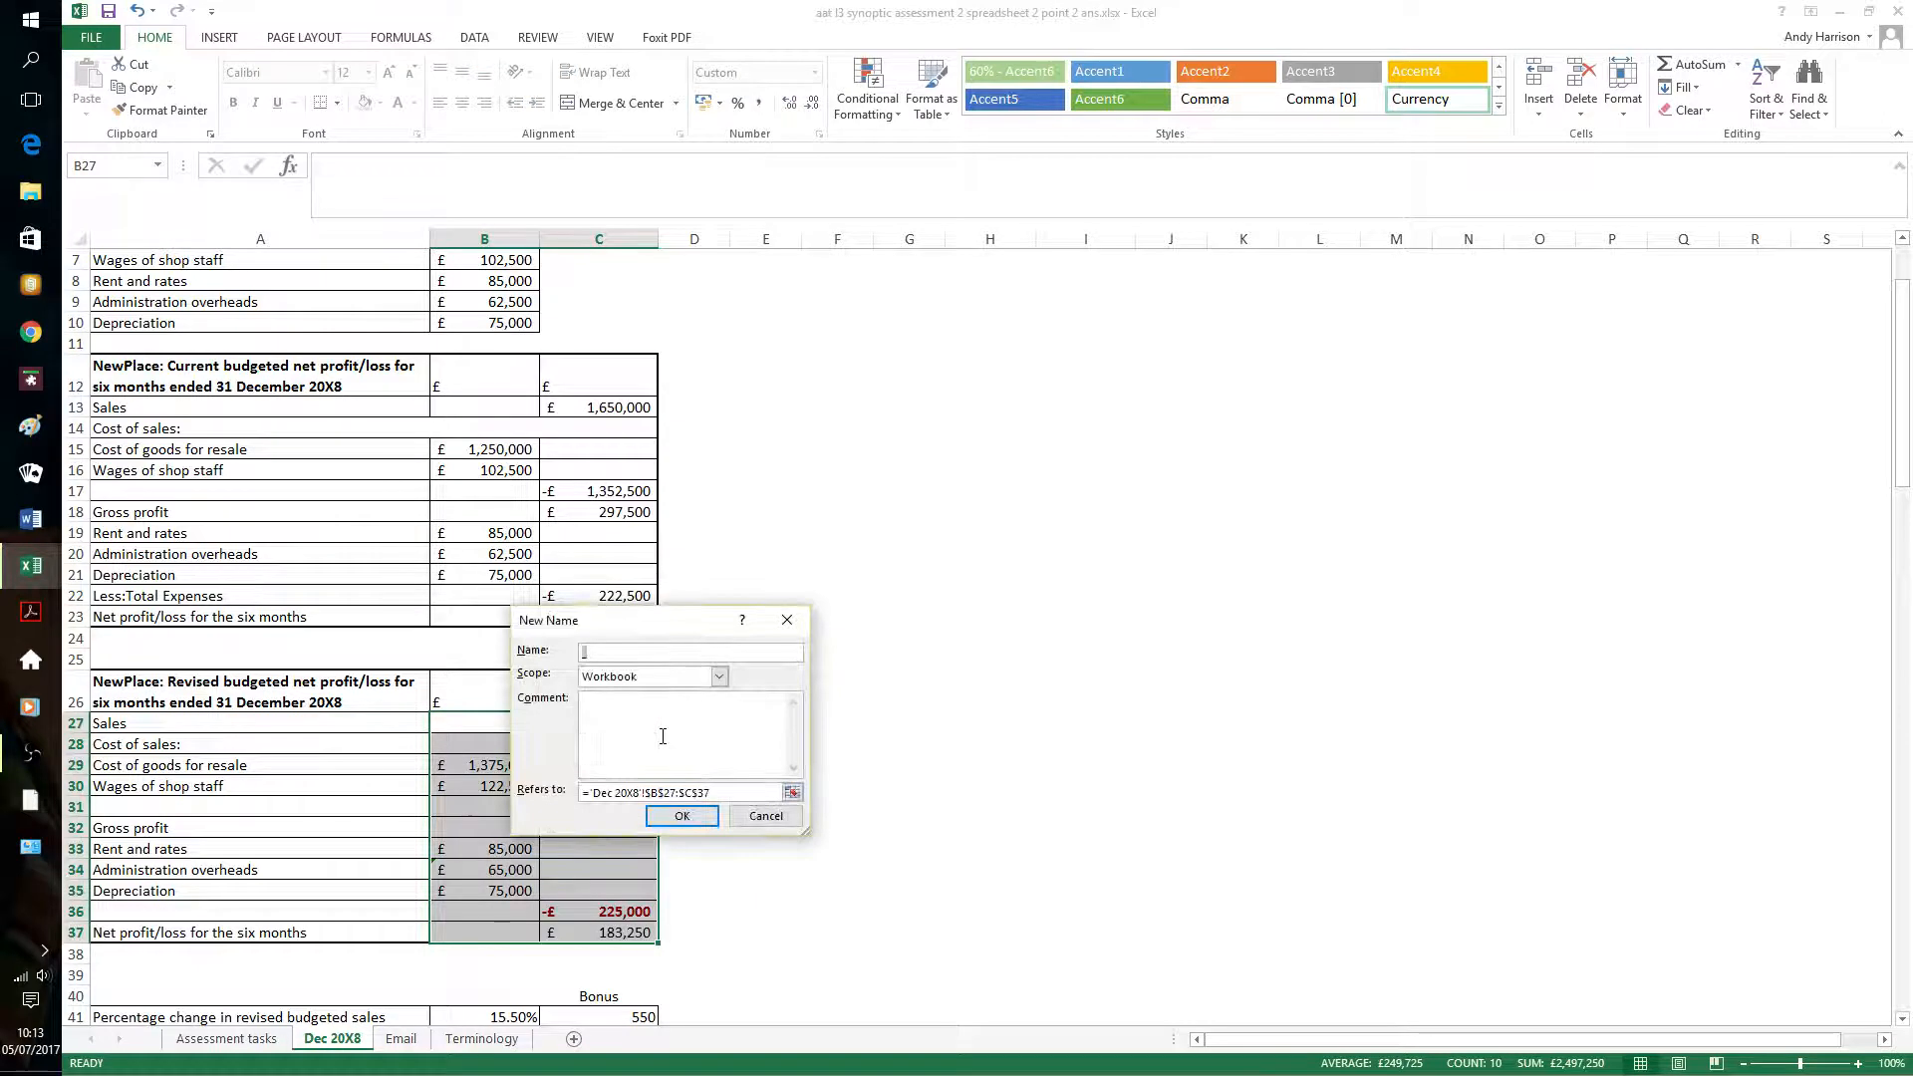
text(Revised)
click(690, 817)
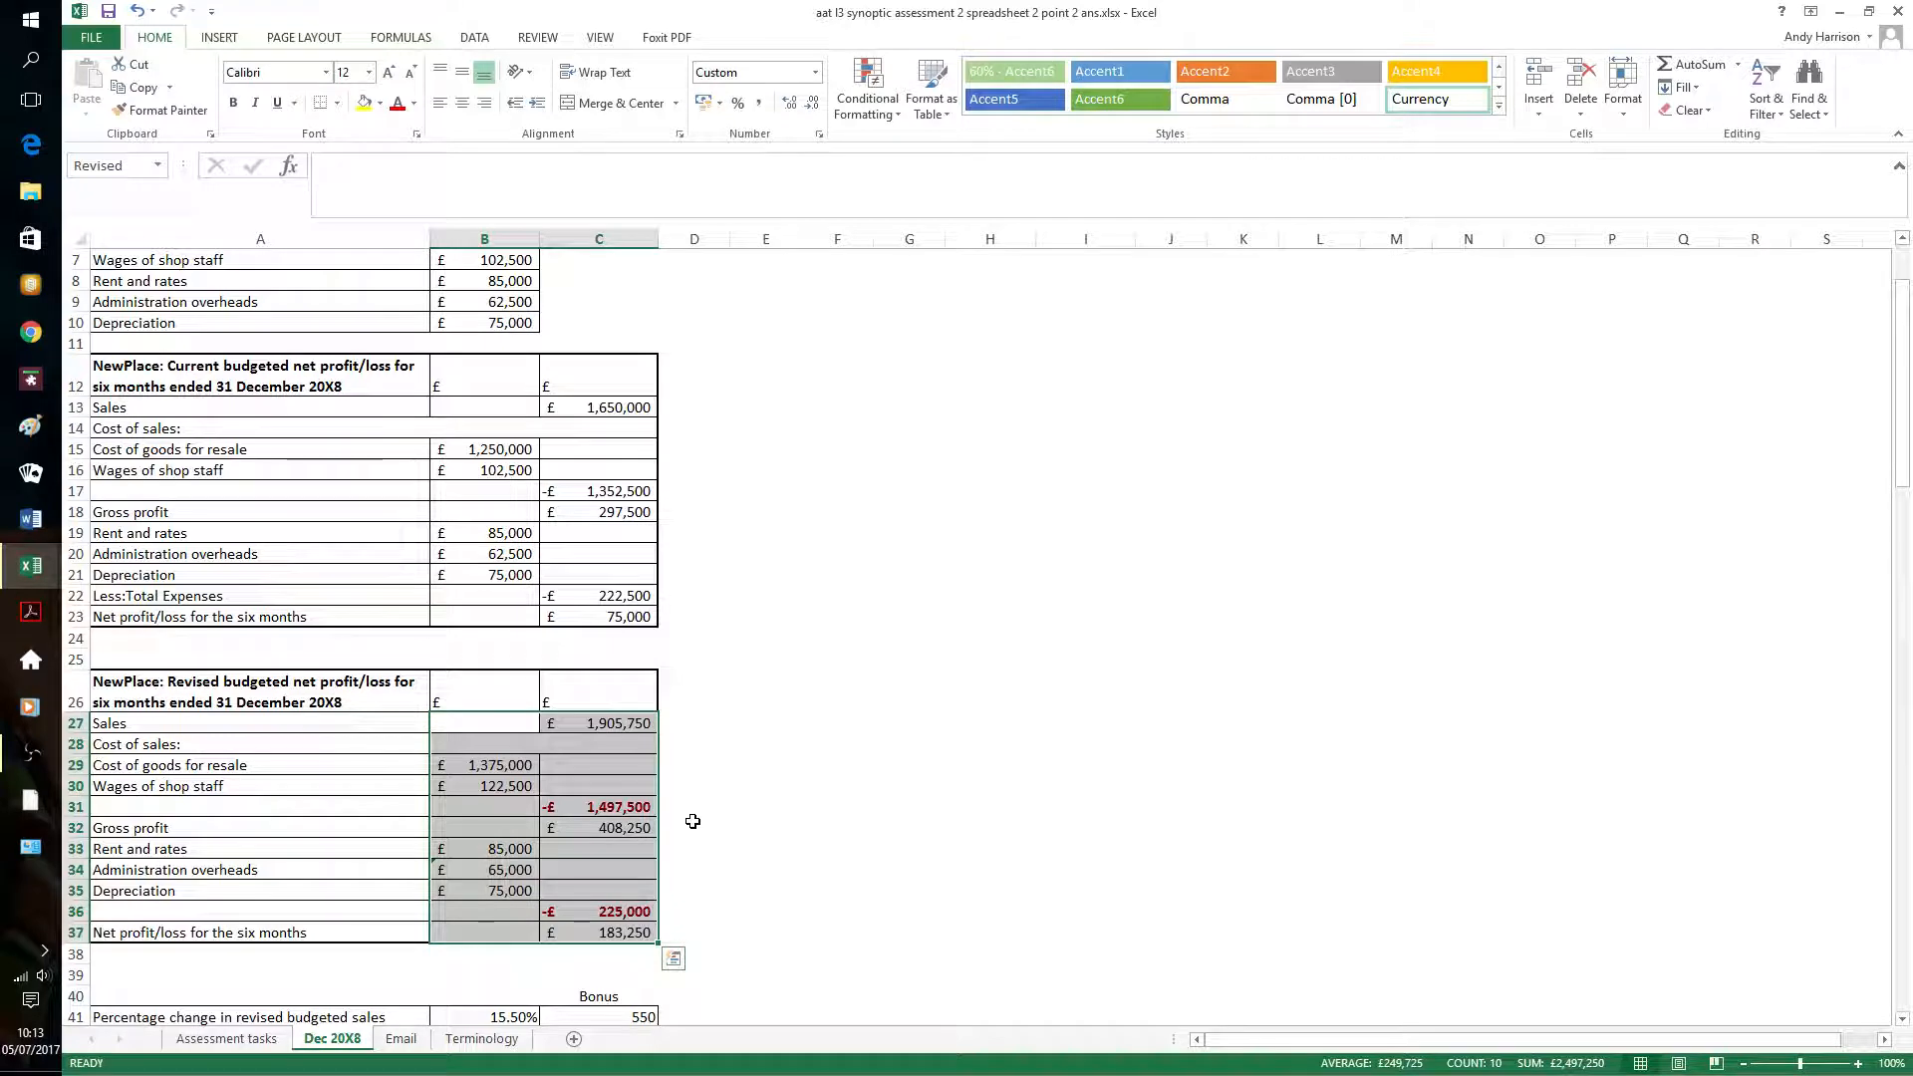
Look over the Email and Terminology sheets, and close the workbook with its changes saved
click(402, 1040)
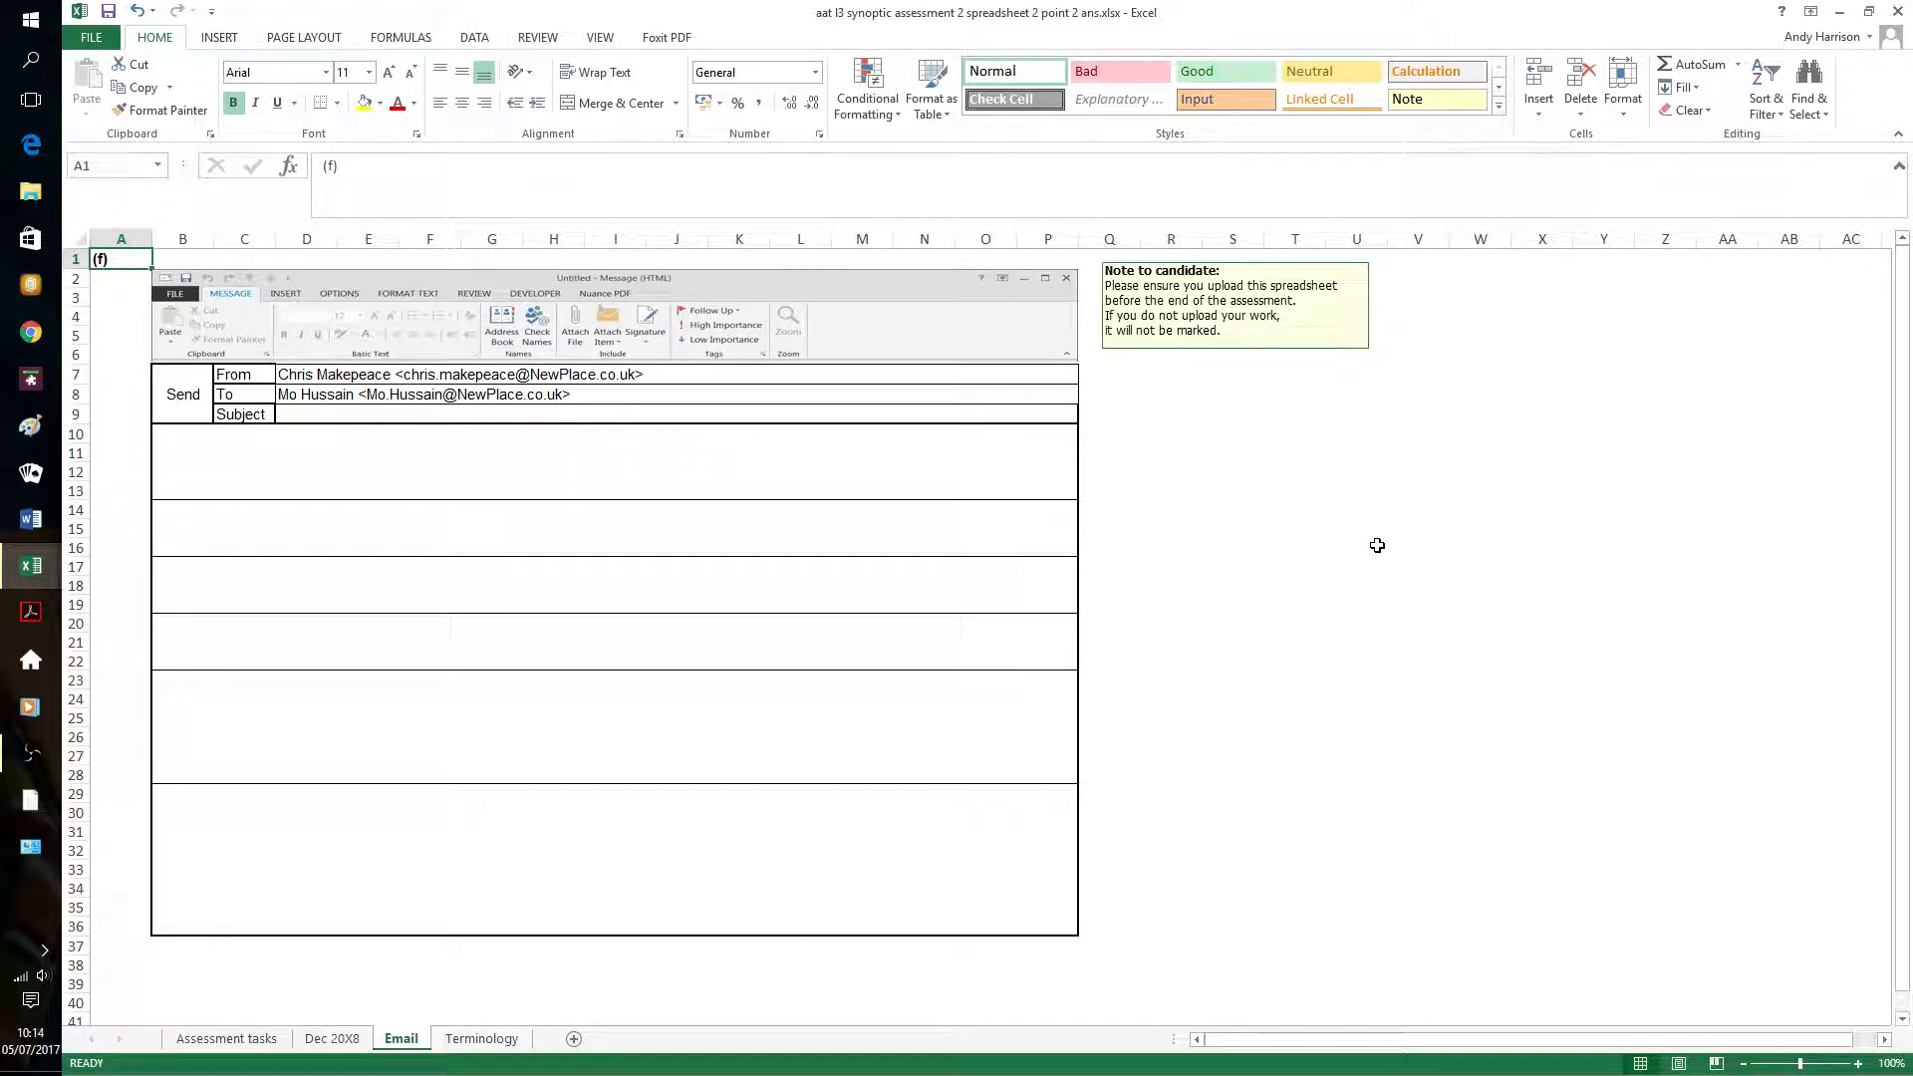
click(489, 1039)
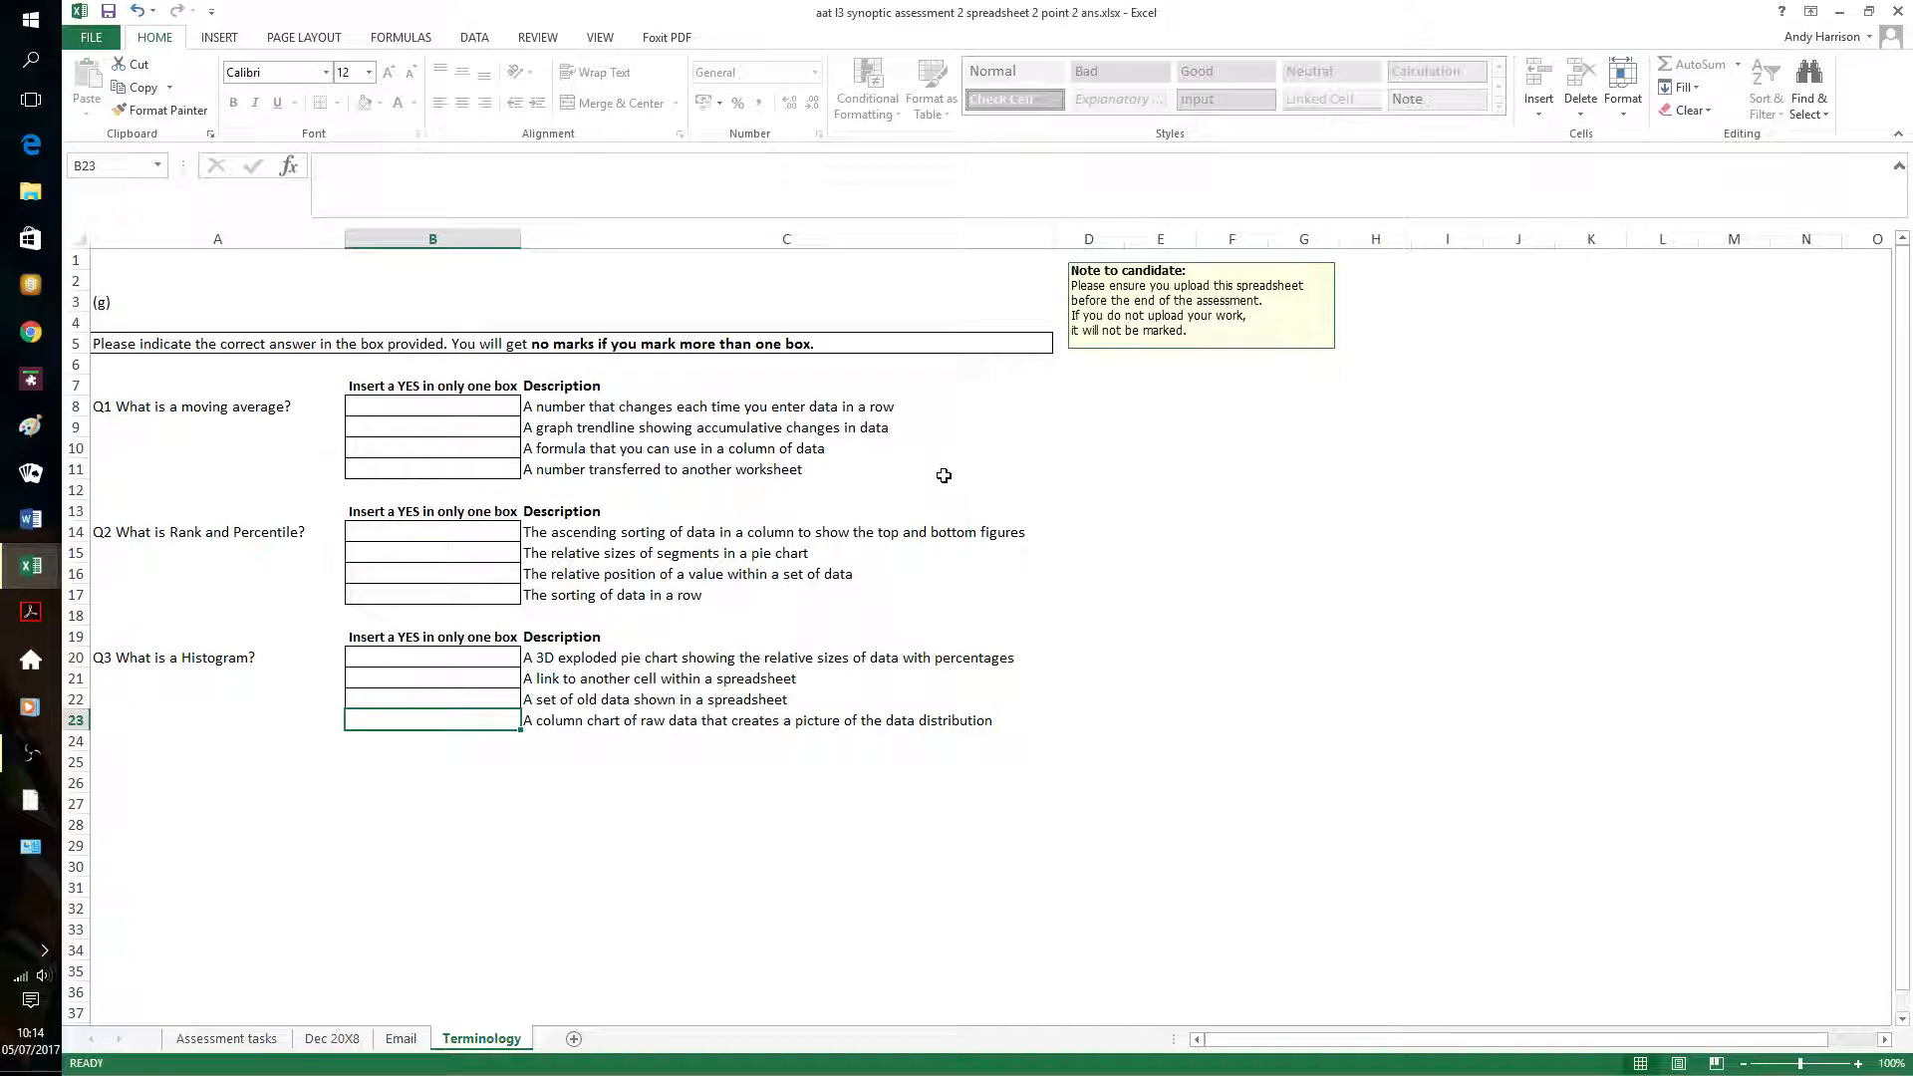
click(445, 444)
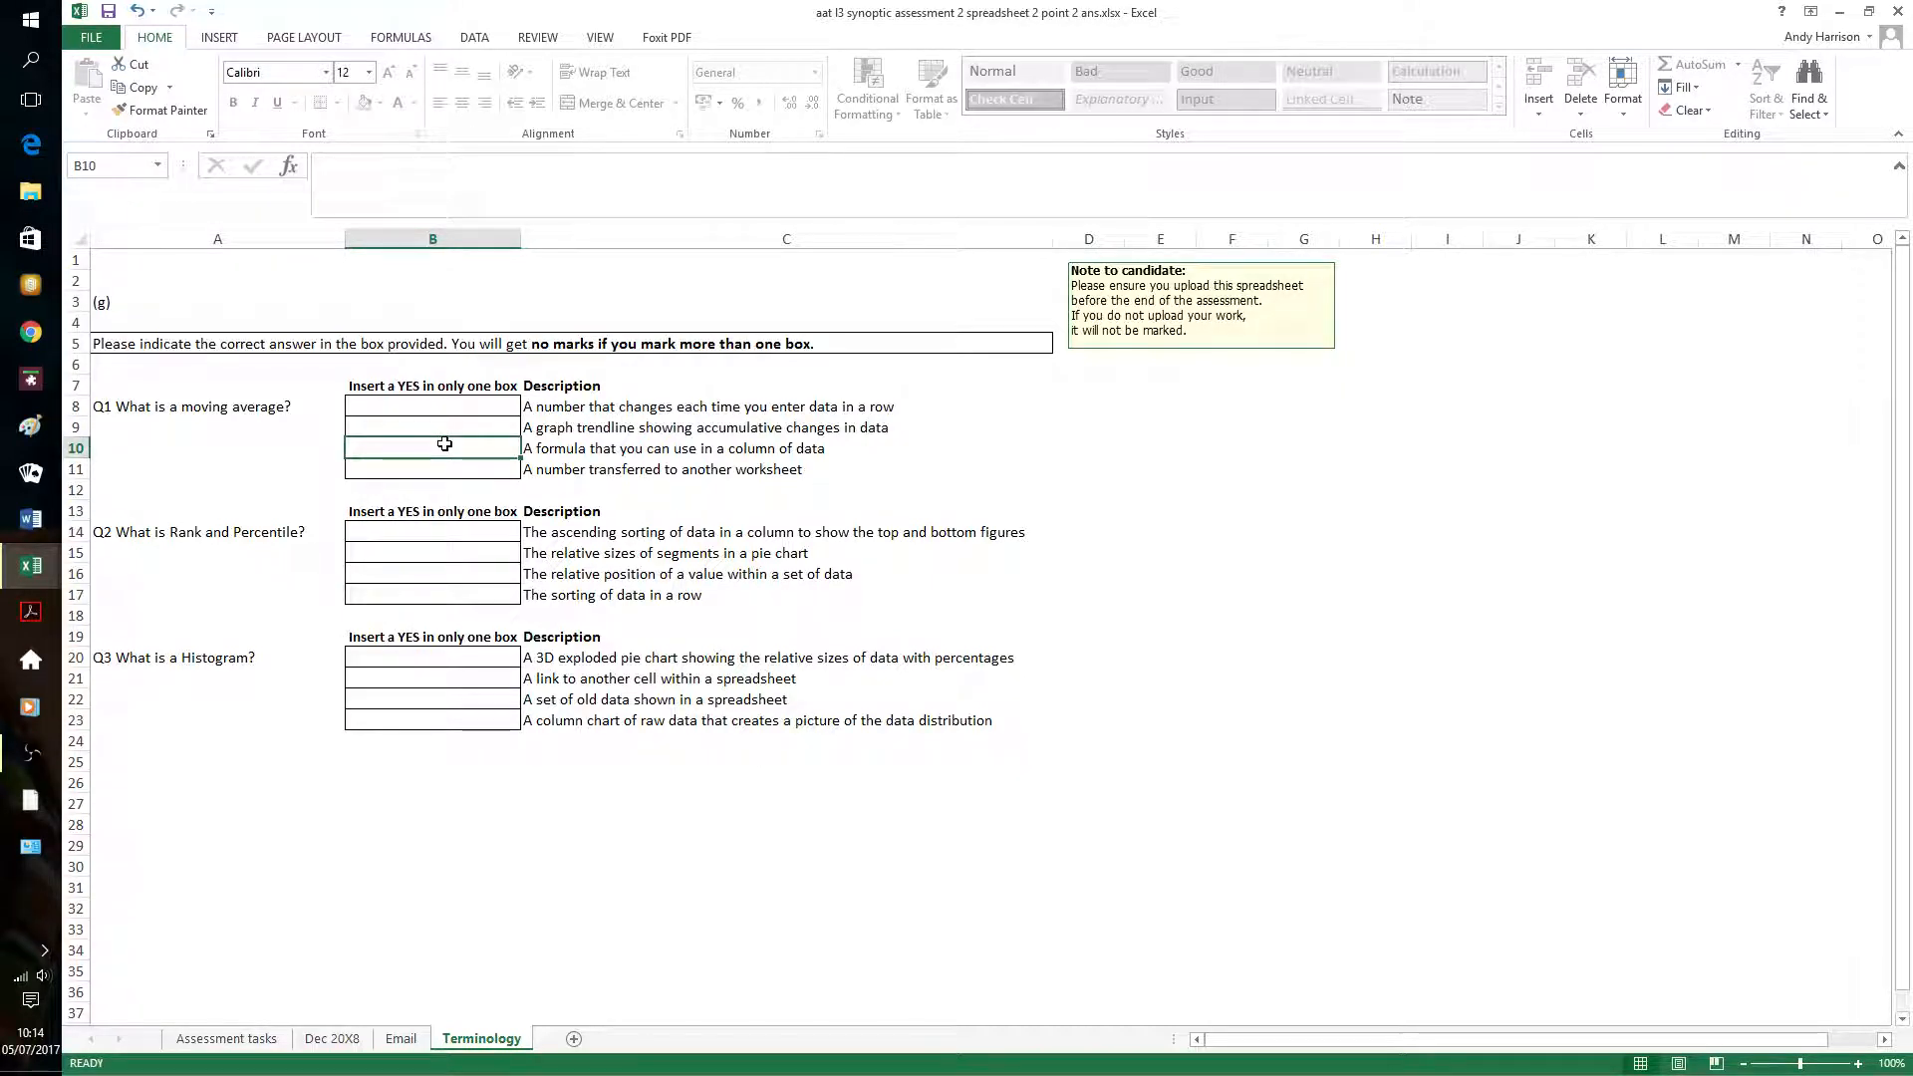
click(459, 427)
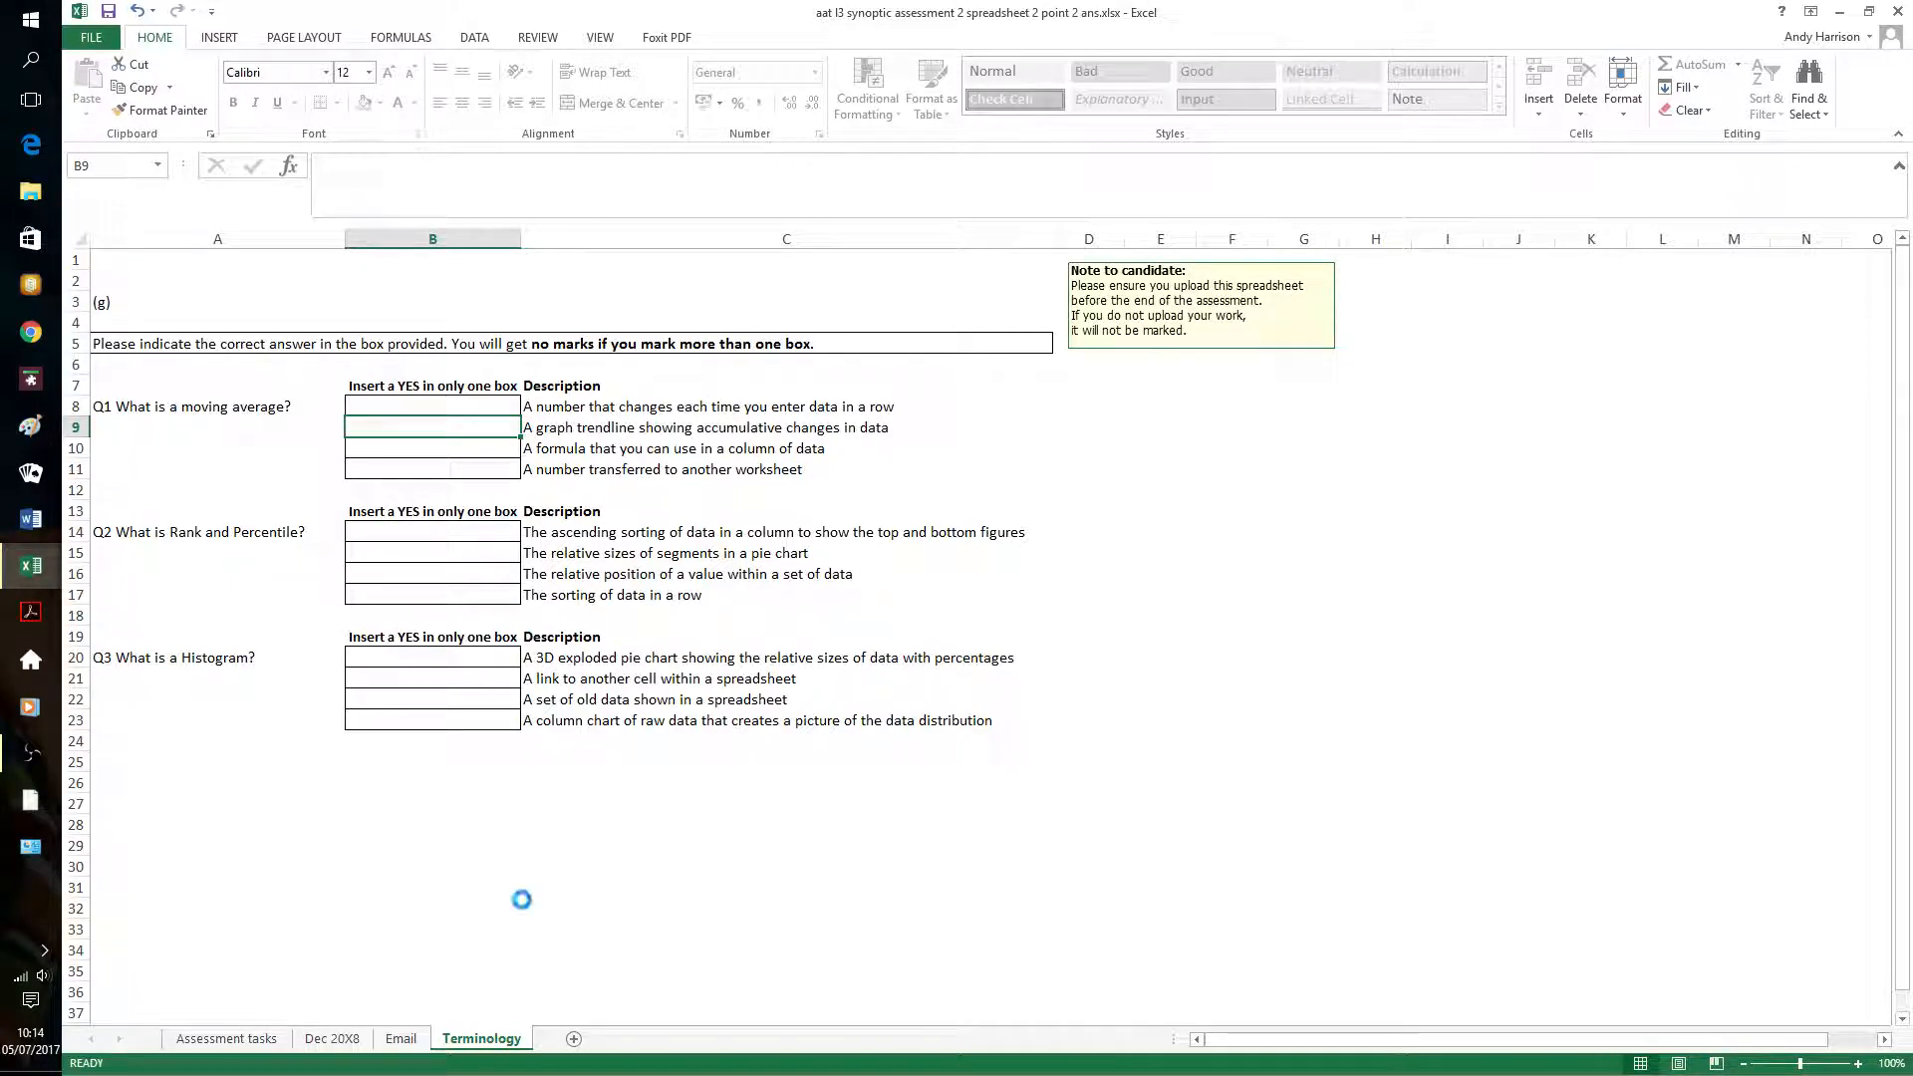
key(alt+F4)
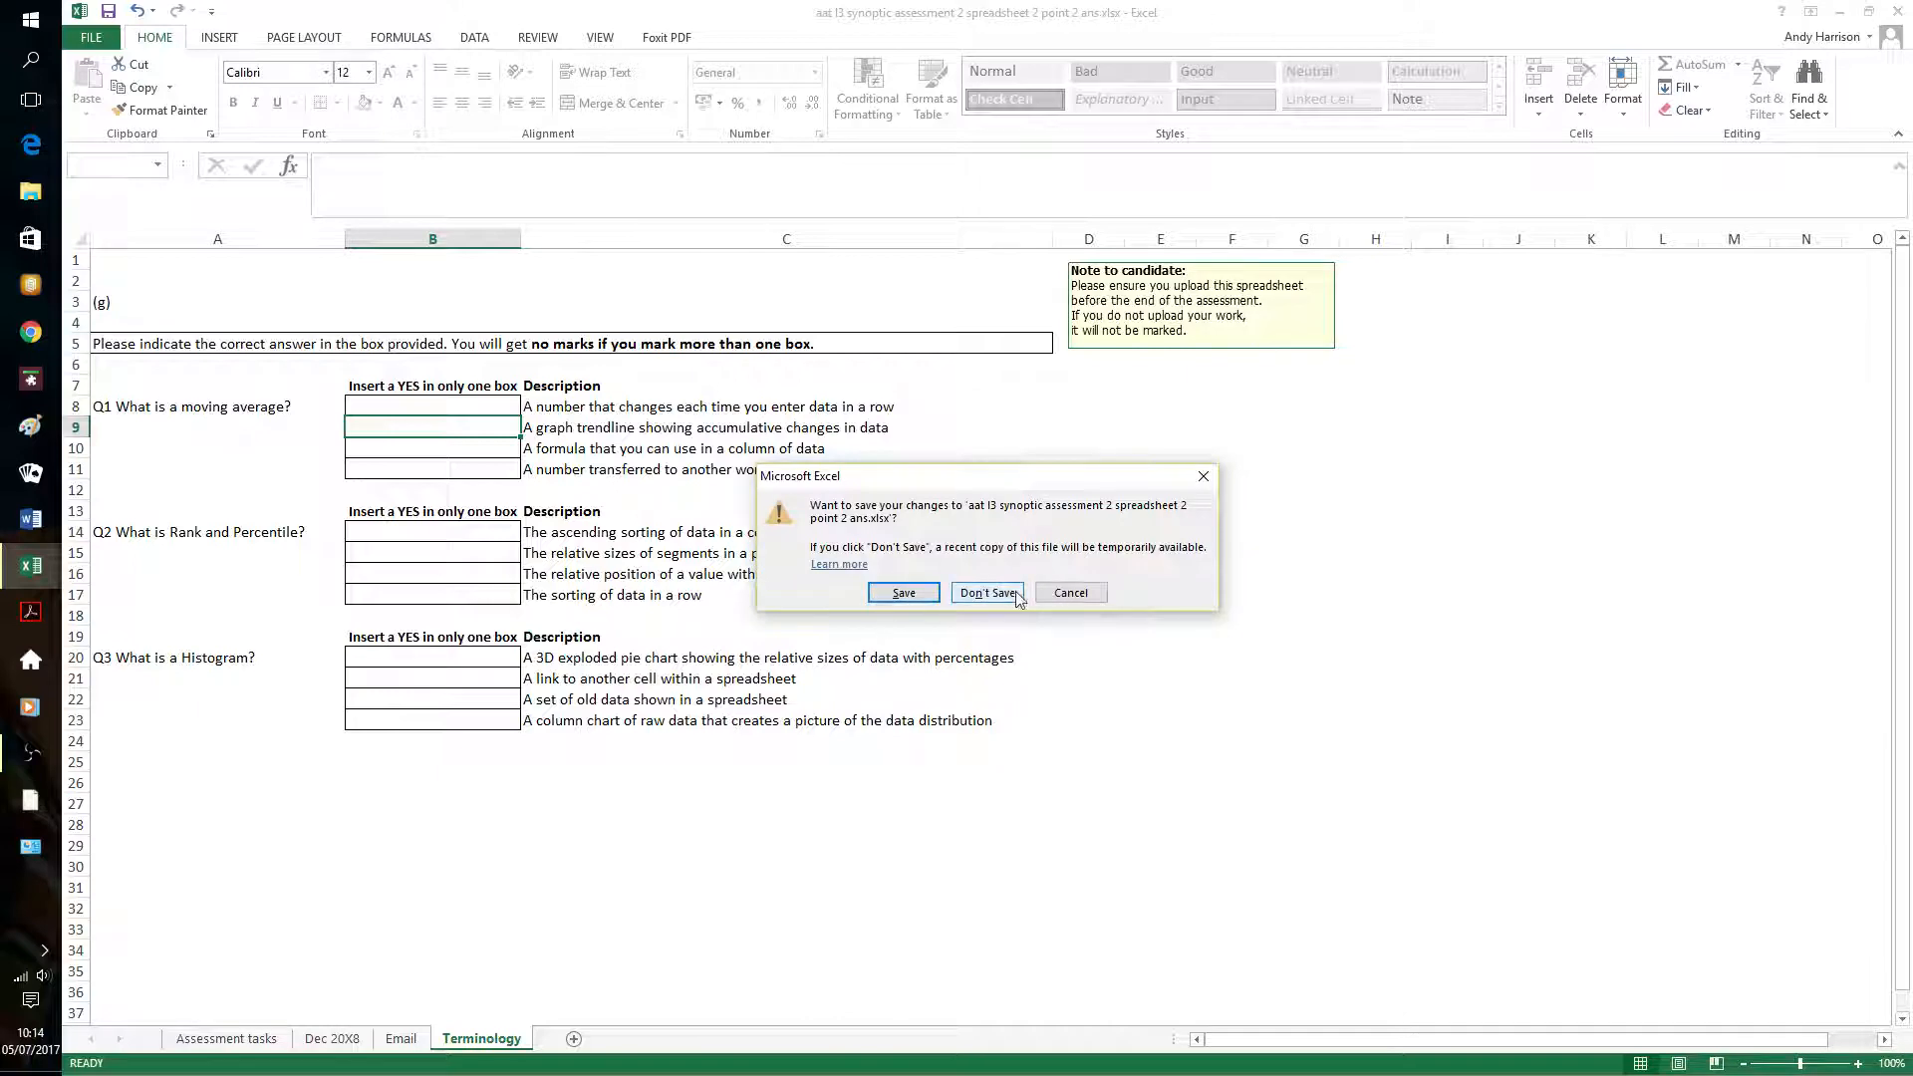
click(923, 596)
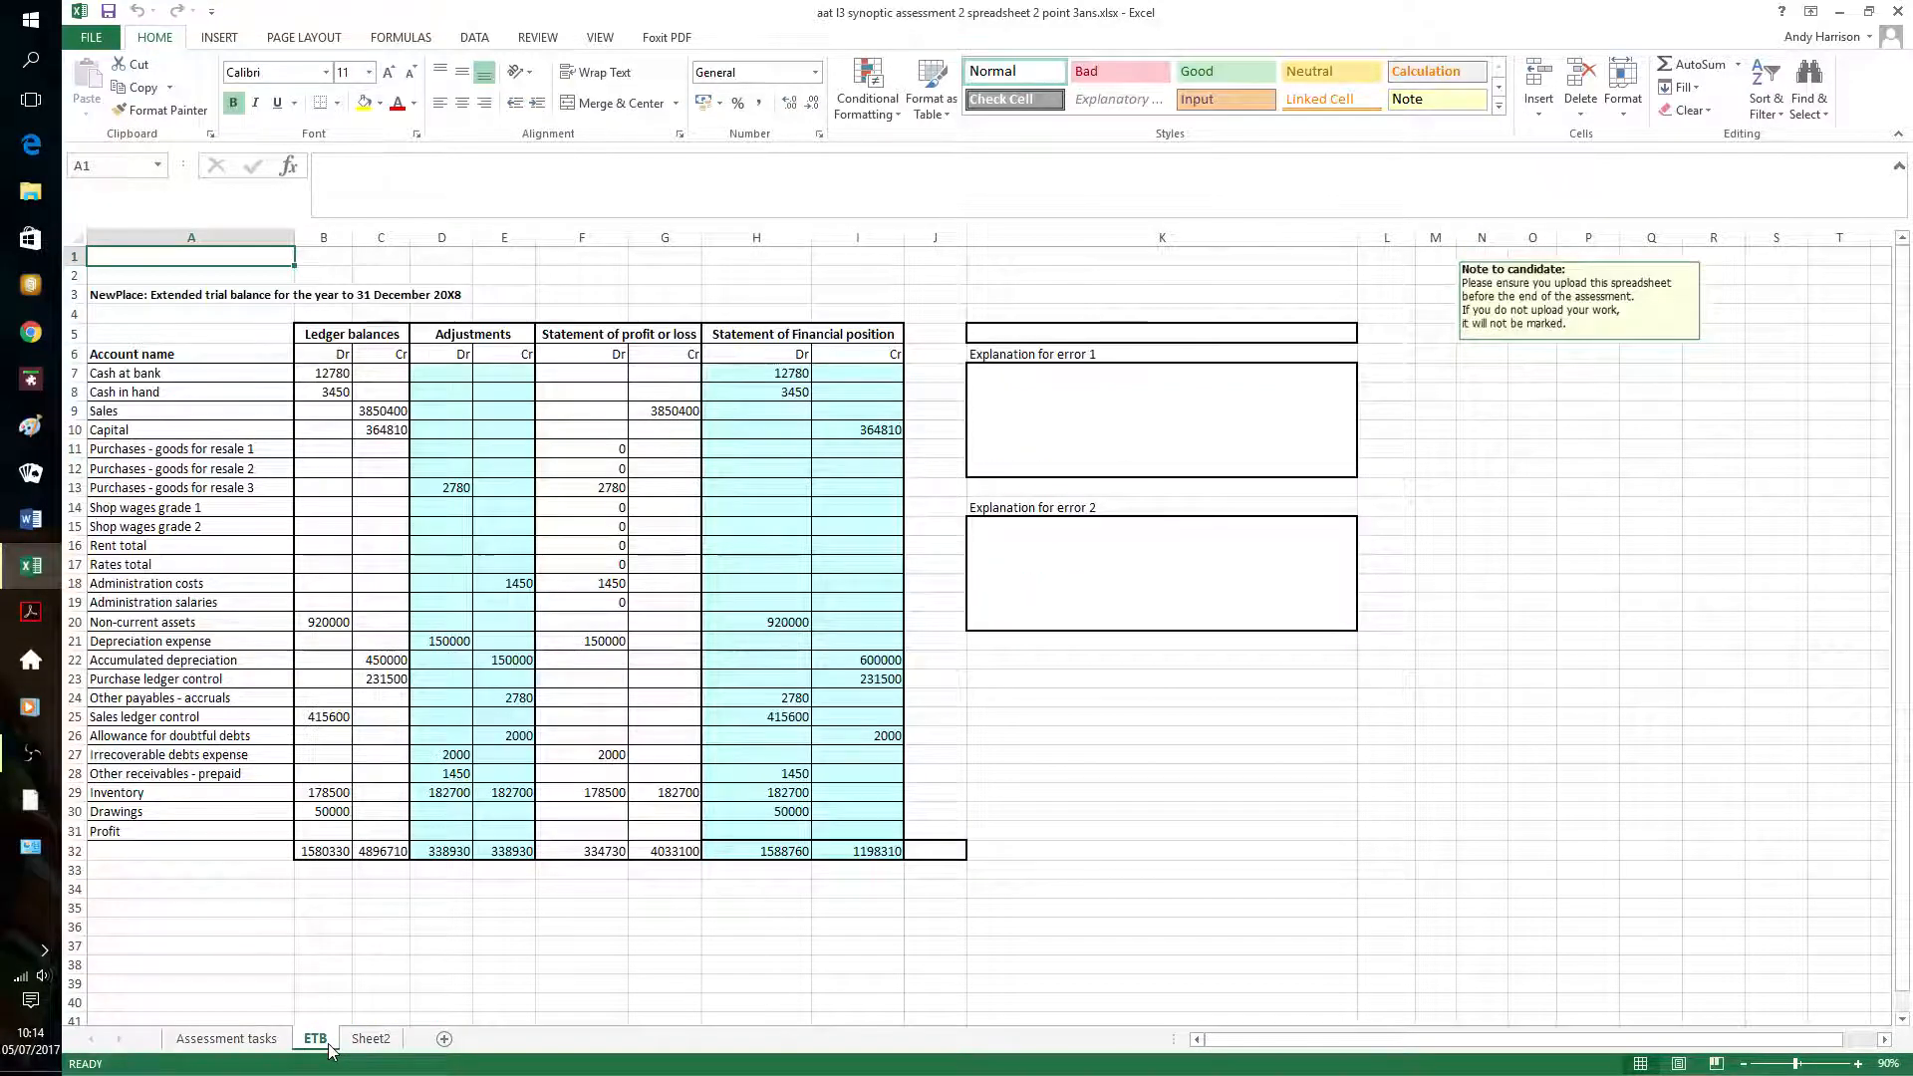
Rename the empty Sheet2 of the extended trial balance workbook as Subtotal
click(371, 1040)
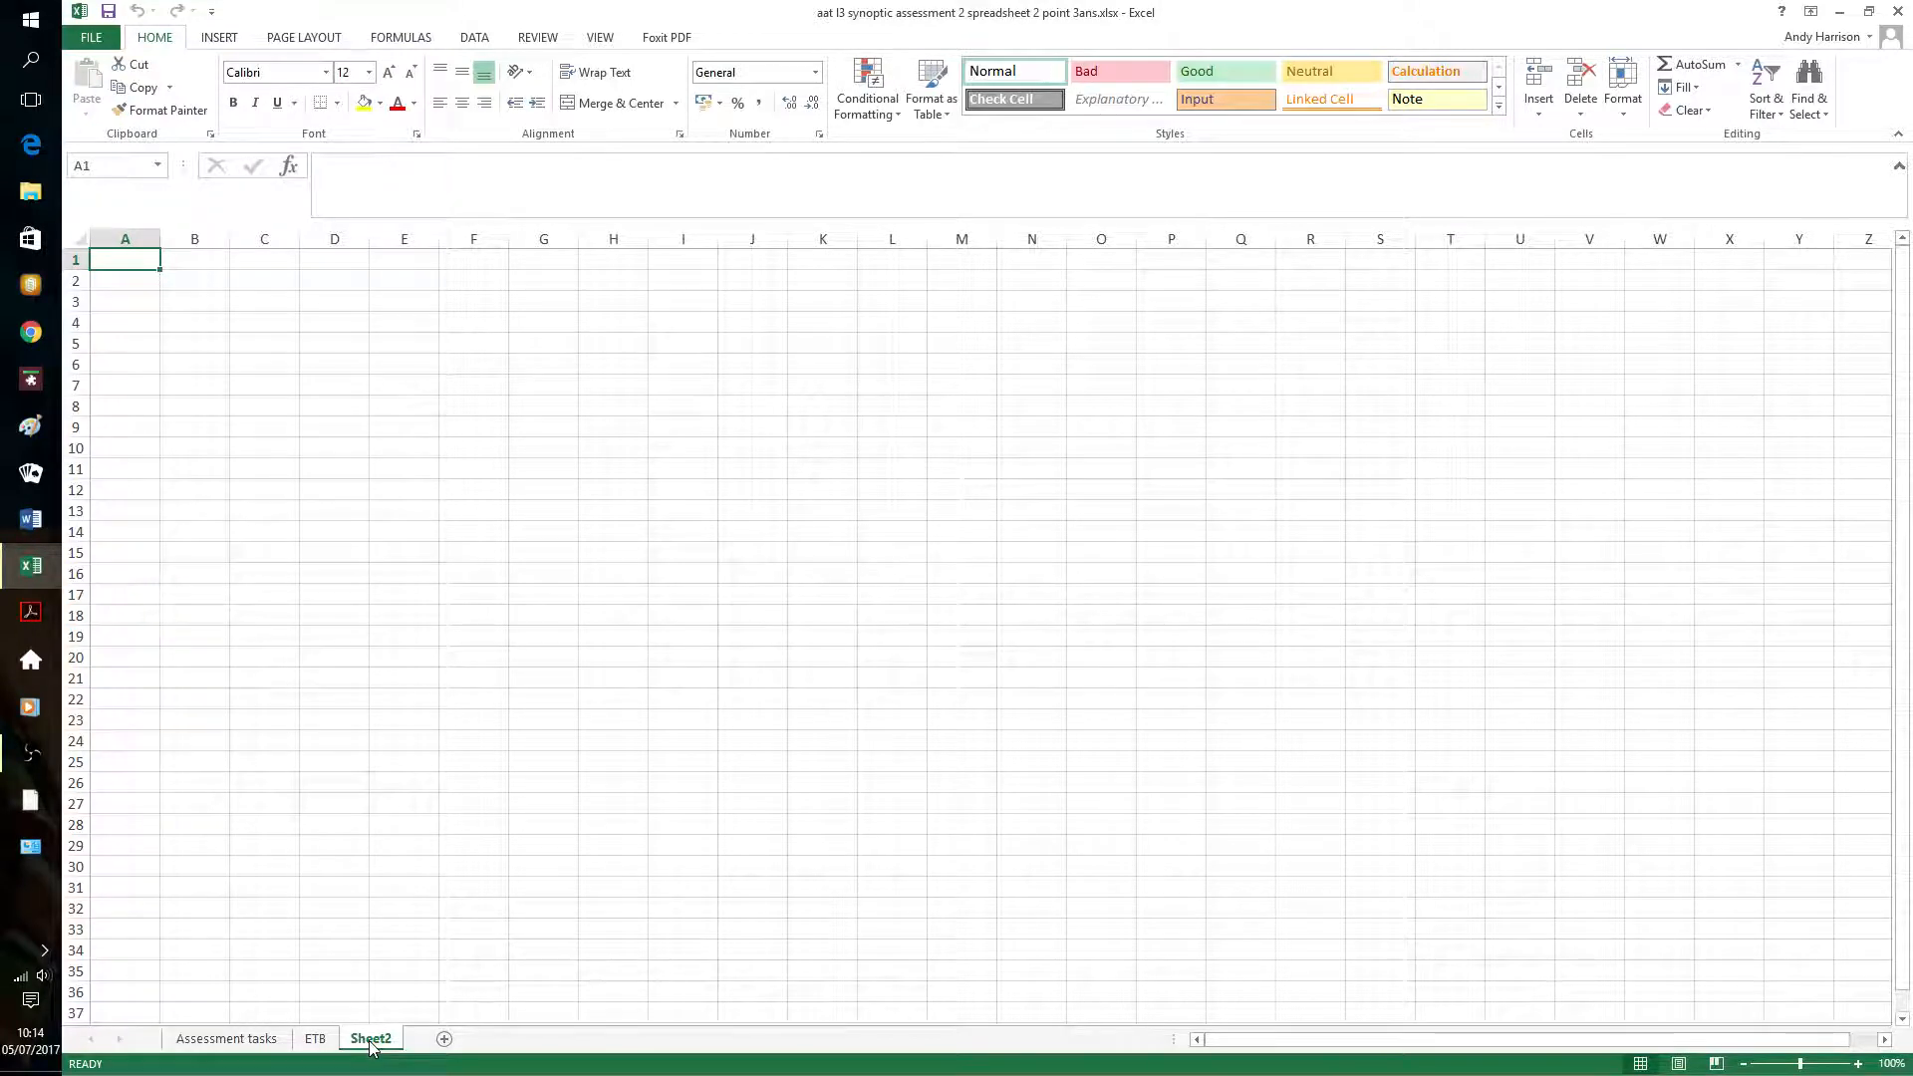
right_click(372, 1045)
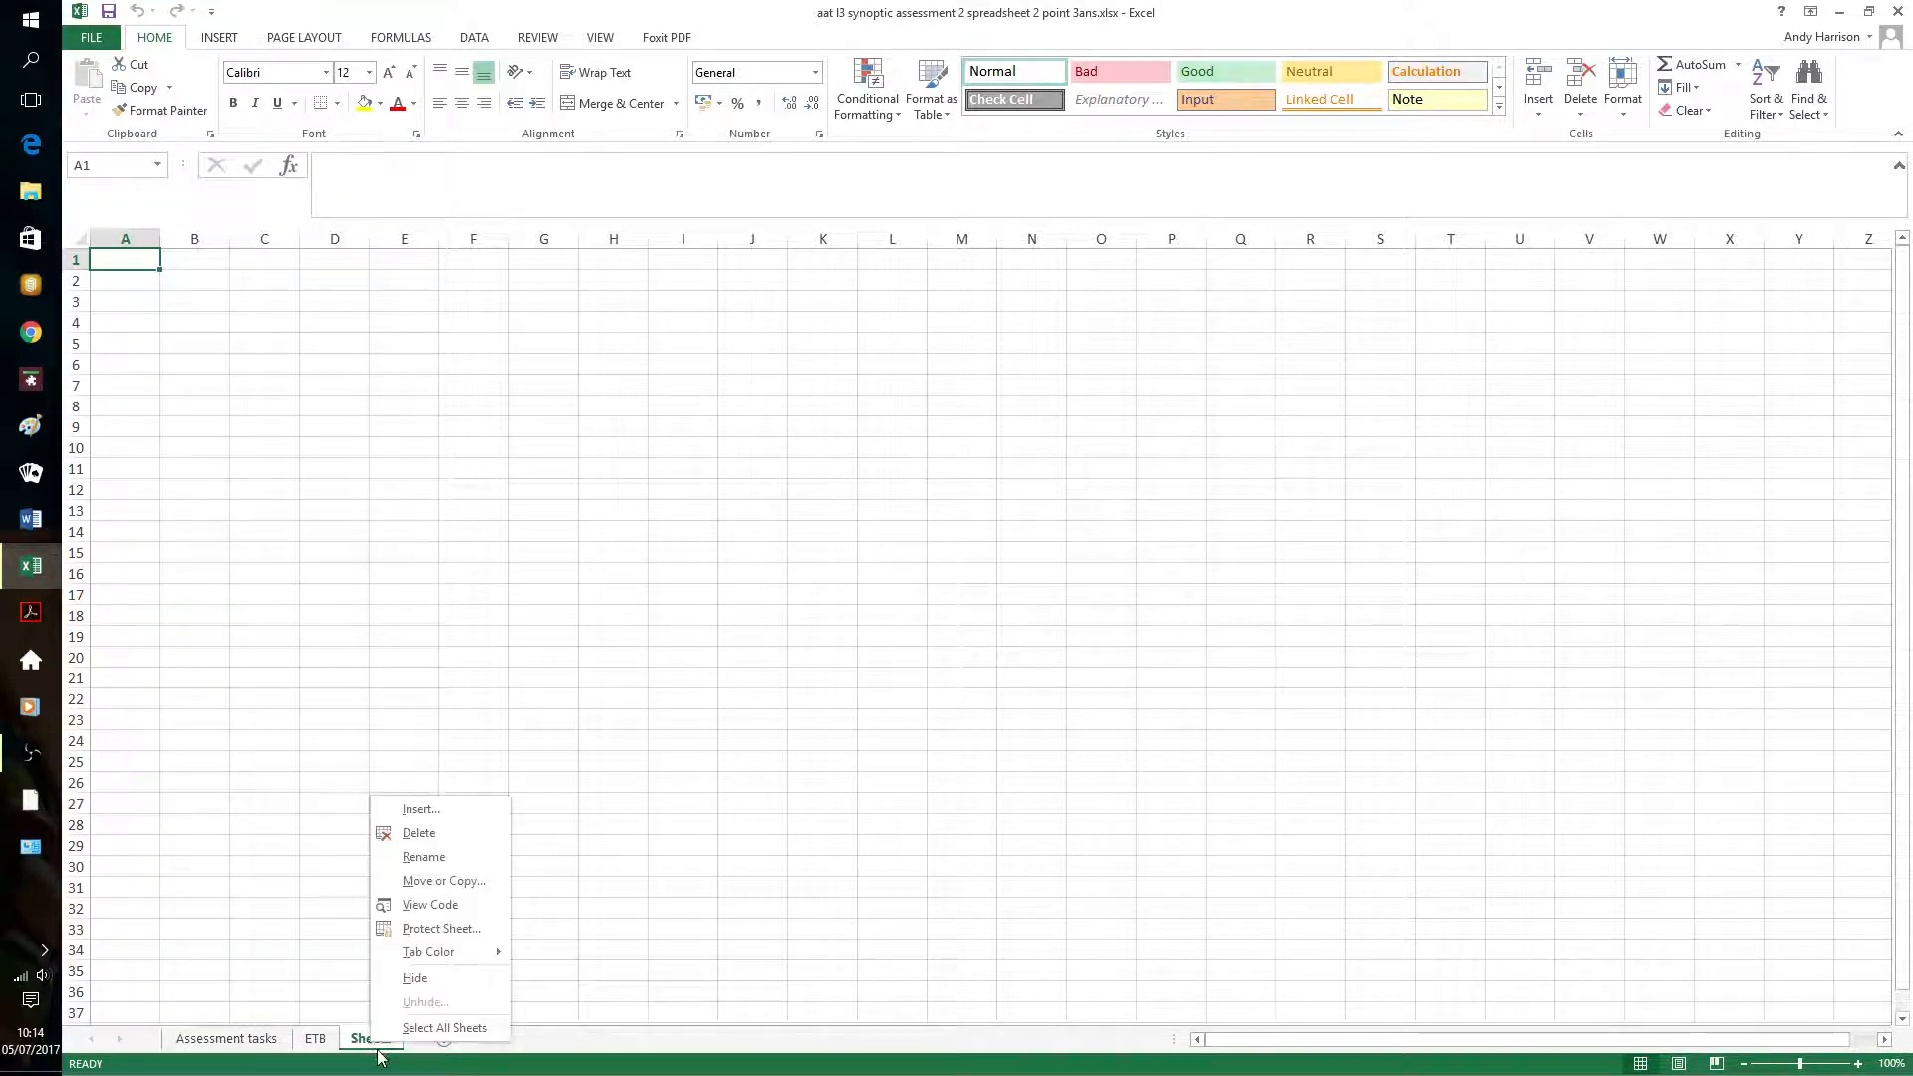
click(452, 859)
text(S)
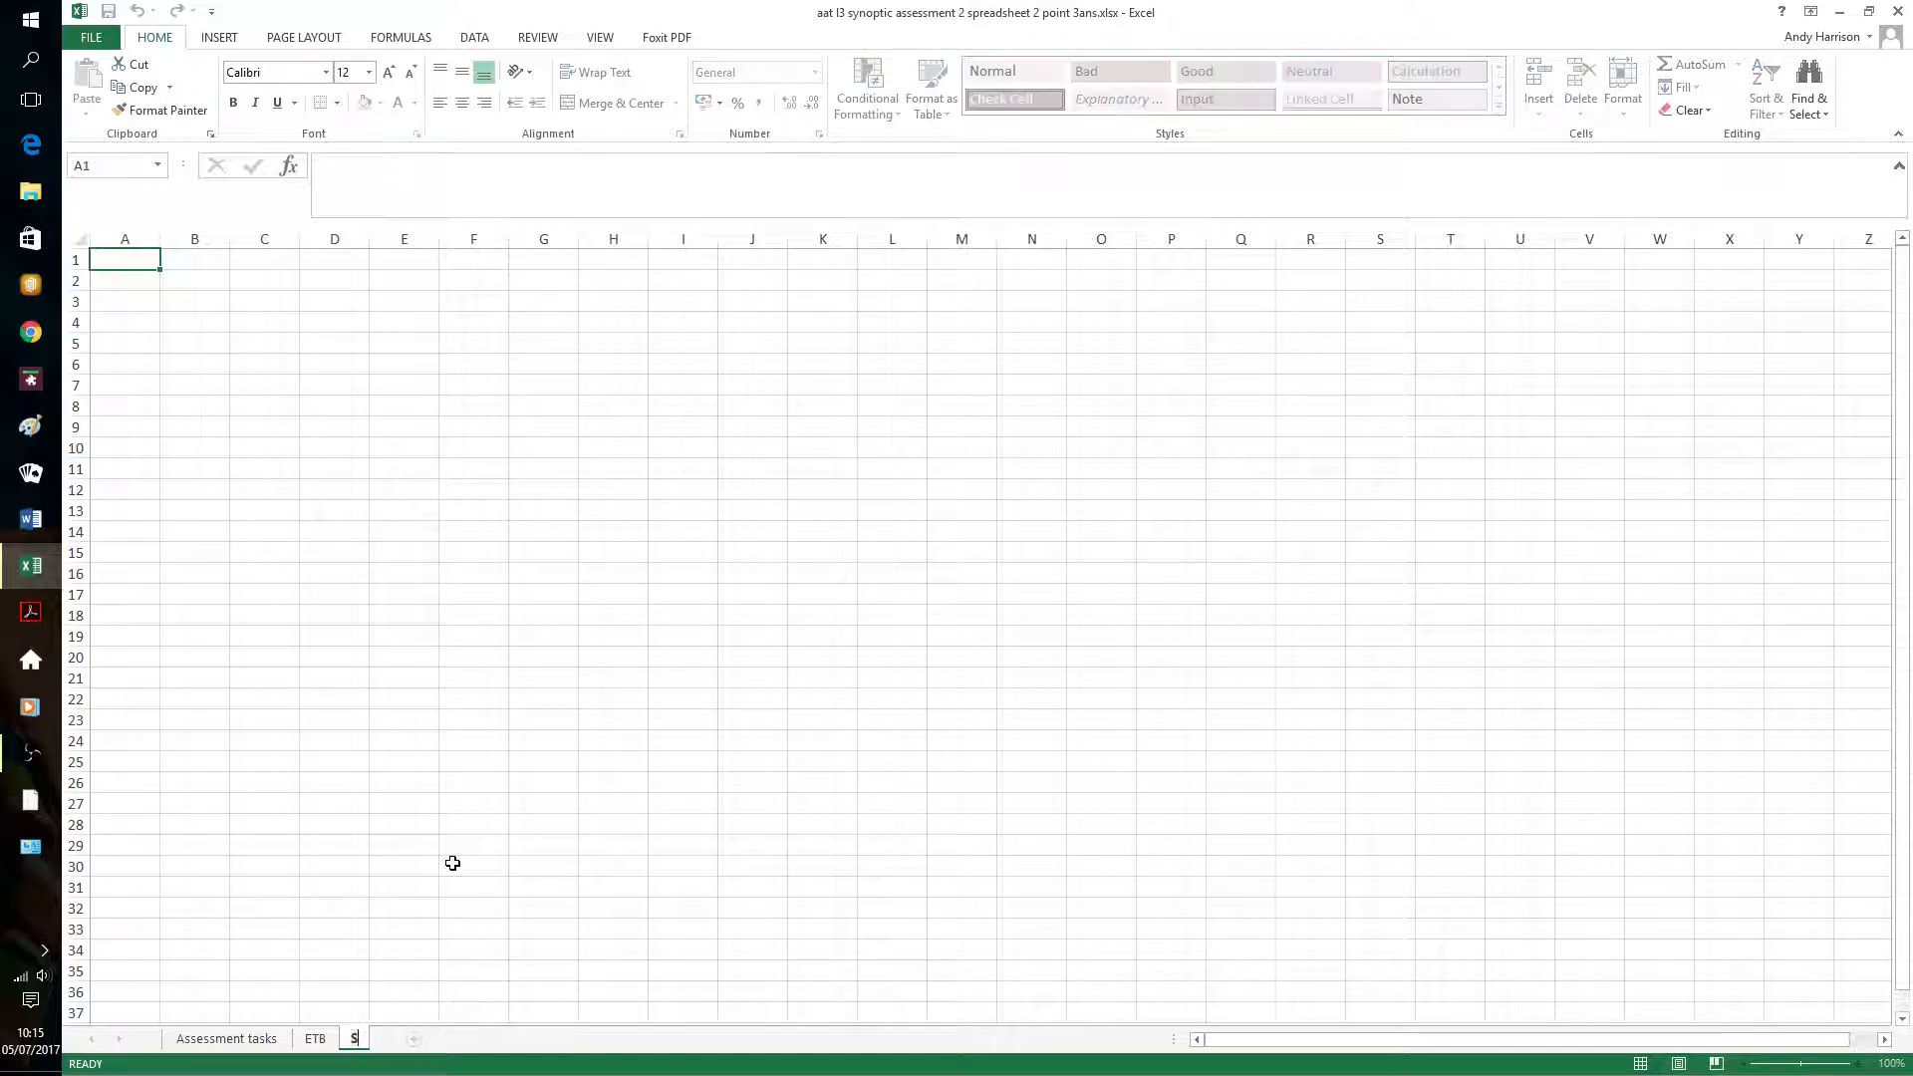
text(ubtotal)
click(419, 825)
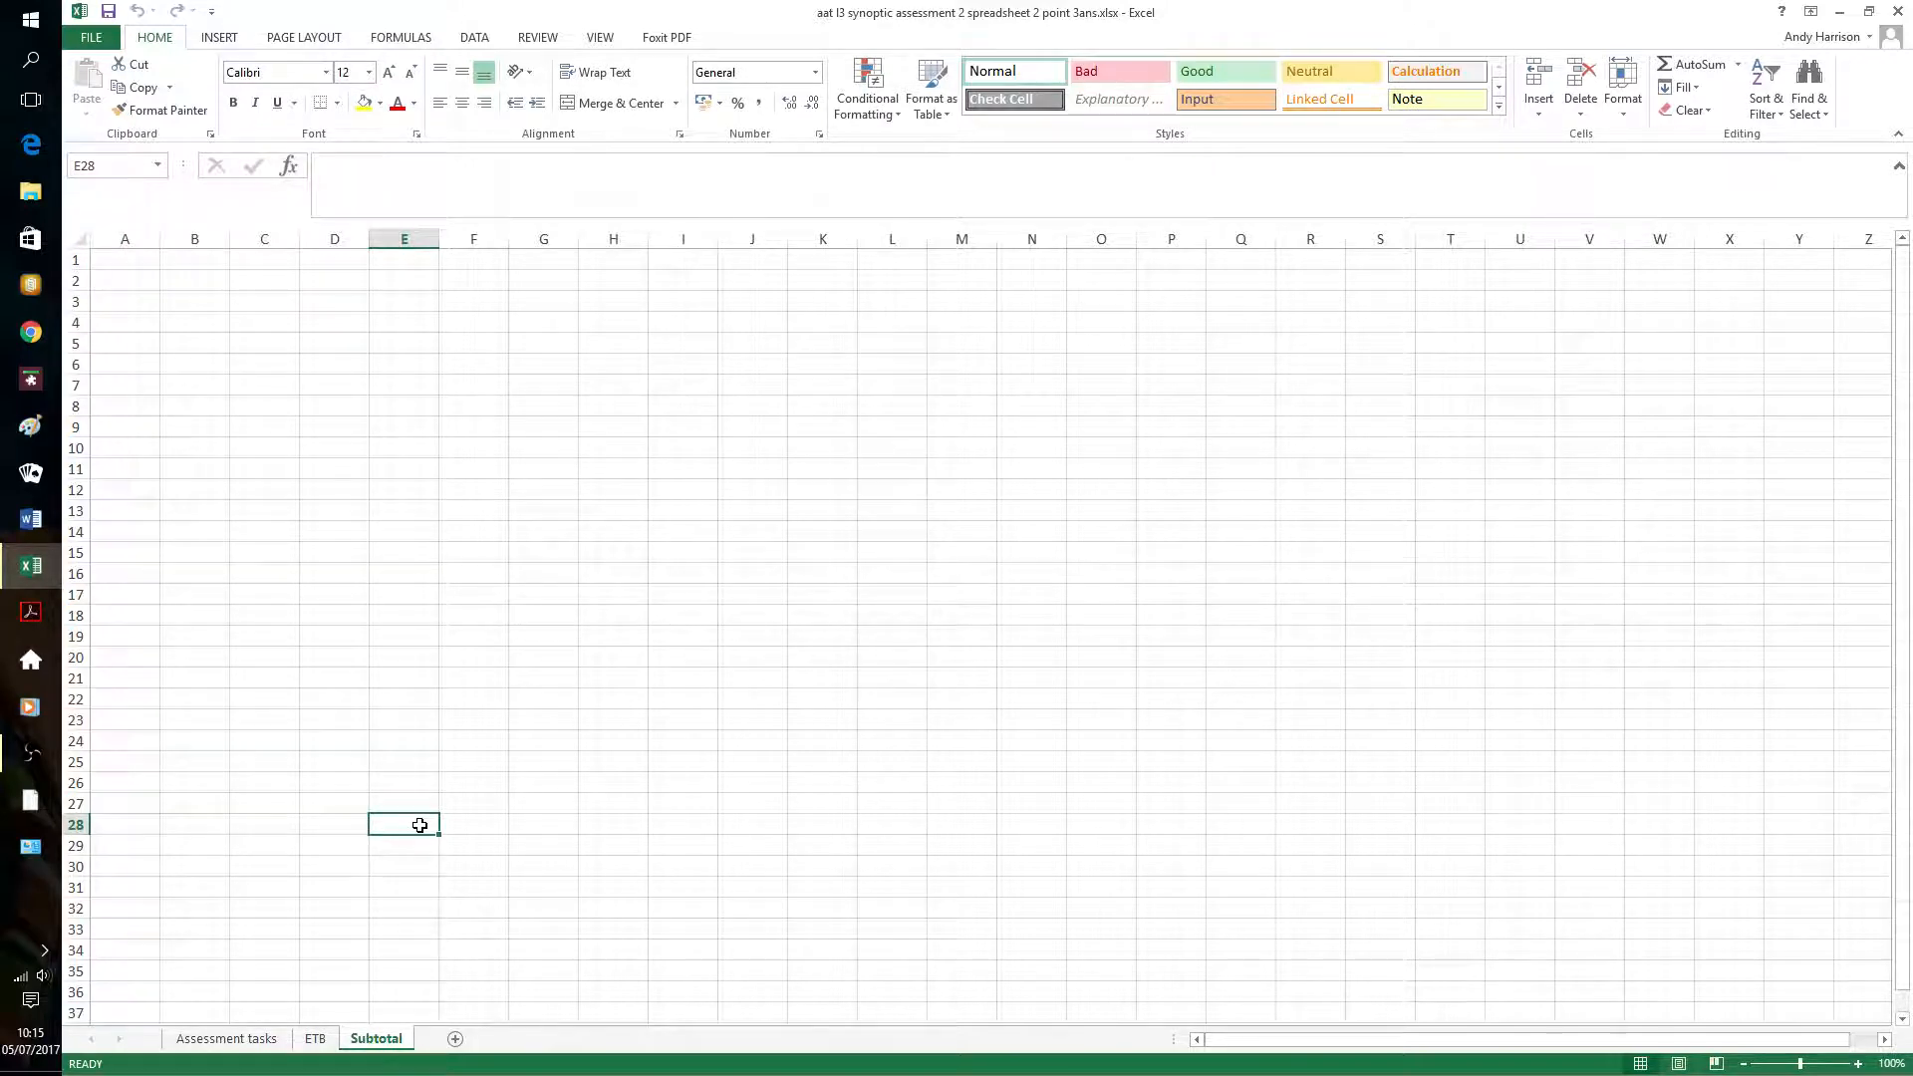
Choose 962P1703S1C20T1.txt from the flash drive's aat\aq16\Level 3 synoptic folder for a text import at cell D4 of Subtotal
click(333, 321)
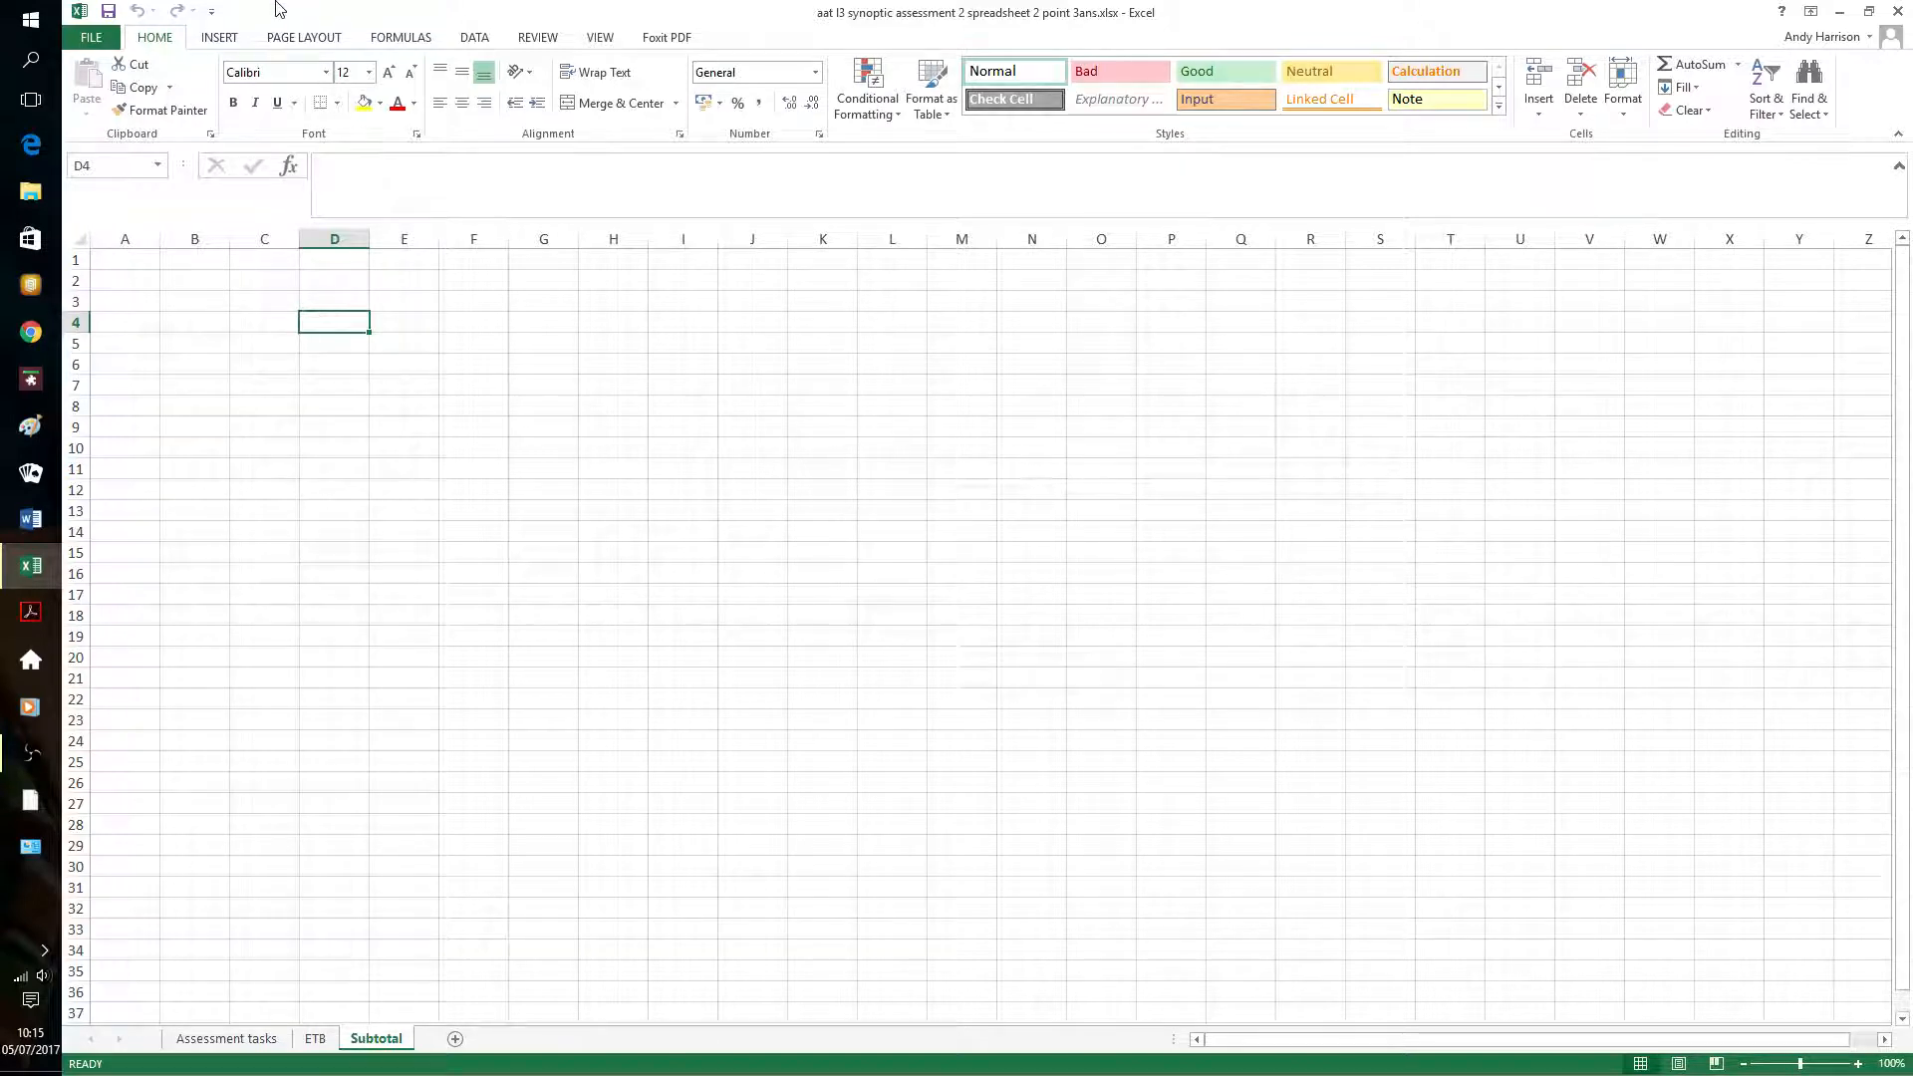
click(223, 43)
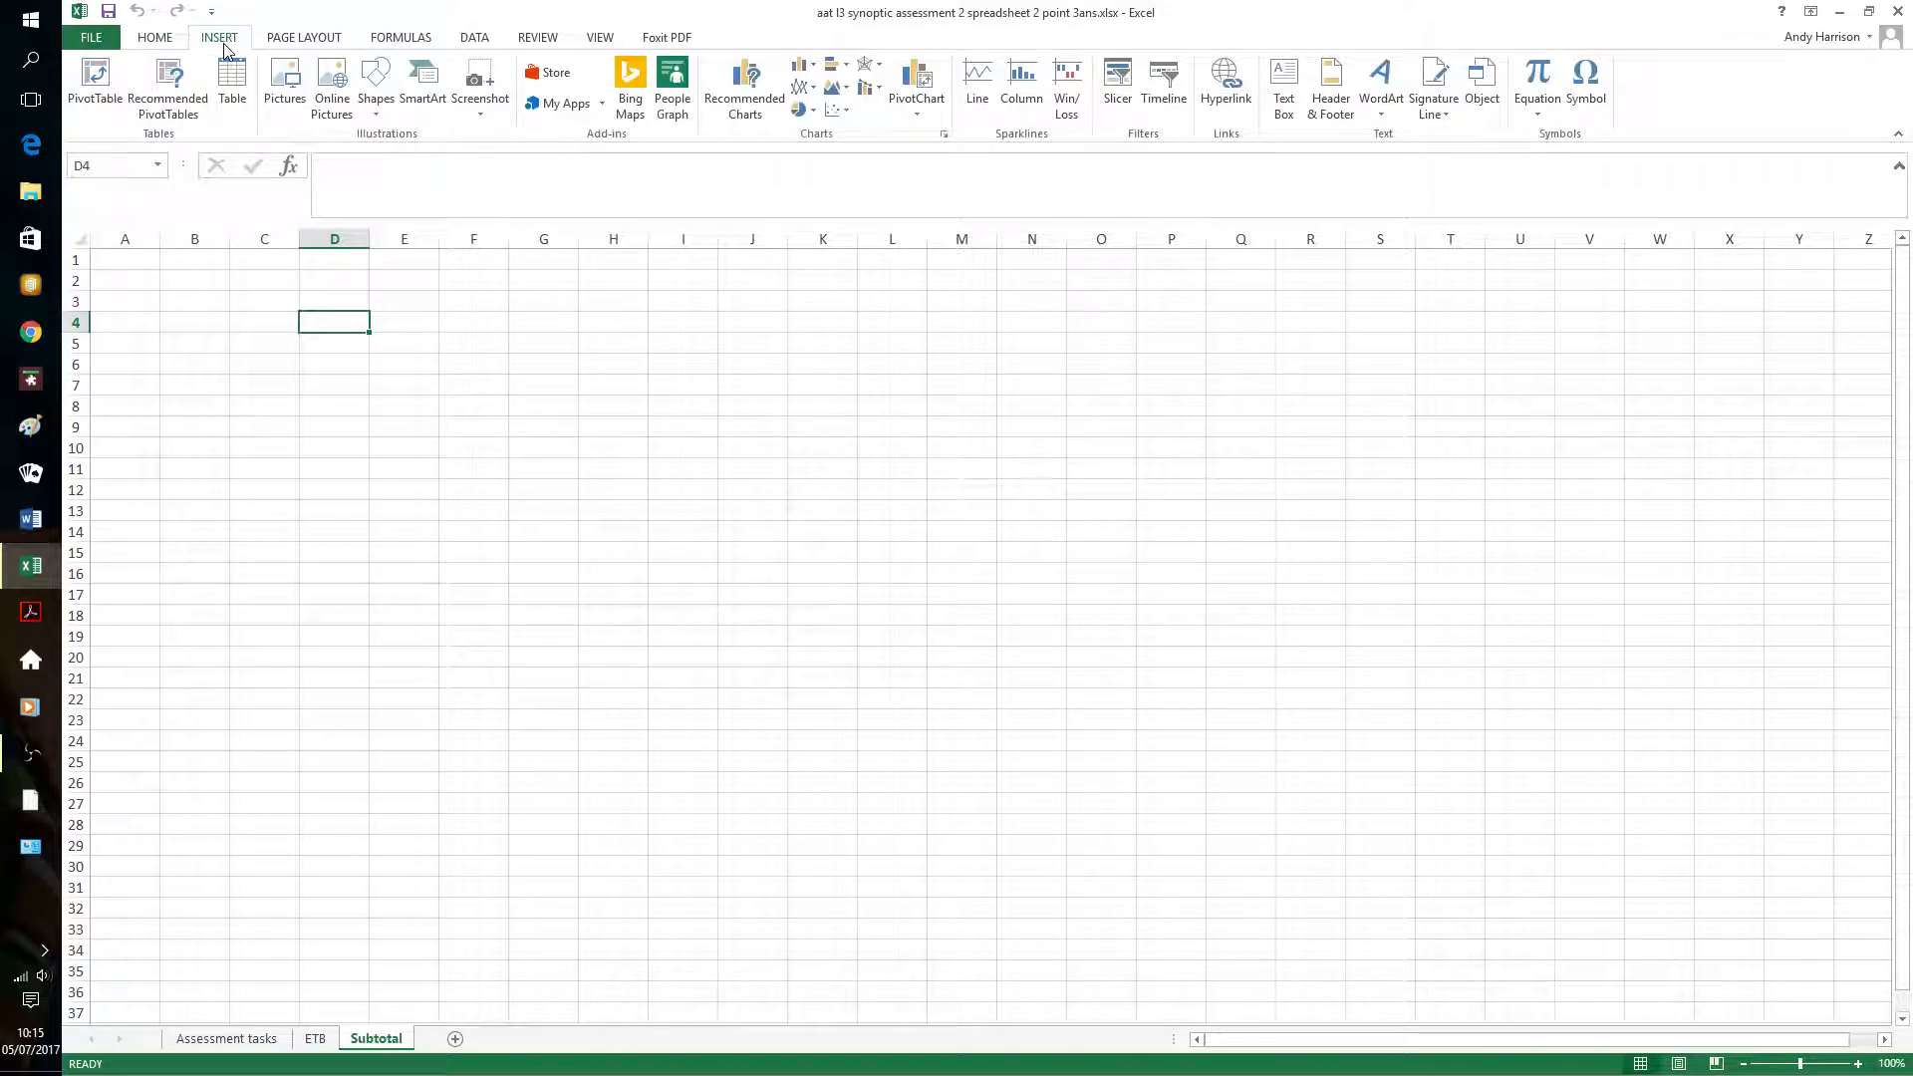
click(480, 40)
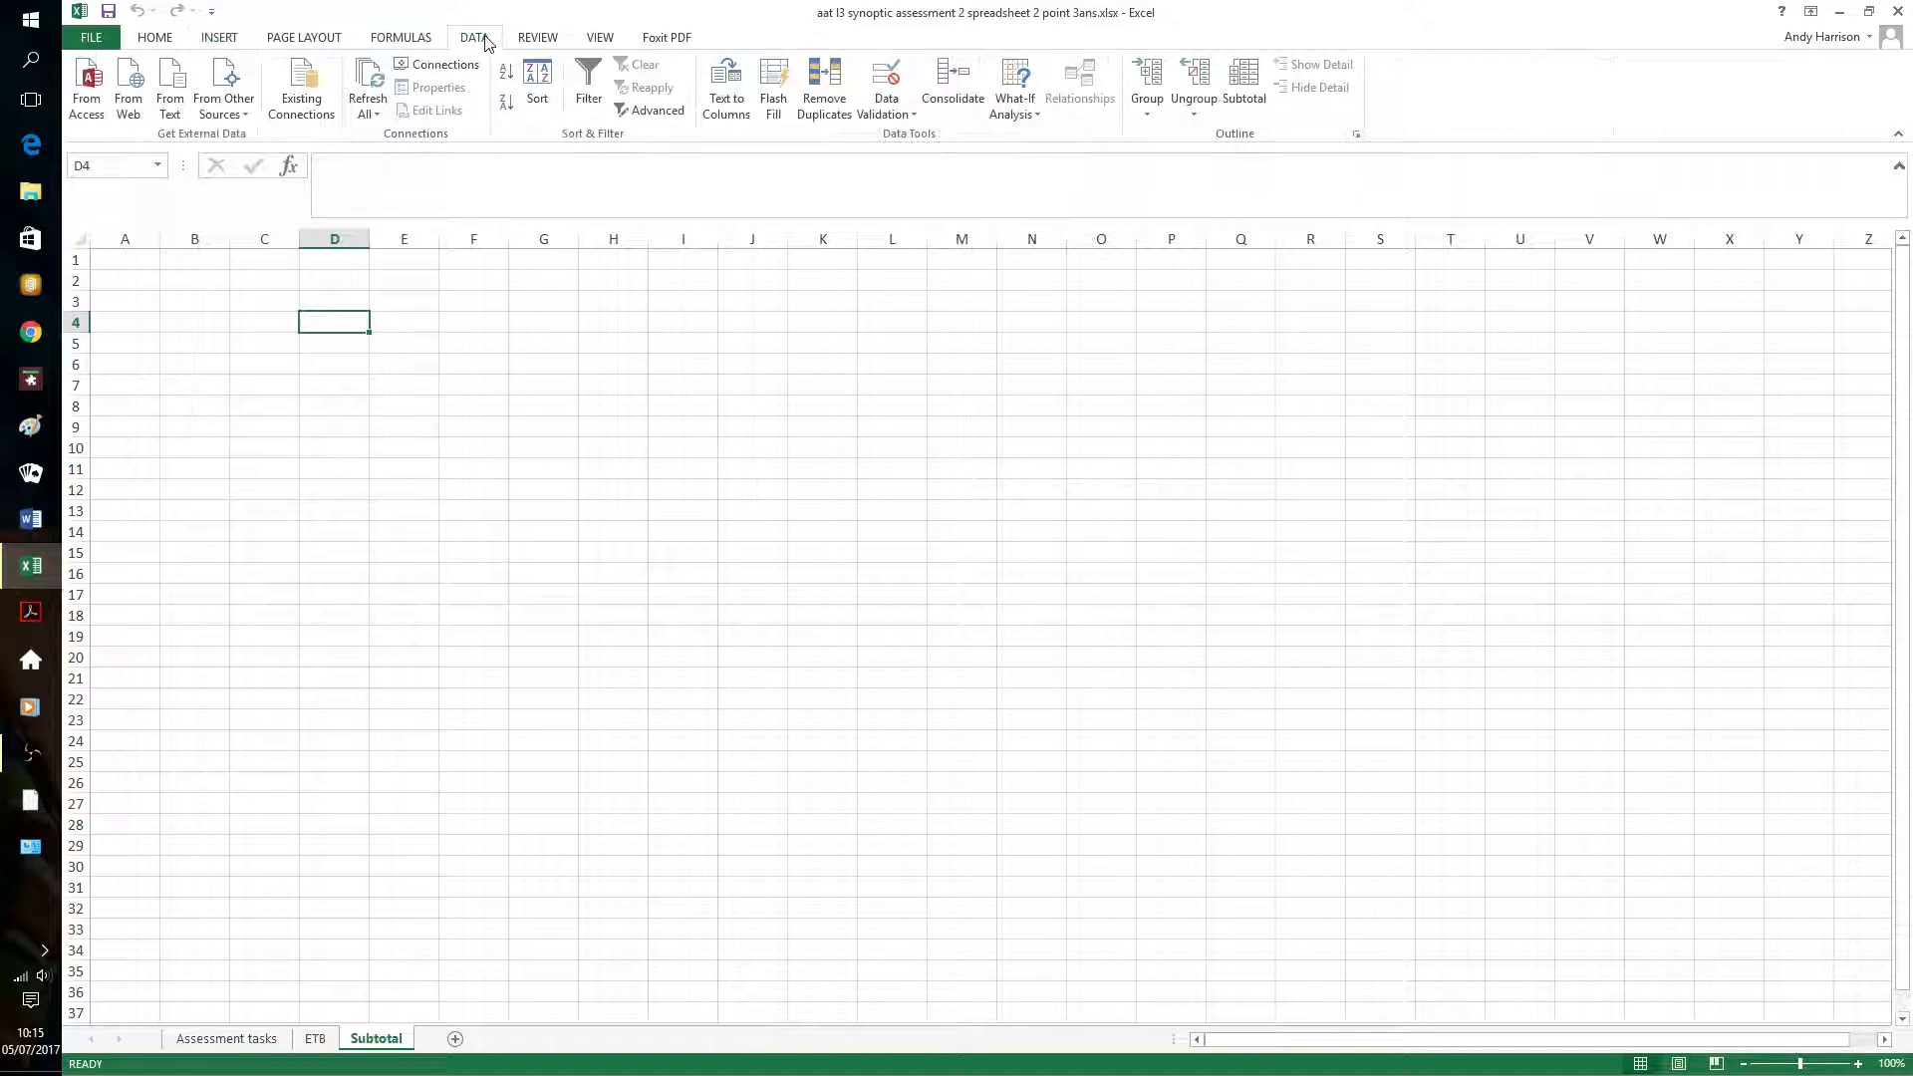
click(176, 94)
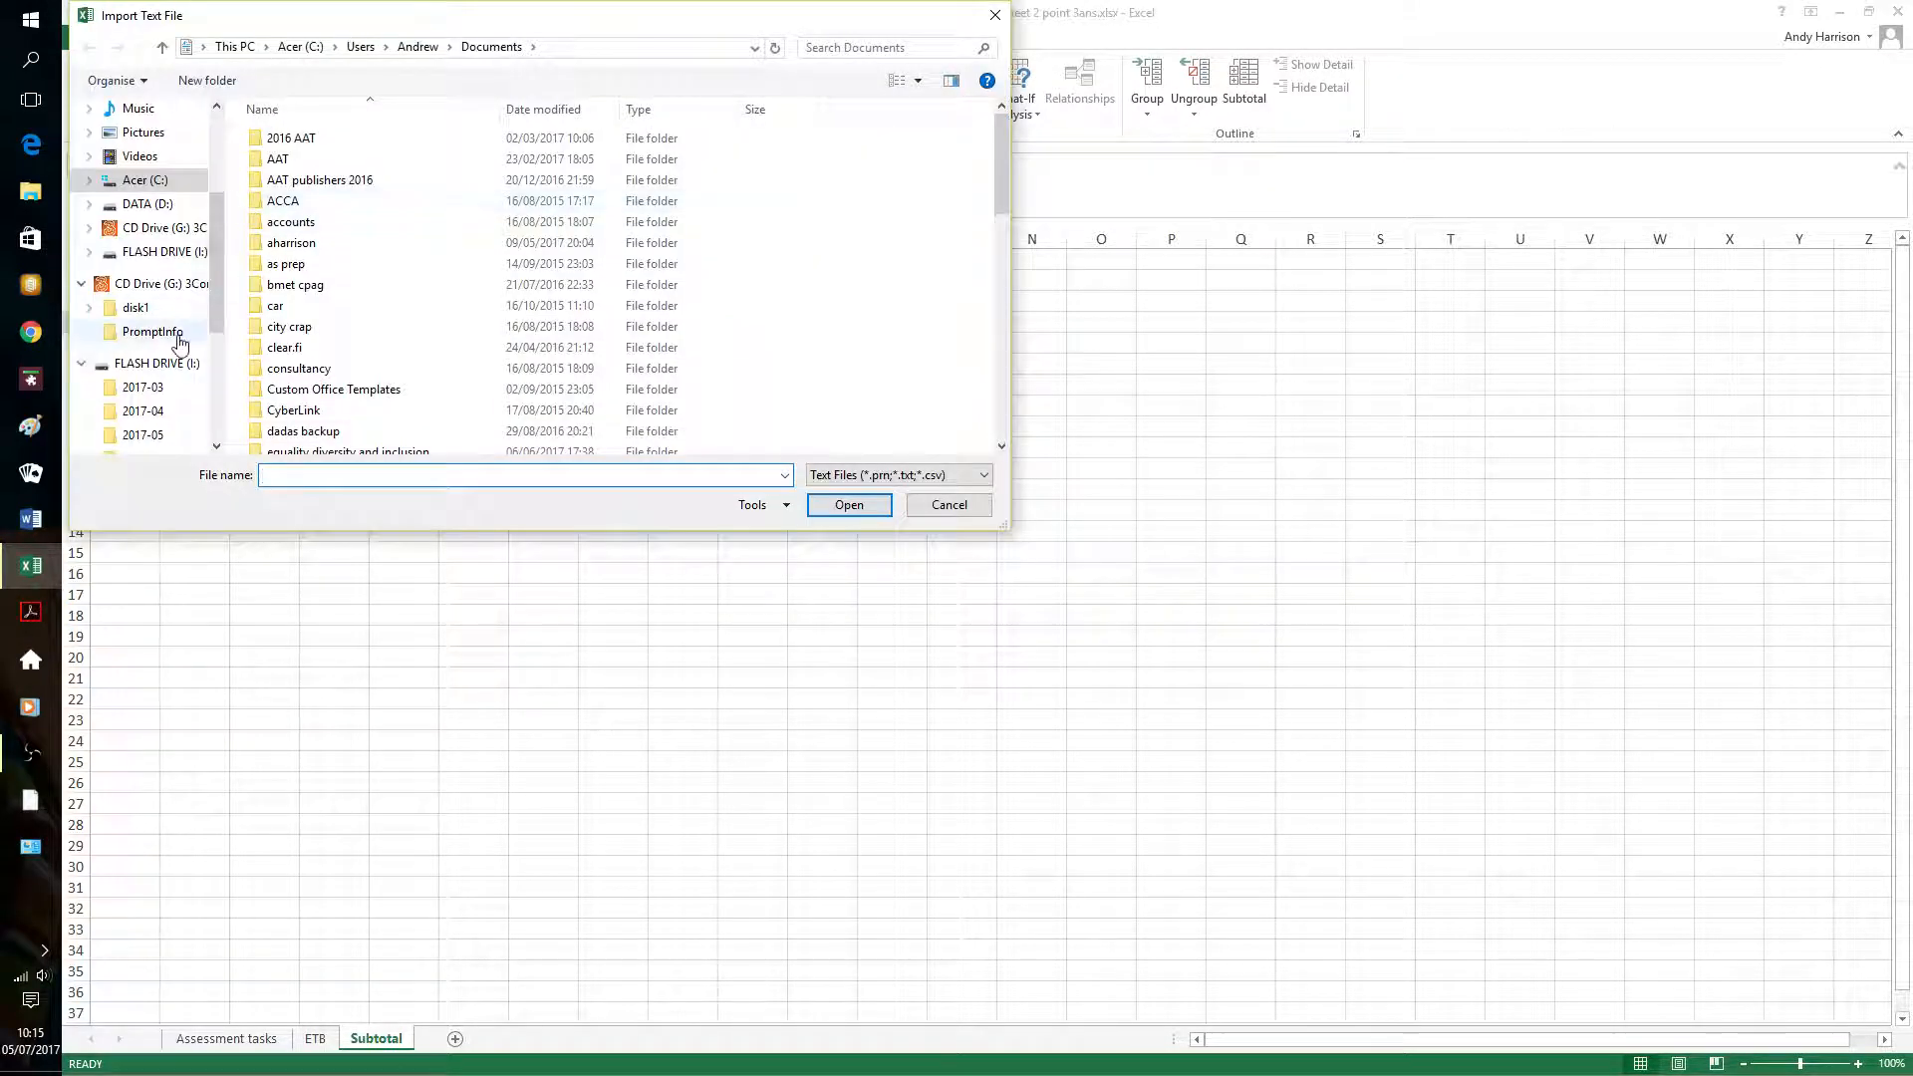
click(152, 363)
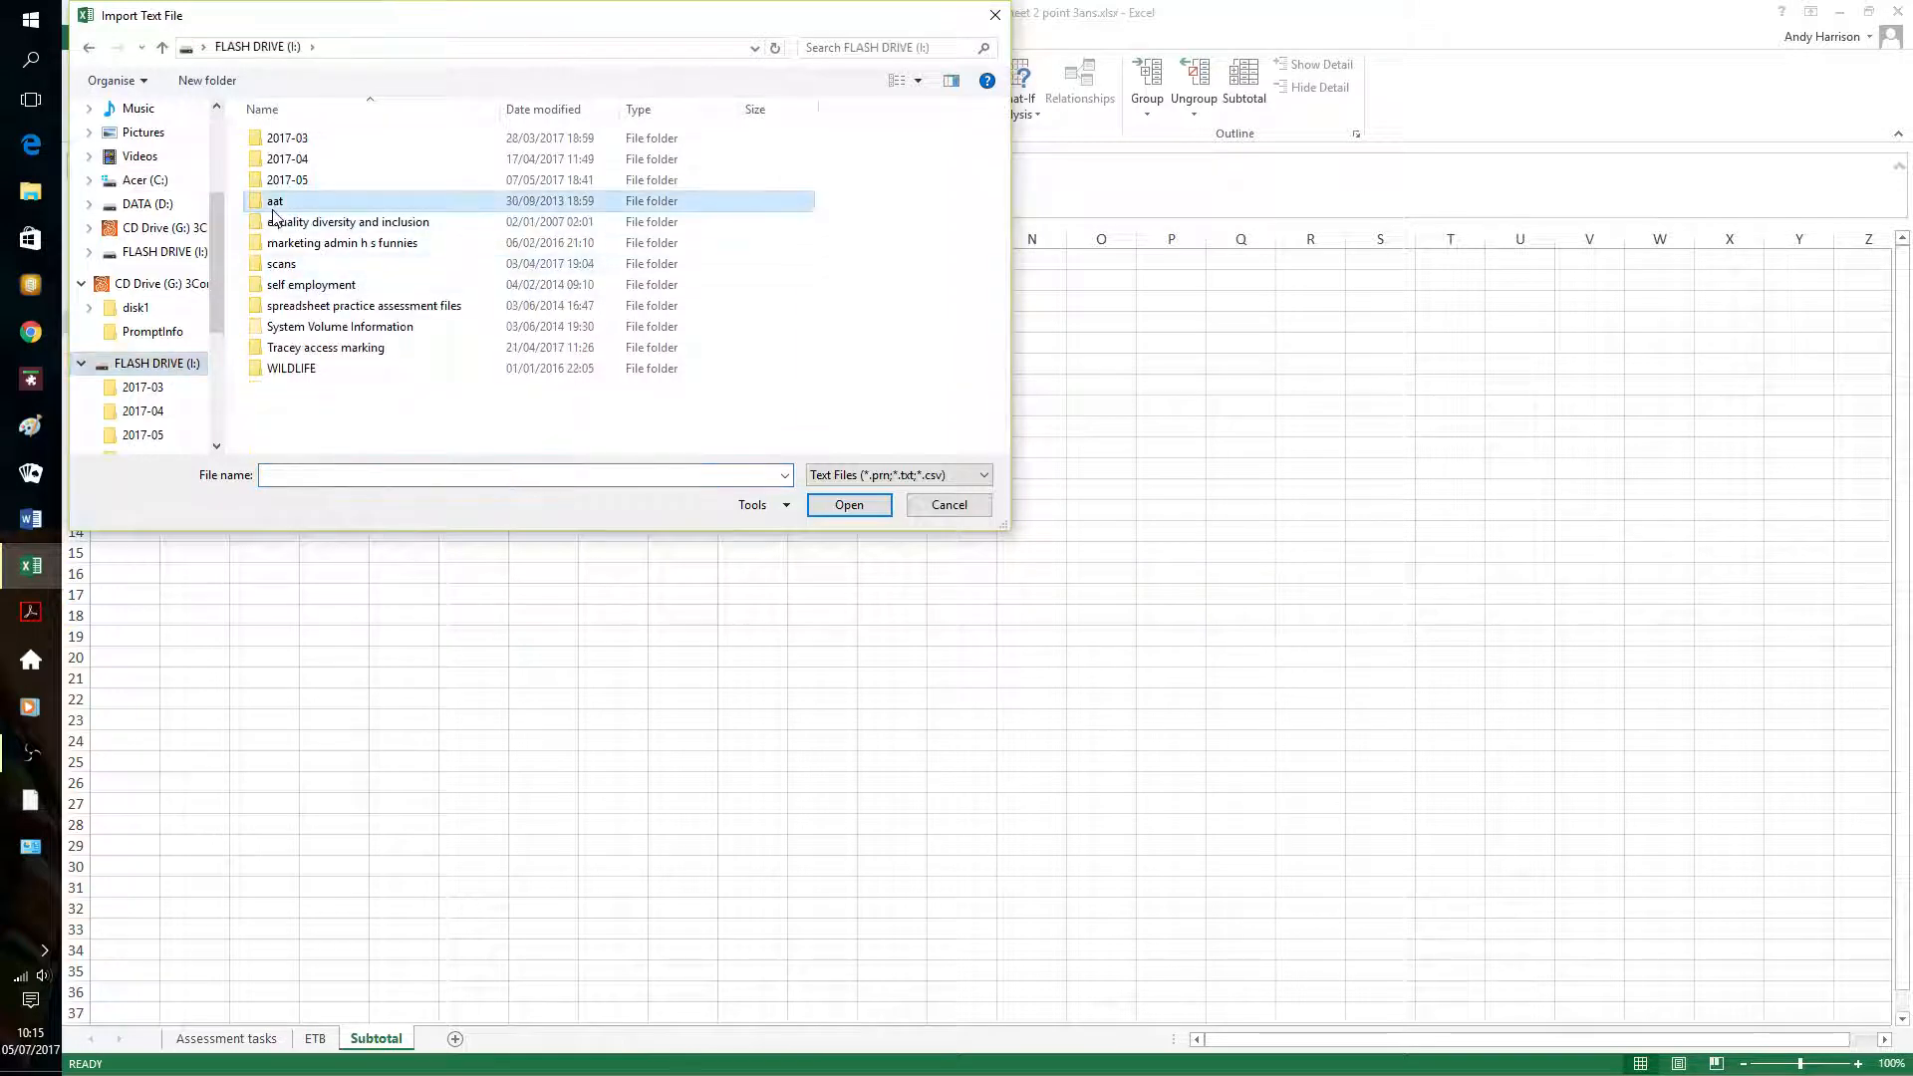
double_click(289, 202)
double_click(355, 262)
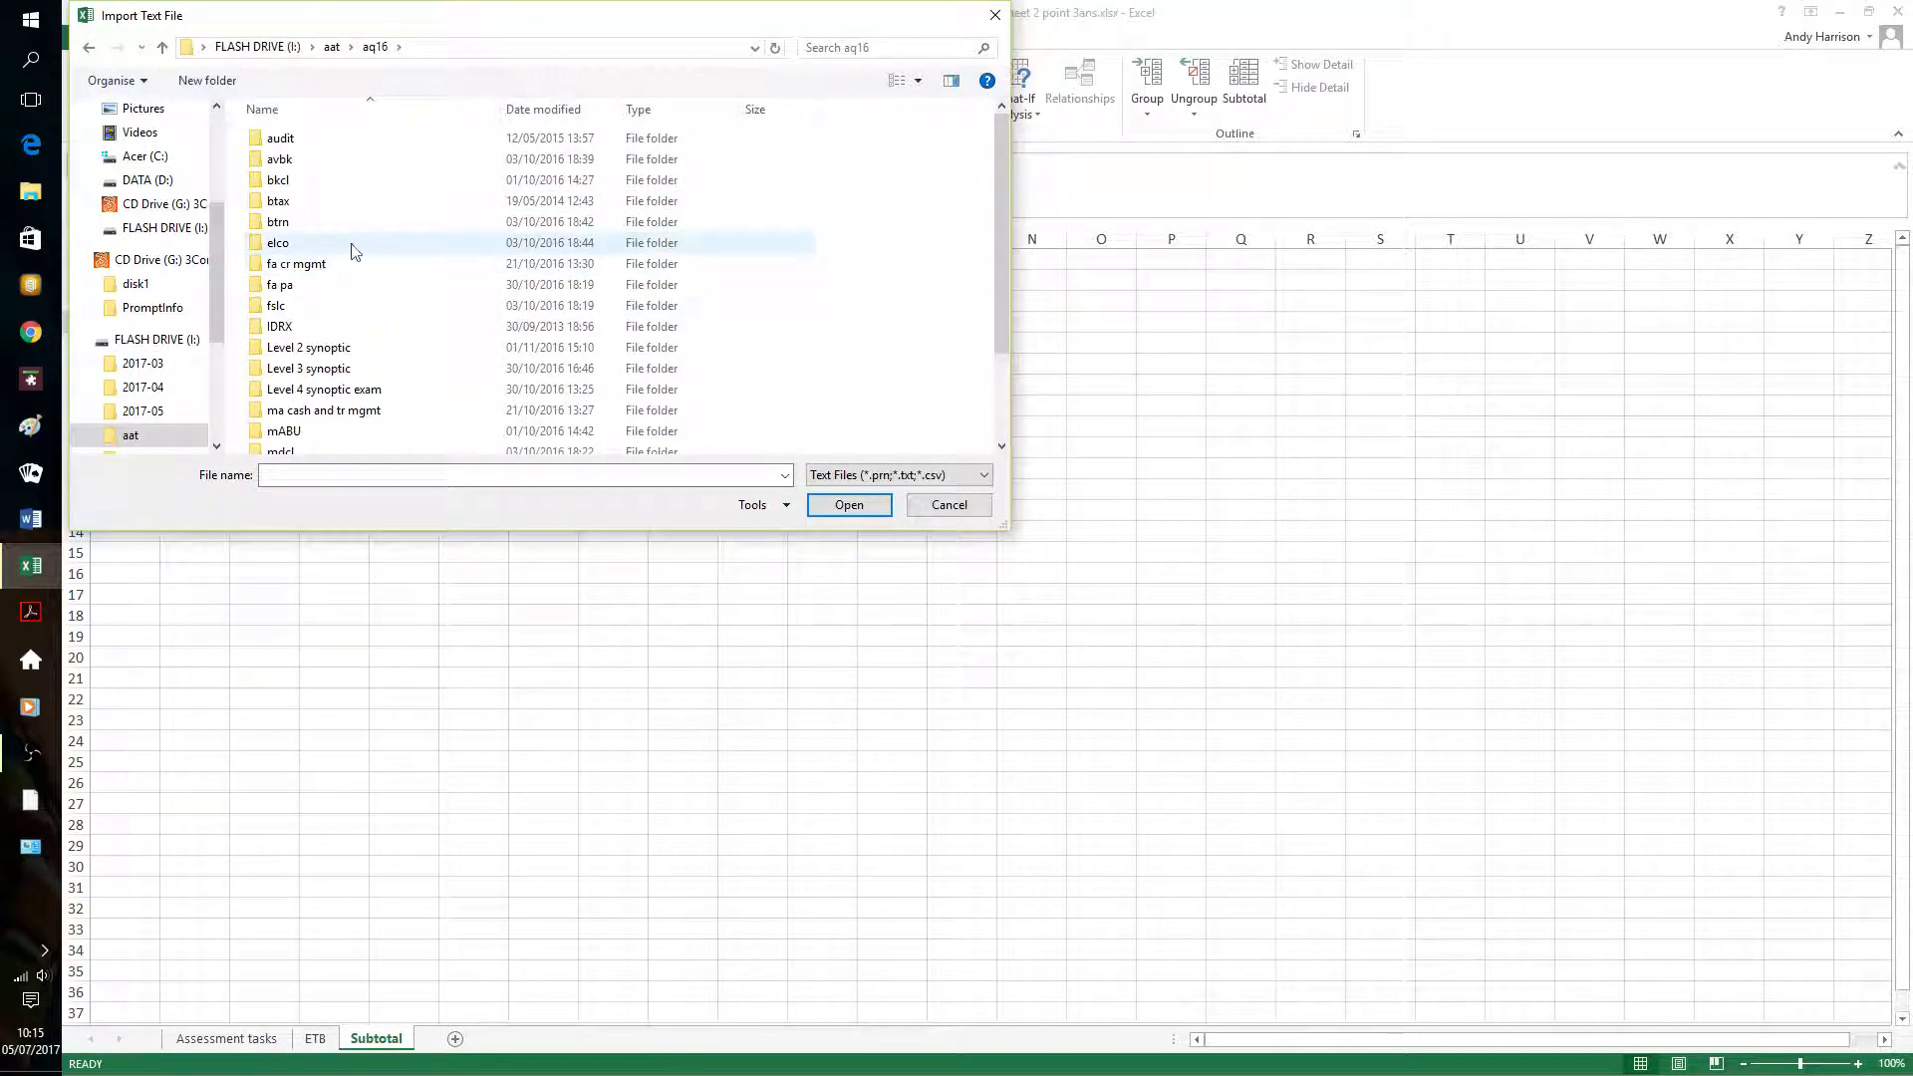
double_click(350, 371)
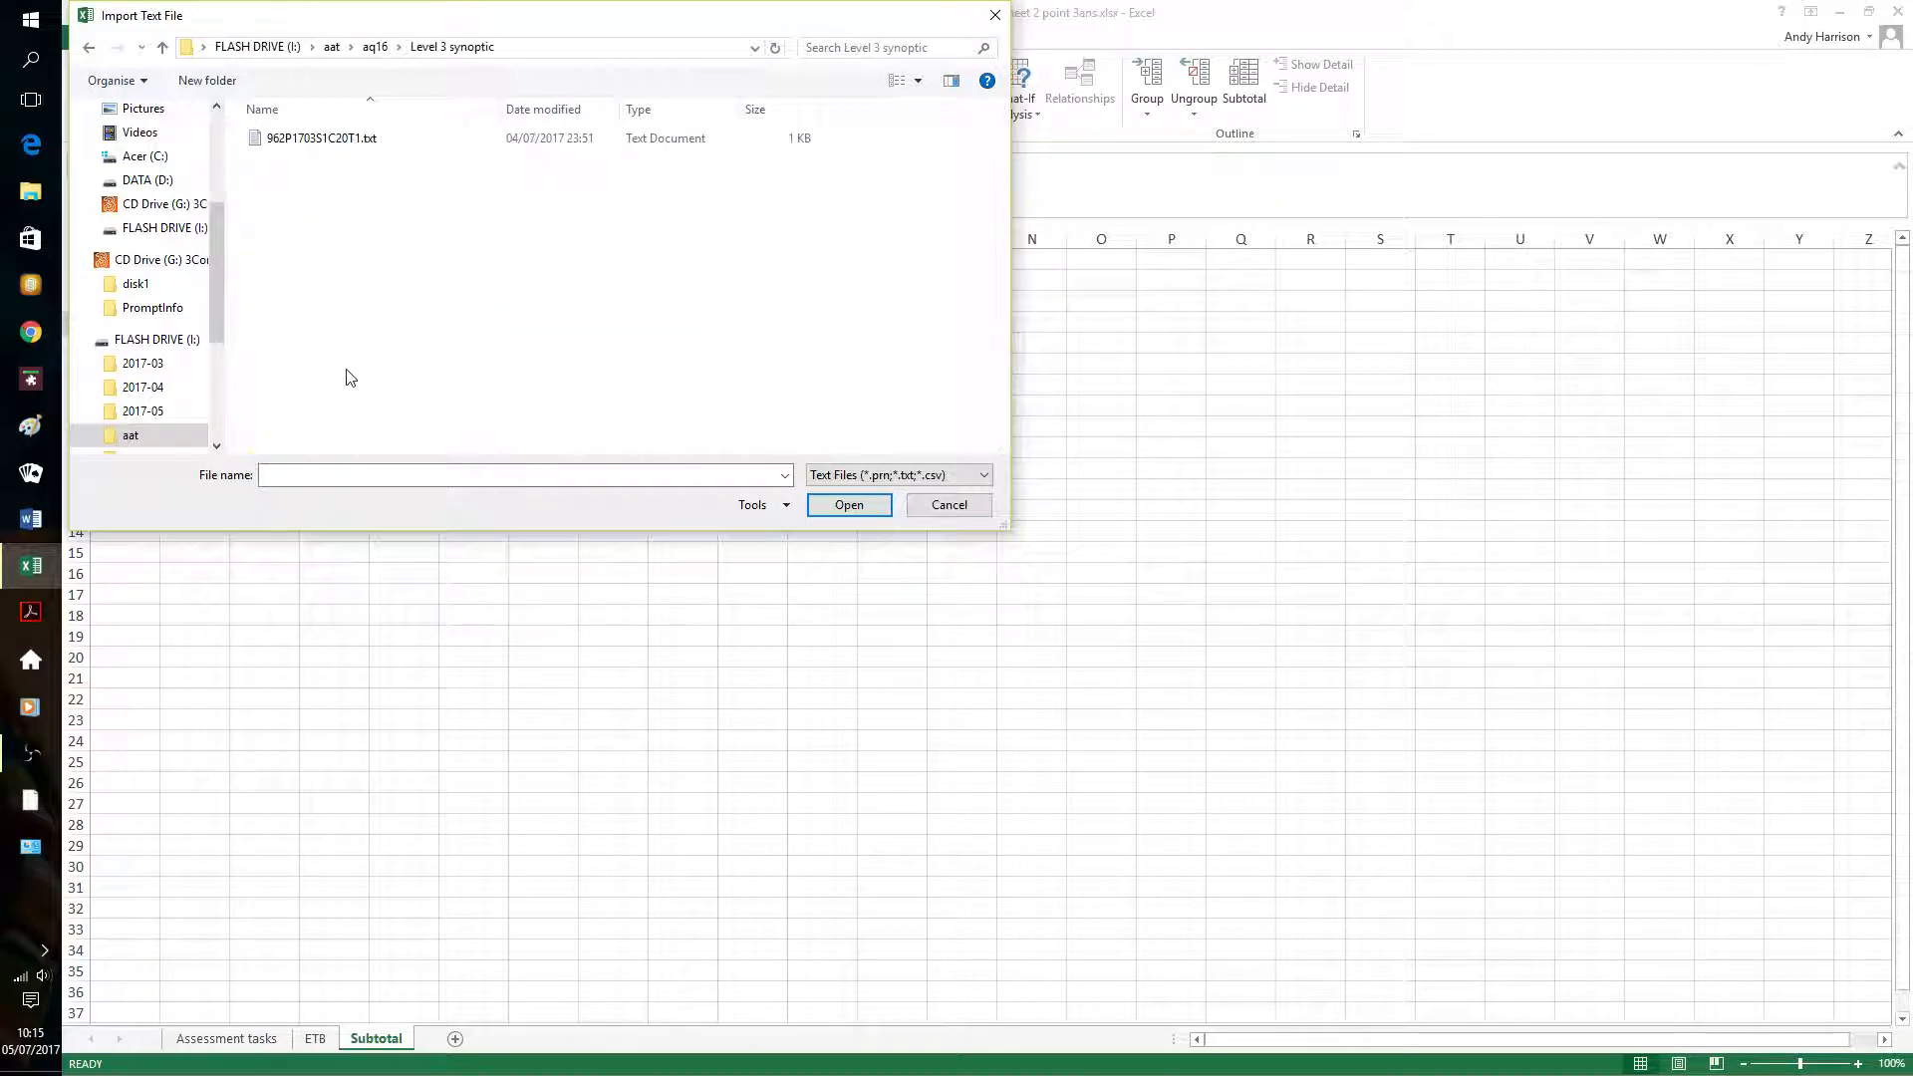
click(358, 140)
click(852, 504)
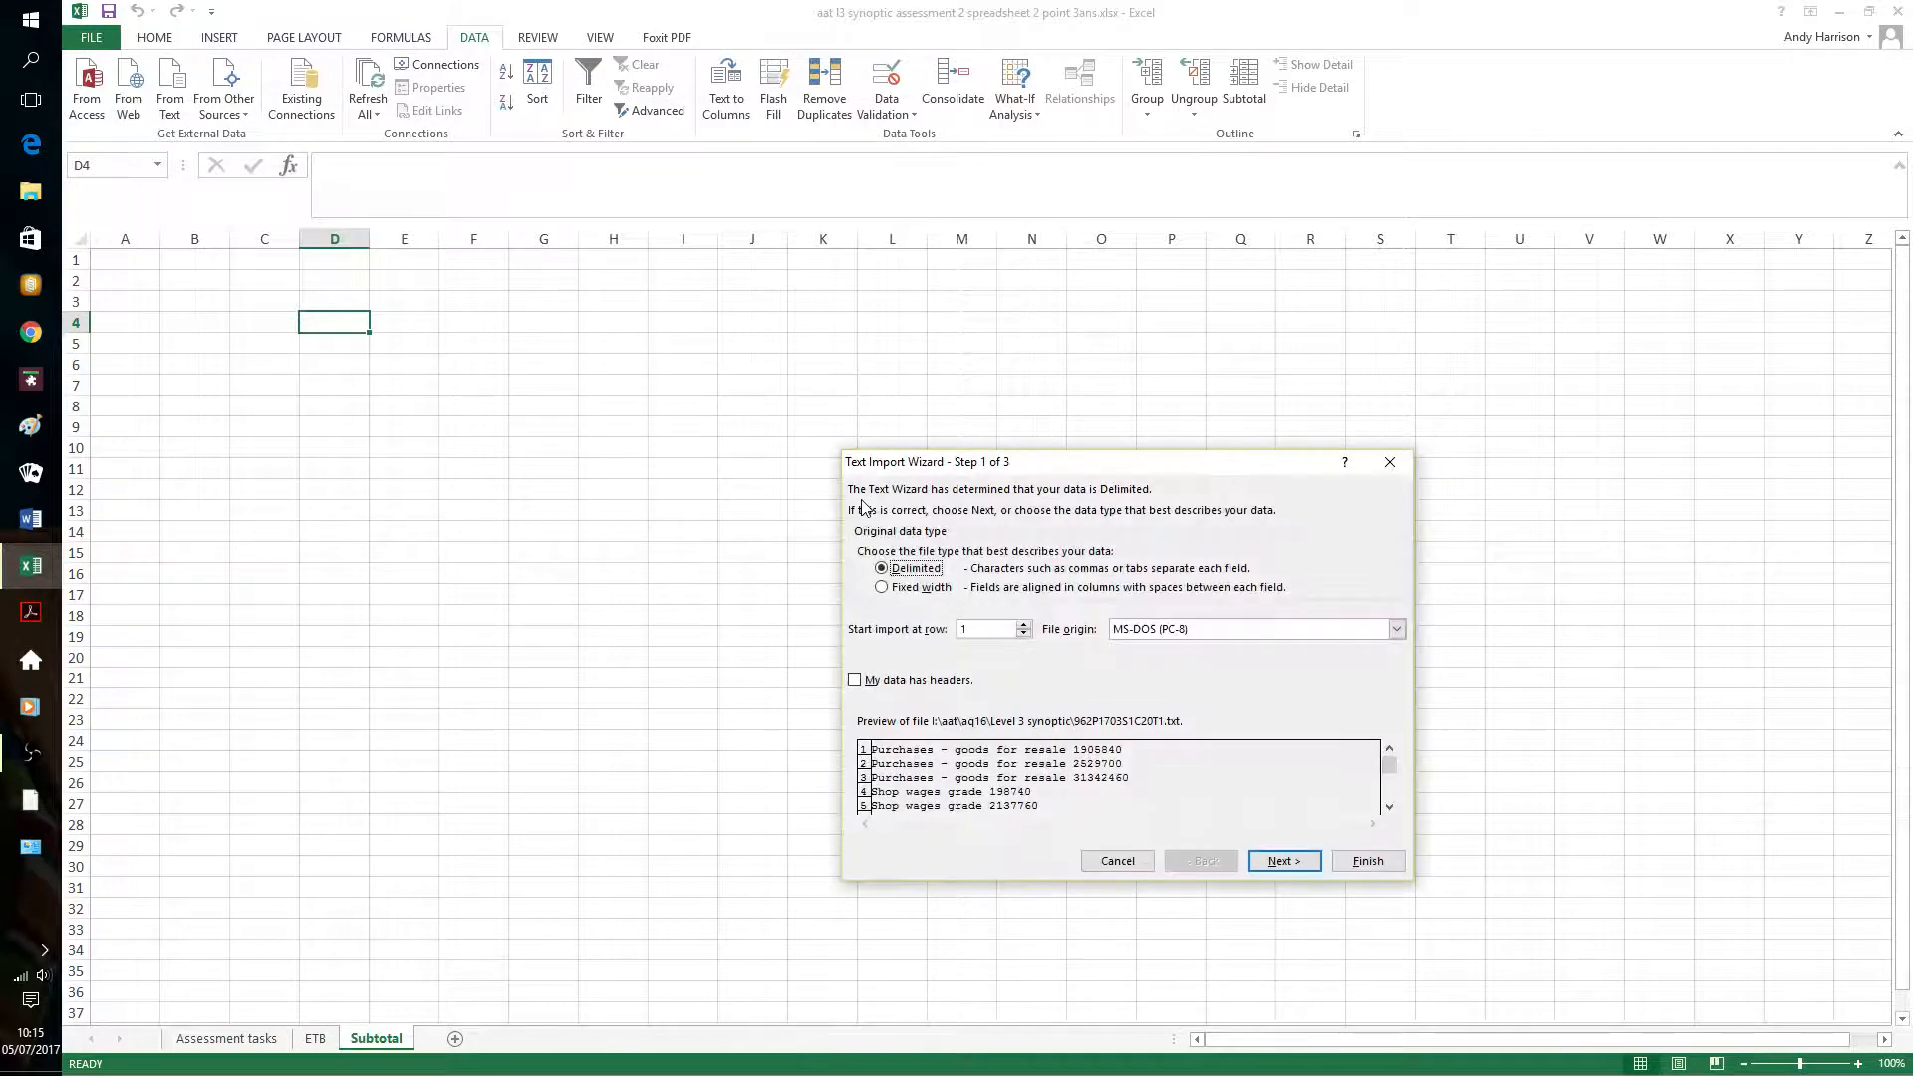
Import the text file as tab-delimited data into the existing Subtotal worksheet at D4
click(1298, 863)
click(1285, 863)
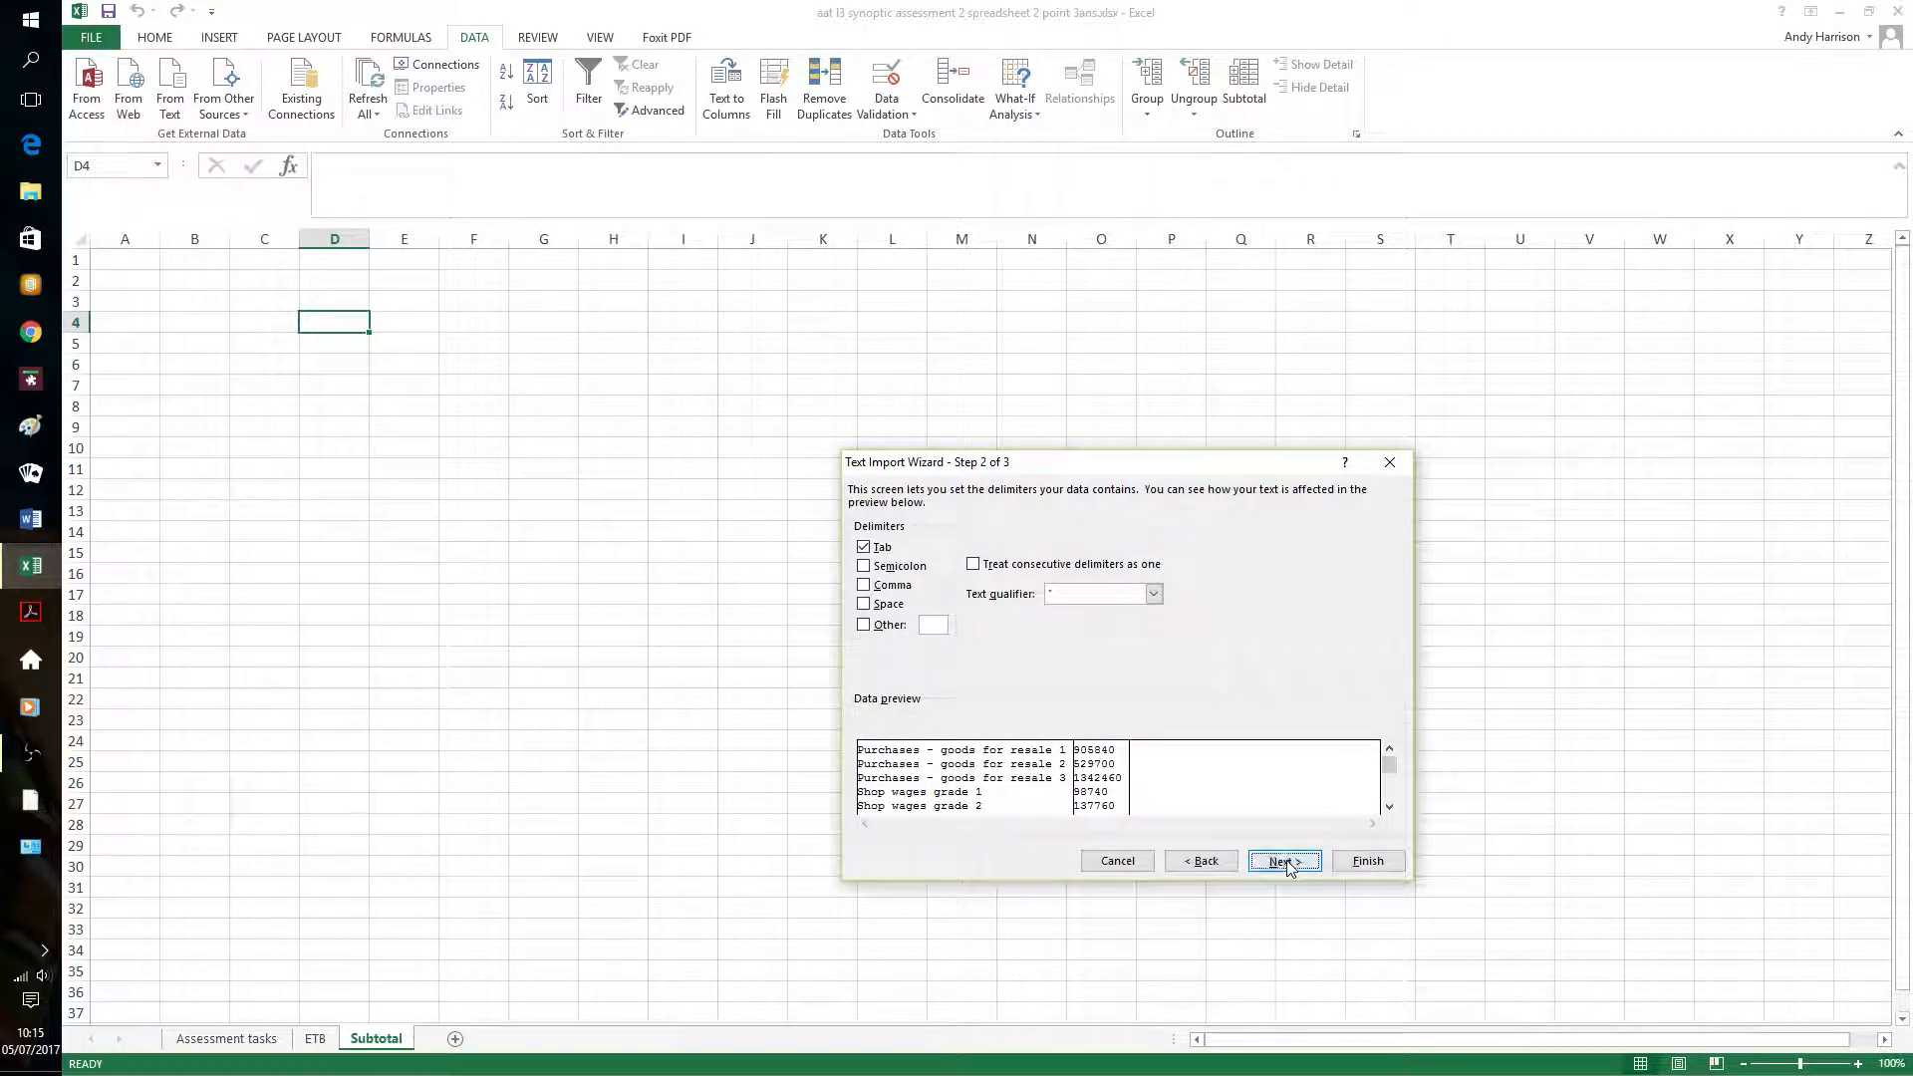
click(1365, 863)
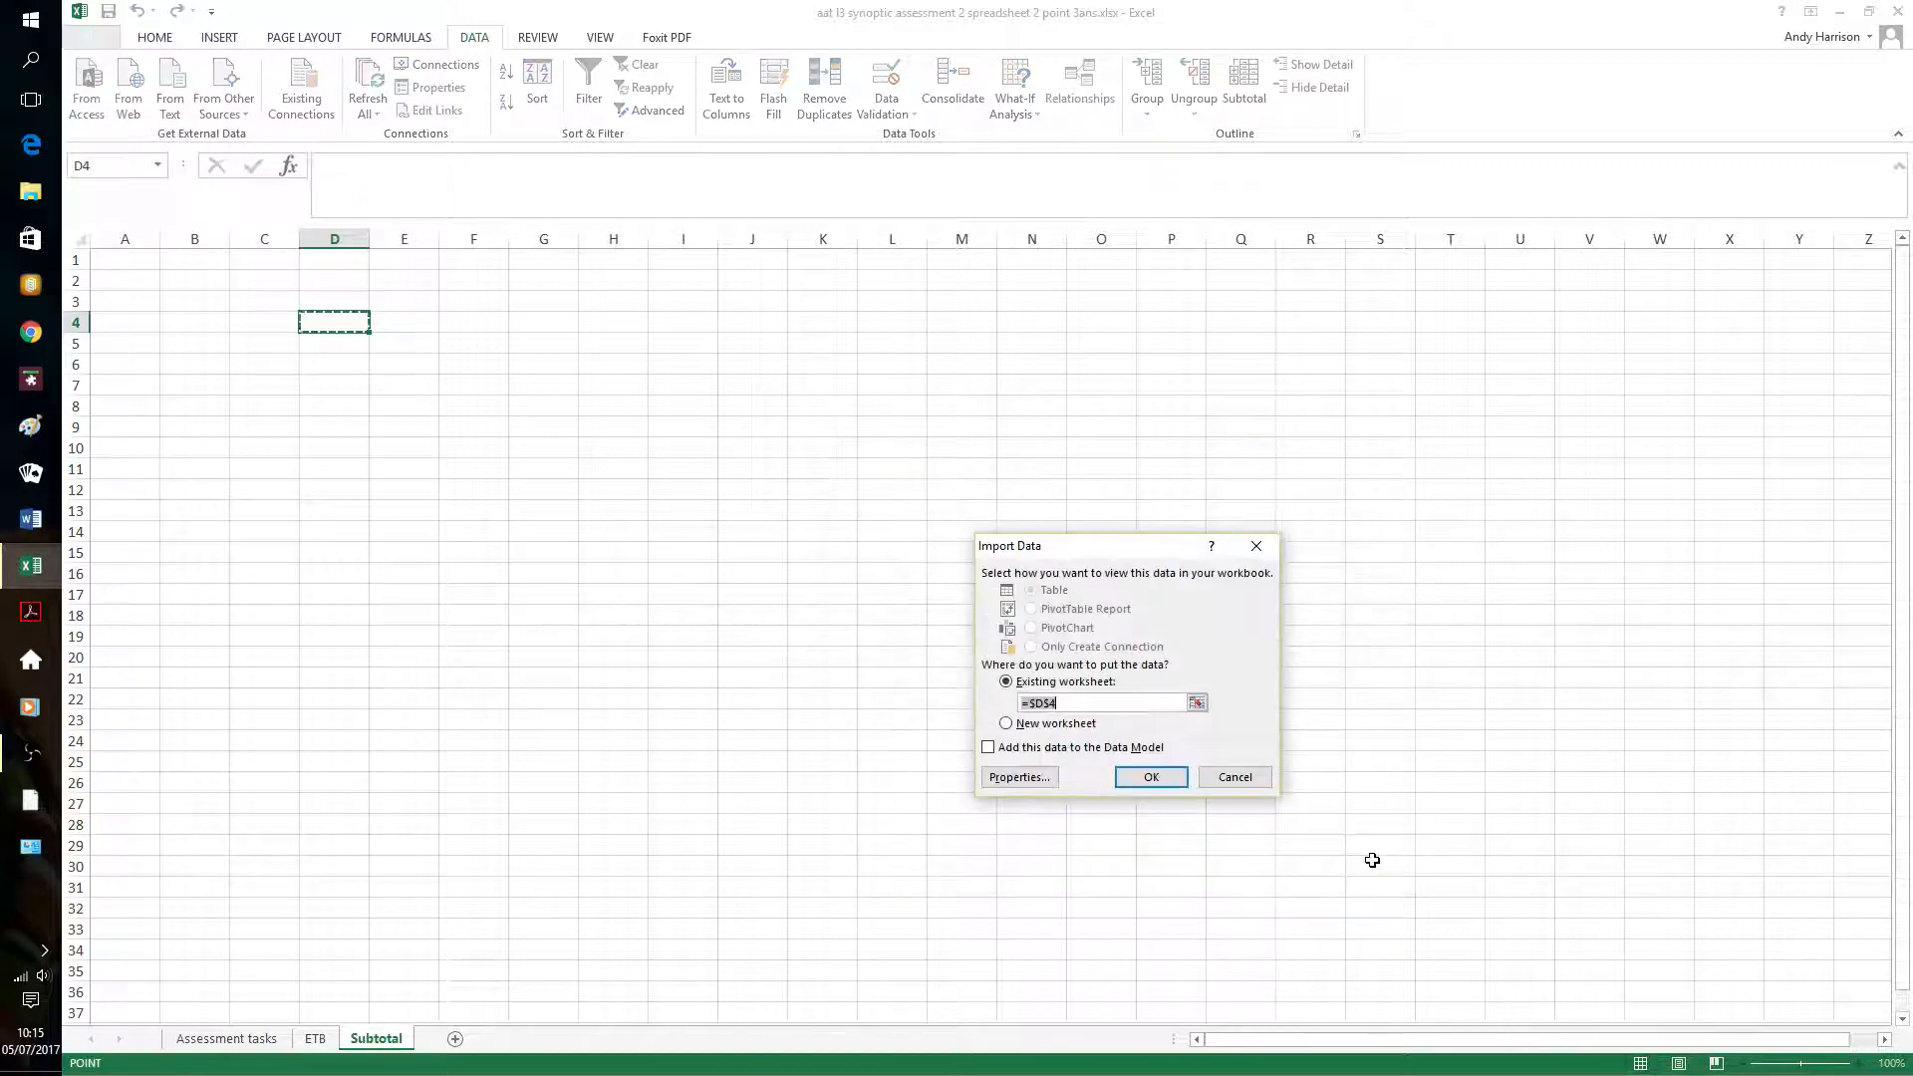
click(1151, 777)
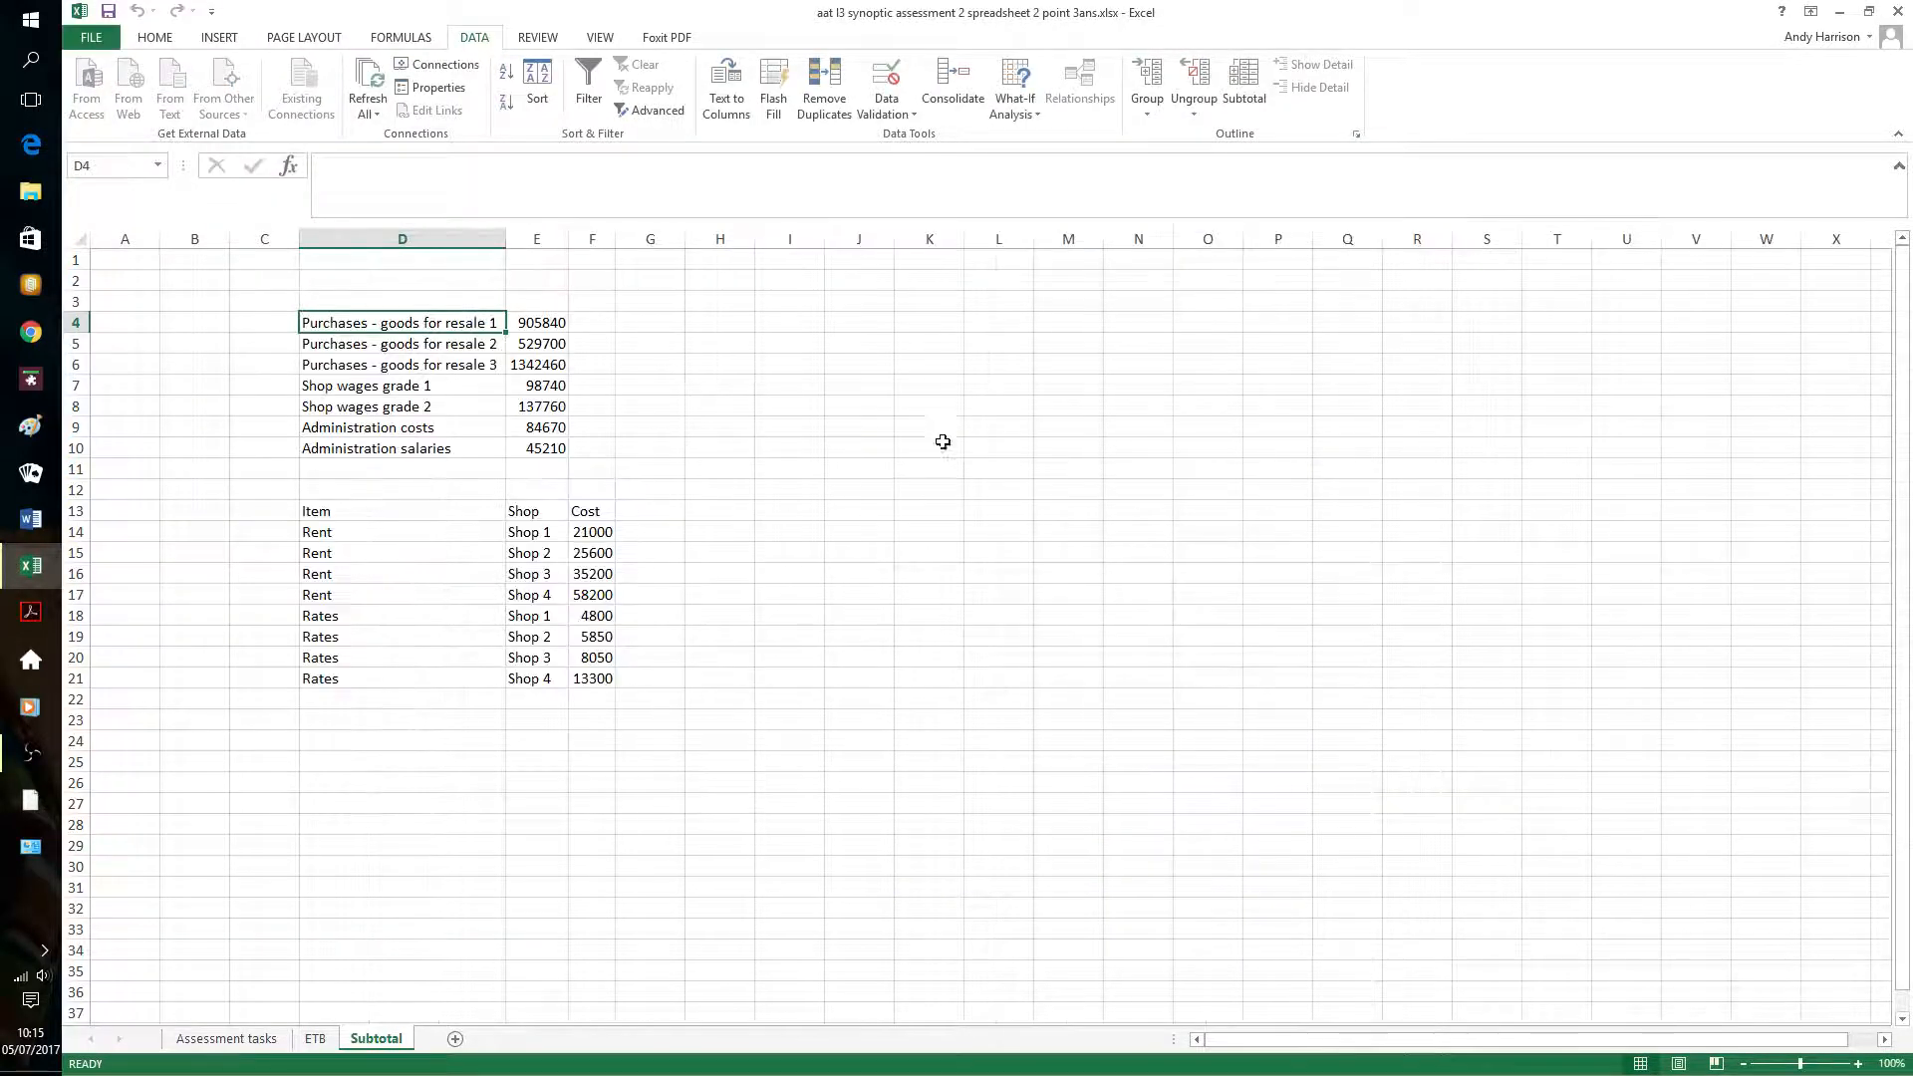
drag(943, 440, 943, 436)
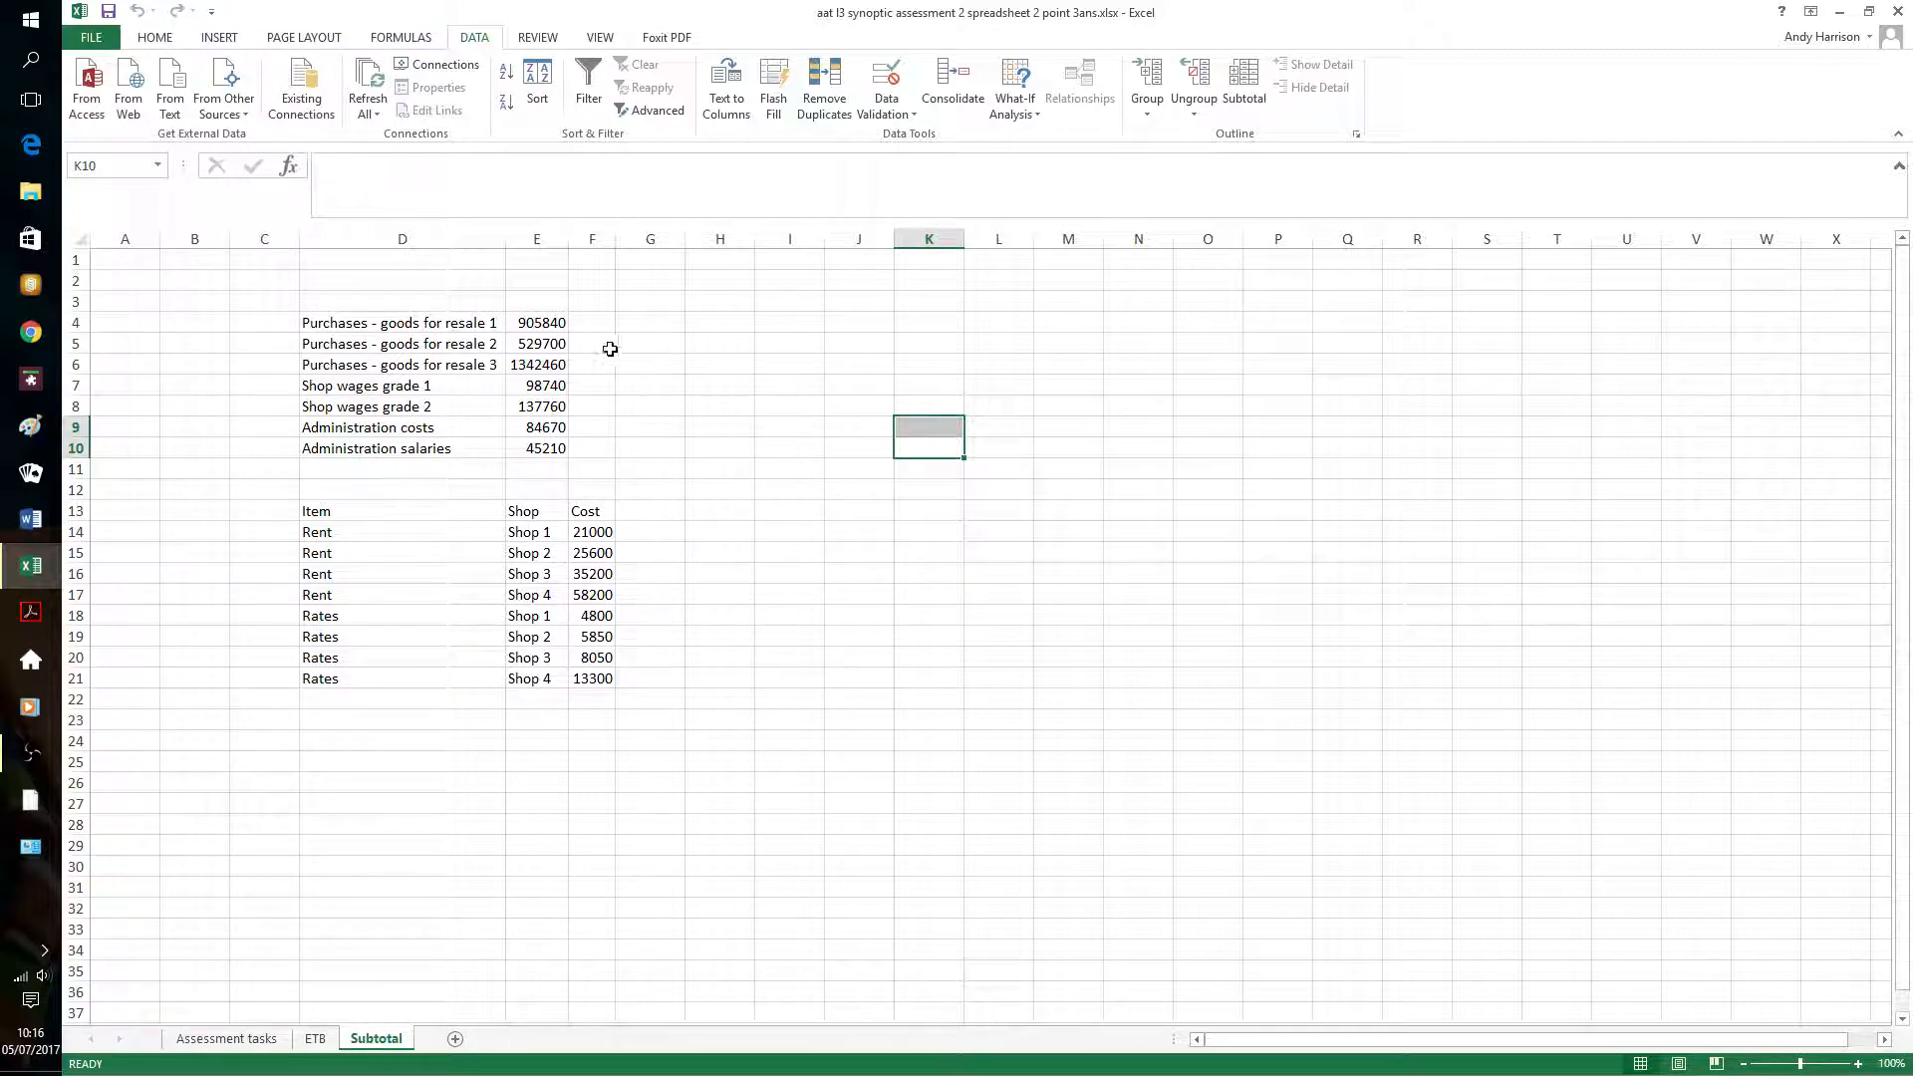
Copy the three purchases figures in Subtotal E4:E6 and paste them as links into the ETB ledger debit cells B11:B13
drag(546, 321, 547, 363)
key(ctrl+c)
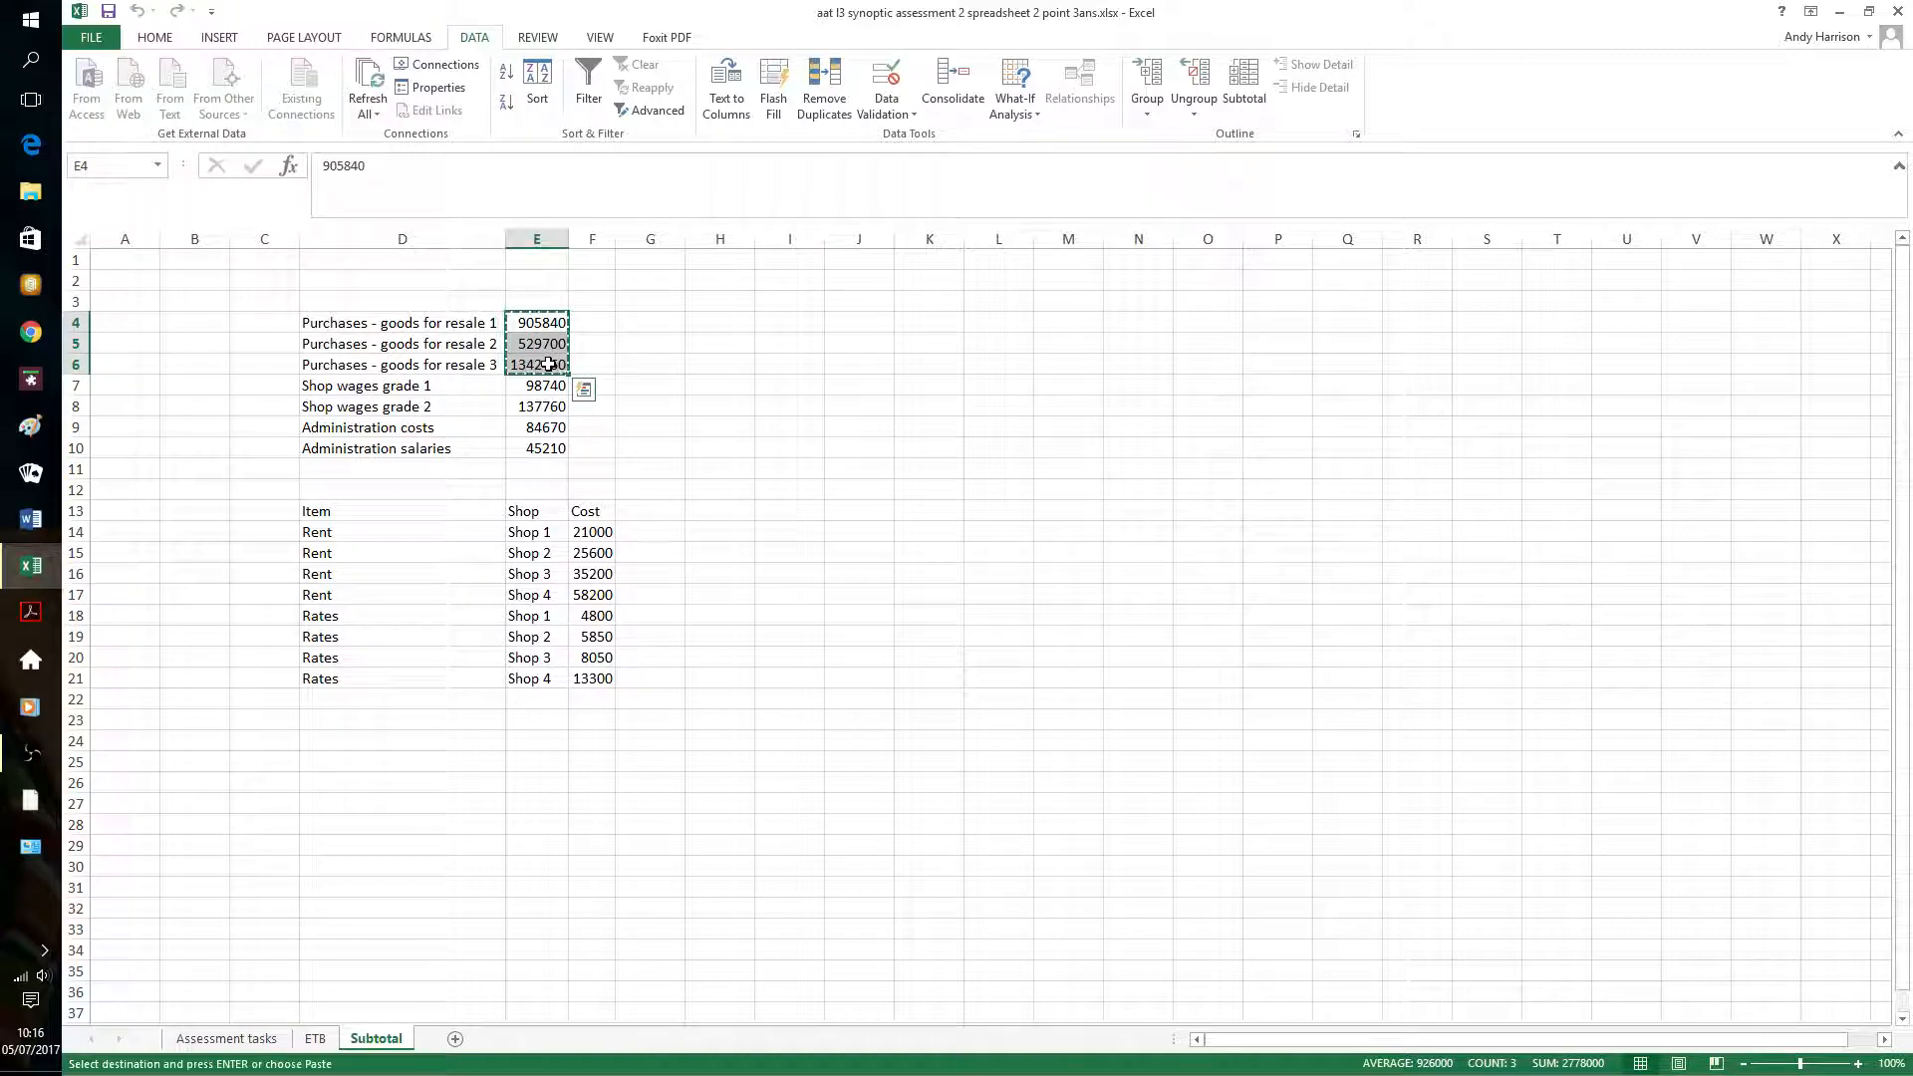
click(314, 1039)
drag(345, 451, 336, 488)
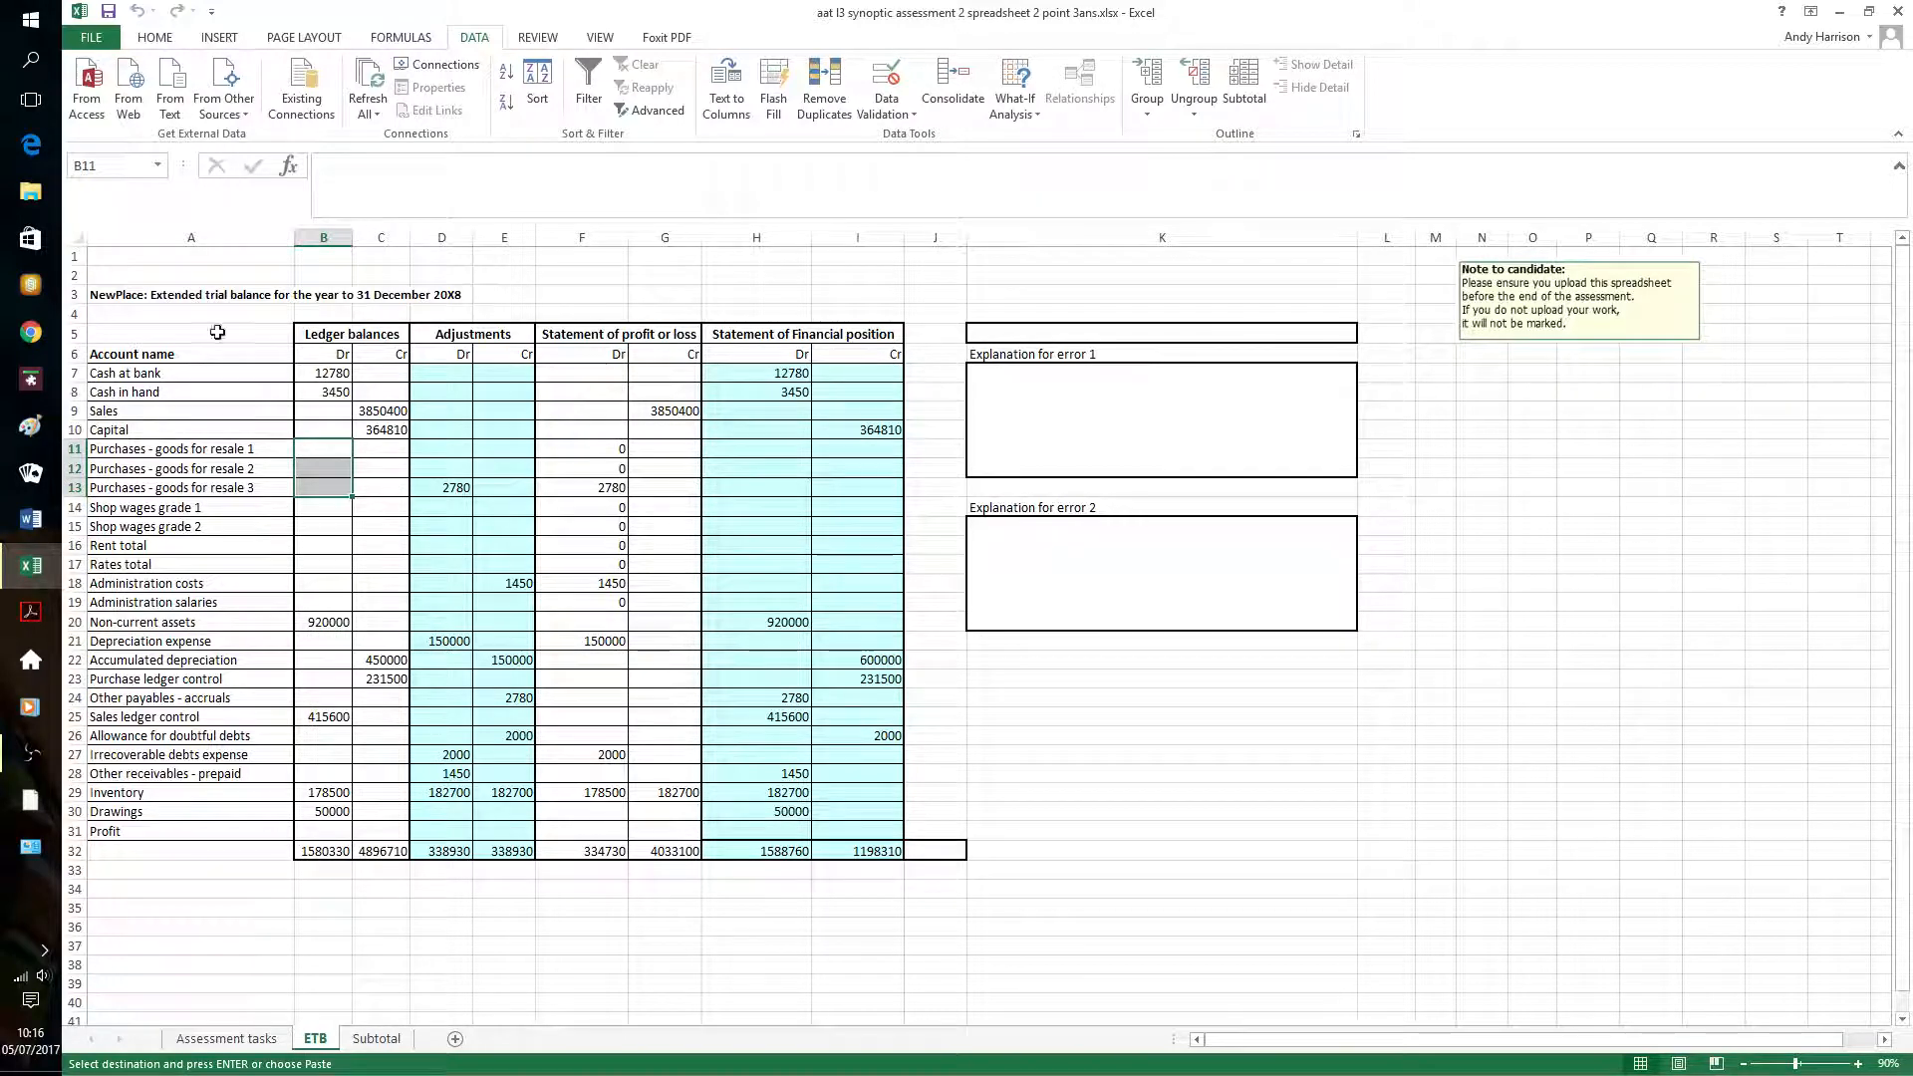
click(159, 39)
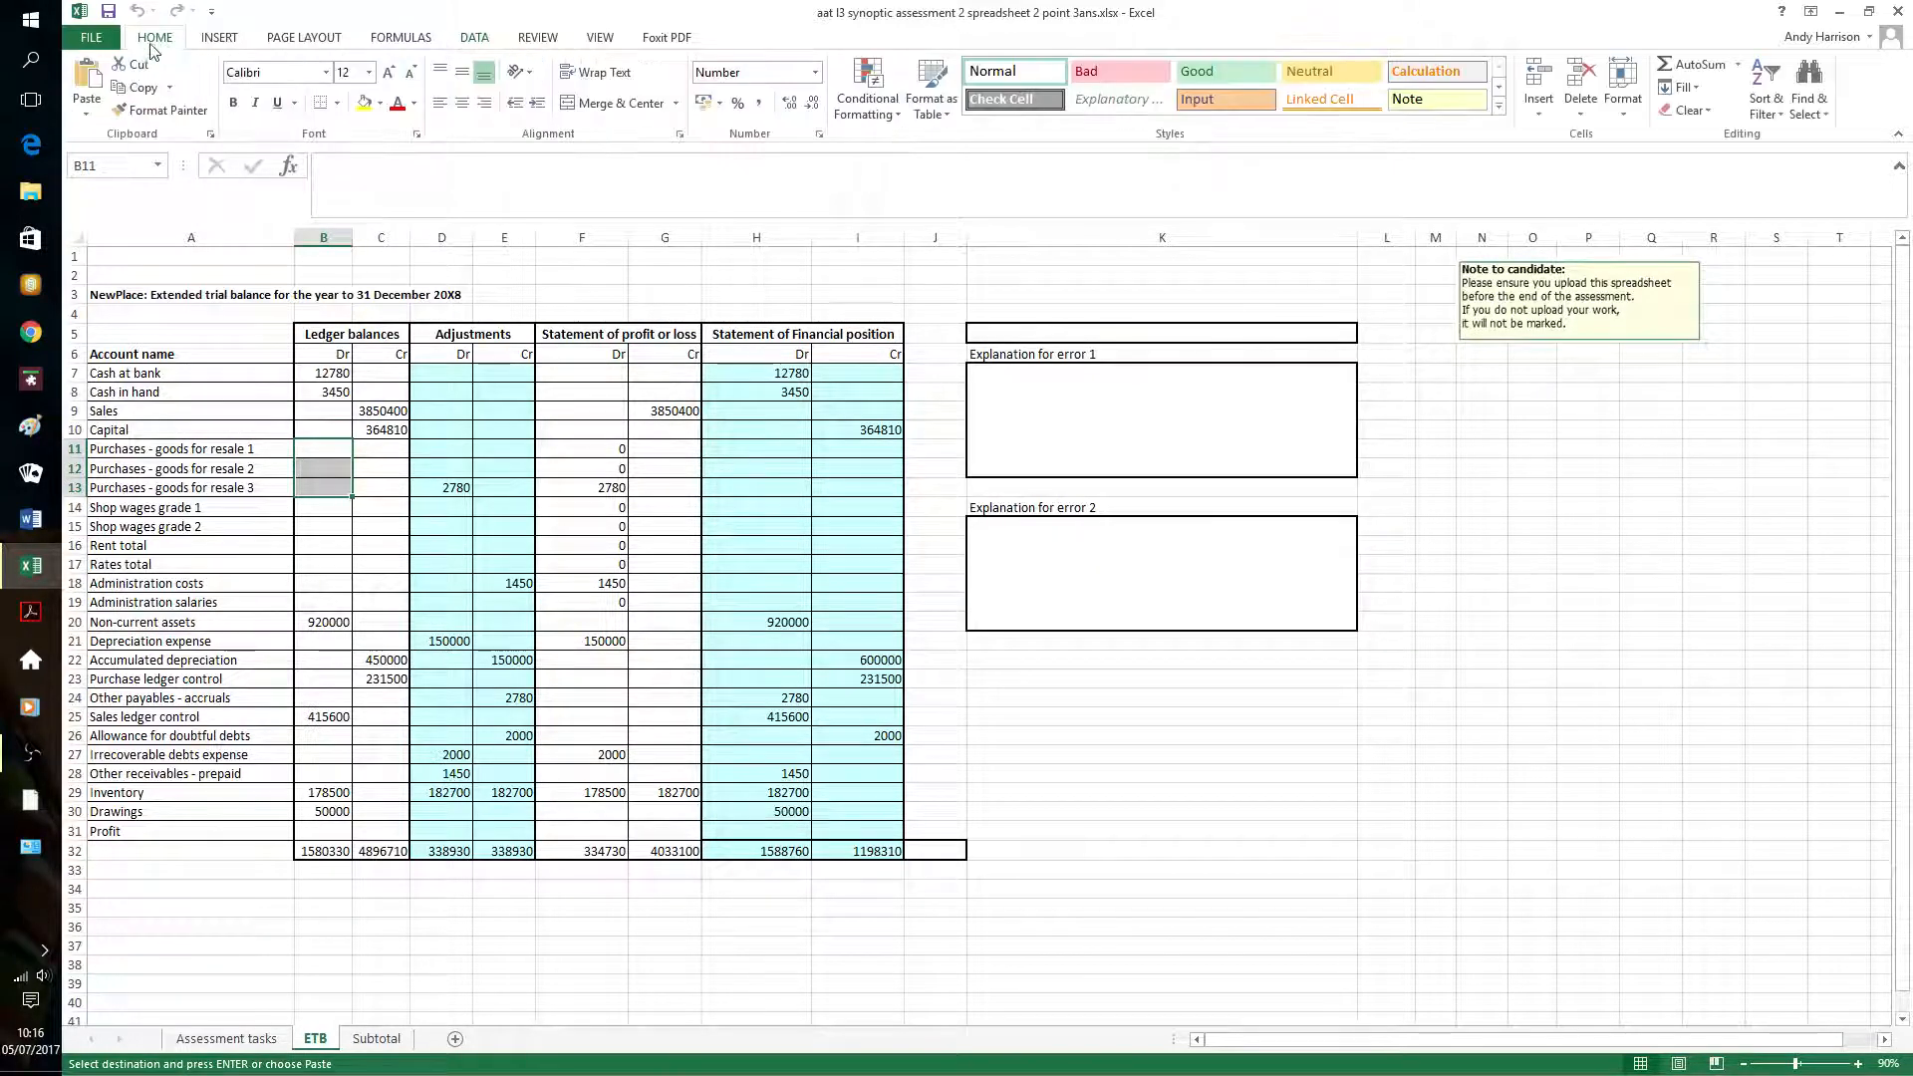
click(86, 112)
click(113, 297)
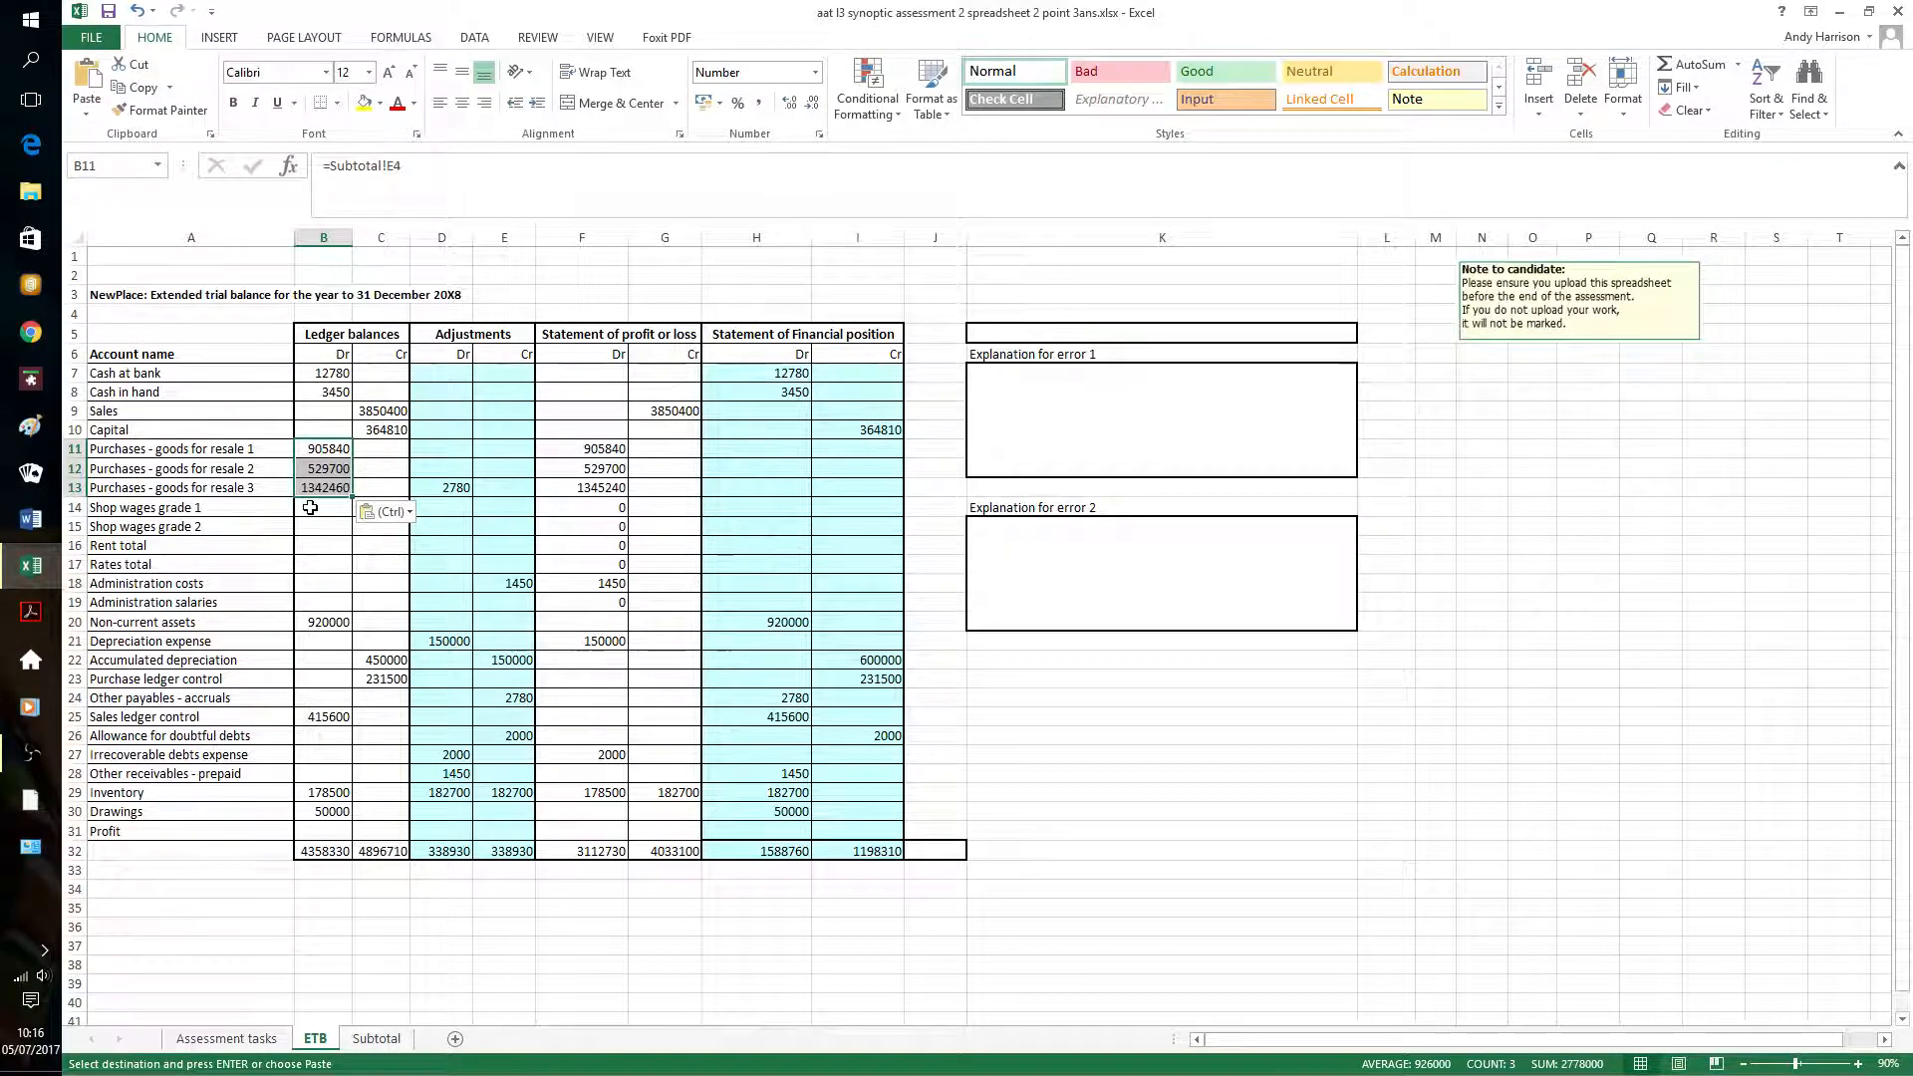
Copy the two shop wages figures in Subtotal E7:E8 and paste them as links into the ETB ledger debit cells B14:B15
drag(310, 507, 311, 528)
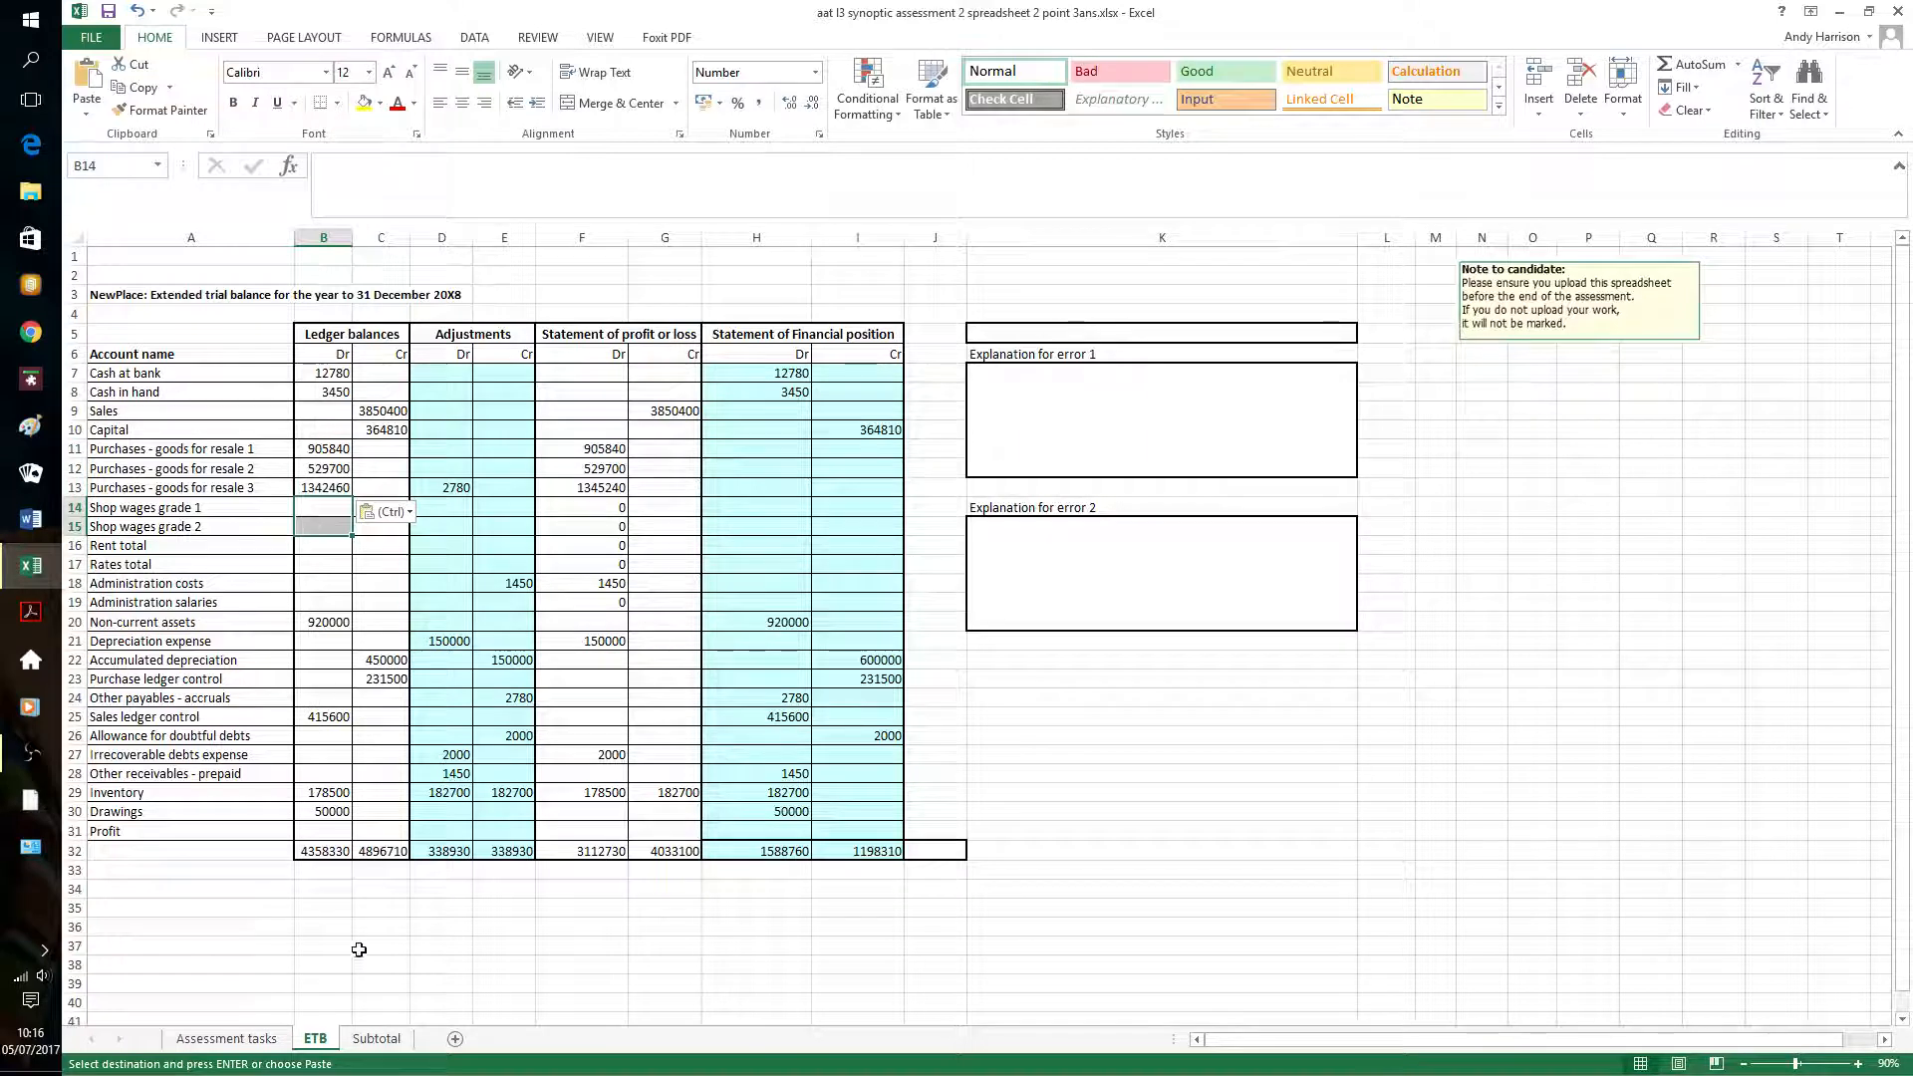
click(376, 1038)
mouse_move(548, 386)
mouse_down()
mouse_move(548, 429)
mouse_move(548, 403)
mouse_up()
key(ctrl+c)
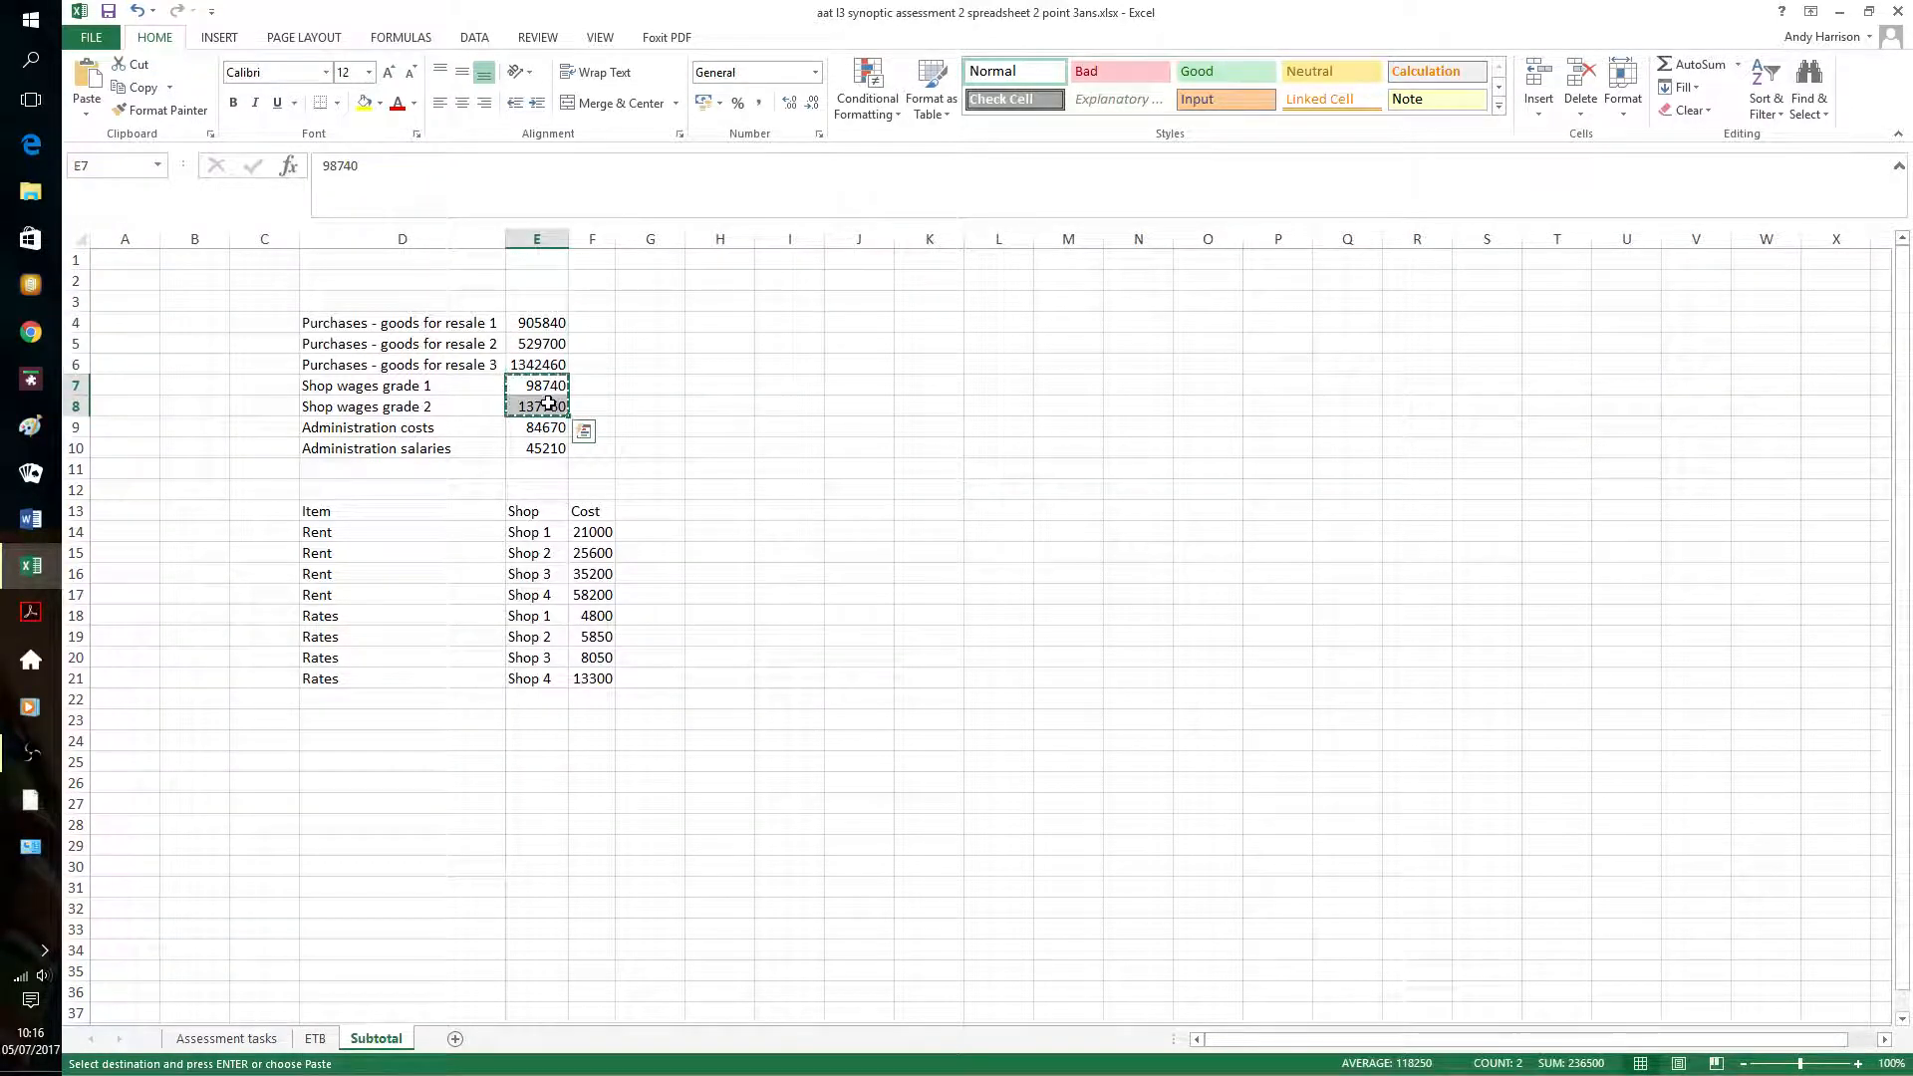
click(317, 1039)
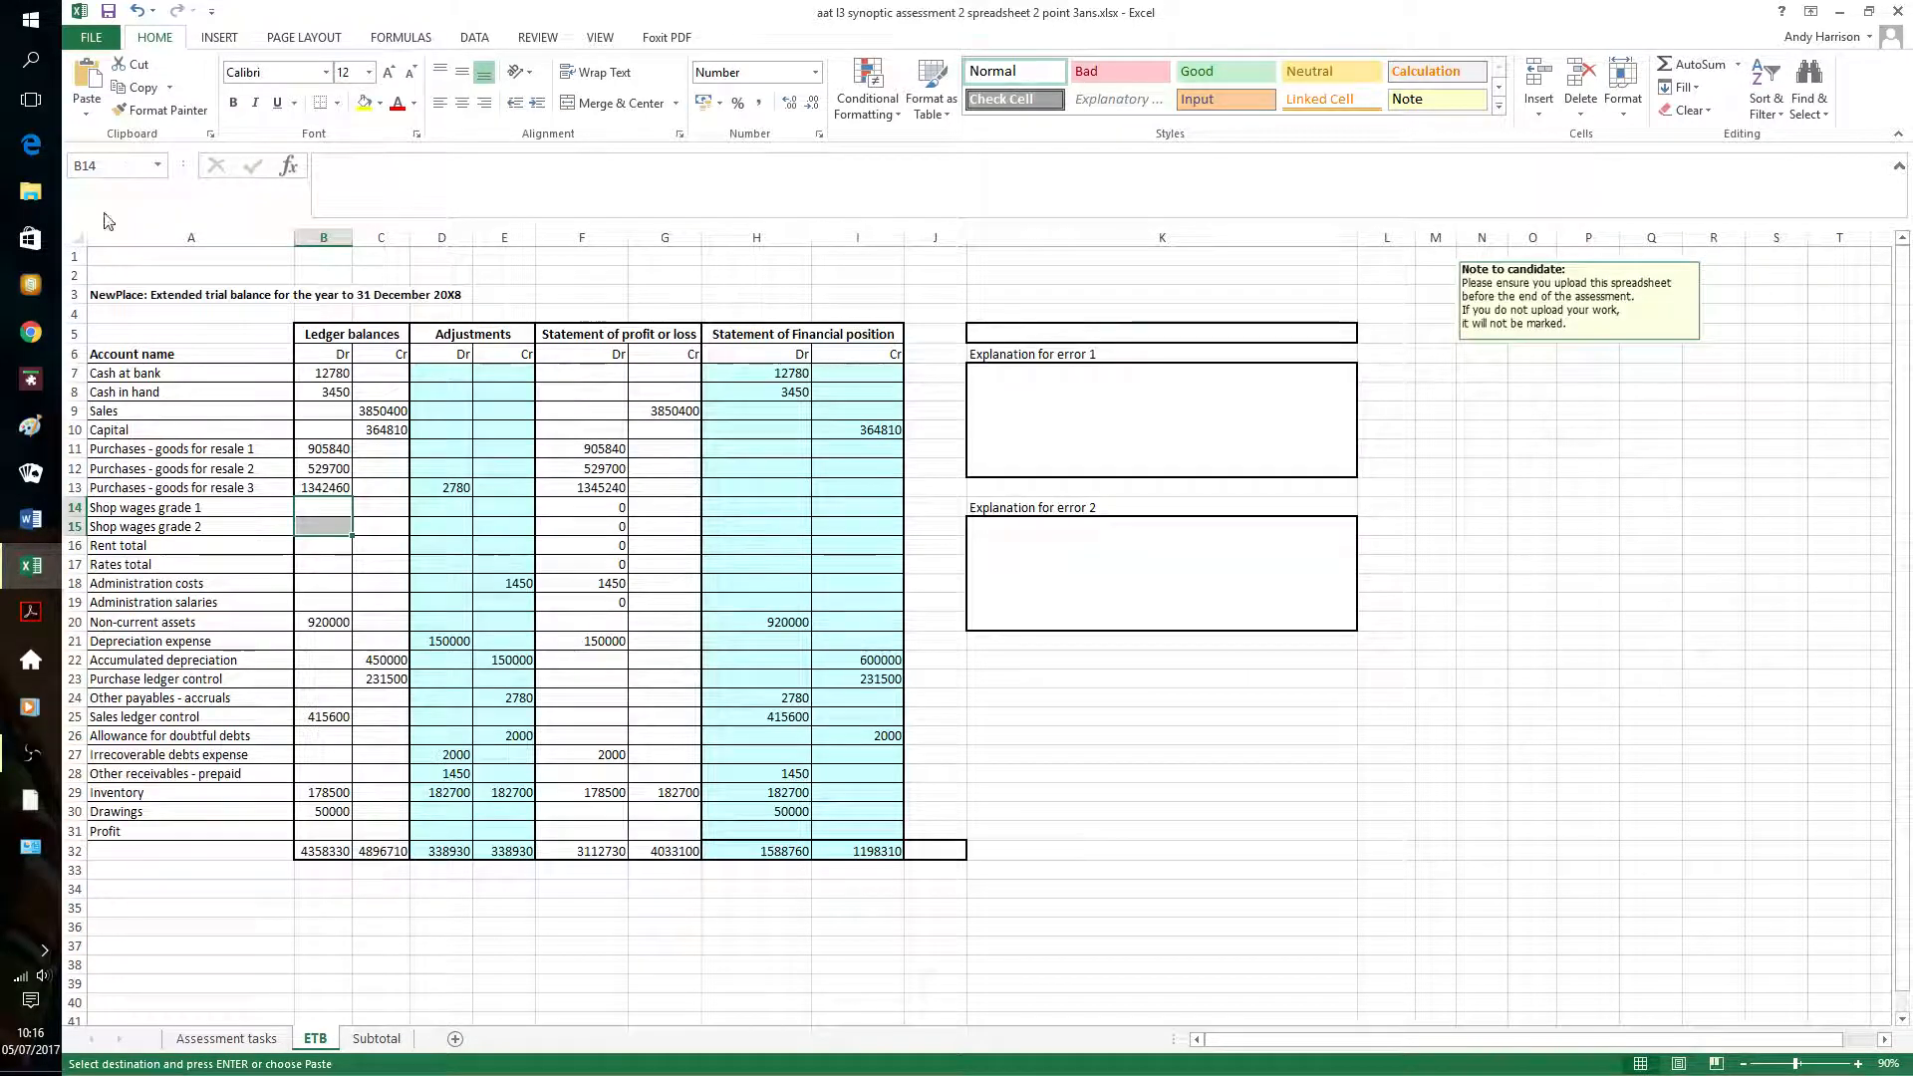
click(87, 113)
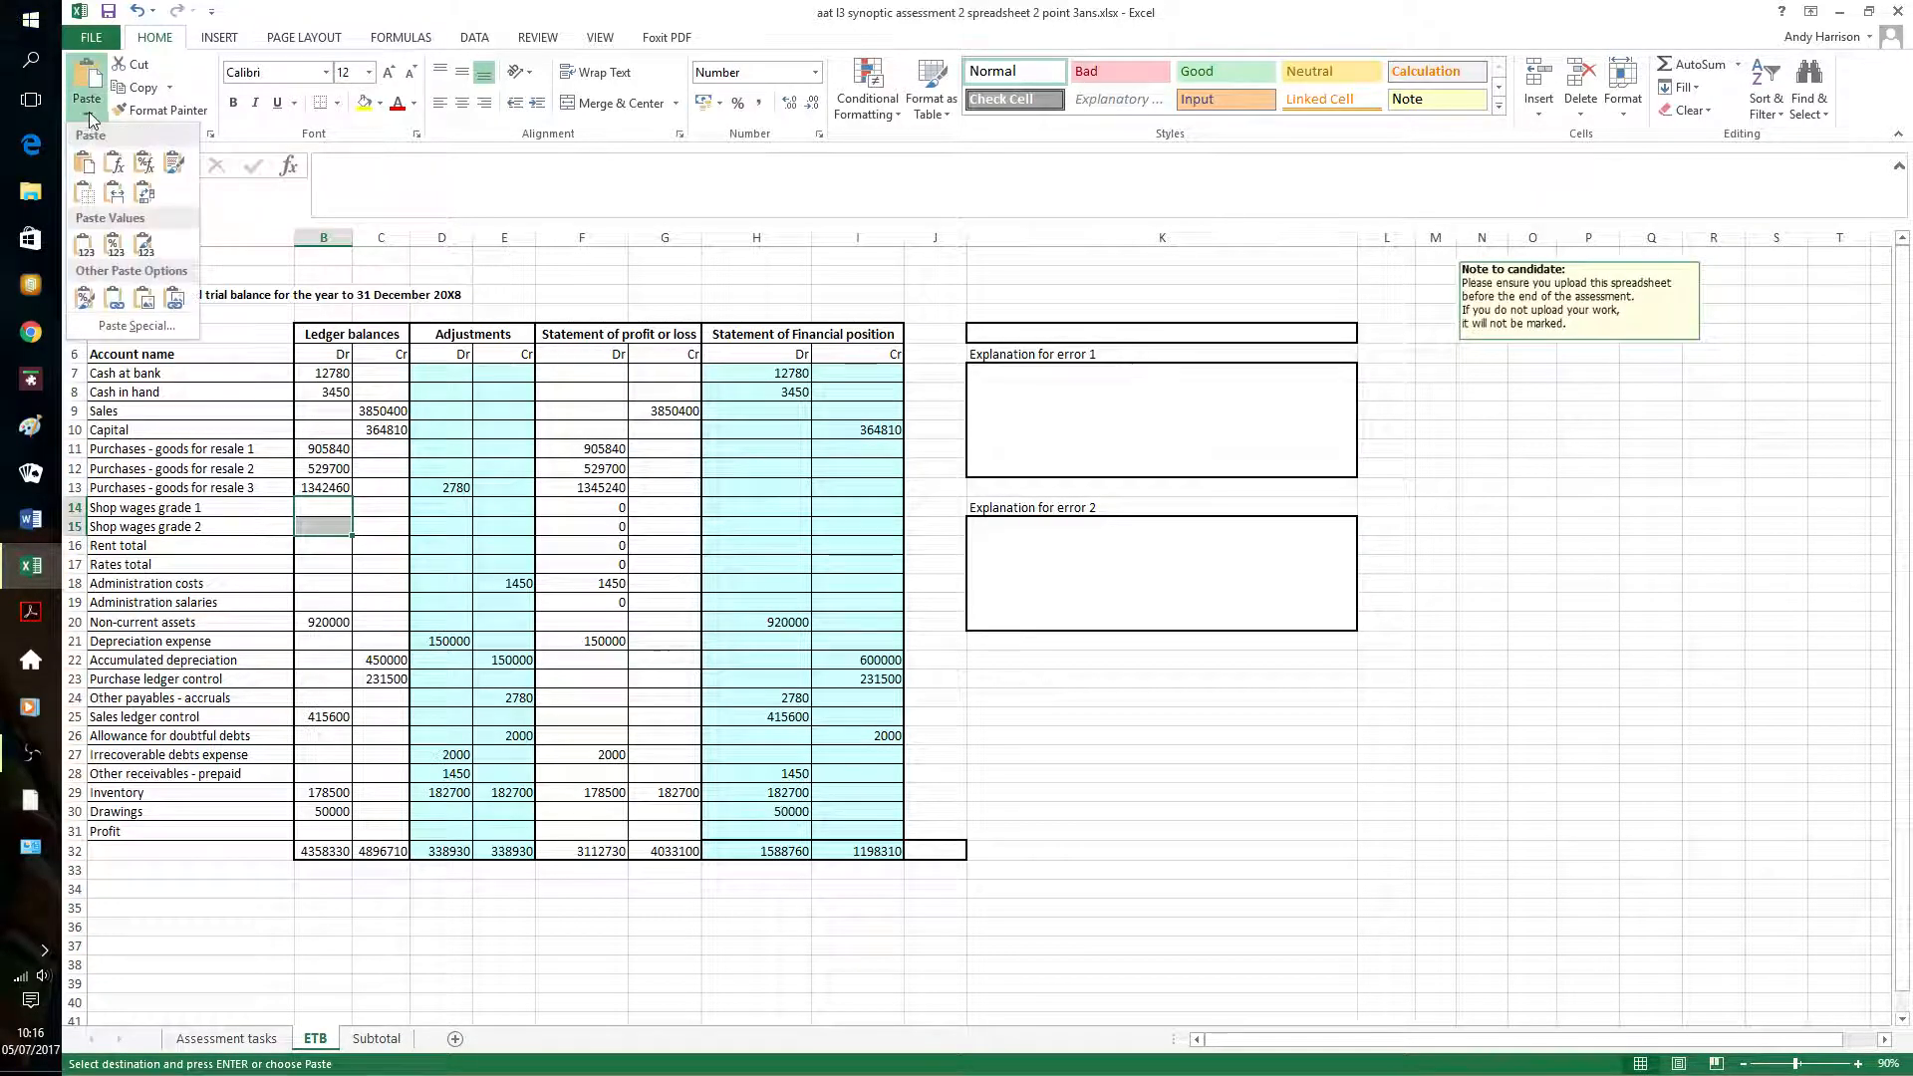
click(114, 298)
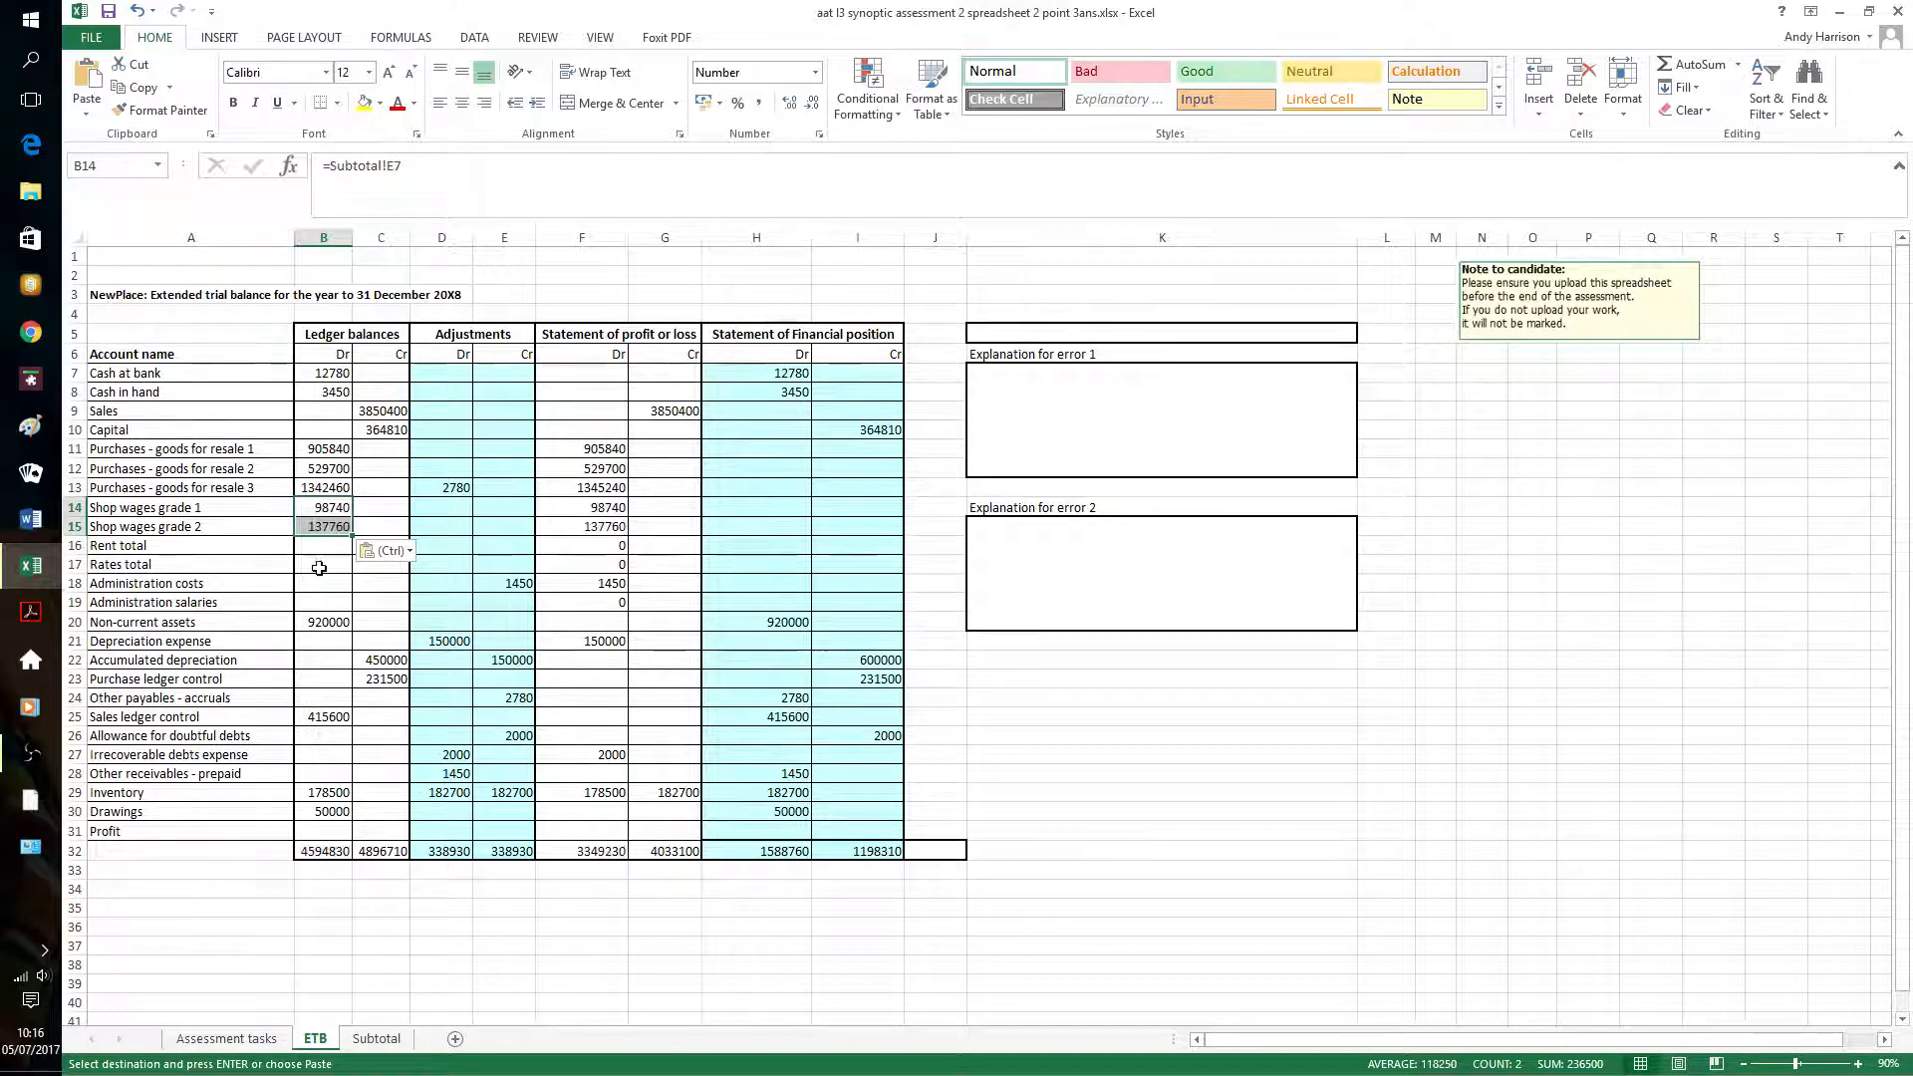
Copy the administration costs and salaries figures in Subtotal E9:E10 and paste them into the ETB ledger debit cells B18:B19
drag(326, 583, 330, 599)
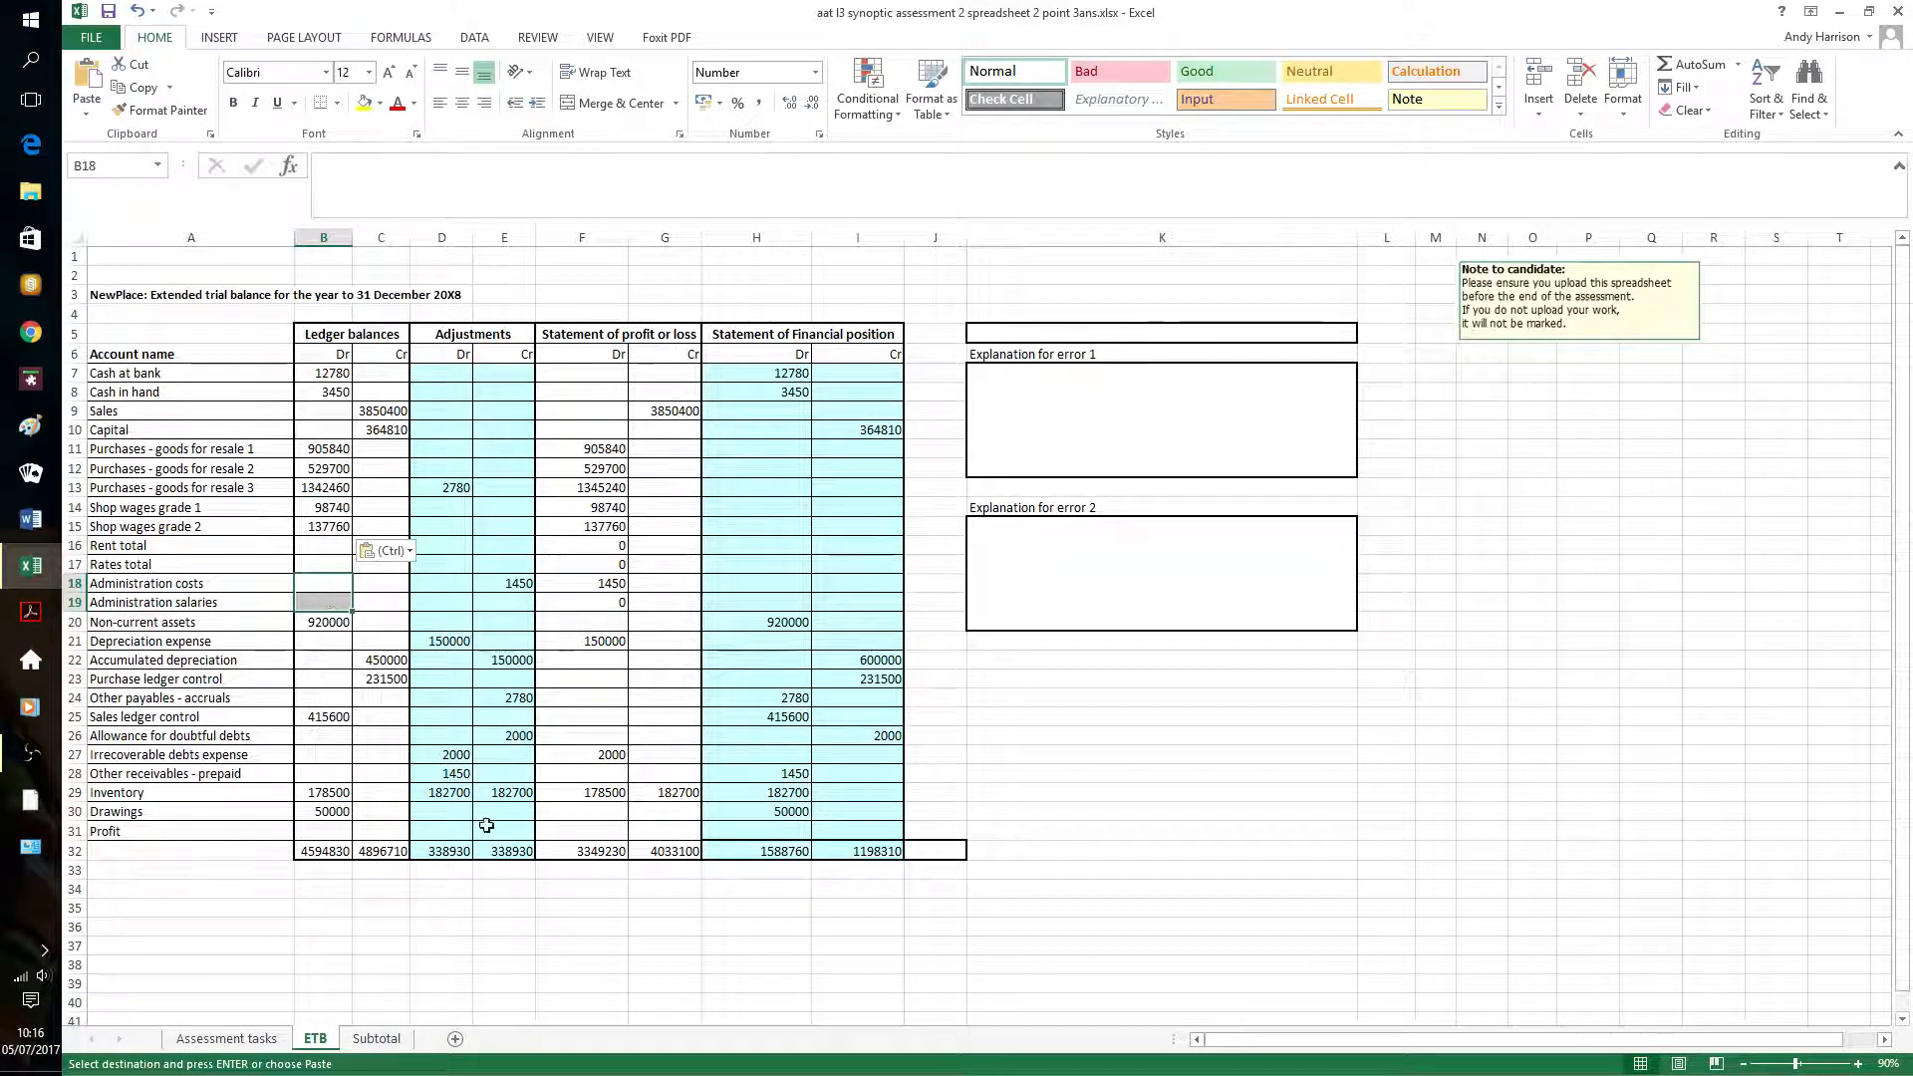
click(375, 1038)
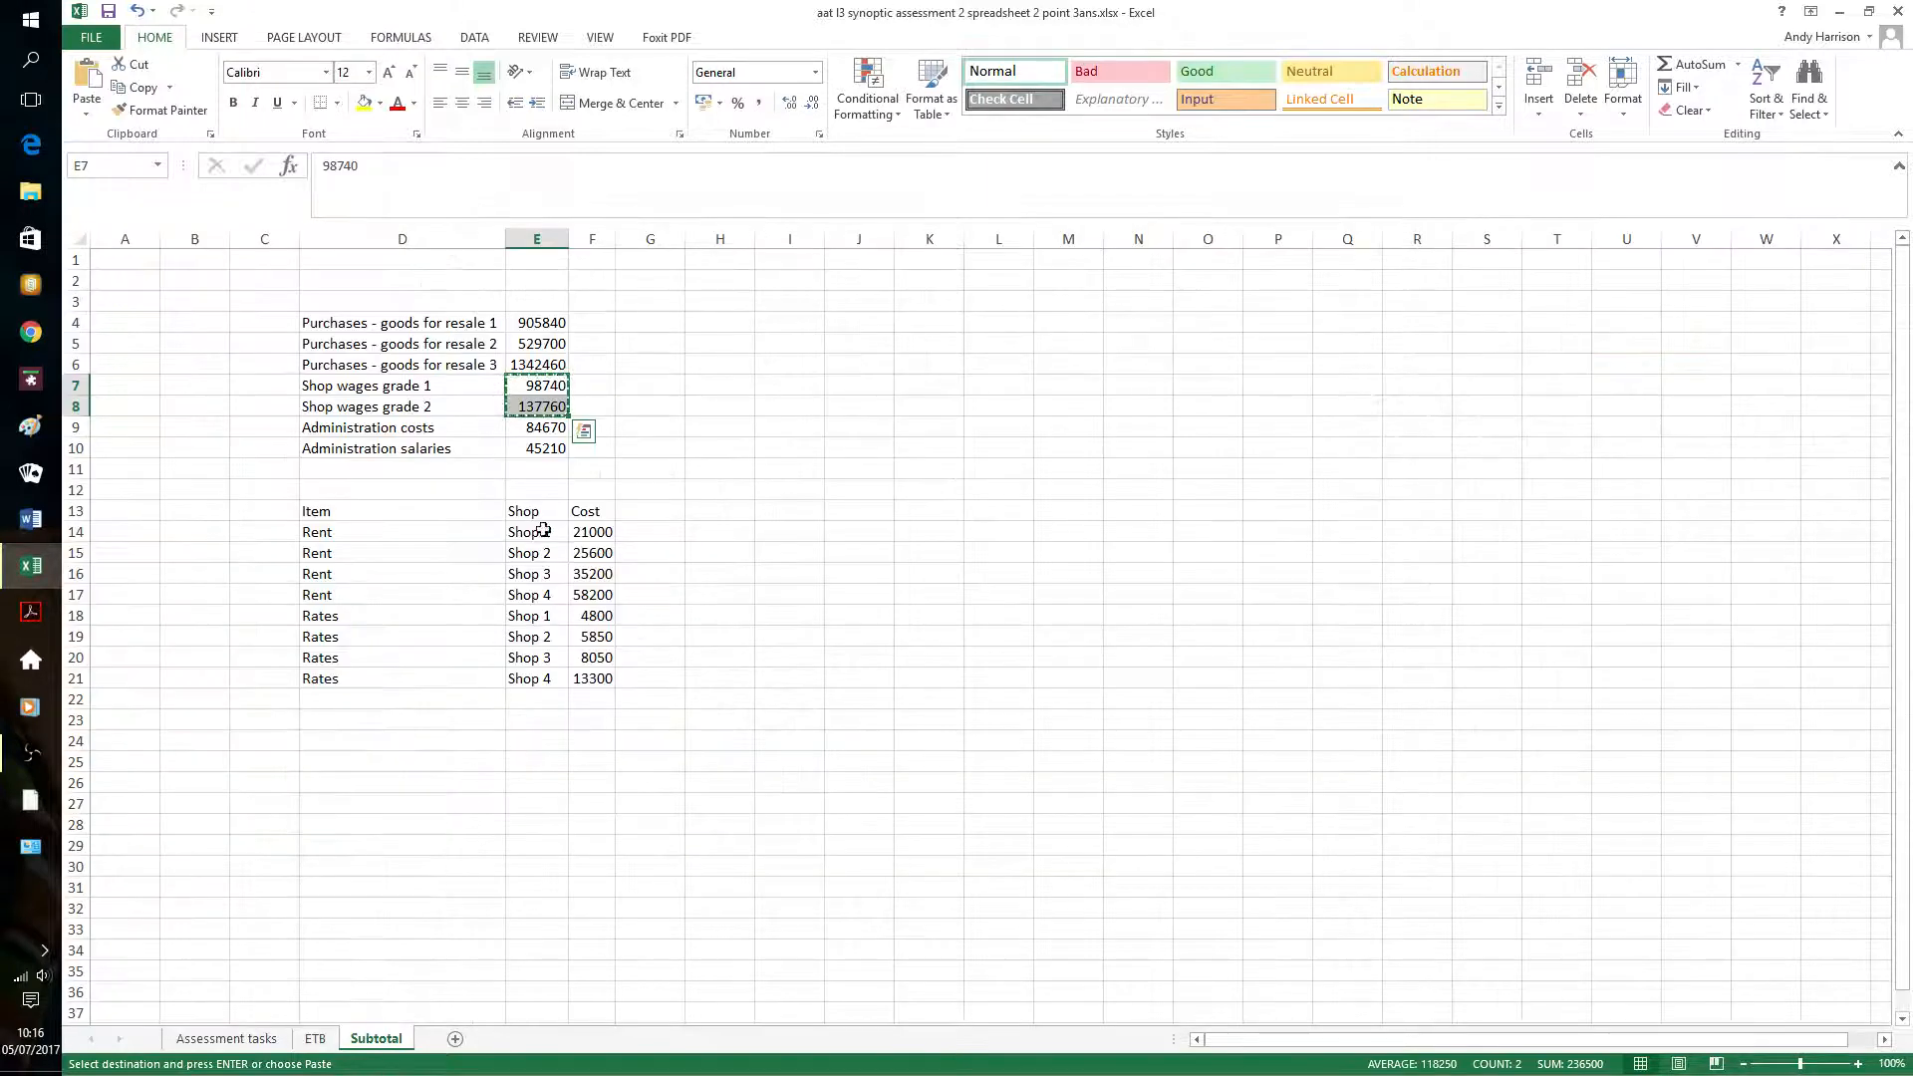
drag(543, 428, 554, 448)
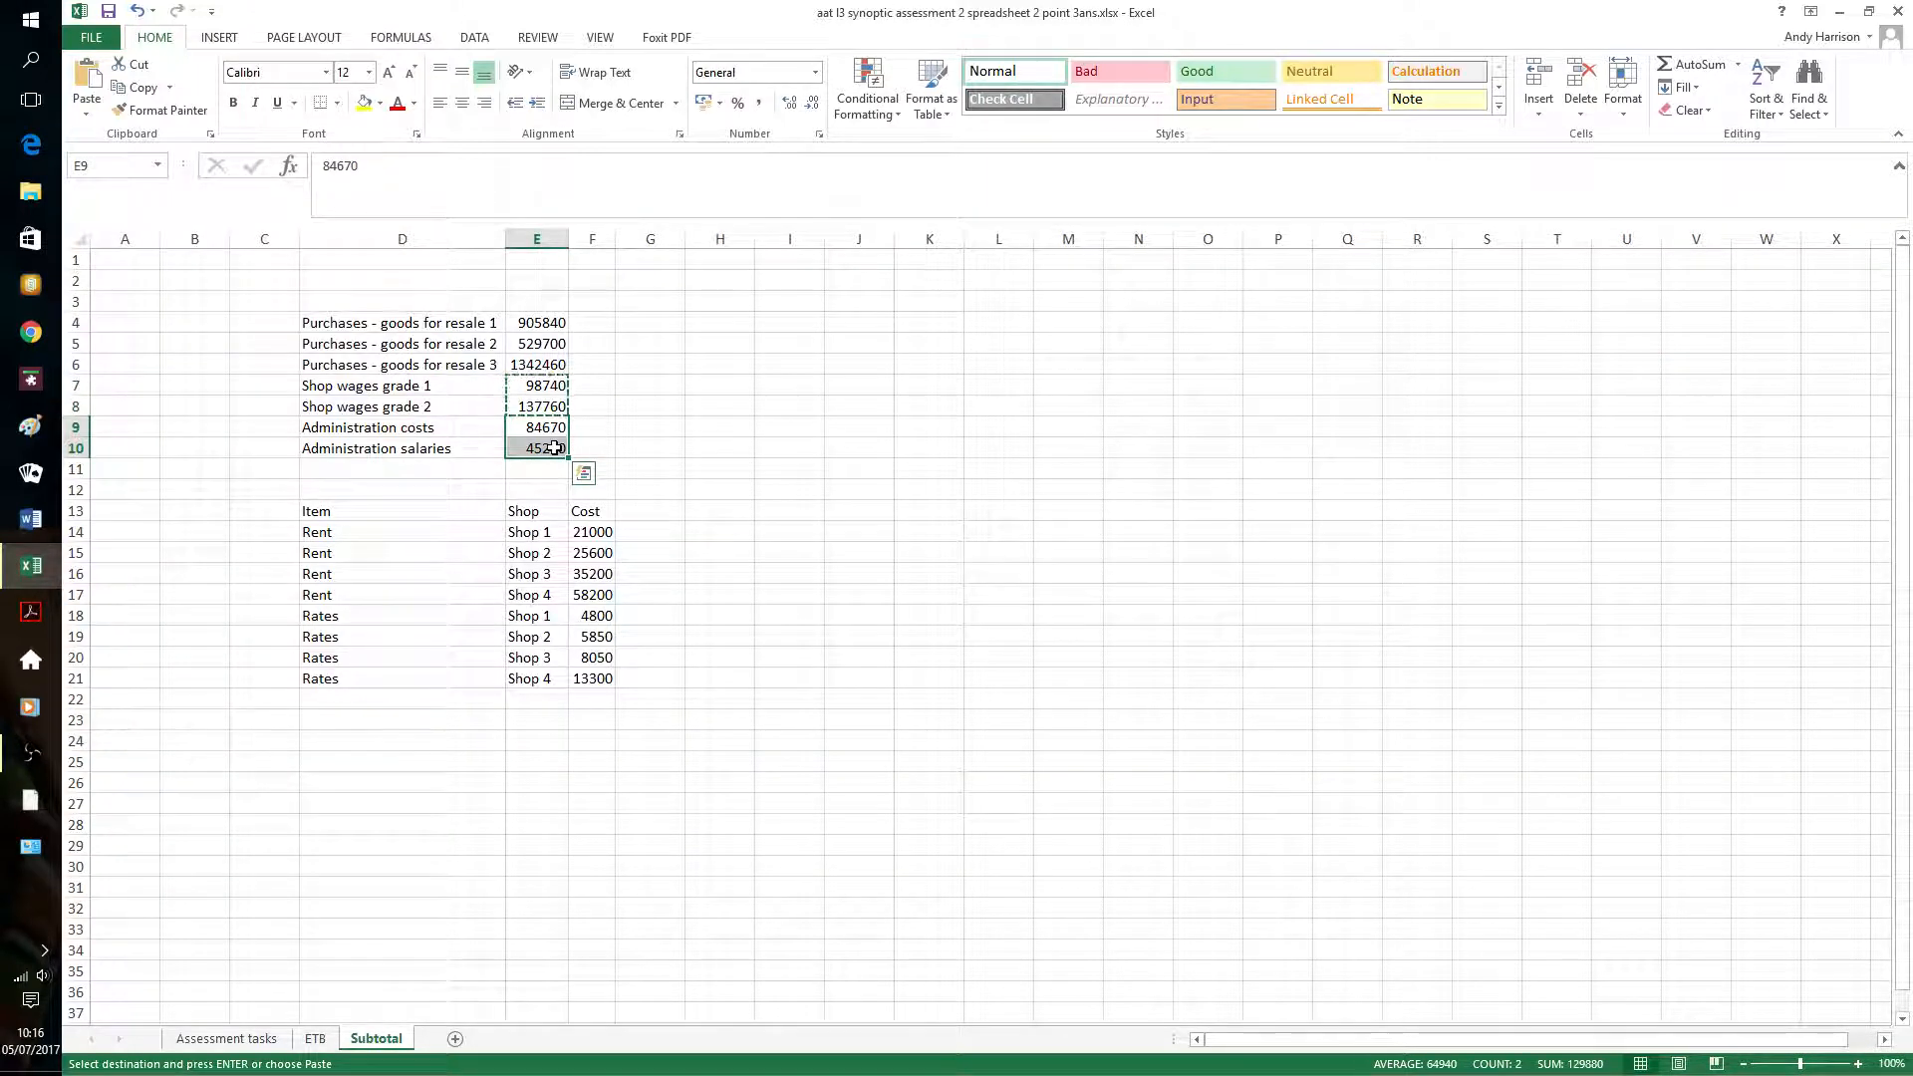
key(ctrl+c)
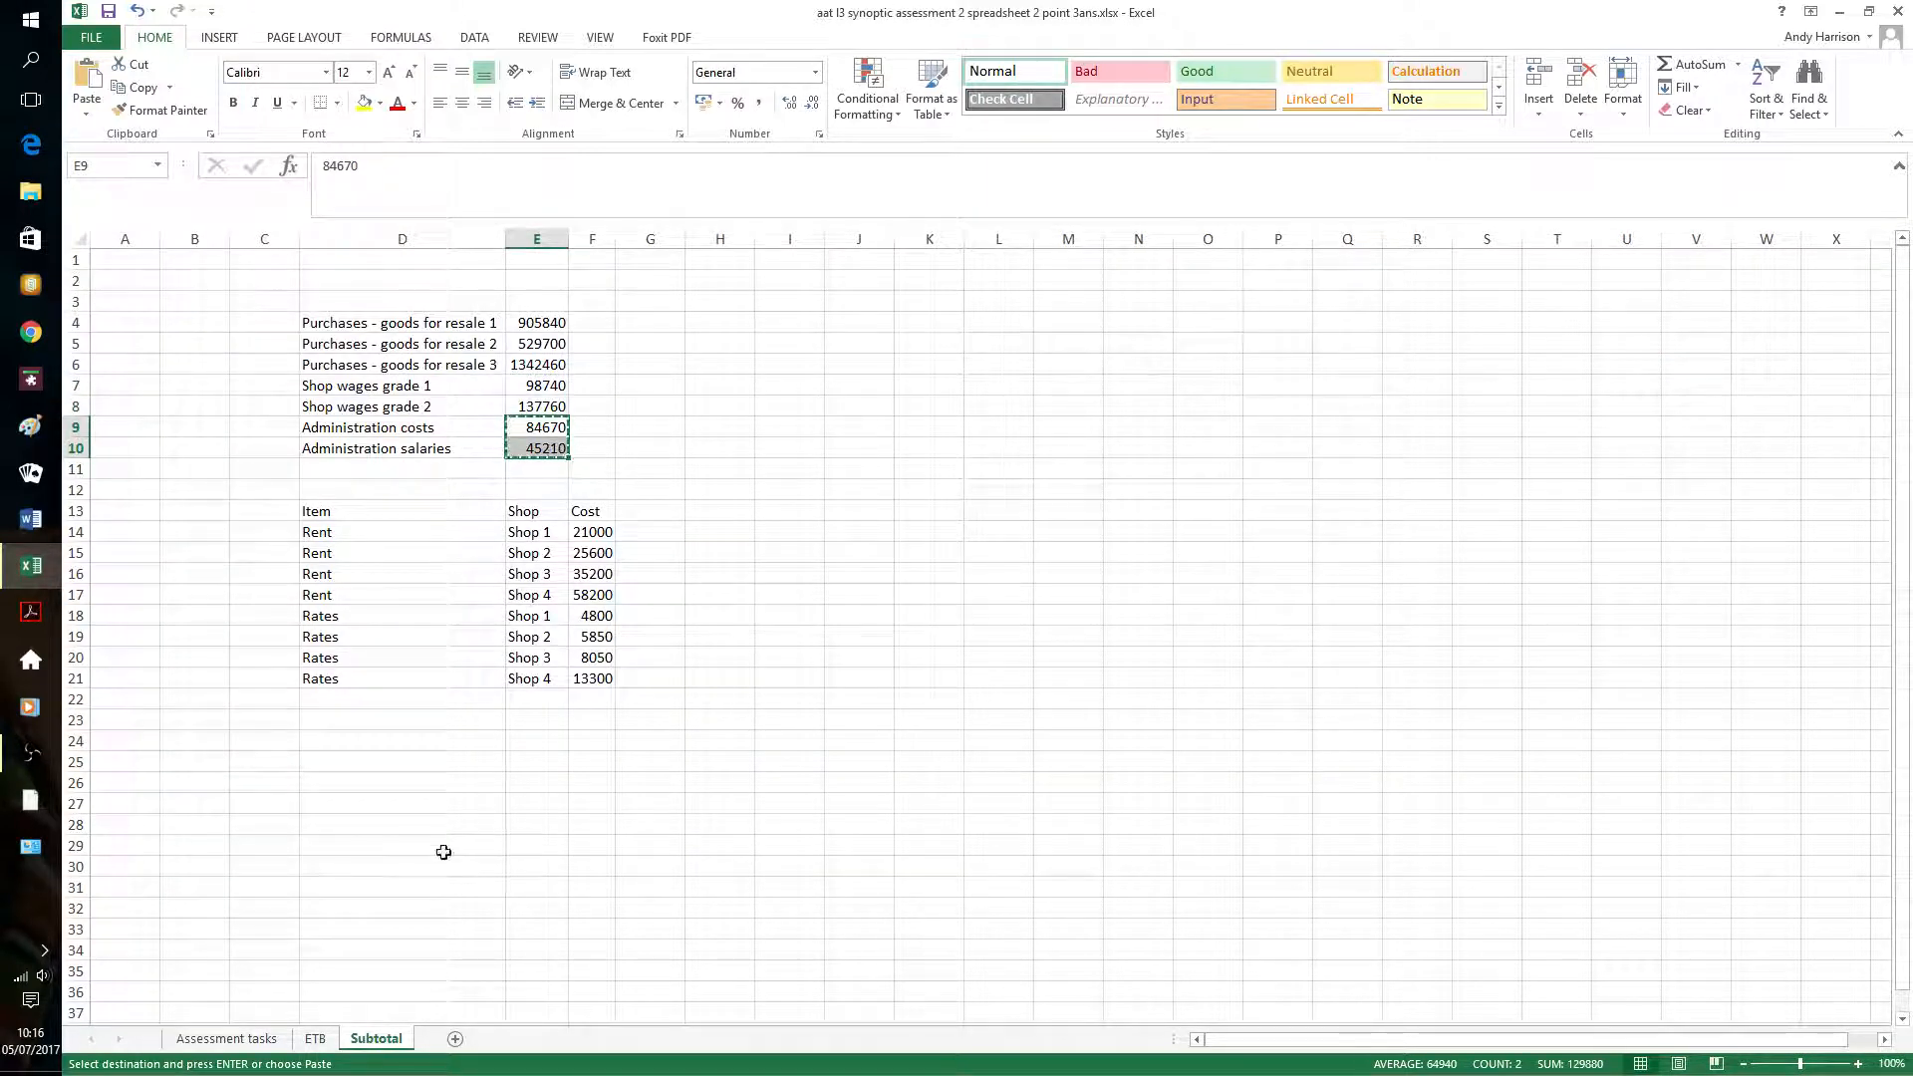
click(317, 1040)
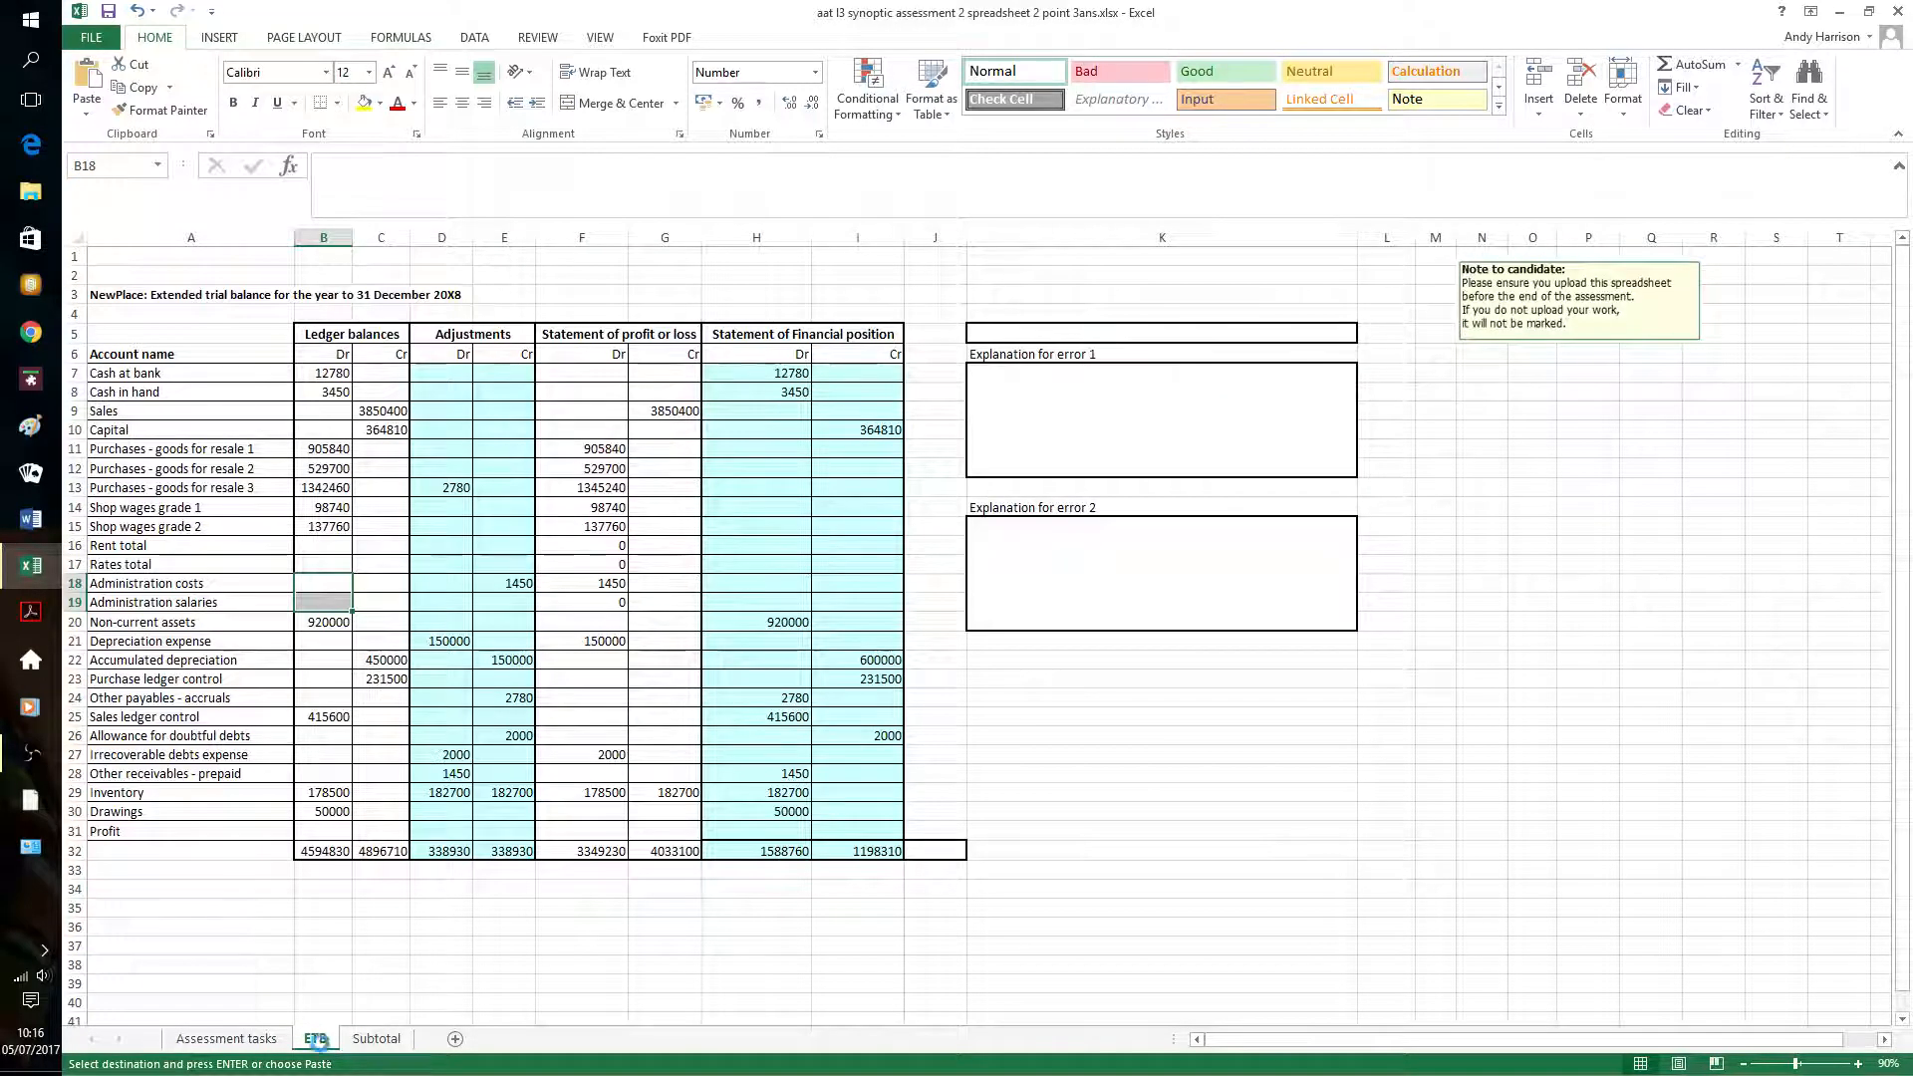
key(ctrl+v)
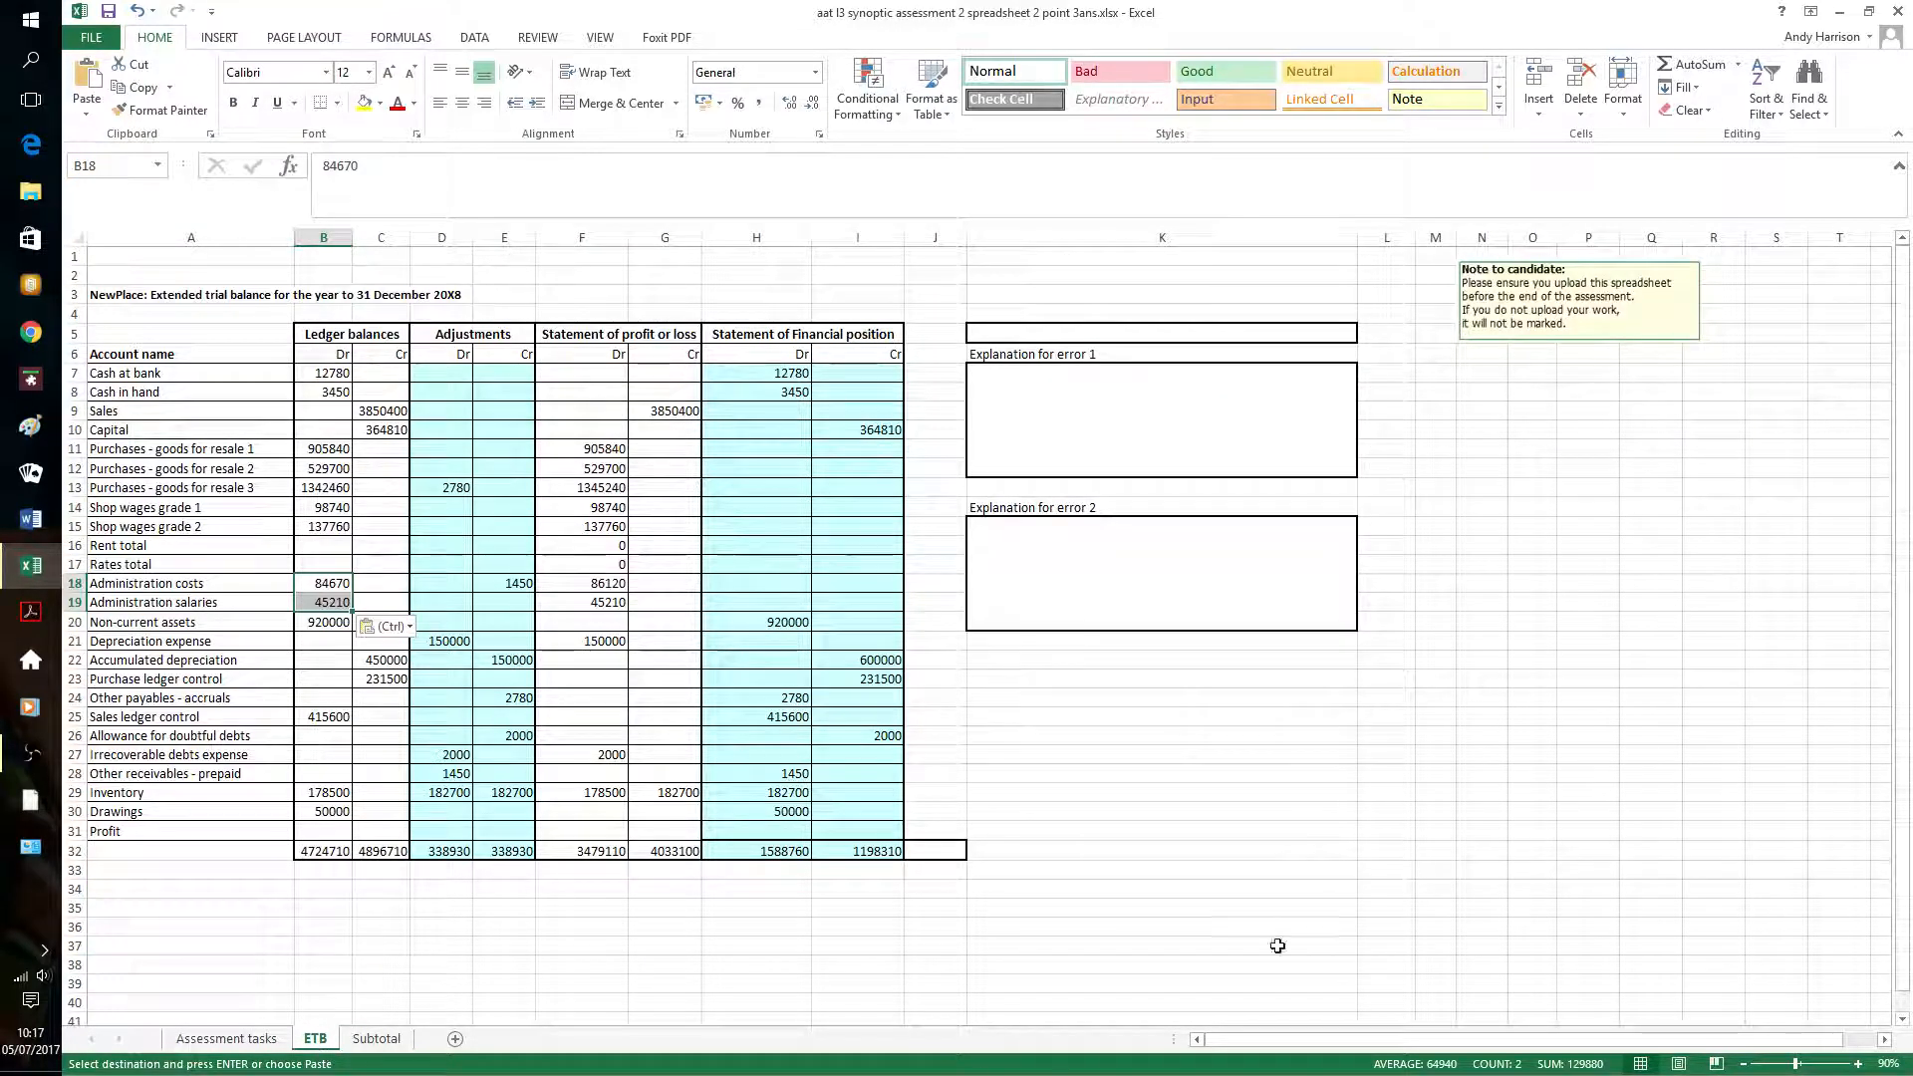
click(1162, 767)
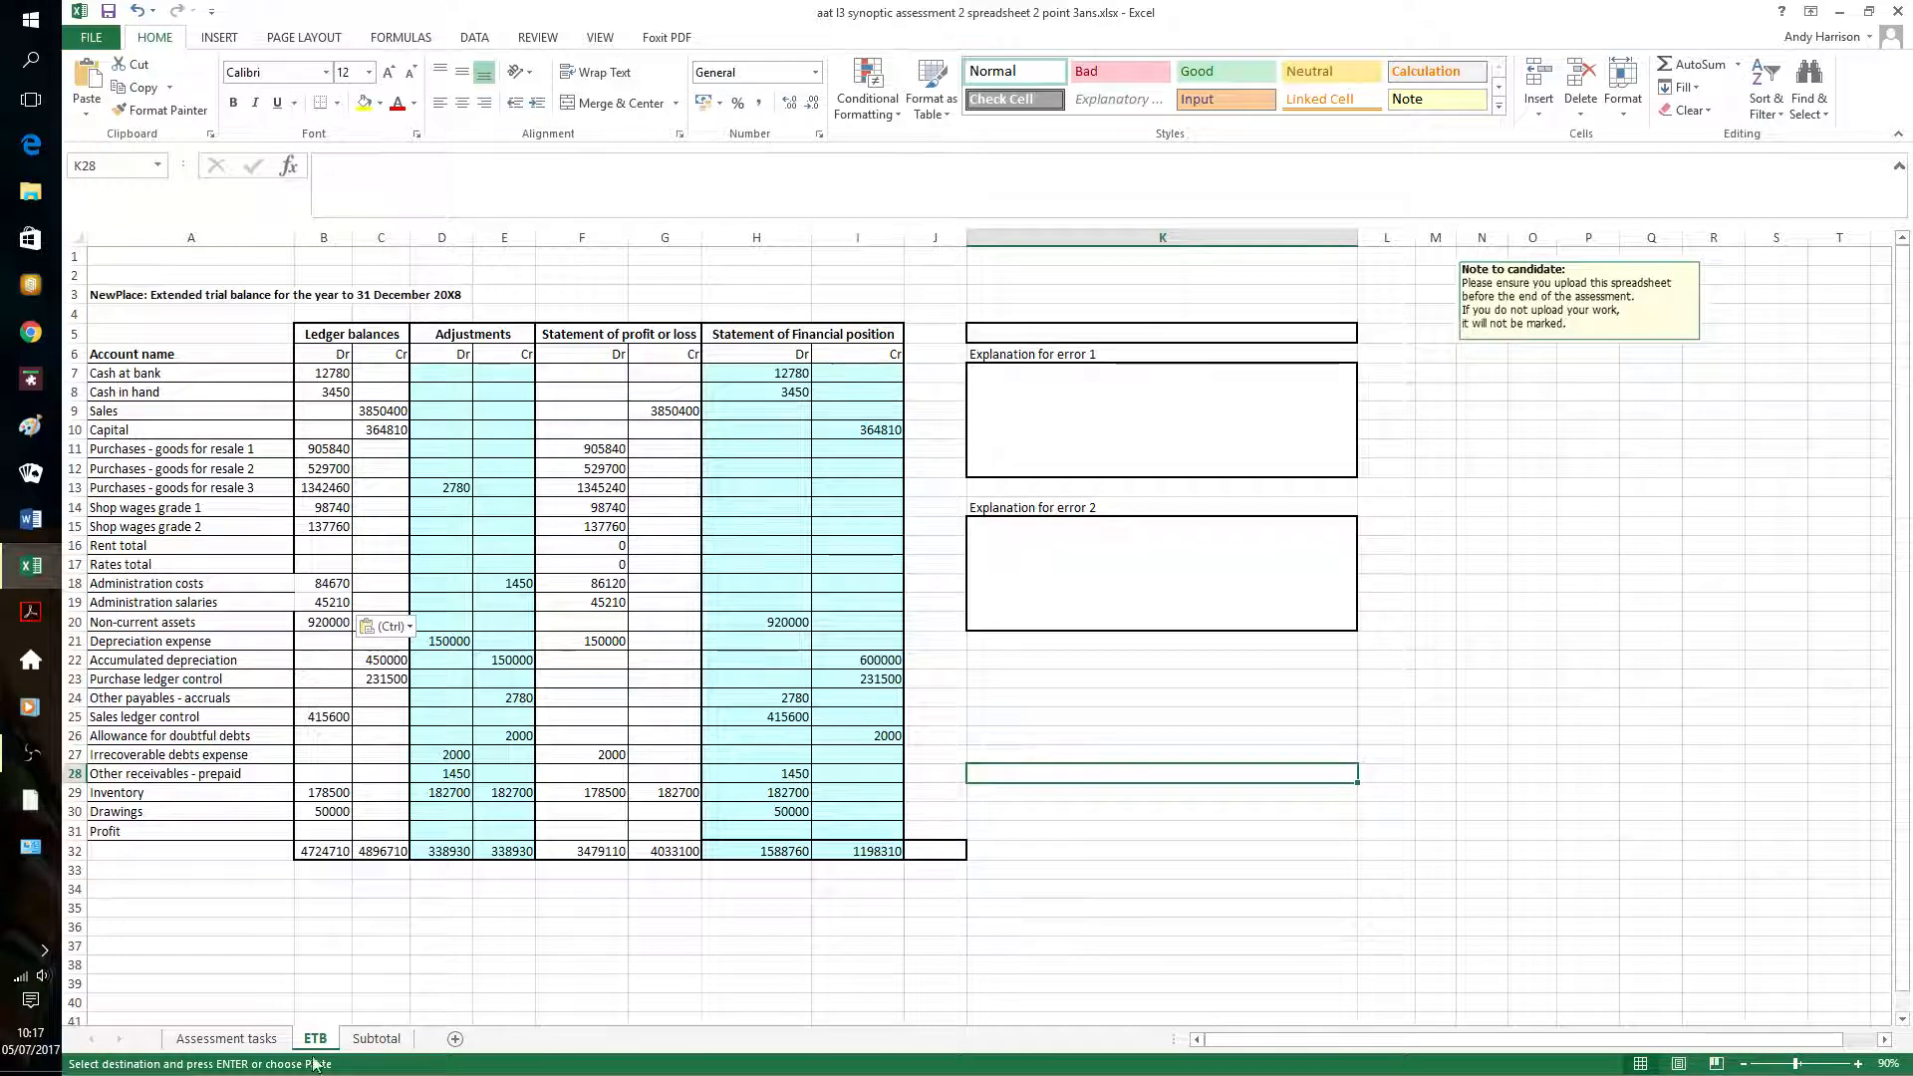
Insert a blank row above the first Rates row on the Subtotal sheet and label it Subtotal Rent in D18
click(376, 1039)
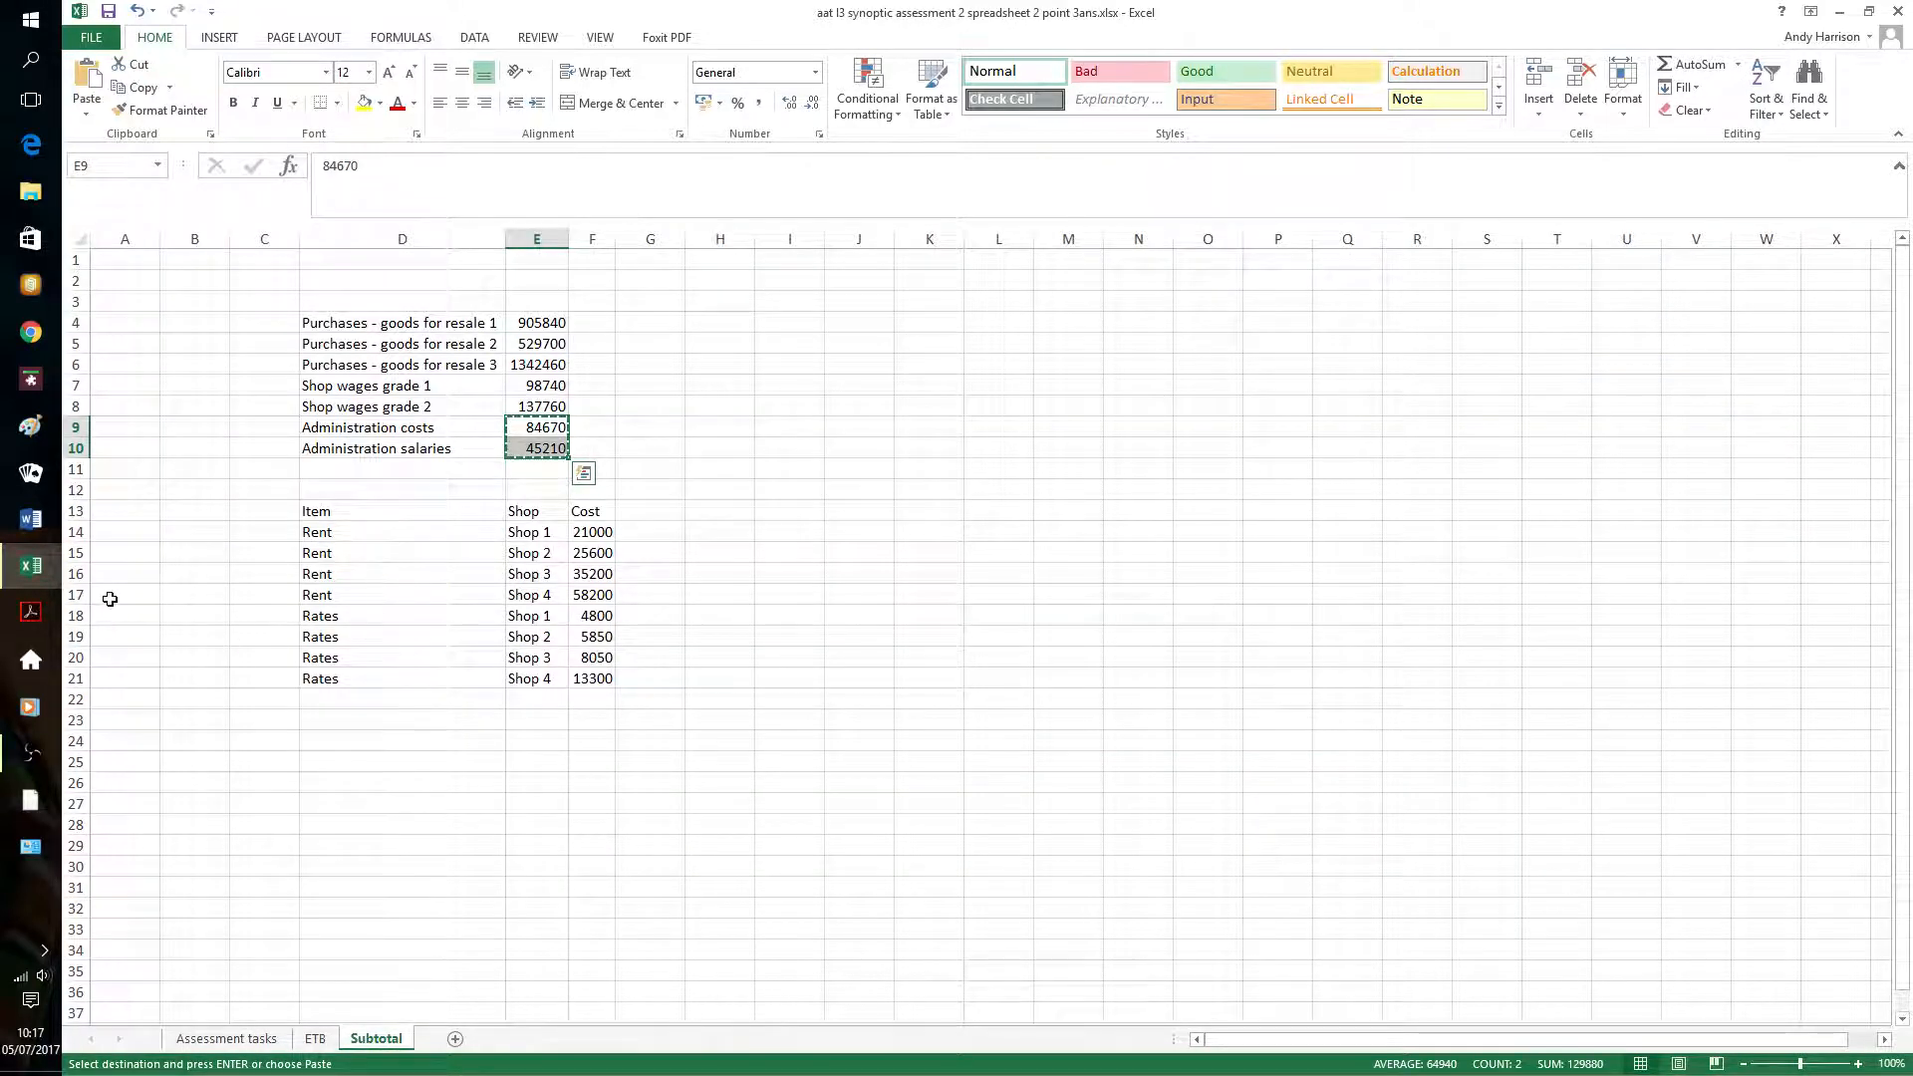
click(78, 616)
right_click(78, 615)
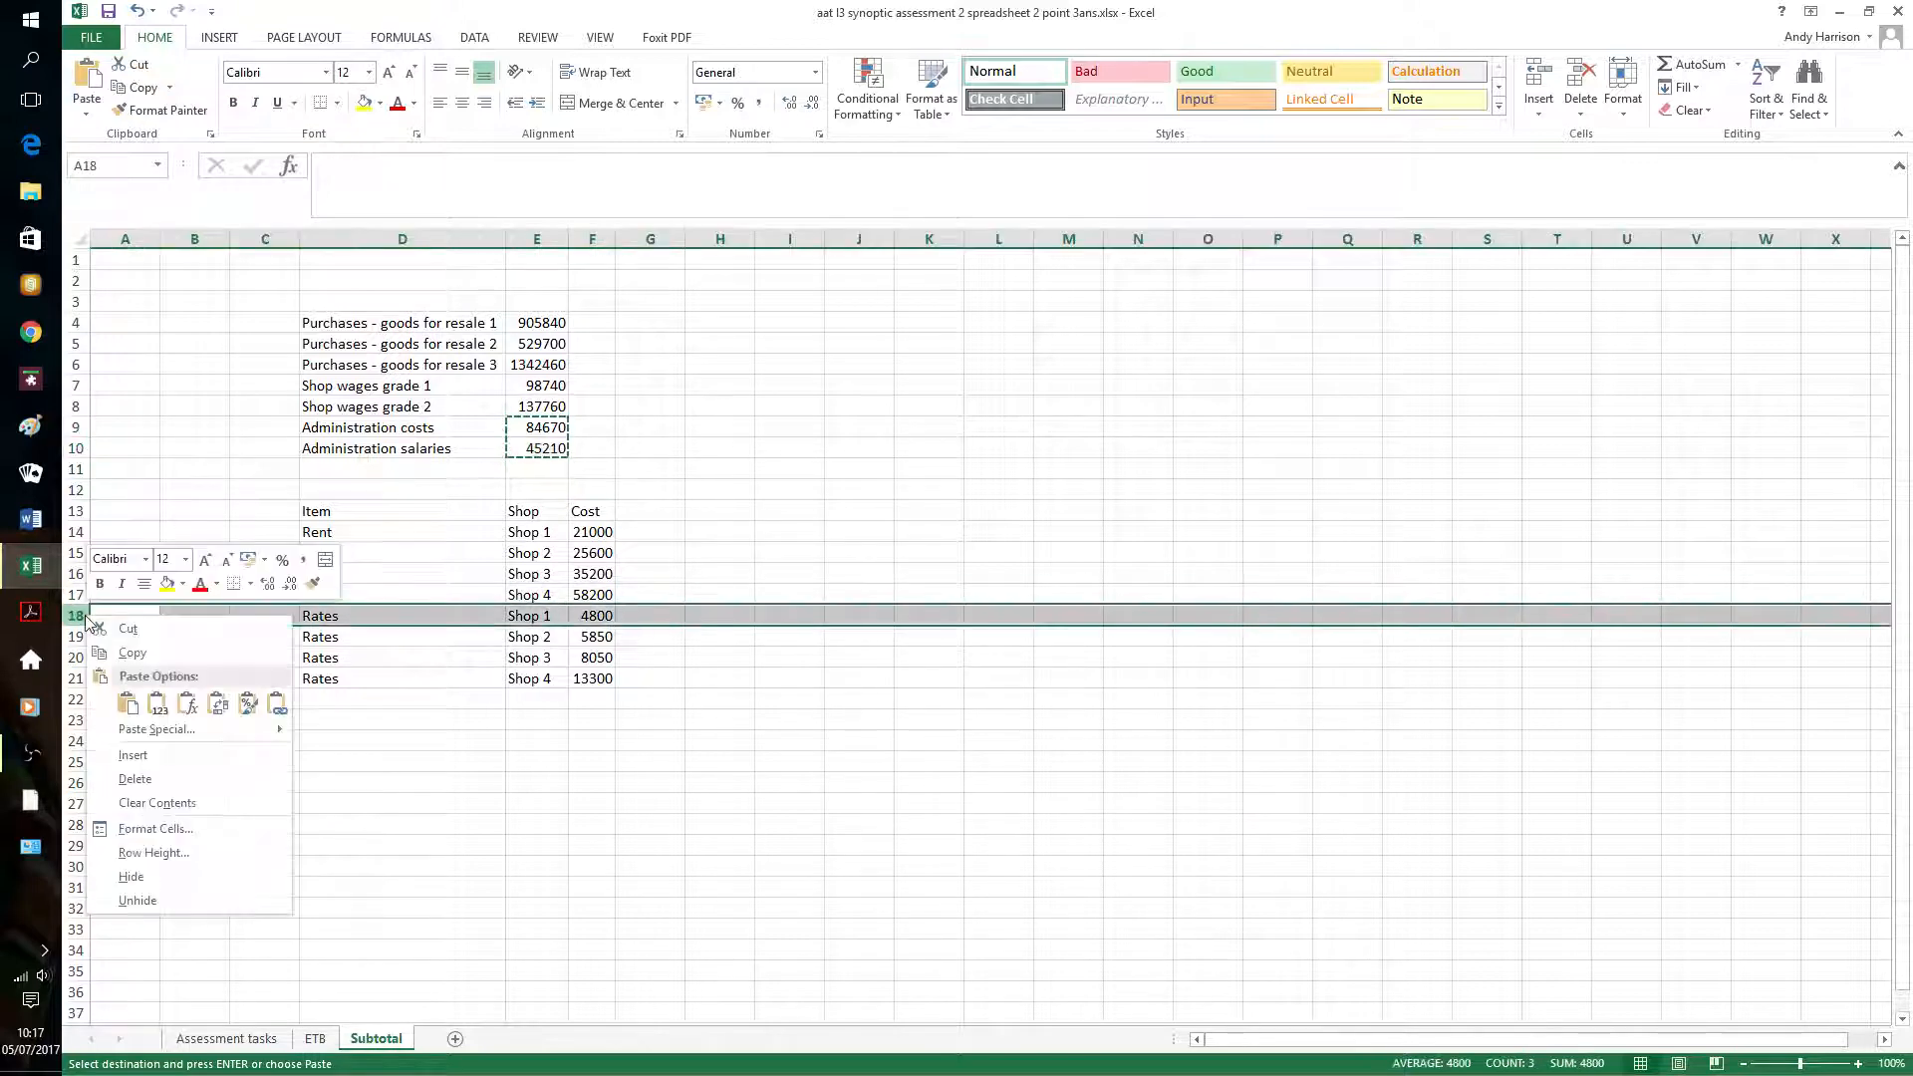
click(140, 764)
click(434, 617)
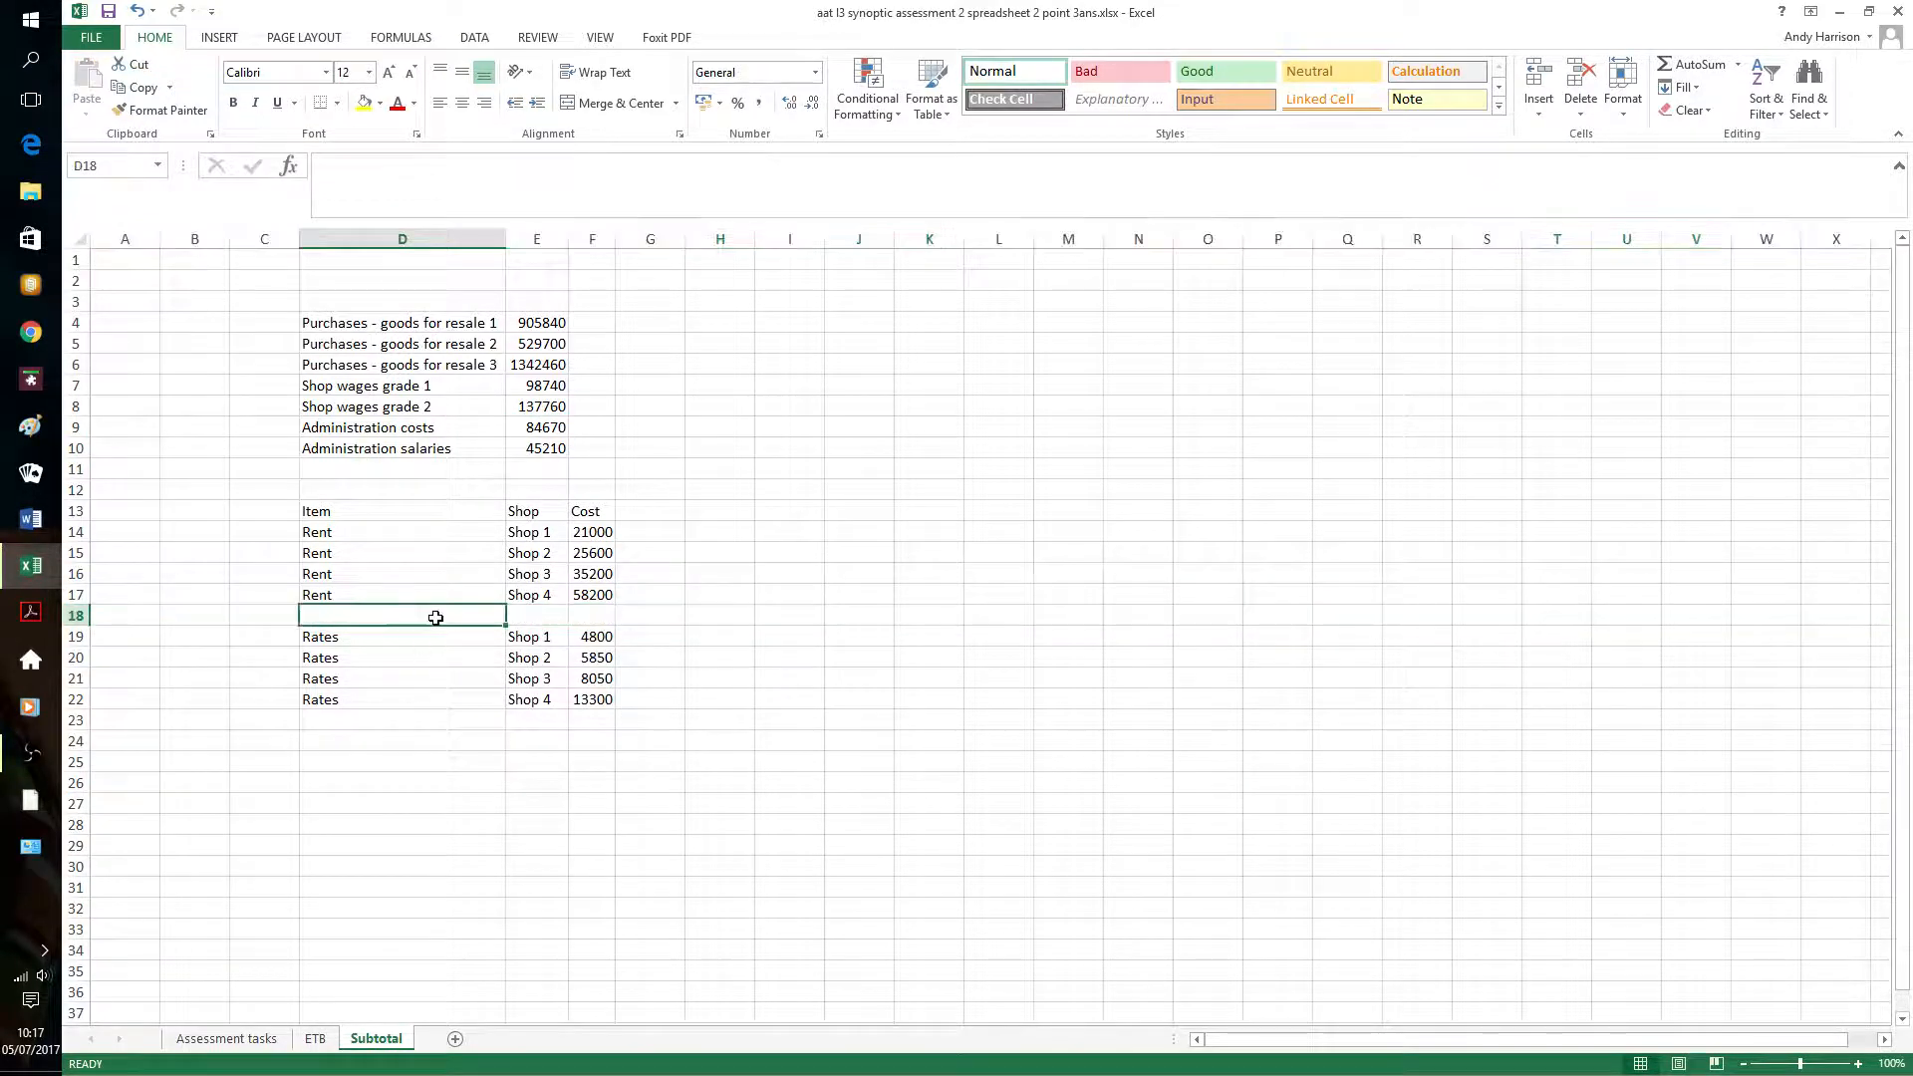
text(Su)
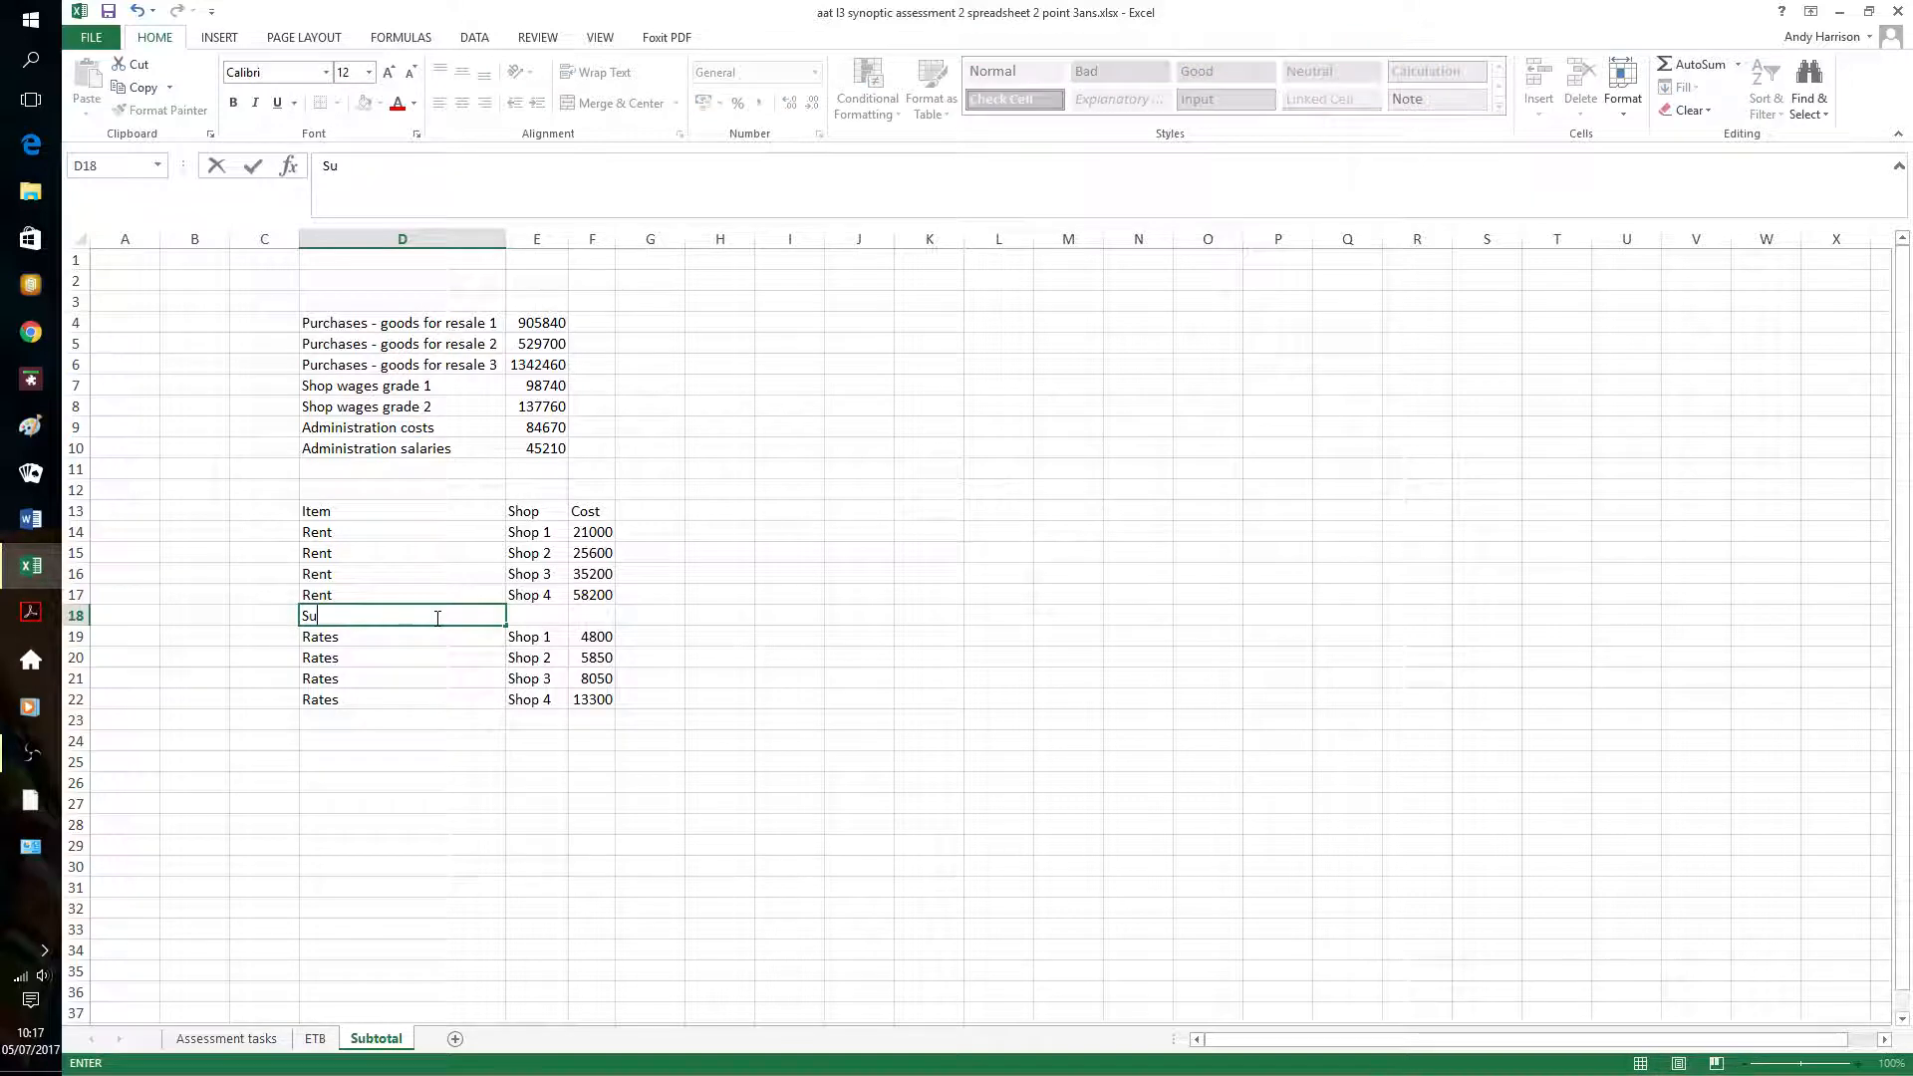
text(btotal Rent)
key(ctrl+Return)
Total the rent costs in F18 with the formula =SUBTOTAL(109,F14:F17)
key(Right)
key(Right)
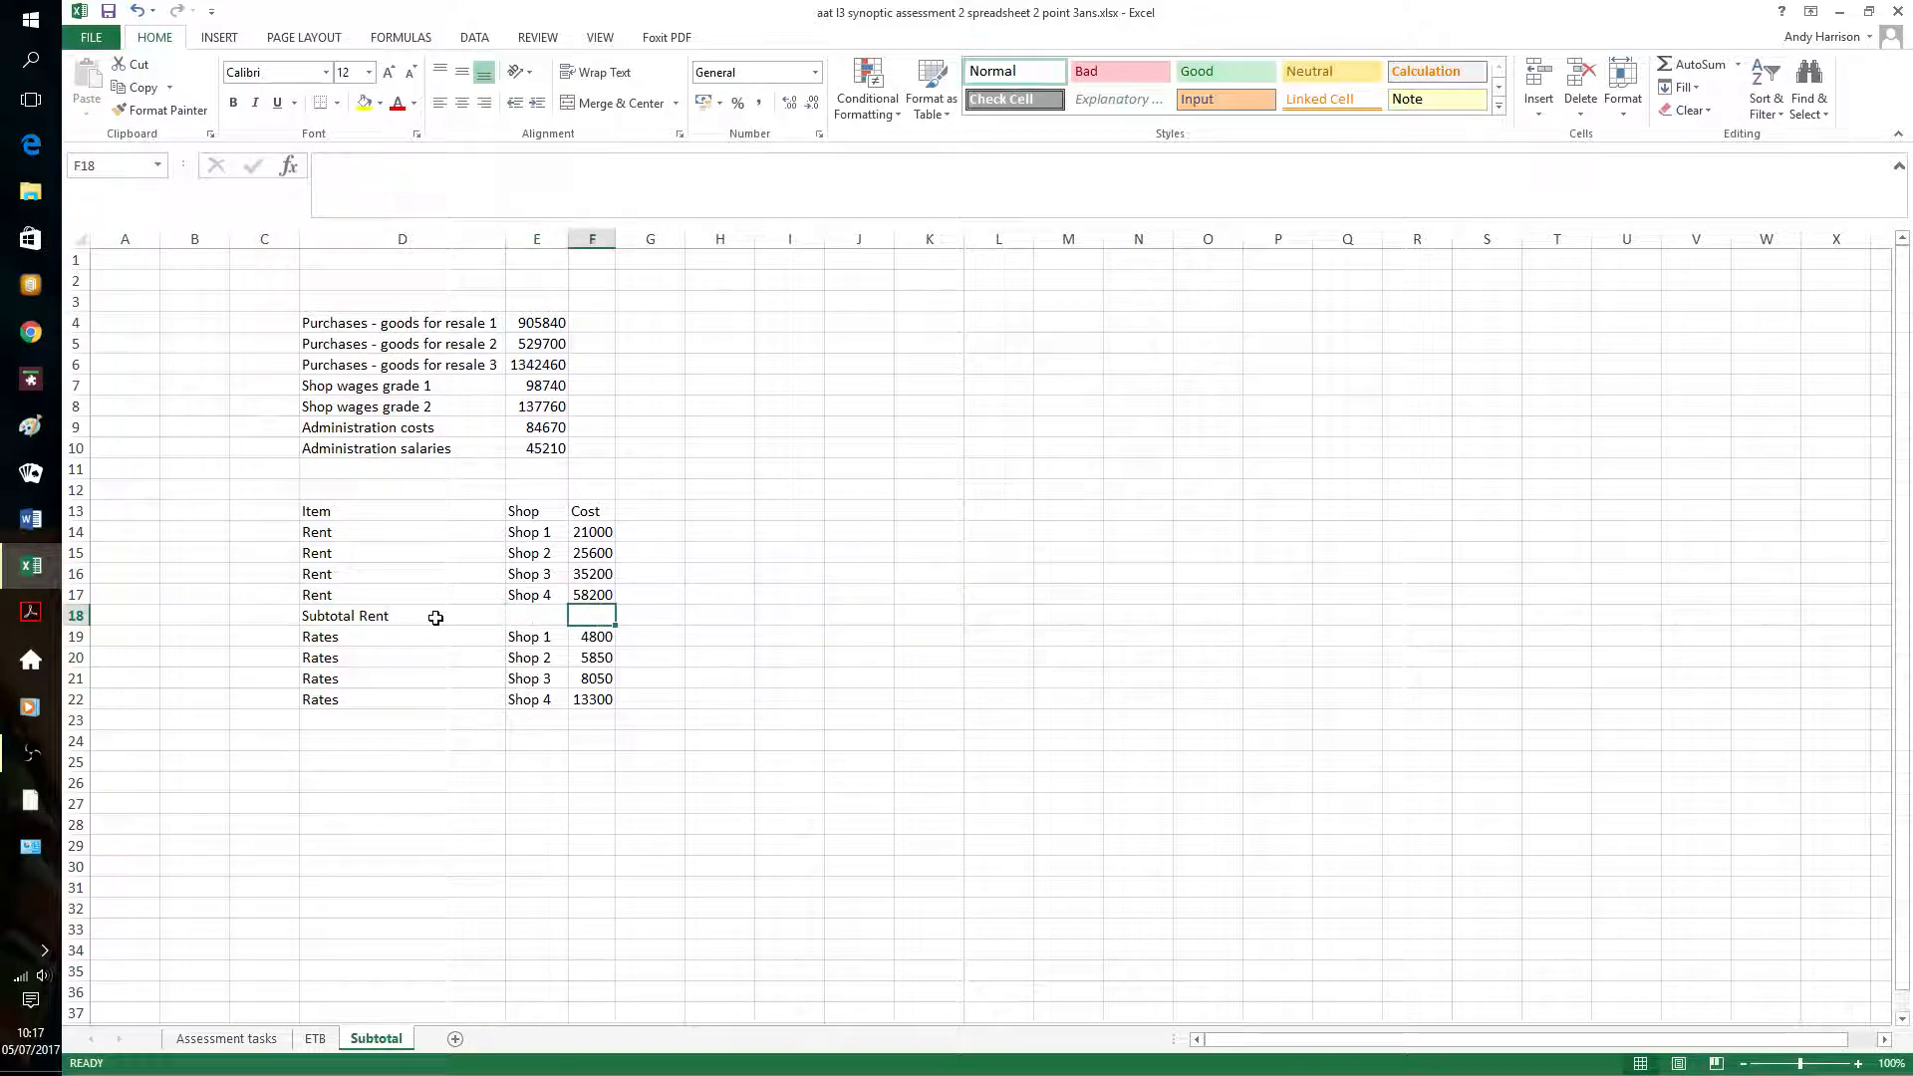
text(=sub)
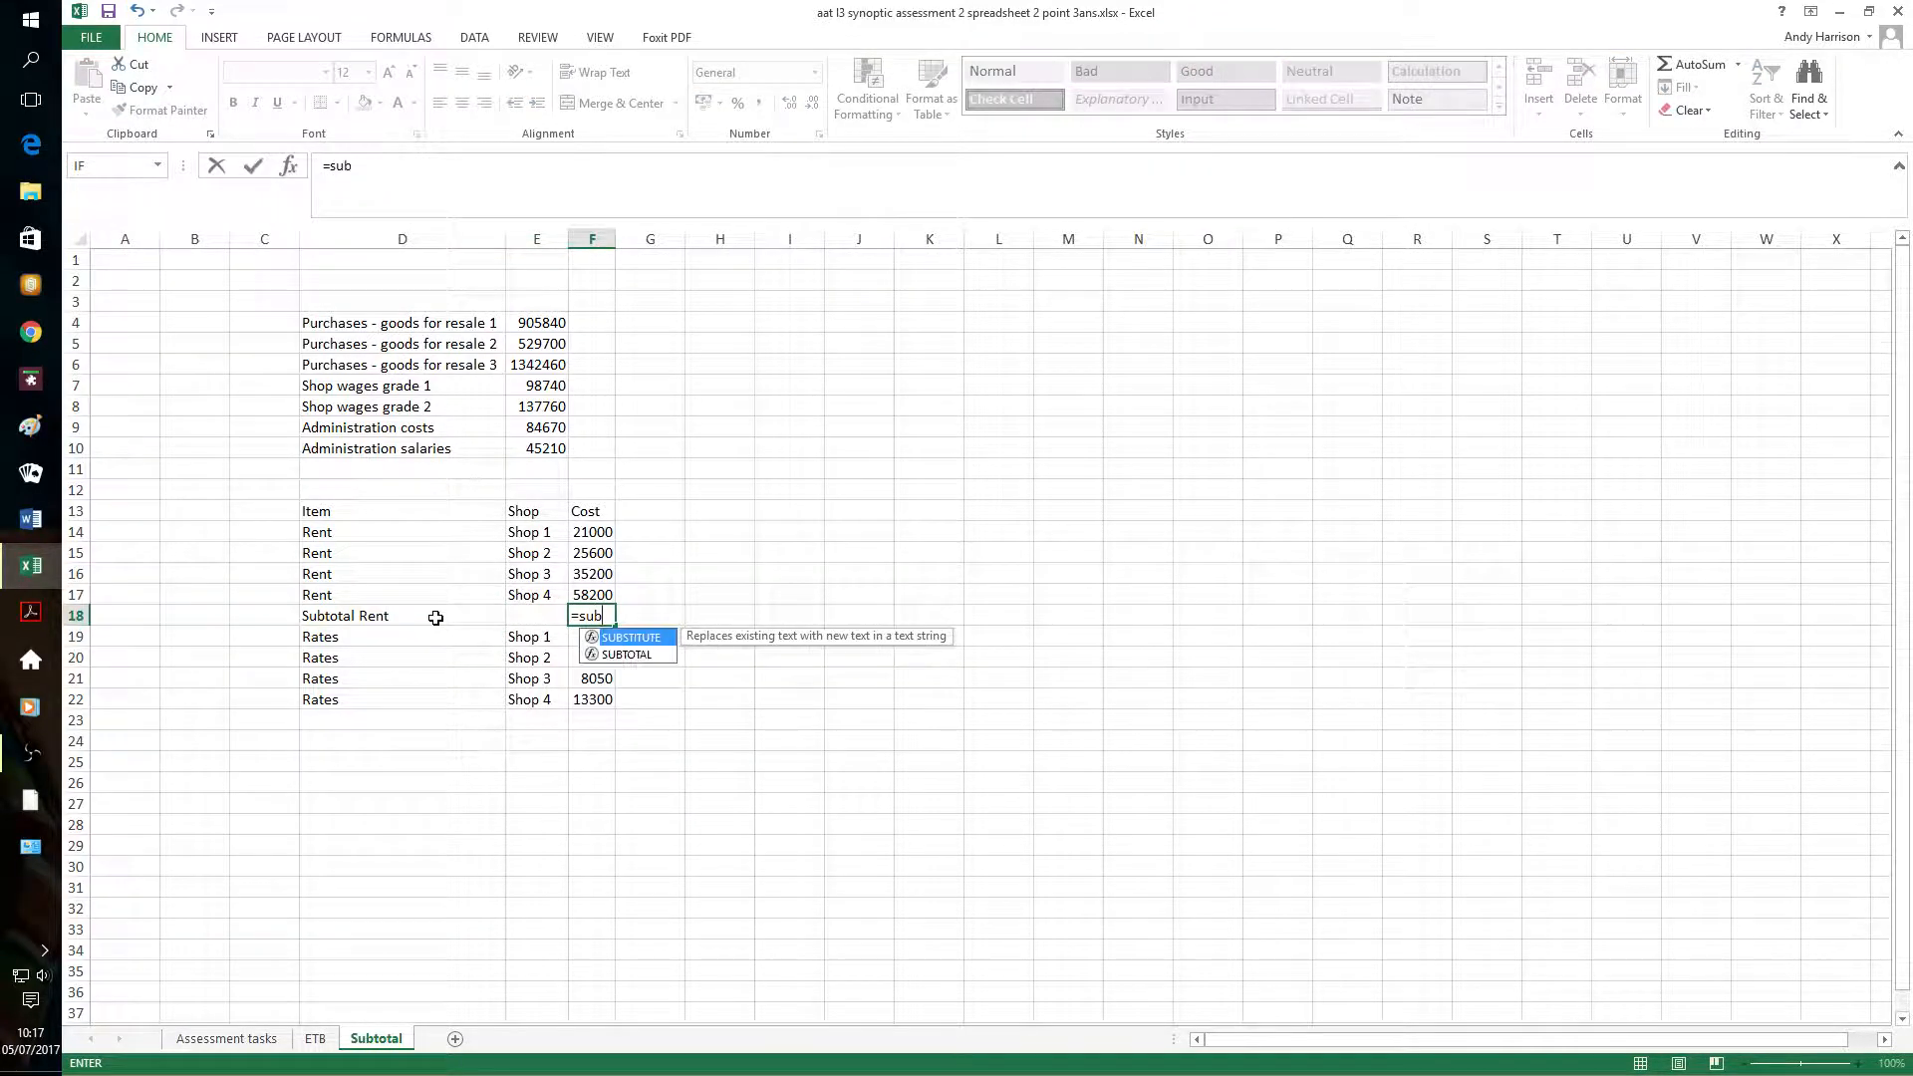
click(618, 658)
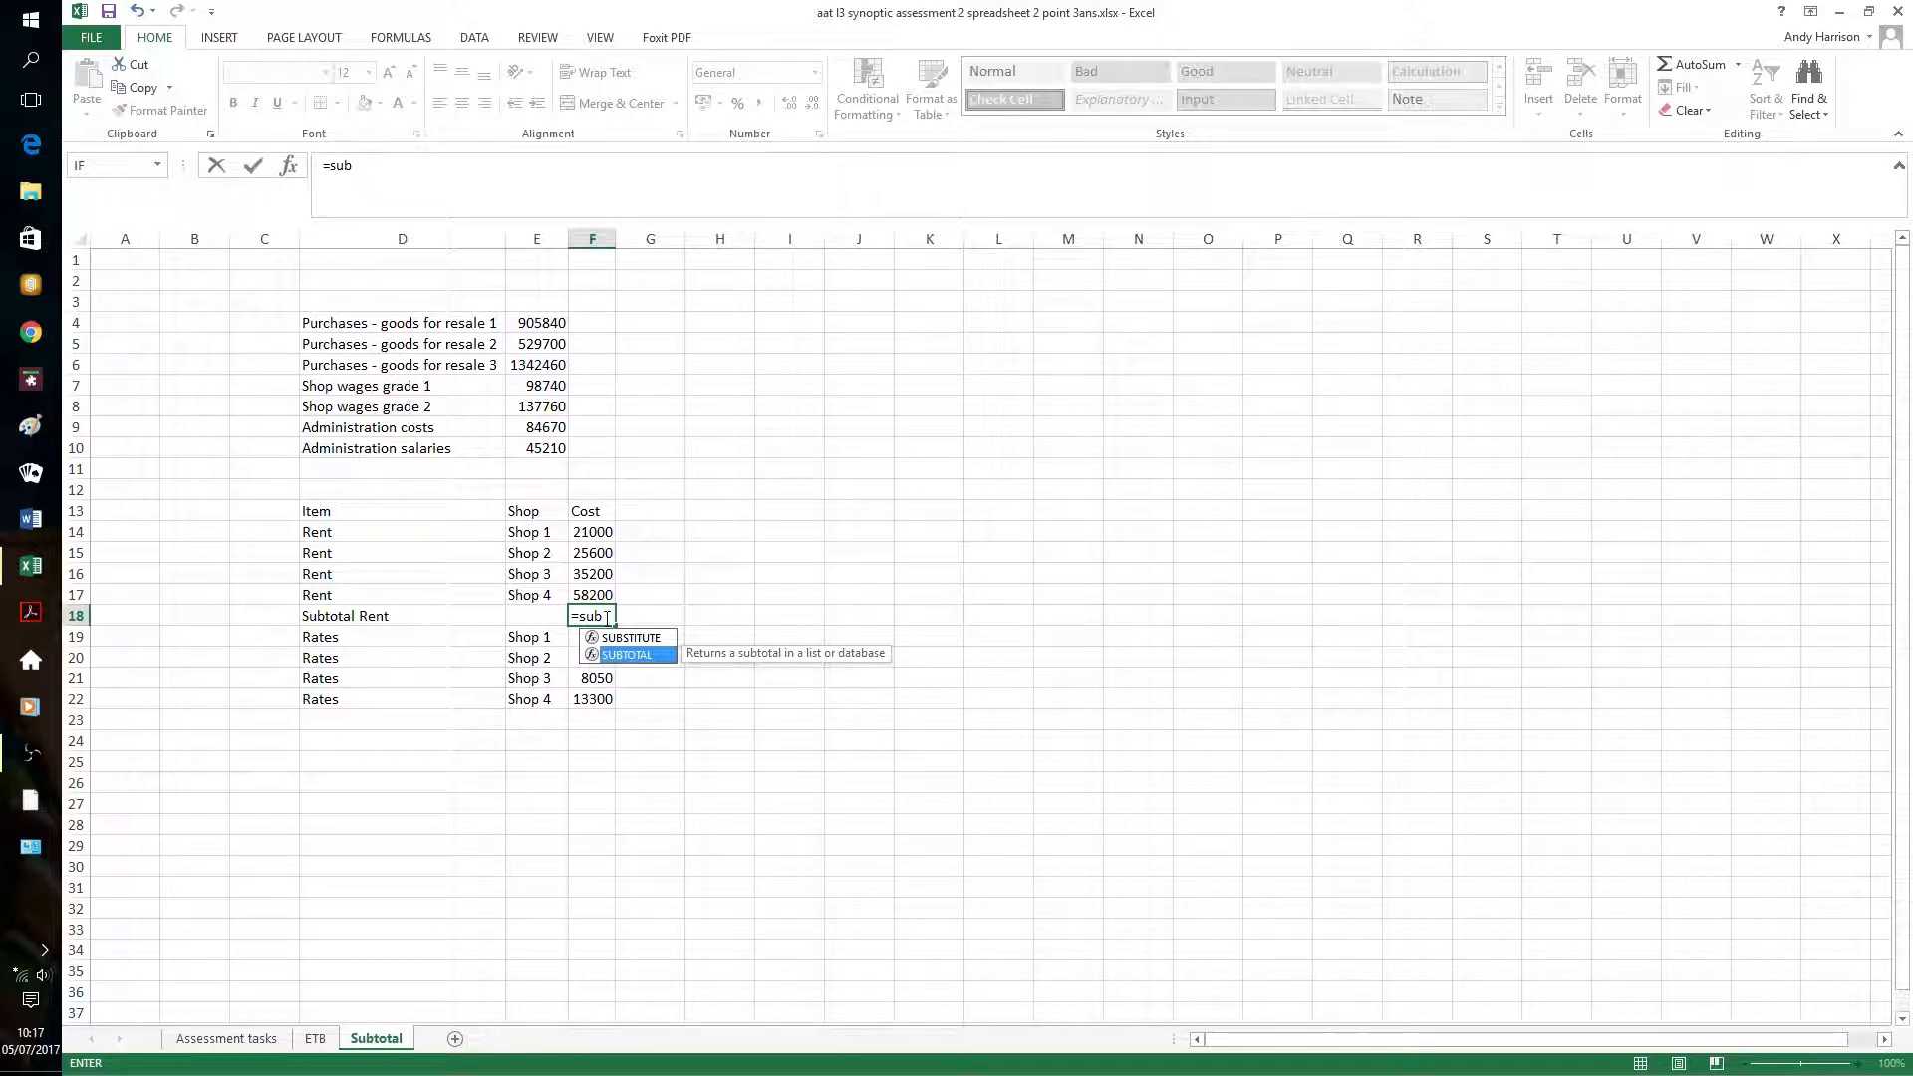
click(606, 618)
text(totaql)
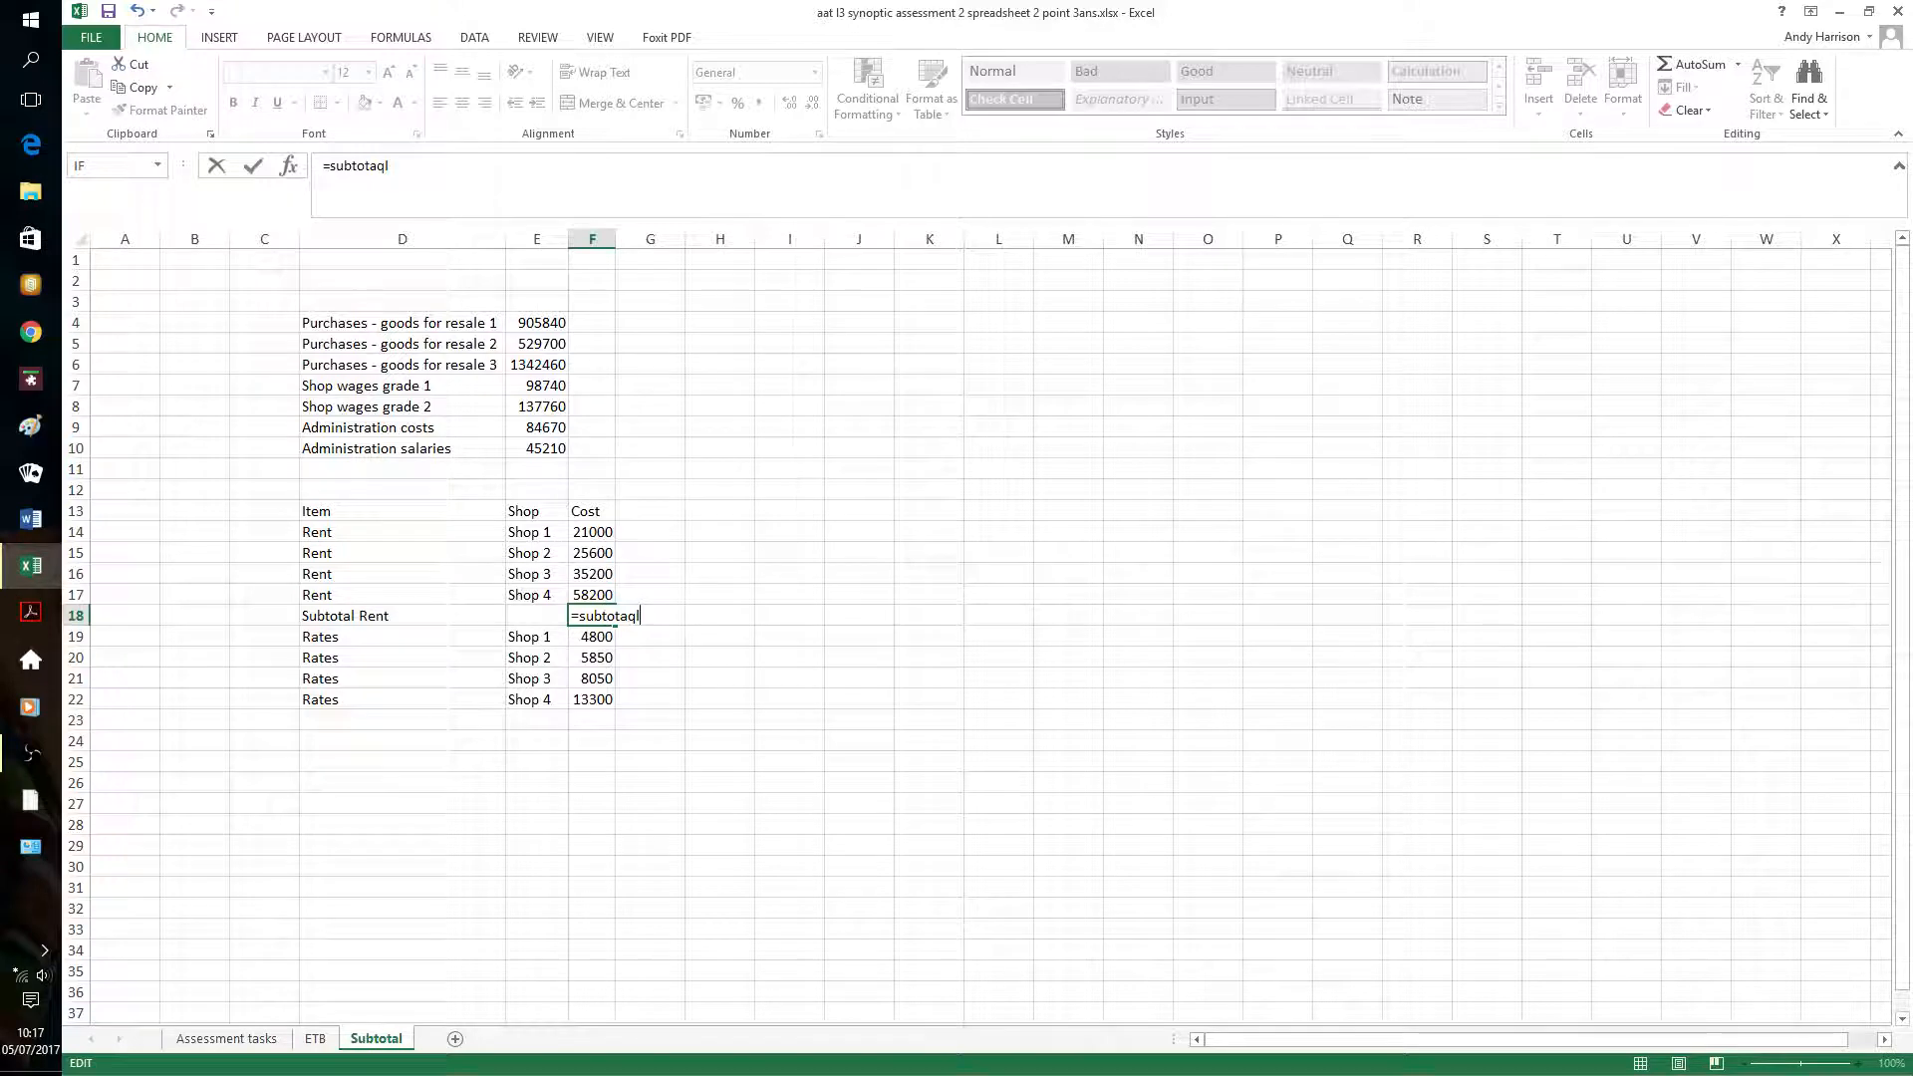
key(BackSpace)
key(BackSpace)
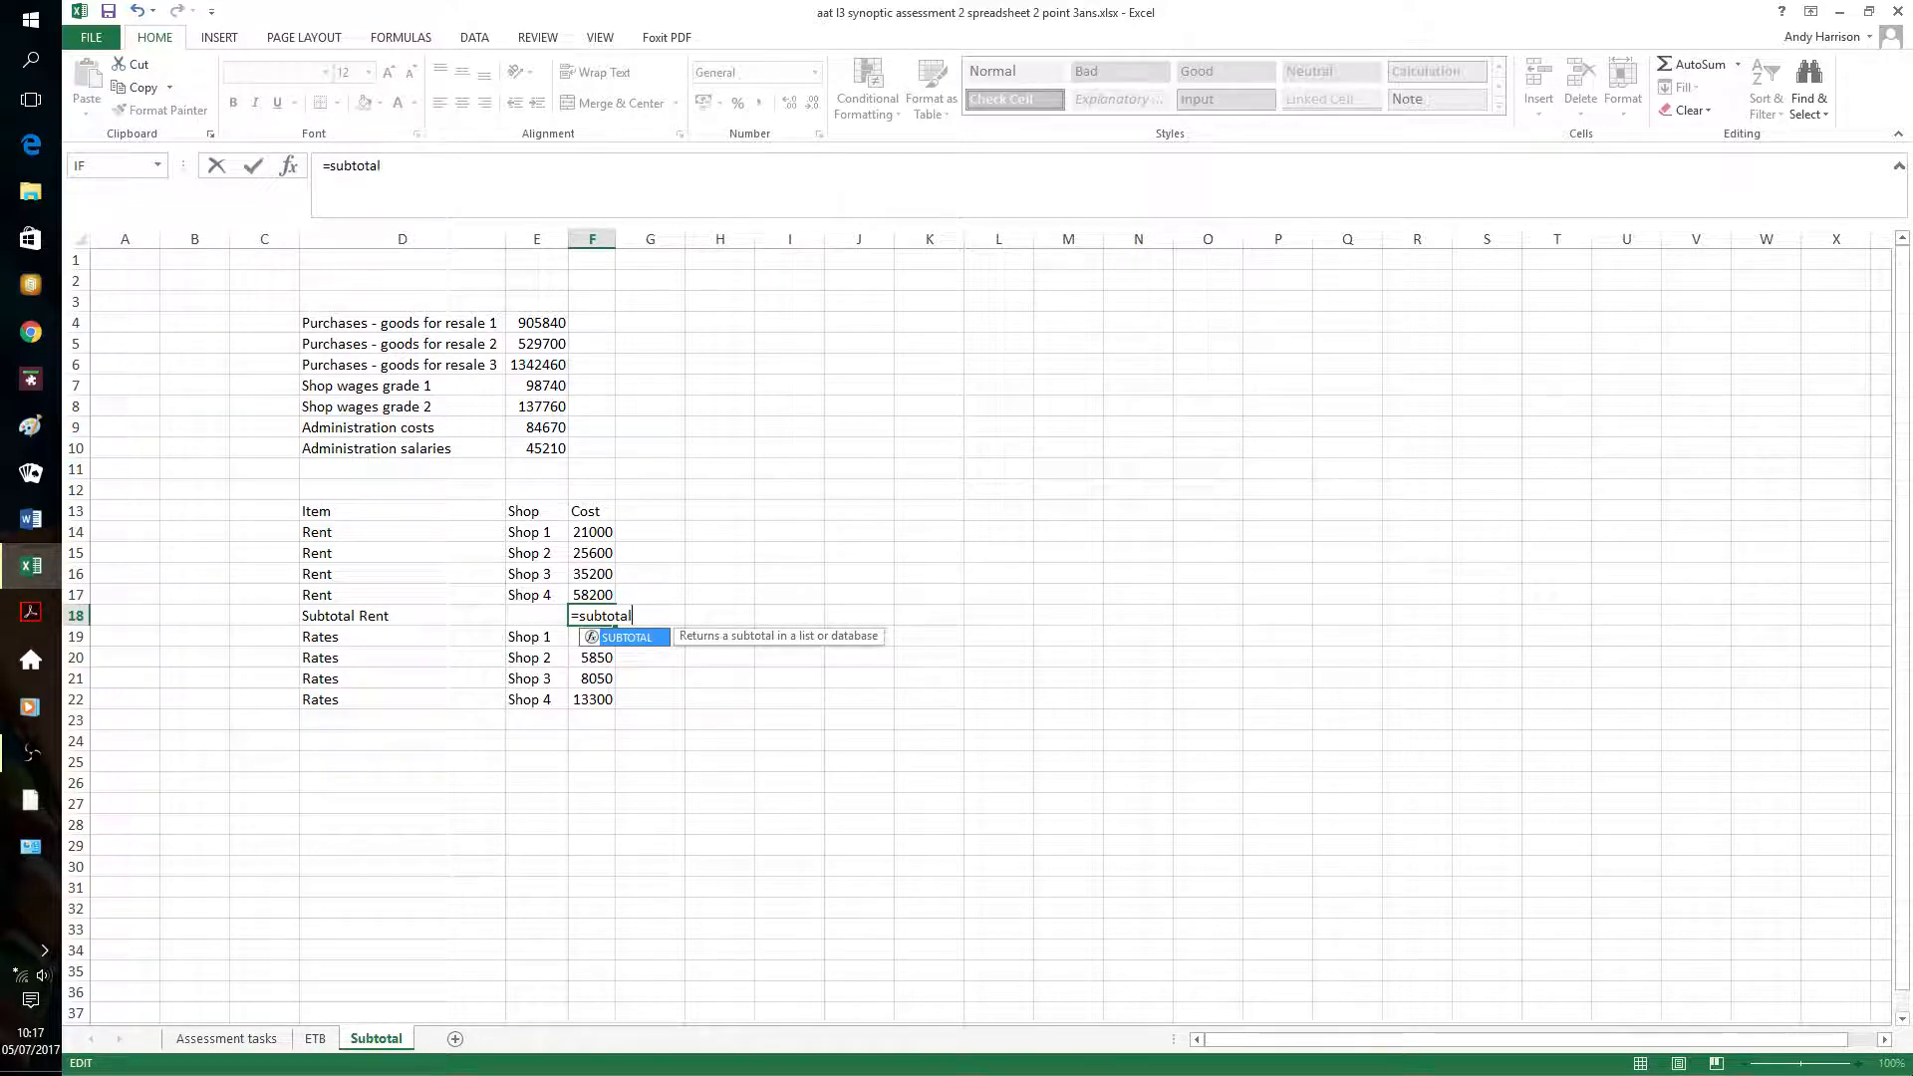
text(l()
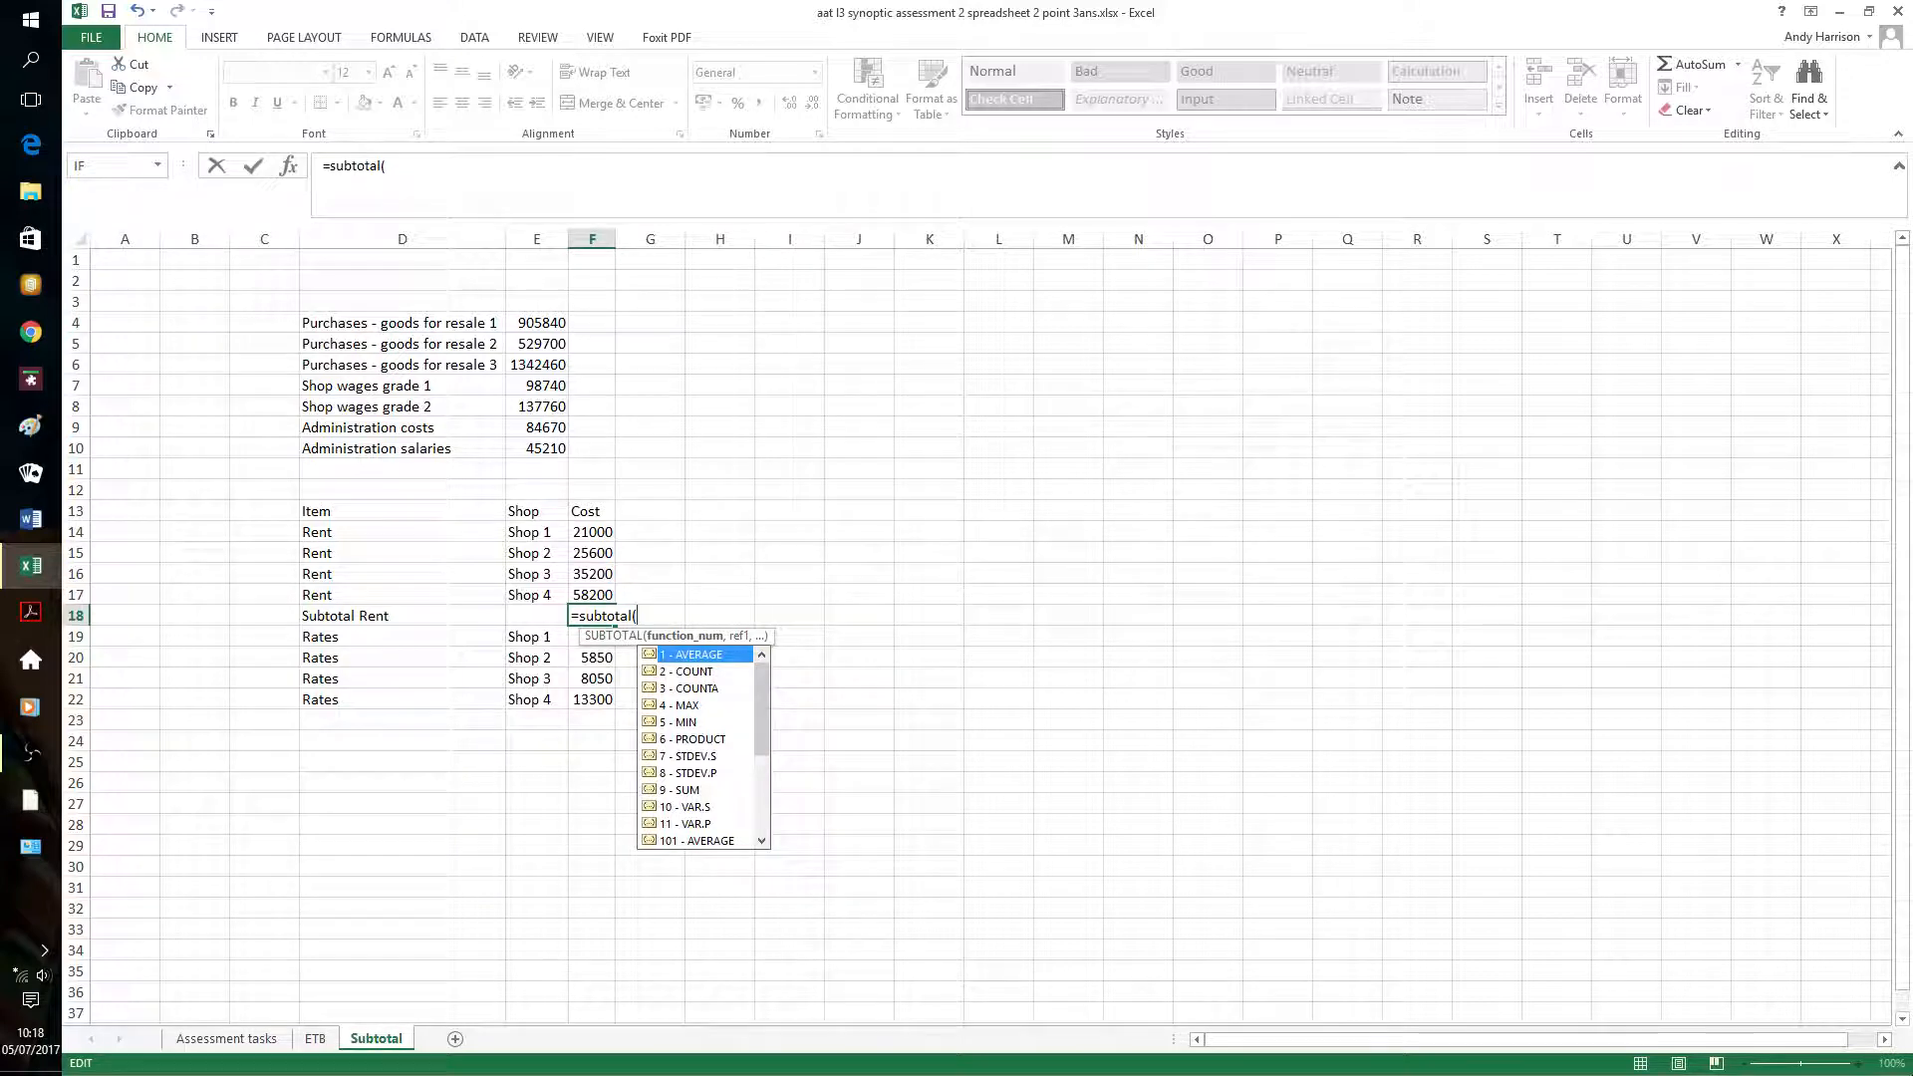
text(109)
text(,)
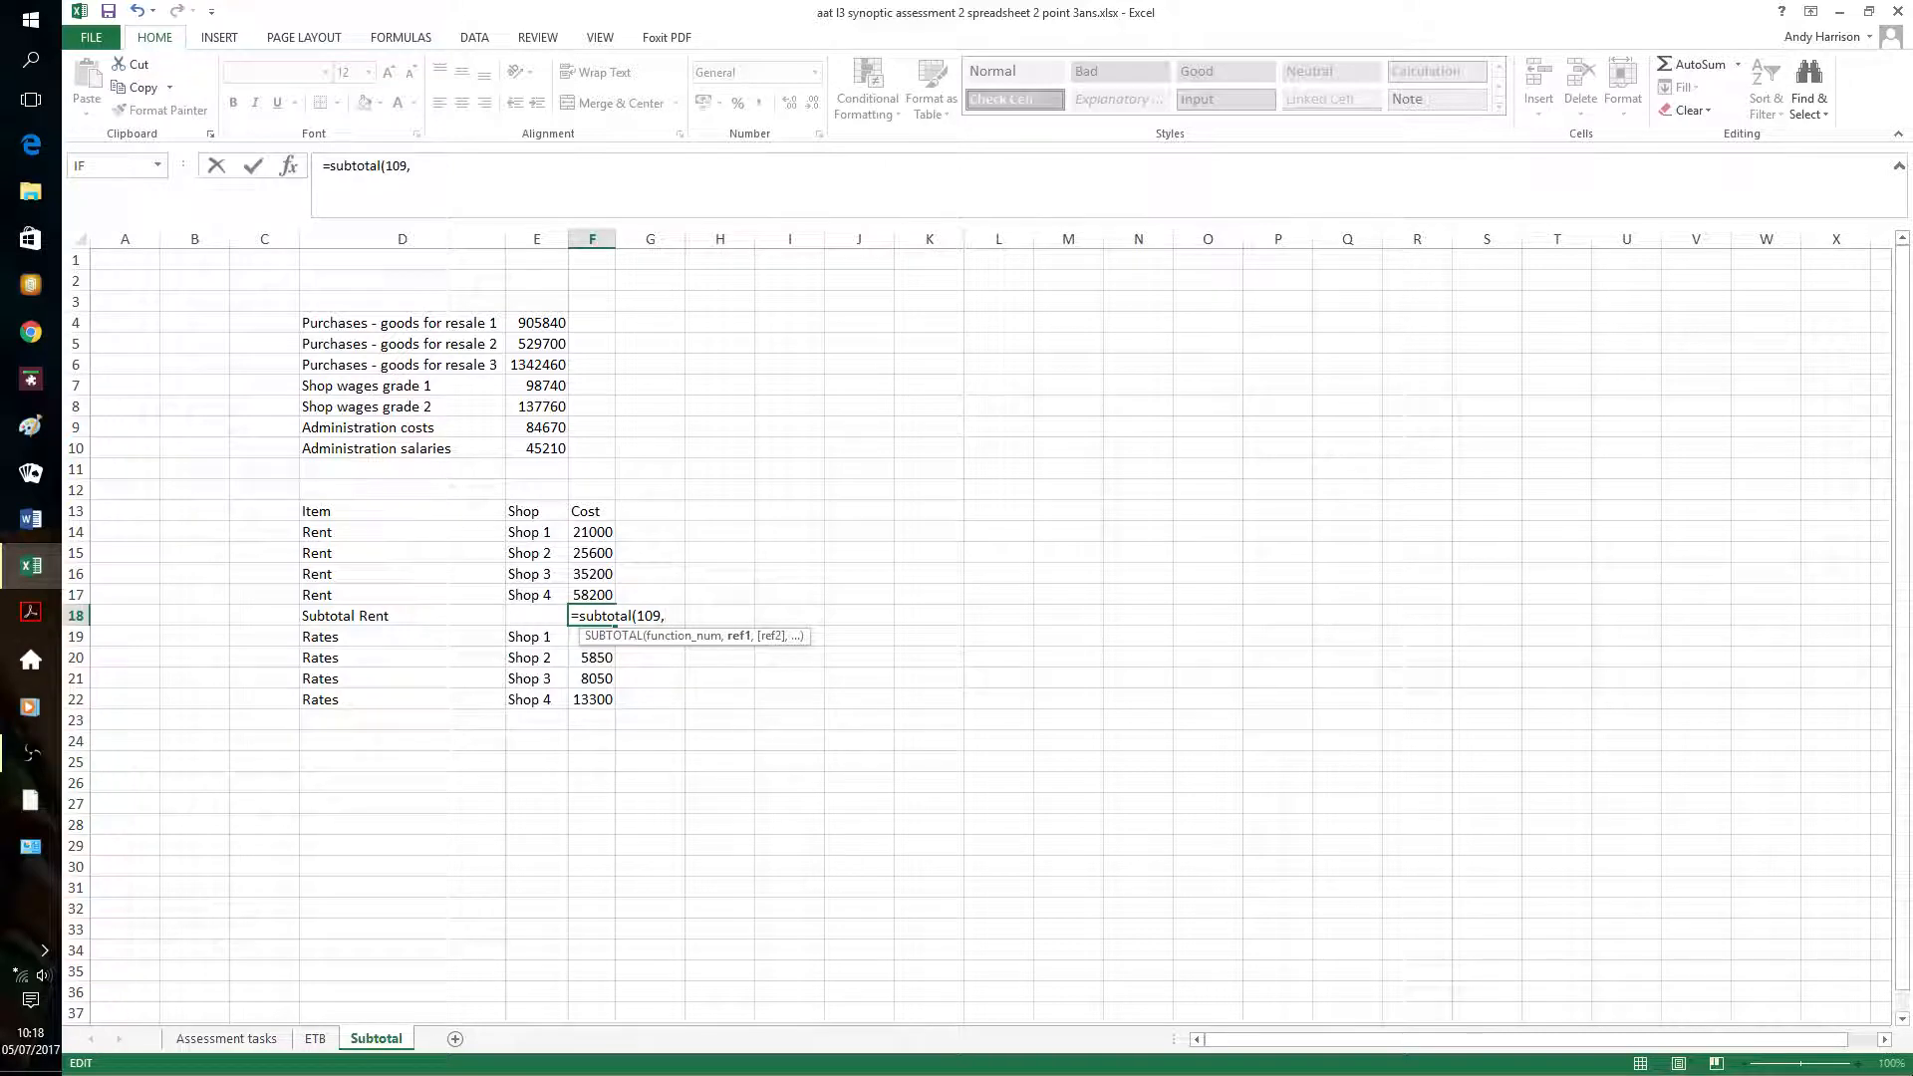
text(f14:)
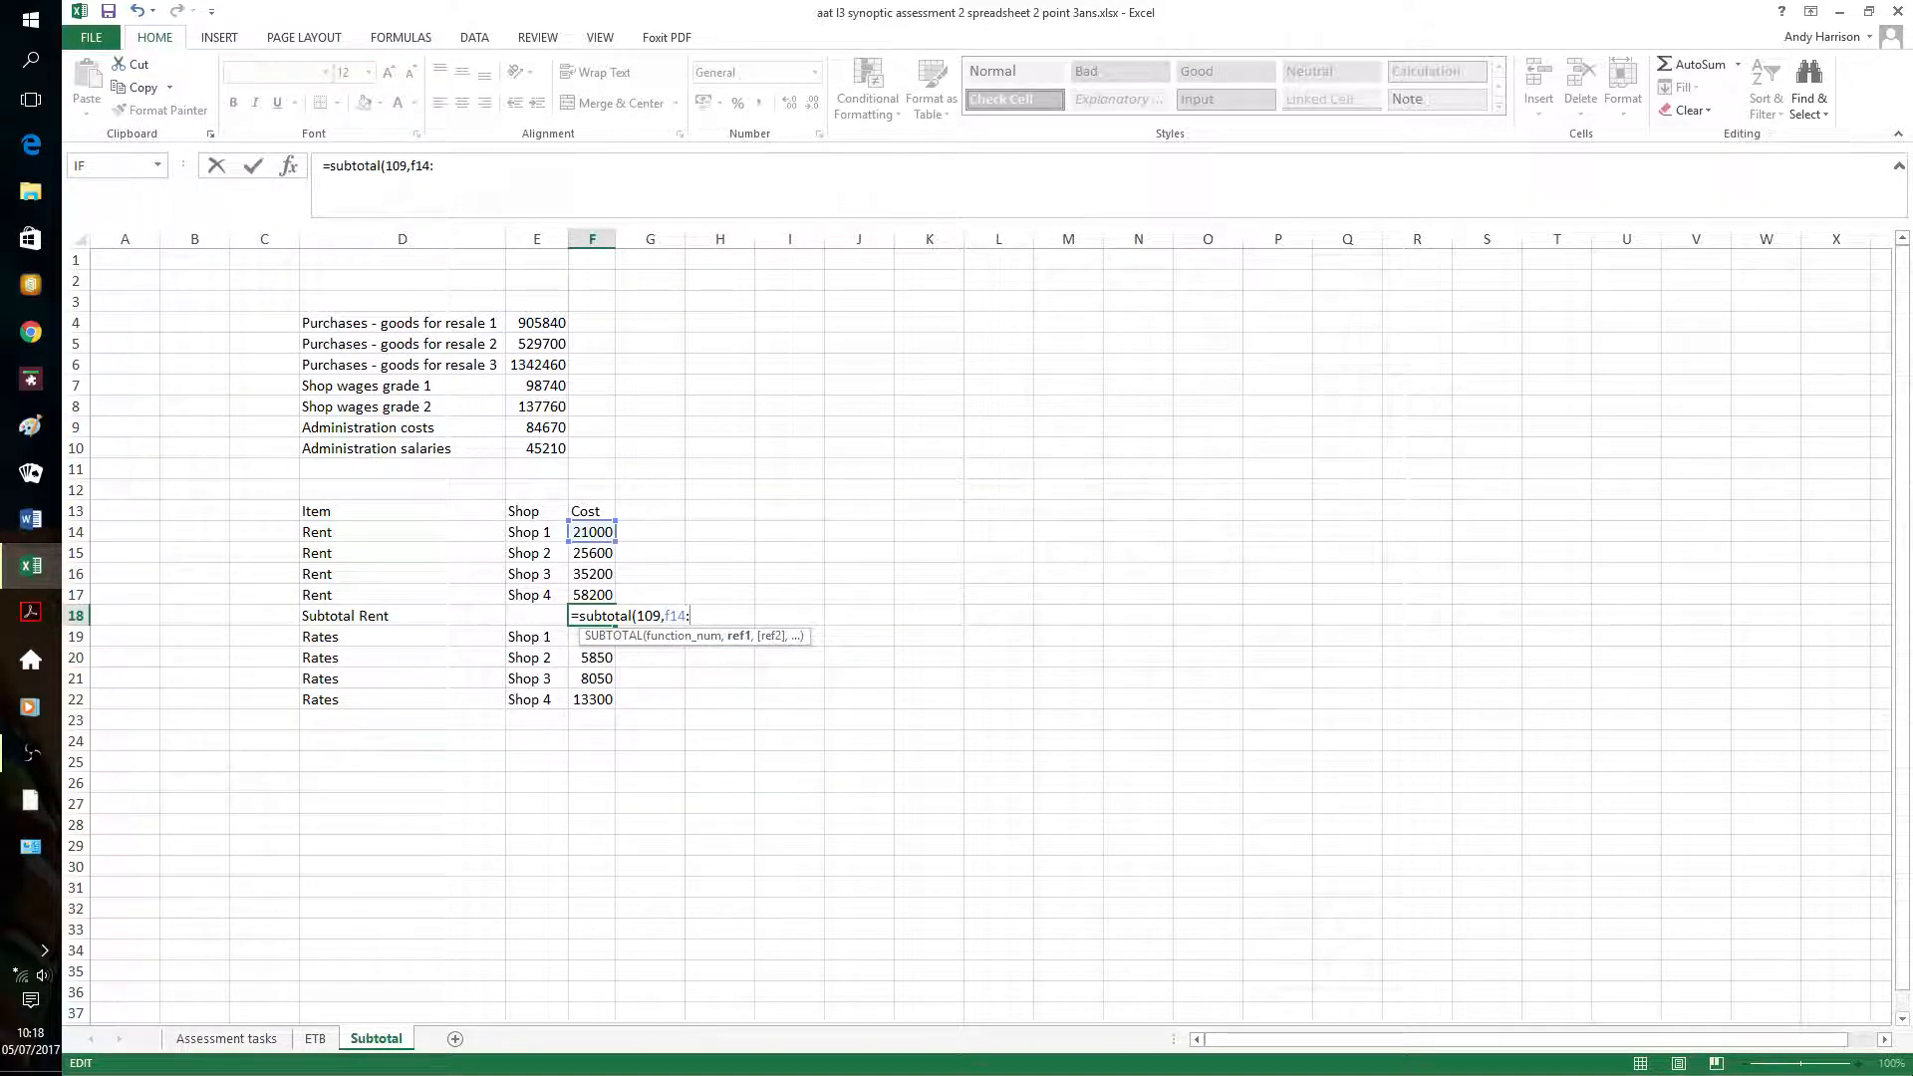
text(f17)
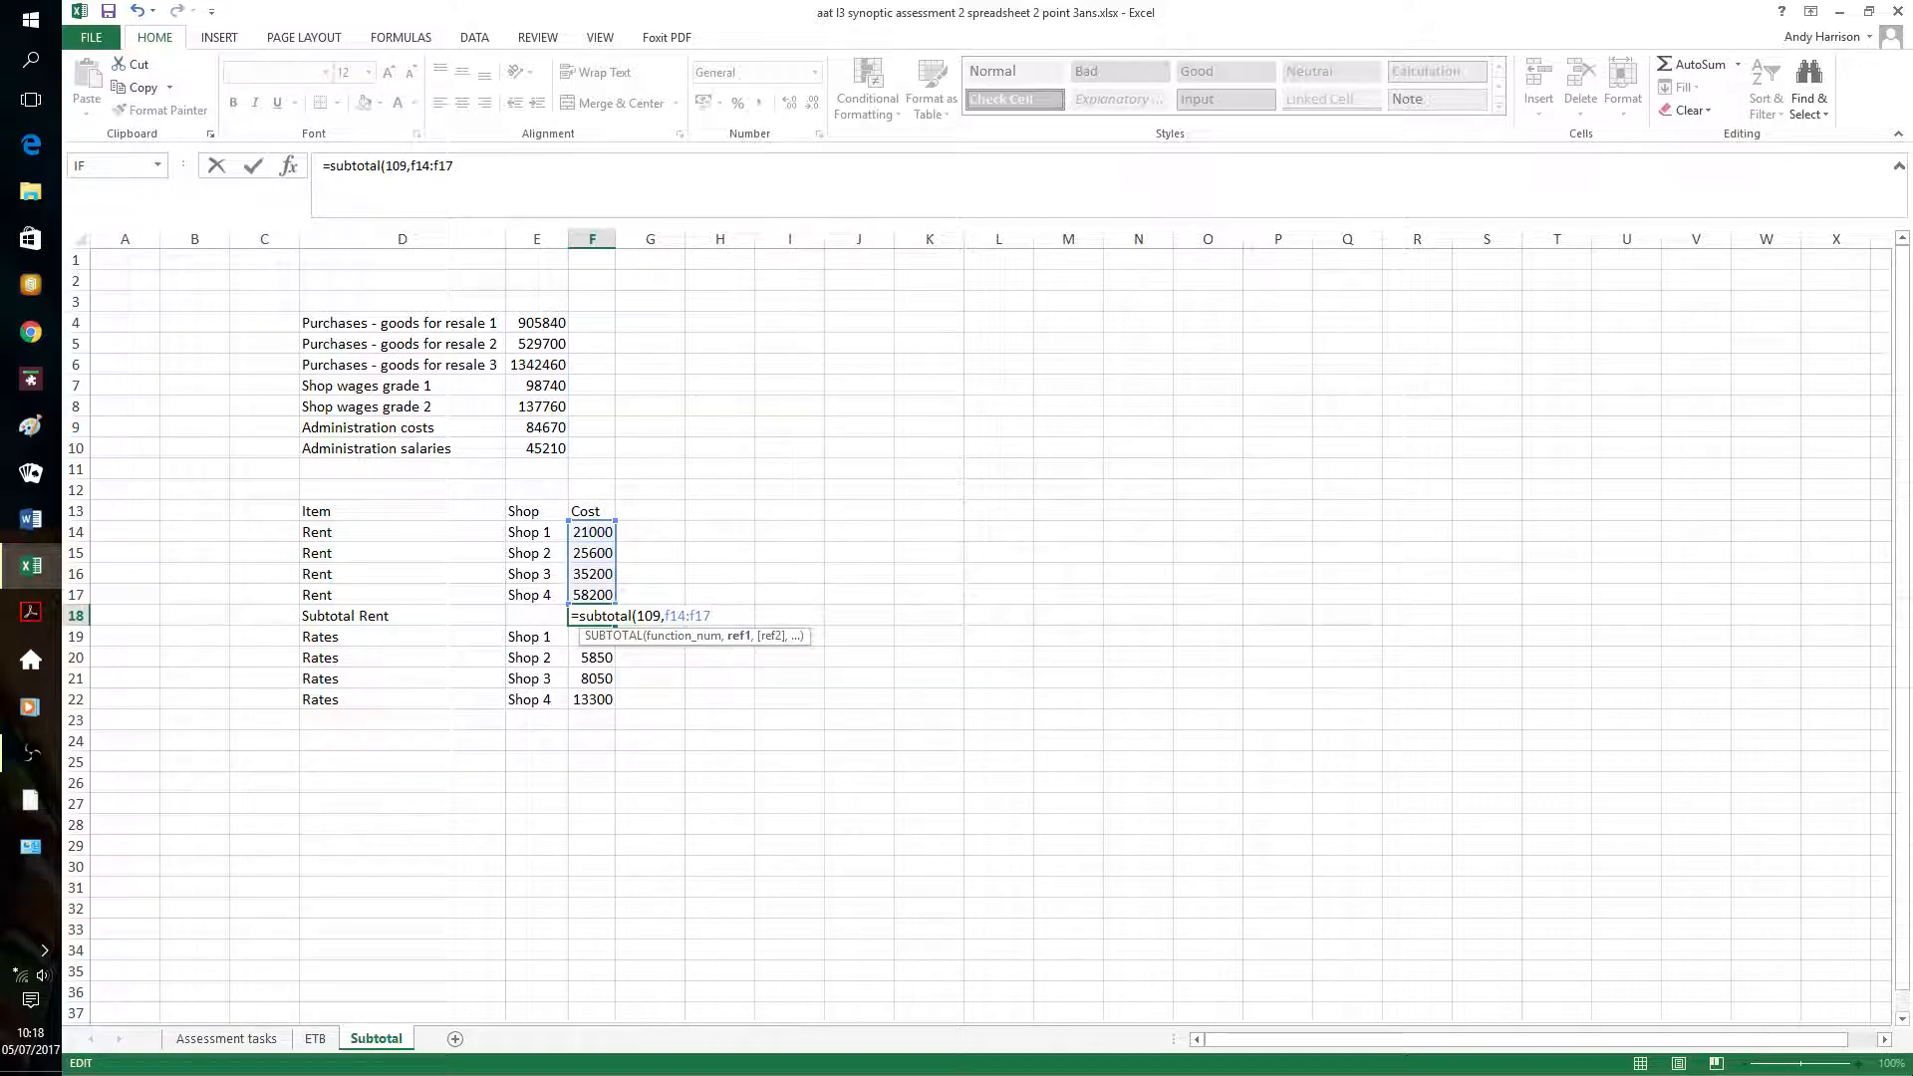
text())
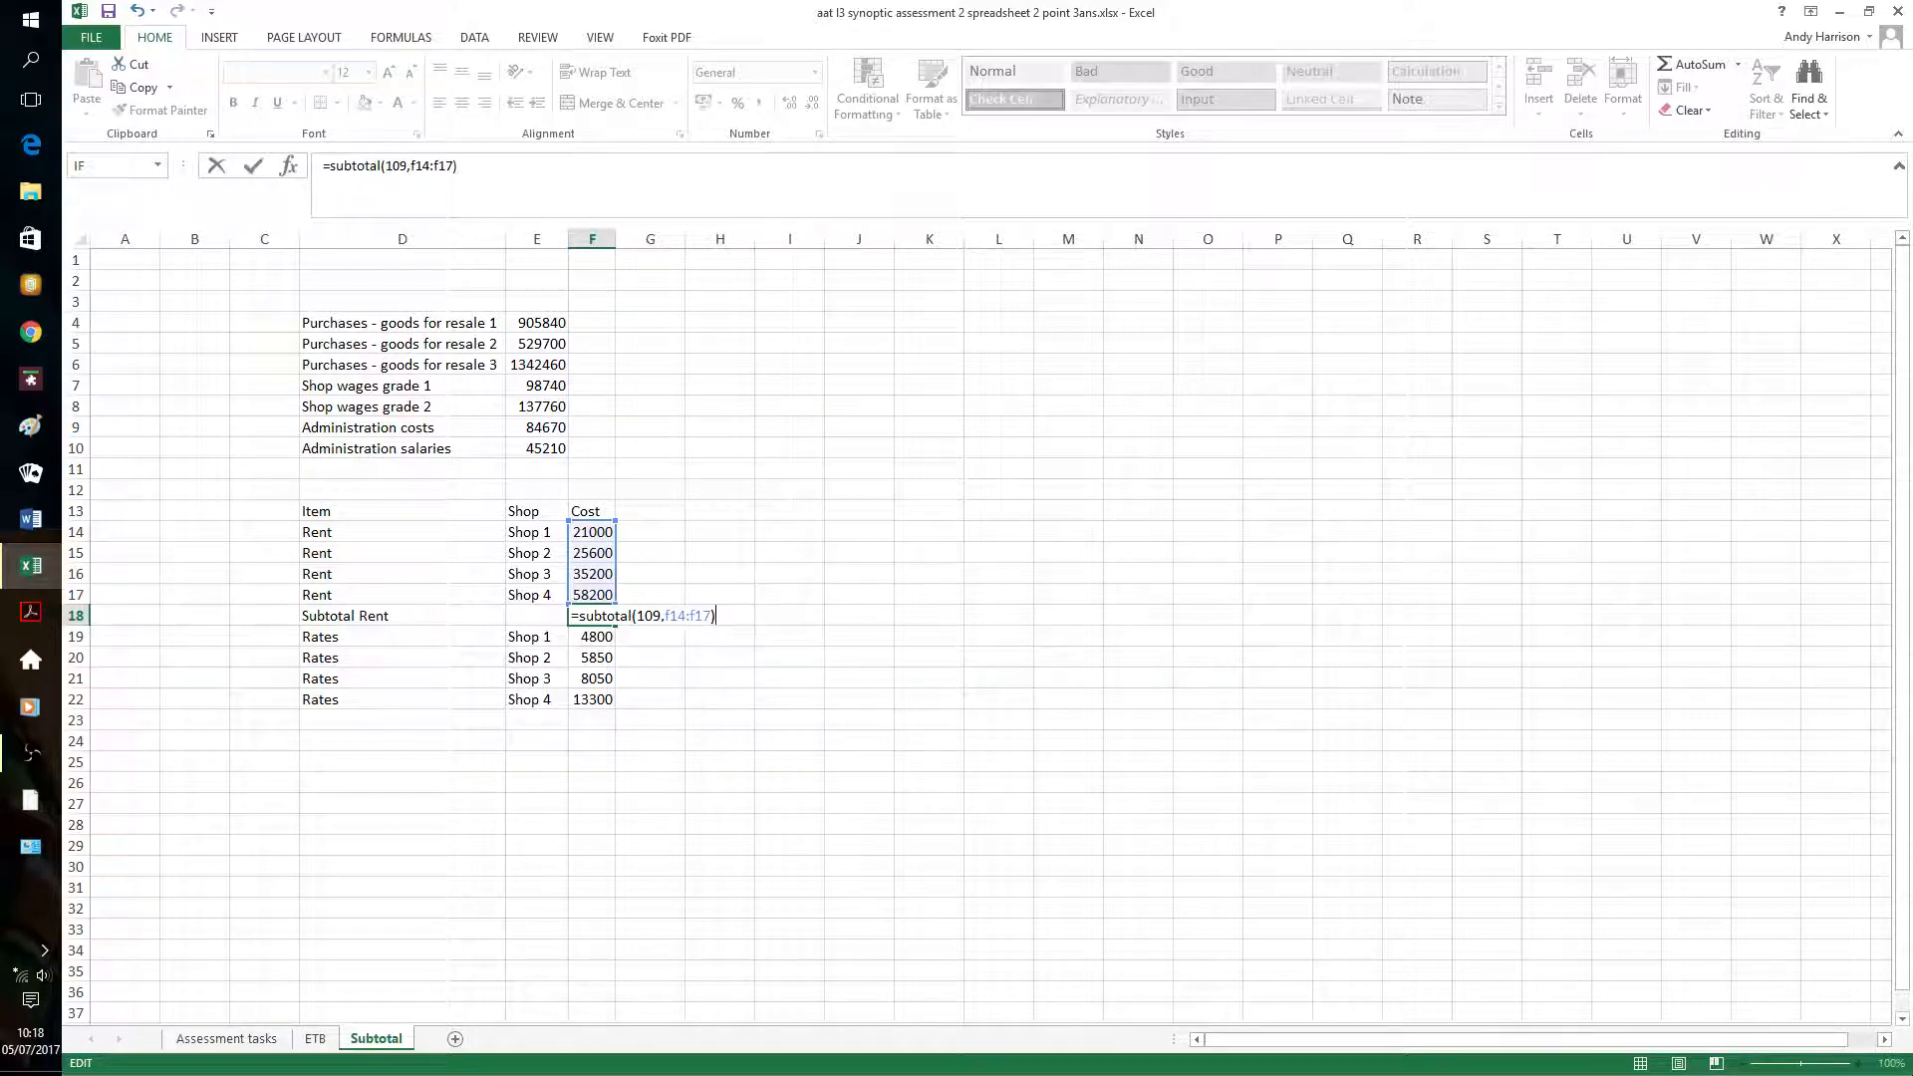
key(Return)
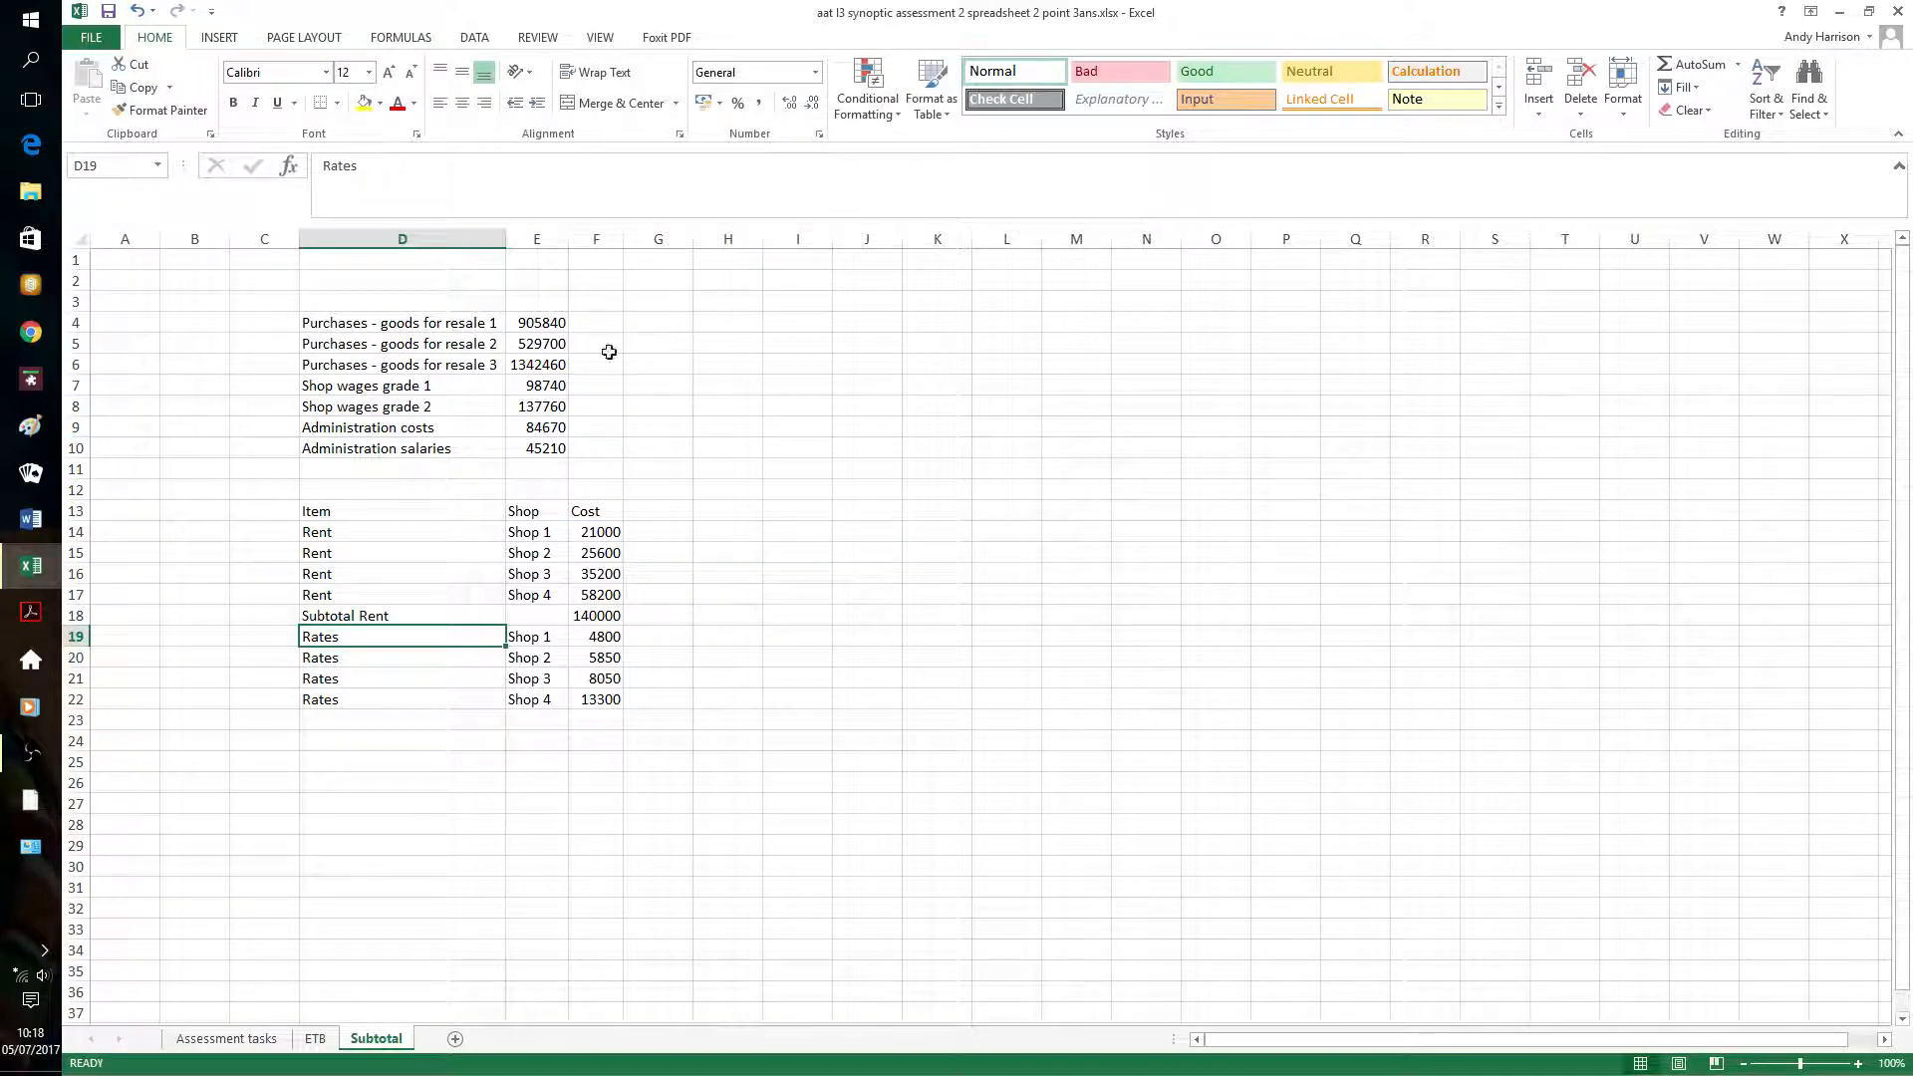
Label cell D23, below the last Rates row, as Subtotal Rates
click(426, 720)
text(Subtot)
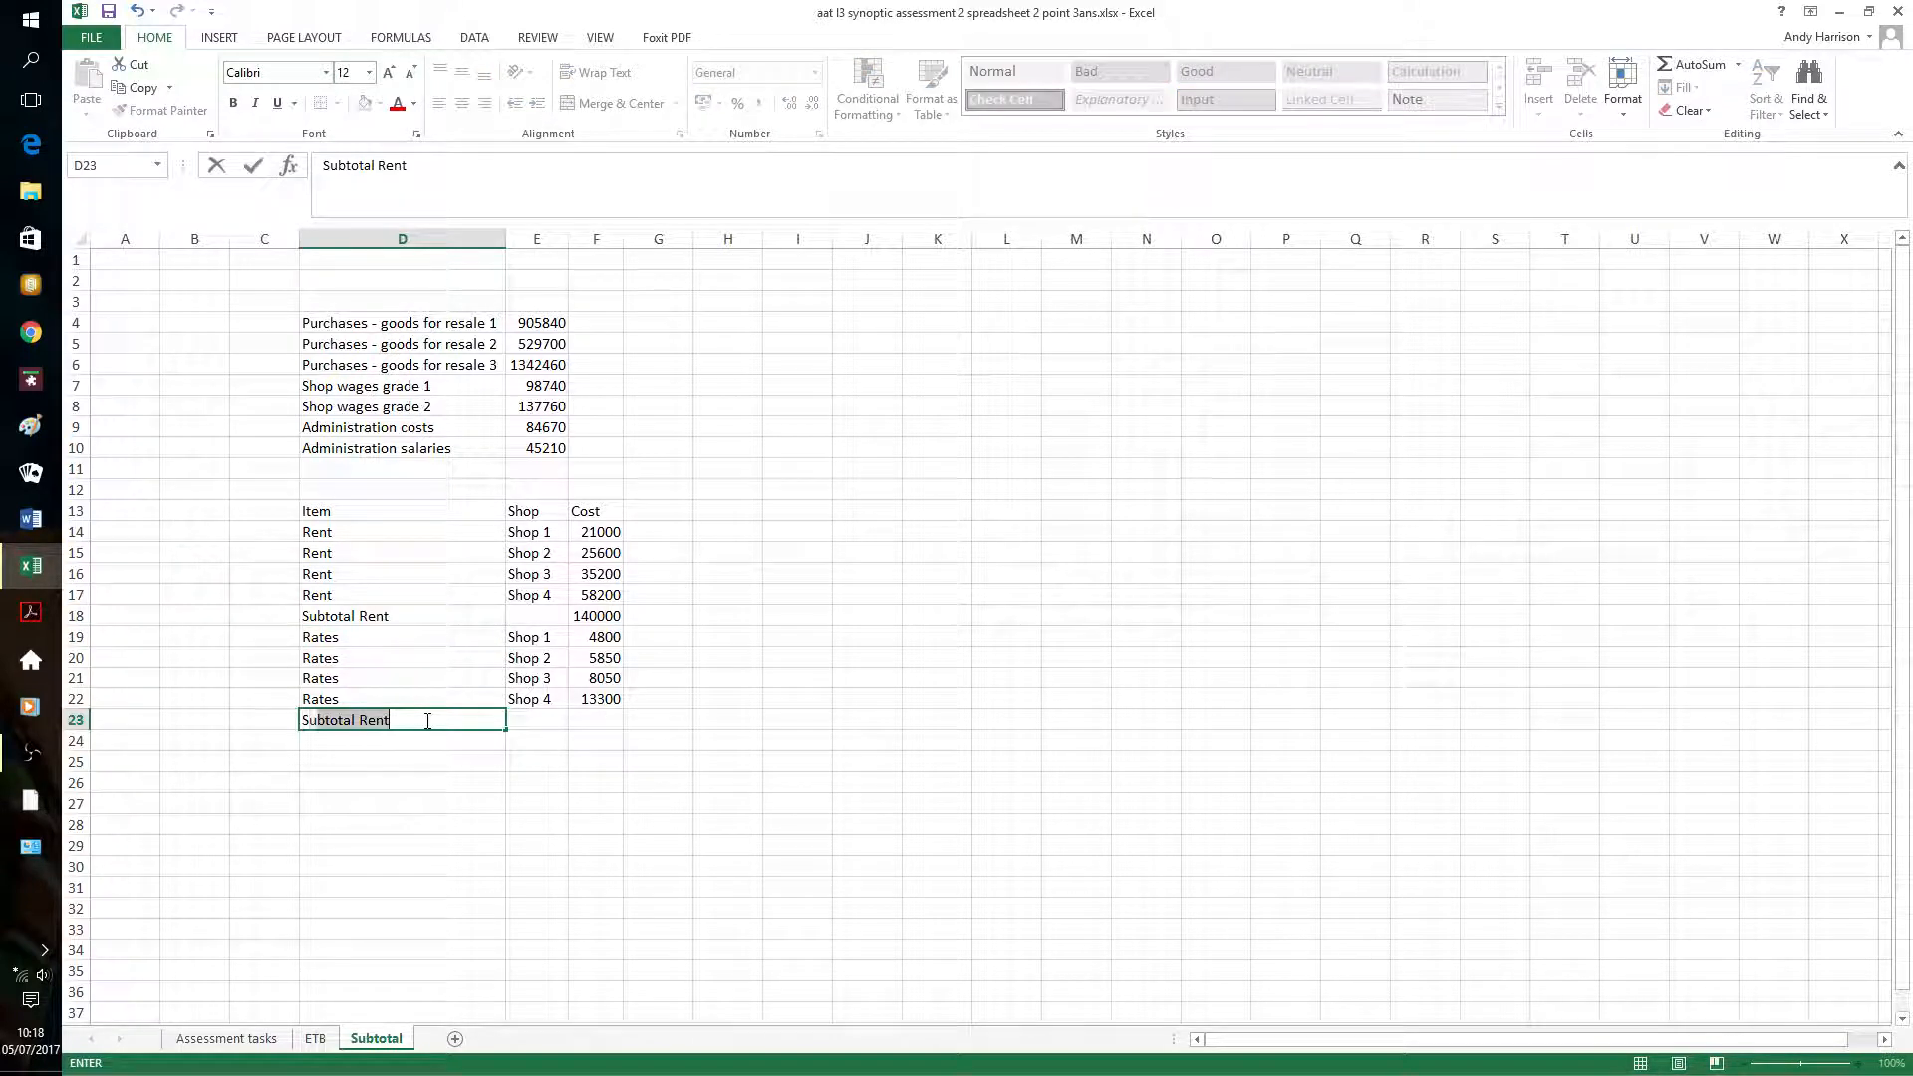
text(al rates)
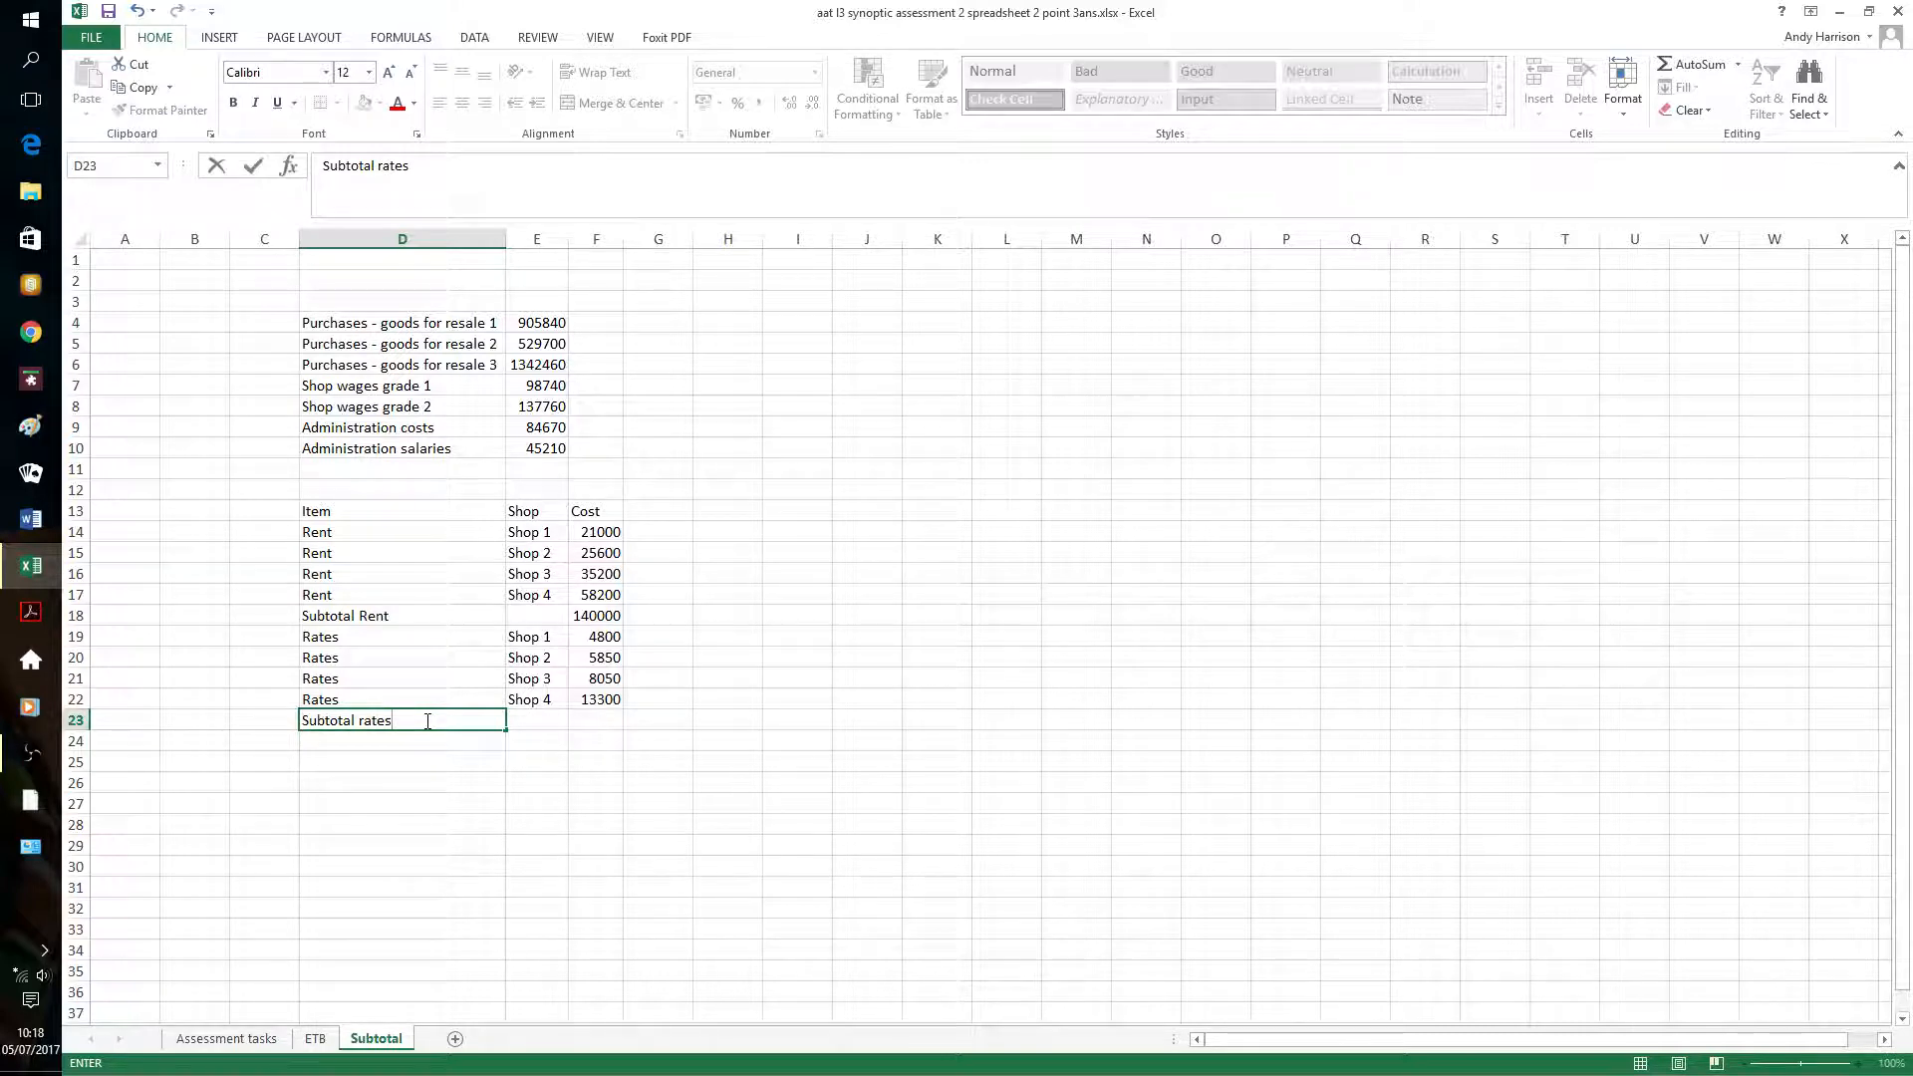
key(BackSpace)
key(BackSpace)
key(BackSpace)
key(BackSpace)
text(Rates)
key(Tab)
Total the rates costs in F23 with the formula =SUBTOTAL(109,F19:F22)
key(Tab)
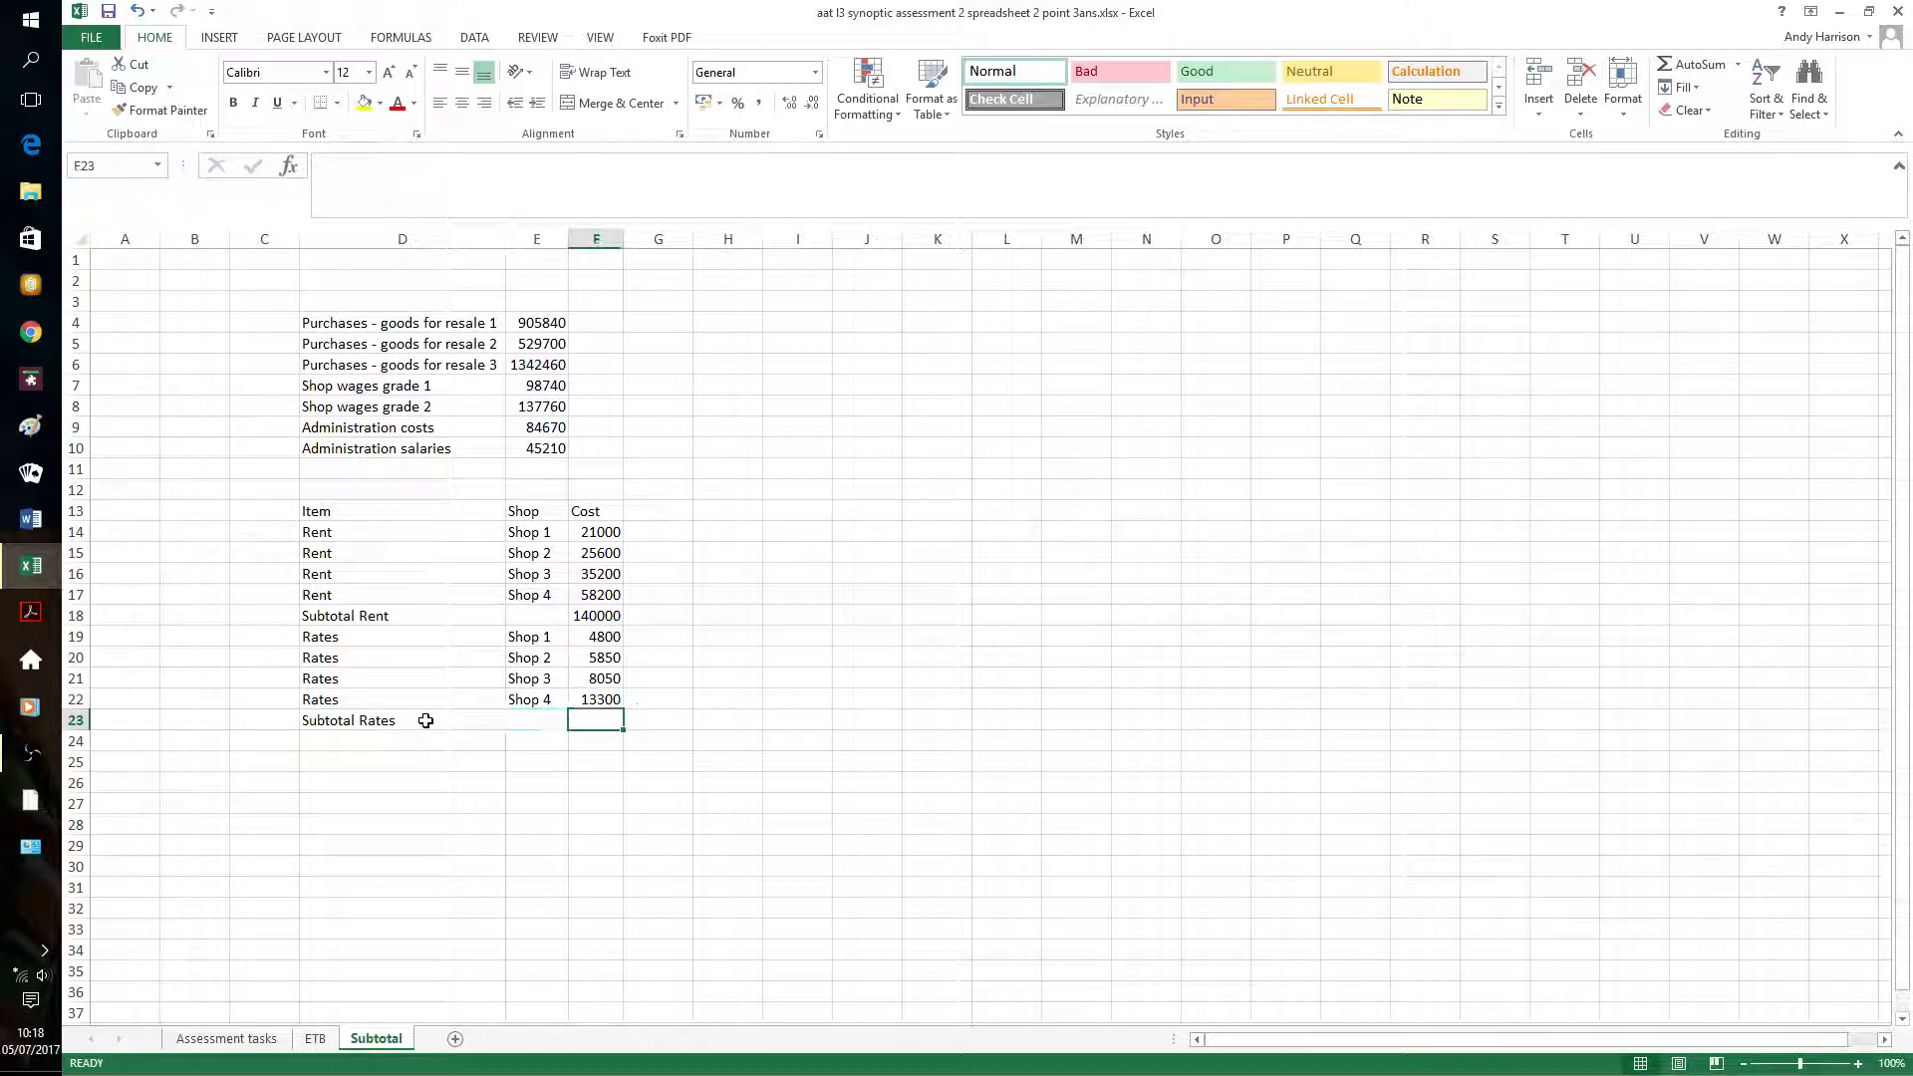
text(=s)
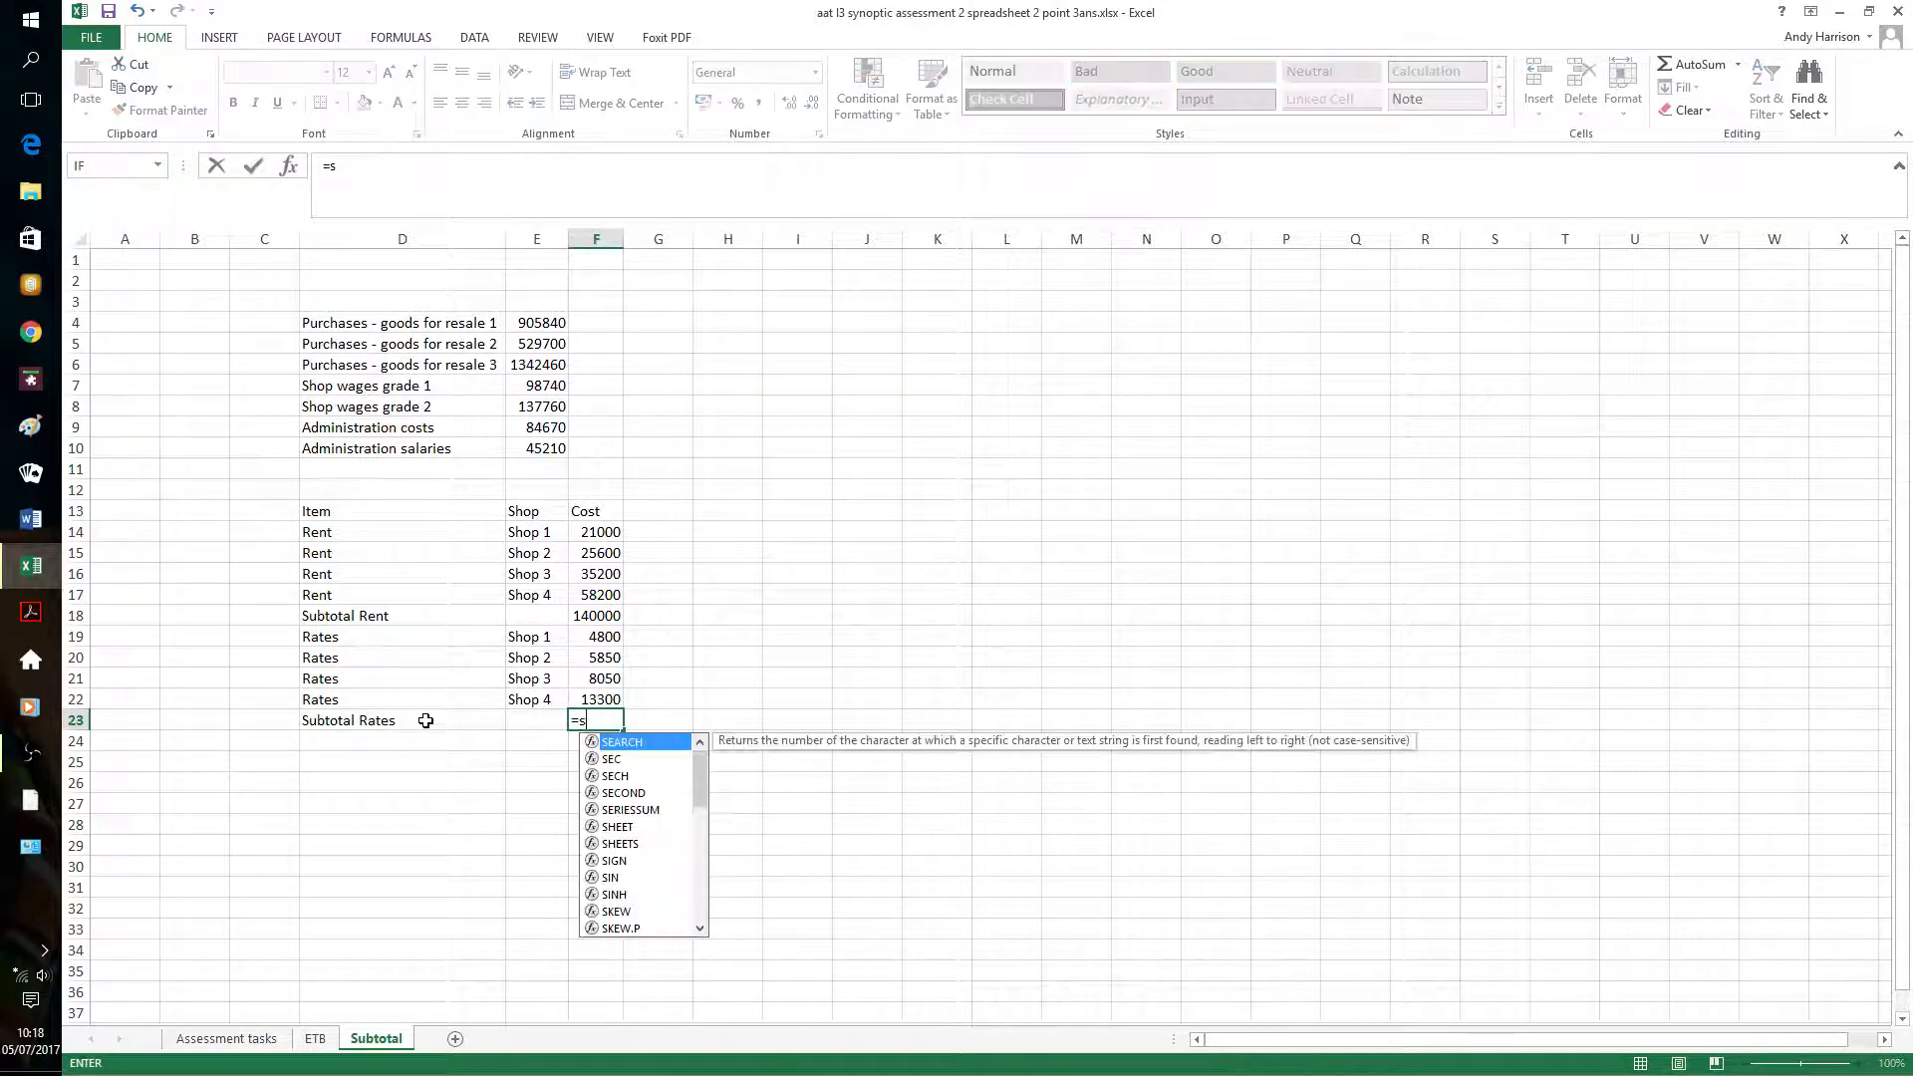
text(ubtota)
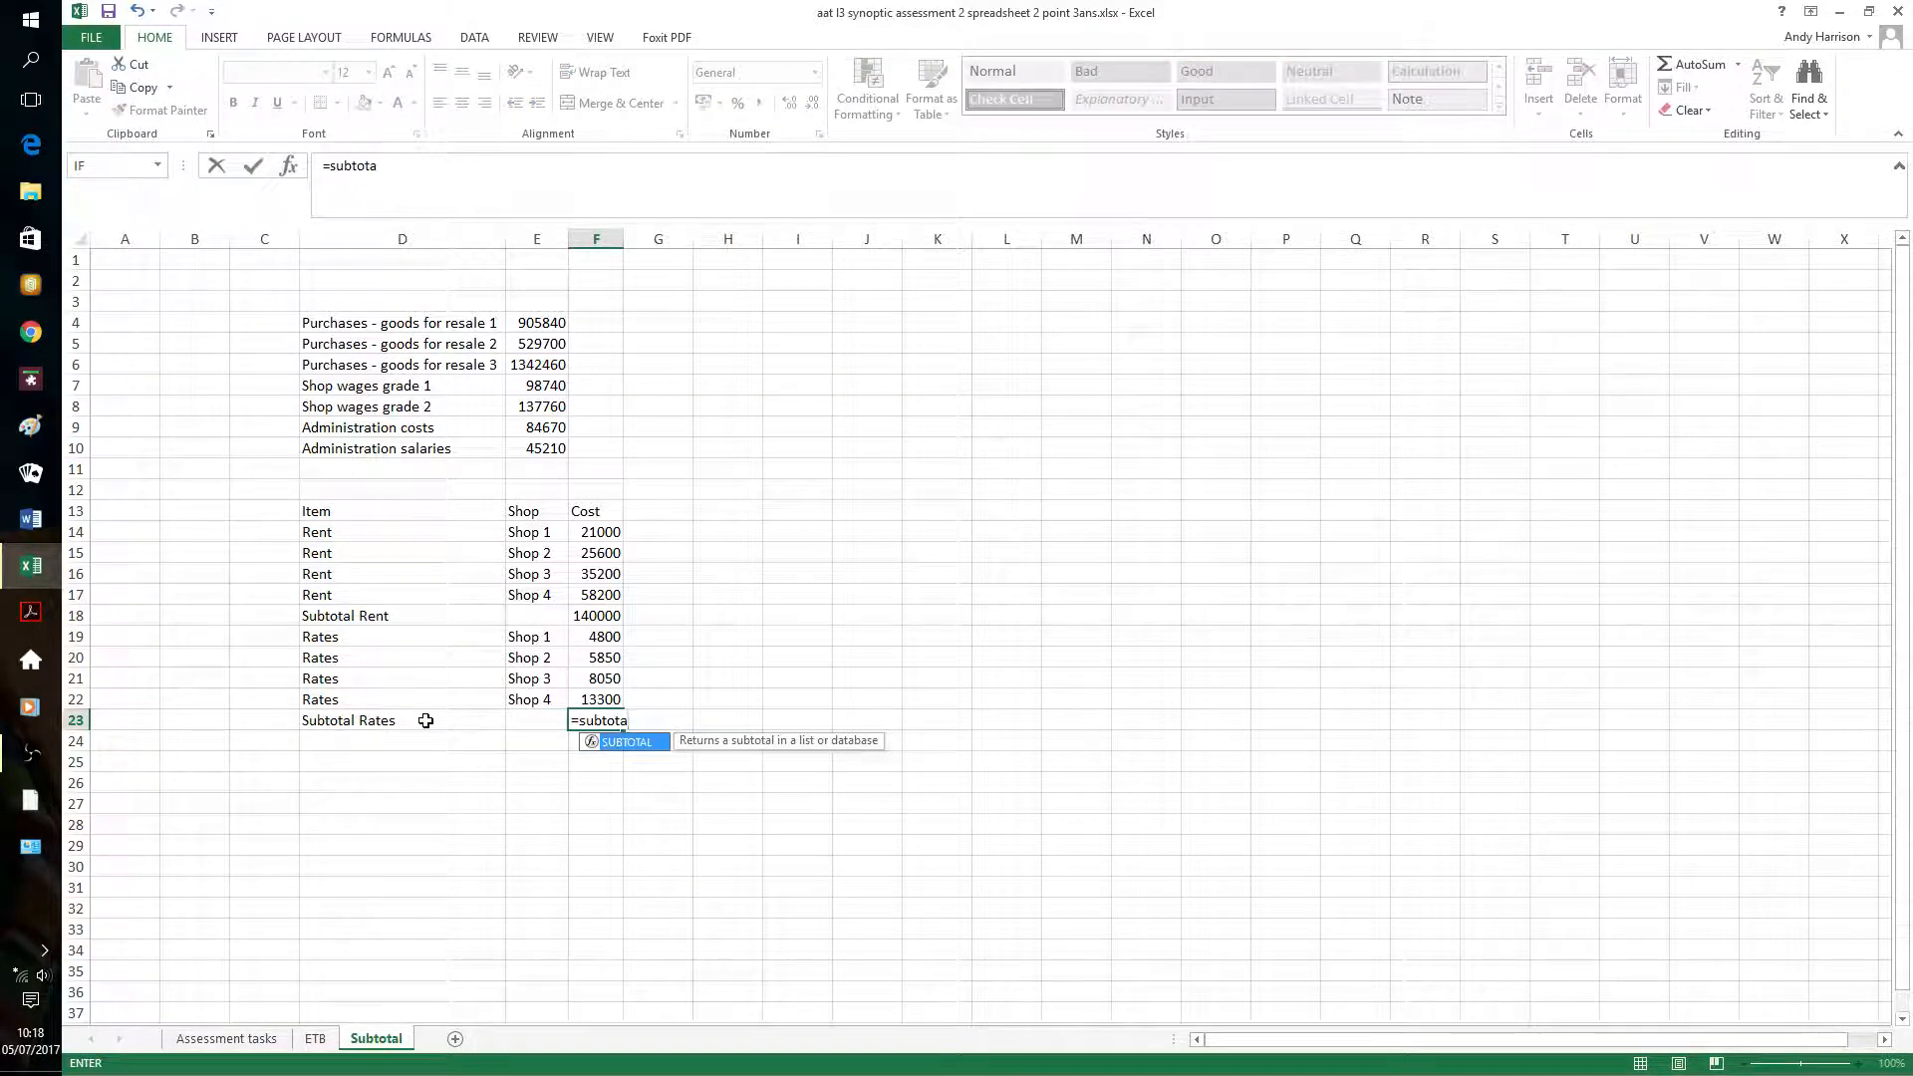
text(l()
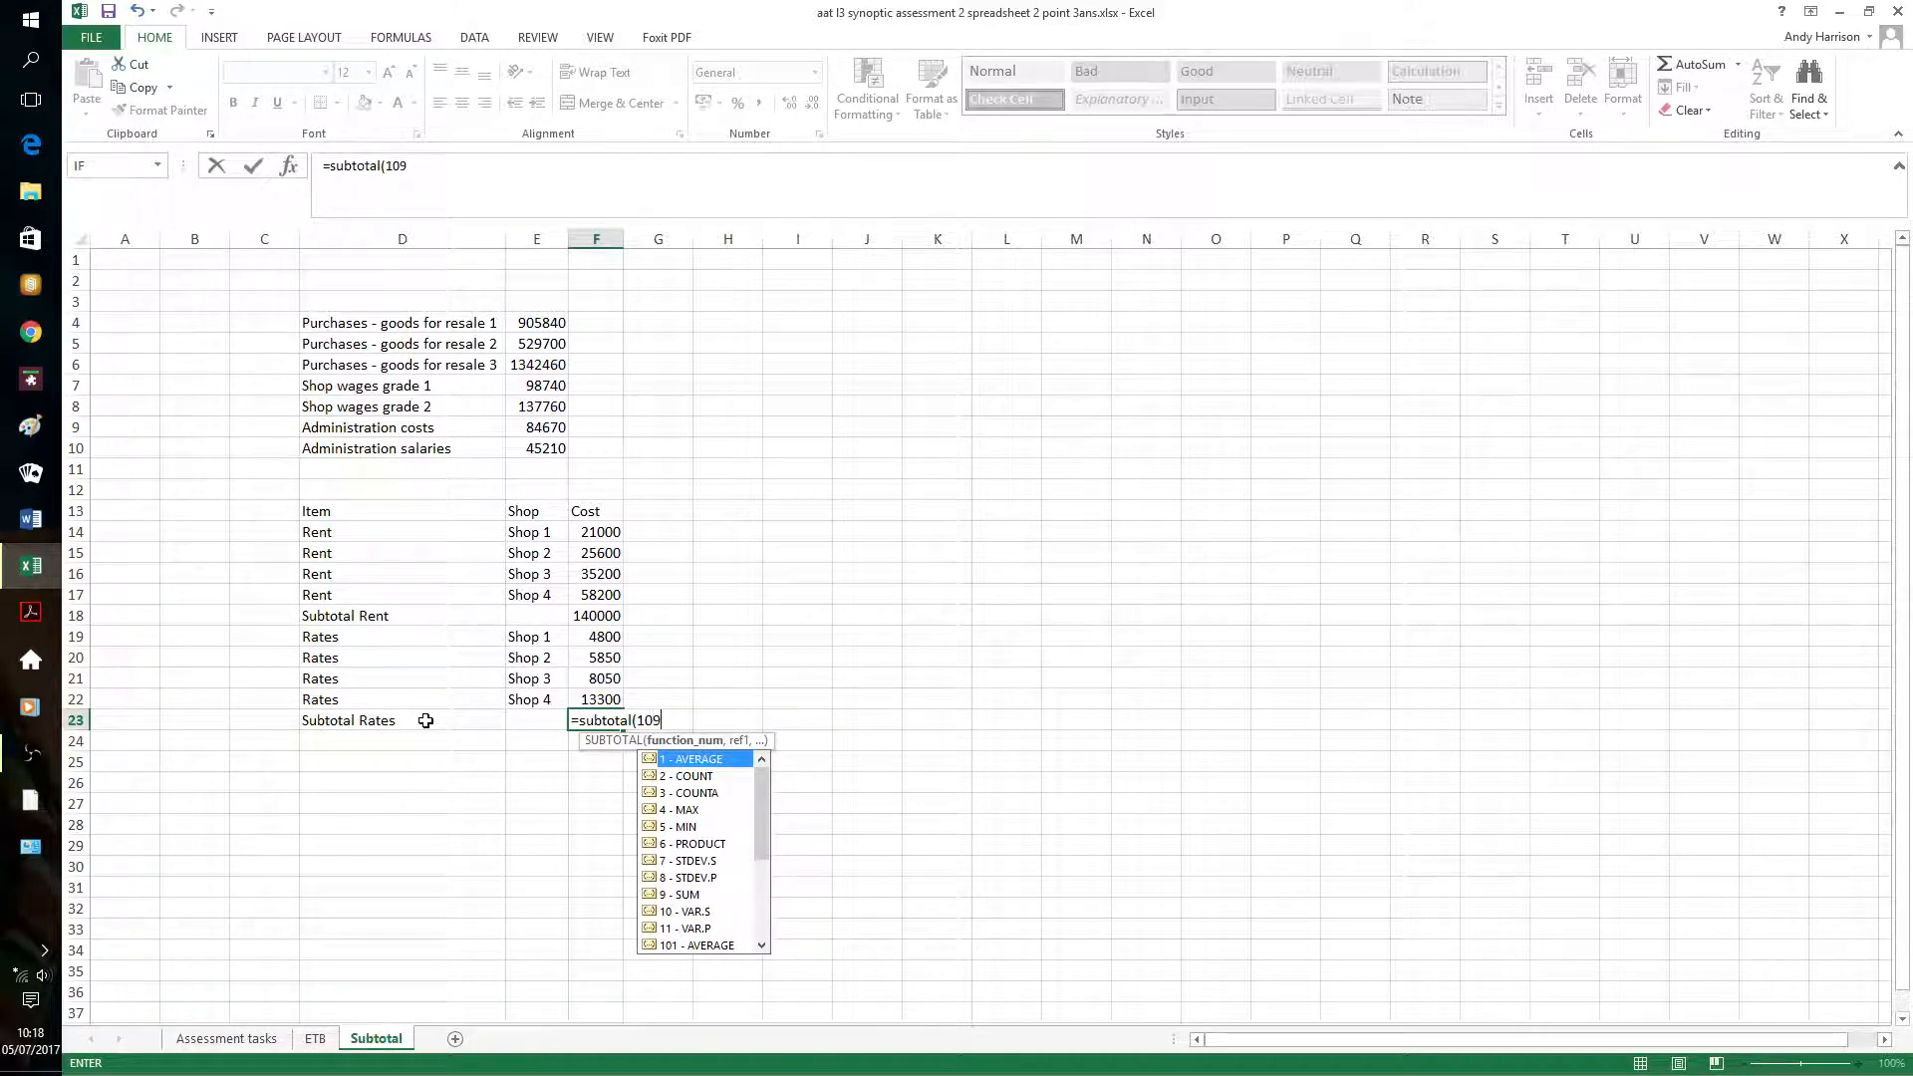
text(109,)
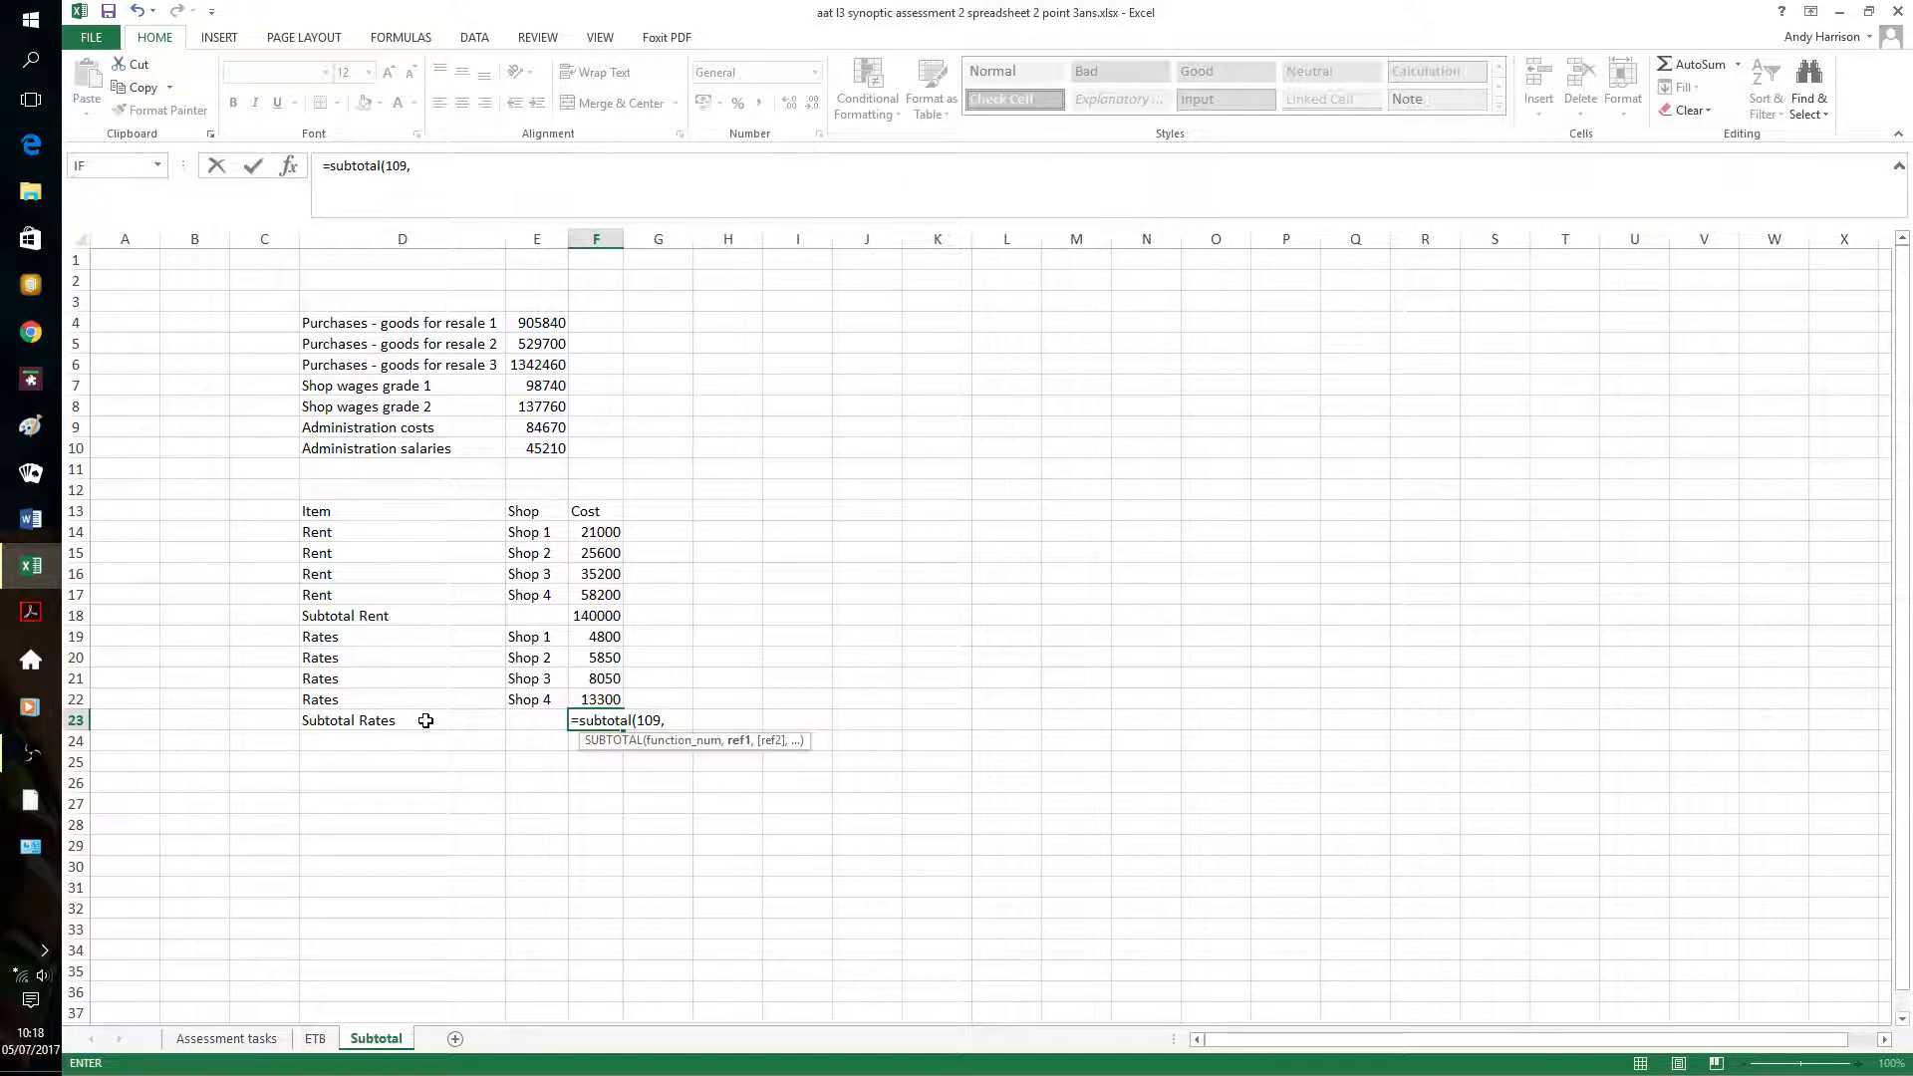
text(f)
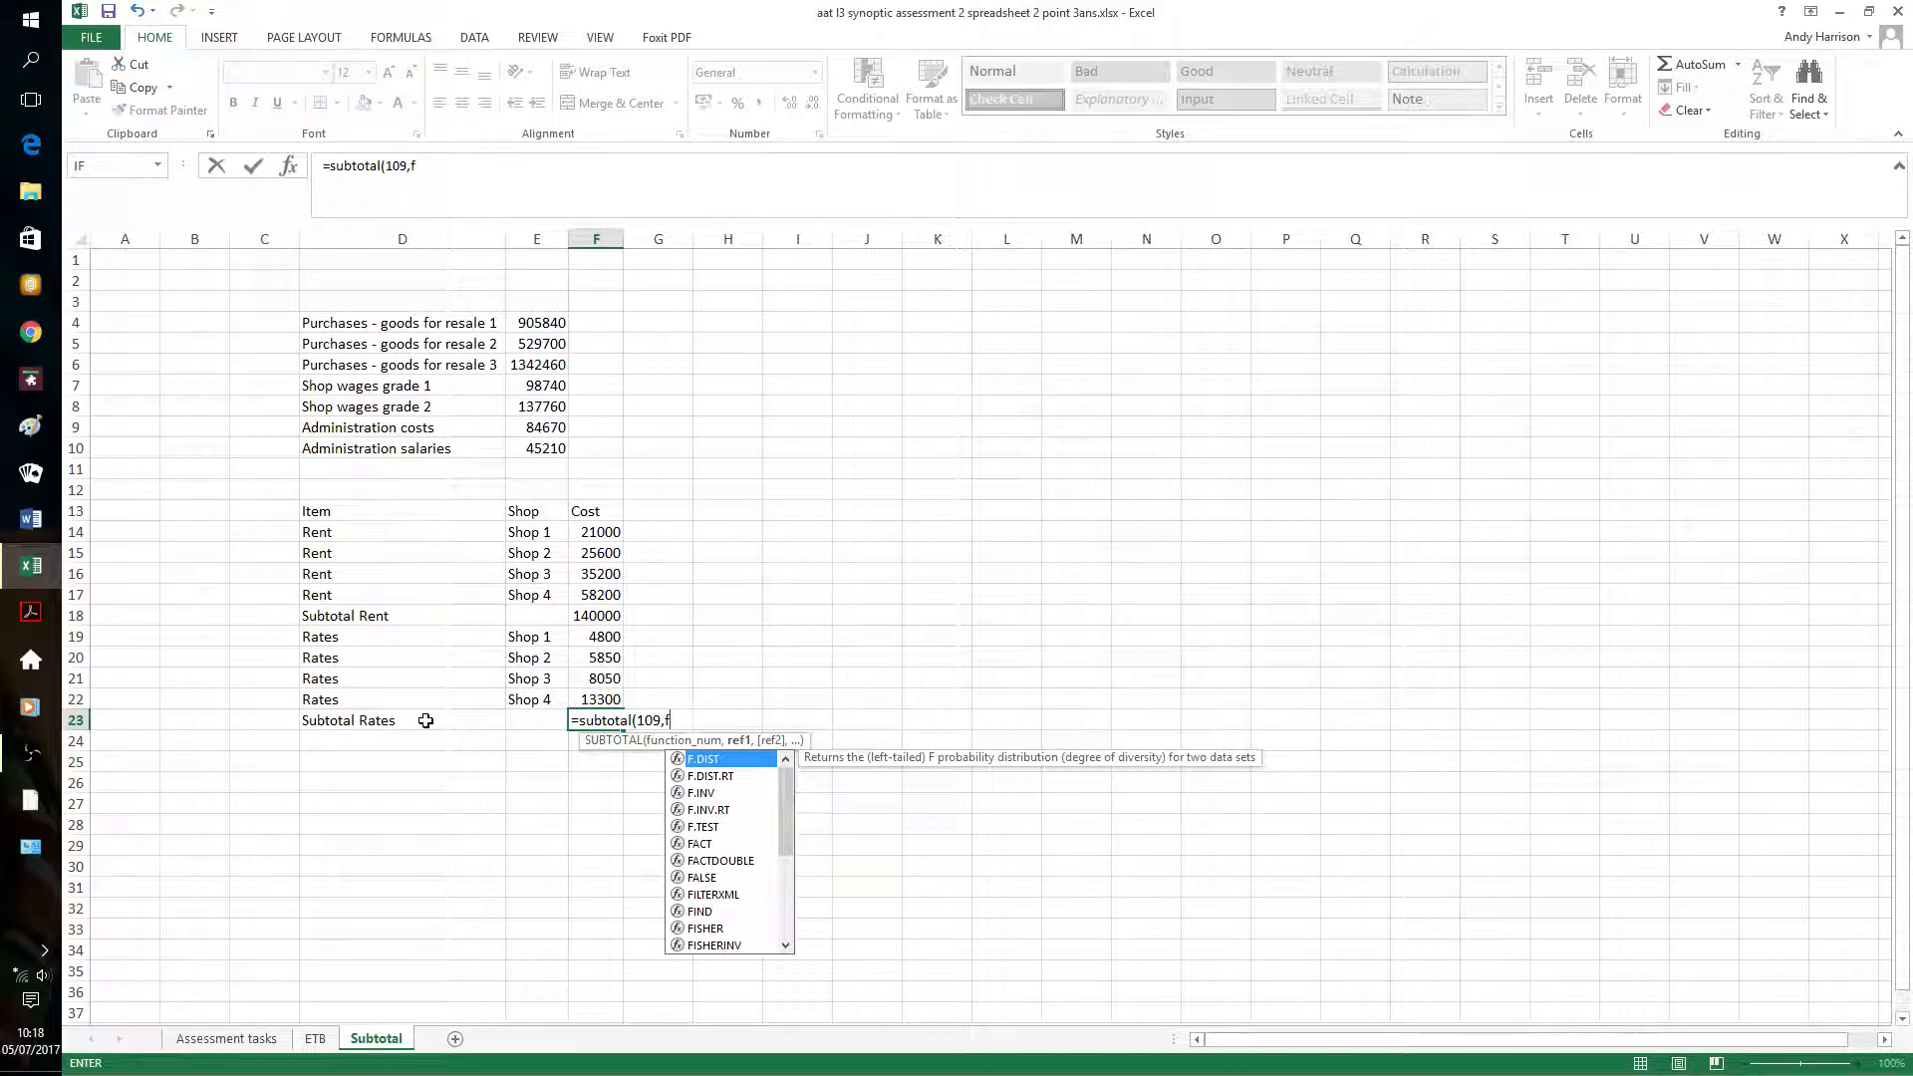
text(19)
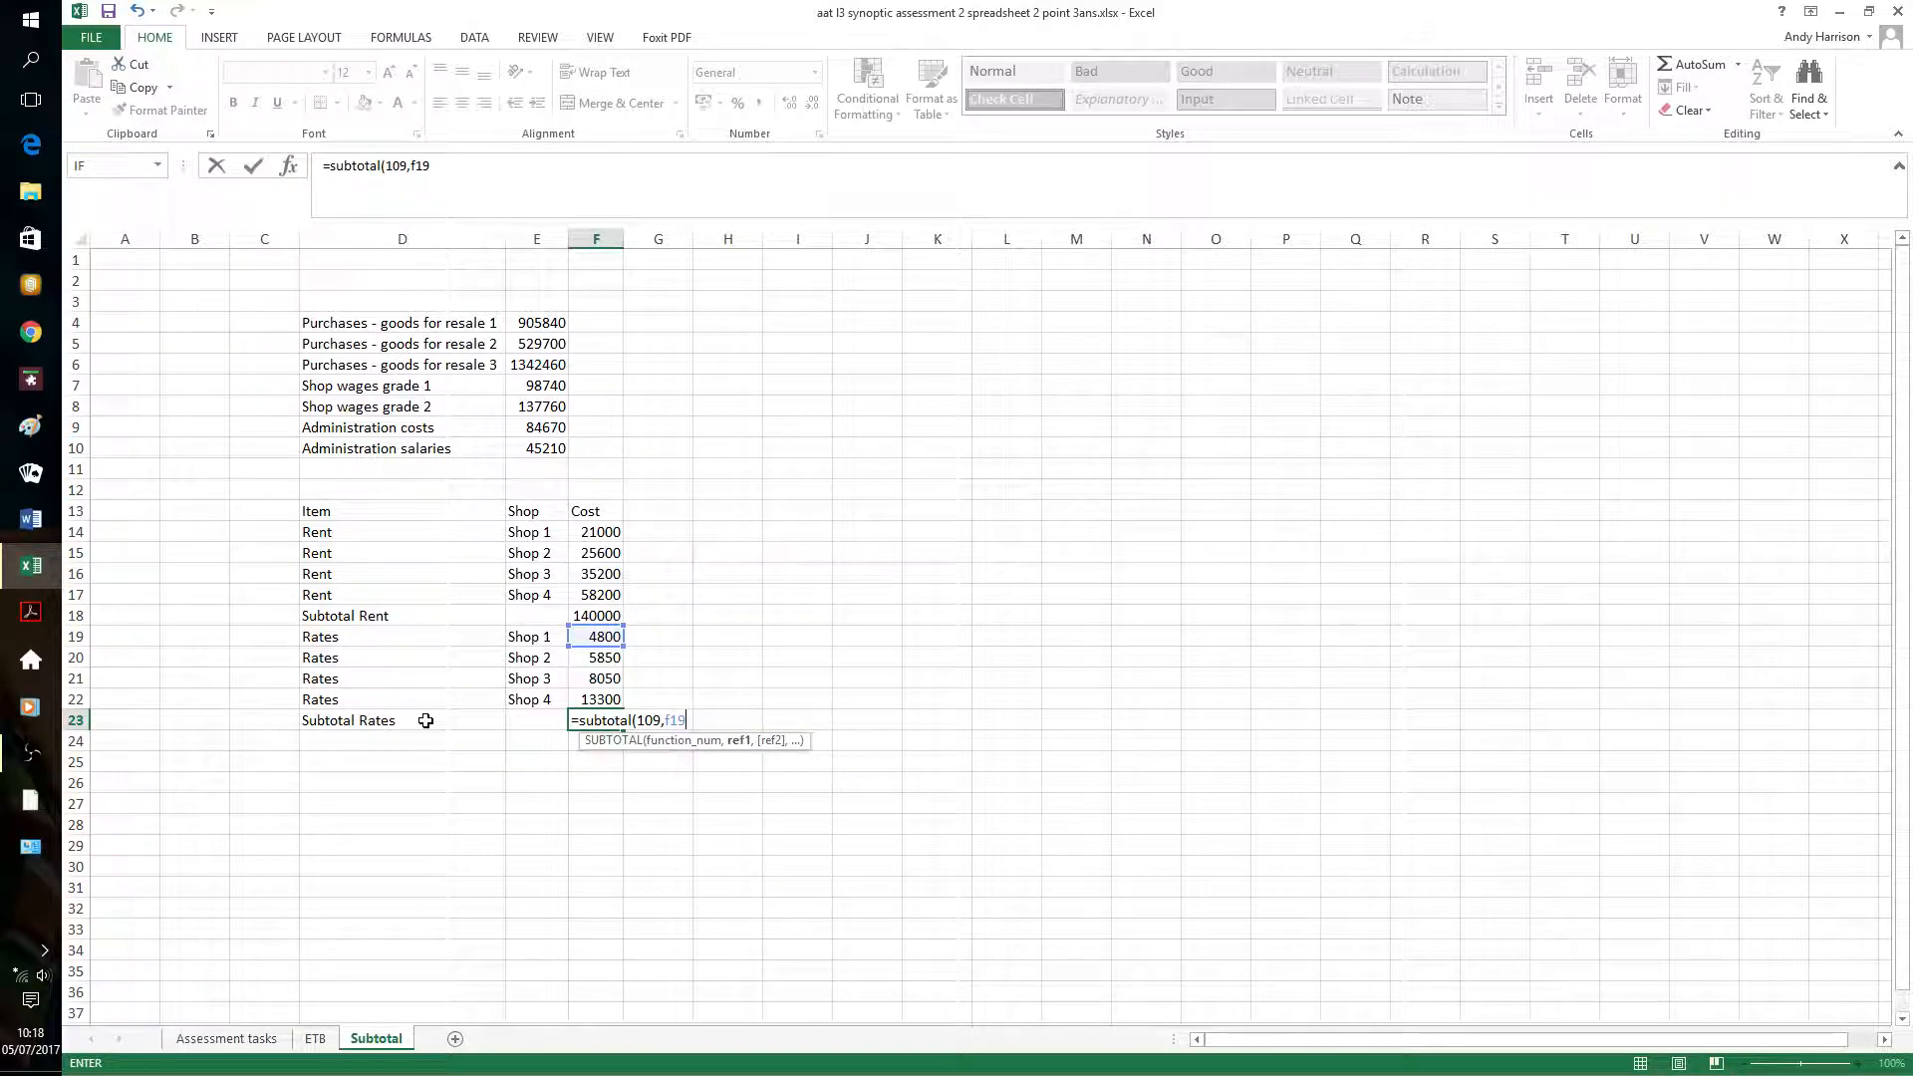
text(:f)
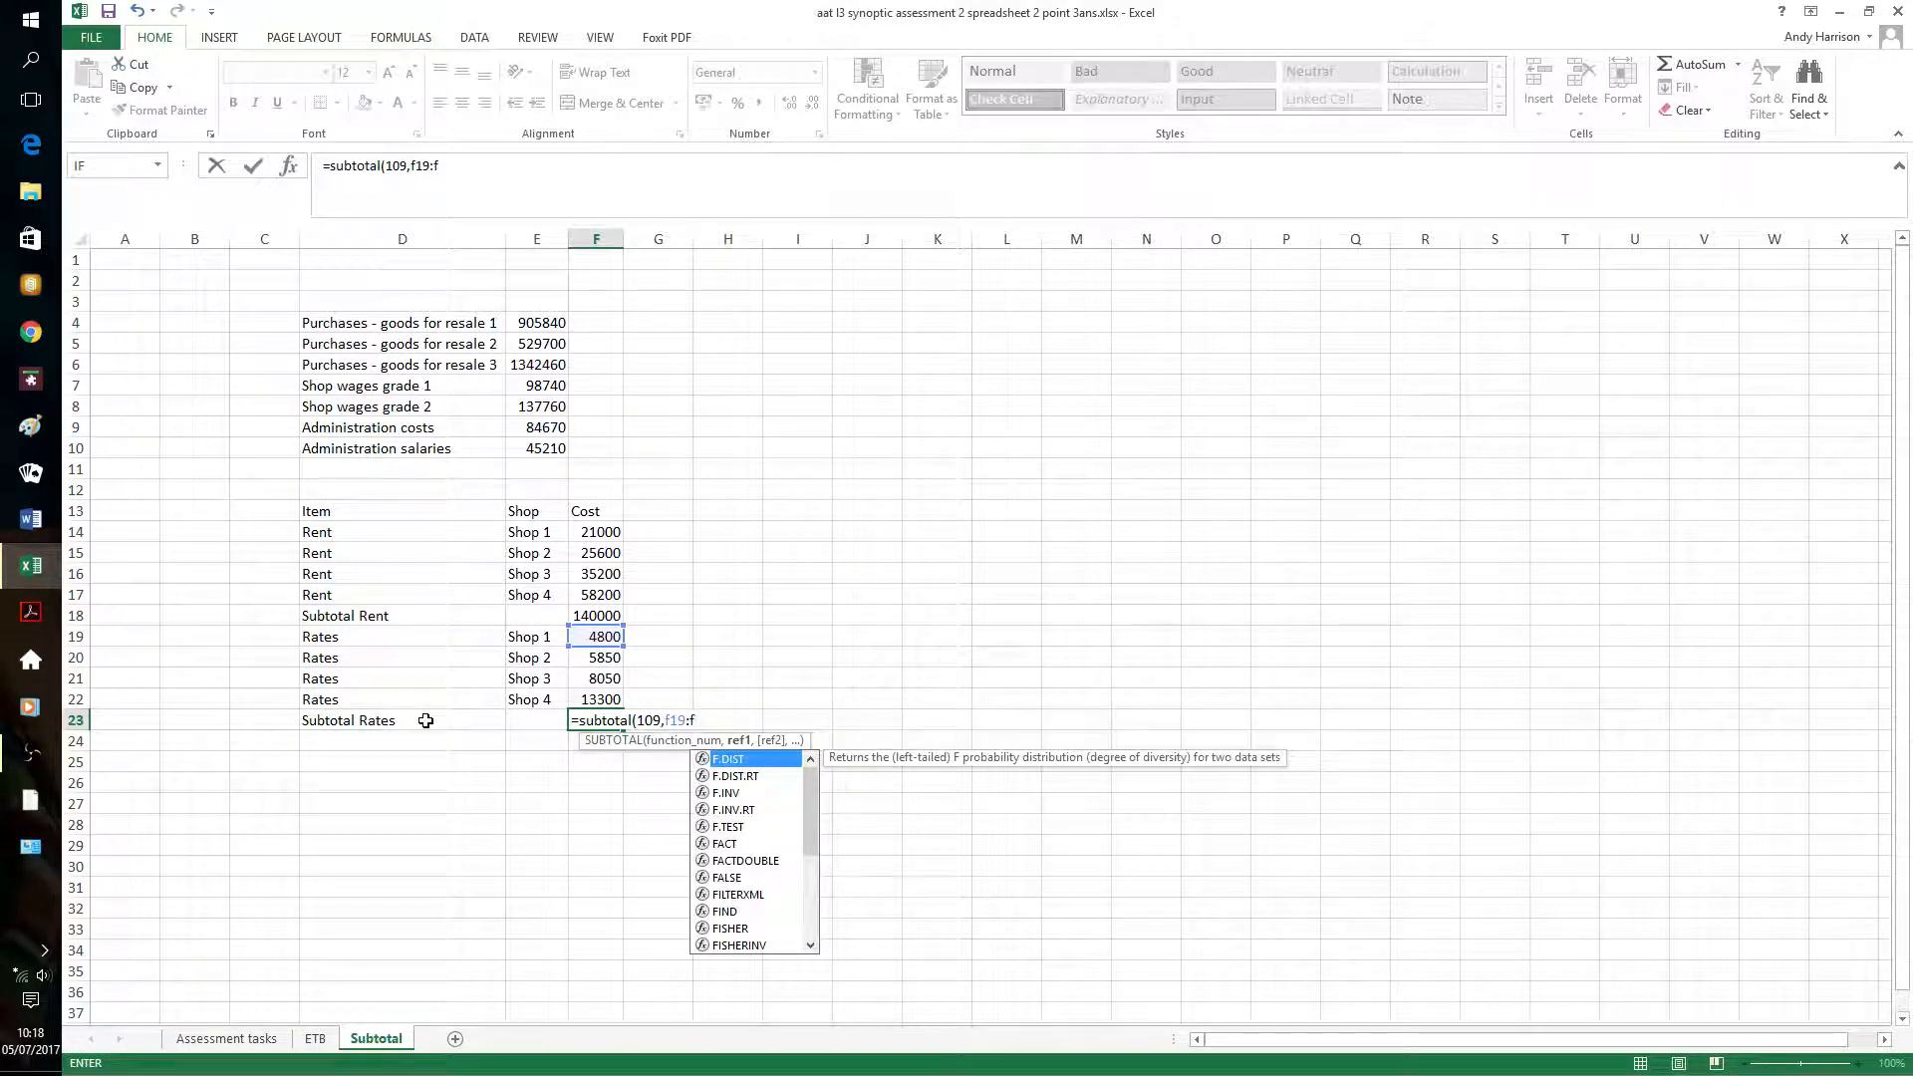
text(22)
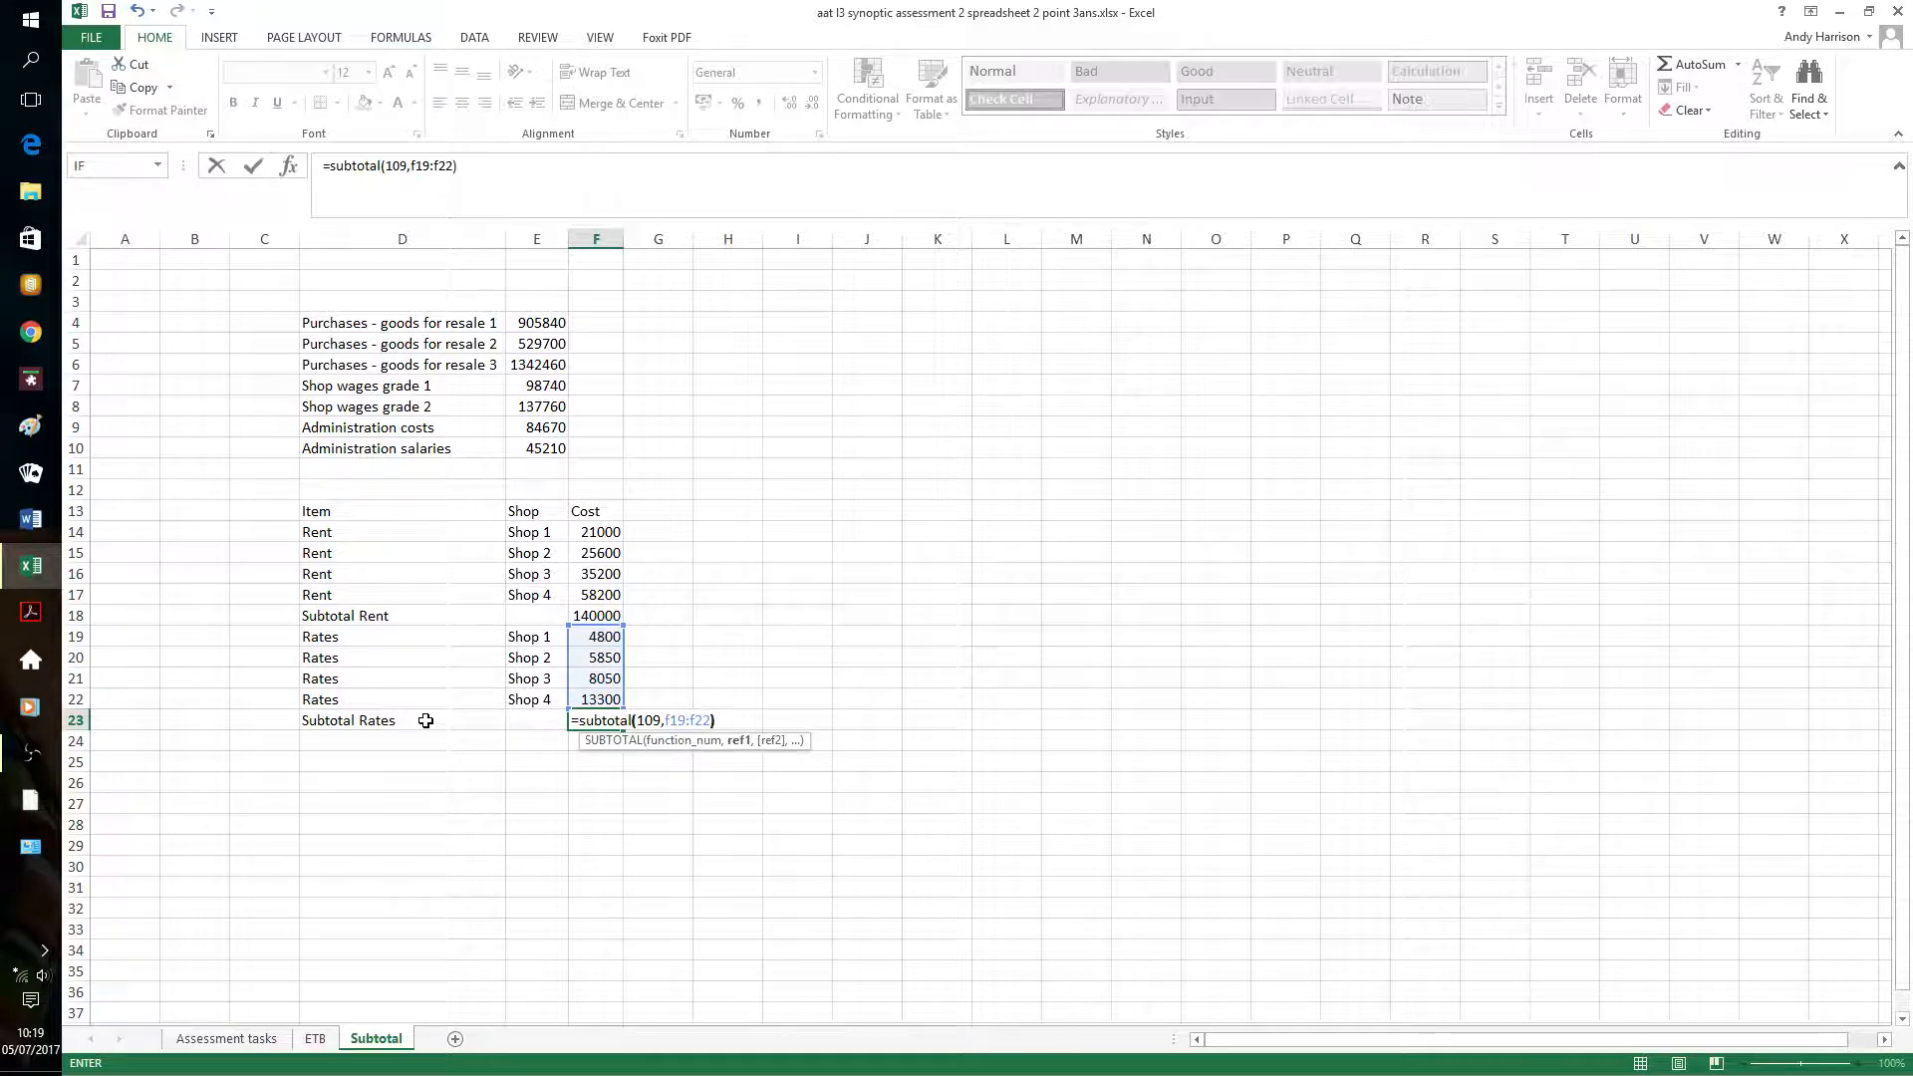
key(Return)
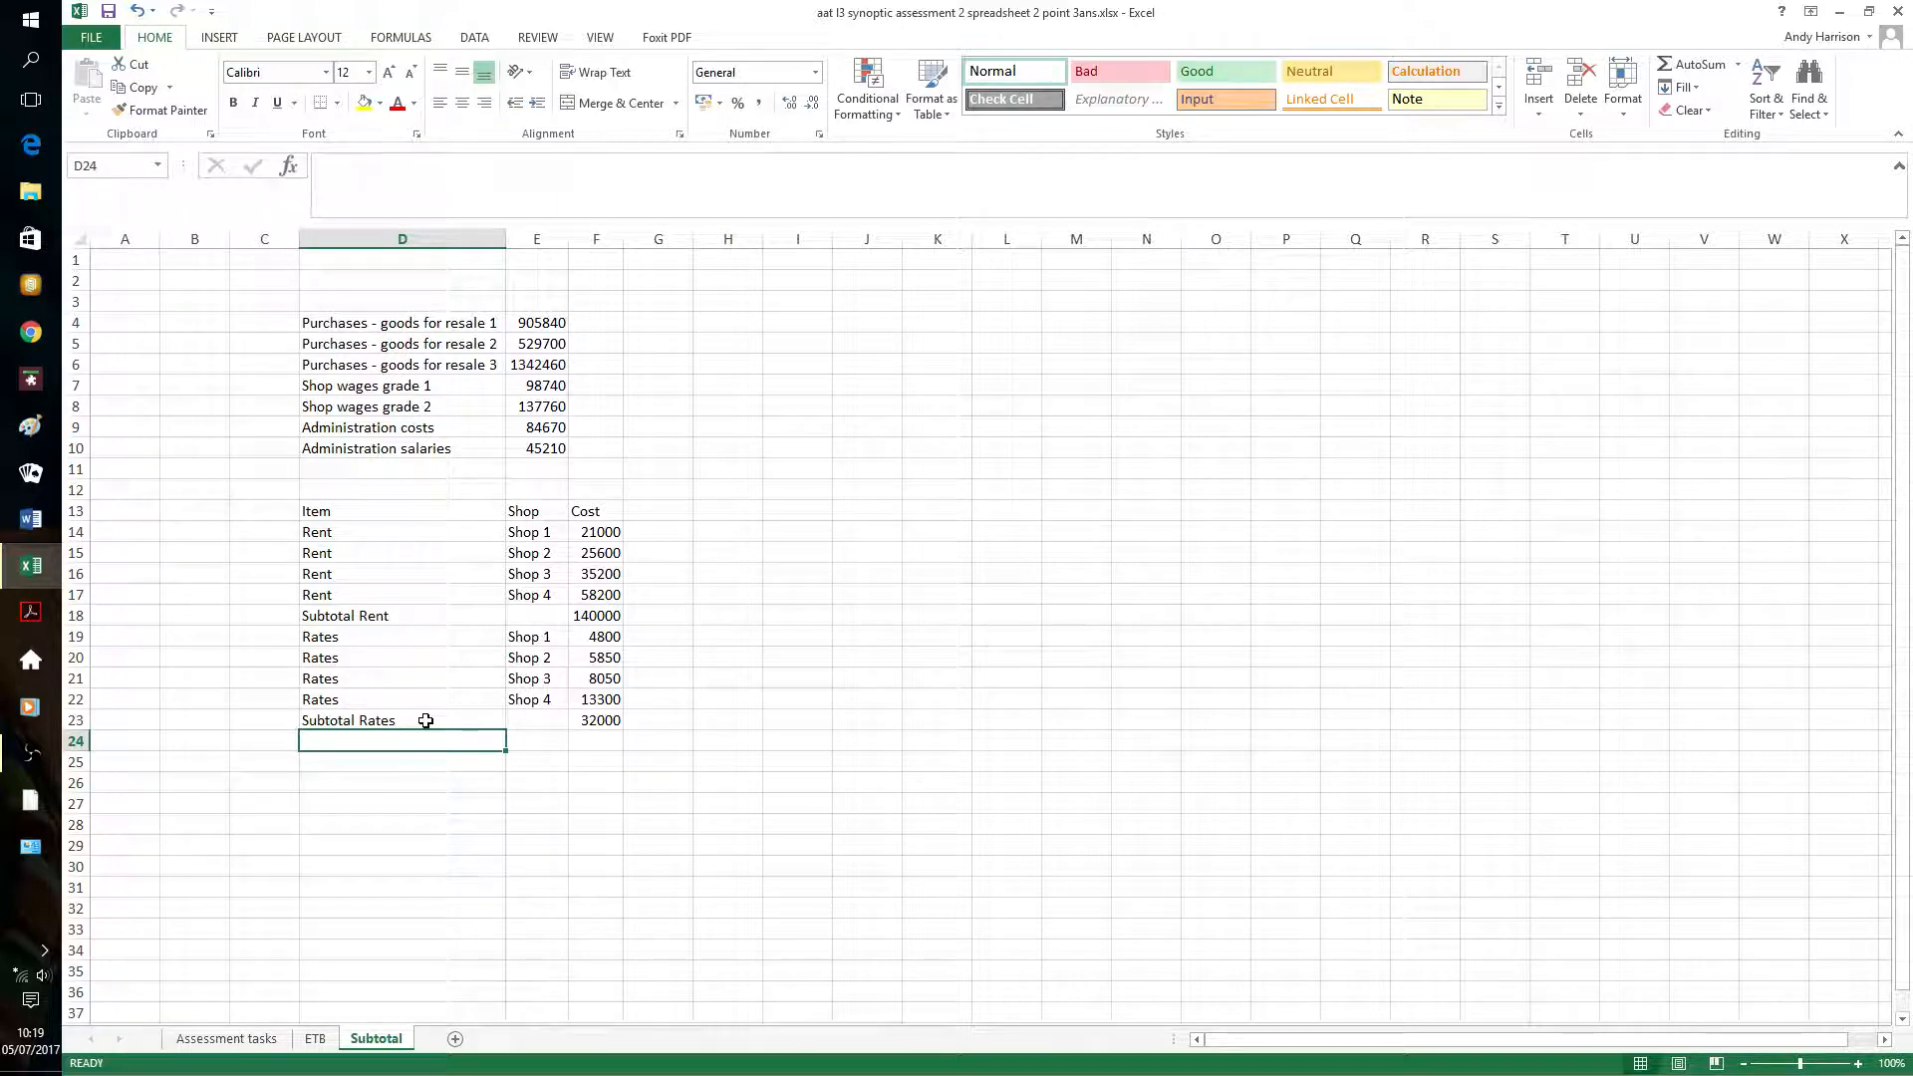
Label D24 as Total rent and Rates and add the two subtotals in F24 with the formula =F18+F23
text(T)
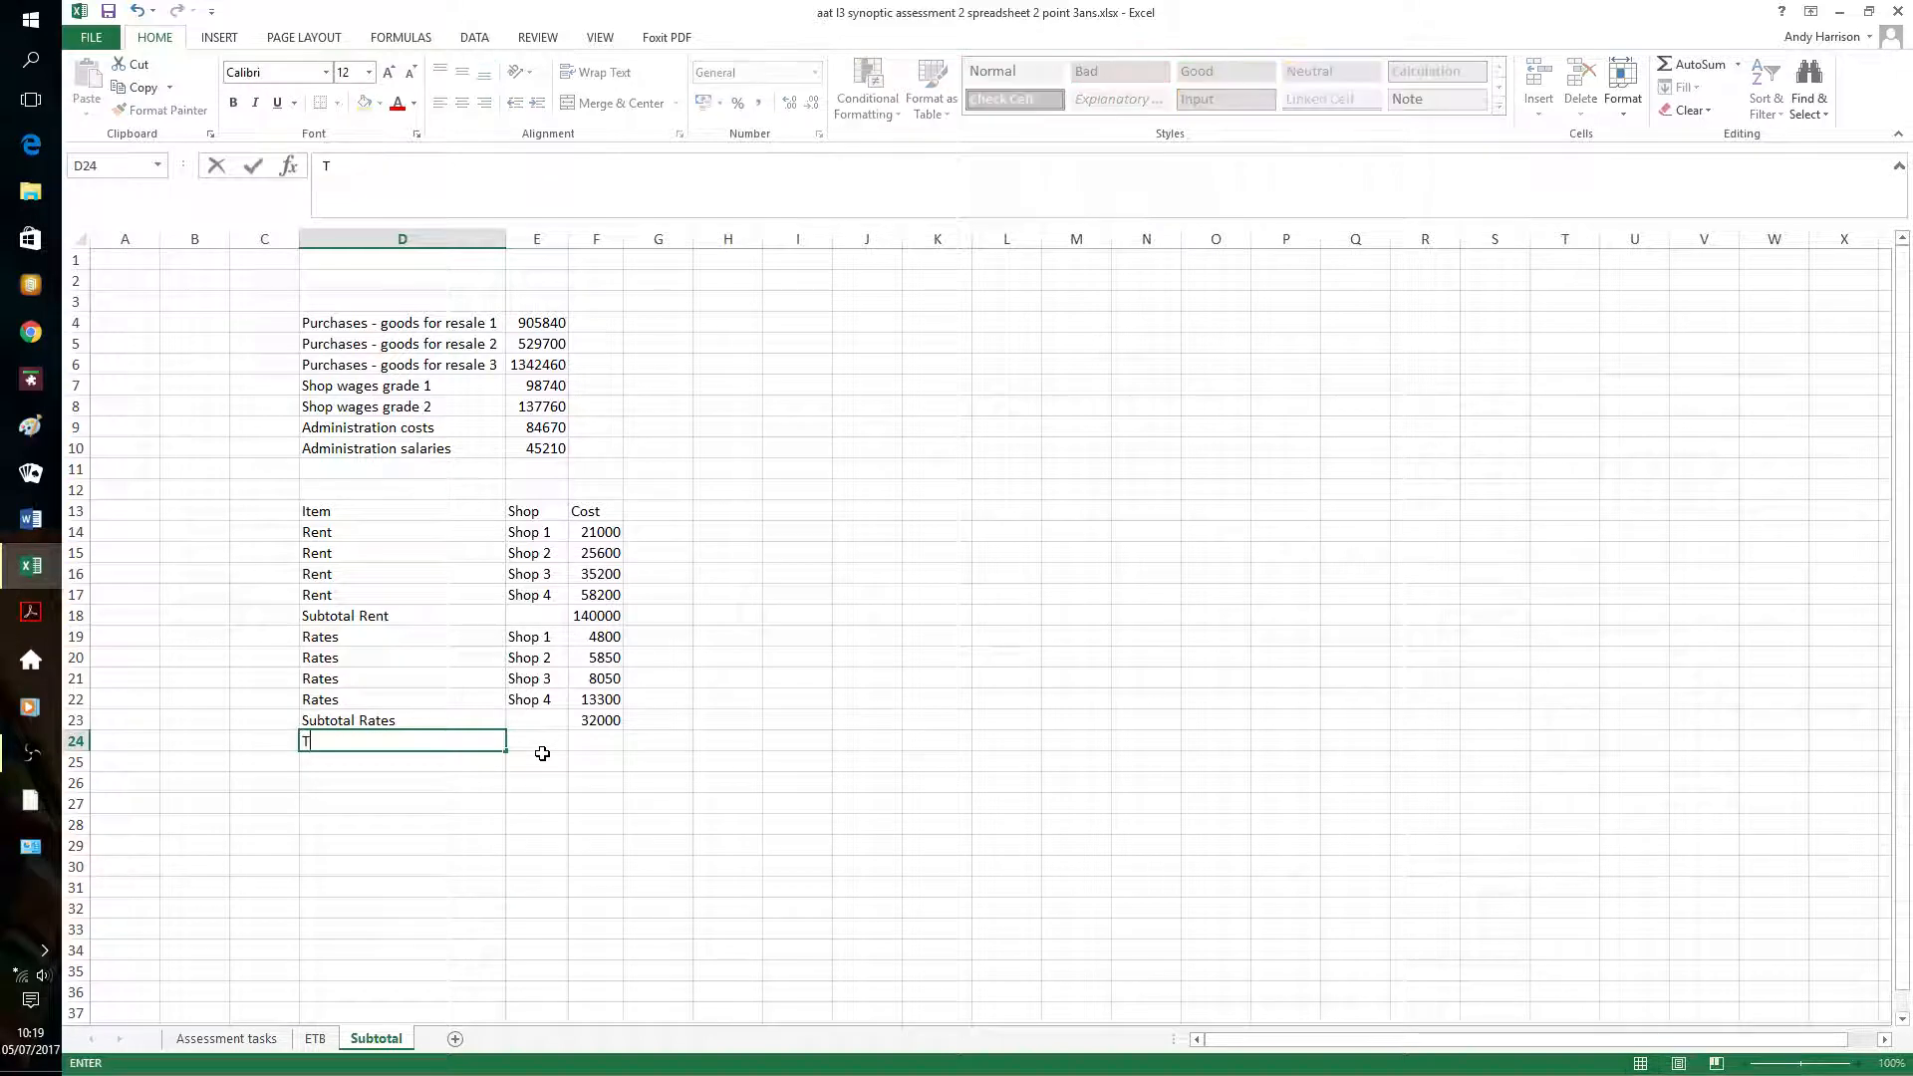
text(otal rent and Rates)
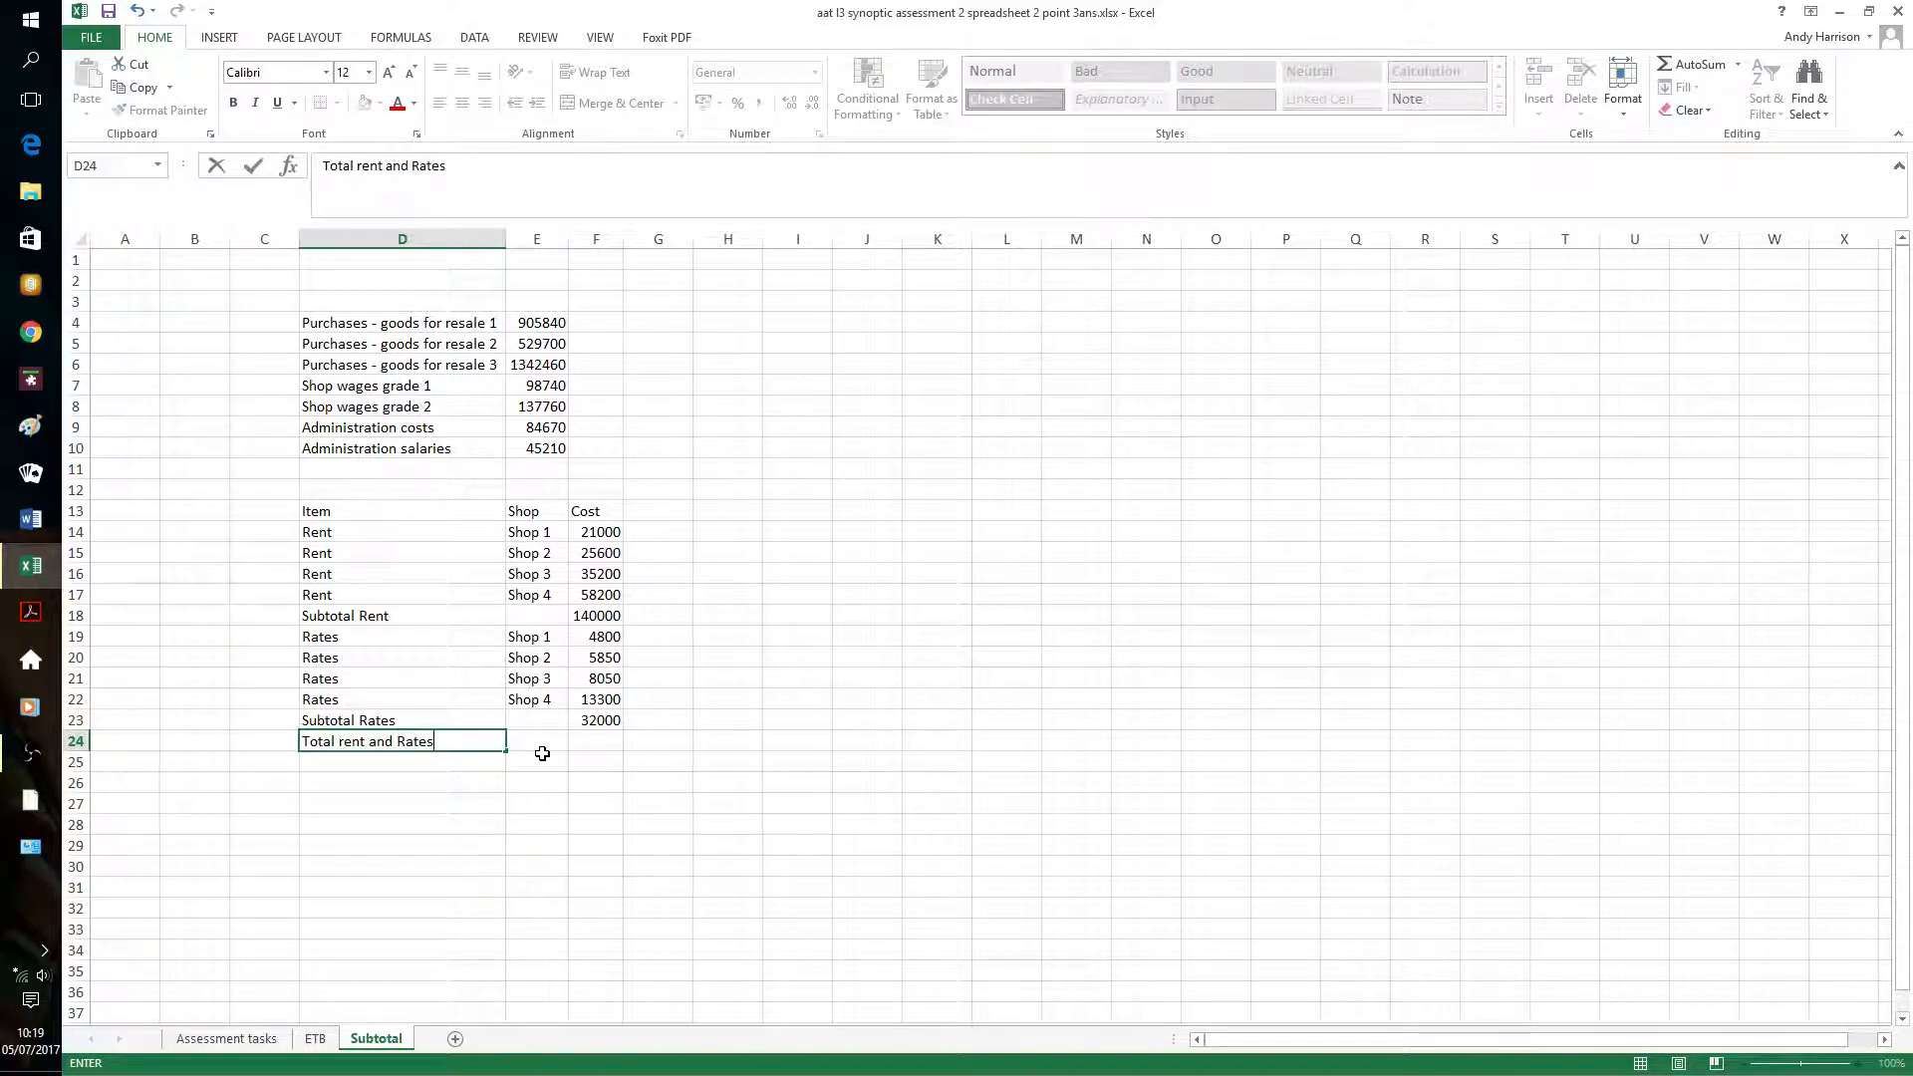
key(Tab)
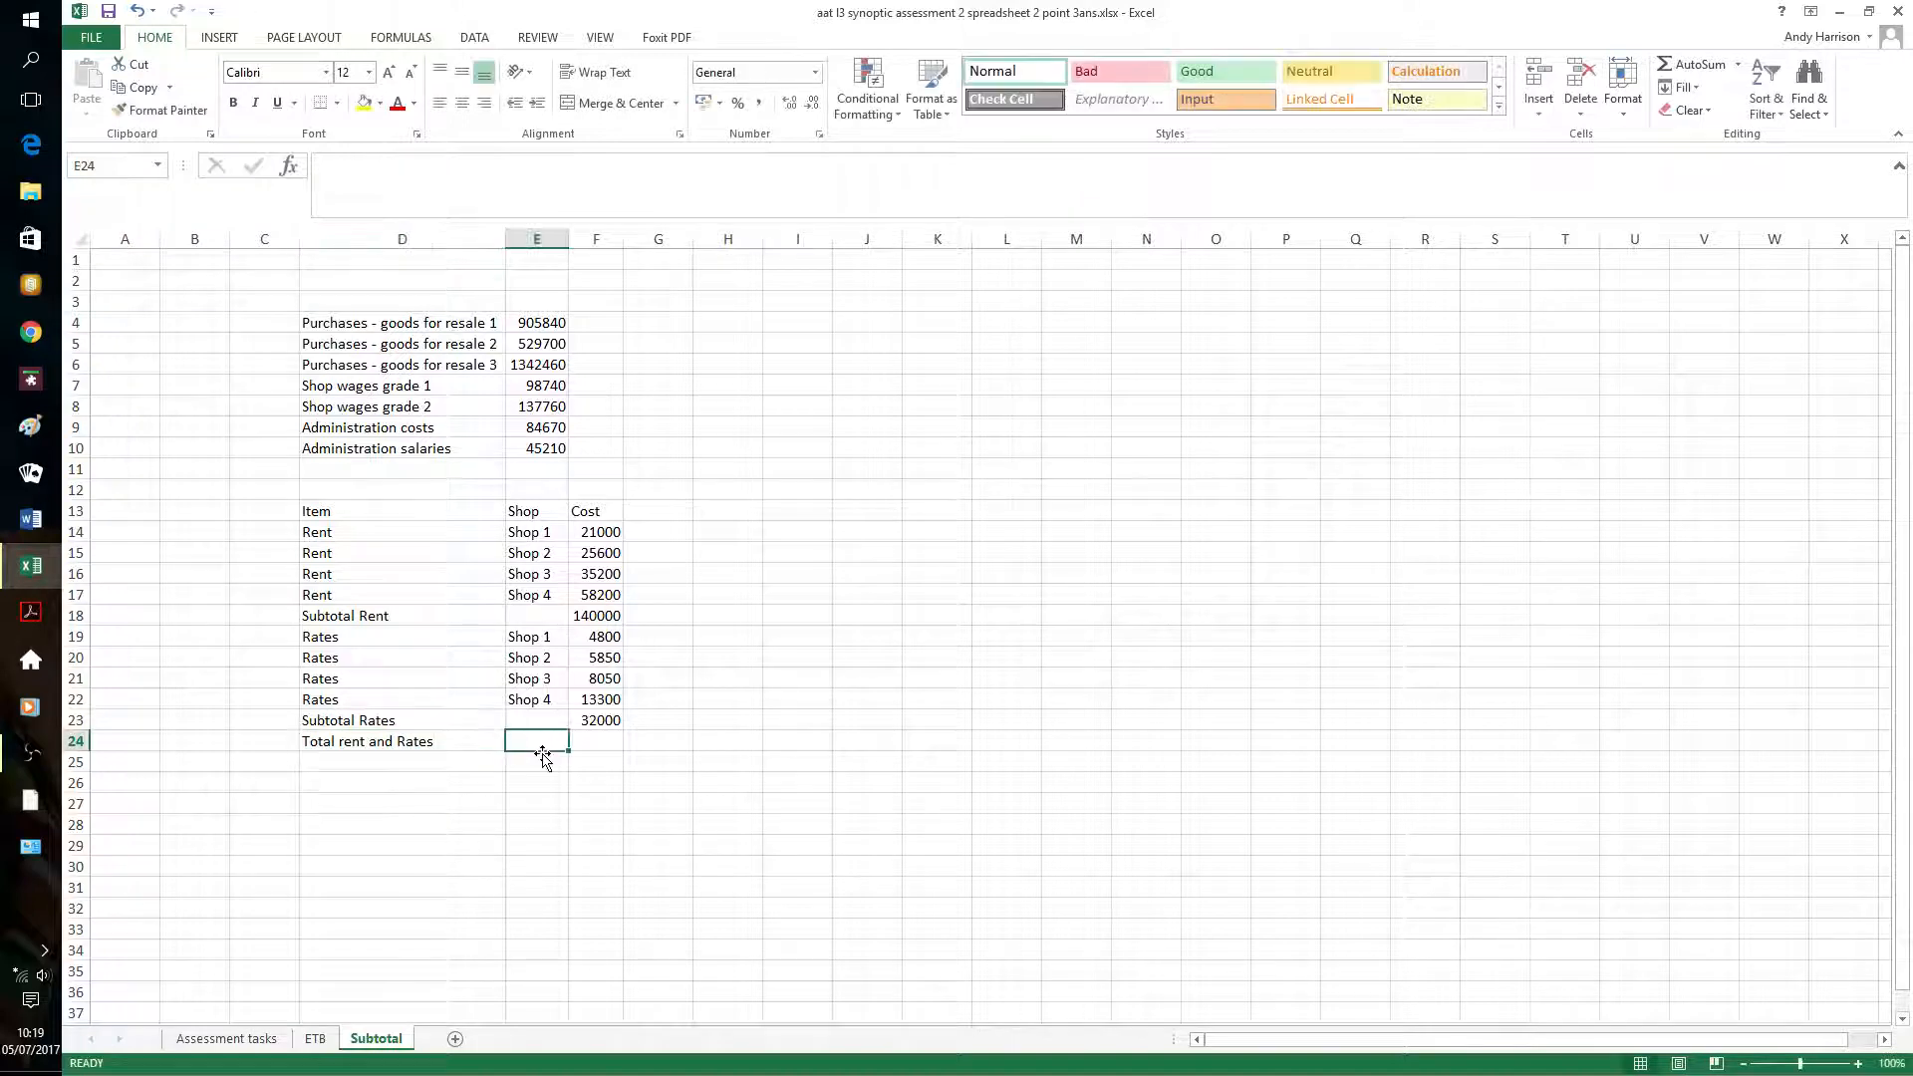
key(Tab)
text(=)
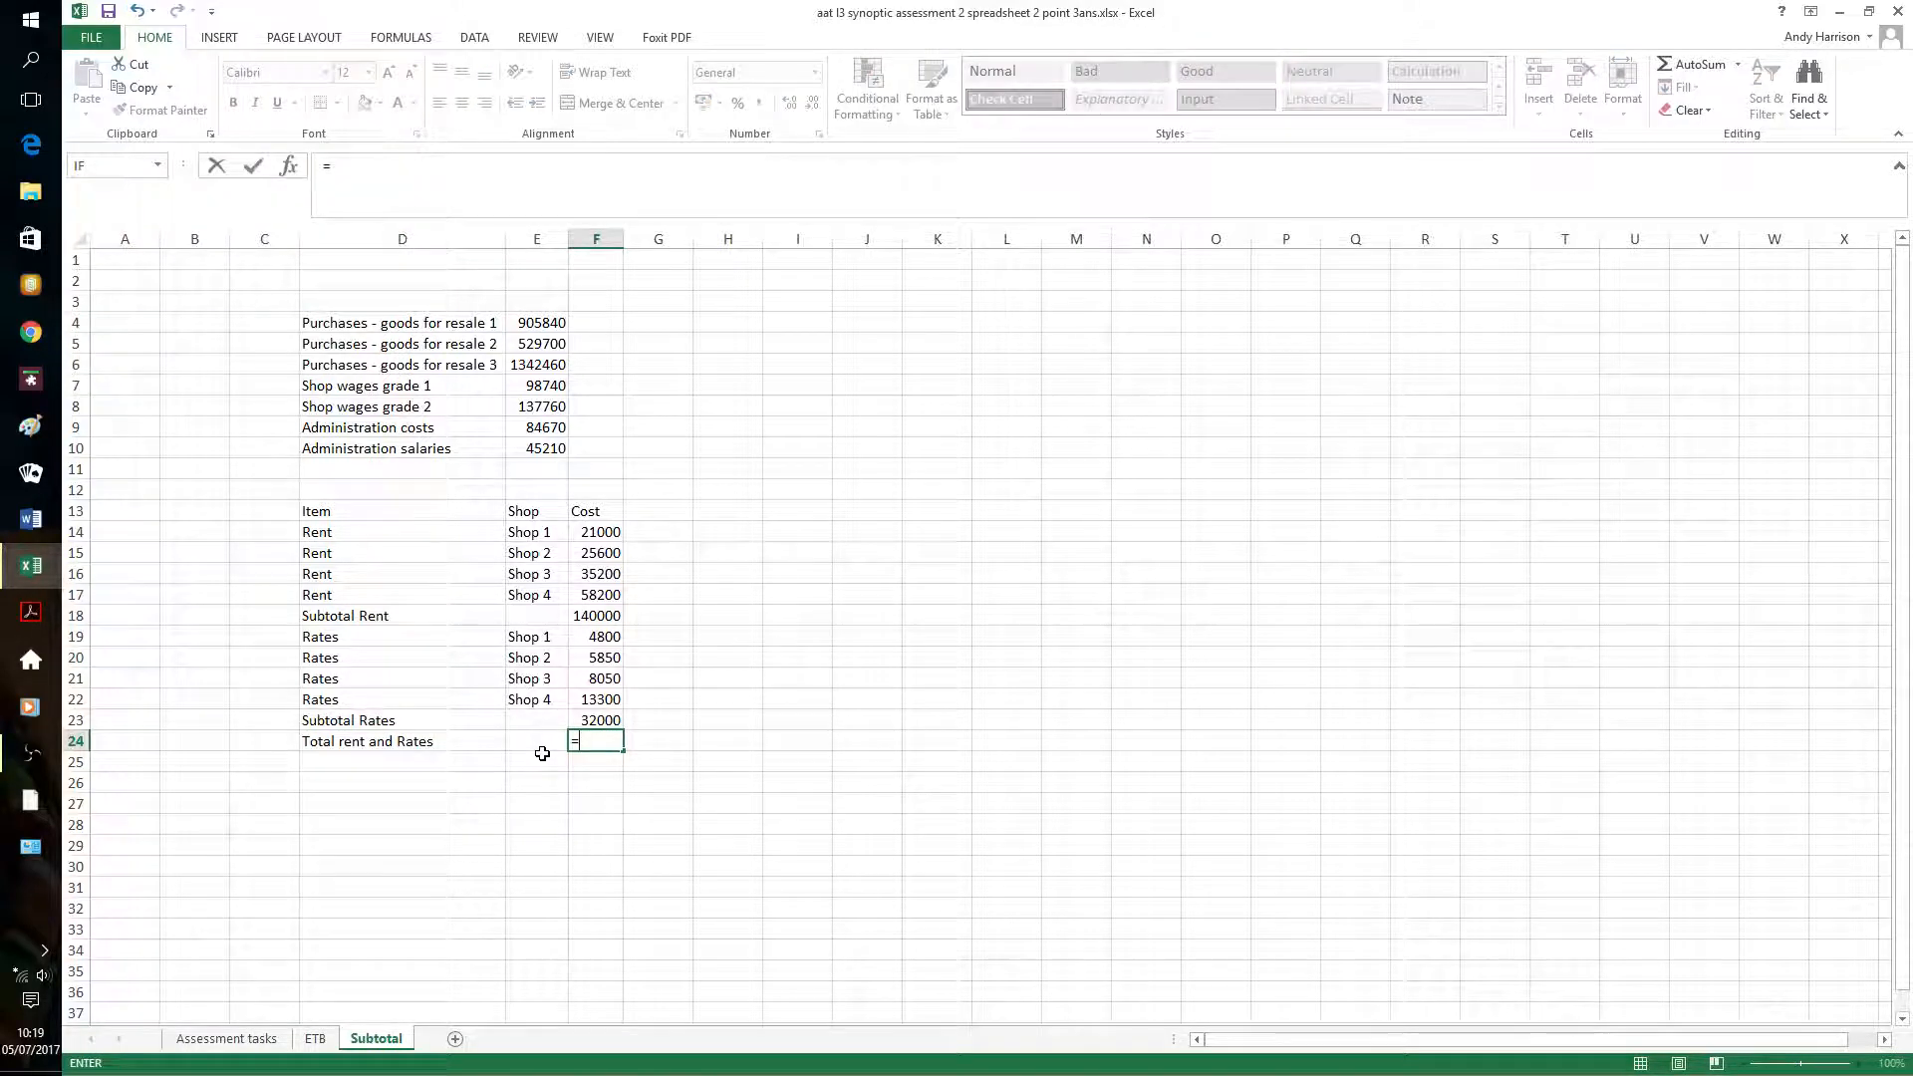
text(f18)
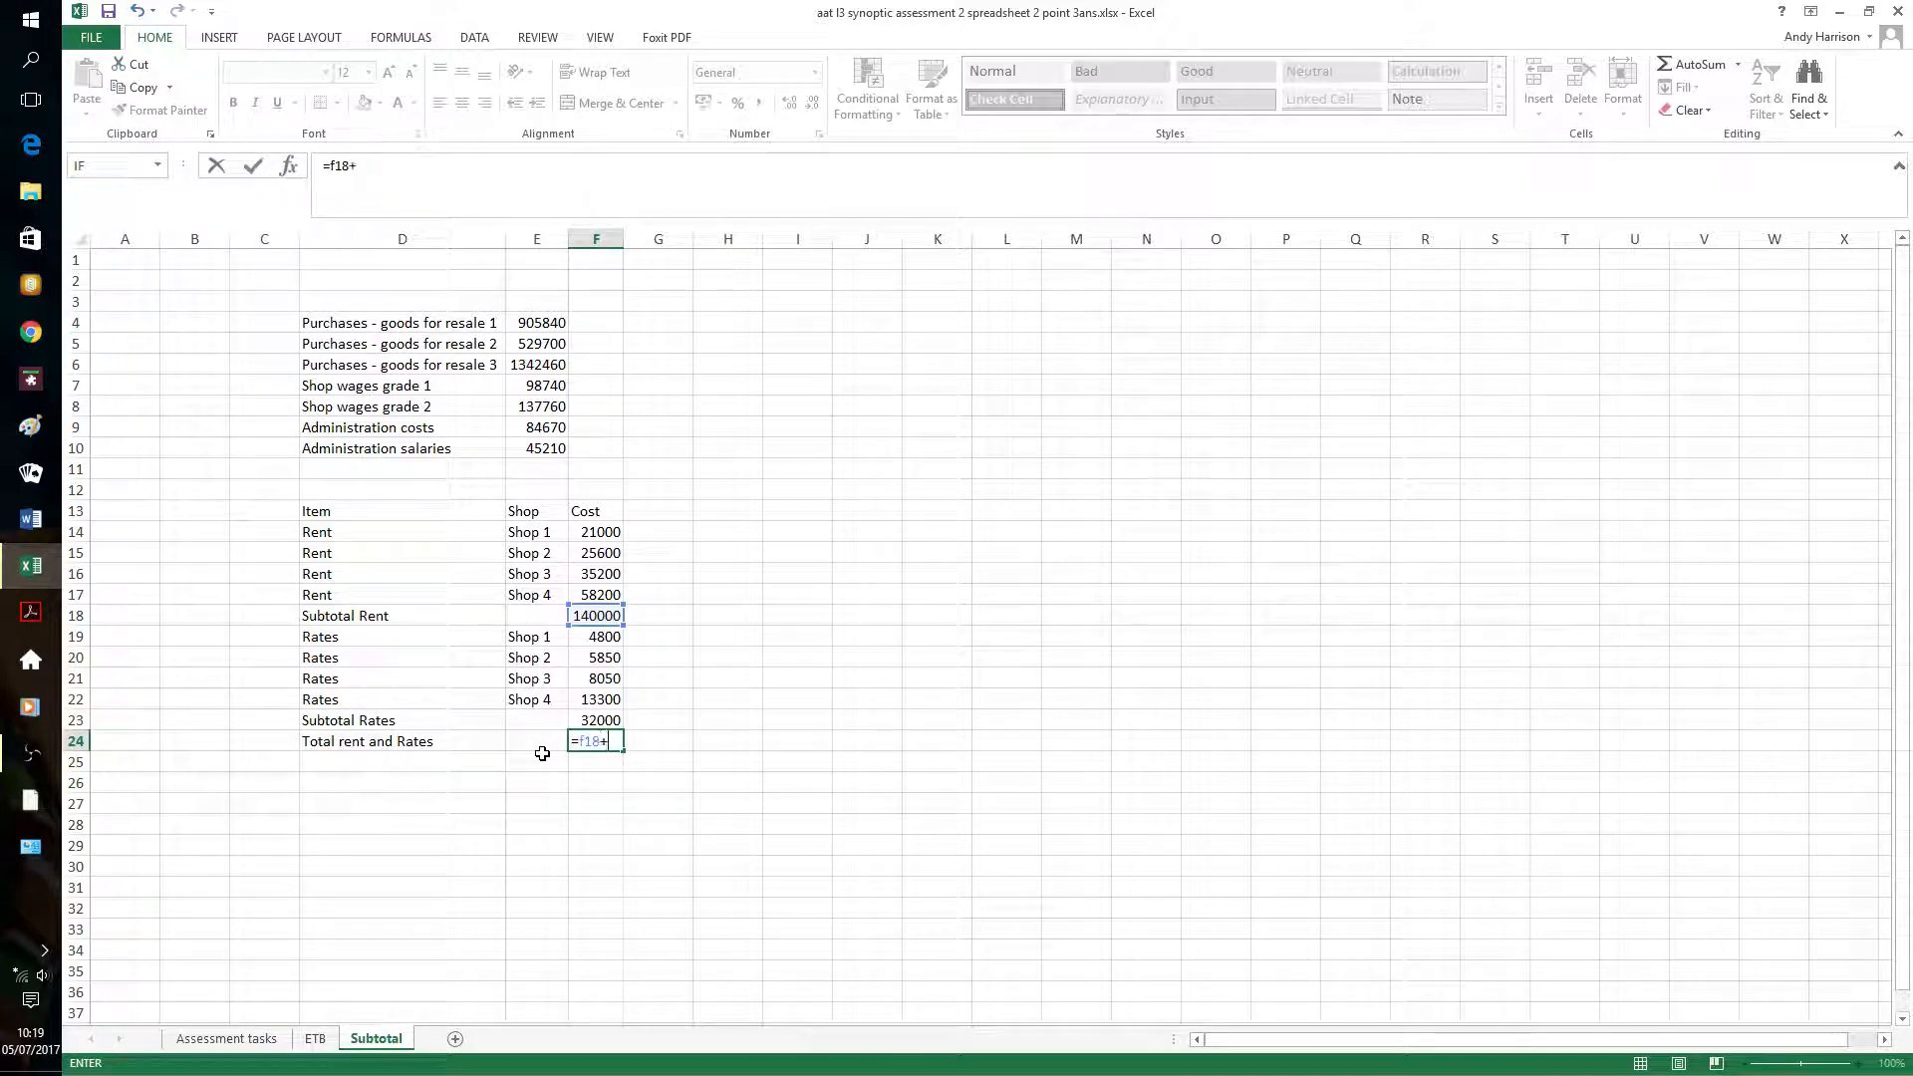
text(+f)
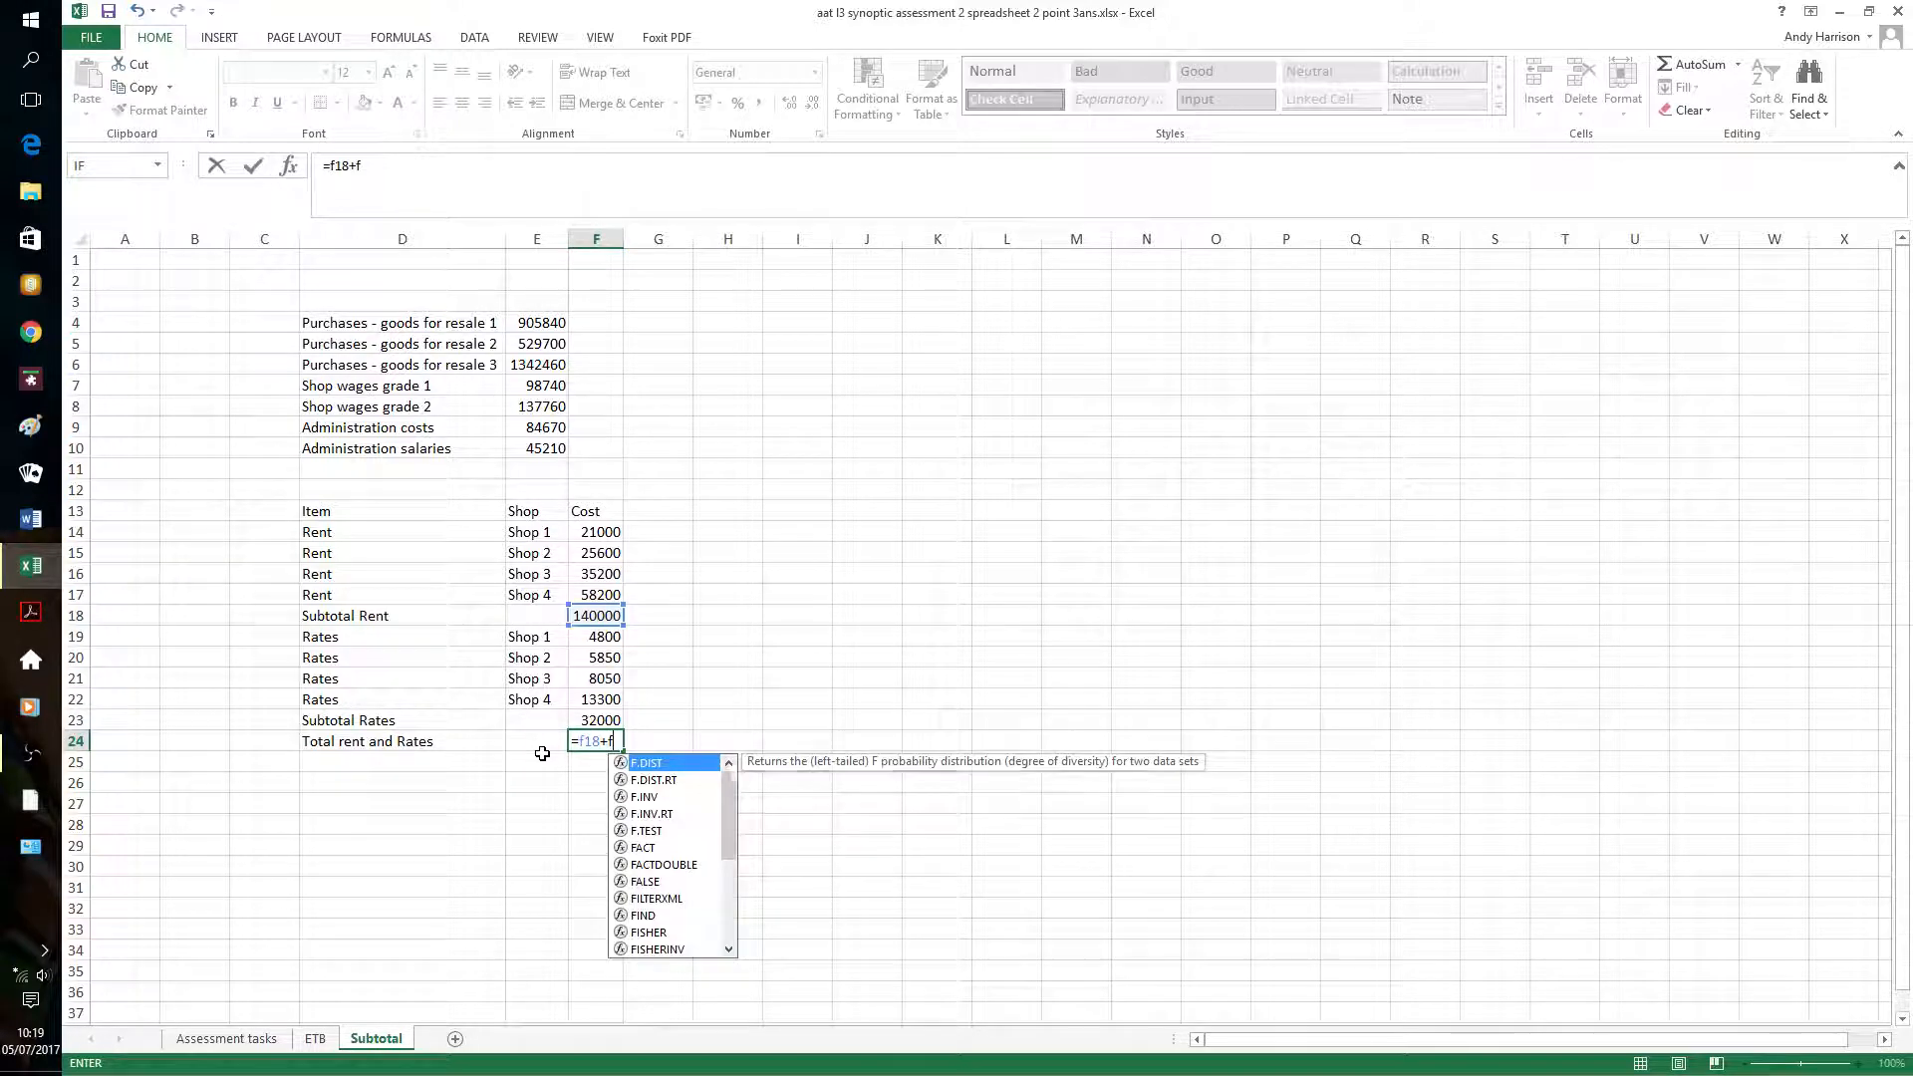
text(23)
key(Return)
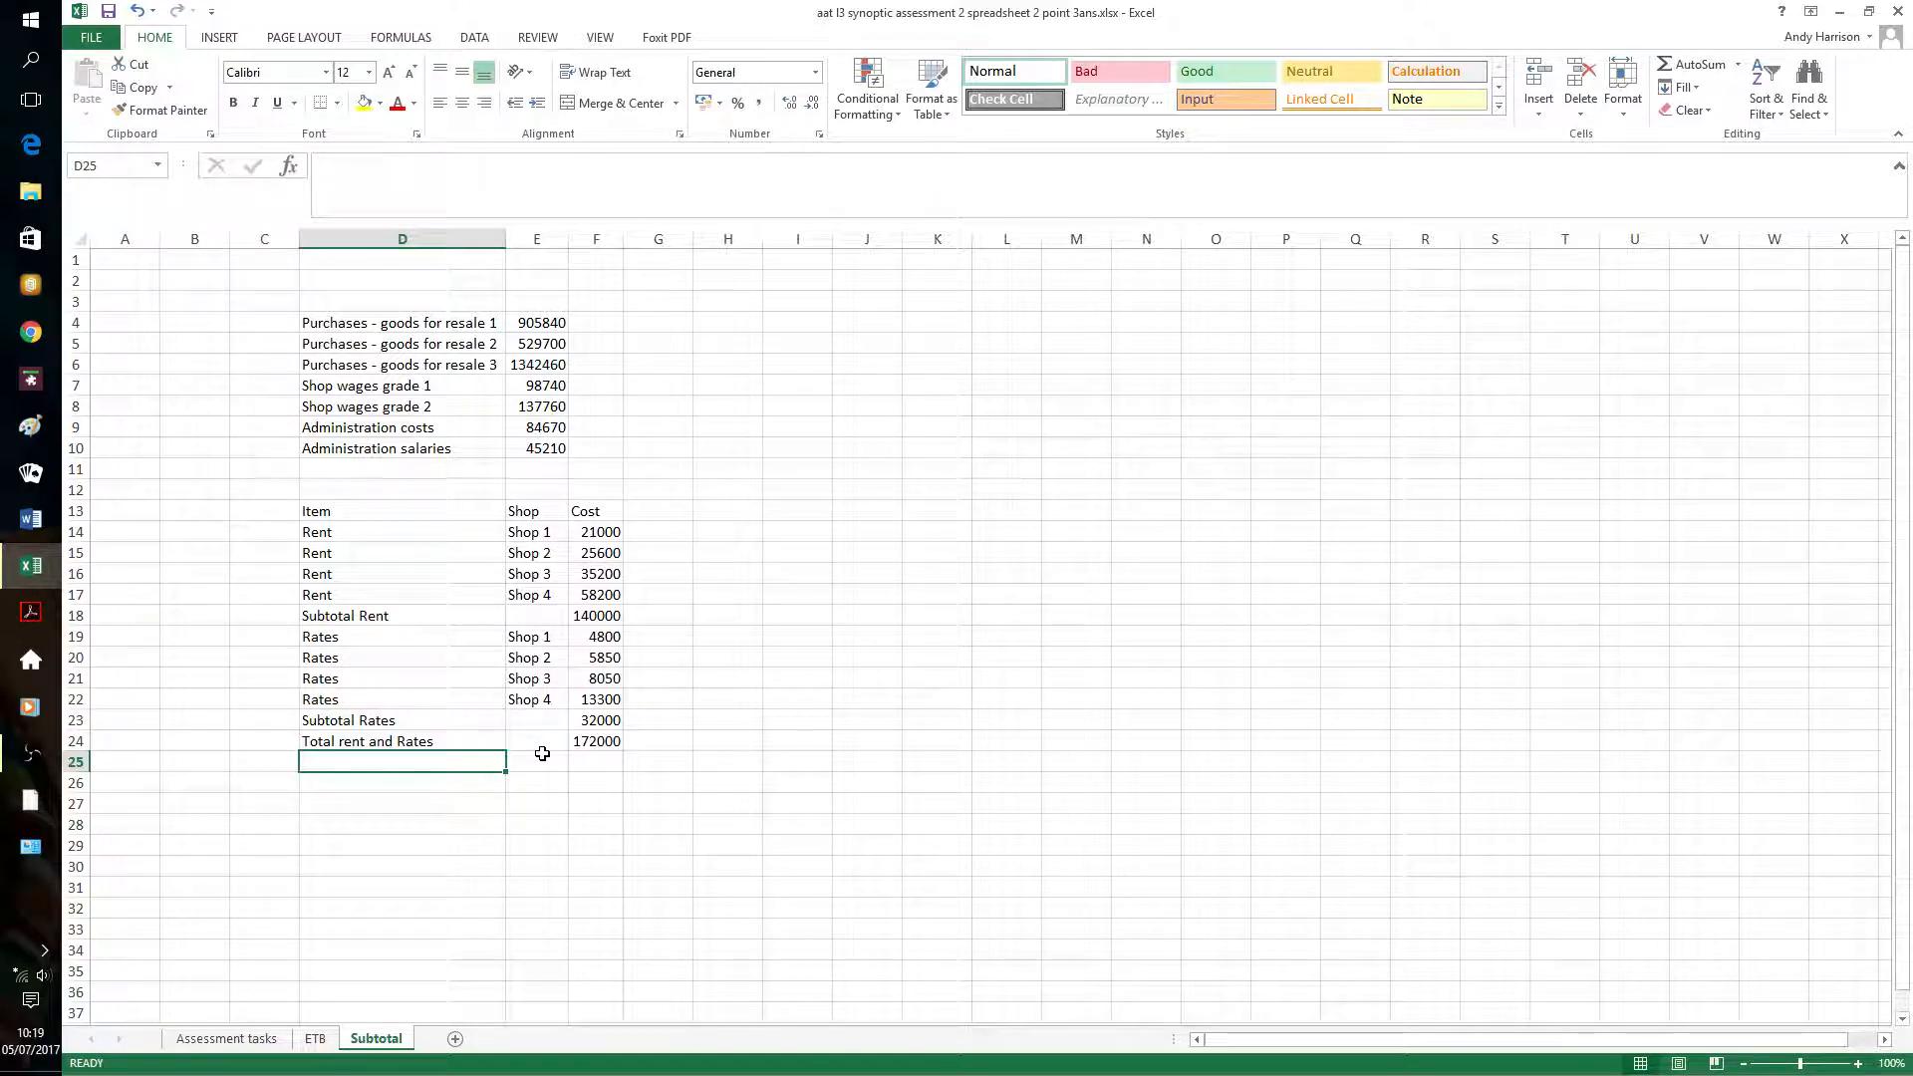
Copy the rent subtotal in Subtotal F18 and paste it as a link into the Rent total ledger debit cell B16 on ETB
click(576, 614)
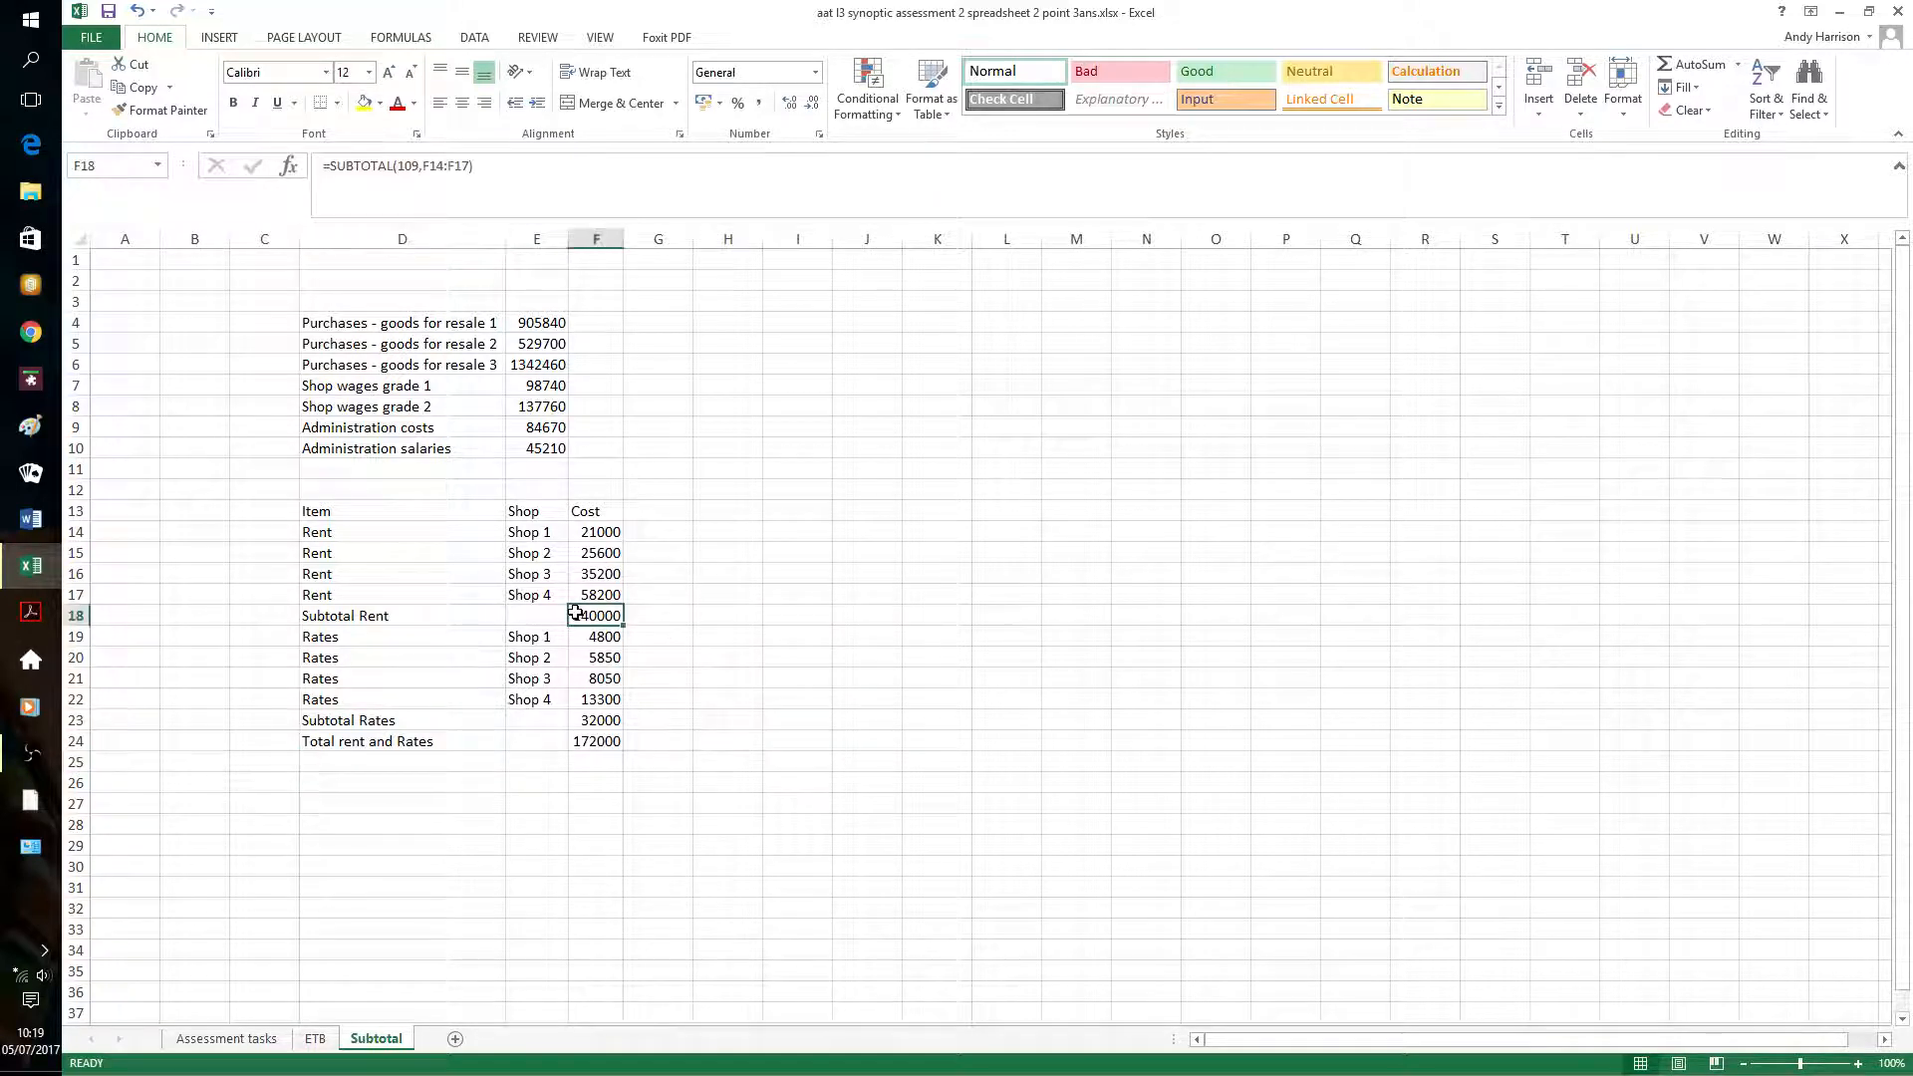
key(ctrl+c)
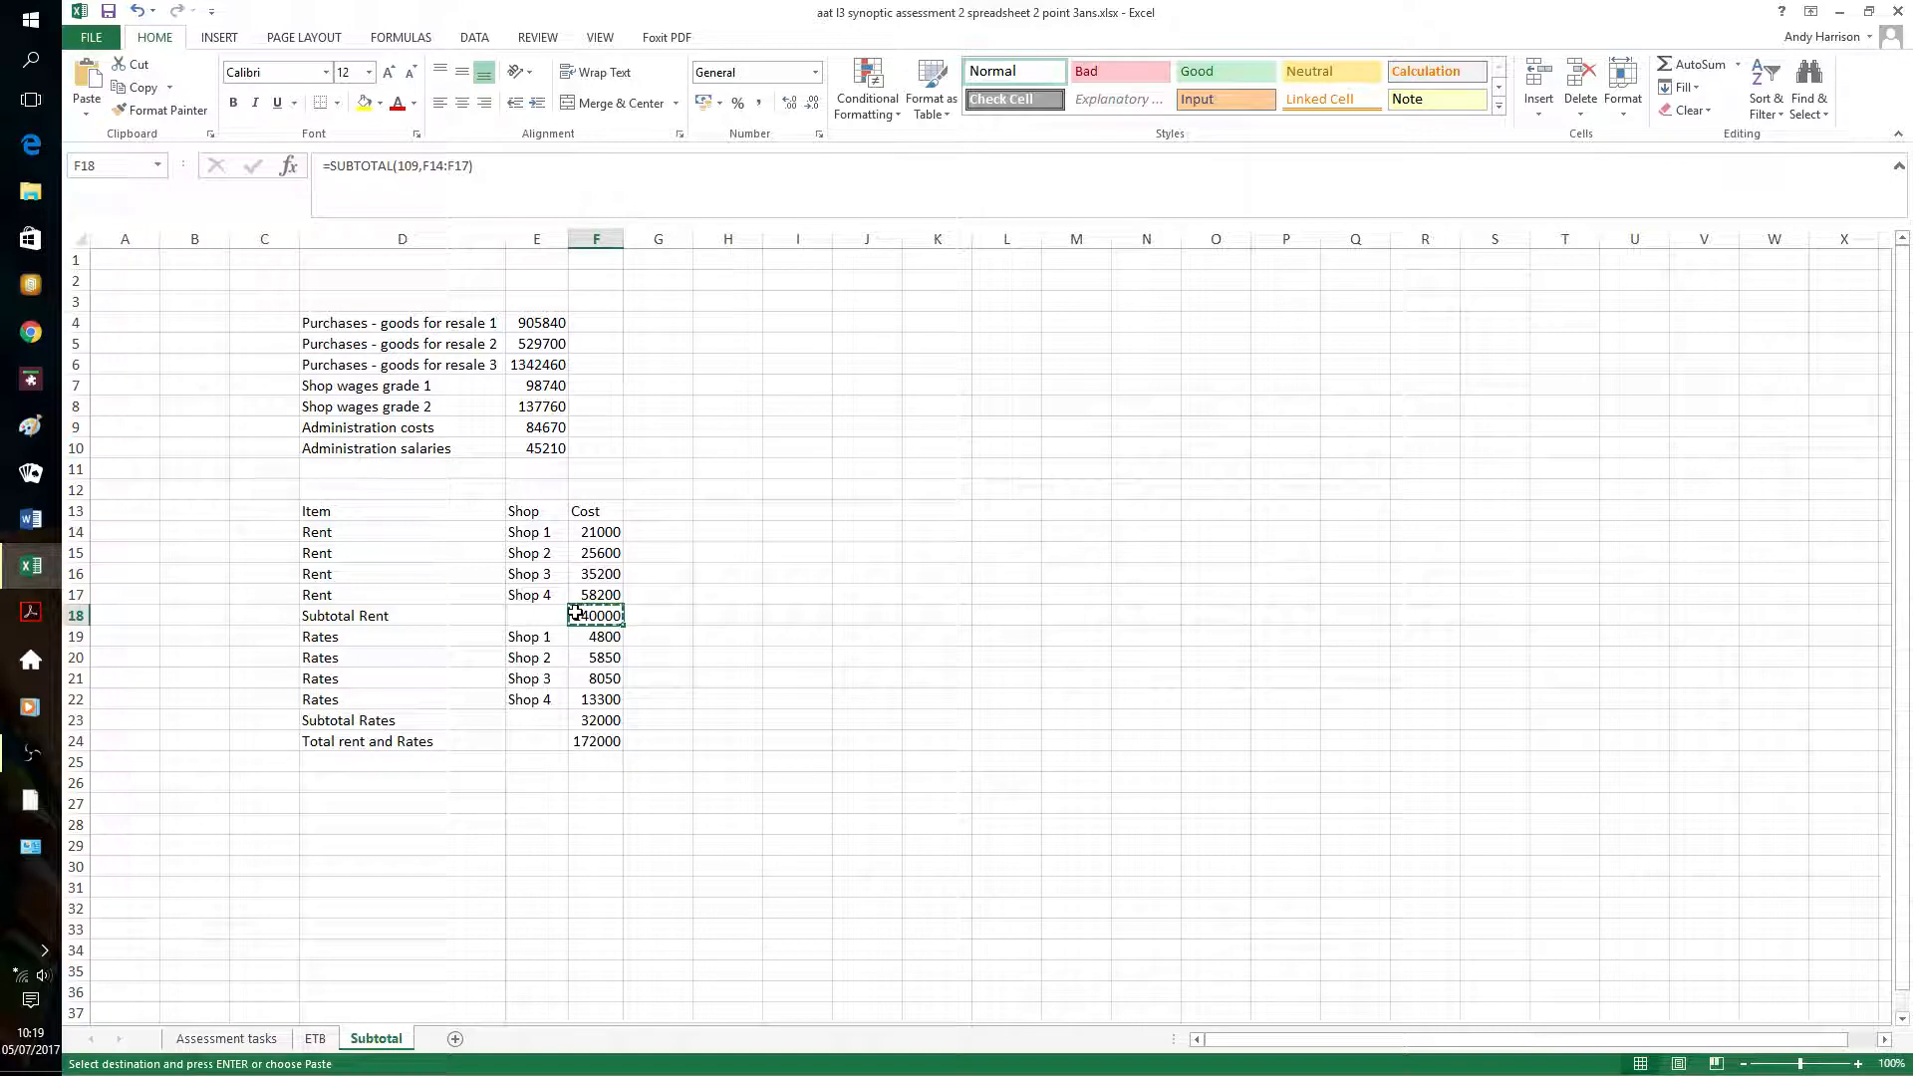
click(319, 1039)
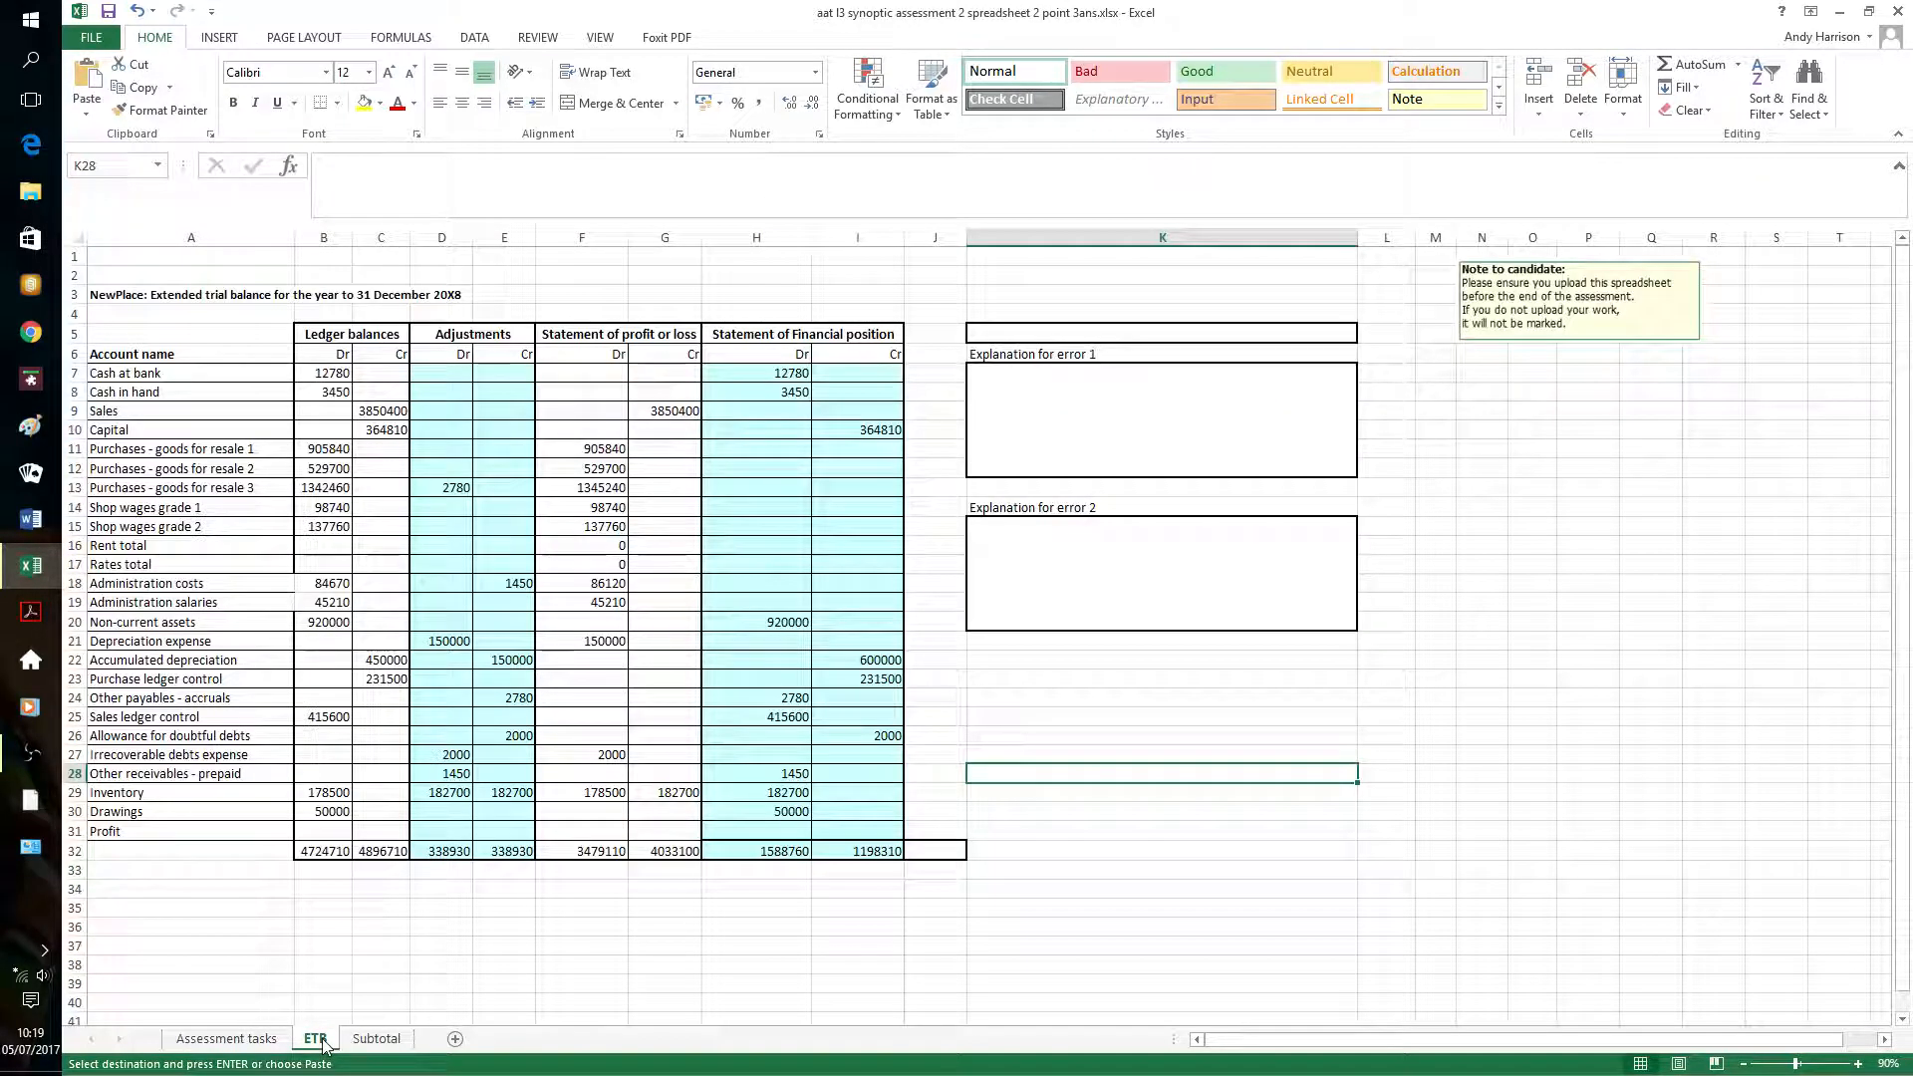
click(333, 545)
click(87, 112)
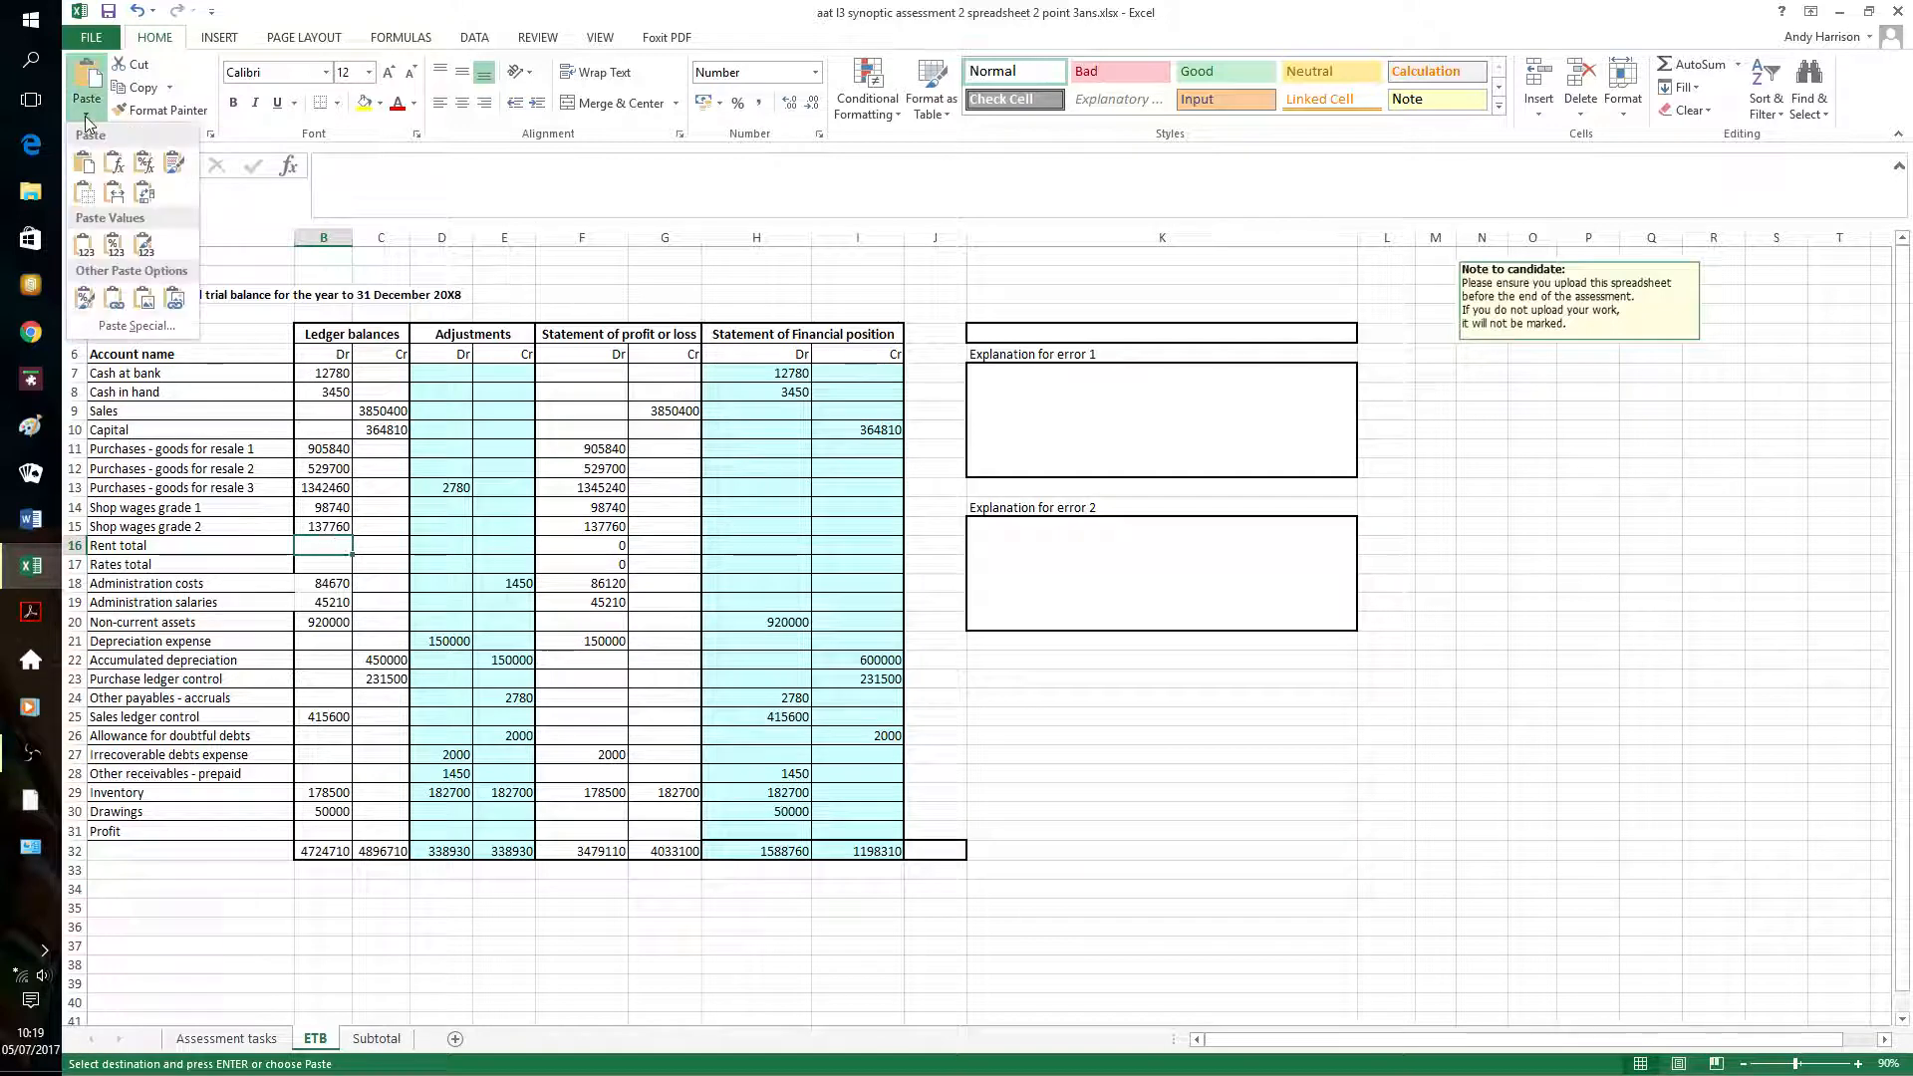
click(119, 311)
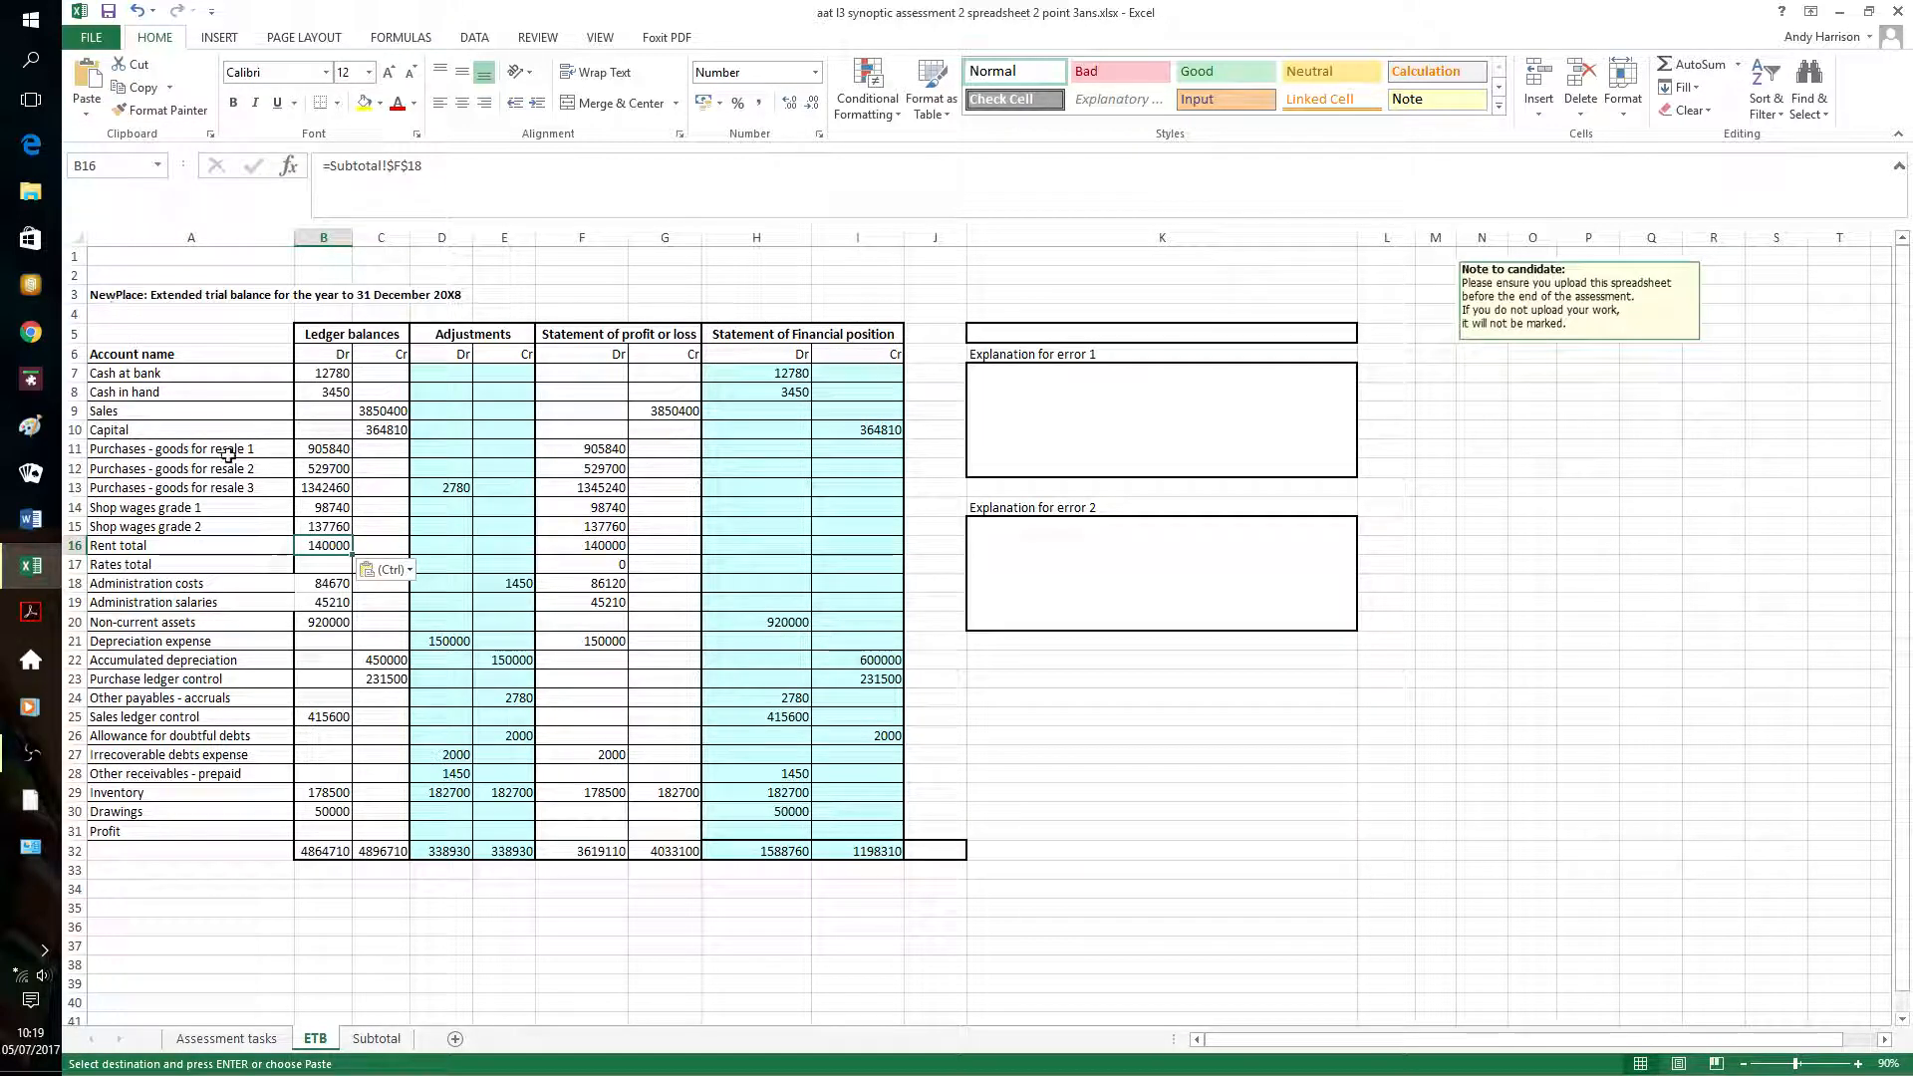
Copy the rates subtotal in Subtotal F23 and paste it as a link into the Rates total ledger debit cell B17 on ETB
click(316, 570)
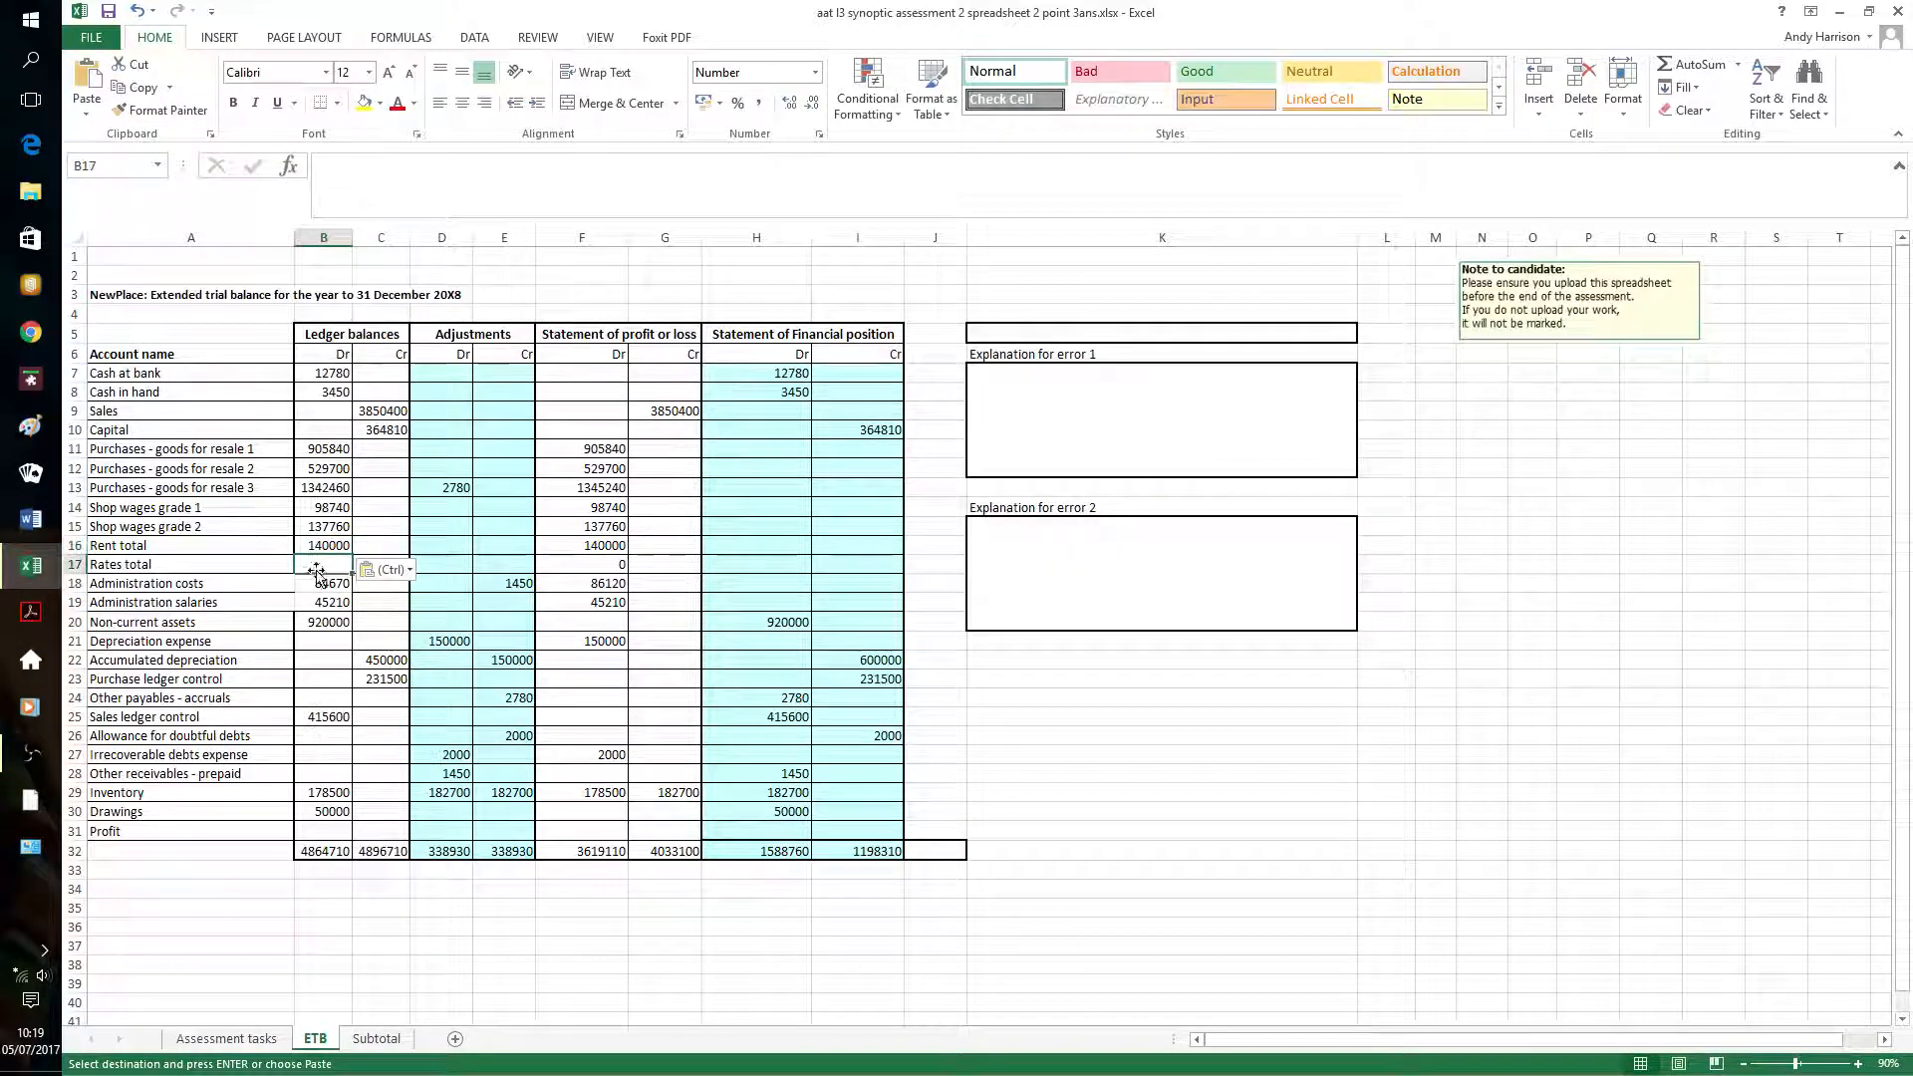
click(376, 1038)
click(601, 720)
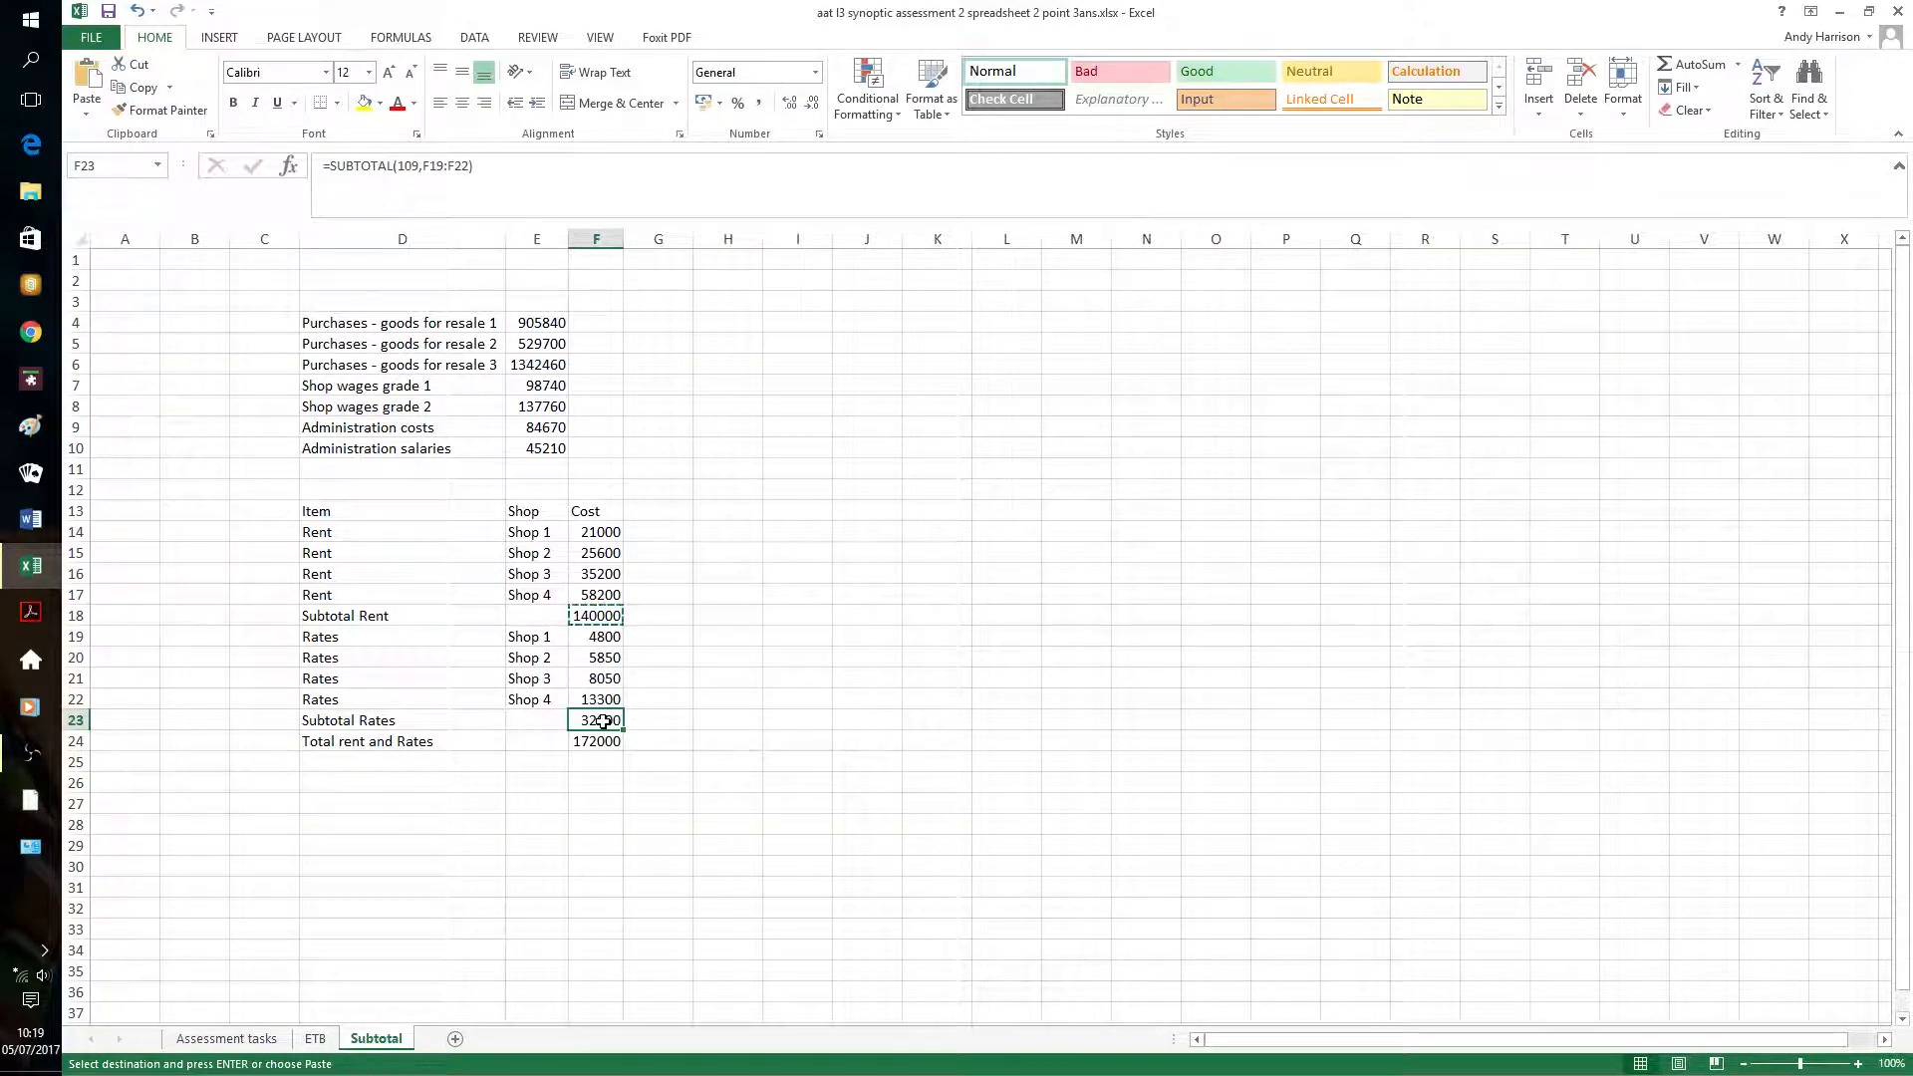
key(ctrl+c)
click(315, 1038)
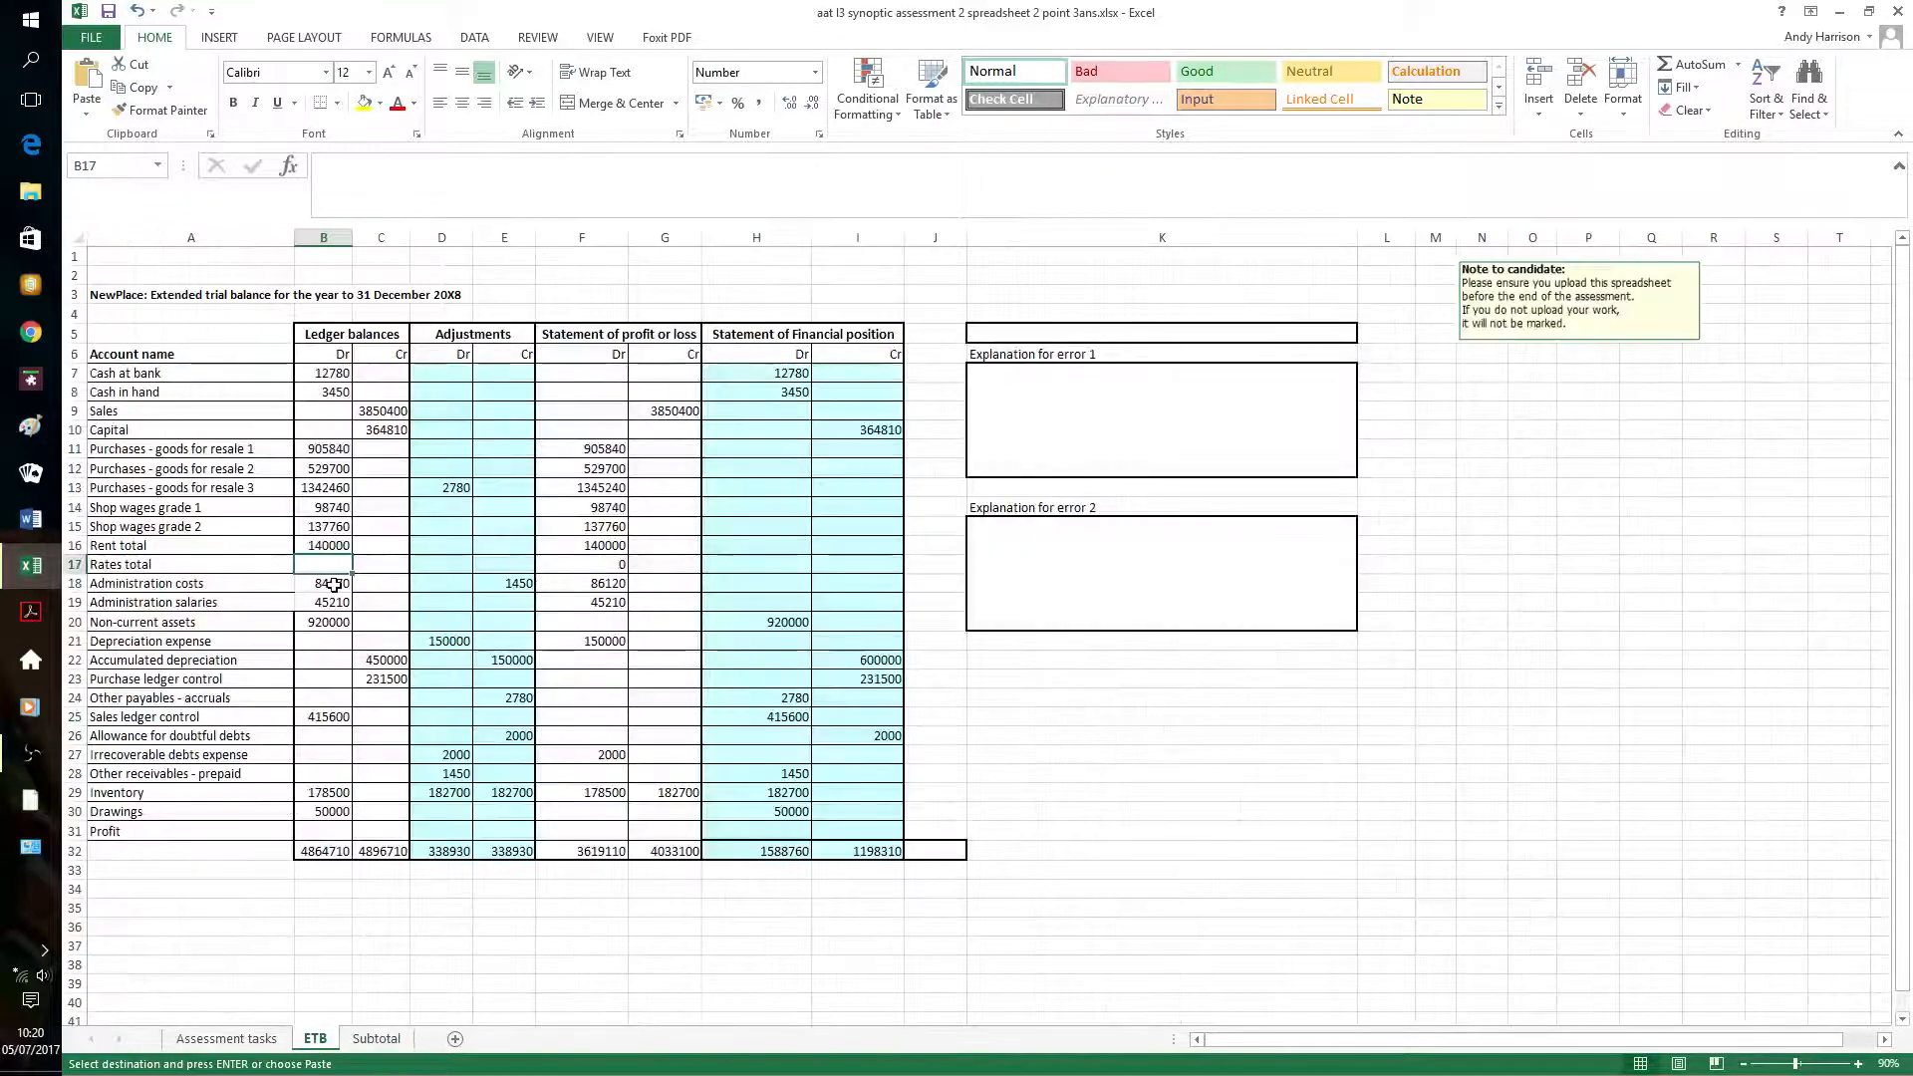
click(85, 115)
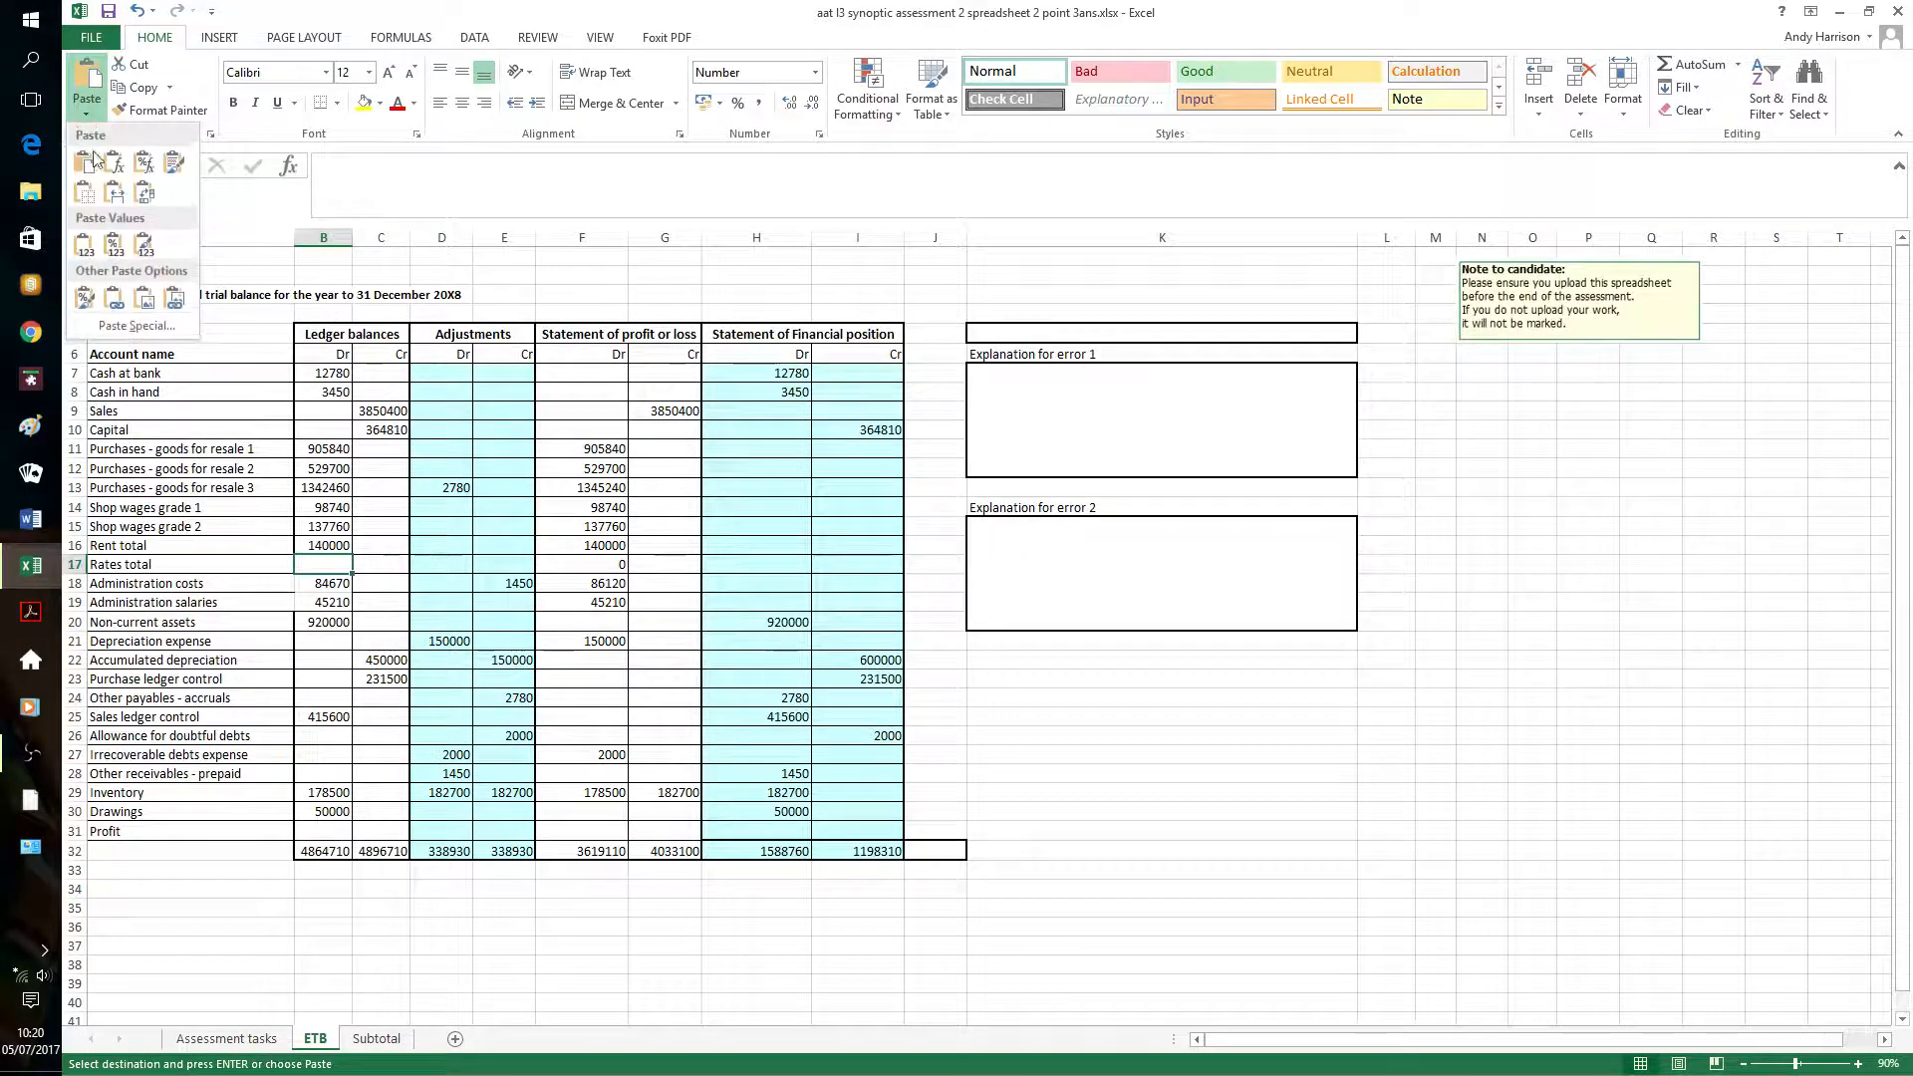
click(123, 307)
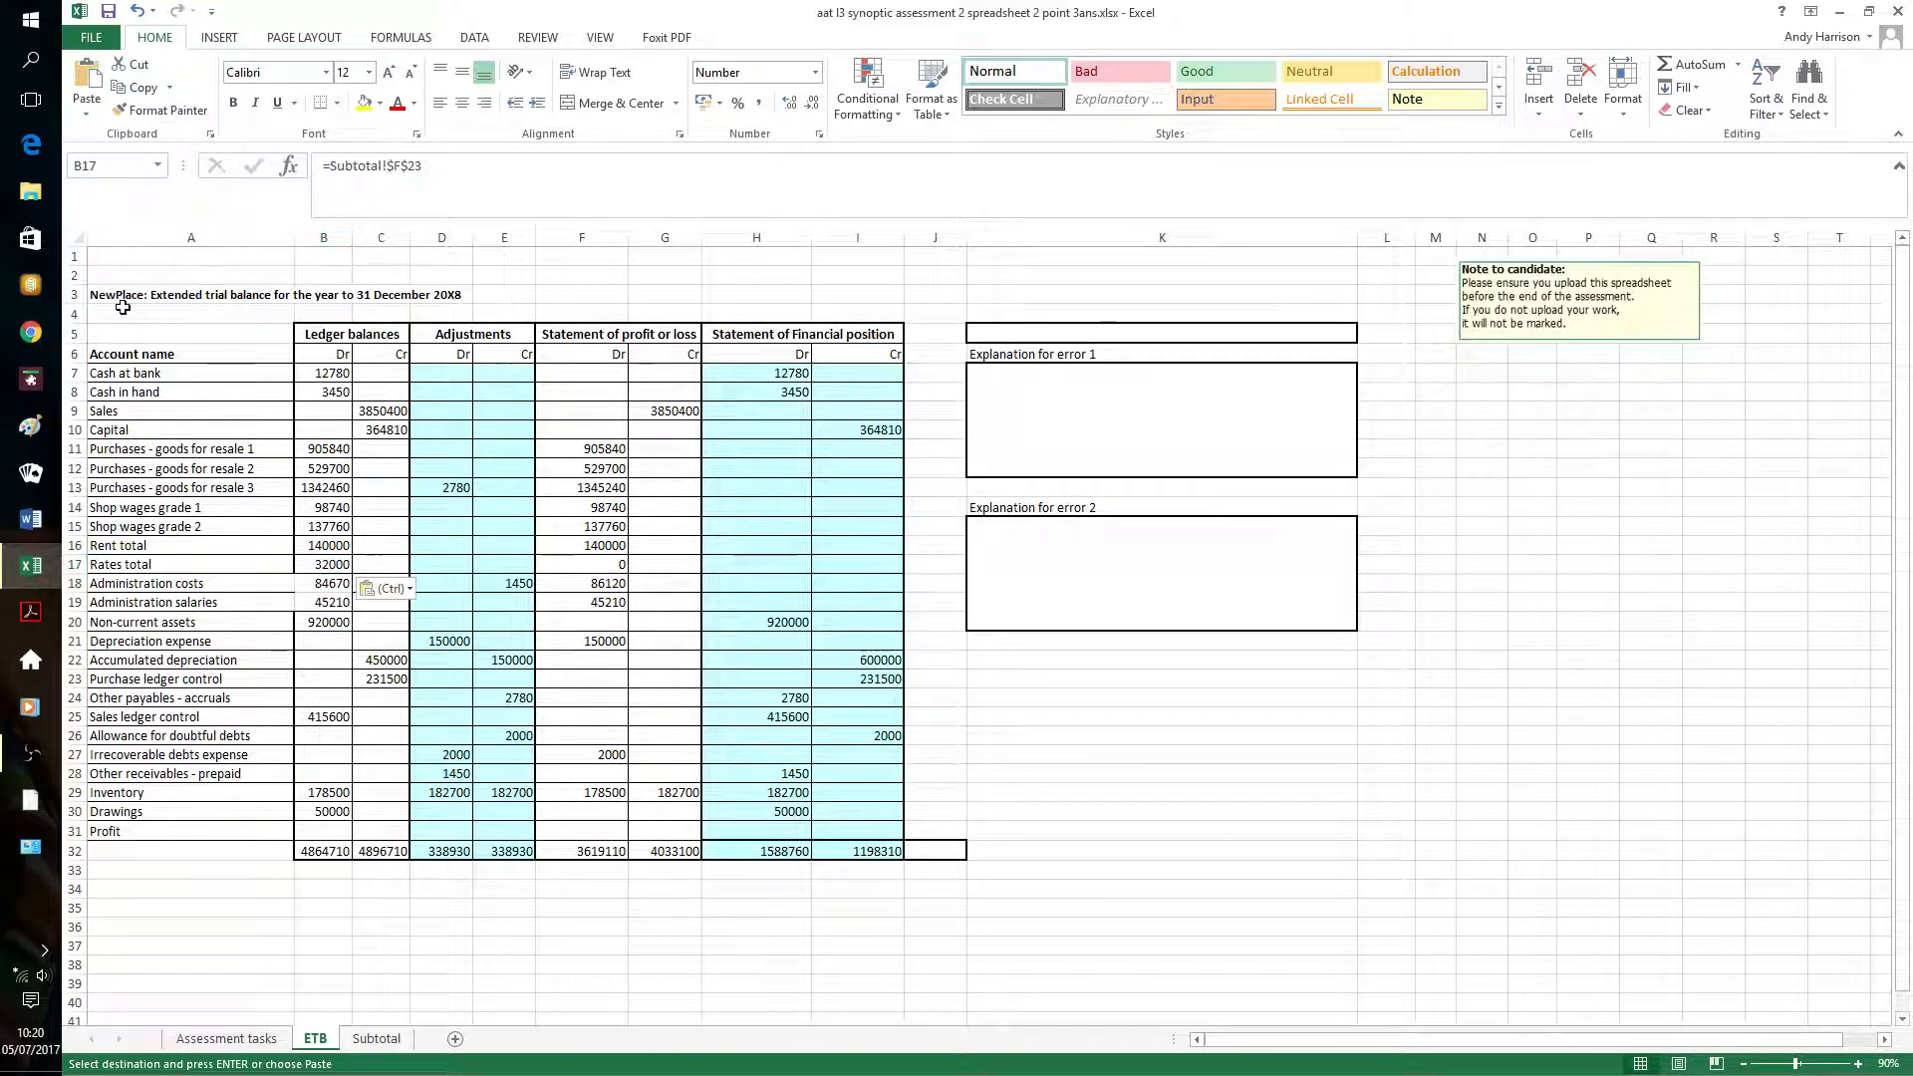
click(624, 960)
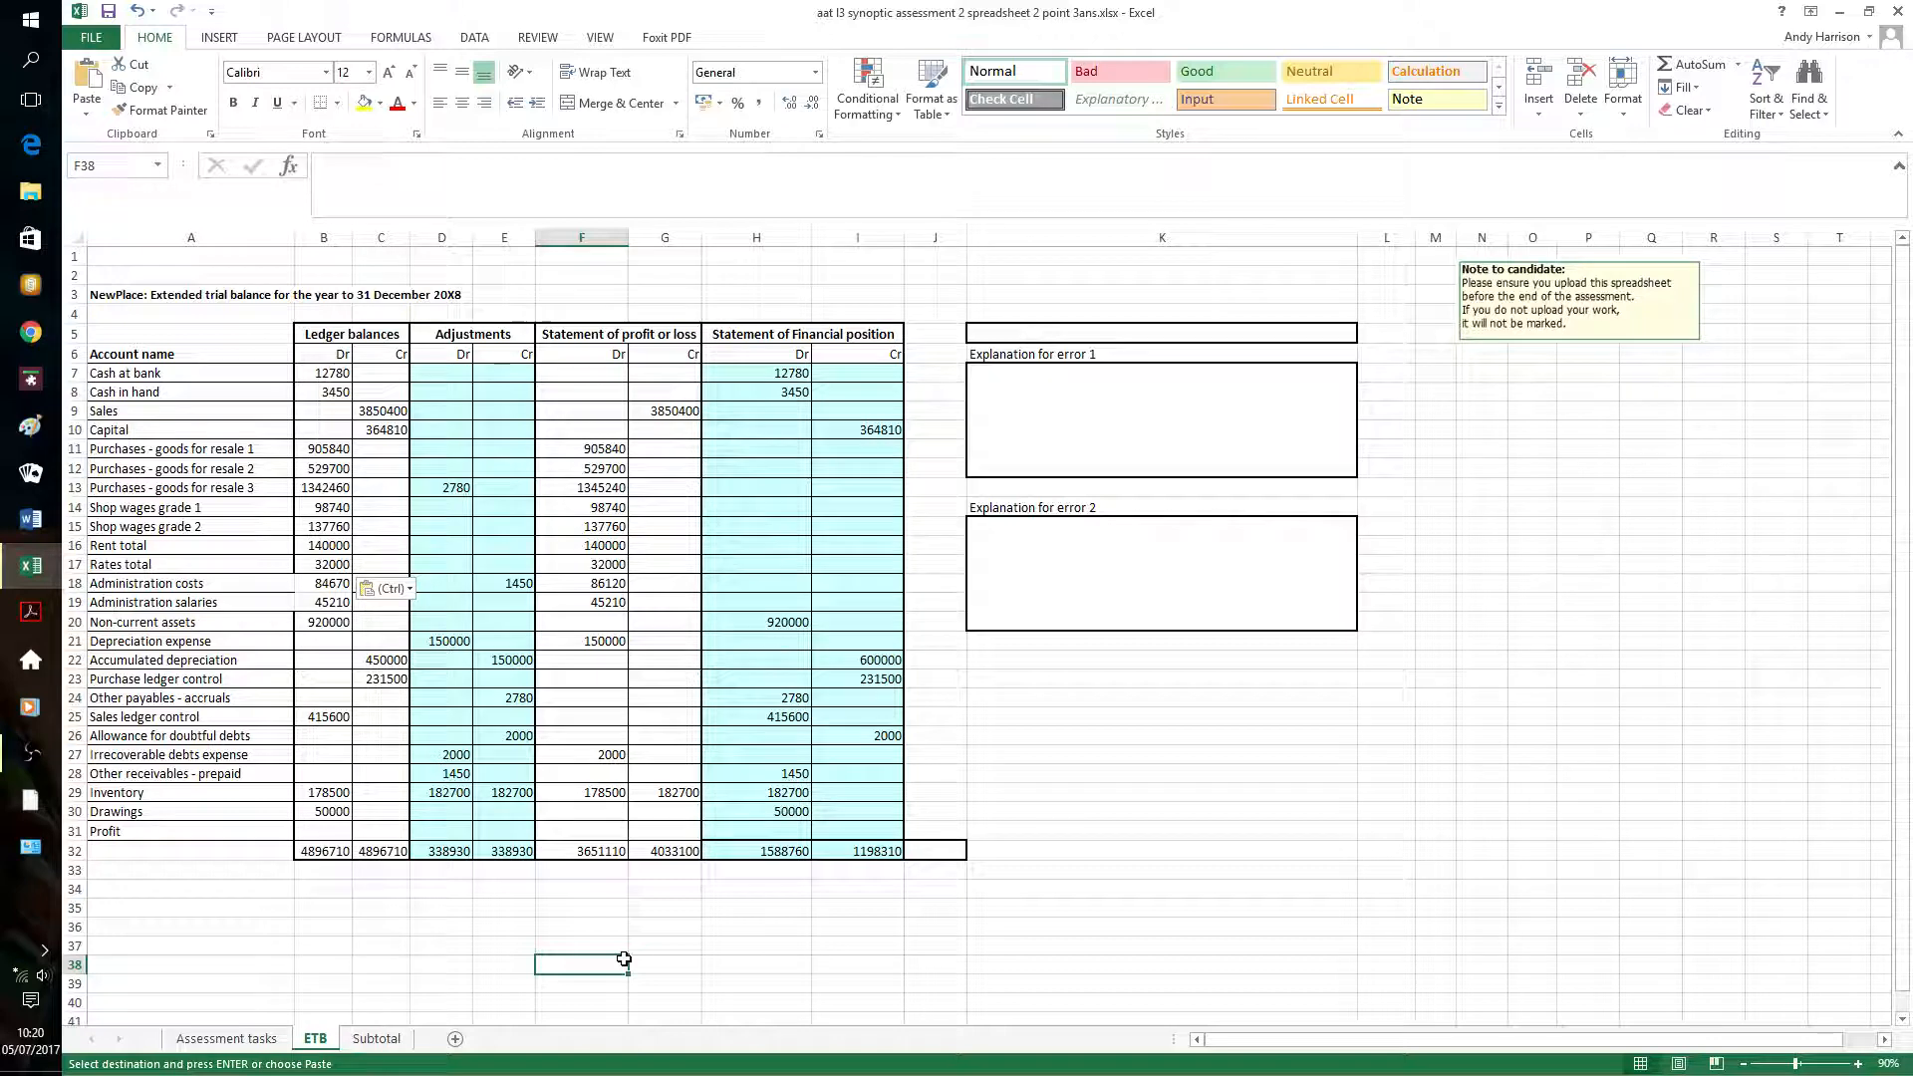
Format the trial balance figures in ETB B7:I32 as Accounting with zero decimal places and no currency symbol
click(343, 378)
key(shift+Right)
key(shift+Right)
key(shift+Right)
key(shift+Right)
key(shift+Right)
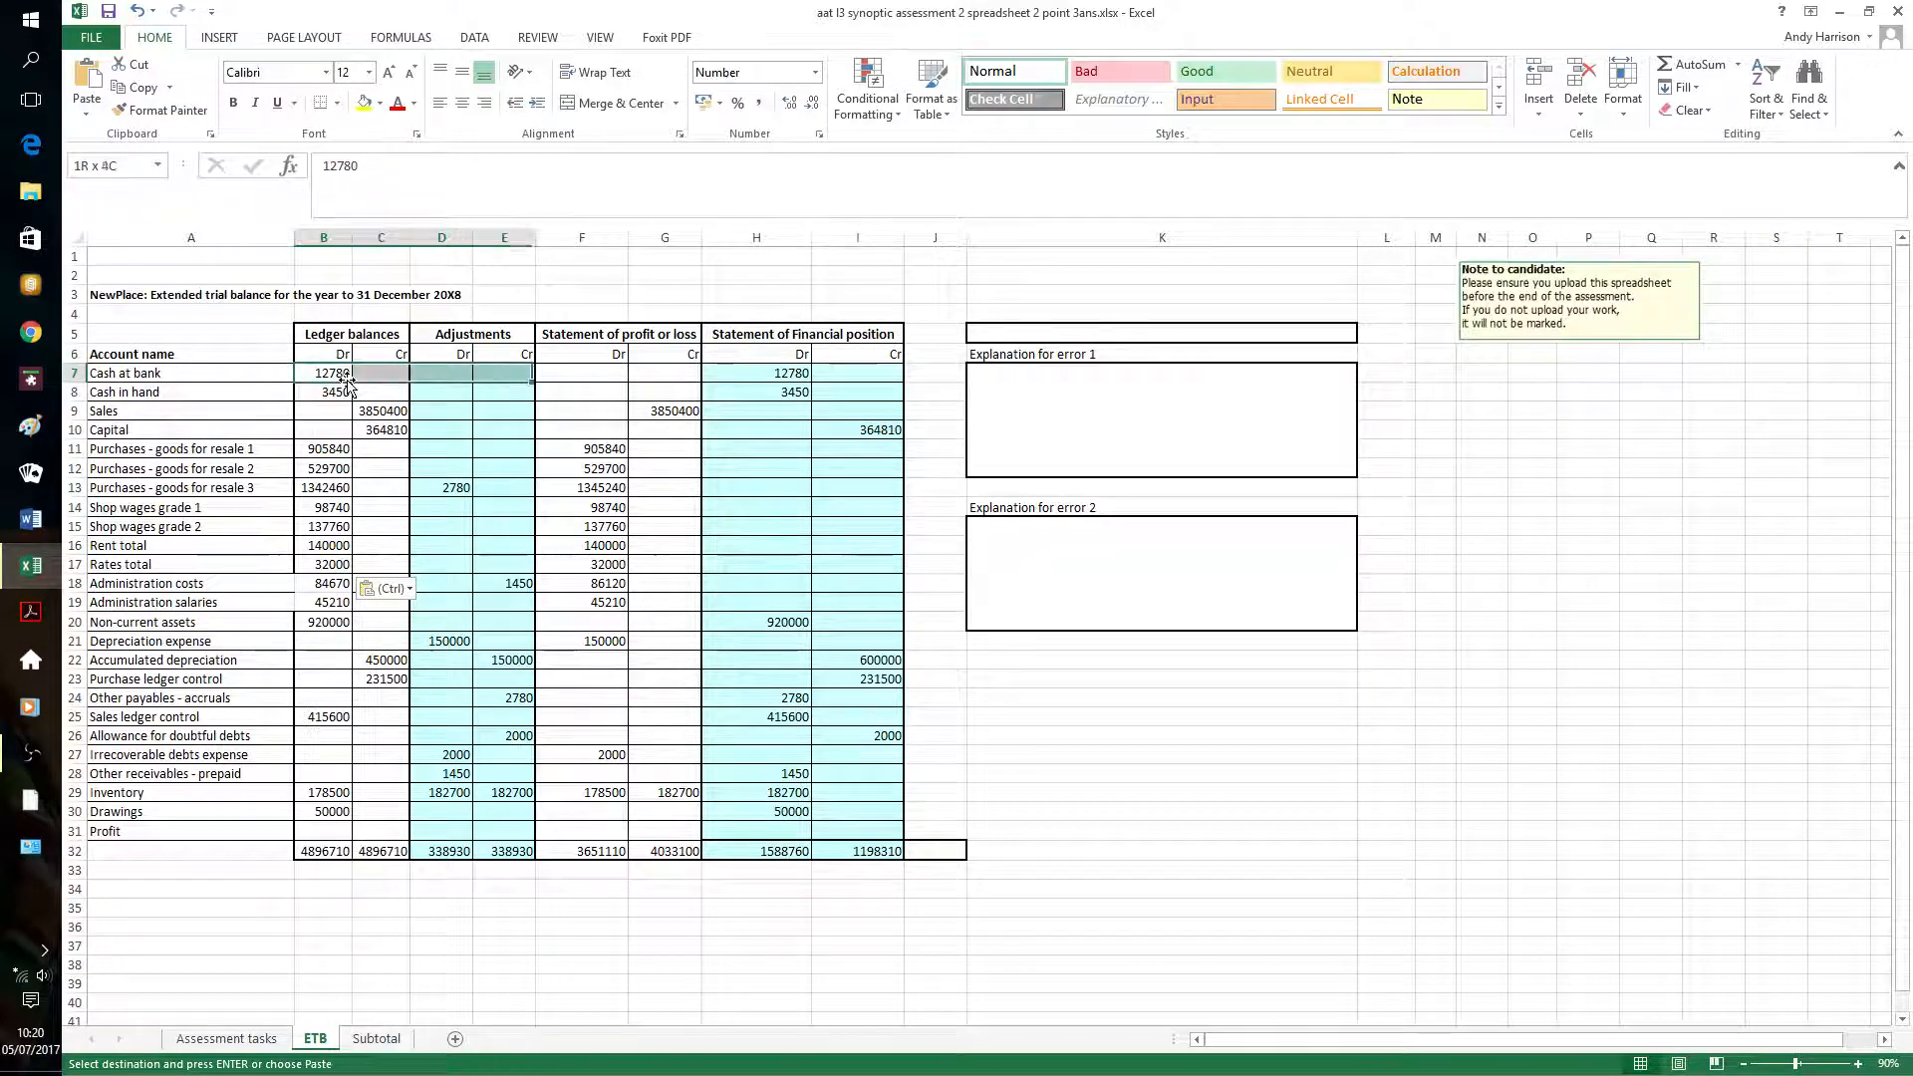
key(shift+Right)
key(shift+Right)
key(shift+Down)
key(shift+Down)
key(shift+Down)
key(shift+Down)
key(shift+Down)
key(shift+Down)
key(shift+Down)
key(shift+Down)
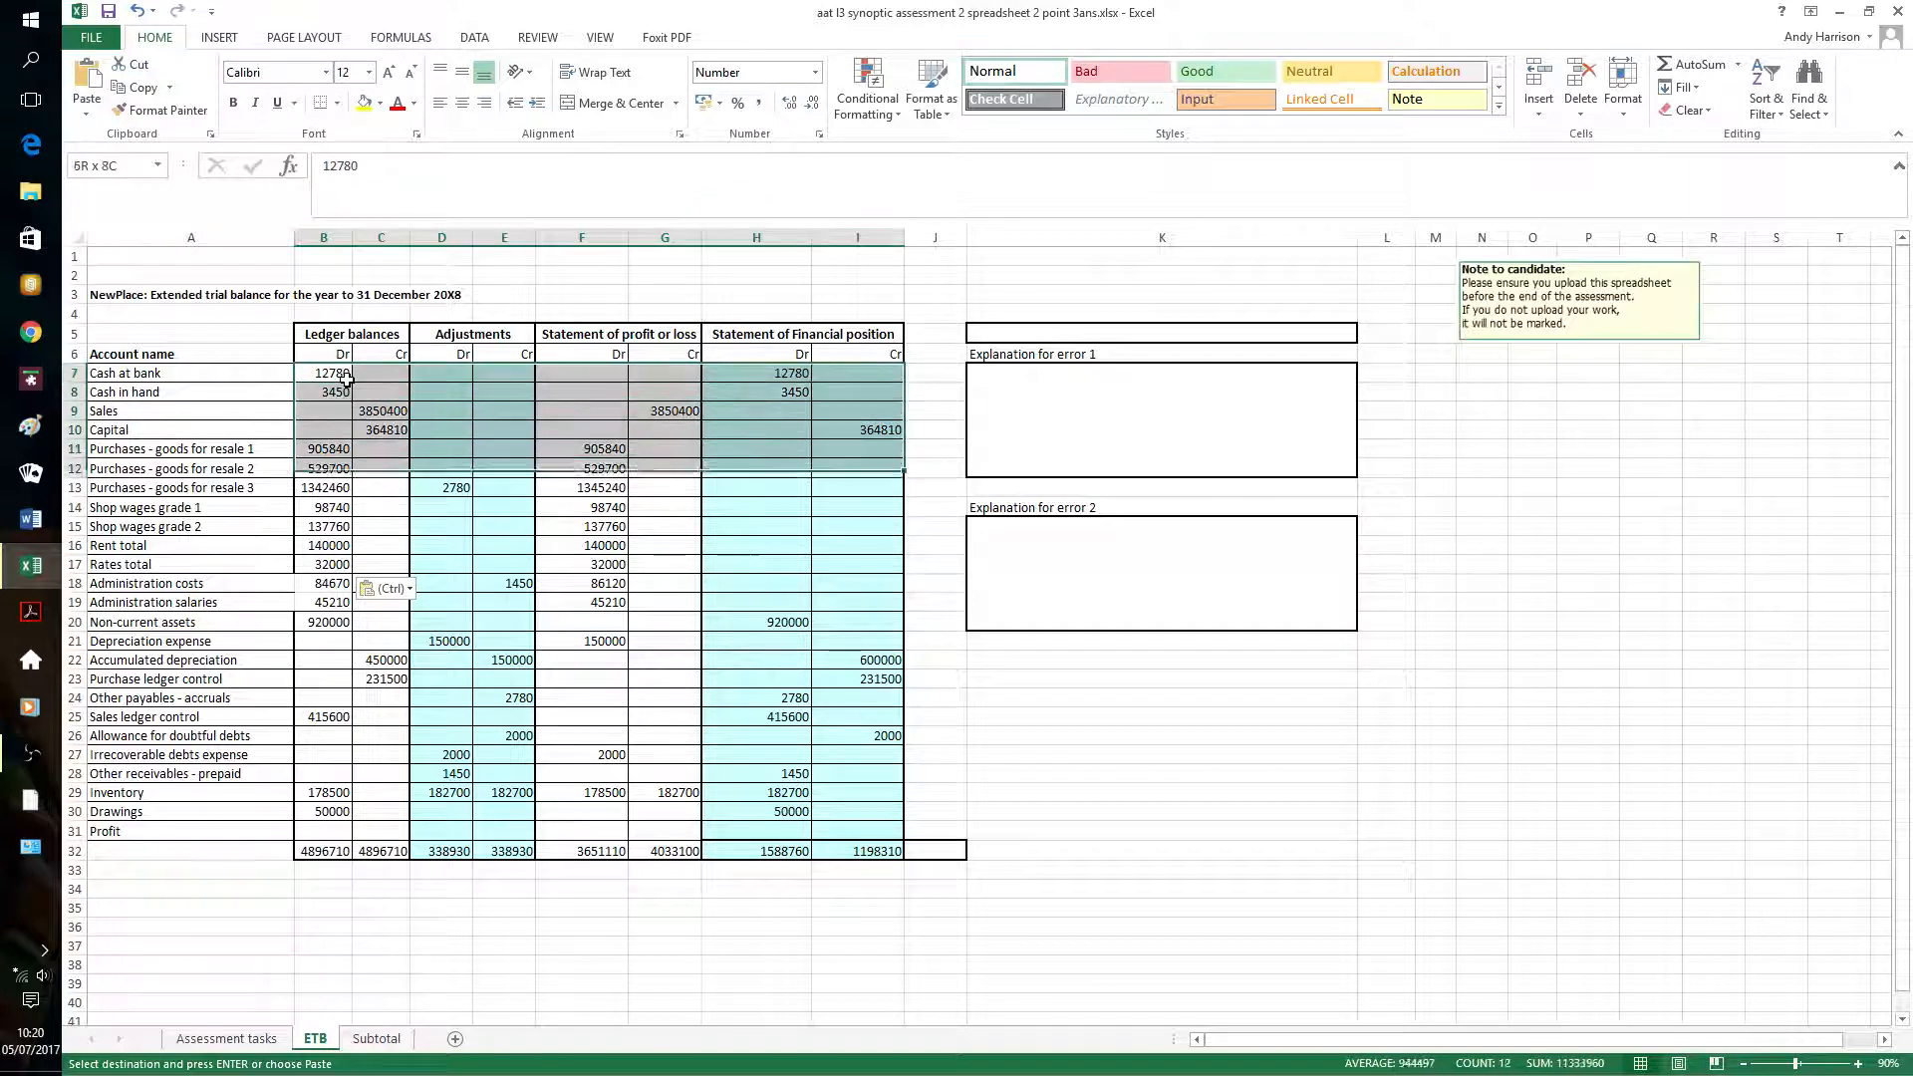
key(shift+Down)
key(shift+Down)
key(shift+Down)
key(shift+Down)
key(shift+Down)
key(shift+Down)
key(shift+Down)
key(shift+Down)
key(shift+Down)
key(shift+Down)
key(shift+Down)
key(shift+Down)
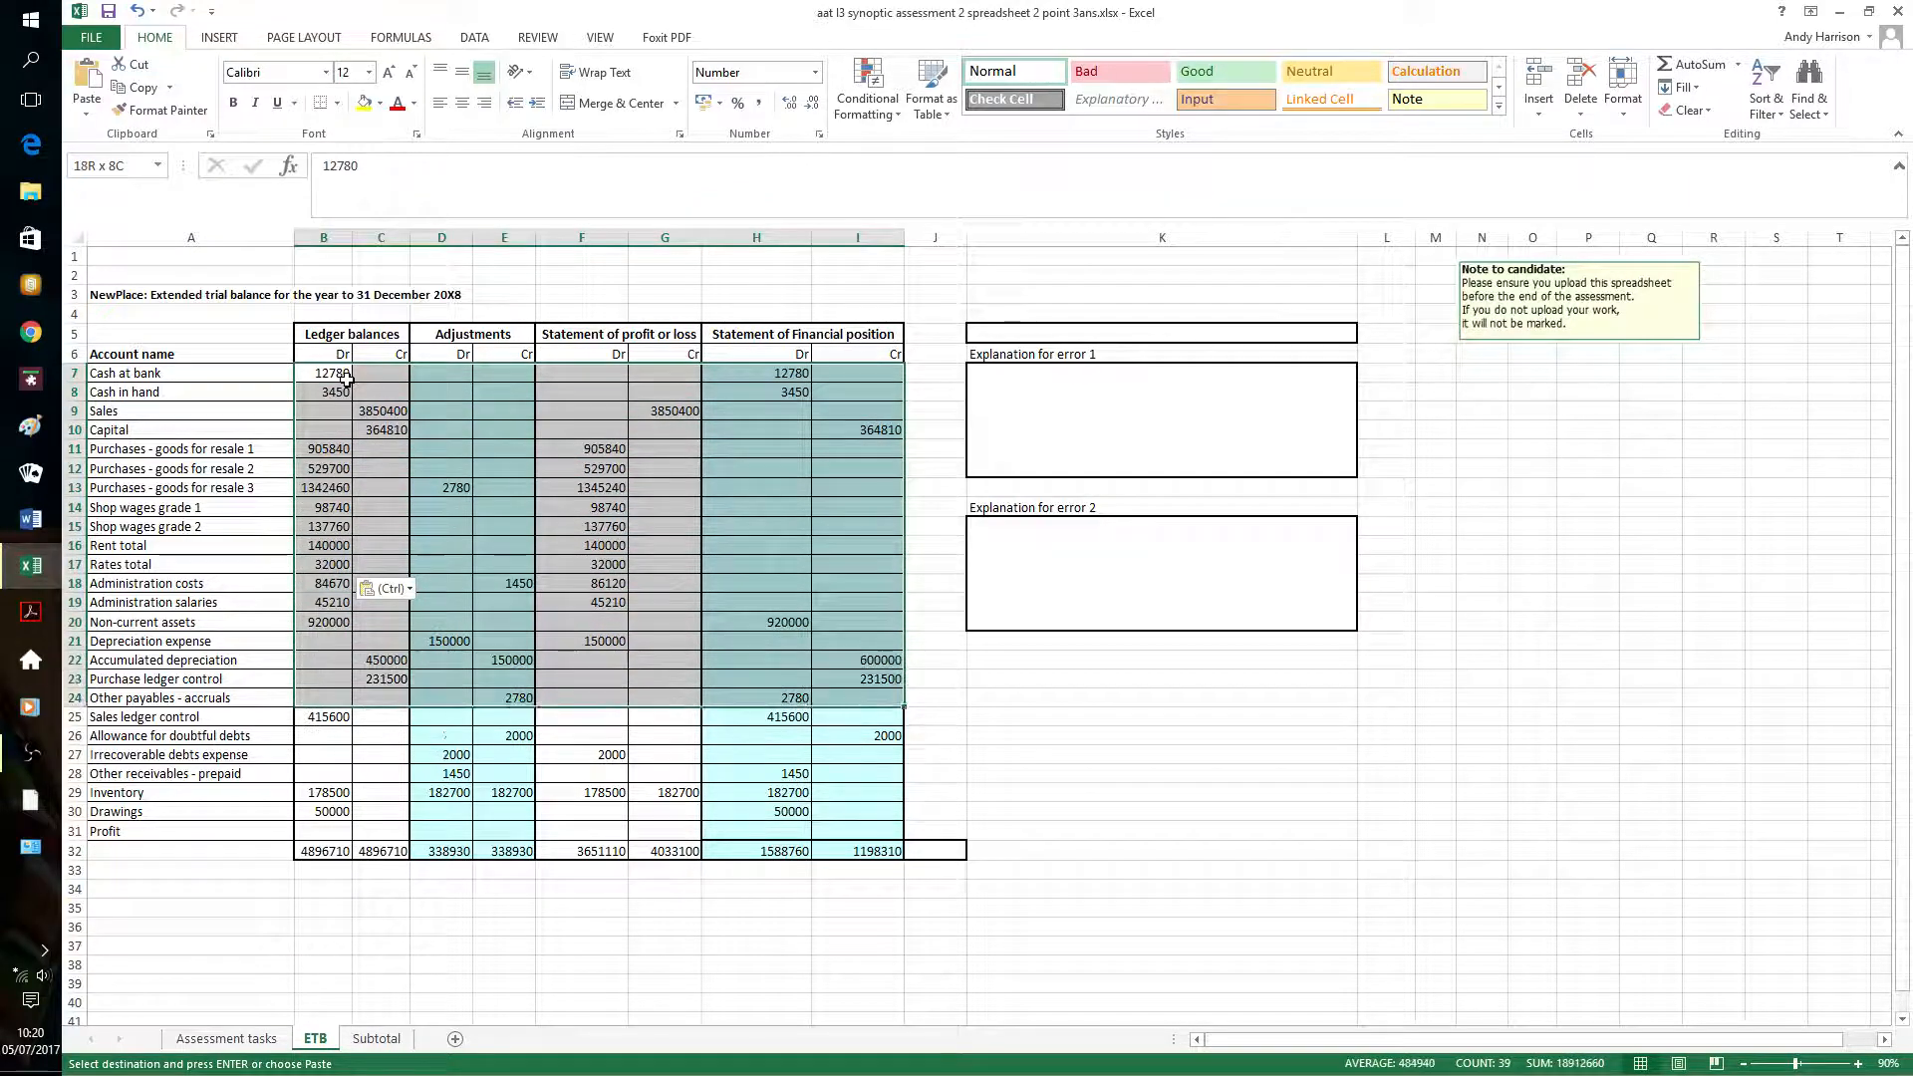
key(shift+Down)
key(shift+Down)
key(shift+Down)
key(shift+Down)
key(shift+Down)
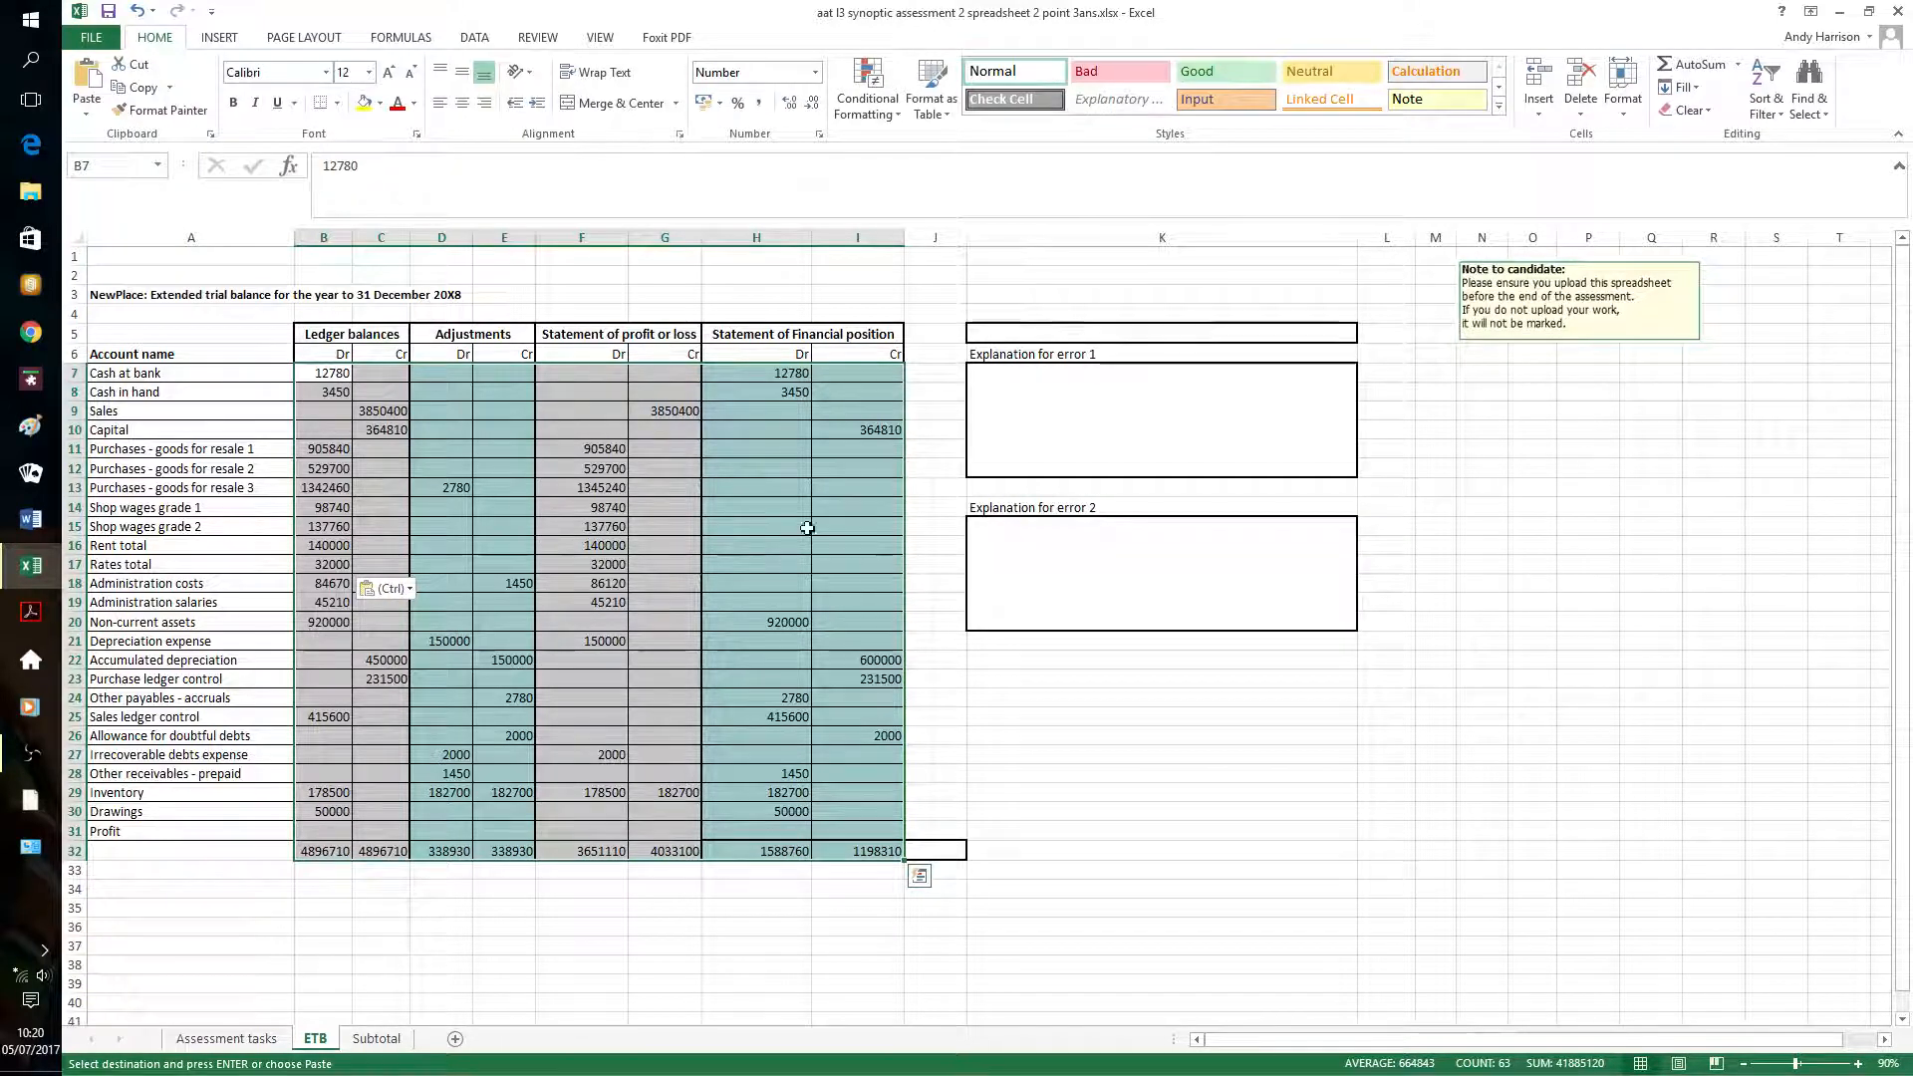
right_click(725, 464)
click(794, 773)
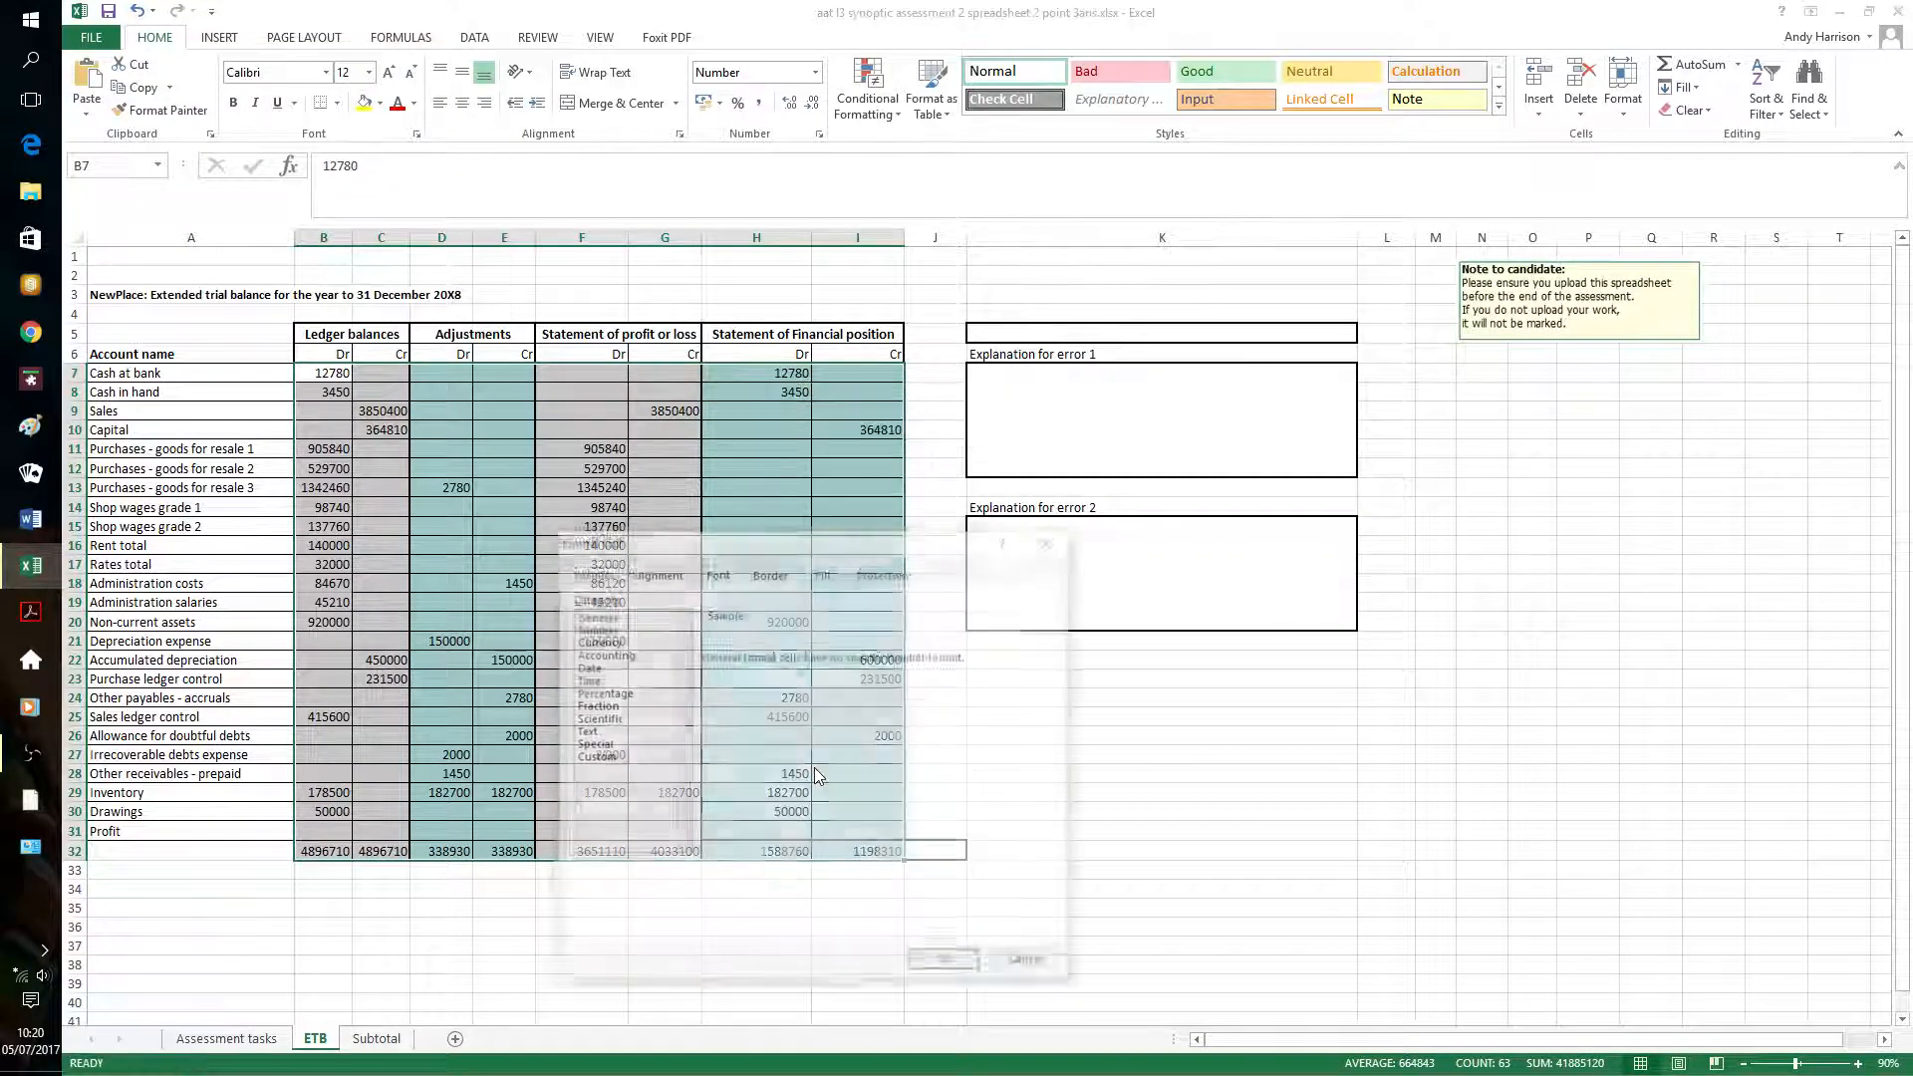
click(608, 654)
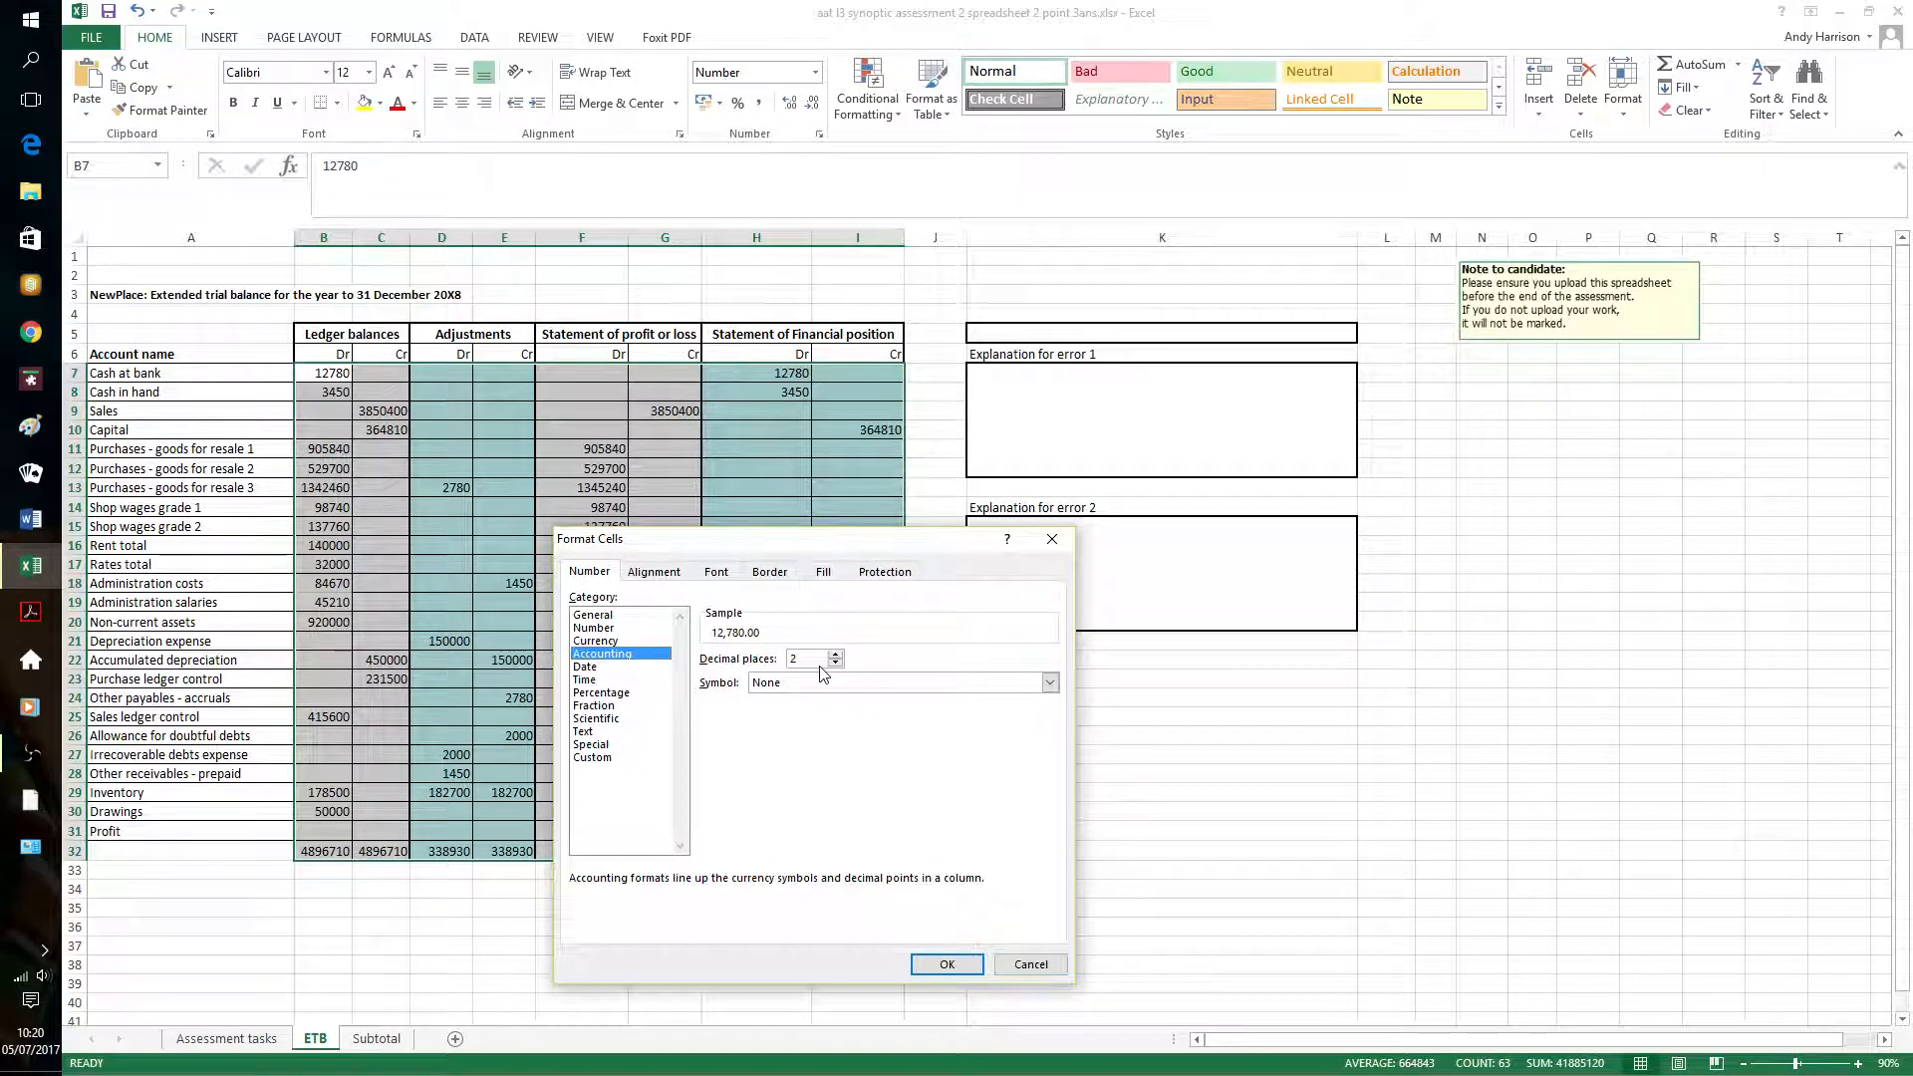
click(934, 962)
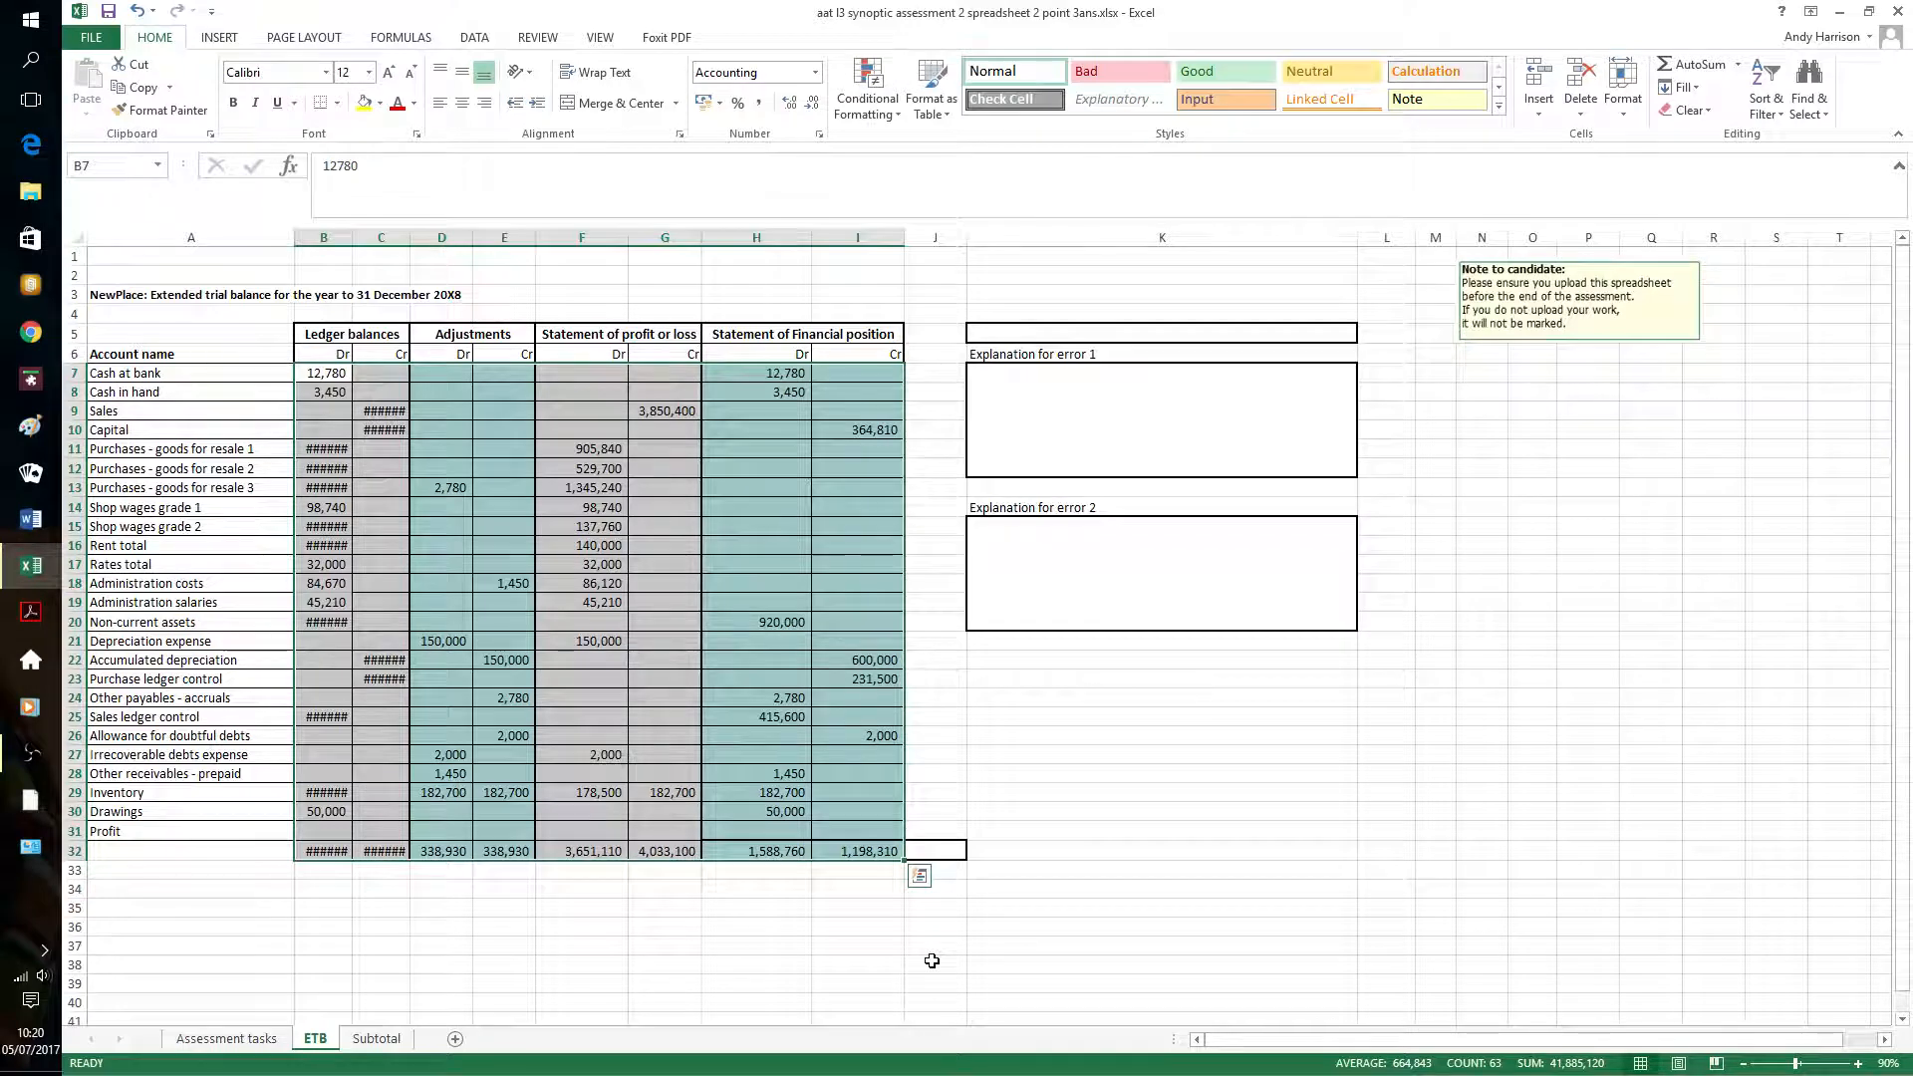
Autofit the Ledger balances columns C and B on ETB to the width of their figures
double_click(411, 239)
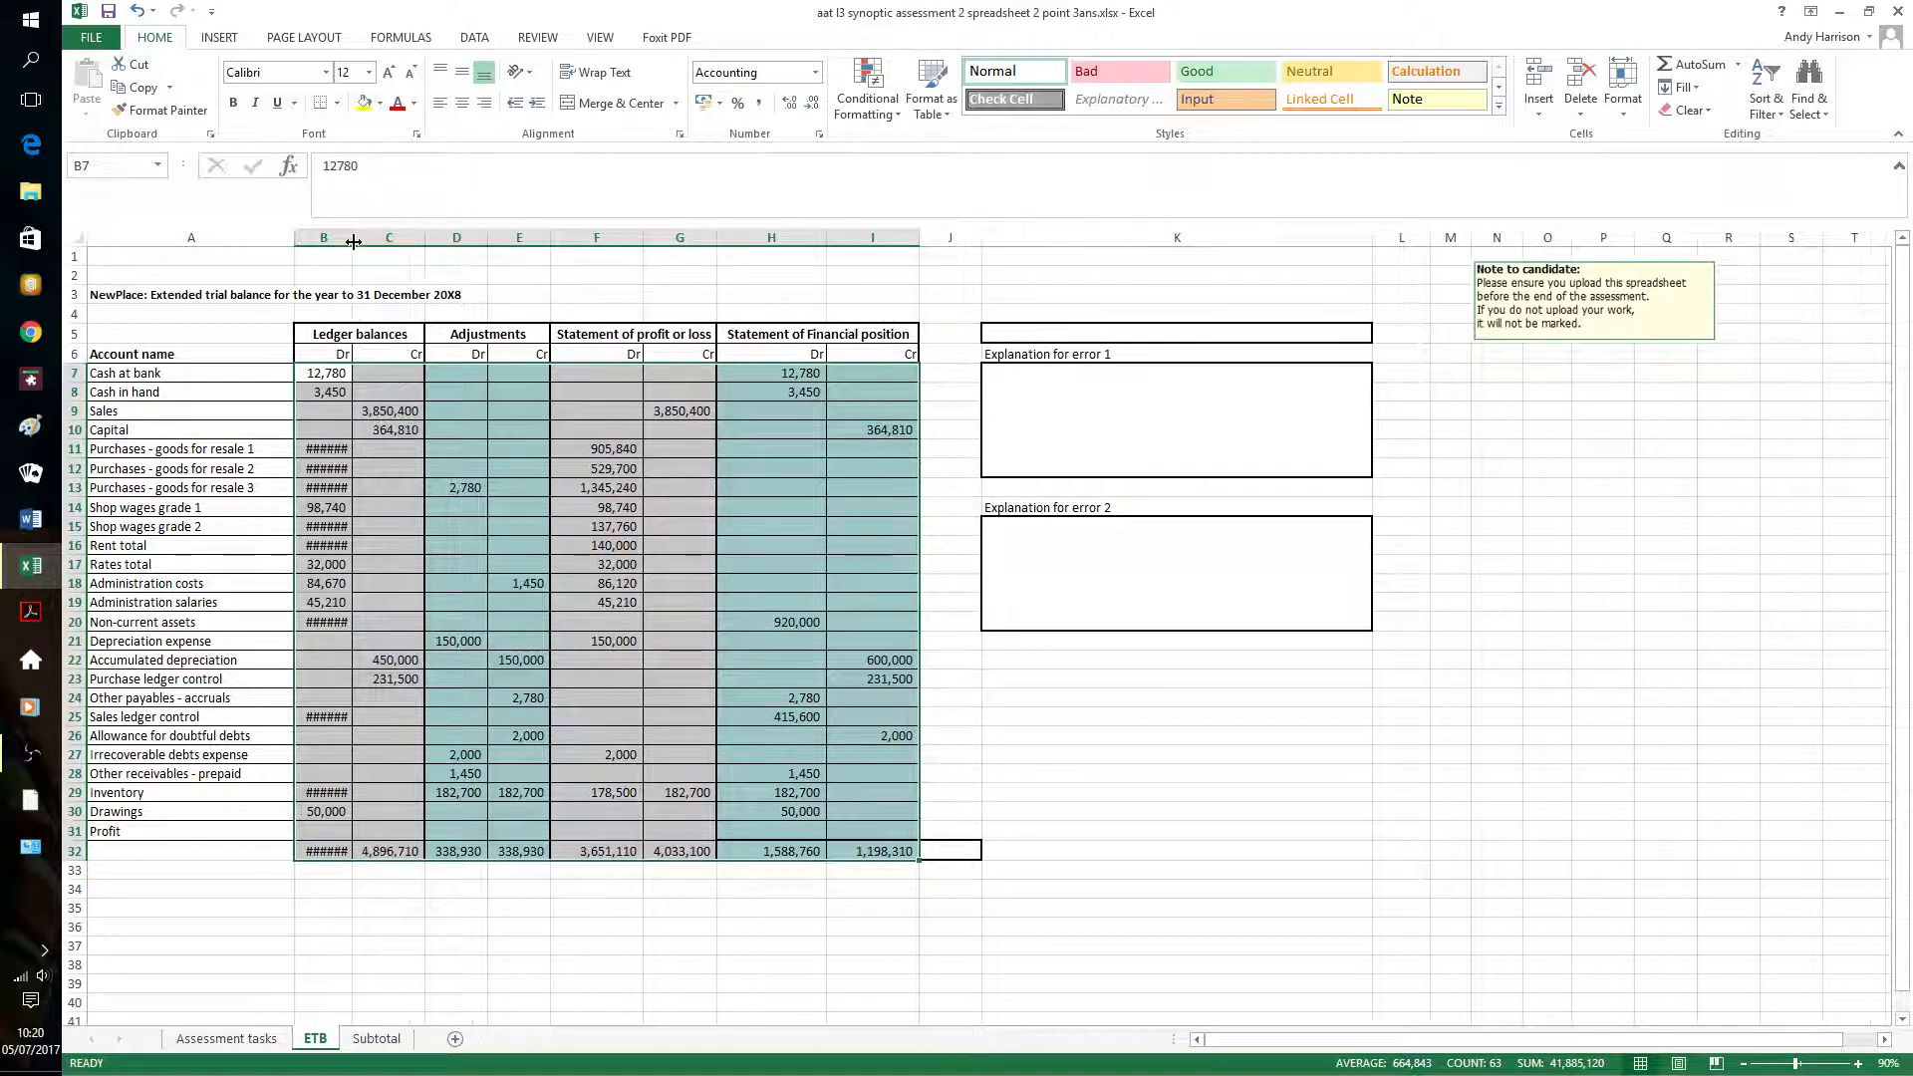
double_click(353, 237)
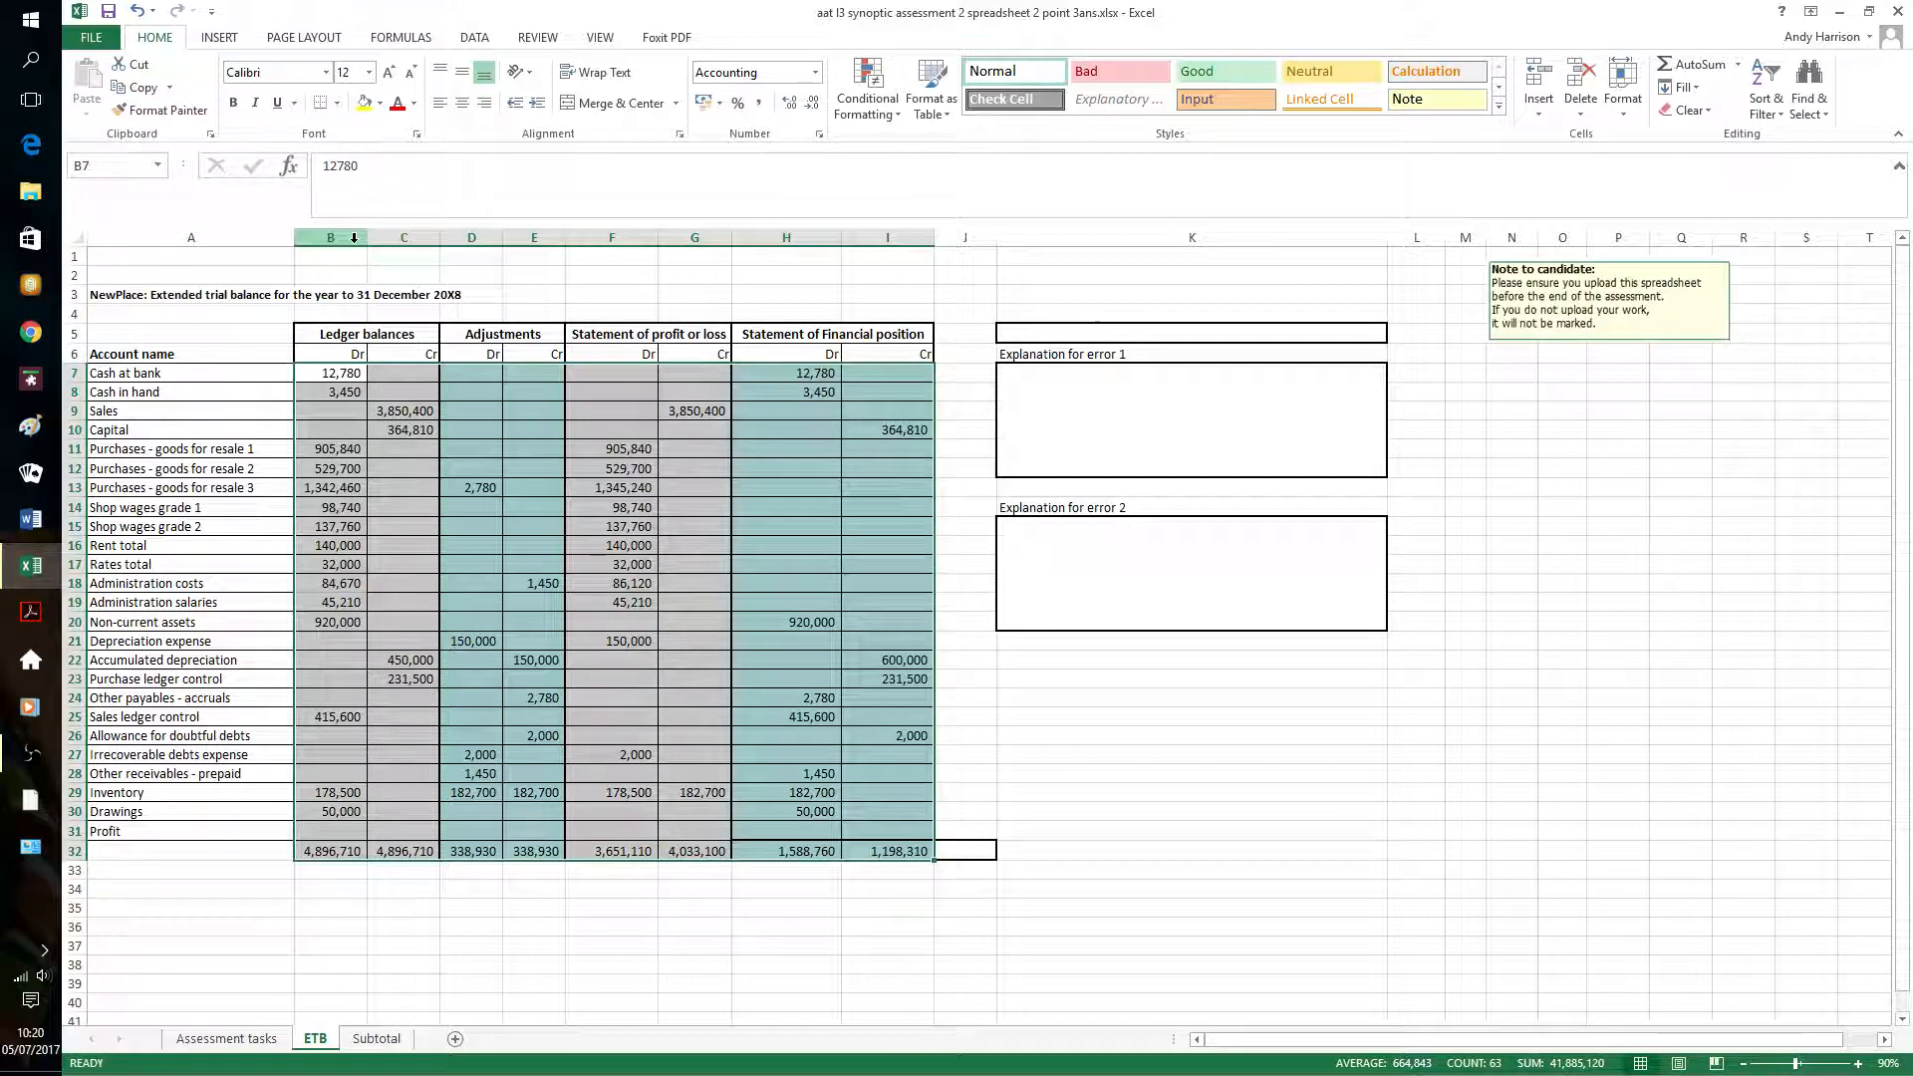
Add the £ symbol to the Accounting format of ETB B7:I32 and autofit column G to its figures
right_click(541, 400)
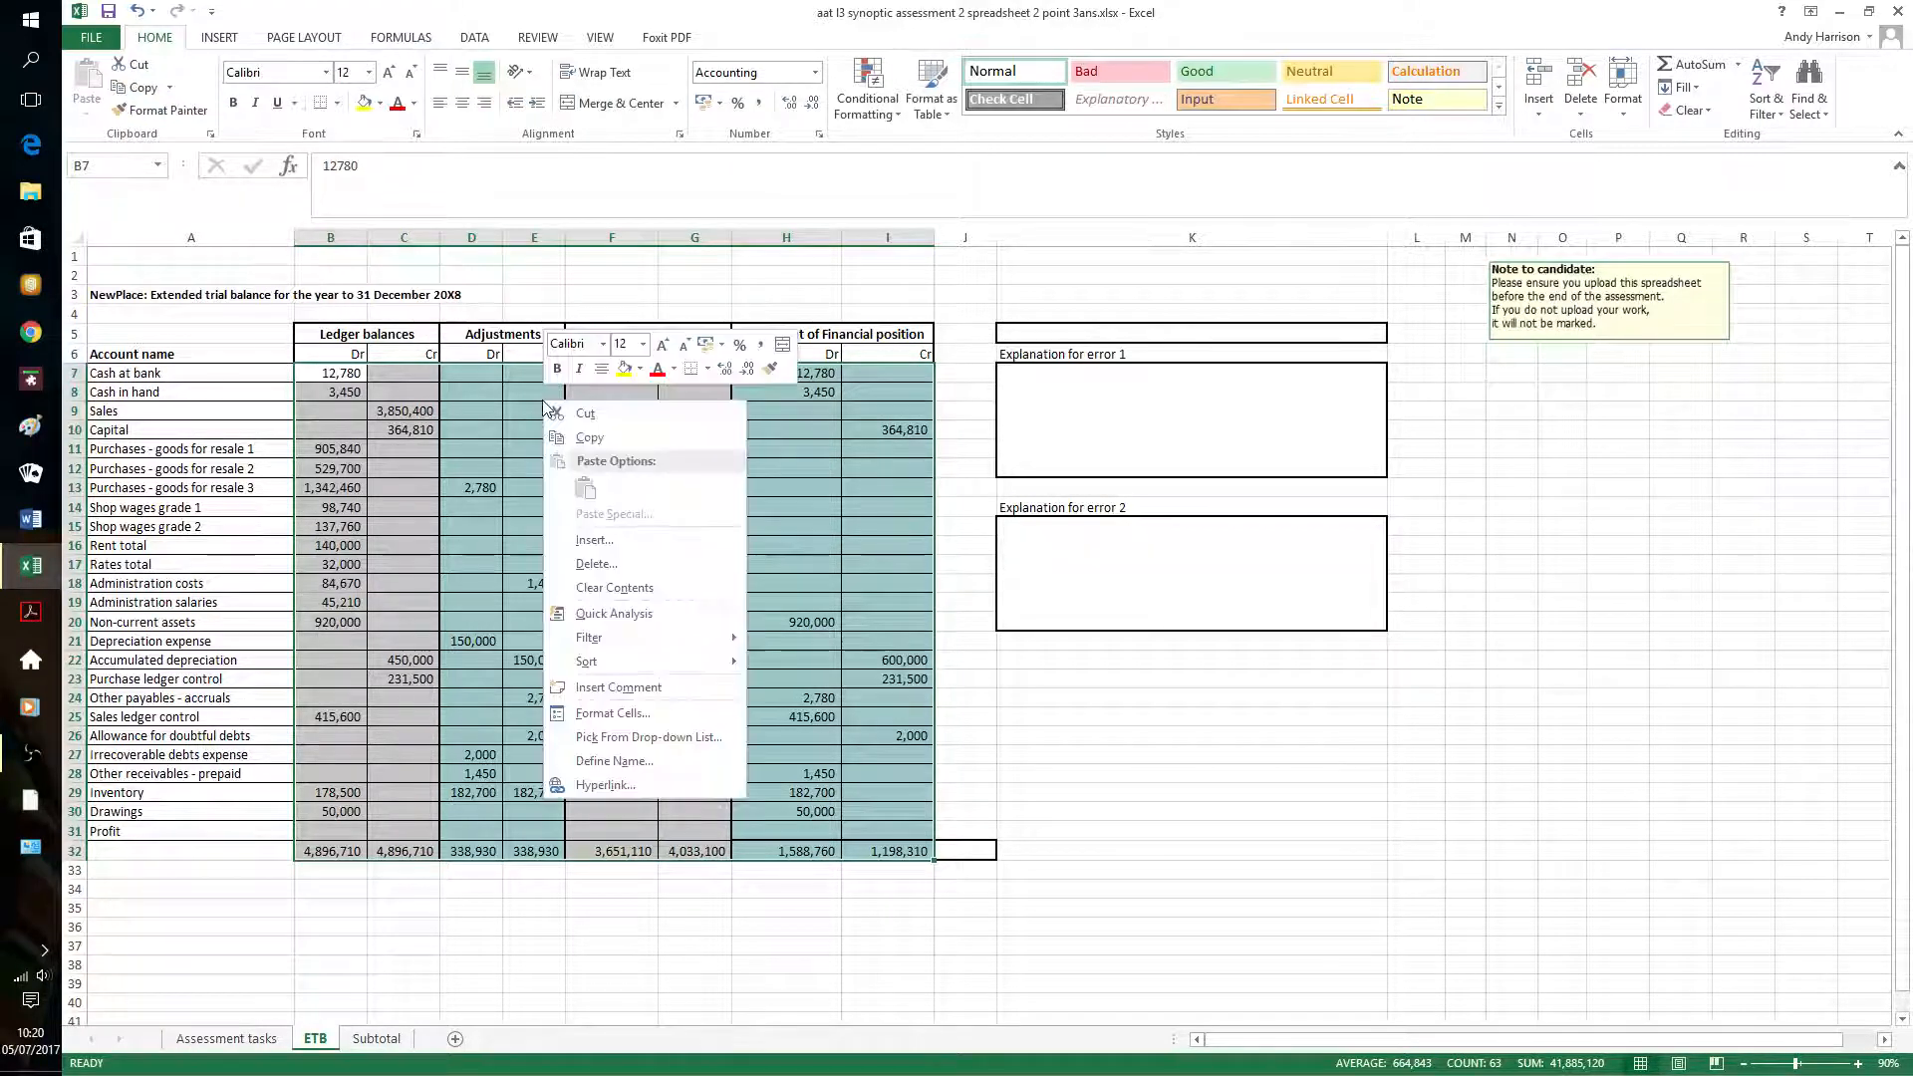
click(613, 713)
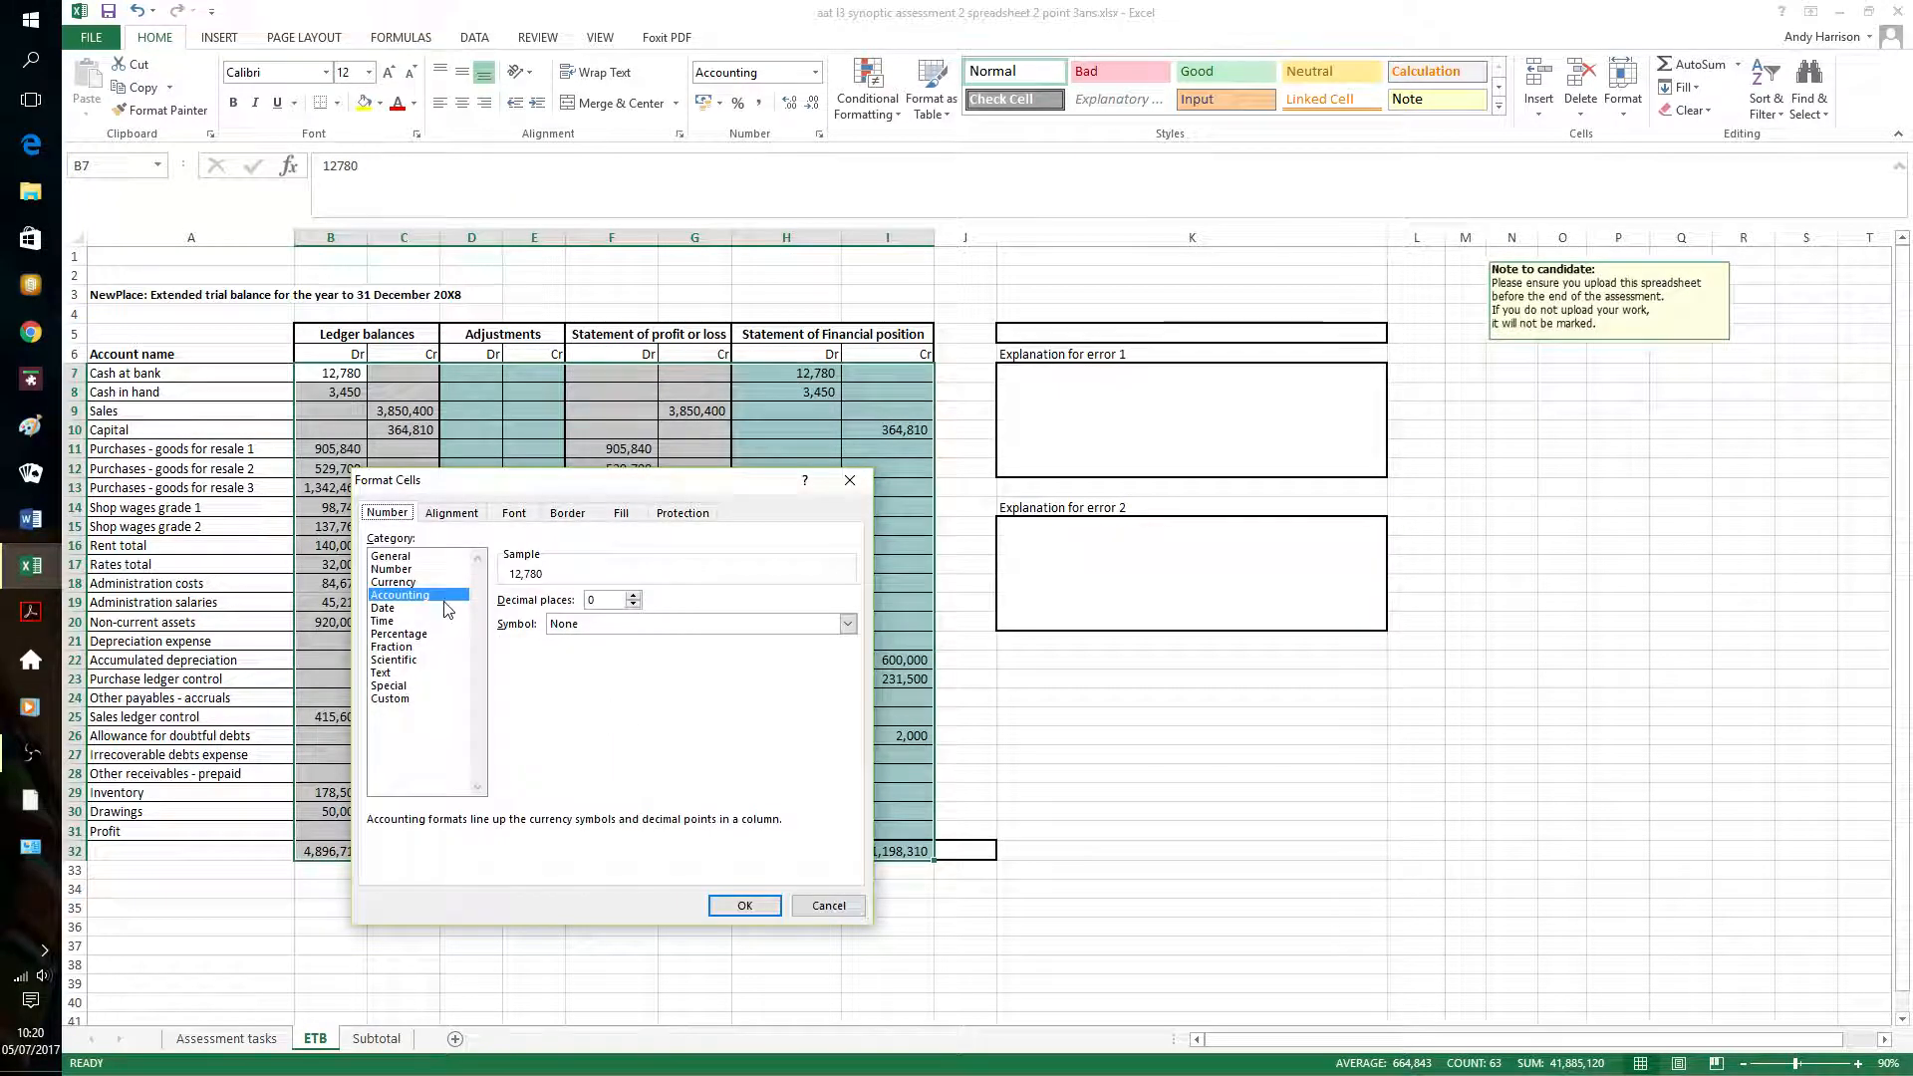
click(847, 624)
click(674, 654)
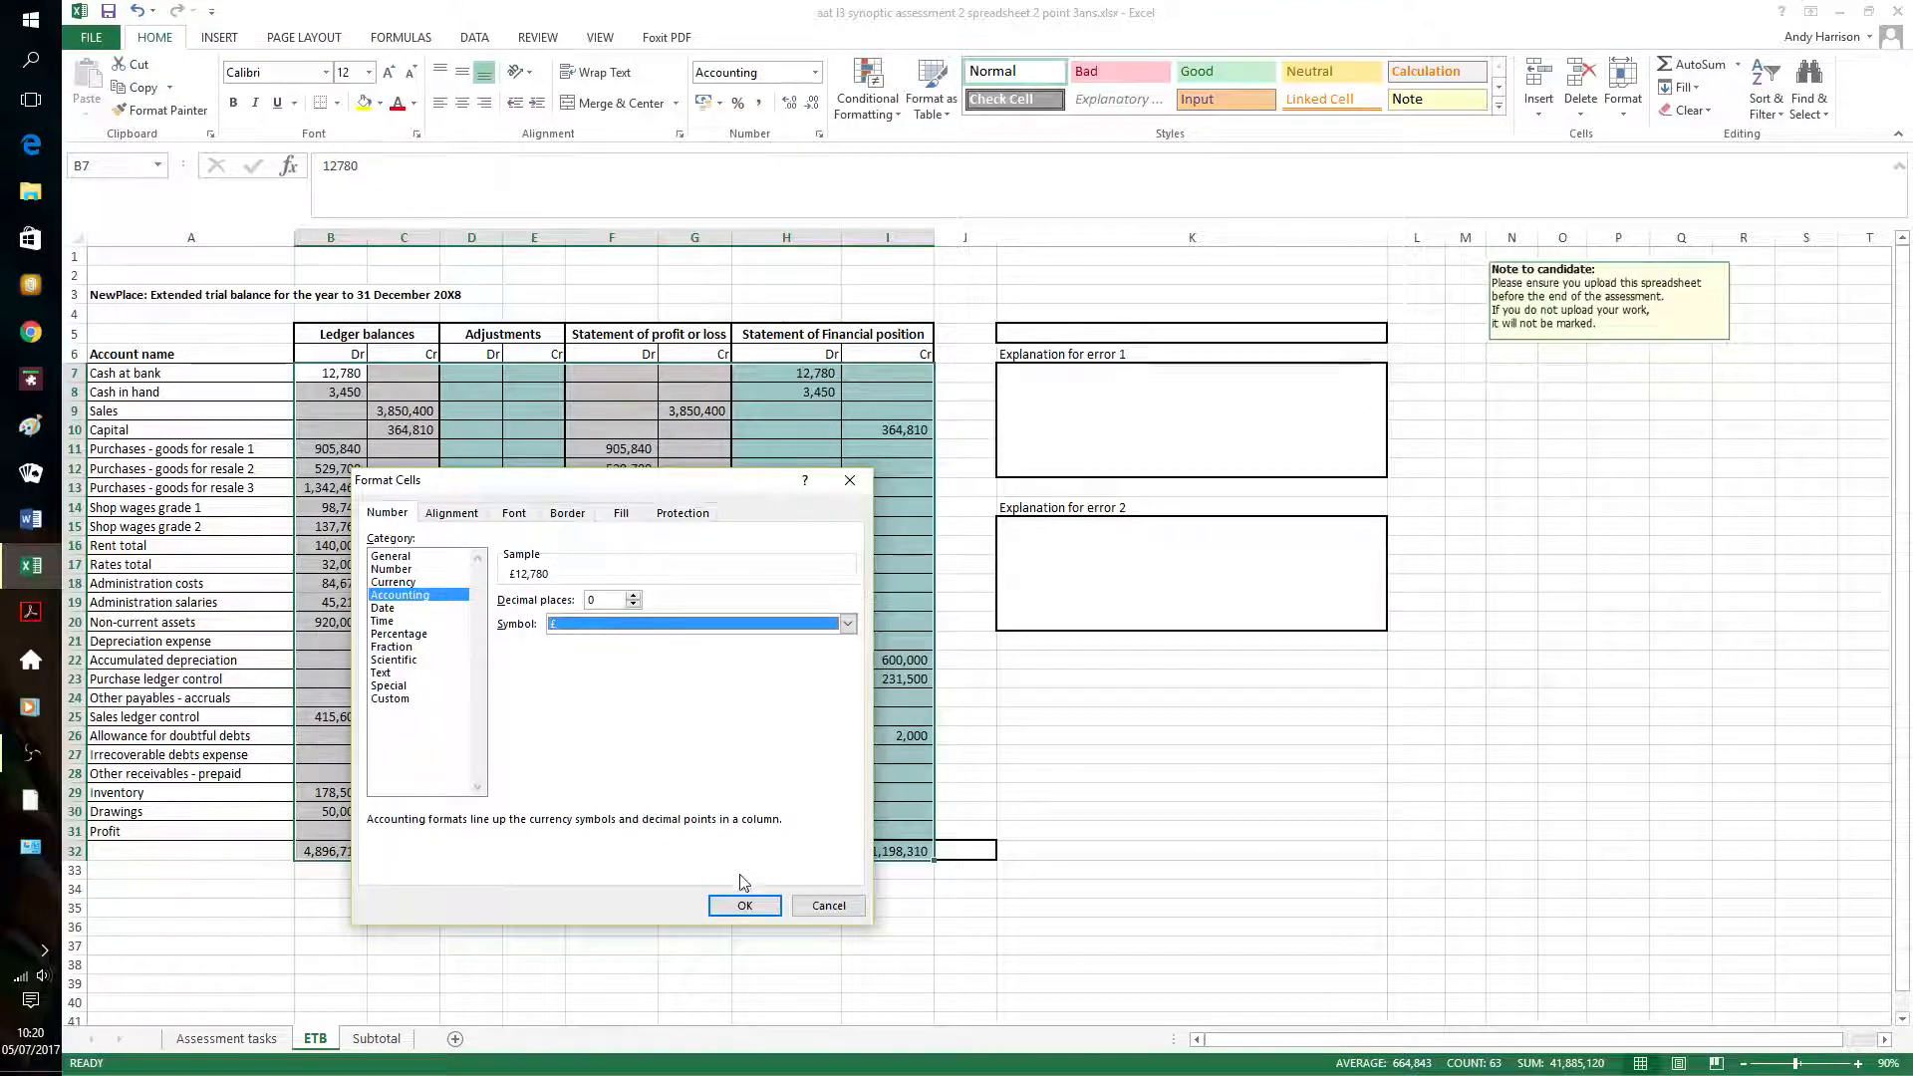
click(745, 905)
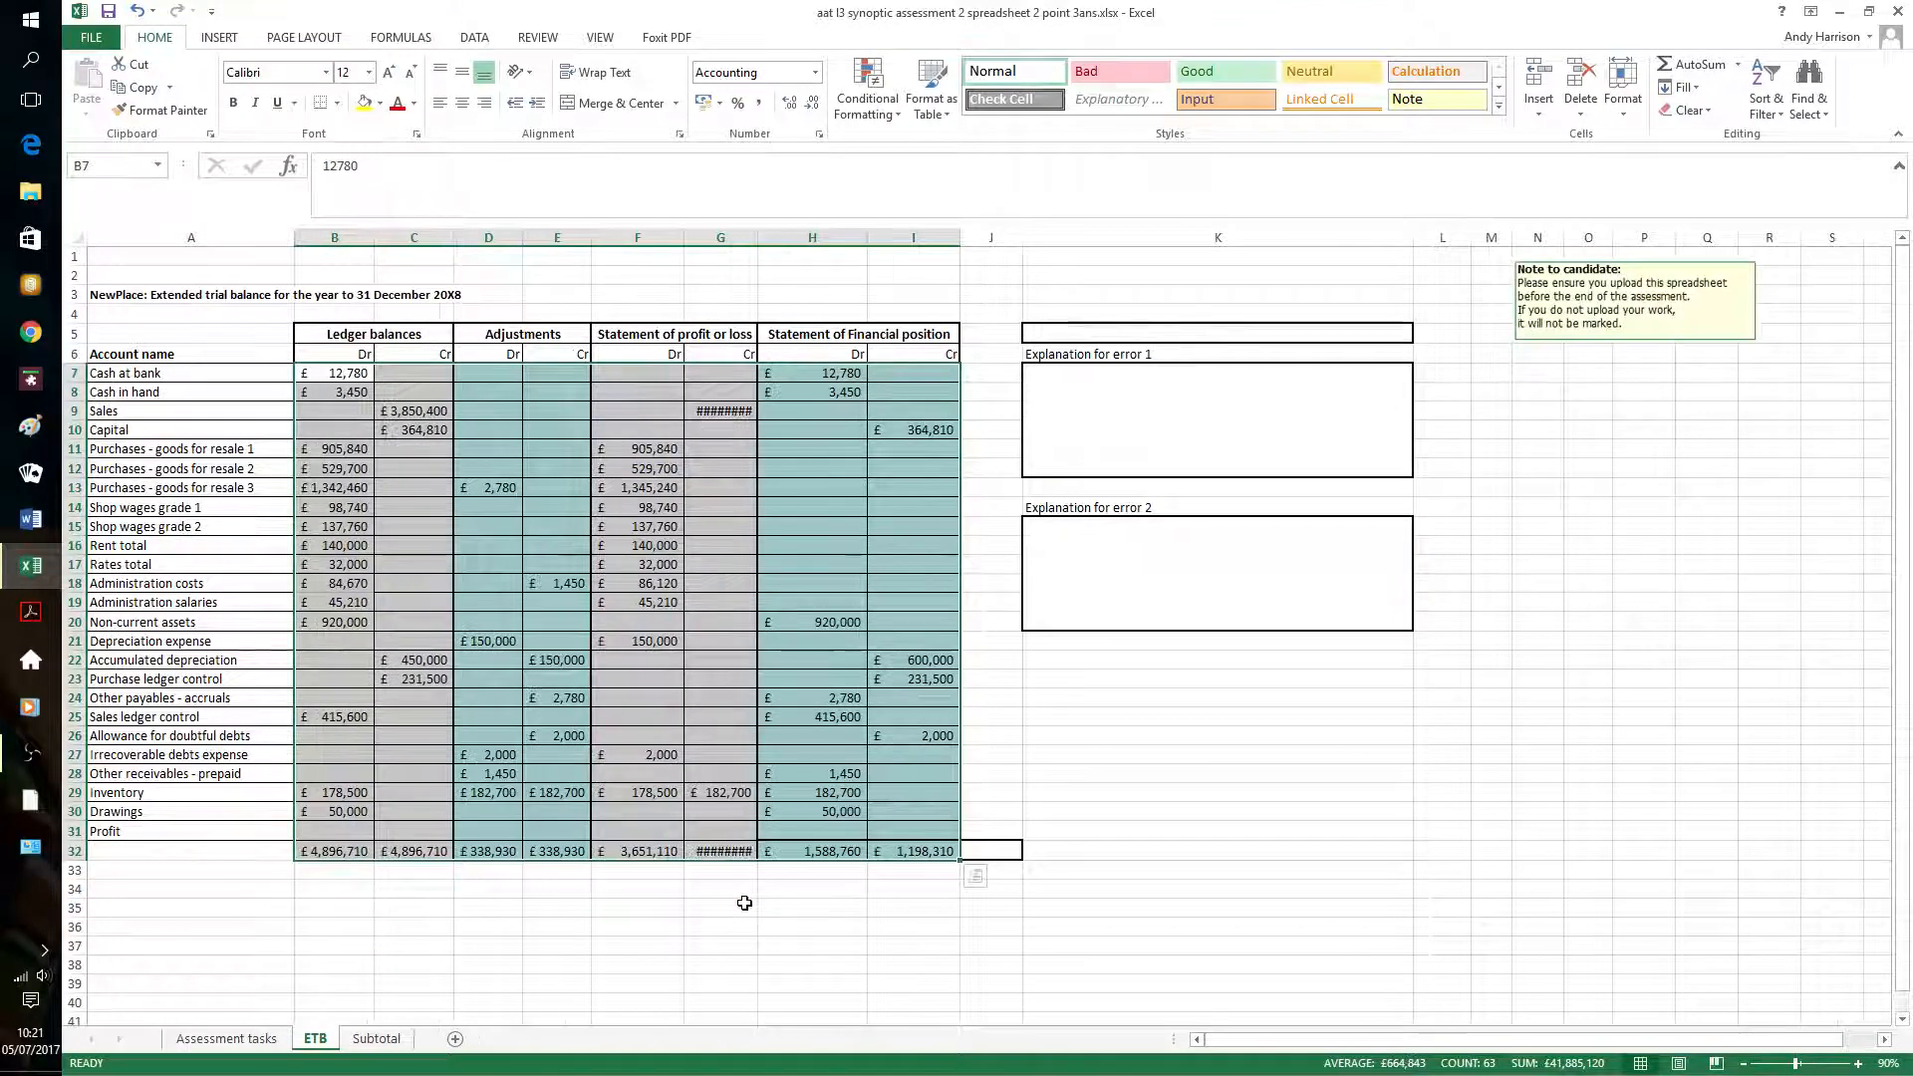
click(908, 946)
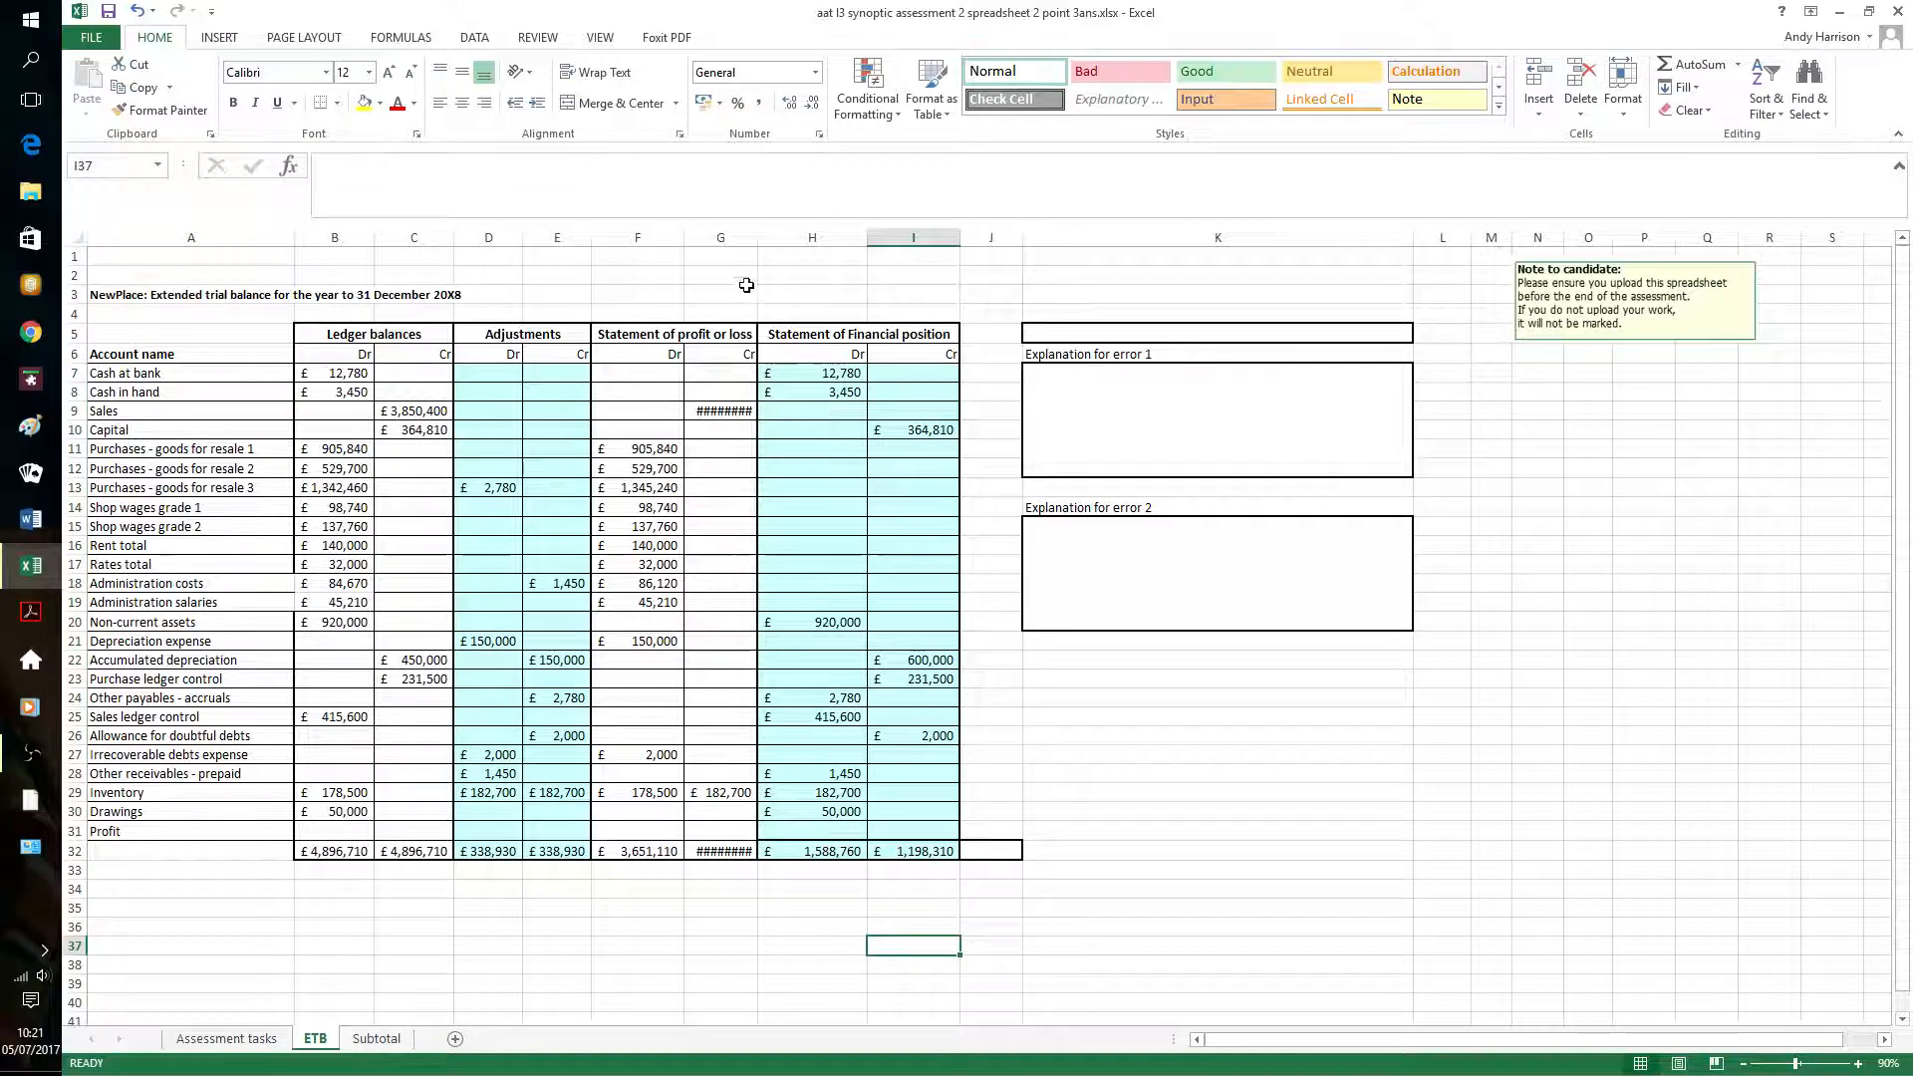
double_click(759, 237)
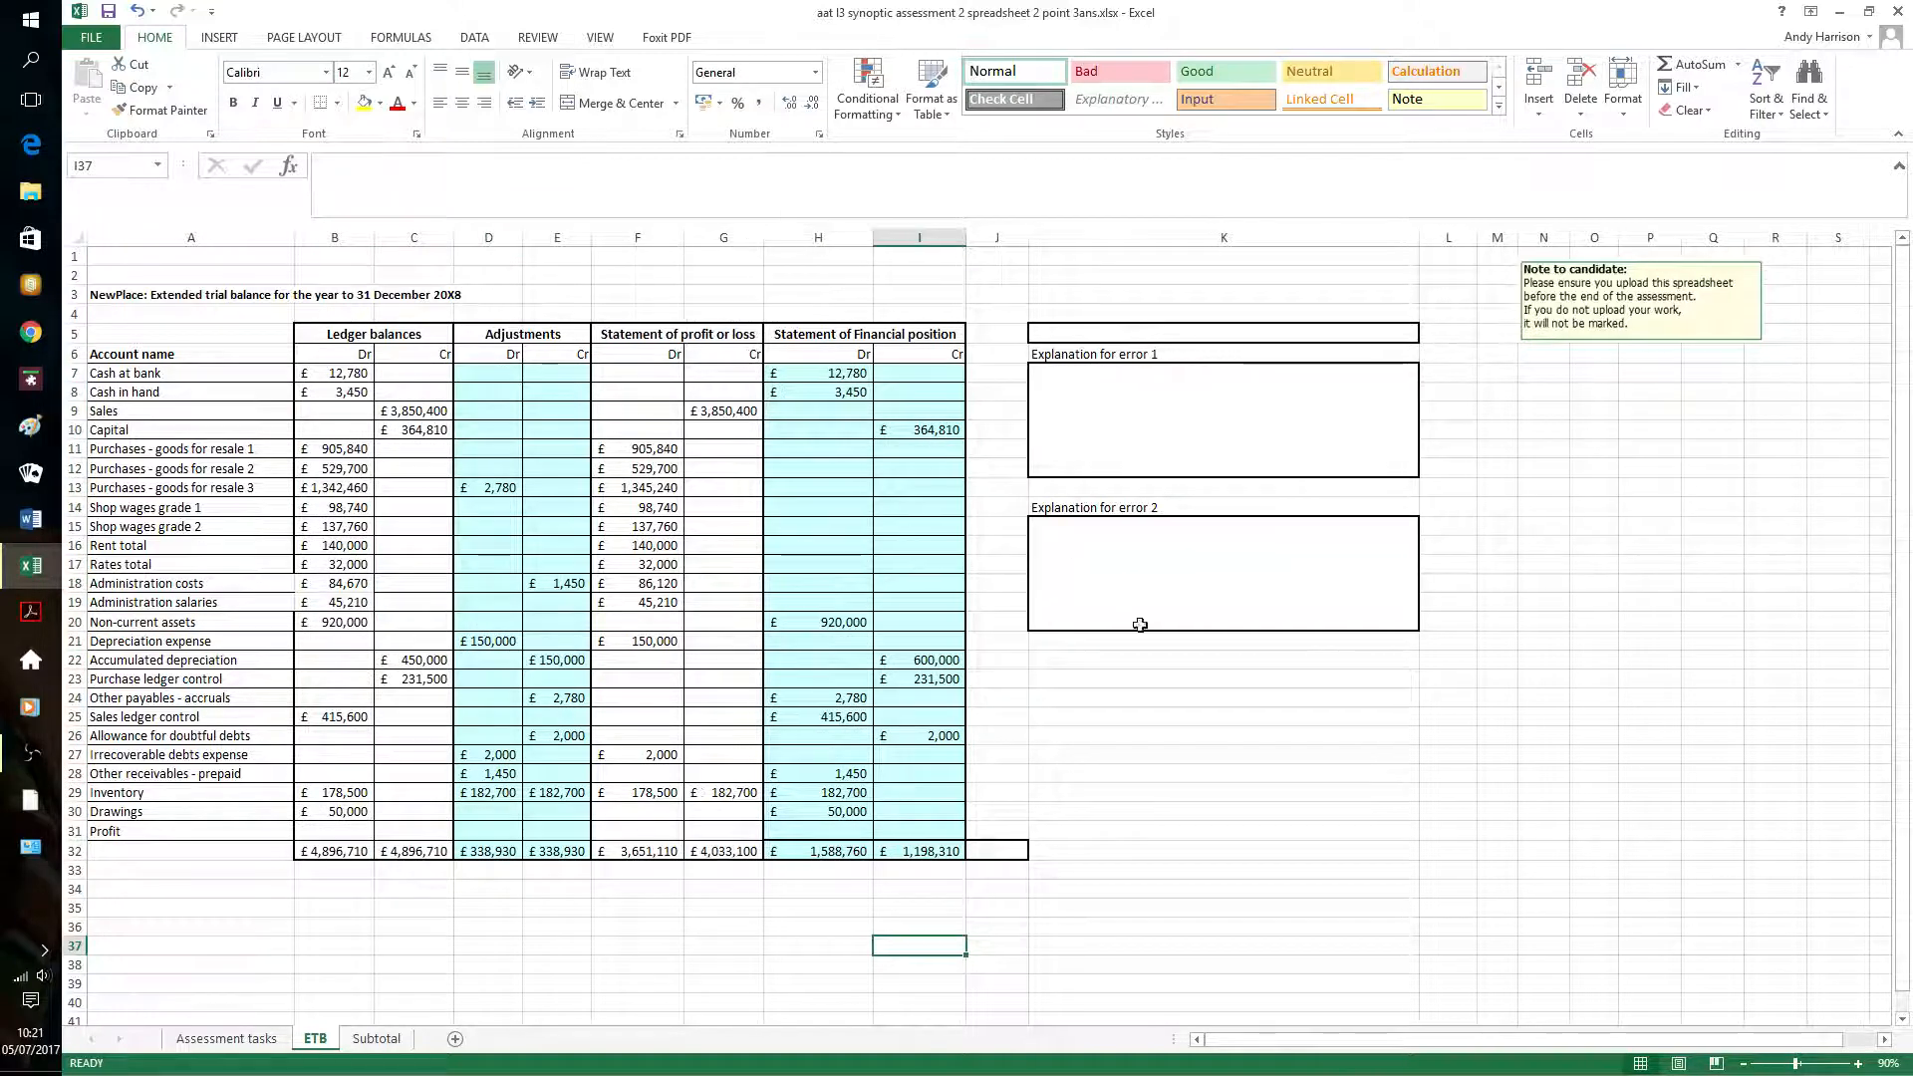
Insert the current date and time in cell K5, above the error explanations, with the formula =NOW()
click(1191, 737)
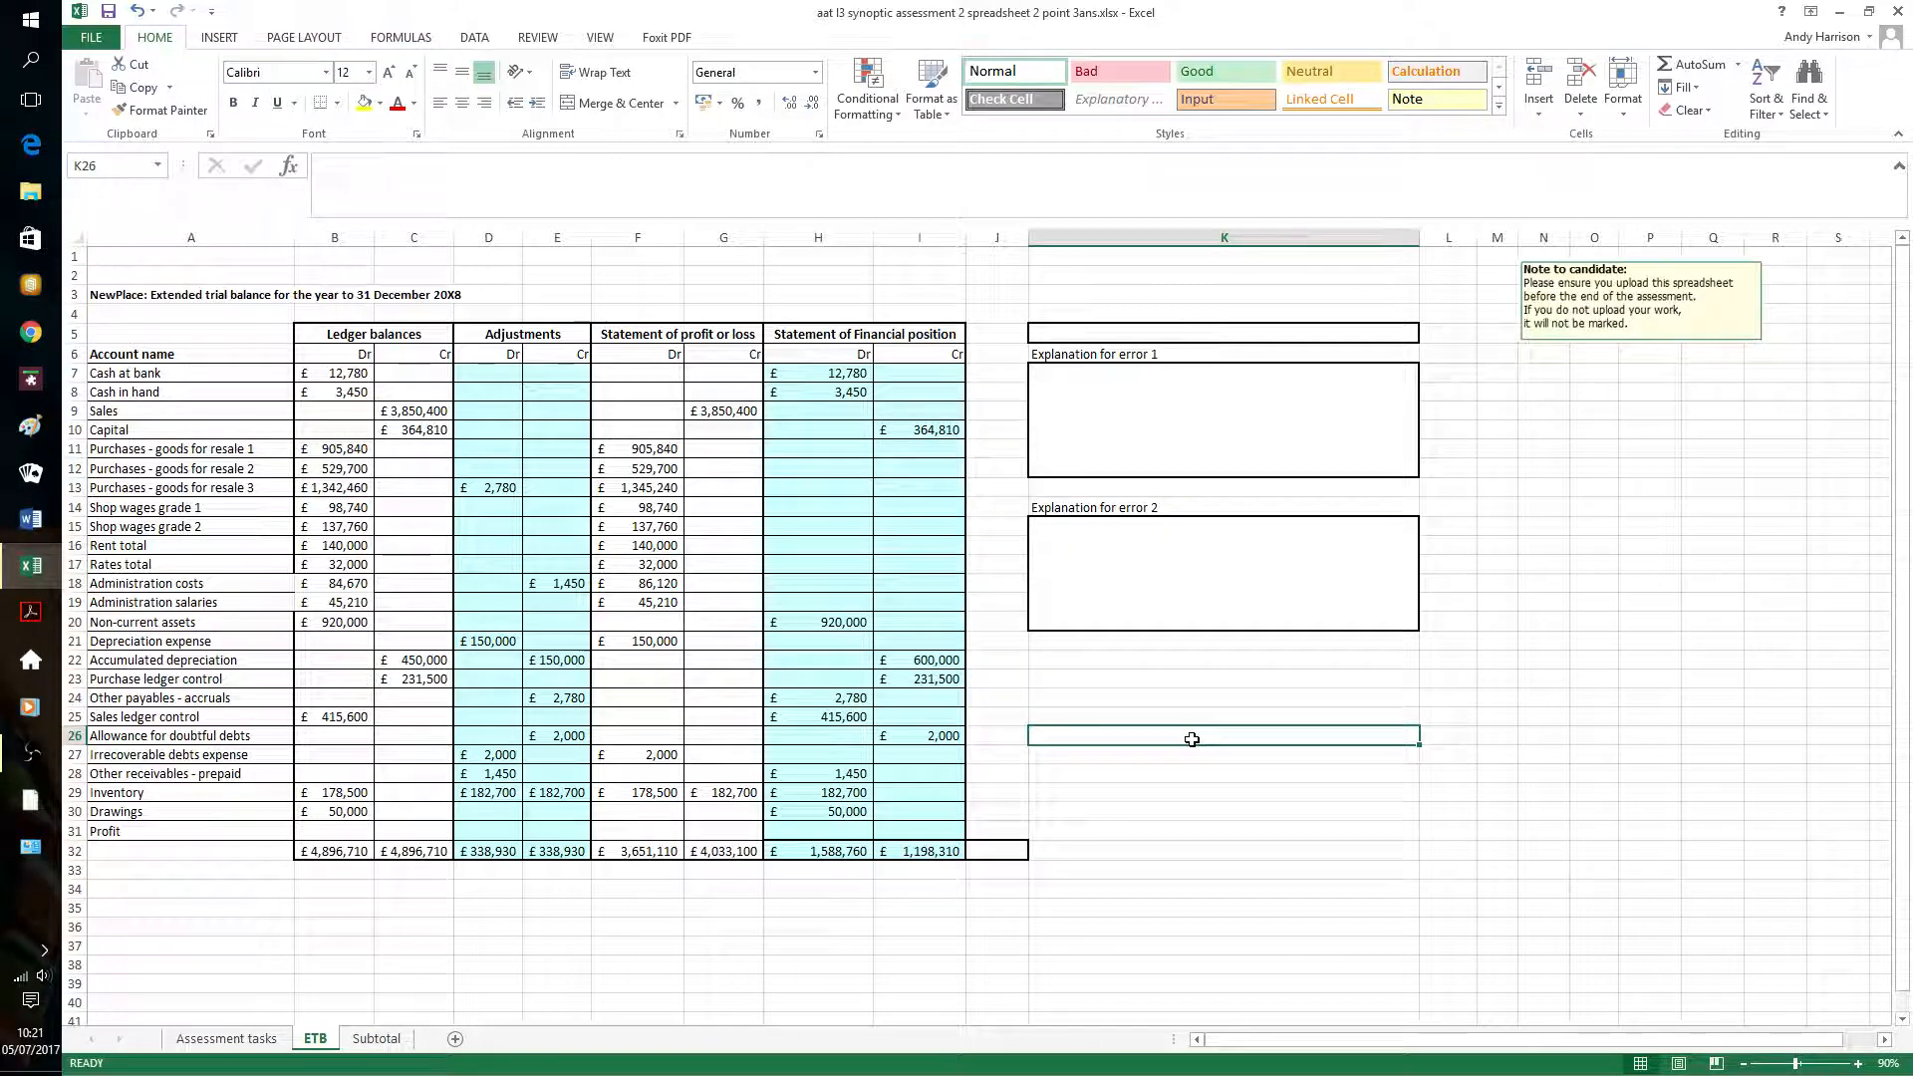
click(1237, 335)
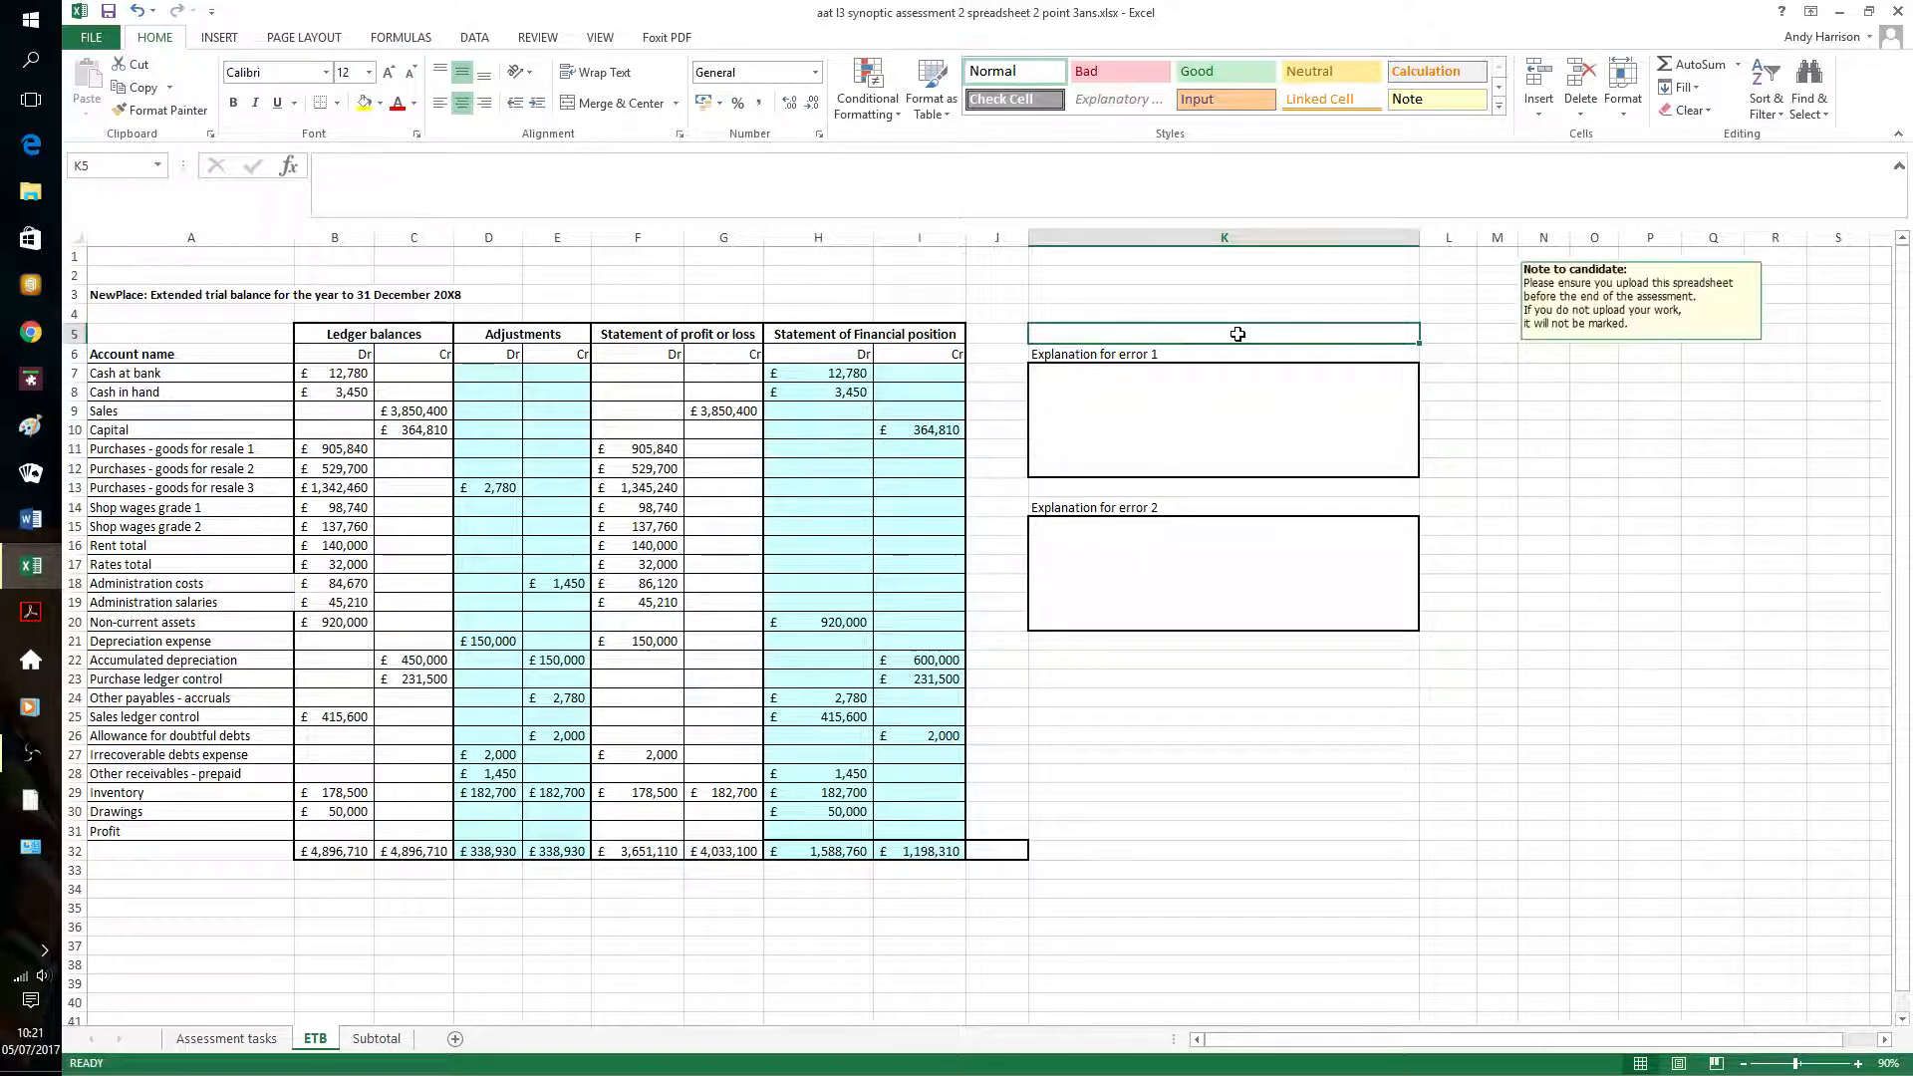
text(=no)
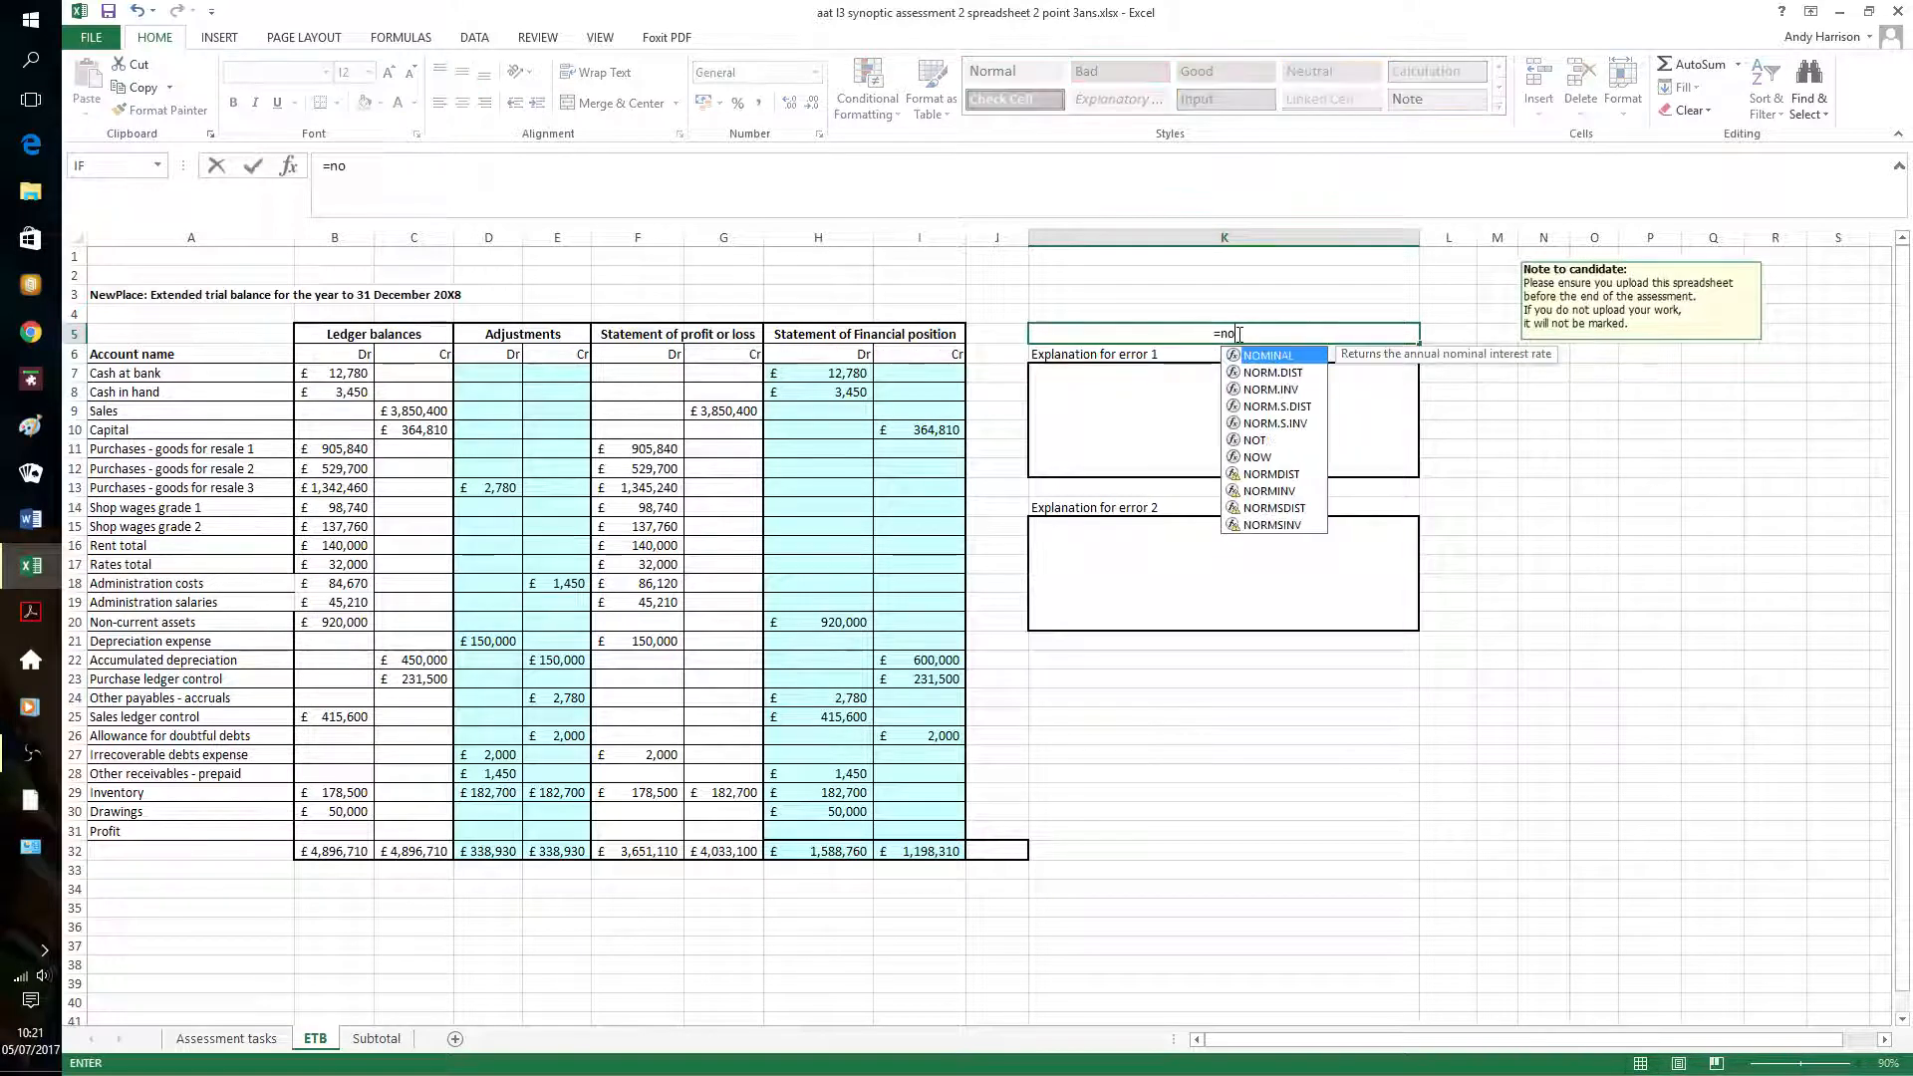
text(w()
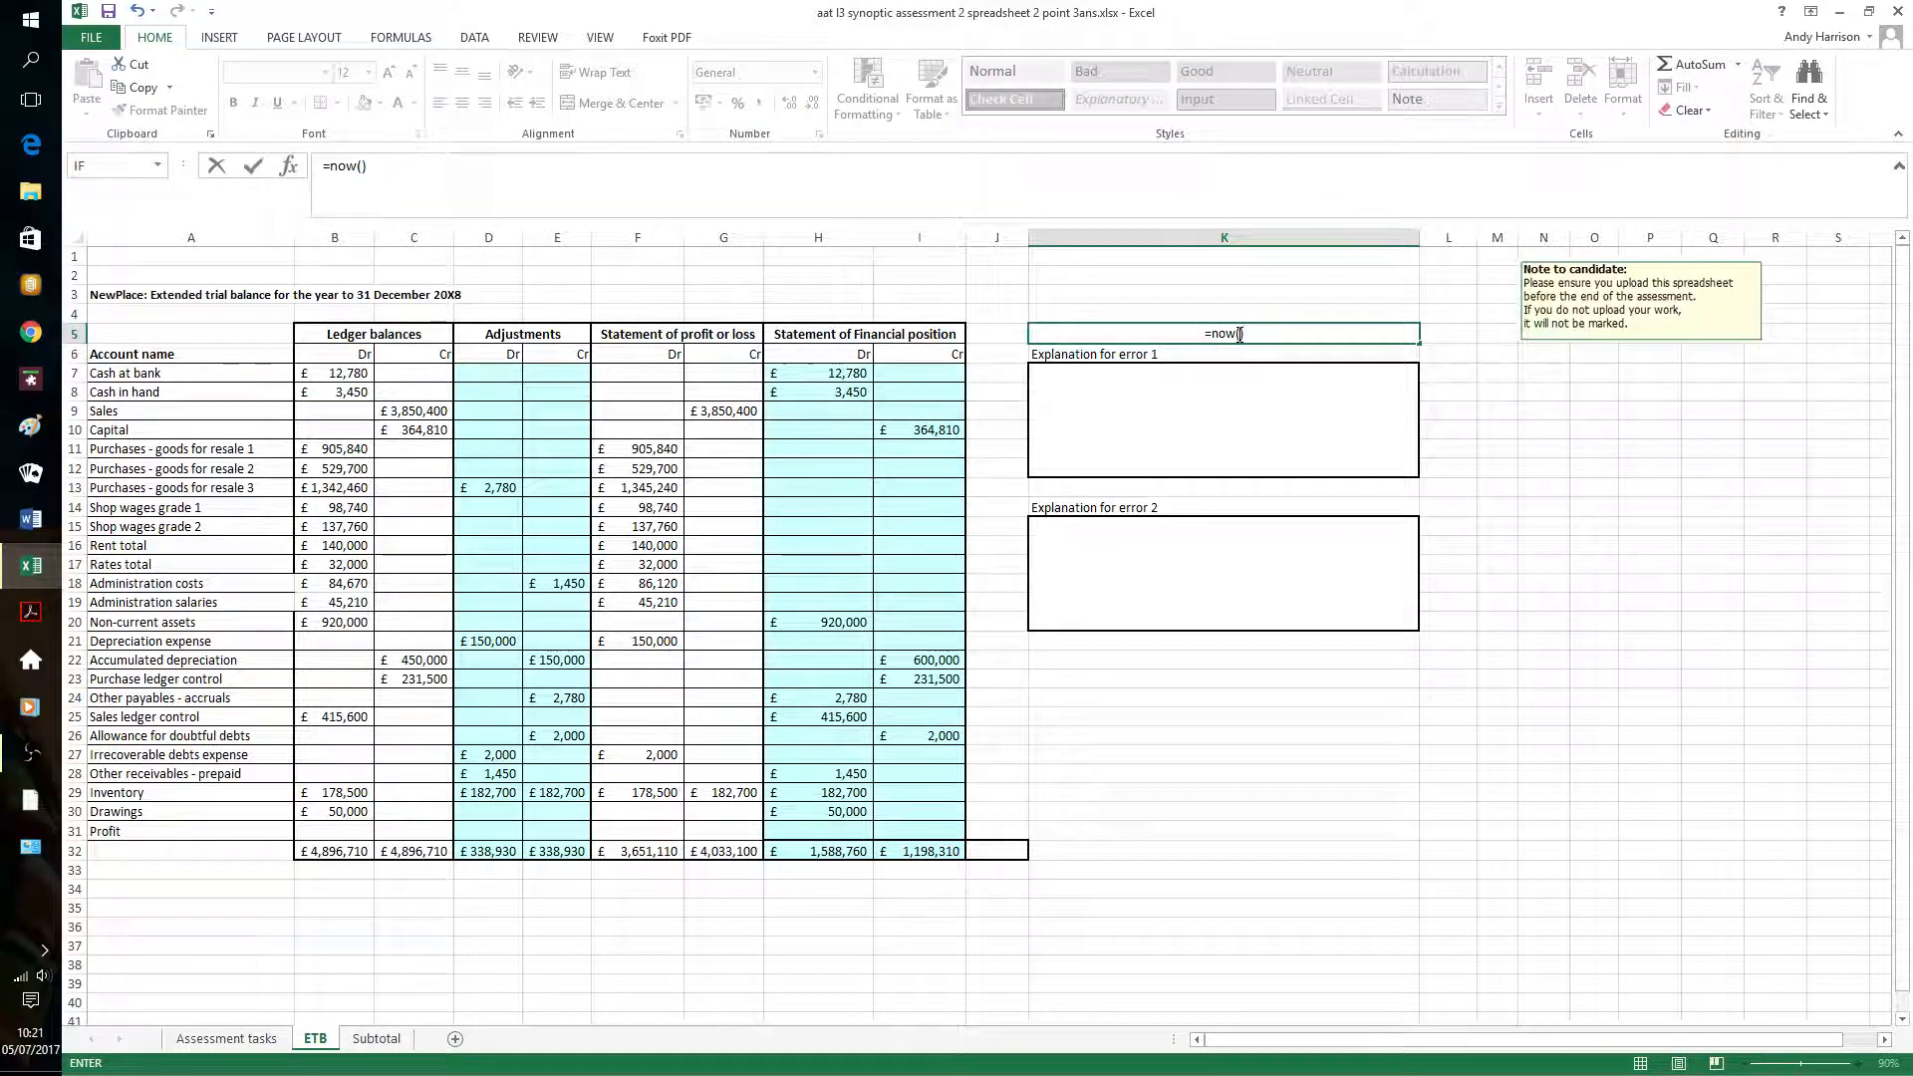
key(Return)
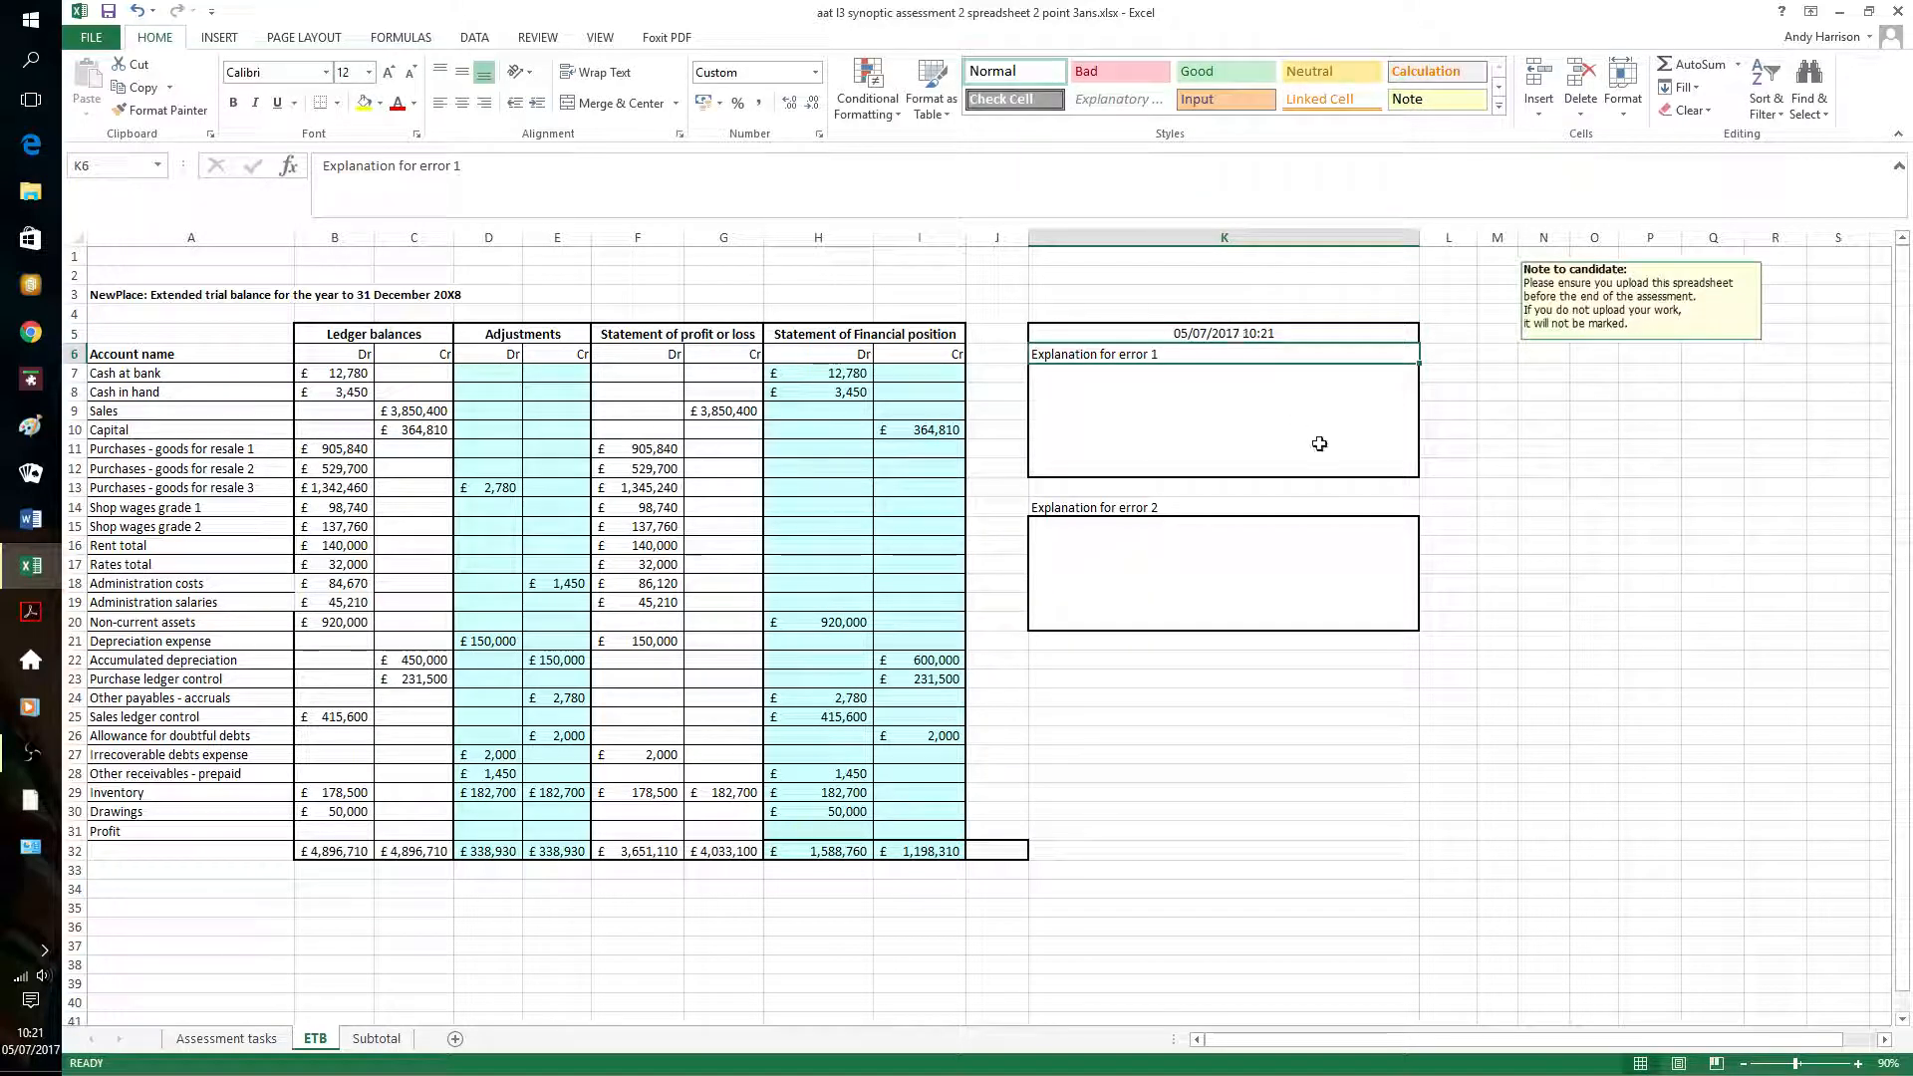
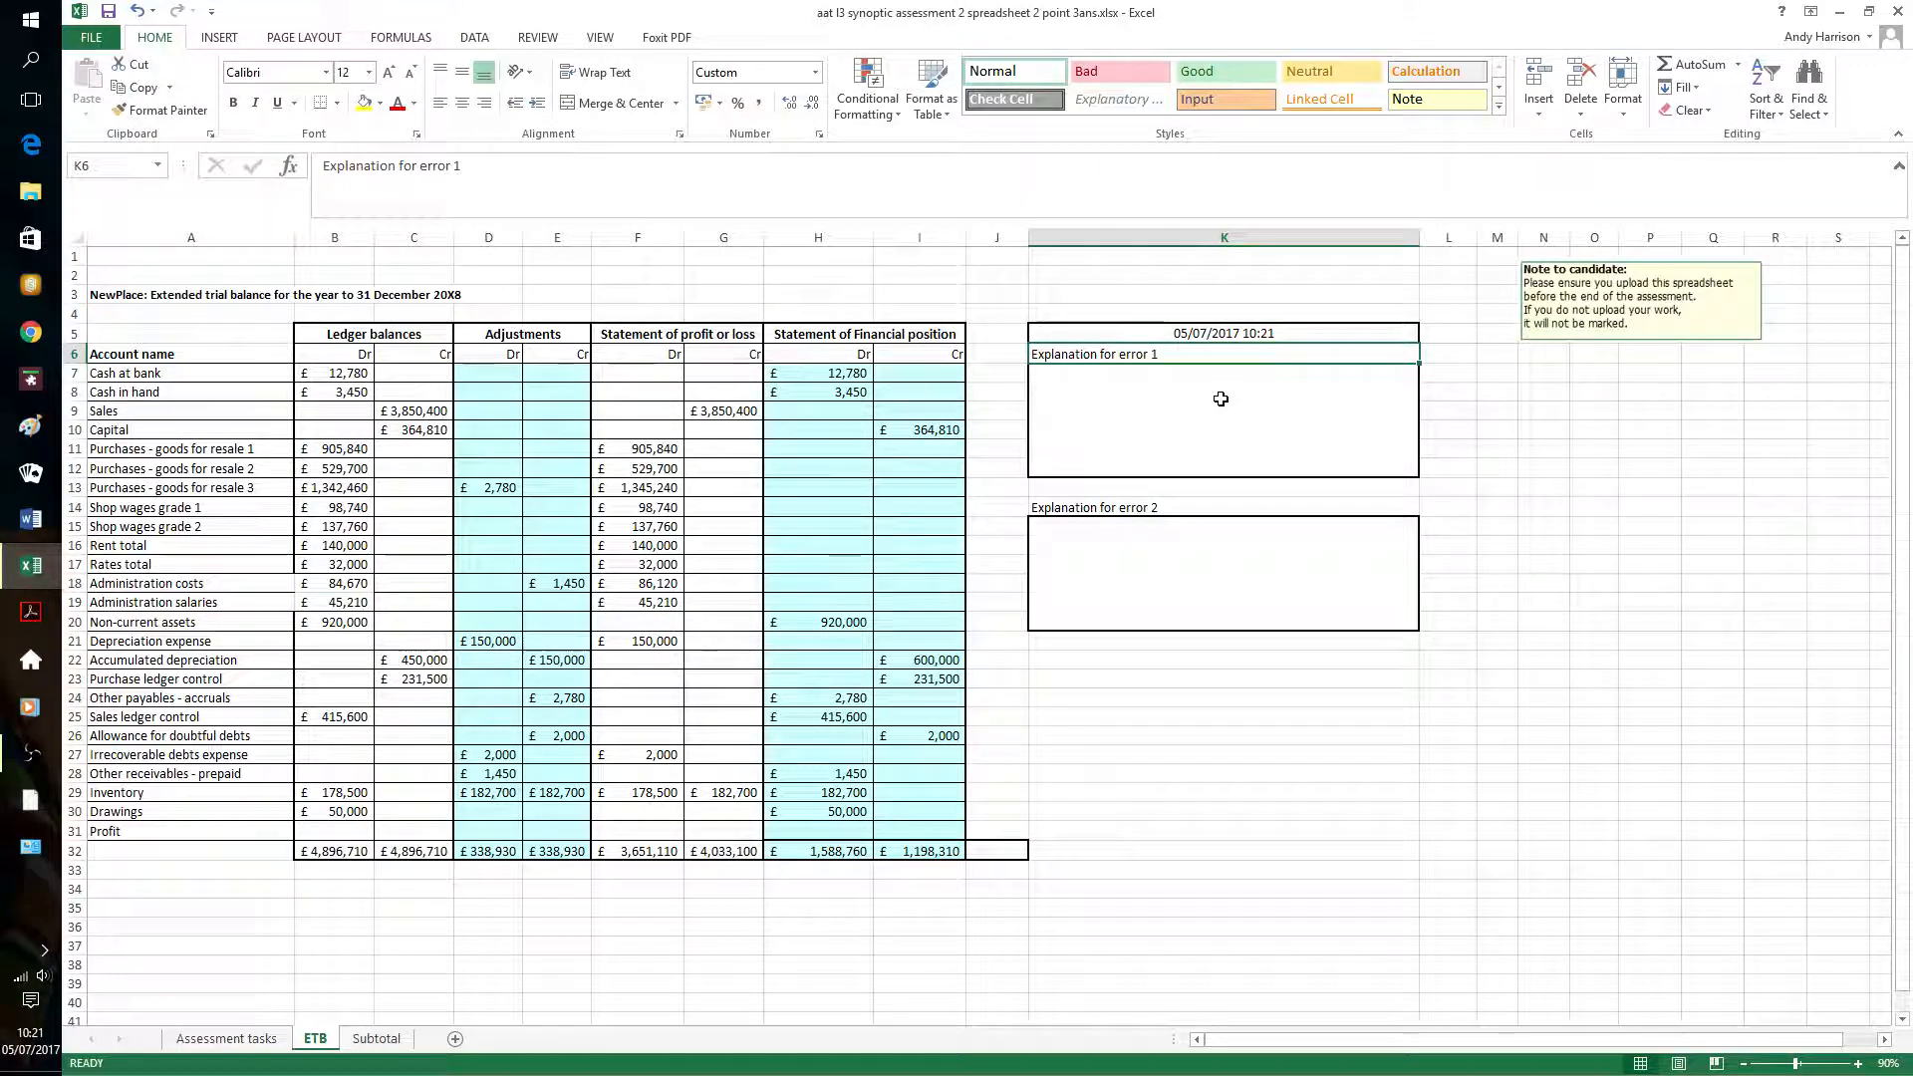
Start an IF function in J32 with the logical test H32=I32 and "Balanced" as the value if true
click(1011, 850)
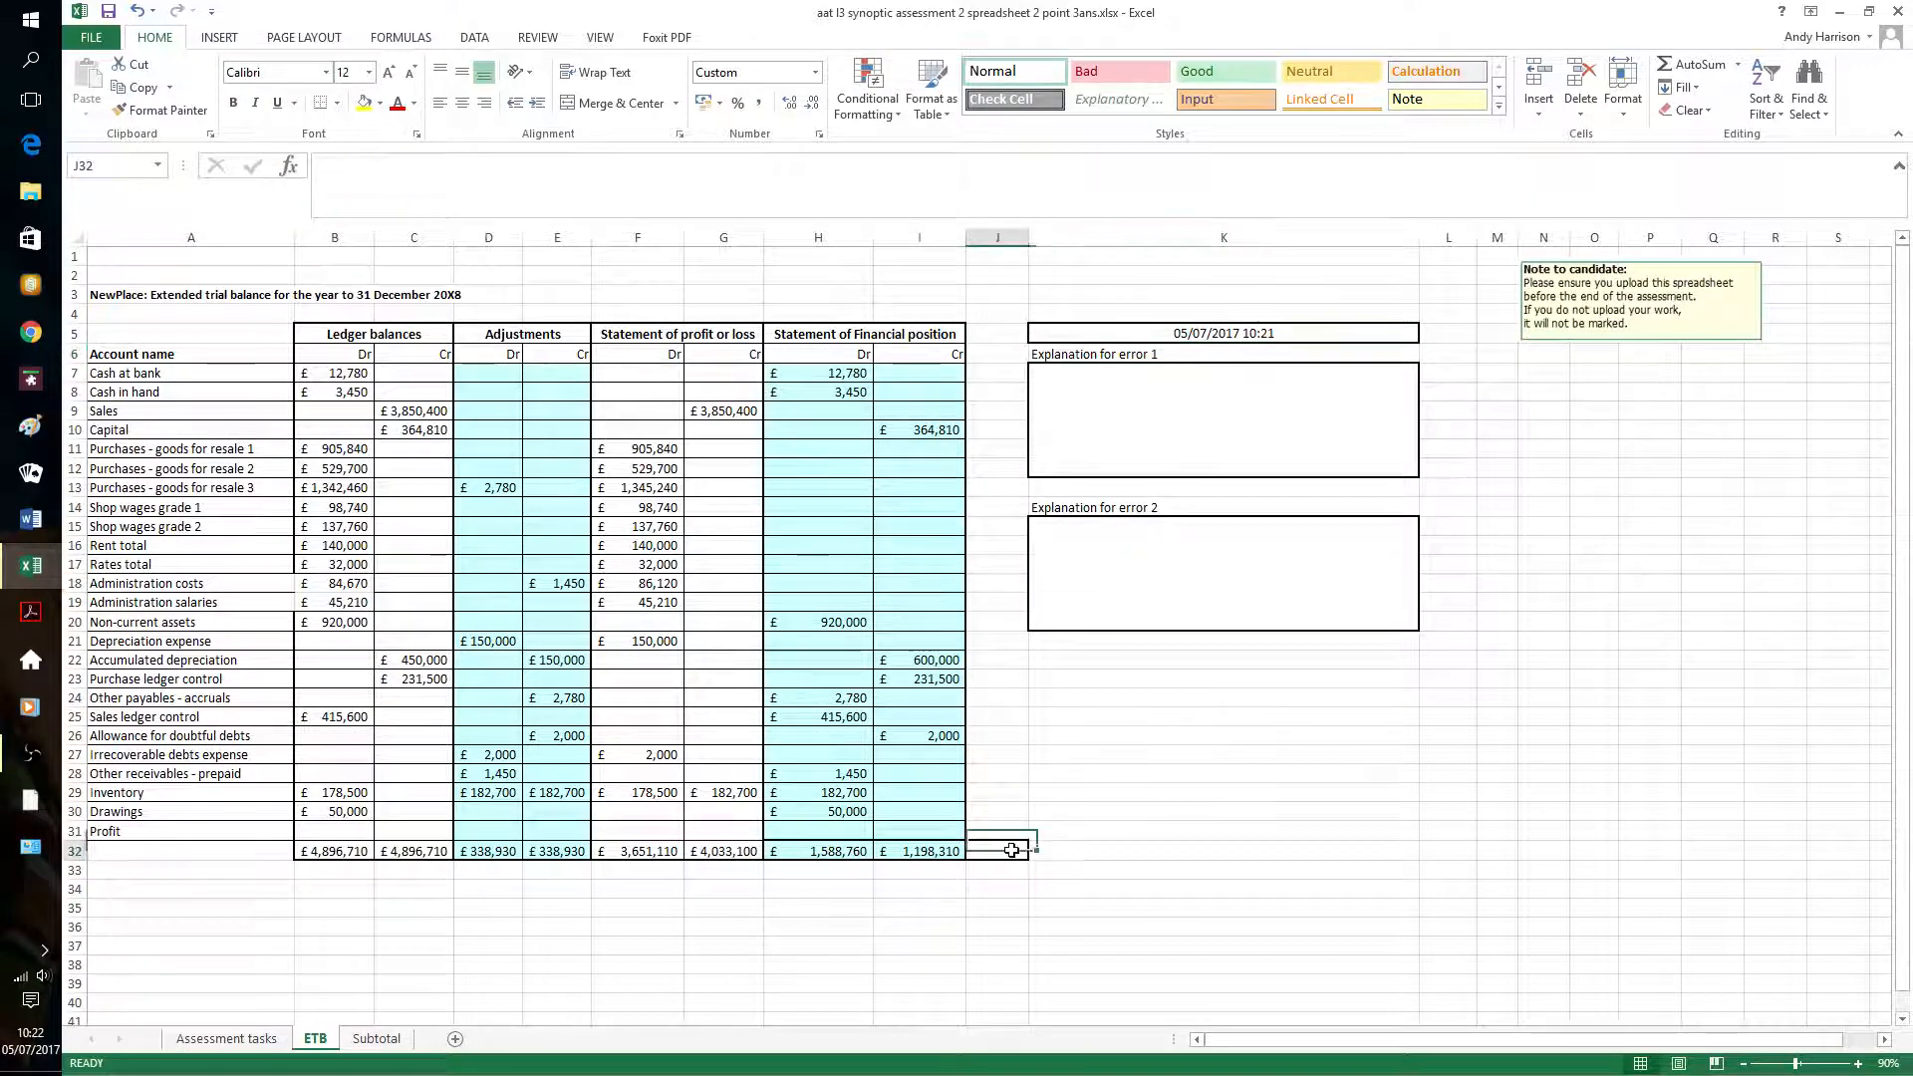
text(=)
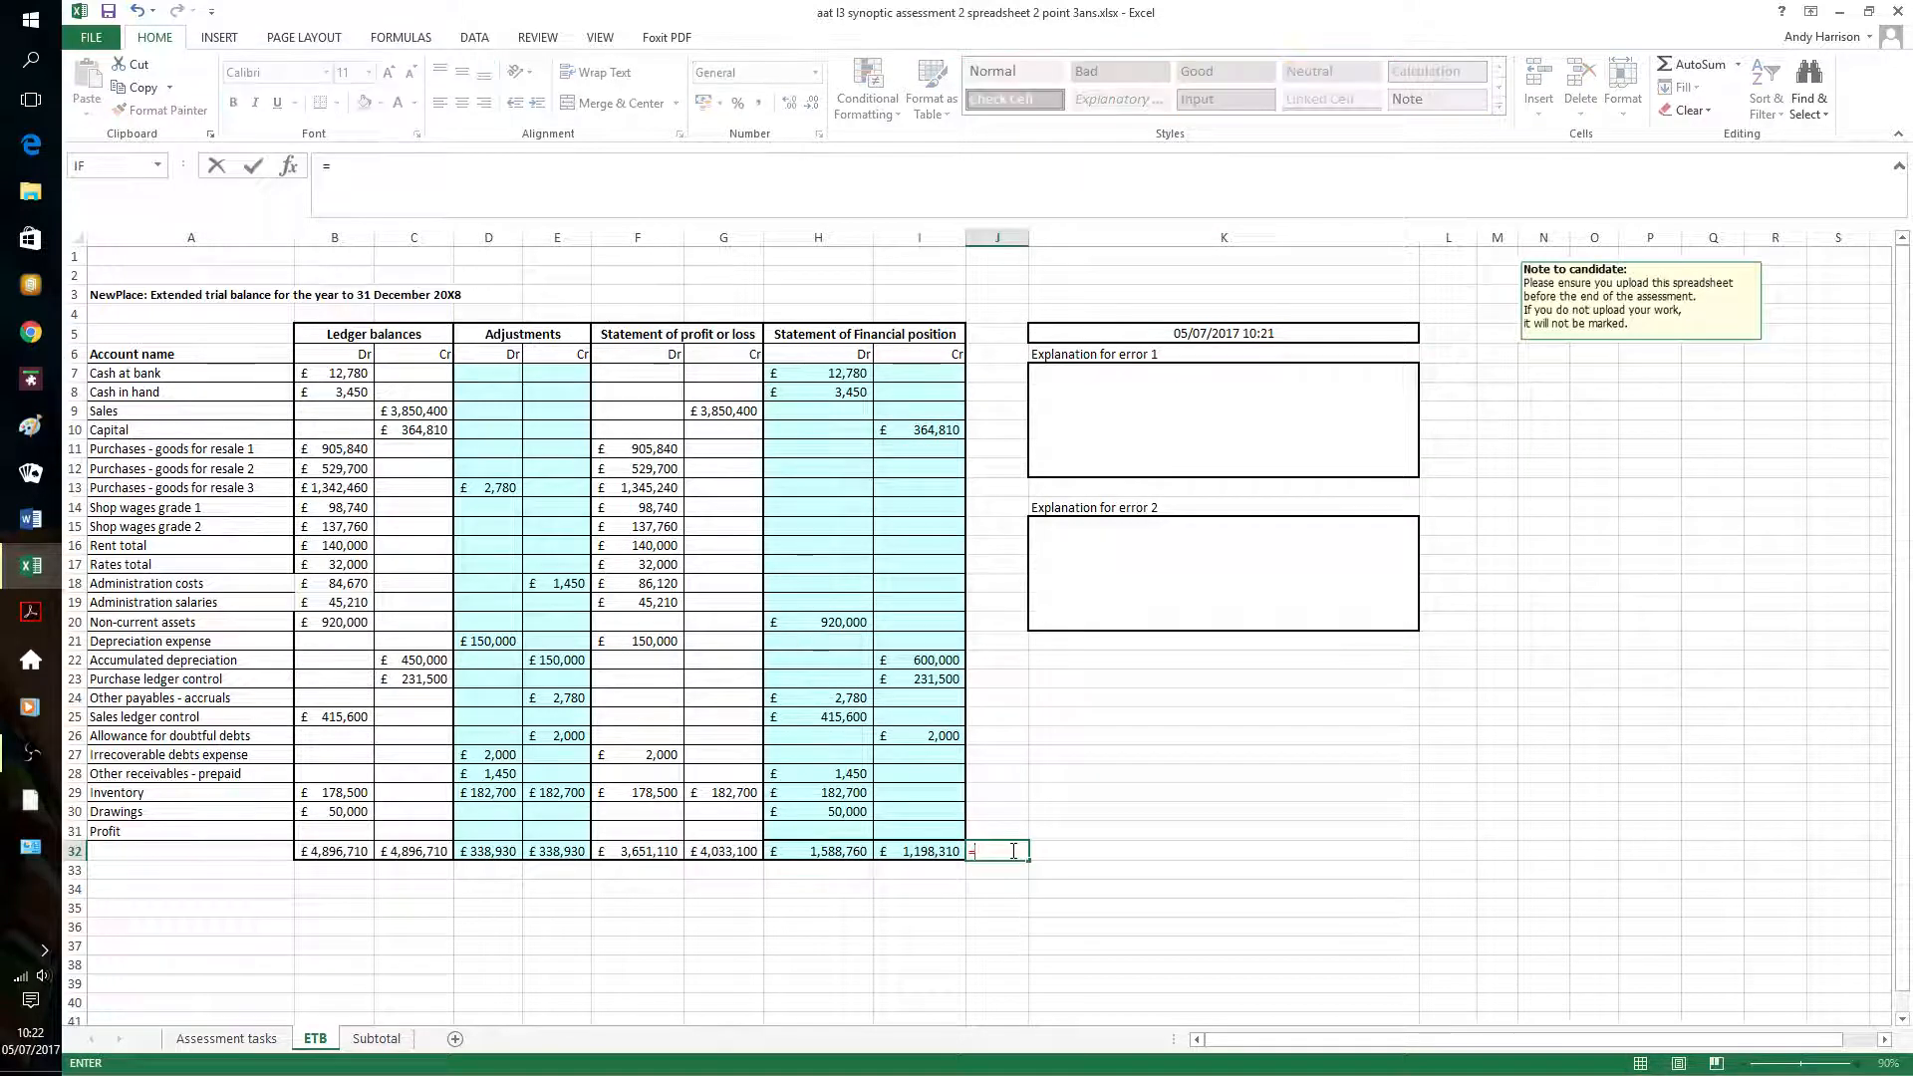
click(289, 165)
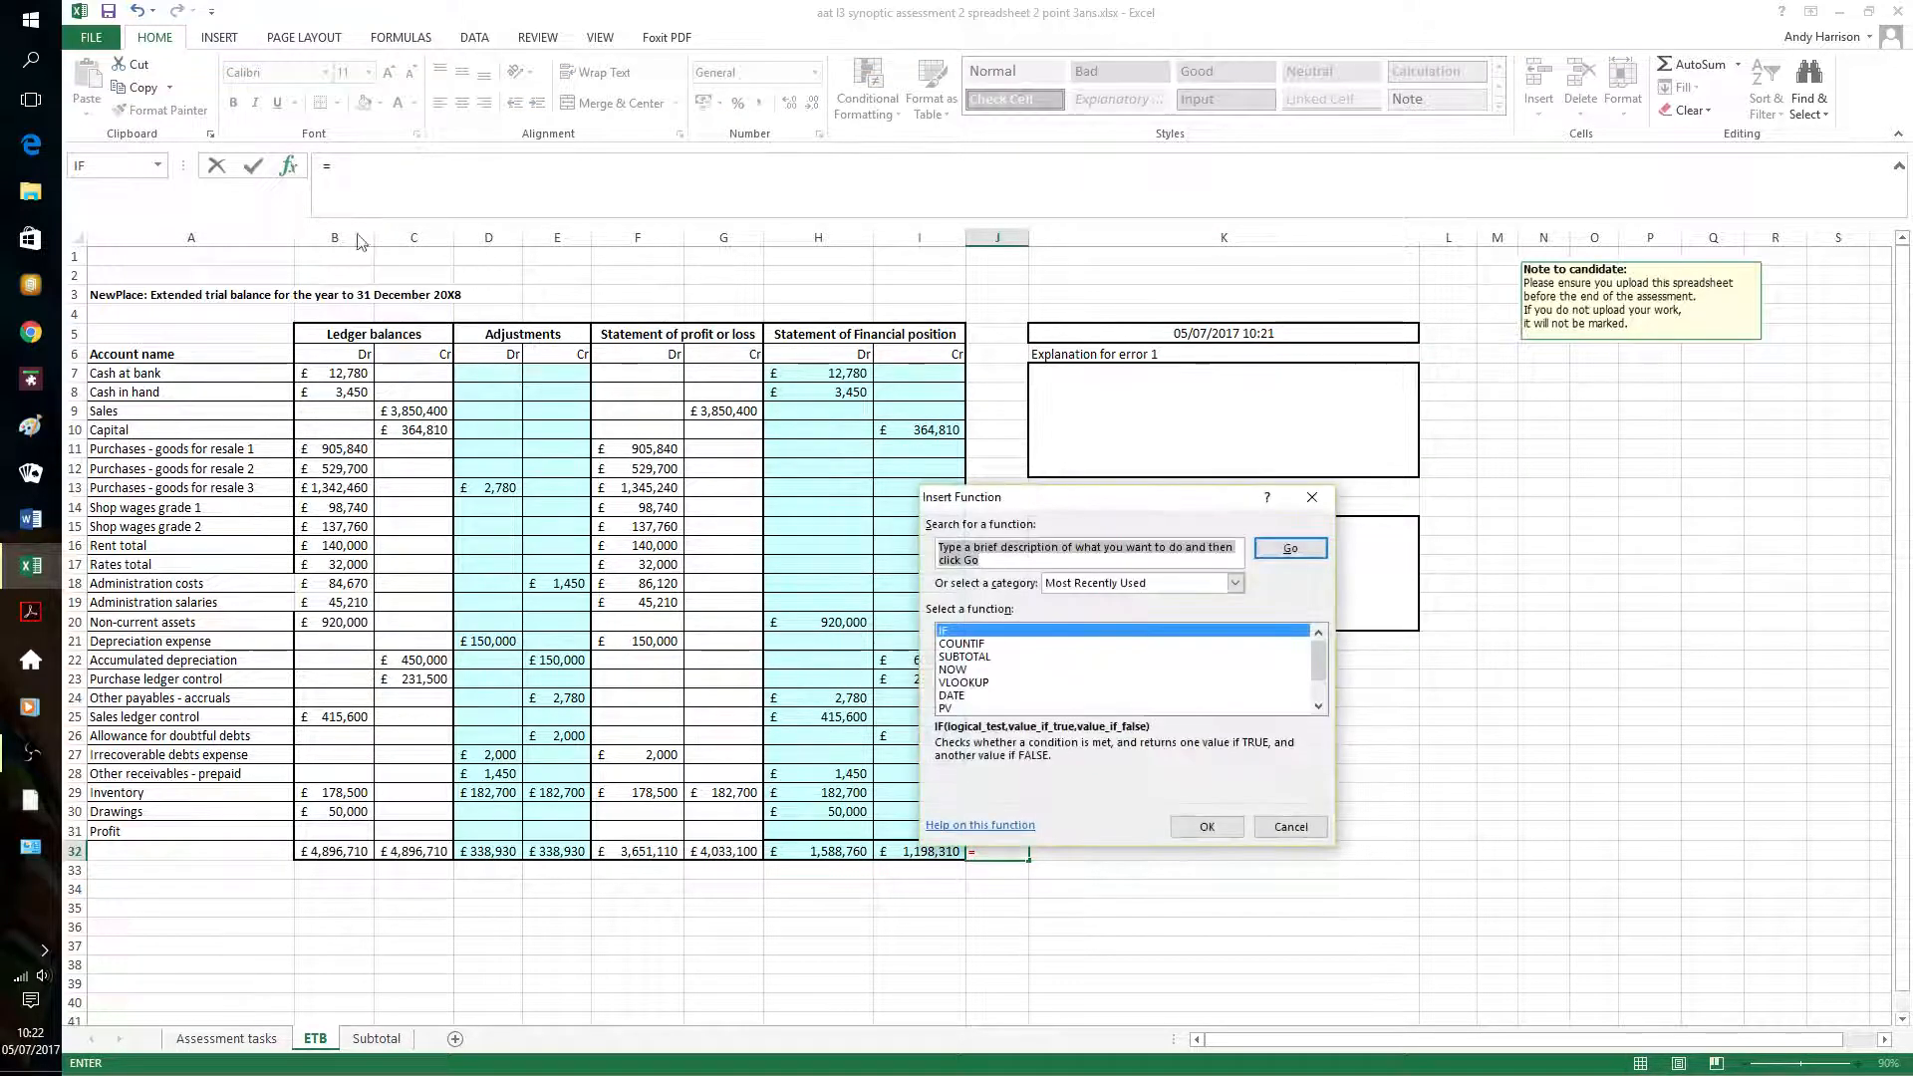
click(1209, 826)
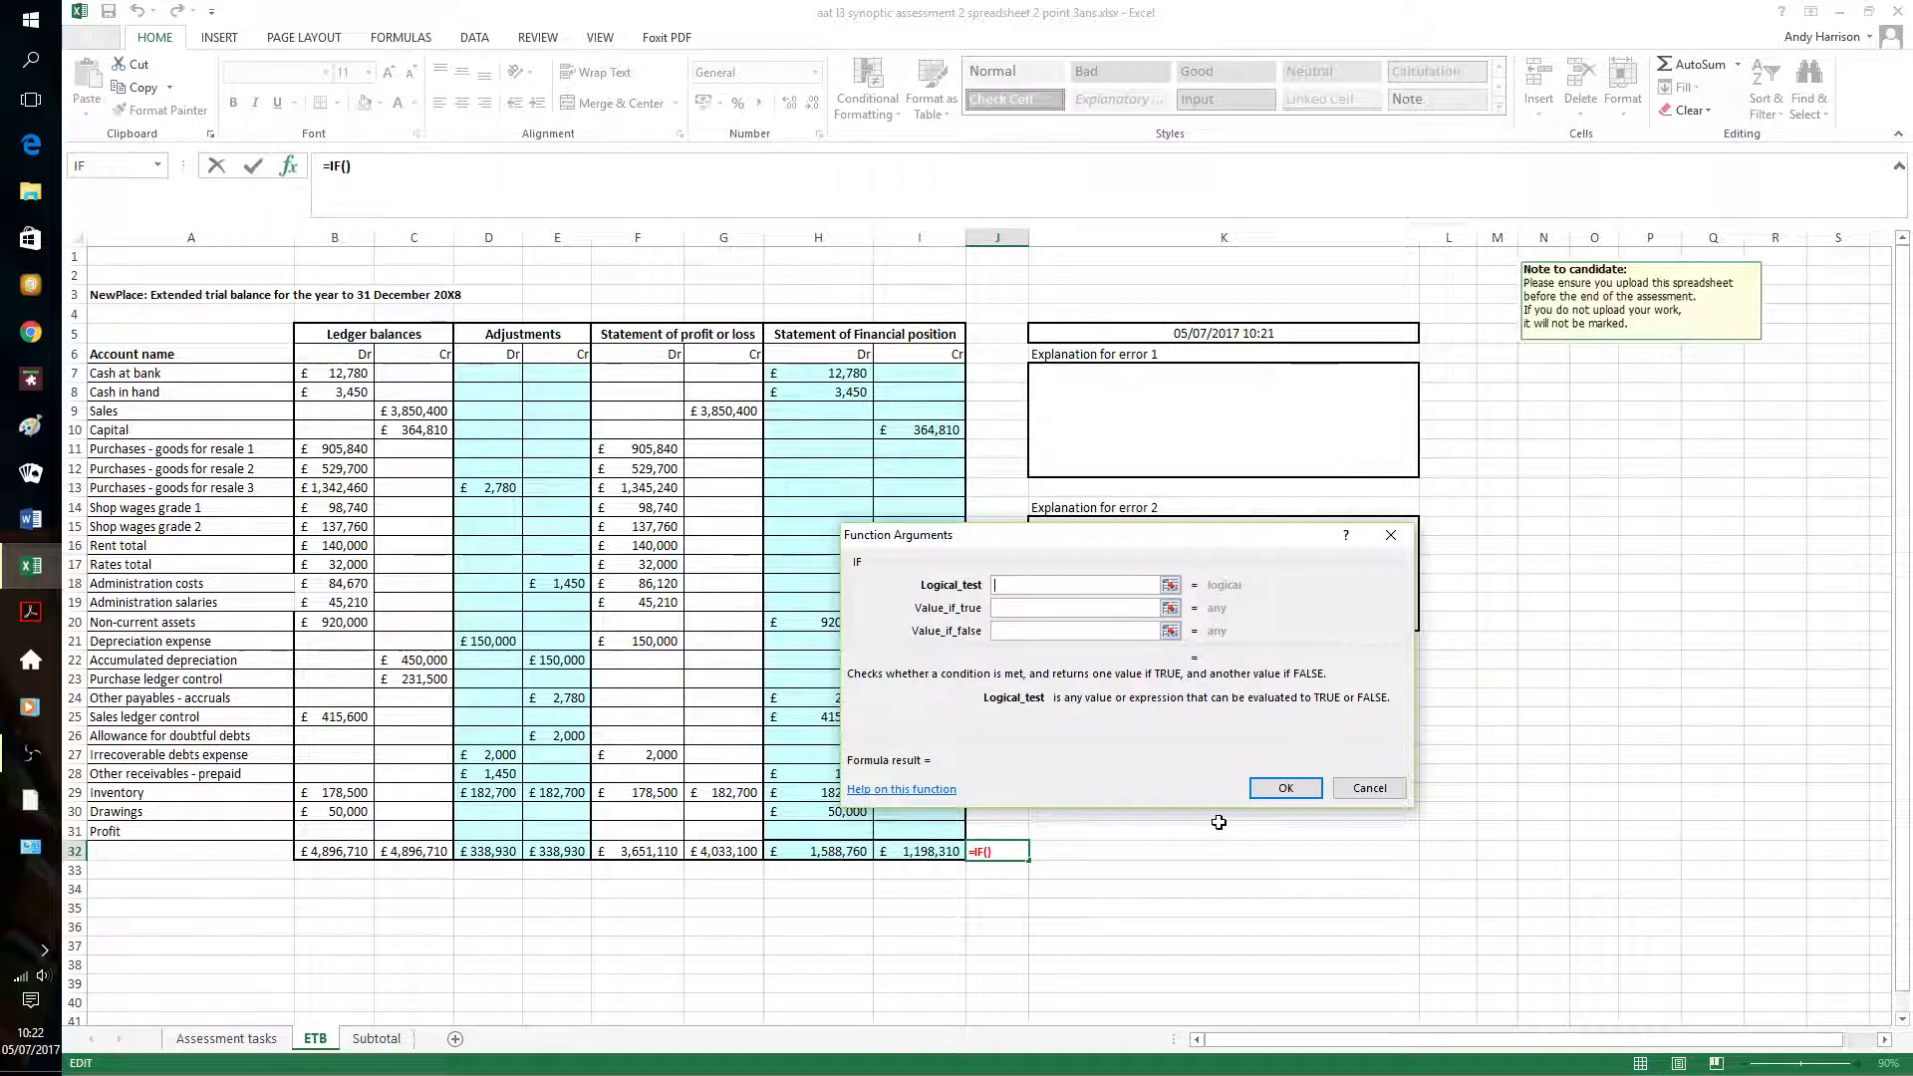
text(h32)
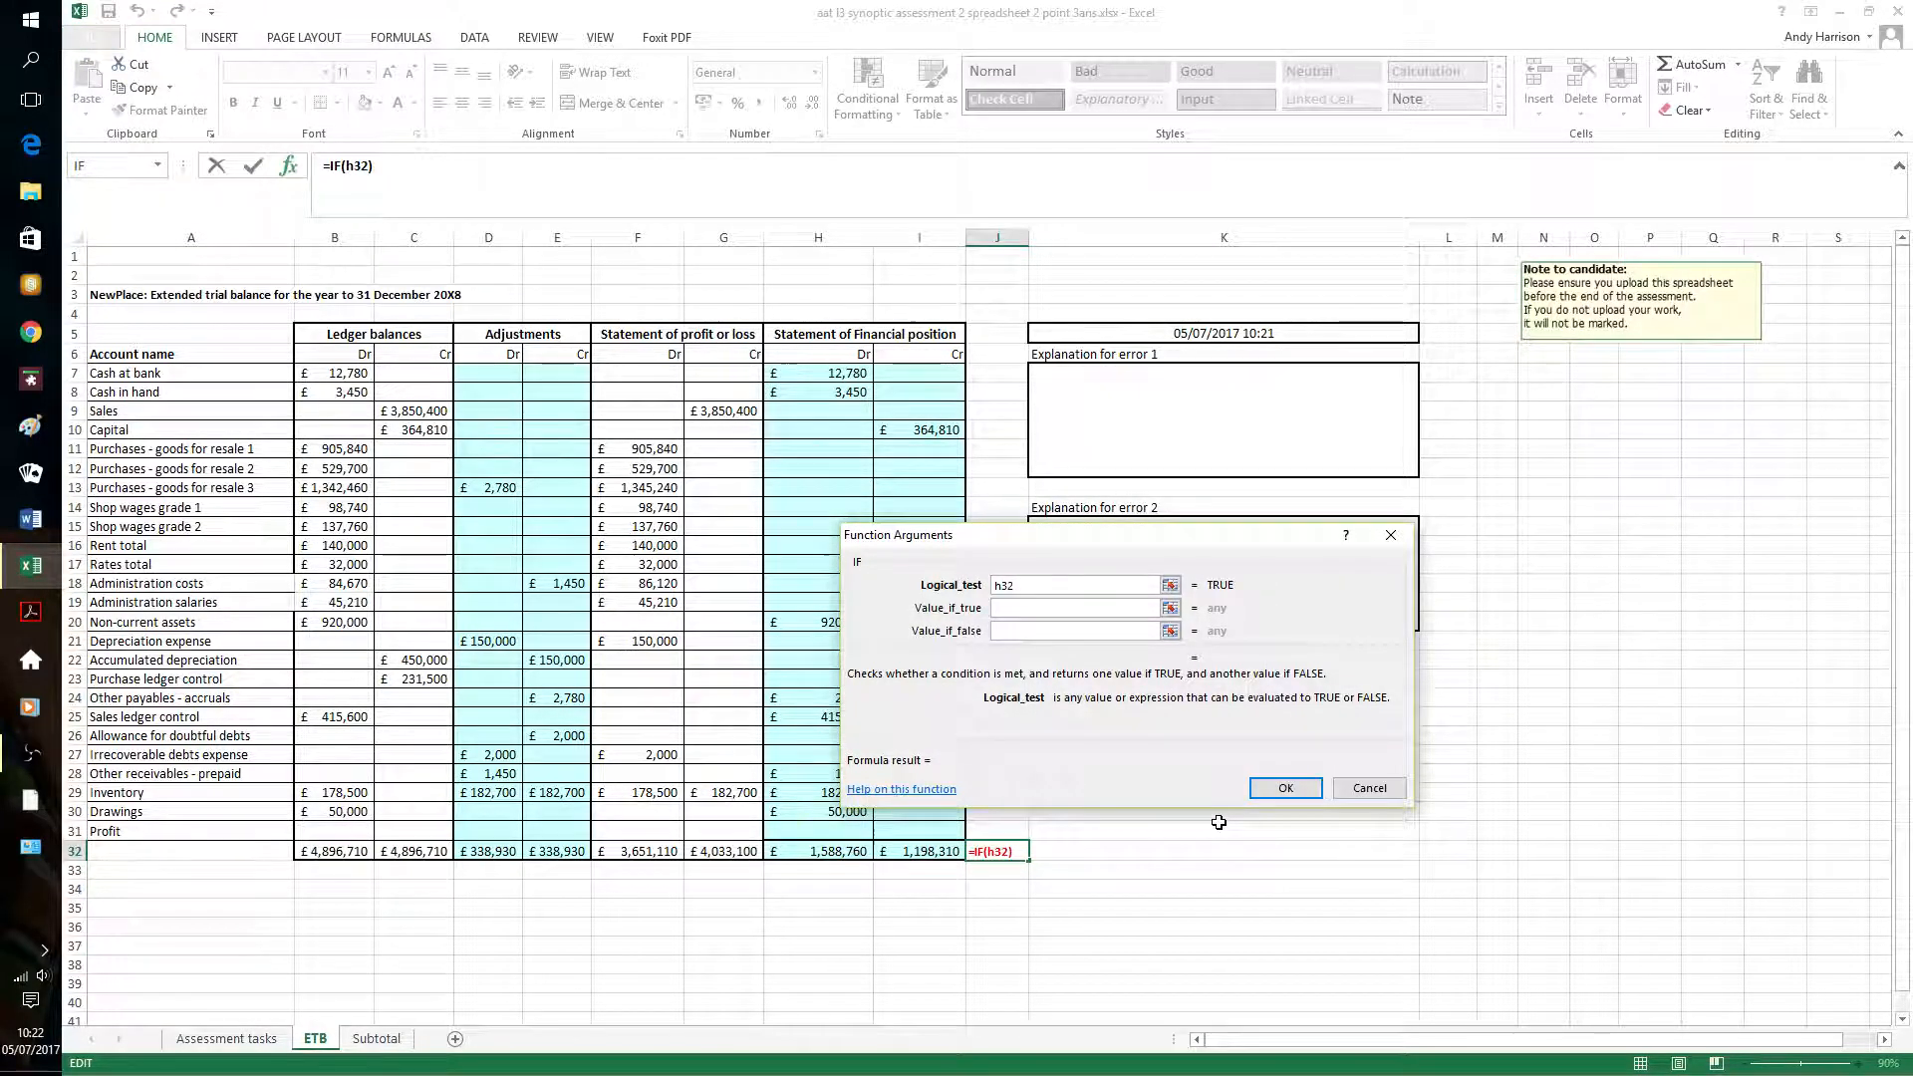
text(=)
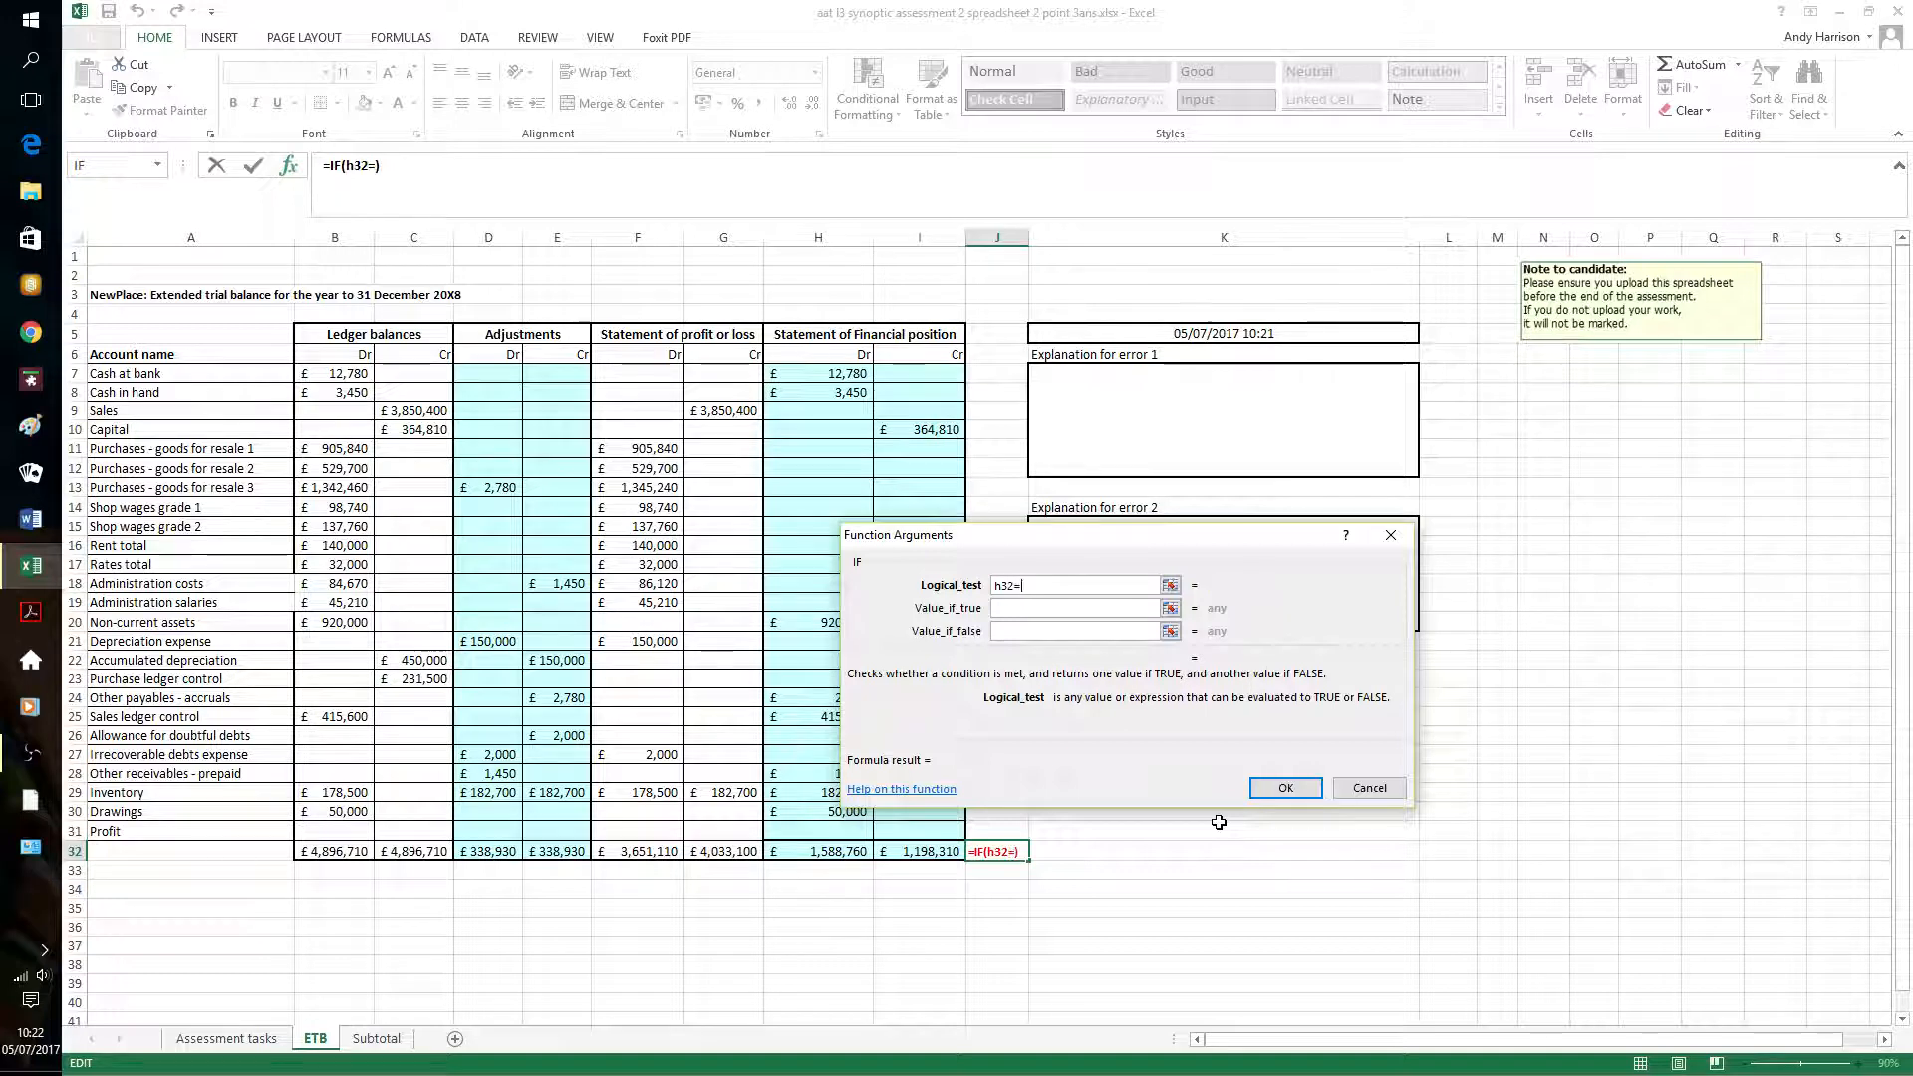
text(i32)
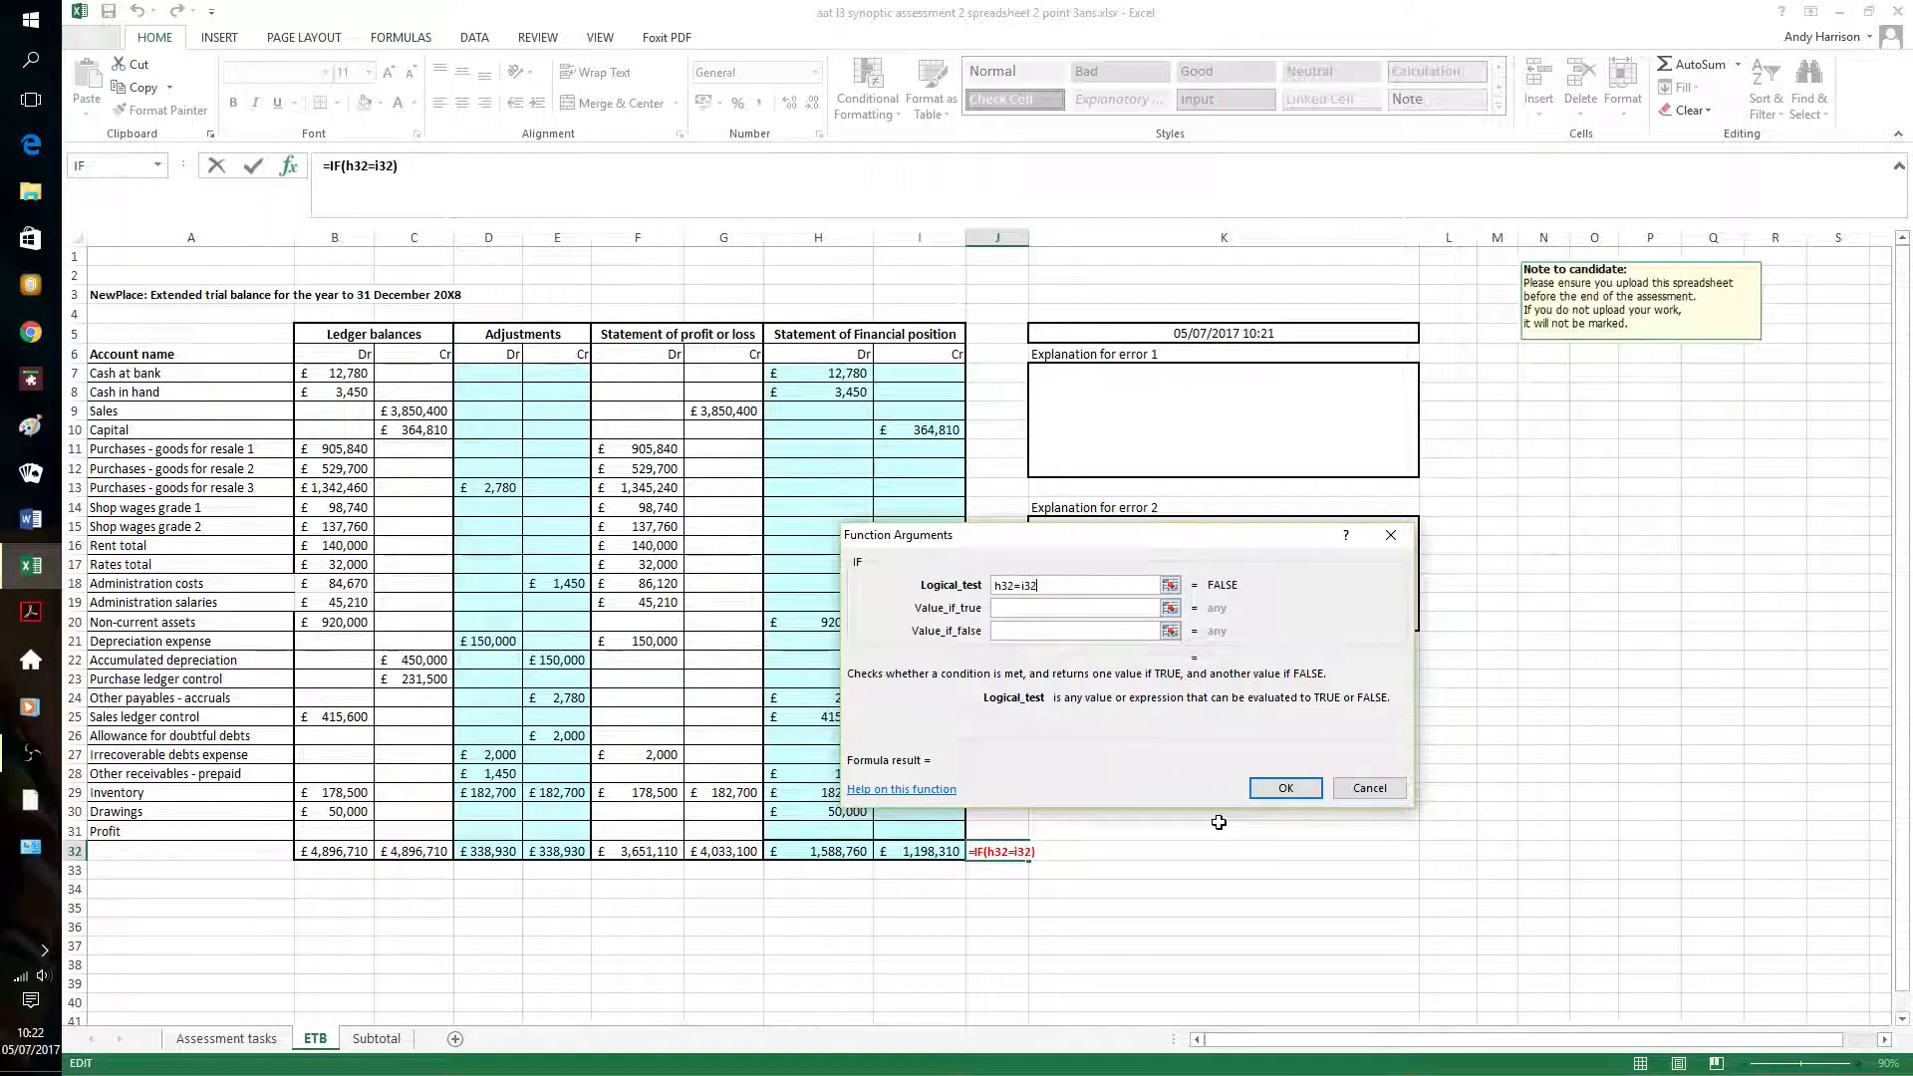
click(1054, 608)
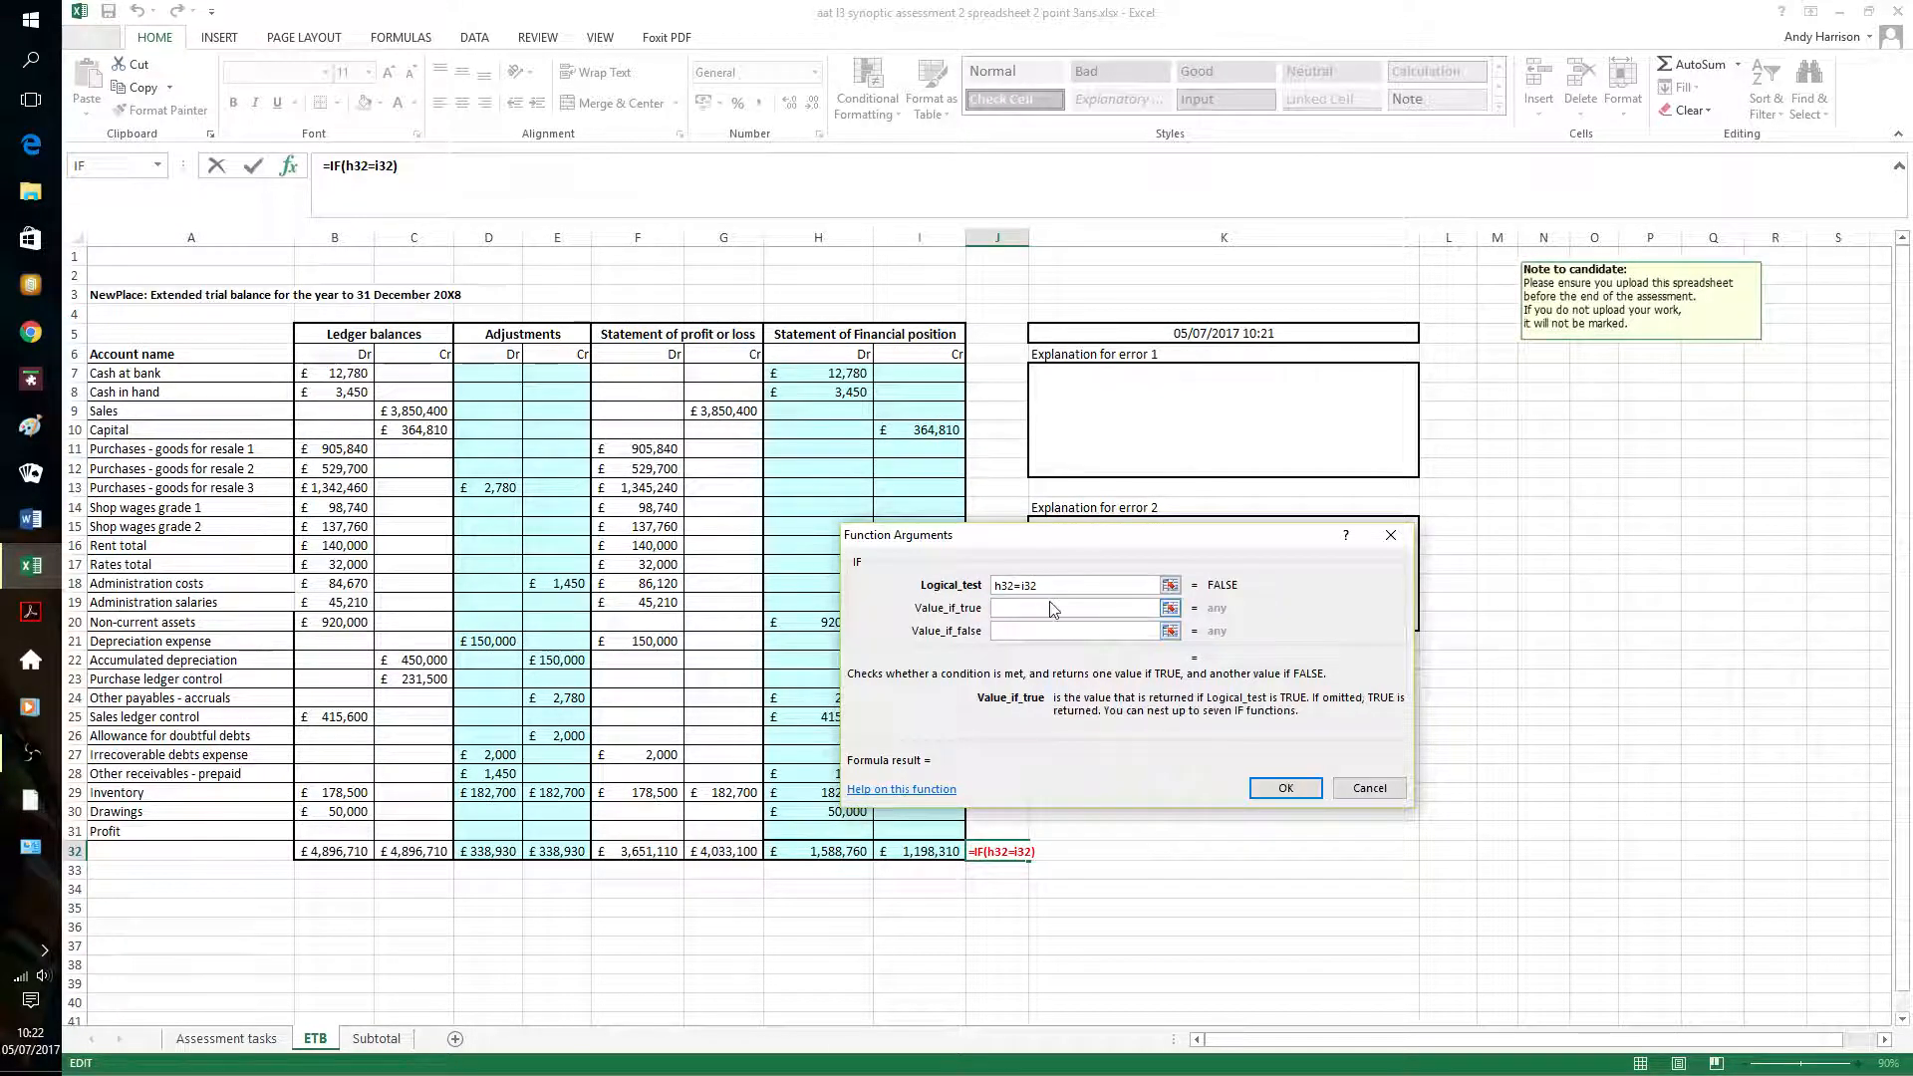
text("Balanced")
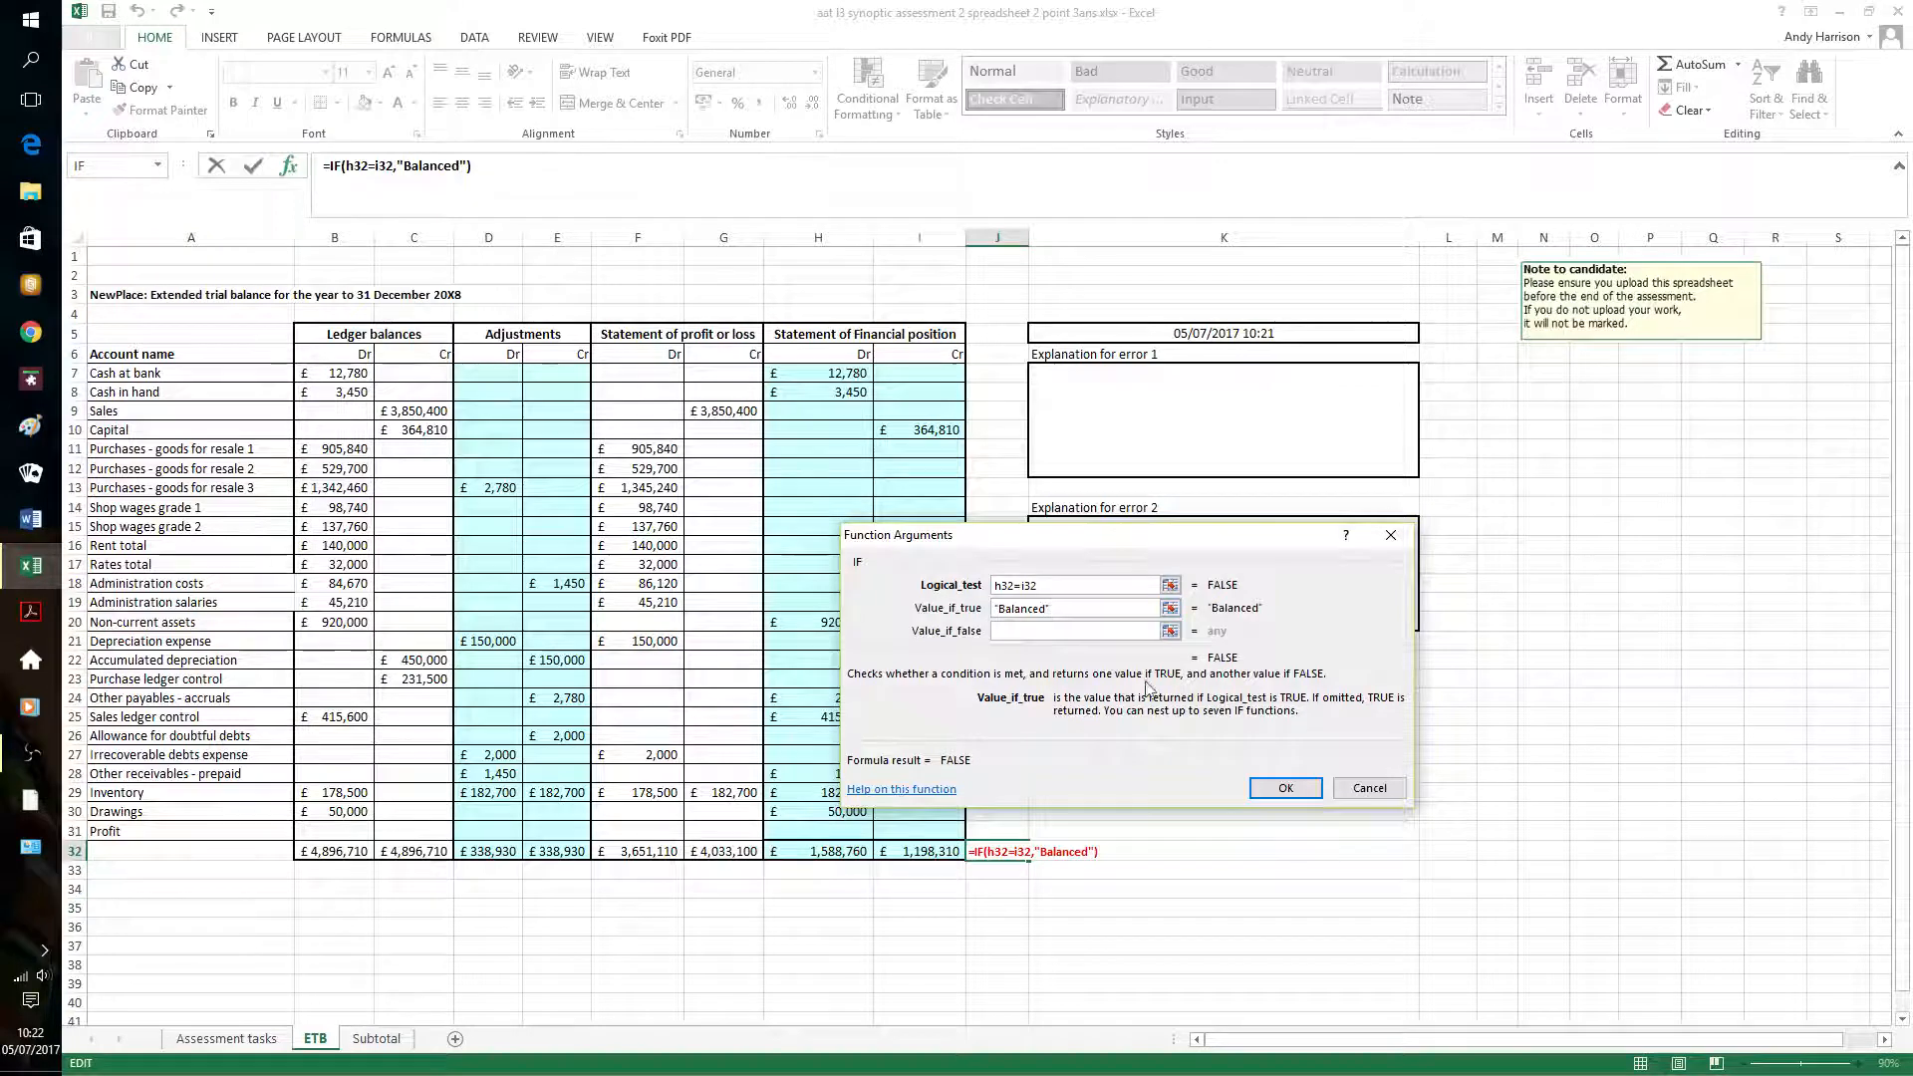
Set the IF function's value if false to "Error on ETB-Requires Investigation" and complete the formula in J32
click(1058, 629)
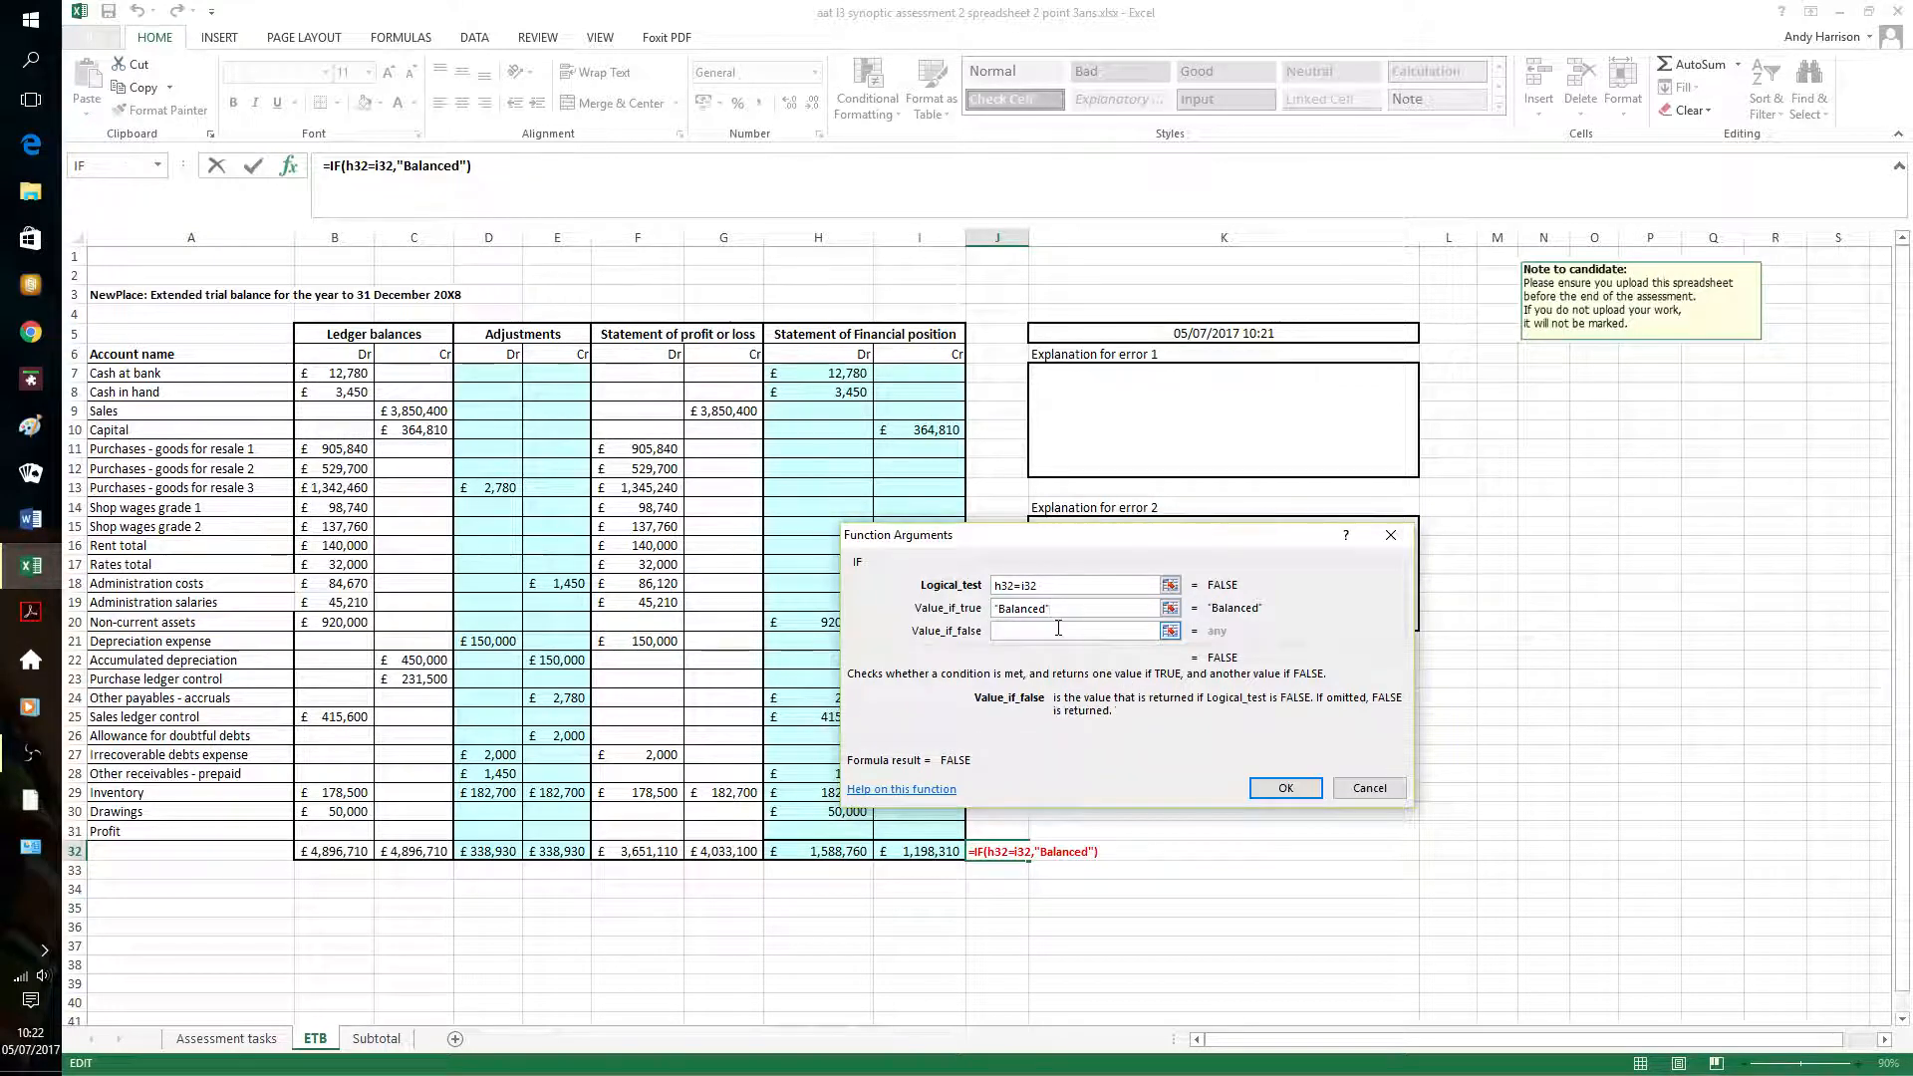
text("E)
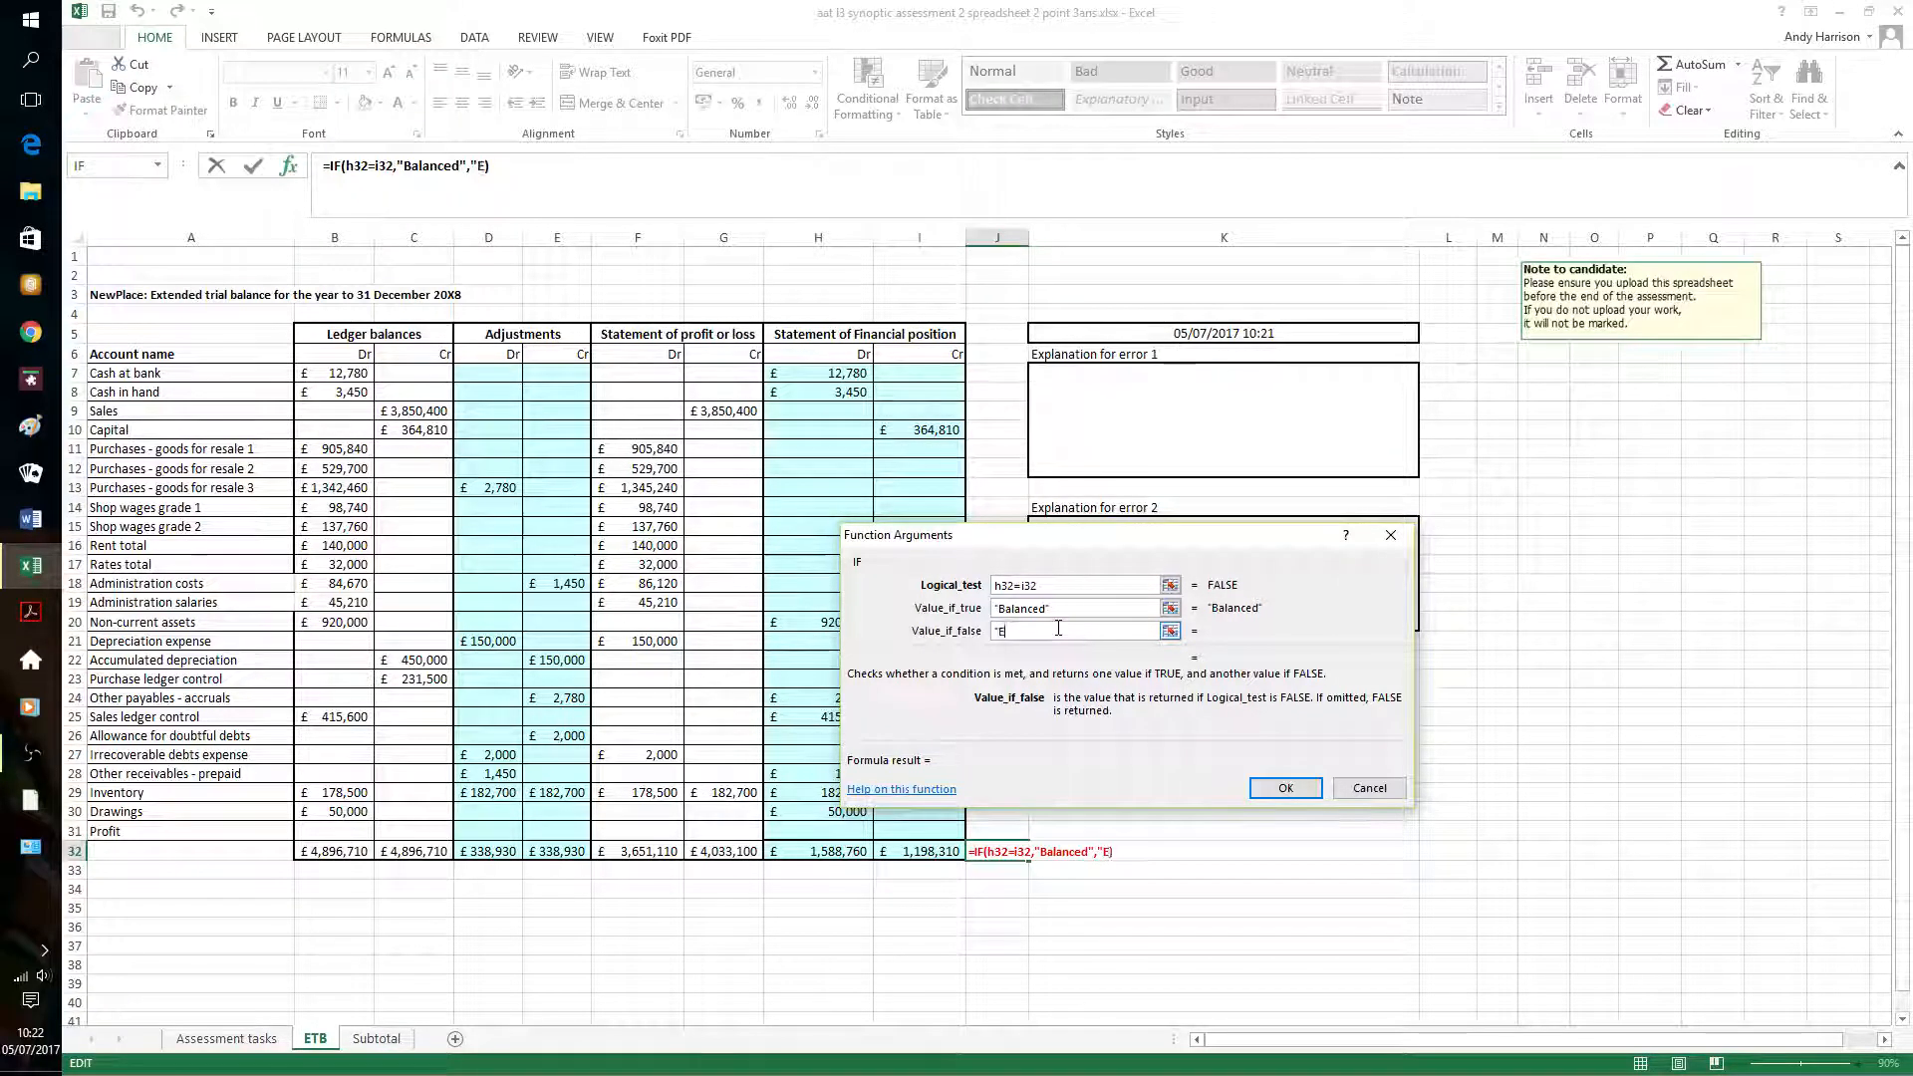
text(rror on ETB-)
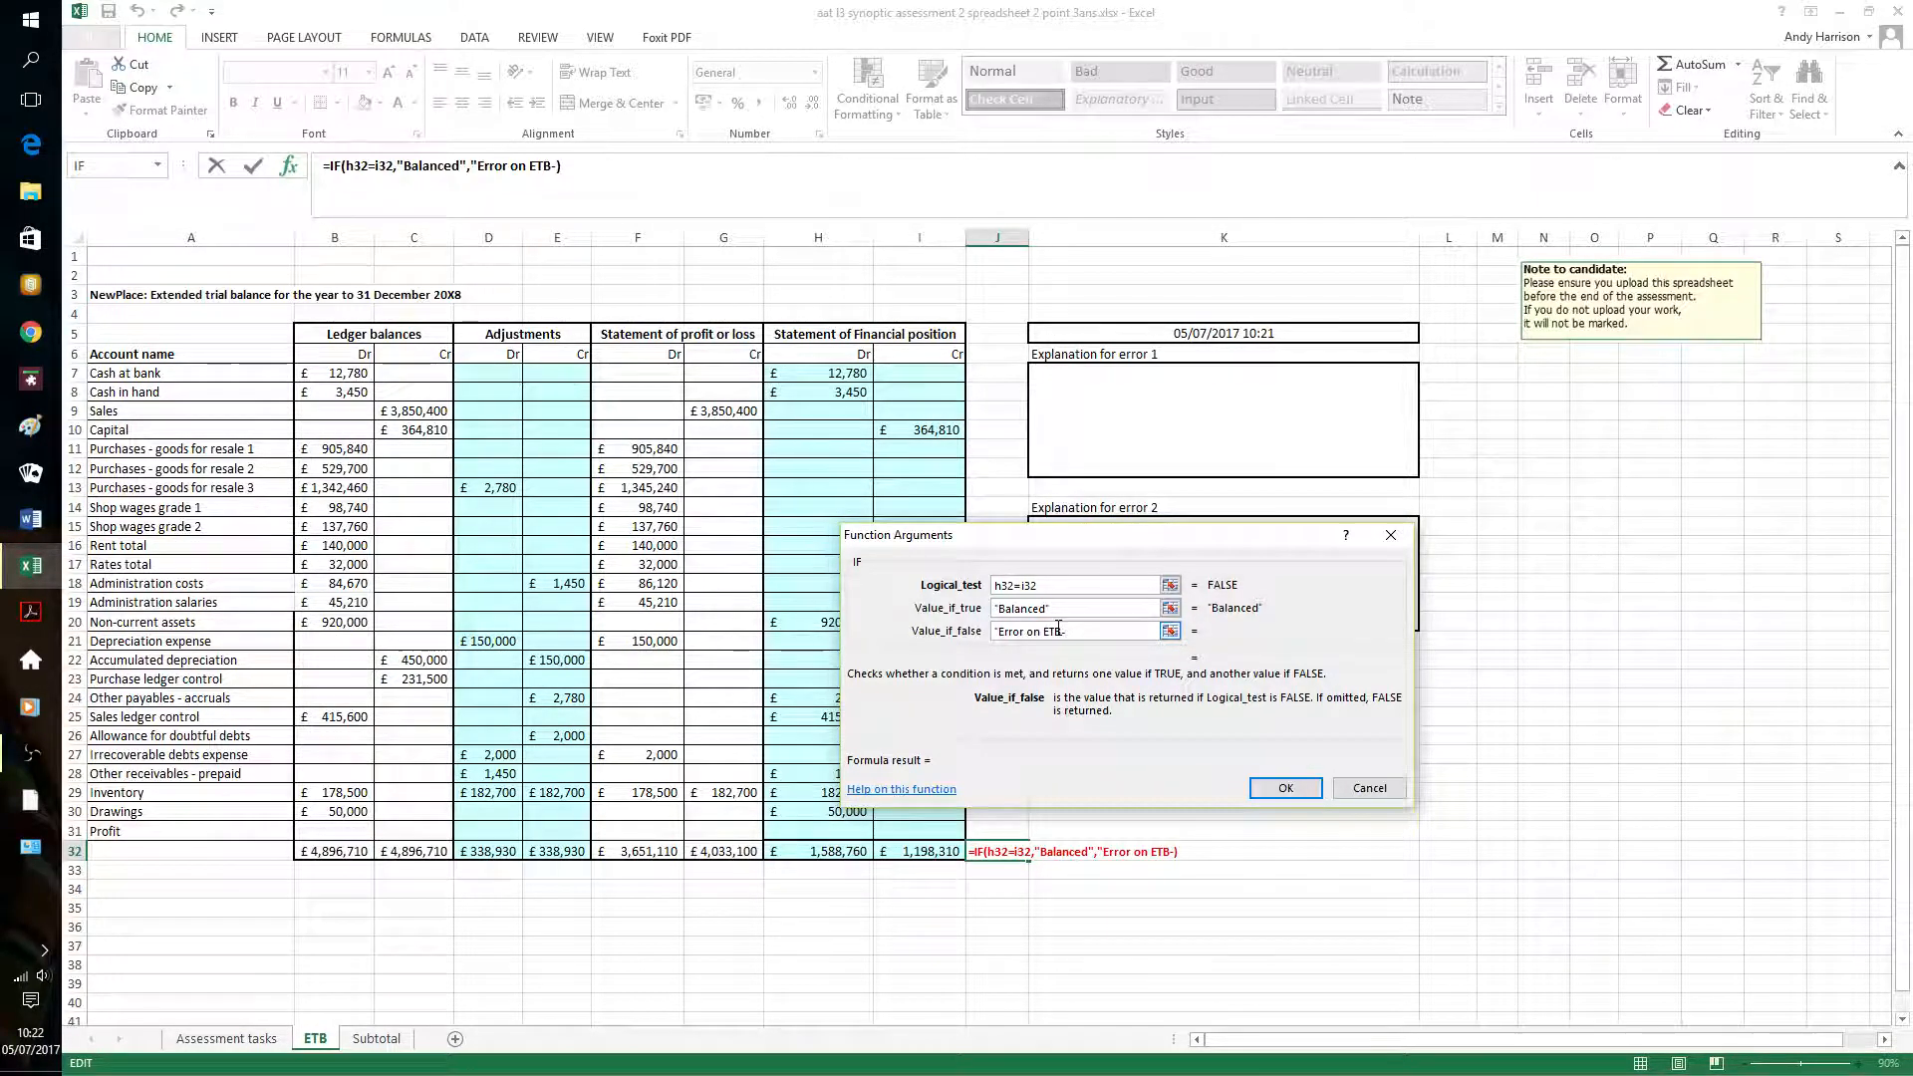
text(Reqquires)
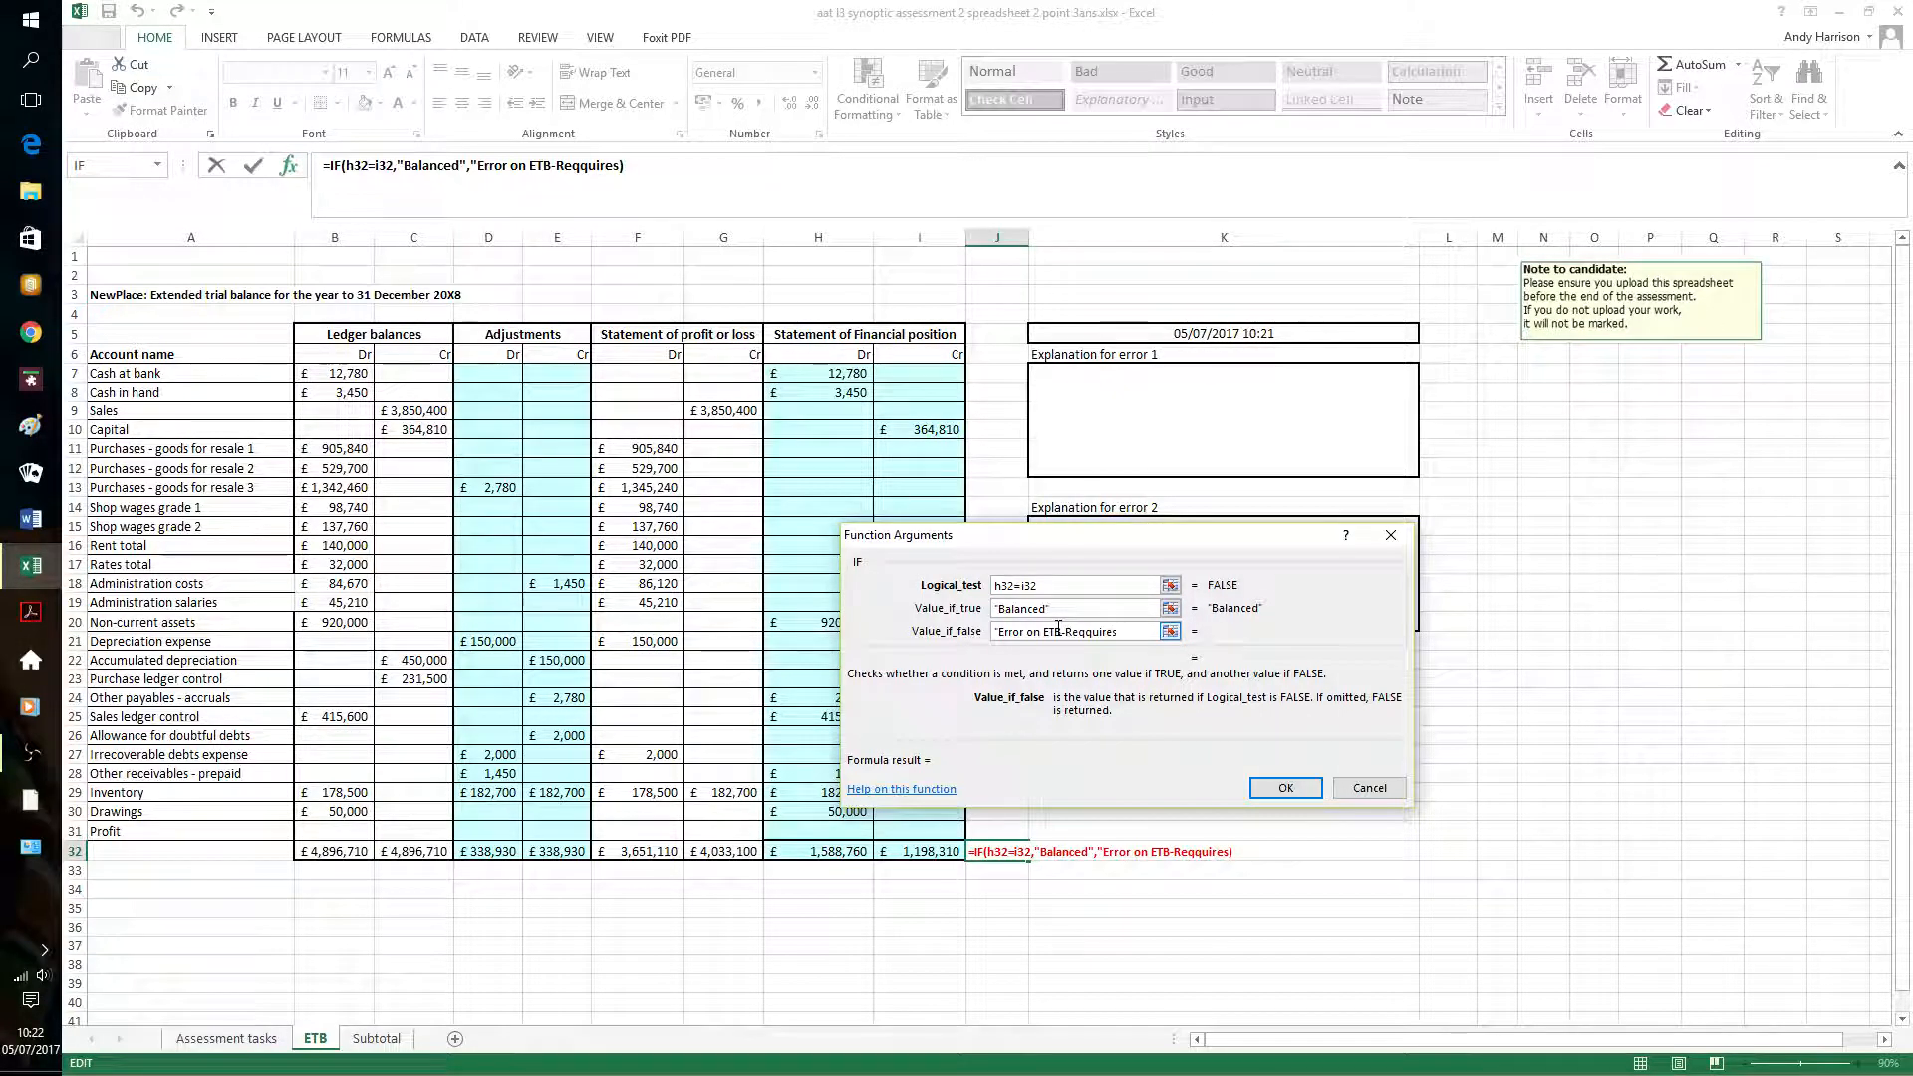
key(BackSpace)
key(BackSpace)
key(BackSpace)
key(BackSpace)
key(BackSpace)
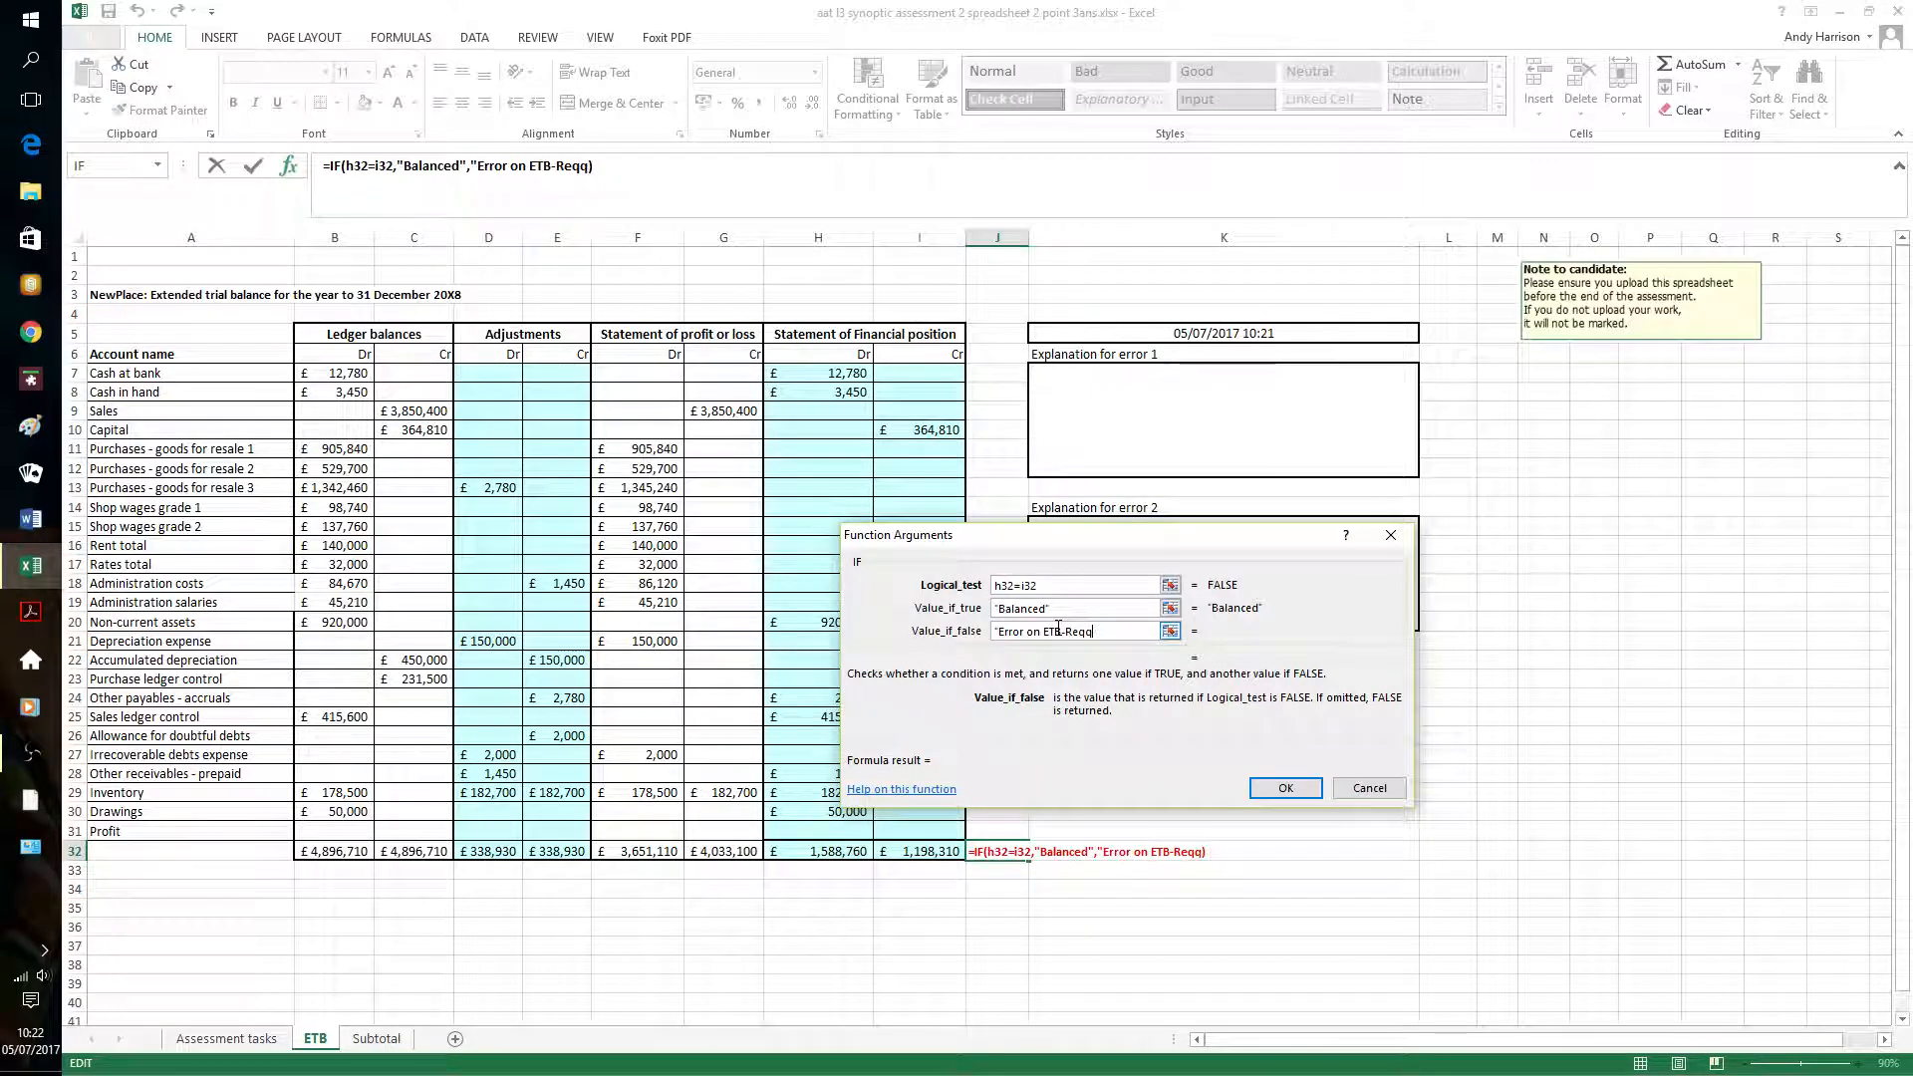
text(uires Invest)
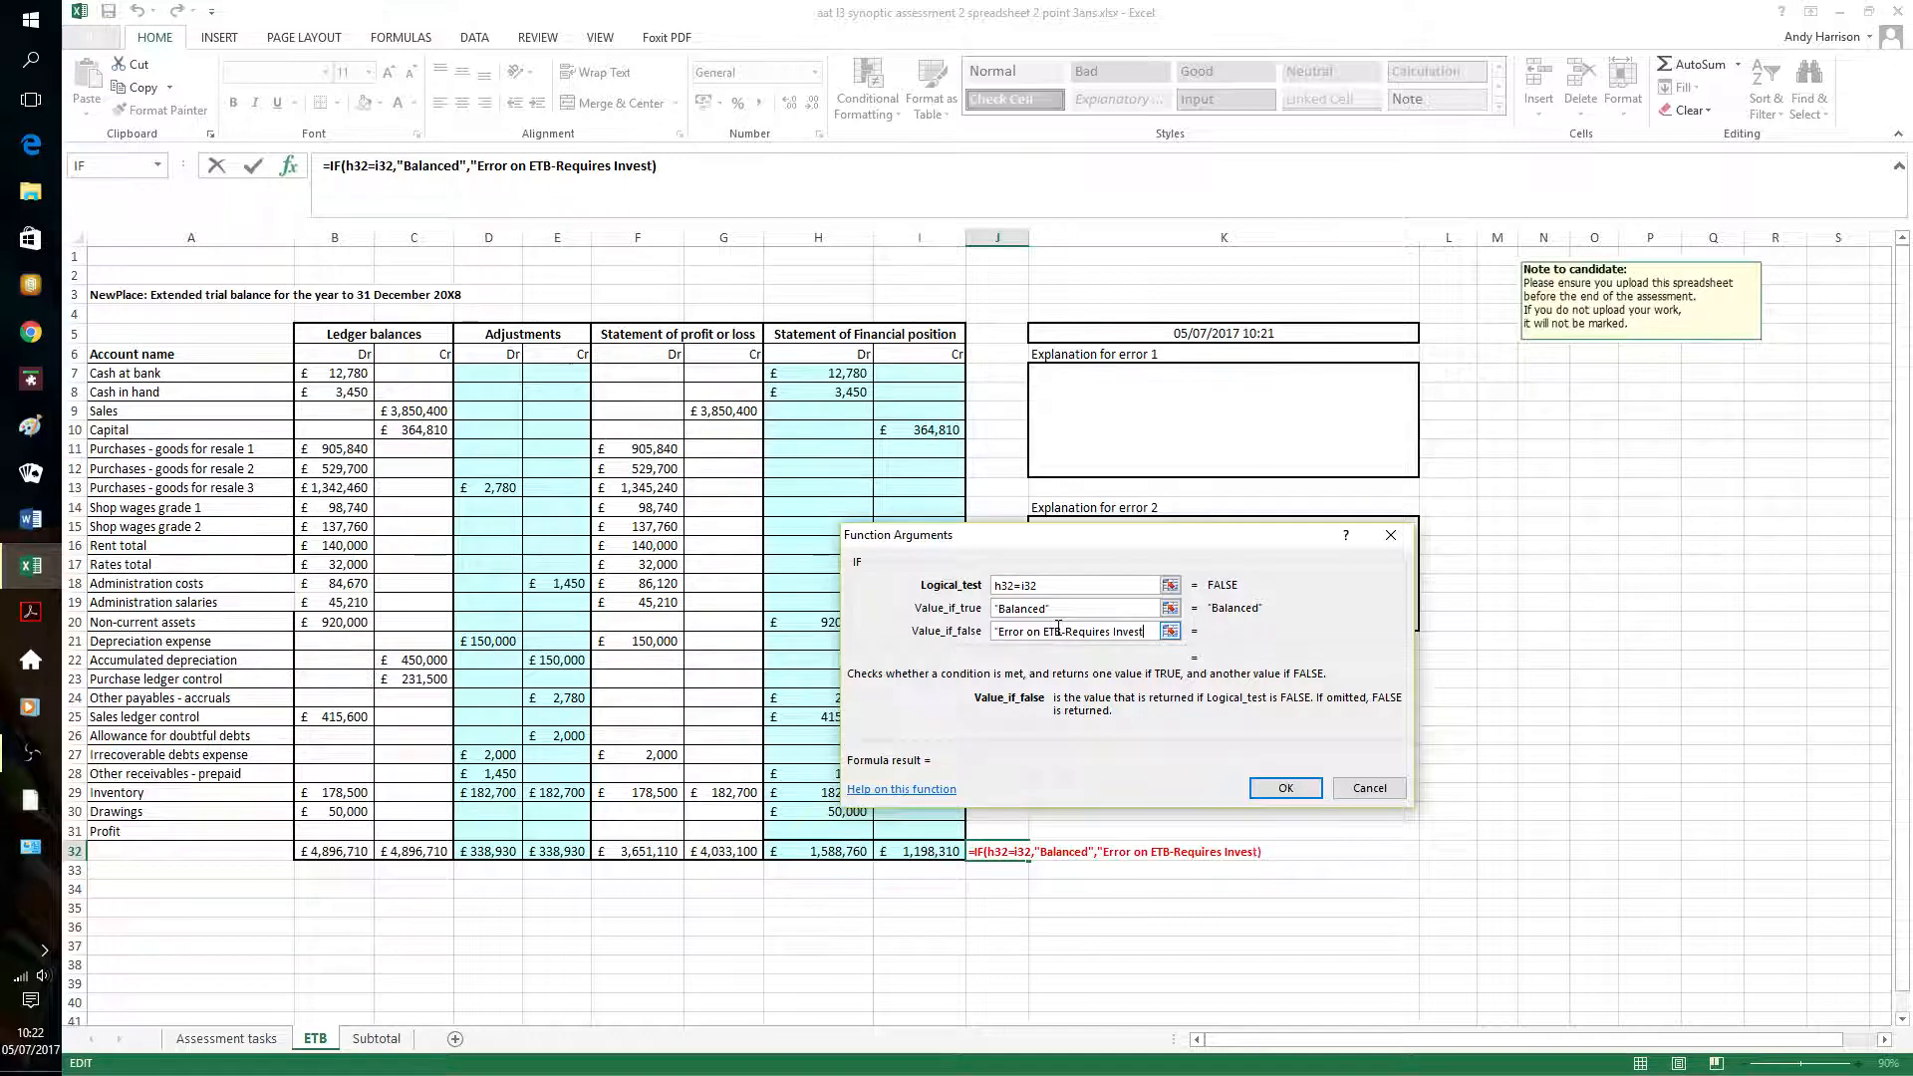
text(igation)
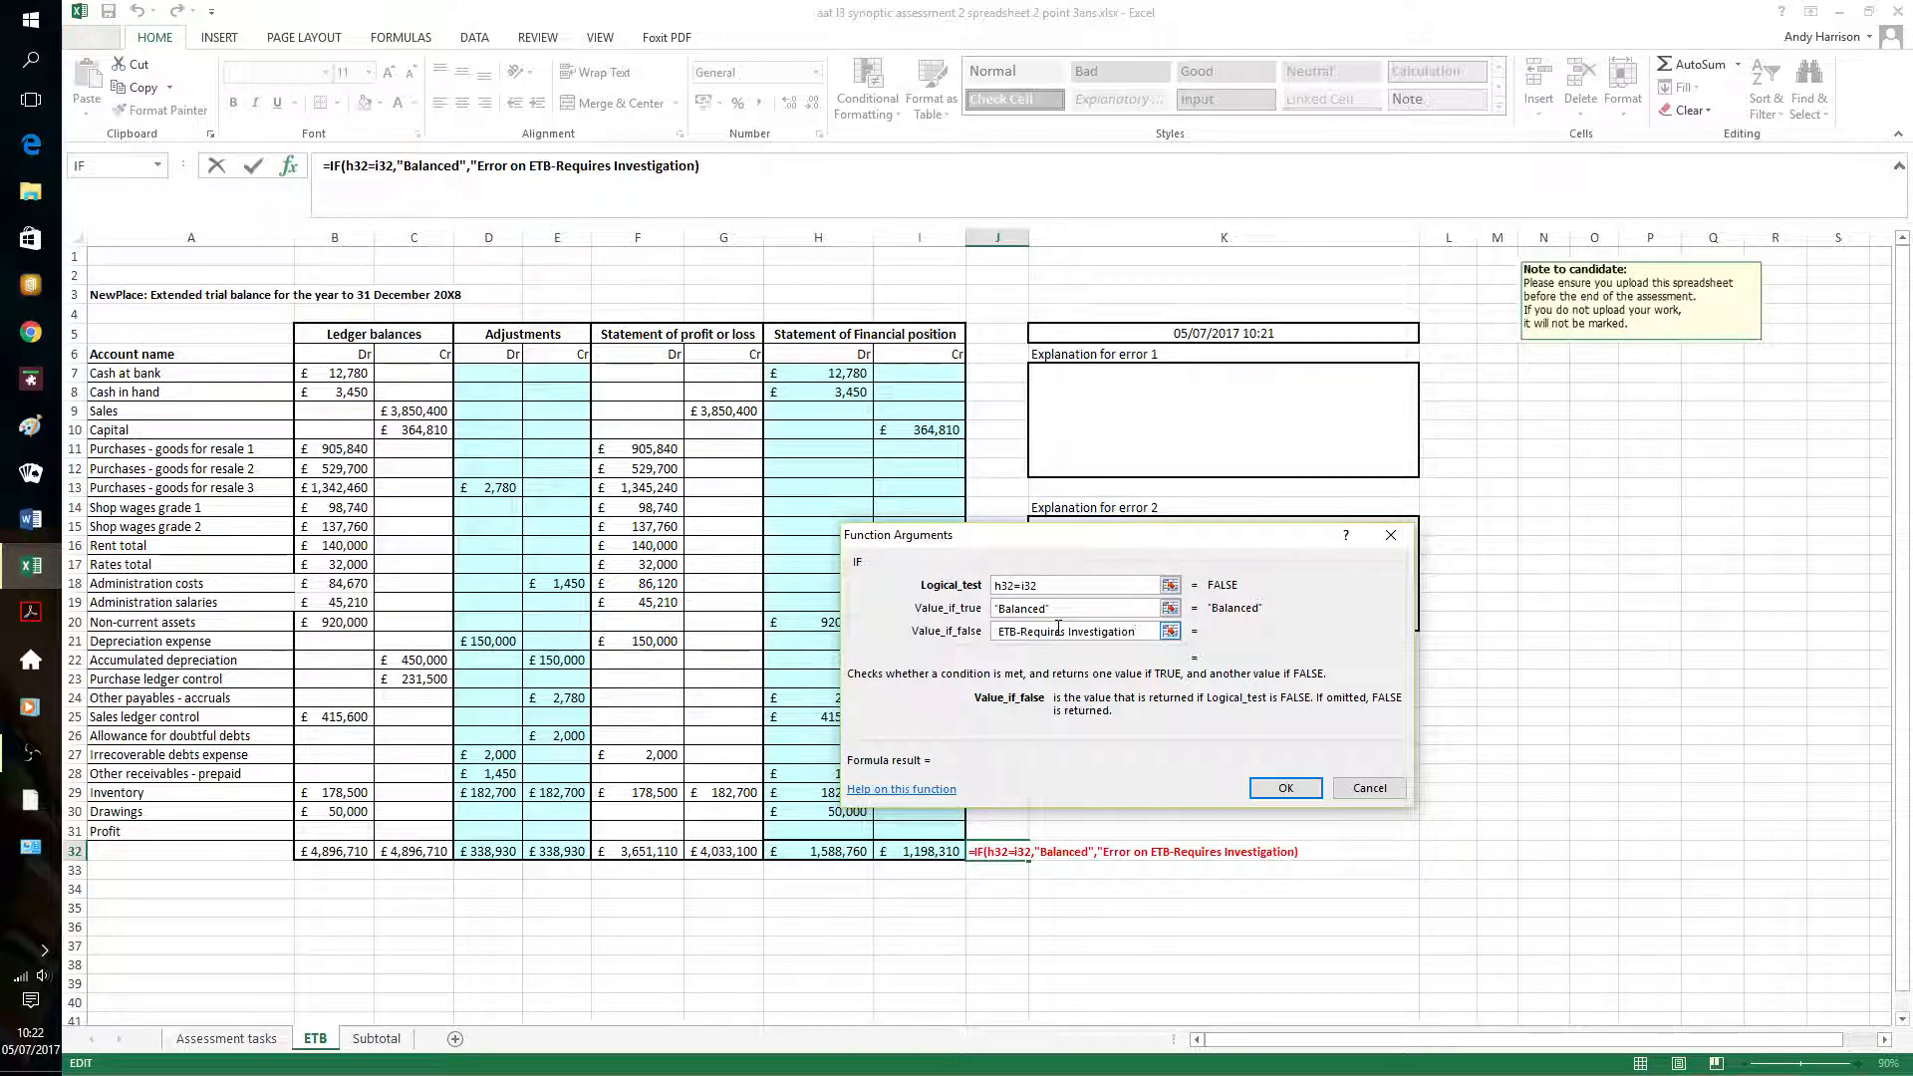
text(")
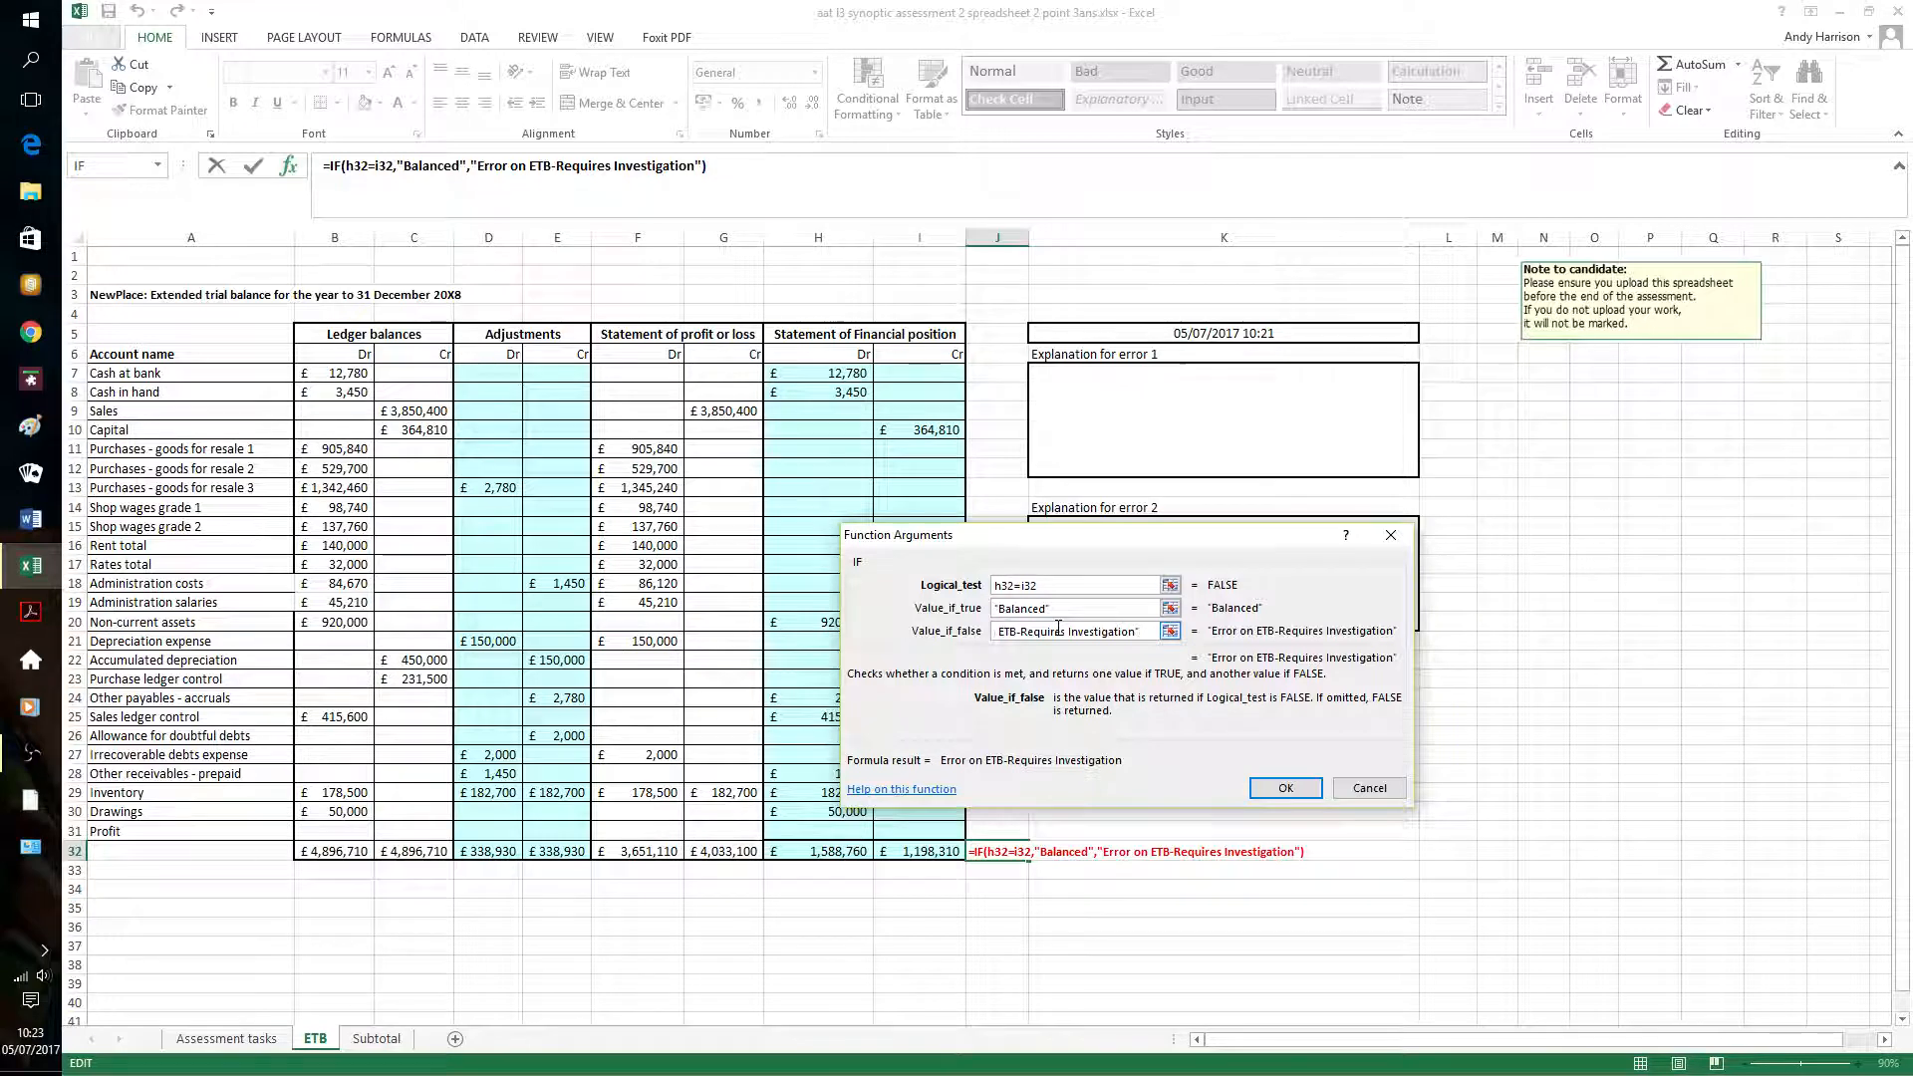
key(Return)
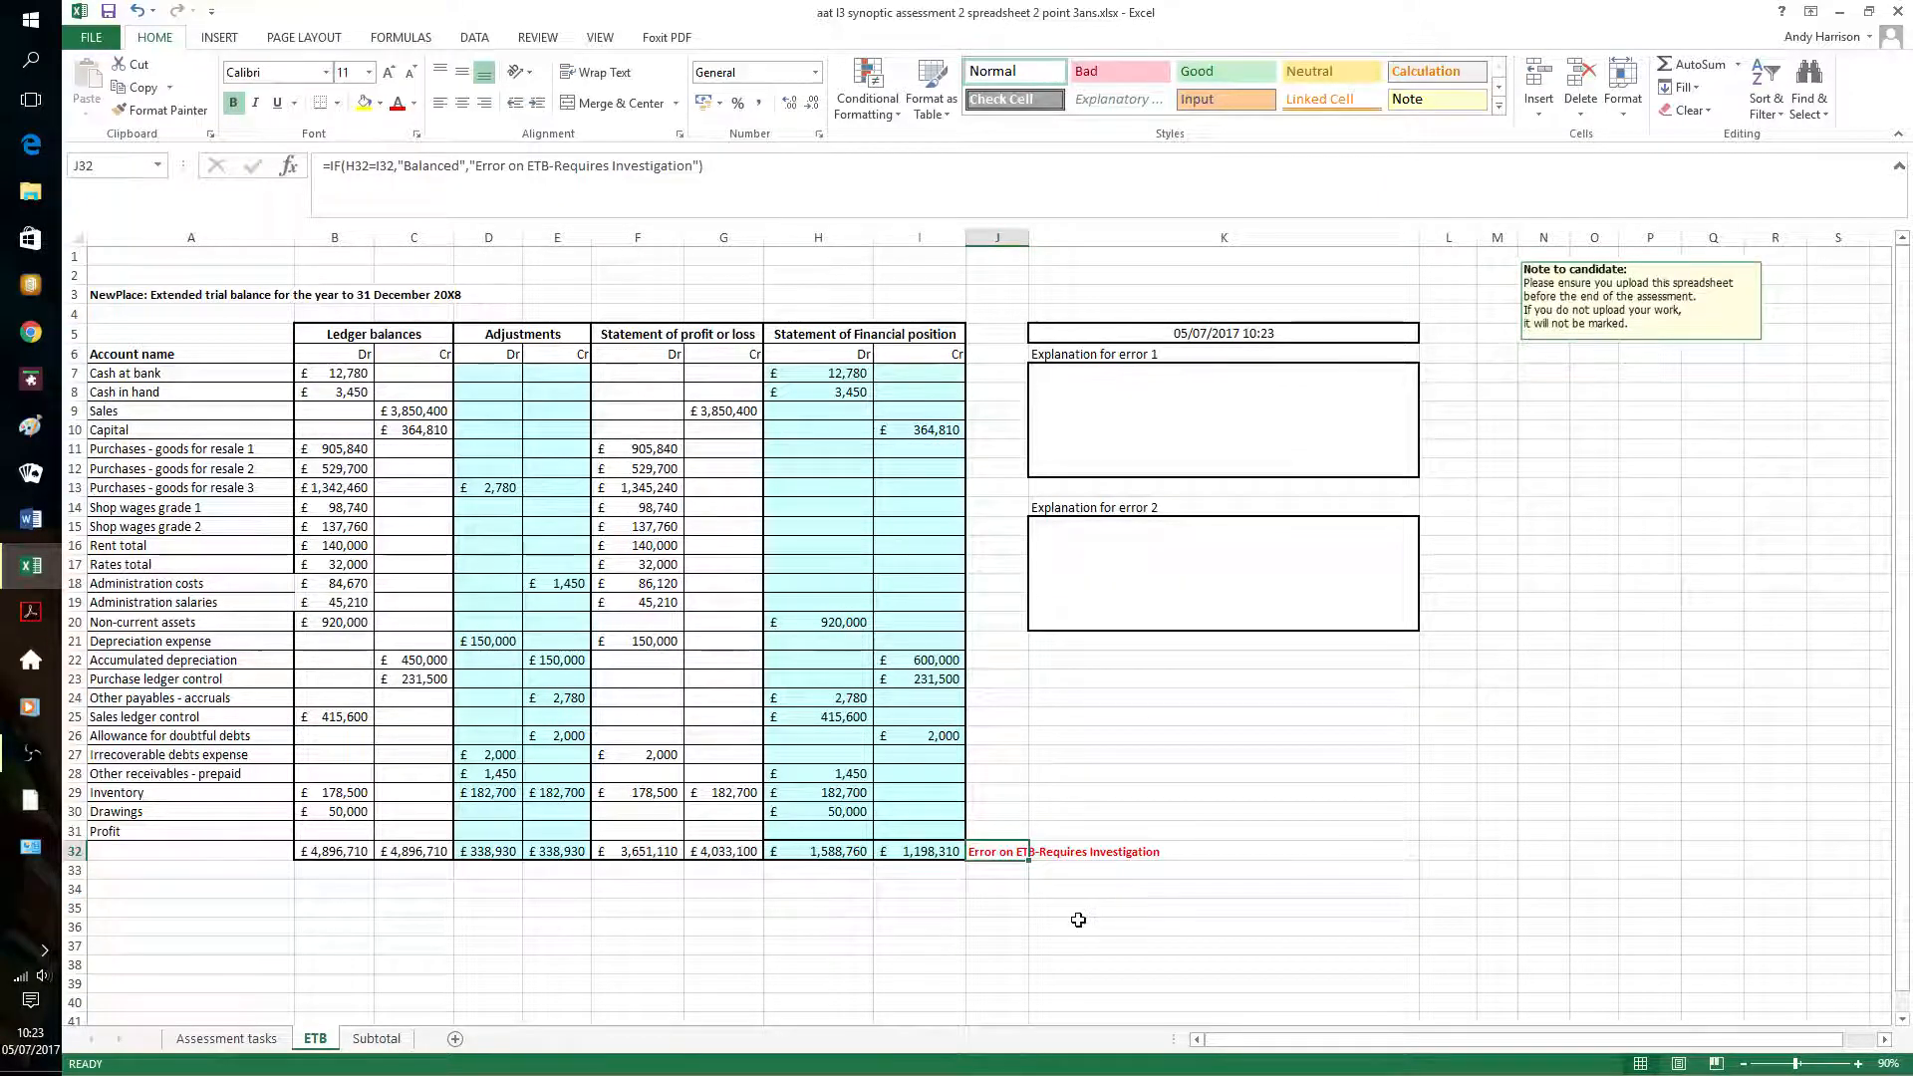
Enter 384890 in the Profit row's statement of profit or loss debit column, cell F31
click(886, 833)
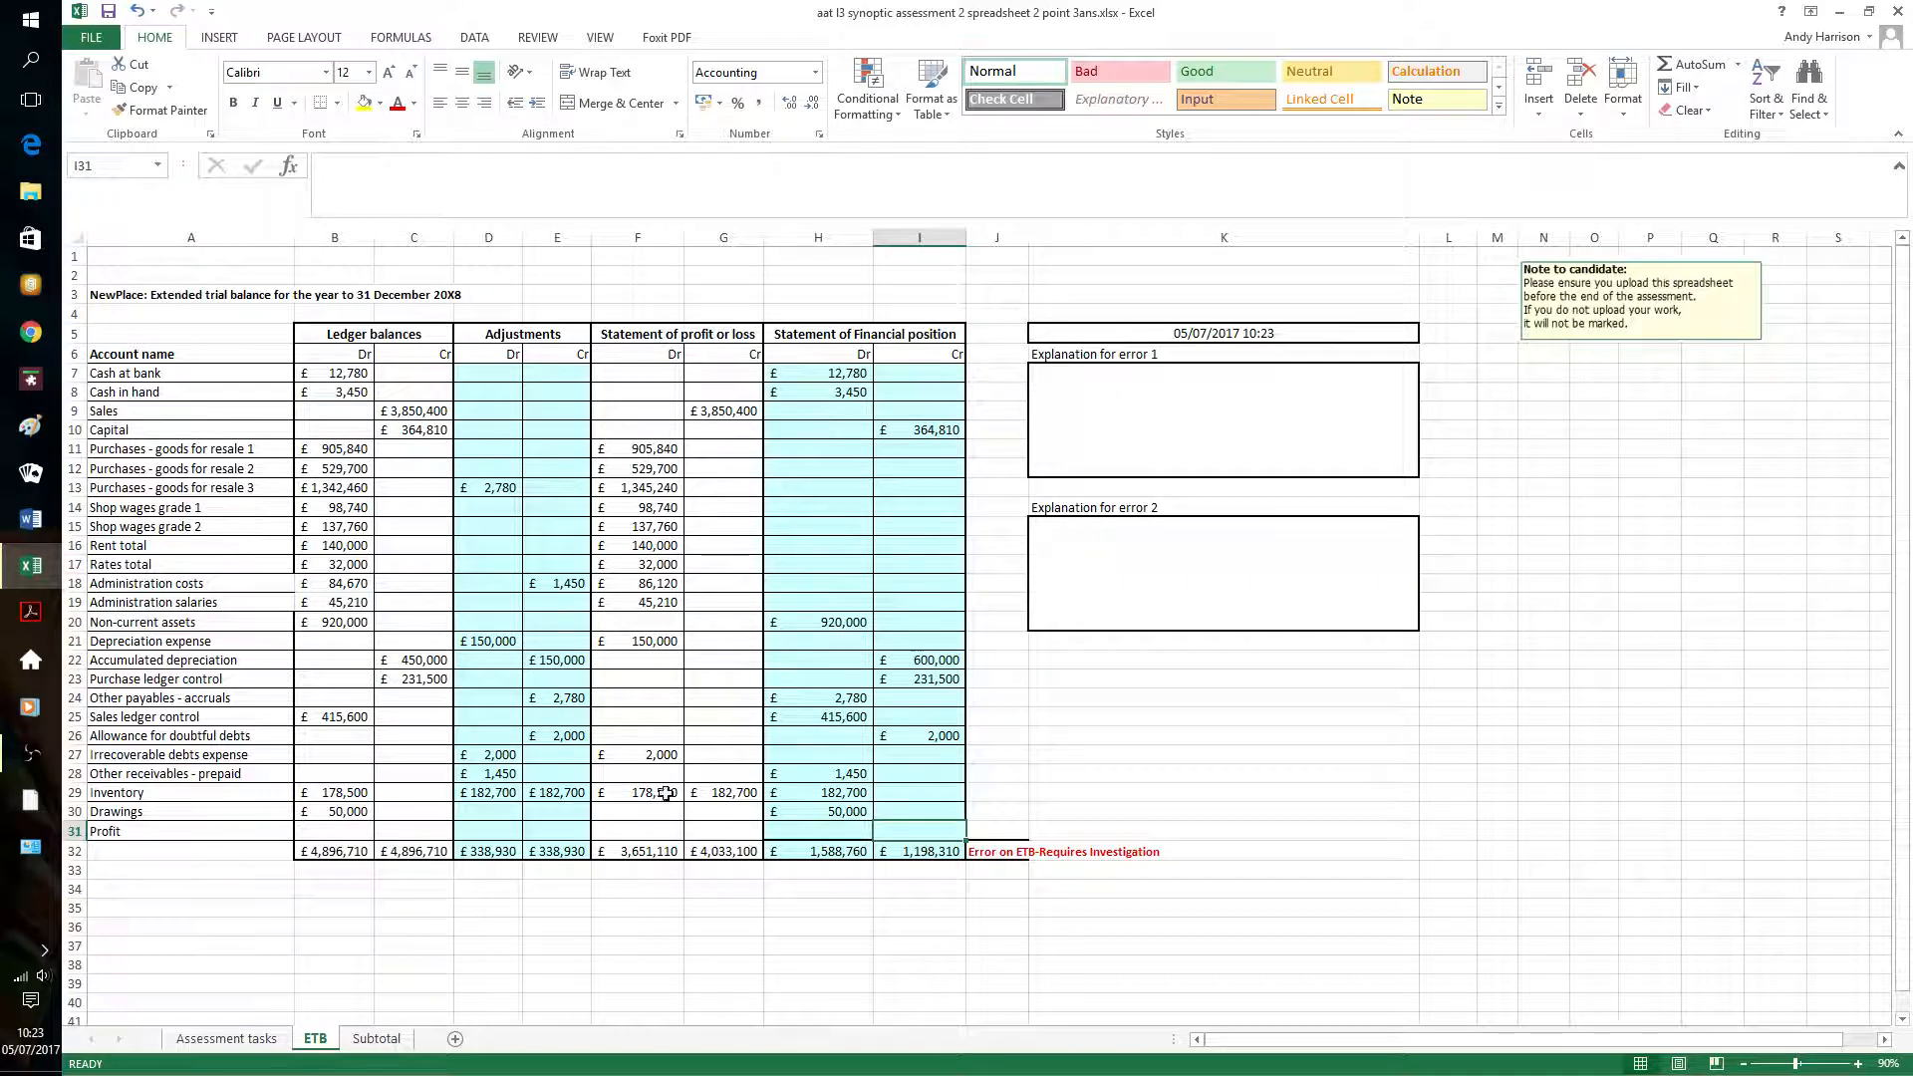
click(659, 831)
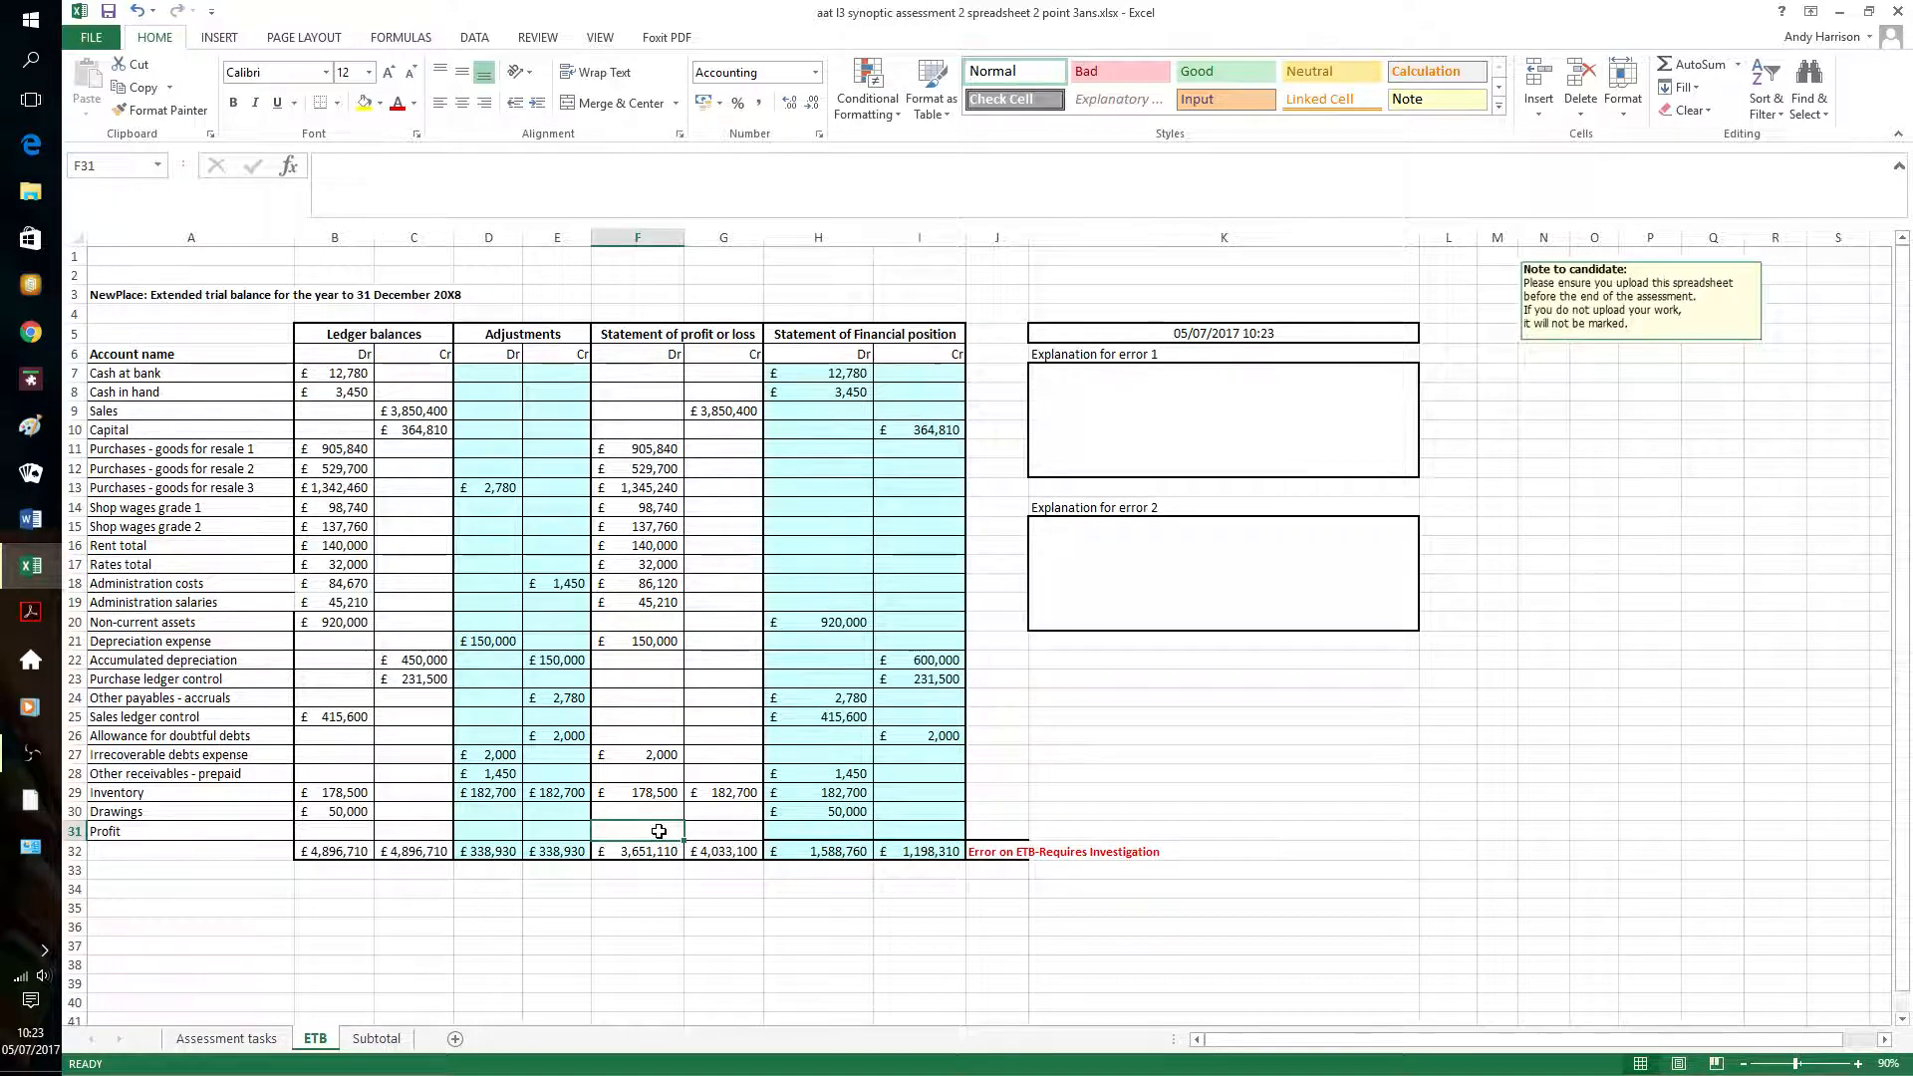
text(38)
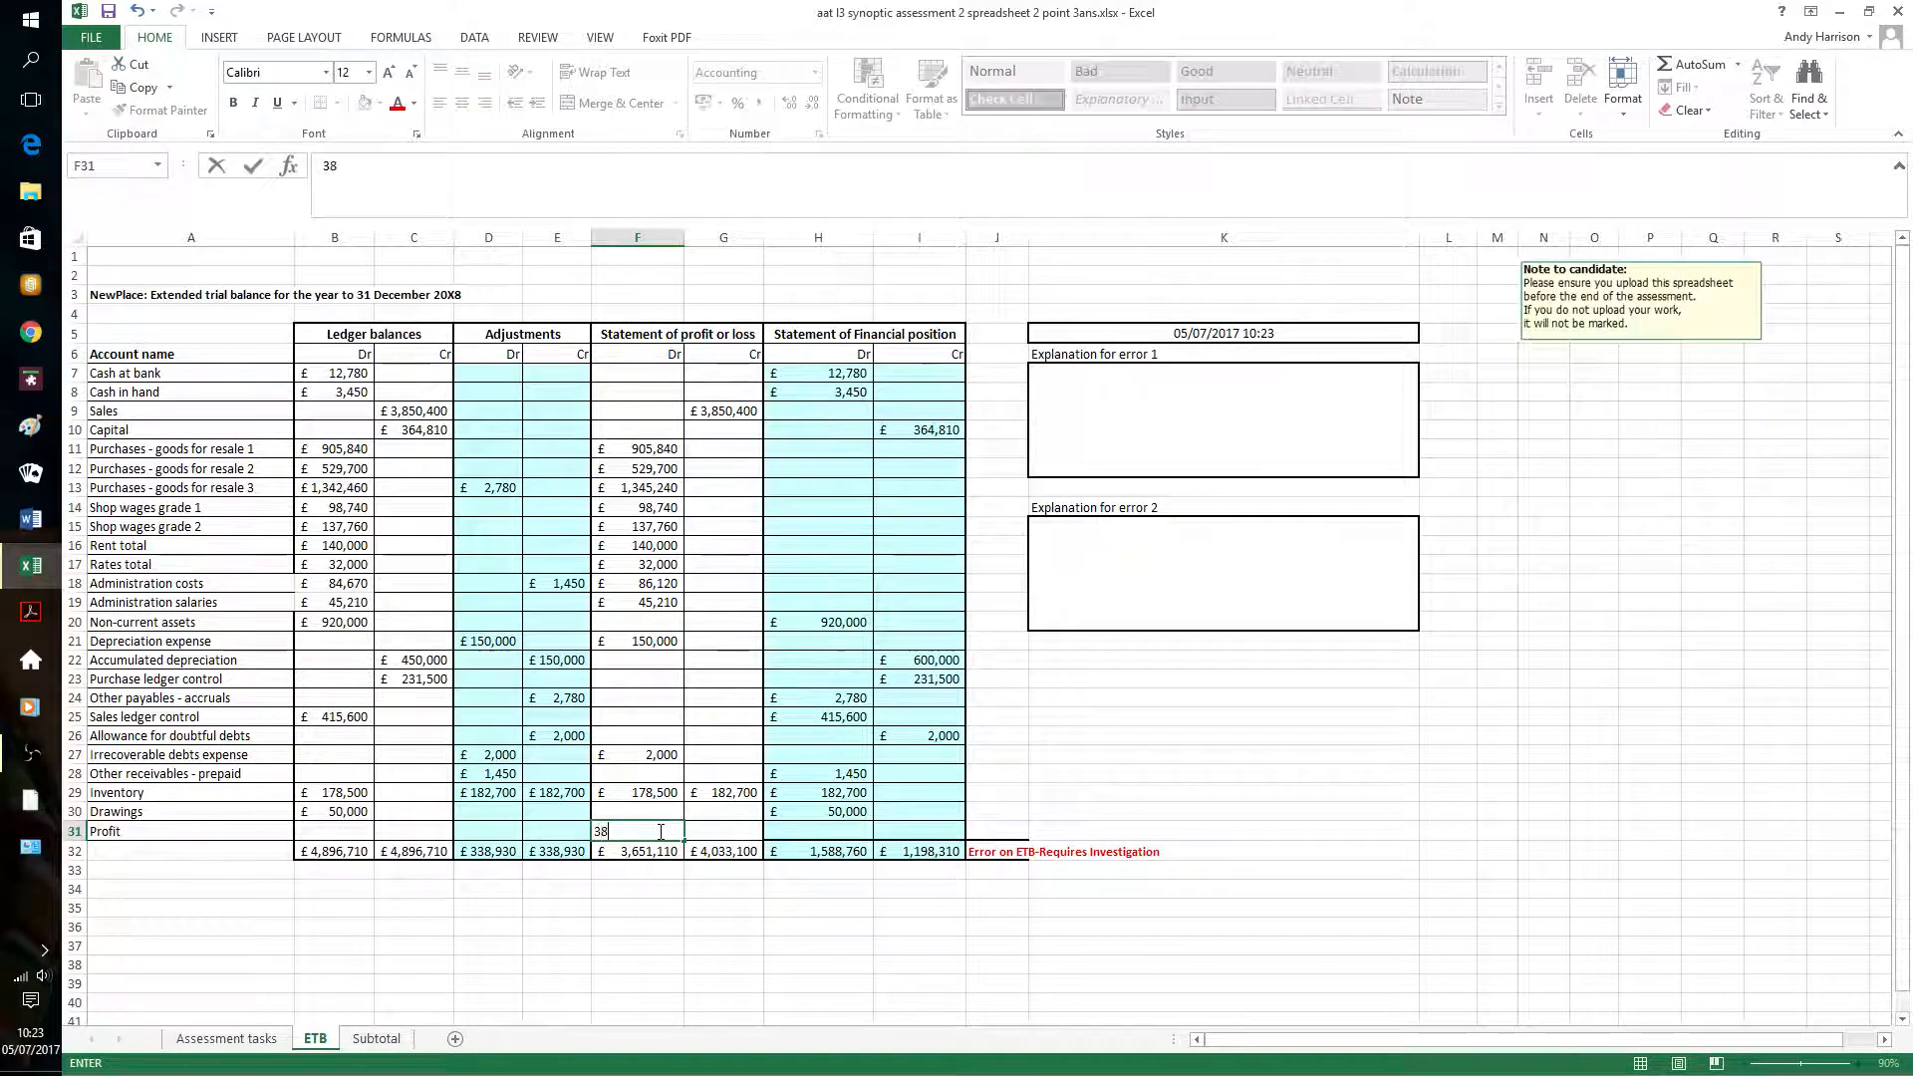
text(4890)
key(Return)
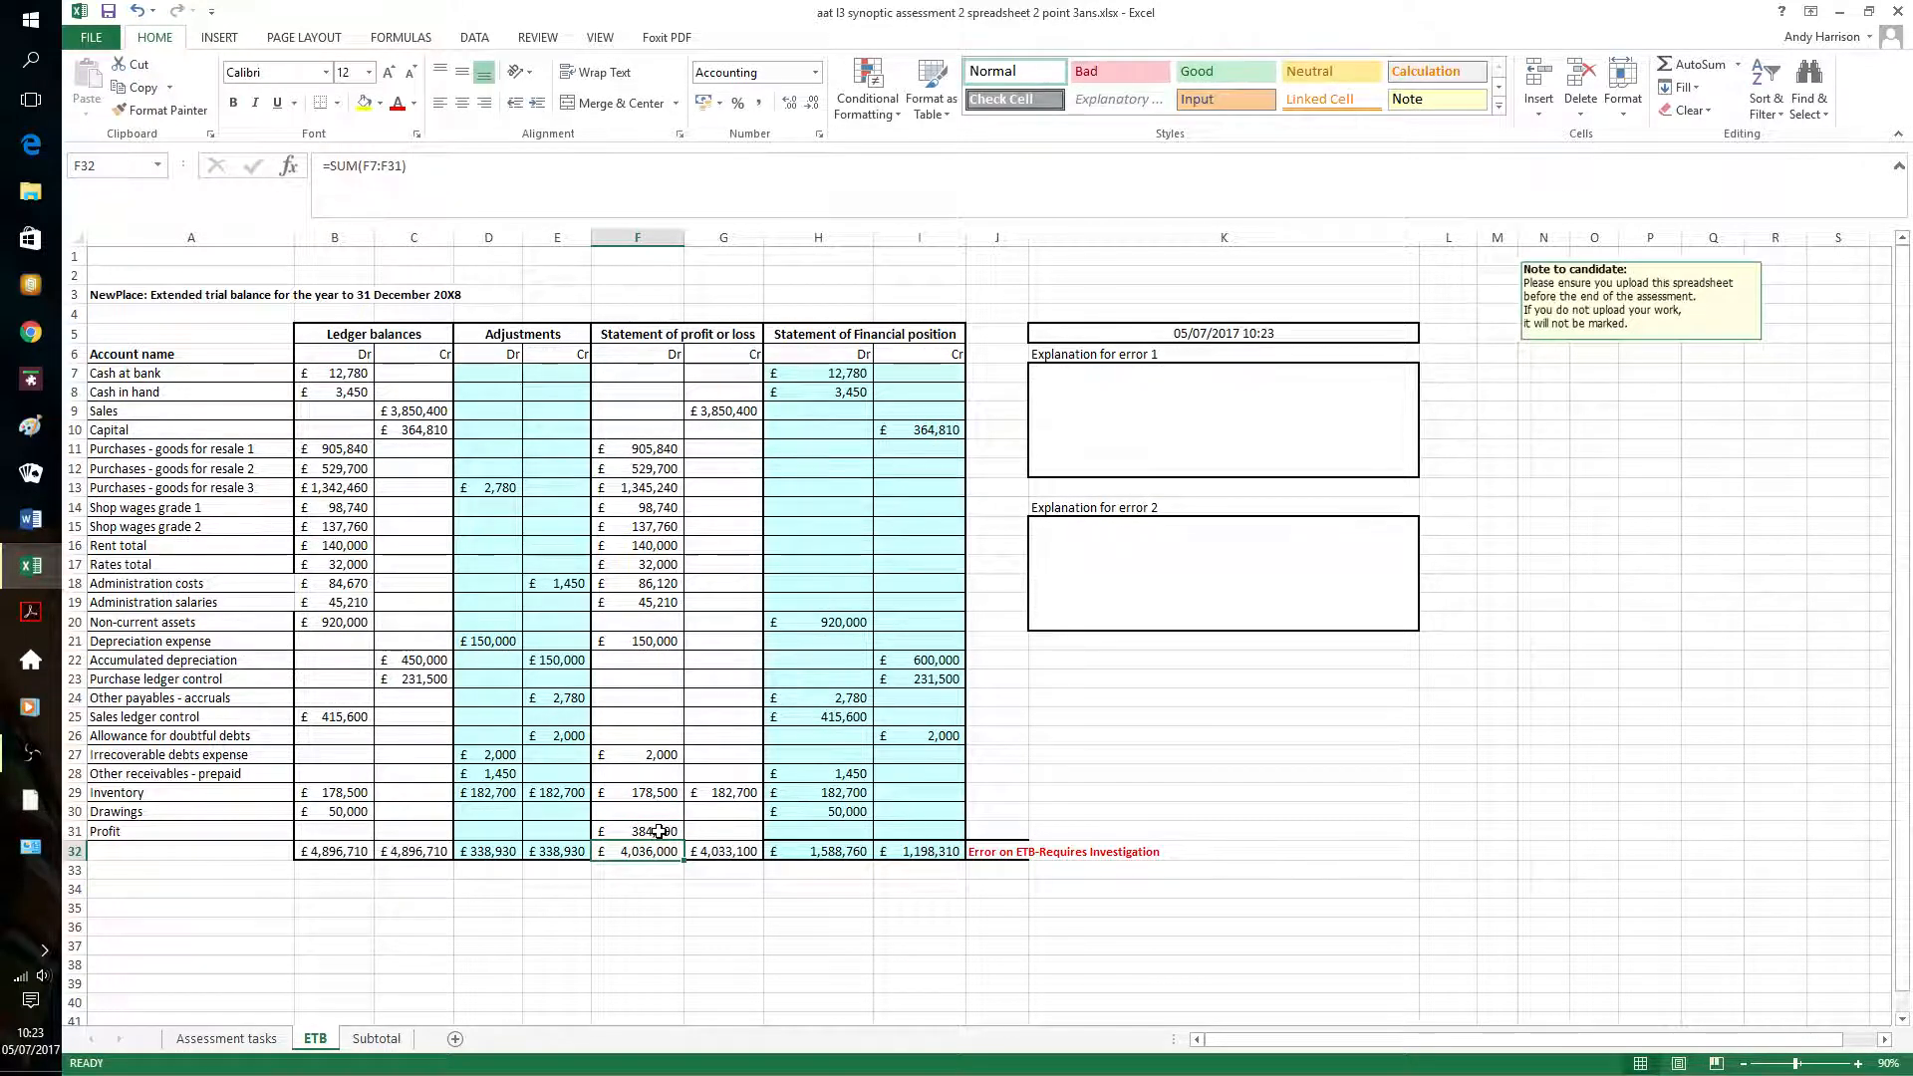
Enter 384890 in the Profit row's statement of financial position credit column, cell I31
click(921, 833)
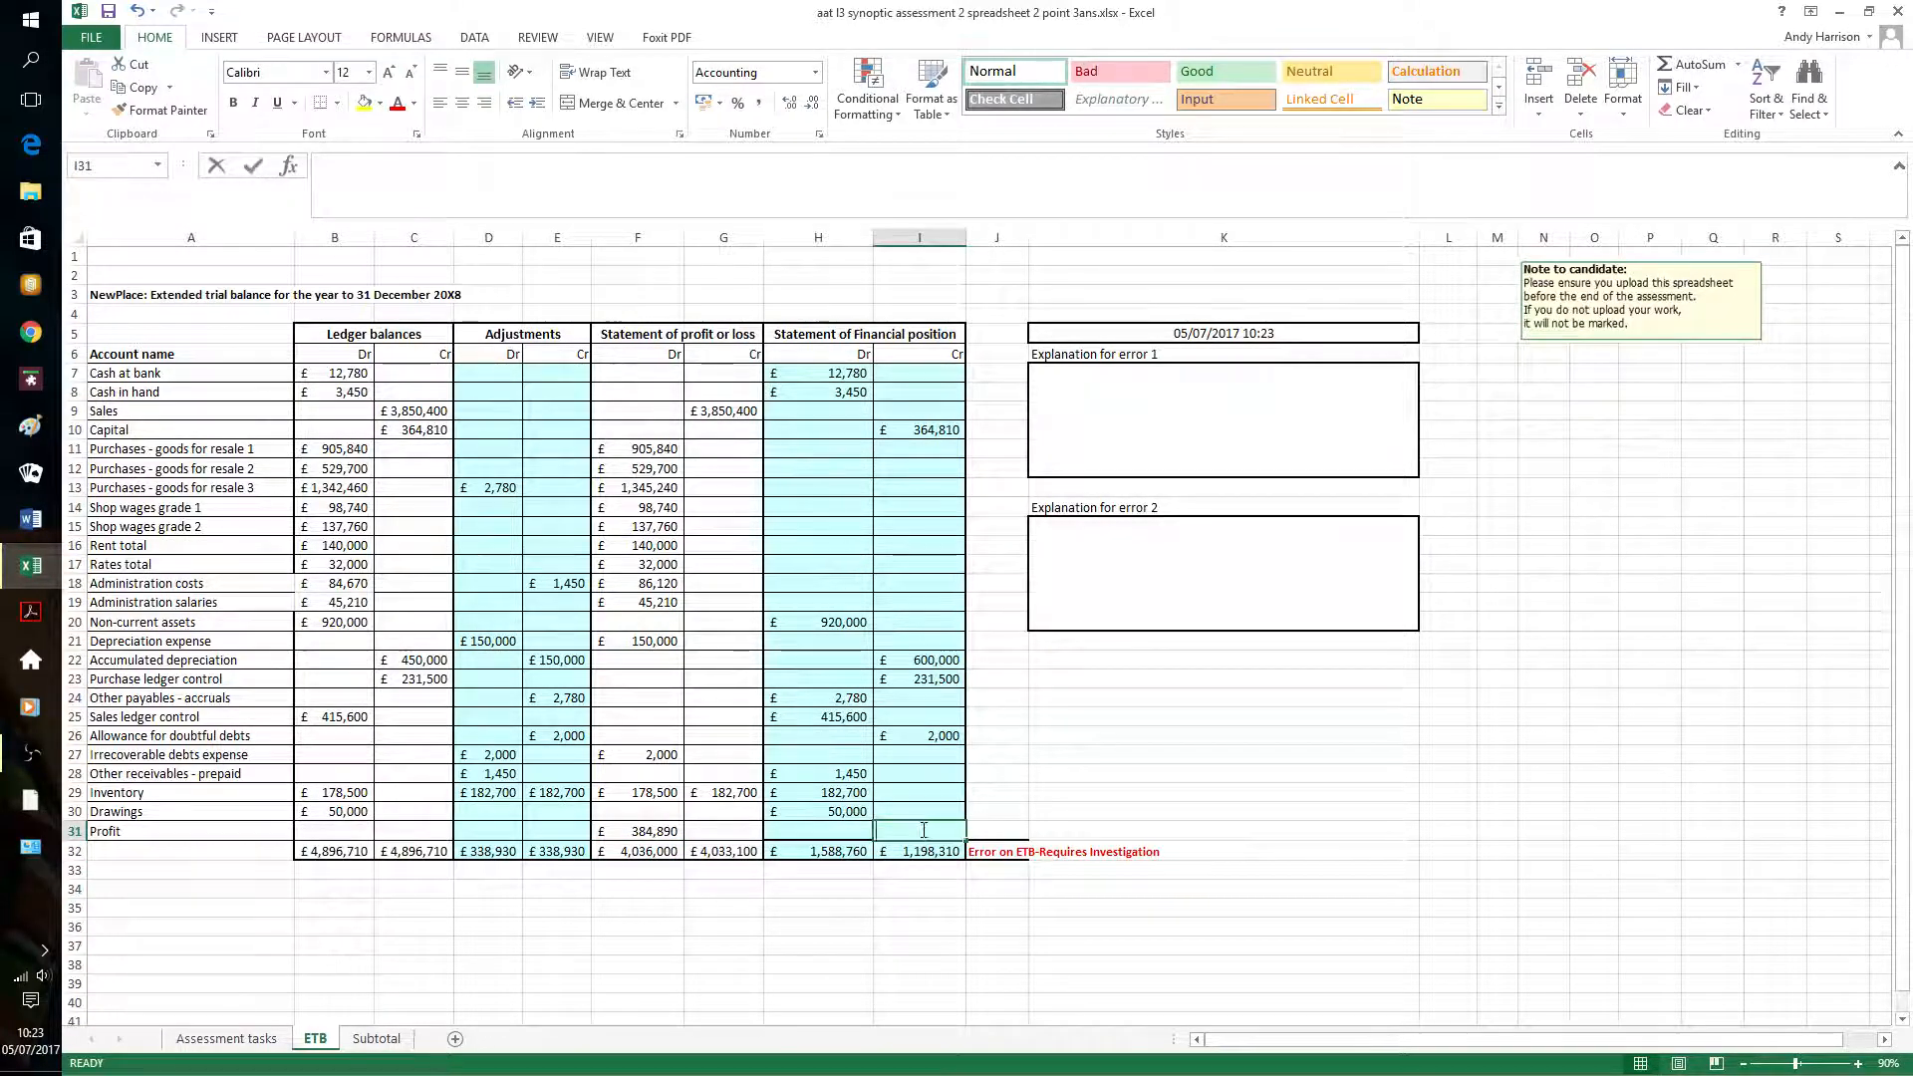
text(384)
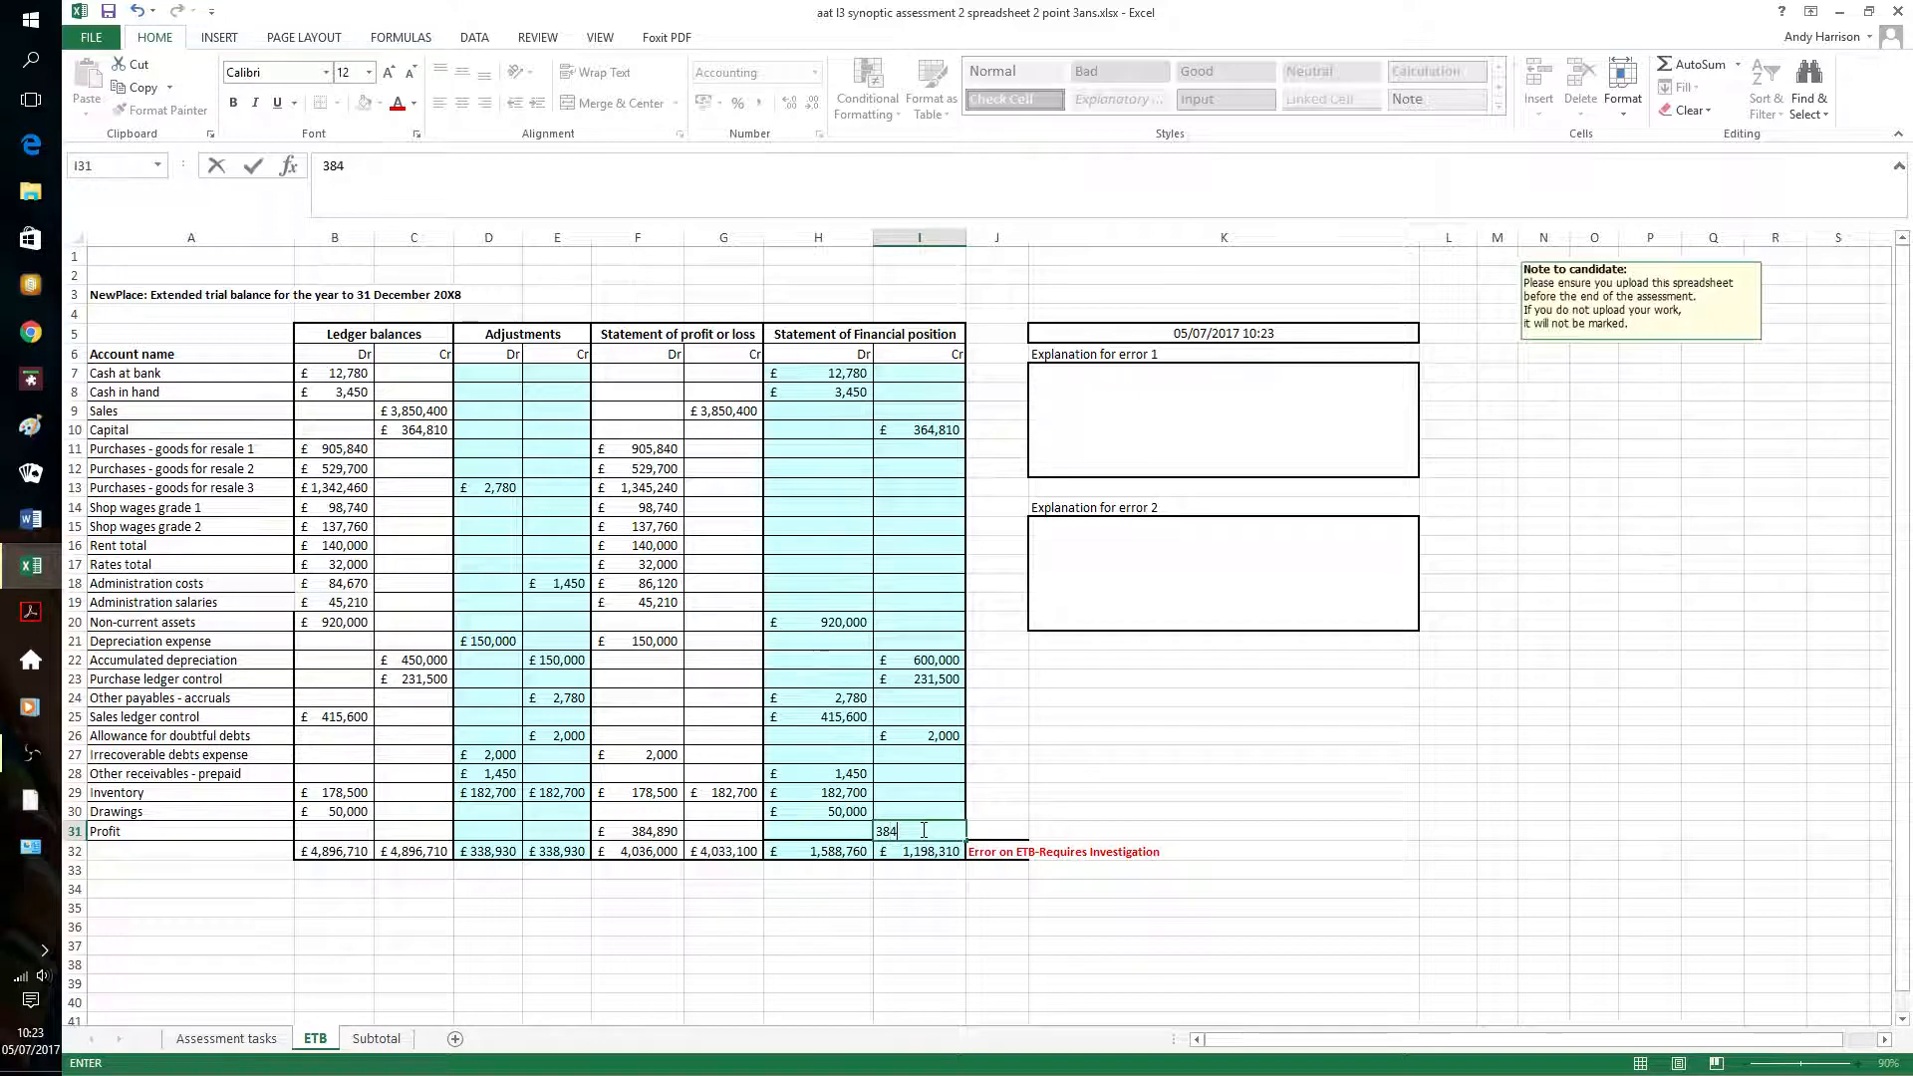
text(890)
key(Return)
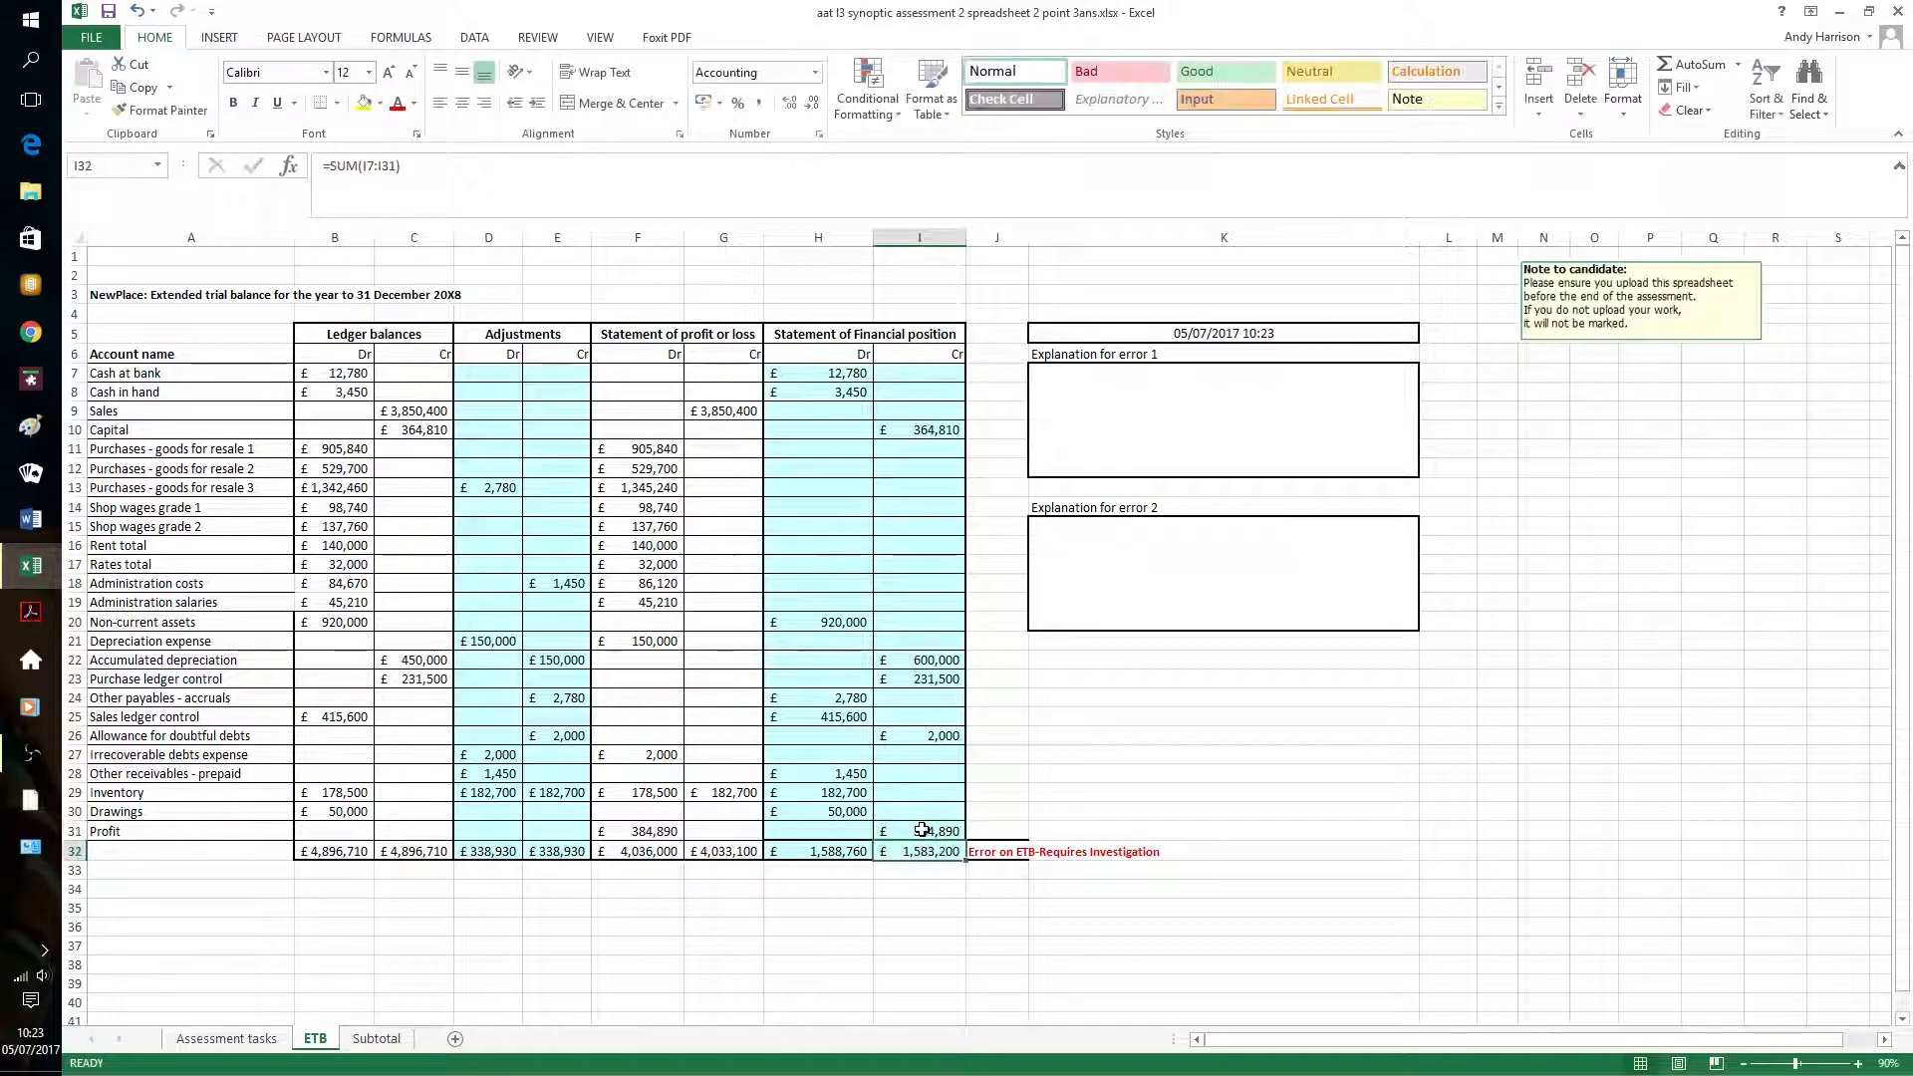
click(869, 929)
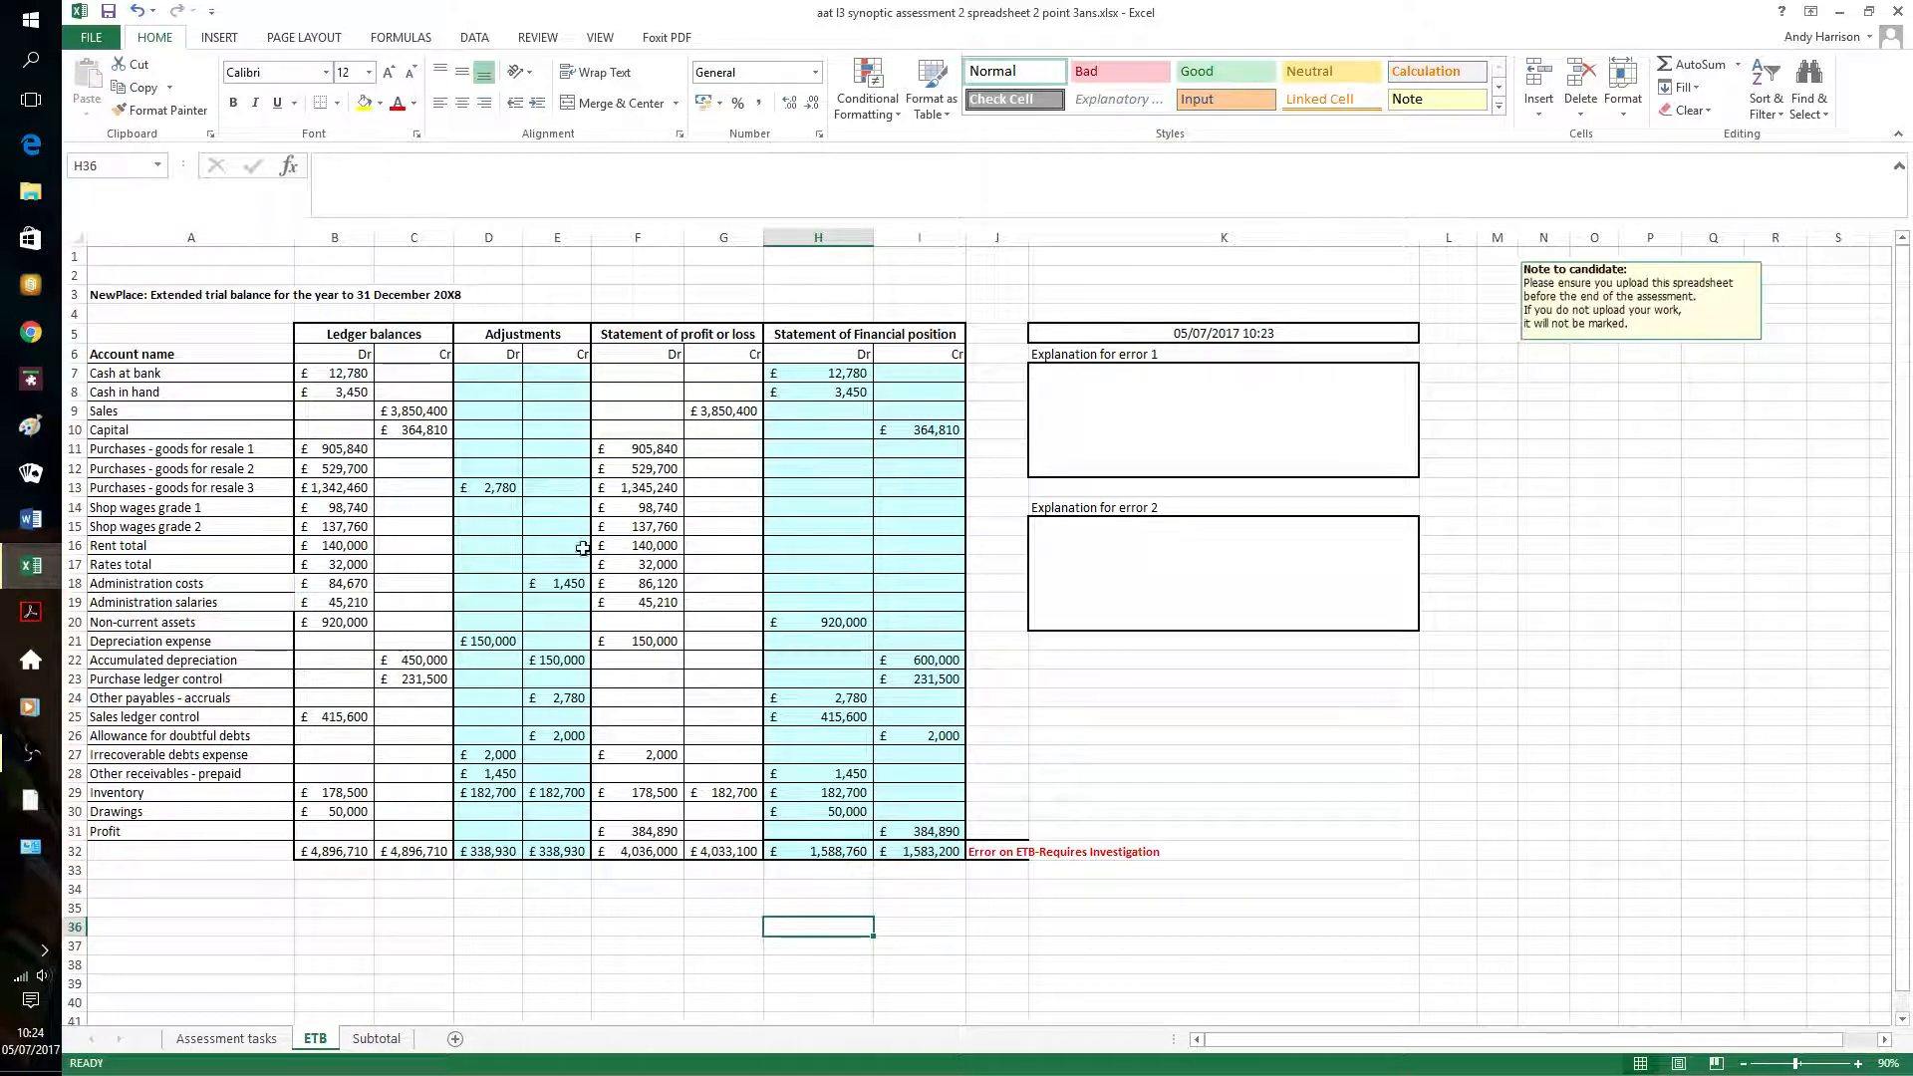
Trace the precedents of the Administration costs formula in F18 to audit how it is calculated
click(636, 585)
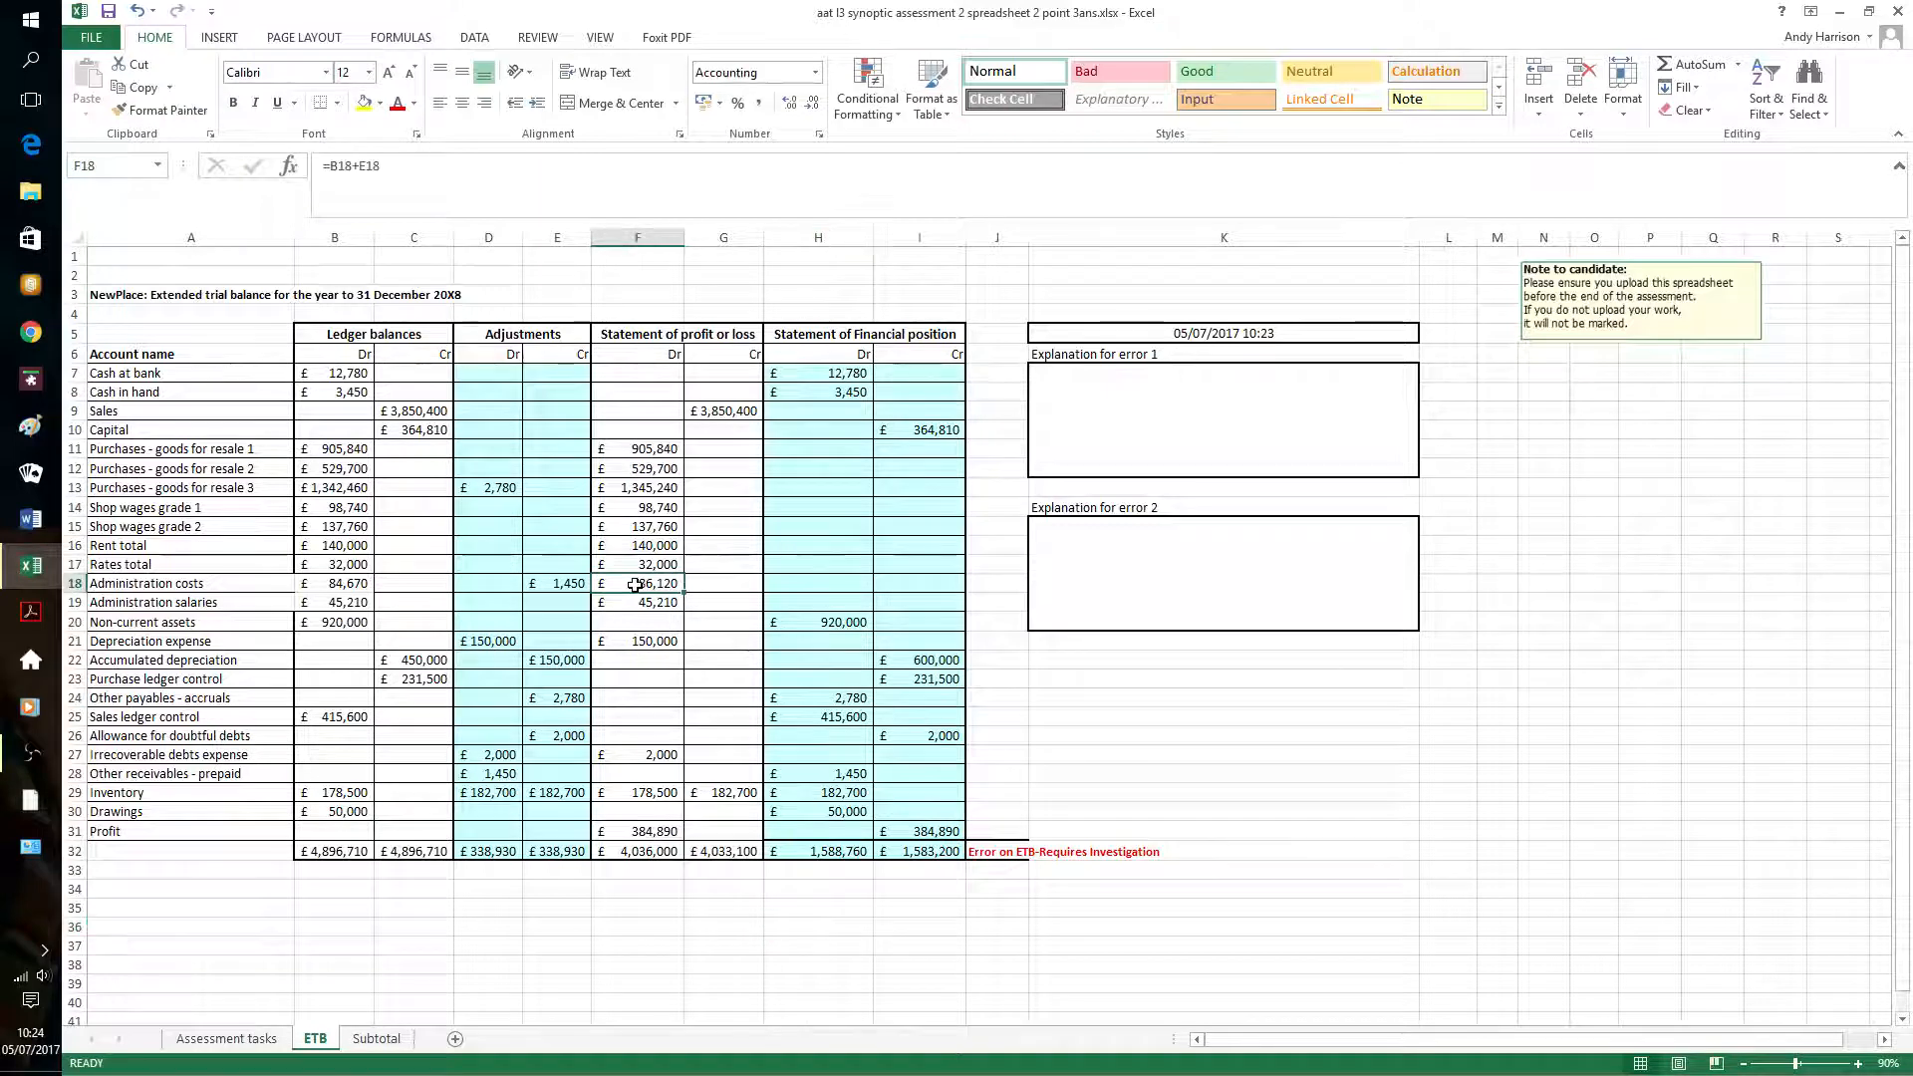
click(475, 39)
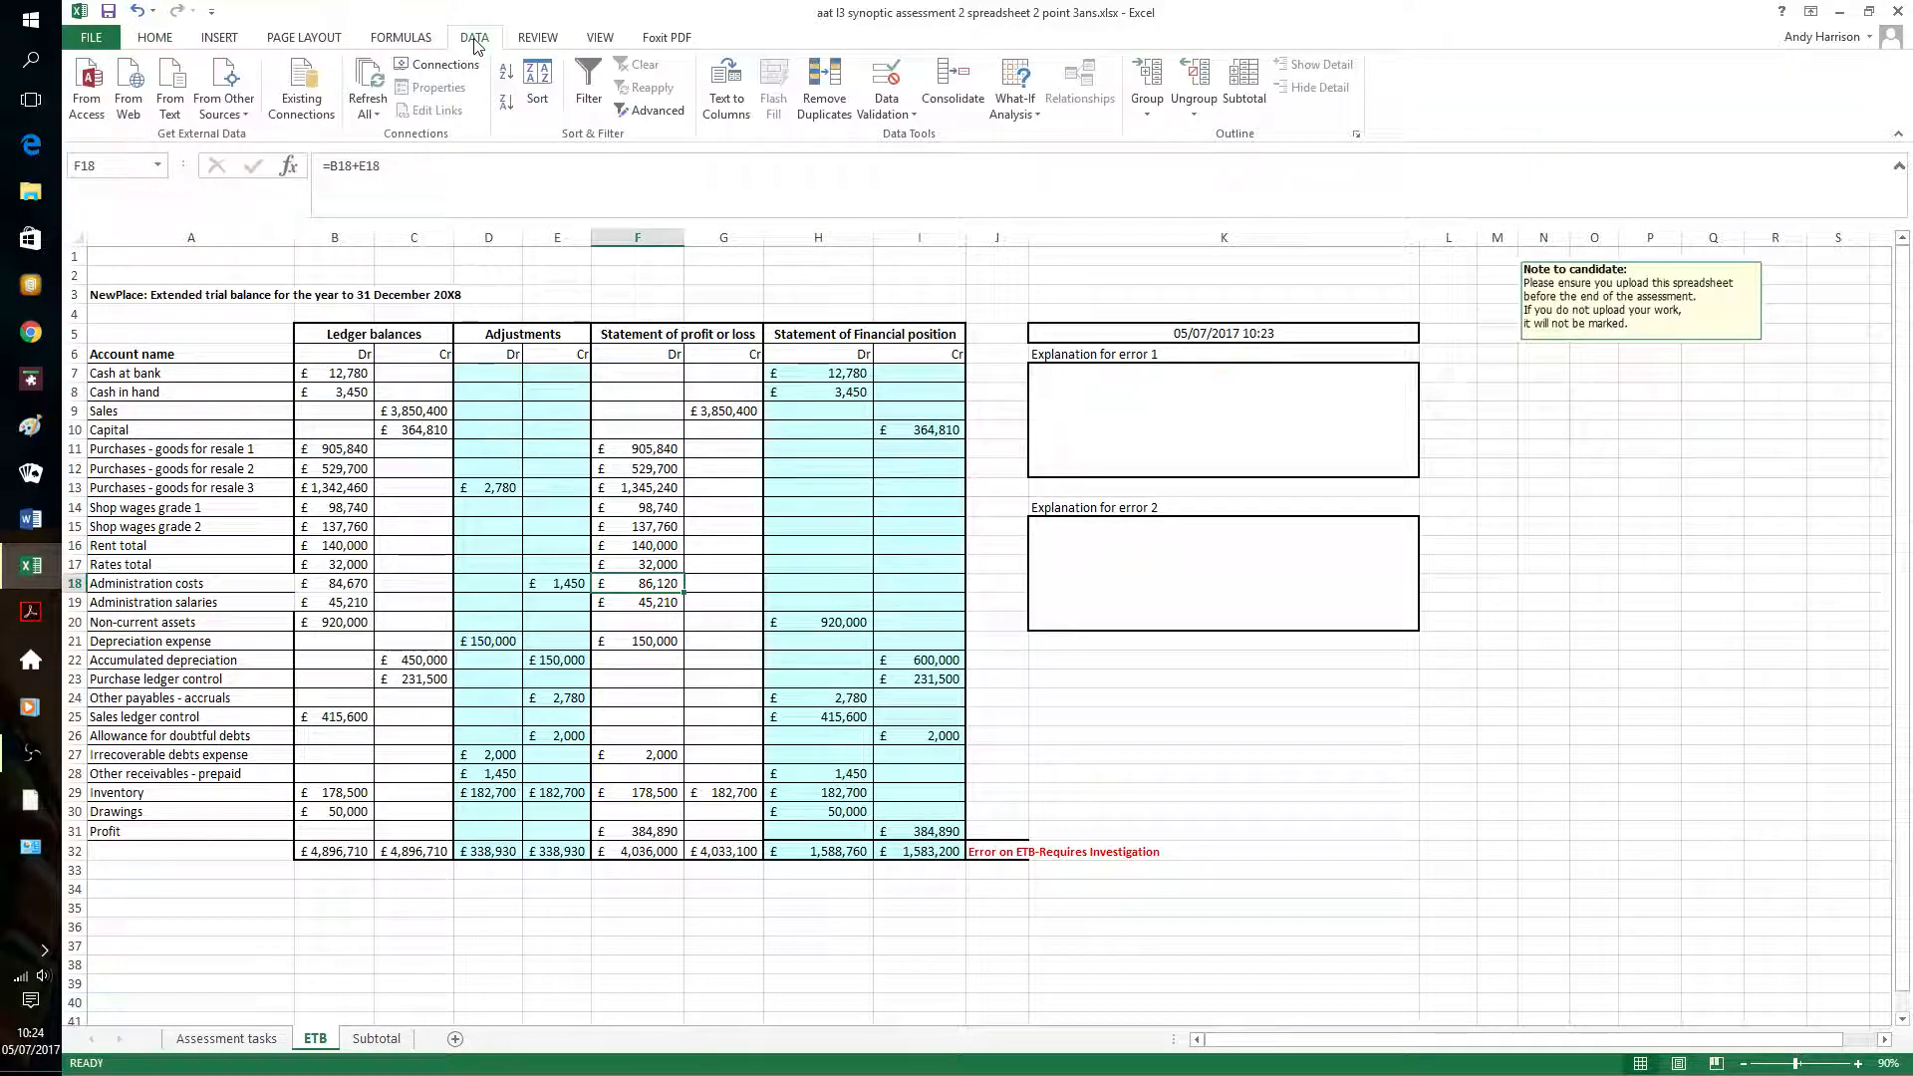
click(543, 40)
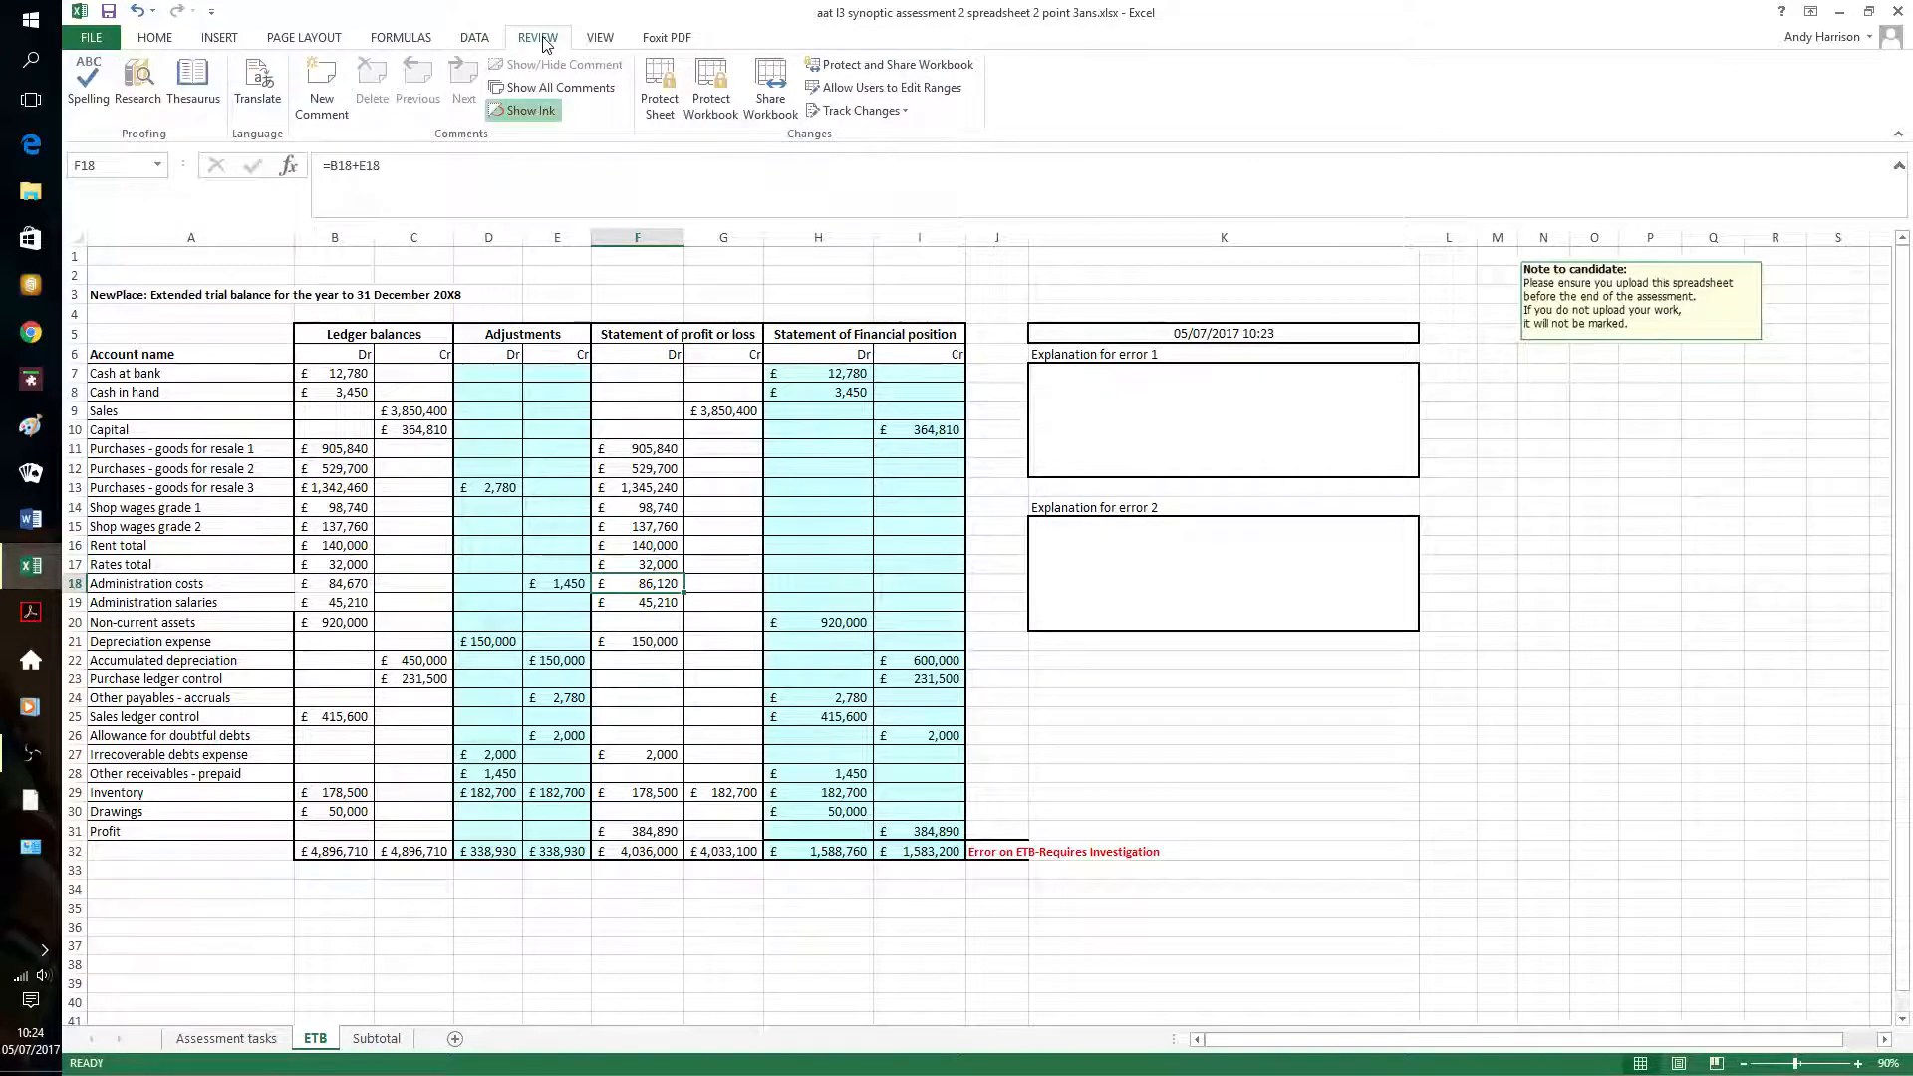
click(580, 40)
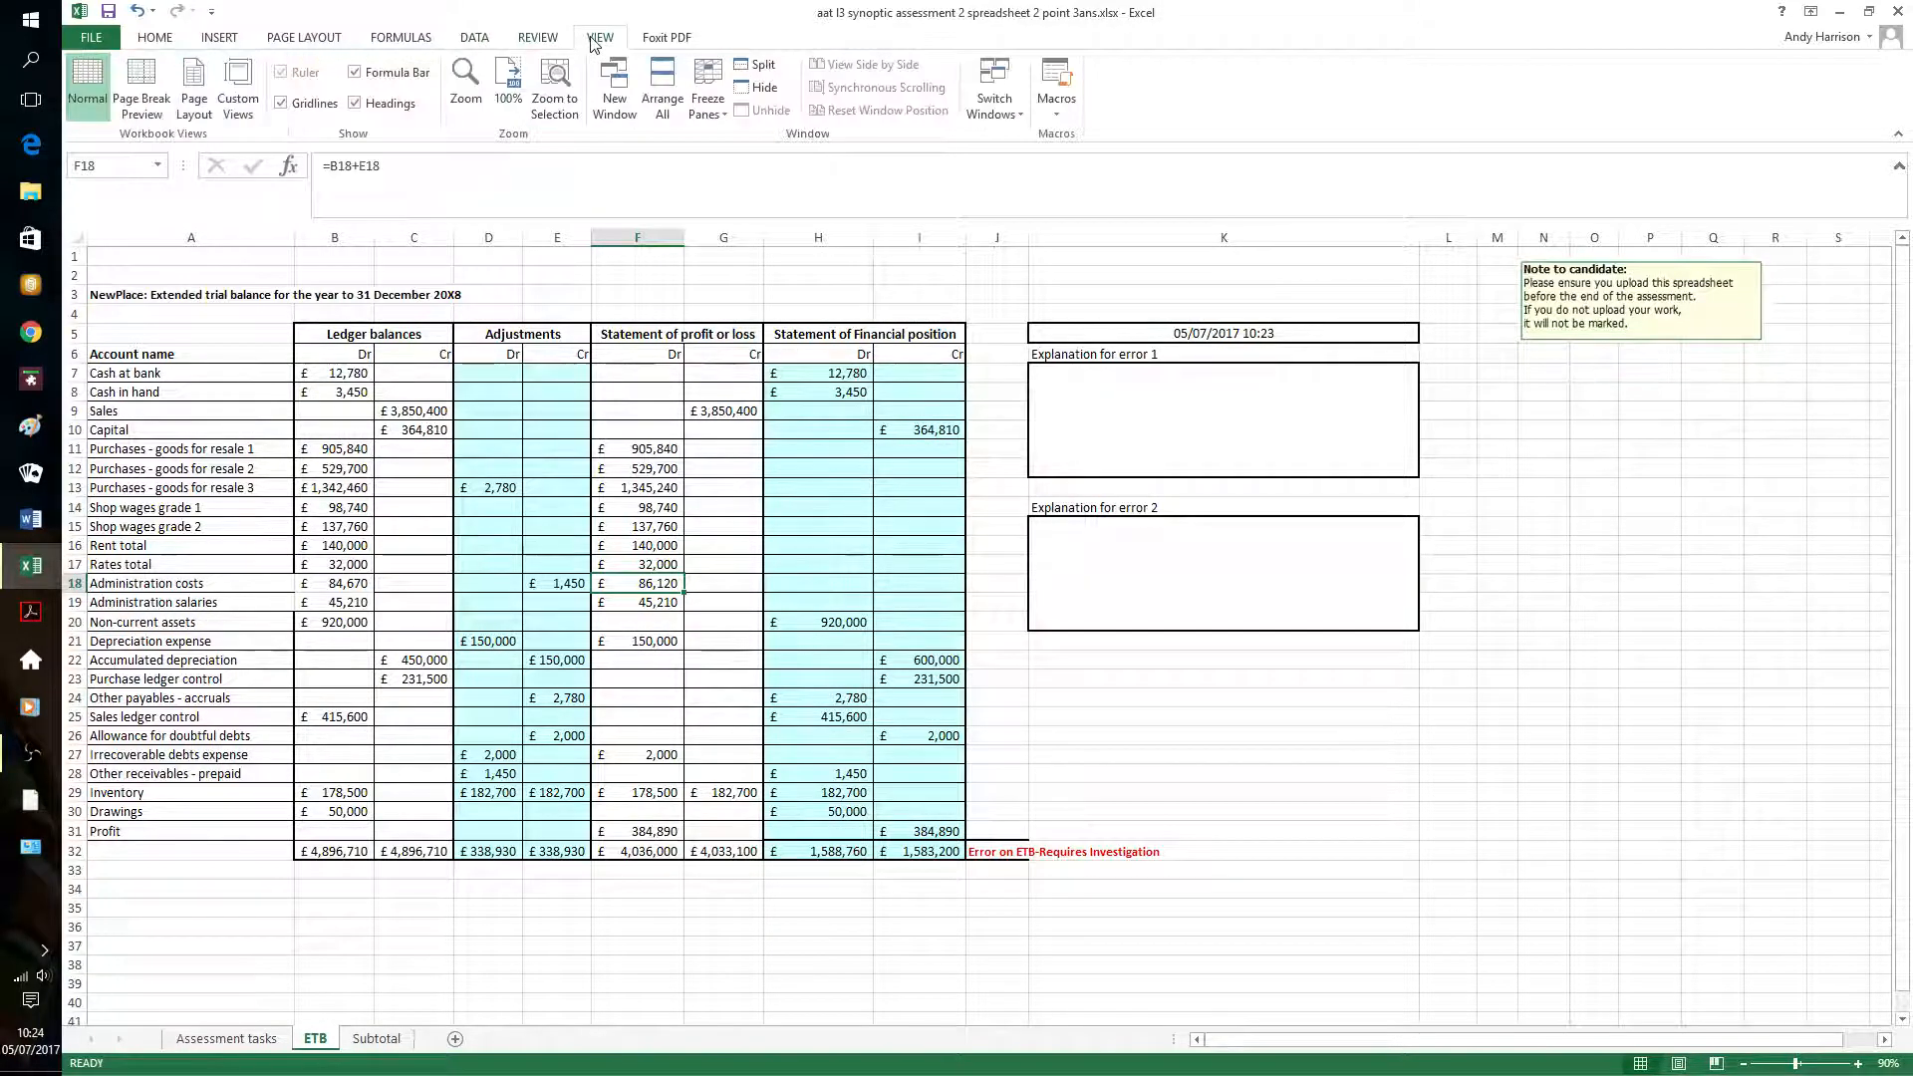
click(544, 40)
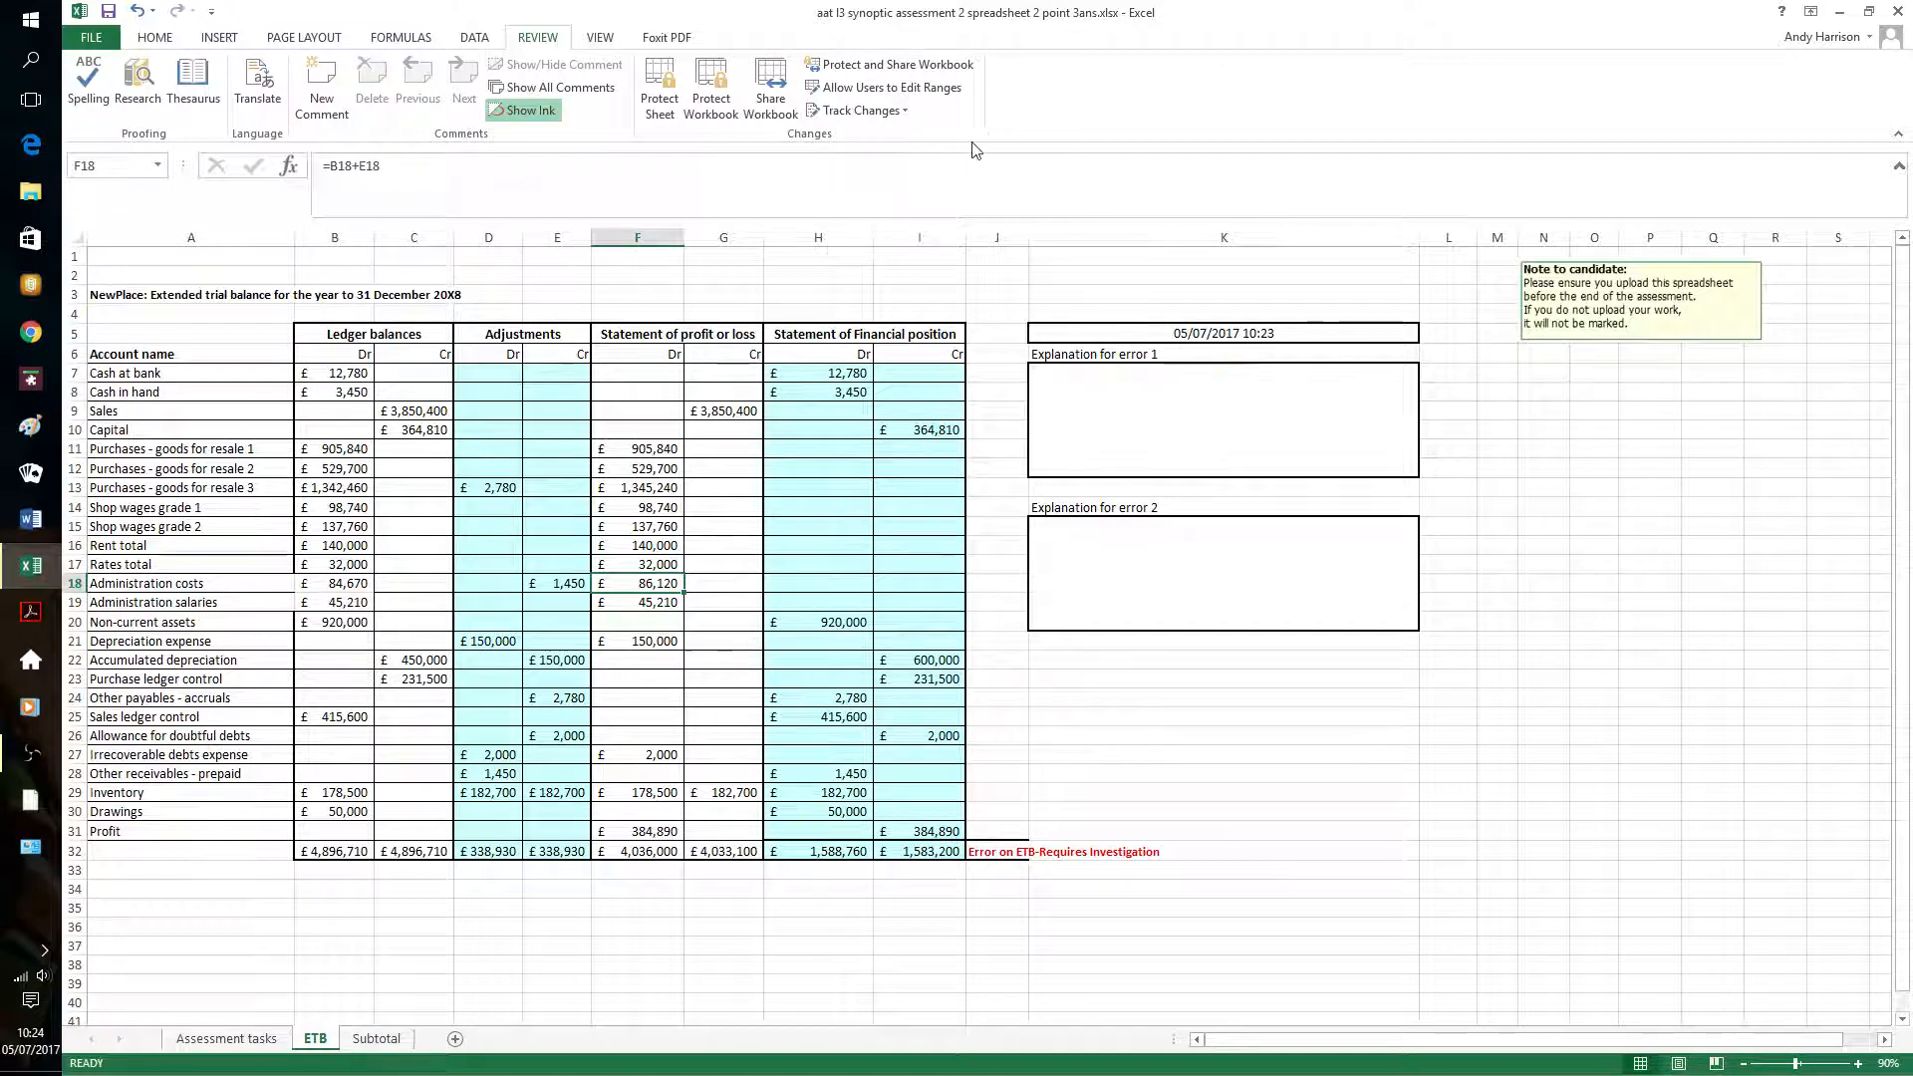
click(907, 112)
click(907, 112)
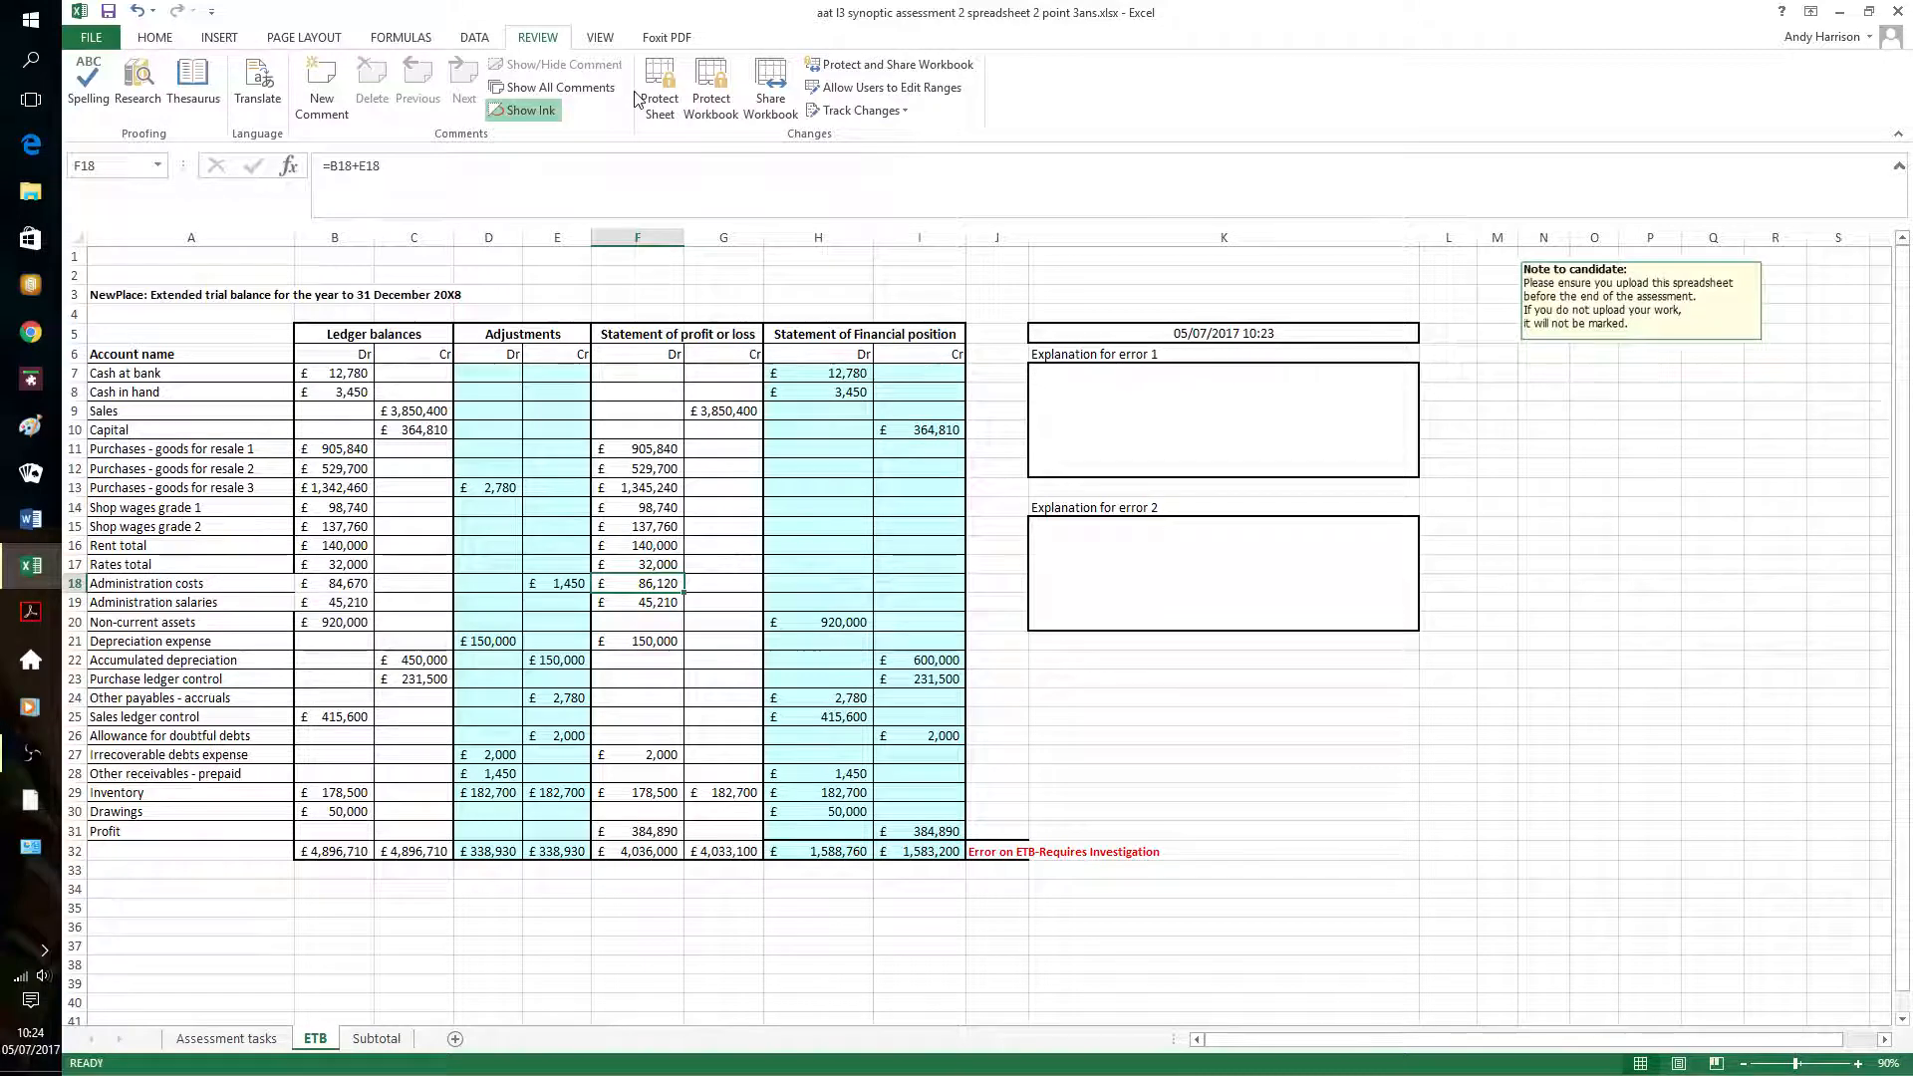
click(161, 40)
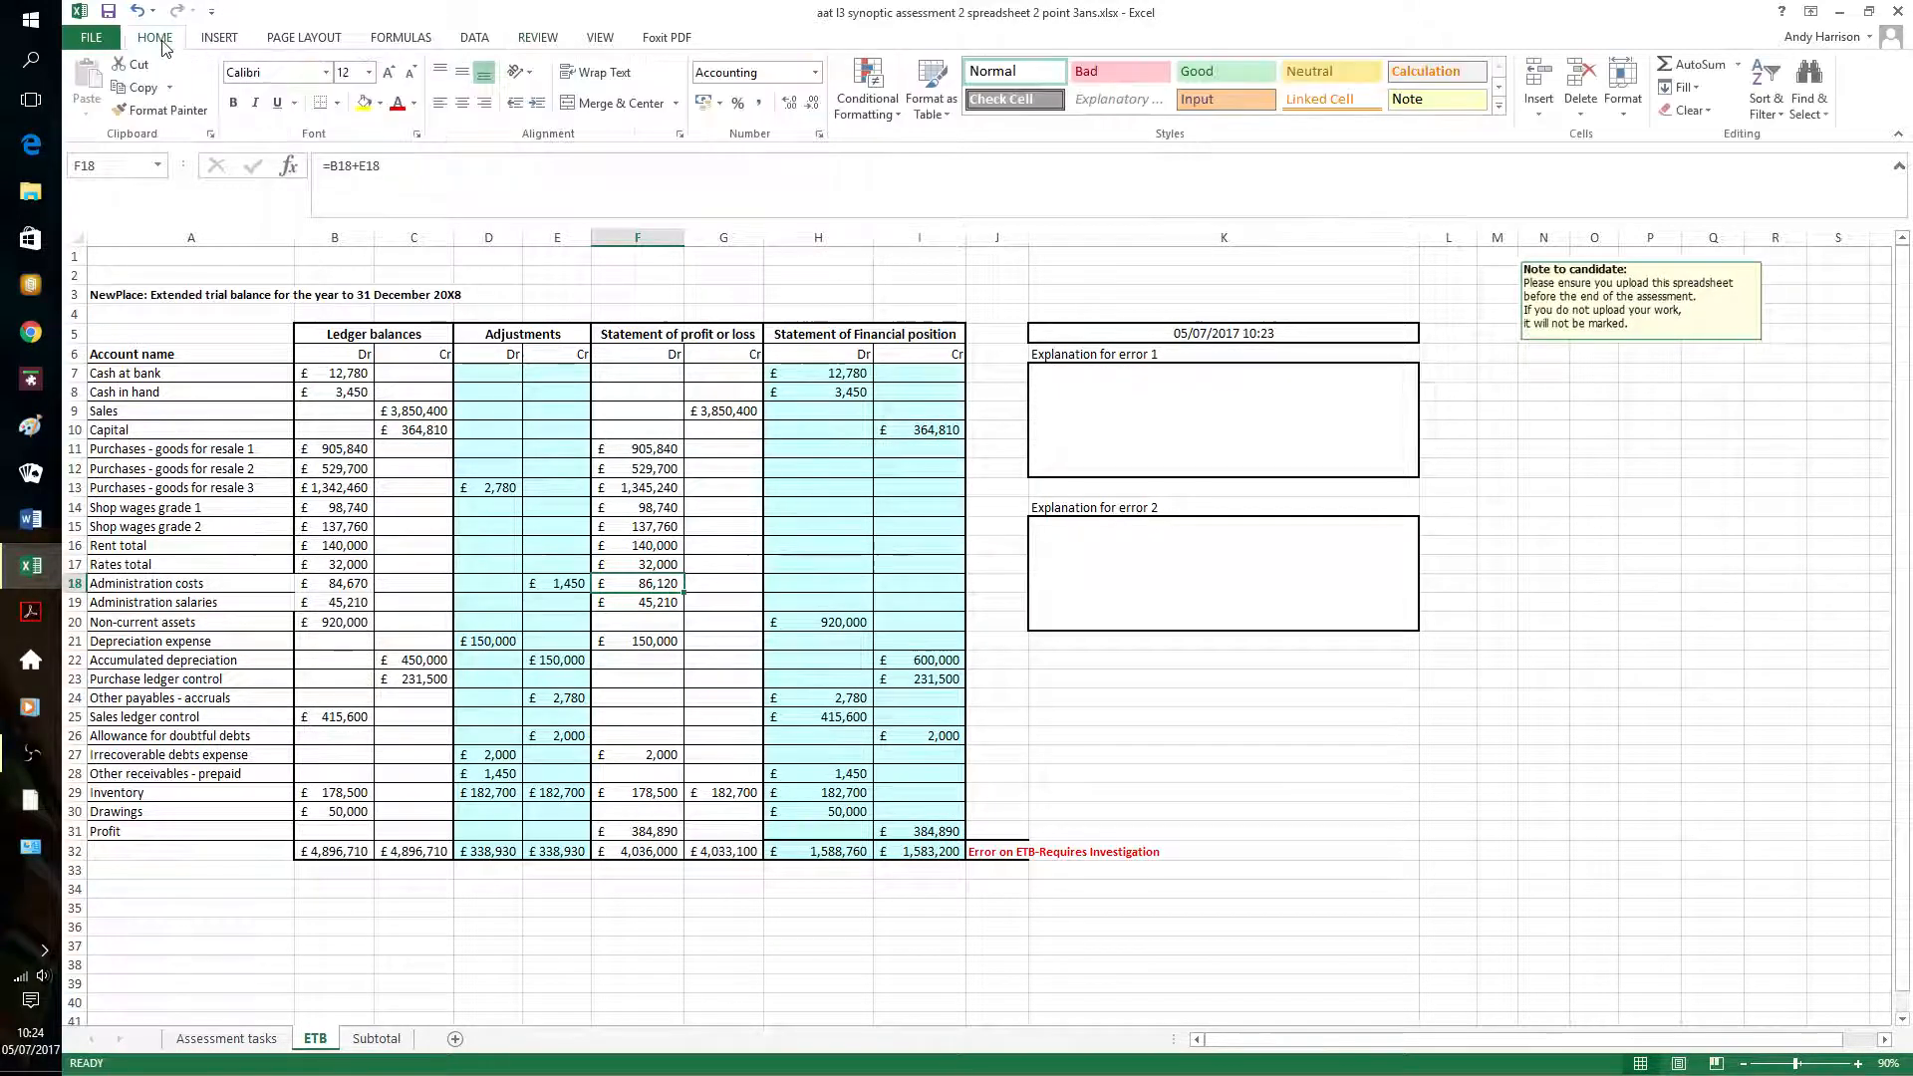
click(477, 41)
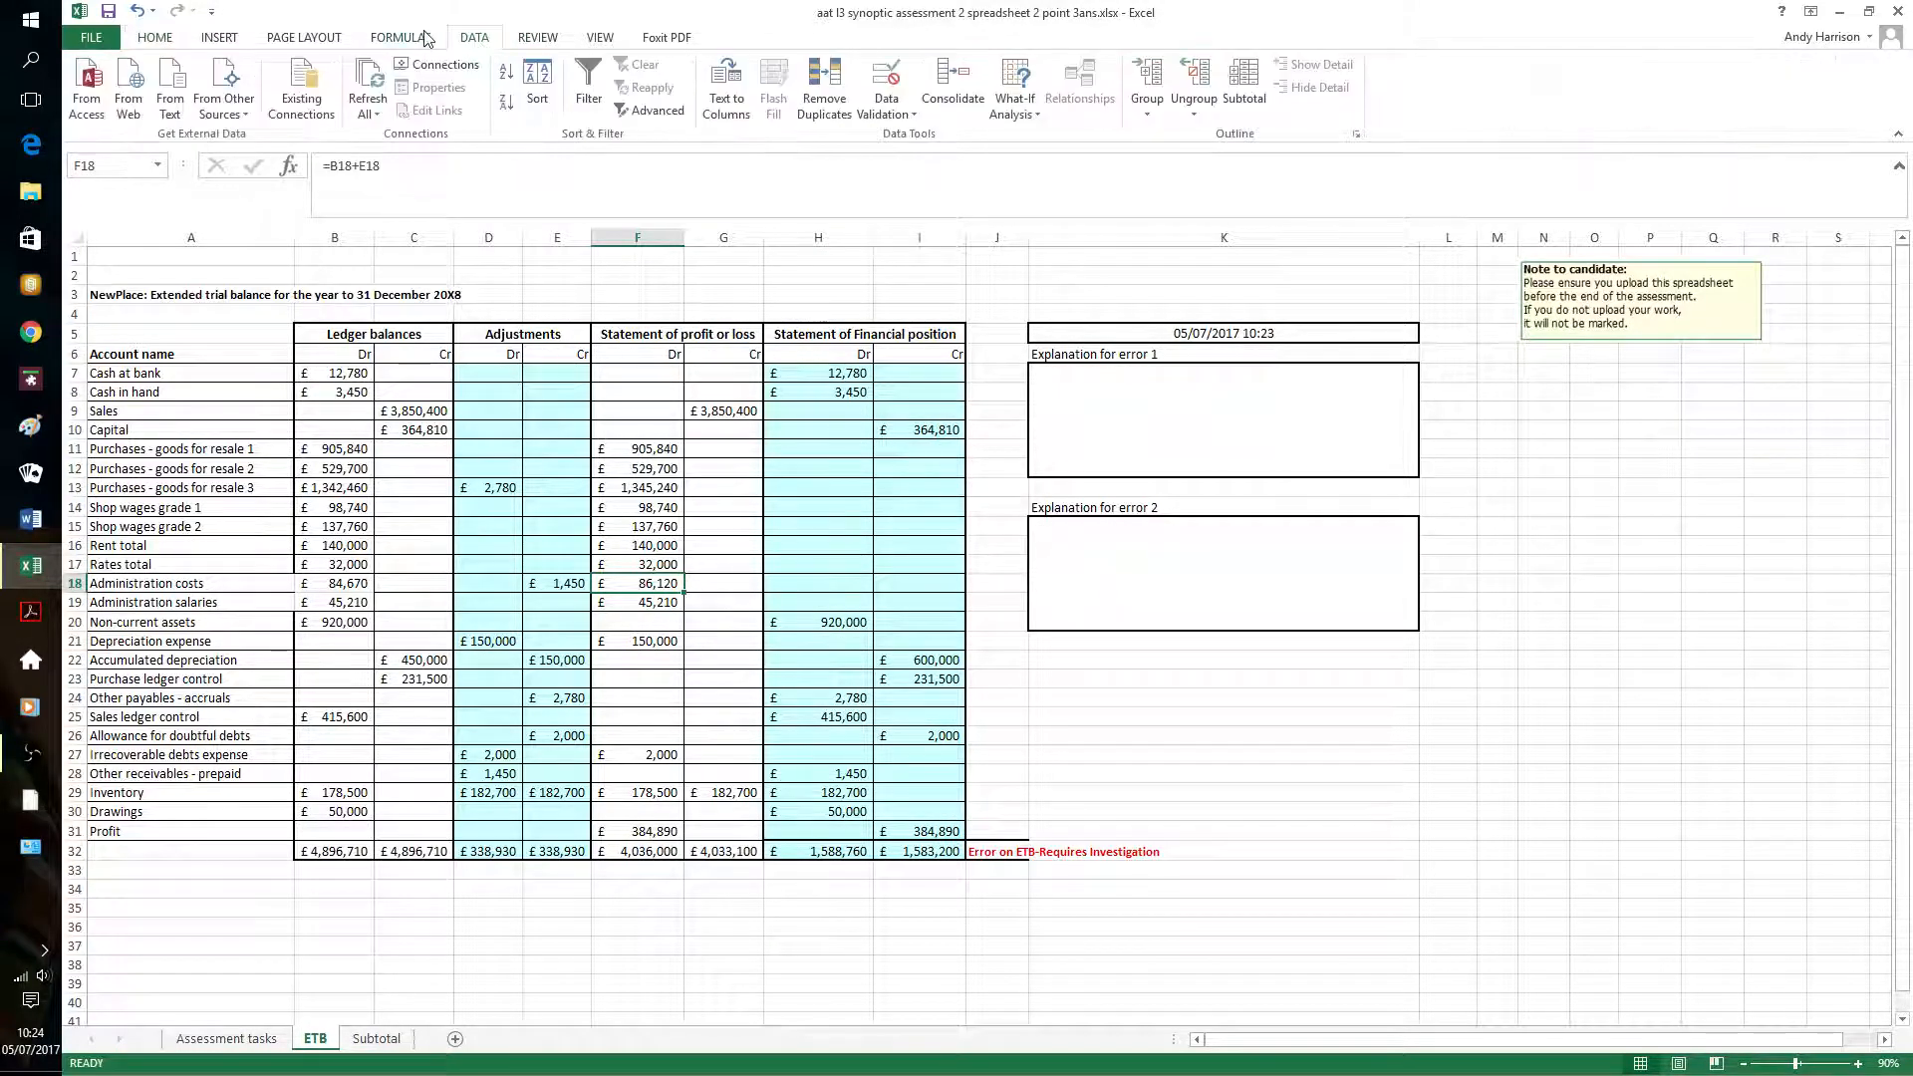
click(426, 38)
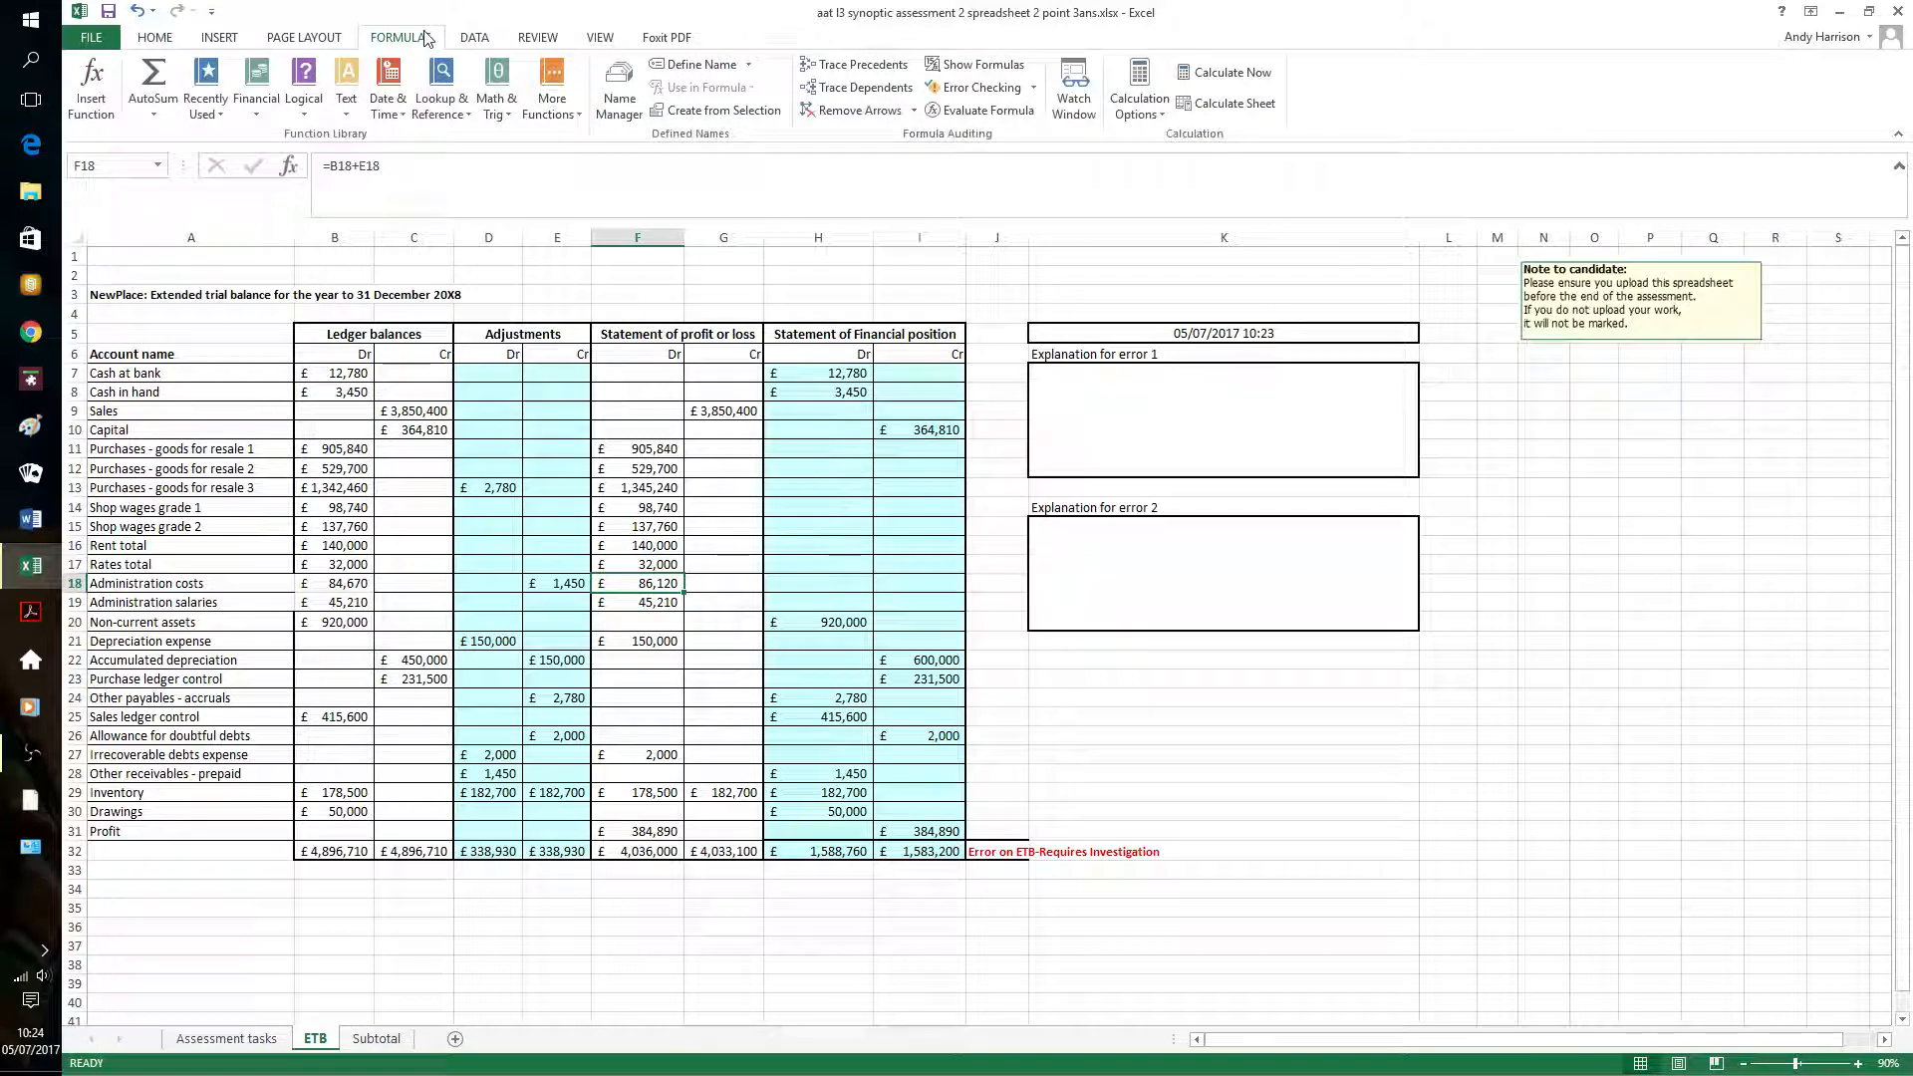
click(893, 73)
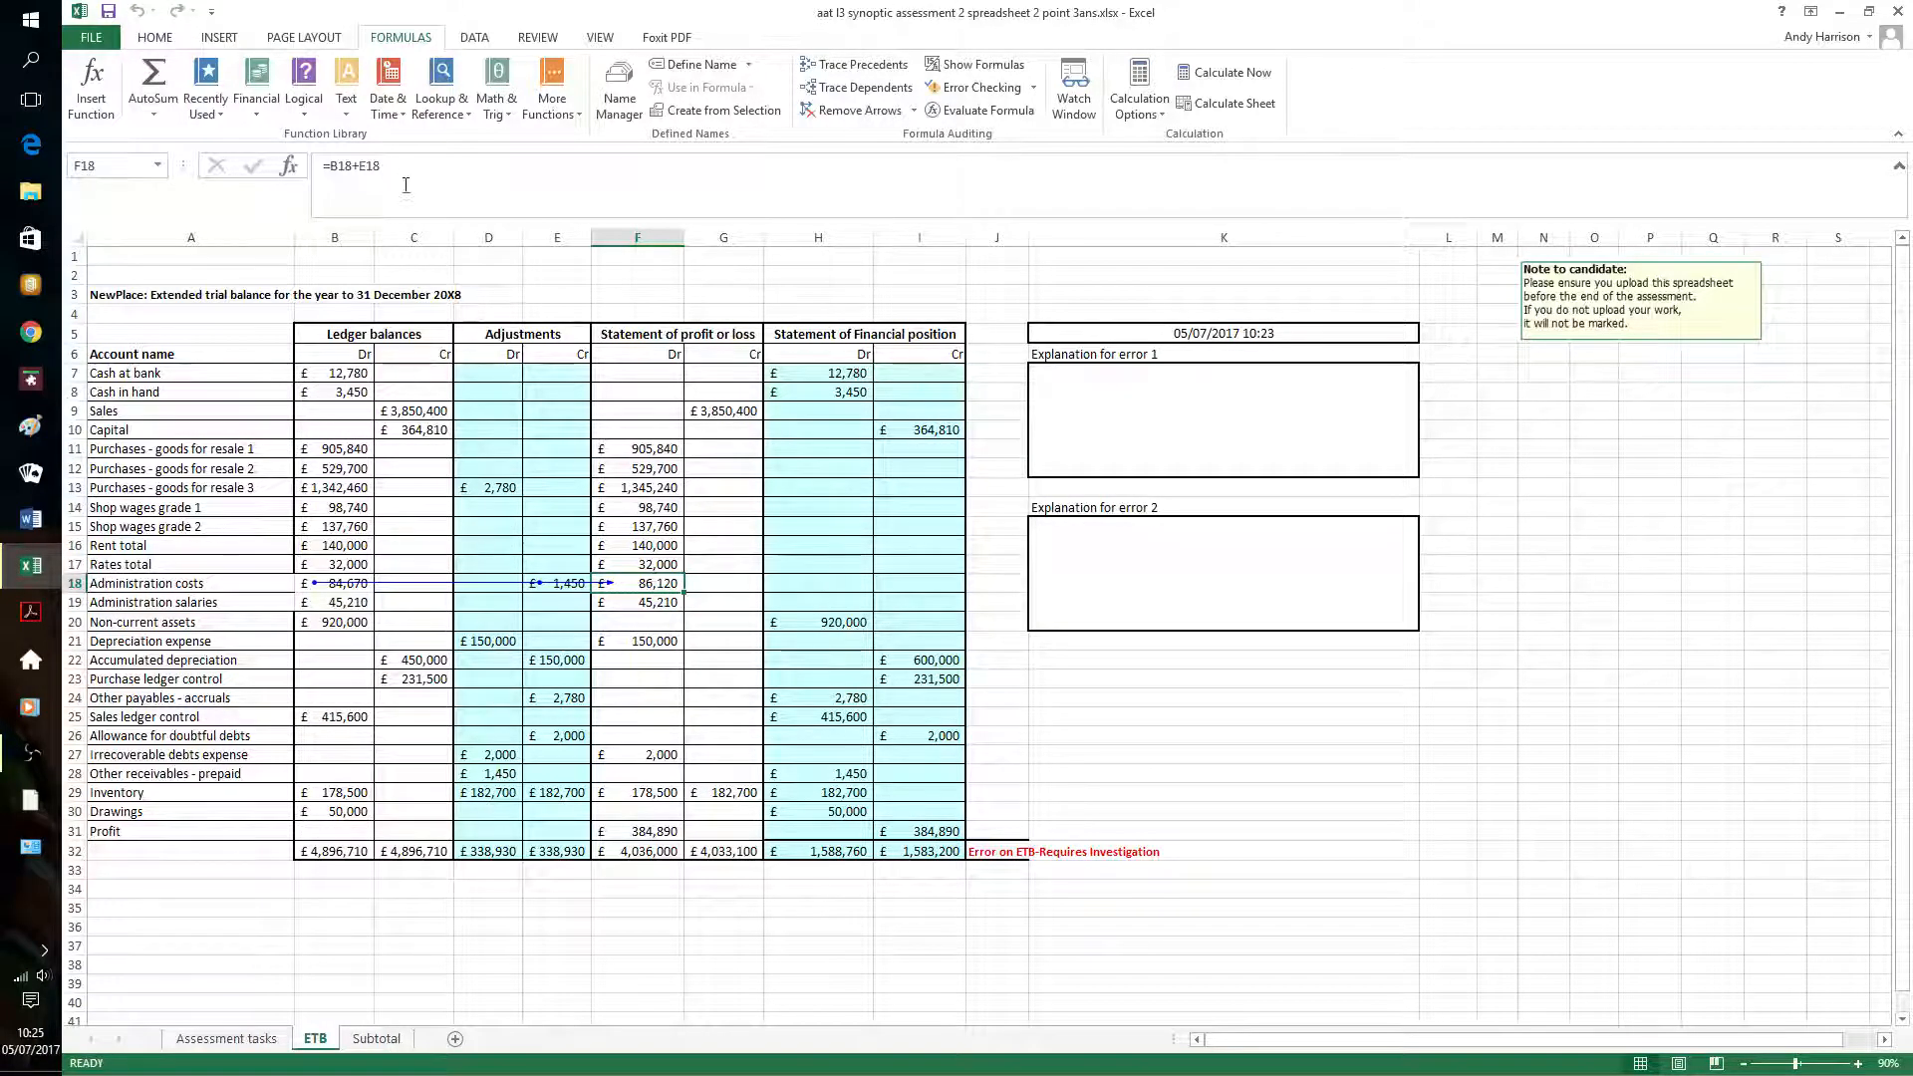
Correct the Administration costs formula in F18 to =B18-E18 so the adjustment is subtracted
click(369, 171)
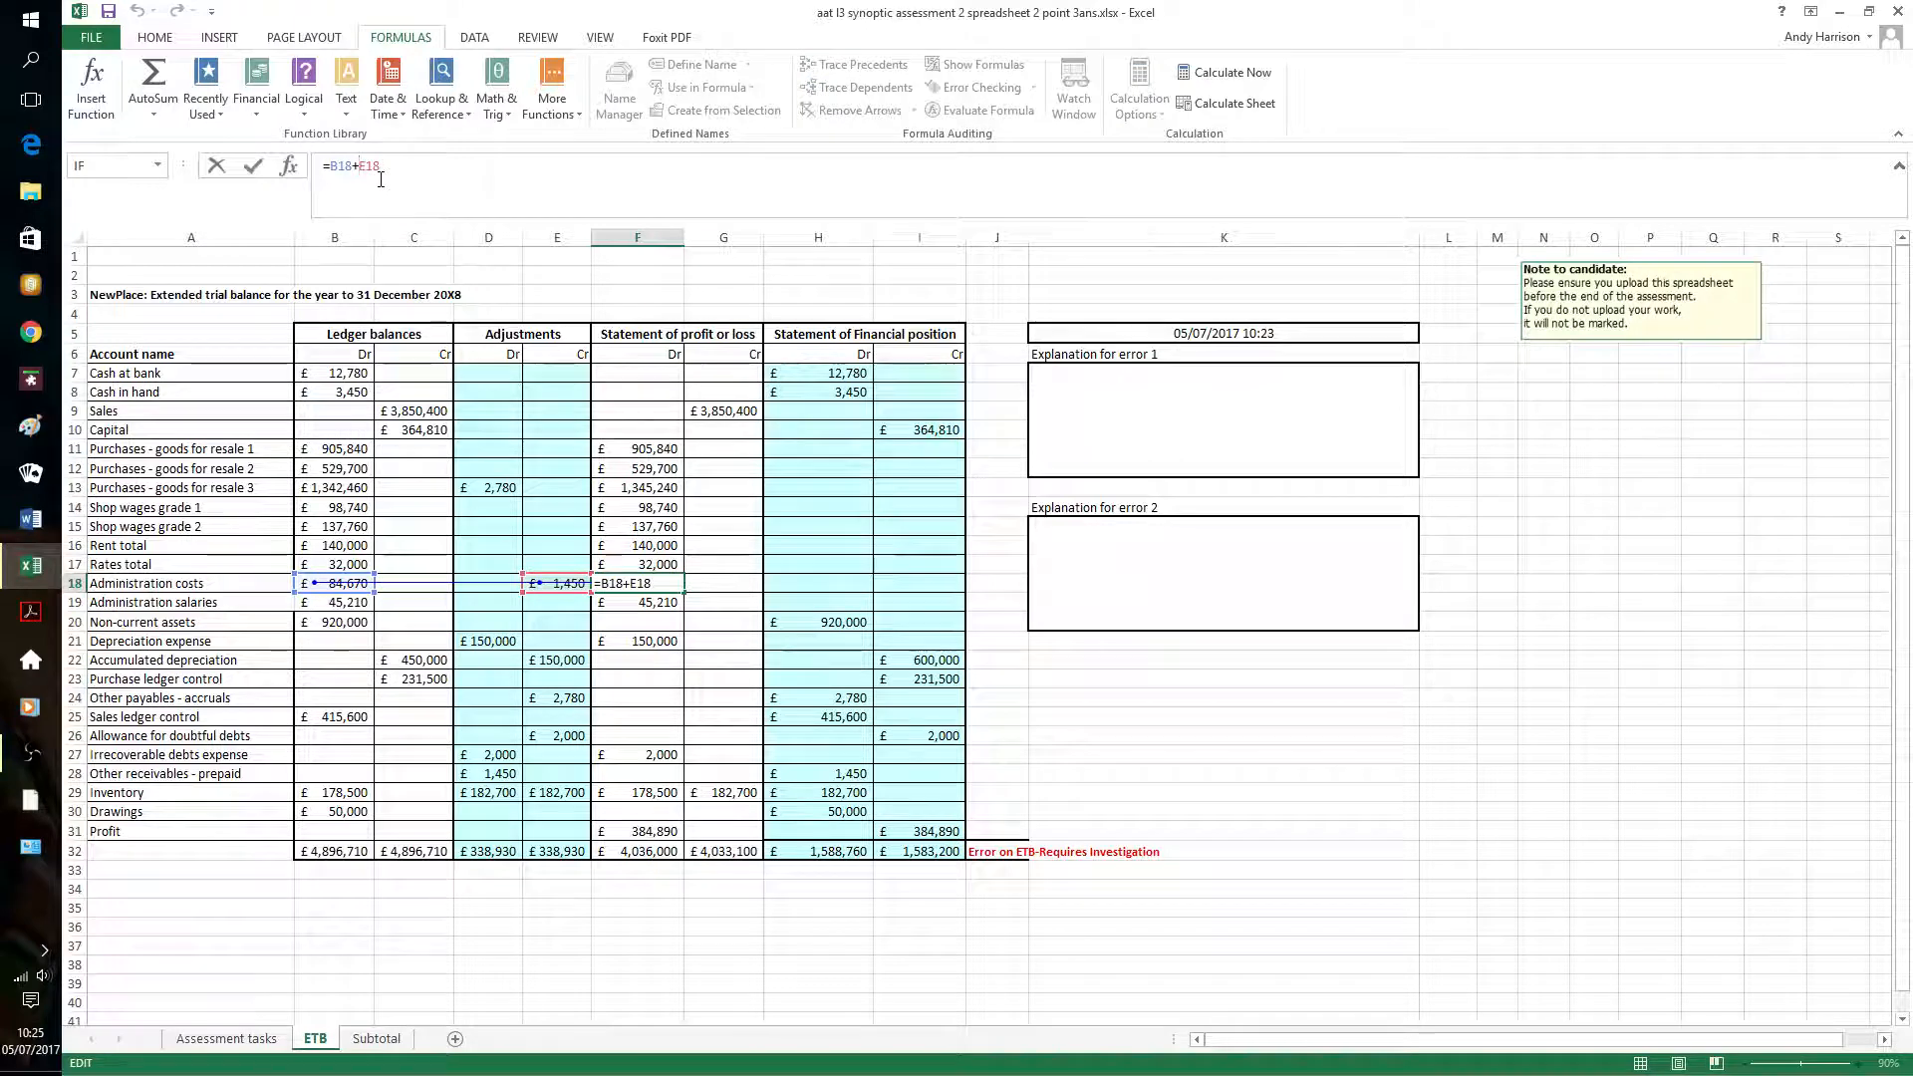
key(BackSpace)
text(-)
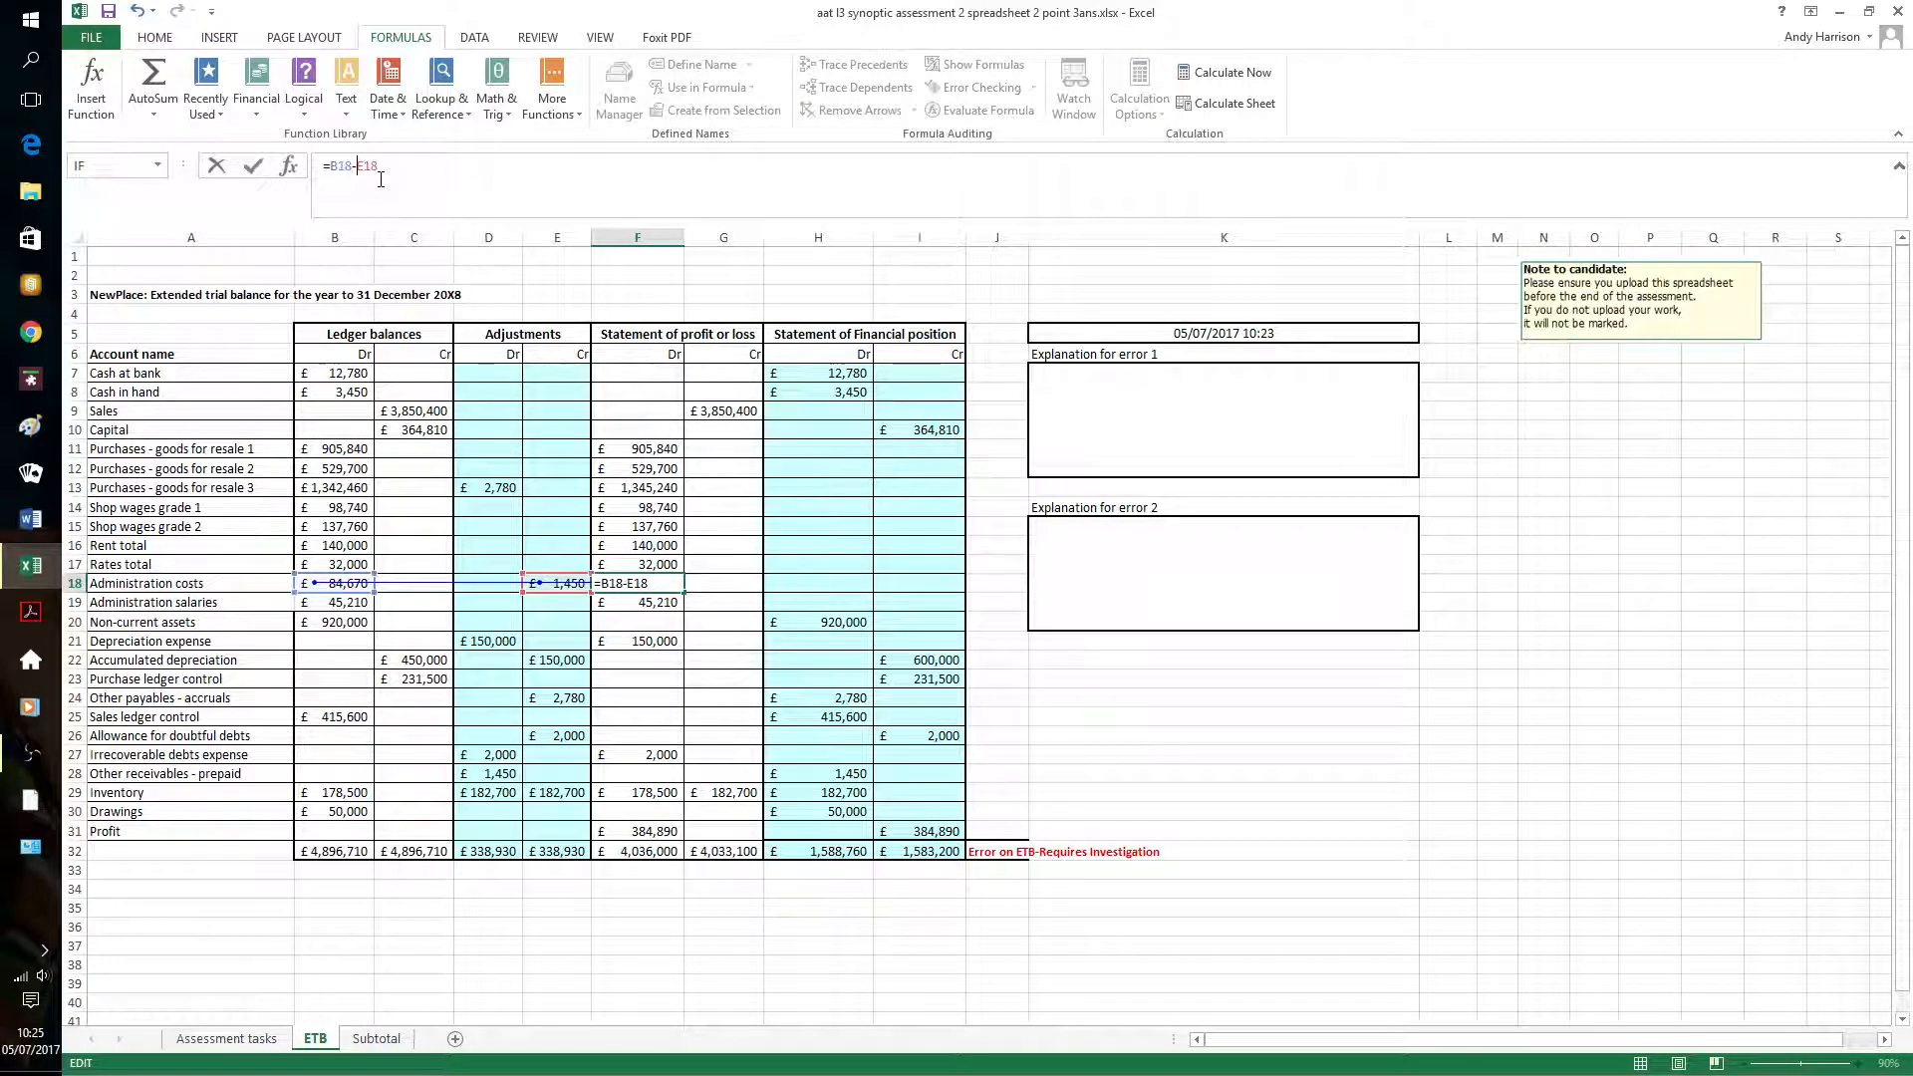
key(Return)
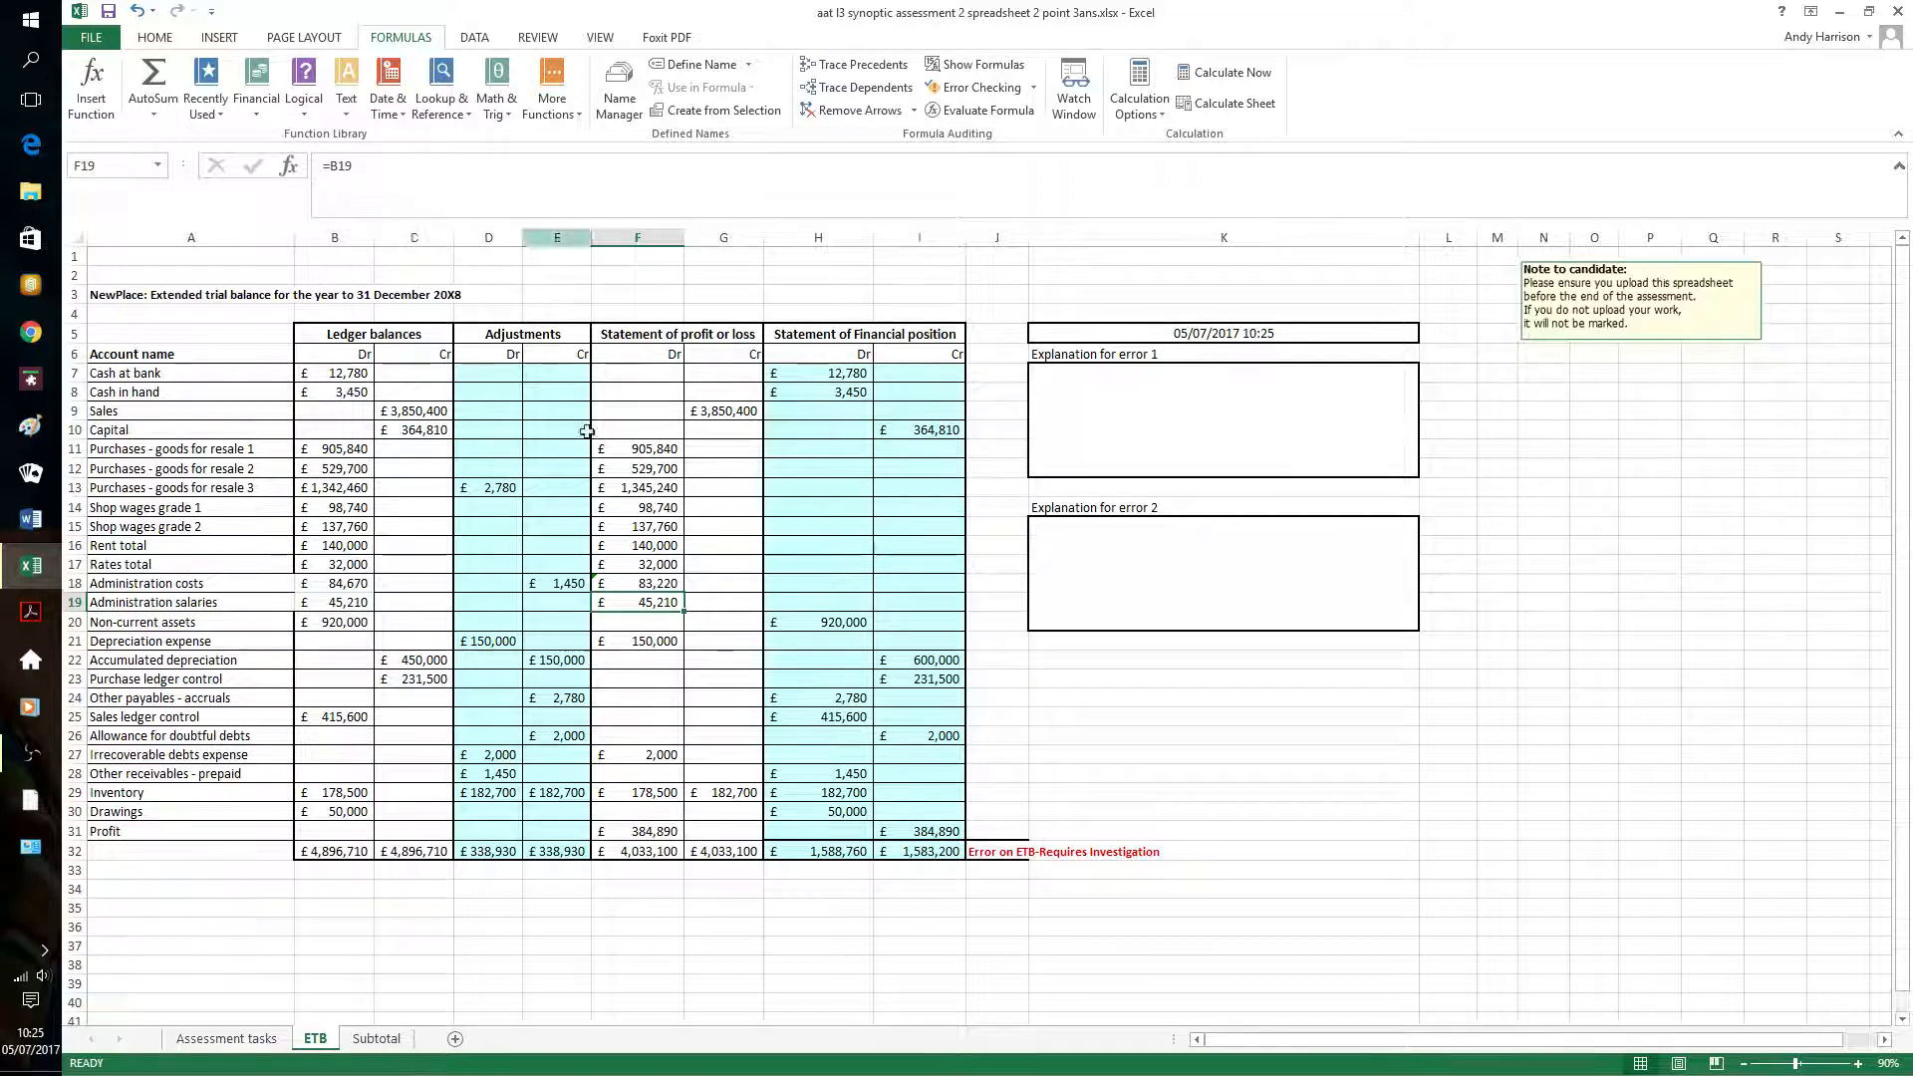
click(692, 905)
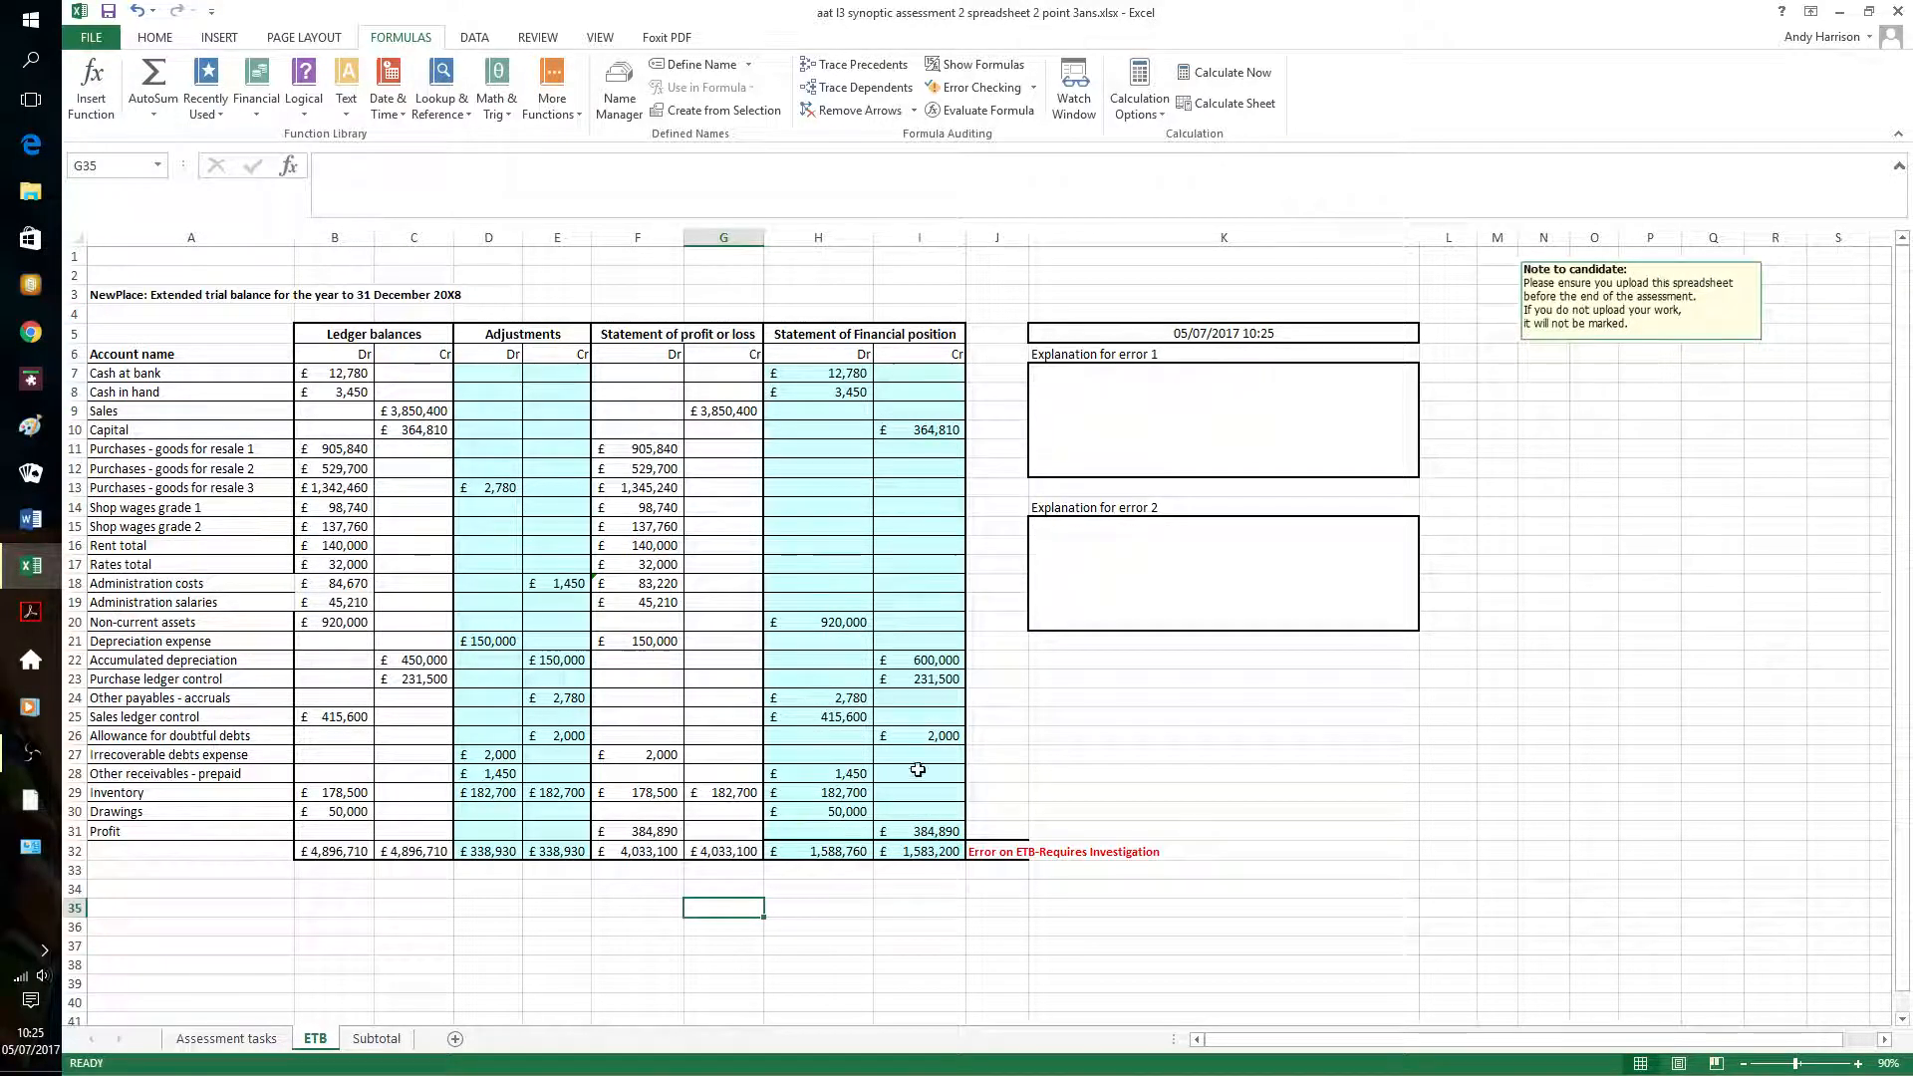
Move the Other payables - accruals figure to the credit side by clearing H24 and entering =E24 in I24
click(822, 699)
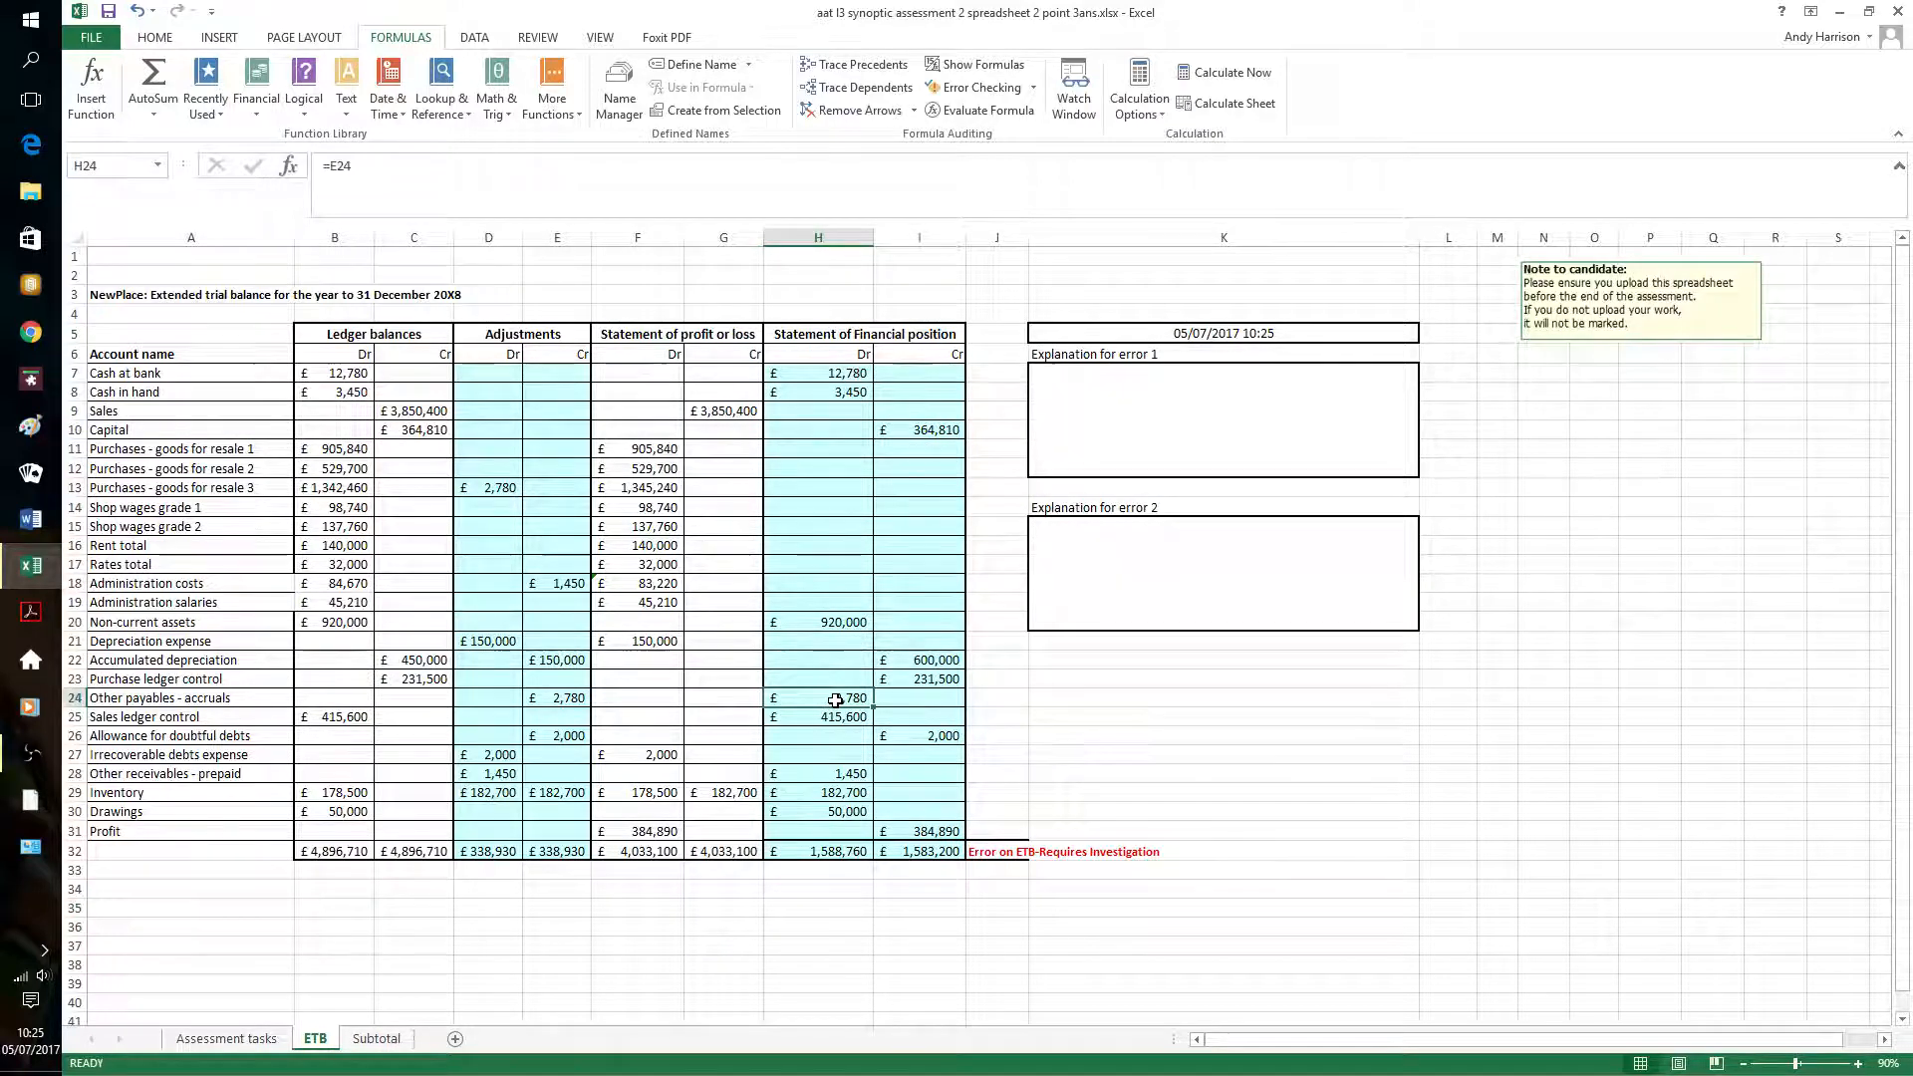
key(Delete)
key(Right)
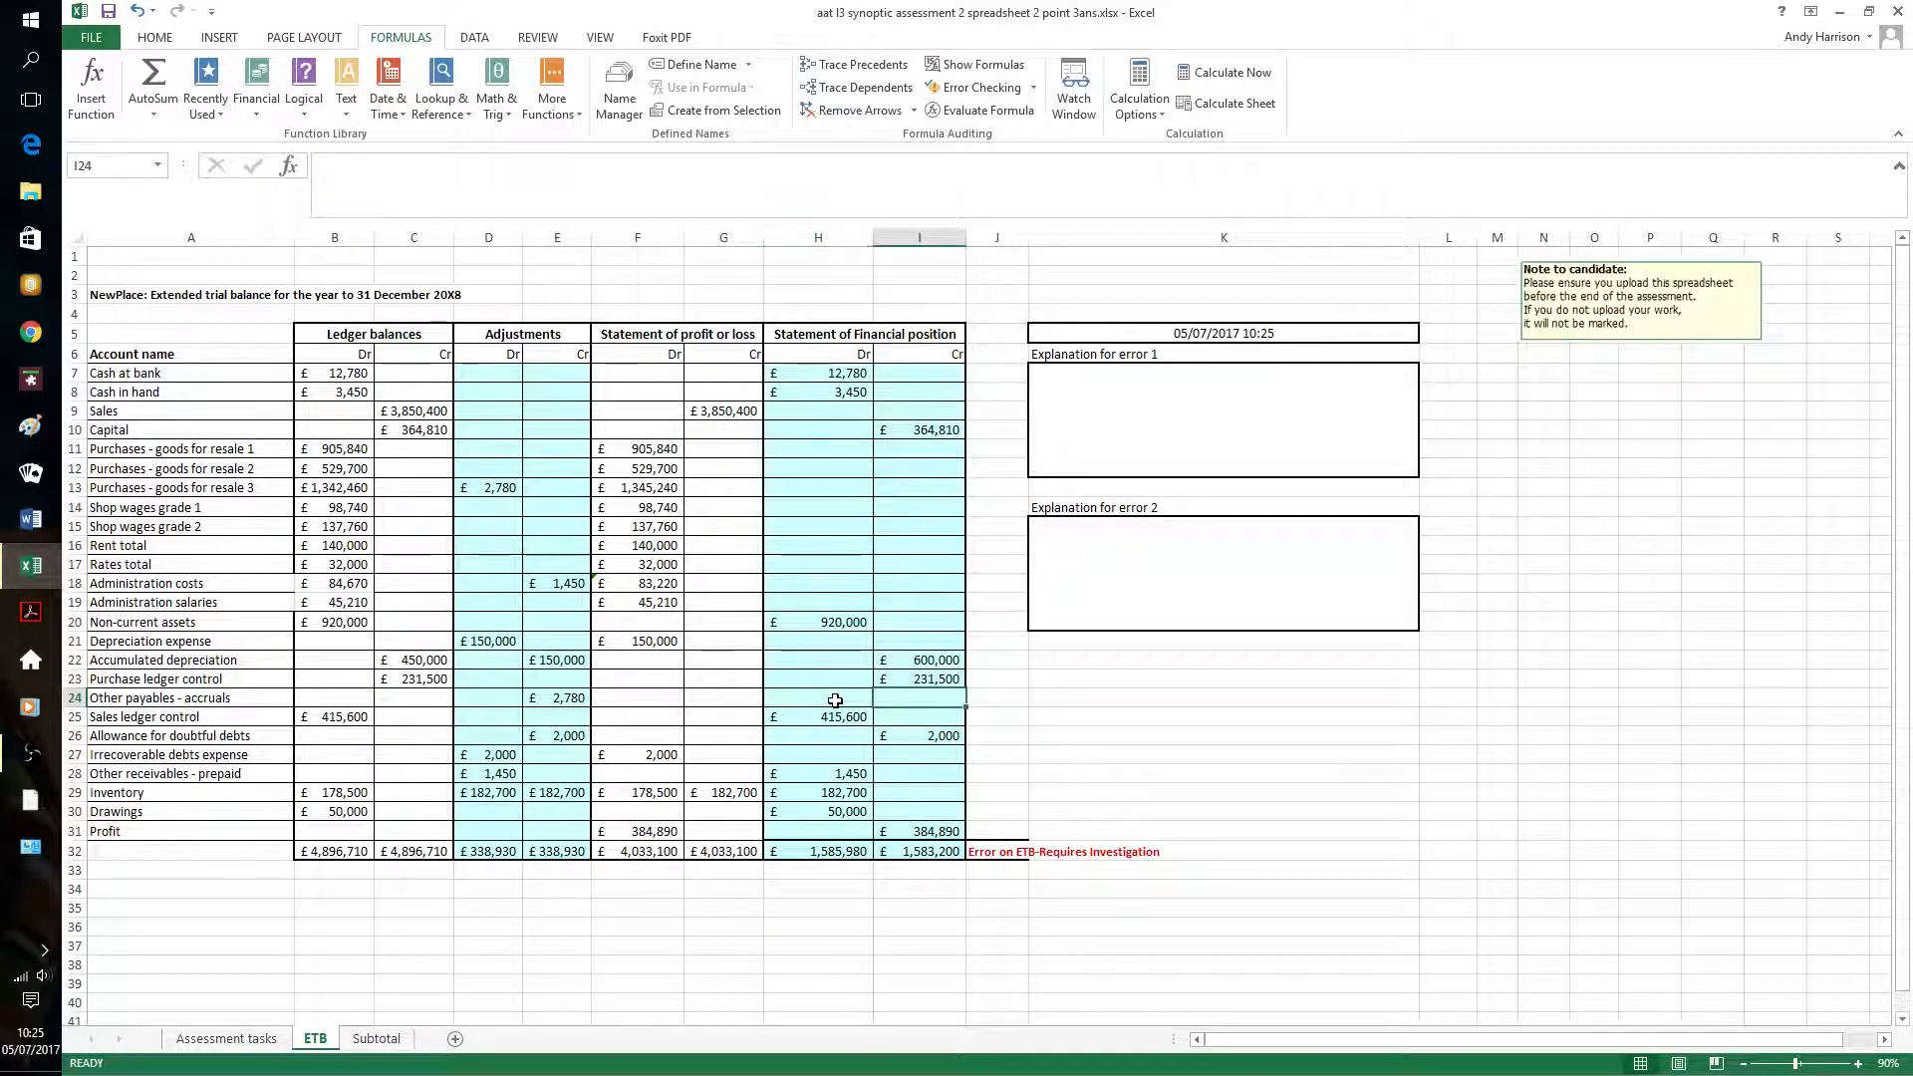
text(=)
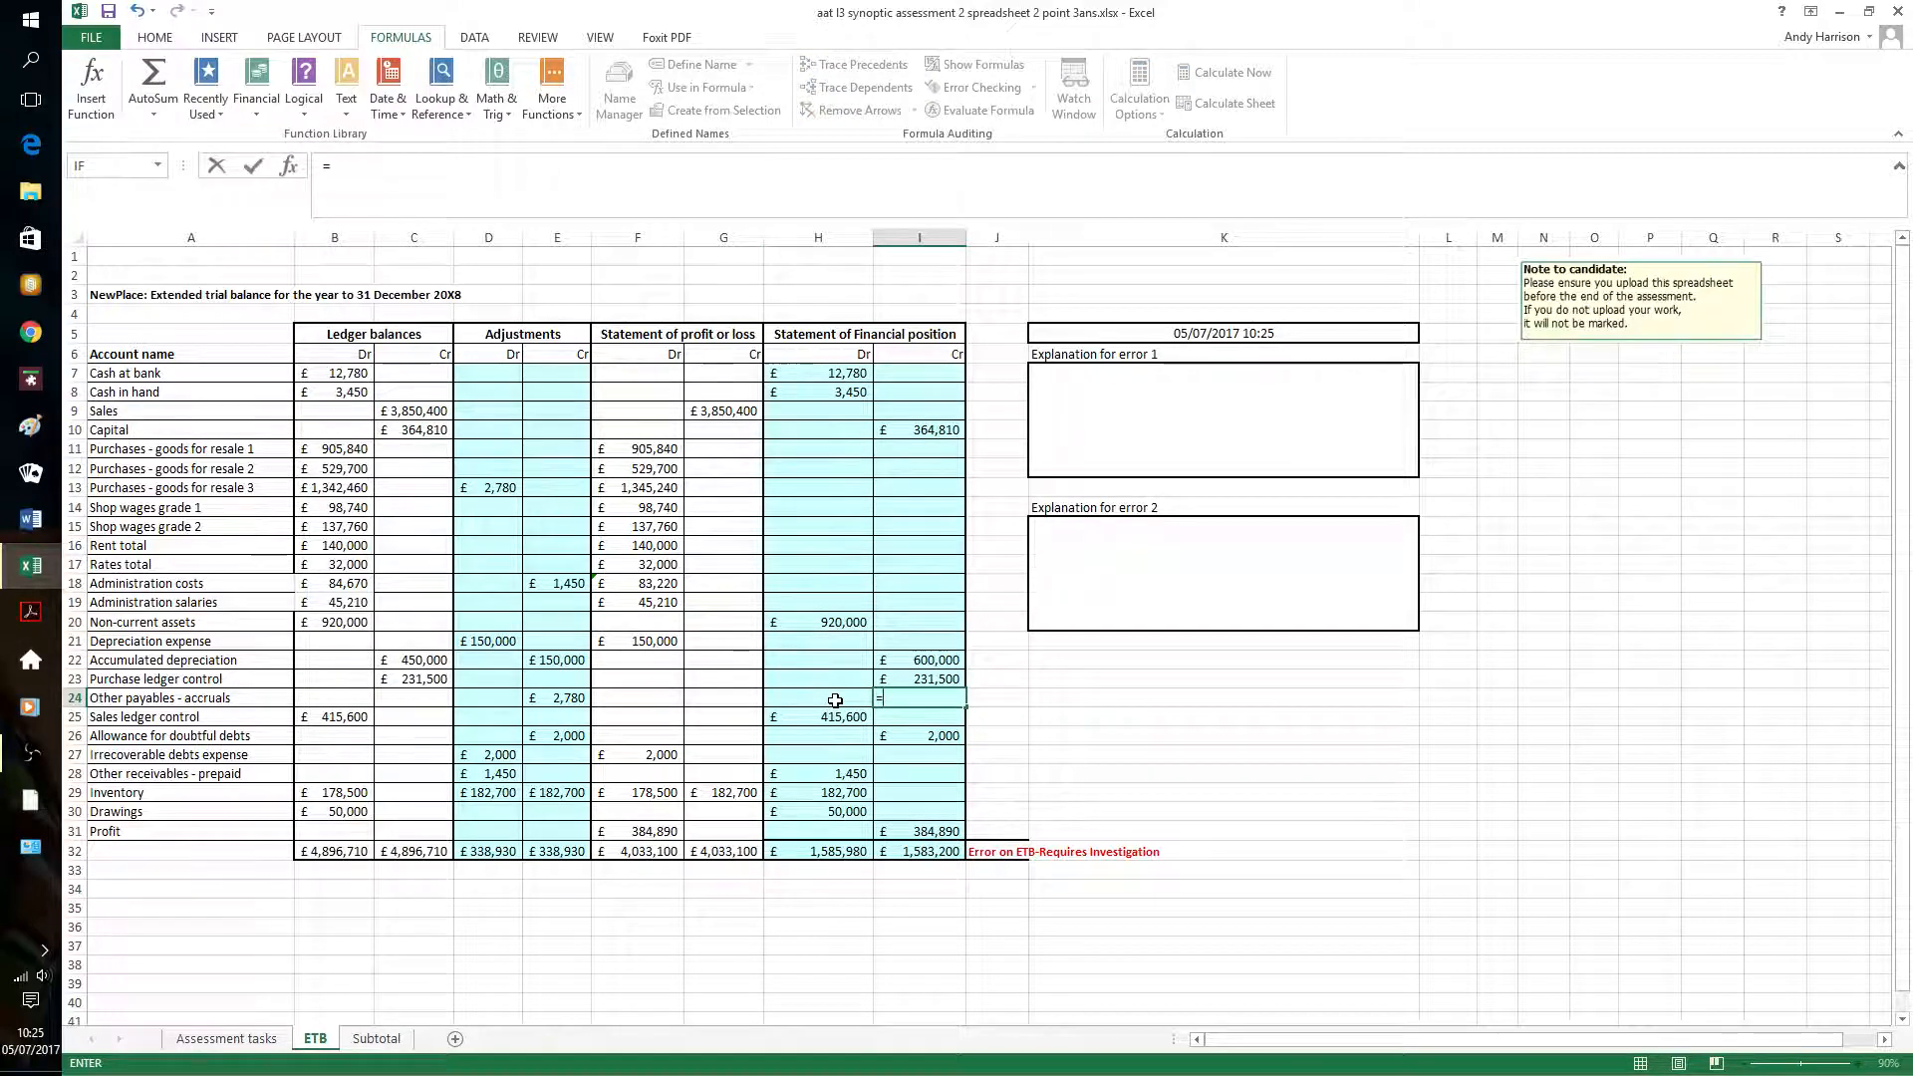
text(e24)
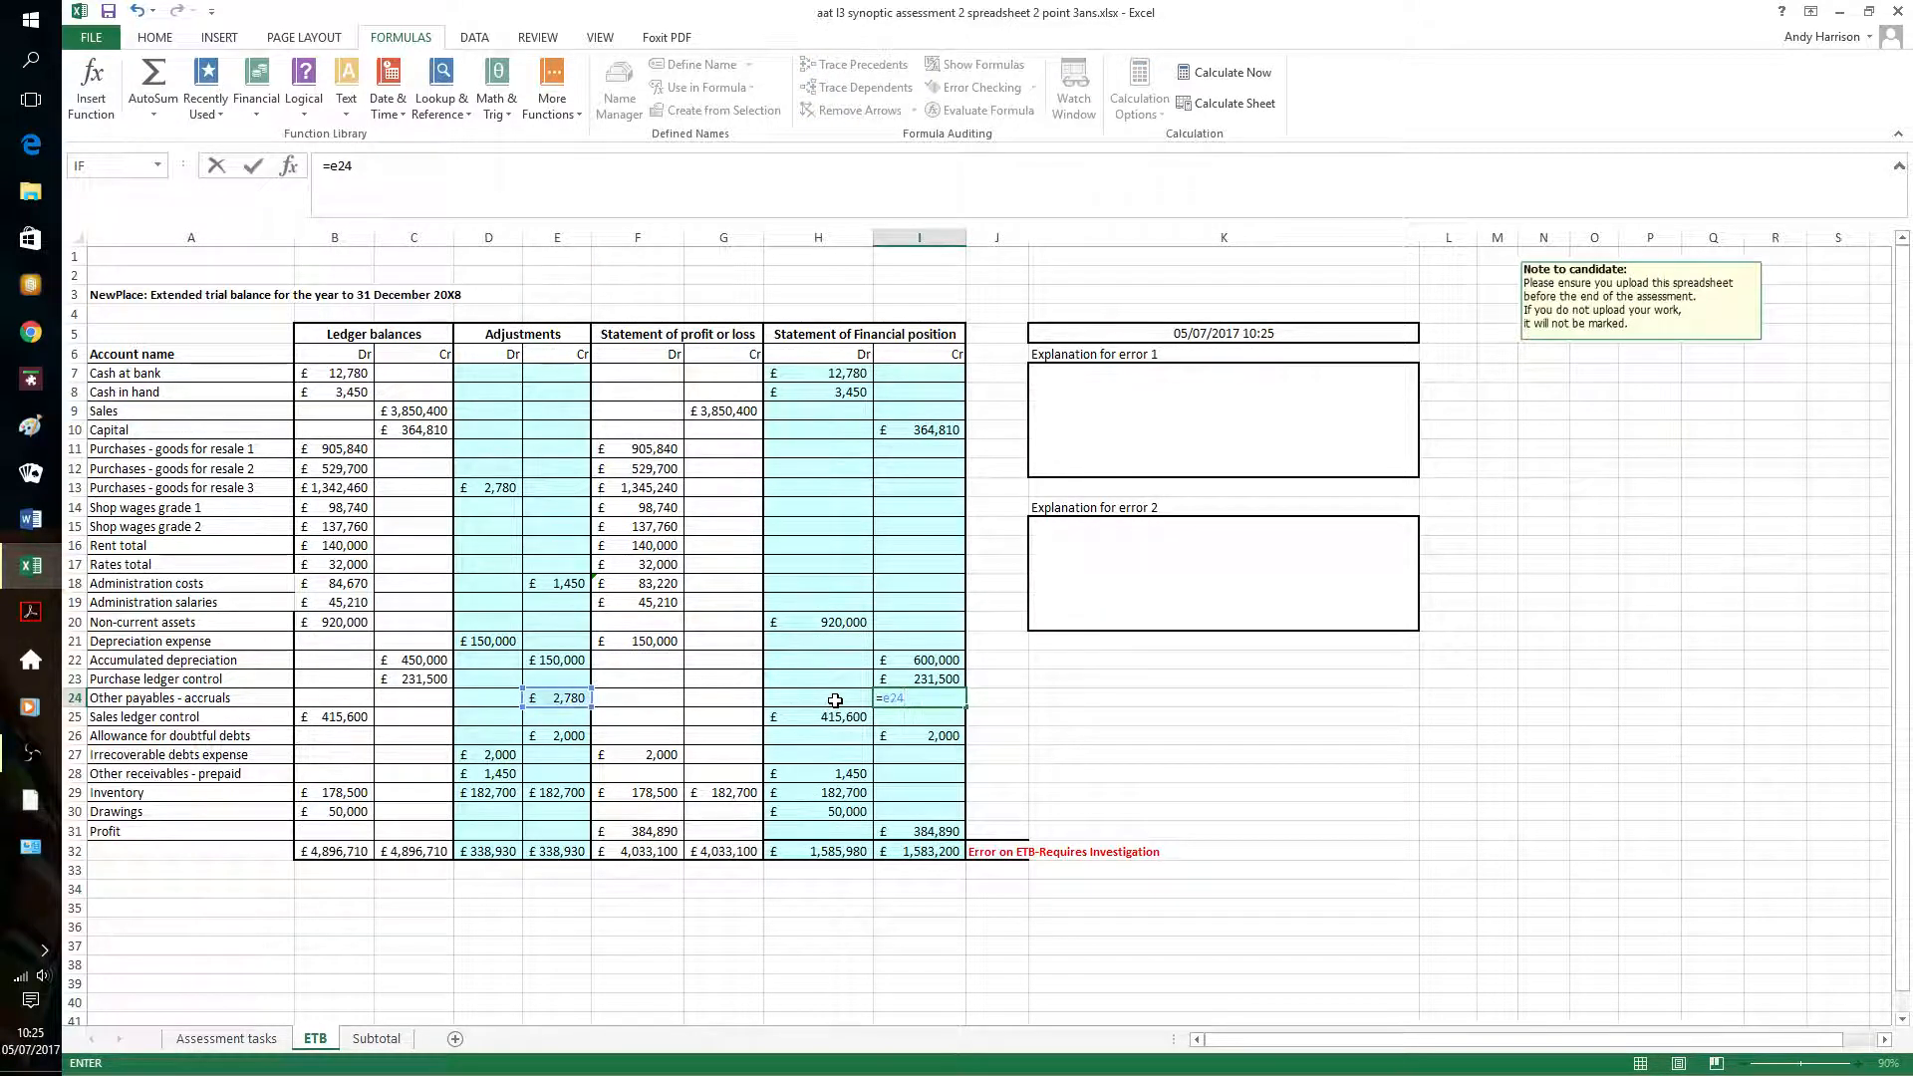
key(Return)
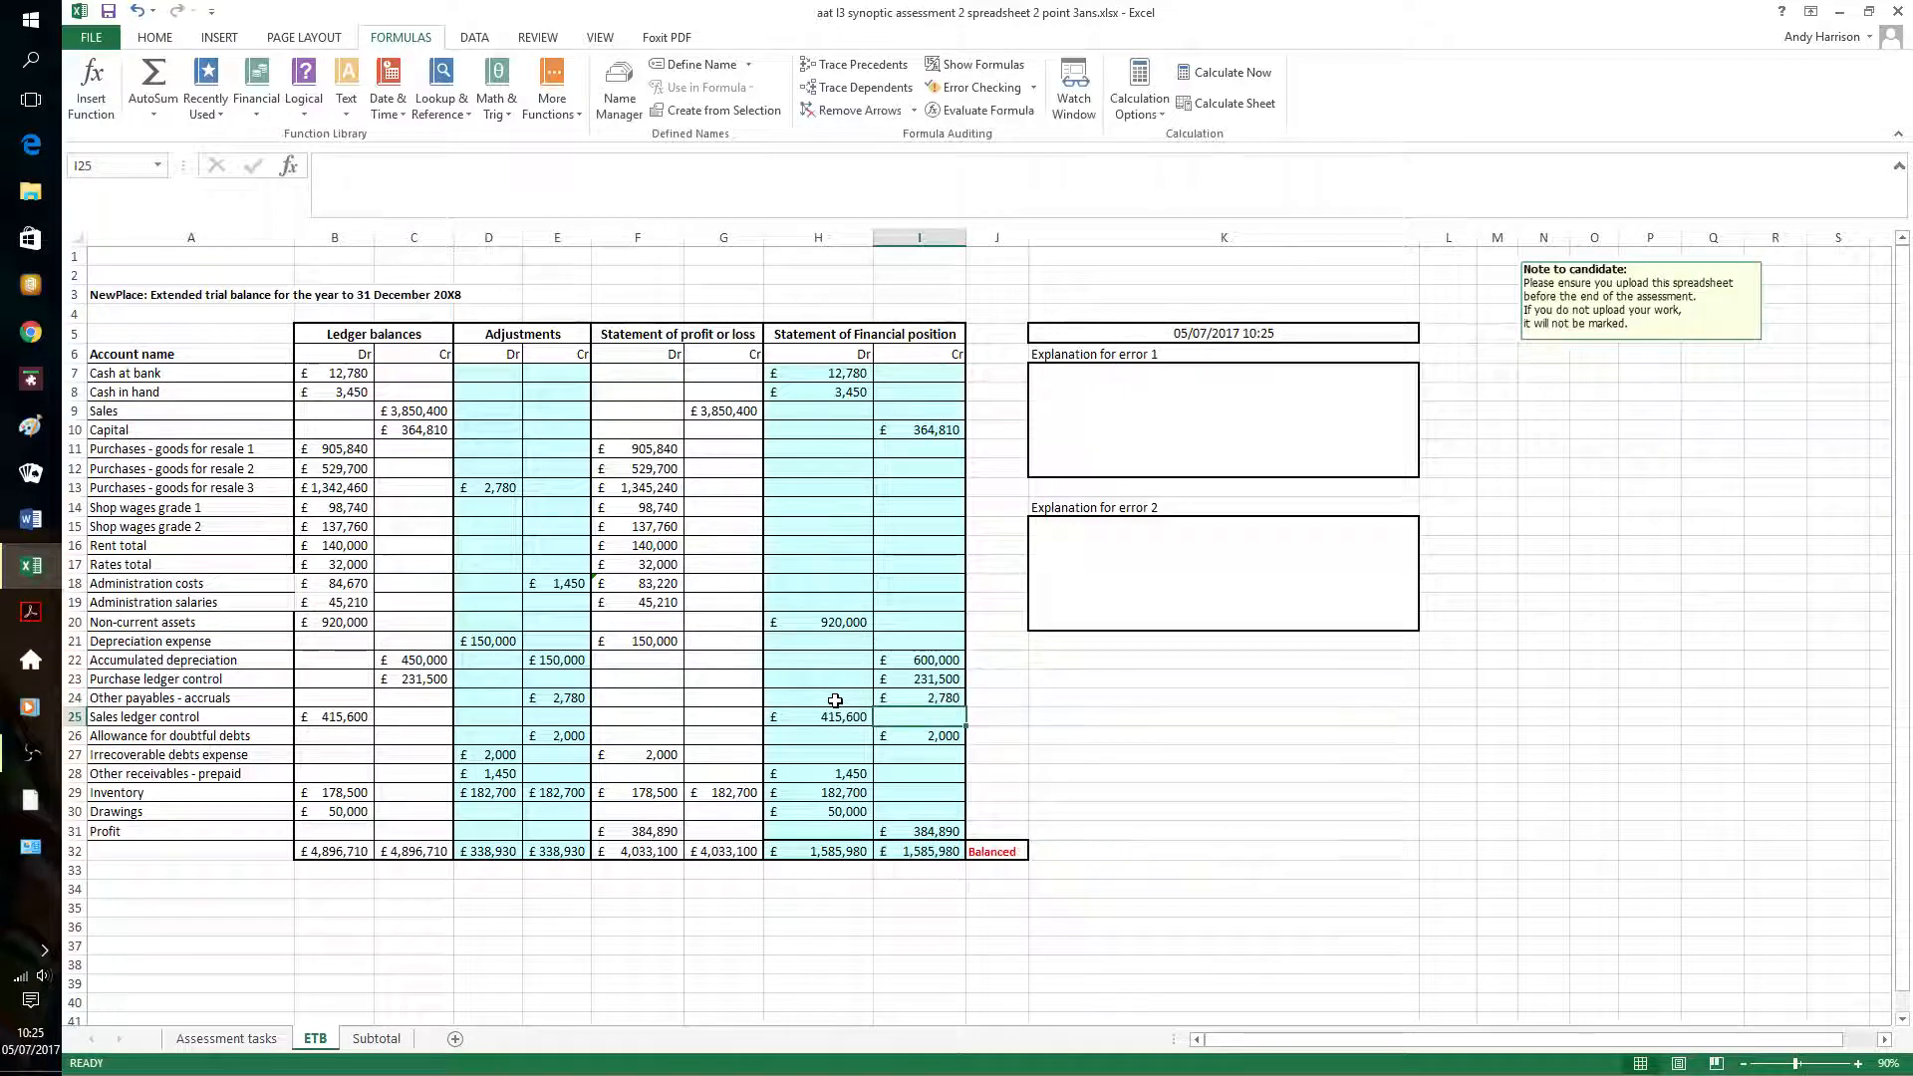
drag(1223, 809, 1238, 882)
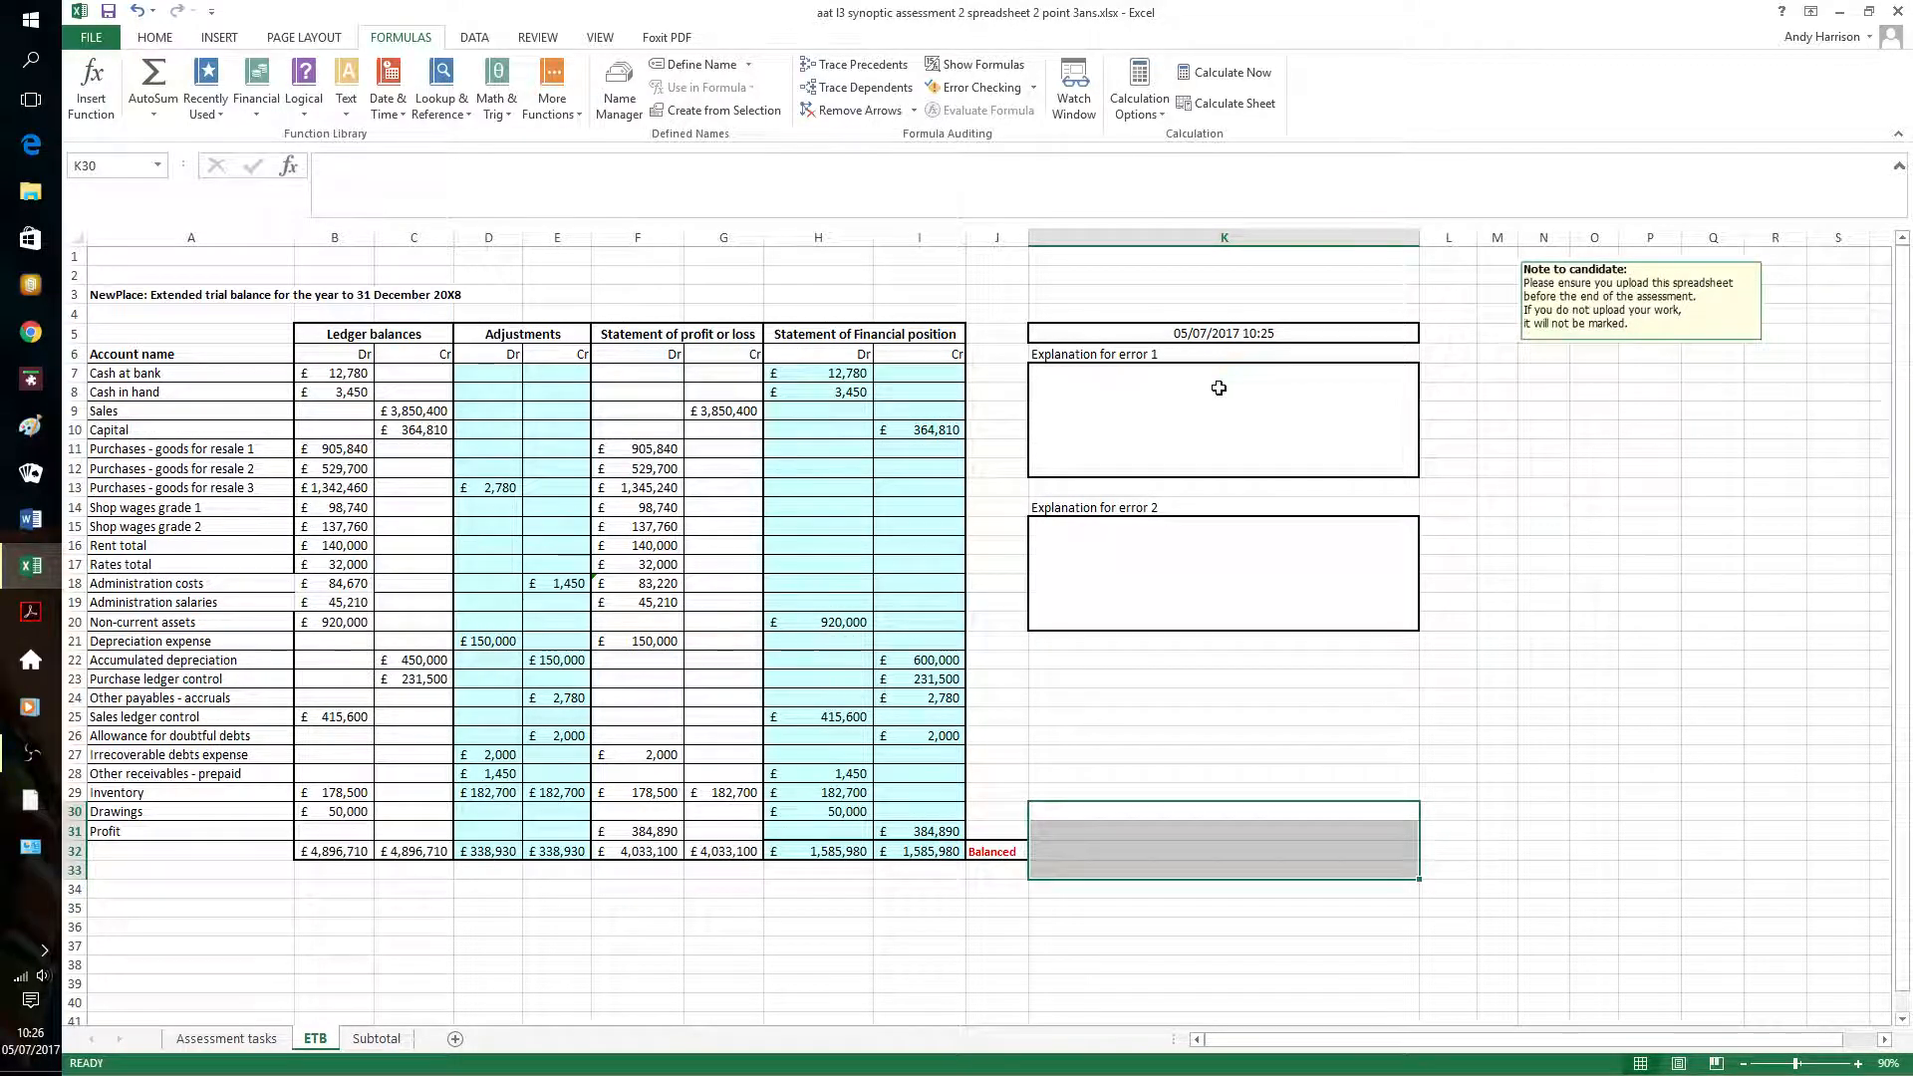
Highlight the corrected cells F18 and I24 with a yellow fill
click(643, 583)
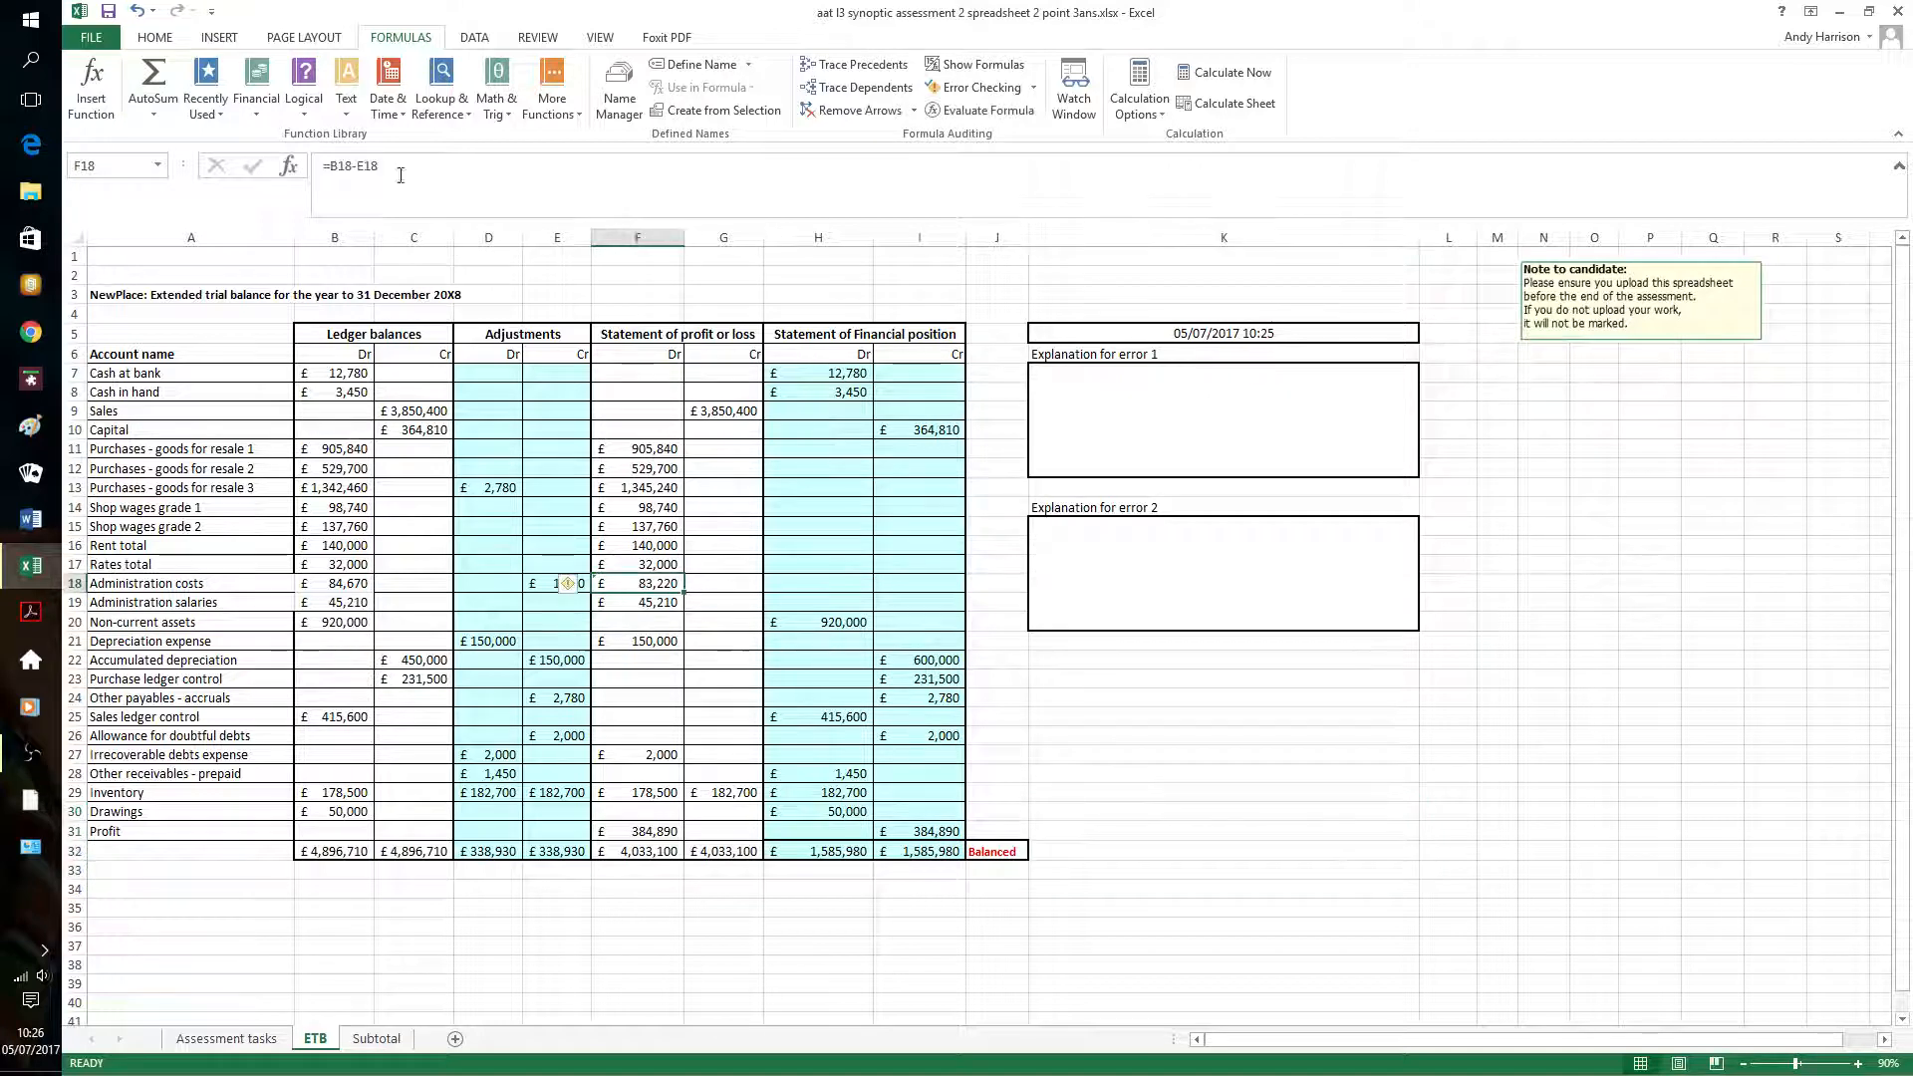
click(154, 37)
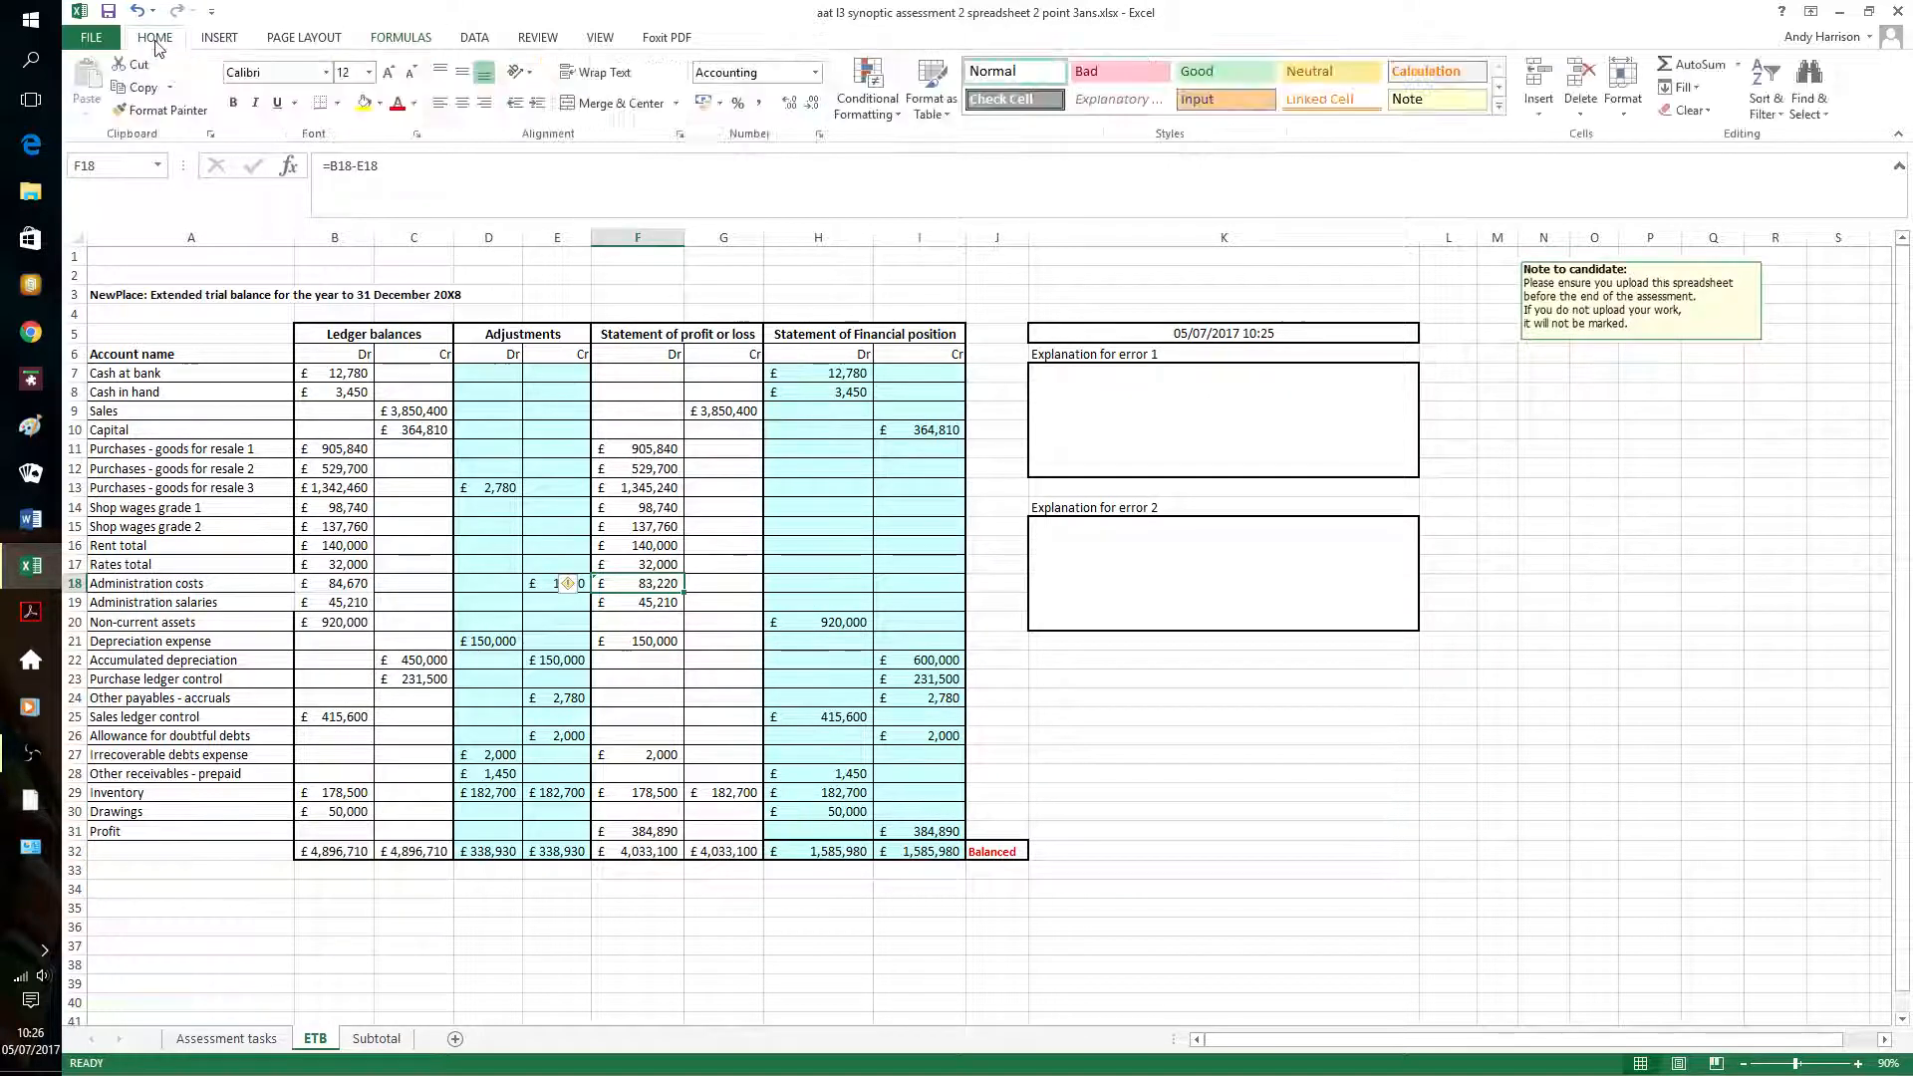
click(365, 103)
click(937, 698)
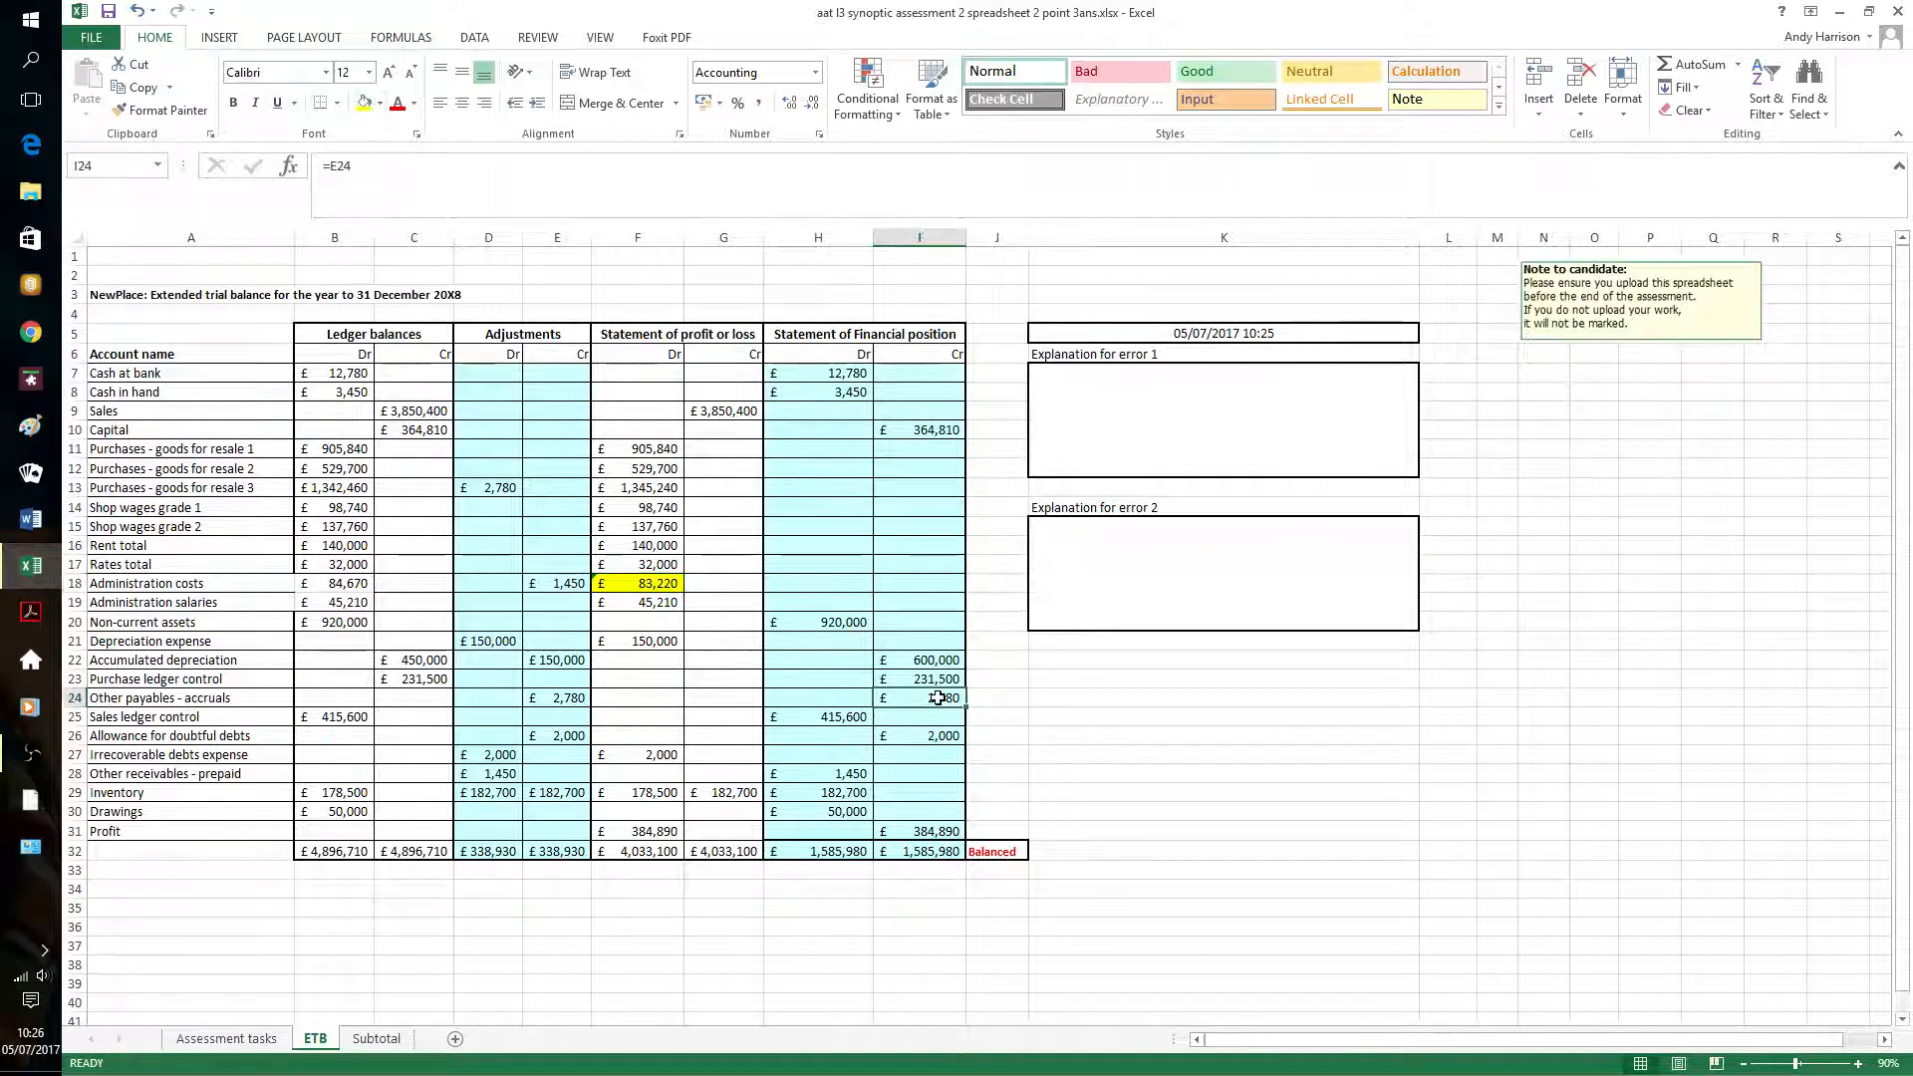
click(365, 102)
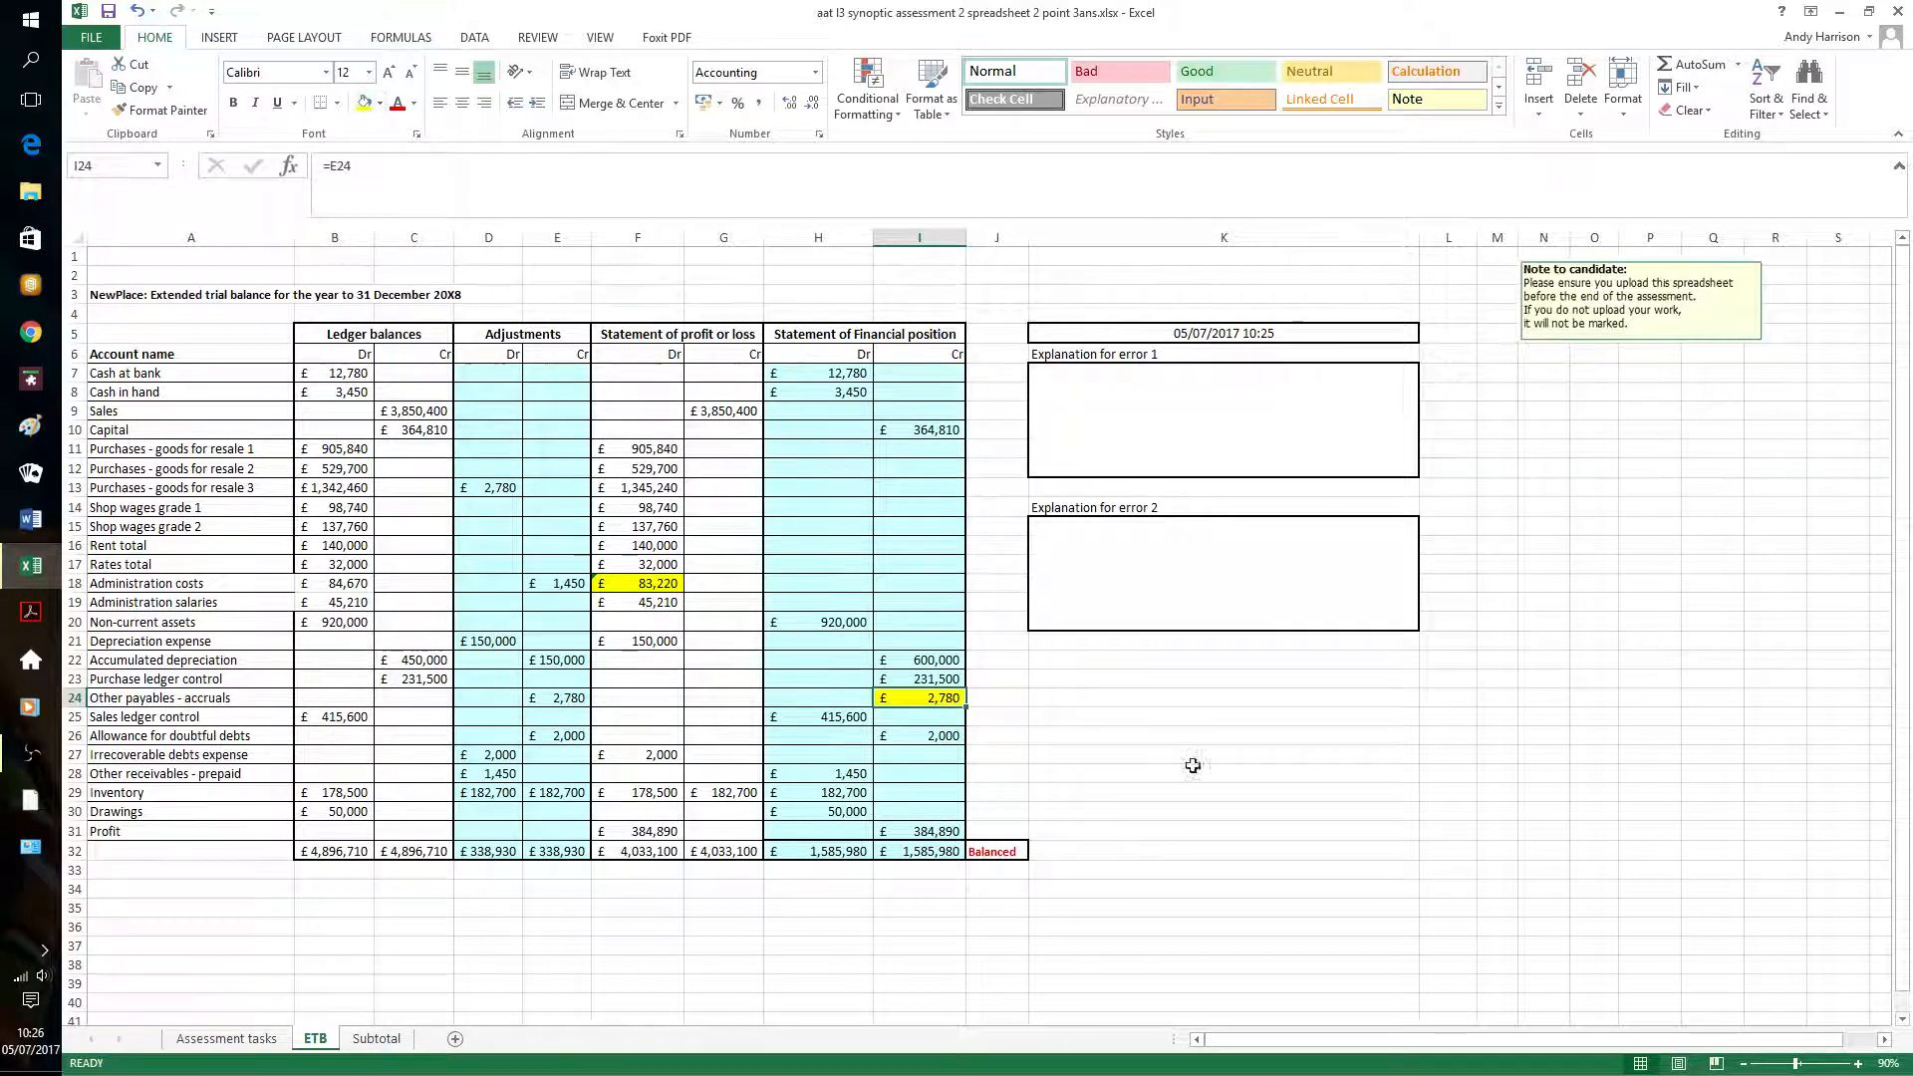
click(1205, 717)
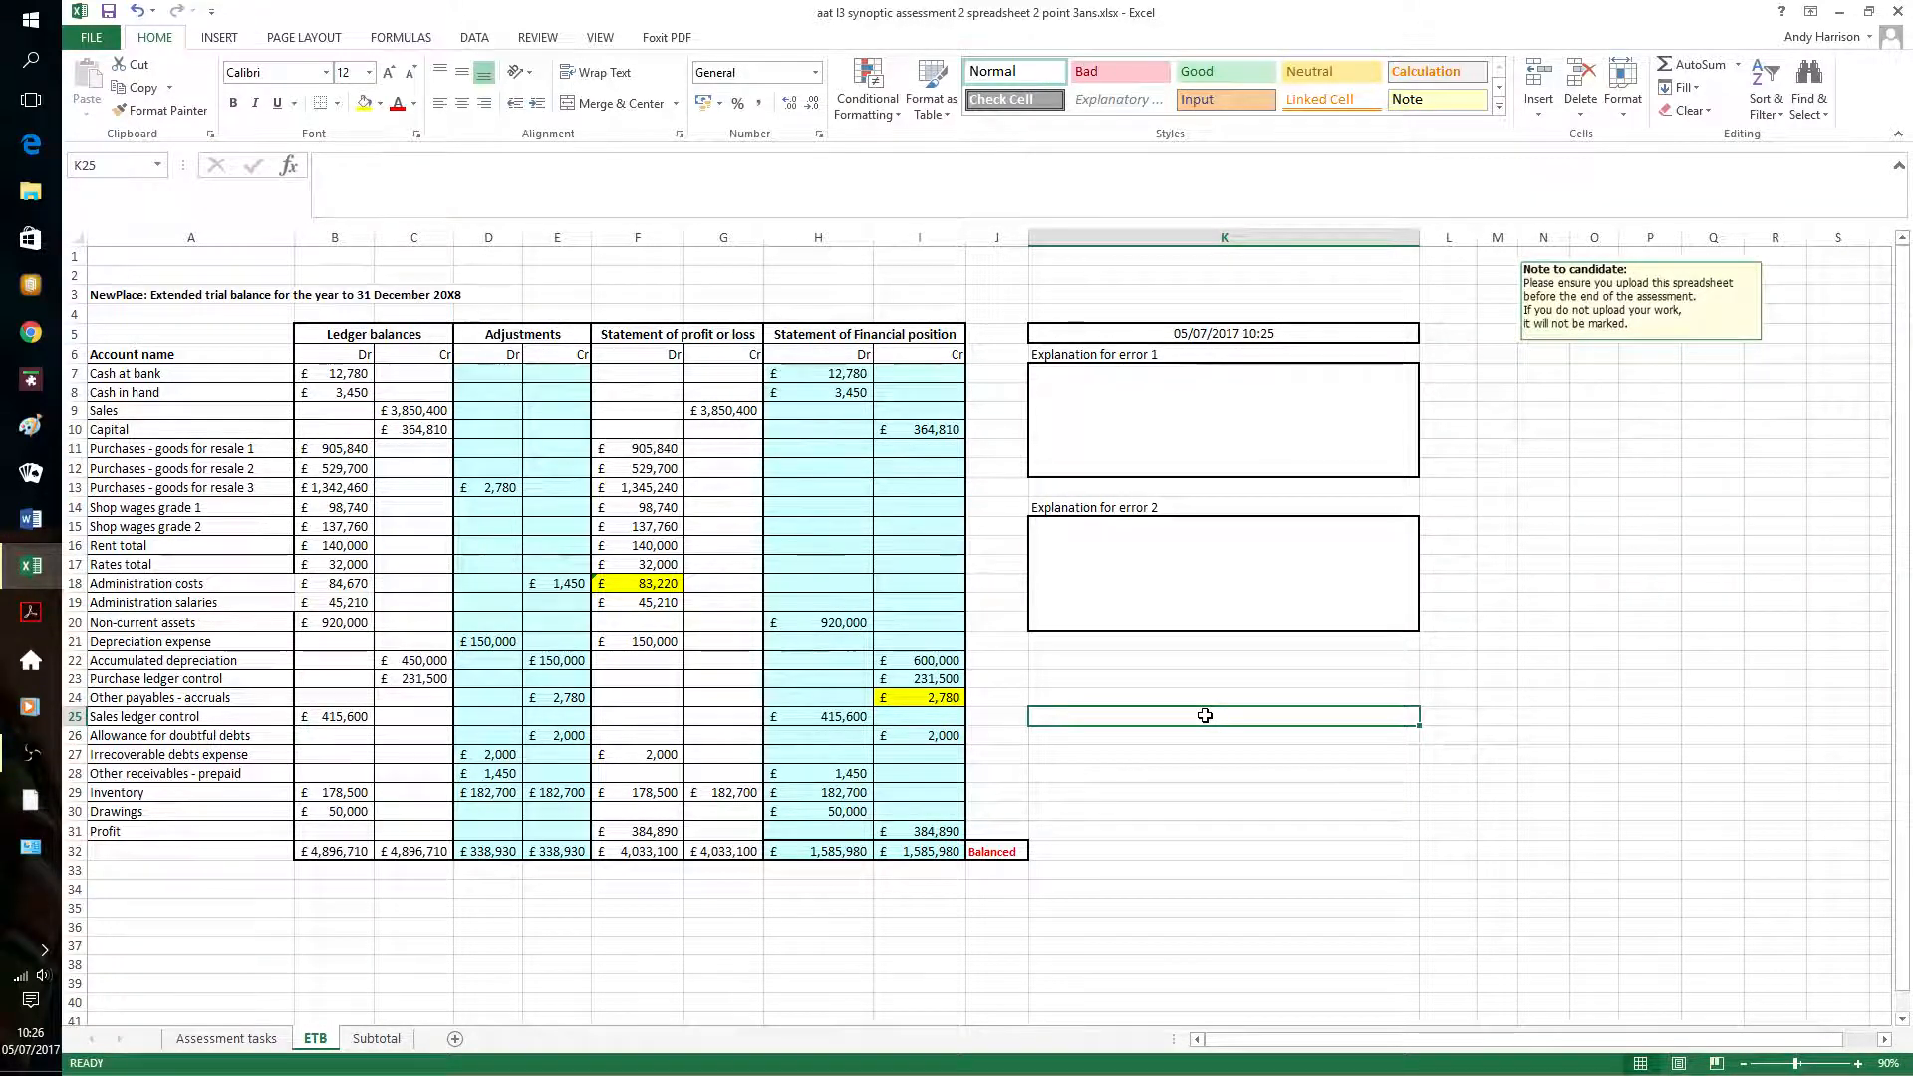
Open the font formatting settings for the Administration costs figure in F18
click(661, 585)
right_click(662, 585)
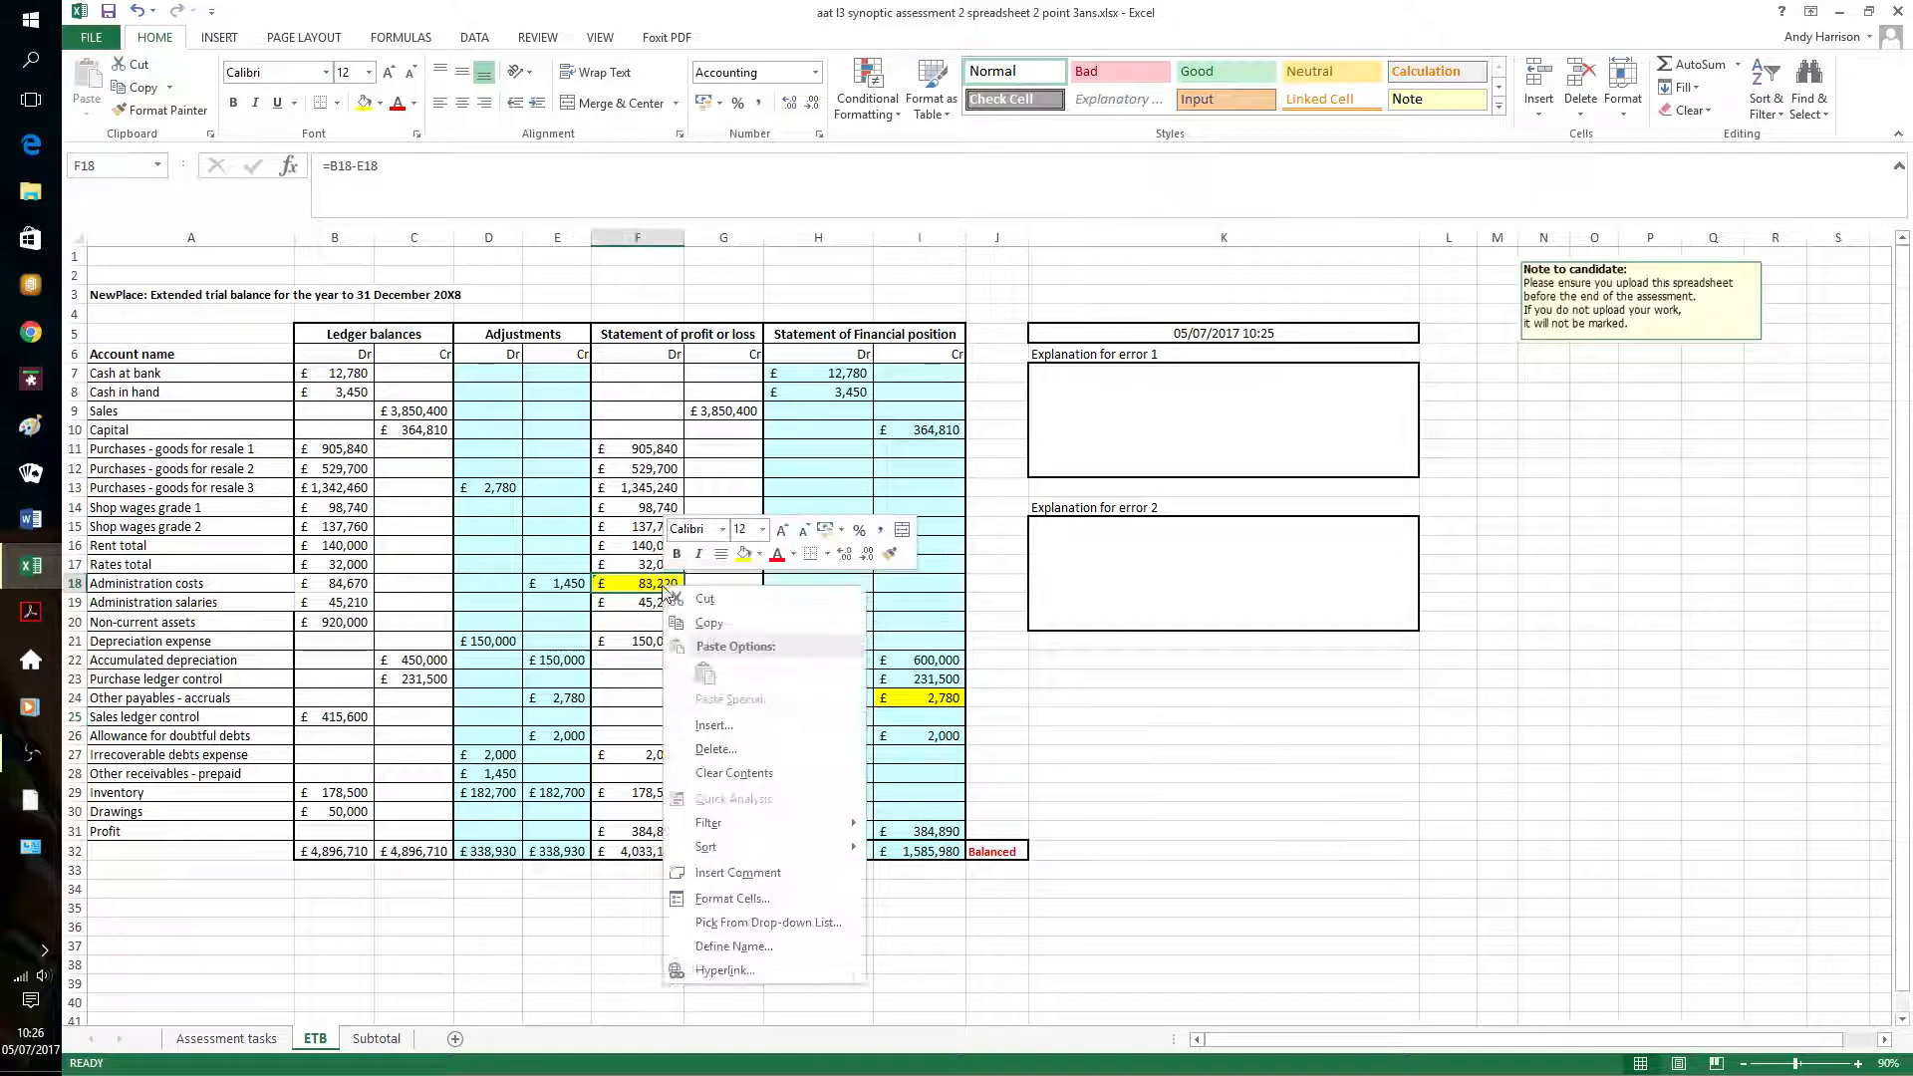
click(760, 897)
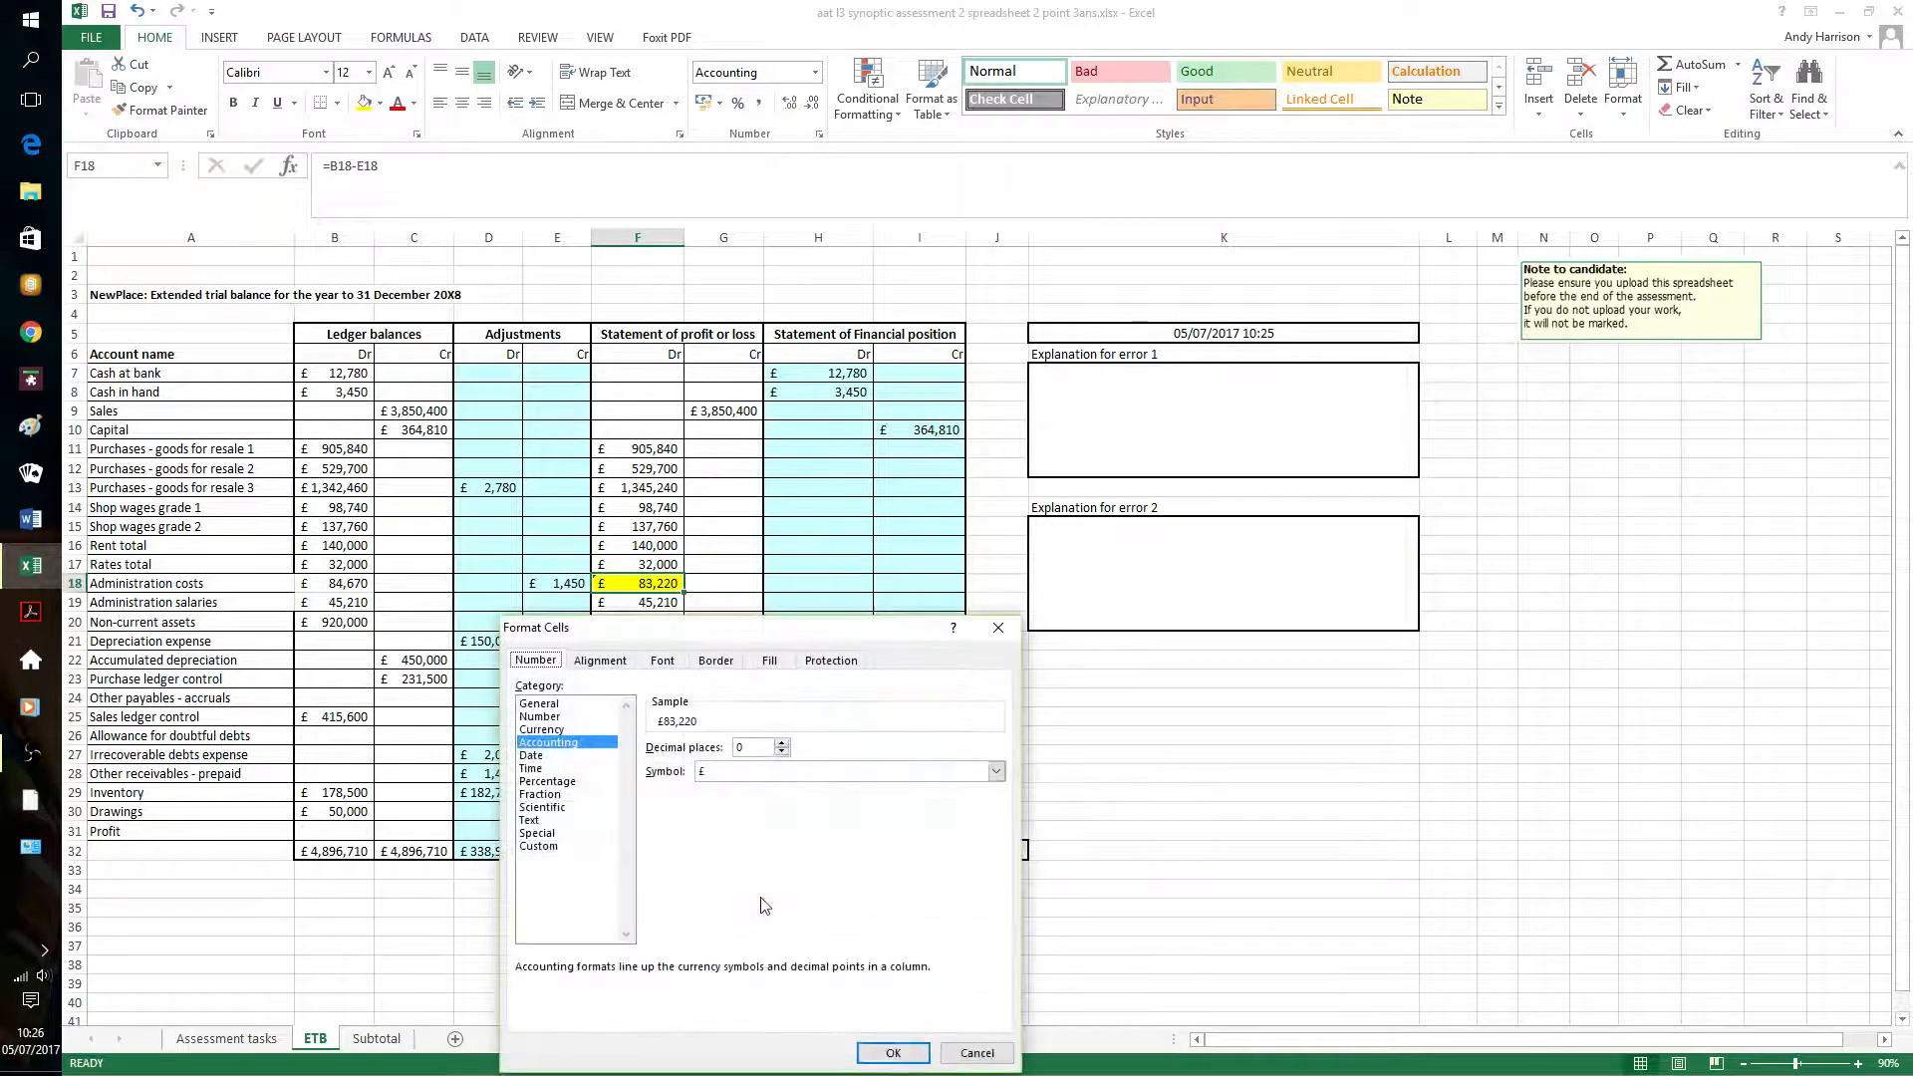
click(662, 661)
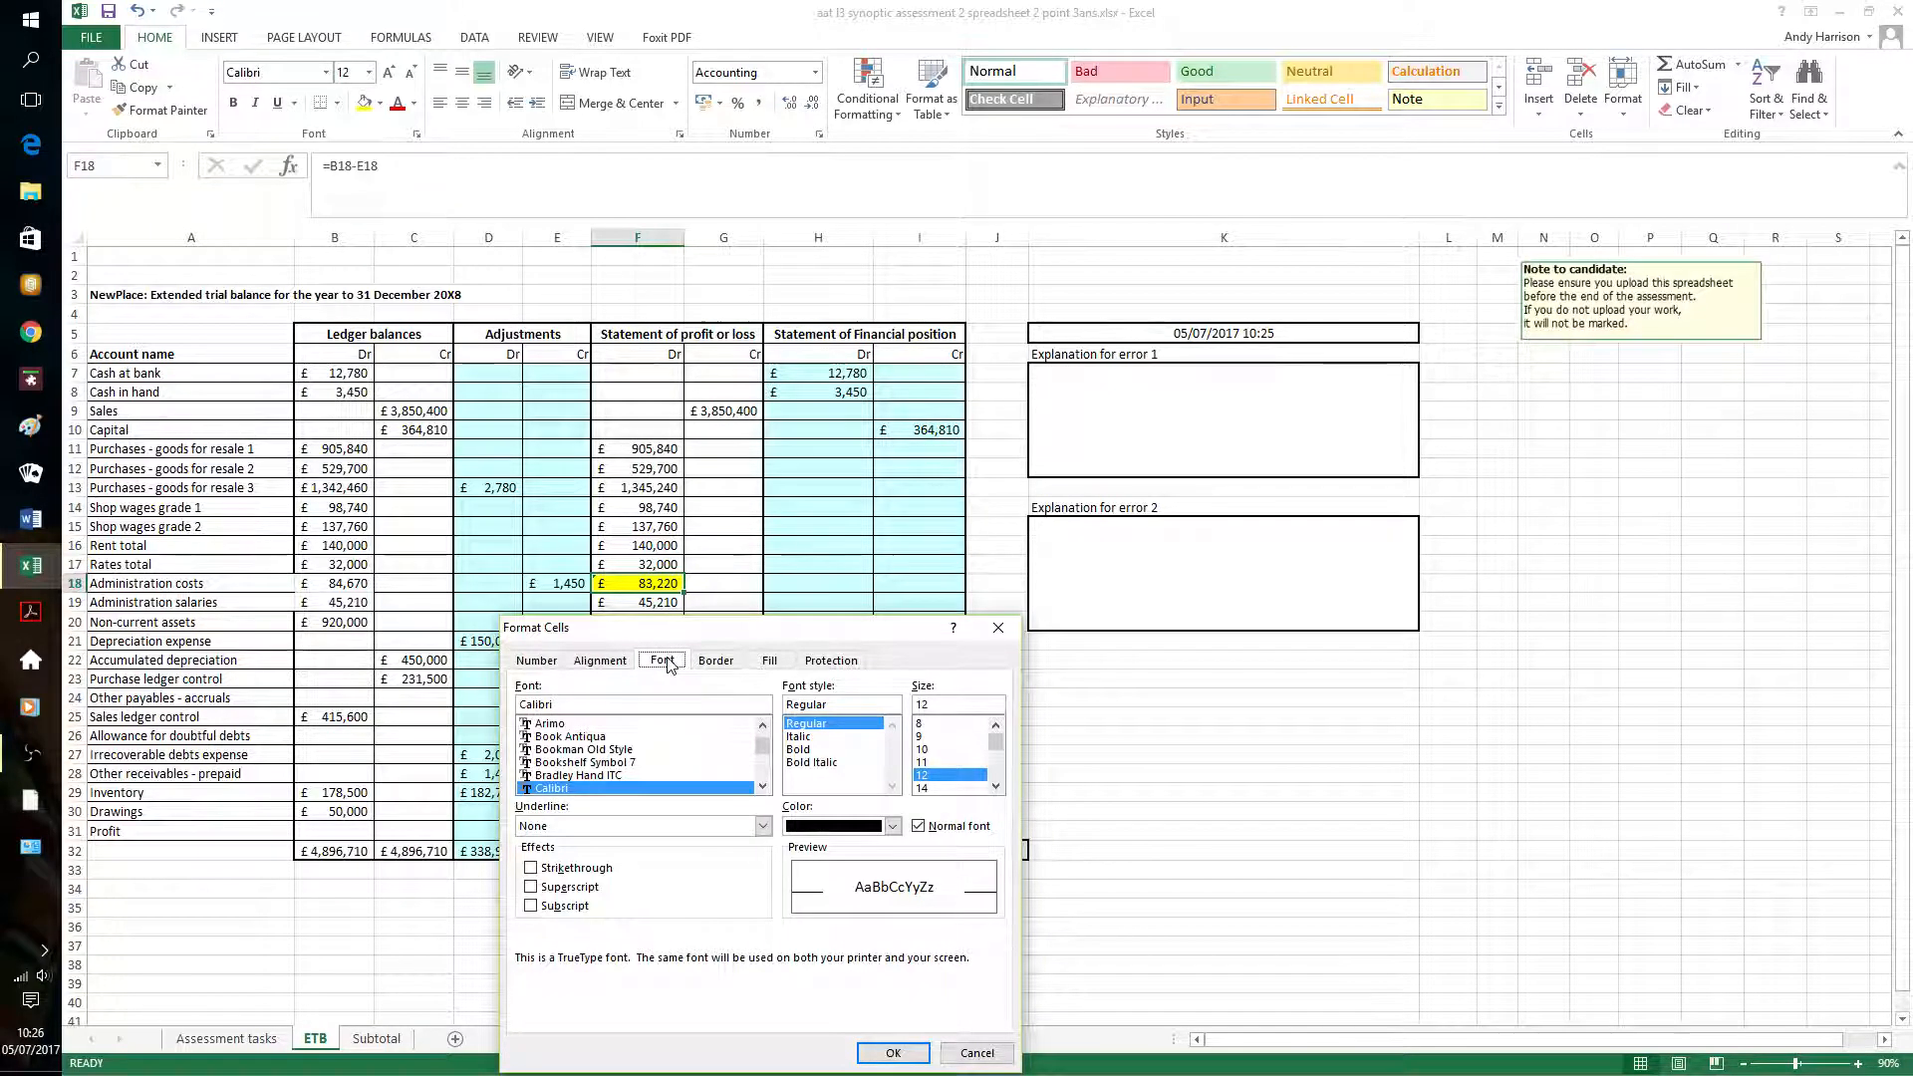
Try to pick a custom red font colour from the colour spectrum for F18
click(893, 827)
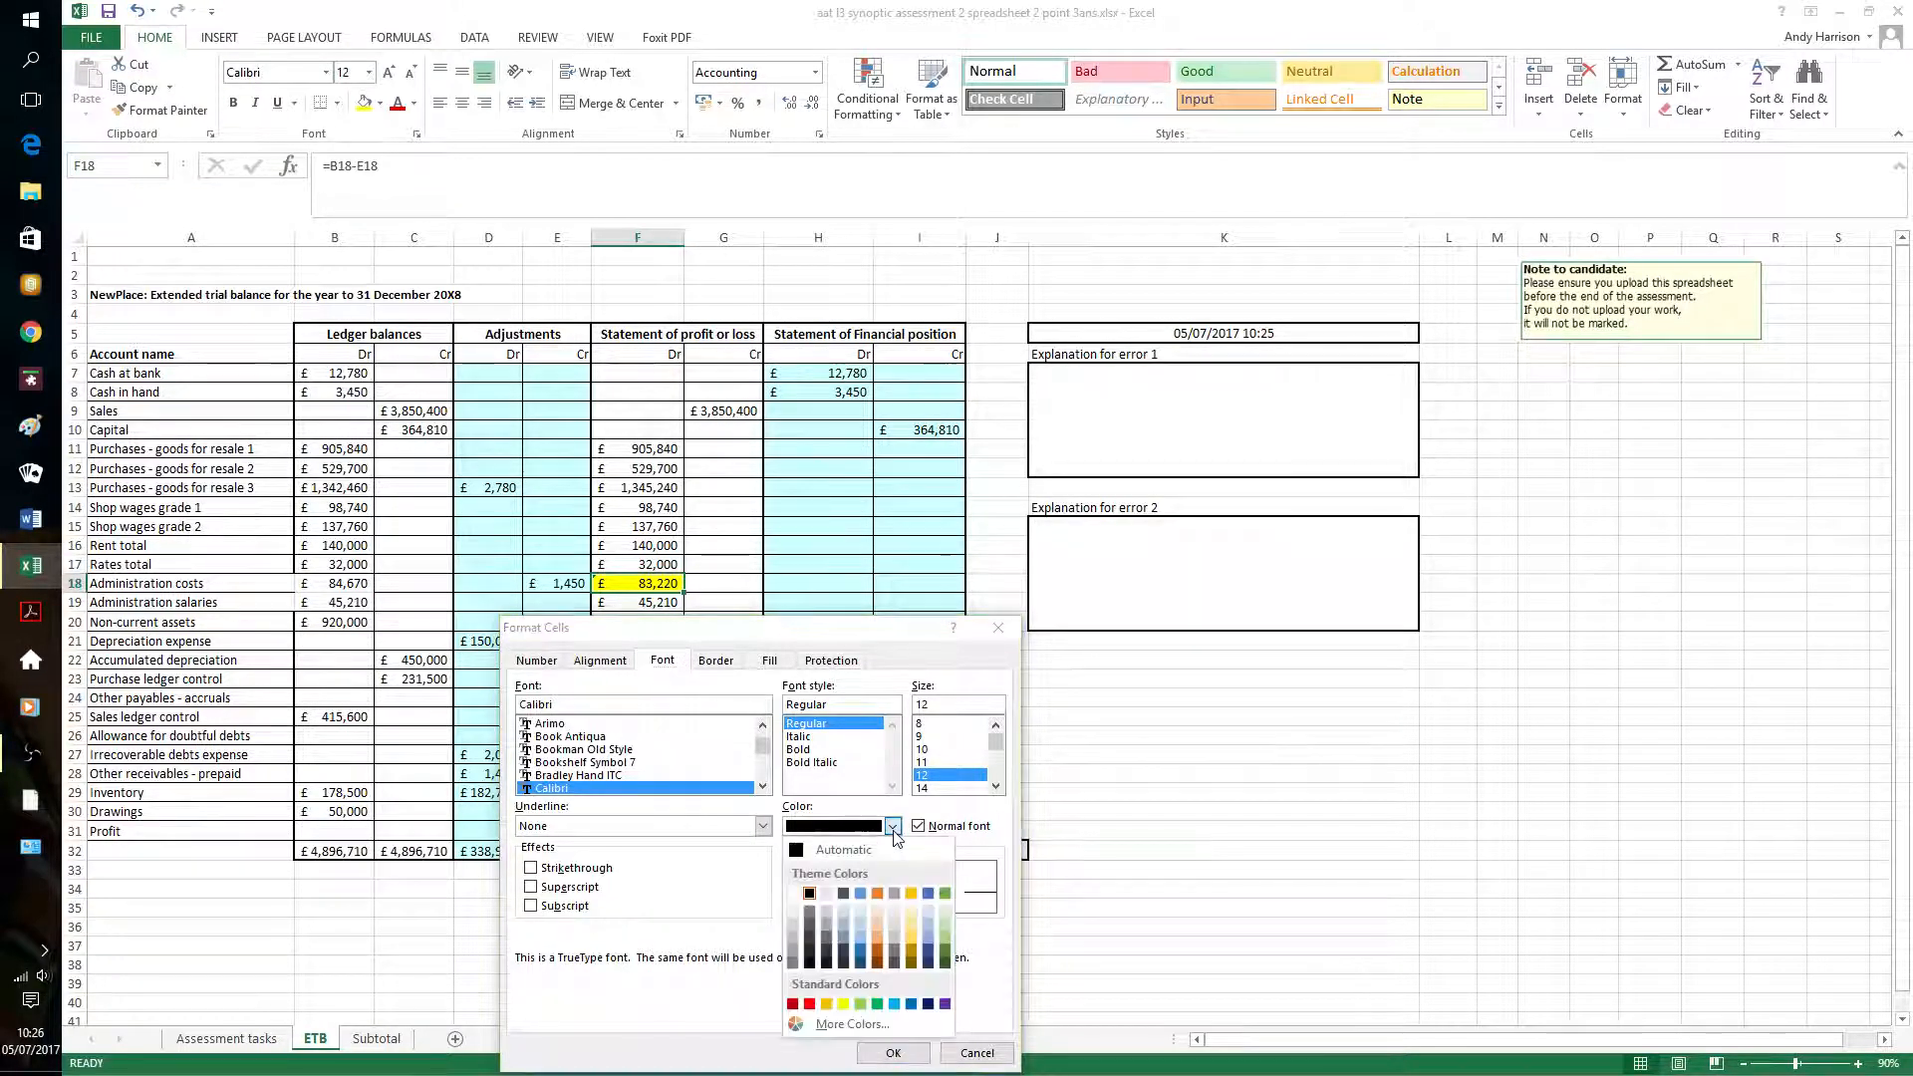
click(849, 1024)
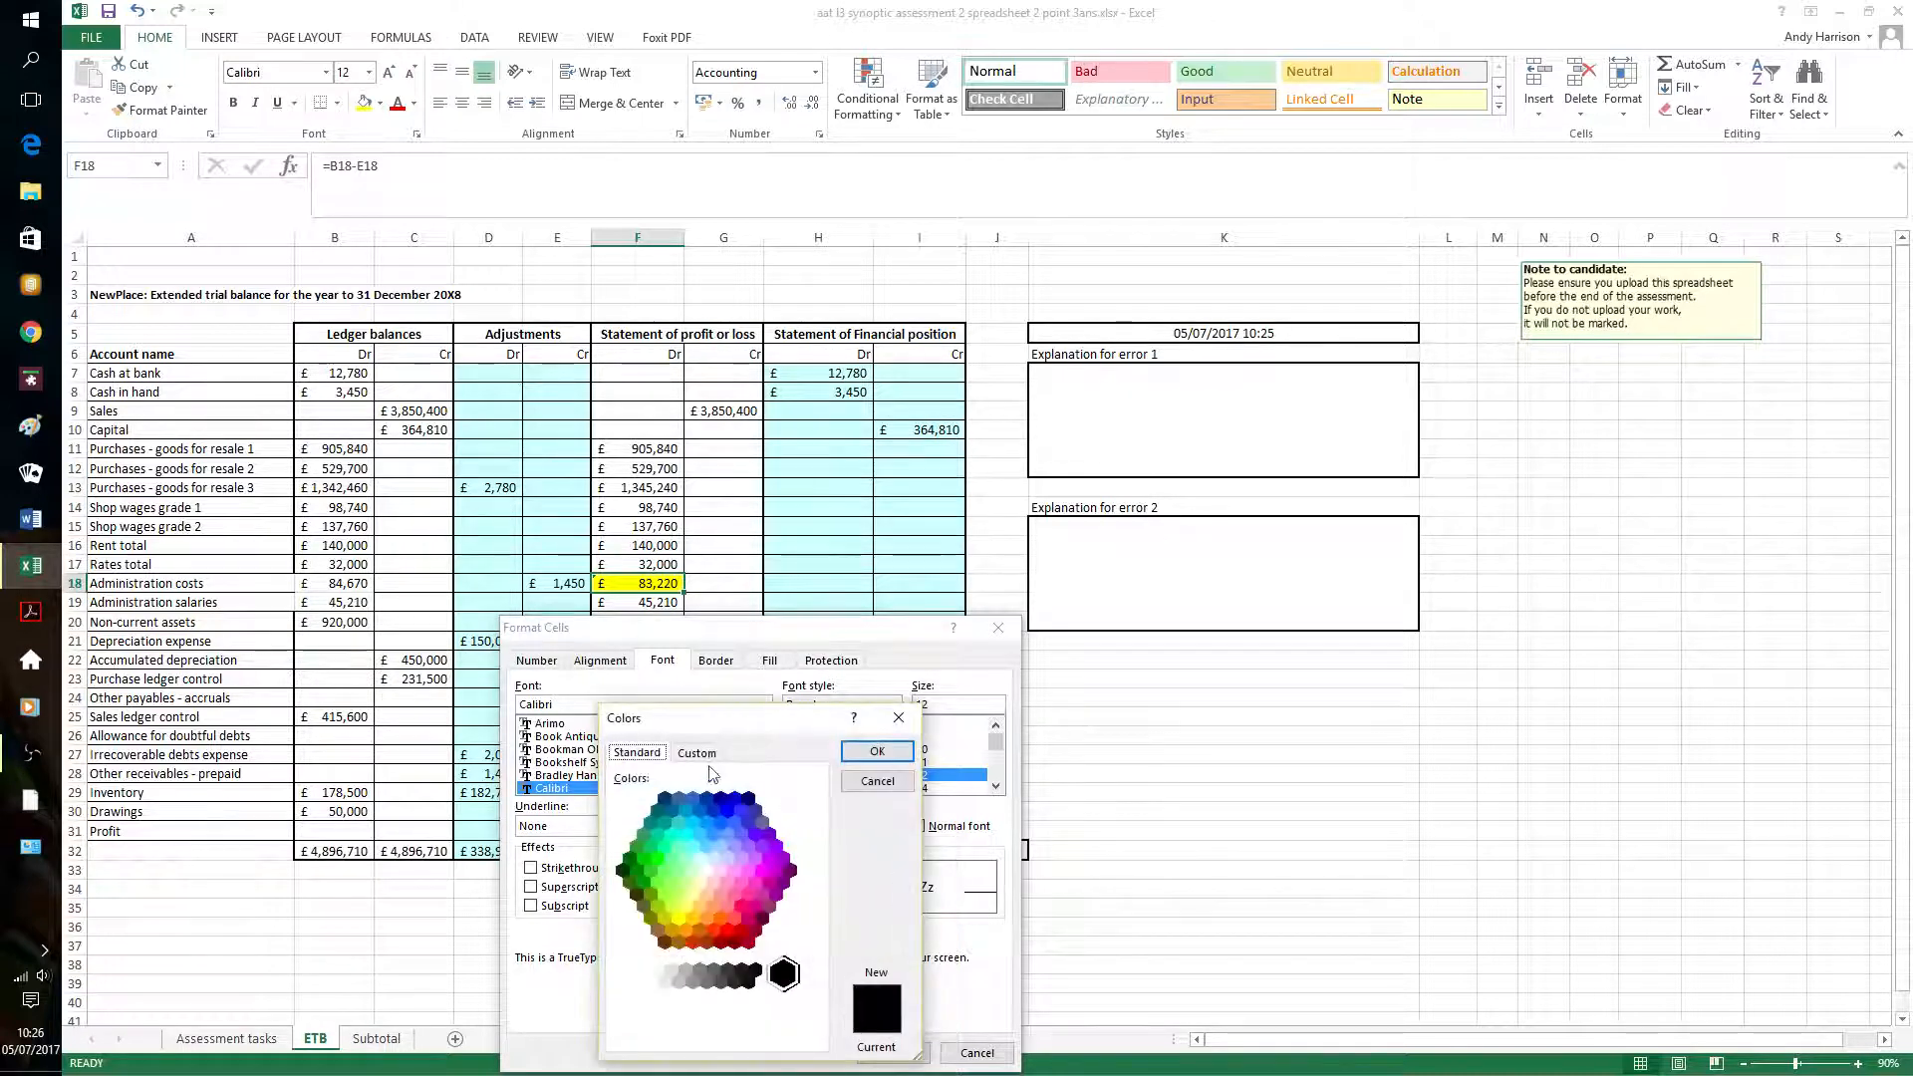
click(697, 754)
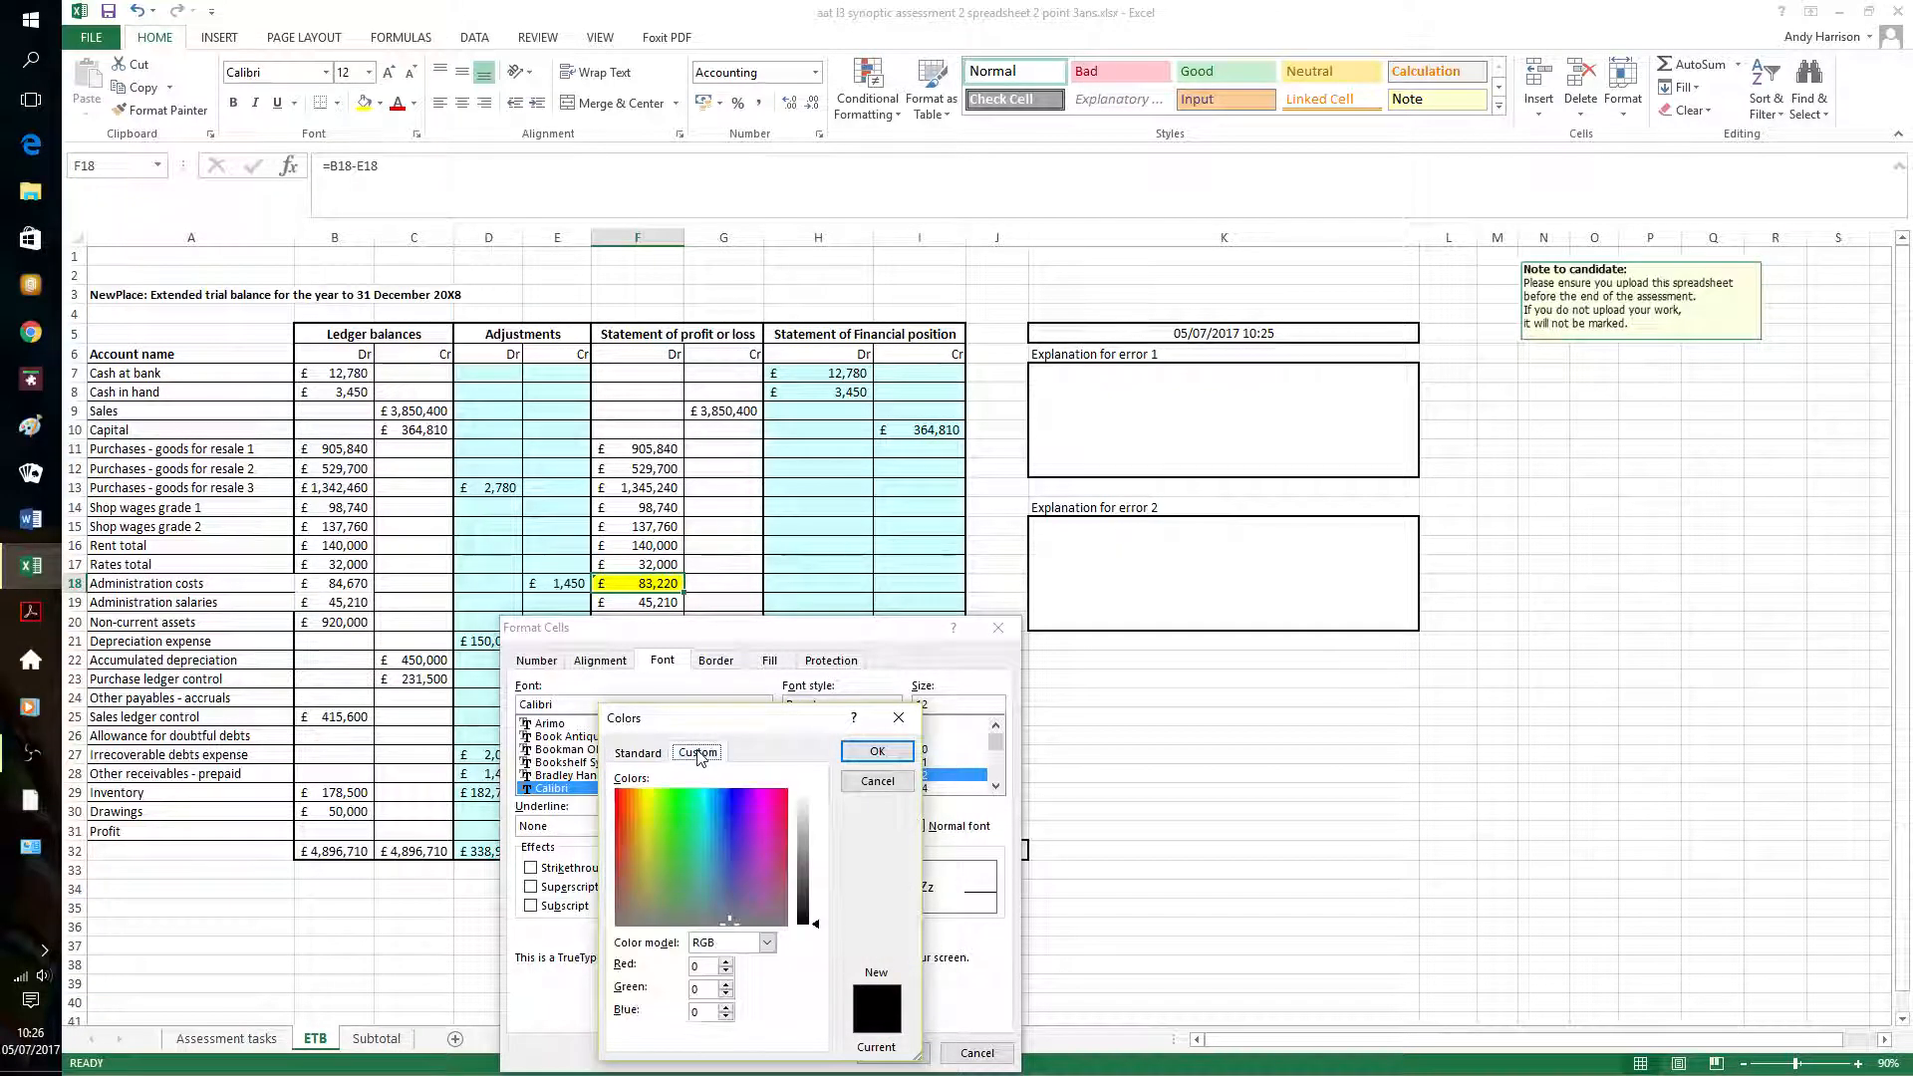
click(620, 805)
double_click(620, 804)
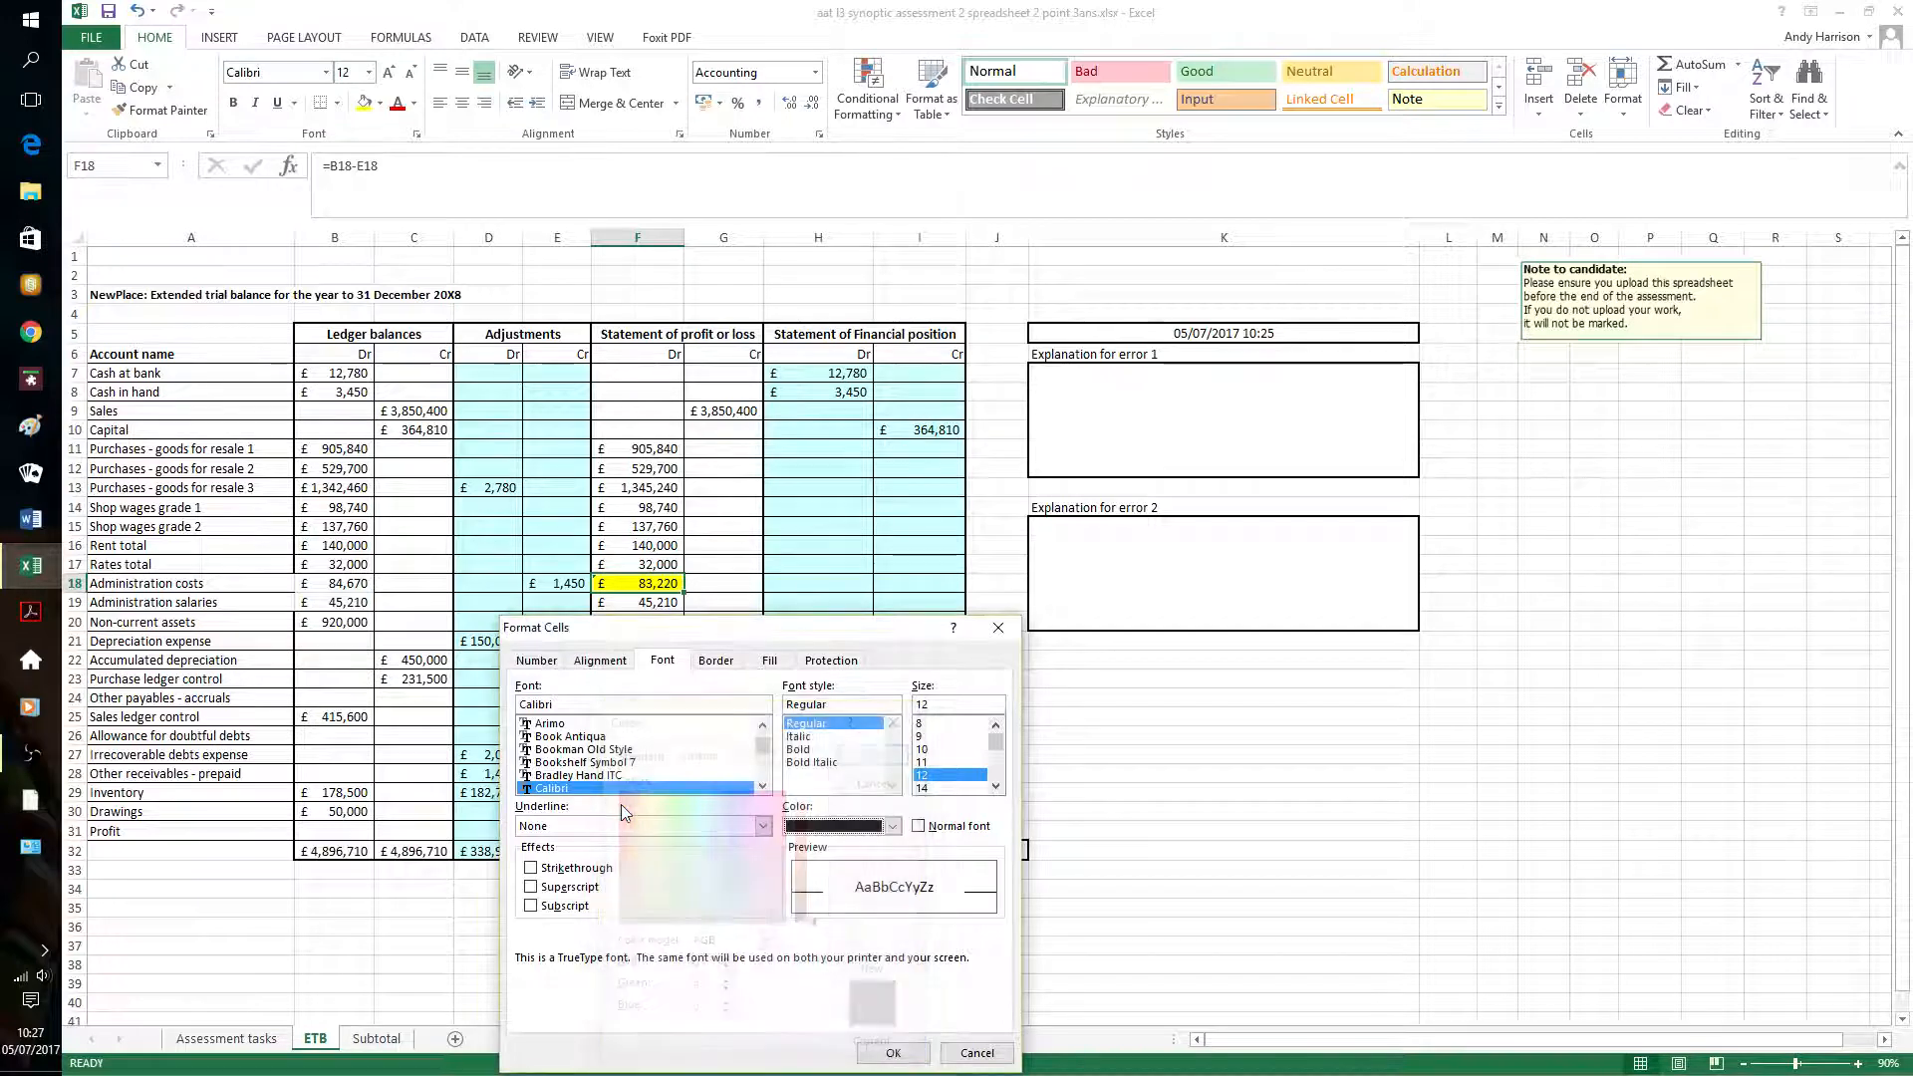
Reopen the custom font colours for F18 and choose a red hue with the RGB colour model
click(893, 826)
click(842, 802)
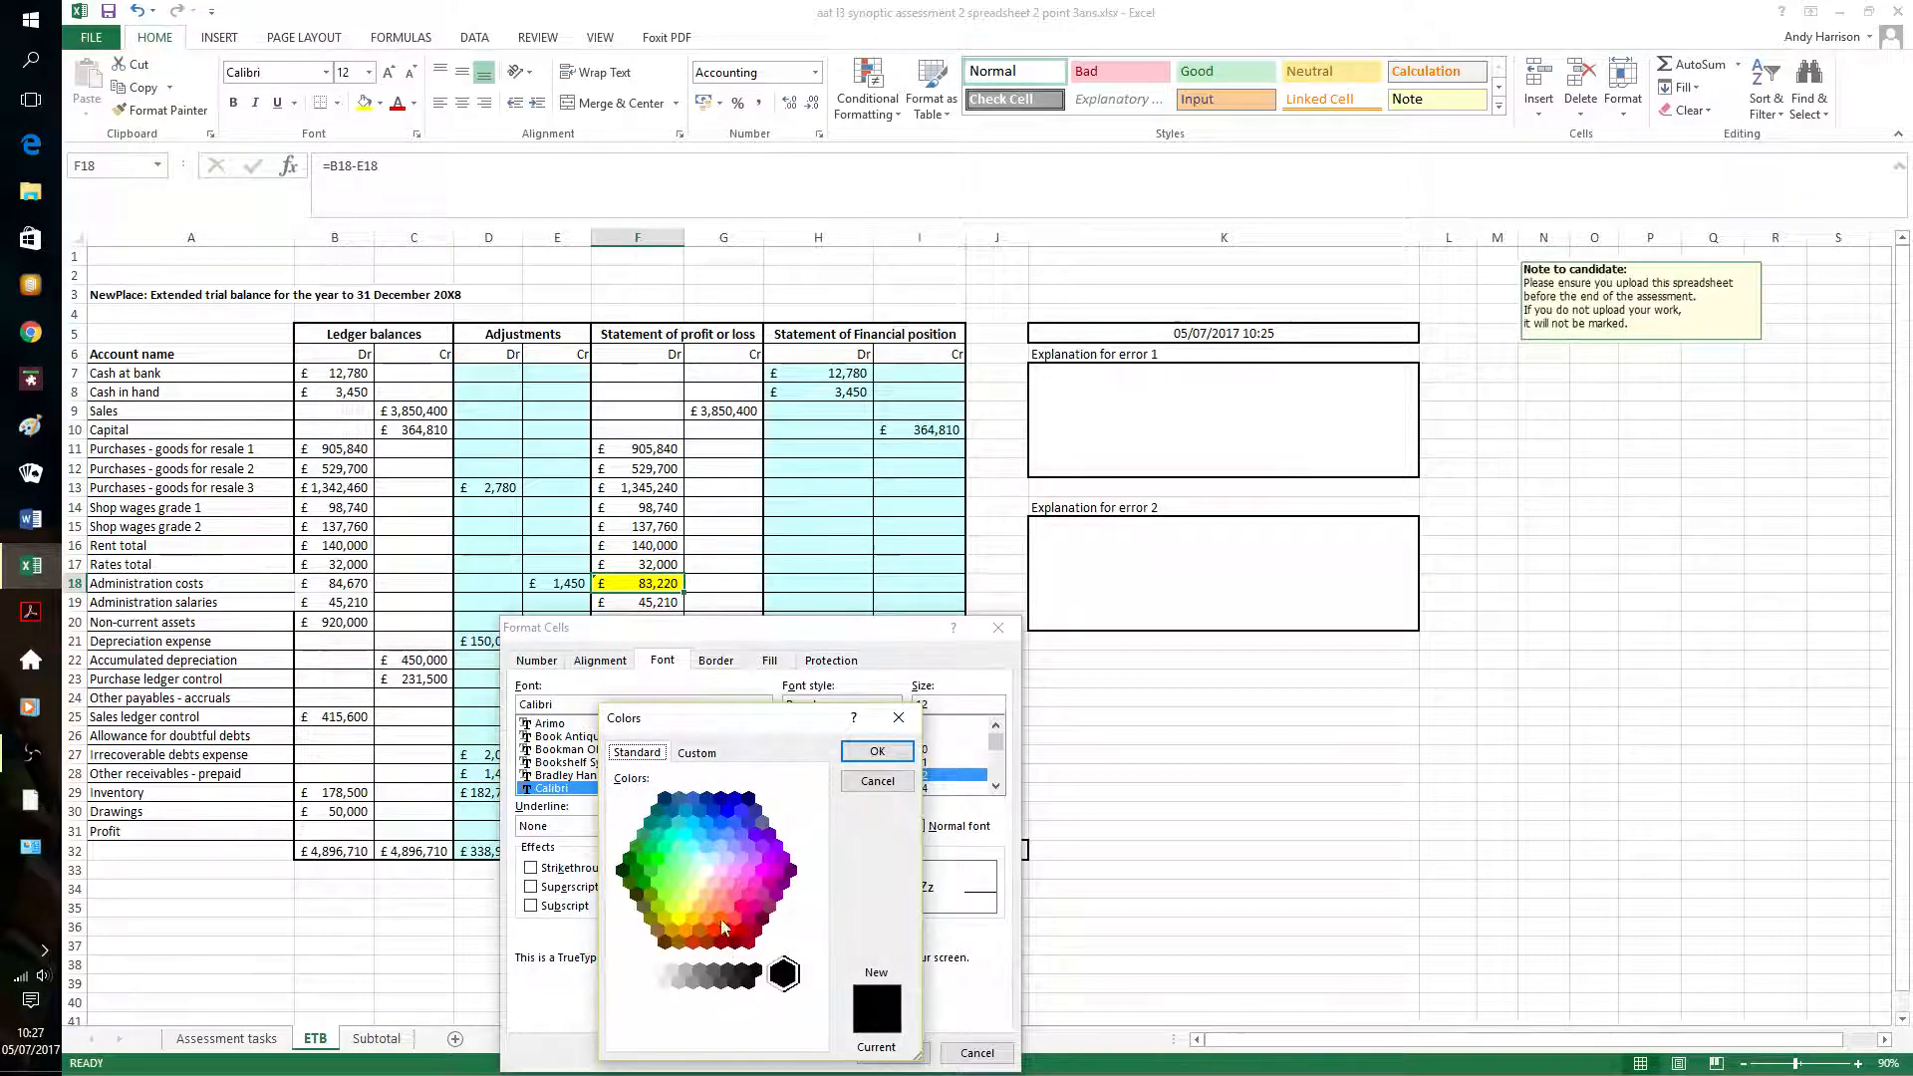
click(700, 754)
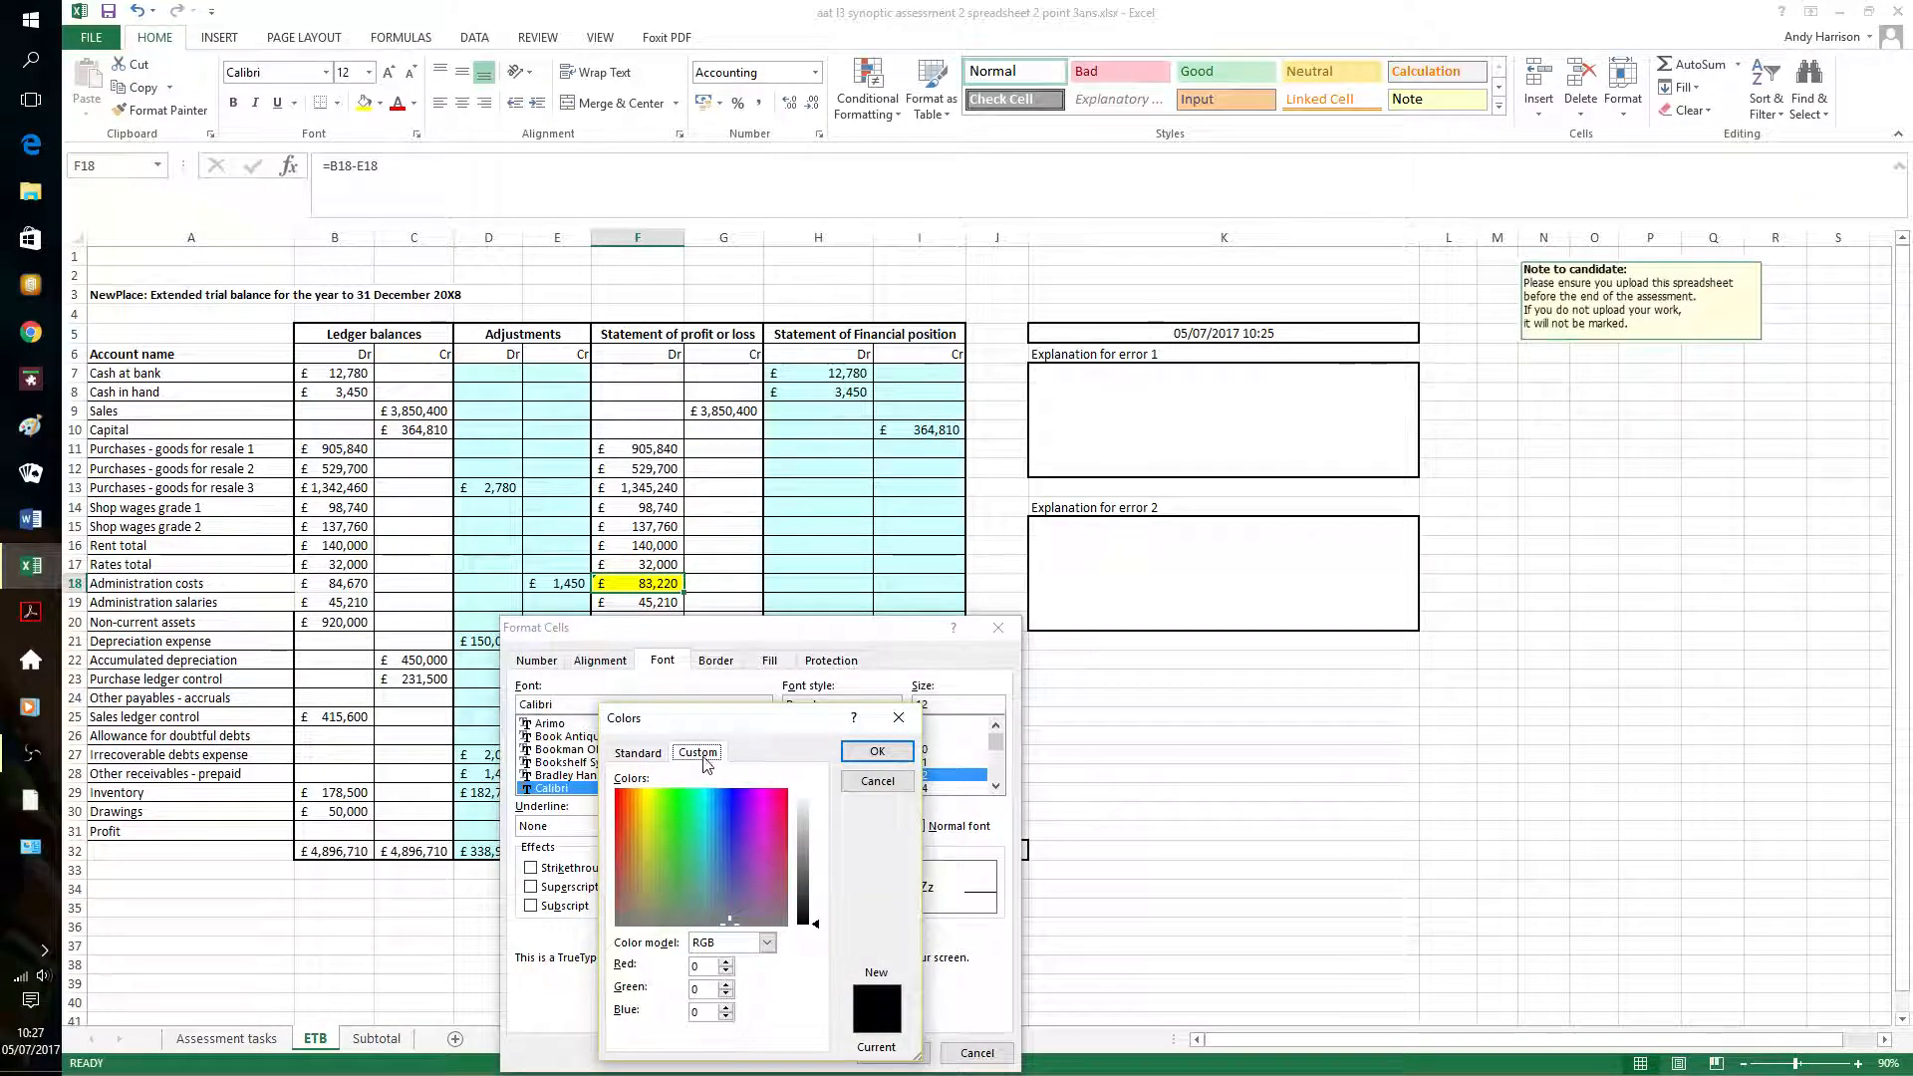
click(766, 943)
click(753, 973)
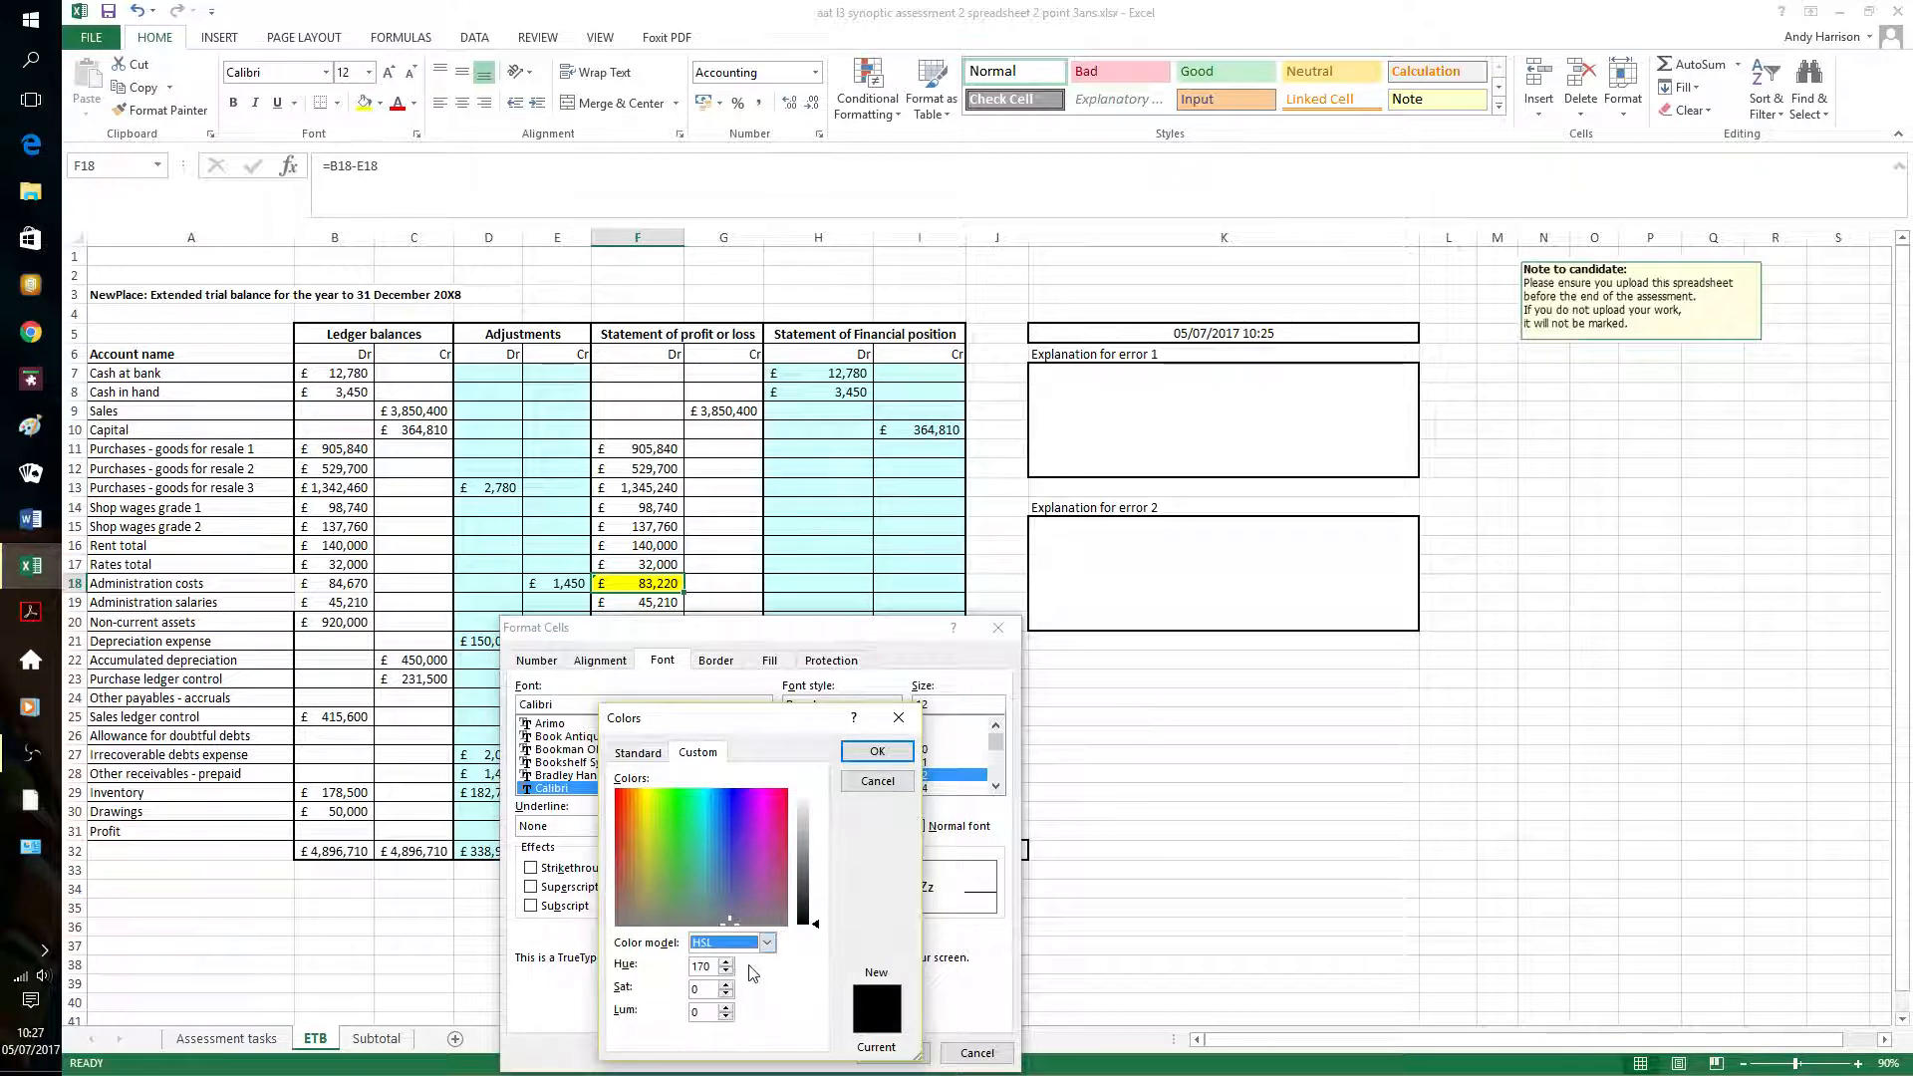
click(757, 943)
click(750, 960)
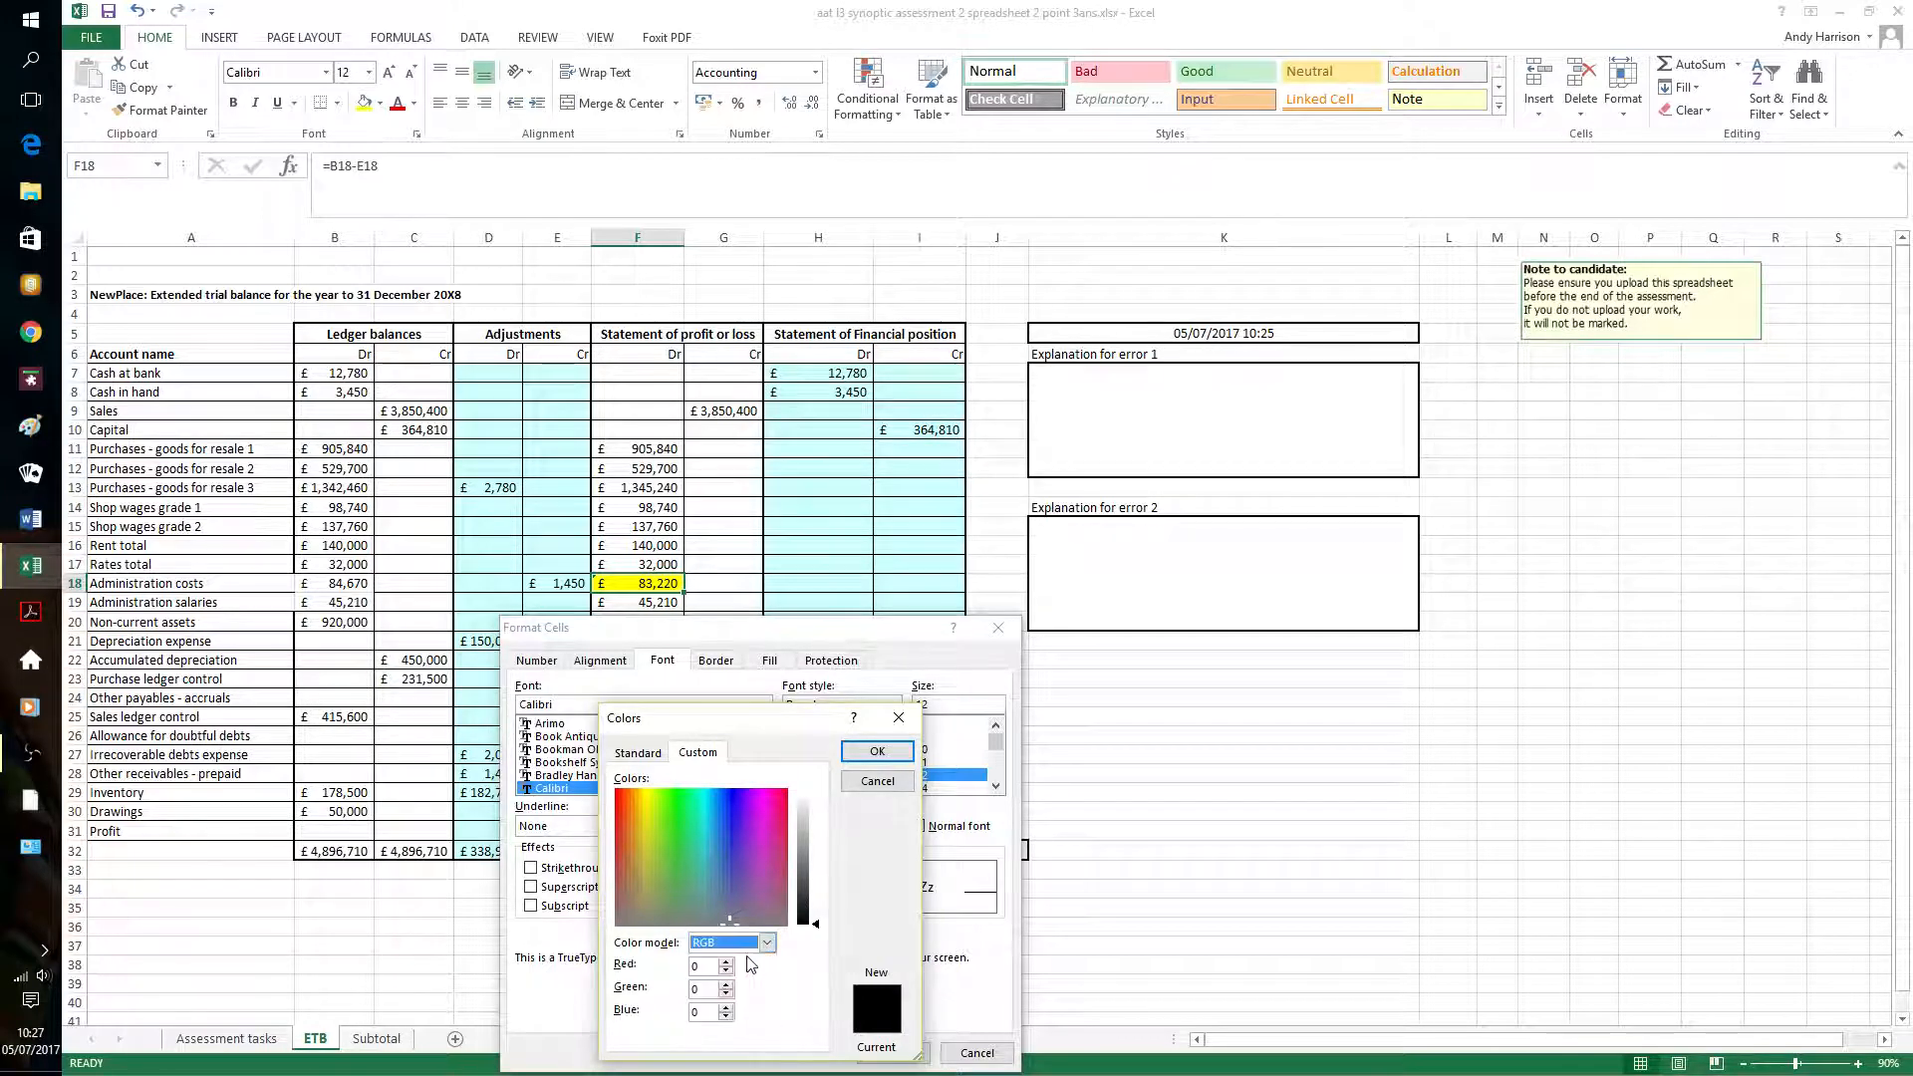
click(624, 801)
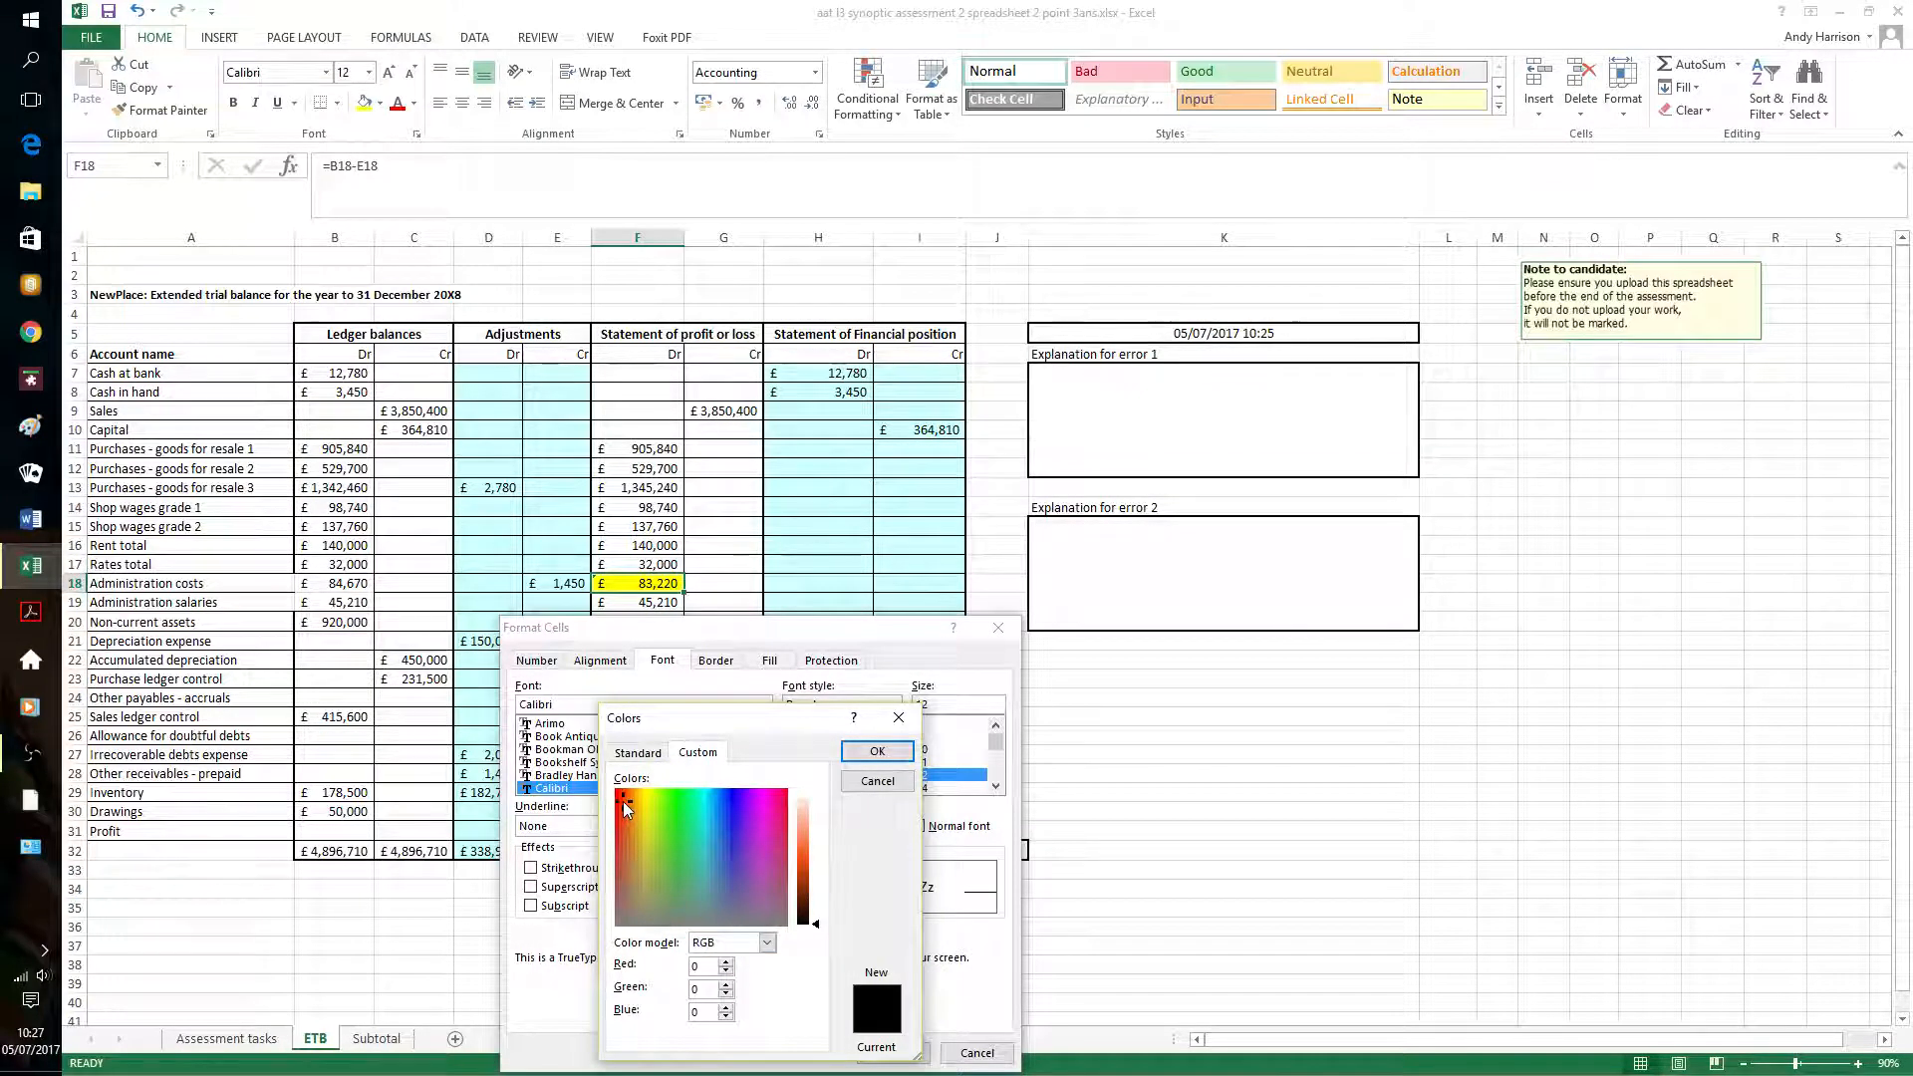
Raise the Red value to 202, adjust Green and Blue slightly, and apply the custom red font colour to F18
click(725, 963)
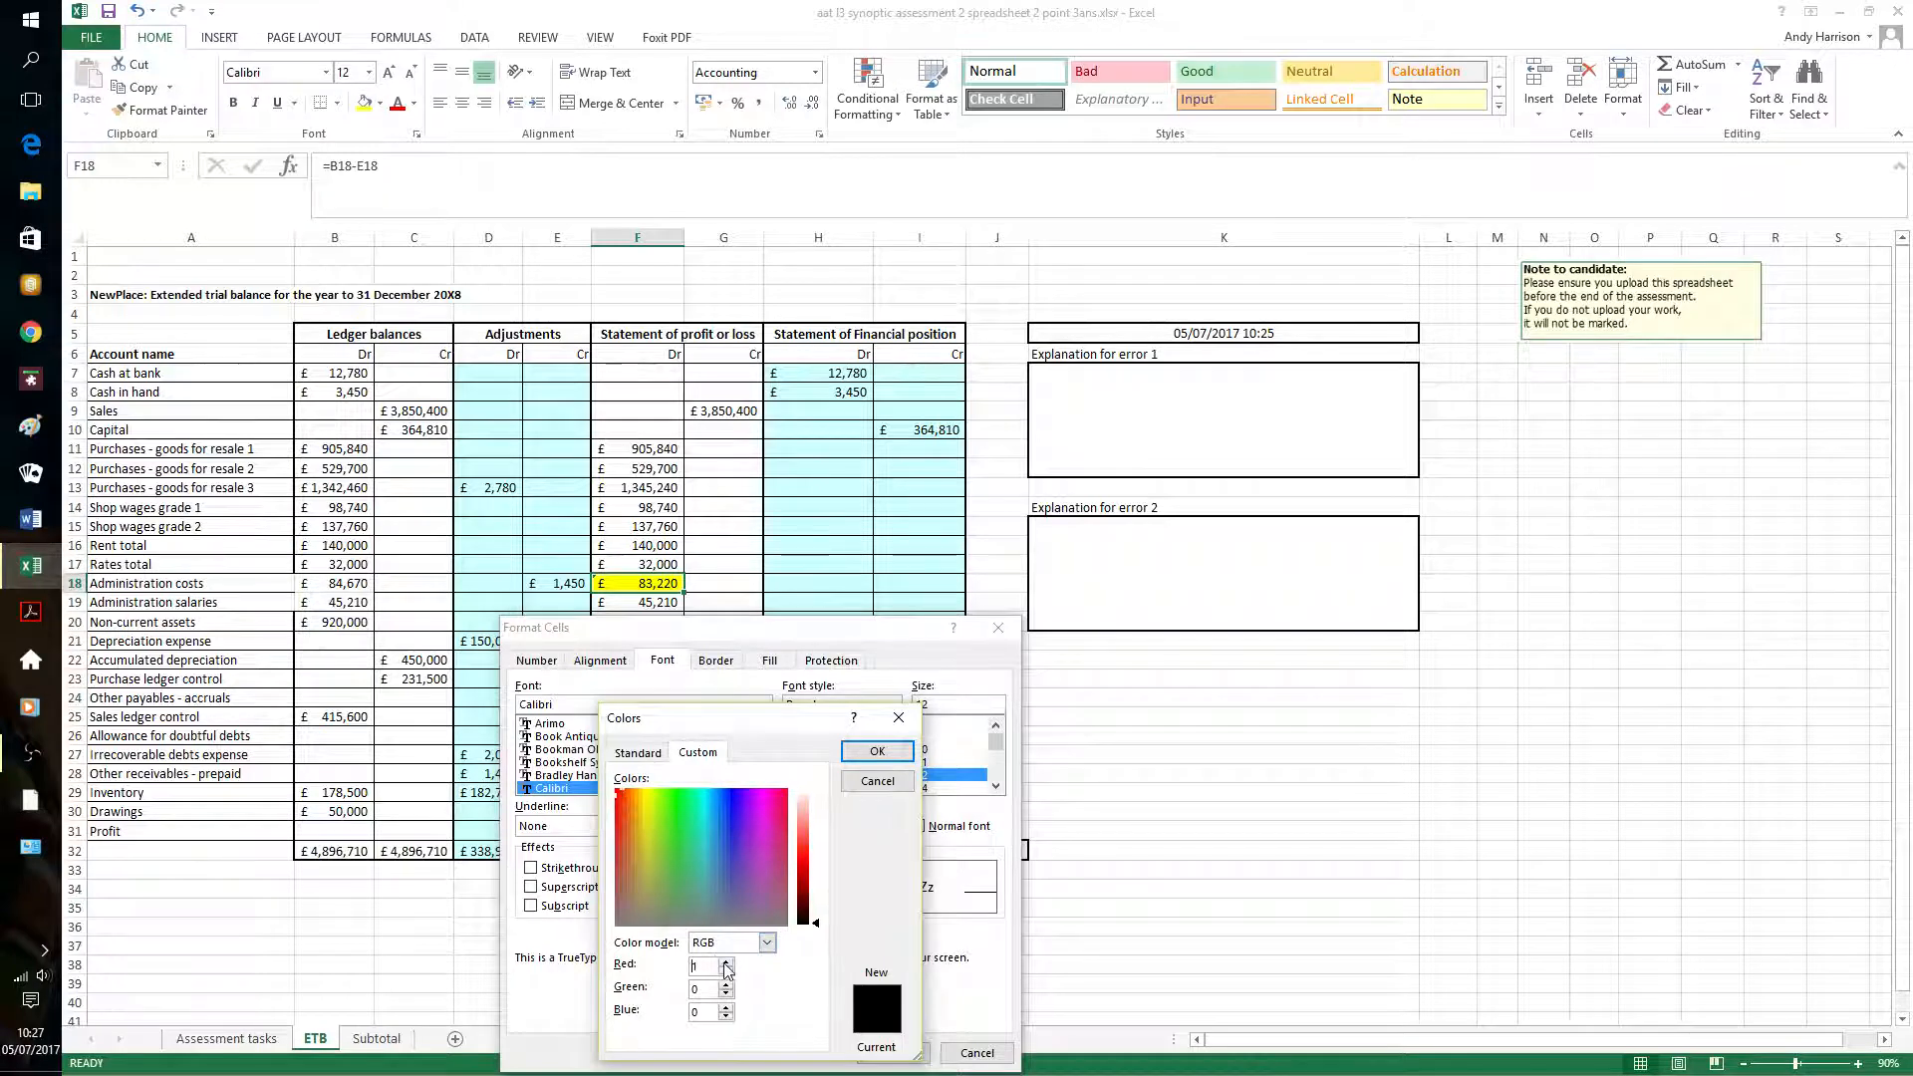
click(726, 962)
click(725, 963)
click(725, 962)
click(725, 963)
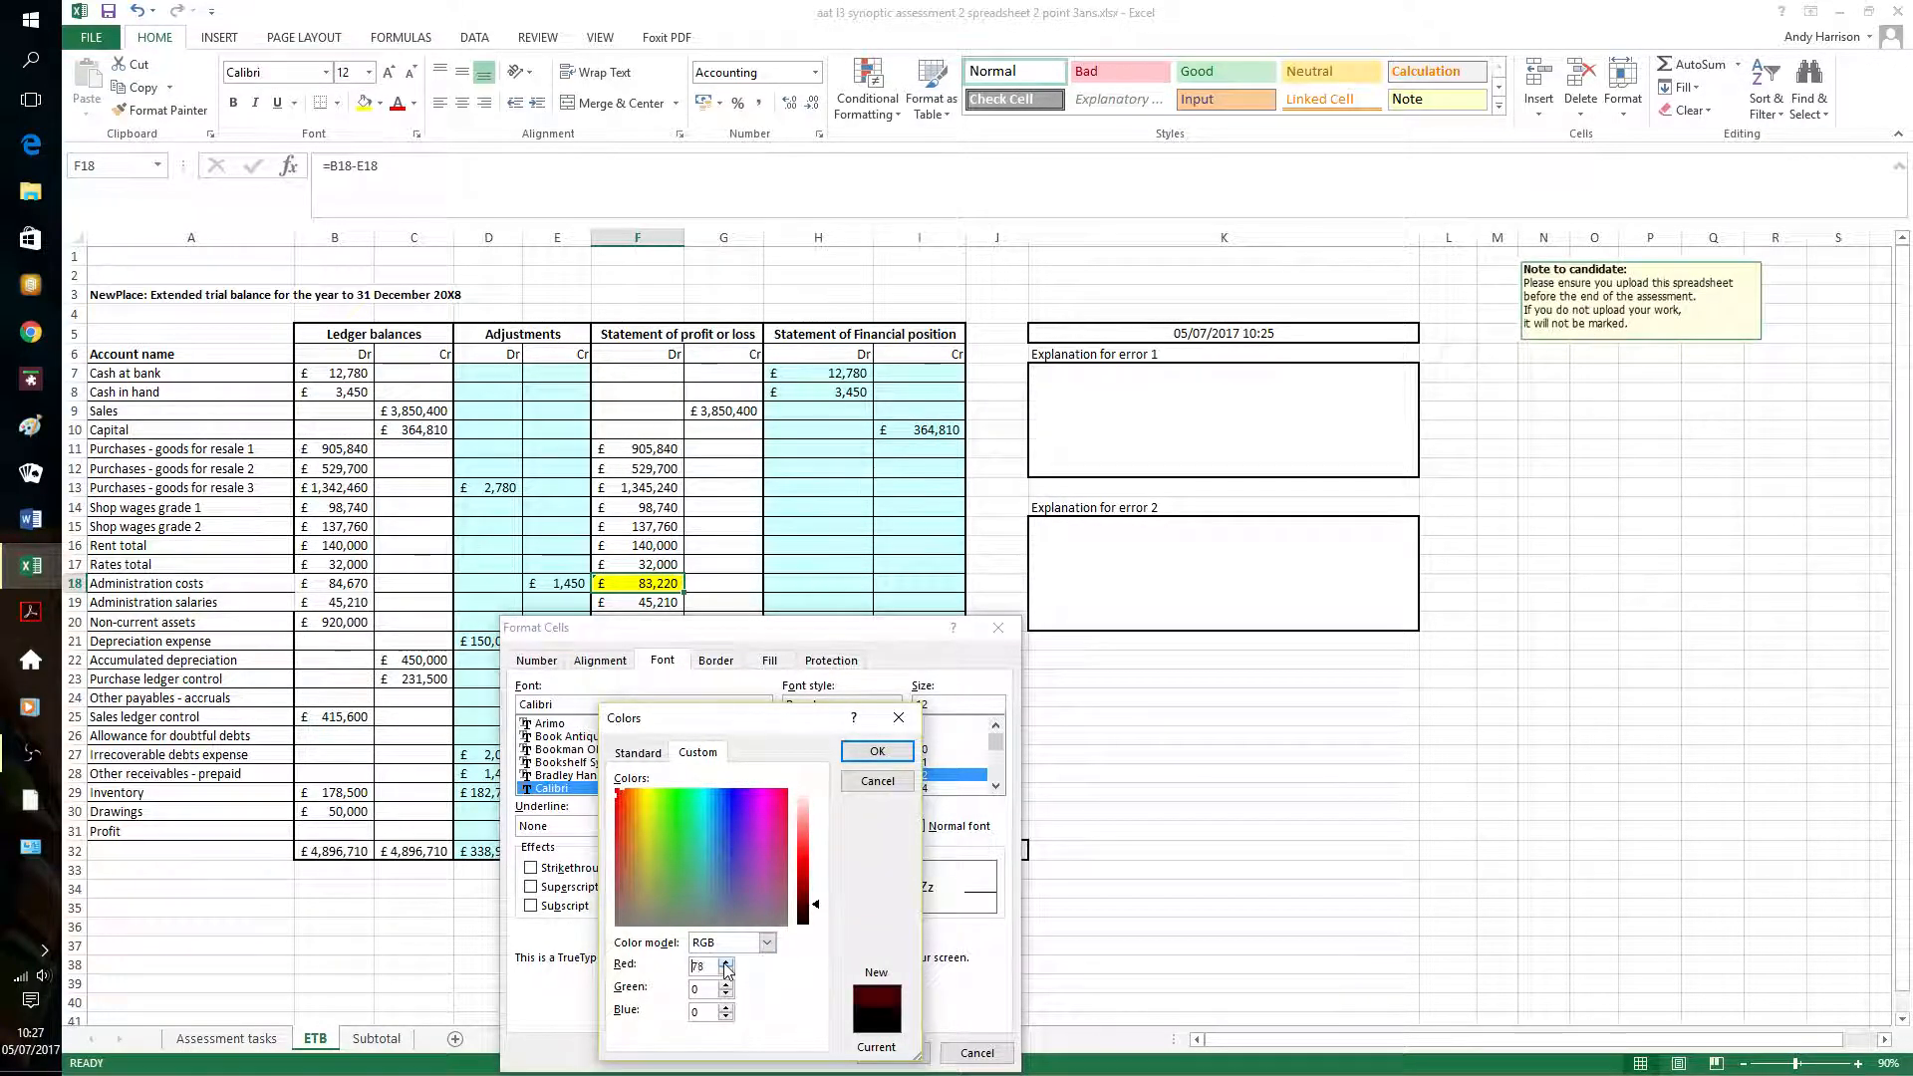
click(725, 962)
click(726, 963)
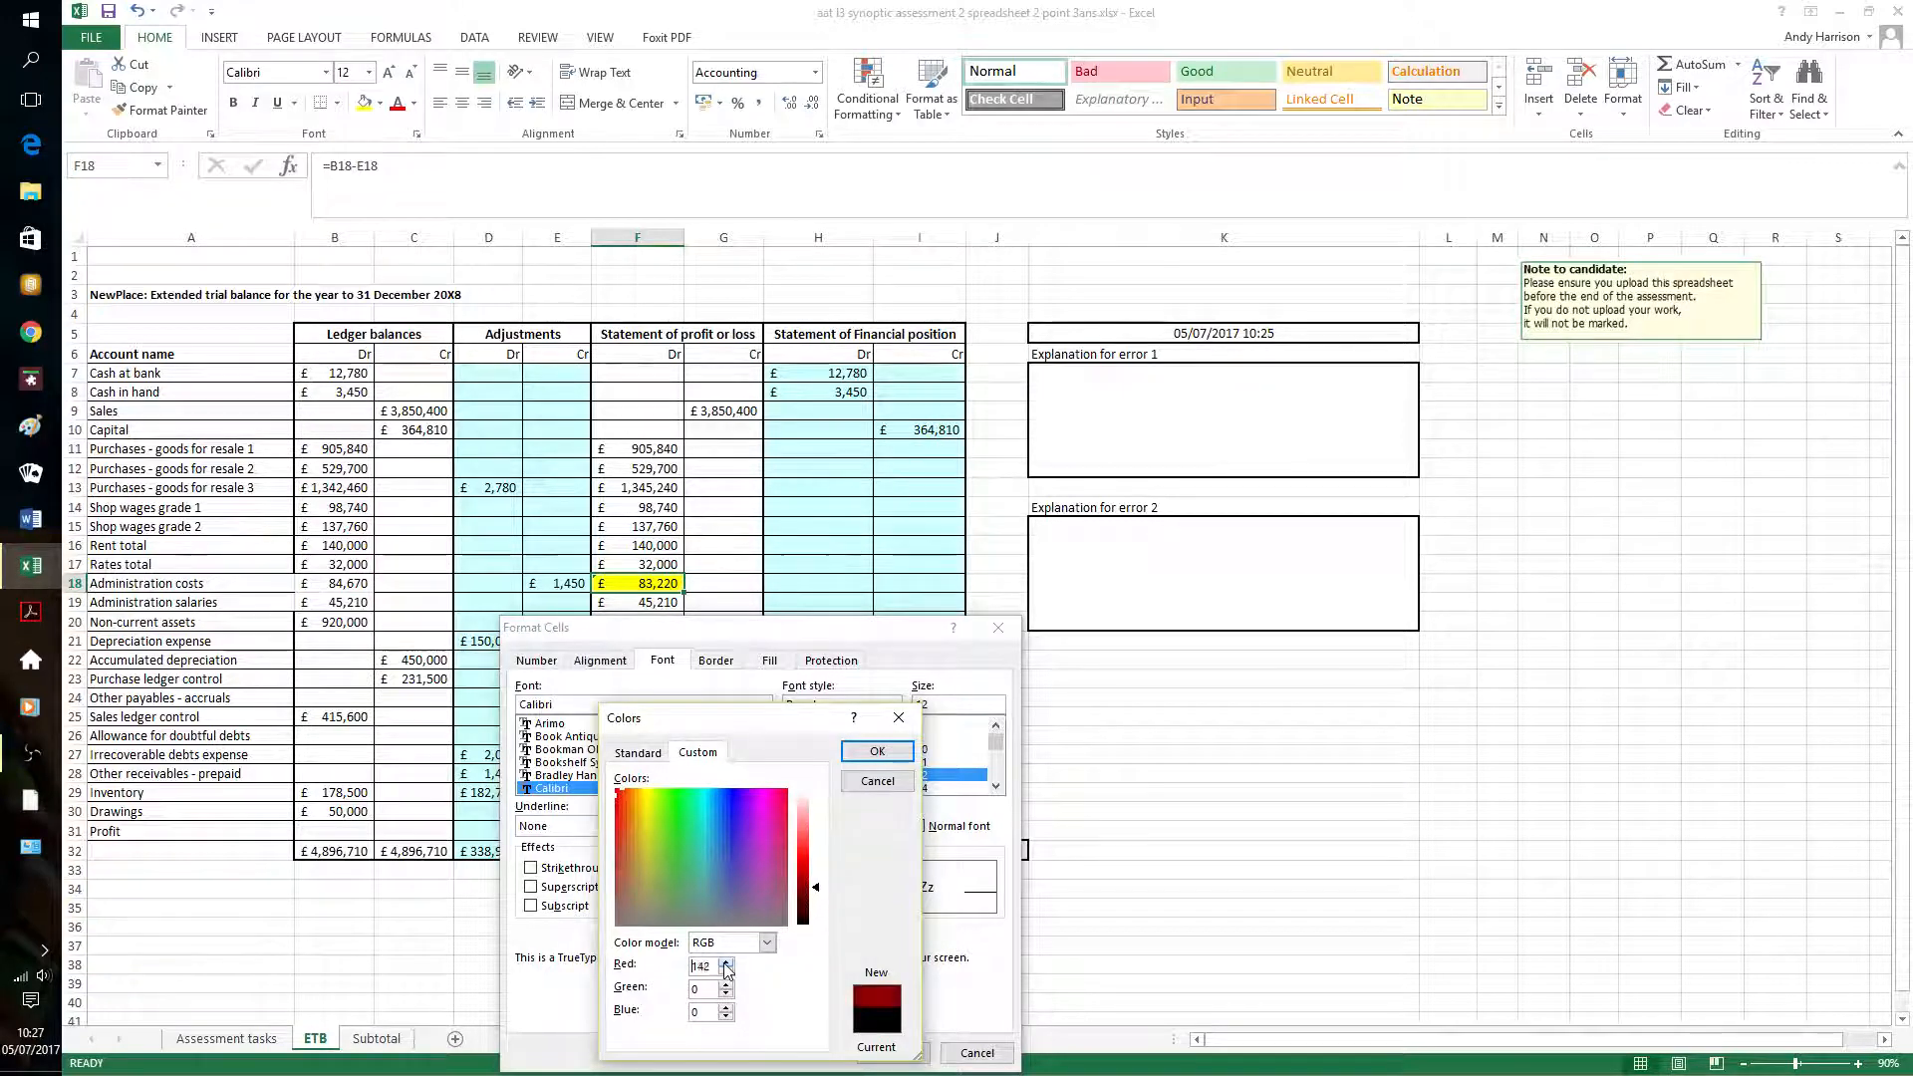
click(726, 963)
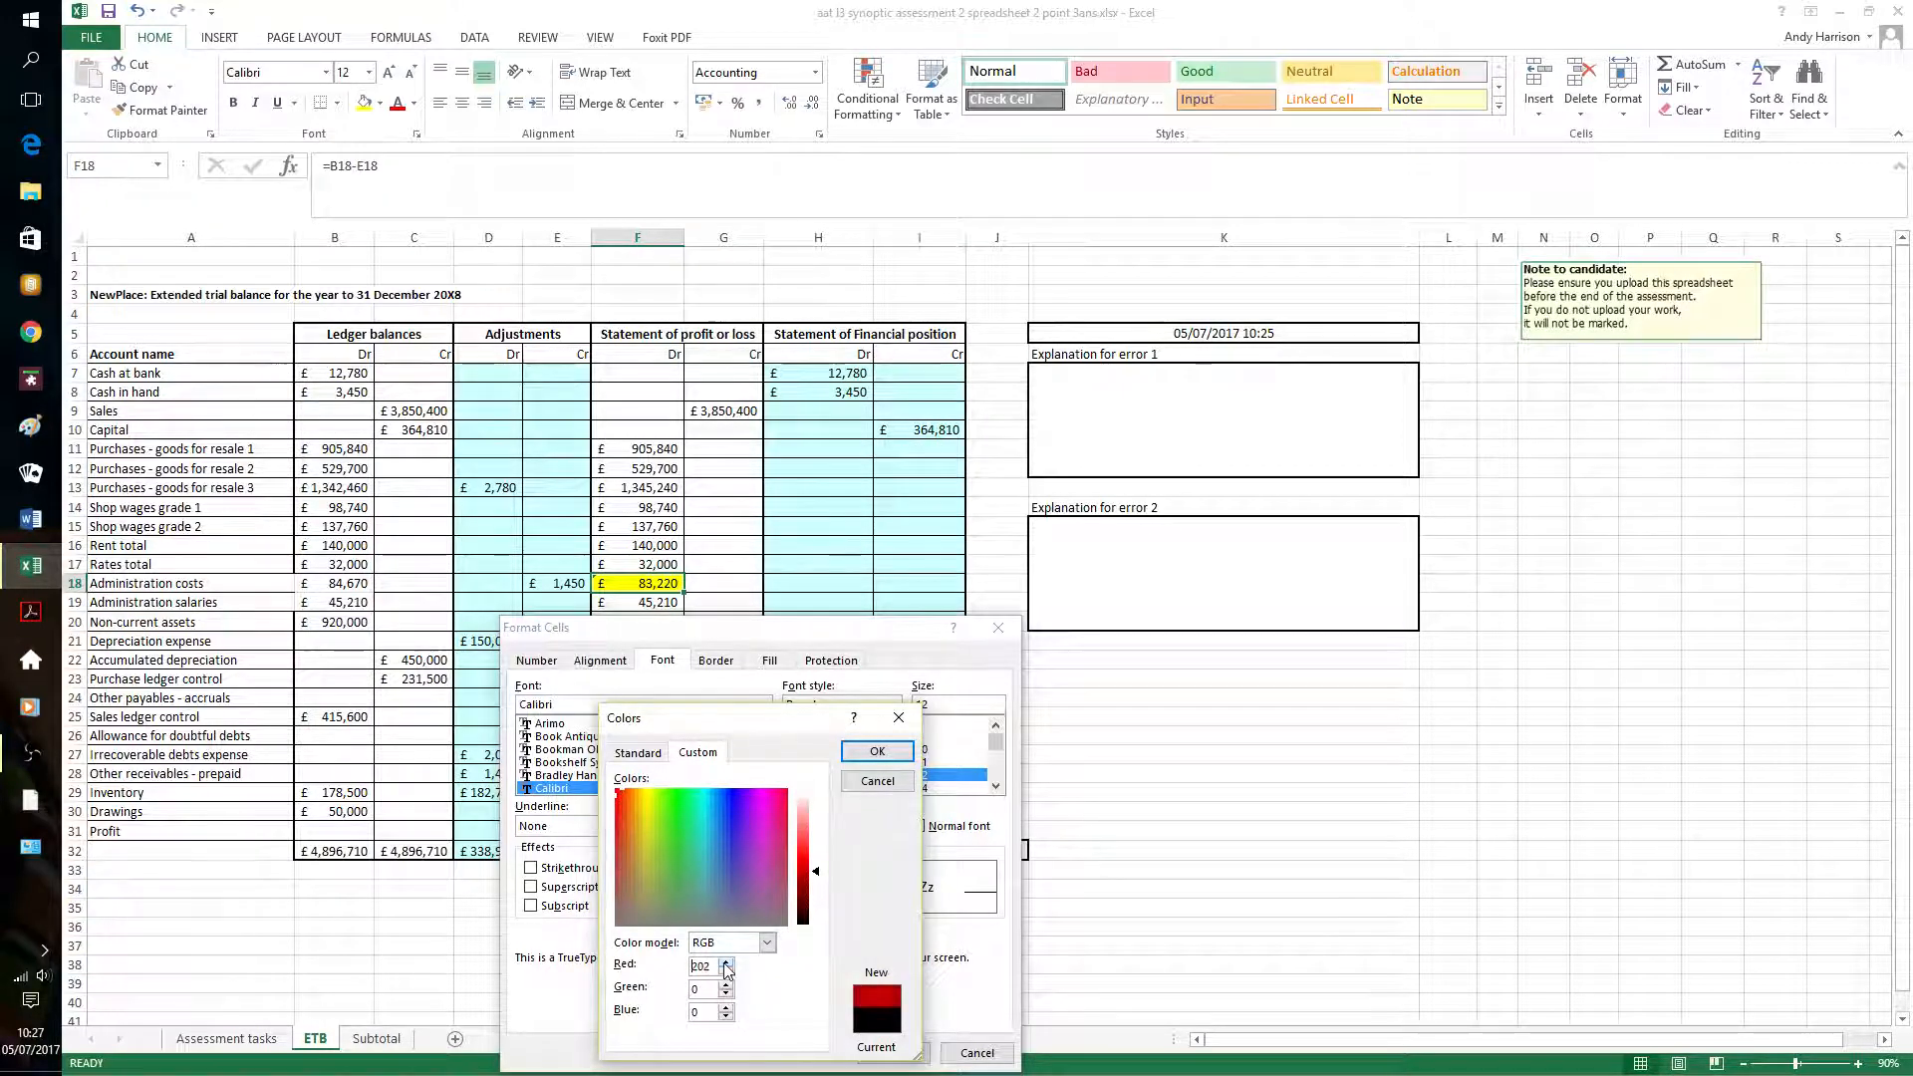
click(727, 986)
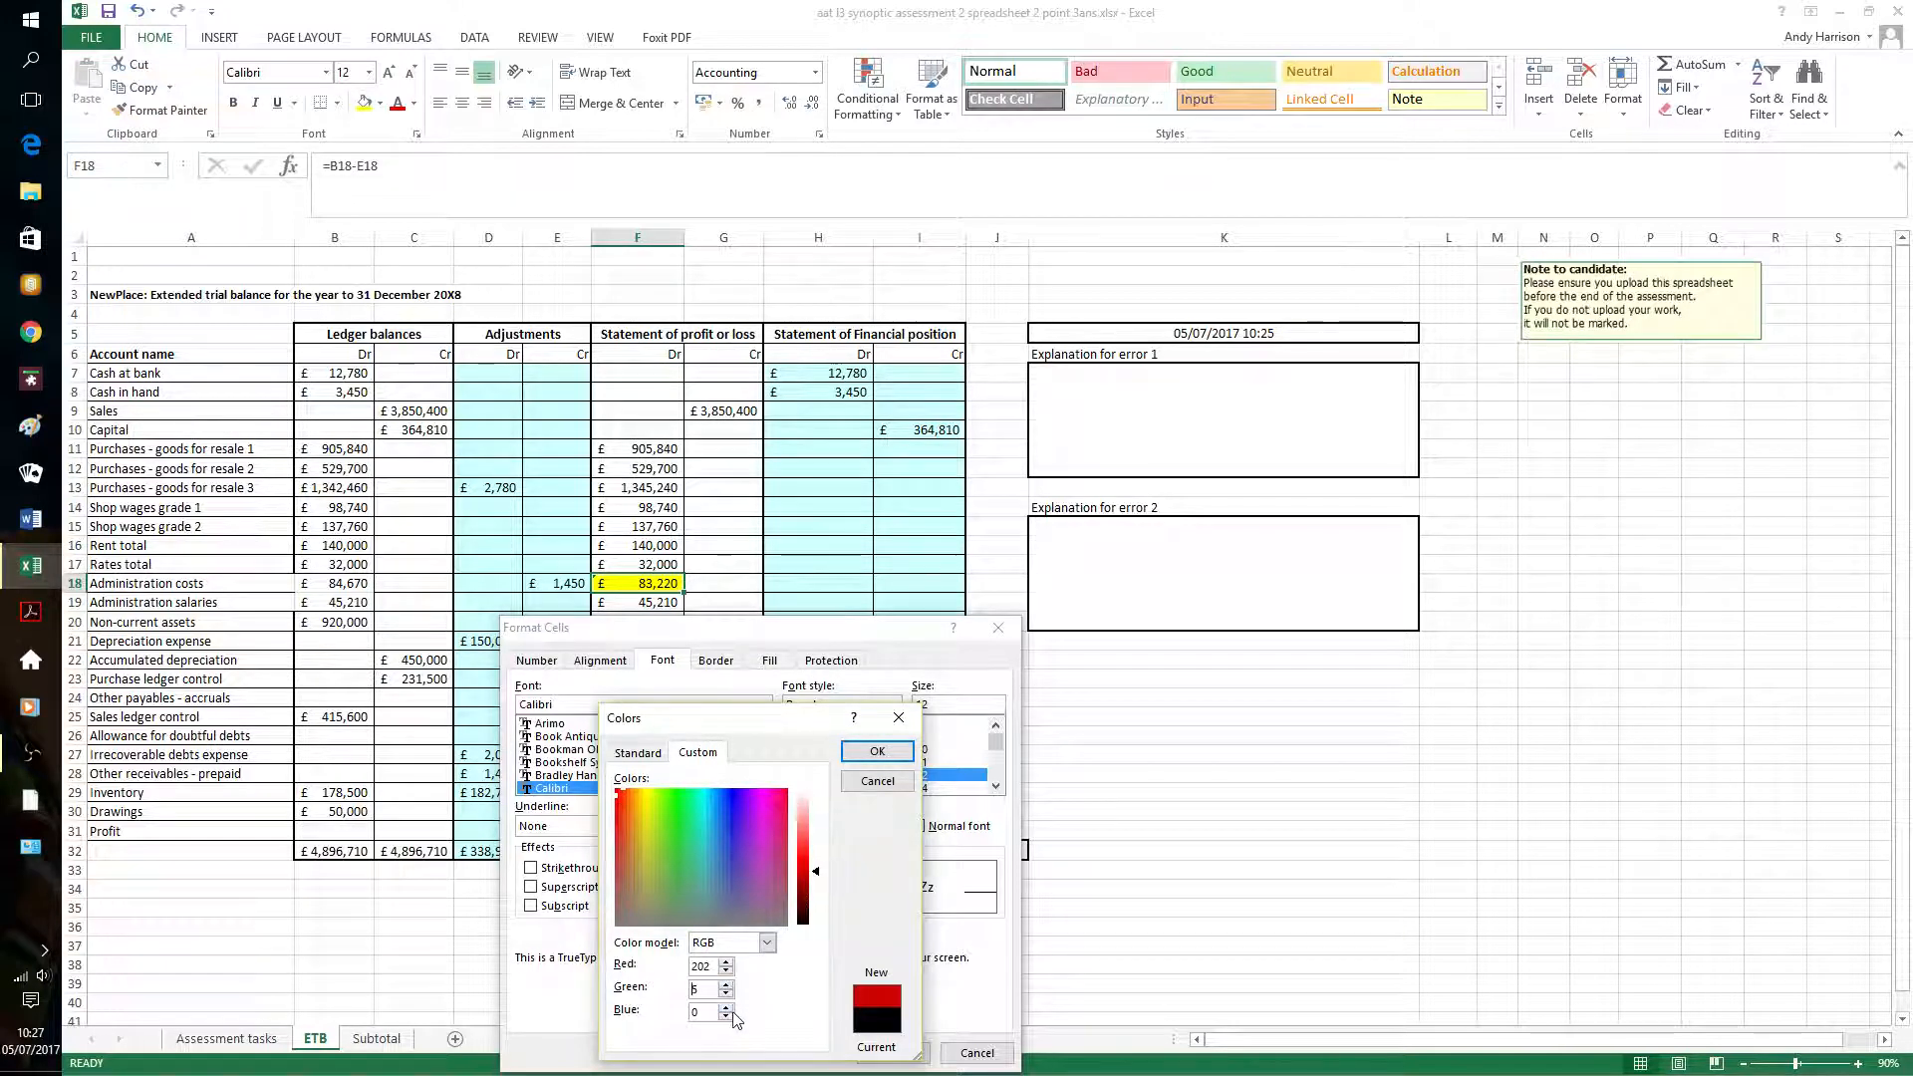
click(727, 1007)
click(726, 1008)
click(877, 752)
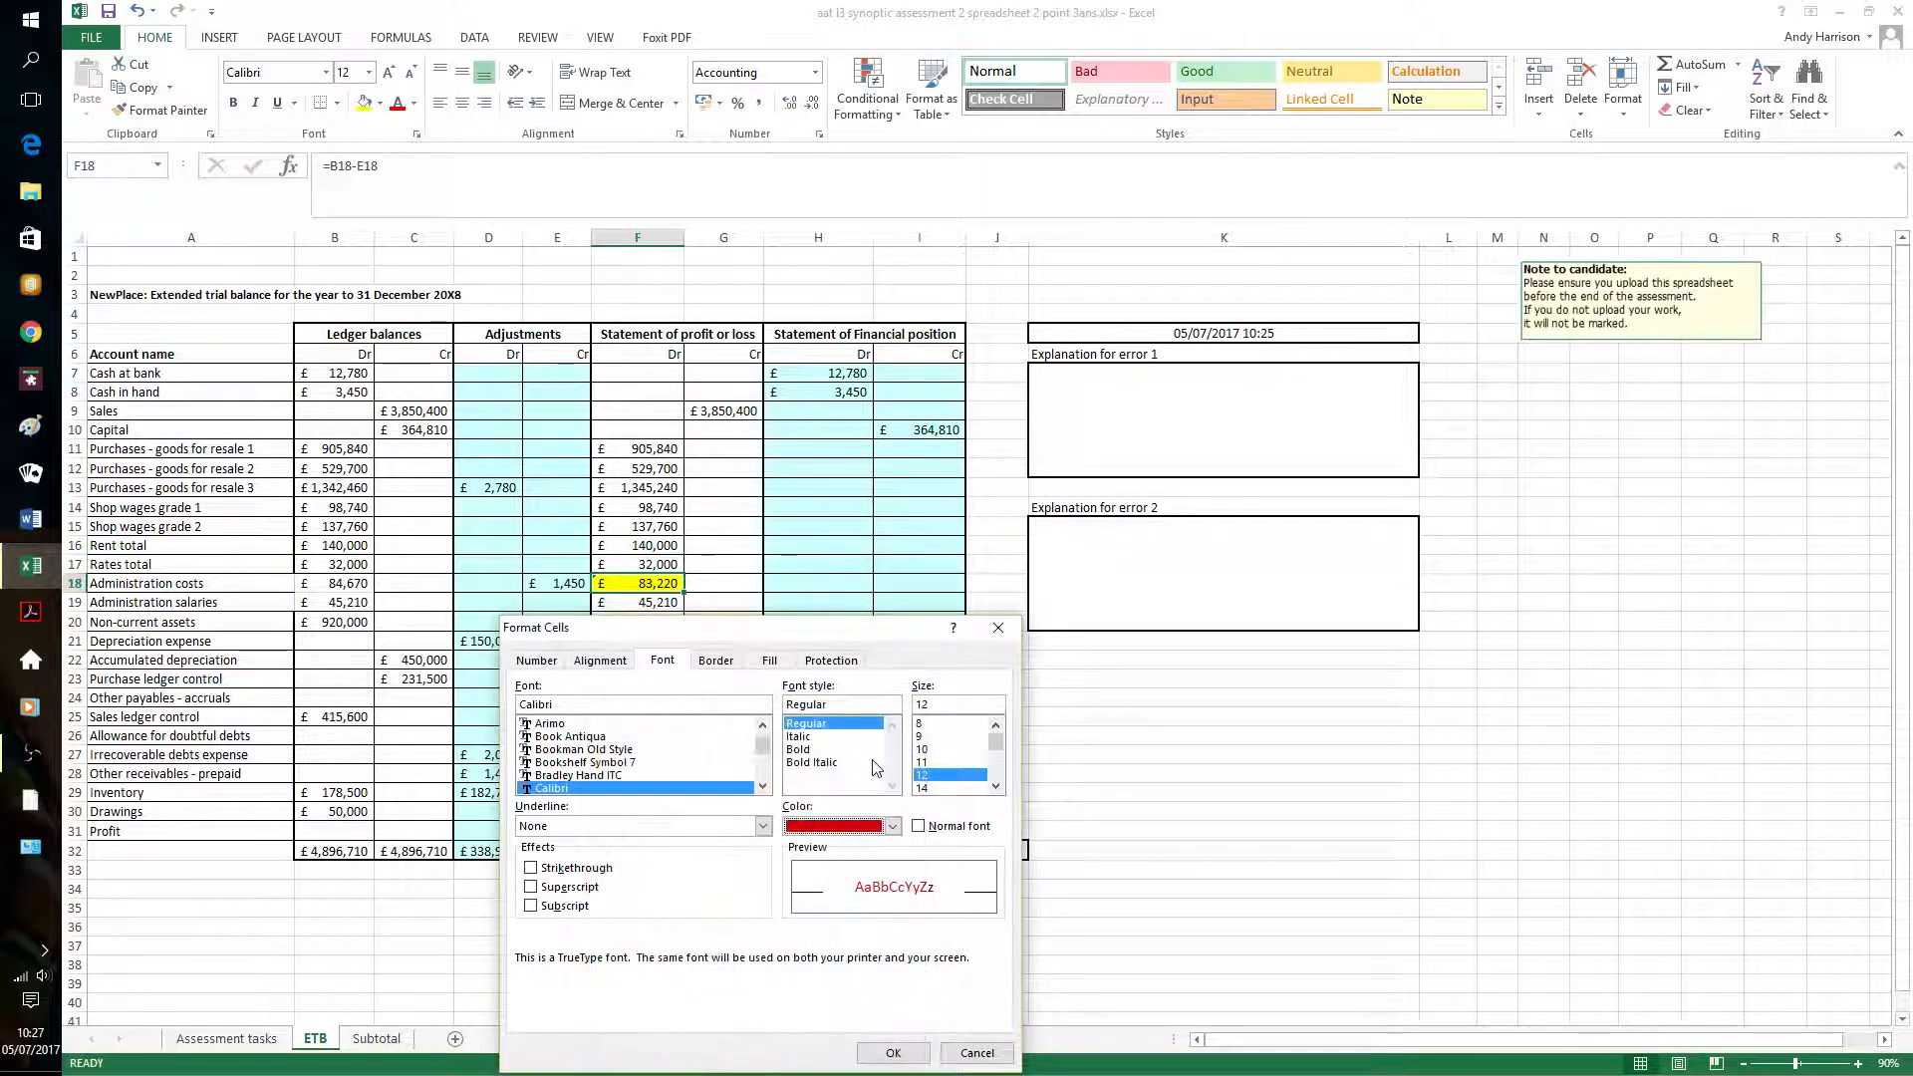
click(896, 1053)
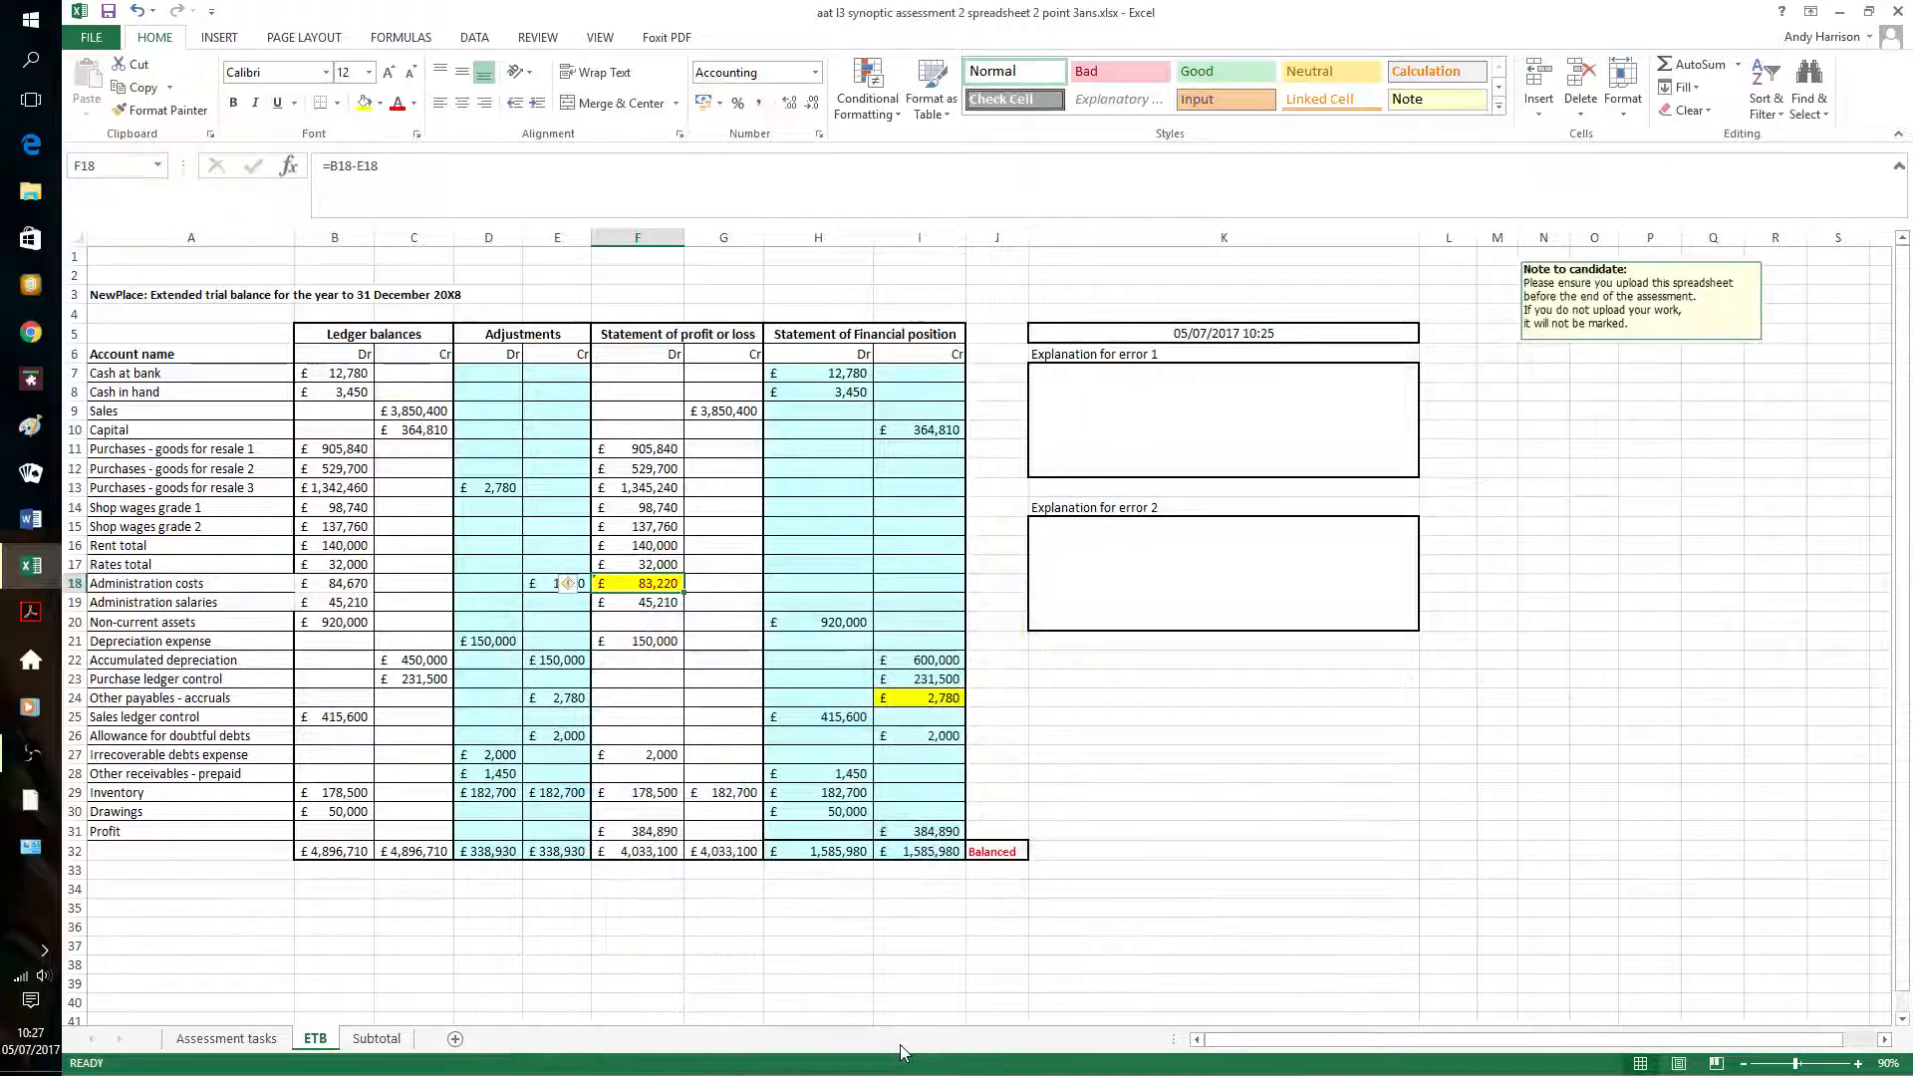
Apply the same red font colour to the Other payables - accruals figure in I24
click(945, 700)
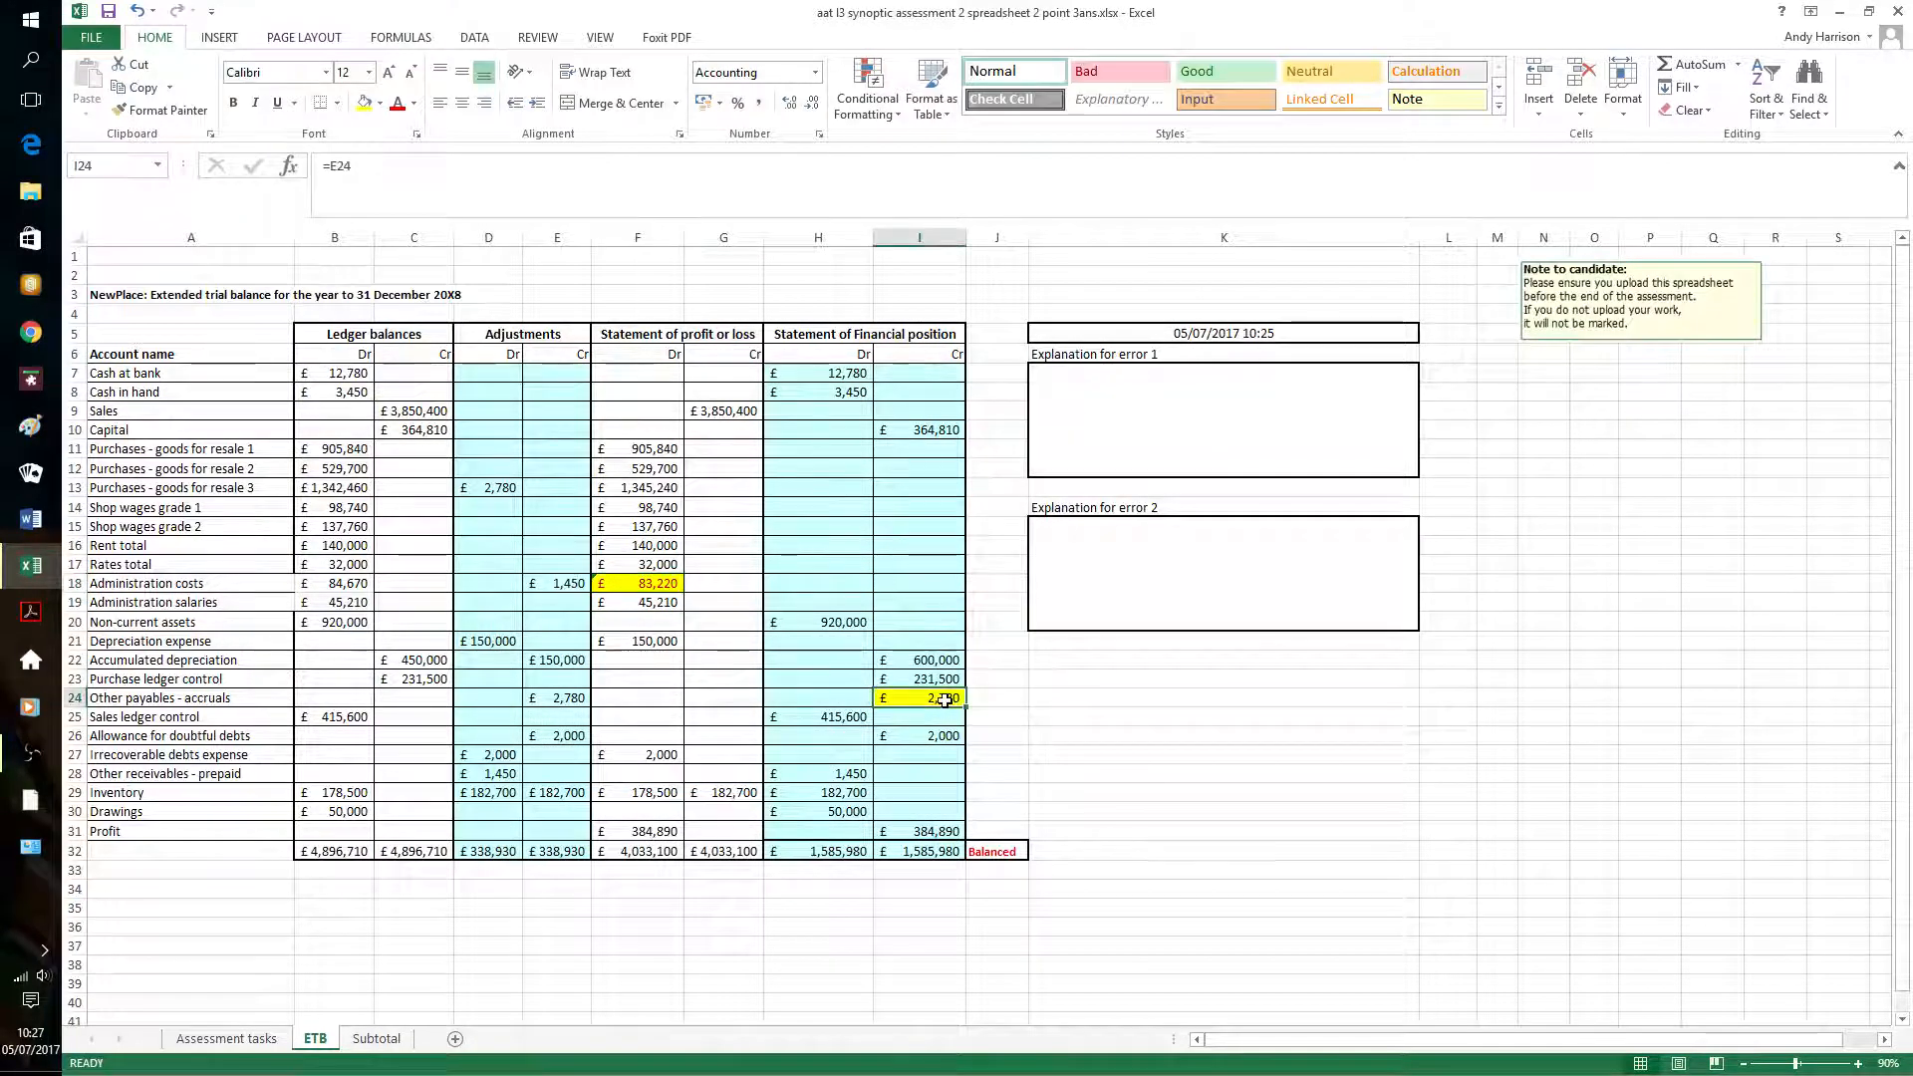
right_click(945, 701)
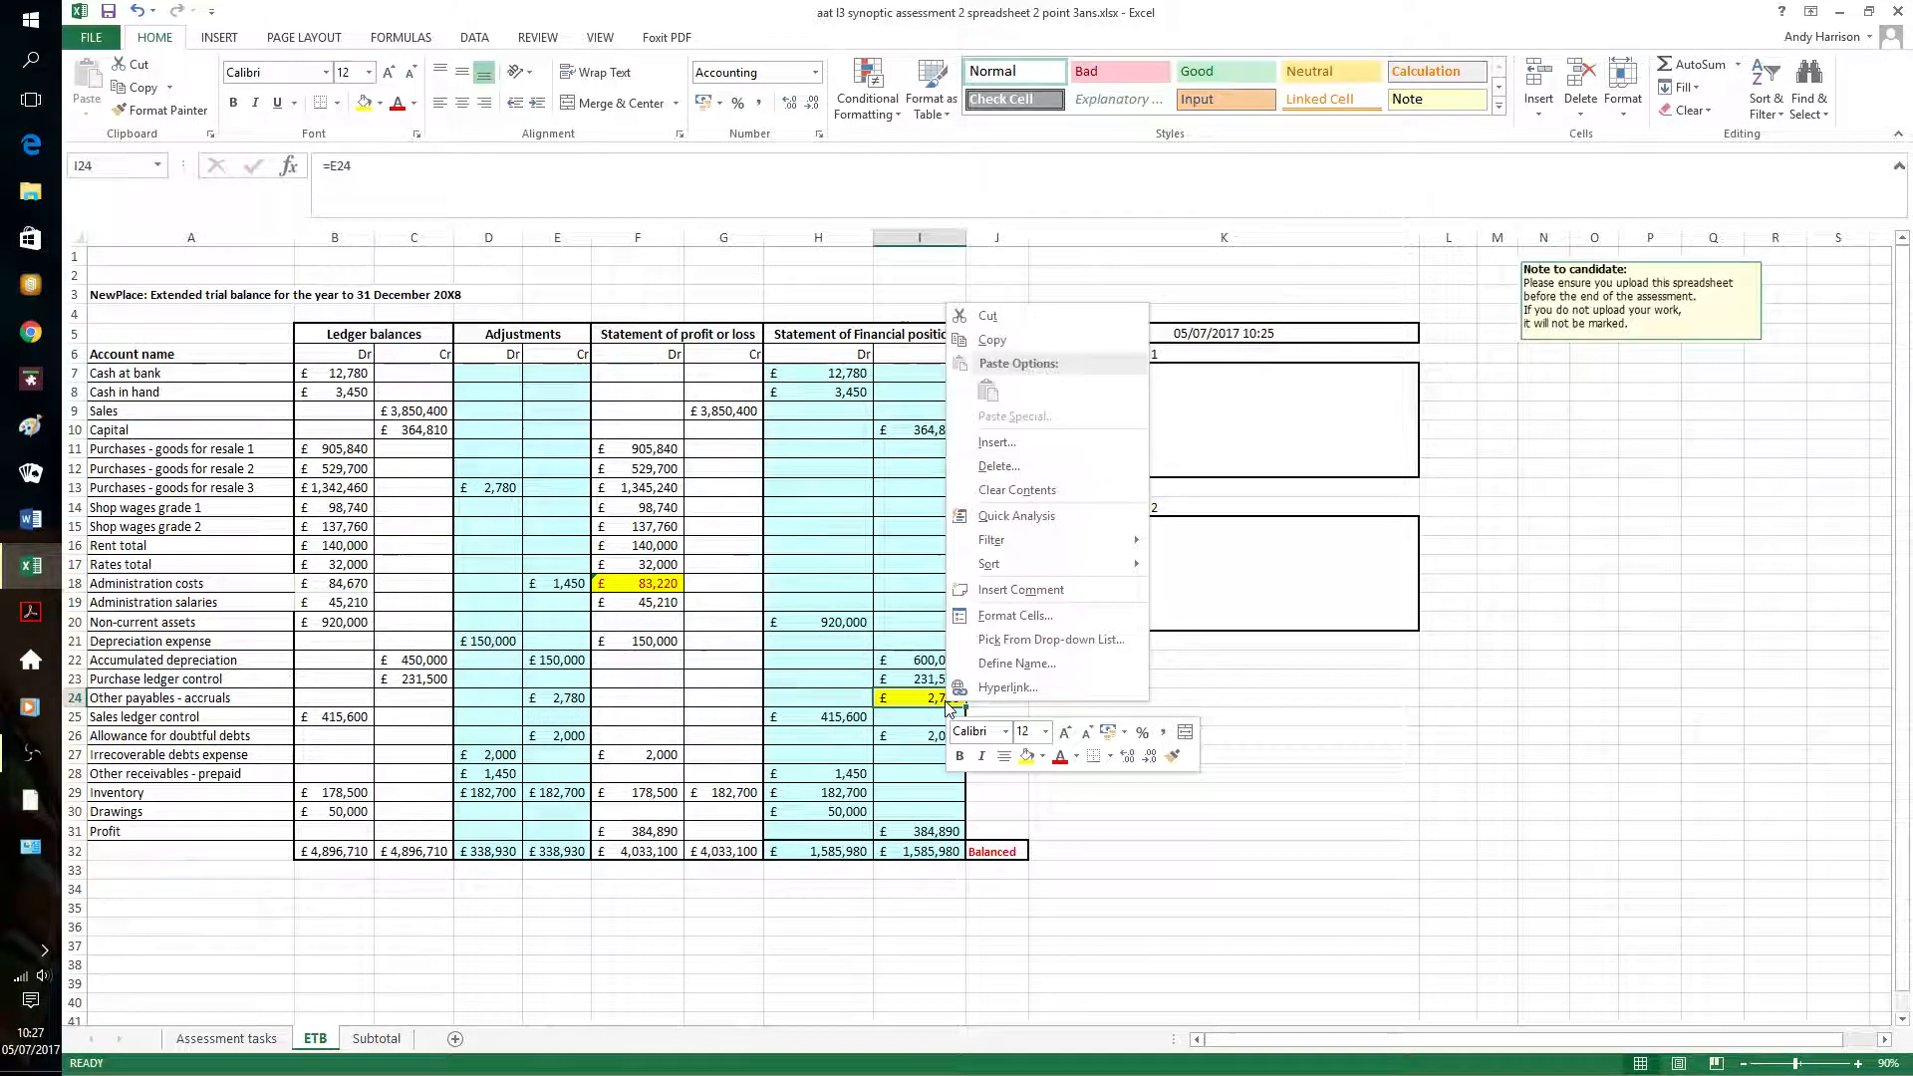
click(1014, 616)
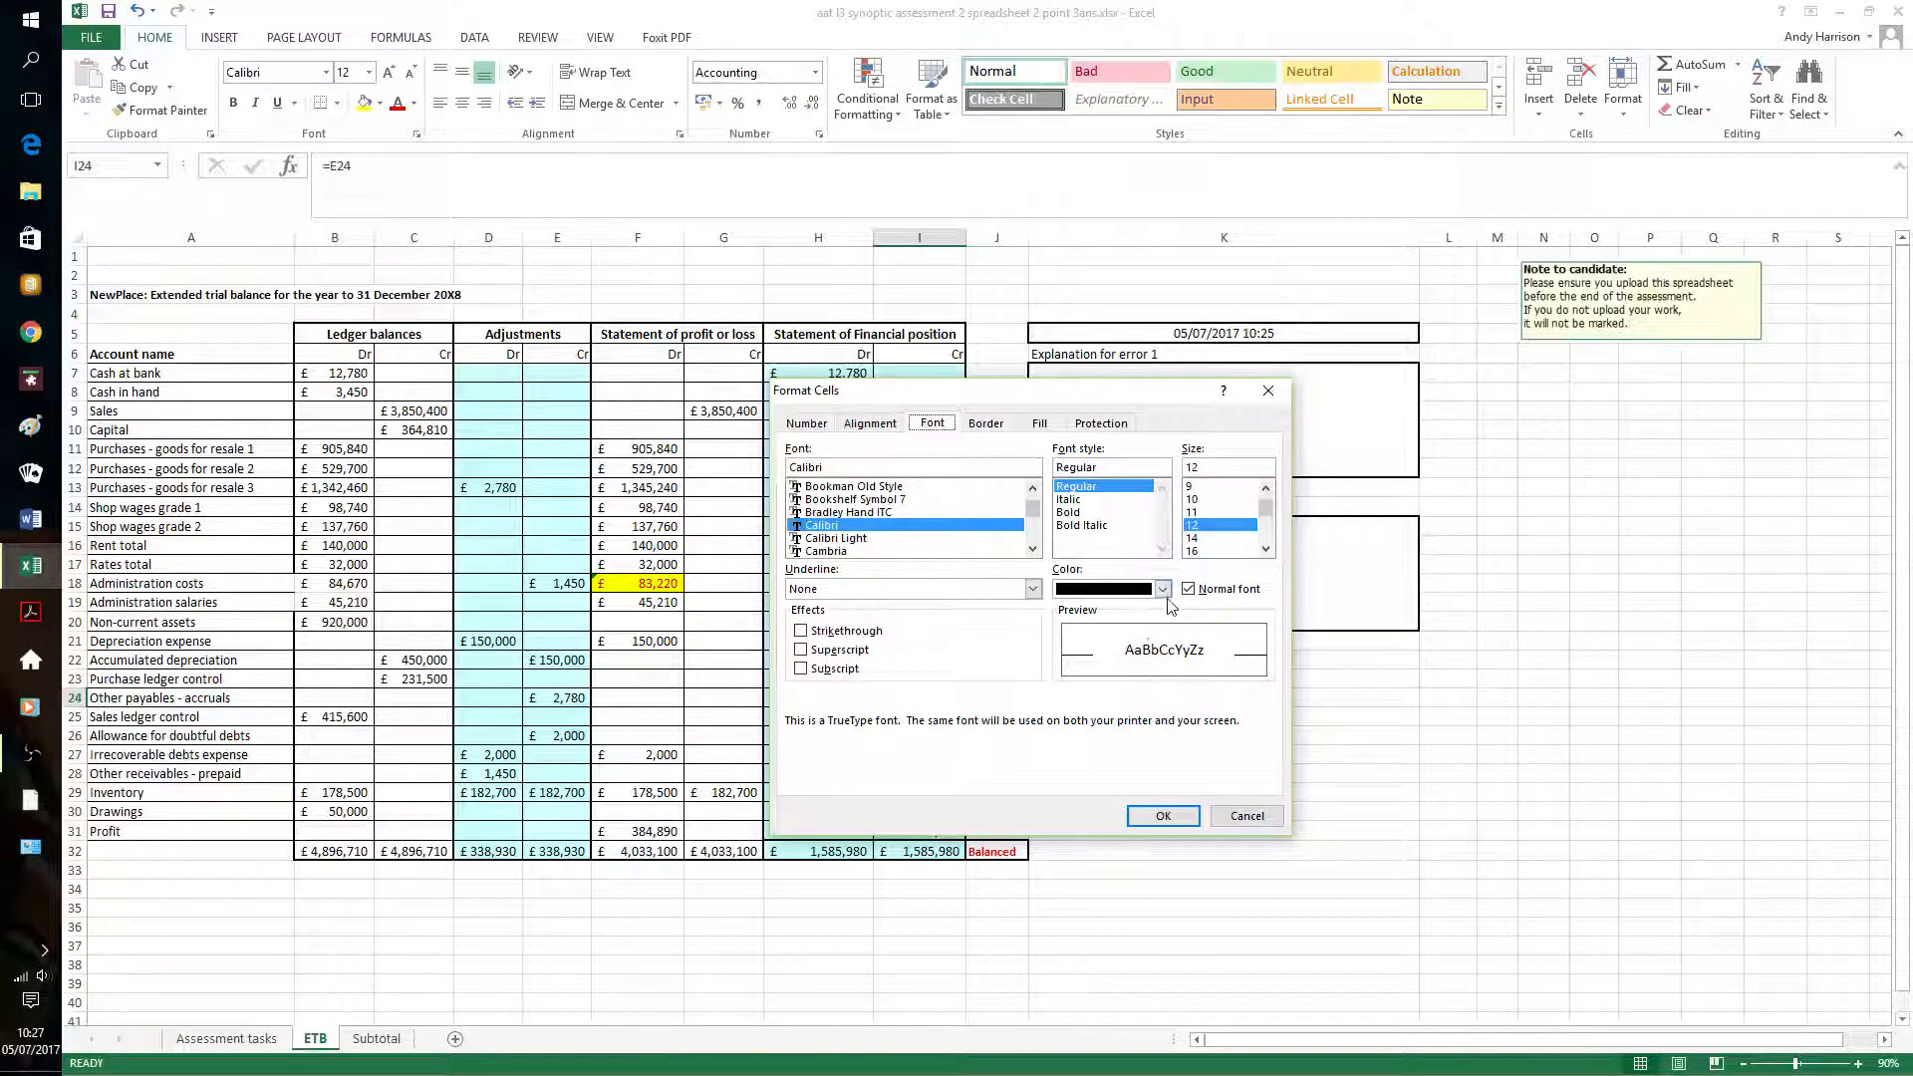
click(1106, 591)
click(1063, 808)
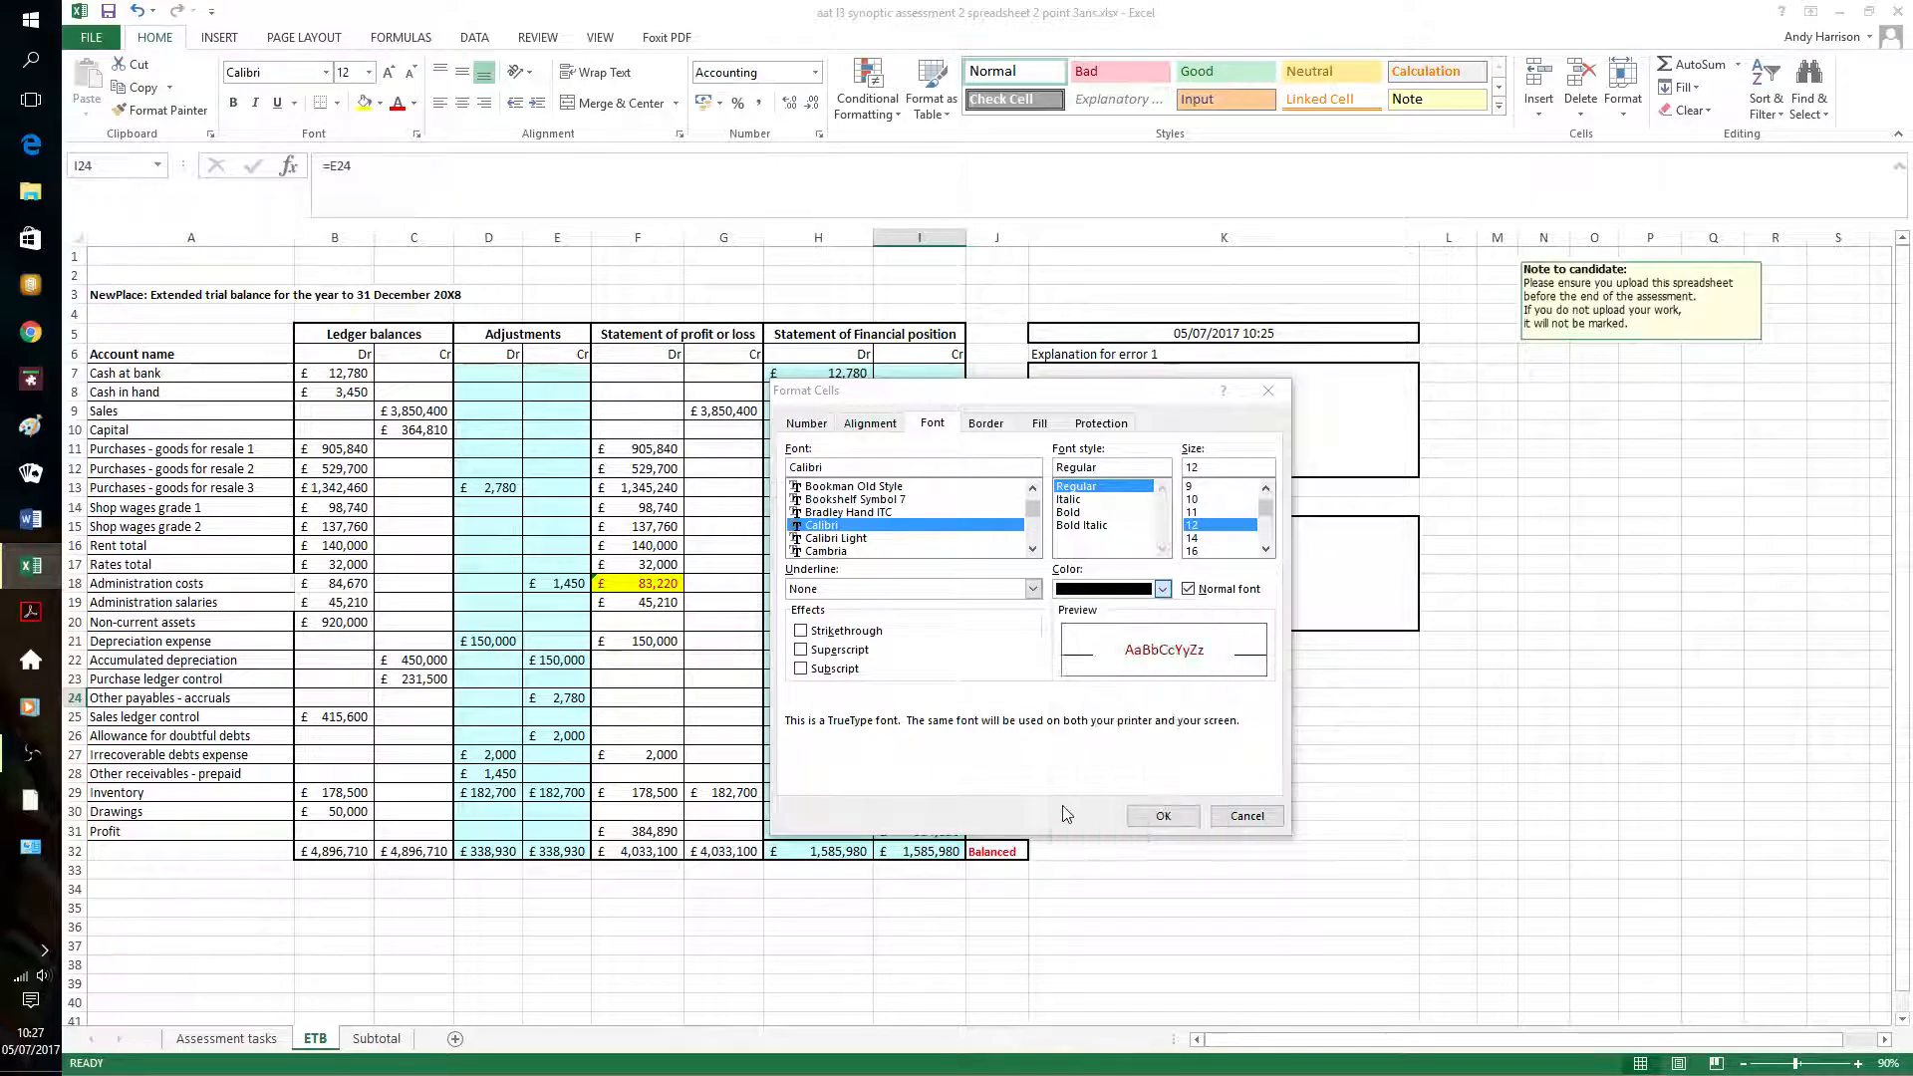
click(1163, 816)
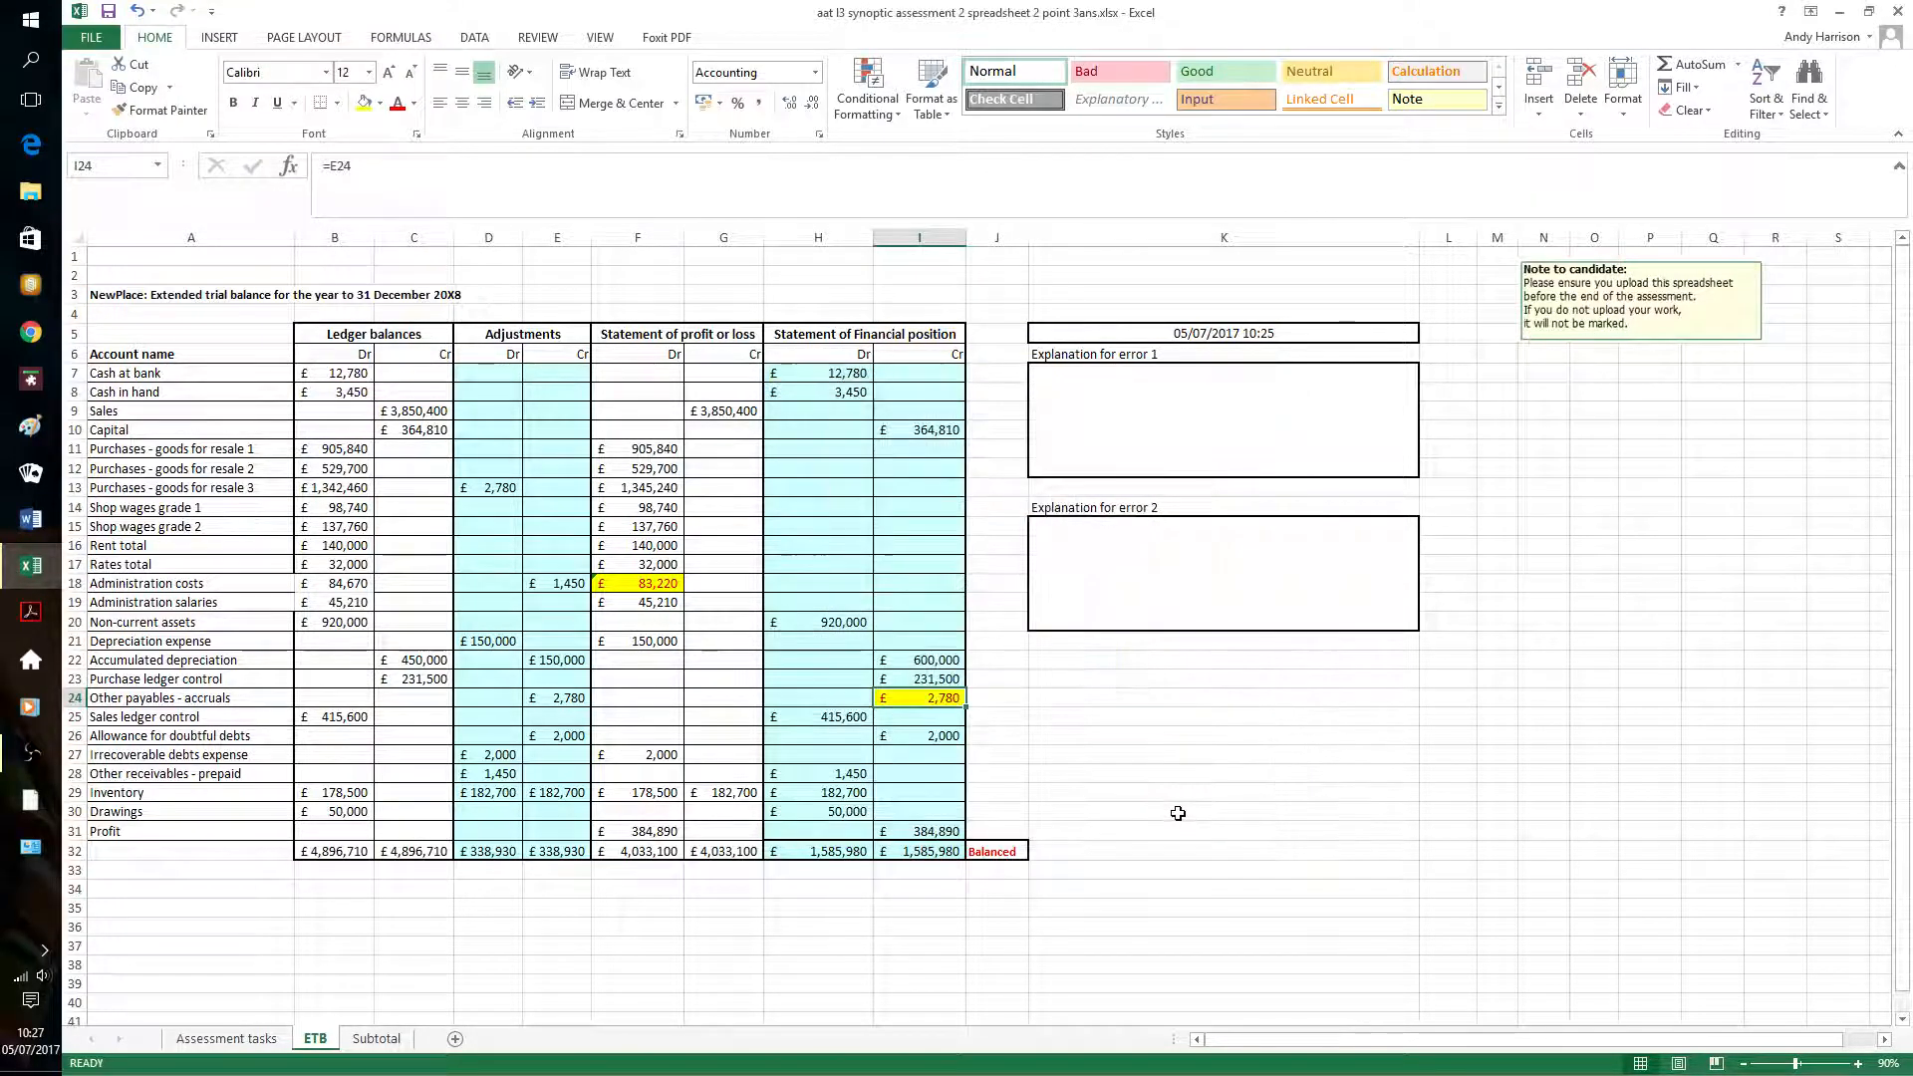
click(902, 934)
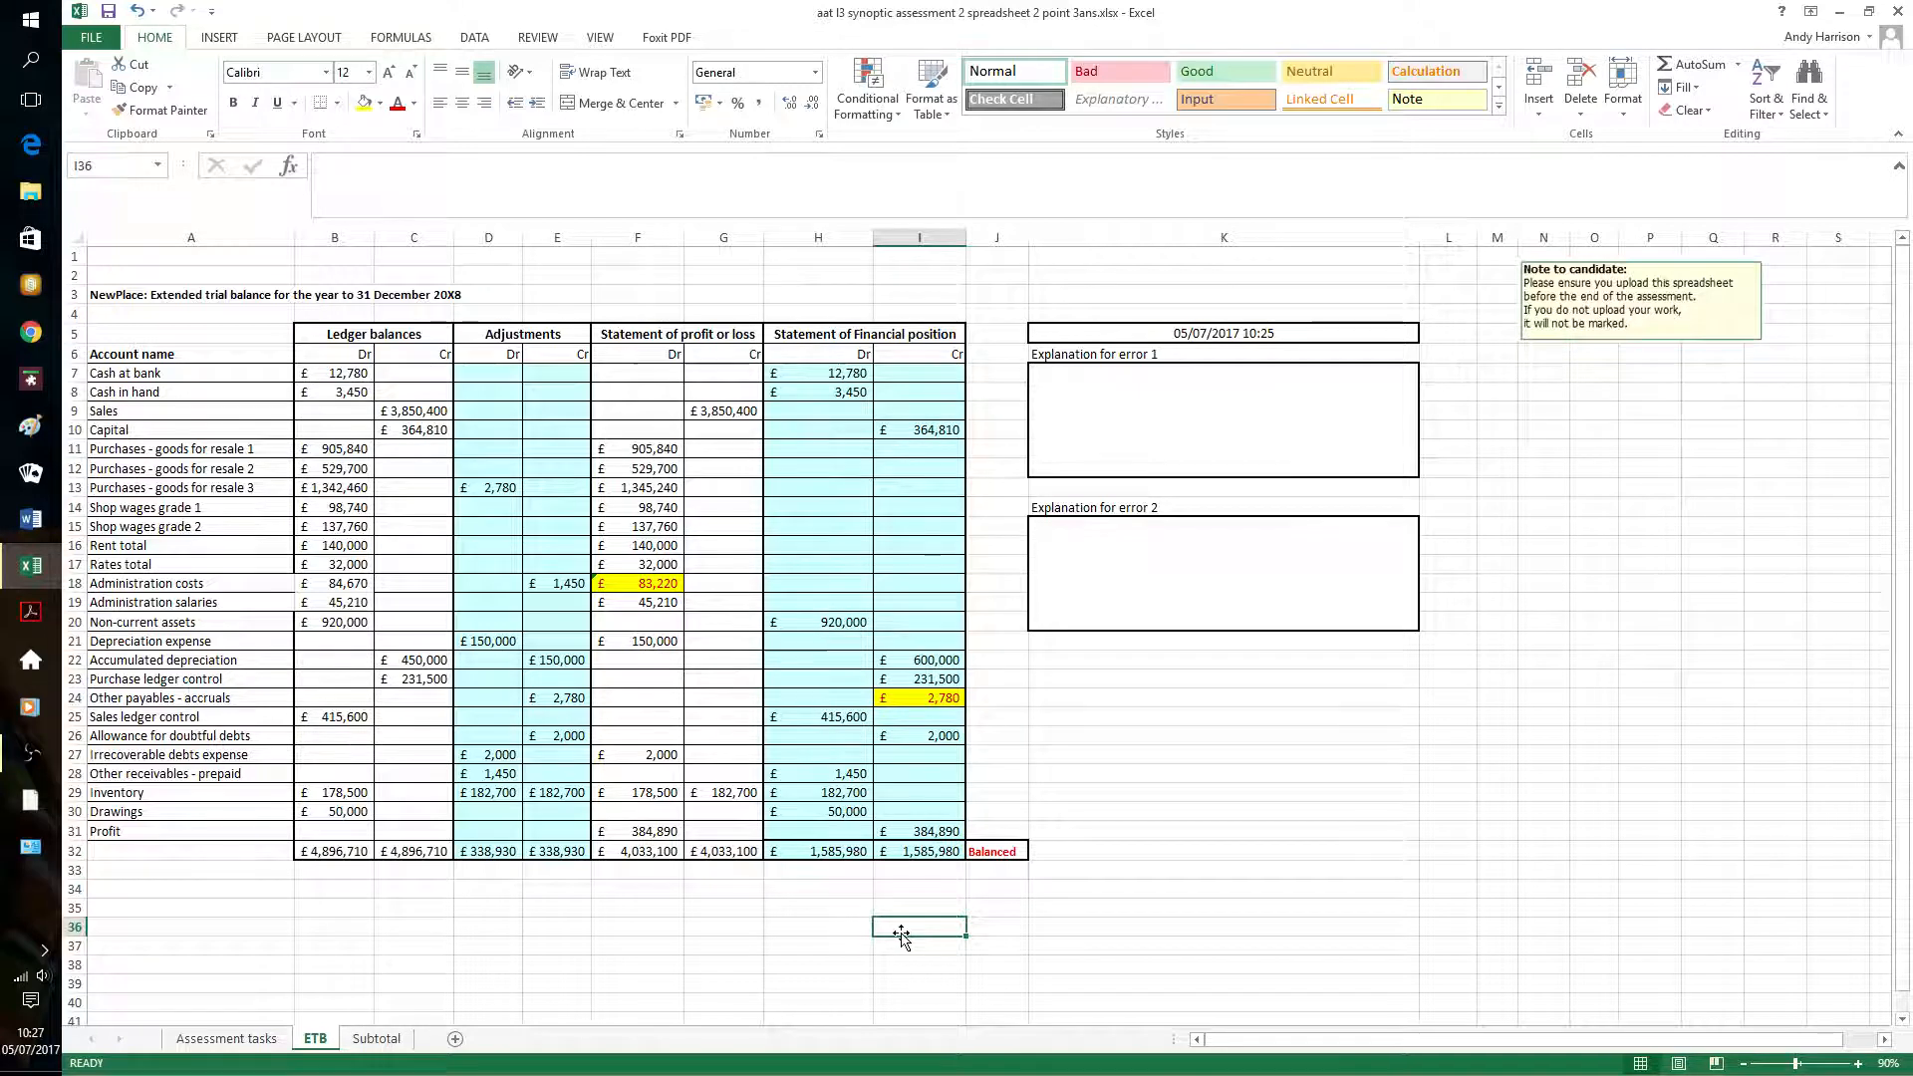
click(1246, 435)
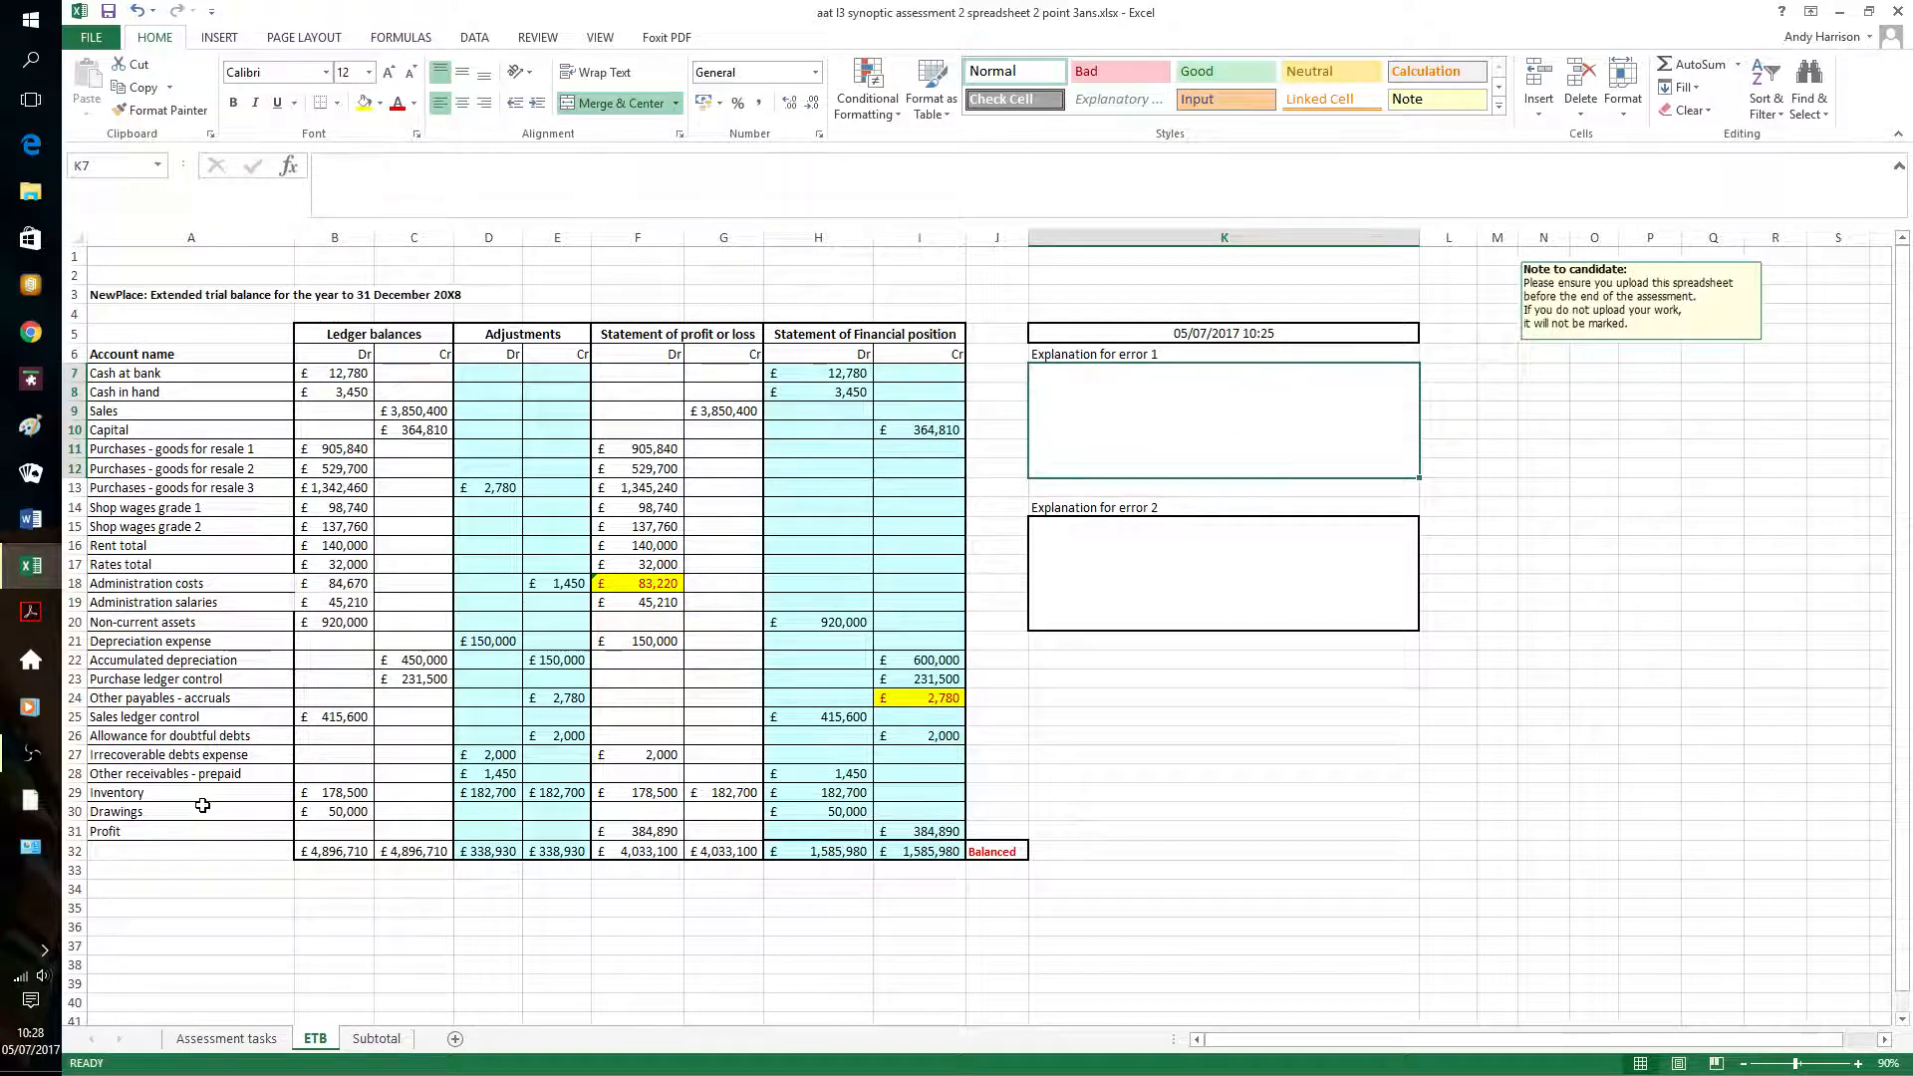
click(31, 753)
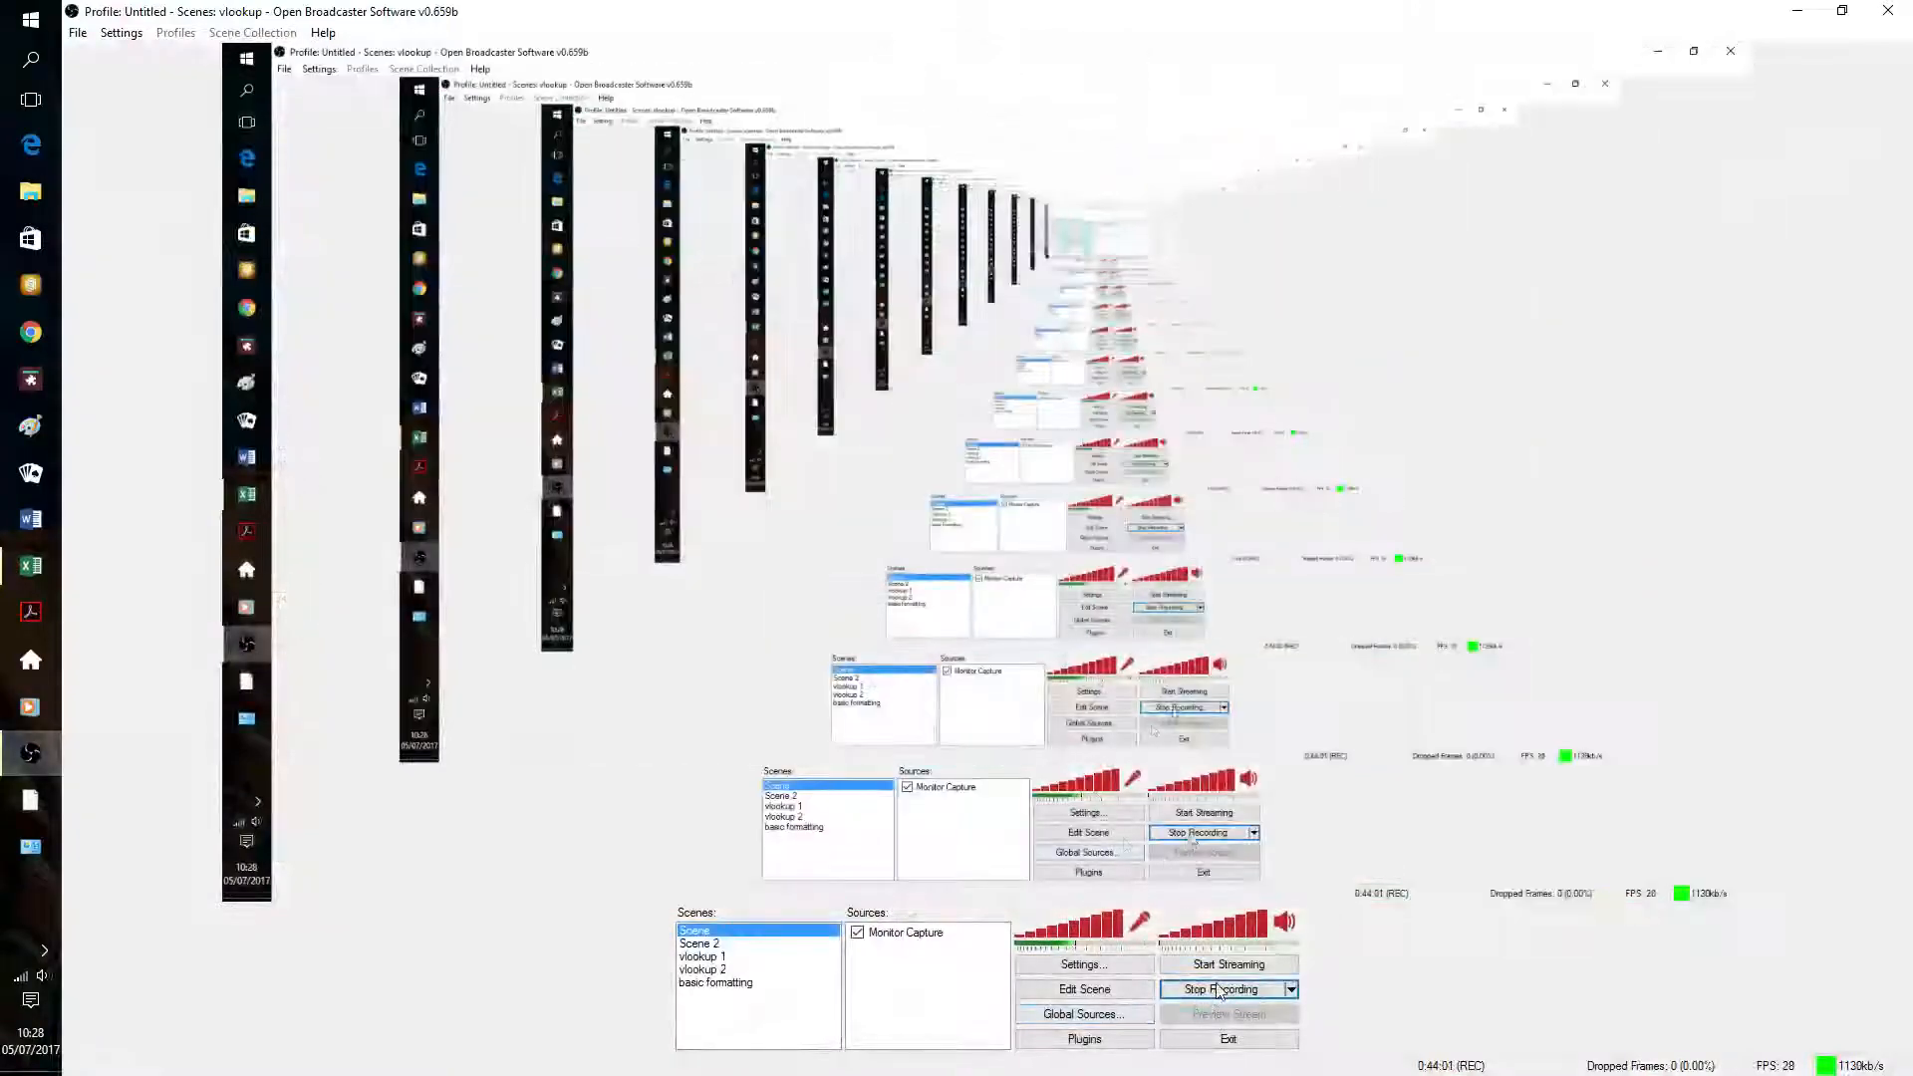